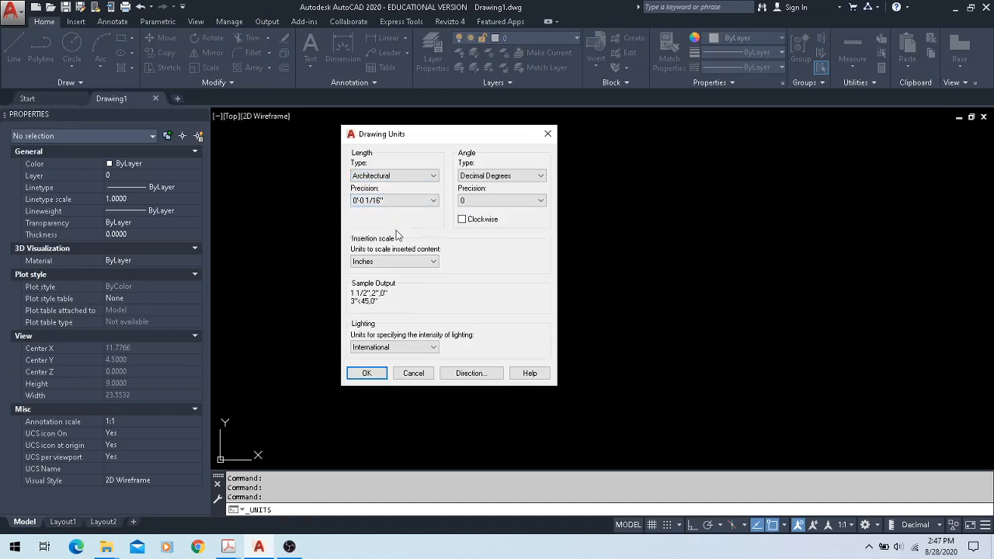
# - Accept the Architectural drawing units with 1/16" precision and keep the annotation style controls pinned open
pyautogui.click(366, 372)
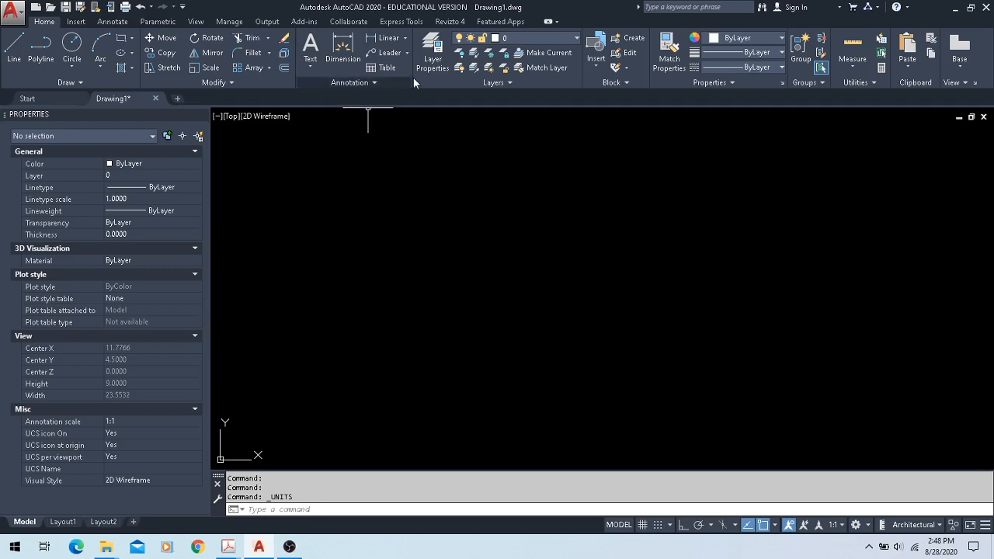
pyautogui.click(349, 83)
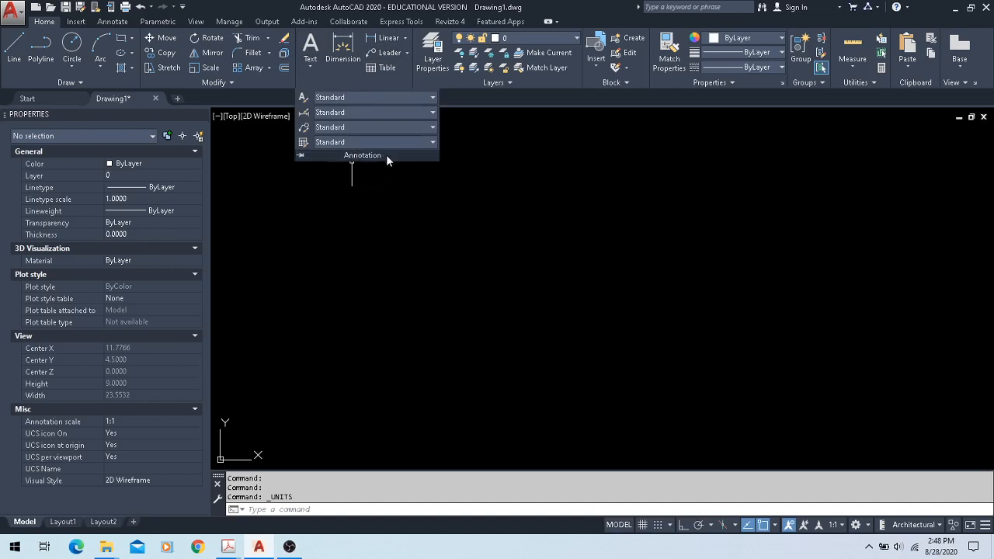
pyautogui.click(299, 155)
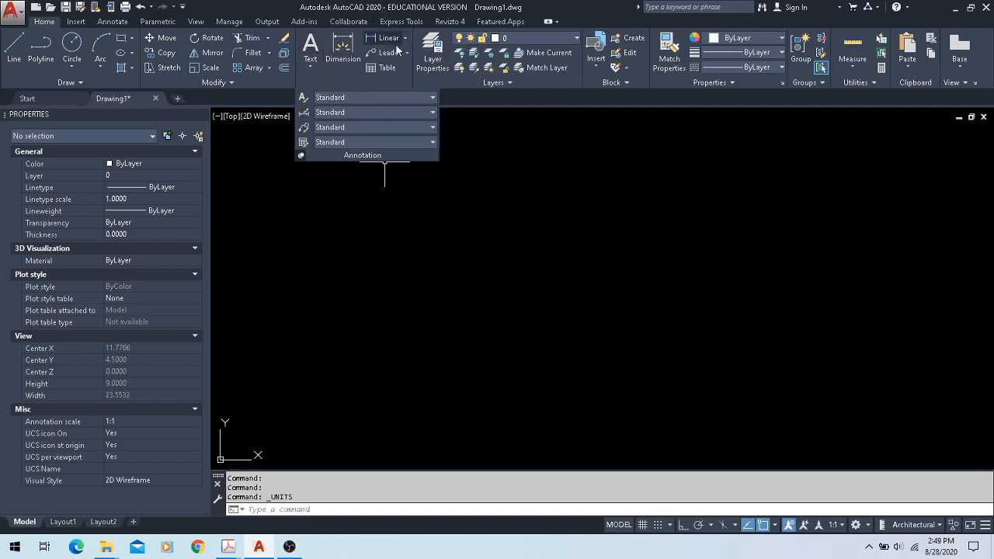
pyautogui.click(368, 98)
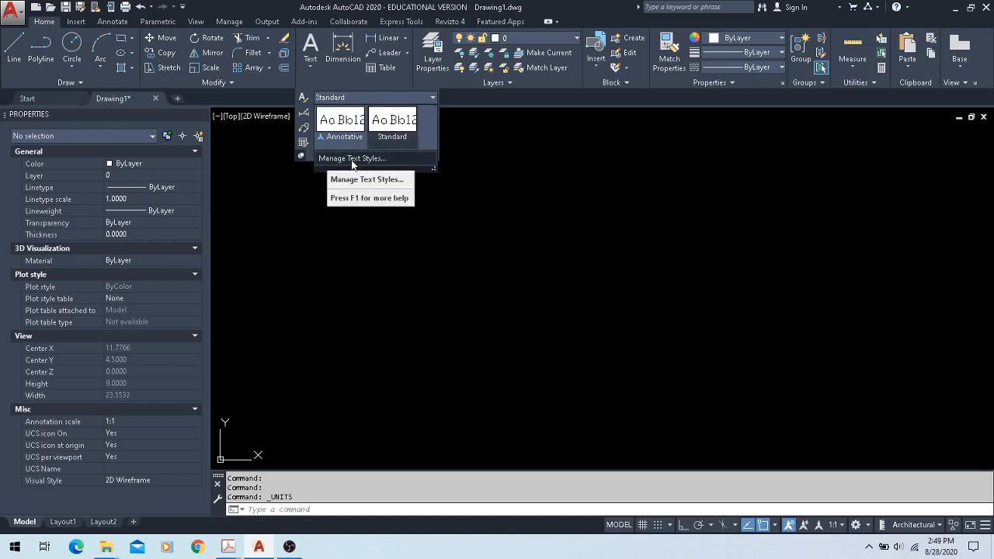
pyautogui.click(300, 77)
pyautogui.click(310, 65)
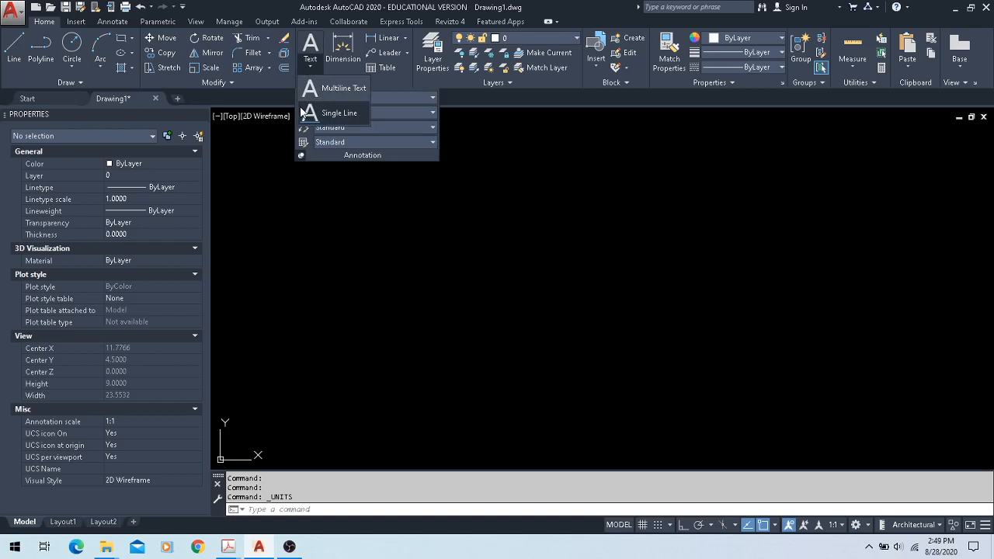
pyautogui.click(372, 5)
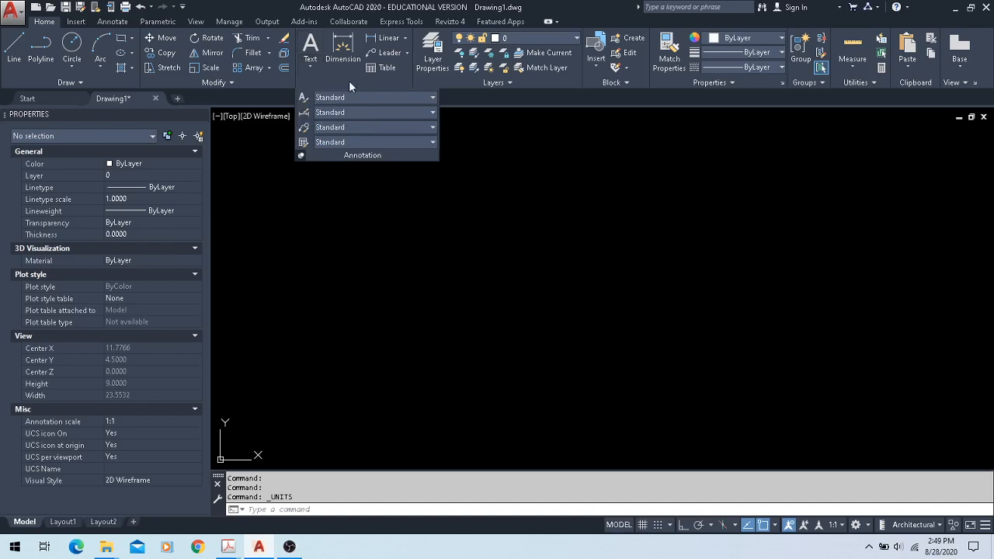
# - Browse the available fonts for the Standard text style, preview CityBlueprint, and close the text style settings without applying it
pyautogui.click(305, 101)
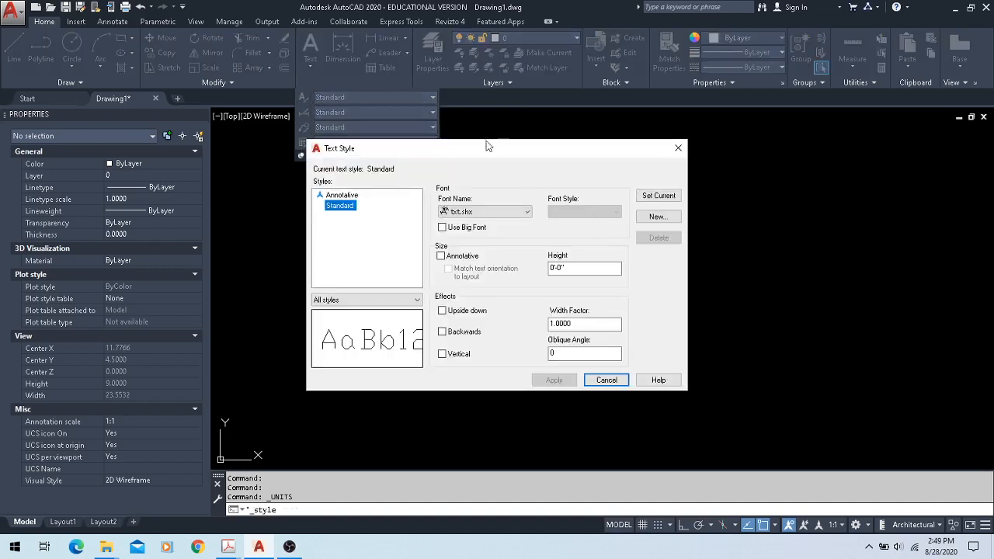
pyautogui.moveTo(481, 148); pyautogui.dragTo(630, 148)
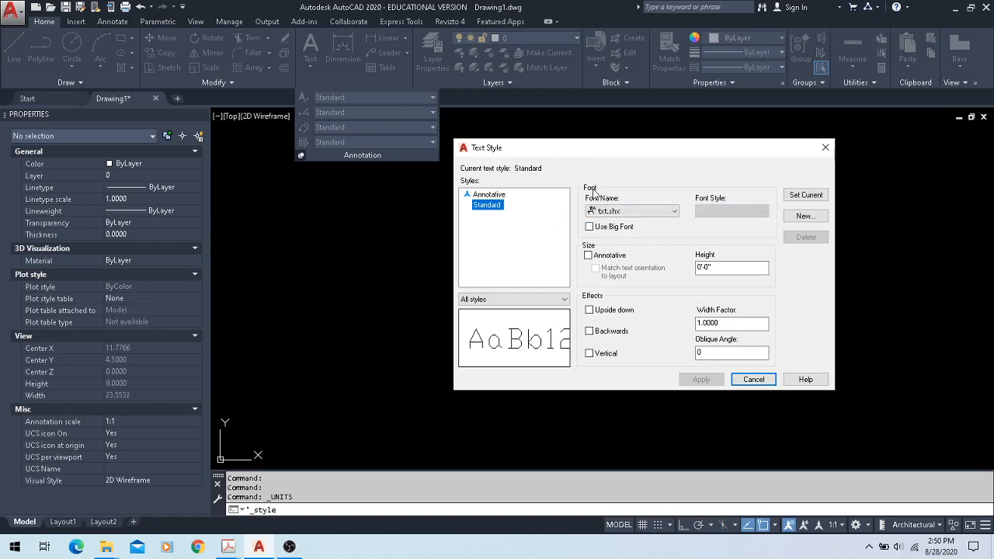
pyautogui.click(674, 212)
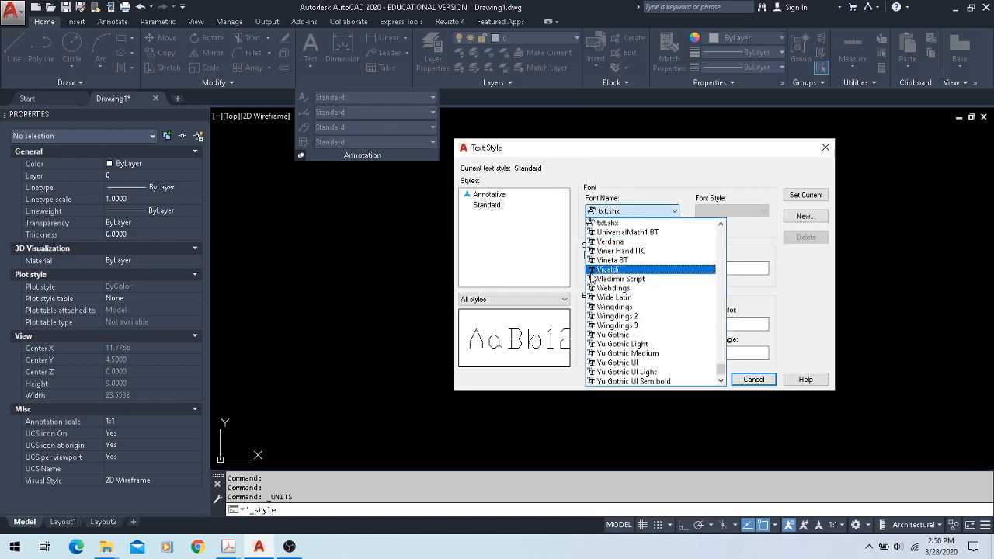
pyautogui.scroll(2, 594, 292)
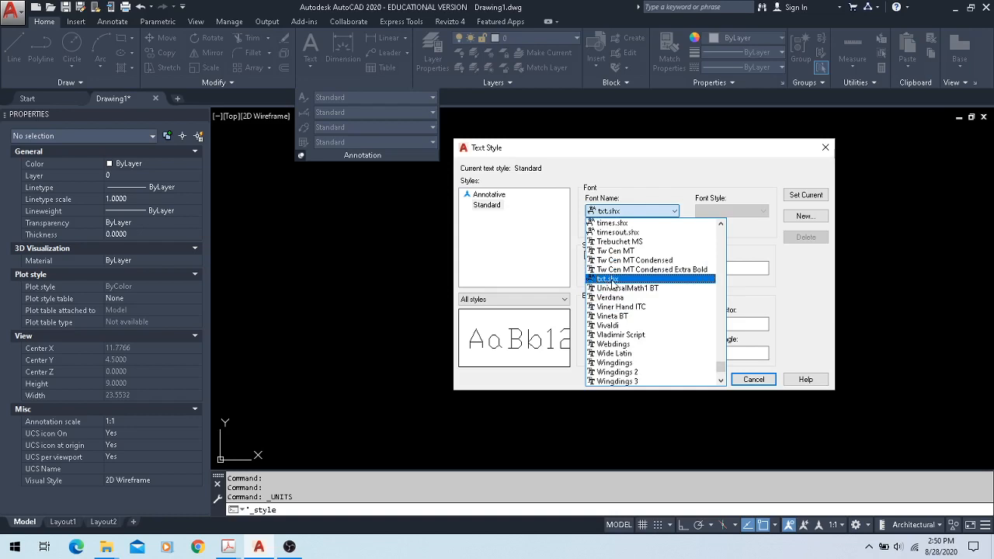
pyautogui.click(657, 166)
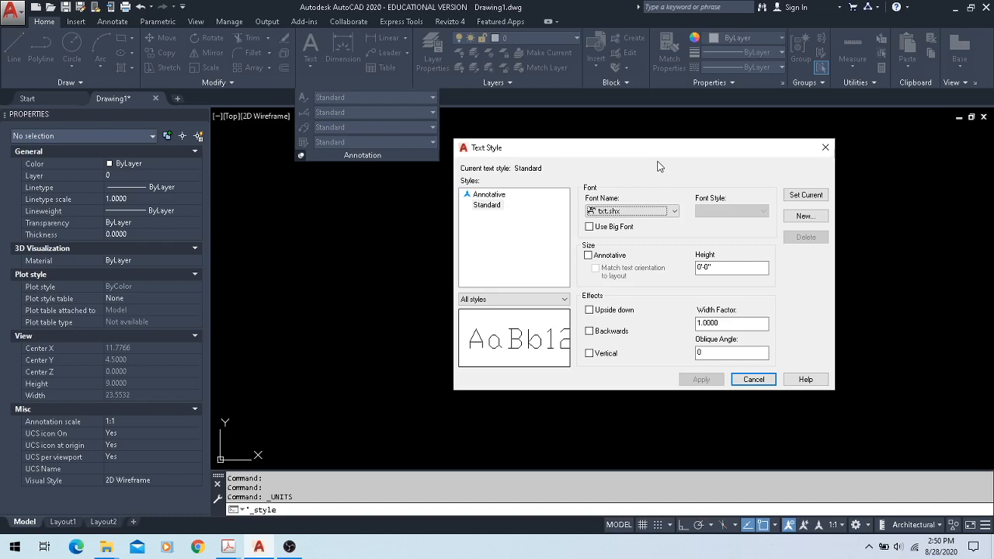
pyautogui.click(674, 211)
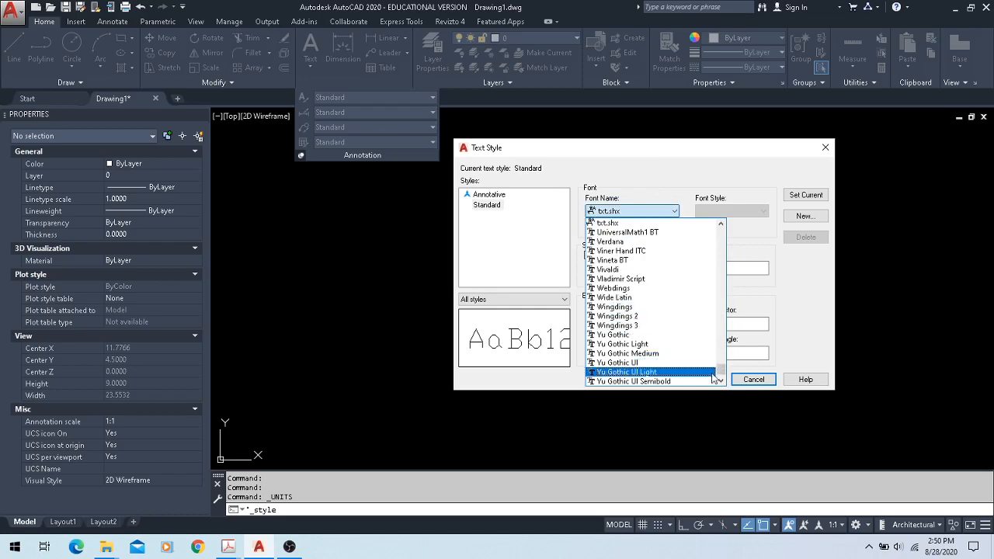
pyautogui.moveTo(721, 372); pyautogui.dragTo(735, 256)
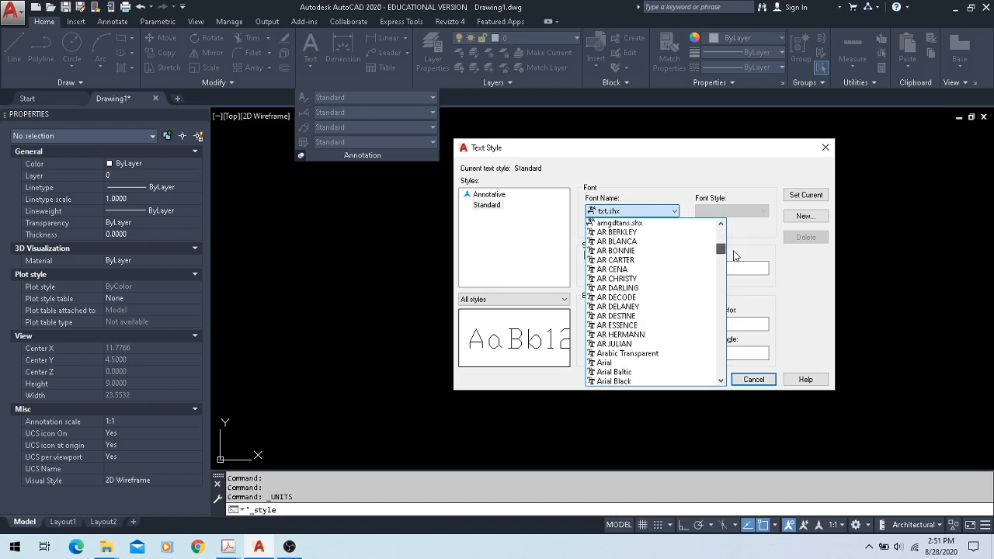
pyautogui.moveTo(735, 256); pyautogui.dragTo(724, 257)
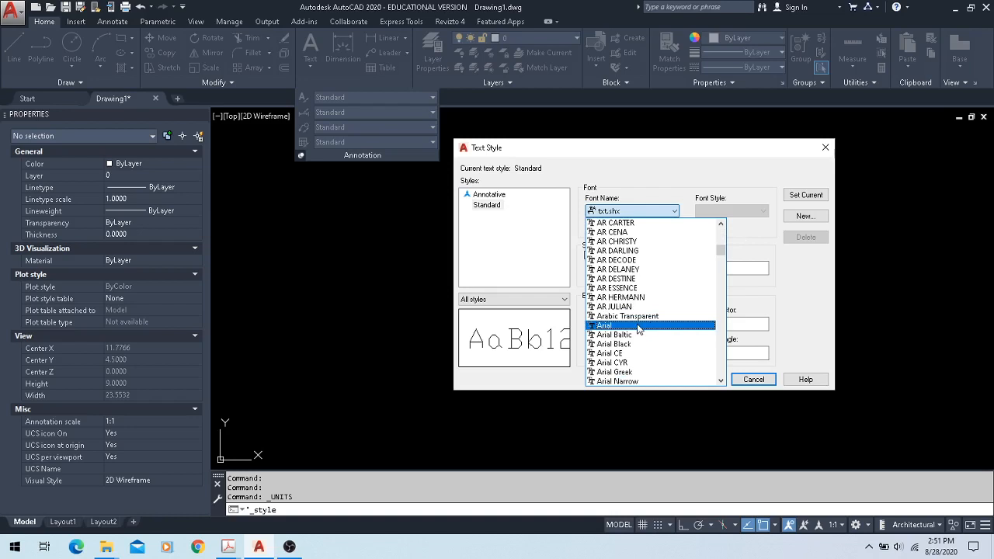
pyautogui.scroll(-6, 638, 329)
pyautogui.scroll(-5, 638, 328)
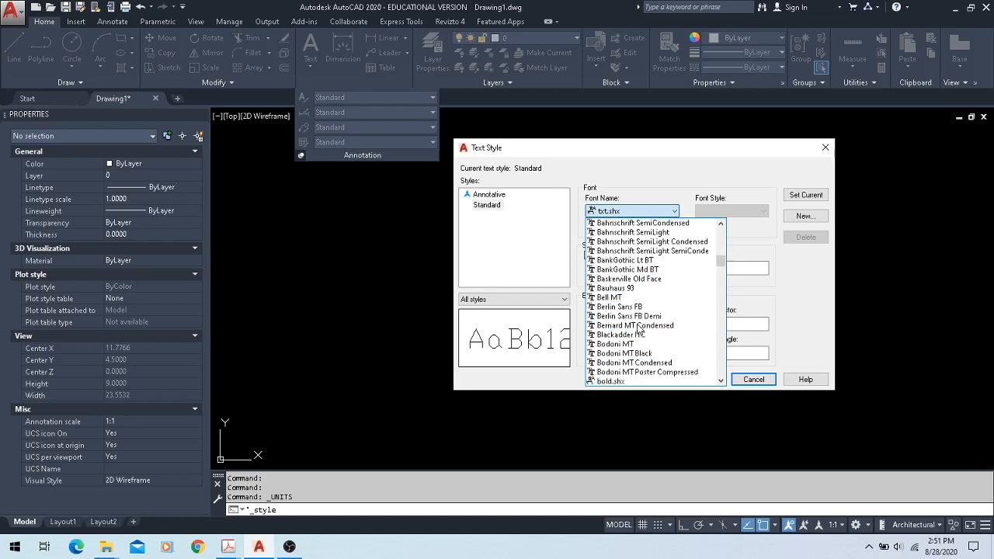
pyautogui.scroll(-5, 638, 328)
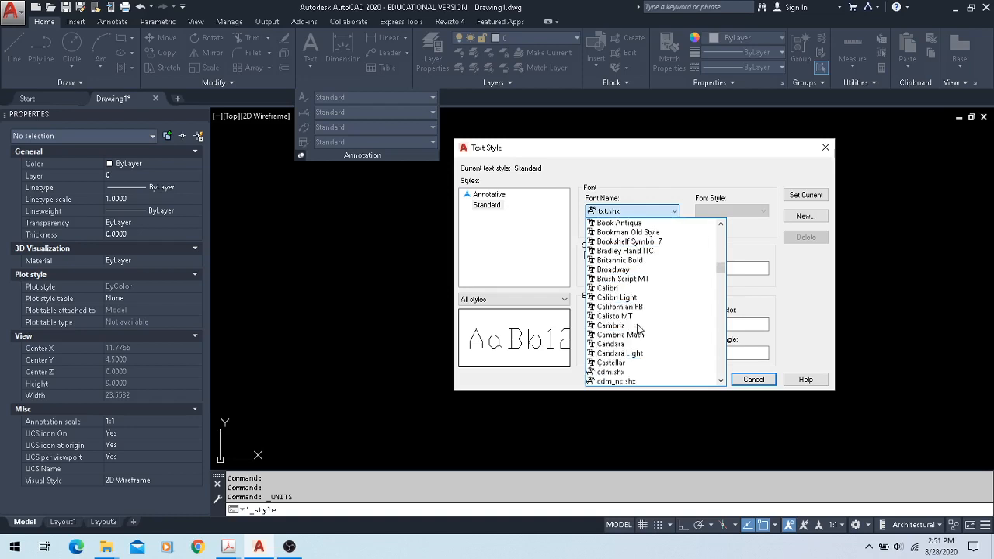
pyautogui.scroll(-3, 638, 329)
pyautogui.scroll(-1, 639, 328)
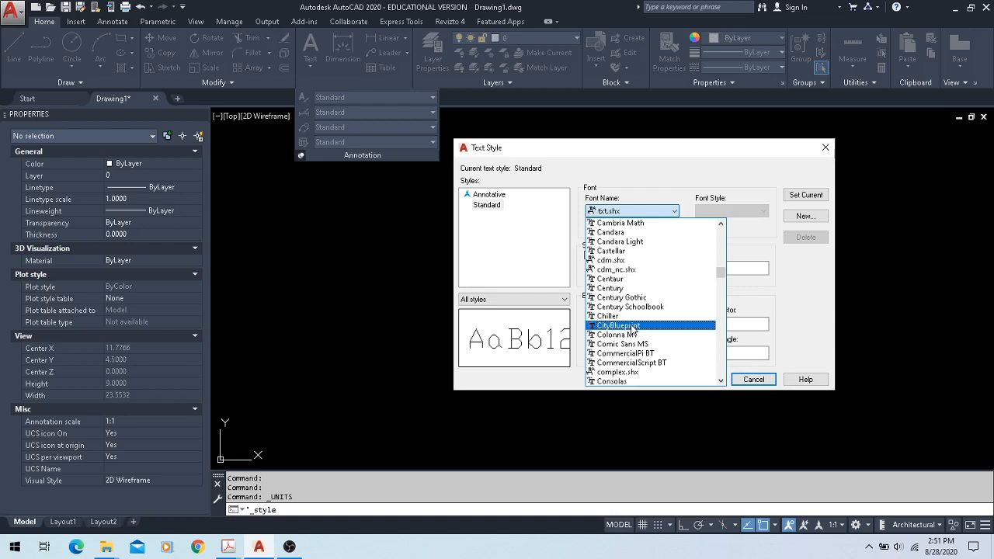
pyautogui.click(633, 327)
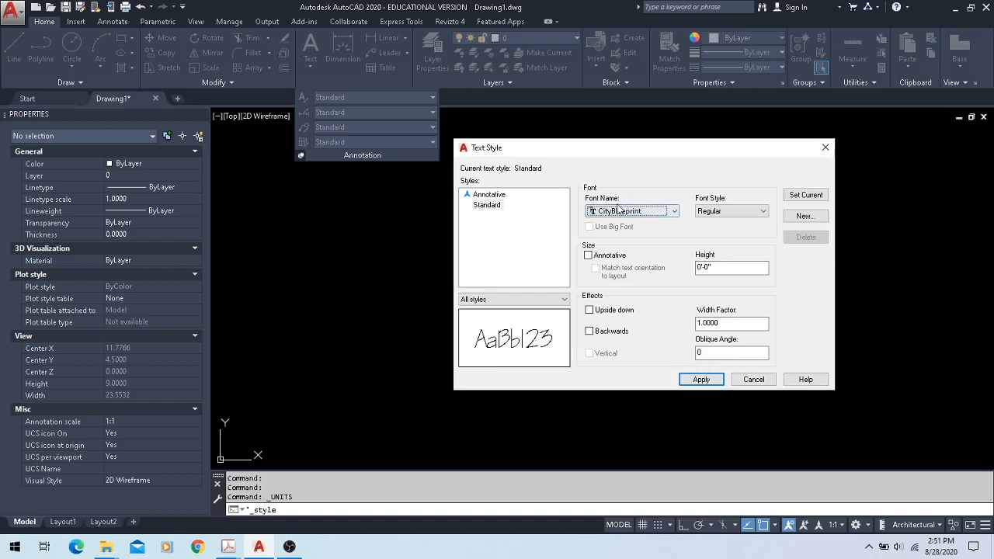
pyautogui.click(754, 382)
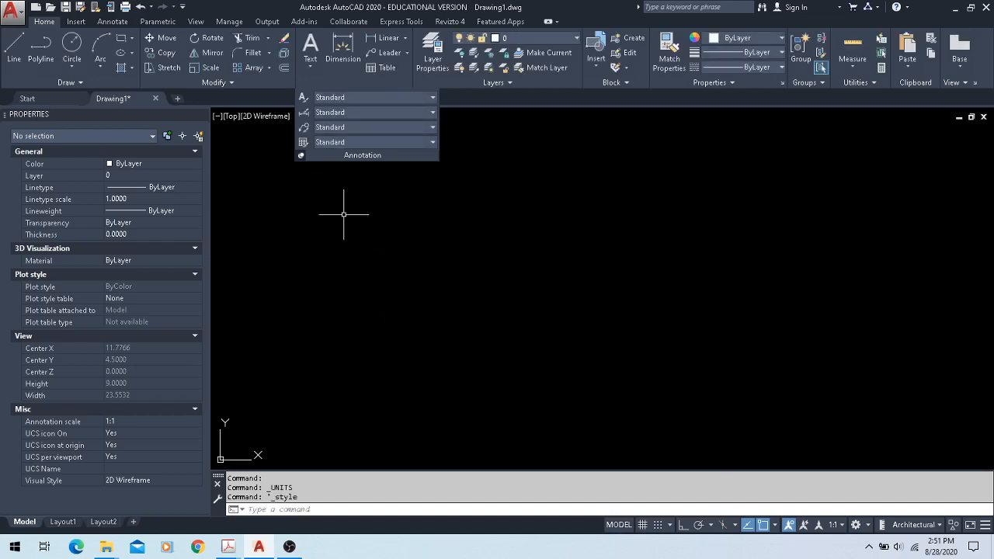
# - Create a new text style named Large and set its font to Verdana
pyautogui.click(302, 101)
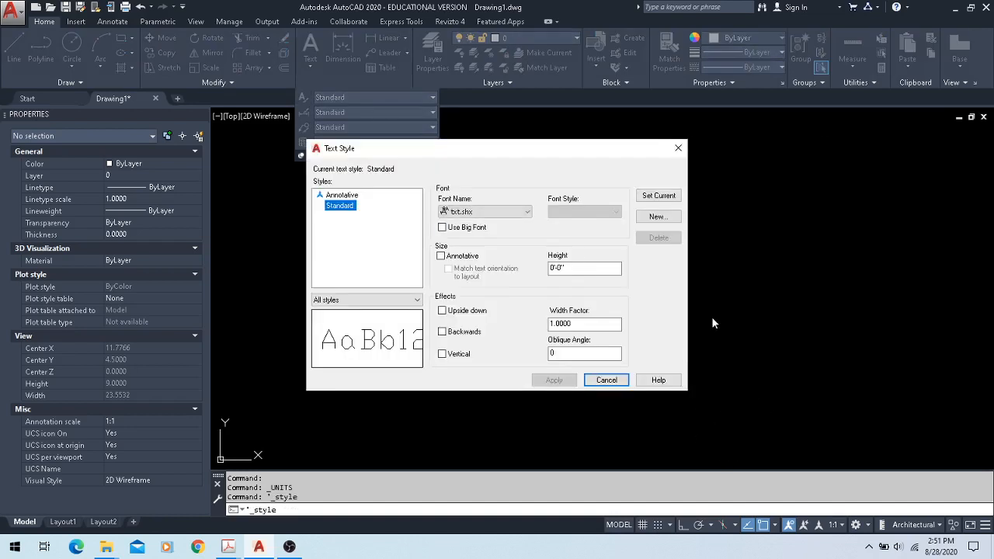
pyautogui.moveTo(578, 152); pyautogui.dragTo(731, 147)
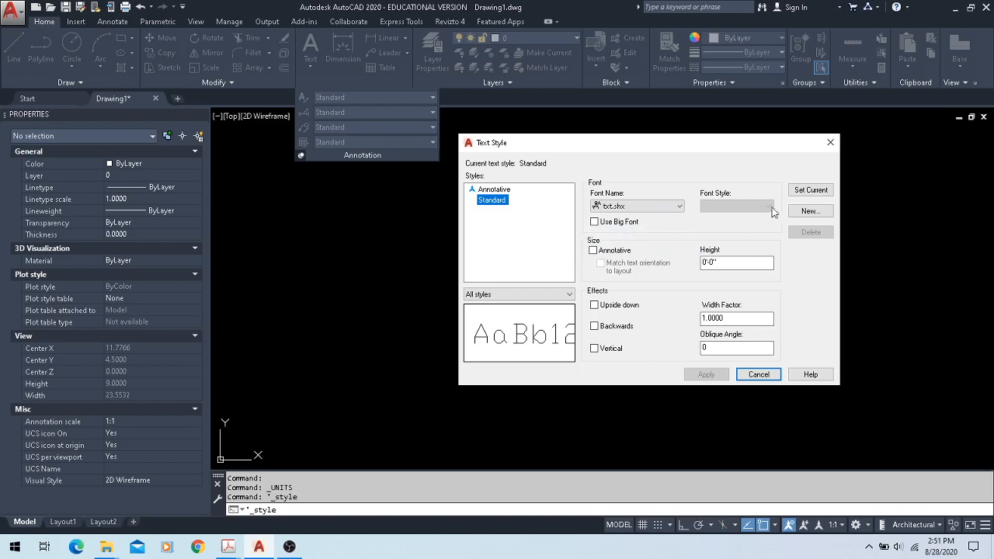
pyautogui.click(804, 216)
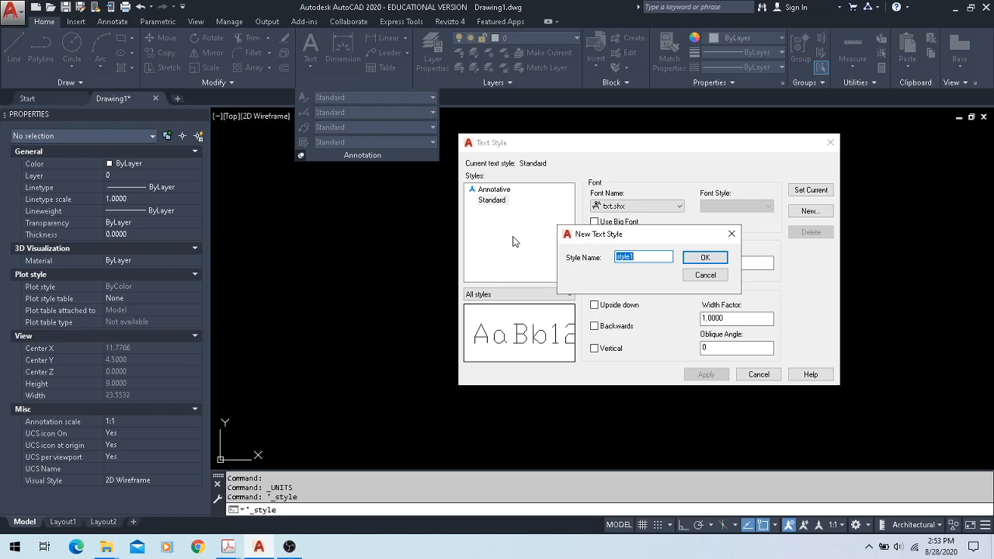
pyautogui.write('Large')
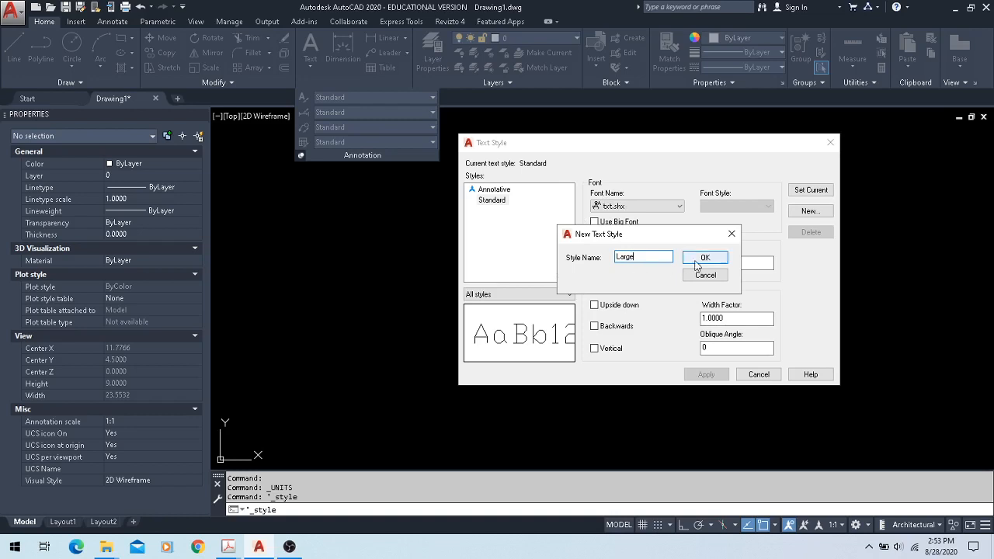
pyautogui.click(716, 259)
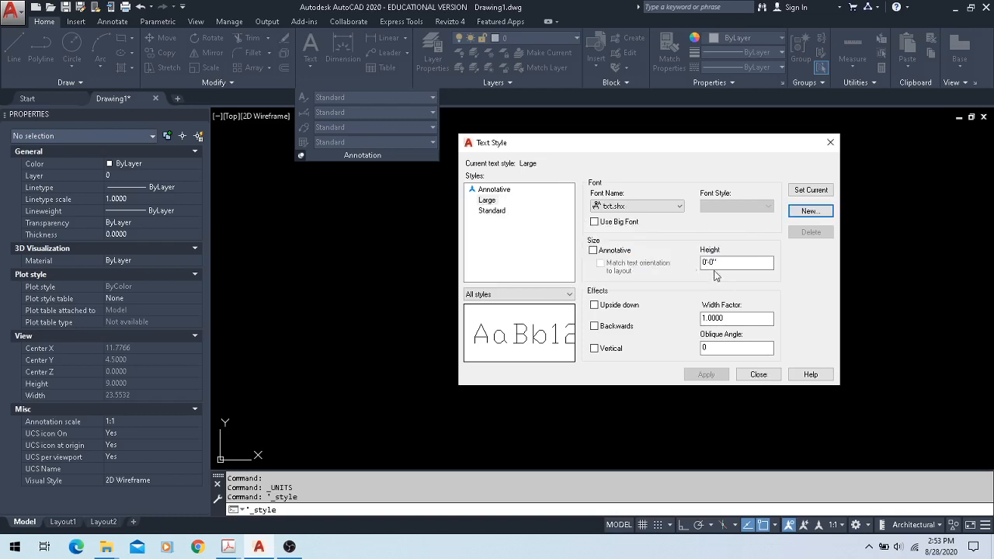
pyautogui.click(677, 206)
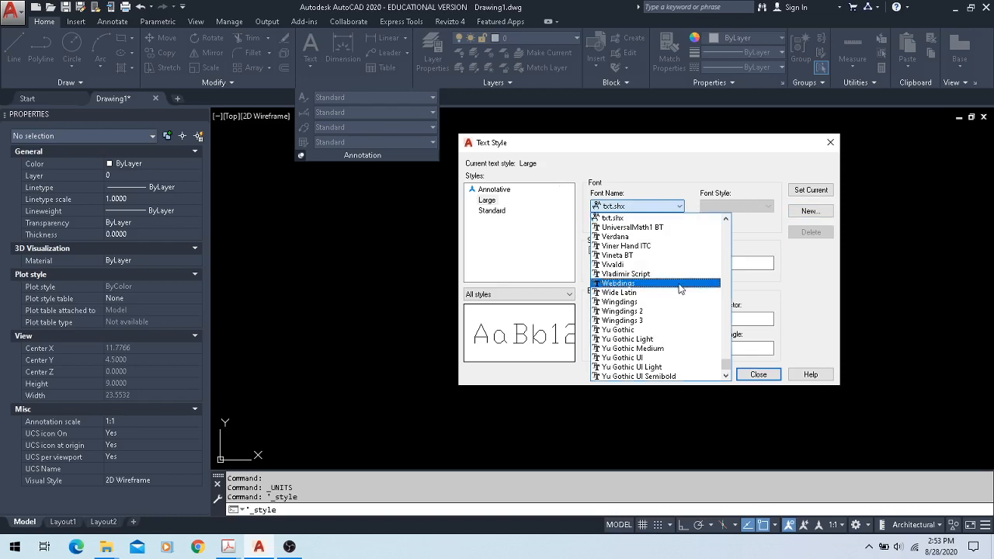
pyautogui.click(659, 237)
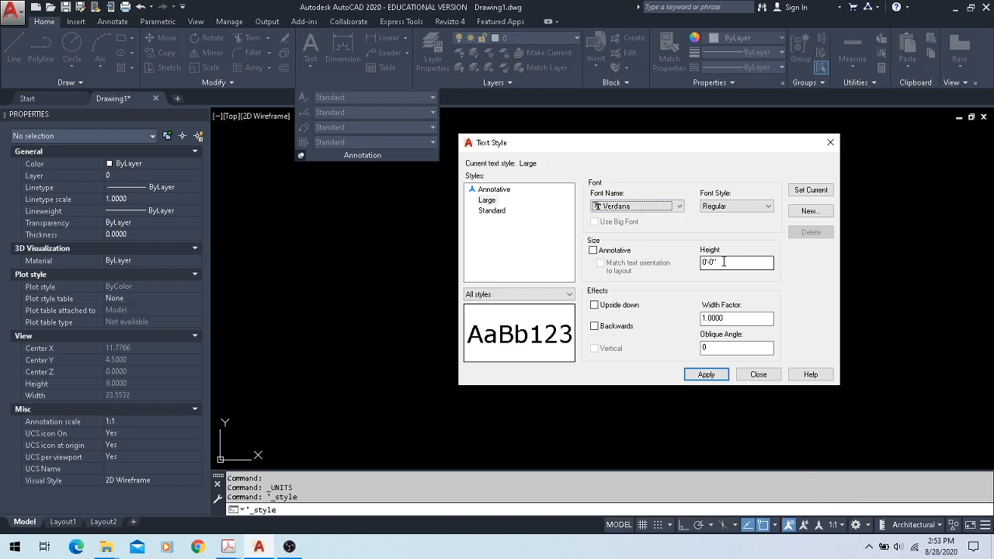
# - Make the Large text style annotative with a paper text height of 5/32", apply the changes and close the text style settings
pyautogui.moveTo(724, 263); pyautogui.dragTo(703, 261)
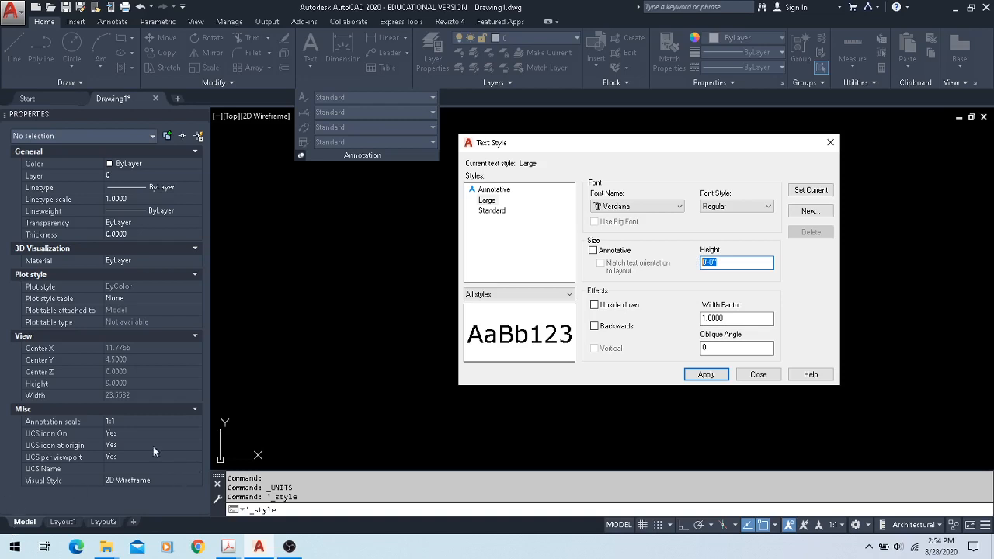
pyautogui.click(593, 251)
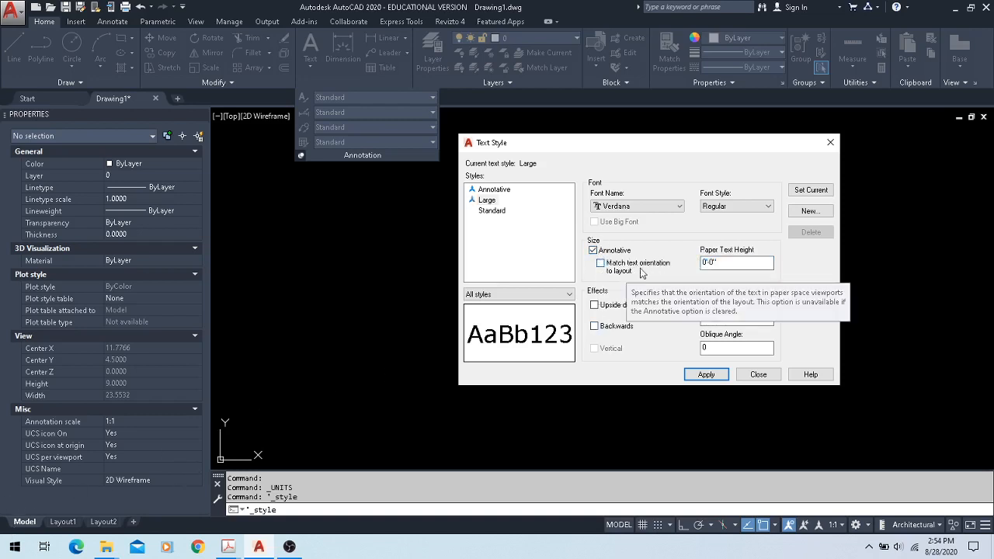
pyautogui.doubleClick(730, 264)
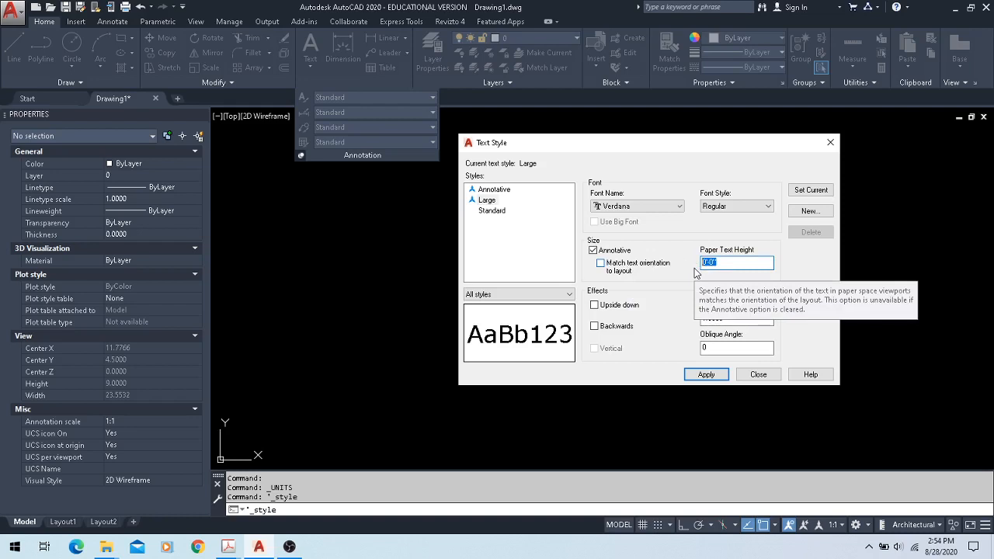
pyautogui.write('5')
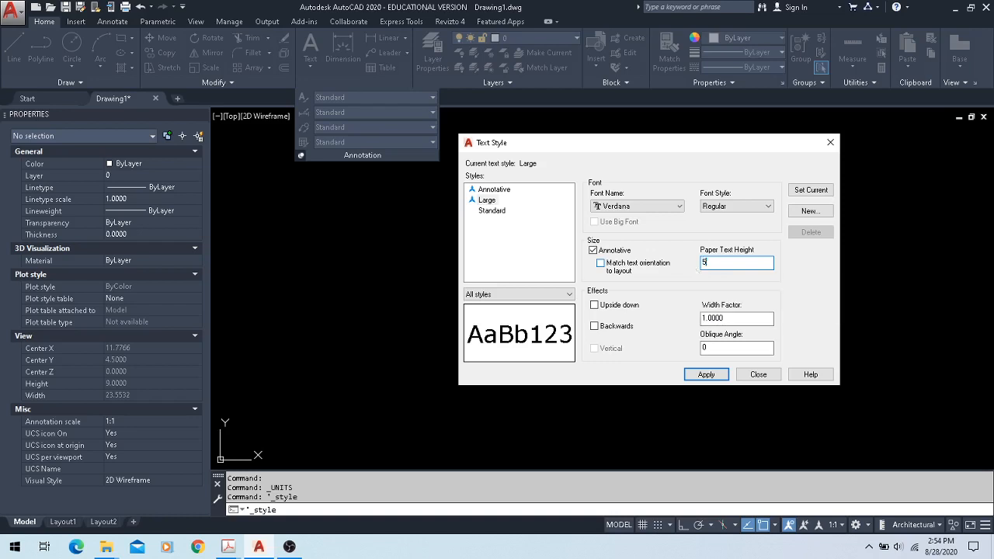
pyautogui.write('/32"')
pyautogui.press('Tab')
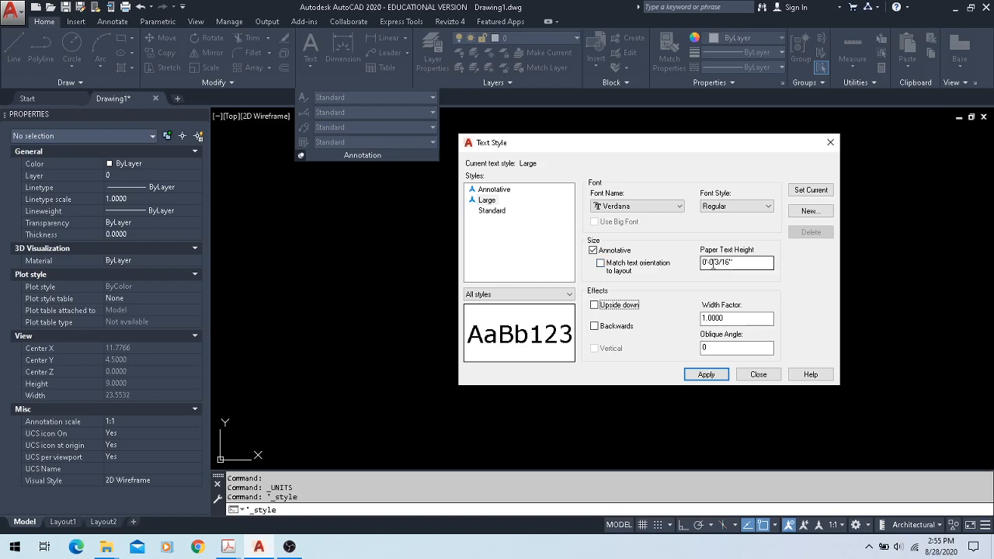
pyautogui.click(707, 375)
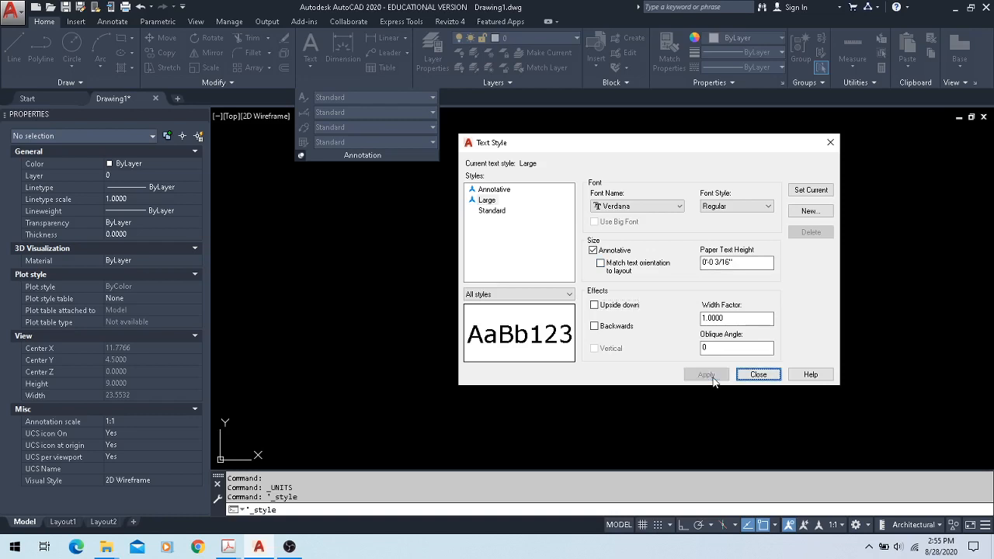
pyautogui.click(737, 375)
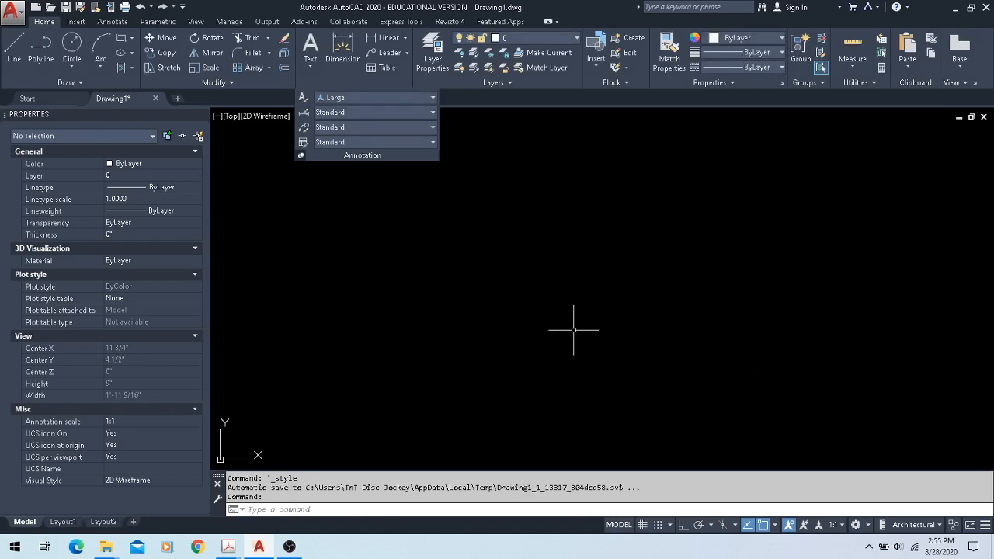
# - Set the drawing units' length precision to 0'-0 1/64" and accept the unit settings
pyautogui.write('units')
pyautogui.press('Return')
pyautogui.click(431, 200)
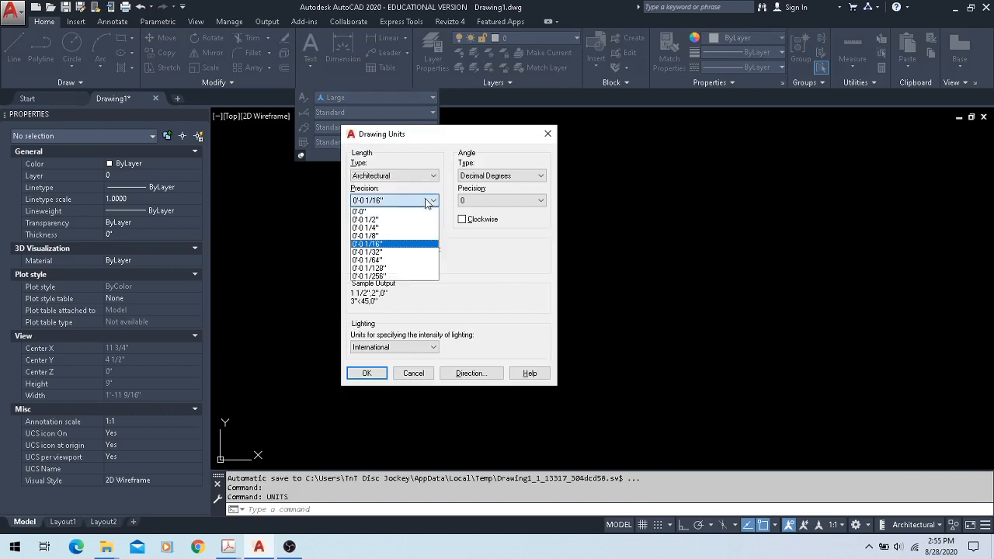
pyautogui.click(403, 267)
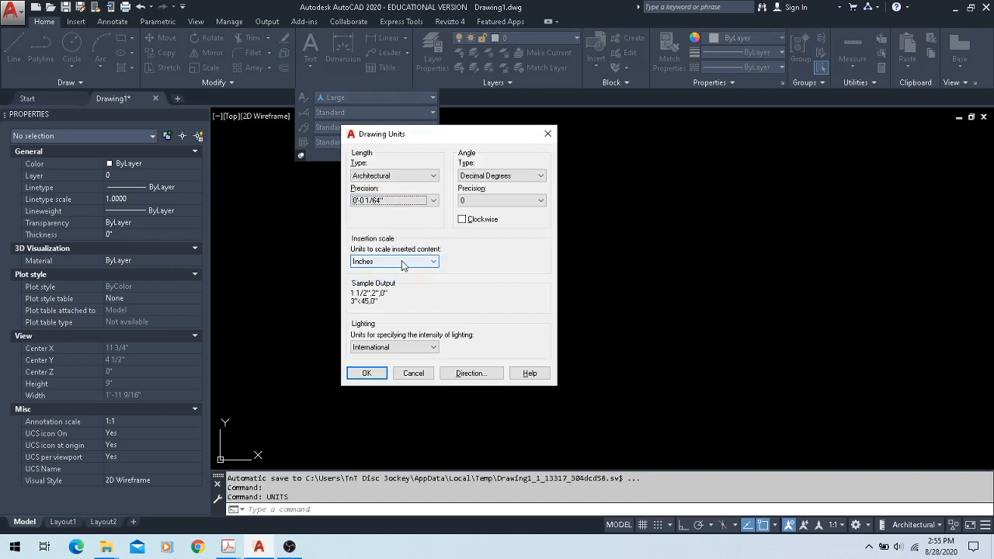
pyautogui.click(364, 375)
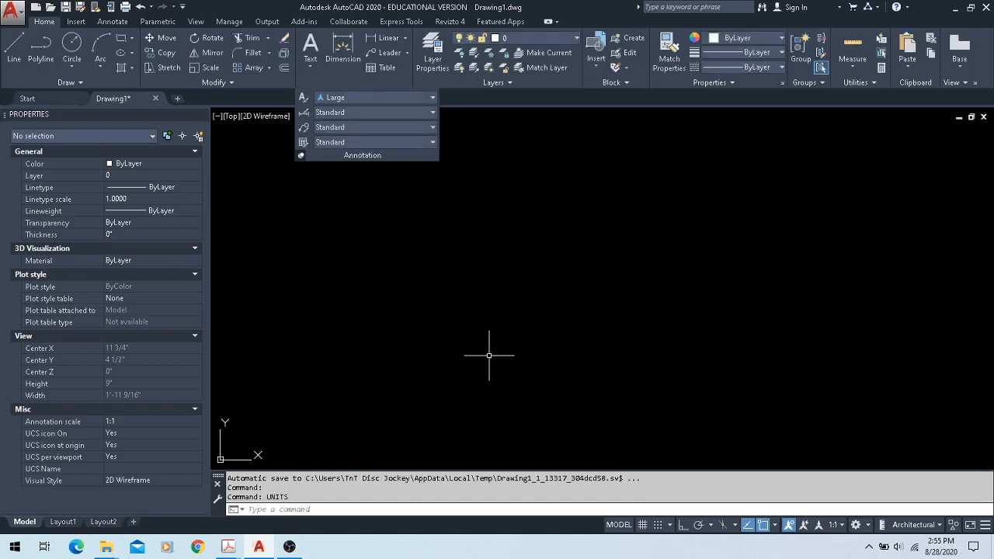
# - Set the Large text style's width factor to 0.95 and apply the change
pyautogui.click(303, 97)
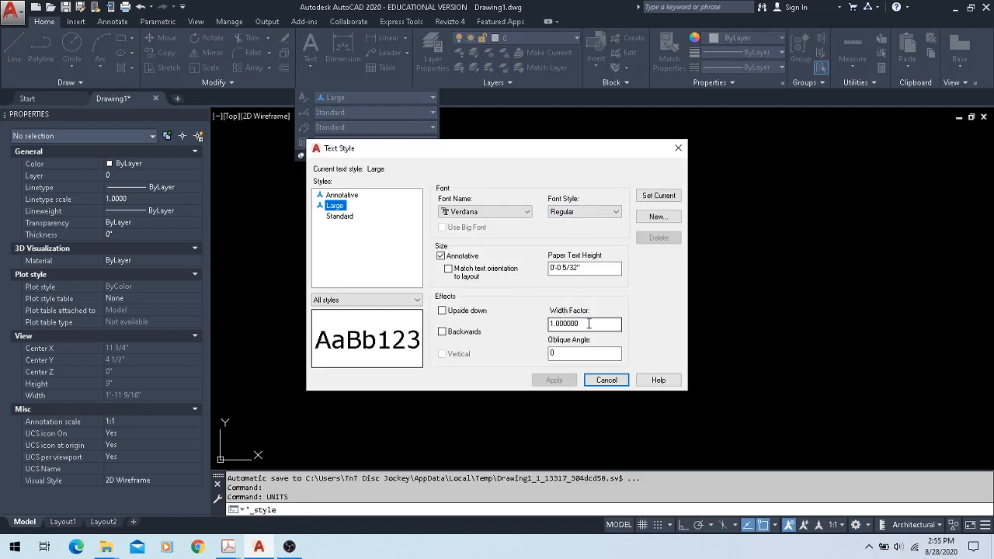
pyautogui.moveTo(590, 324); pyautogui.dragTo(536, 332)
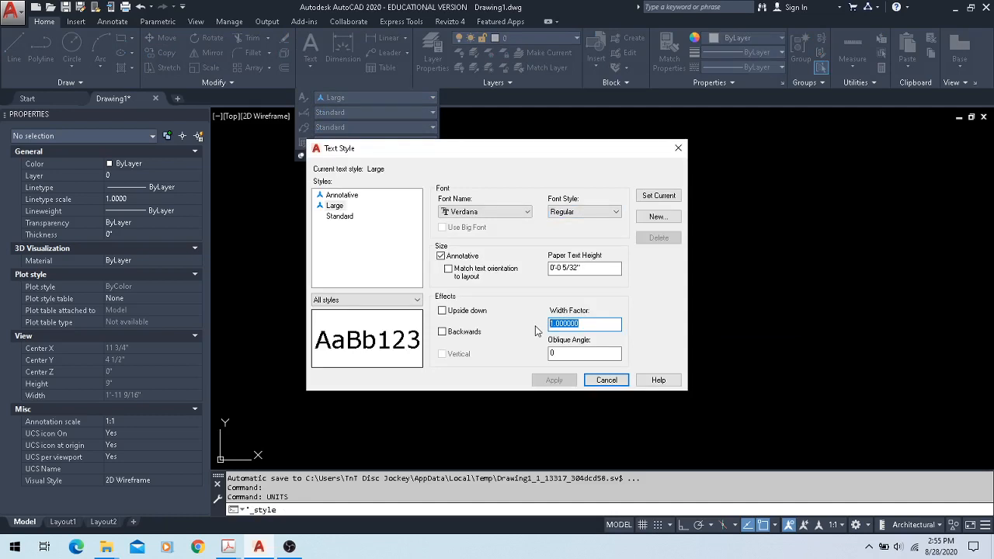
pyautogui.write('0.98')
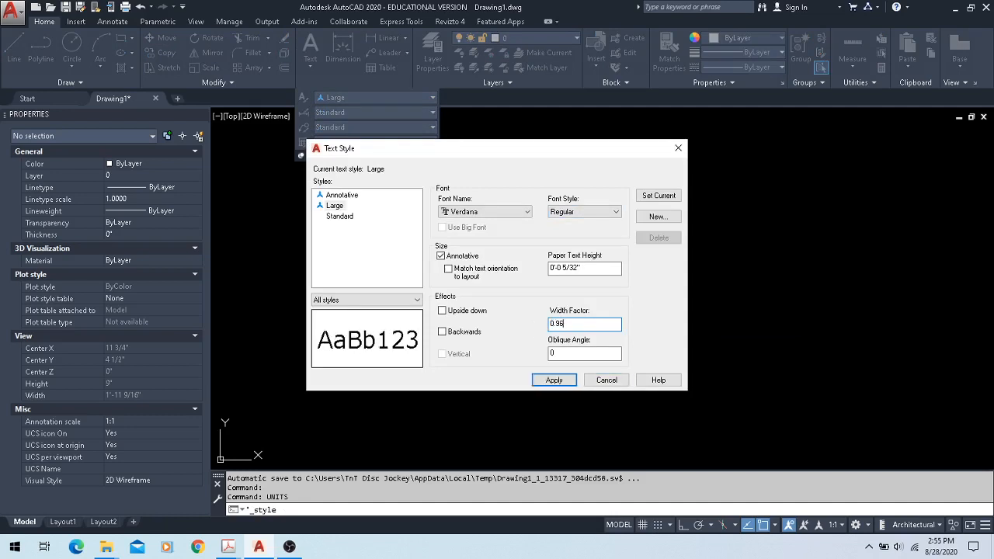
pyautogui.press('Tab')
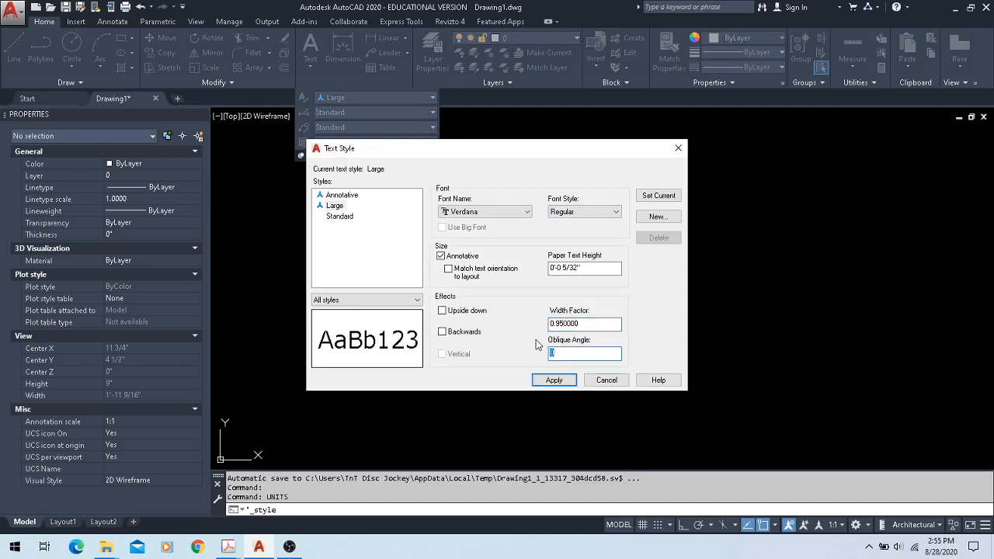
pyautogui.click(555, 381)
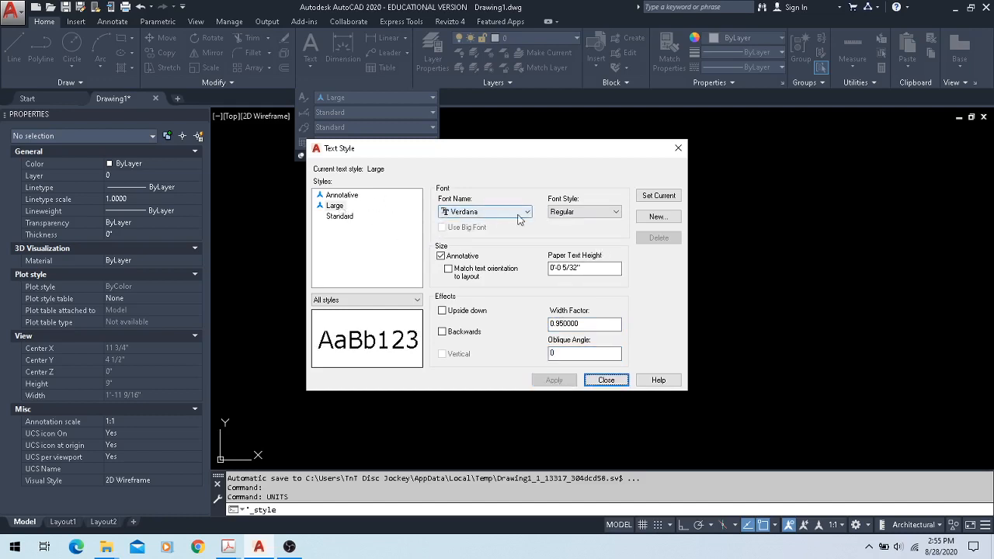
# - Create a text style named Medium based on Large, set its paper text height to 1/8" and apply it
pyautogui.click(339, 206)
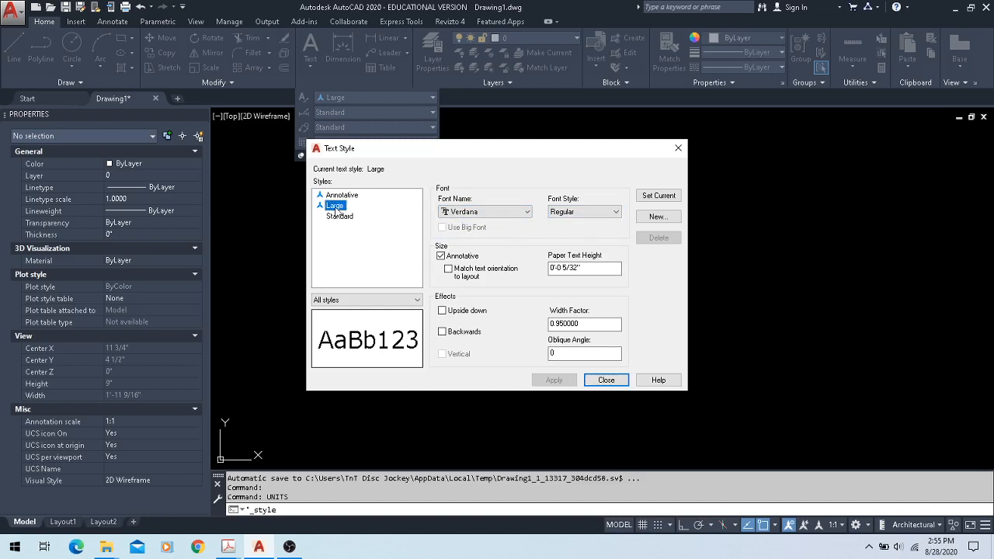
pyautogui.click(669, 218)
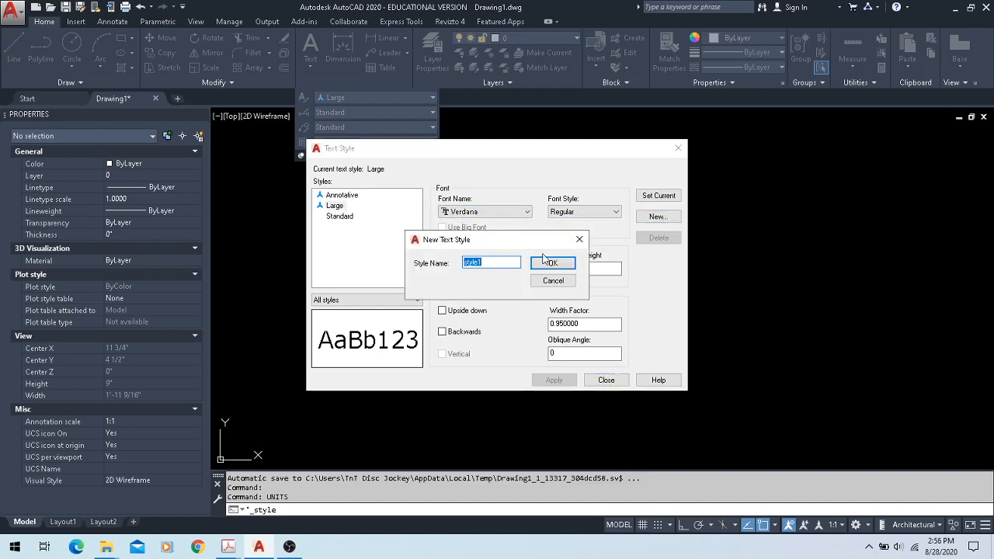
pyautogui.write('Medium')
pyautogui.click(543, 261)
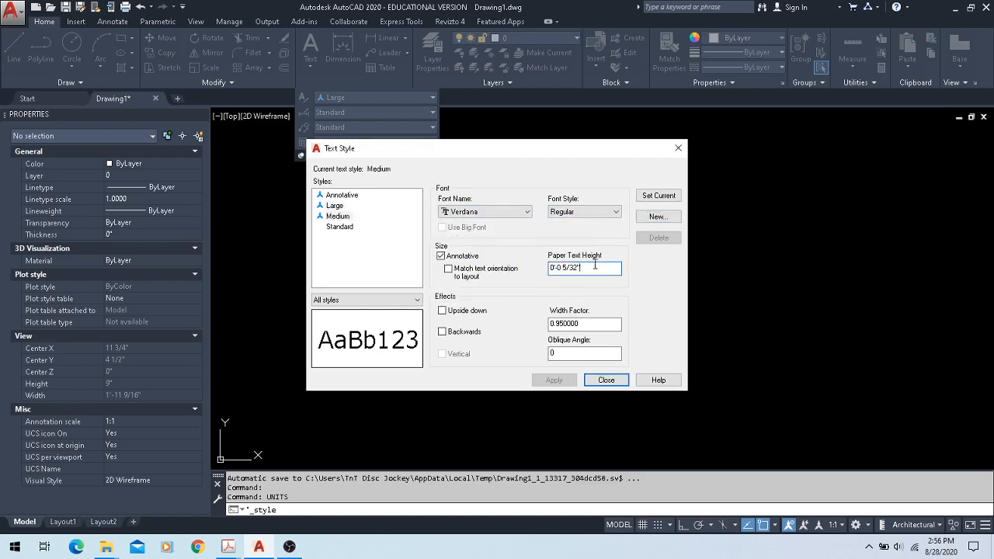
pyautogui.moveTo(597, 268); pyautogui.dragTo(541, 271)
pyautogui.write('1/8"')
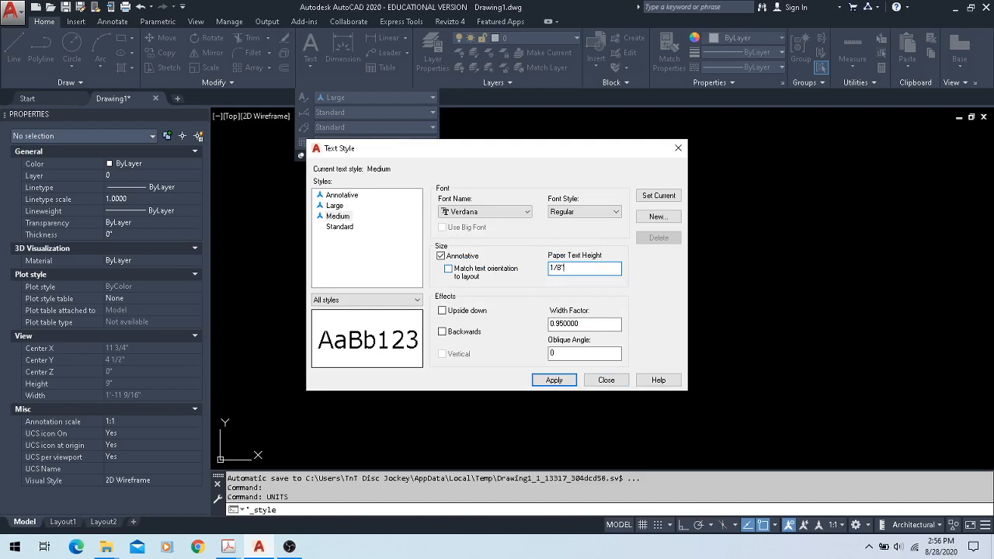
pyautogui.press('Tab')
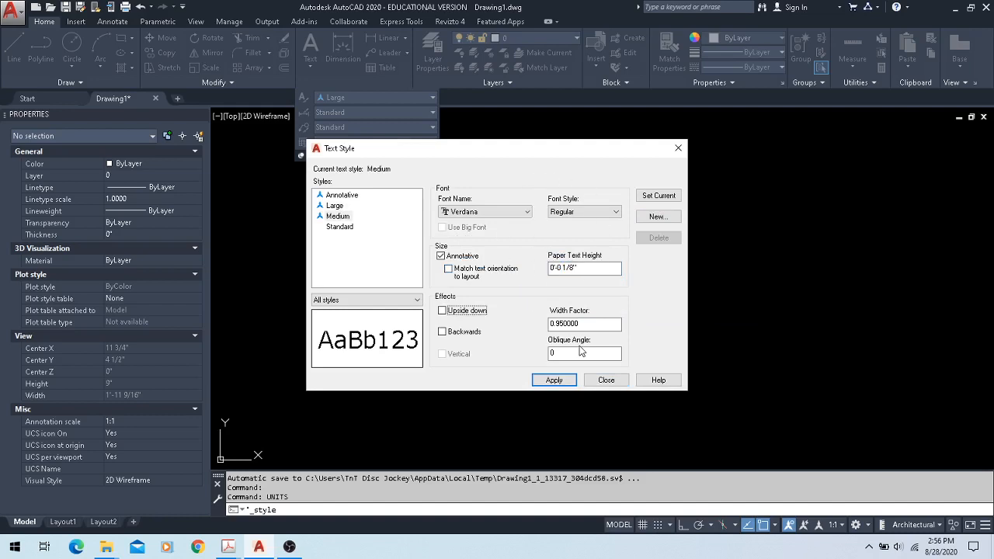
pyautogui.click(556, 382)
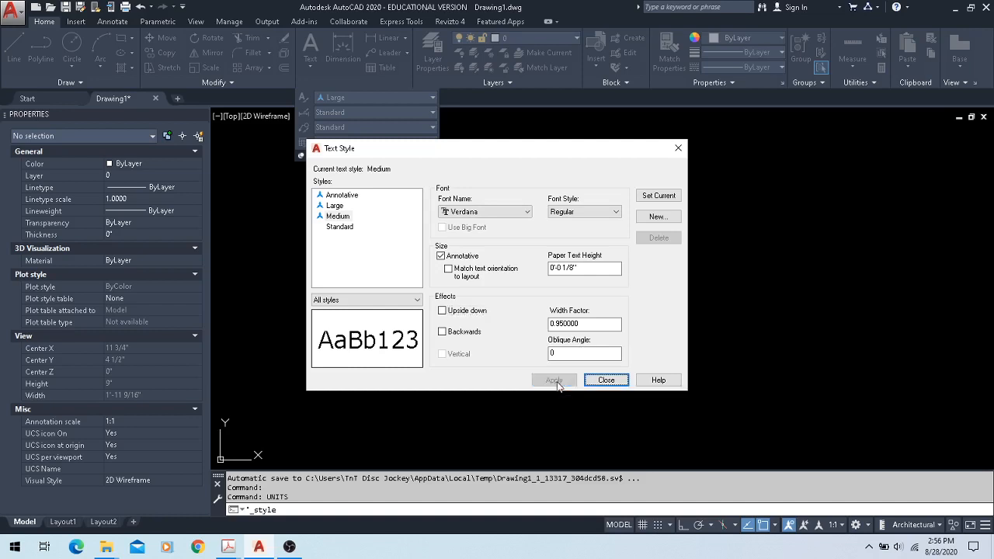
# - Create another text style named Small based on Medium
pyautogui.click(657, 216)
pyautogui.write('SMal')
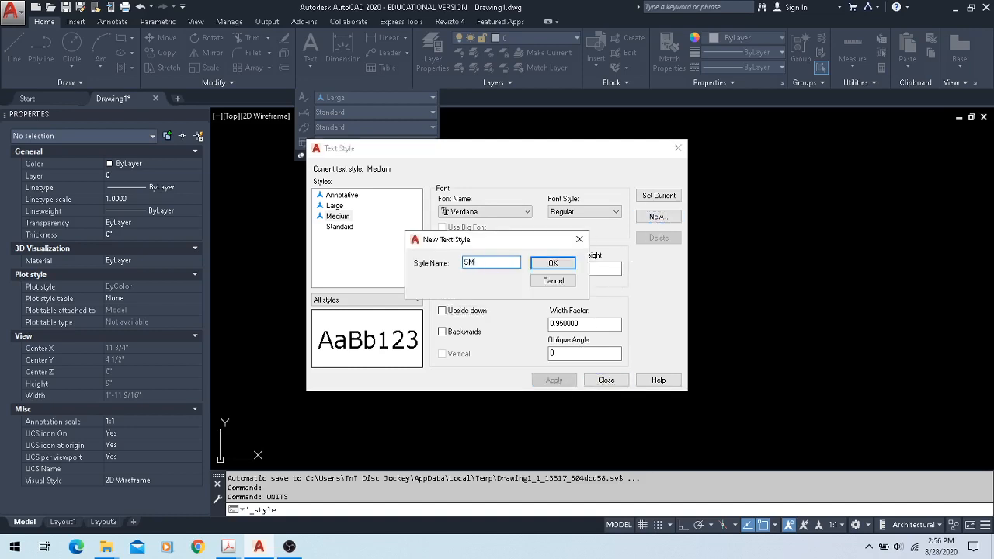
pyautogui.press('BackSpace')
pyautogui.press('BackSpace')
pyautogui.press('BackSpace')
pyautogui.write('mall')
pyautogui.press('Return')
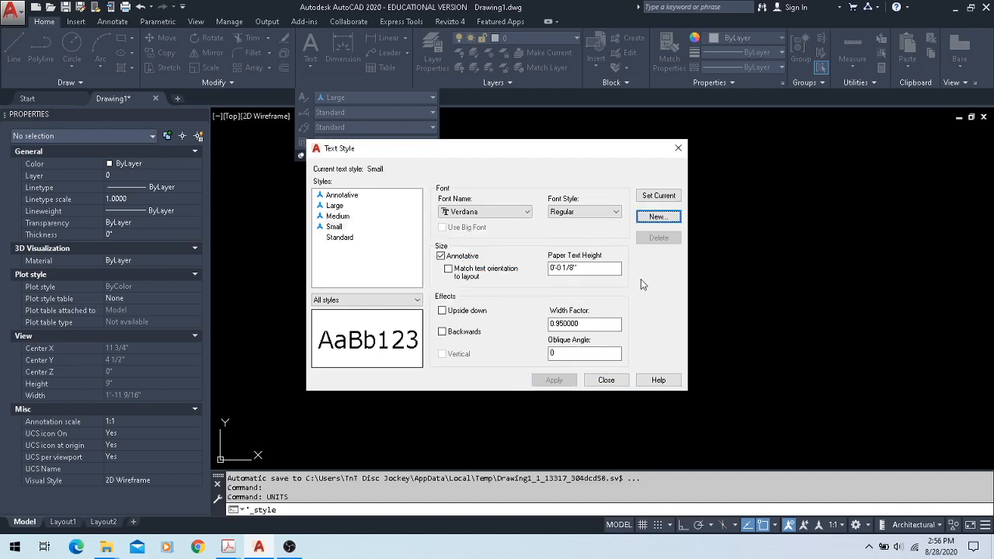
# - Set the Small text style's paper text height to 5/64", apply it and close the text style settings
pyautogui.doubleClick(586, 267)
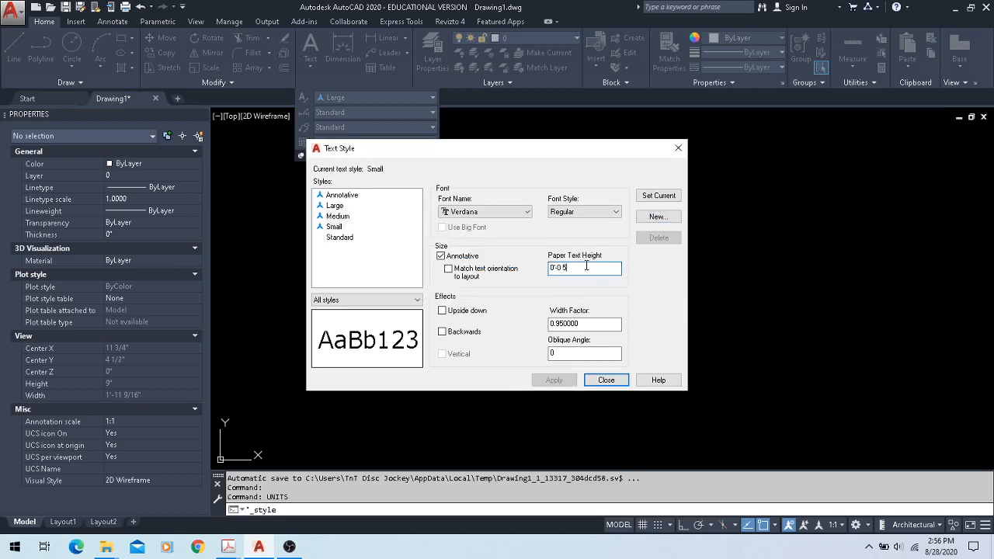
pyautogui.write('5/64"')
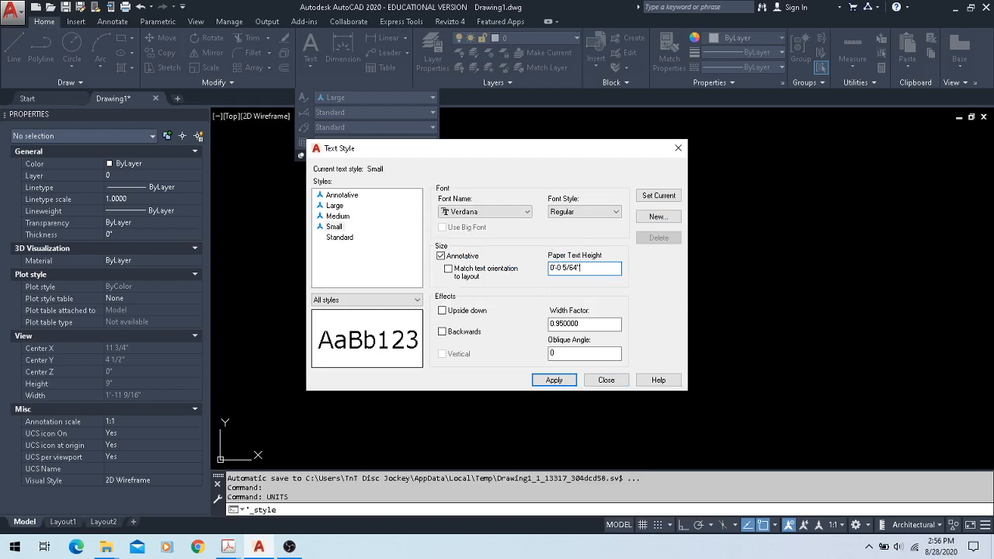
pyautogui.press('Return')
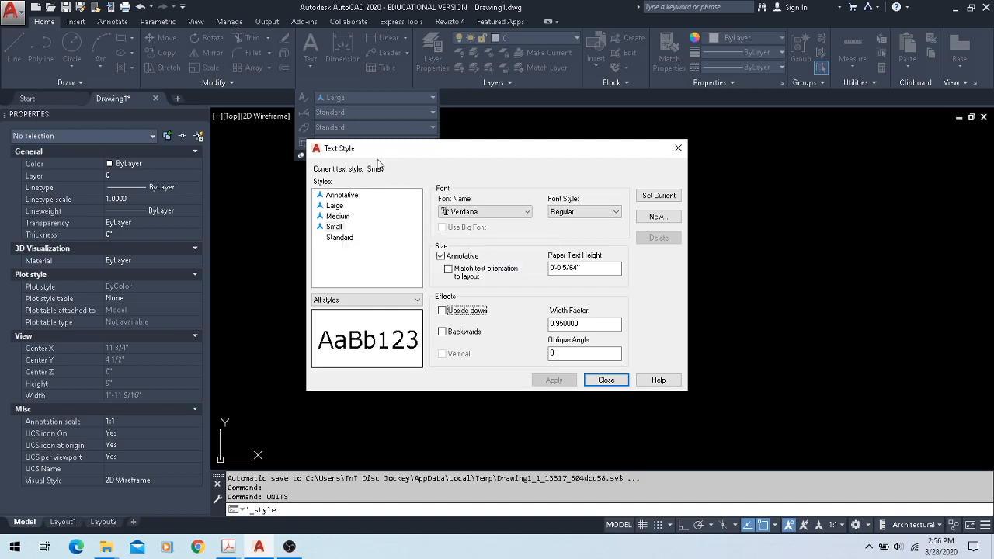
pyautogui.click(607, 380)
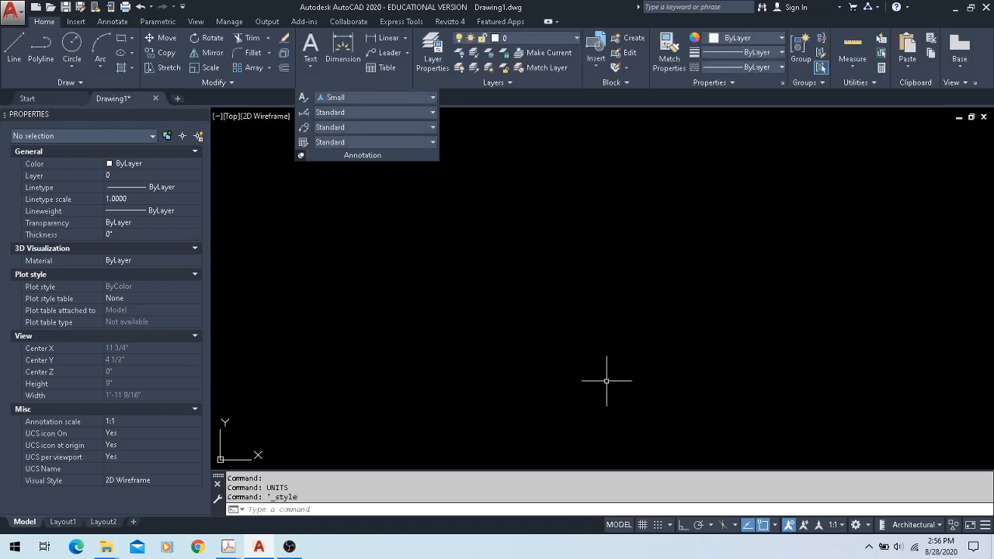
# - Review the font, paper text height and width factor of the Large, Medium and Small text styles, leaving them unmodified
pyautogui.click(305, 111)
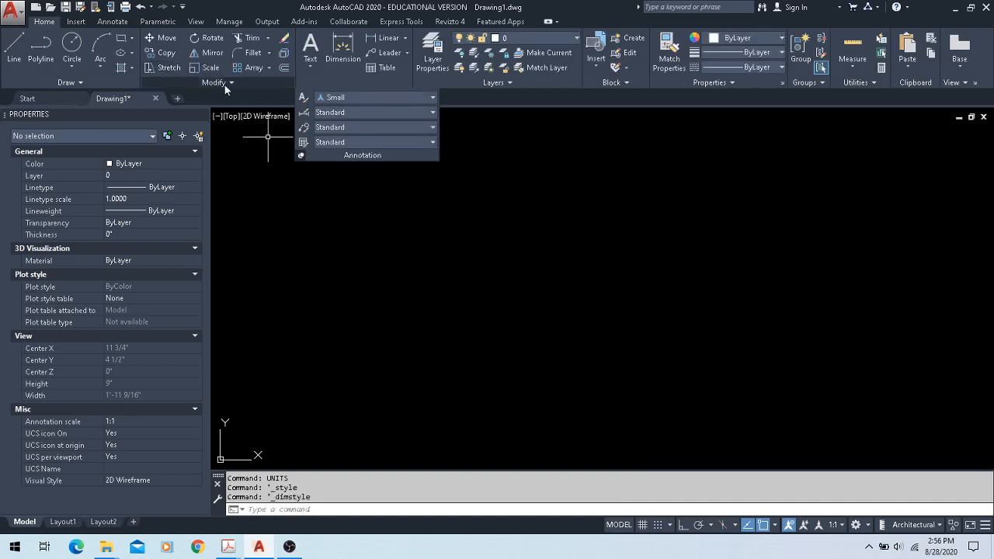
pyautogui.click(303, 98)
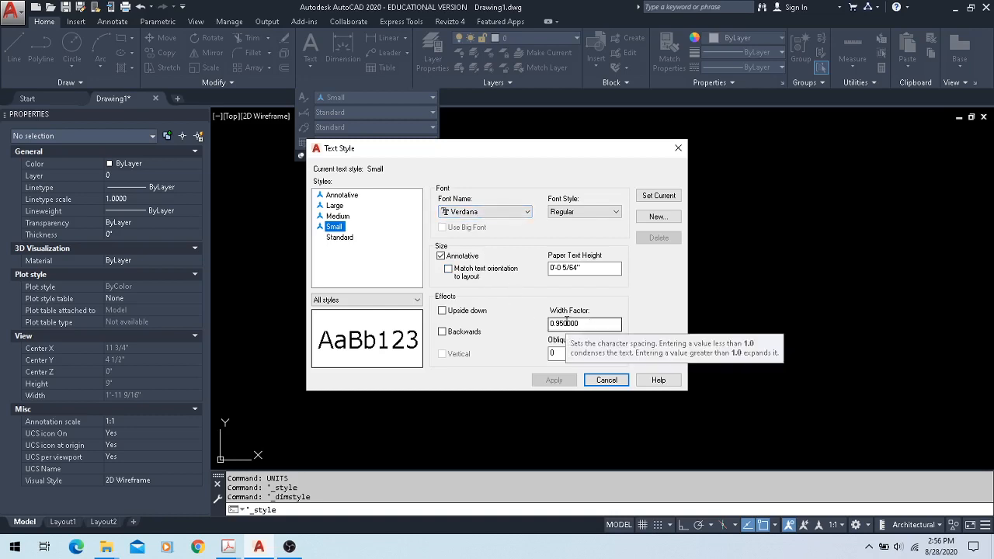
pyautogui.click(339, 216)
pyautogui.click(335, 227)
pyautogui.click(338, 217)
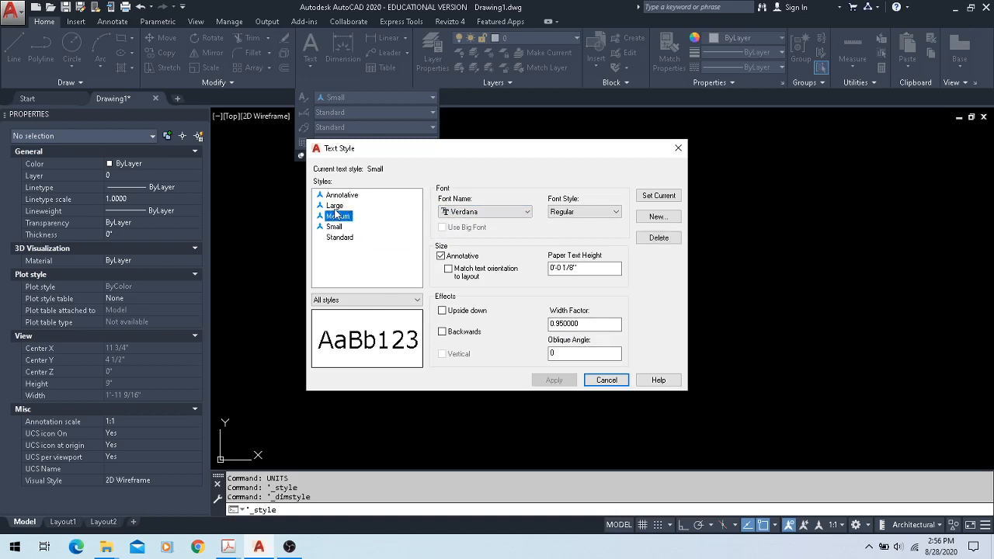
pyautogui.click(335, 206)
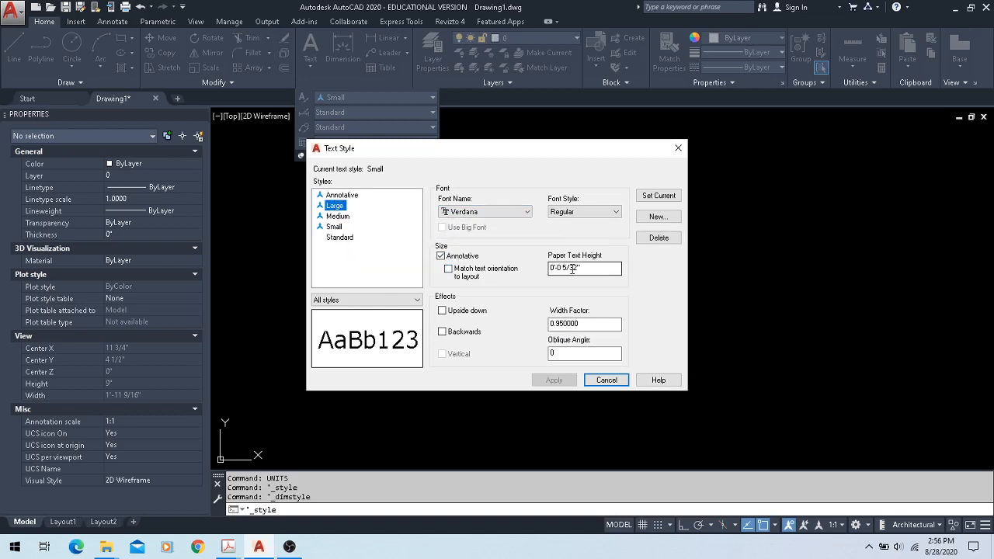
pyautogui.click(351, 217)
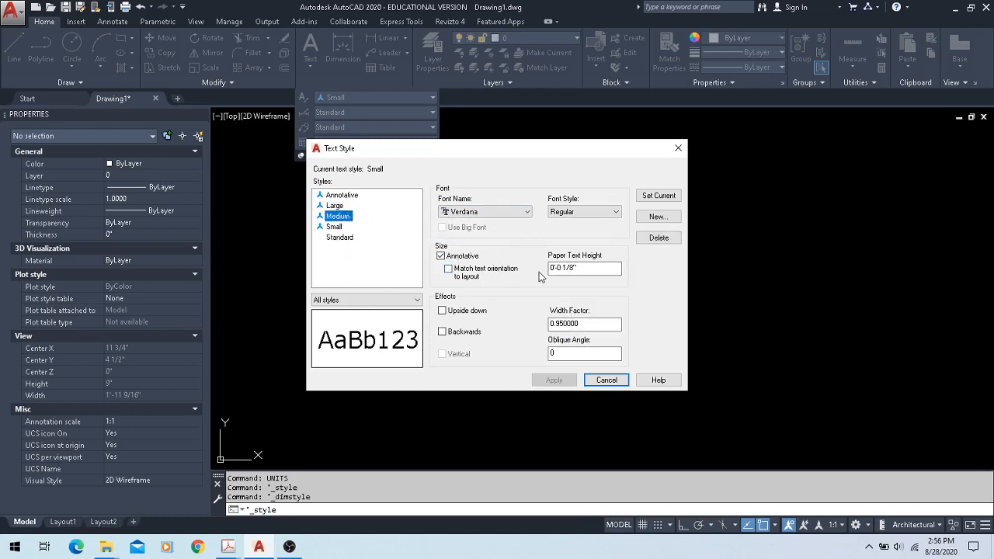
pyautogui.click(335, 227)
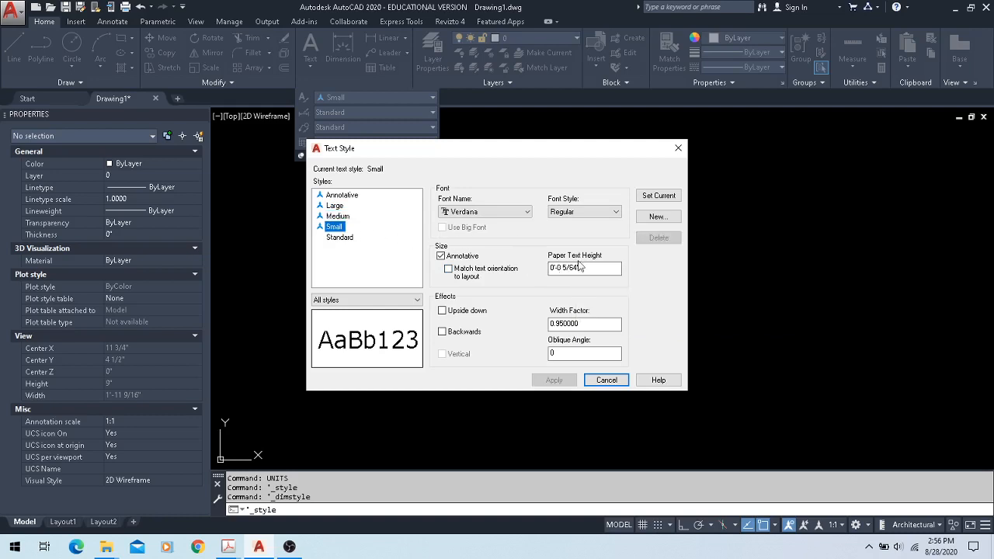
pyautogui.click(606, 381)
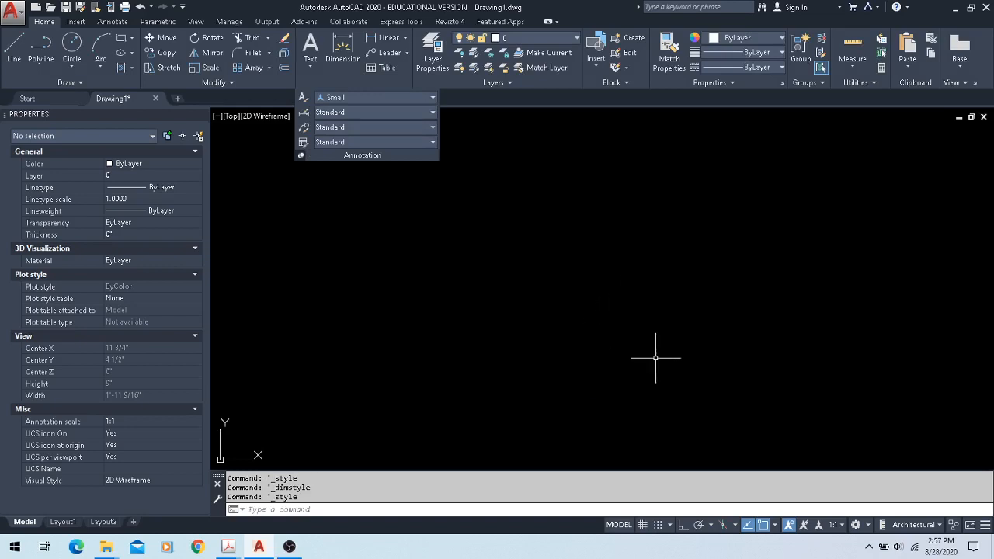
# - Open the dimension style settings, compare the Annotative and Standard previews and select the Annotative style
pyautogui.click(302, 117)
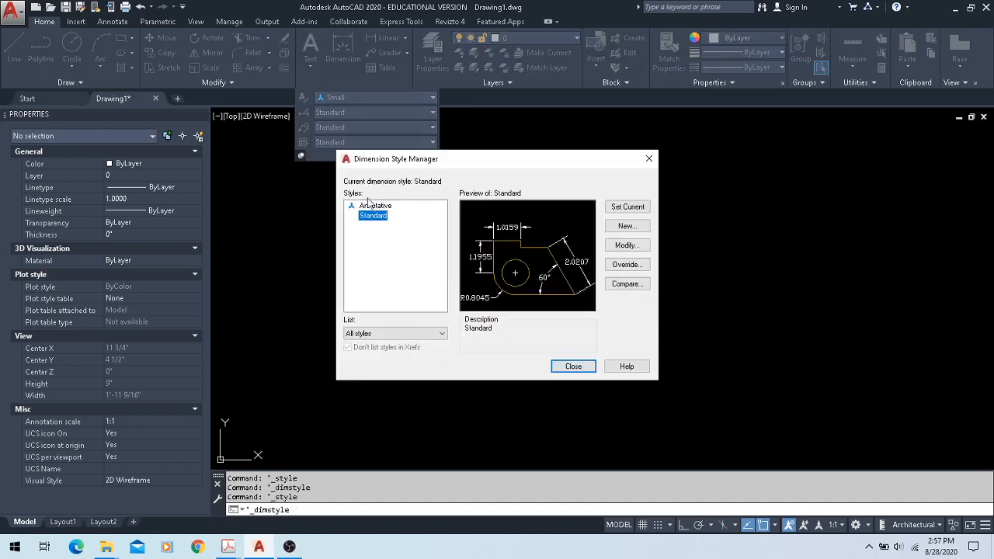
pyautogui.moveTo(476, 165); pyautogui.dragTo(497, 195)
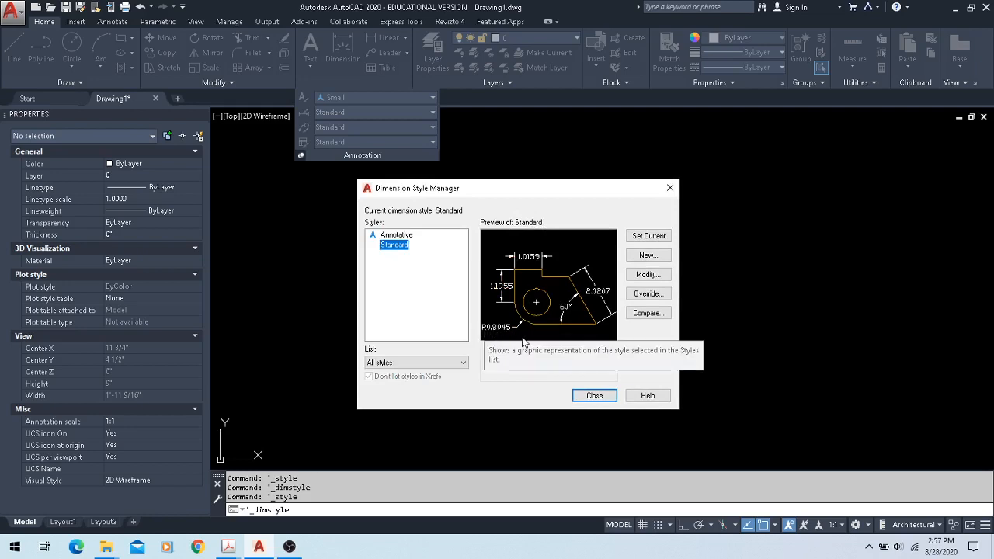
pyautogui.click(404, 235)
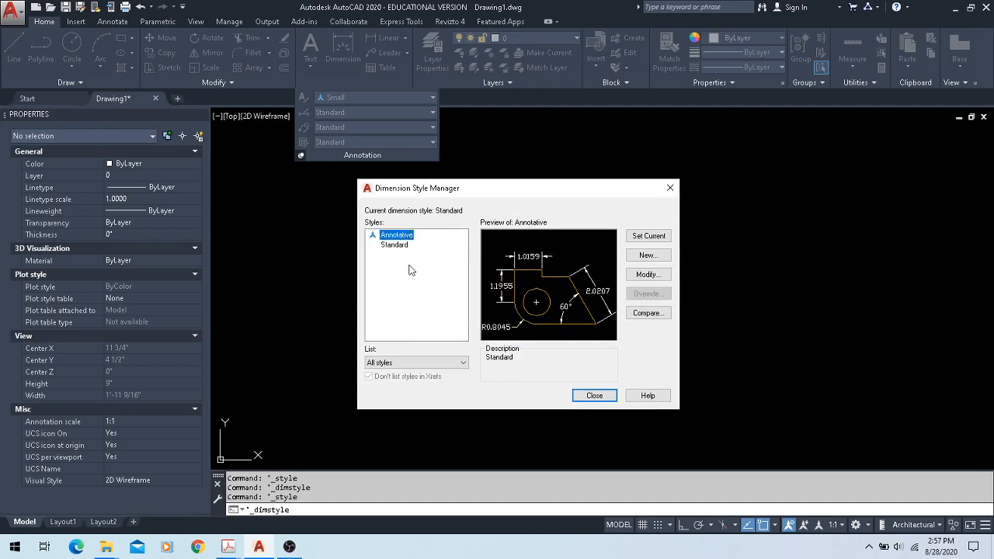
pyautogui.click(395, 246)
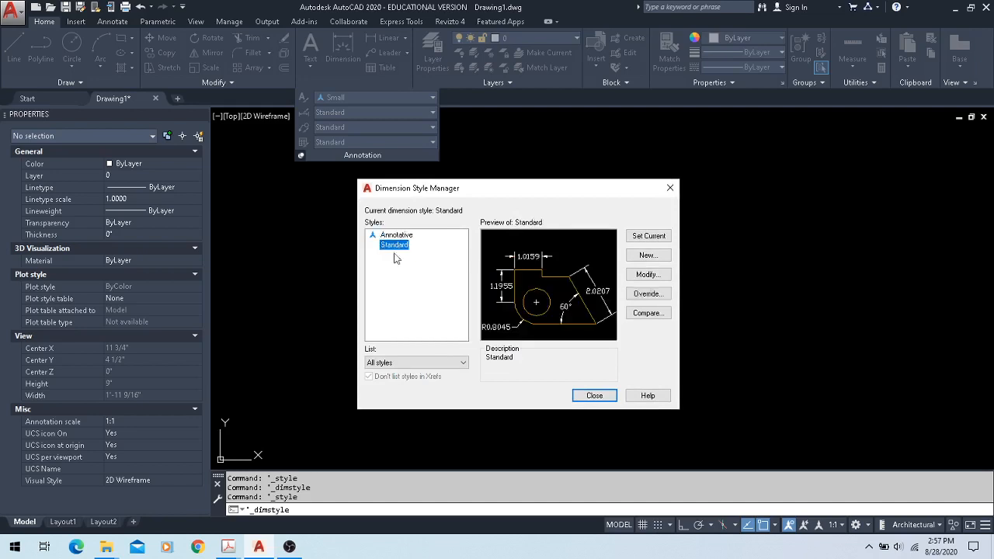
pyautogui.click(388, 235)
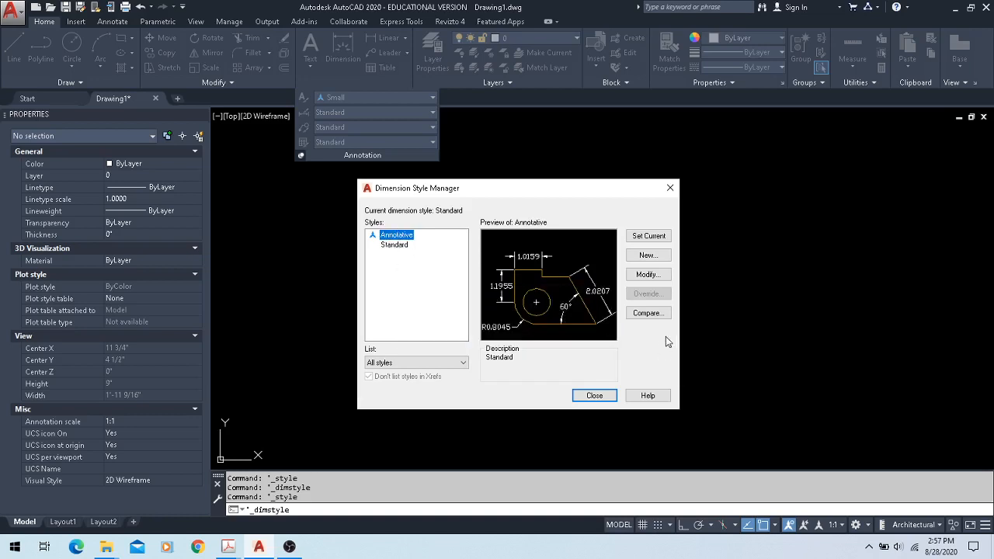
# - Start a new annotative dimension style named A-DIM based on Annotative, used for all dimensions, and continue to its settings
pyautogui.click(654, 256)
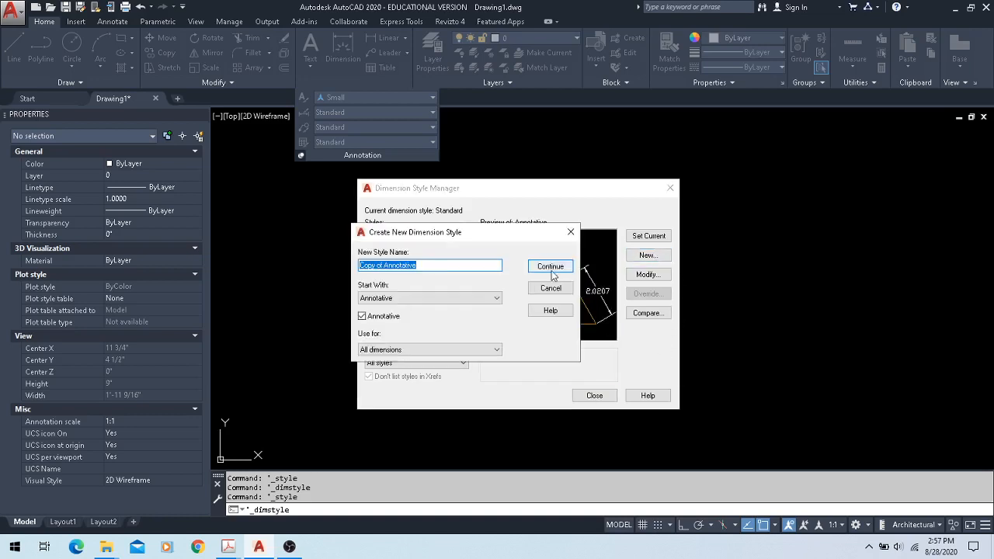
pyautogui.write('A-DIM')
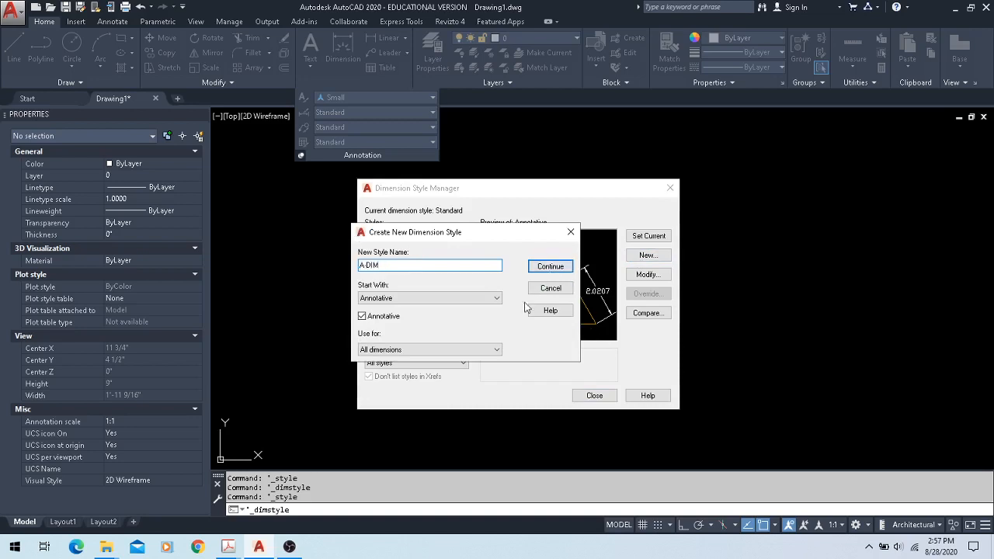
pyautogui.click(429, 298)
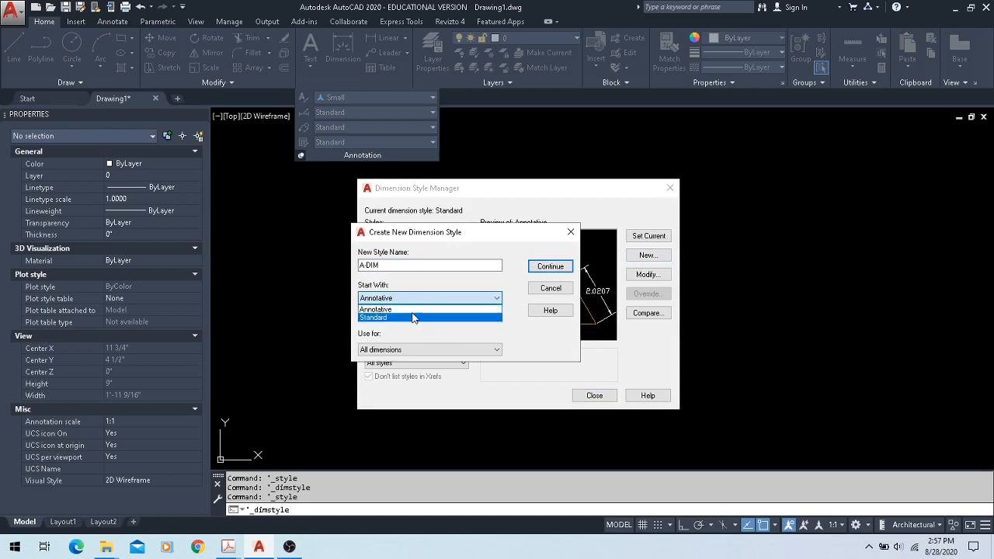
pyautogui.click(418, 286)
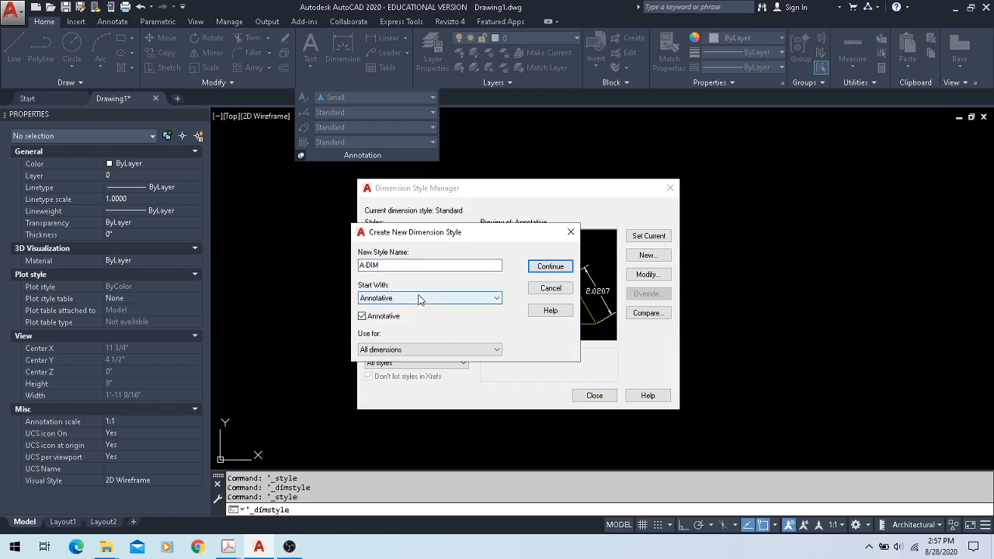
pyautogui.click(394, 349)
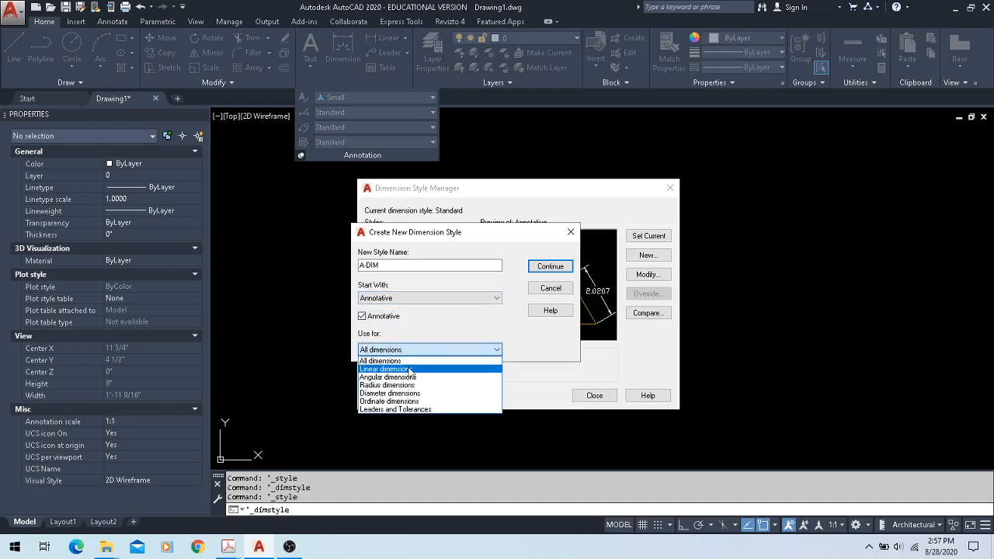
pyautogui.click(388, 362)
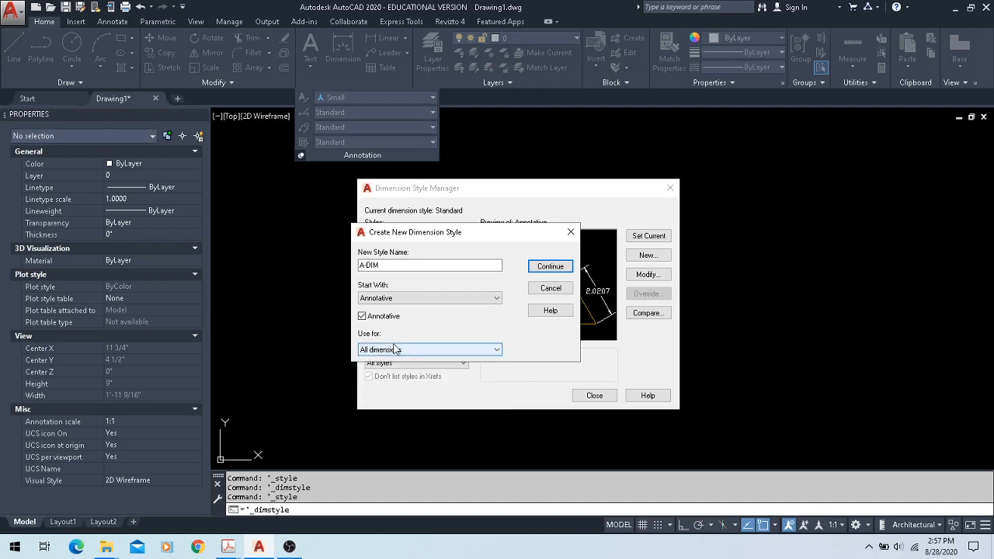
pyautogui.click(539, 268)
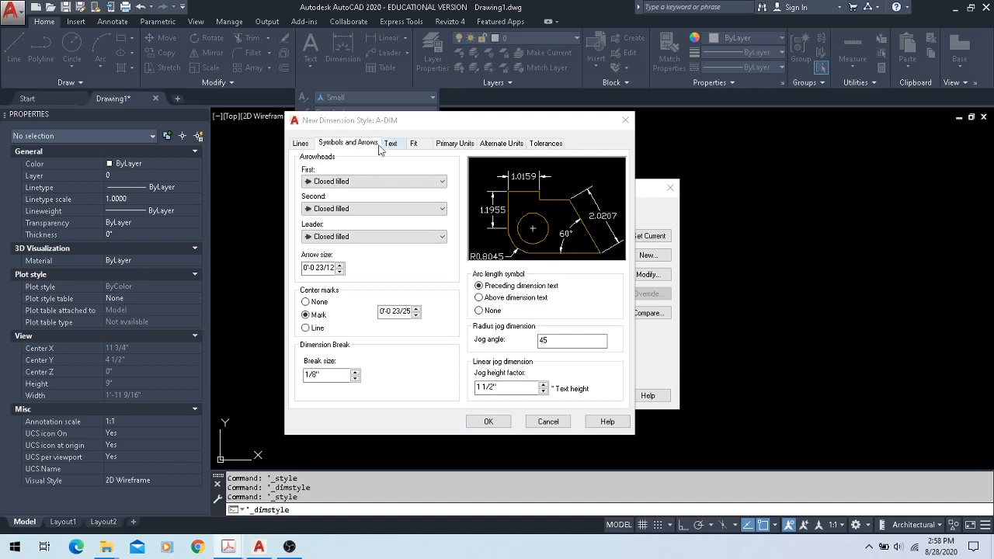
# - Examine A-DIM's line, symbol and arrow, text, fit and primary unit settings
pyautogui.click(304, 147)
pyautogui.click(348, 146)
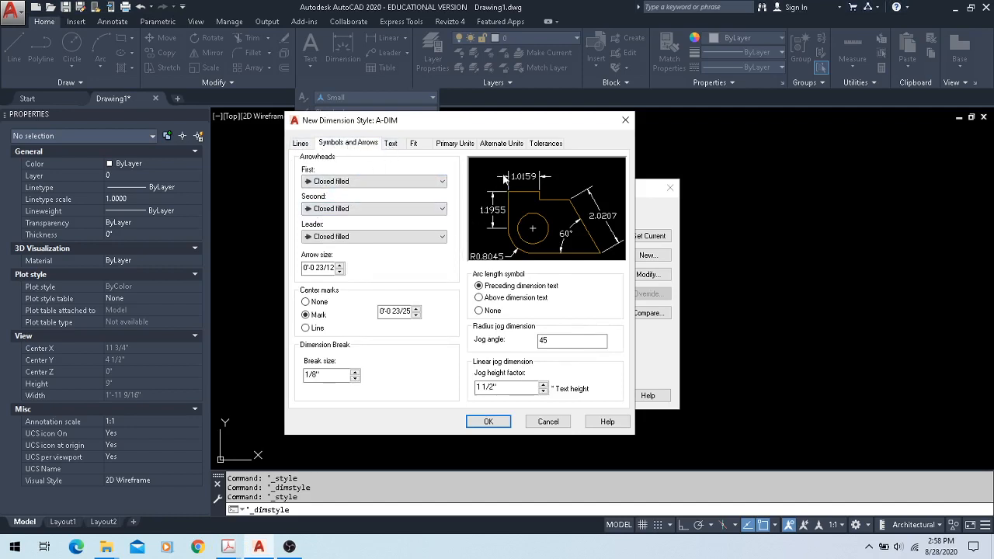
pyautogui.click(386, 145)
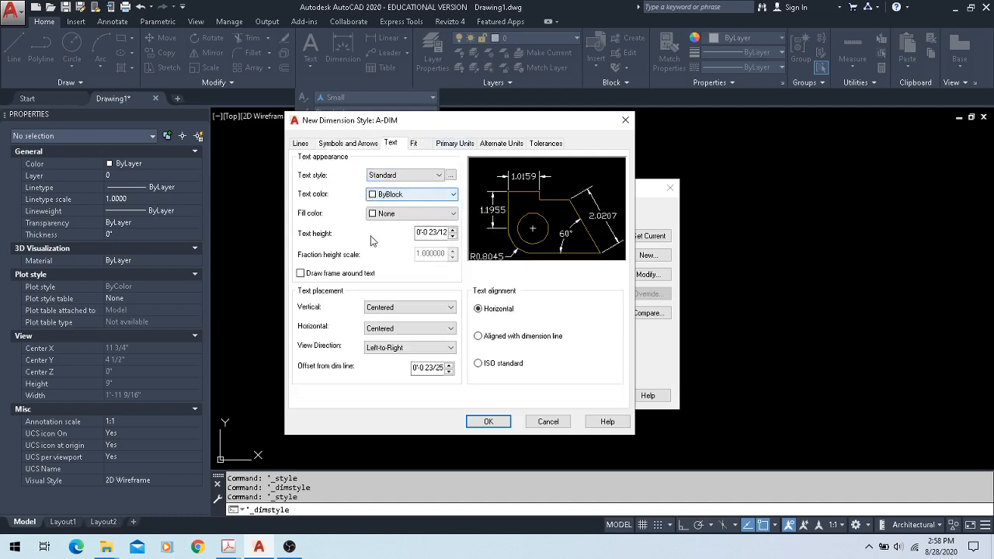
pyautogui.click(434, 233)
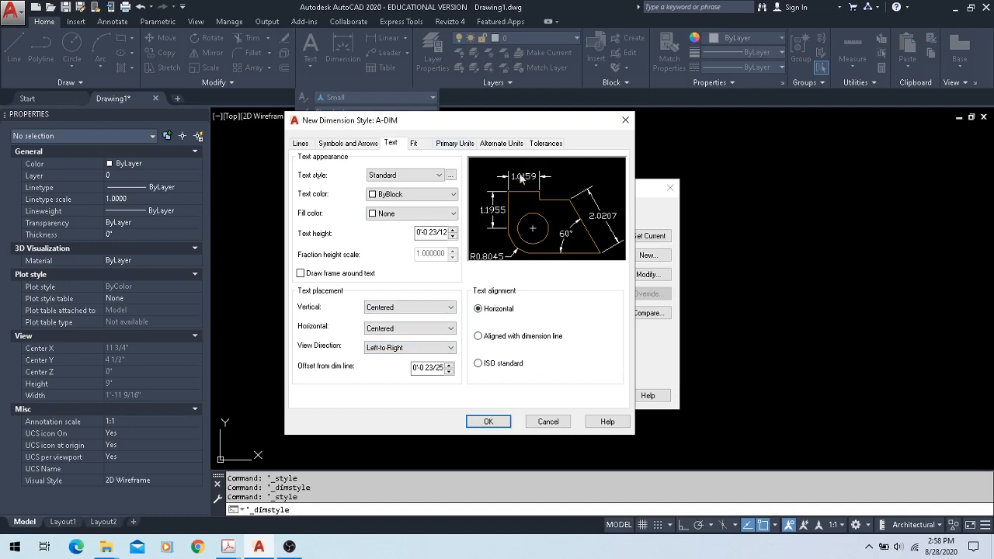
pyautogui.click(418, 145)
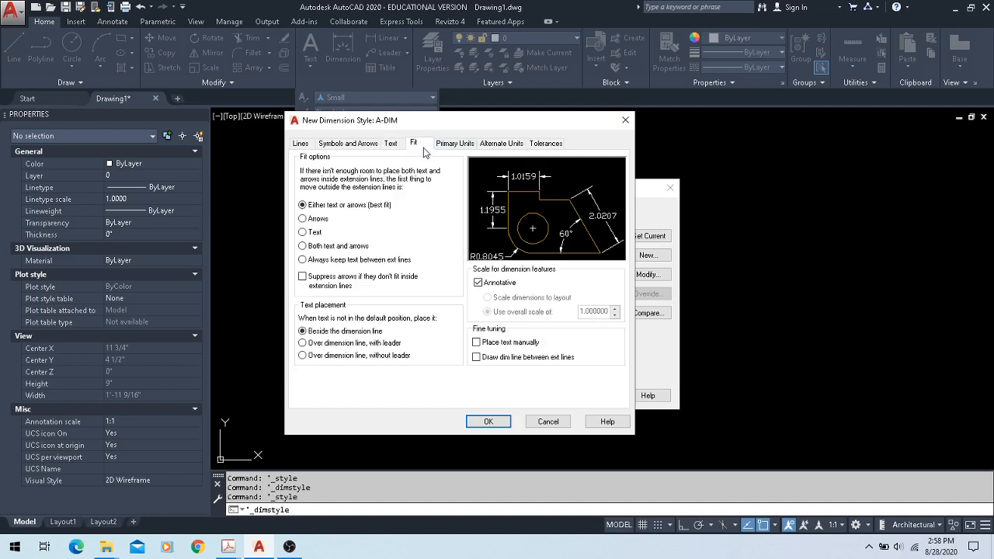
pyautogui.click(438, 146)
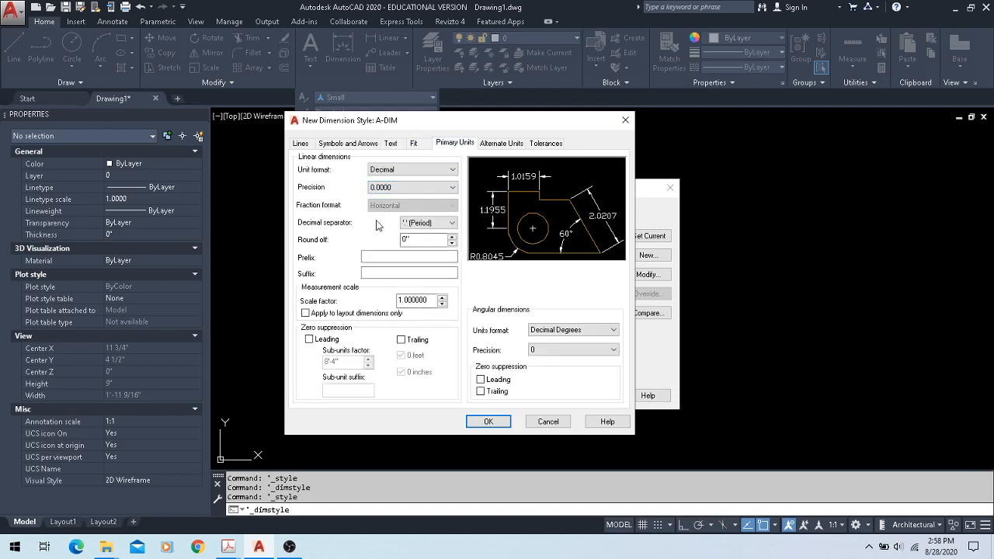
pyautogui.click(337, 148)
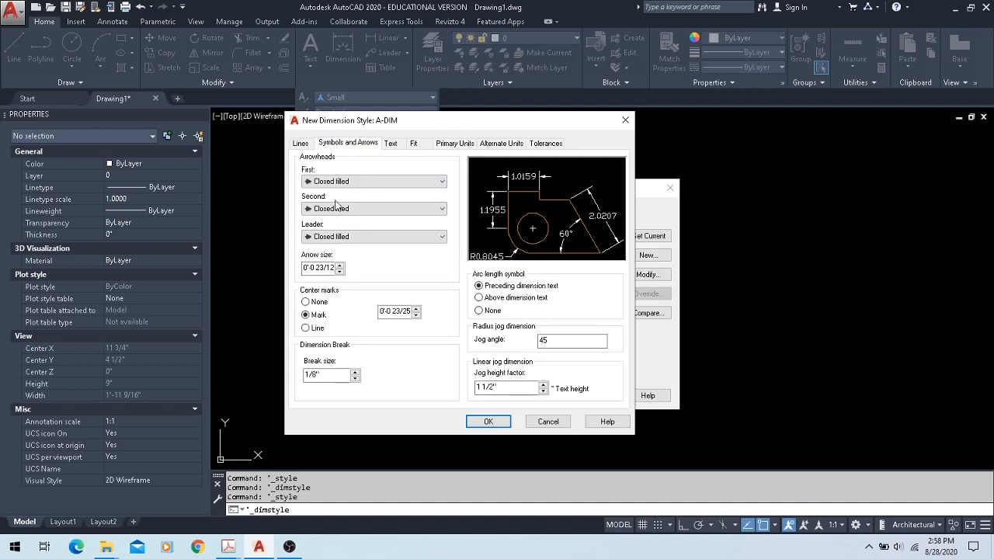
pyautogui.click(301, 143)
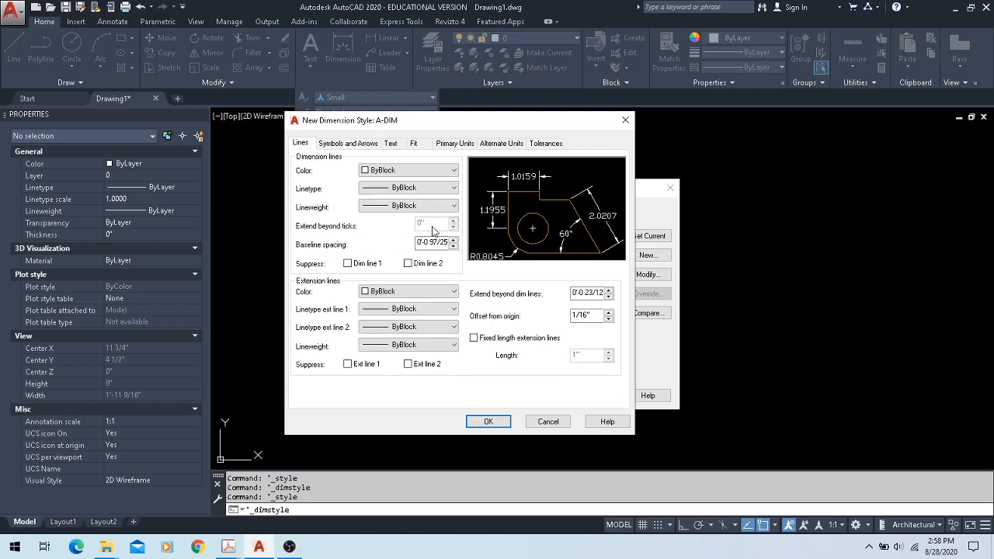
# - Set A-DIM's first and second arrowheads to Architectural tick
pyautogui.click(344, 143)
pyautogui.click(353, 184)
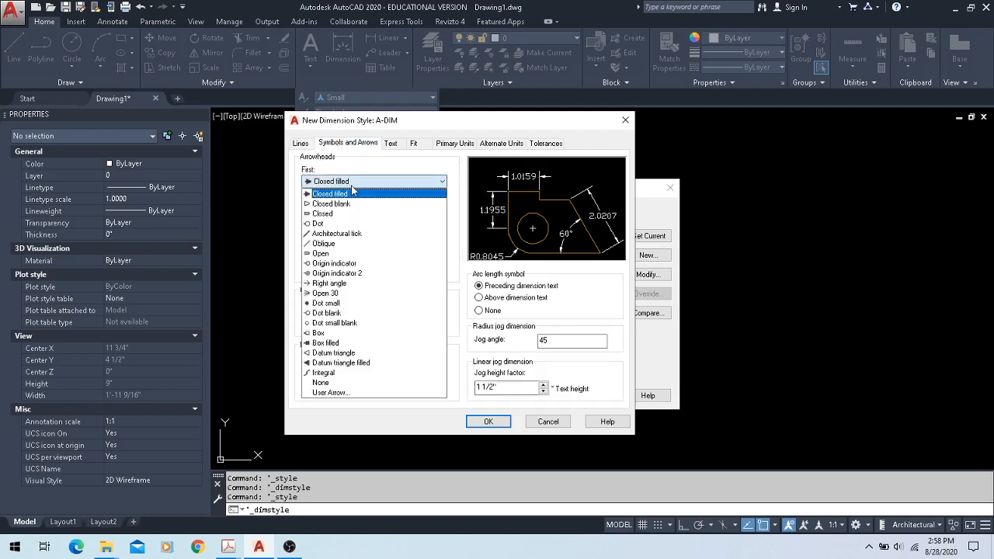
pyautogui.click(337, 234)
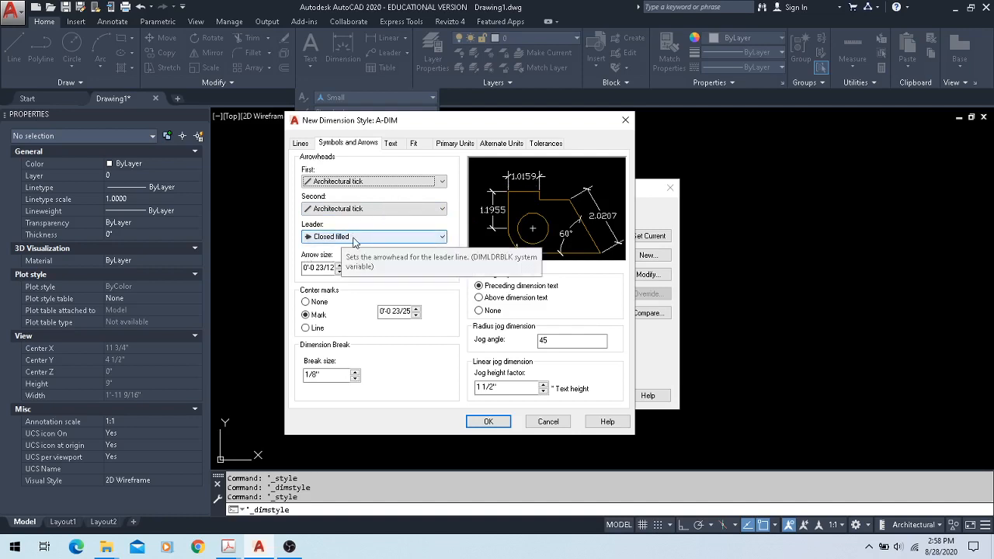
# - Set A-DIM's arrow size to 1/8" and its center marks to None
pyautogui.doubleClick(305, 268)
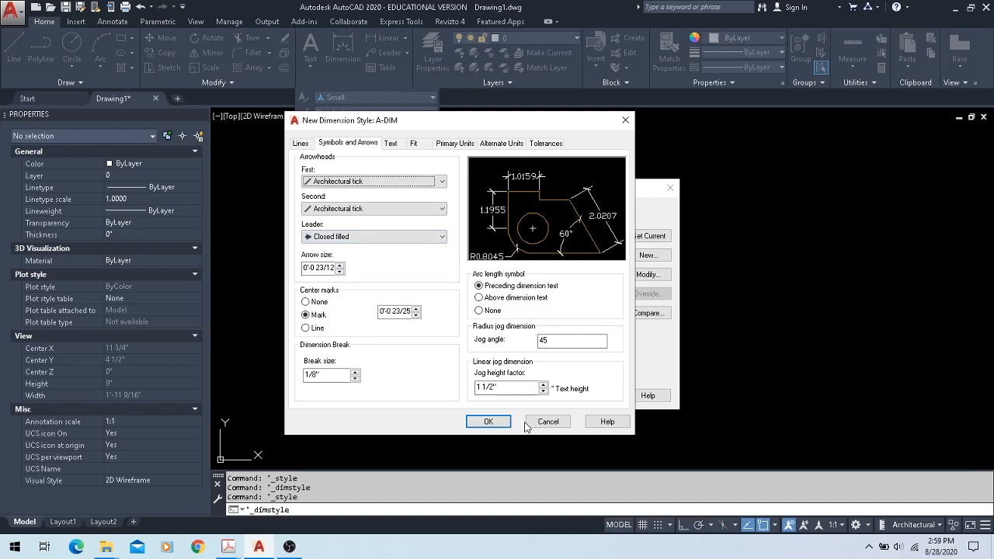
pyautogui.moveTo(304, 266); pyautogui.dragTo(354, 266)
pyautogui.write('1/8"')
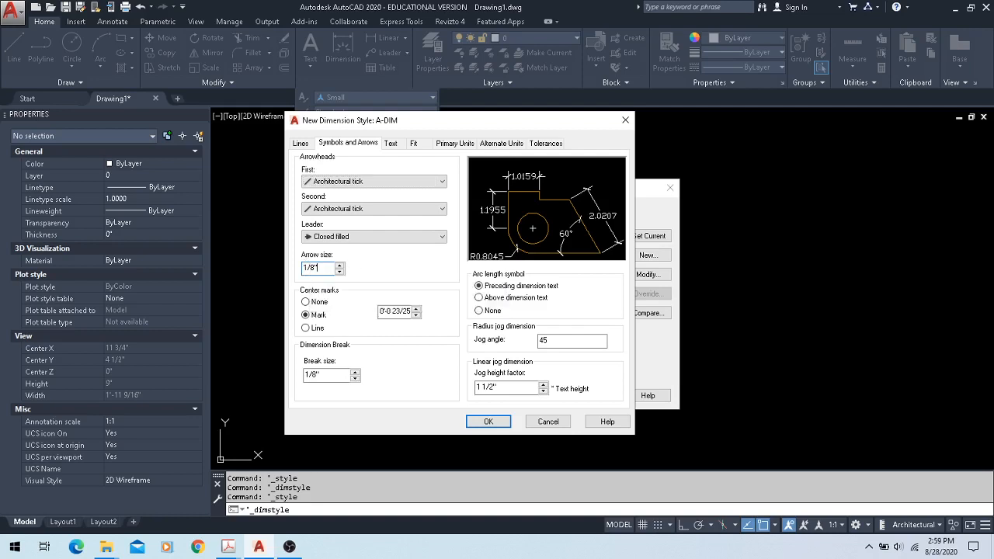
pyautogui.press('Tab')
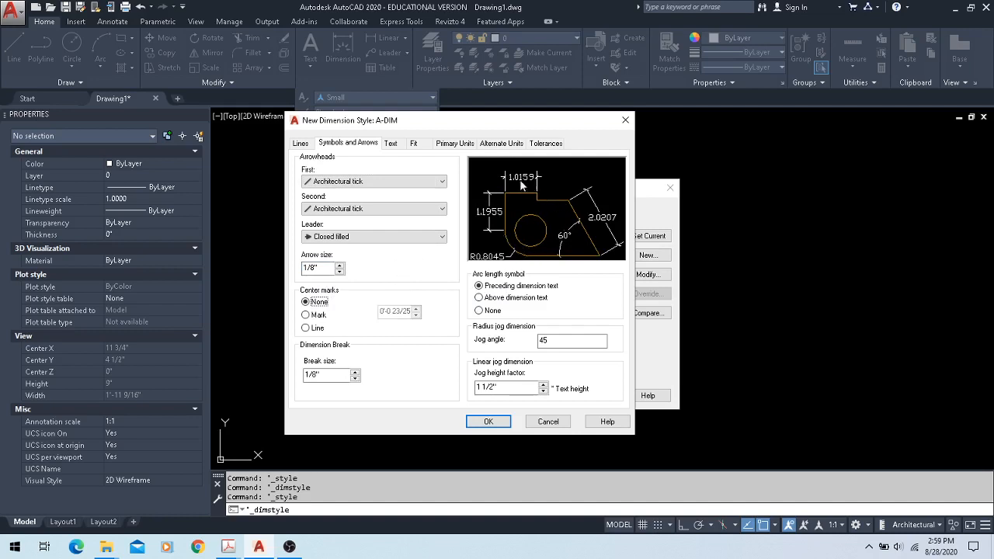
# - Set the color, linetype and lineweight of A-DIM's dimension lines to ByLayer
pyautogui.click(392, 144)
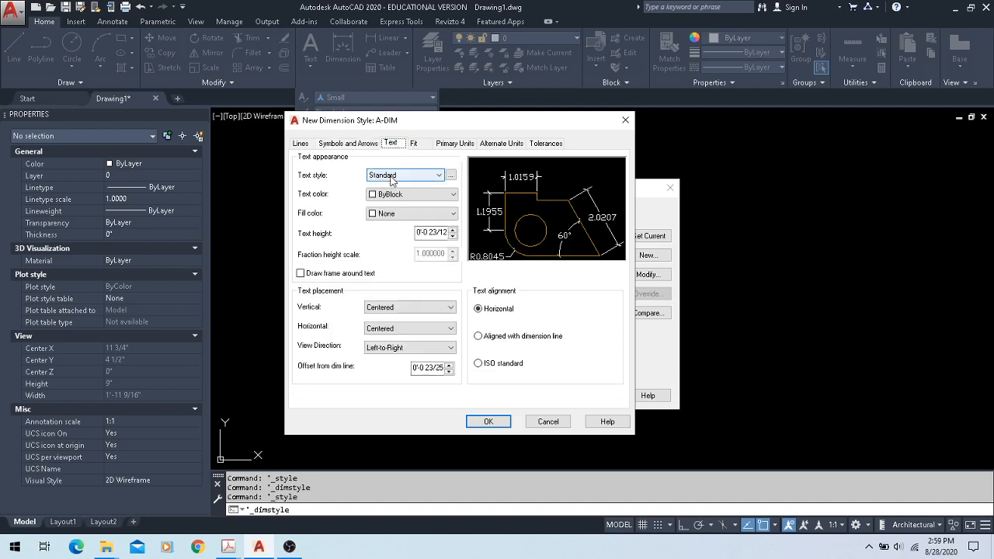
pyautogui.click(332, 146)
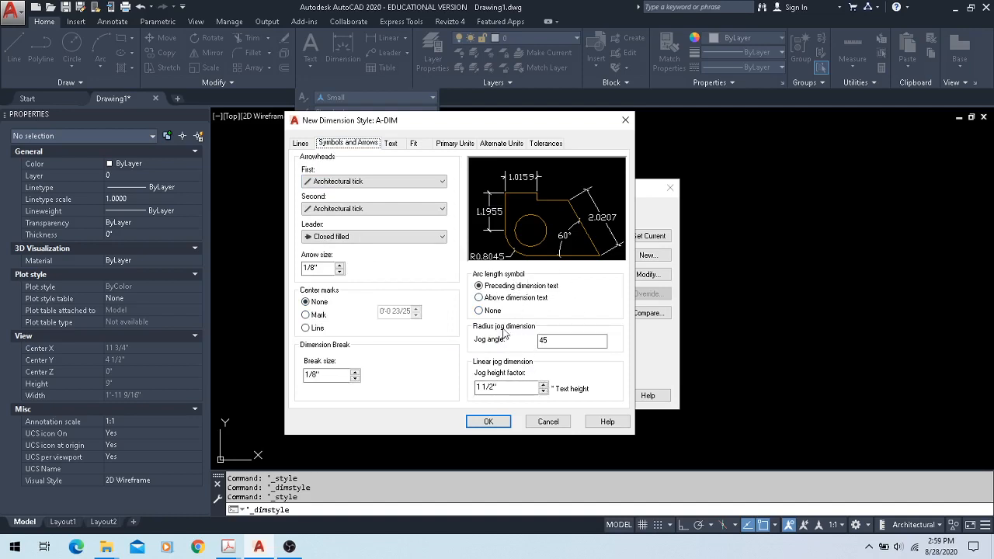
pyautogui.click(301, 144)
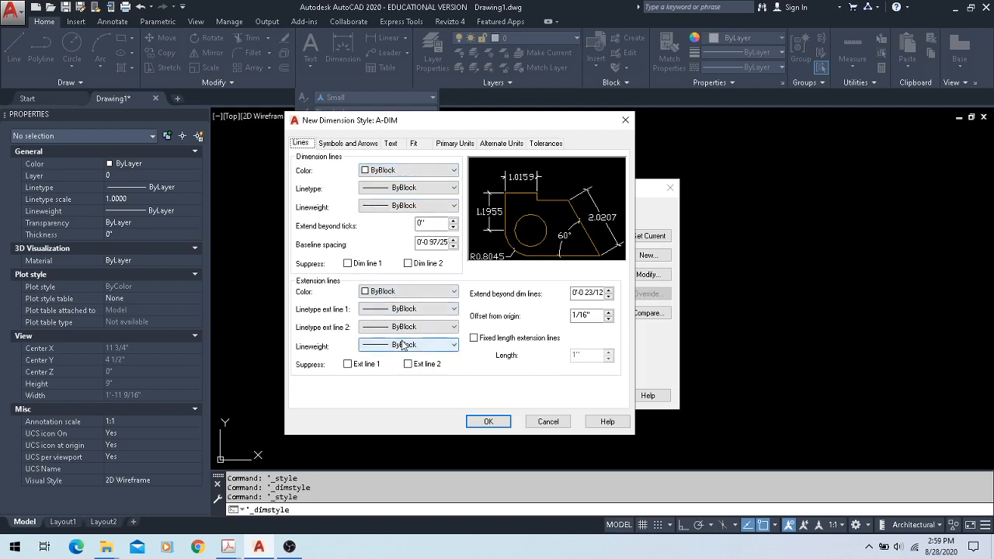
pyautogui.click(404, 171)
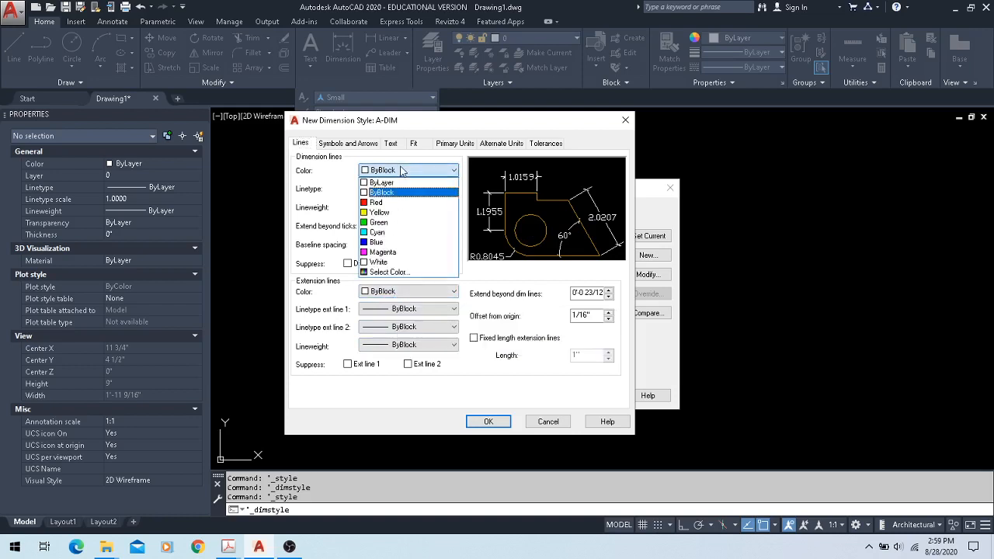
pyautogui.click(390, 184)
pyautogui.click(397, 188)
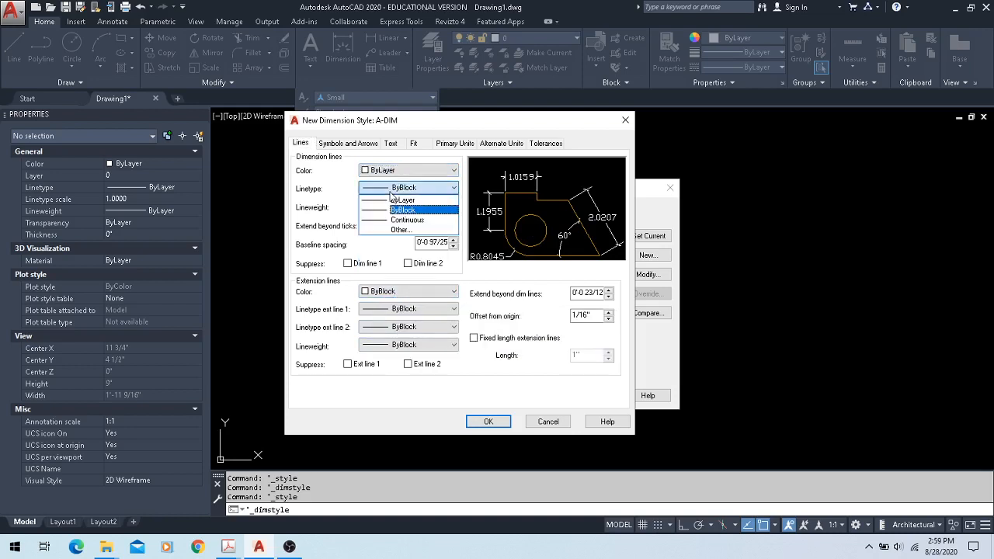
pyautogui.click(392, 199)
pyautogui.click(392, 199)
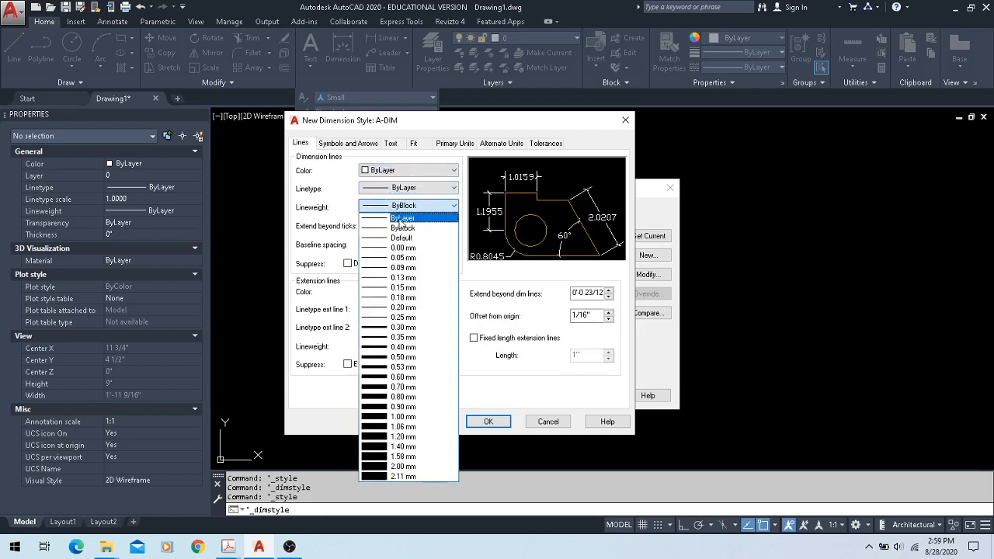
pyautogui.click(397, 219)
# - Set the color, both linetypes and lineweight of A-DIM's extension lines to ByLayer, and leave the new style's settings without saving
pyautogui.click(389, 293)
pyautogui.click(381, 303)
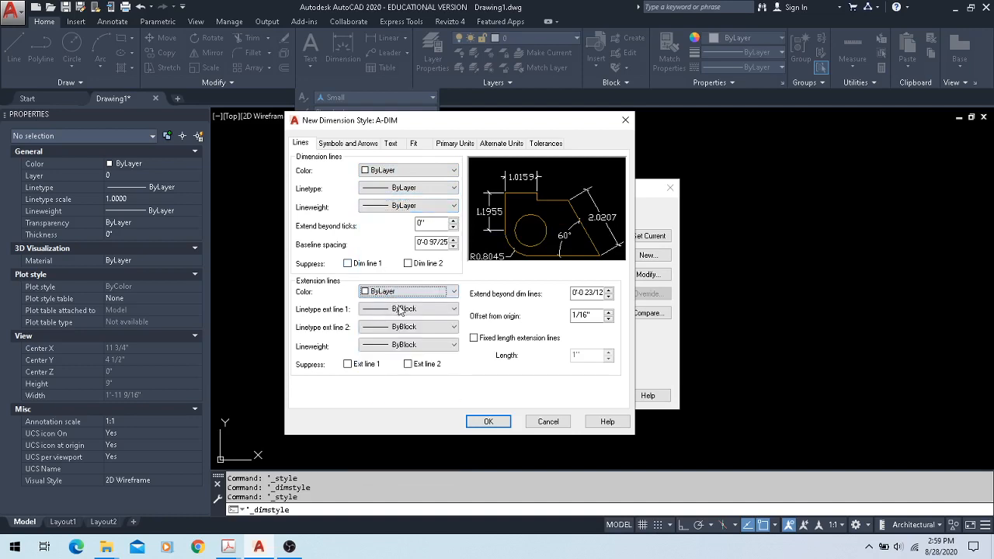
pyautogui.click(396, 309)
pyautogui.click(409, 321)
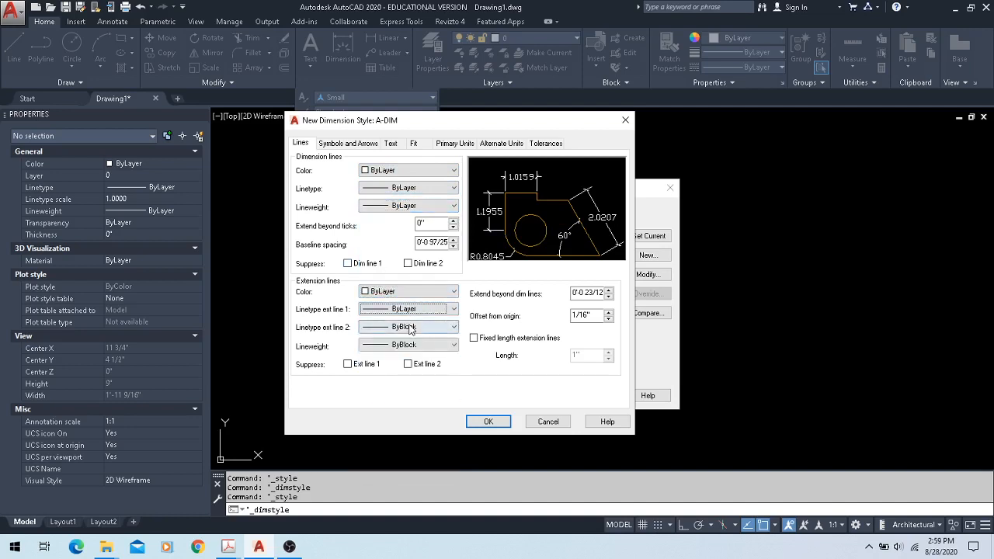
pyautogui.click(409, 327)
pyautogui.click(409, 343)
pyautogui.click(410, 344)
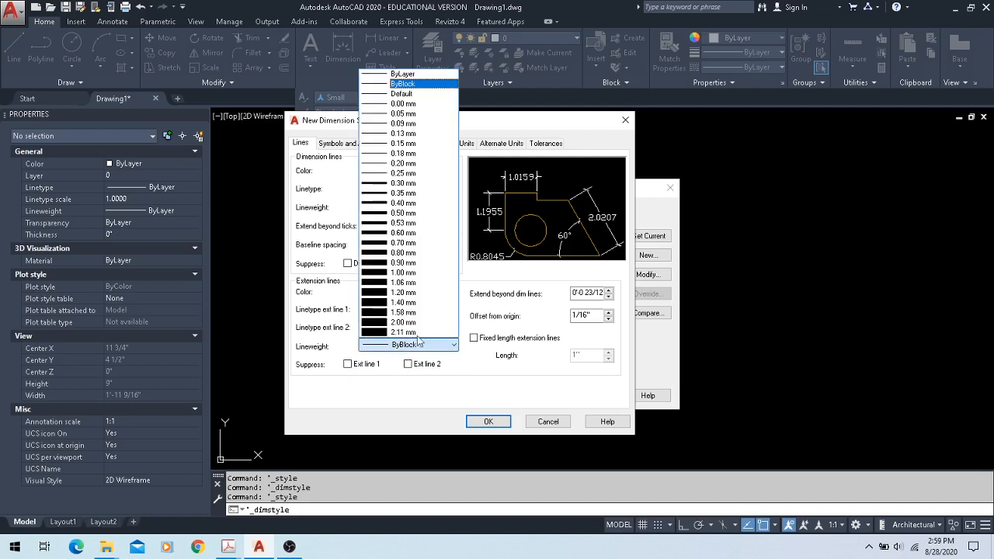
pyautogui.click(412, 74)
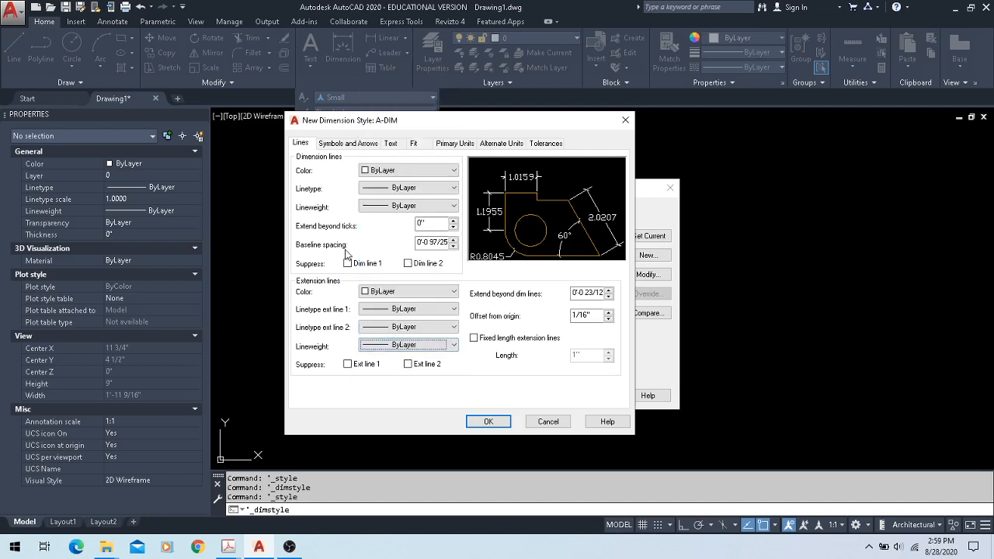
pyautogui.press('Escape')
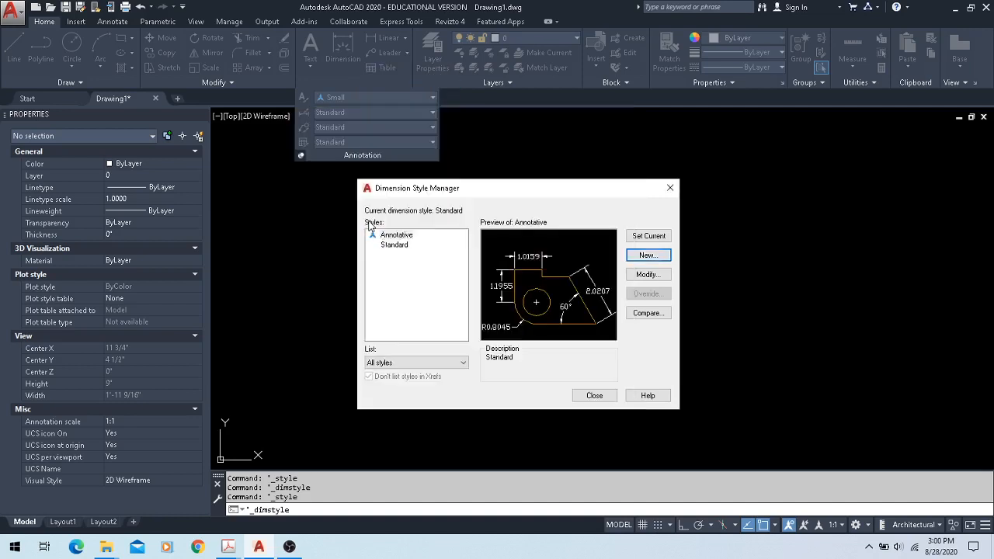
pyautogui.click(637, 272)
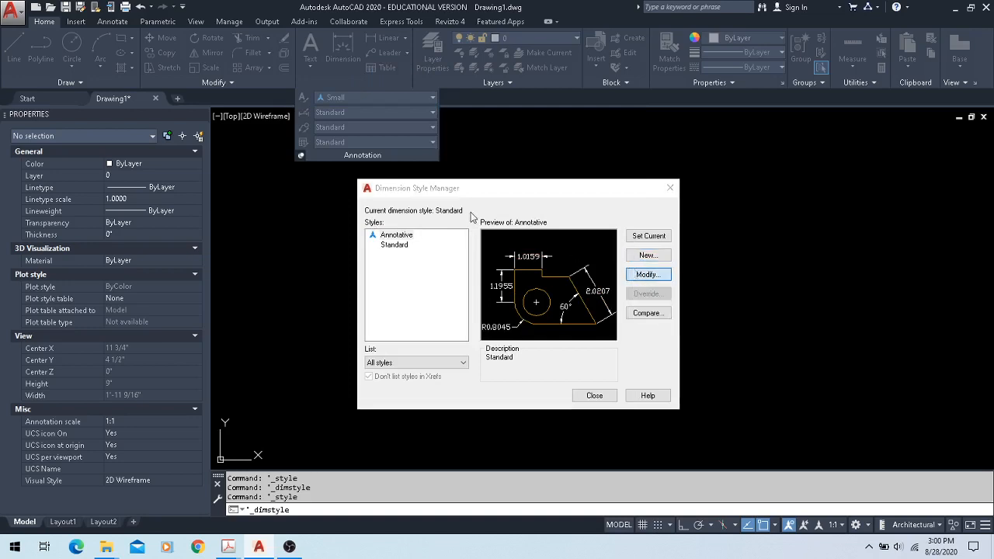
pyautogui.click(349, 154)
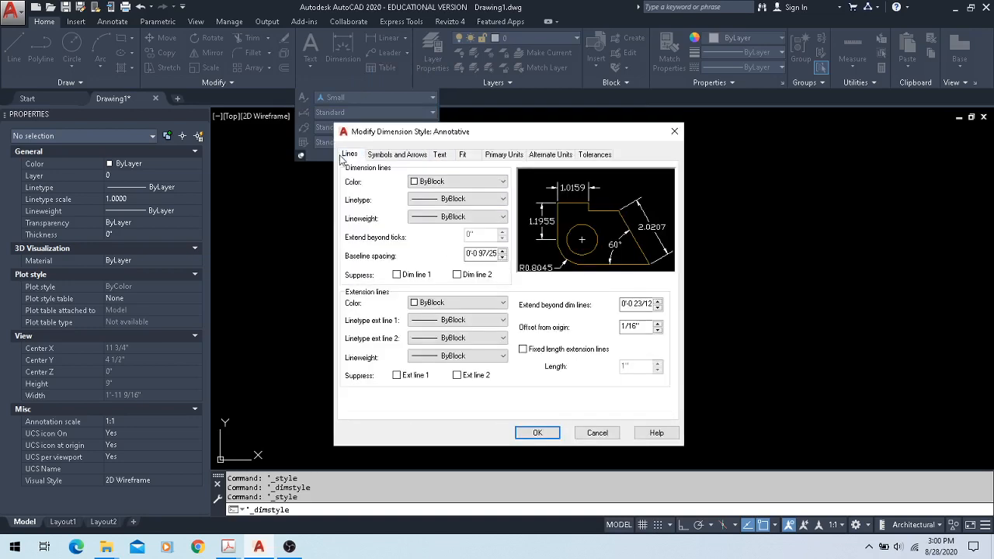
pyautogui.click(426, 183)
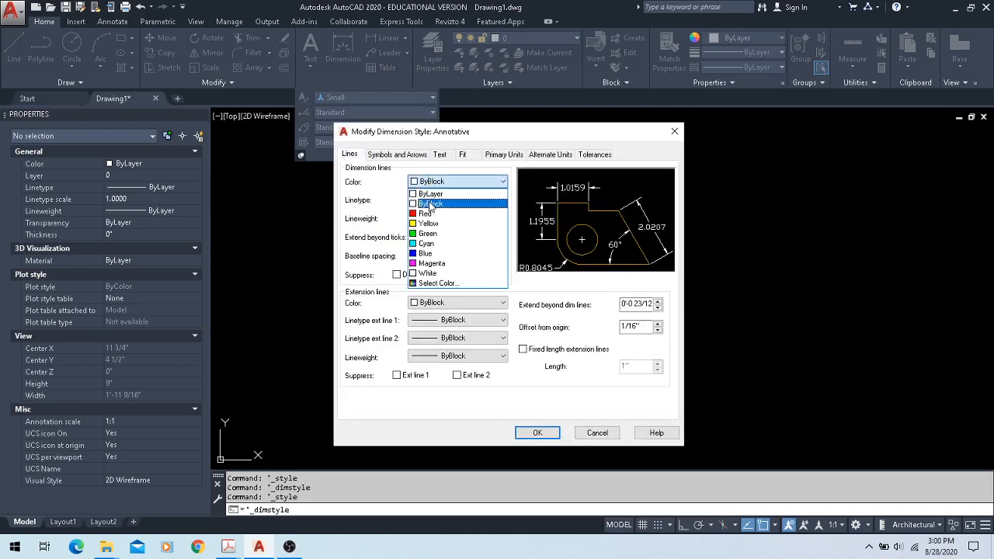
pyautogui.click(431, 205)
pyautogui.press('Return')
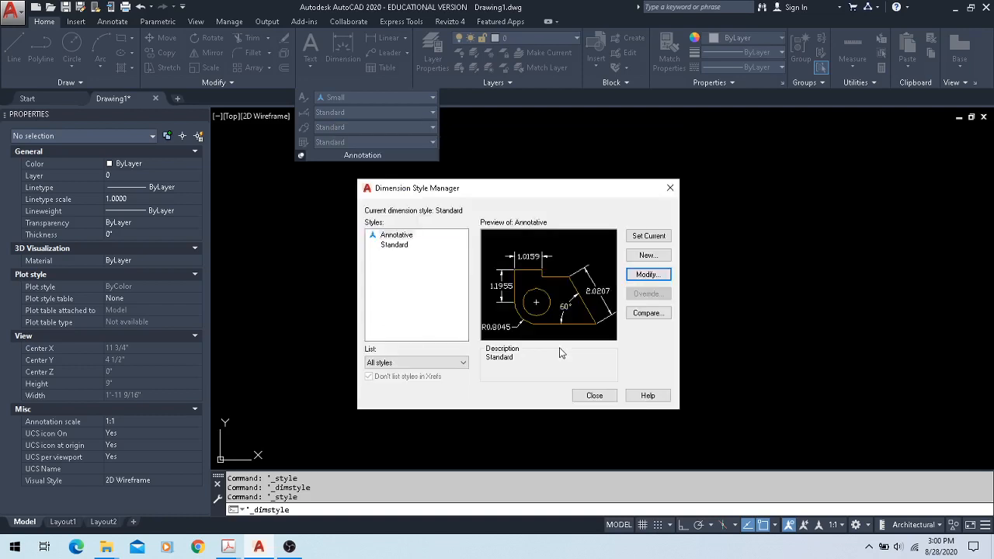
# - Create a new annotative dimension style named A-DIM, starting with the Annotative style and applying to all dimensions
pyautogui.click(666, 256)
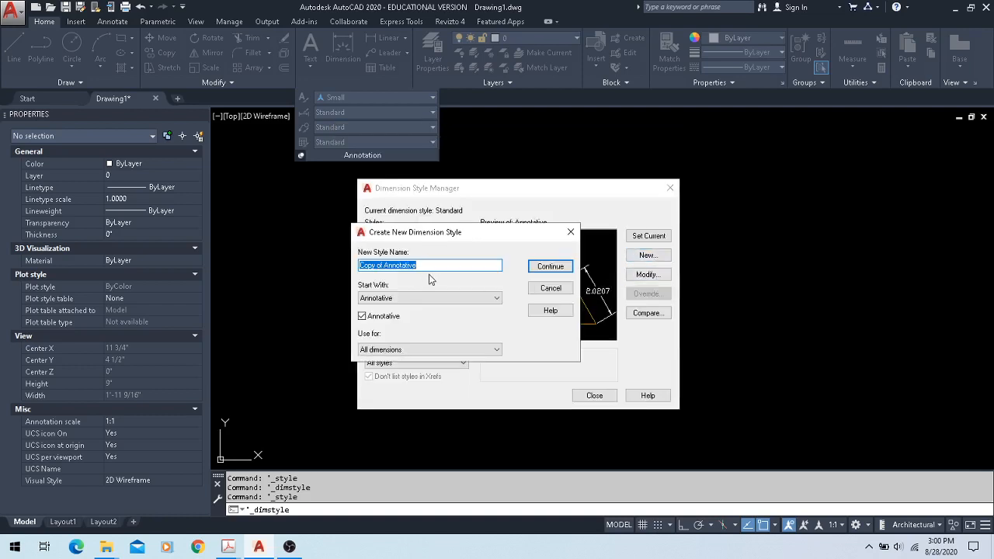
pyautogui.write('A-DIM')
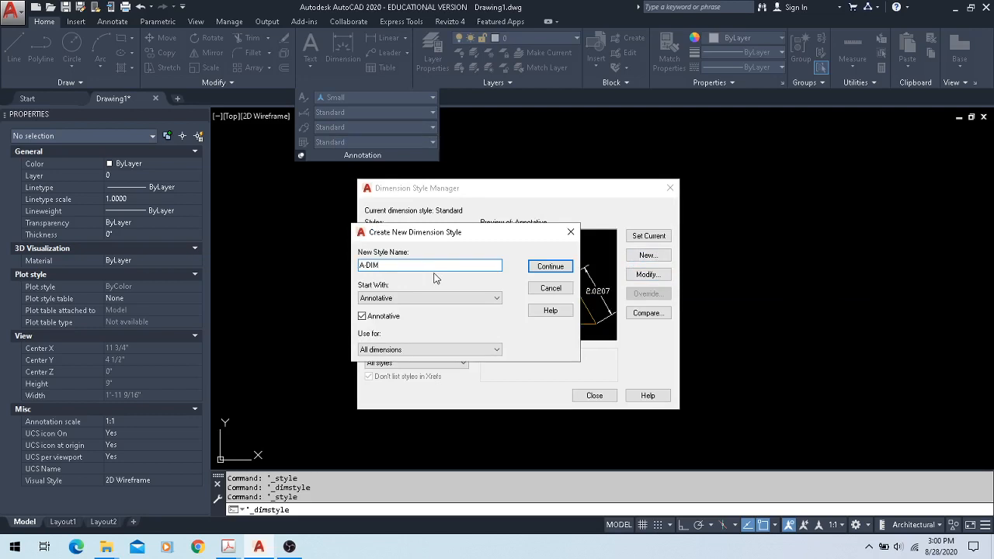
pyautogui.click(550, 267)
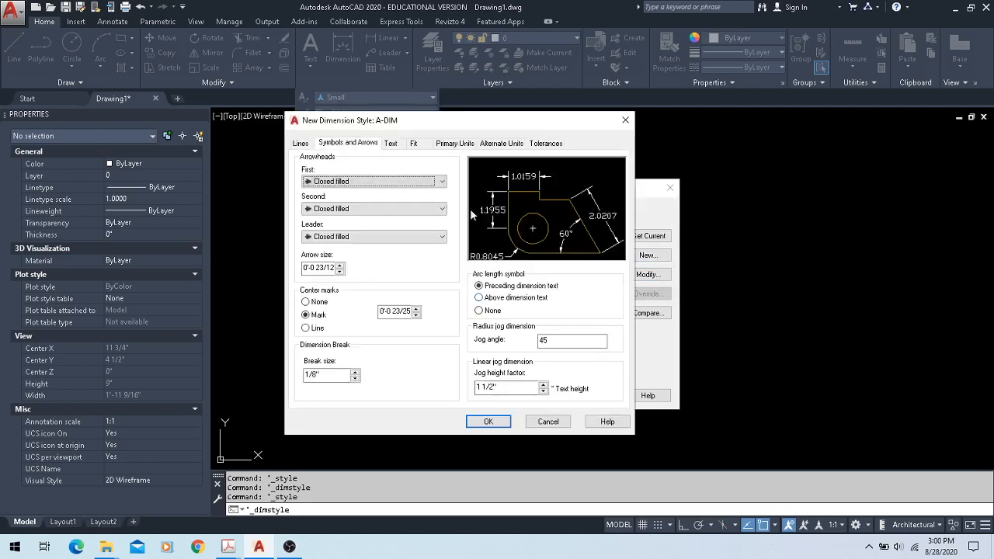
# - Set the first and second arrowheads of the A-DIM style to Architectural tick
pyautogui.click(308, 145)
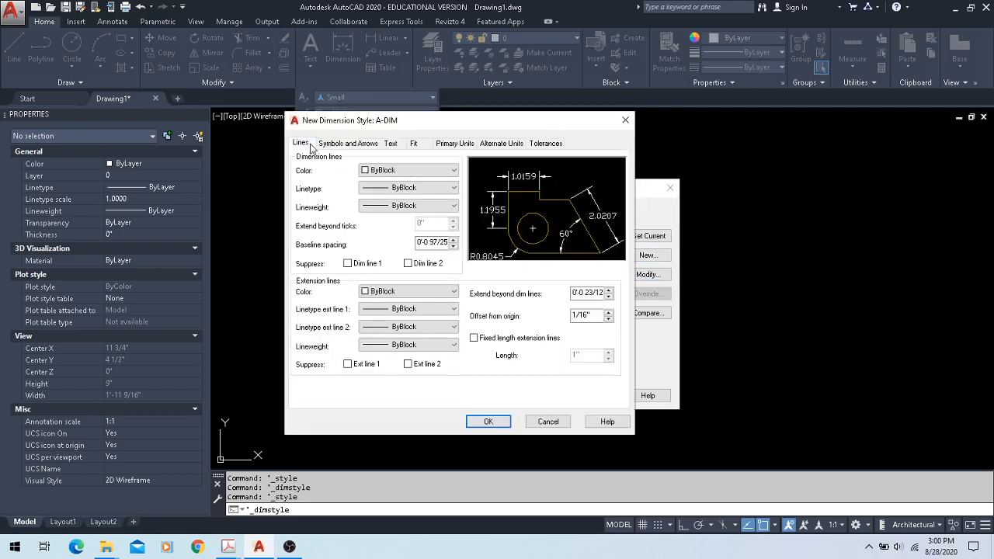
pyautogui.click(348, 144)
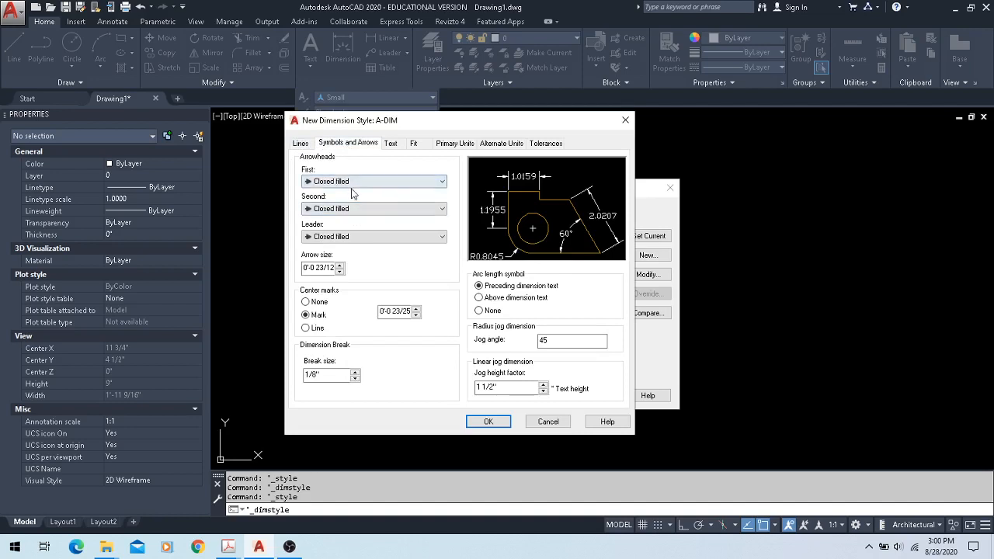
pyautogui.click(353, 182)
pyautogui.click(352, 231)
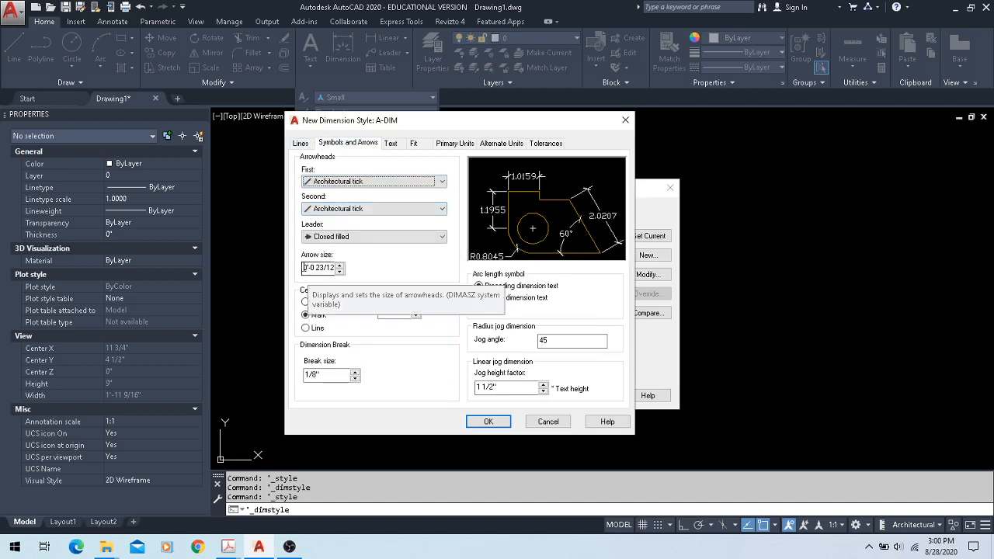
# - Set the arrow size of A-DIM to 1/8" and switch its center marks to None
pyautogui.moveTo(305, 267); pyautogui.dragTo(426, 264)
pyautogui.write('1/8"')
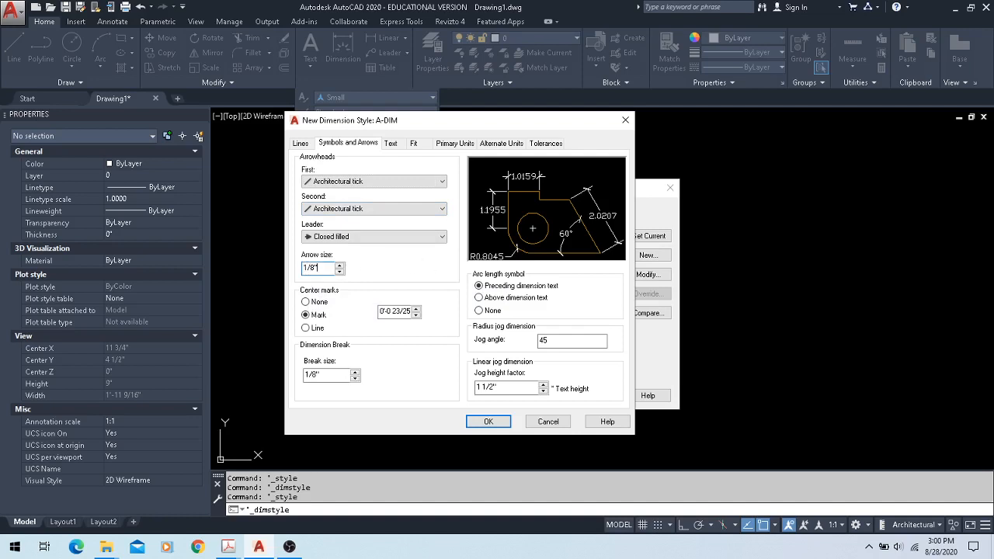
pyautogui.press('Tab')
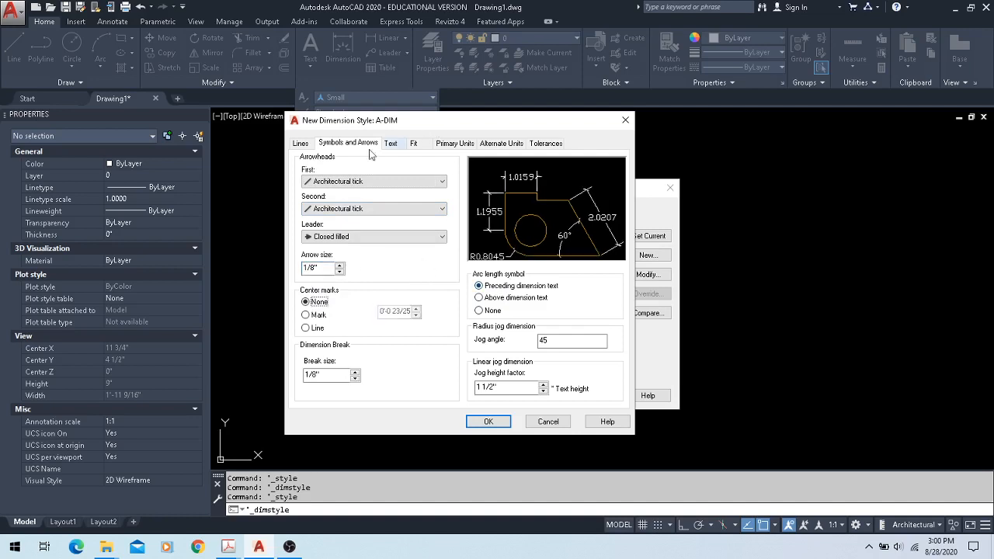
# - Set the color, linetype and lineweight of A-DIM's dimension lines to ByLayer
pyautogui.click(300, 144)
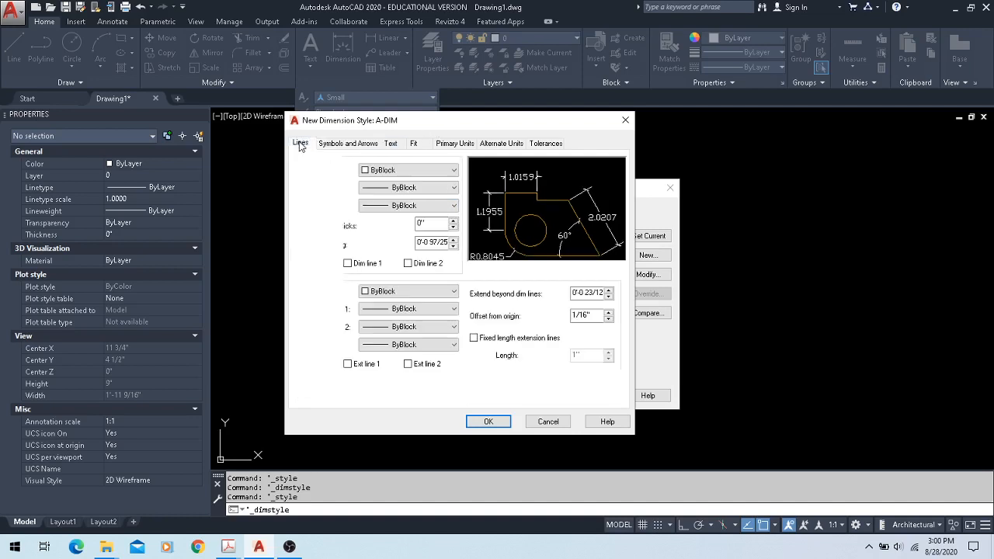
pyautogui.click(387, 170)
pyautogui.click(382, 182)
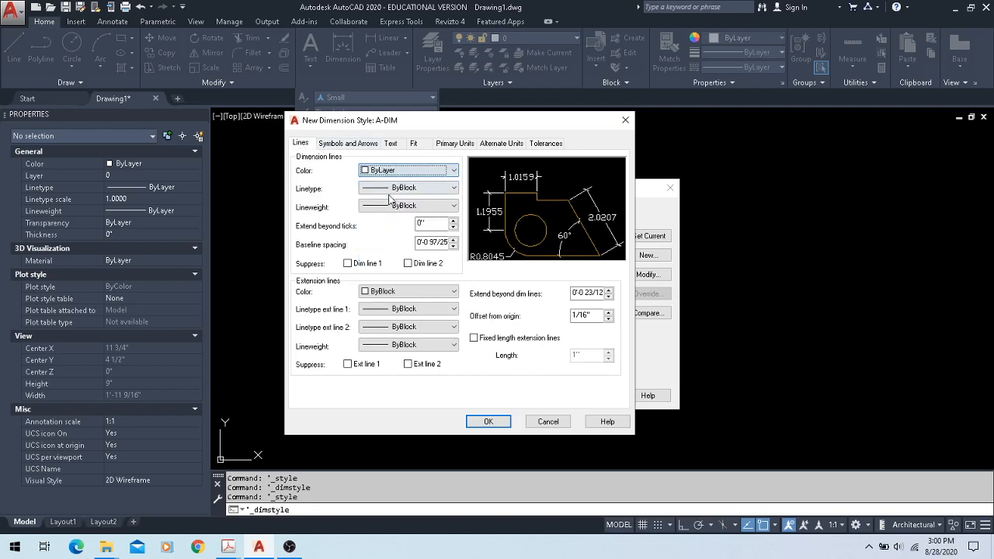
pyautogui.click(394, 189)
pyautogui.click(397, 200)
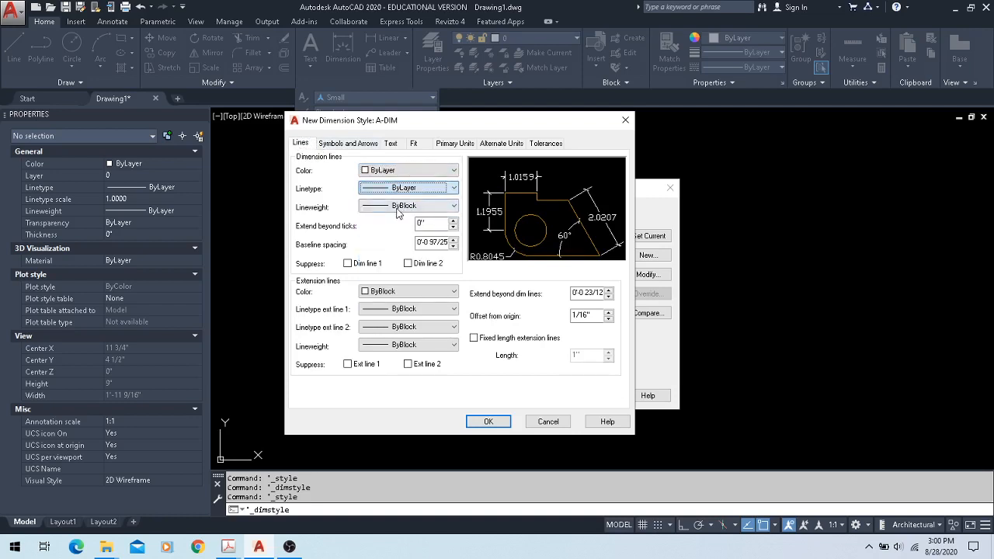
pyautogui.click(408, 207)
pyautogui.click(396, 219)
# - Set the color, both extension linetypes and the lineweight of A-DIM's extension lines to ByLayer
pyautogui.click(384, 292)
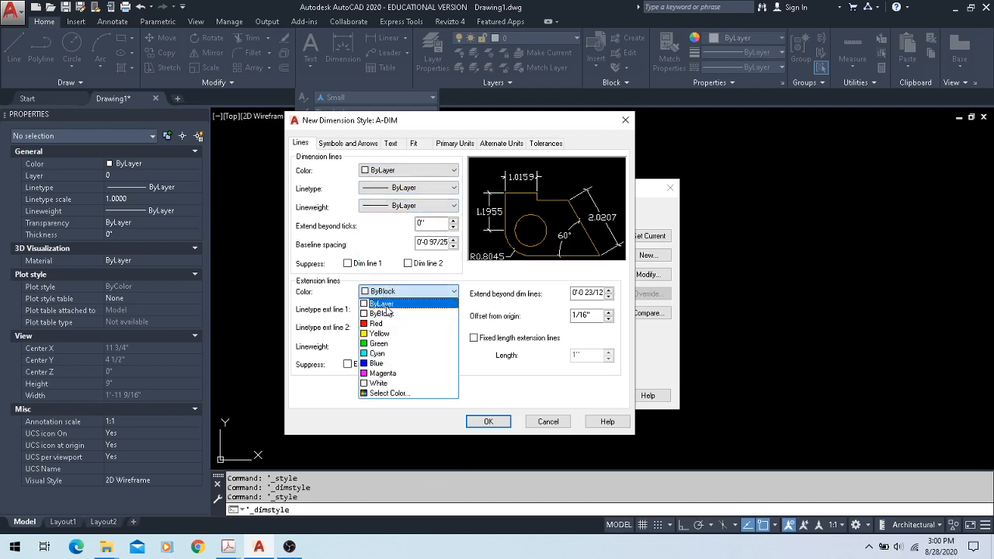
pyautogui.click(382, 303)
pyautogui.click(398, 309)
pyautogui.click(403, 331)
pyautogui.click(402, 327)
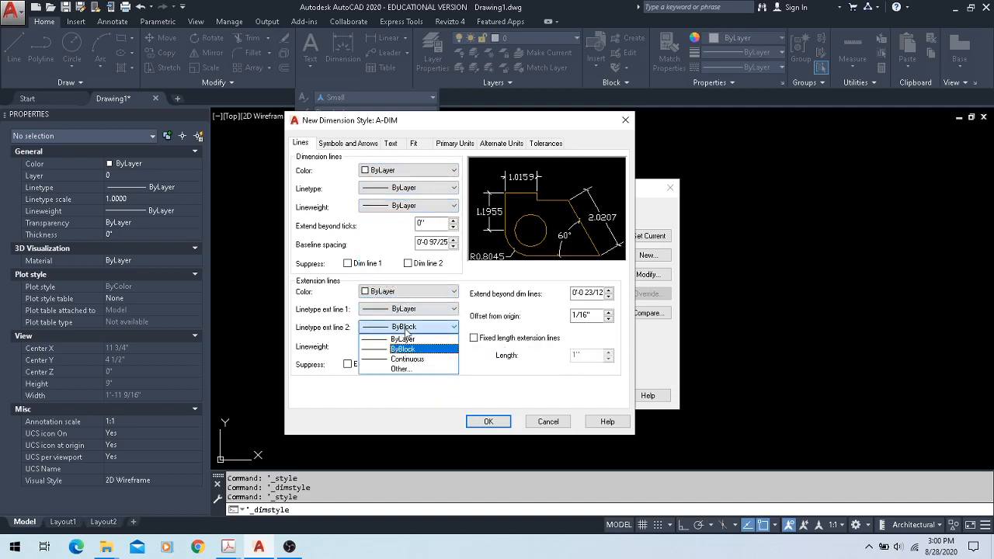
pyautogui.click(398, 342)
pyautogui.click(408, 346)
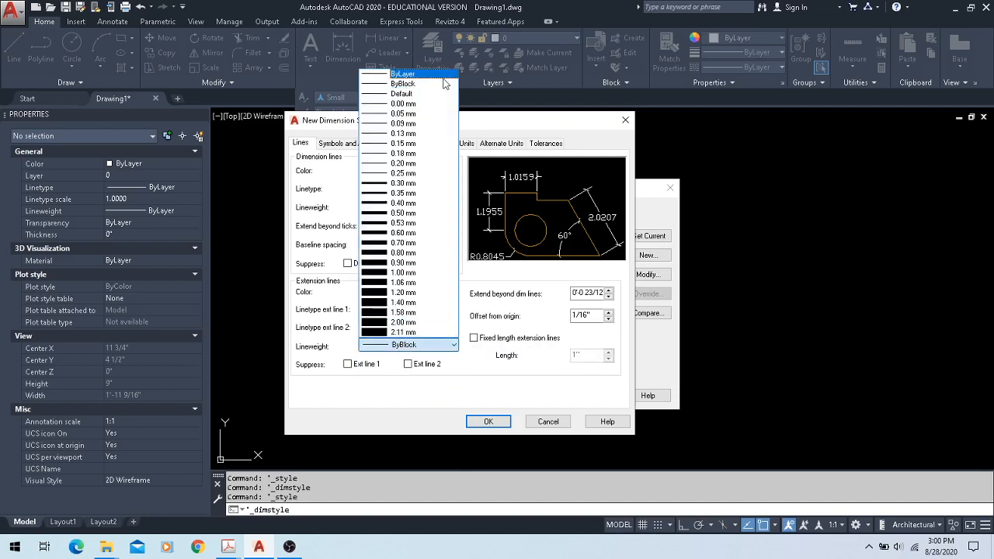
pyautogui.click(402, 74)
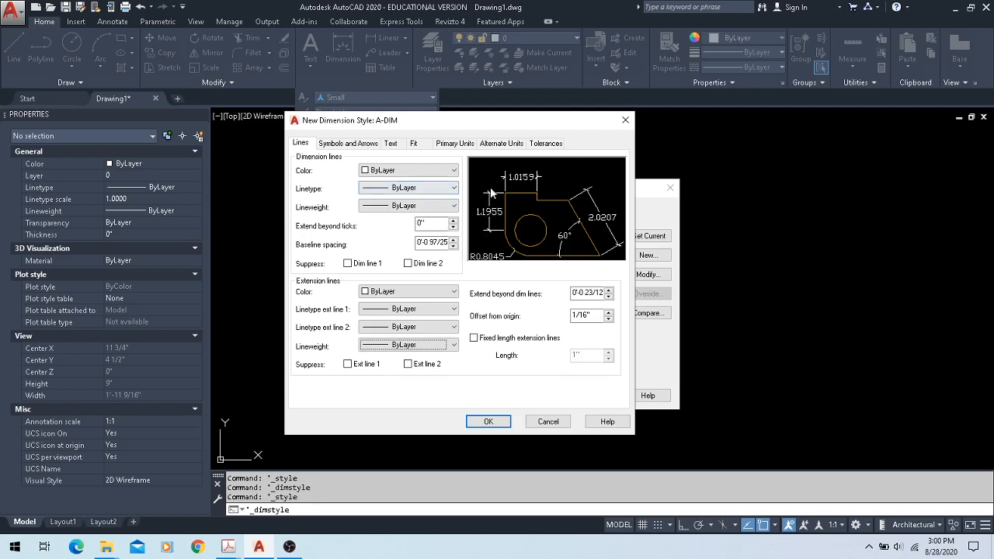
# - Make A-DIM's dimension lines extend 3/32" beyond the ticks and set their baseline spacing to 6"
pyautogui.doubleClick(423, 224)
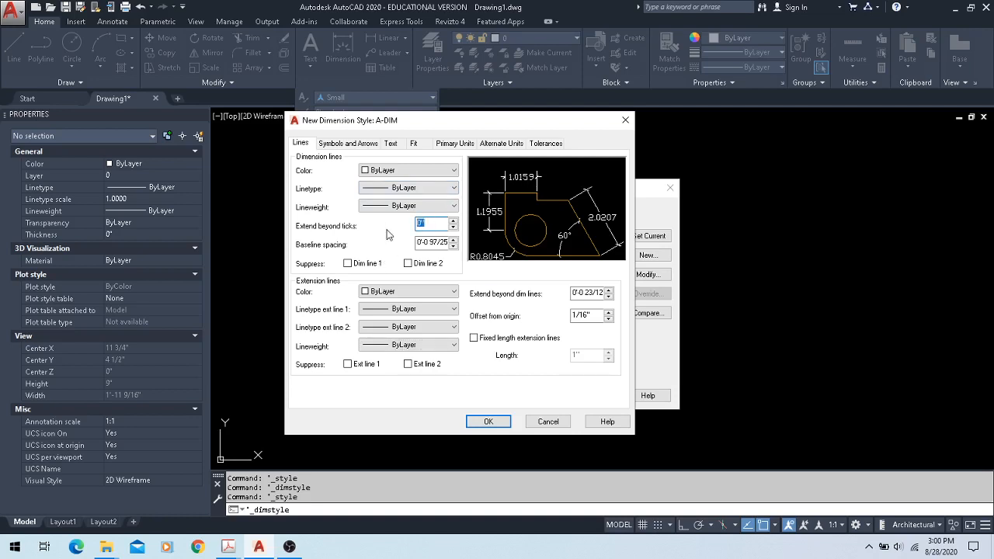
pyautogui.write('3/32')
pyautogui.press('Tab')
pyautogui.write('8')
pyautogui.press('Tab')
# - Make A-DIM's extension lines extend 3/32" beyond the dimension lines
pyautogui.click(573, 293)
pyautogui.moveTo(573, 293); pyautogui.dragTo(645, 294)
pyautogui.write('3/32')
pyautogui.press('Tab')
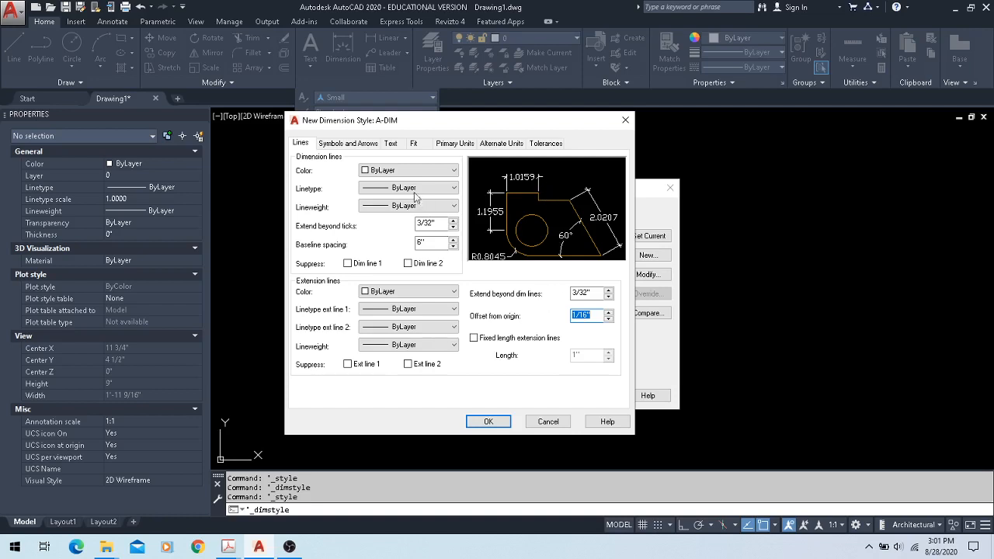
# - Assign the Small text style to A-DIM's dimension text and set the text color to Yellow
pyautogui.click(347, 146)
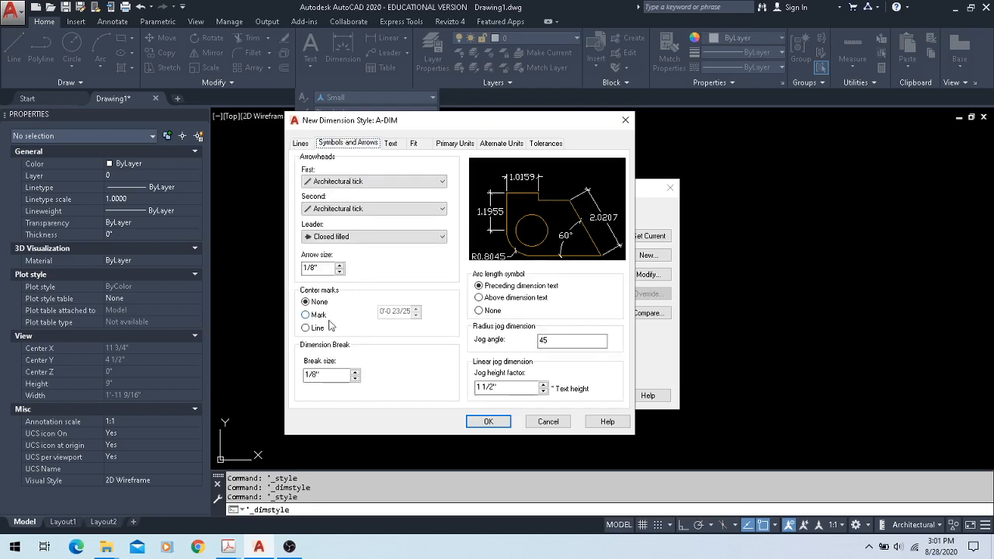
pyautogui.click(390, 145)
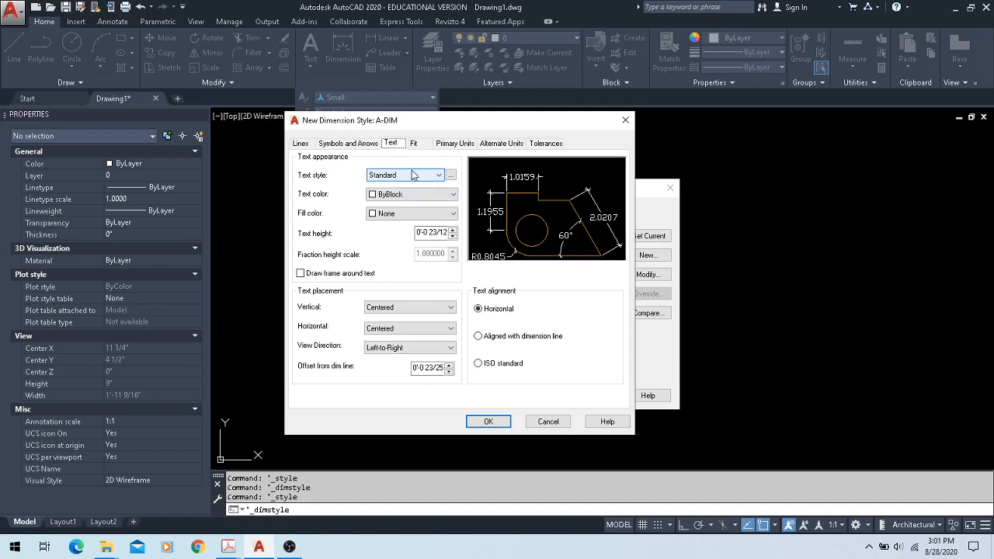
pyautogui.click(403, 176)
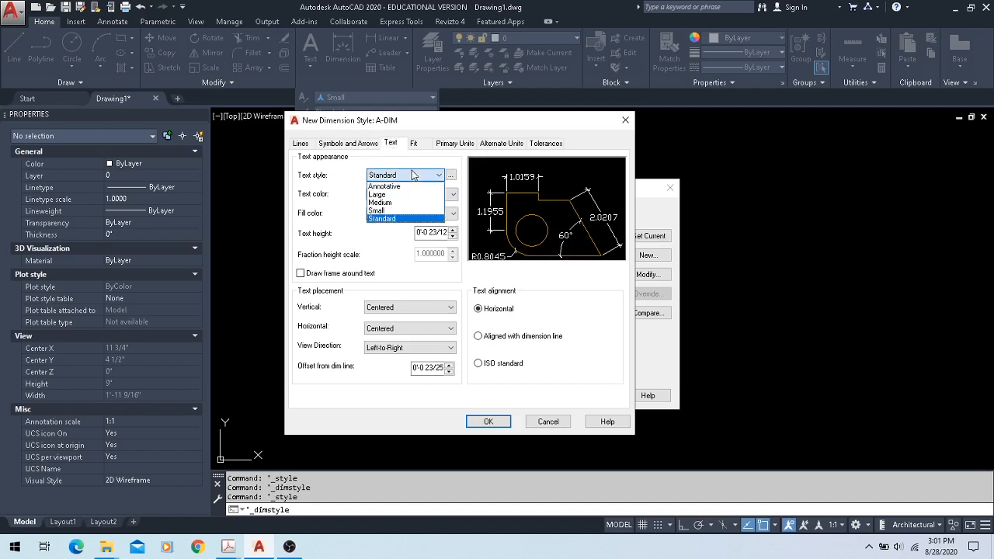
pyautogui.click(398, 212)
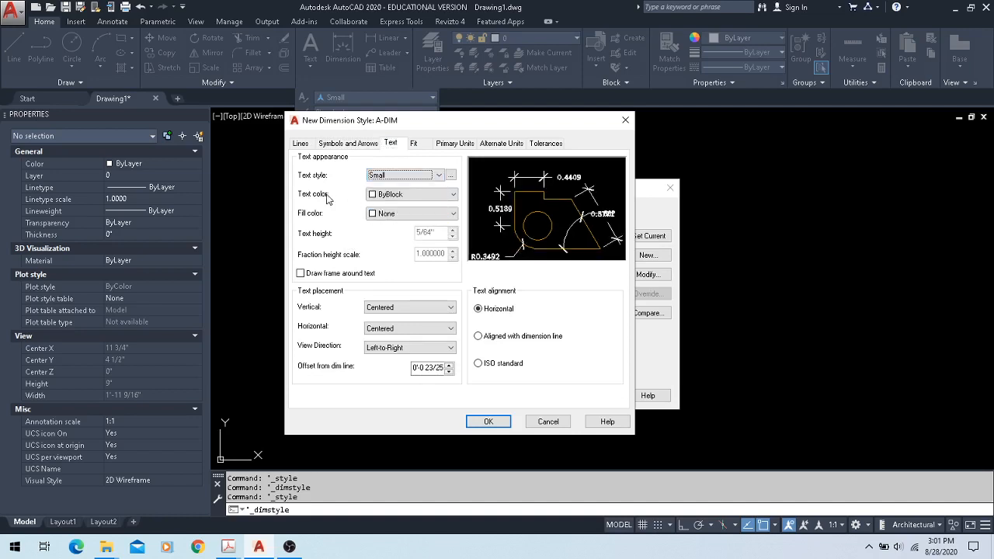
pyautogui.click(396, 195)
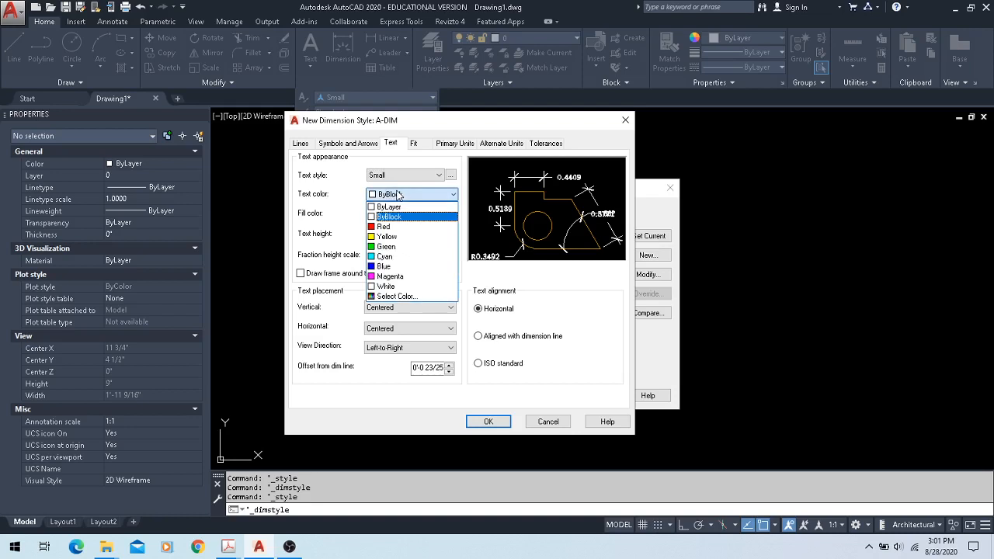
pyautogui.click(396, 237)
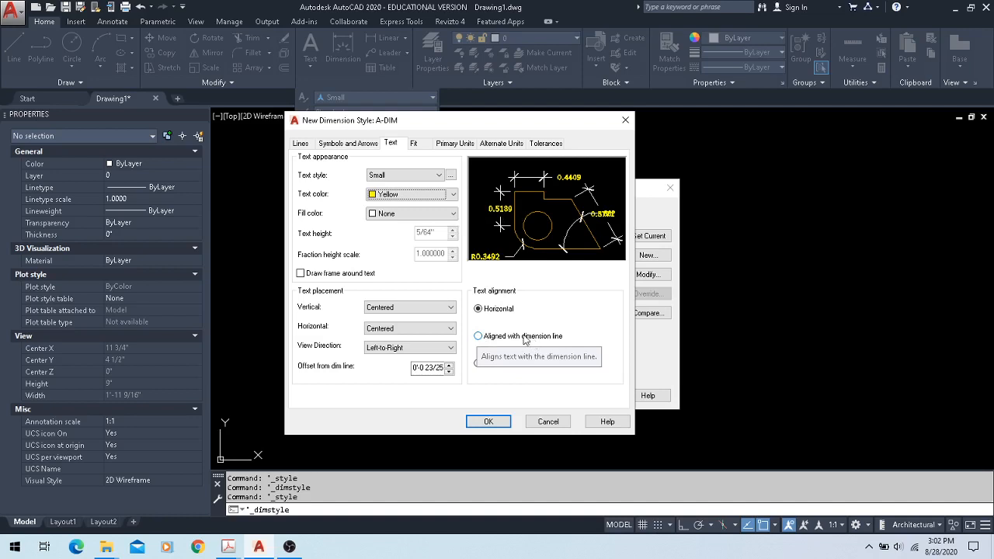
# - Align A-DIM's text with the dimension line and set its vertical placement to Above
pyautogui.click(479, 337)
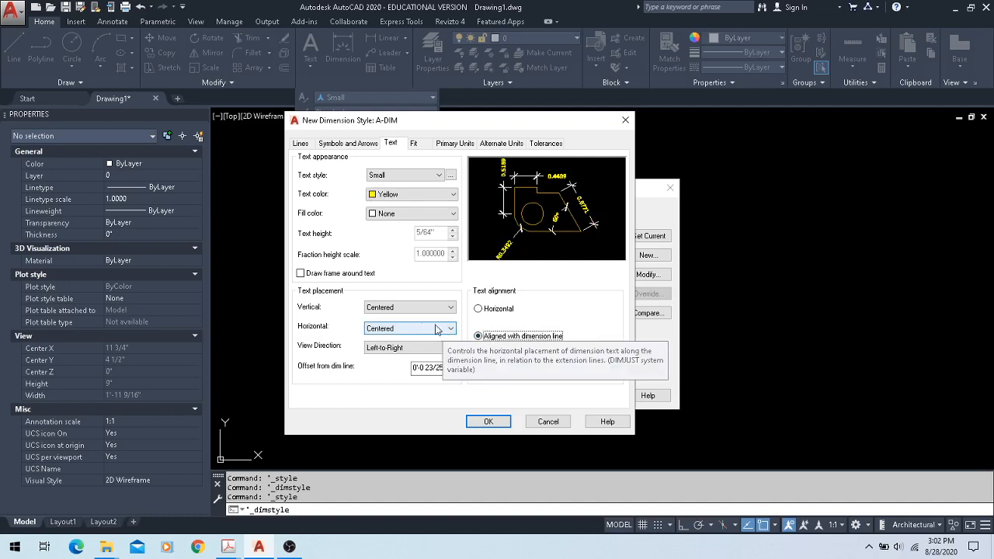
pyautogui.click(386, 309)
pyautogui.click(387, 327)
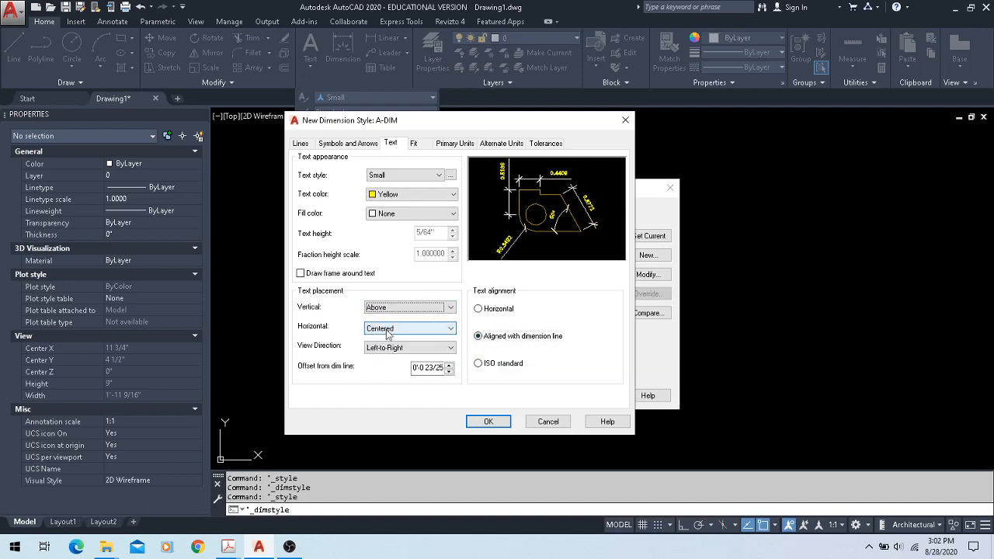
# - Set the offset of A-DIM's text from the dimension line to 1/16"
pyautogui.click(415, 370)
pyautogui.moveTo(414, 369); pyautogui.dragTo(463, 367)
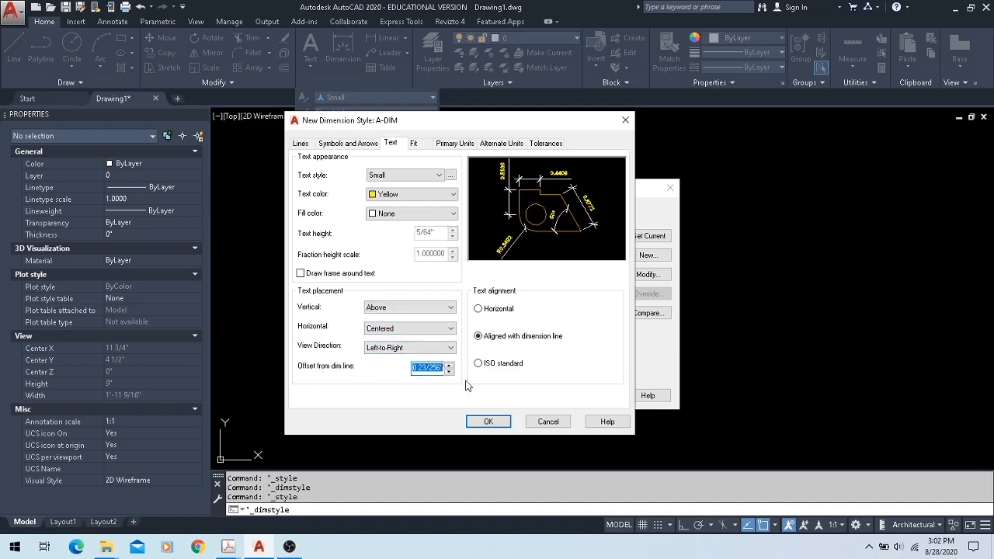
pyautogui.write('1/1')
pyautogui.press('Tab')
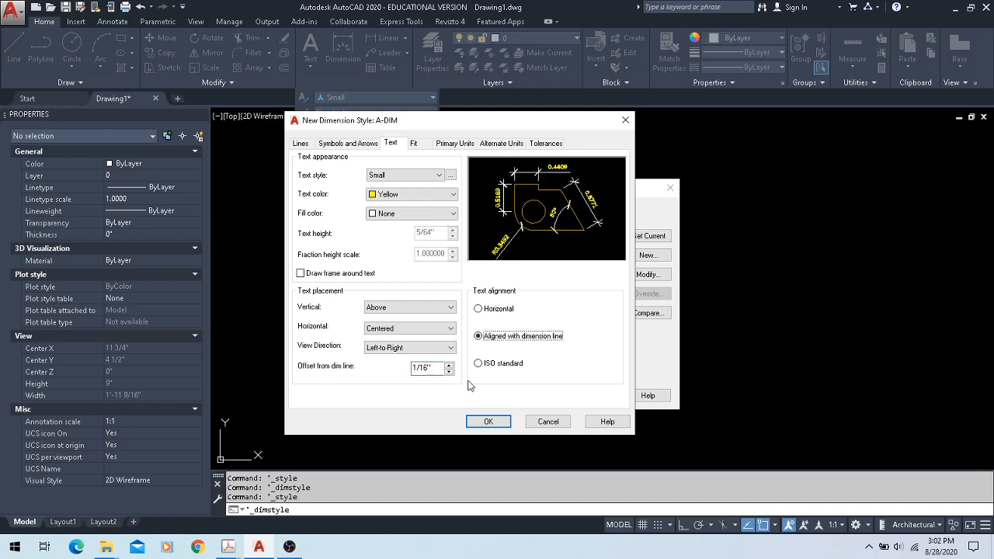
# - Set A-DIM's fit to always keep text between extension lines and to draw the dimension line between extension lines
pyautogui.click(417, 147)
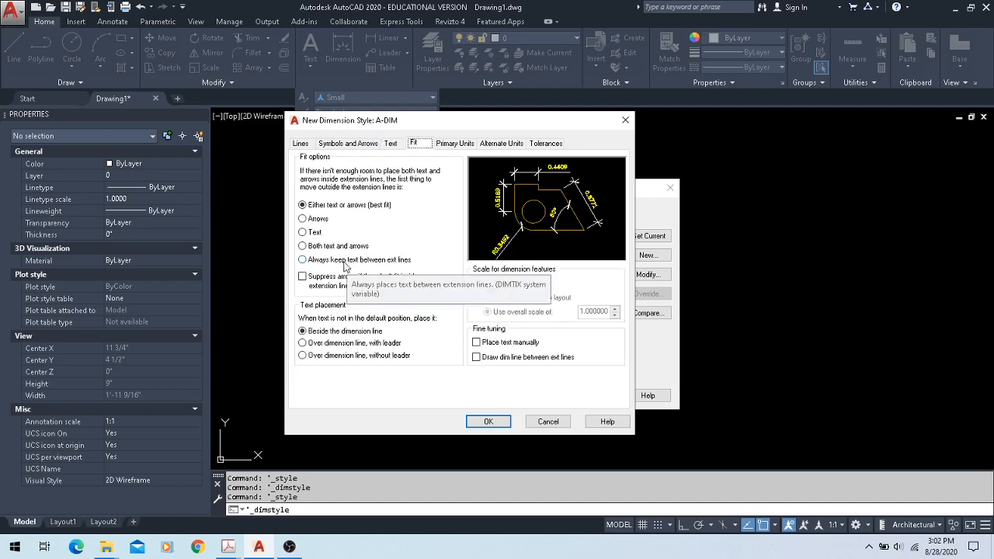
pyautogui.click(302, 260)
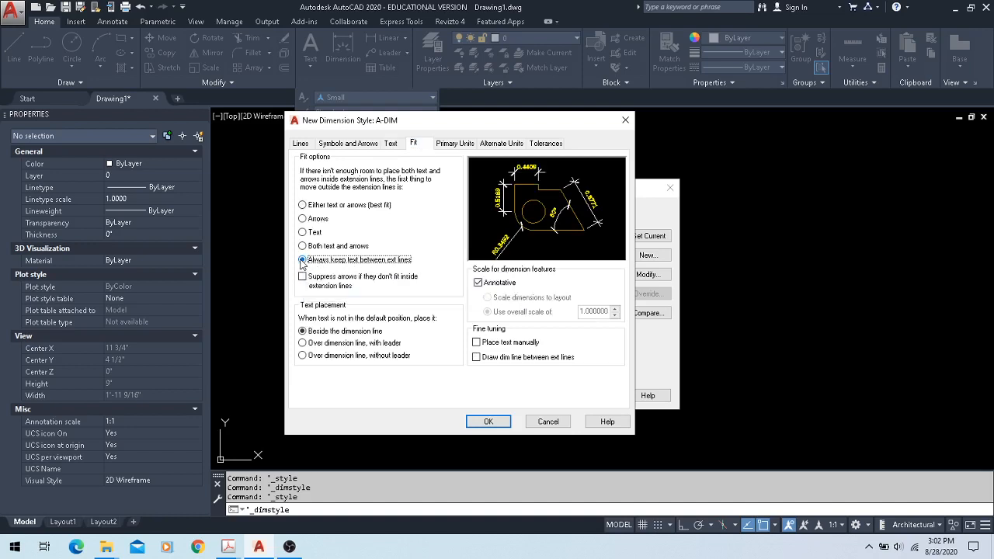
pyautogui.click(531, 362)
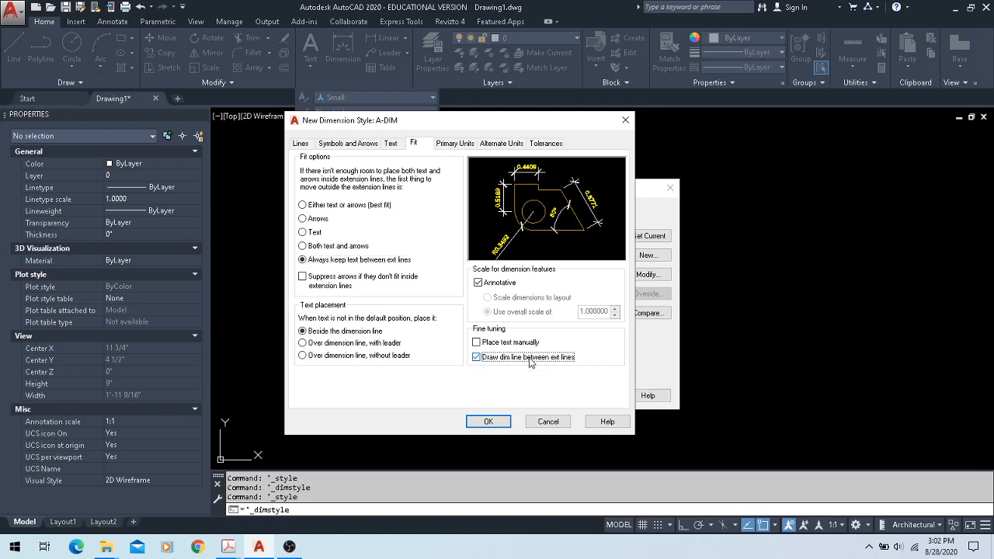
pyautogui.click(530, 362)
pyautogui.click(497, 359)
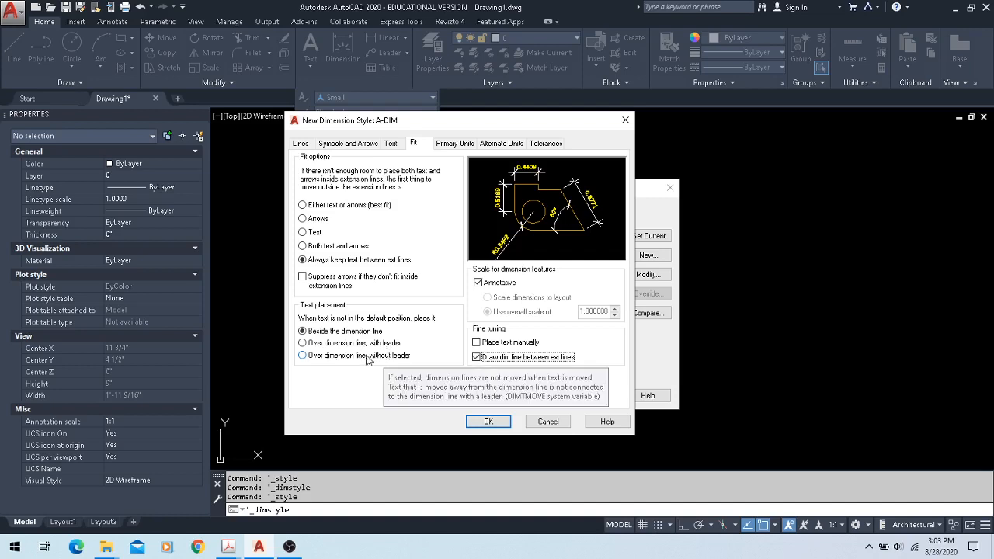
# - Set A-DIM's text placement to over the dimension line, without leader, when text is moved from its default position
pyautogui.click(324, 358)
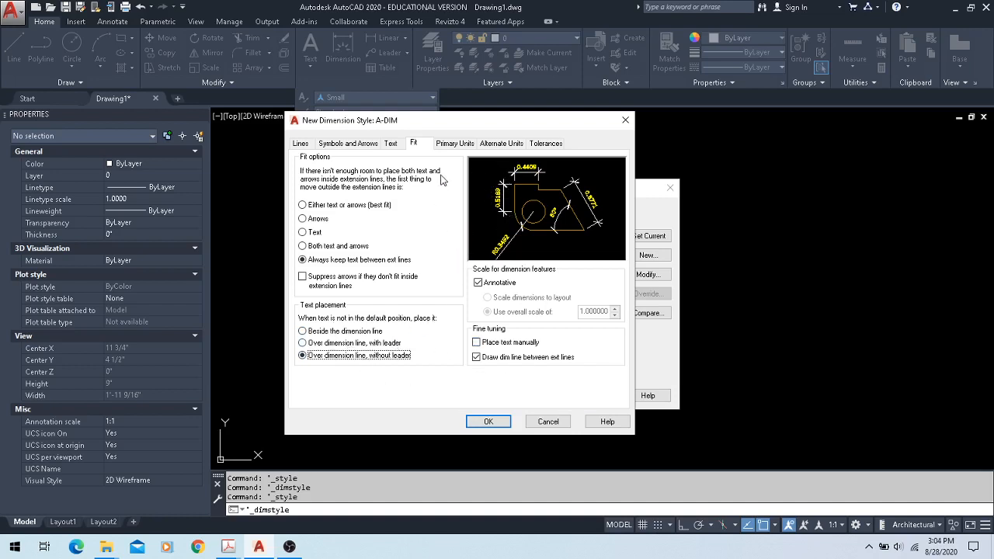
# - Set A-DIM's primary linear units to the Architectural format with a precision of 0'-0 1/4"
pyautogui.click(453, 145)
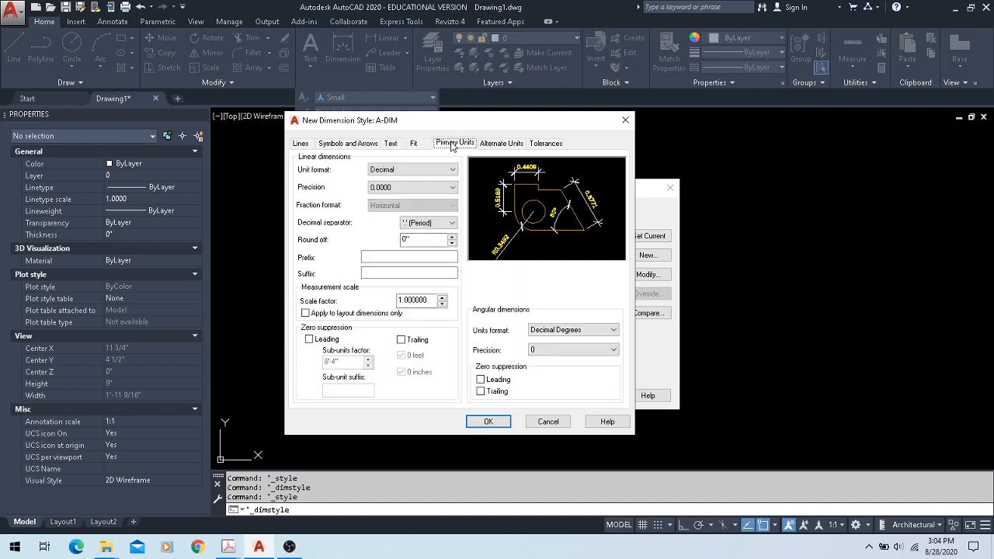
pyautogui.click(421, 171)
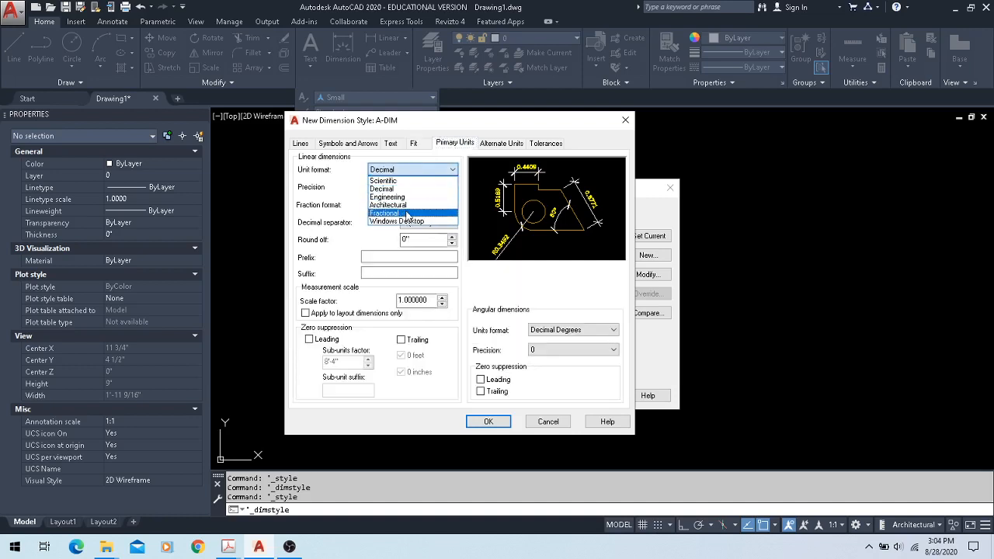
pyautogui.click(414, 205)
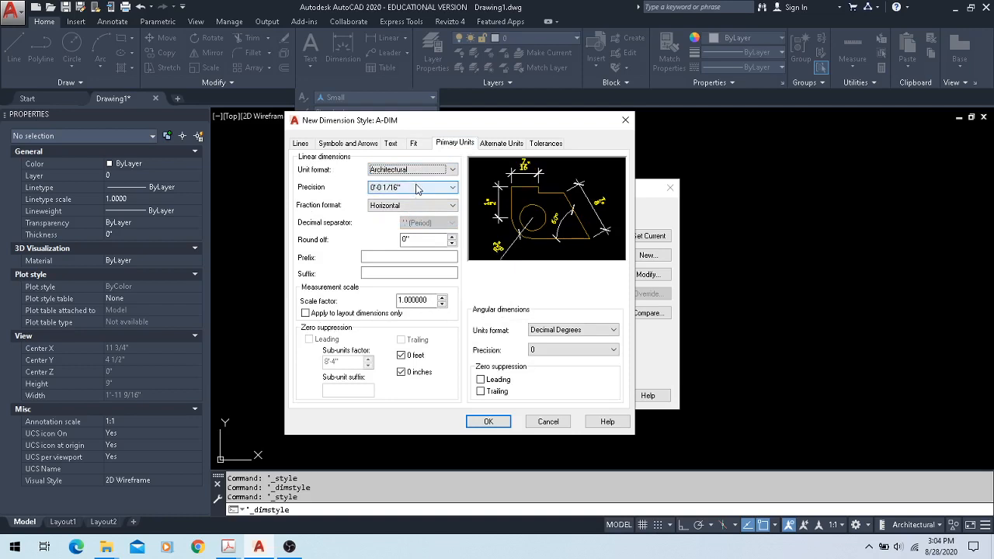
pyautogui.click(414, 189)
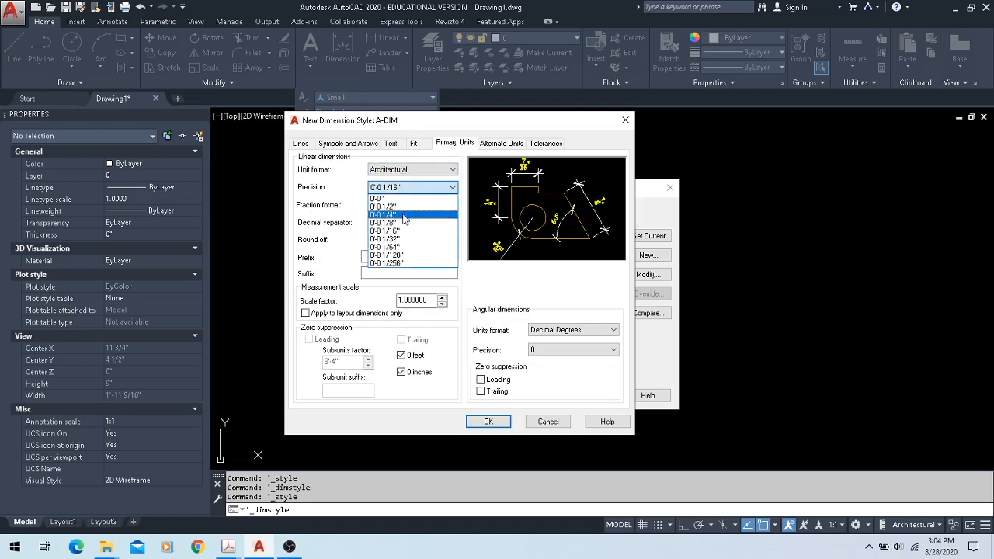
pyautogui.click(403, 215)
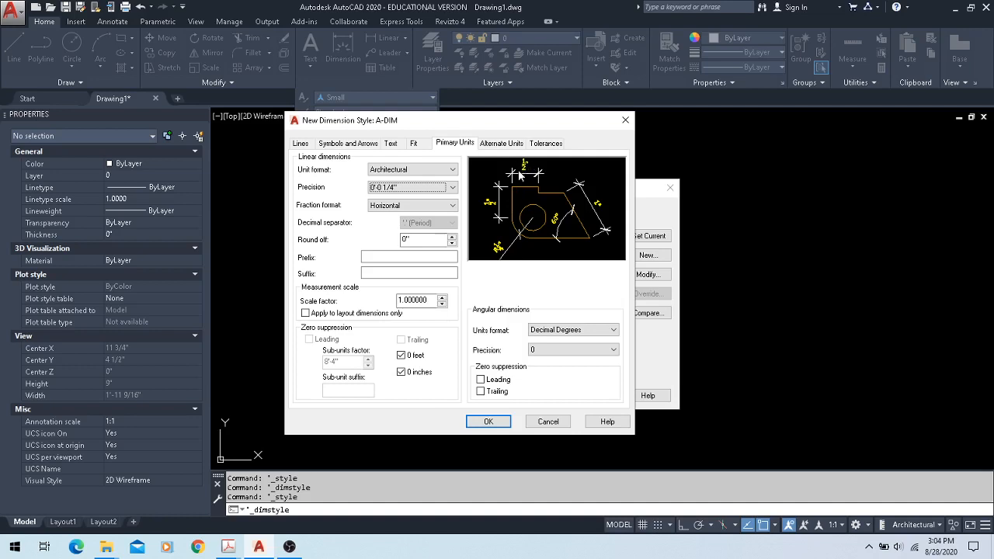
# - Try the Not Stacked fraction format for A-DIM's linear dimensions, and settle on Diagonal
pyautogui.click(446, 207)
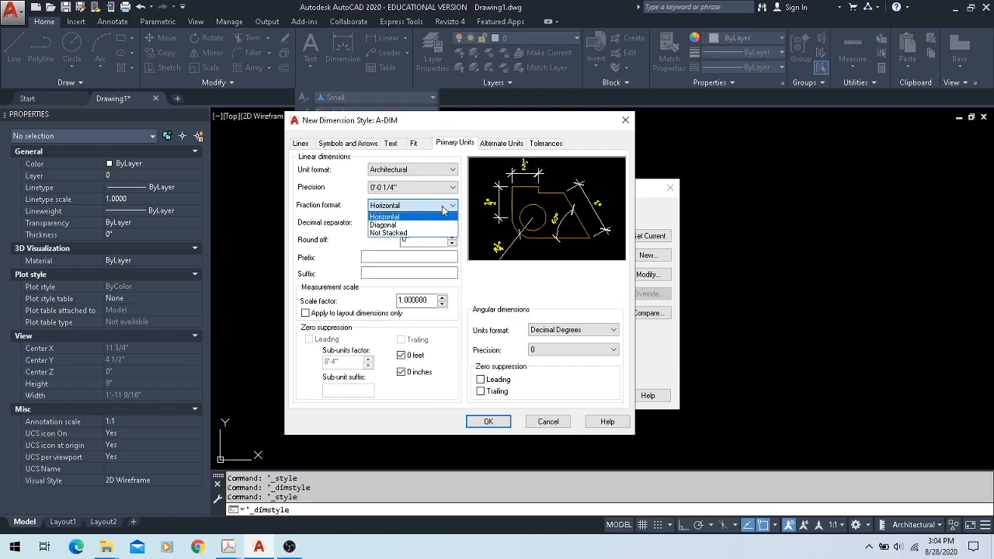
pyautogui.click(392, 233)
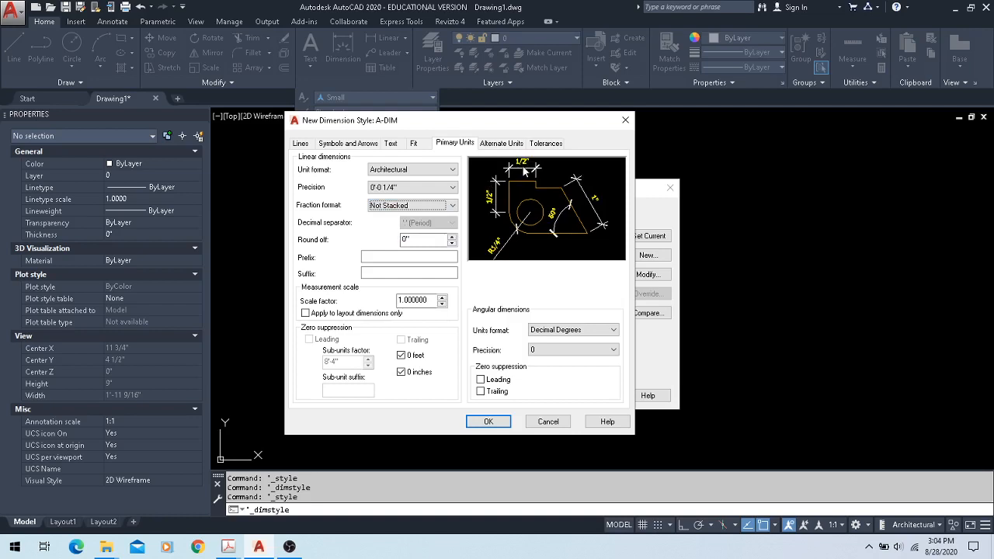
pyautogui.click(453, 205)
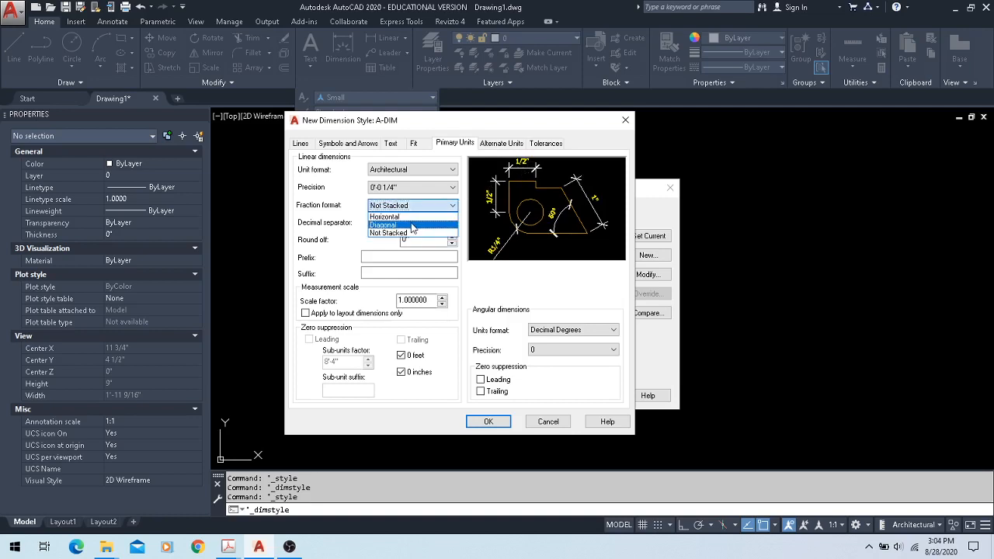
pyautogui.click(412, 225)
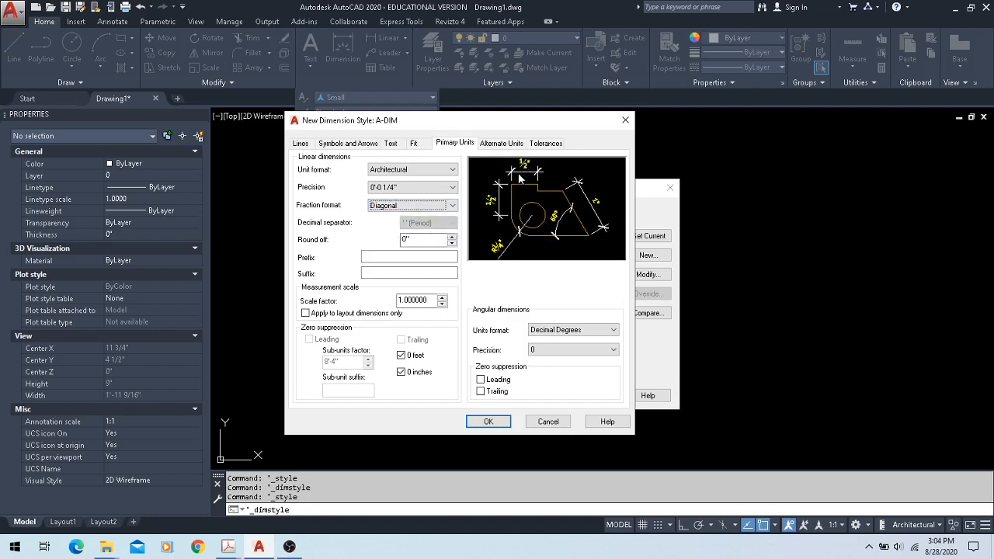
# - Set the fraction height scale of A-DIM's dimension text to 0.75
pyautogui.click(391, 143)
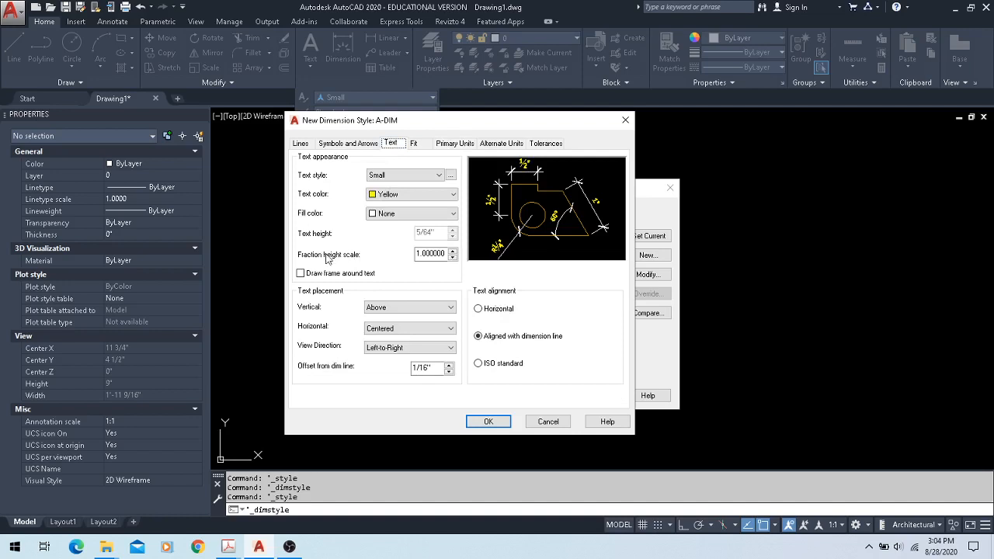
pyautogui.click(426, 255)
pyautogui.doubleClick(425, 255)
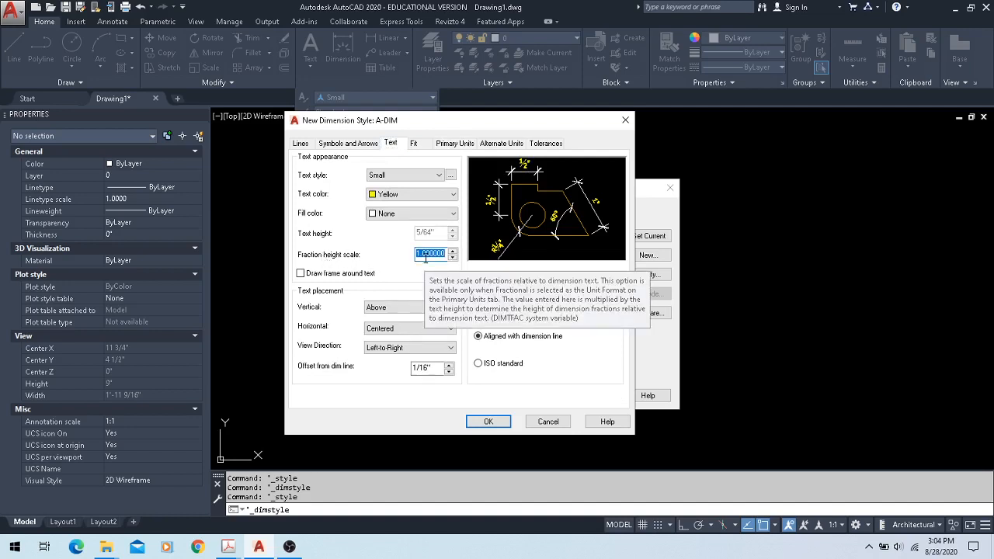
pyautogui.write('.75')
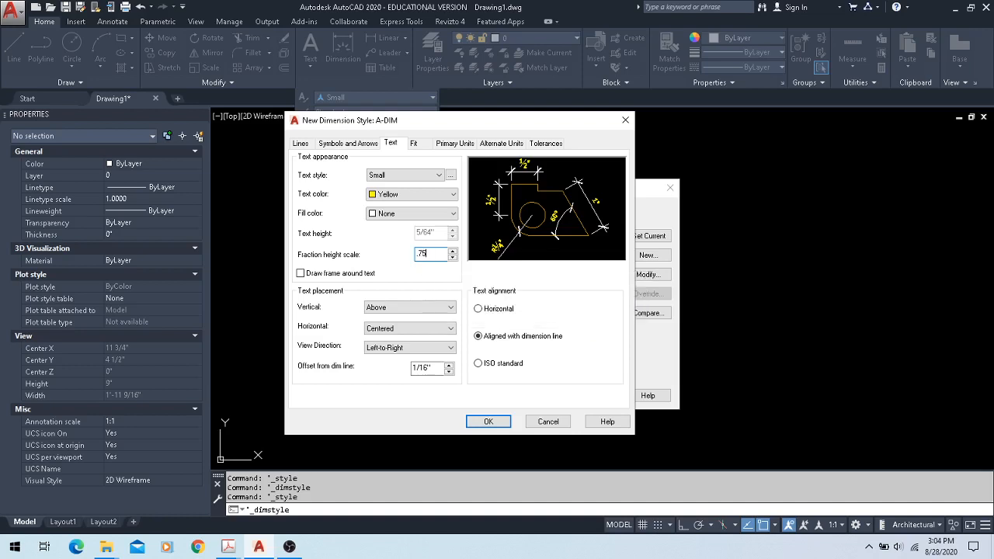
pyautogui.press('Tab')
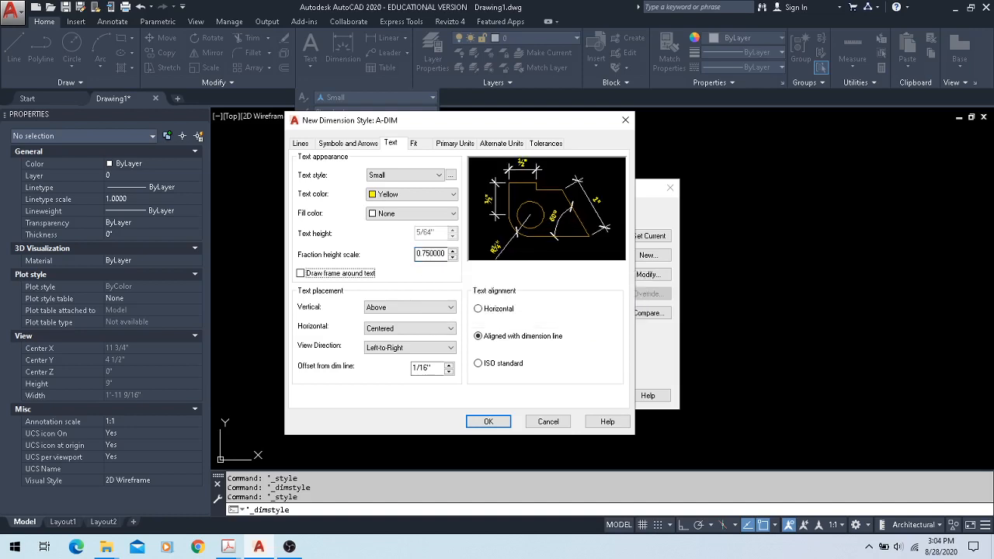
# - Set zero suppression for A-DIM's linear dimensions so that 0 feet is suppressed and 0 inches is not
pyautogui.click(455, 143)
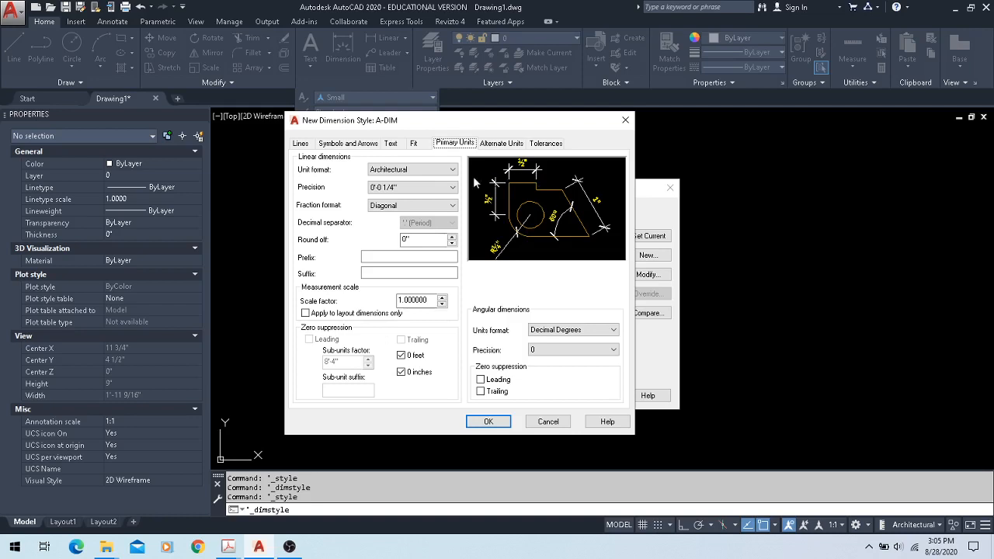
pyautogui.click(402, 356)
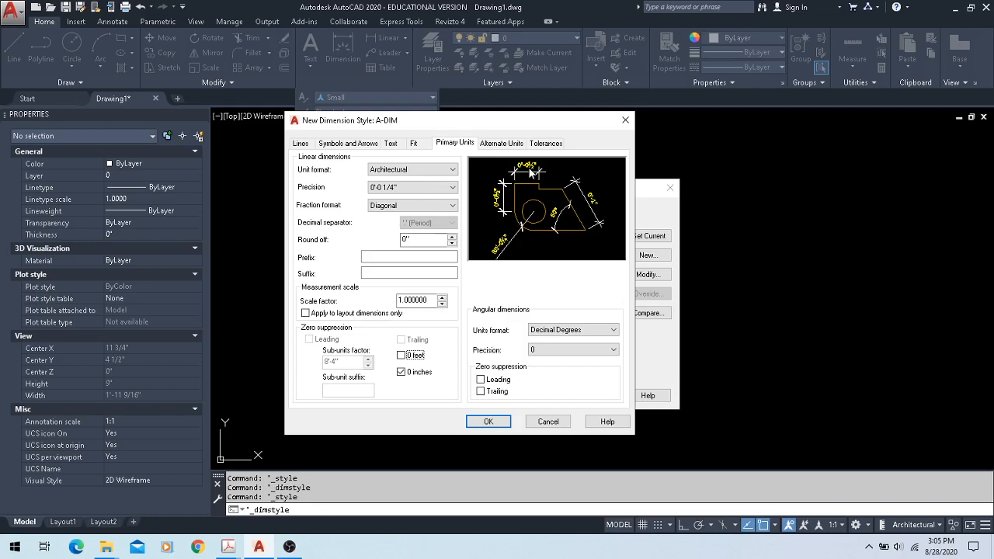
pyautogui.click(402, 355)
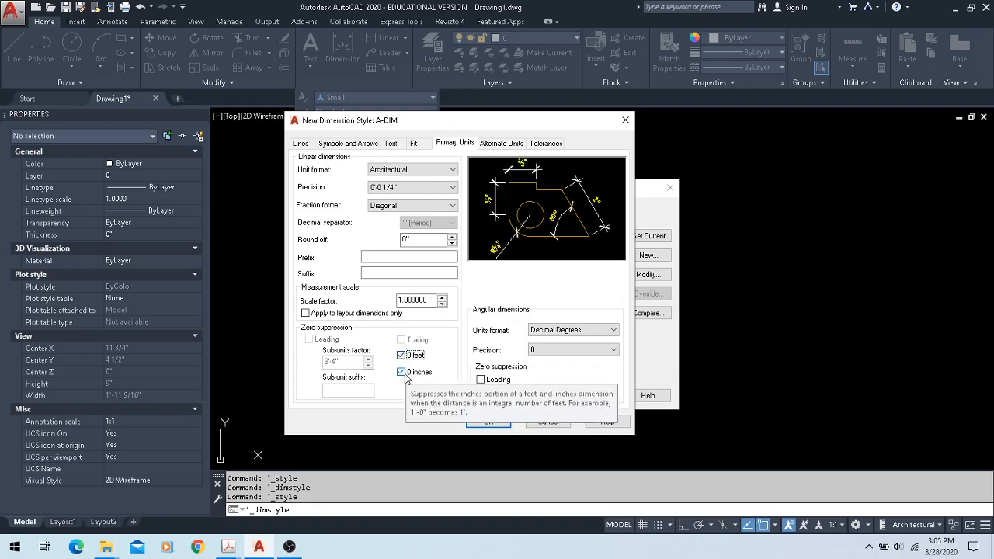
pyautogui.click(402, 373)
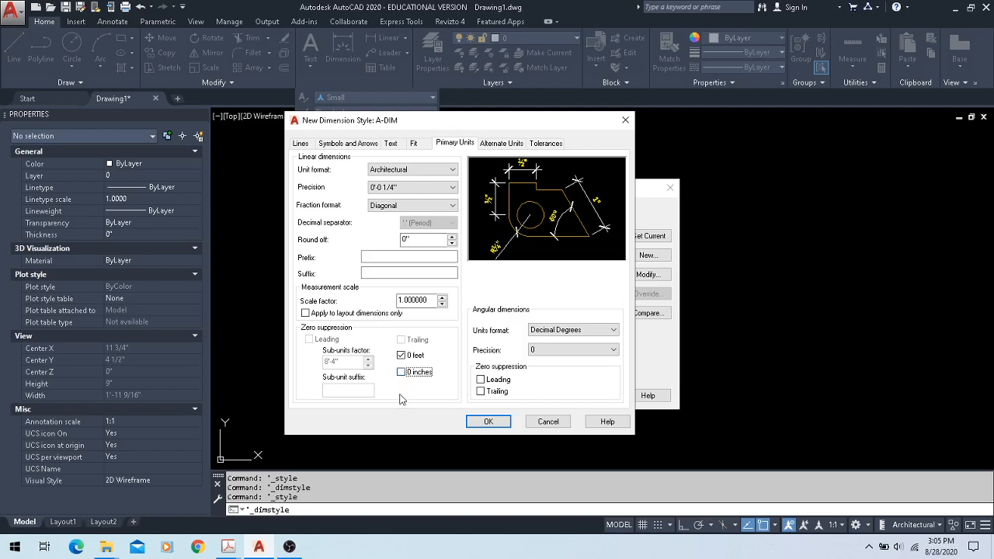
pyautogui.click(402, 373)
pyautogui.click(420, 376)
pyautogui.click(401, 372)
# - Review A-DIM's alternate units, lines, arrowheads, text, fit and primary units, accept the style and close the Dimension Style Manager
pyautogui.click(503, 145)
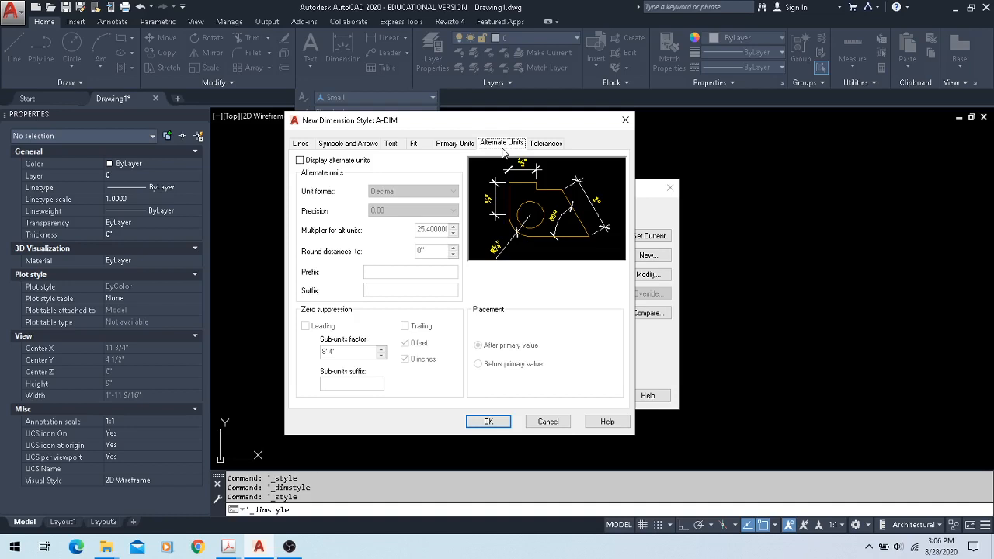
pyautogui.click(300, 143)
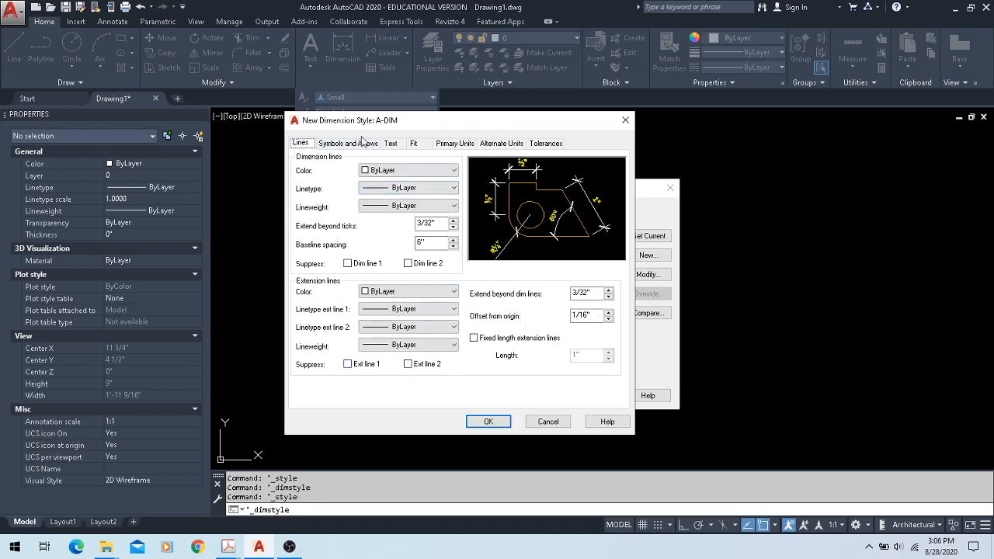
pyautogui.click(361, 145)
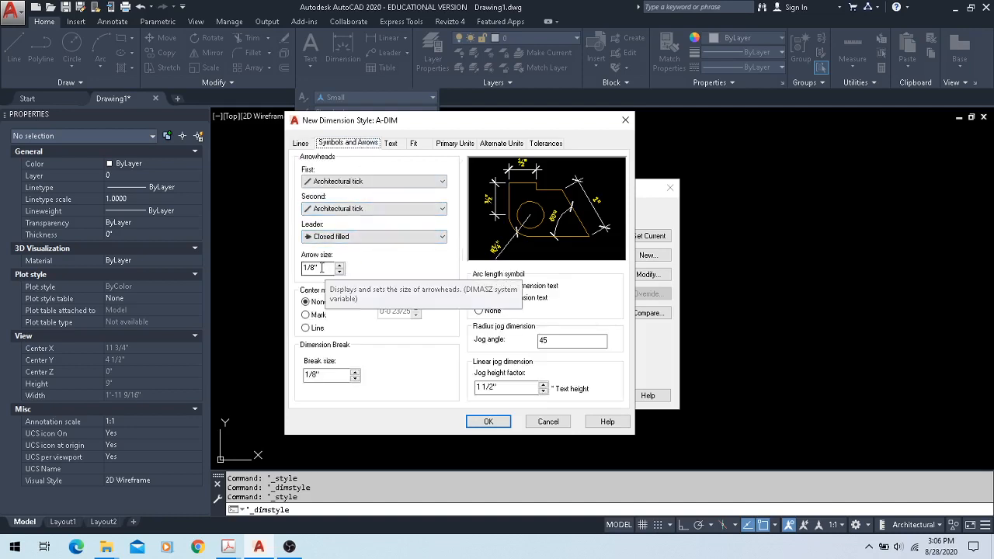
pyautogui.click(392, 145)
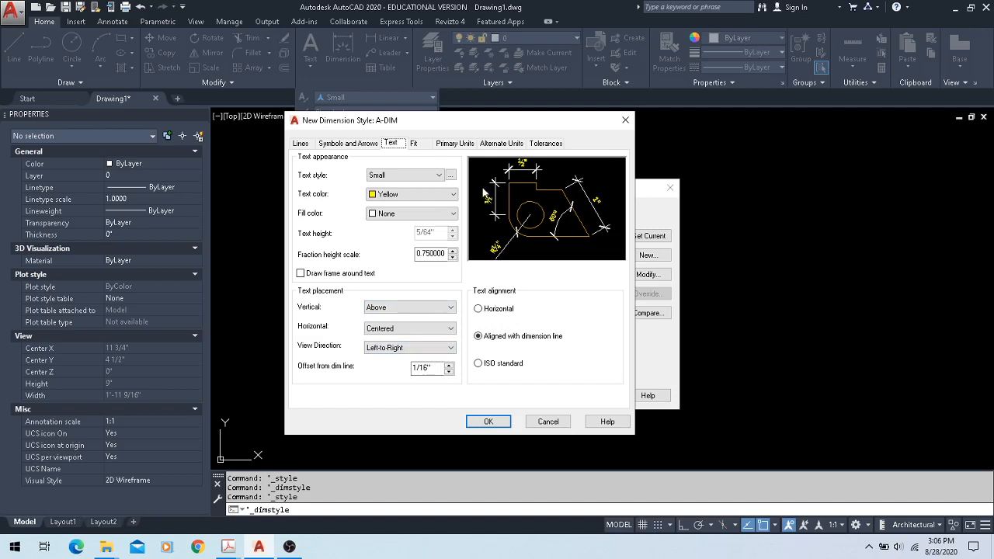
pyautogui.click(415, 143)
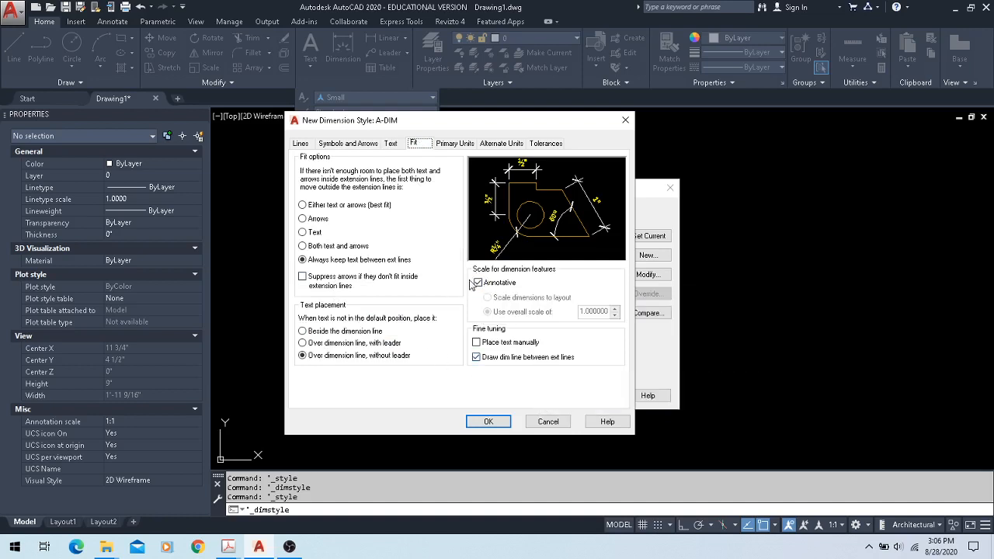
pyautogui.click(462, 144)
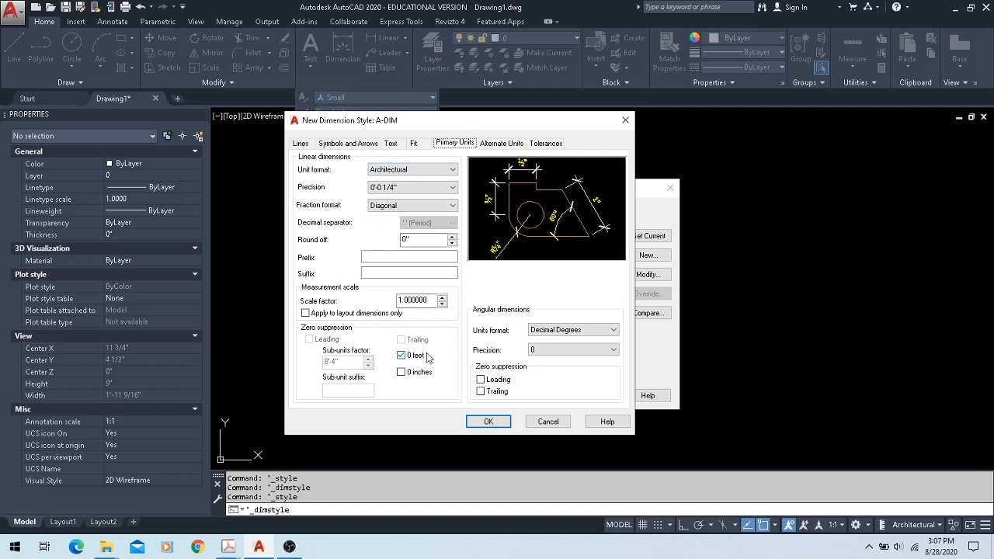
pyautogui.click(472, 424)
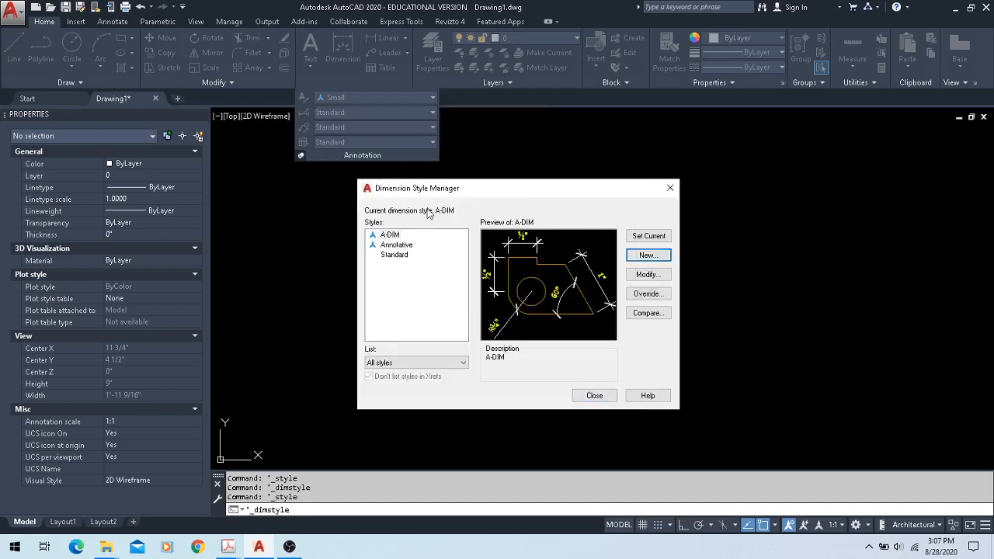
pyautogui.click(594, 397)
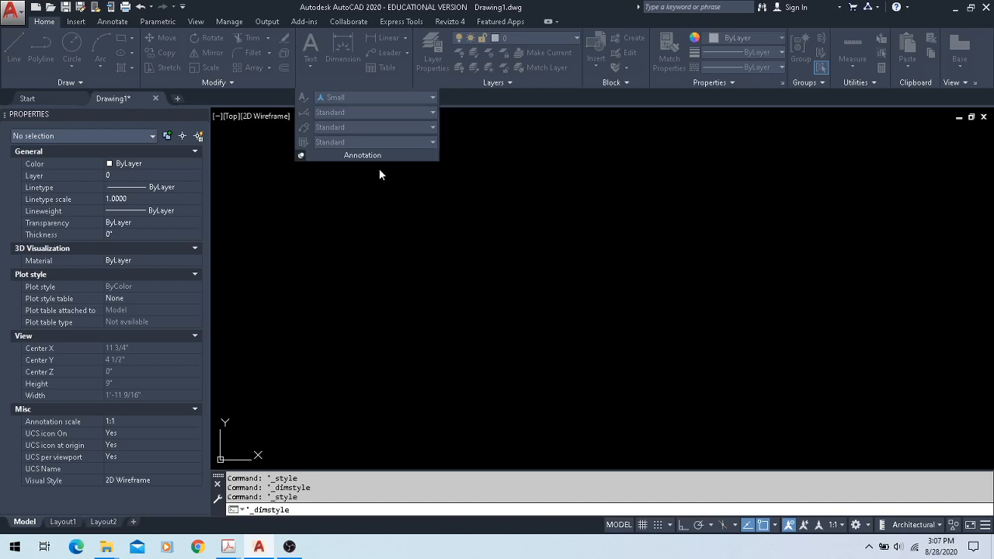
# - Create a new annotative multileader style named Leaders, based on Standard, and continue to its settings
pyautogui.click(304, 129)
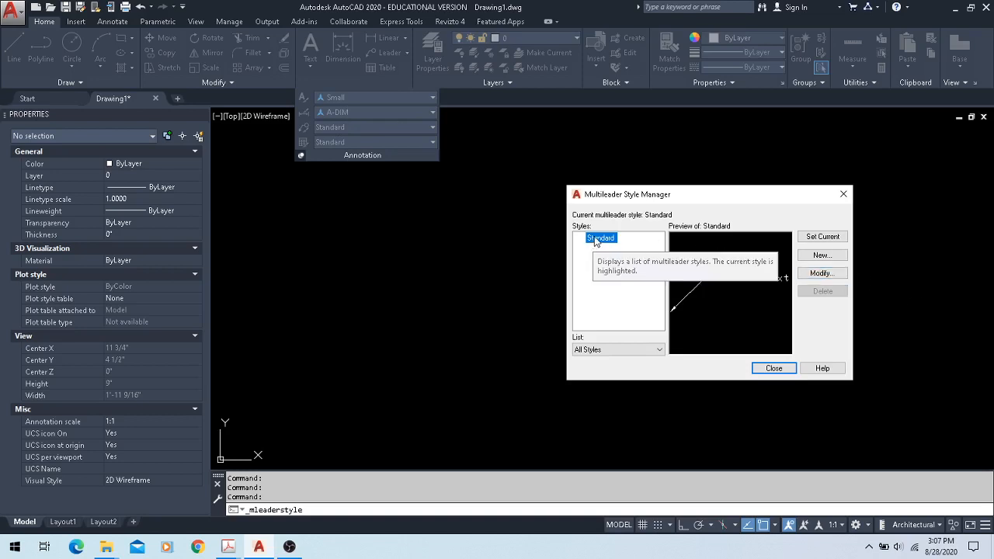
pyautogui.click(822, 255)
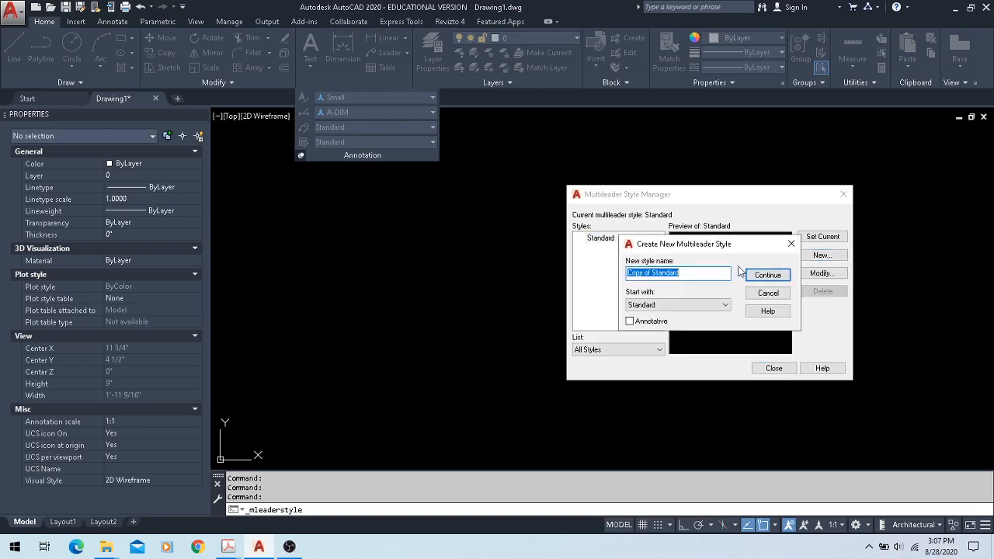
pyautogui.write('Leaders')
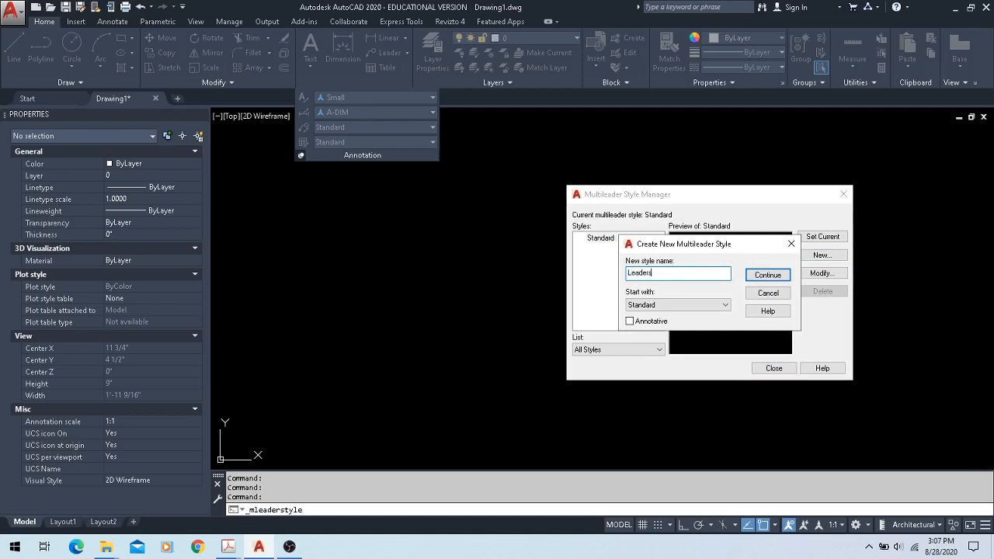
pyautogui.click(629, 323)
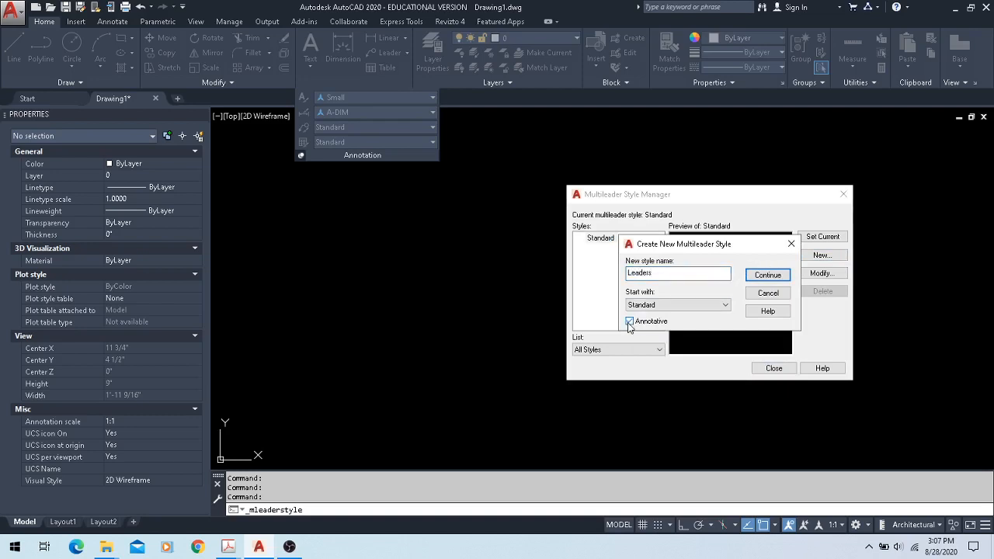
pyautogui.click(767, 276)
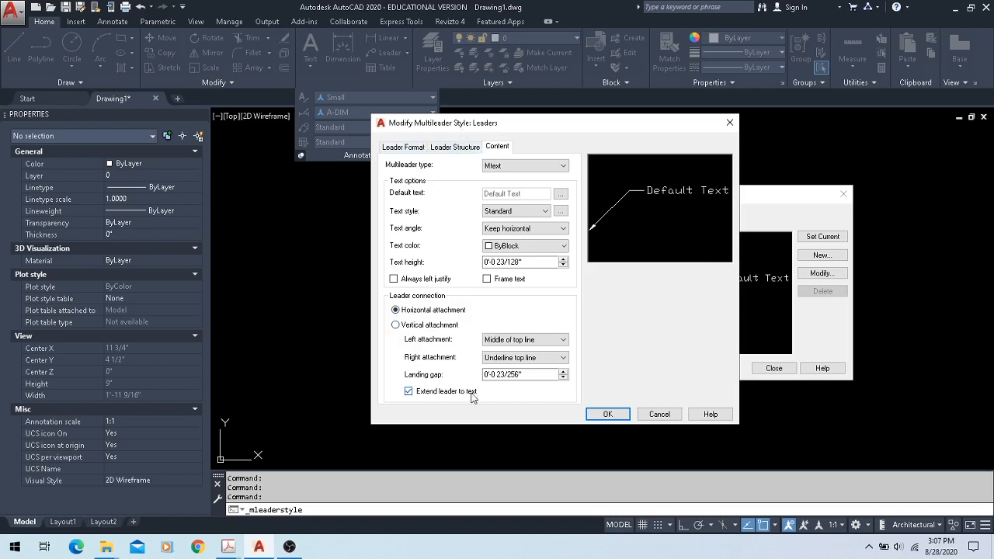
# - Set the color, linetype and lineweight of the Leaders style's leader lines to ByLayer
pyautogui.click(459, 146)
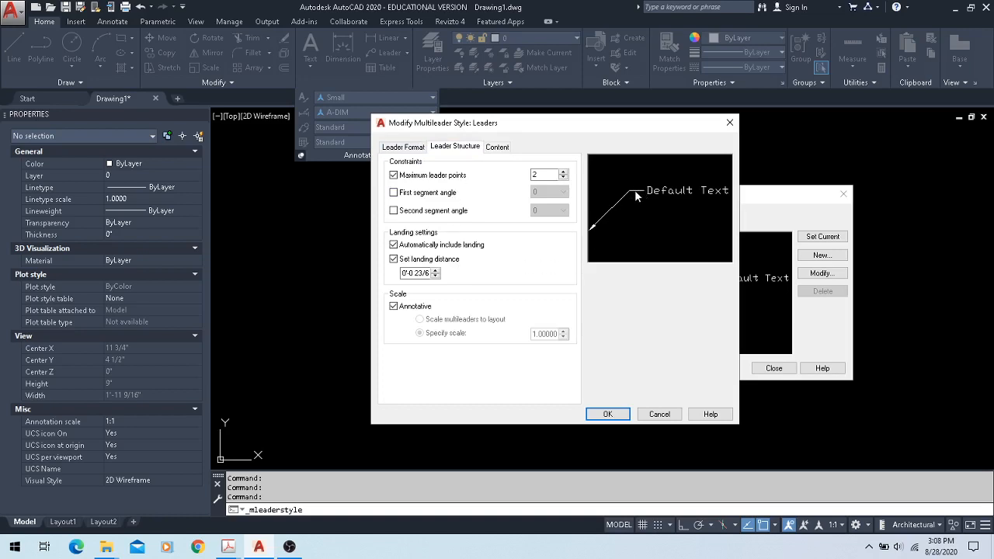
pyautogui.click(406, 148)
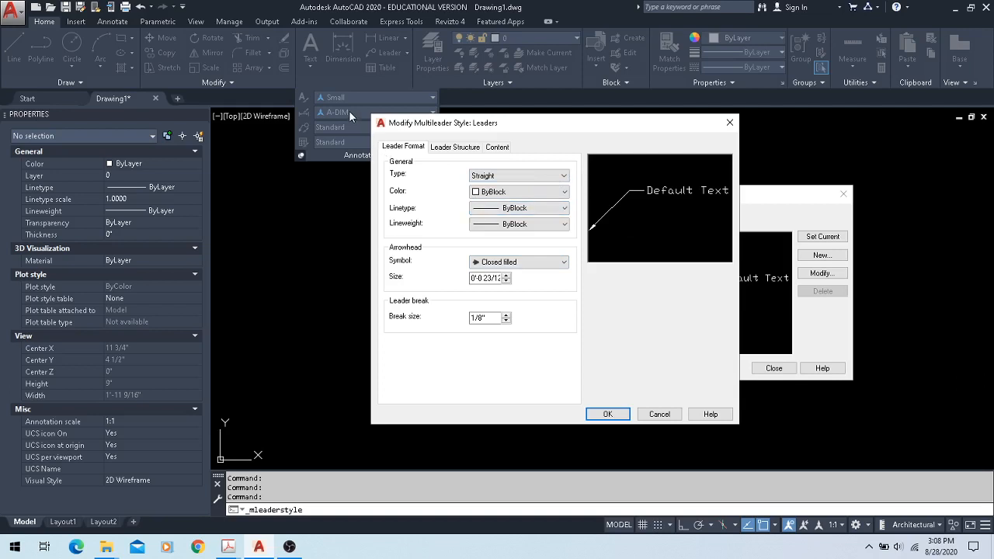
pyautogui.click(515, 191)
pyautogui.click(516, 212)
pyautogui.click(515, 208)
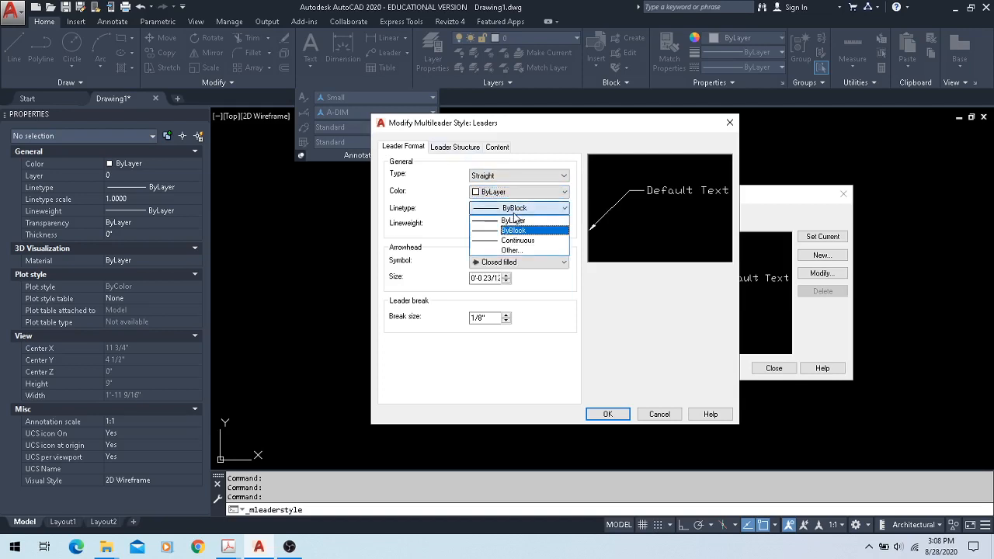
pyautogui.click(515, 220)
pyautogui.click(517, 225)
pyautogui.click(519, 241)
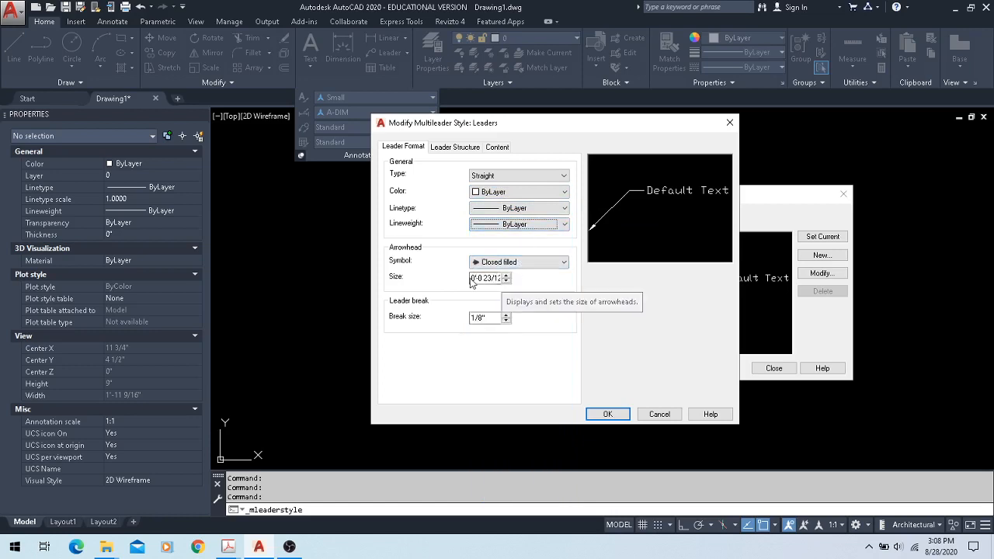
# - Set the arrowhead size of the Leaders multileader style to 1/8"
pyautogui.moveTo(471, 283); pyautogui.dragTo(556, 284)
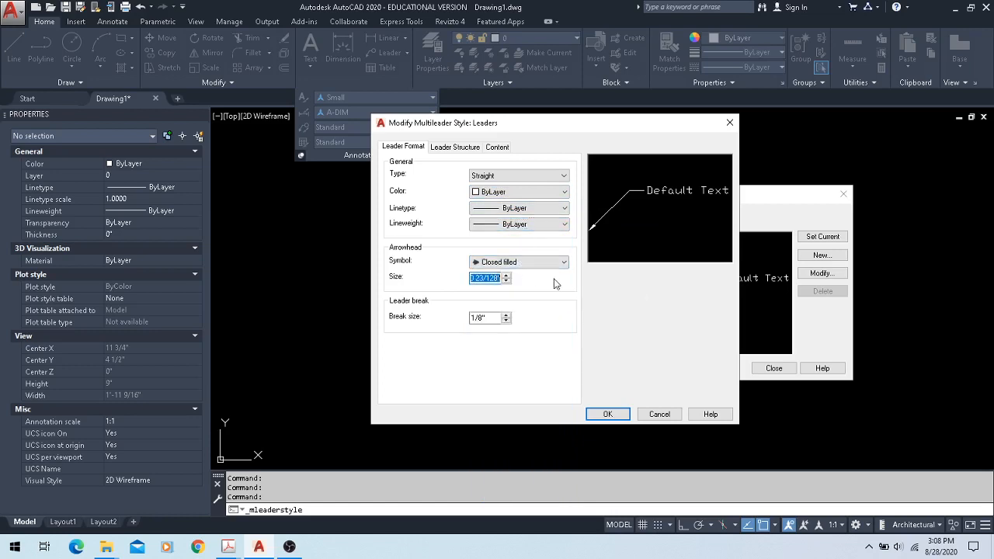
pyautogui.write('1/8"')
pyautogui.press('Tab')
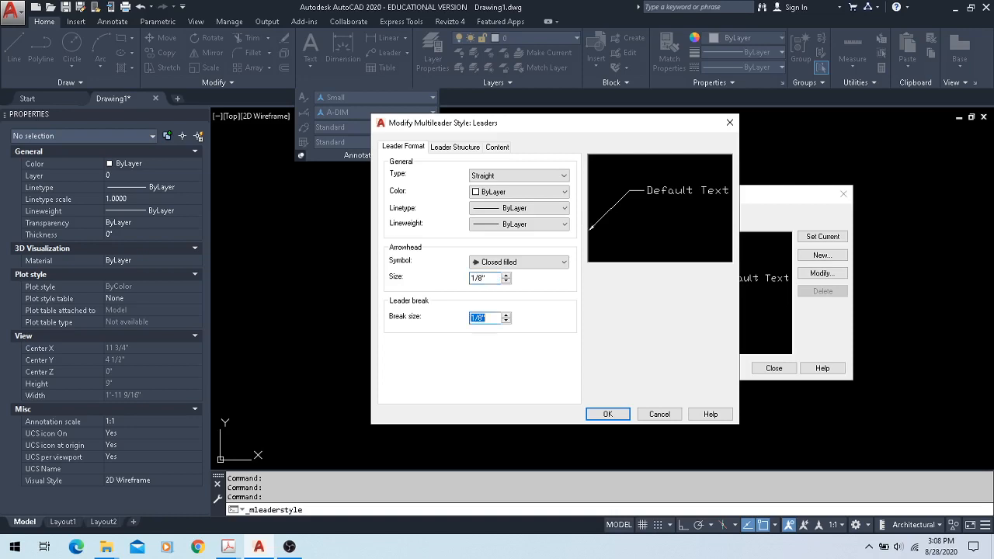
# - Constrain the second segment angle of the Leaders style to 0 and set its landing distance to 1/8"
pyautogui.click(467, 147)
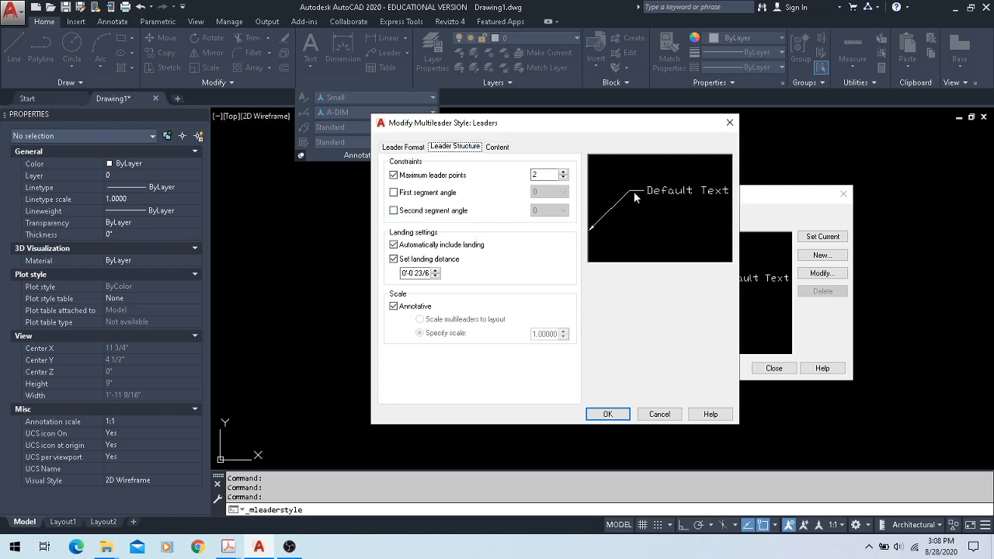
pyautogui.click(432, 211)
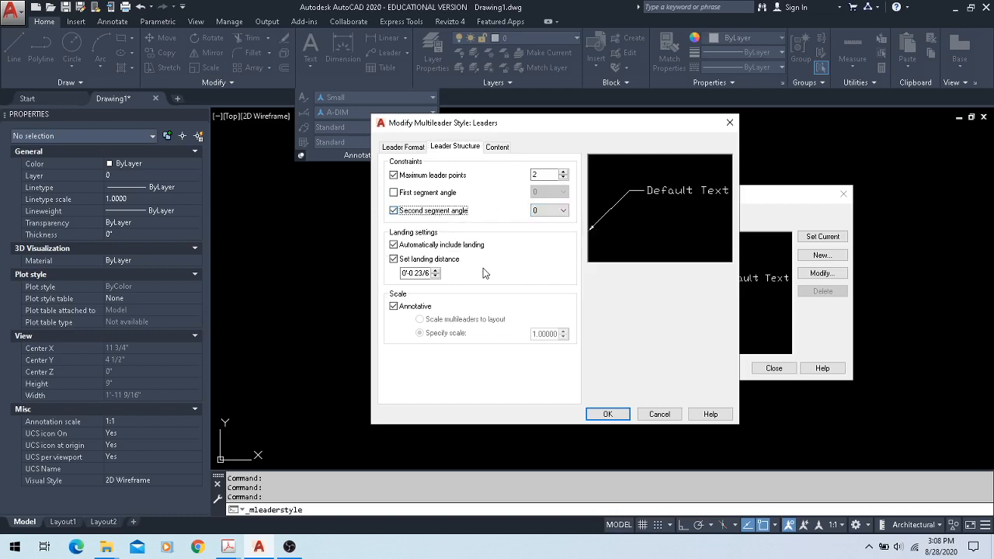
pyautogui.click(427, 277)
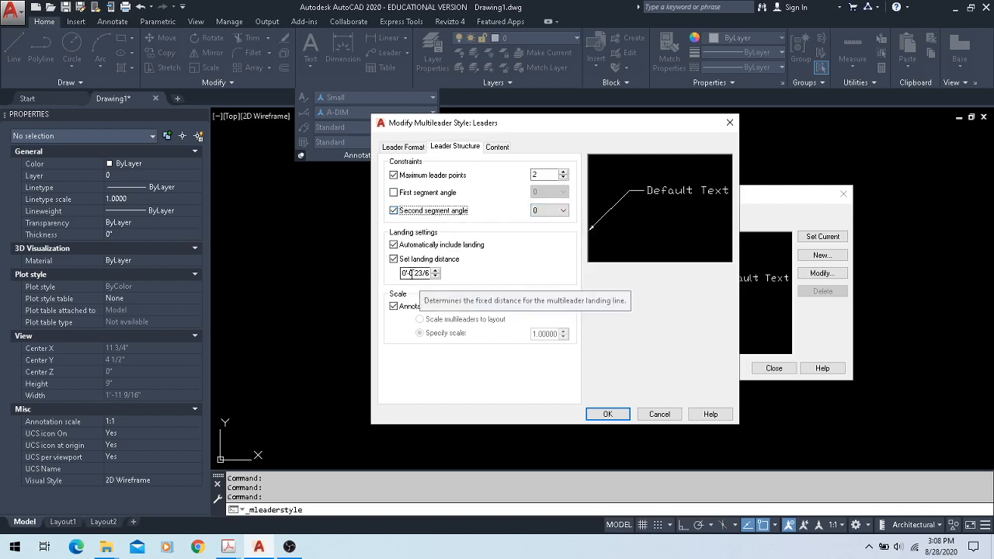
pyautogui.moveTo(402, 273); pyautogui.dragTo(466, 272)
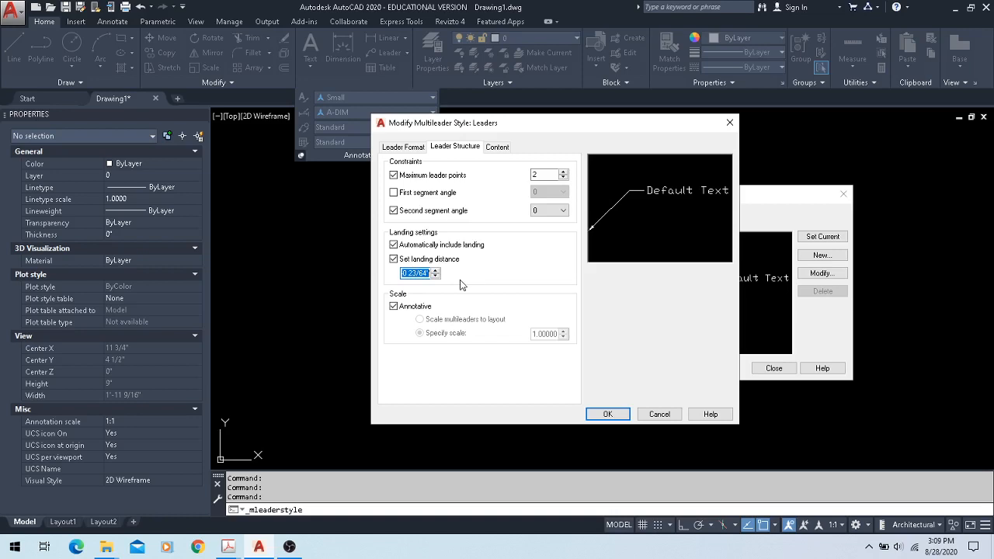
pyautogui.write('1/8"')
pyautogui.press('Tab')
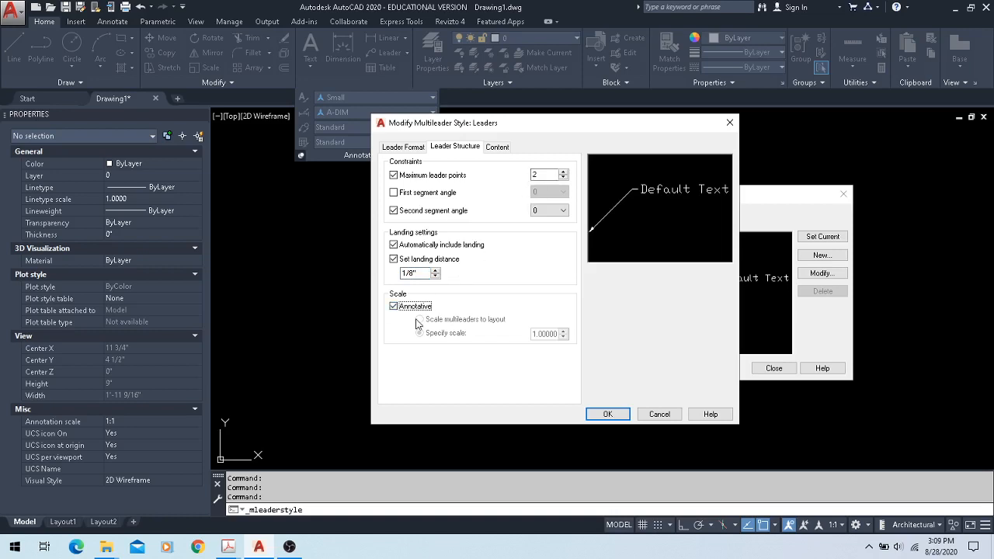
# - Keep Mtext as the Leaders style's content type, and set its text style to Small and text color to Yellow
pyautogui.click(498, 148)
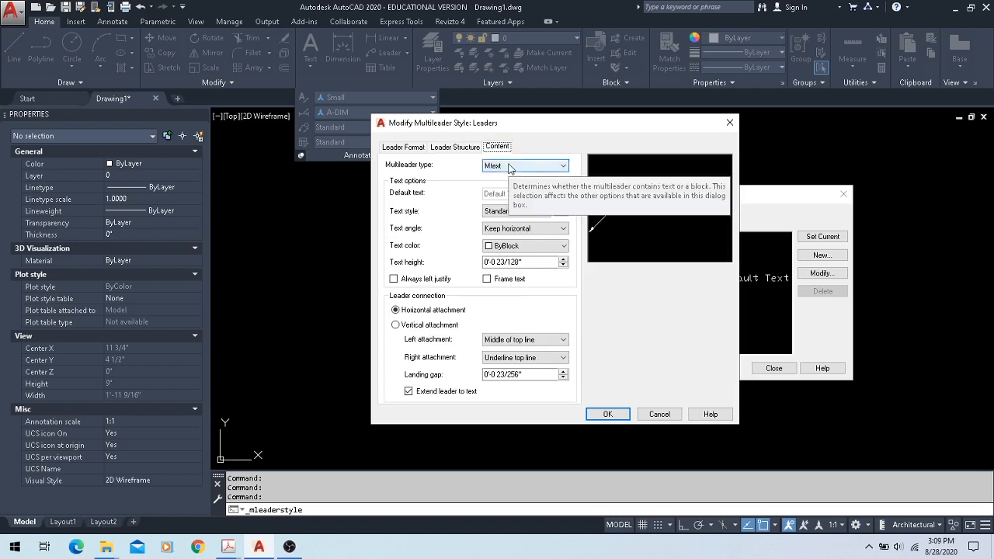
pyautogui.click(524, 167)
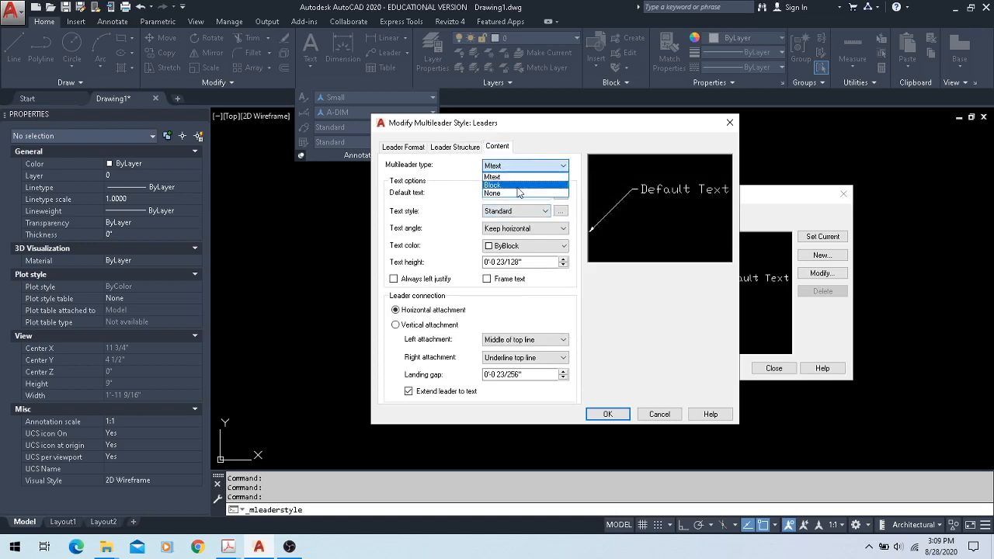
pyautogui.click(563, 135)
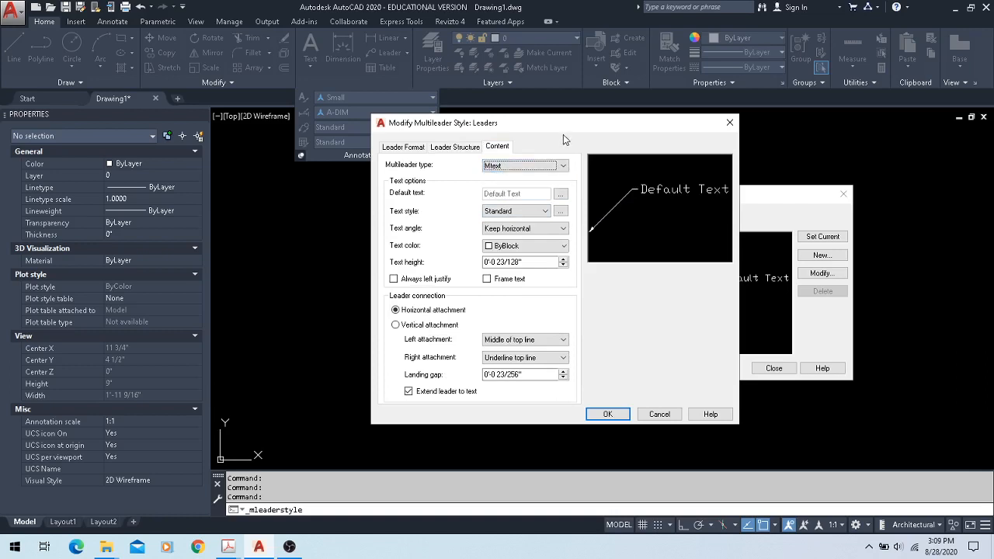
pyautogui.click(532, 212)
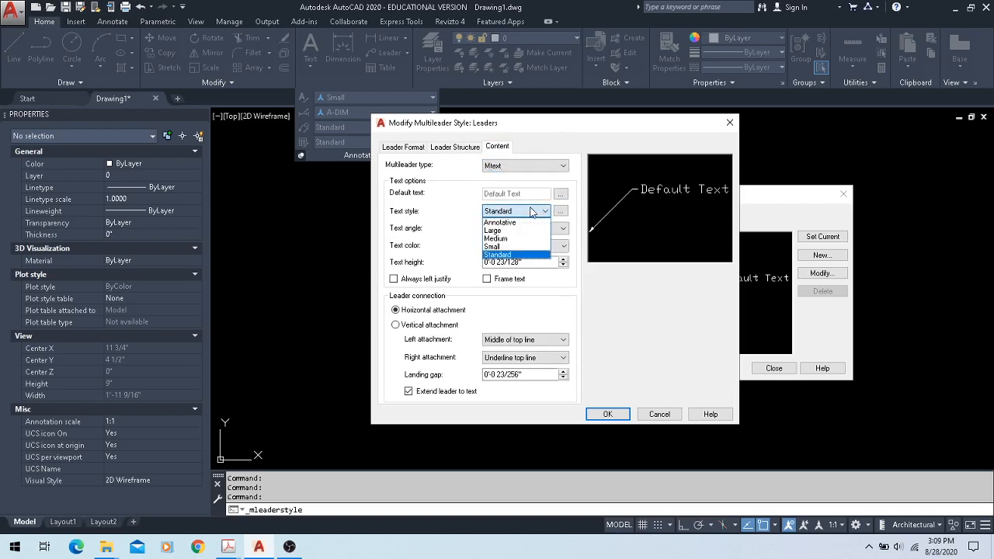
pyautogui.click(503, 247)
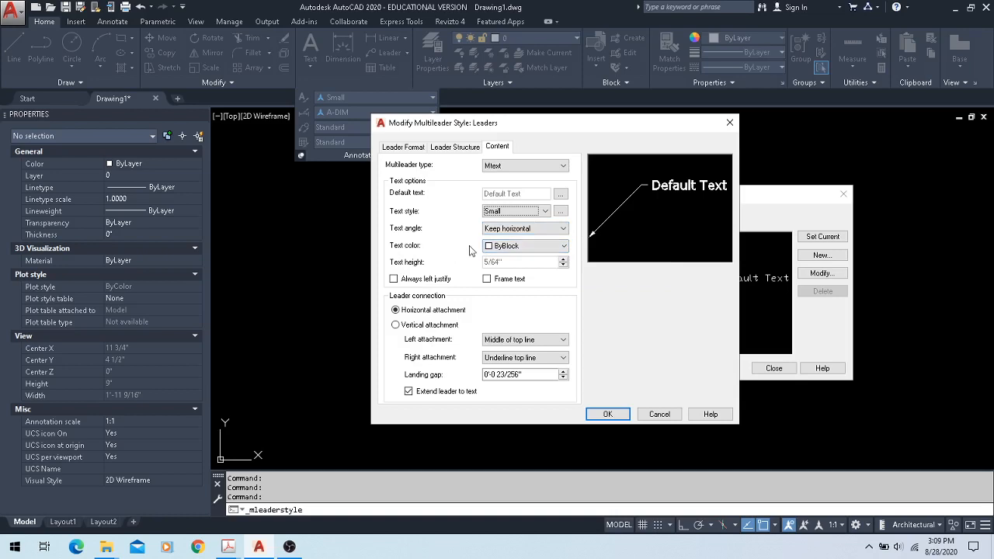
pyautogui.click(533, 247)
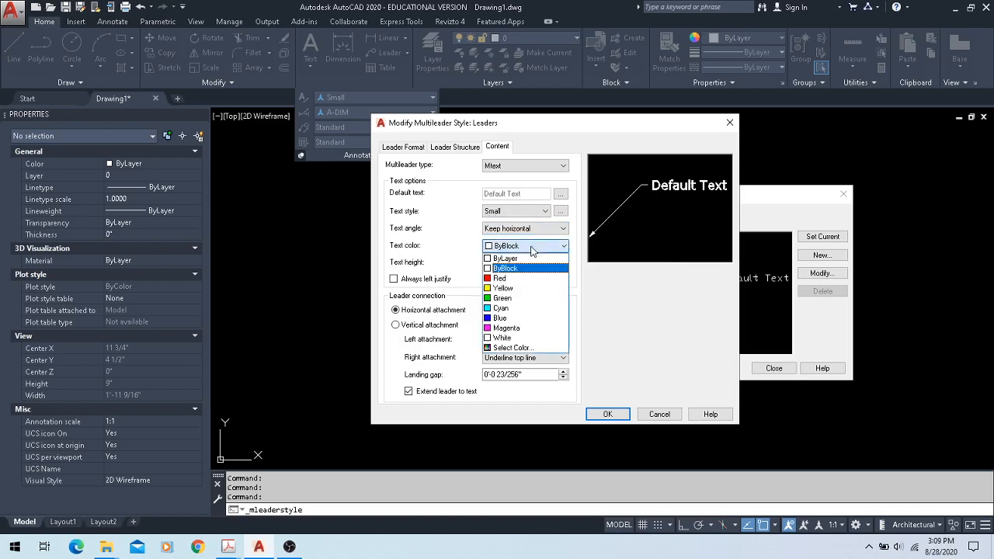
pyautogui.click(509, 288)
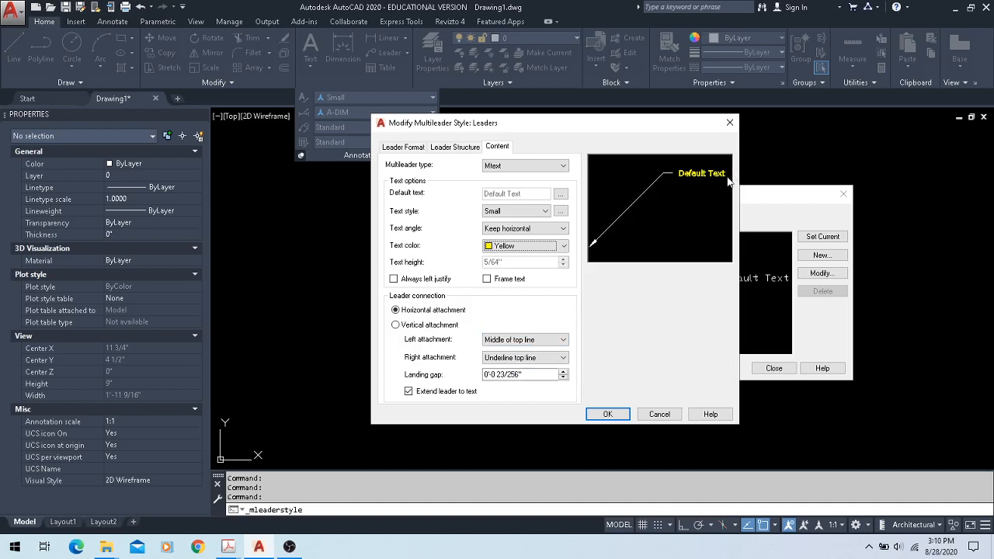
# - Set the Leaders style's right attachment to Middle of bottom line and its landing gap to 1/16"
pyautogui.click(525, 358)
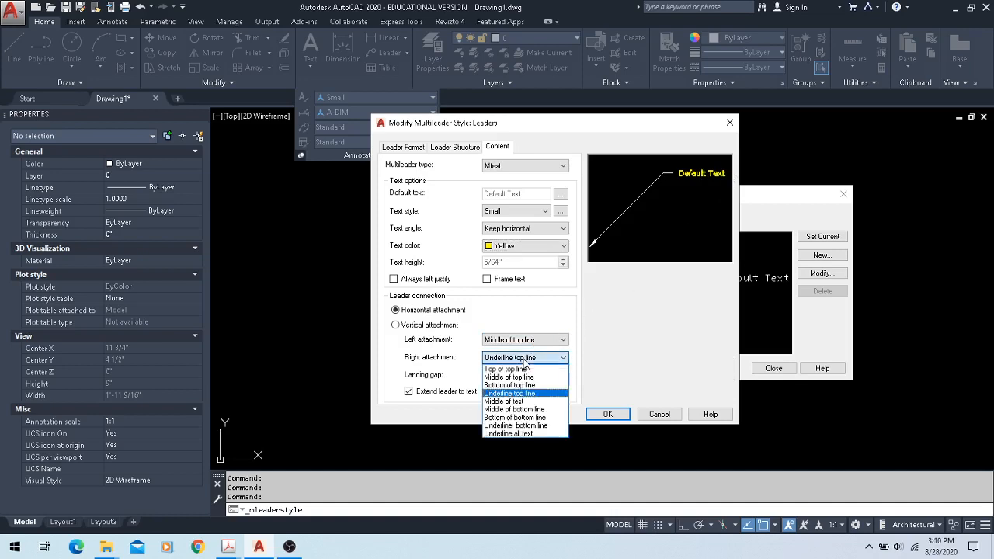
pyautogui.click(526, 410)
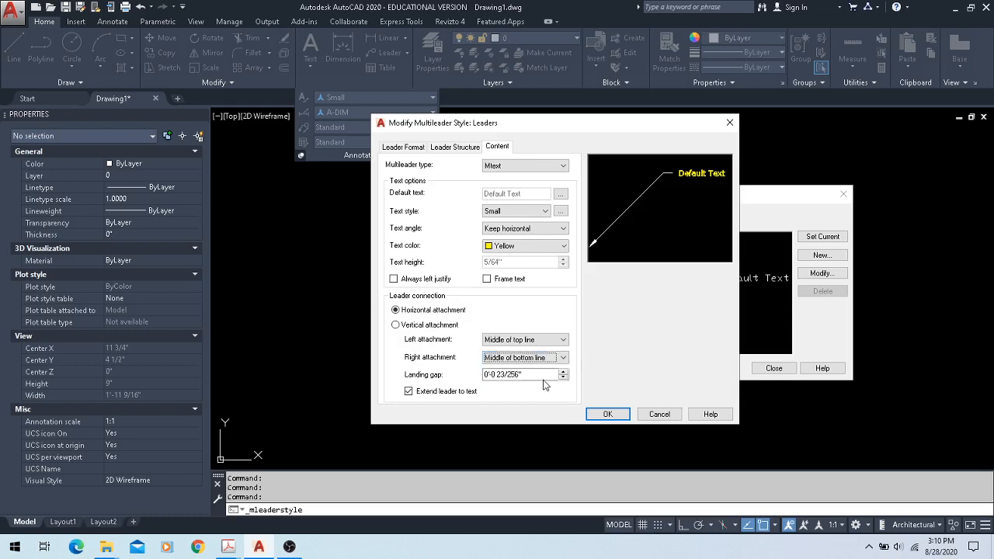
pyautogui.moveTo(540, 375); pyautogui.dragTo(475, 381)
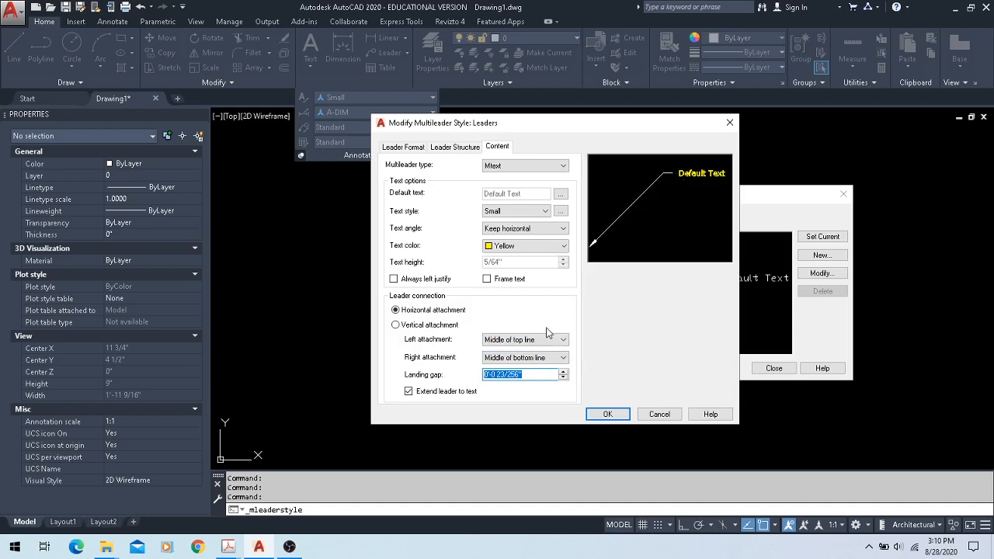
pyautogui.write('1/16')
pyautogui.press('Tab')
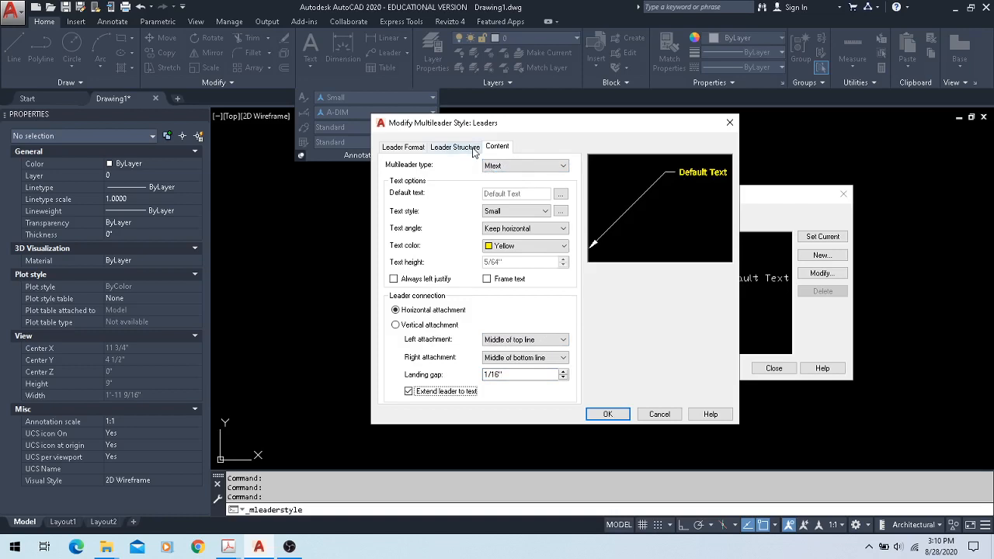
# - Review the Leaders style's format, structure and content settings, accept the style and close the Multileader Style Manager
pyautogui.click(411, 148)
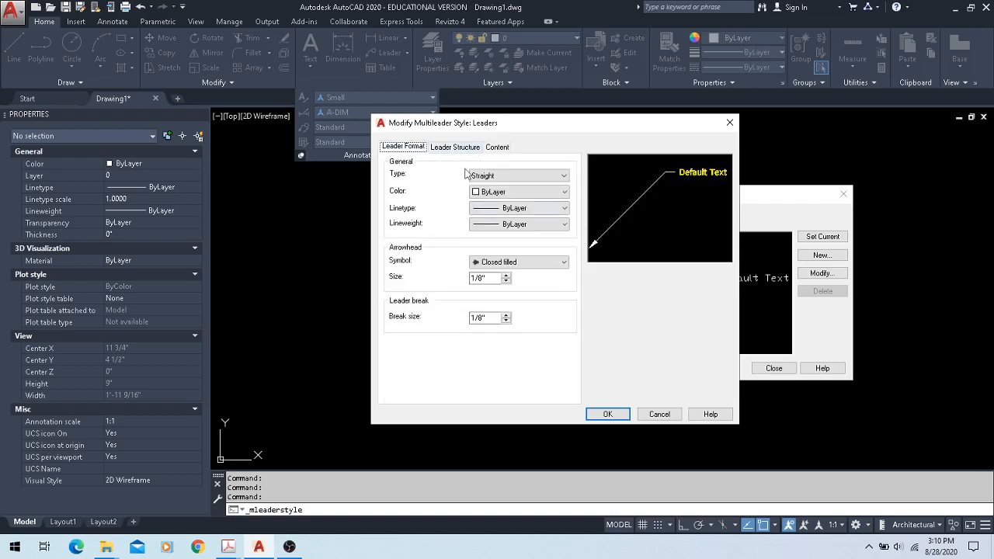
pyautogui.click(464, 149)
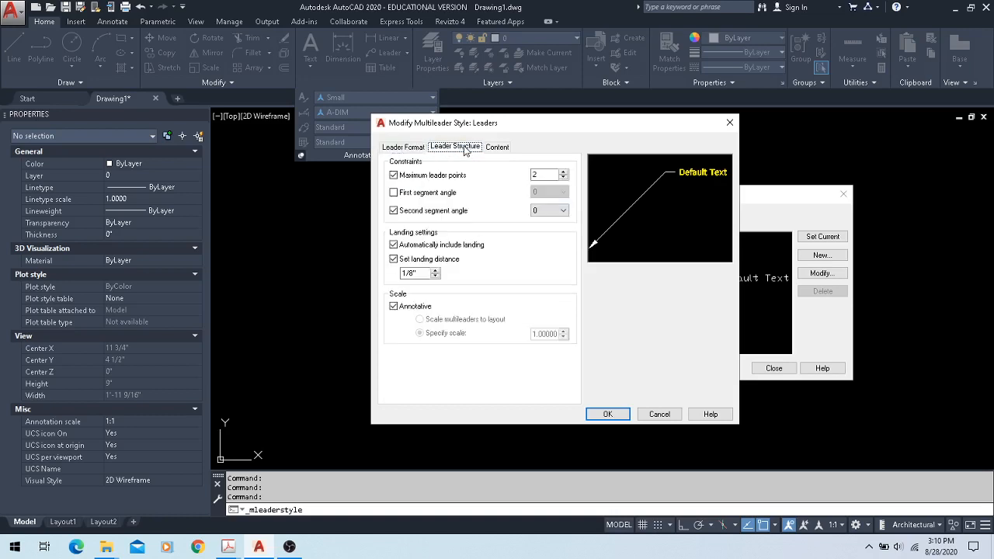
pyautogui.click(498, 147)
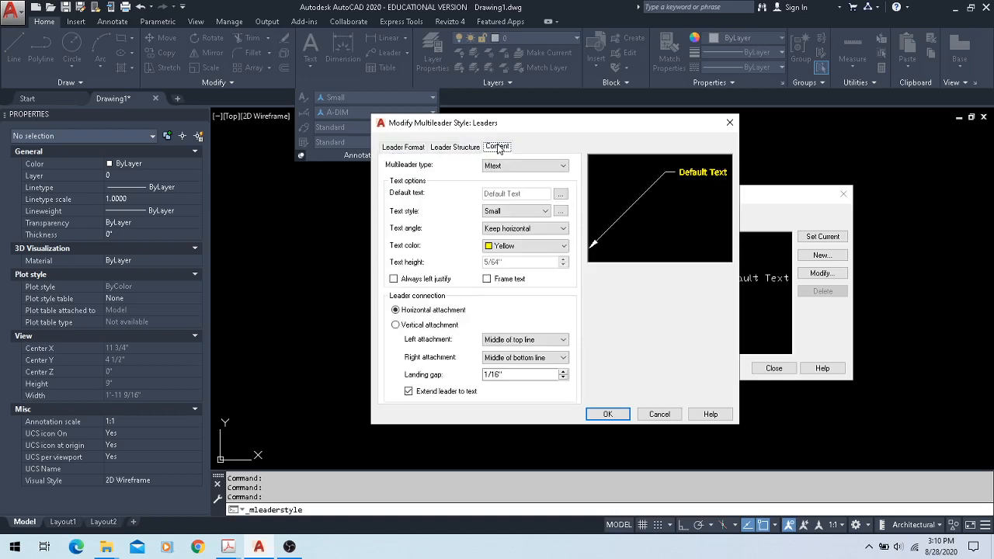
pyautogui.click(625, 418)
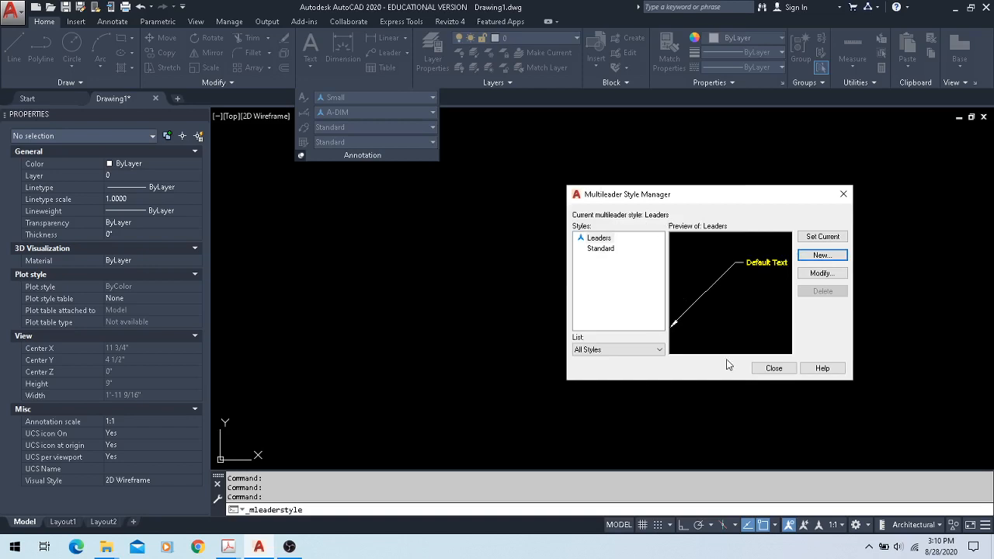
pyautogui.click(769, 368)
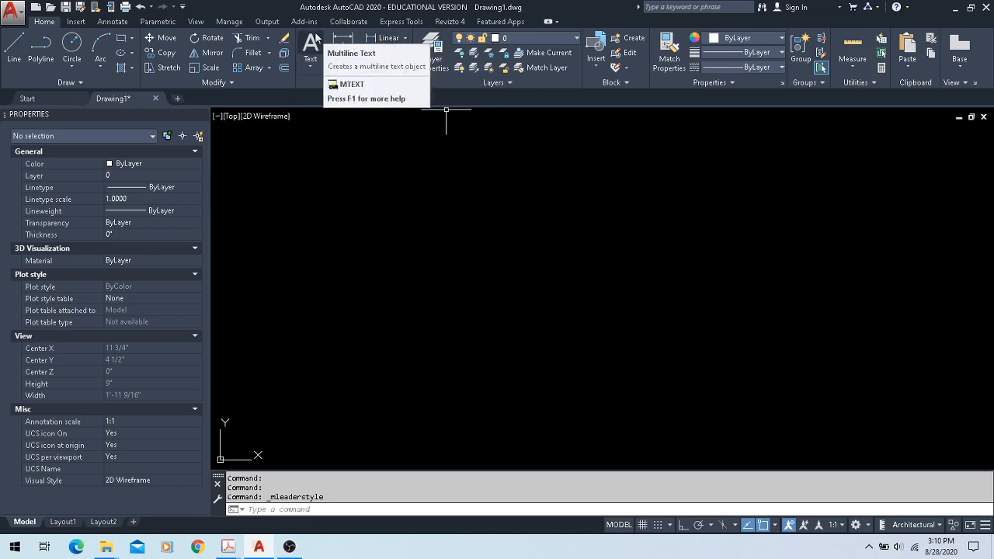
pyautogui.click(310, 67)
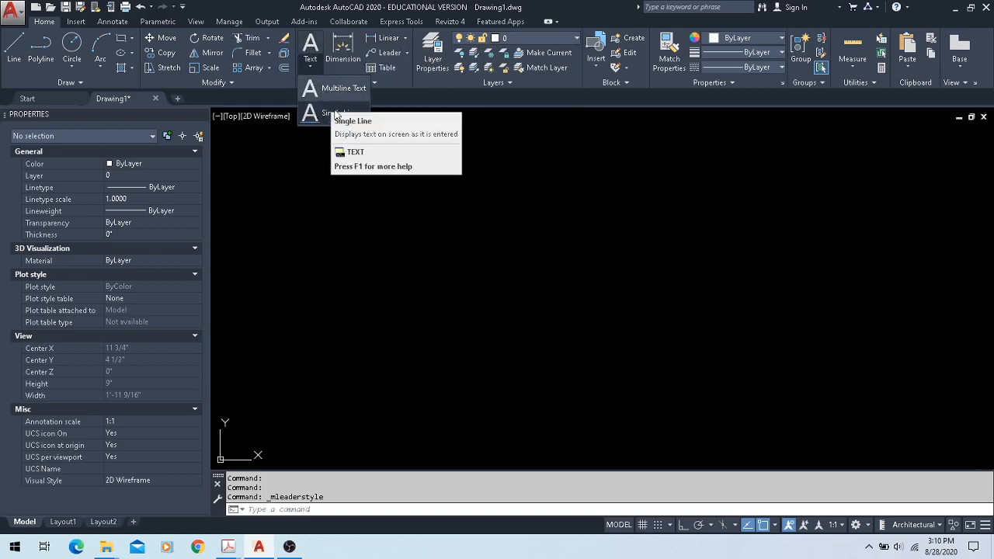
pyautogui.click(386, 38)
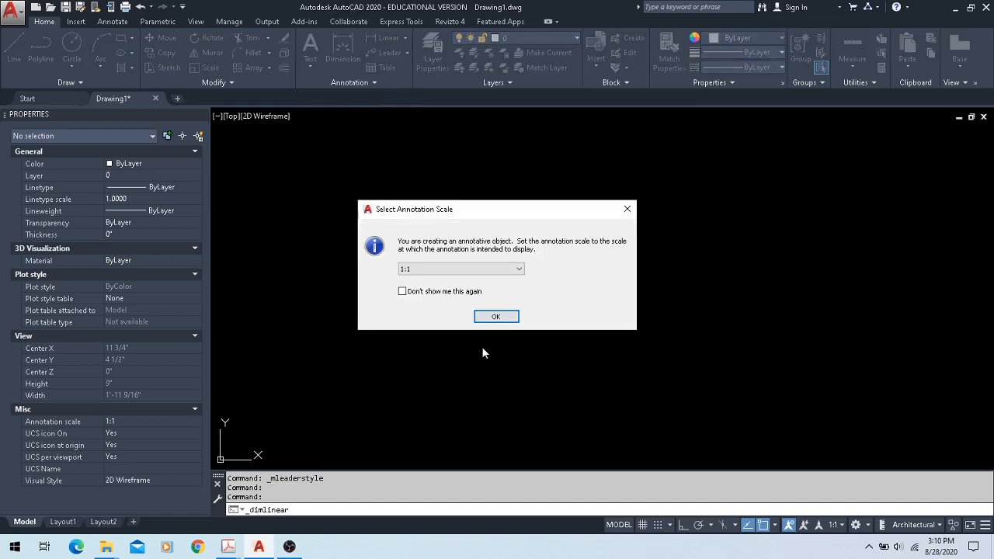
pyautogui.click(489, 317)
pyautogui.click(406, 38)
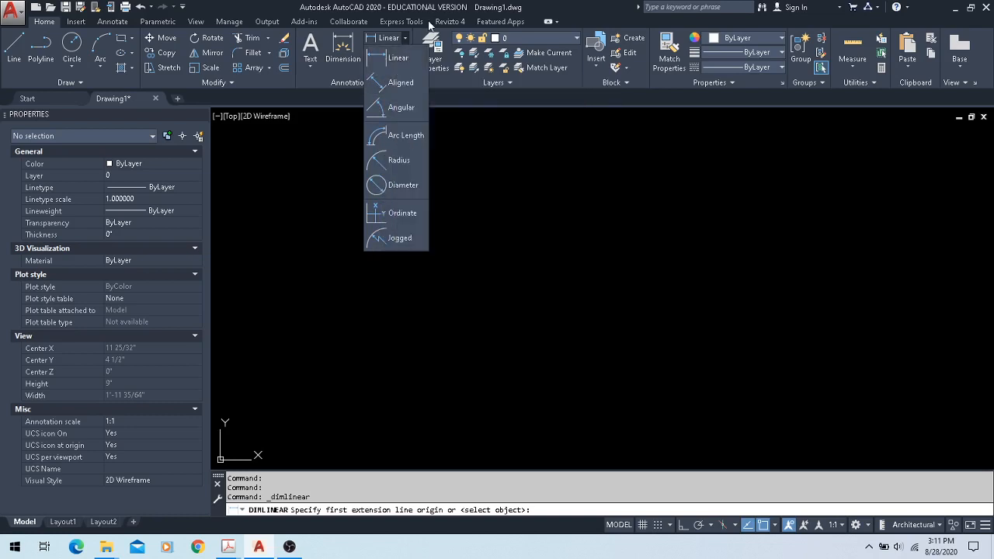
pyautogui.click(539, 13)
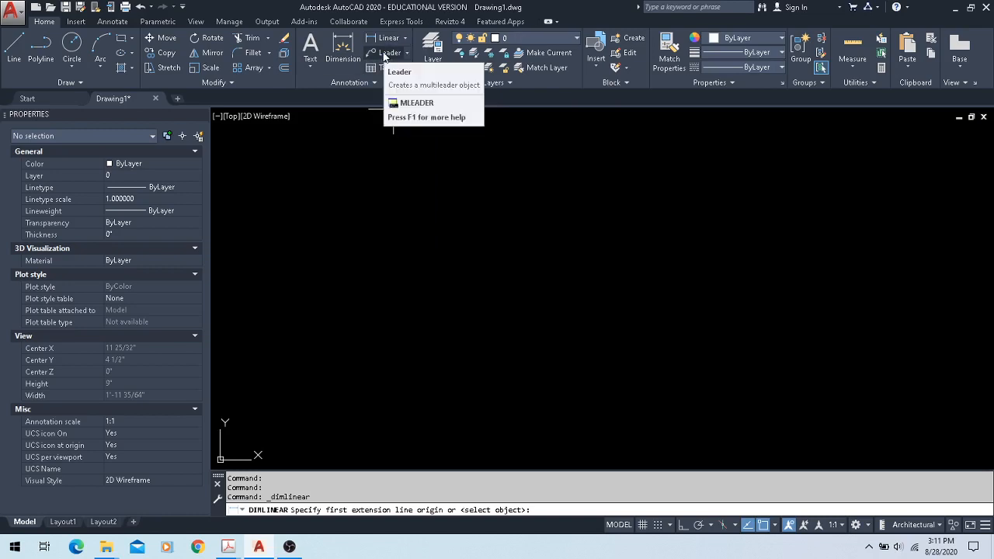
pyautogui.click(346, 82)
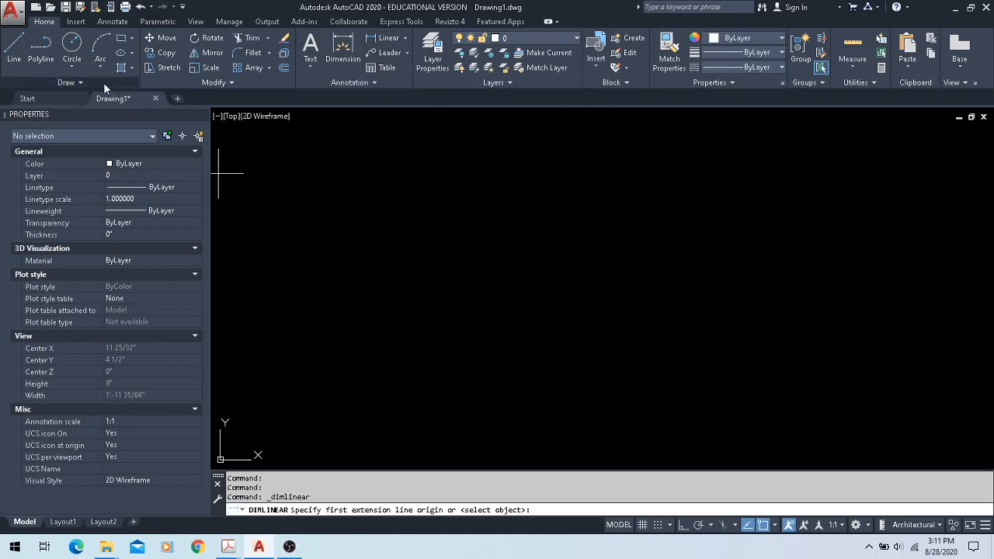
# - Draw a stepped polyline with Ortho on: a horizontal run, a vertical rise about 5" high, and a second horizontal run
pyautogui.click(41, 48)
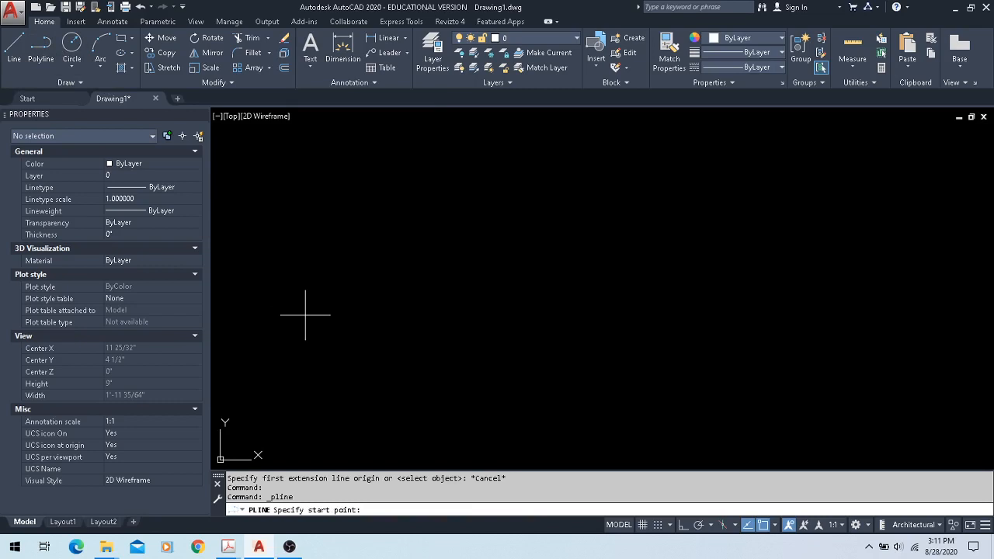
pyautogui.click(286, 407)
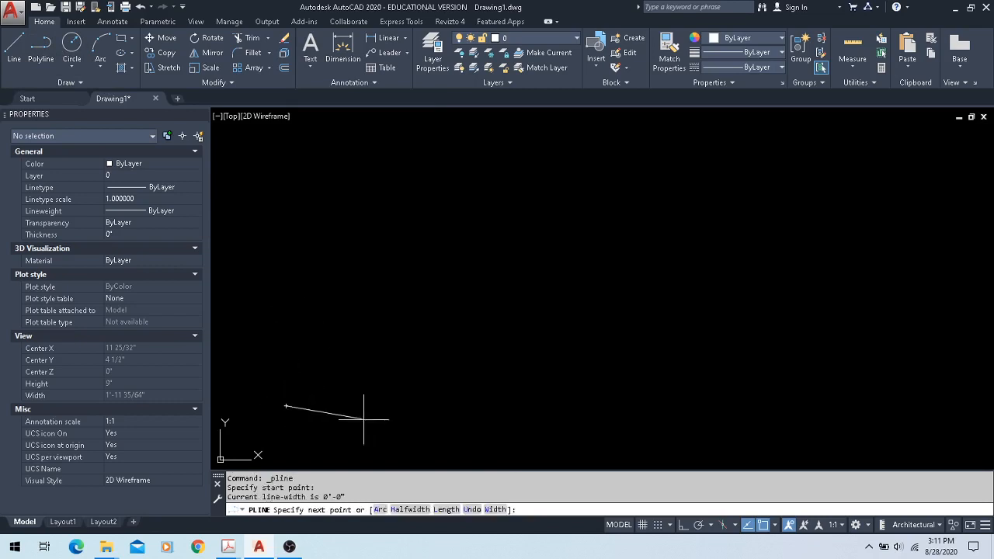
pyautogui.press('F8')
pyautogui.click(412, 405)
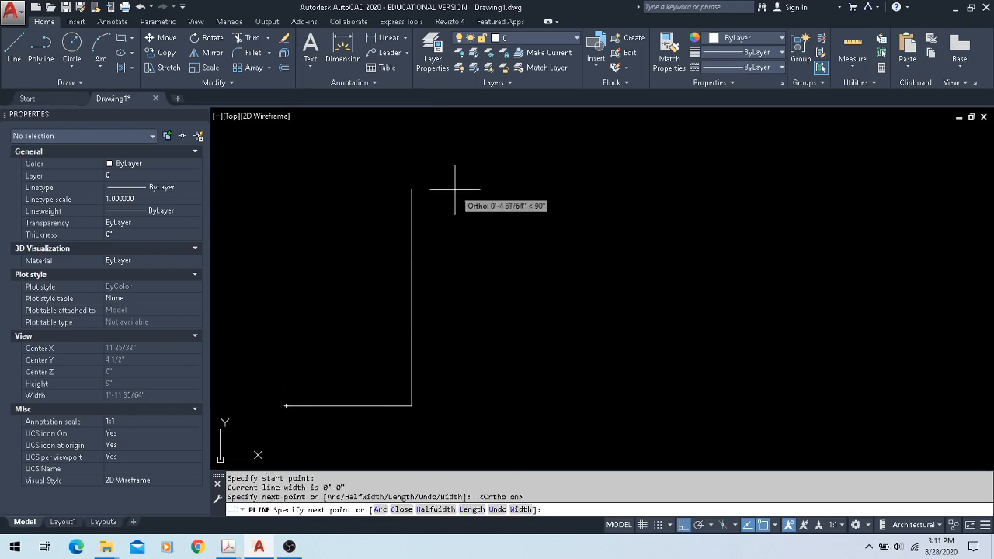
pyautogui.click(455, 189)
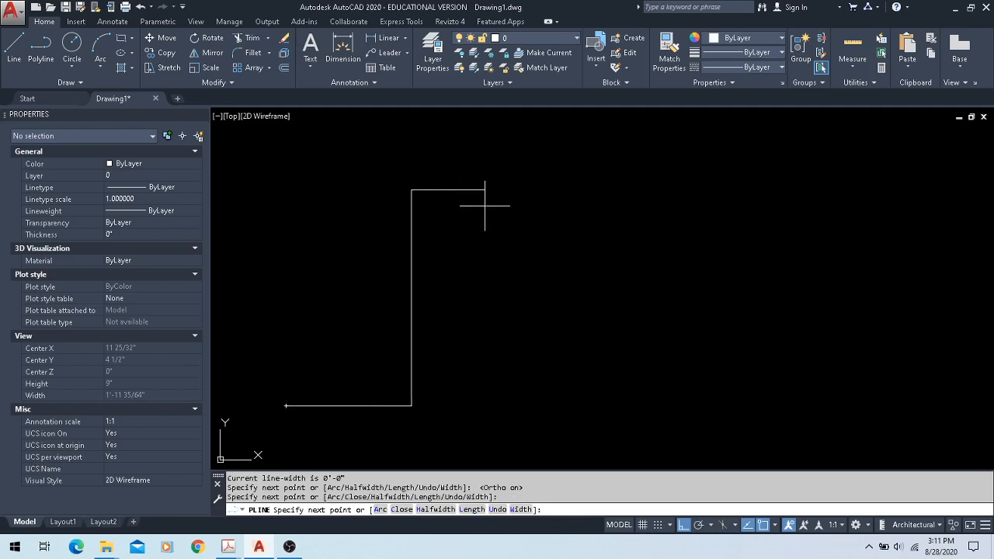
pyautogui.click(599, 221)
pyautogui.press('Escape')
# - Stretch the polyline's vertical rise and upper horizontal run about 6 1/2" to the right, lengthening the lower run
pyautogui.scroll(-3, 547, 229)
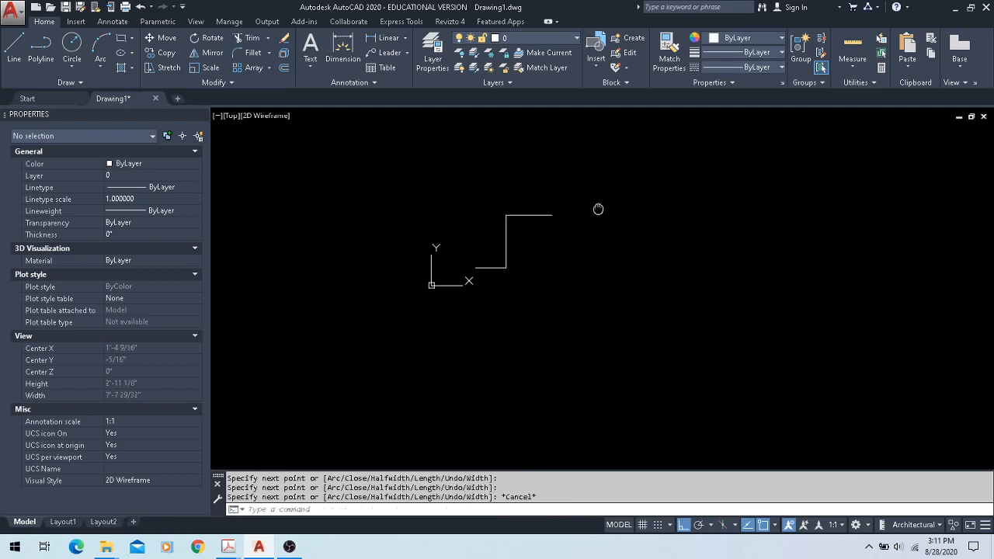
pyautogui.scroll(-2, 536, 229)
pyautogui.click(546, 216)
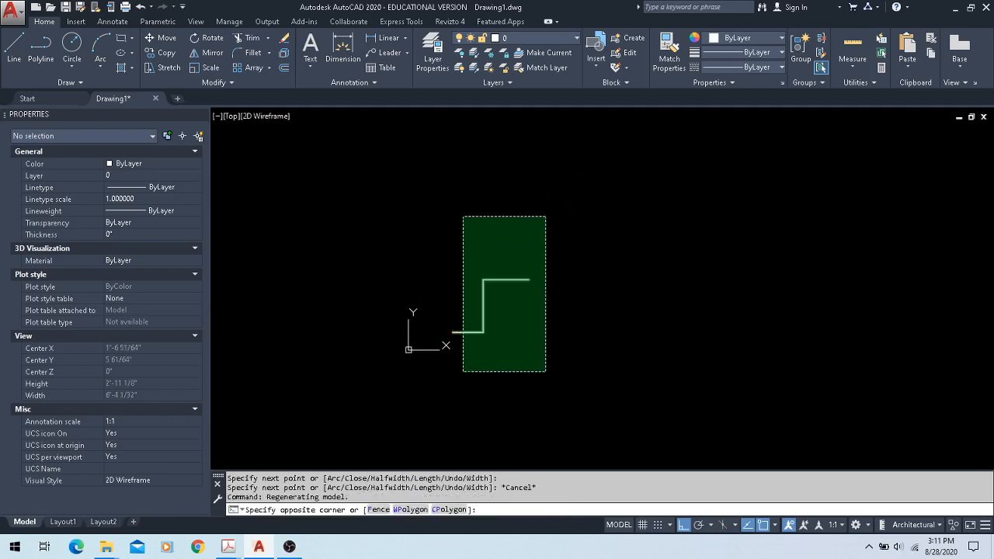
pyautogui.click(461, 373)
pyautogui.write('s')
pyautogui.press('Return')
pyautogui.click(646, 332)
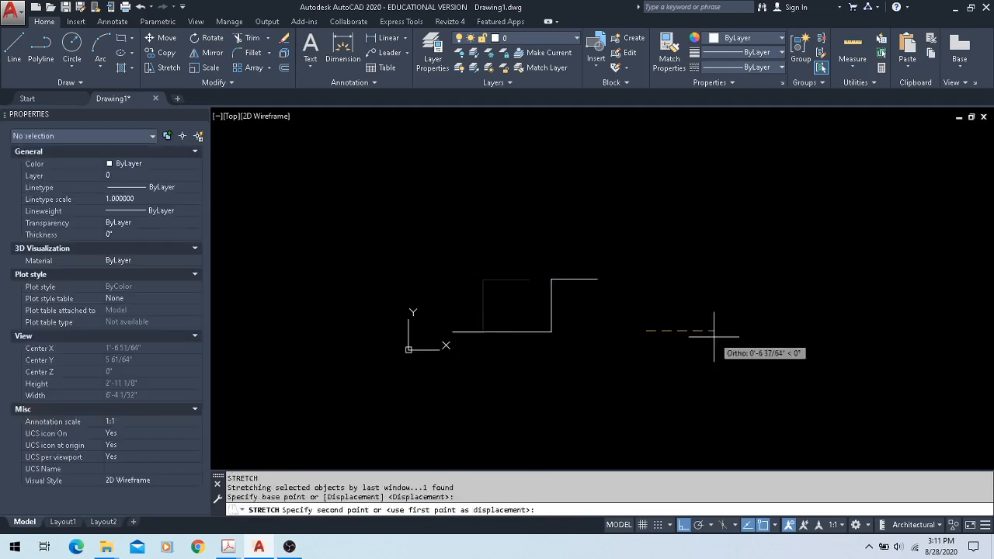
pyautogui.click(713, 337)
pyautogui.press('Escape')
# - Scale the whole polyline up from its lower-left endpoint to roughly three times its size
pyautogui.click(435, 363)
pyautogui.click(705, 251)
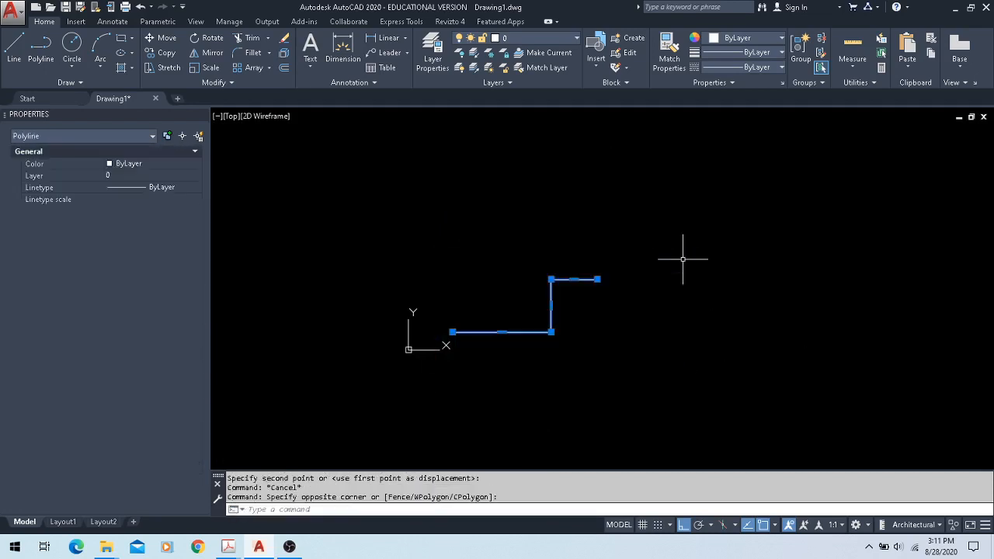
pyautogui.click(199, 68)
pyautogui.click(454, 332)
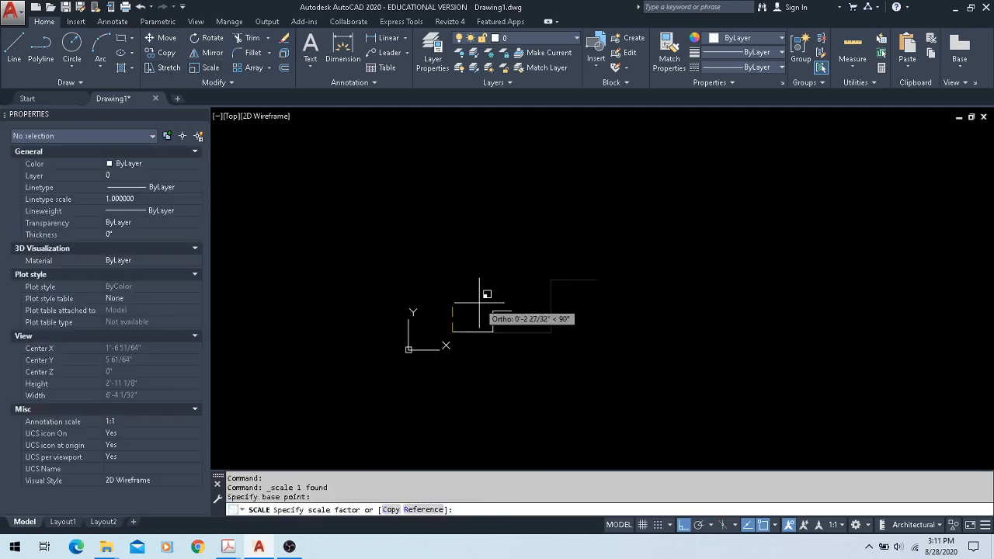
pyautogui.click(699, 167)
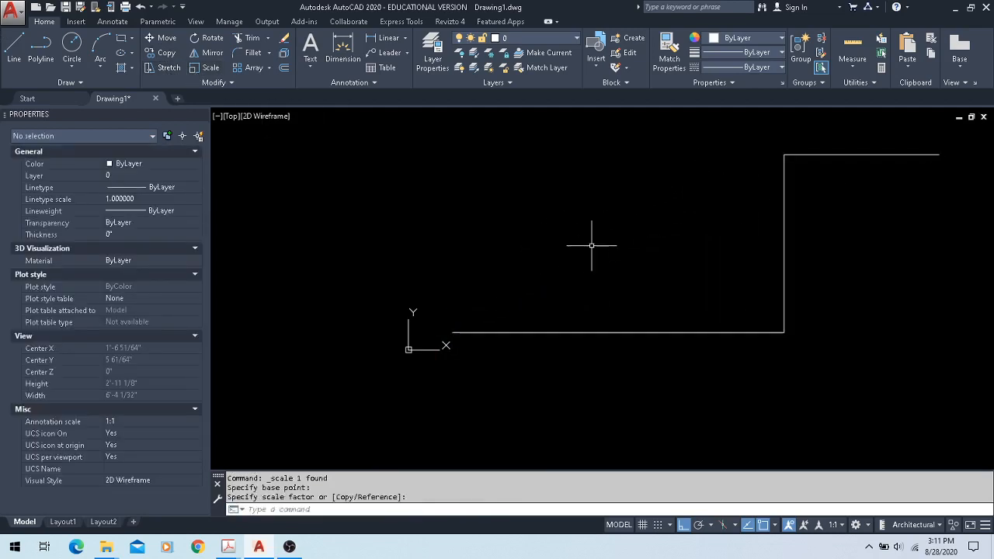
pyautogui.scroll(-2, 592, 248)
pyautogui.moveTo(590, 243); pyautogui.dragTo(428, 277, button='middle')
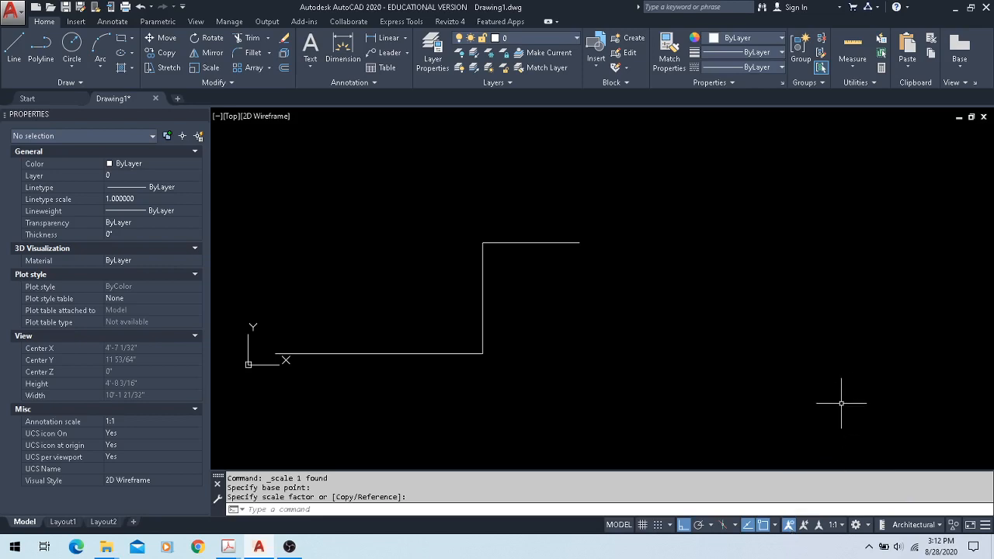
pyautogui.click(842, 526)
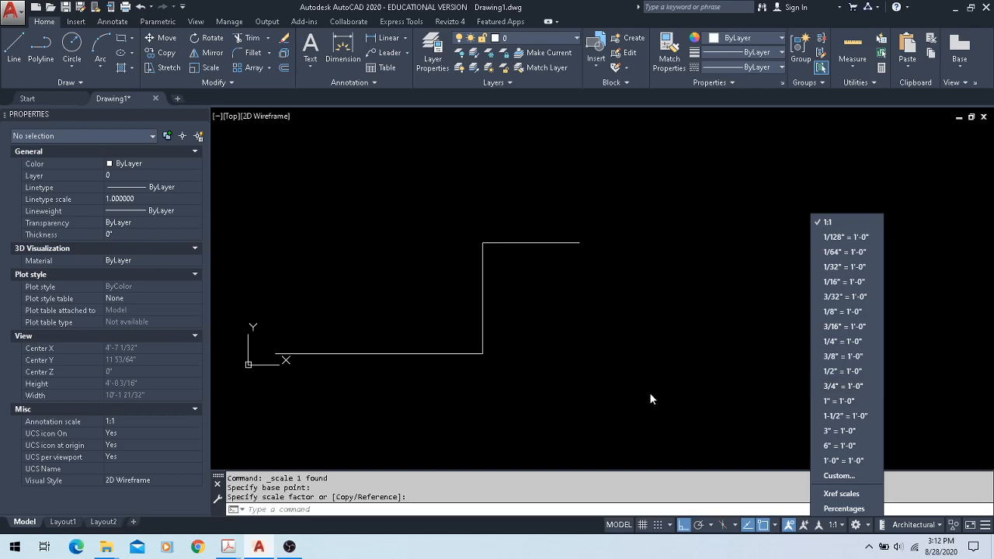
pyautogui.press('Escape')
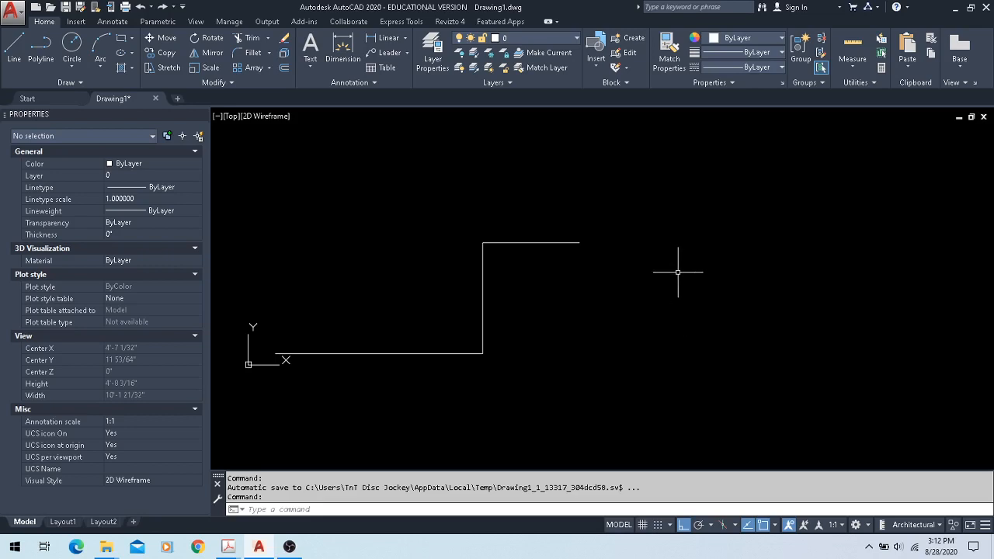
# - Stretch the polyline's upper horizontal run straight up so that the vertical rise becomes more than twice as tall
pyautogui.scroll(2, 678, 271)
pyautogui.scroll(-3, 668, 264)
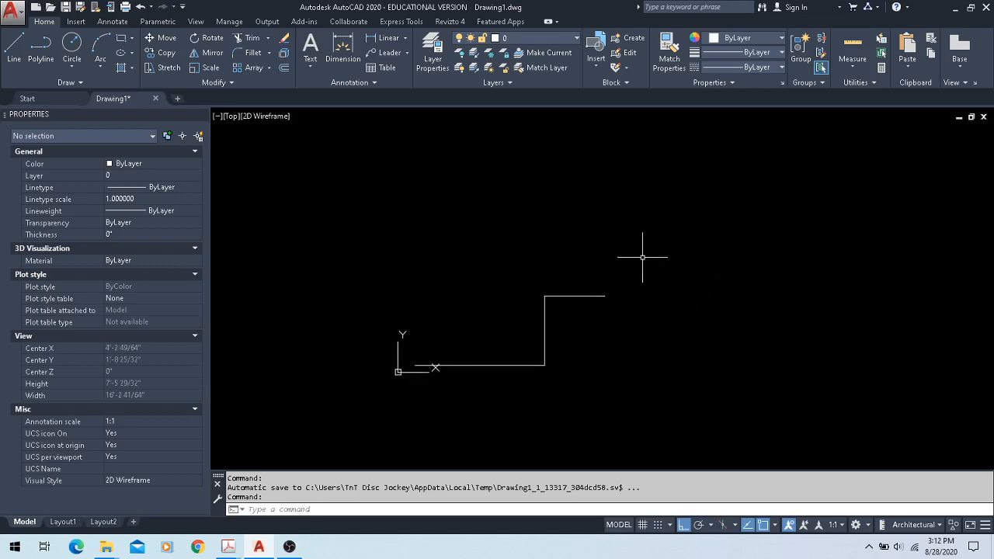
pyautogui.click(641, 241)
pyautogui.click(559, 294)
pyautogui.write('s')
pyautogui.press('Return')
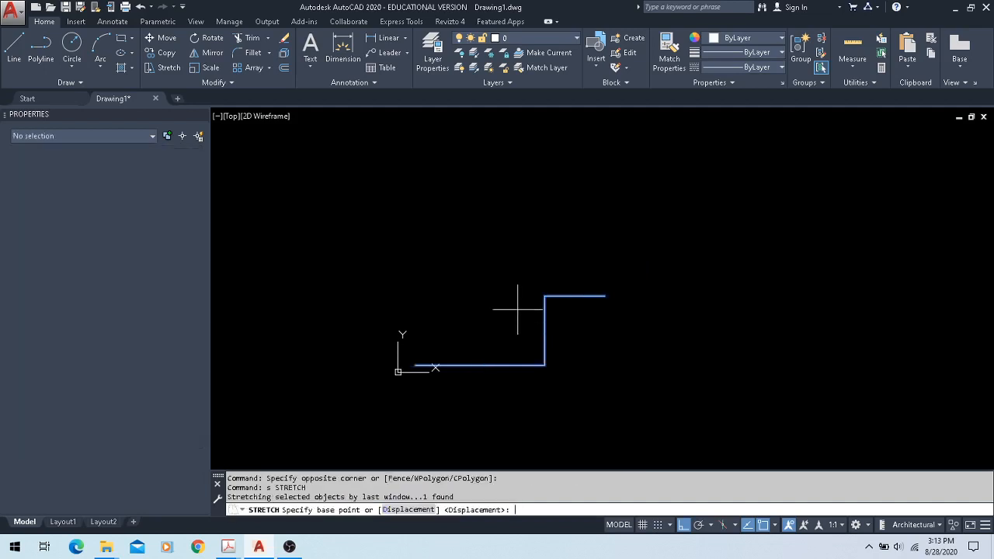
pyautogui.click(531, 295)
pyautogui.click(544, 208)
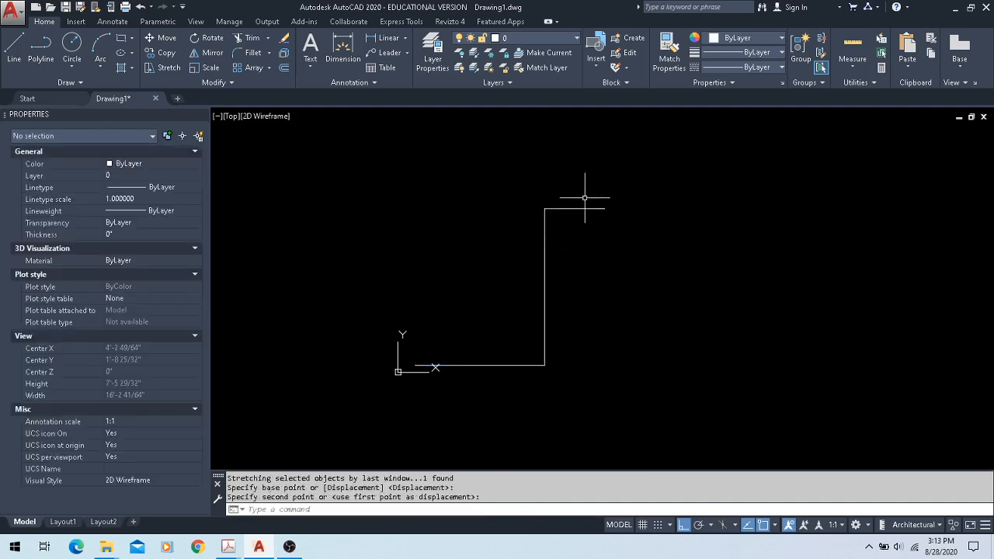
# - Stretch the polyline's upper horizontal run about 1'-3 1/2" to the right, slanting the vertical rise
pyautogui.click(639, 244)
pyautogui.click(473, 185)
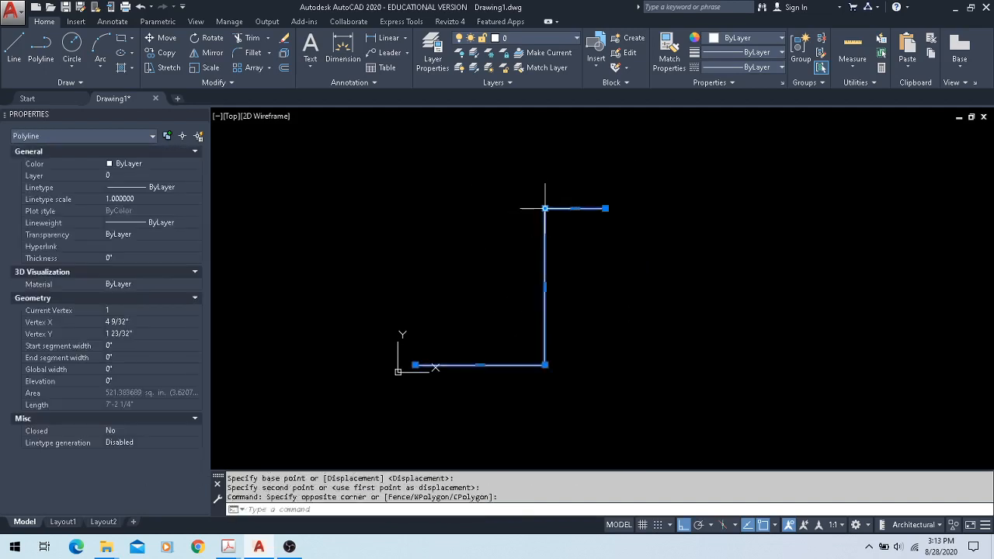
pyautogui.press('Escape')
pyautogui.click(666, 156)
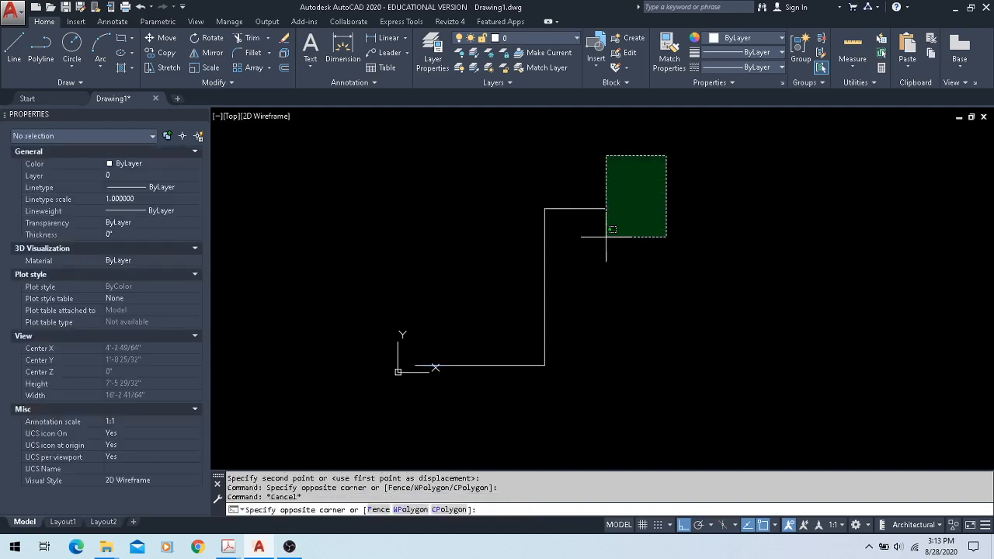
pyautogui.click(607, 237)
pyautogui.write('s')
pyautogui.press('Return')
pyautogui.click(637, 277)
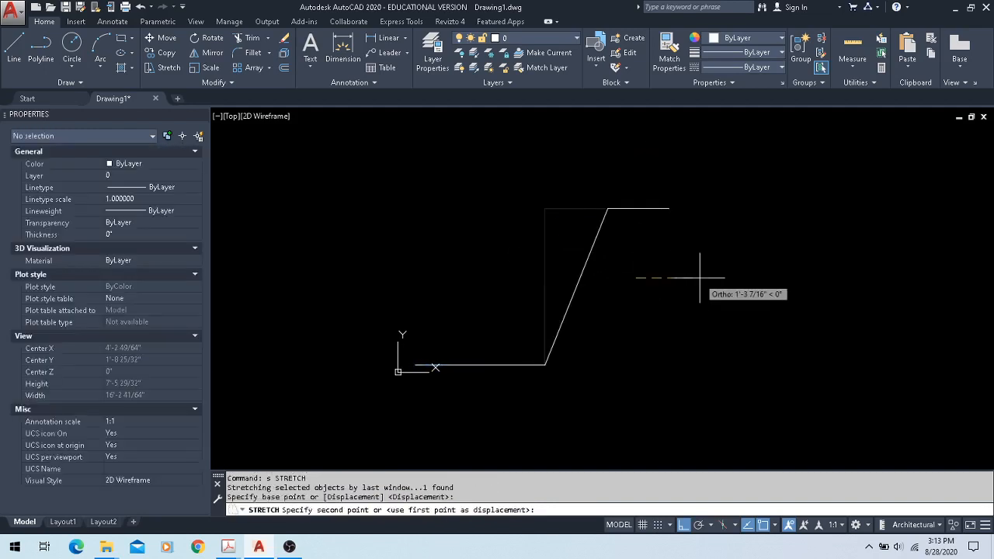
pyautogui.click(700, 278)
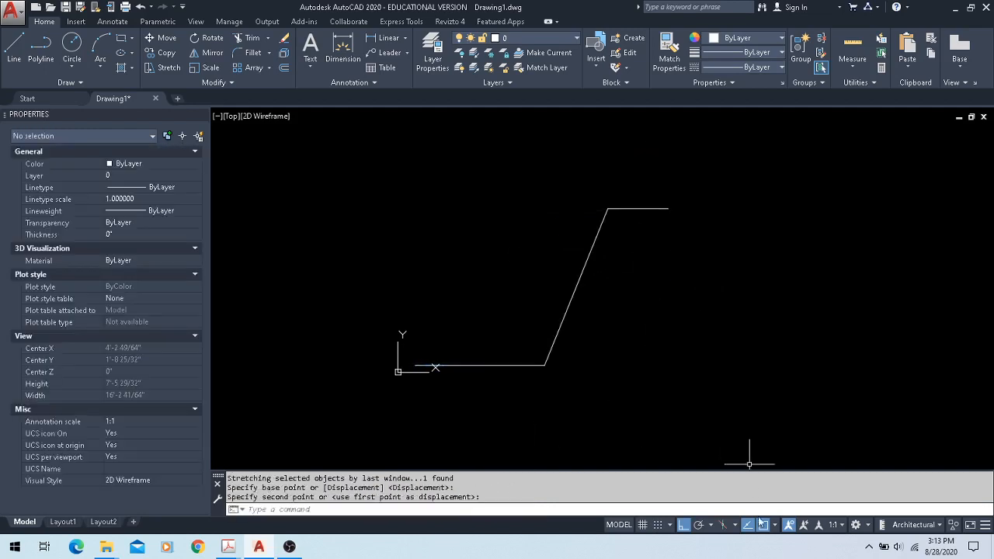
# - Set the drawing's annotation scale to 1/4" = 1'-0"
pyautogui.click(843, 526)
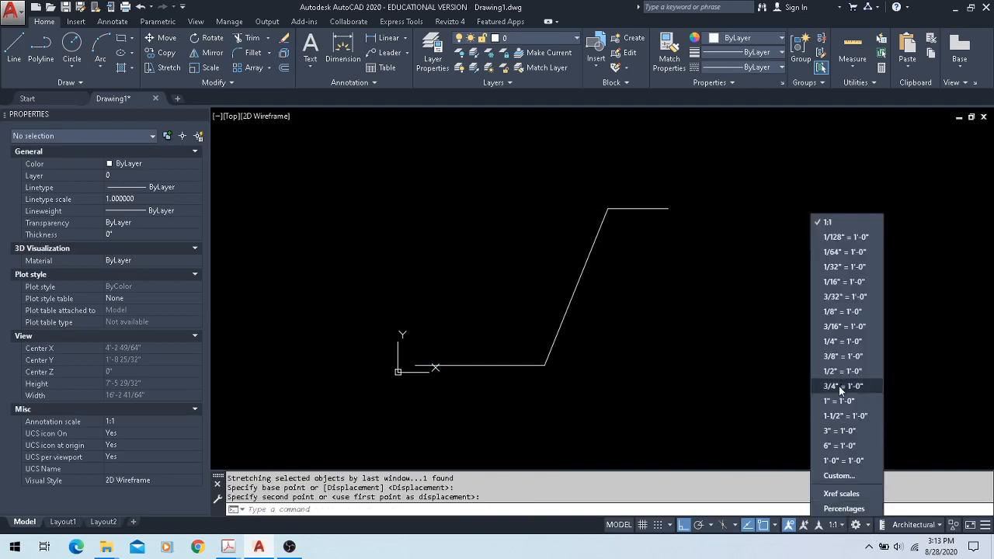
pyautogui.click(844, 342)
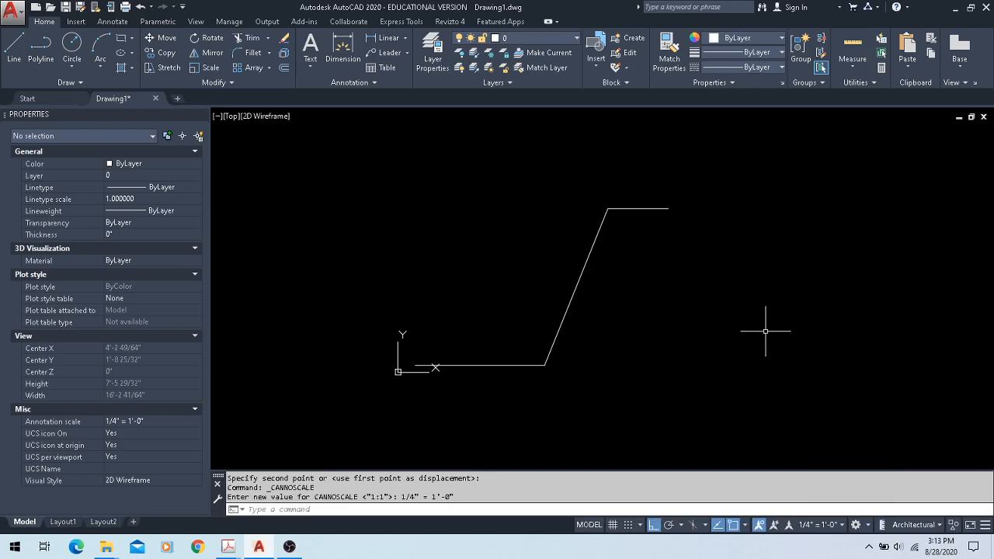
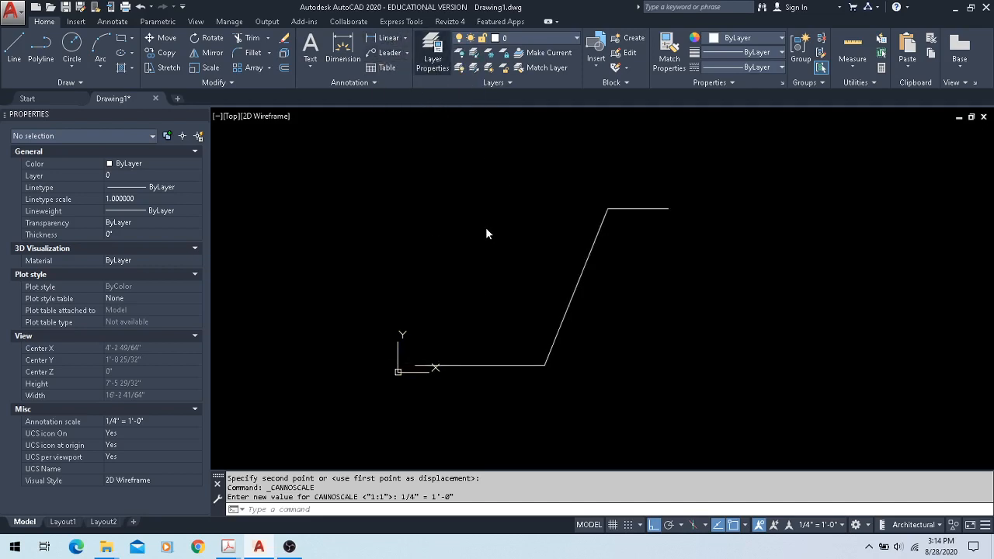
# - Open the Layer Properties Manager and create two new layers named A-DIM and A-NOTES
pyautogui.moveTo(410, 214); pyautogui.dragTo(511, 214)
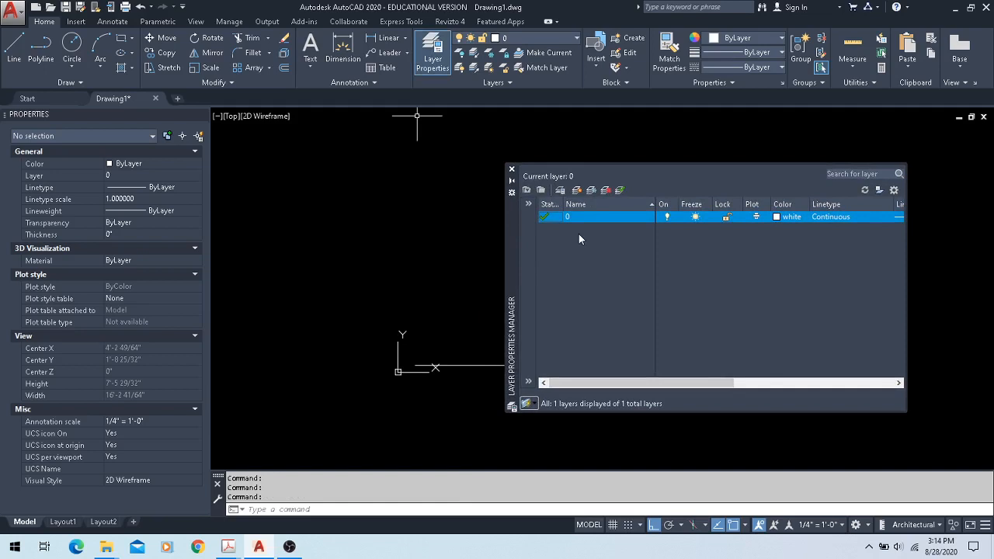
pyautogui.click(579, 194)
pyautogui.write('A')
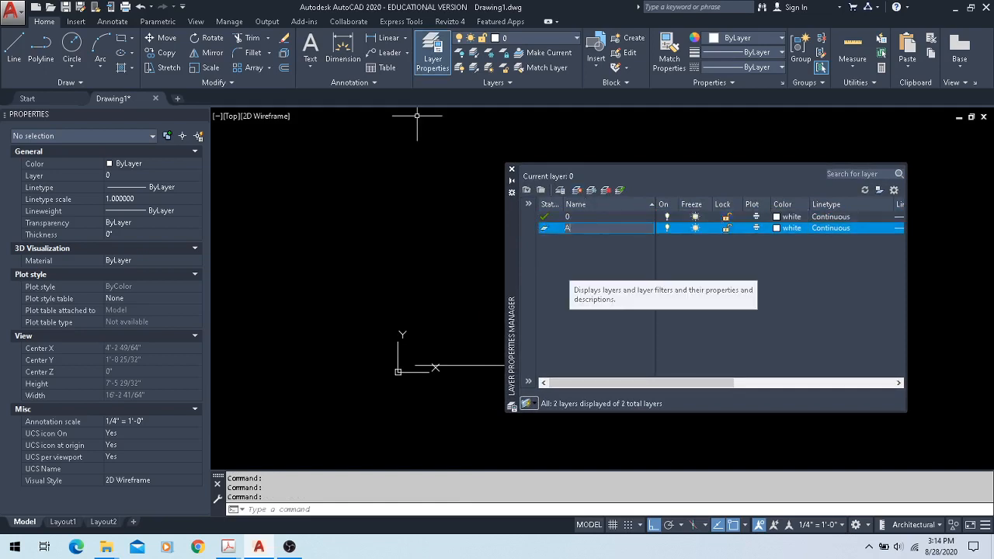
pyautogui.write('-DIM')
pyautogui.press('Return')
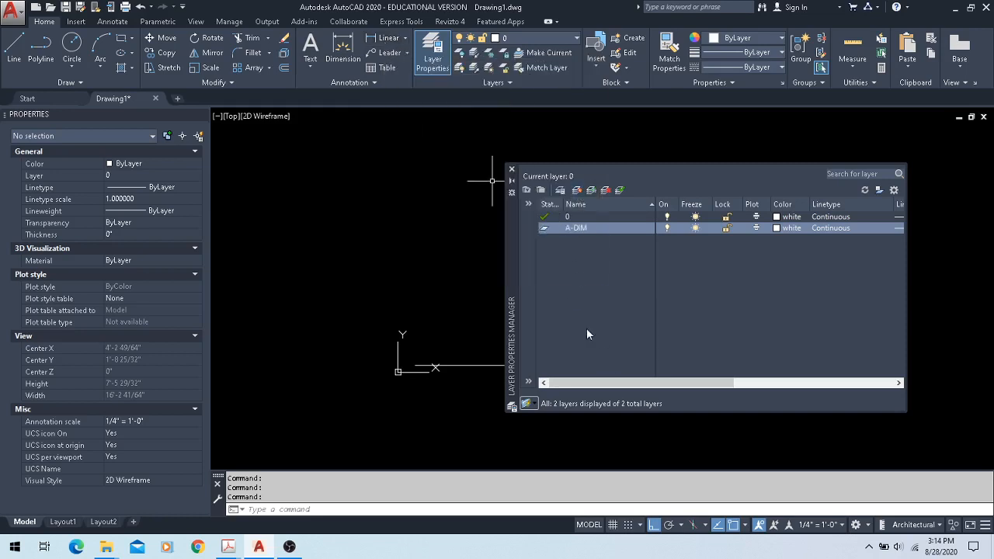
pyautogui.hotkey('alt', 'n')
pyautogui.write('A-NOTES')
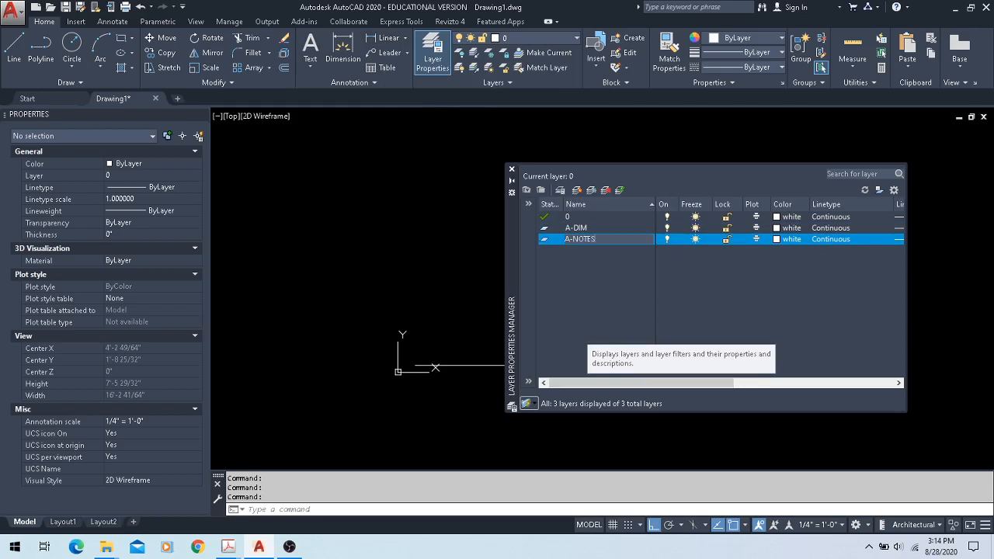
pyautogui.press('Return')
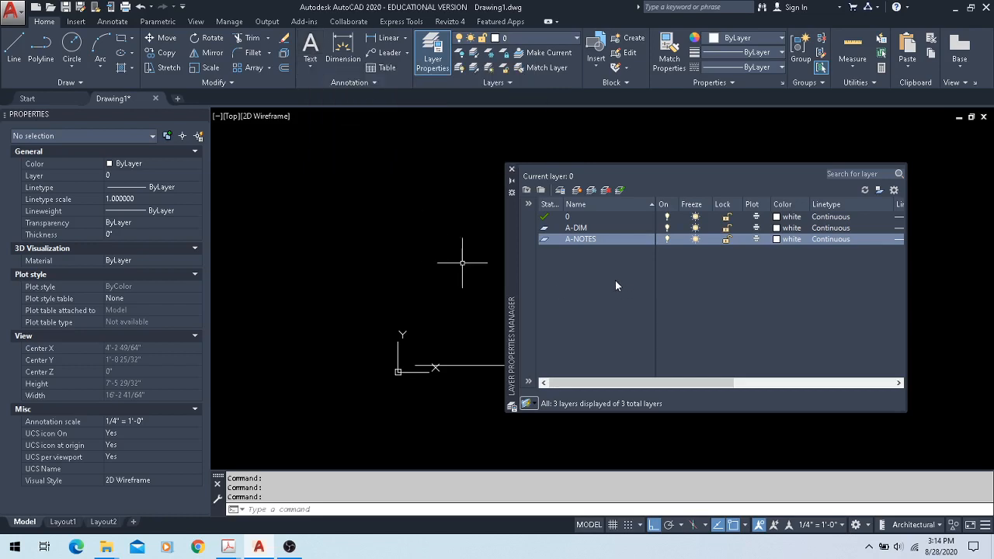
# - Set the A-NOTES layer's color to yellow and the A-DIM layer's color to blue
pyautogui.click(777, 241)
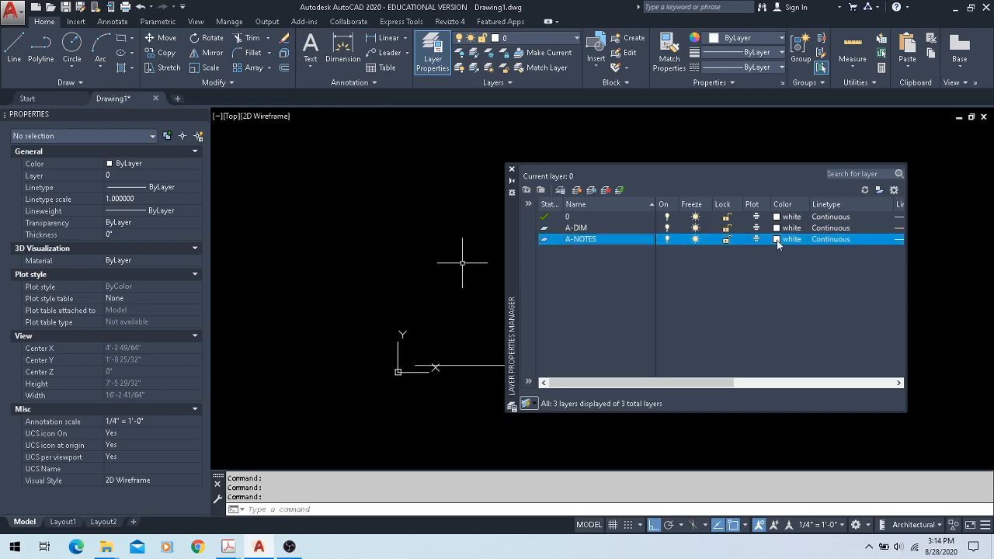
pyautogui.click(414, 301)
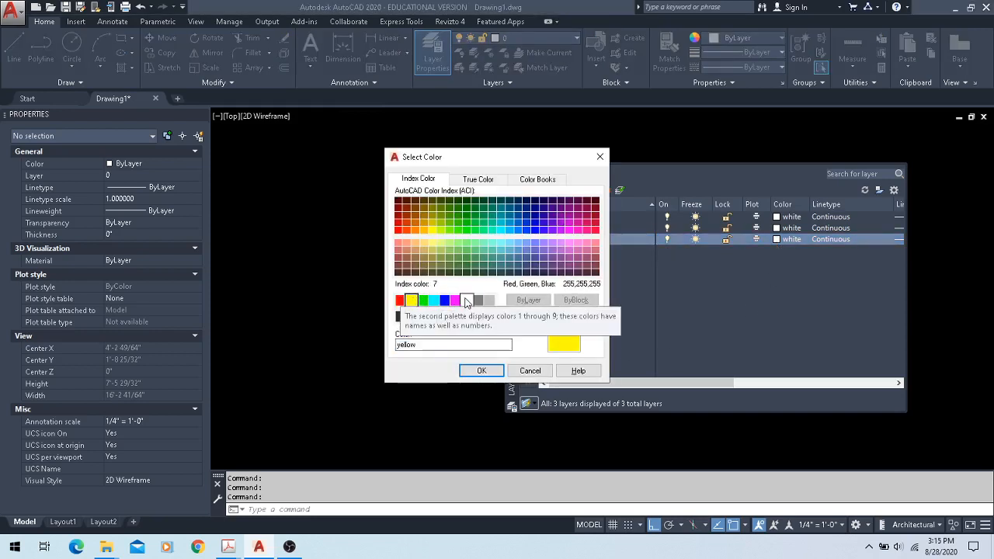
pyautogui.click(475, 371)
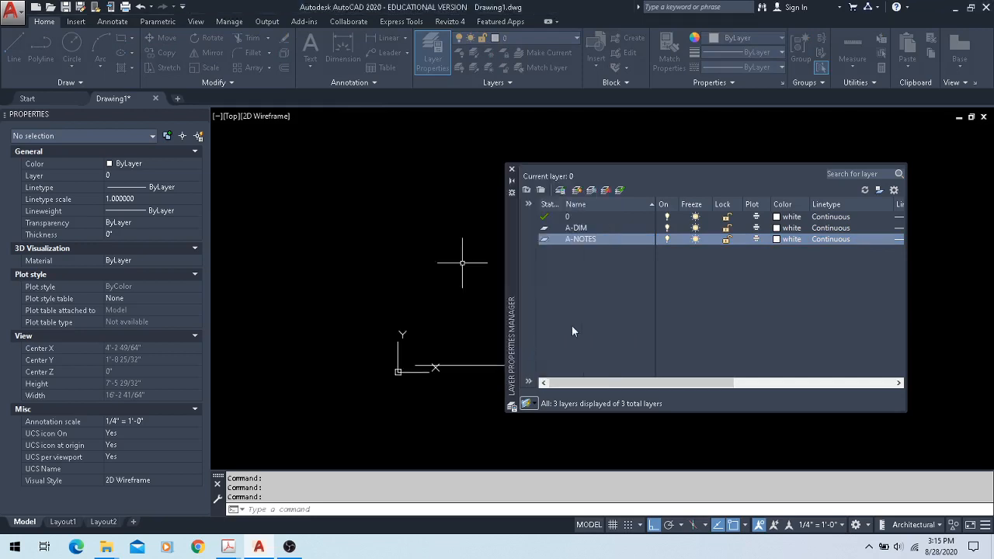
pyautogui.click(573, 228)
pyautogui.click(777, 228)
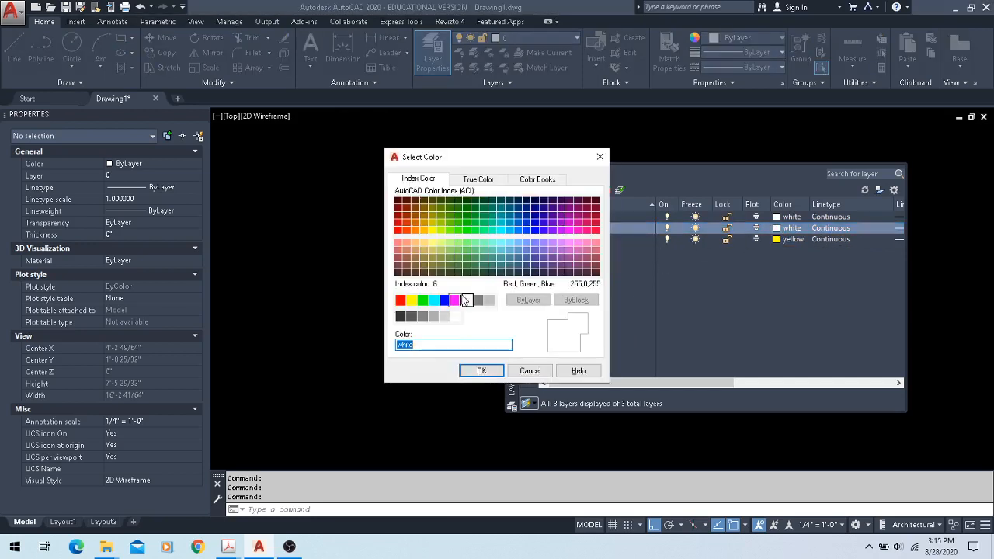
pyautogui.click(444, 300)
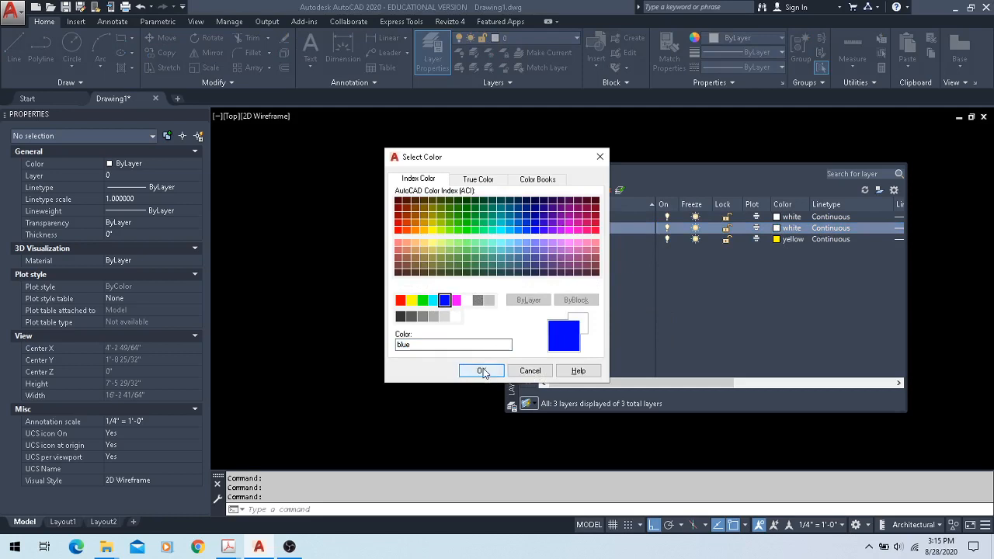
pyautogui.click(482, 370)
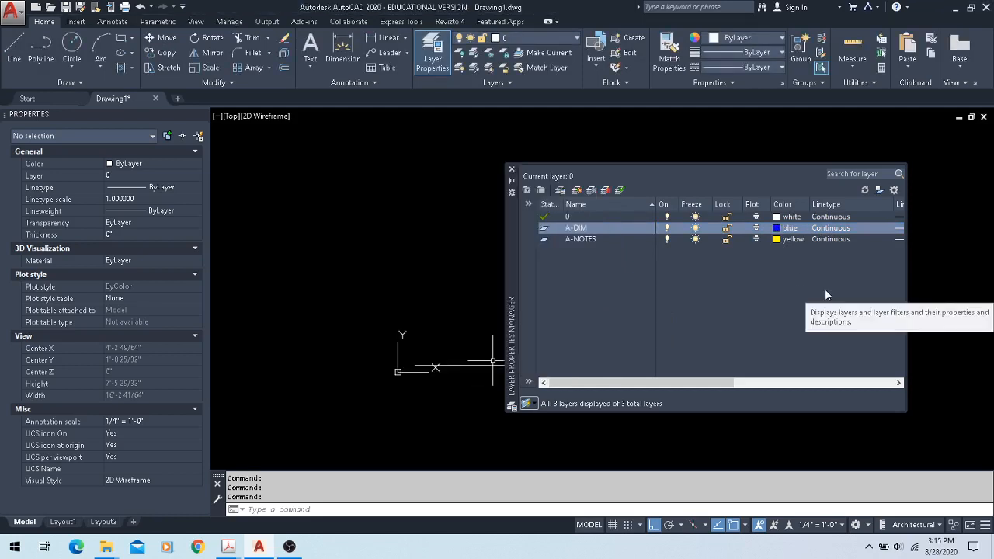
# - Load the ACAD_ISO02W100 linetype and assign it to the A-DIM layer
pyautogui.click(832, 227)
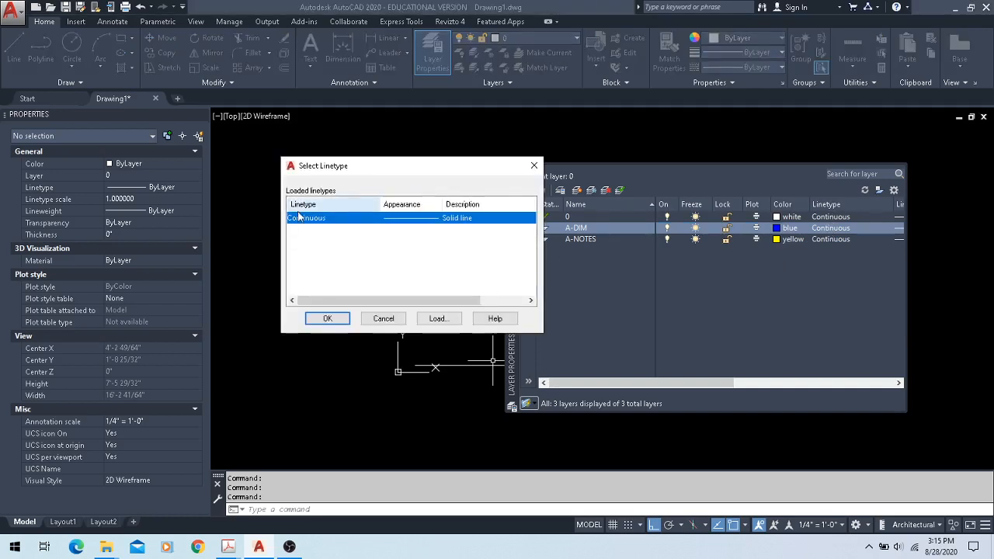
pyautogui.click(437, 319)
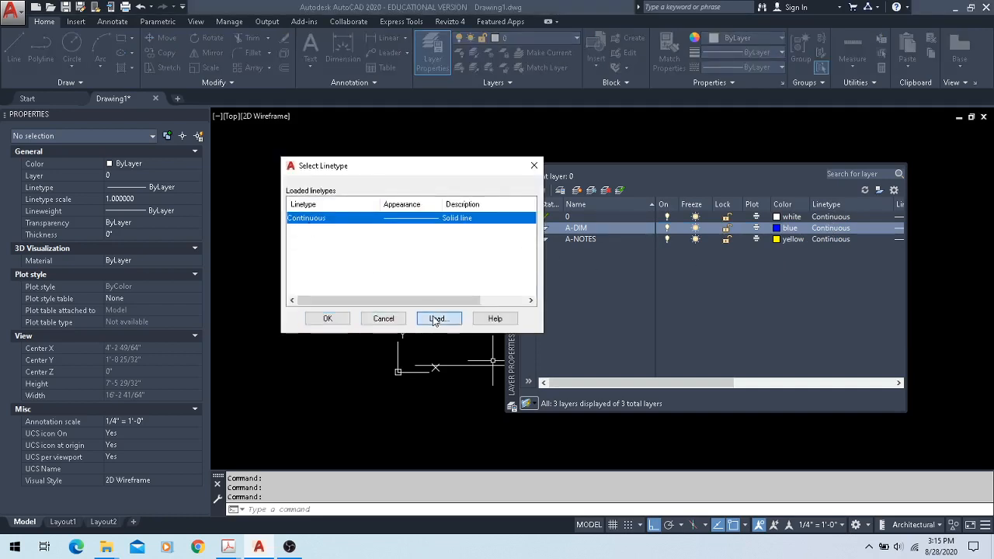
pyautogui.click(346, 207)
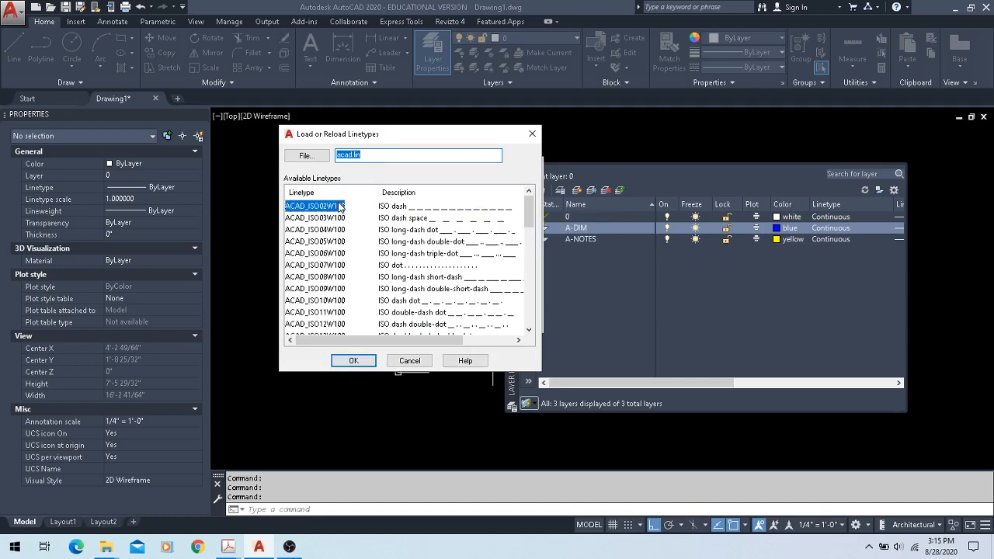
pyautogui.click(344, 362)
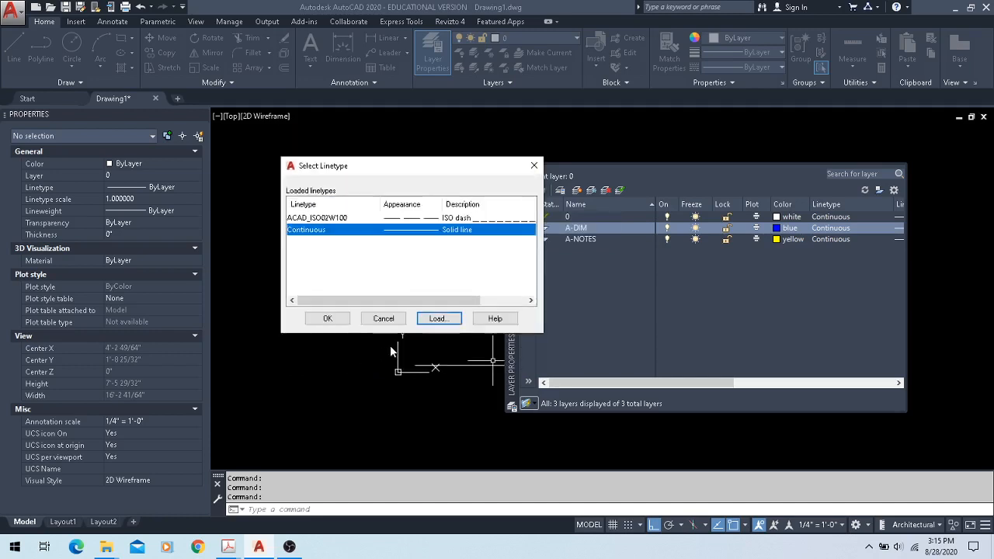
pyautogui.click(334, 218)
pyautogui.click(324, 318)
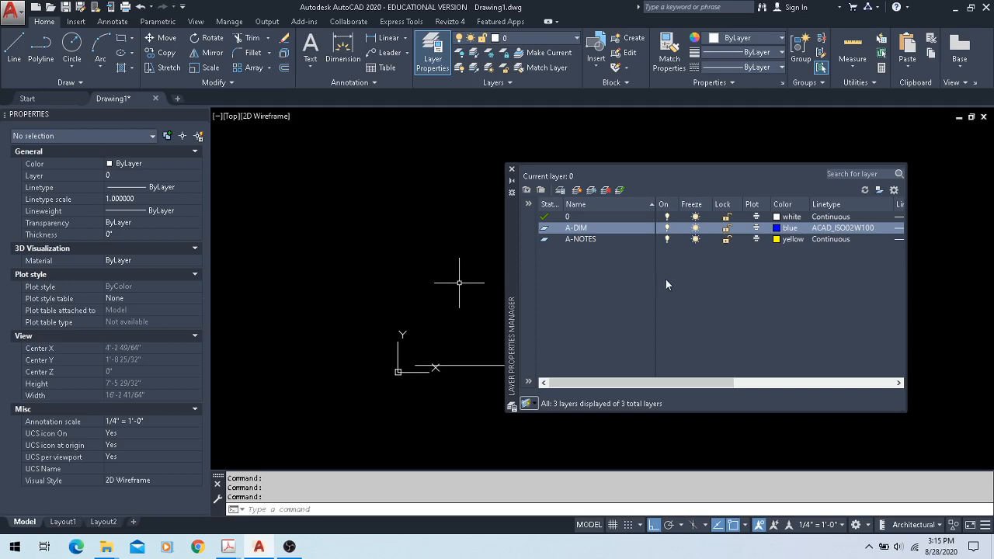
# - Put away the Layer Properties Manager and make A-DIM the current layer
pyautogui.moveTo(510, 238); pyautogui.dragTo(993, 203)
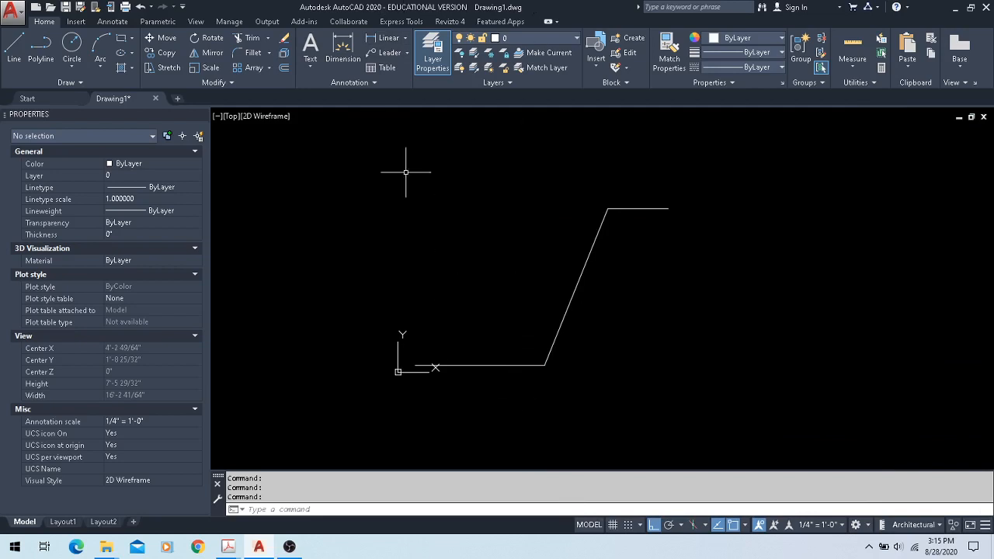
pyautogui.click(540, 38)
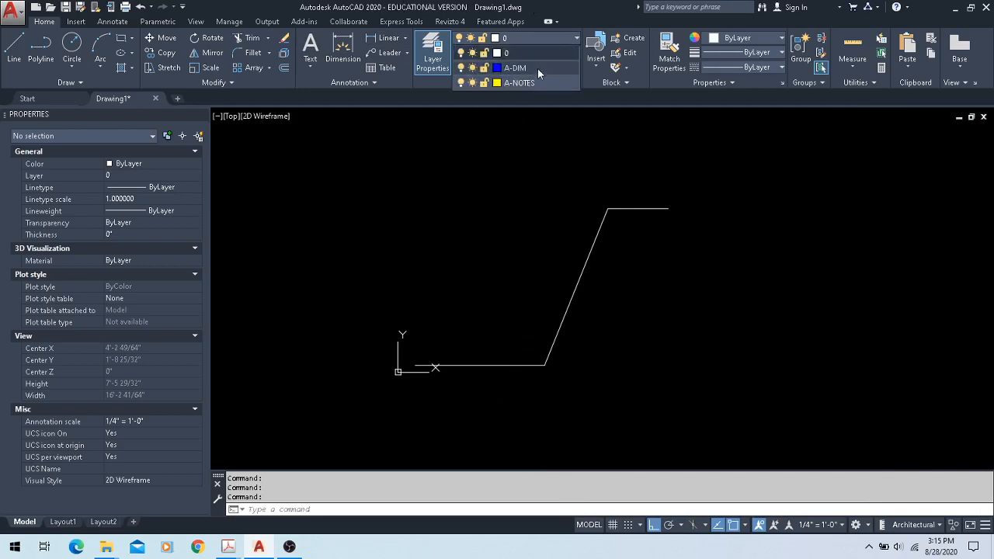
pyautogui.click(537, 67)
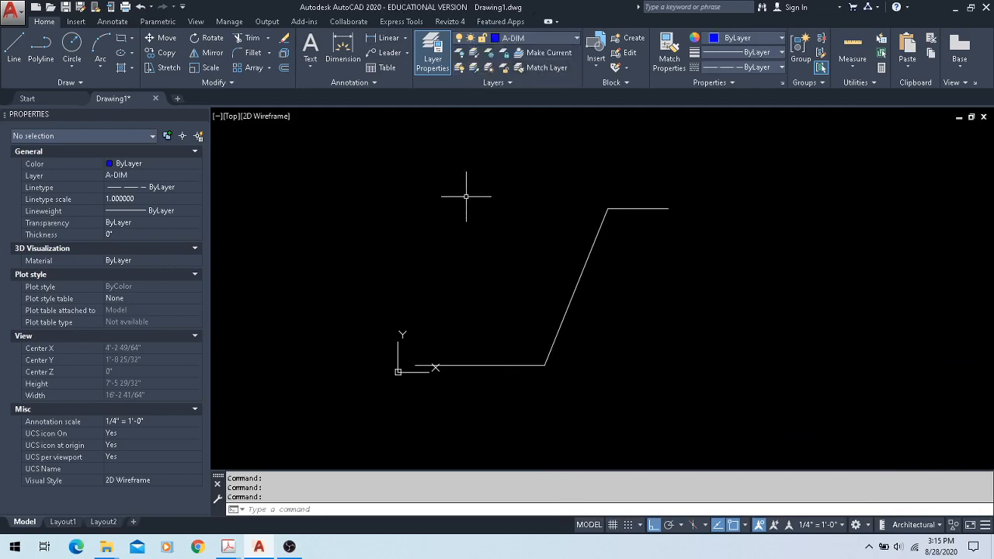
# - Add a linear dimension below the polyline's lower horizontal segment on the A-DIM layer
pyautogui.click(385, 41)
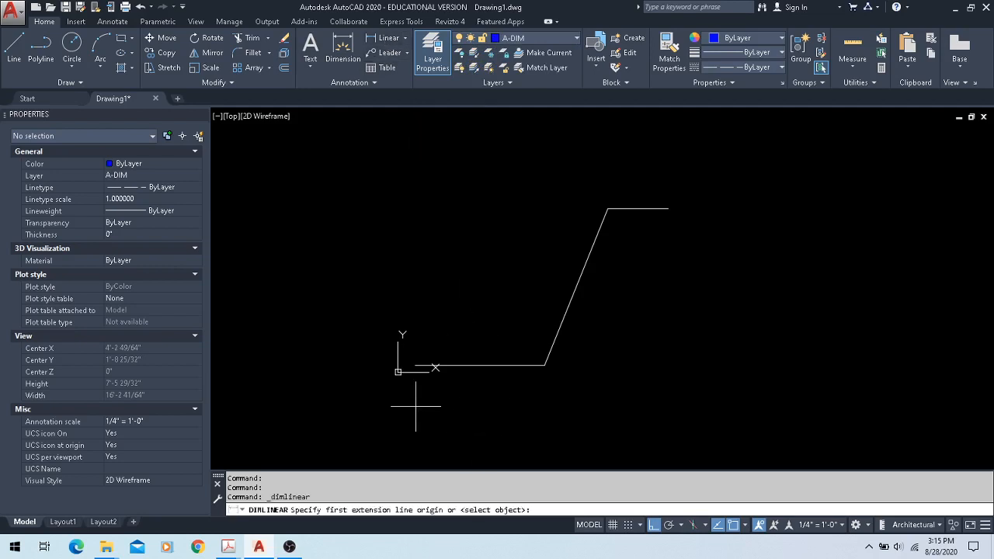
pyautogui.click(415, 366)
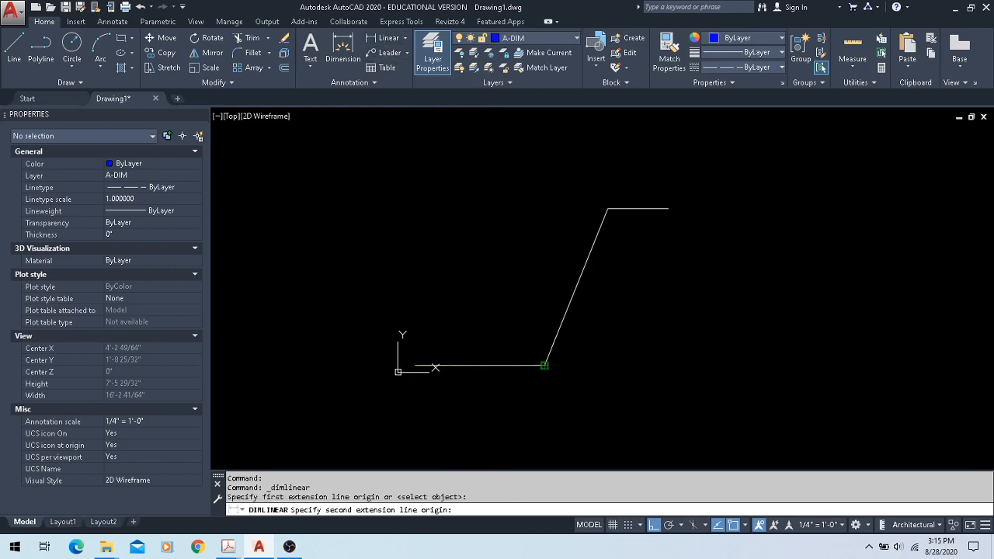
pyautogui.click(545, 365)
pyautogui.moveTo(513, 435)
pyautogui.mouseDown(button='middle')
pyautogui.moveTo(513, 315)
pyautogui.moveTo(515, 328)
pyautogui.mouseUp(button='middle')
pyautogui.click(515, 344)
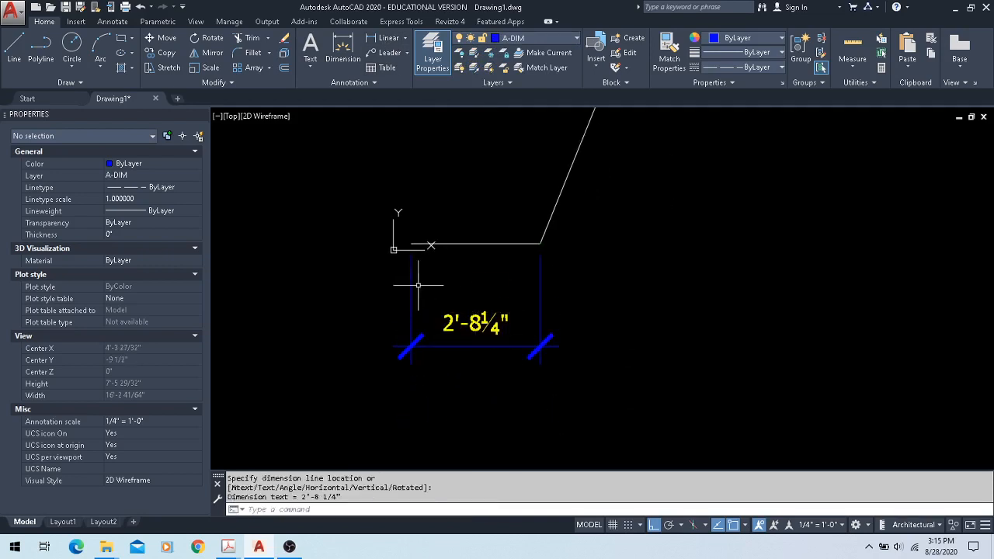
pyautogui.scroll(6, 411, 282)
pyautogui.scroll(-6, 412, 272)
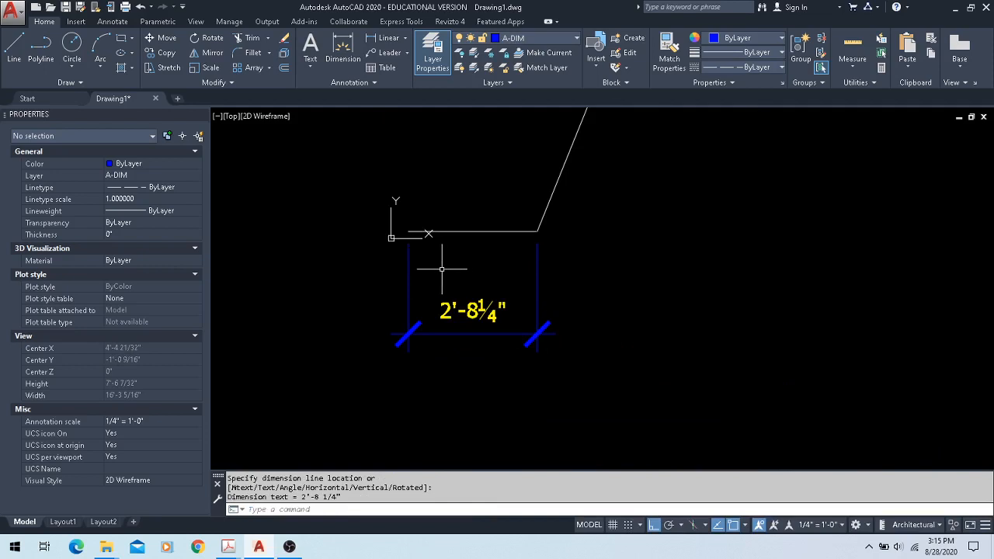
# - Set the global linetype scale to 0.5, regenerate the whole drawing and select the dimension to check its lines
pyautogui.write('LTS')
pyautogui.press('Return')
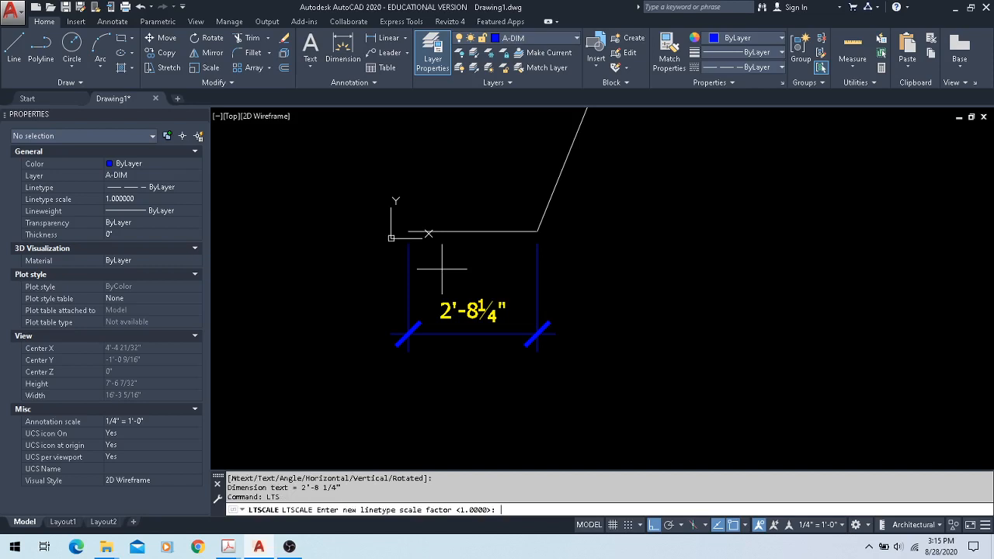
pyautogui.write('0.5')
pyautogui.press('Return')
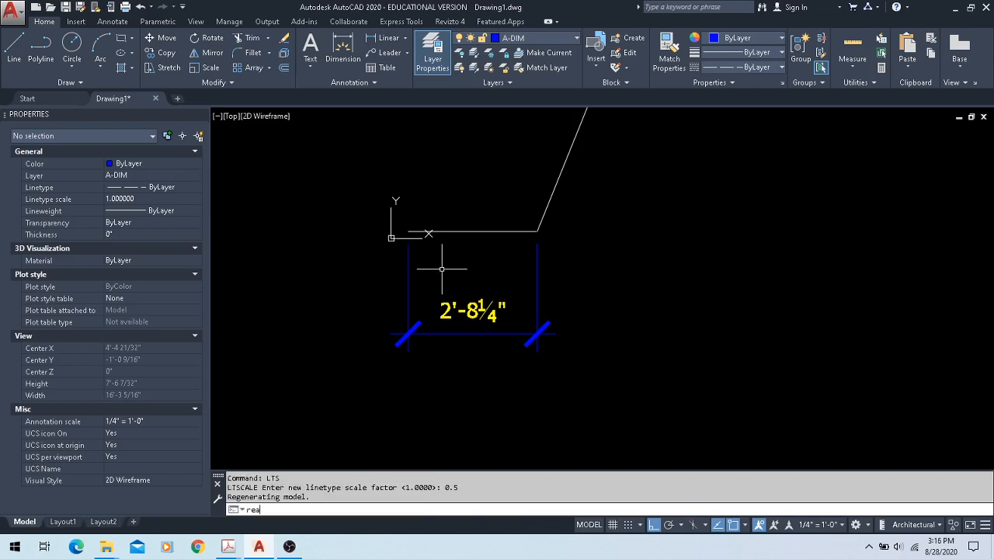
pyautogui.write('rea')
pyautogui.press('Return')
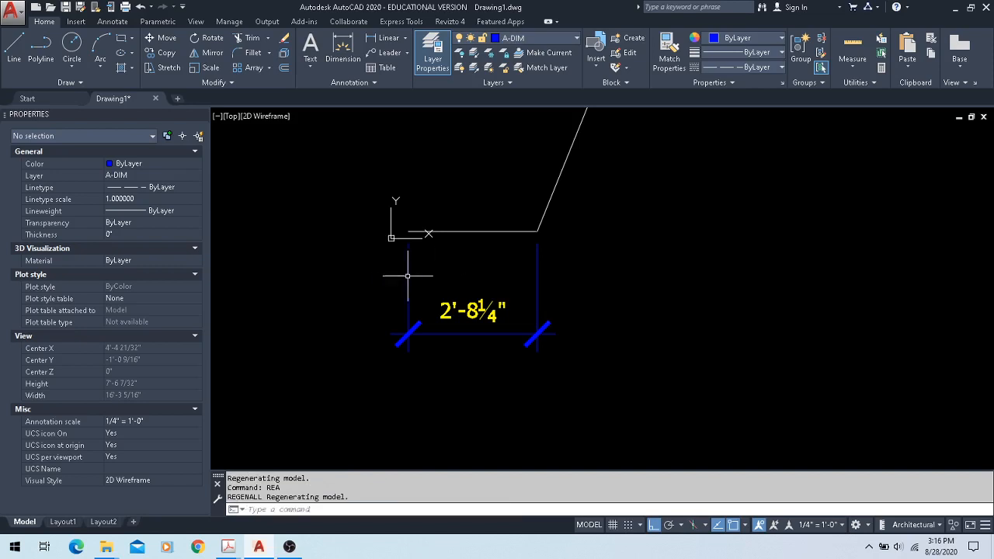
pyautogui.click(410, 275)
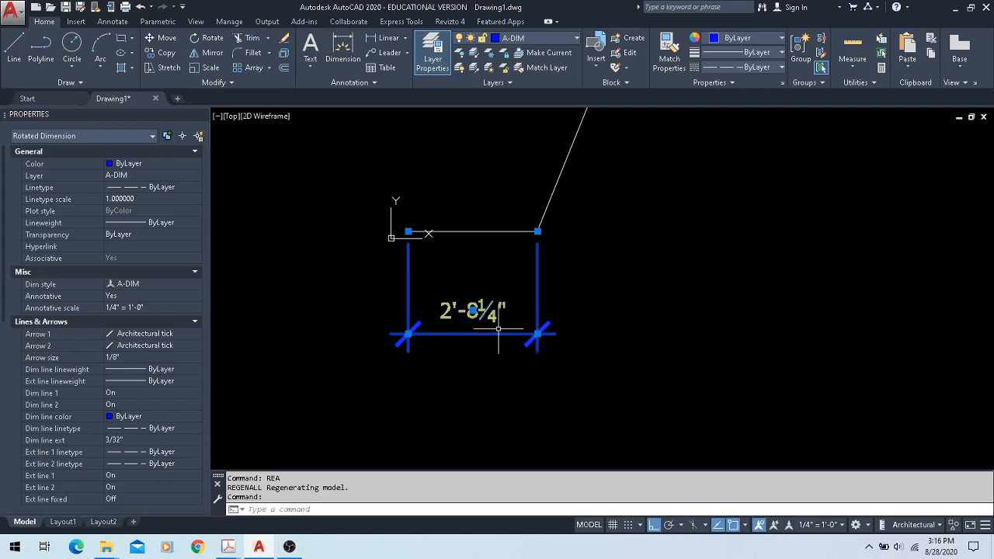
# - Set the global linetype scale to 1.5 and regenerate the whole drawing
pyautogui.press('Escape')
pyautogui.write('lts')
pyautogui.press('Return')
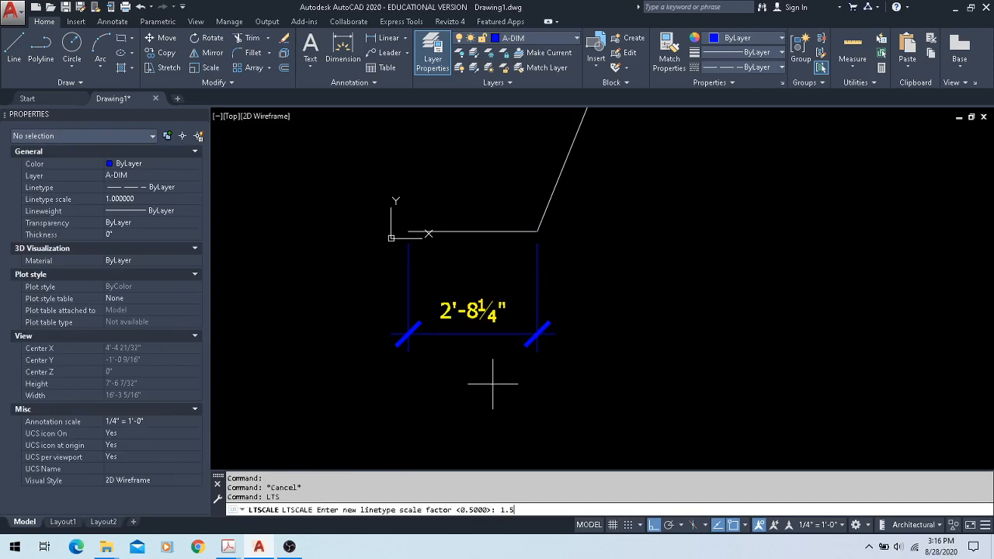
pyautogui.write('1.5')
pyautogui.press('Return')
pyautogui.write('rea')
pyautogui.press('Return')
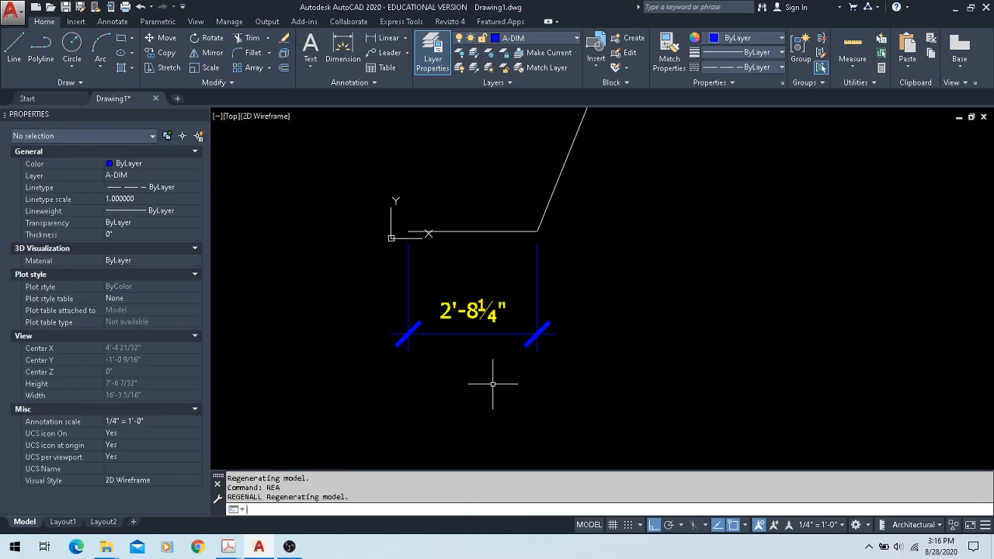
# - Stretch the dimension's right extension line outward to about 9'-2 3/4" and, after checking its linetype, delete the dimension
pyautogui.click(462, 328)
pyautogui.click(438, 357)
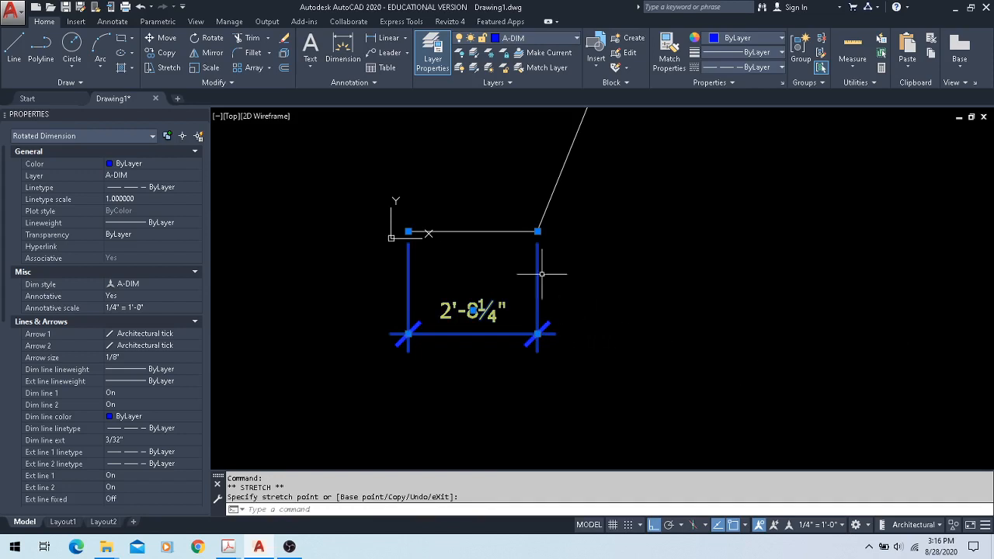
pyautogui.click(850, 230)
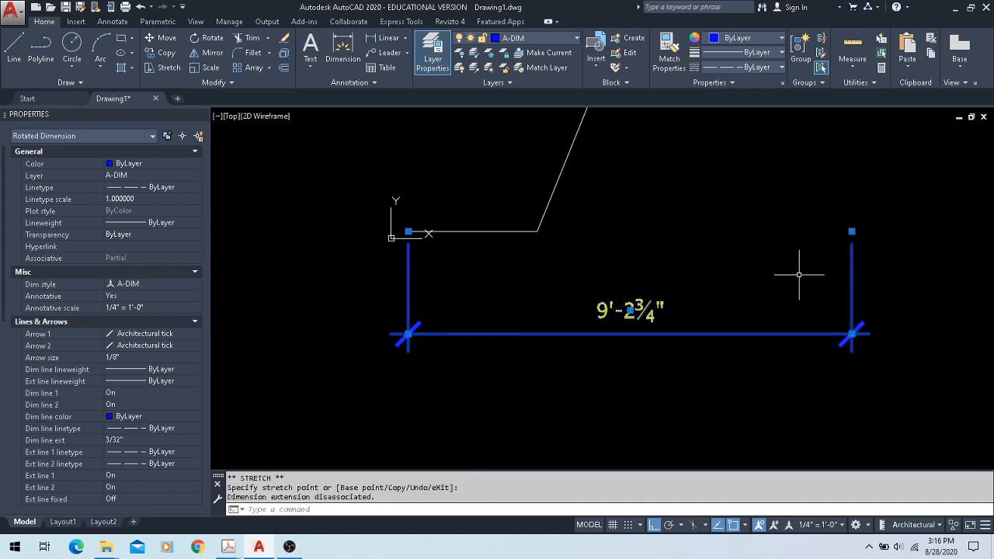
pyautogui.scroll(2, 731, 326)
pyautogui.scroll(2, 730, 327)
pyautogui.scroll(-5, 728, 329)
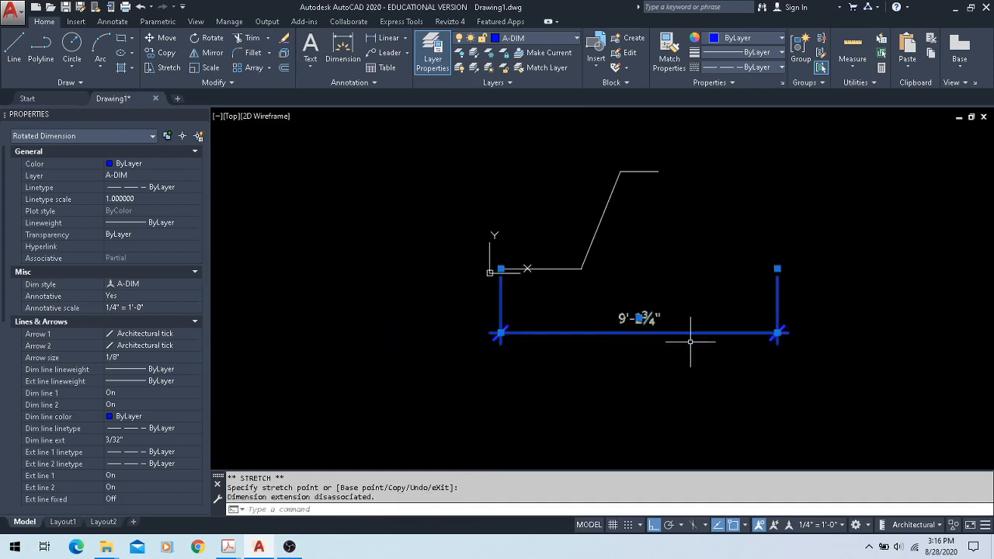
pyautogui.write('rea')
pyautogui.press('Return')
pyautogui.click(643, 273)
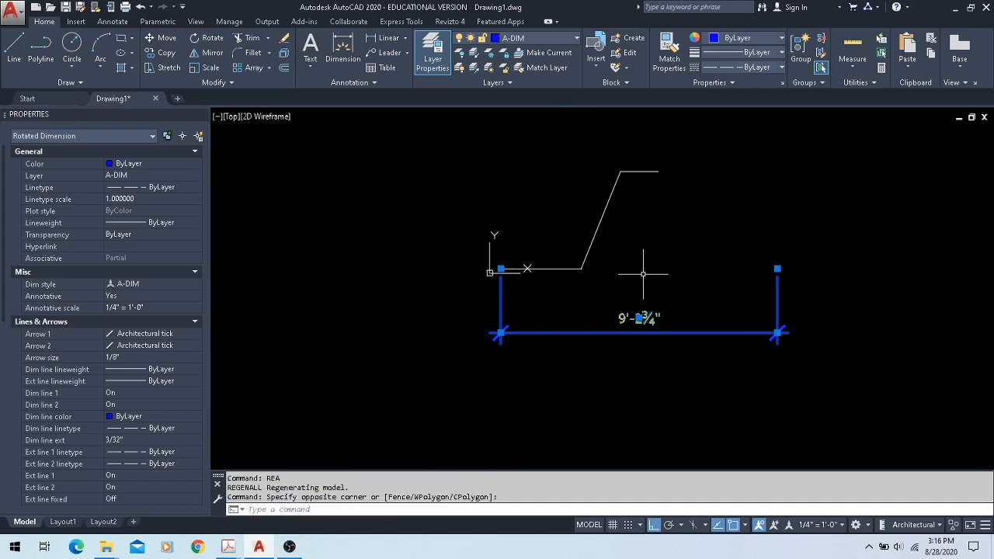
pyautogui.press('Delete')
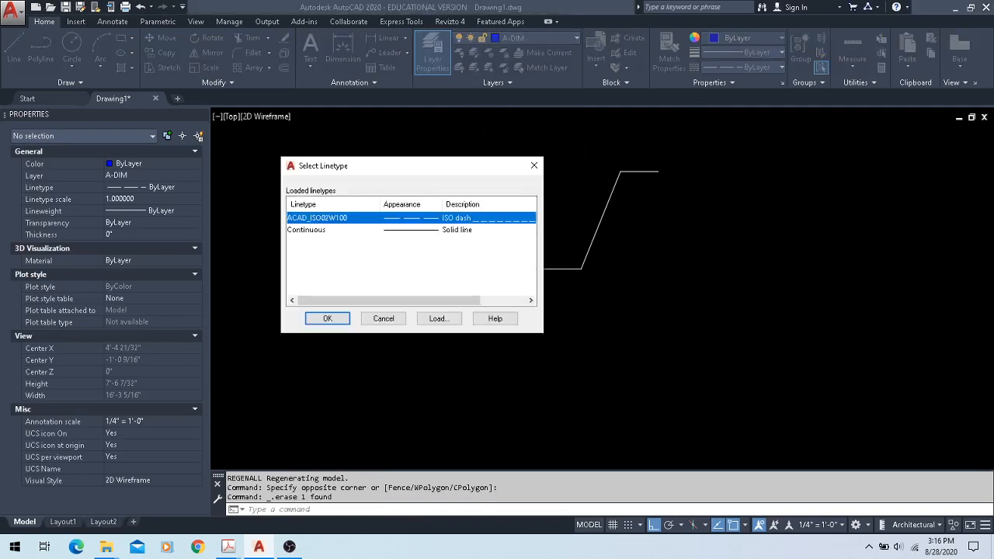
# - Set the A-DIM layer's linetype to Continuous
pyautogui.click(319, 233)
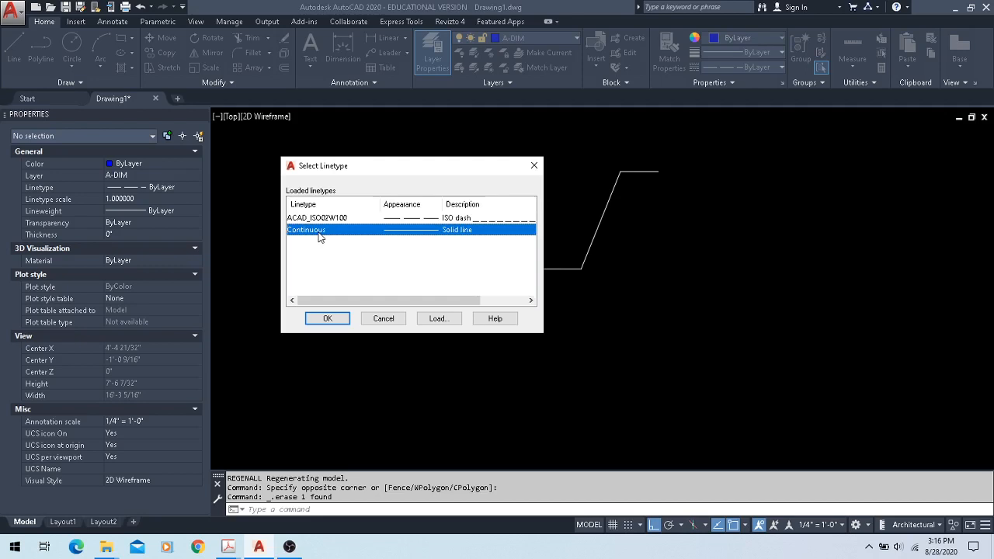
pyautogui.click(327, 319)
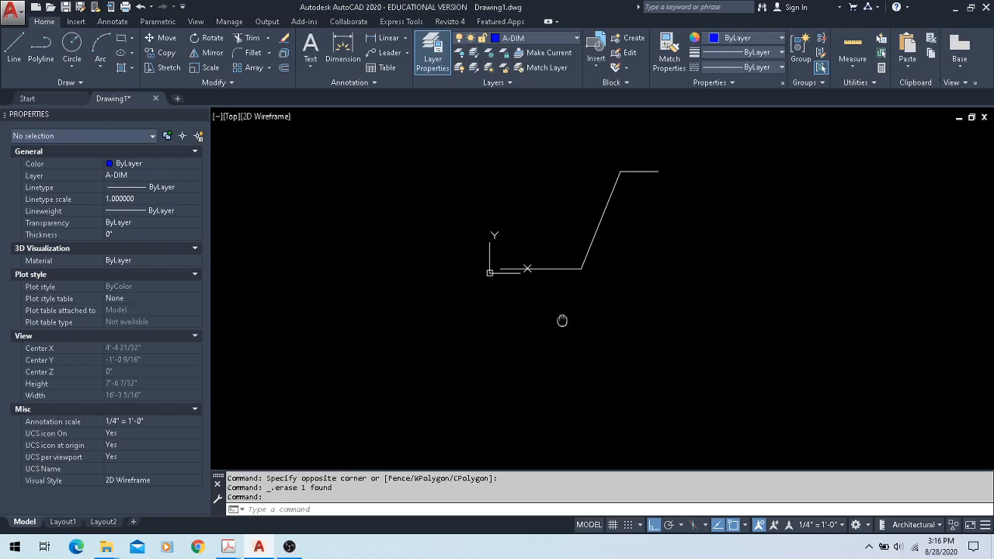
# - Dimension the polyline's lower horizontal segment again with a linear dimension placed below it
pyautogui.moveTo(563, 321); pyautogui.dragTo(359, 379, button='middle')
pyautogui.scroll(2, 255, 308)
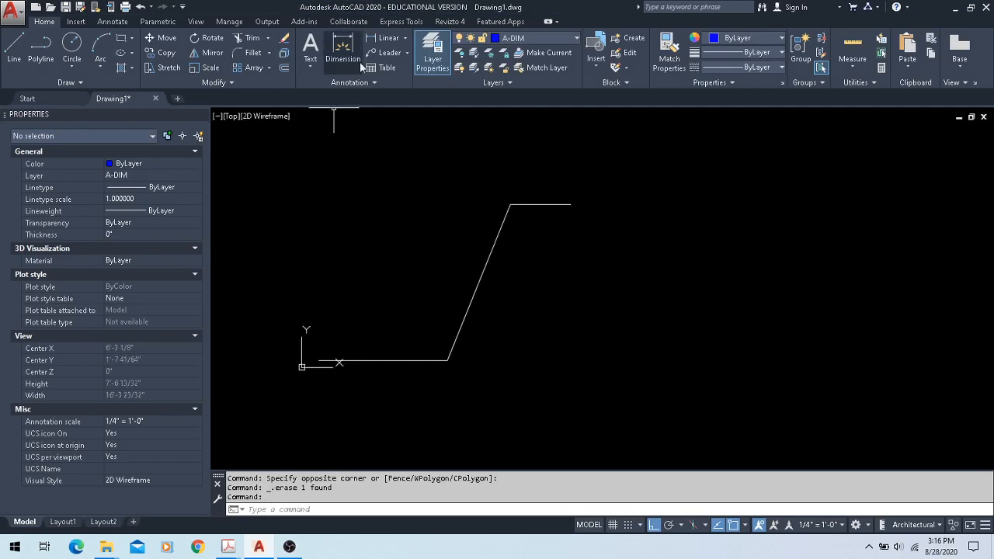
pyautogui.click(376, 37)
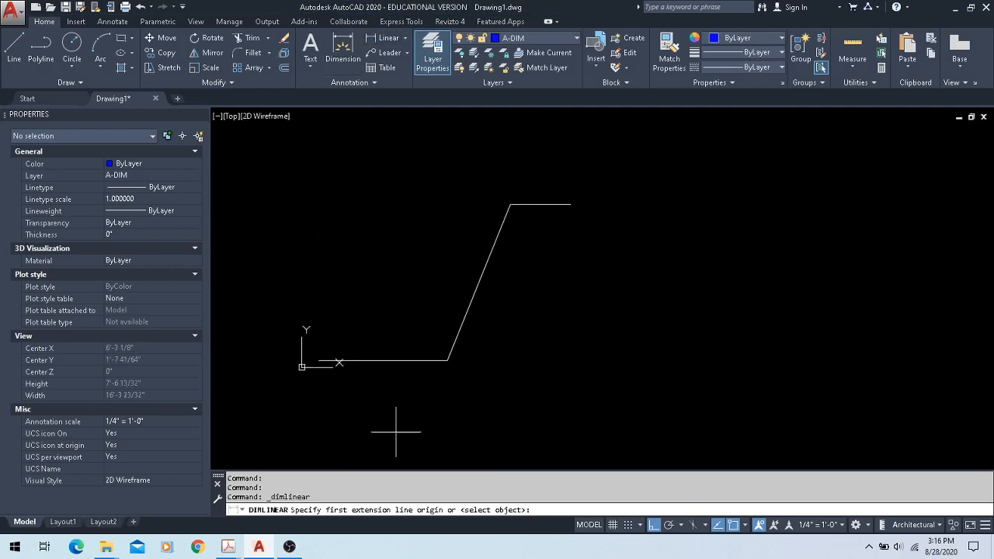
pyautogui.click(319, 361)
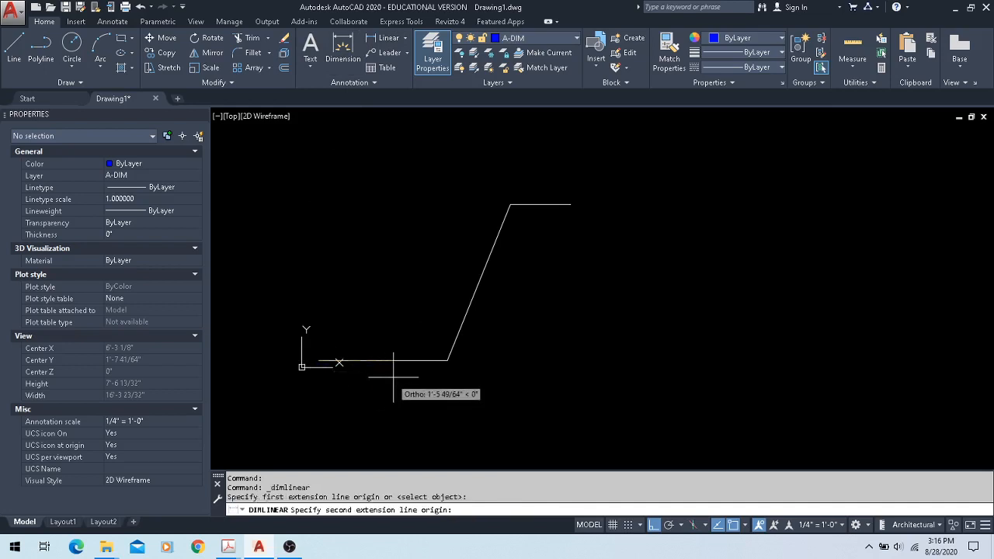
pyautogui.click(448, 360)
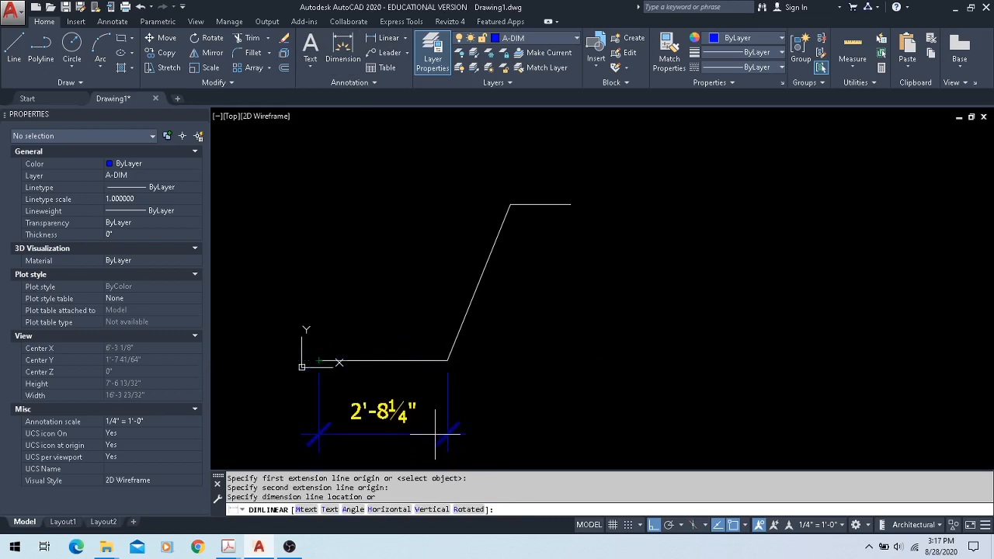
pyautogui.click(435, 434)
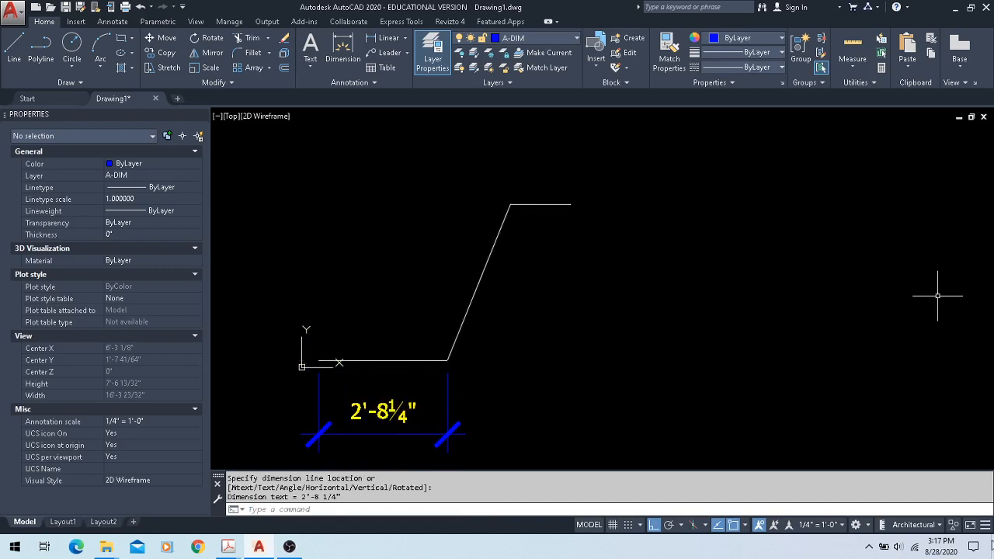
# - Try to delete the Defpoints layer in the Layer Properties Manager, and close the manager
pyautogui.click(432, 53)
pyautogui.moveTo(431, 303); pyautogui.dragTo(496, 251)
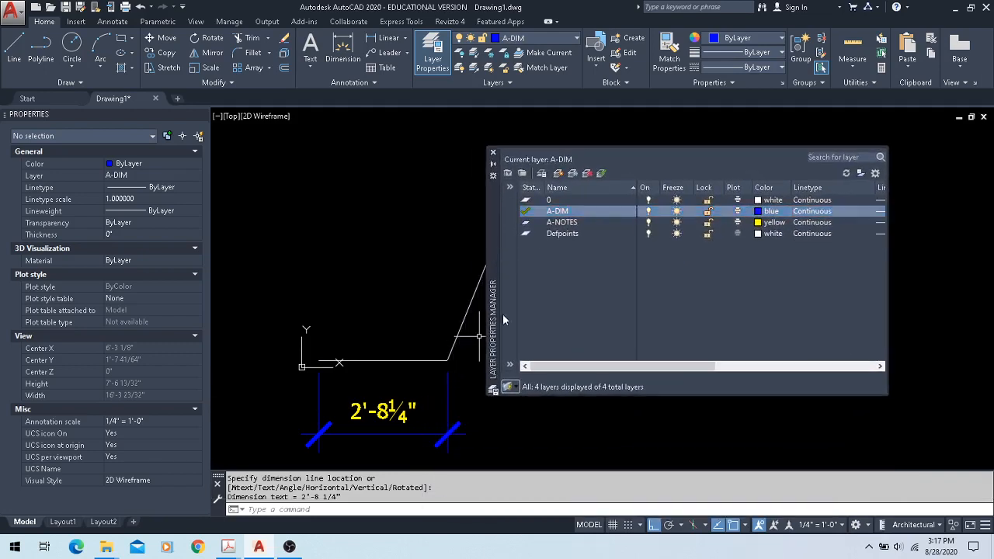
pyautogui.click(575, 236)
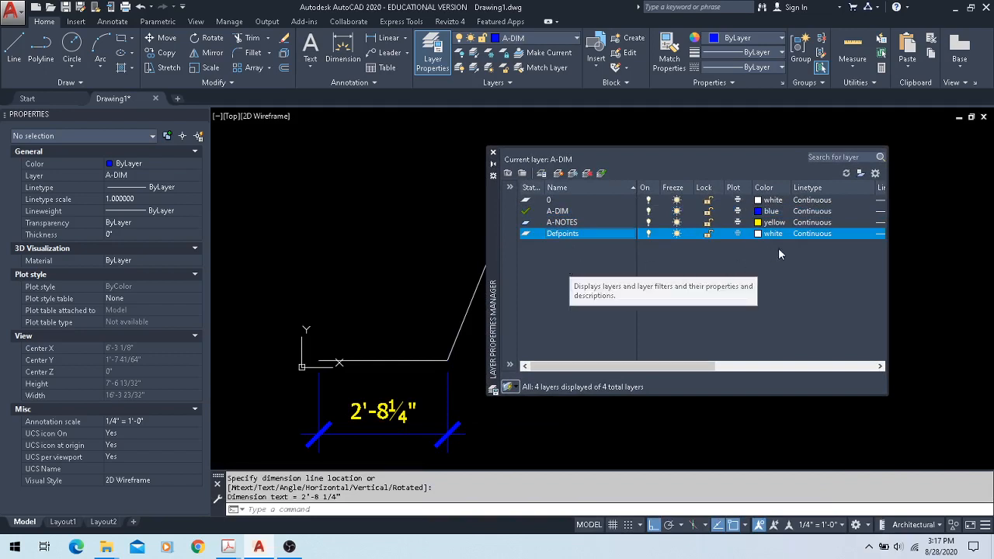
pyautogui.click(576, 202)
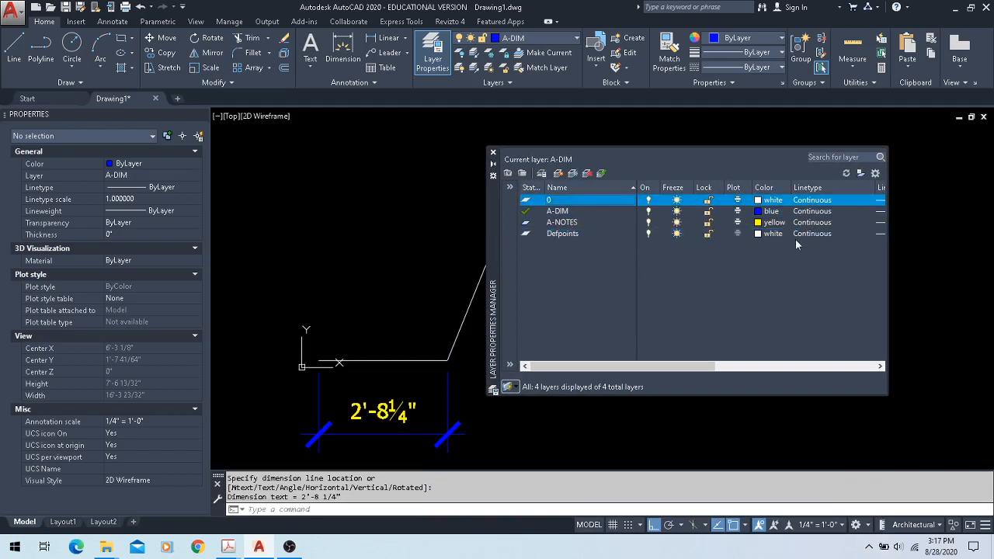
pyautogui.click(738, 234)
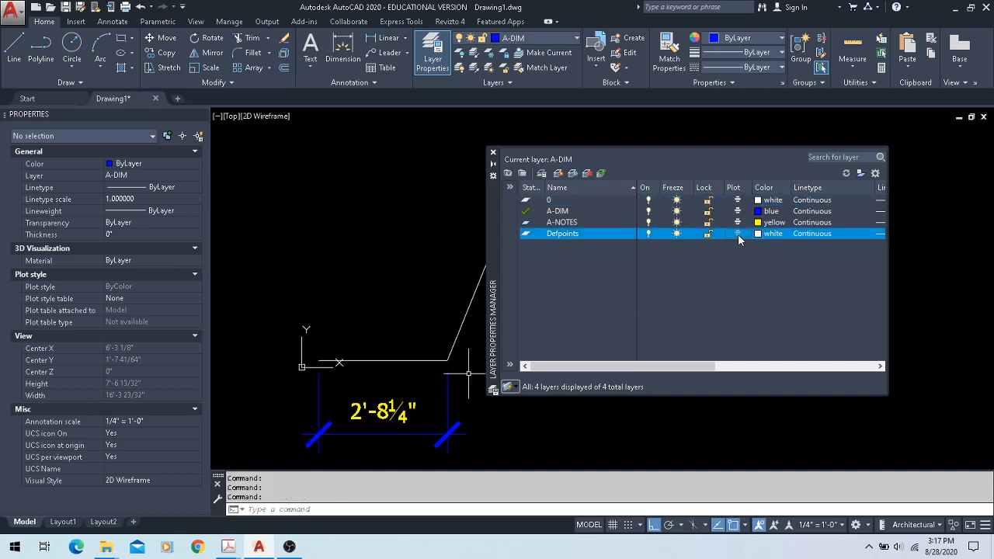
pyautogui.rightClick(590, 234)
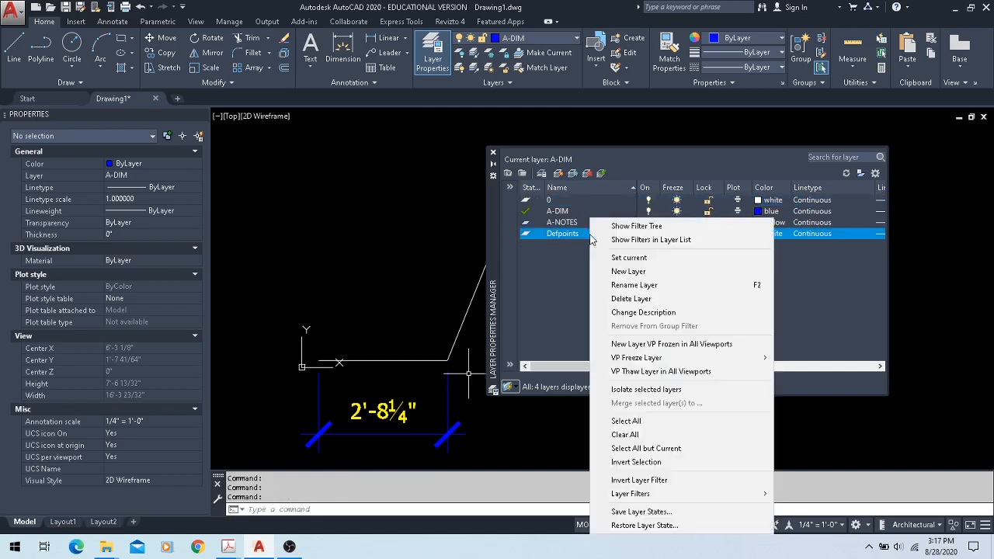
pyautogui.click(638, 299)
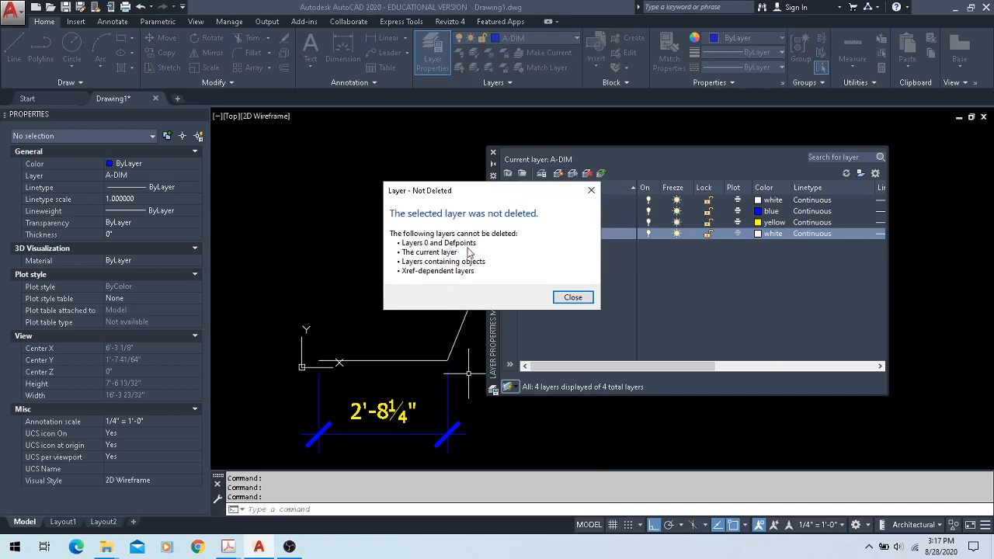
pyautogui.click(575, 298)
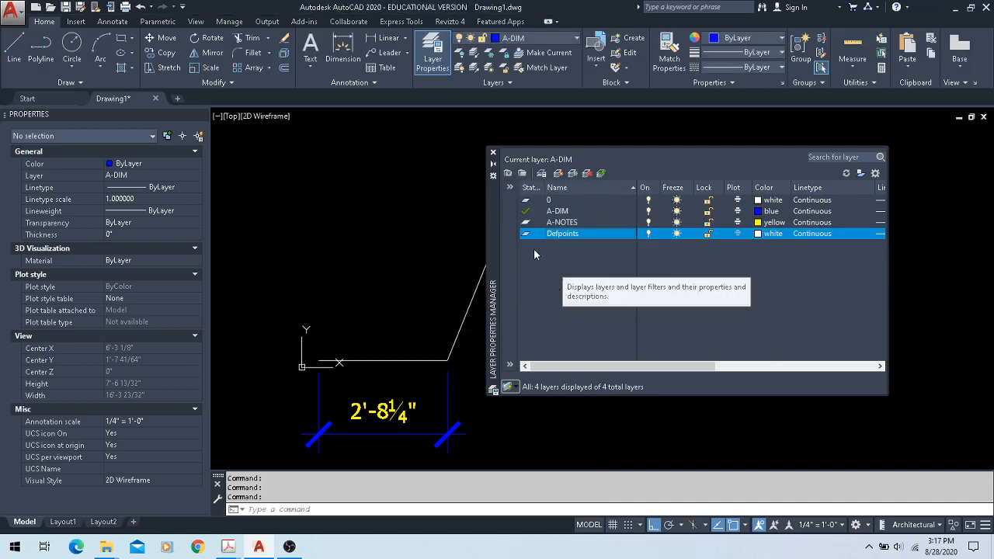
pyautogui.click(493, 153)
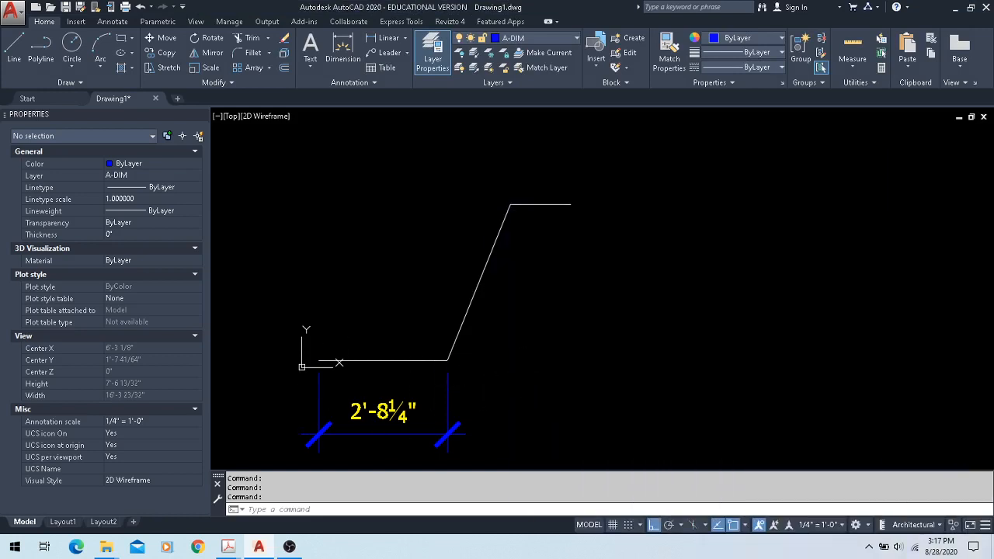
# - Place a horizontal linear dimension about 1'-11 1/2" wide between two freely picked points in the empty area right of the polyline
pyautogui.click(389, 37)
pyautogui.click(705, 306)
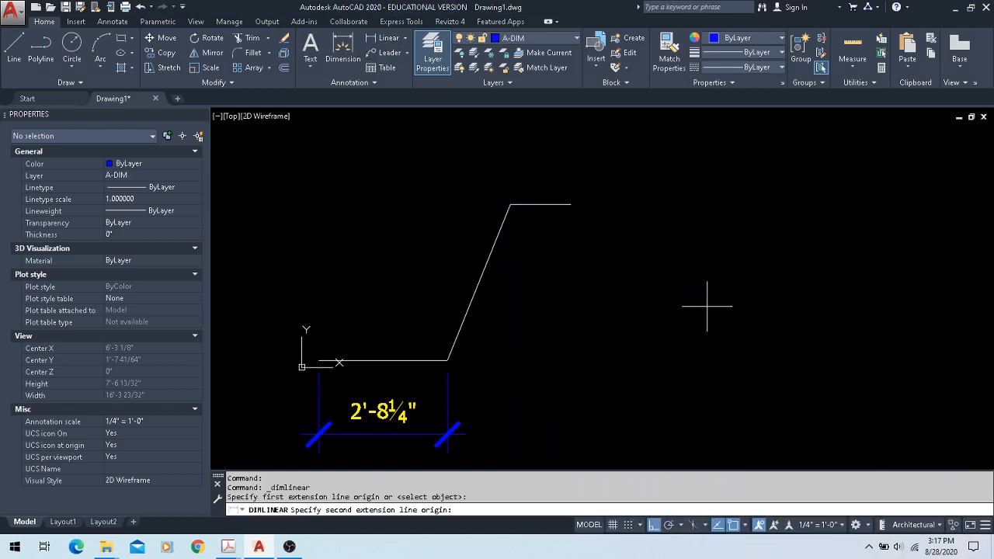
pyautogui.click(707, 306)
pyautogui.click(660, 362)
pyautogui.scroll(2, 621, 286)
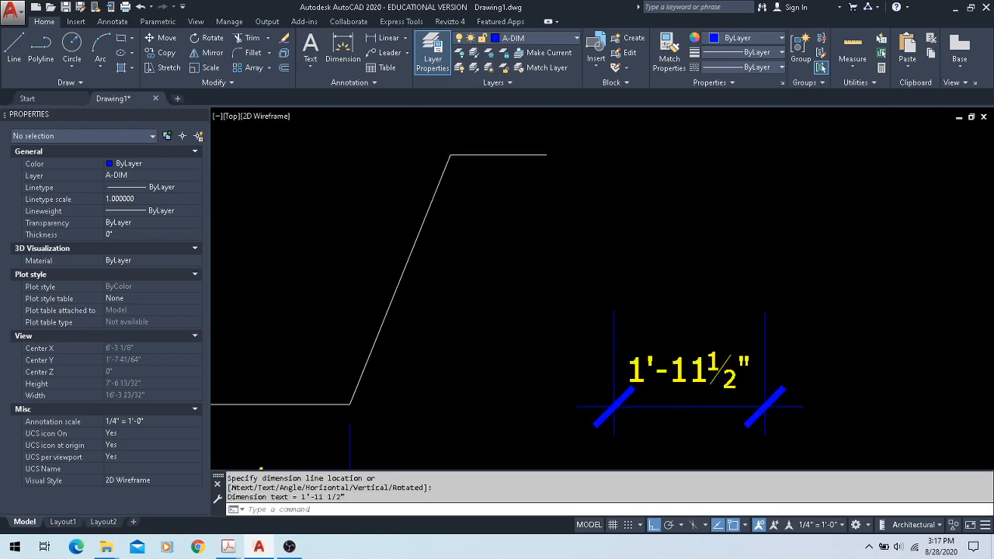
# - Delete the freestanding horizontal dimension in the empty area right of the polyline
pyautogui.scroll(3, 639, 273)
pyautogui.click(646, 275)
pyautogui.click(581, 315)
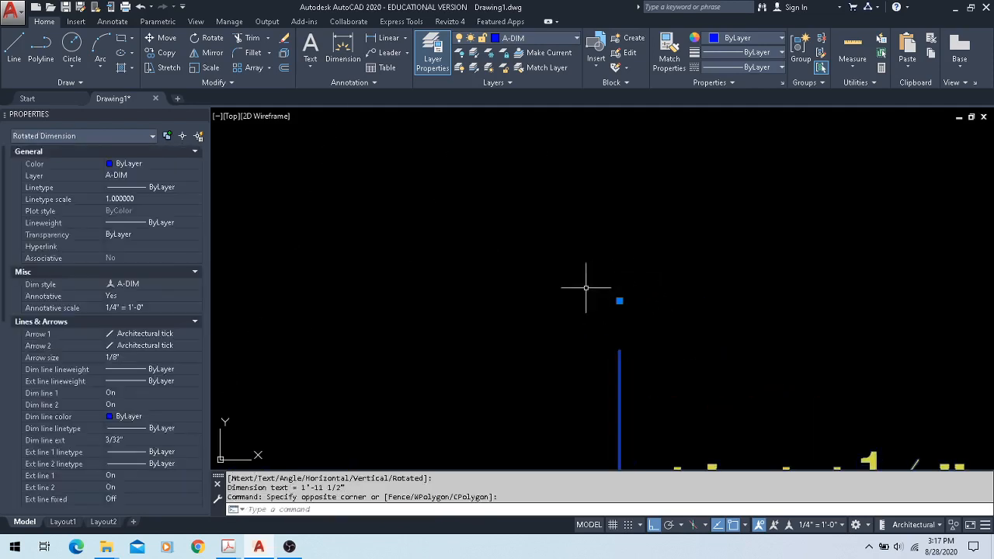
pyautogui.scroll(-3, 420, 260)
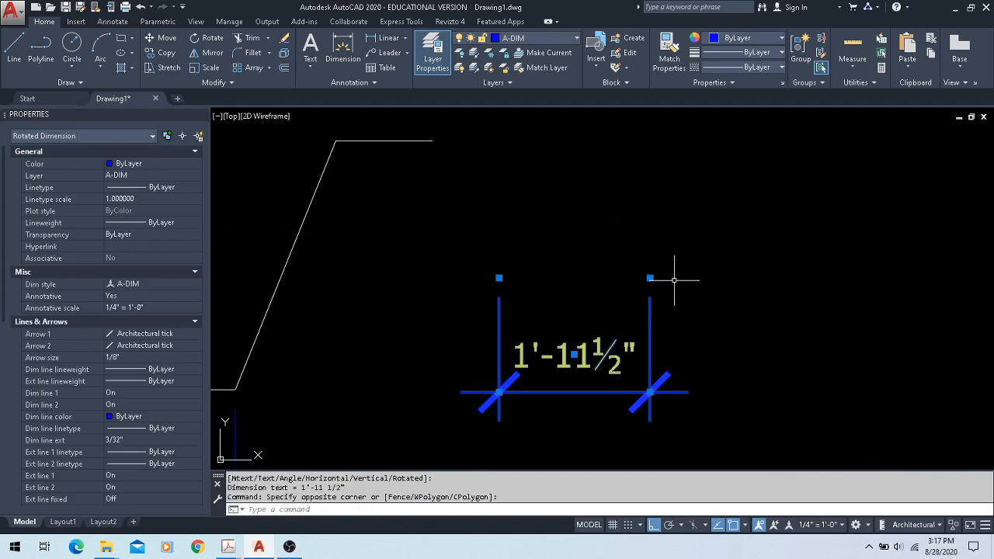
pyautogui.scroll(-3, 657, 262)
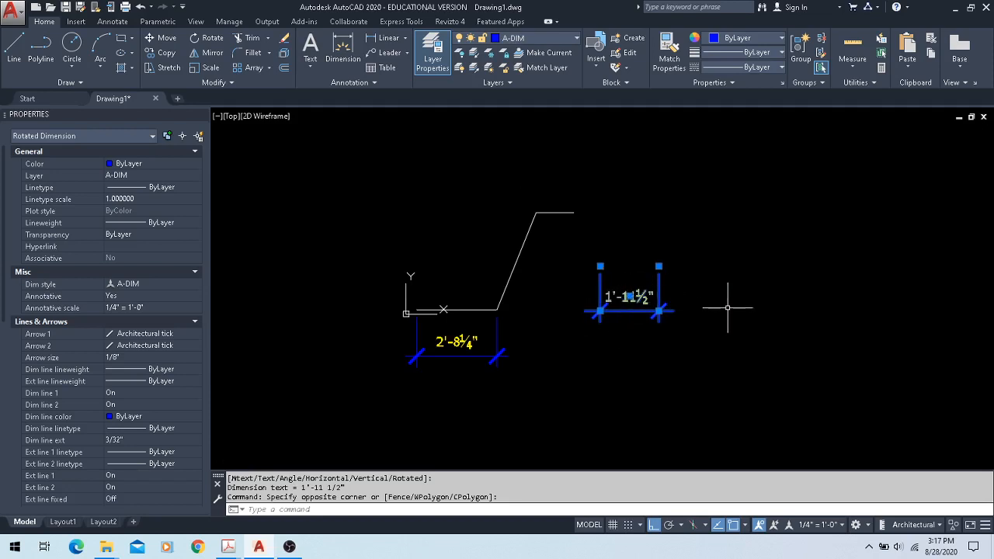
pyautogui.press('Delete')
# - Stretch the polyline's right part horizontally together with its dimension, making the lower segment about 6'-2" long
pyautogui.click(610, 184)
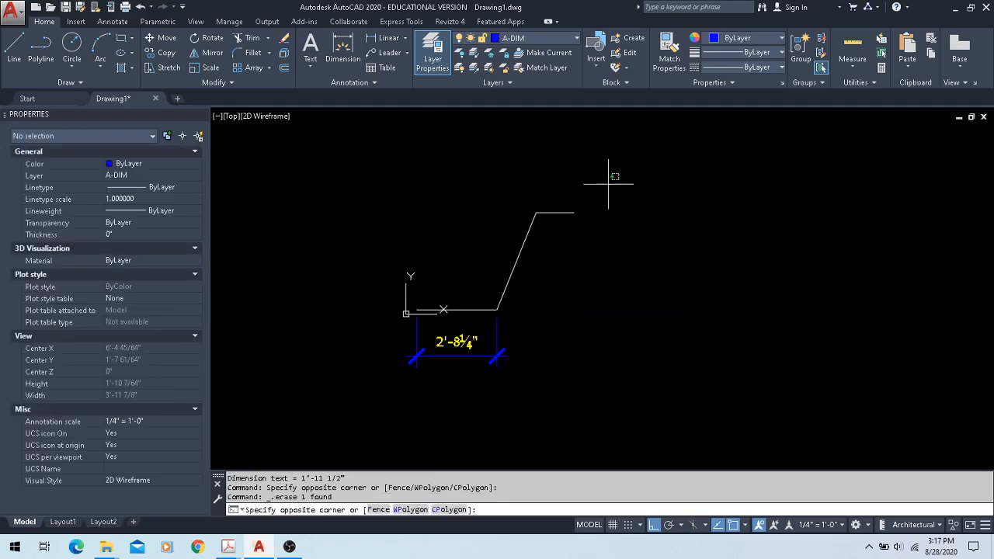
pyautogui.click(488, 381)
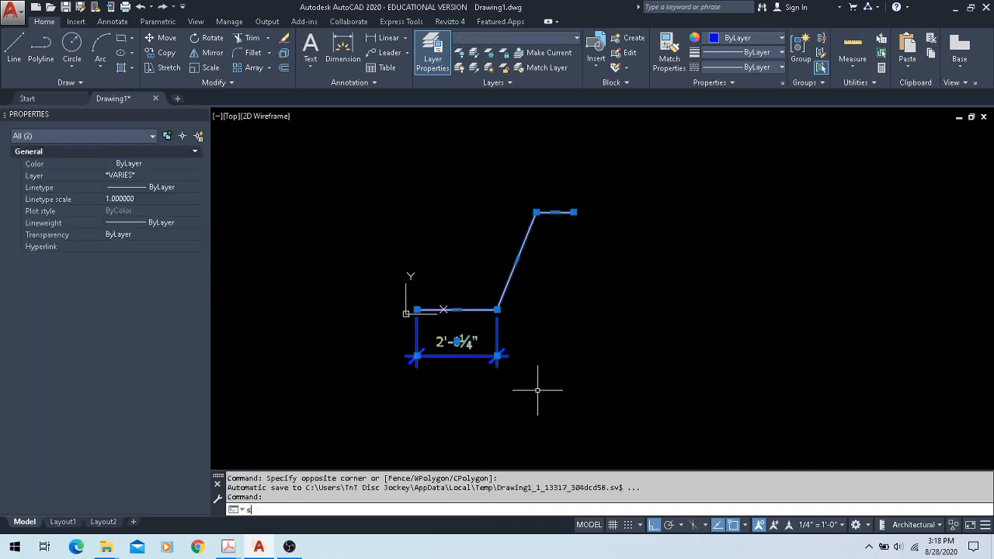
pyautogui.press('Return')
pyautogui.click(544, 388)
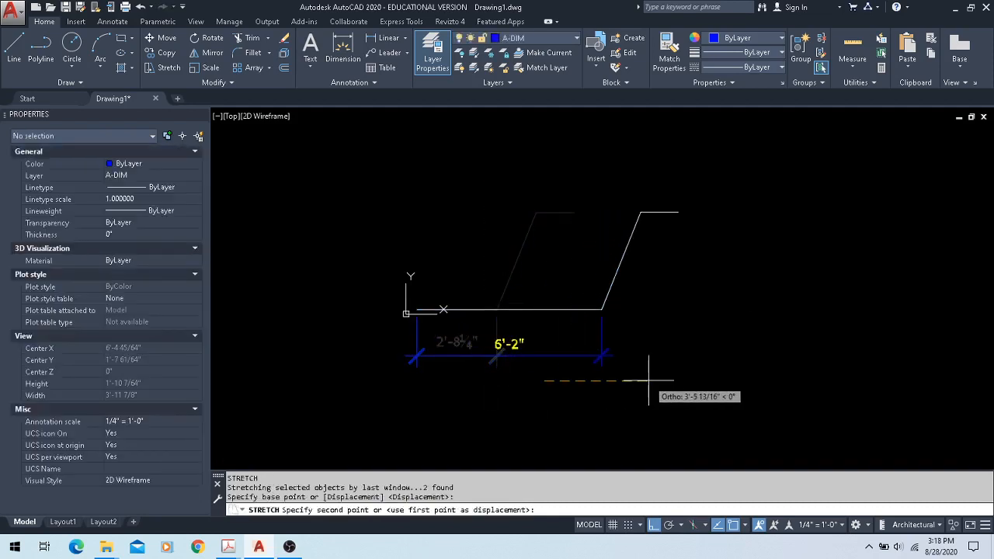
pyautogui.click(679, 408)
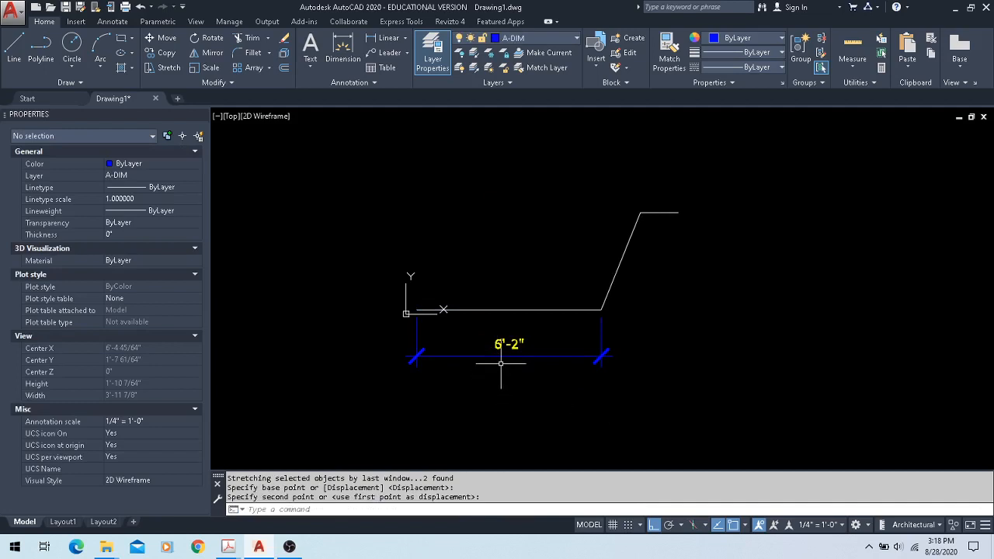
# - Undo the horizontal stretch of the polyline and its dimension
pyautogui.hotkey('ctrl', 'a')
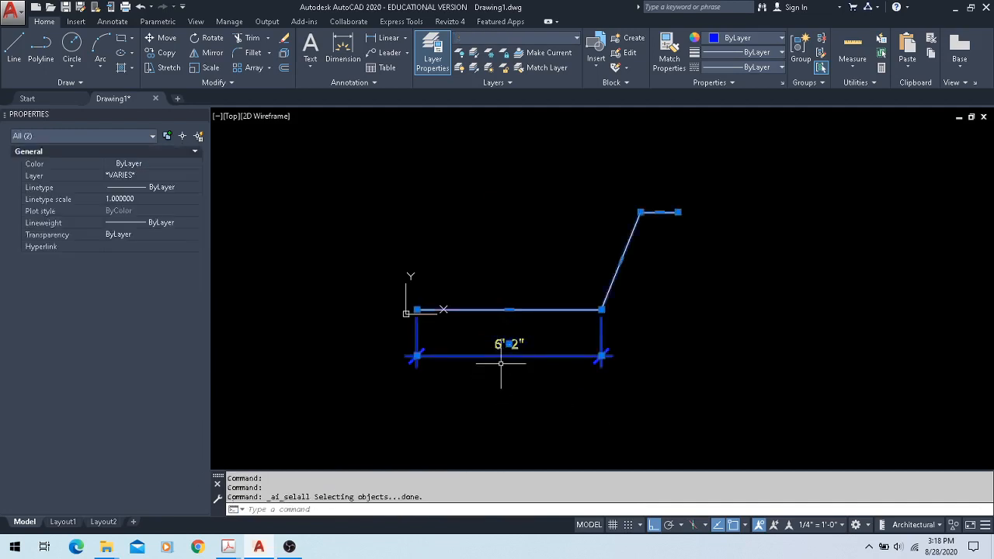
pyautogui.press('Delete')
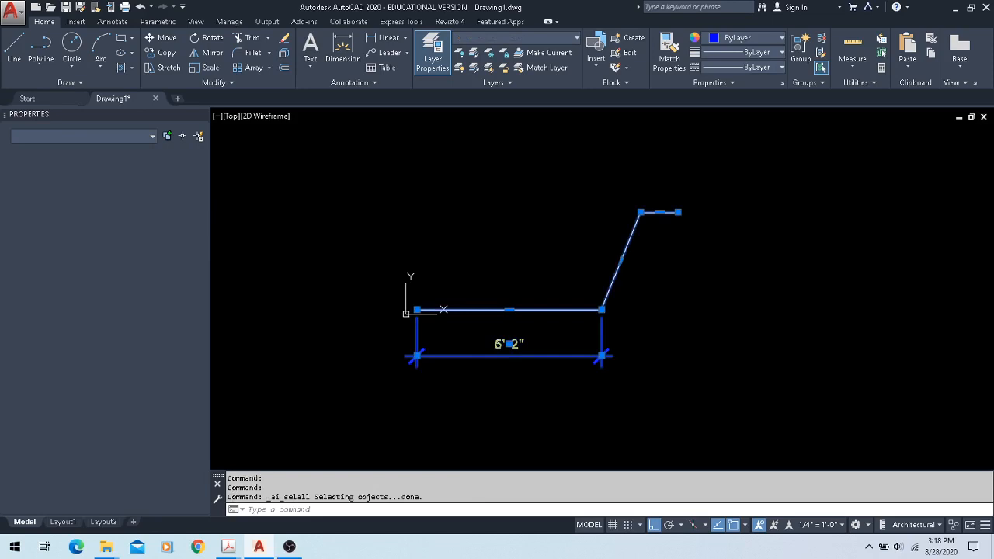
pyautogui.hotkey('ctrl', 'z')
pyautogui.press('Escape')
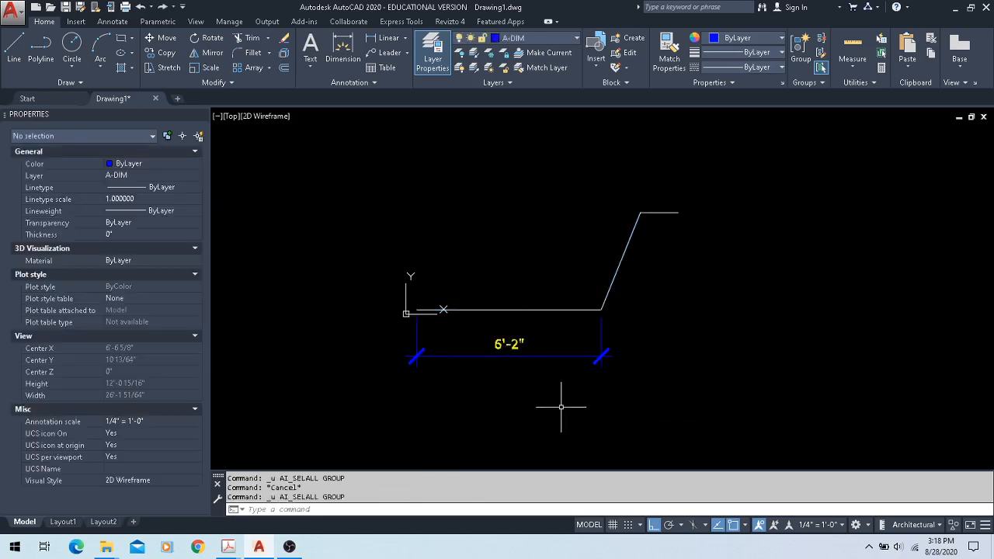
pyautogui.hotkey('ctrl', 'z')
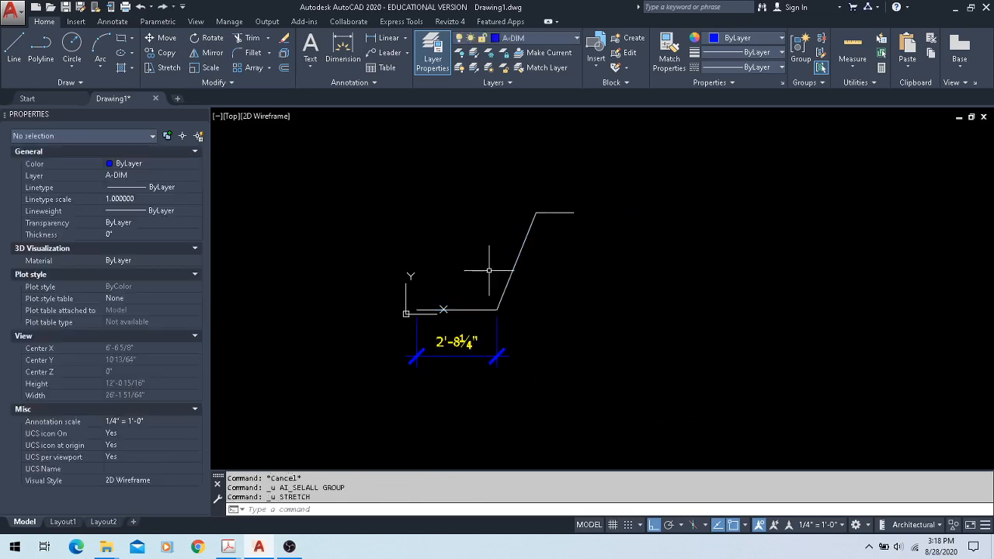
# - Continue the lower segment's dimension from its right end to the right endpoint of the polyline's upper segment
pyautogui.scroll(2, 488, 274)
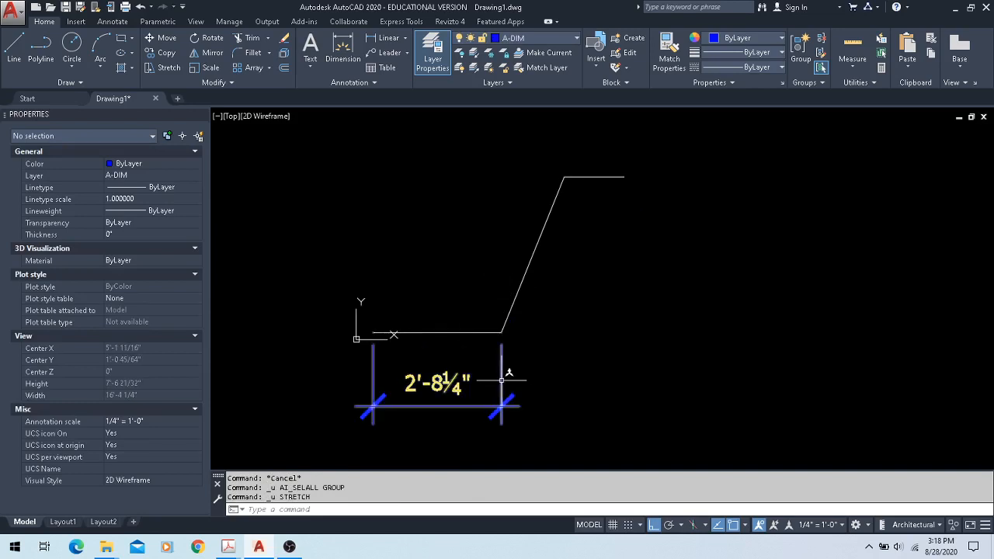
pyautogui.click(503, 373)
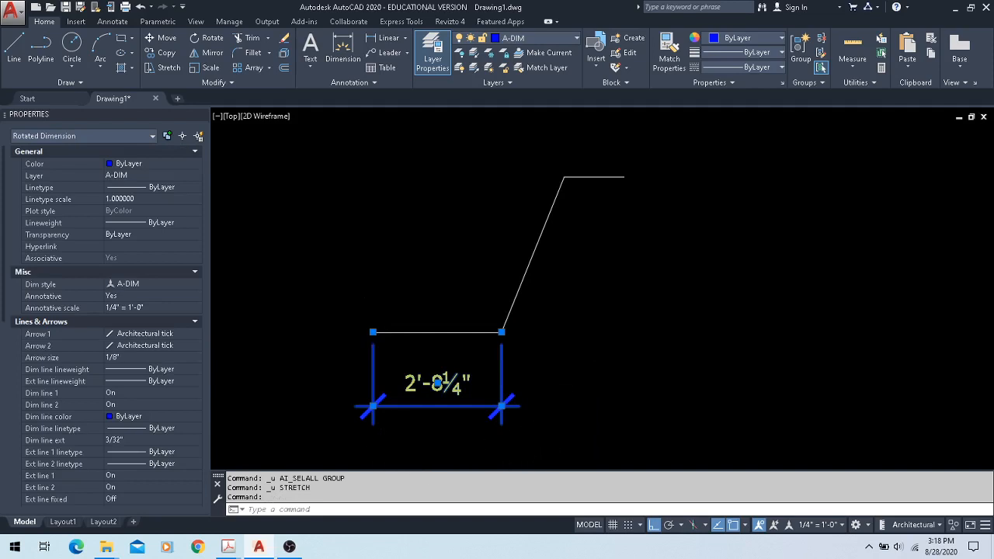
pyautogui.scroll(2, 406, 442)
pyautogui.moveTo(558, 386)
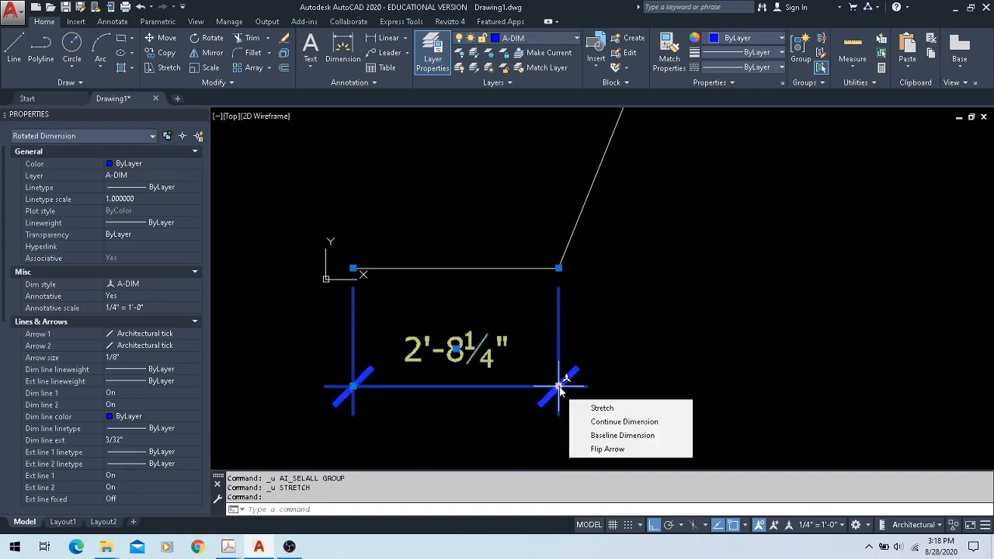
pyautogui.click(625, 424)
pyautogui.scroll(-2, 625, 426)
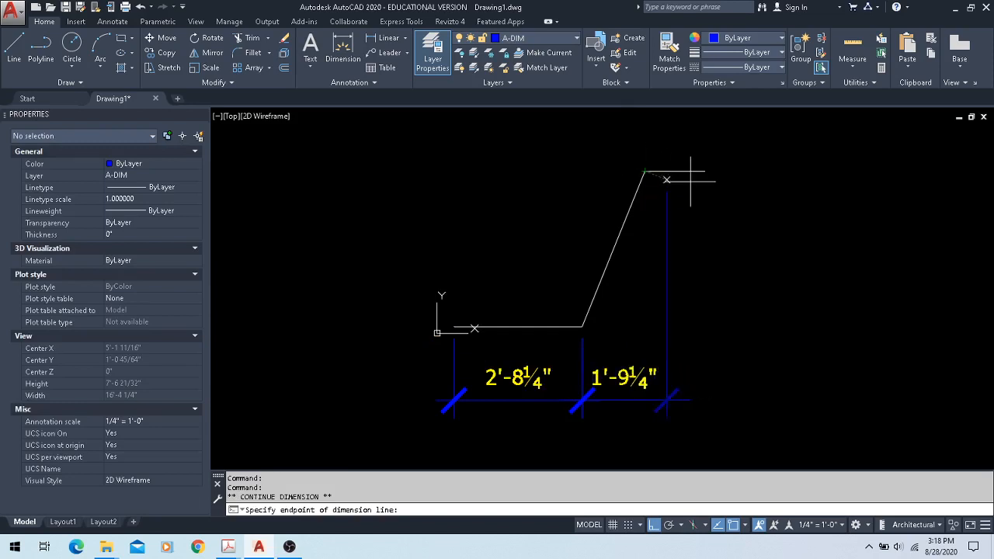
pyautogui.click(705, 171)
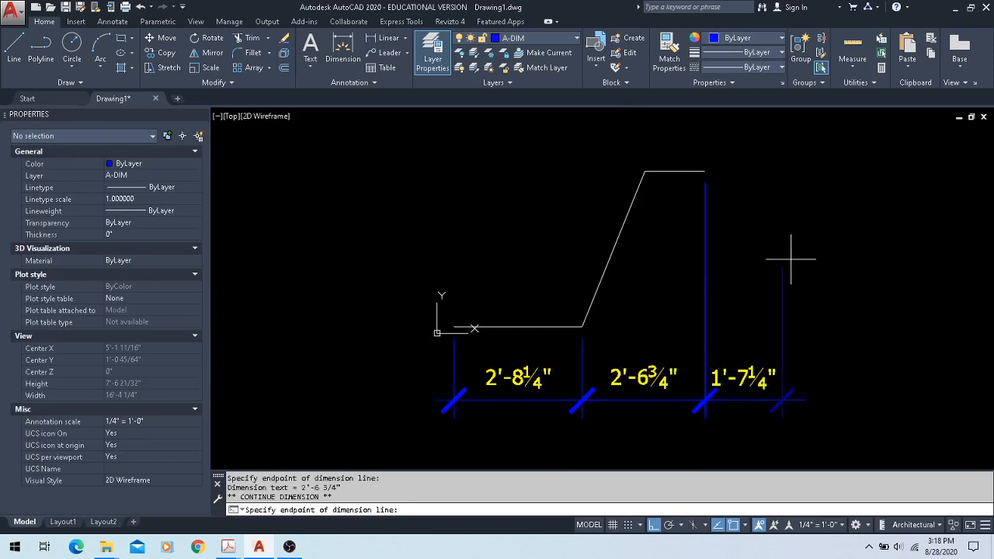
# - Extend the dimension chain rightward with three freely placed continued dimensions about 2'-9", 2'-3 1/2" and 2'-1 1/4" wide
pyautogui.click(836, 255)
pyautogui.click(947, 265)
pyautogui.moveTo(947, 265); pyautogui.dragTo(706, 226, button='middle')
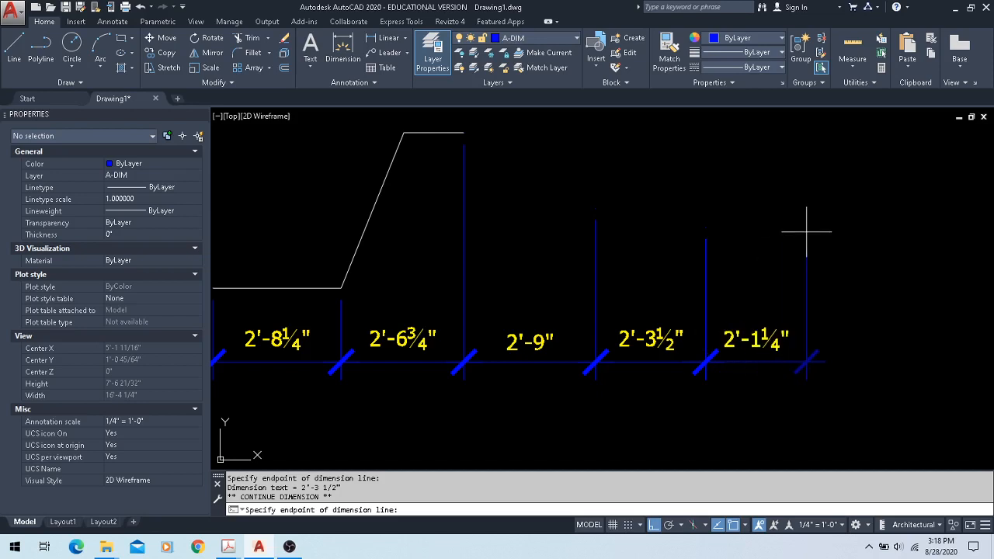
pyautogui.press('Escape')
pyautogui.scroll(-2, 847, 232)
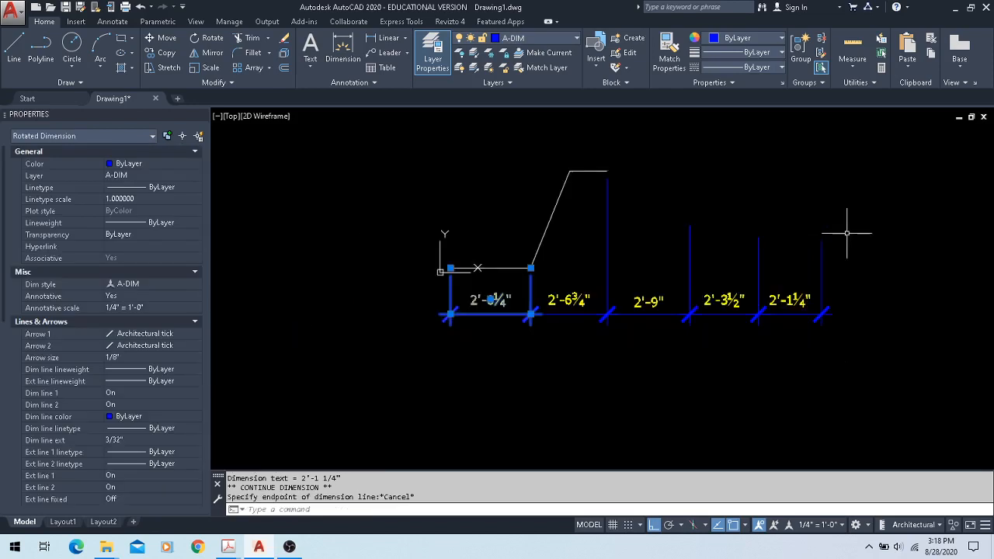
pyautogui.press('Escape')
pyautogui.click(841, 353)
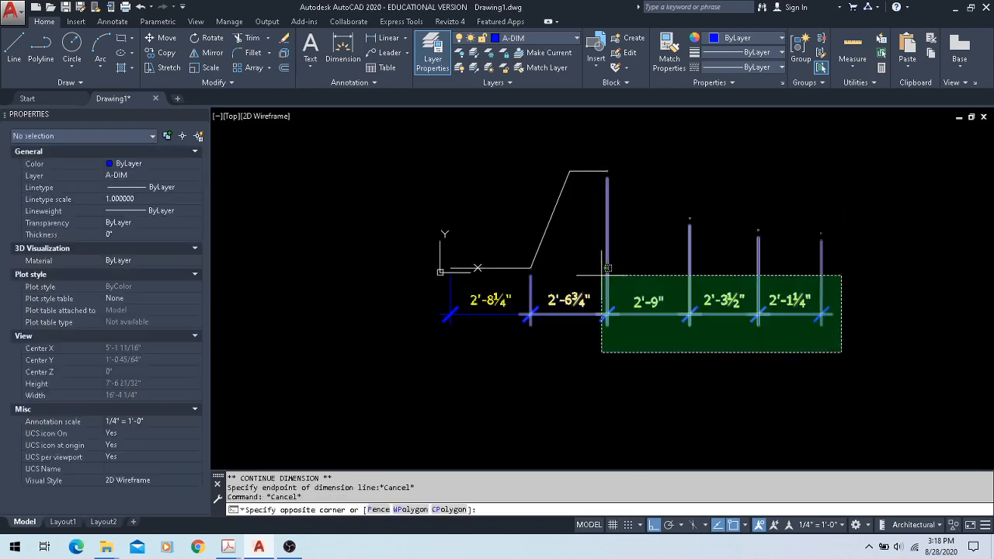
pyautogui.press('Escape')
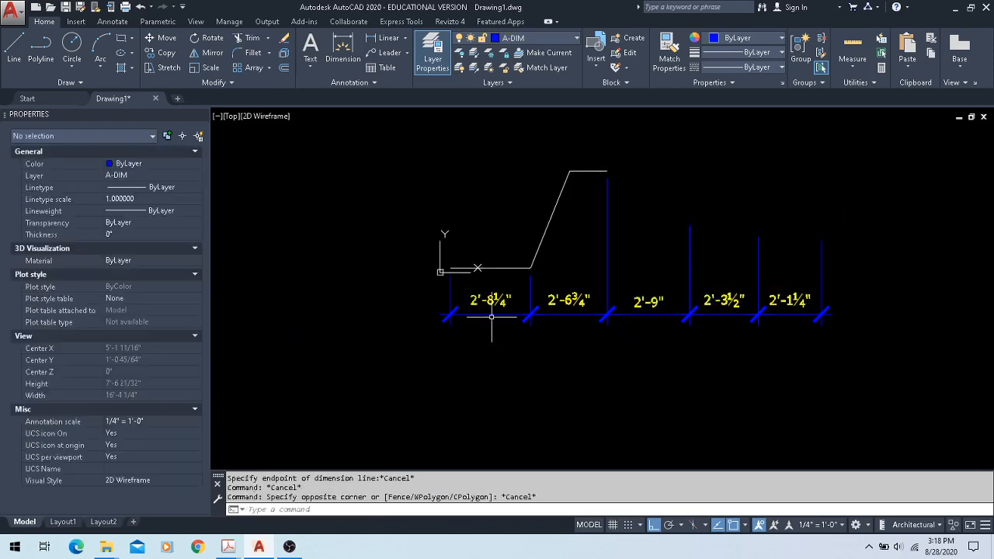
# - Continue the lower segment's dimension leftward with three freely placed dimensions about 2'-5", 1'-8 1/4" and 1'-3 3/4" wide
pyautogui.click(488, 313)
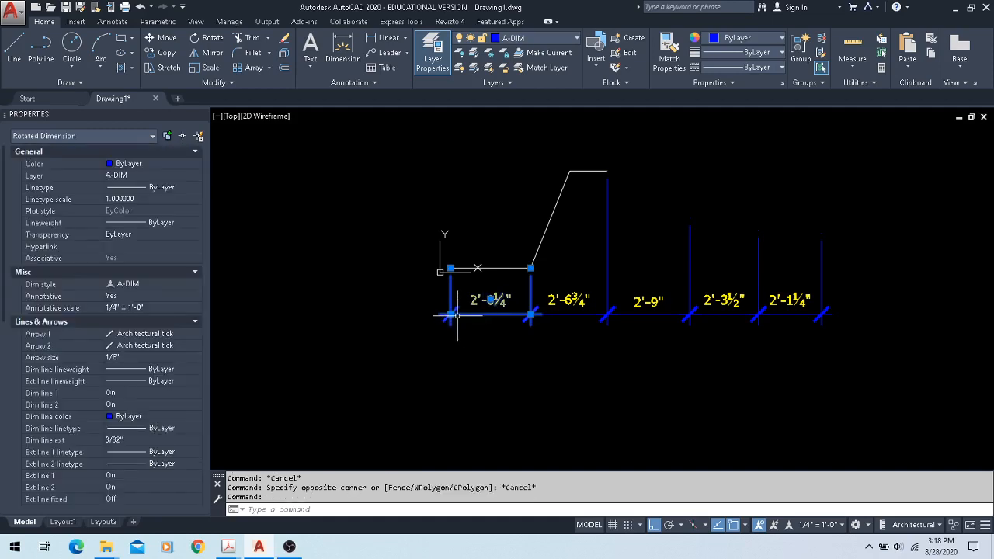
pyautogui.moveTo(450, 315)
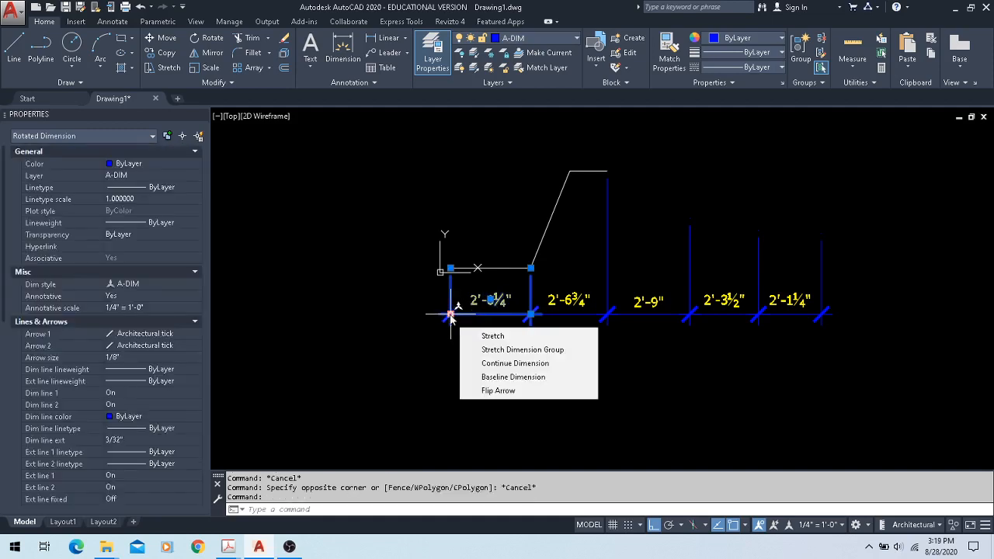
pyautogui.click(512, 364)
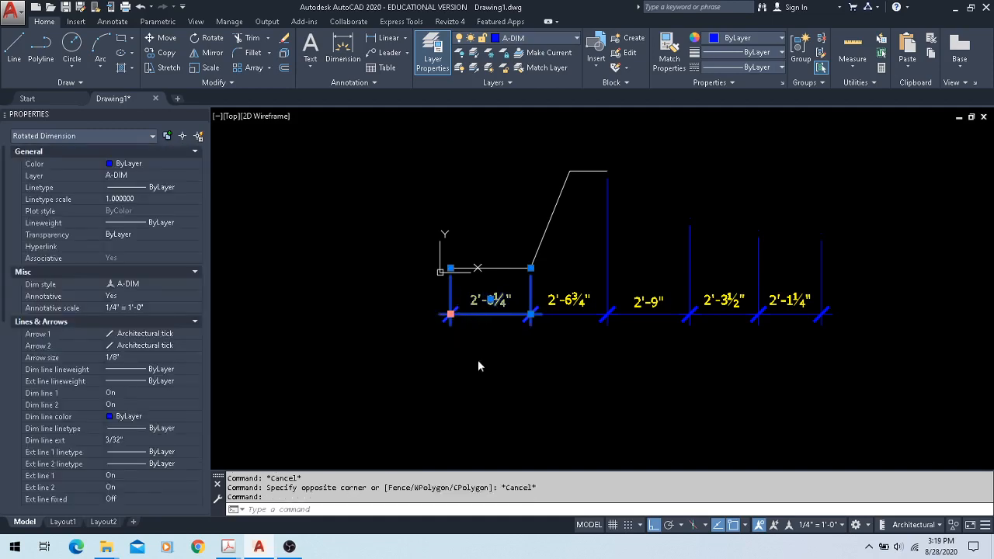
pyautogui.click(377, 268)
pyautogui.click(288, 241)
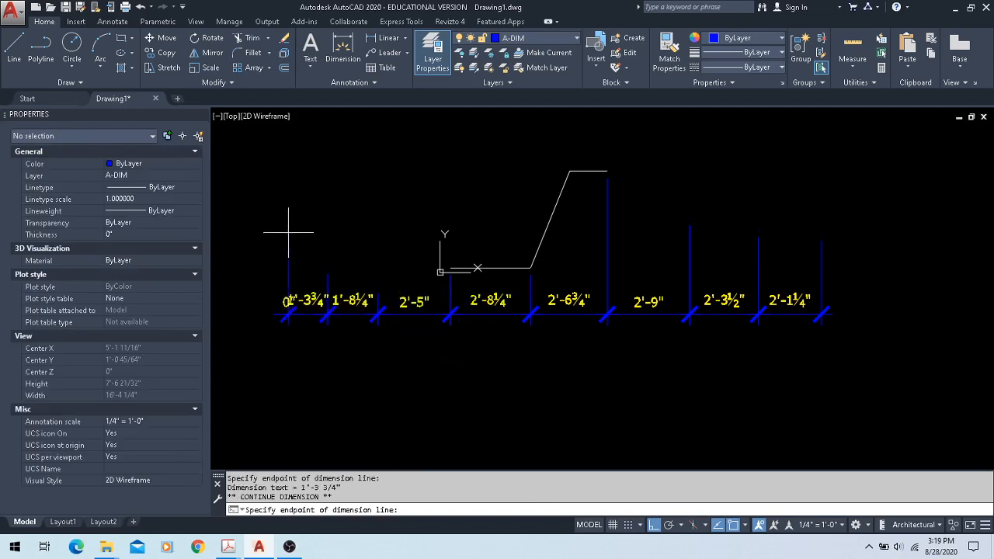
pyautogui.press('Escape')
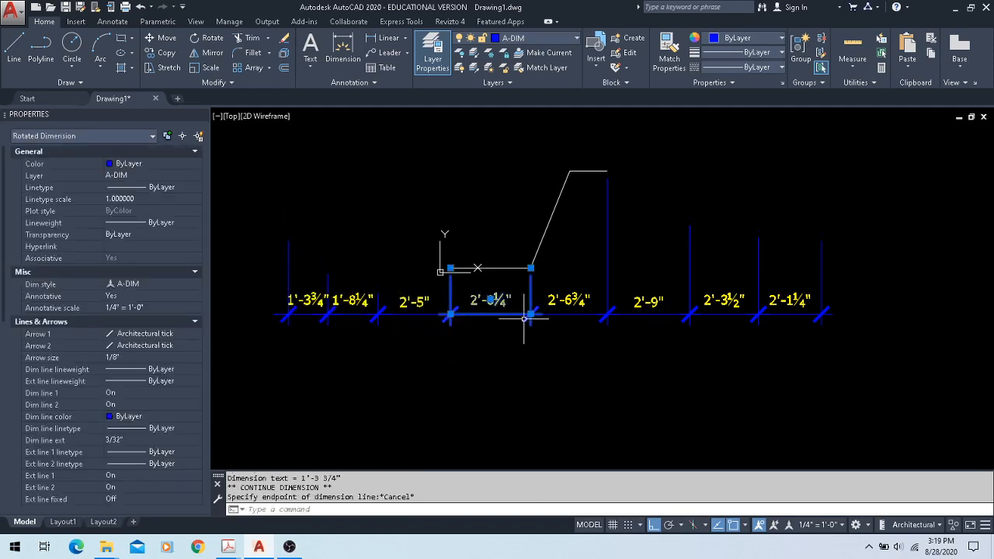
# - Move the whole dimension chain straight down about 2'-3" with Stretch Dimension Group
pyautogui.moveTo(531, 315)
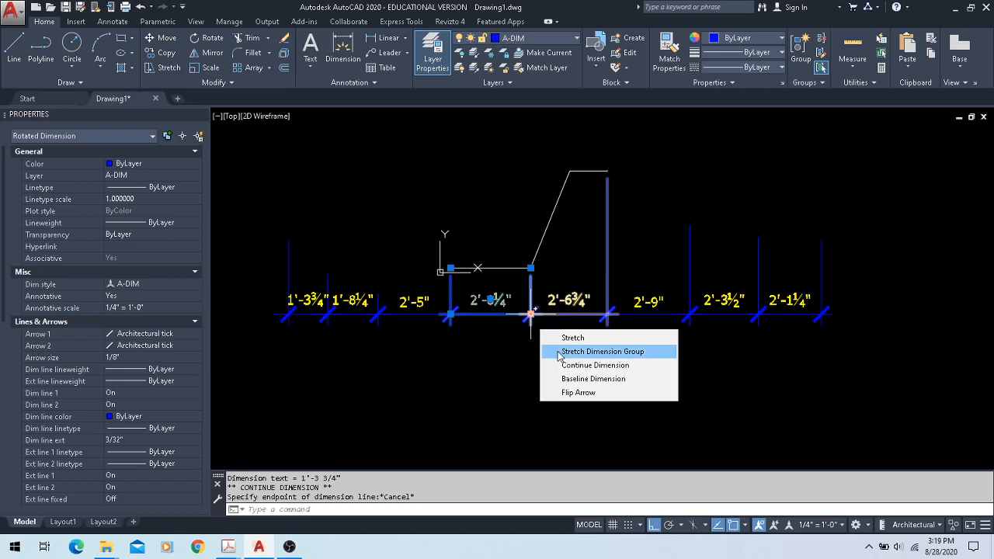
pyautogui.click(559, 353)
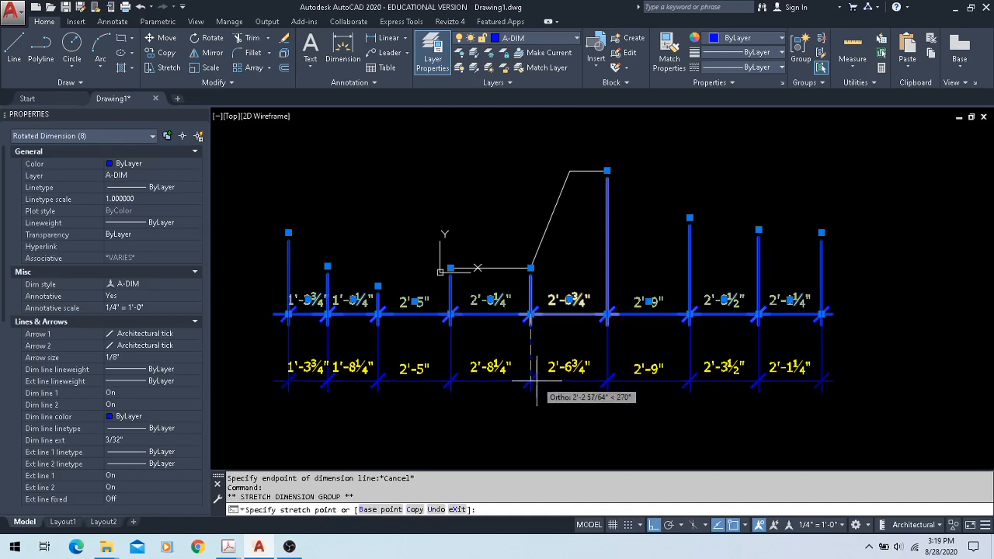
pyautogui.click(534, 379)
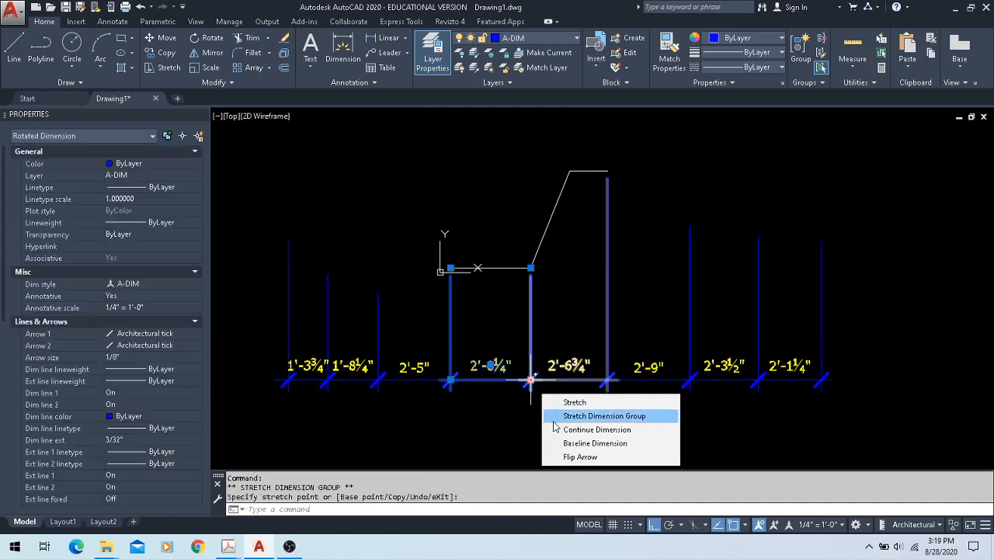
pyautogui.press('Escape')
# - Stretch only the 2'-3 1/2" dimension's line upward, above the rest of the dimension chain
pyautogui.click(725, 376)
pyautogui.click(713, 390)
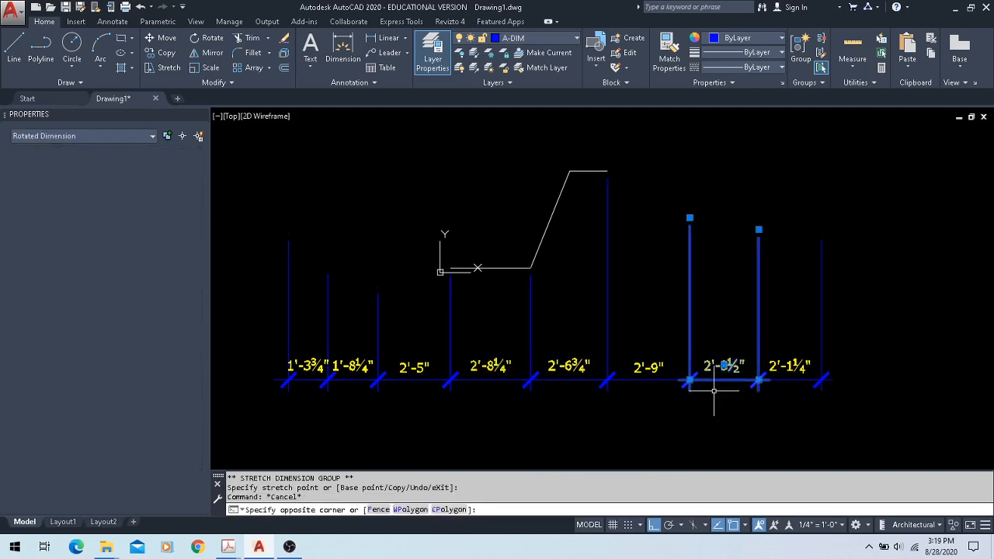
pyautogui.moveTo(759, 381)
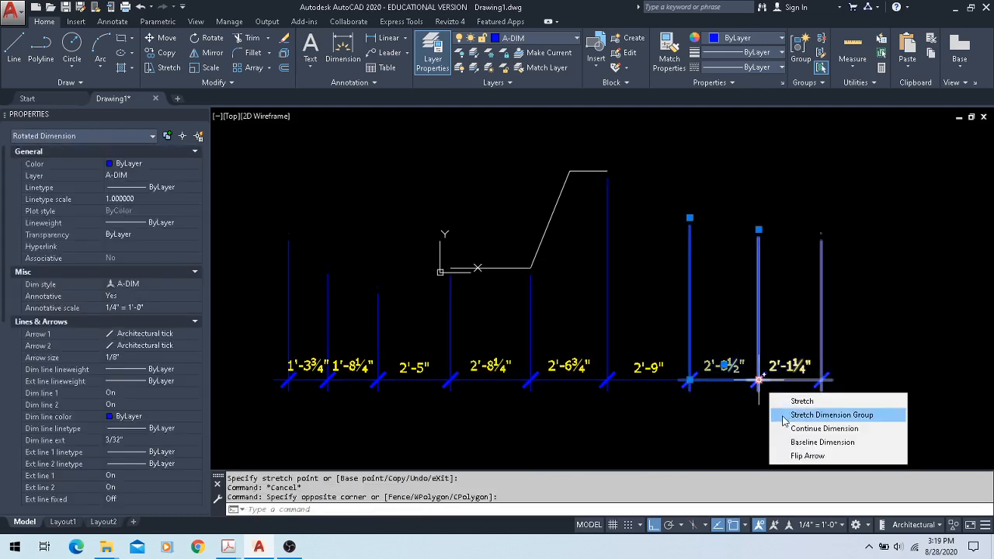
pyautogui.click(784, 401)
pyautogui.click(759, 335)
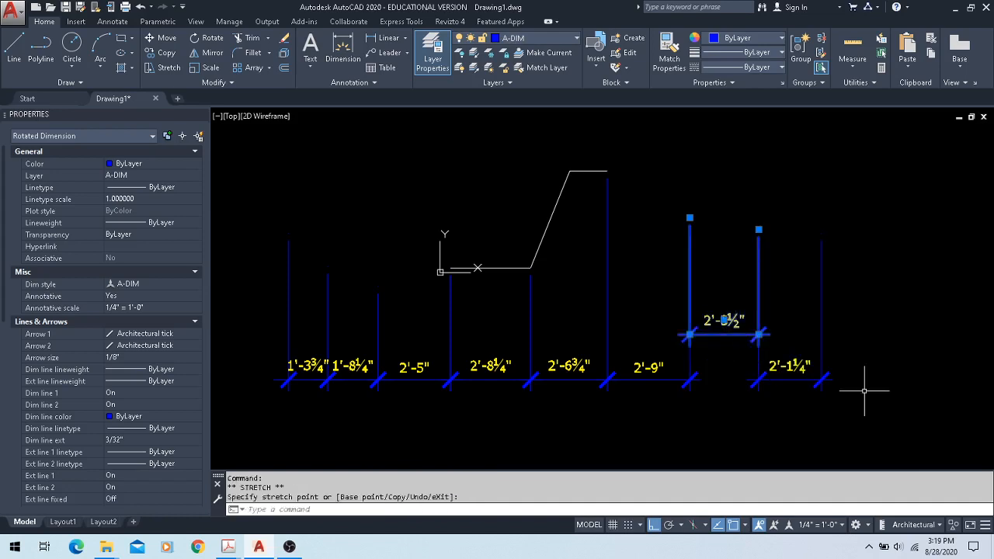
pyautogui.press('Escape')
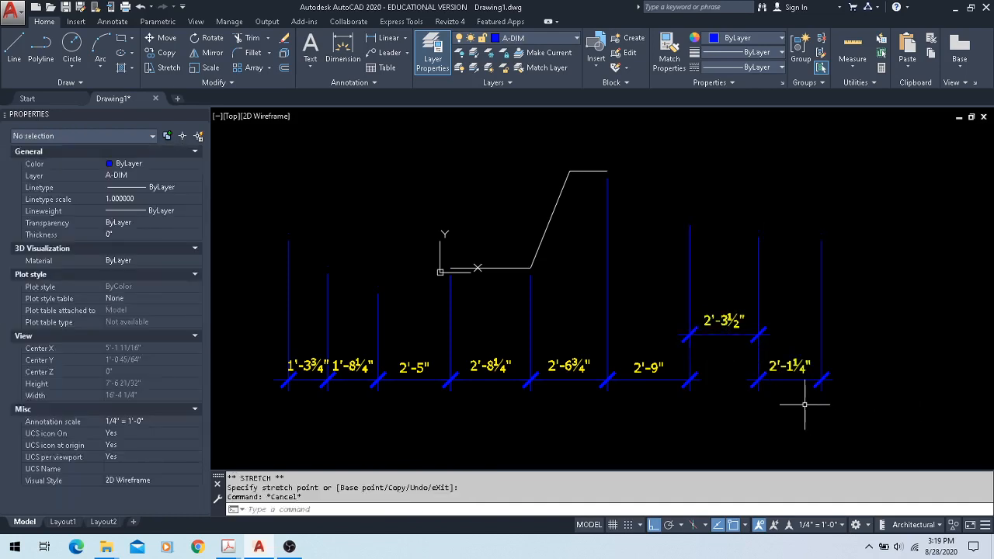
# - Stretch the raised 2'-3 1/2" dimension's line back down to align with the rest of the dimension chain
pyautogui.click(741, 339)
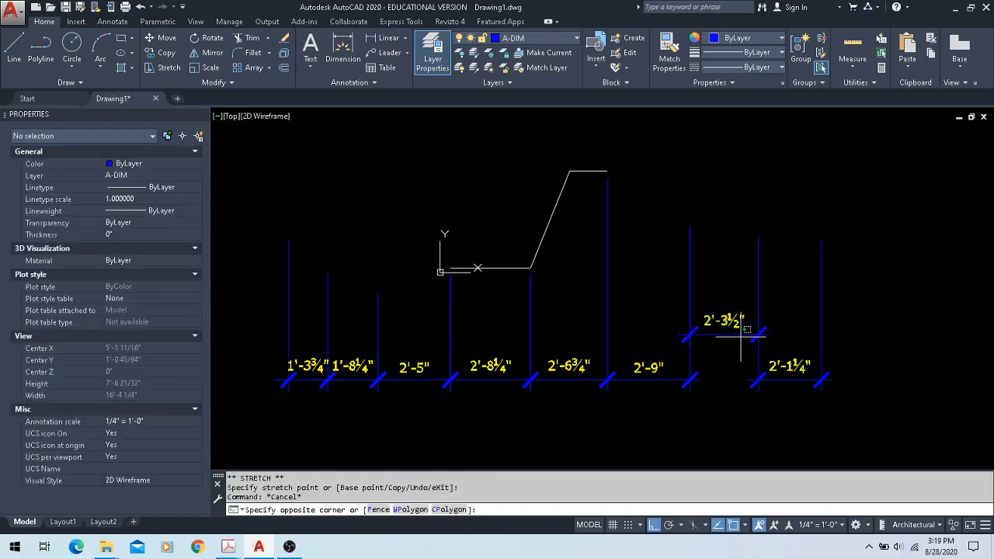
pyautogui.click(708, 327)
pyautogui.scroll(4, 712, 375)
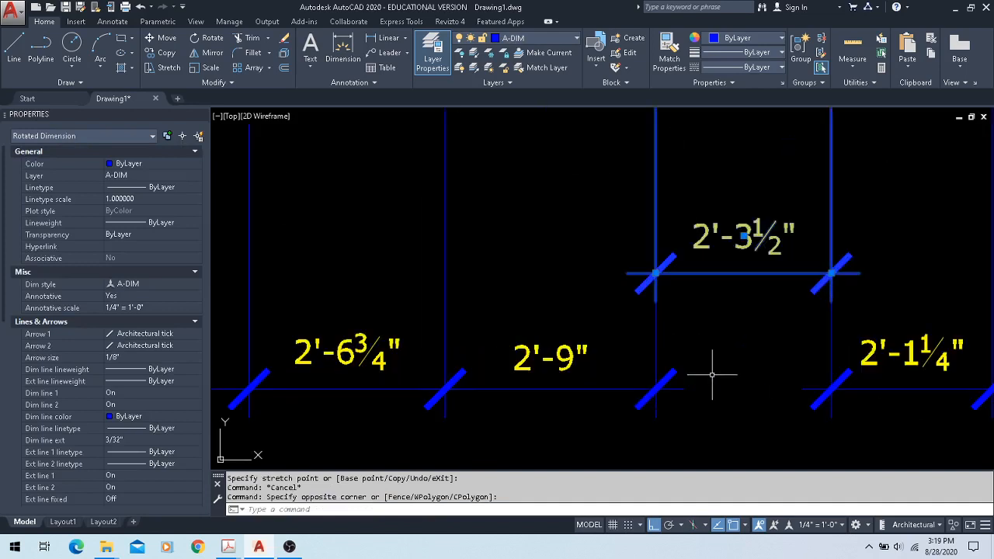
pyautogui.click(656, 273)
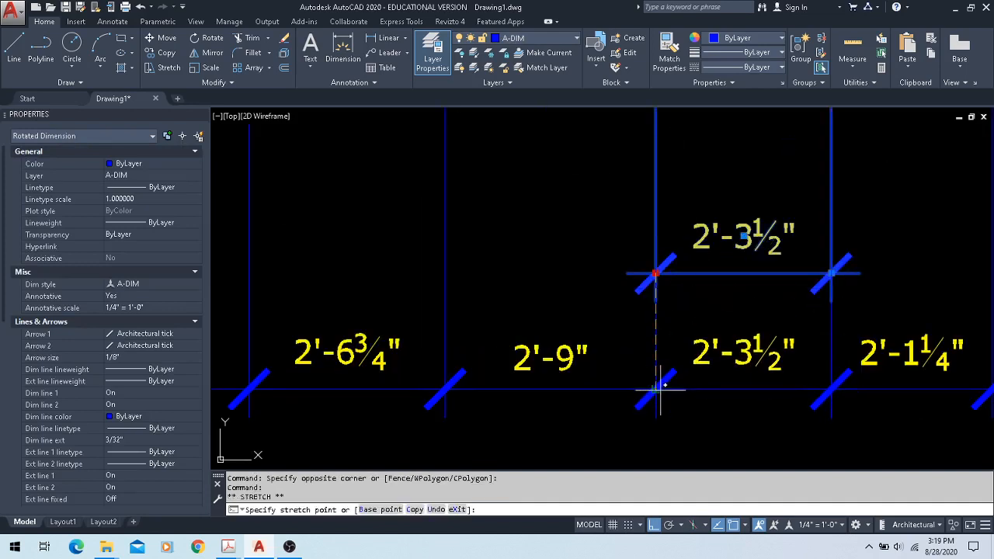
pyautogui.click(659, 383)
pyautogui.scroll(-4, 706, 333)
pyautogui.press('Escape')
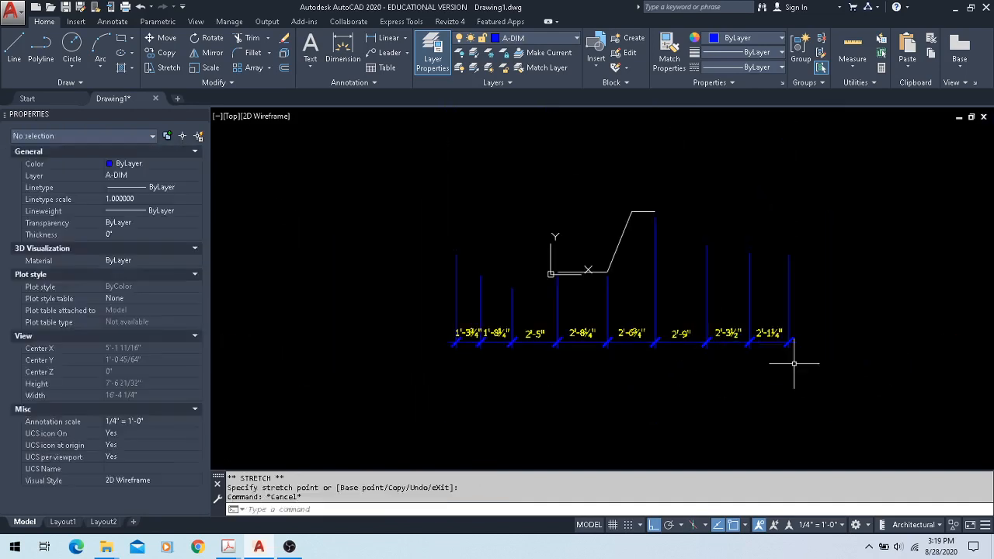
# - Erase every dimension in the chain except the lower horizontal segment's 2'-8 1/4" dimension
pyautogui.click(805, 369)
pyautogui.click(695, 268)
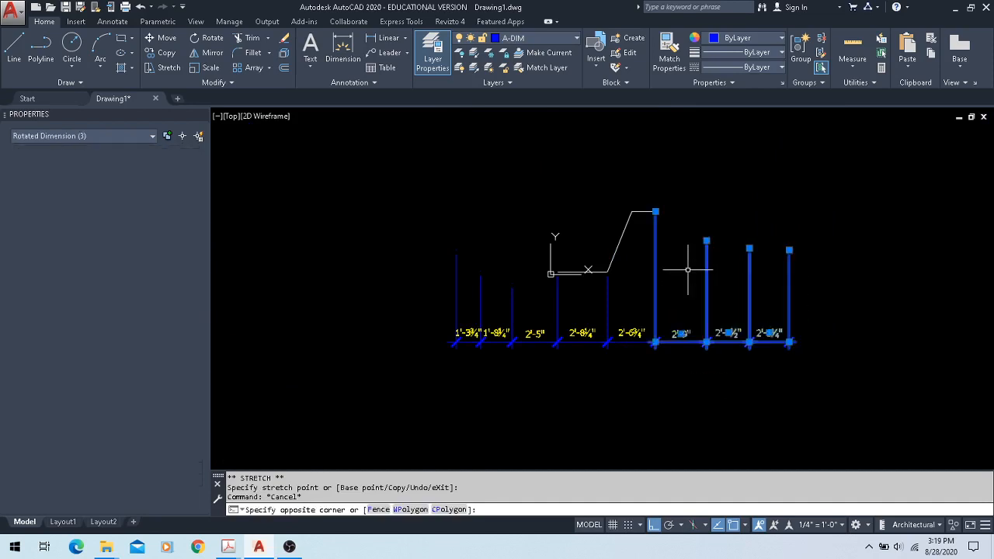
pyautogui.click(540, 310)
pyautogui.click(443, 379)
pyautogui.press('Delete')
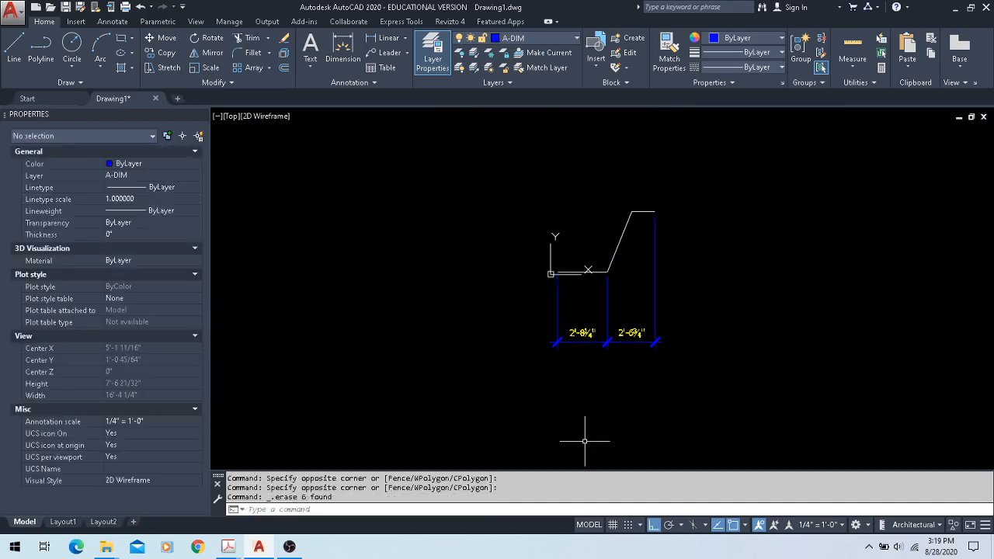
pyautogui.click(661, 322)
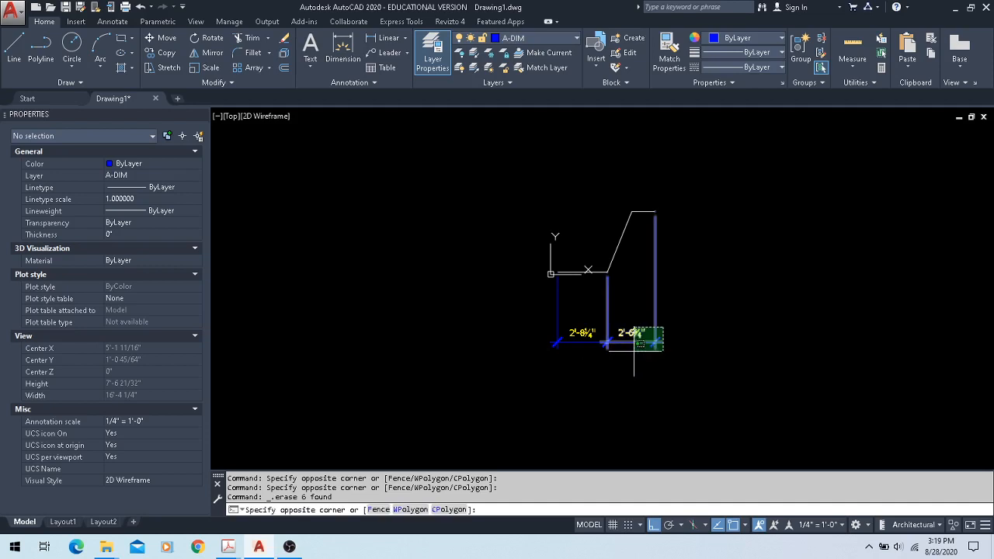
pyautogui.click(633, 350)
pyautogui.press('Delete')
# - Continue the lower segment's dimension rightward to the right end of the upper horizontal segment
pyautogui.click(603, 350)
pyautogui.click(567, 325)
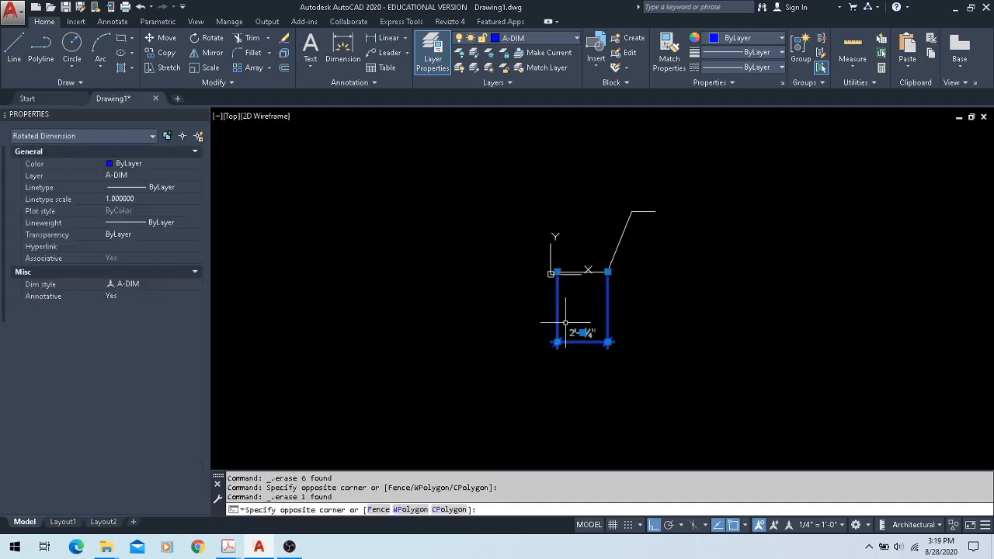
pyautogui.moveTo(608, 342)
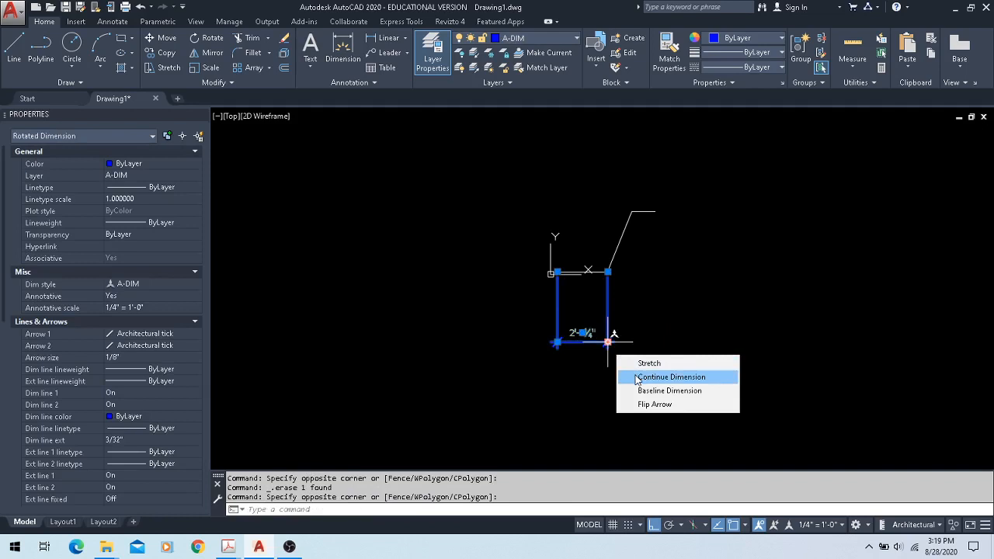
pyautogui.click(672, 378)
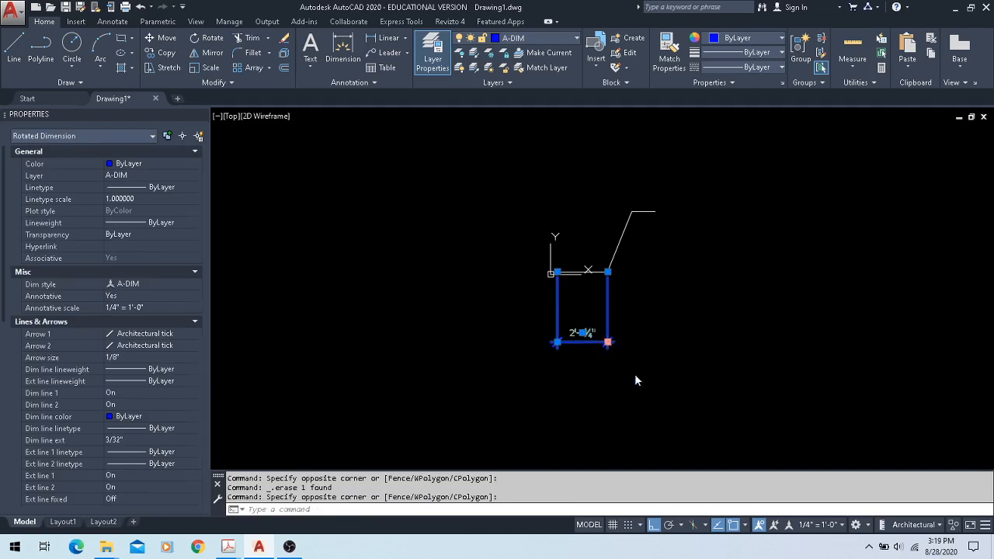
pyautogui.click(656, 211)
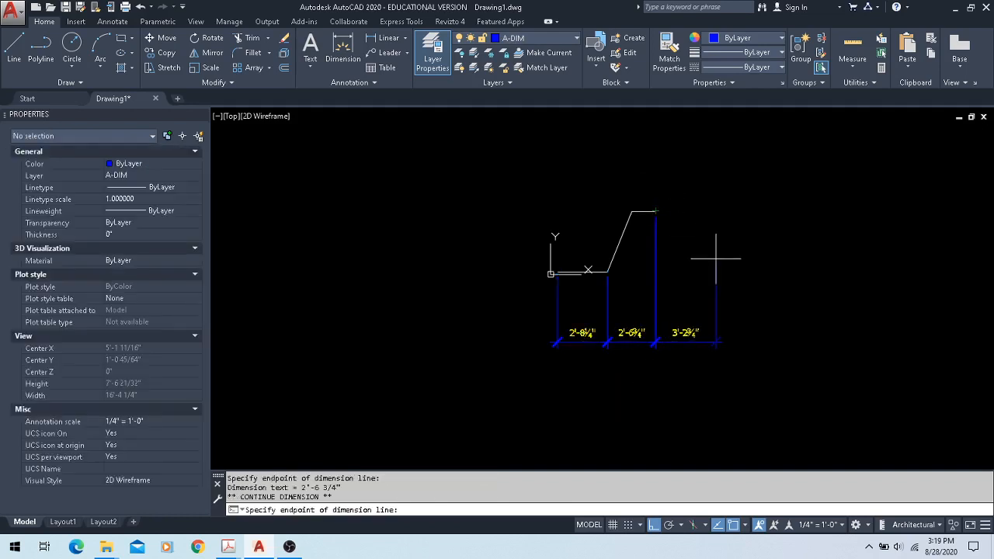
pyautogui.press('Escape')
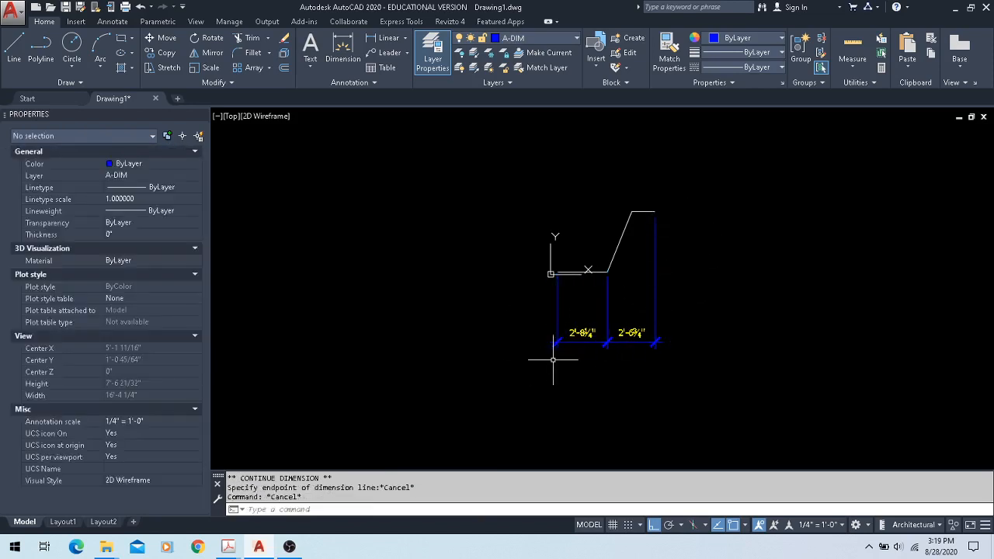
# - Add a vertical linear dimension from the slope's lower end to the upper segment's right end, placed right of the profile
pyautogui.scroll(2, 587, 375)
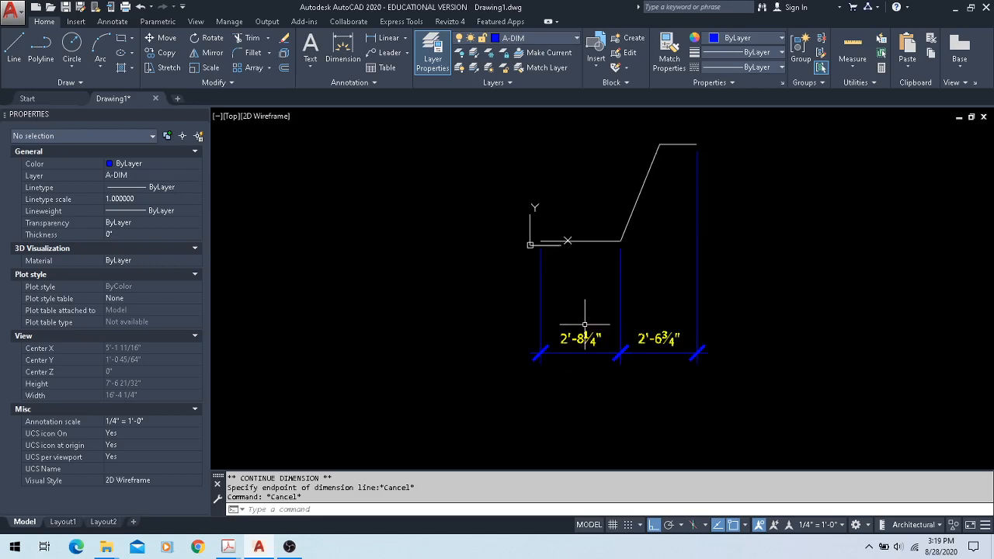
pyautogui.scroll(1, 543, 262)
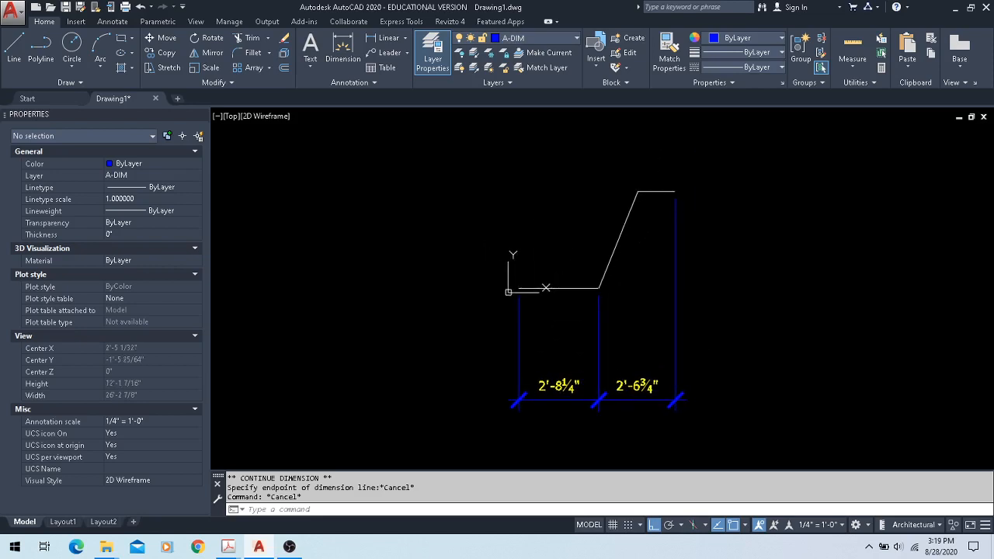
pyautogui.click(386, 38)
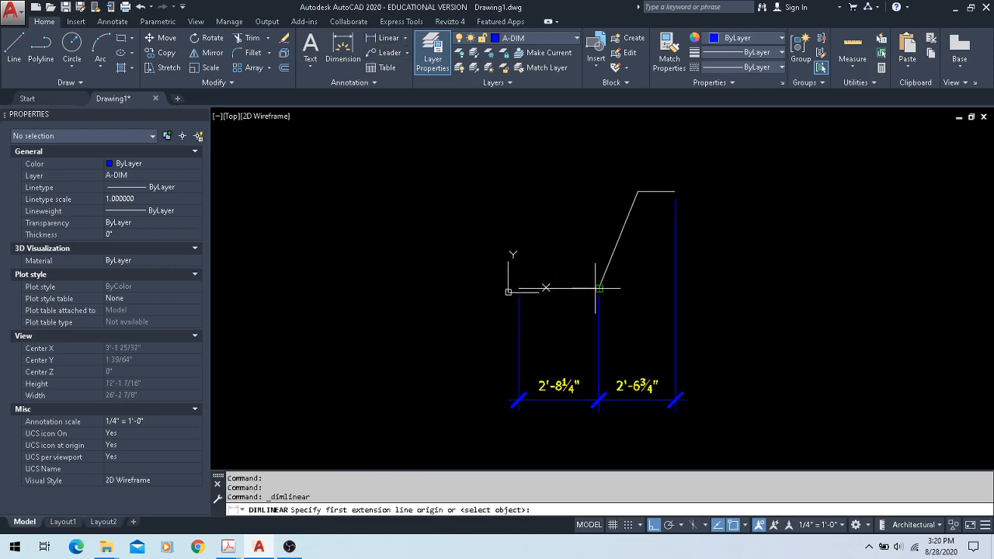
pyautogui.click(598, 288)
pyautogui.click(675, 191)
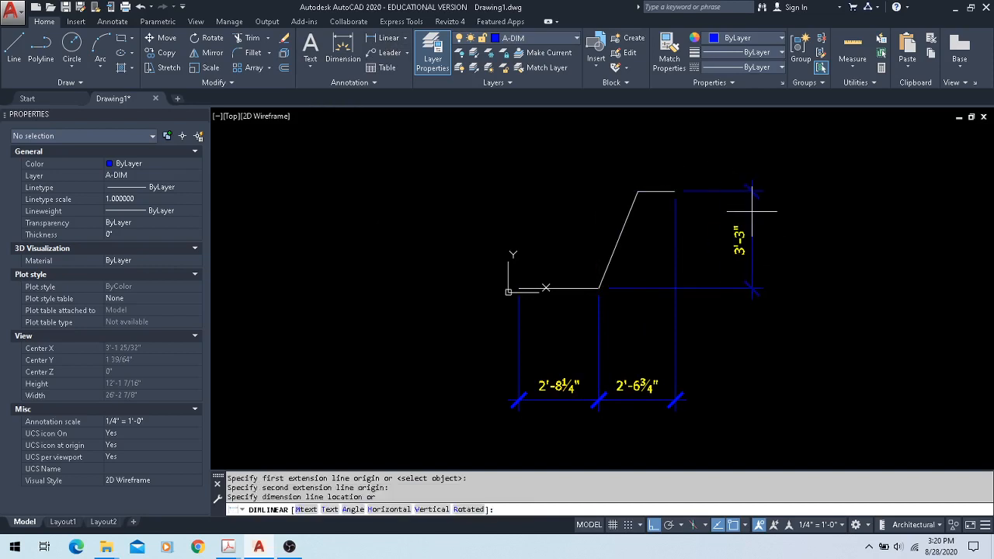
pyautogui.click(752, 210)
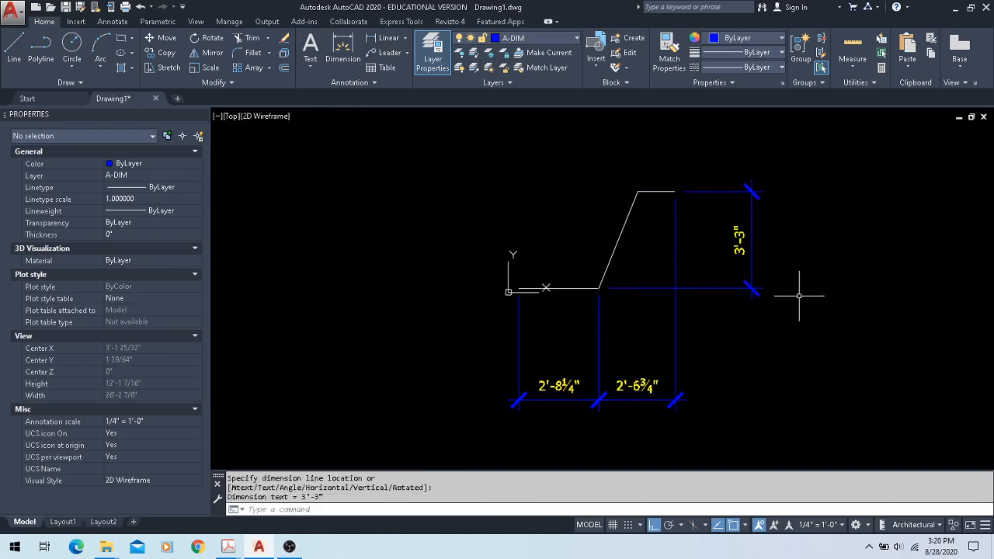
pyautogui.click(663, 290)
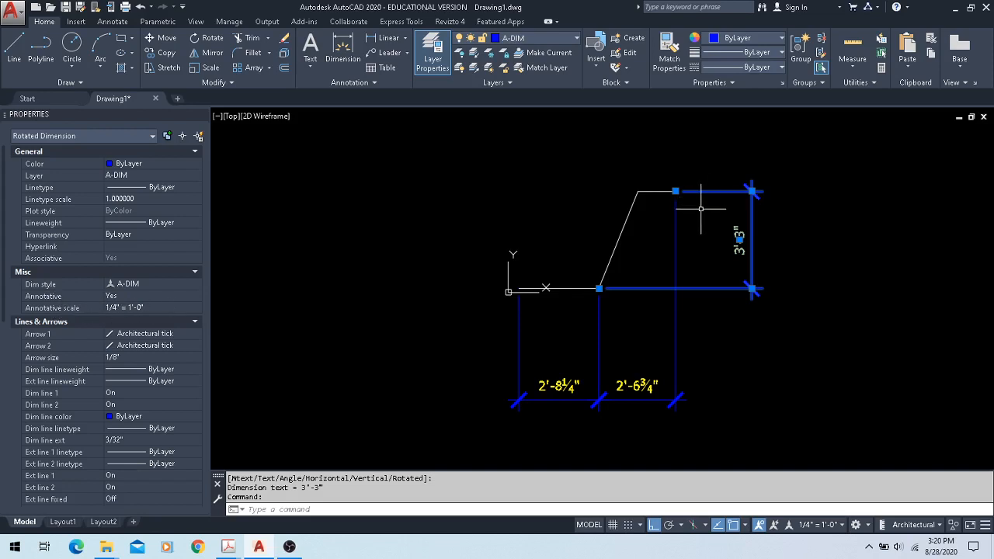
pyautogui.press('Escape')
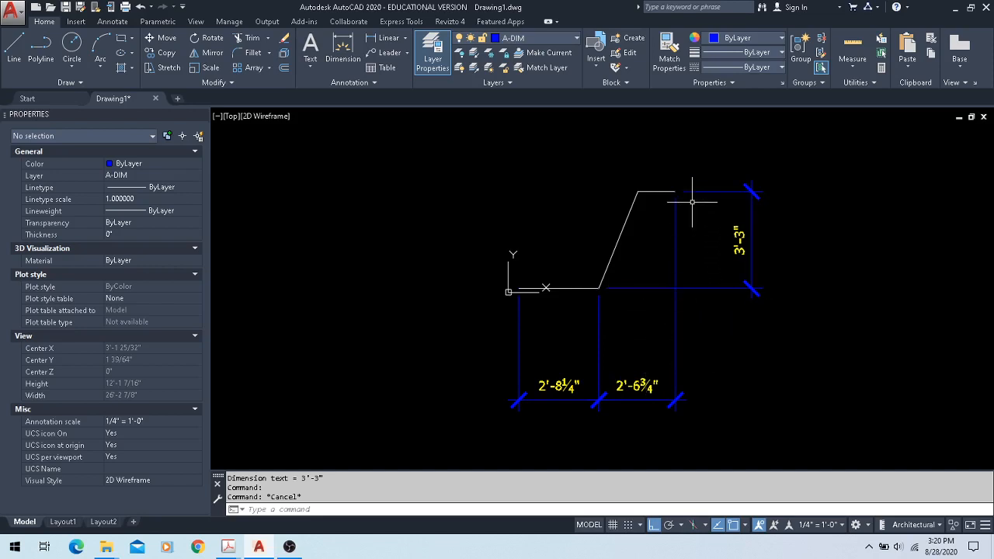
# - Add an angular dimension between the sloped line and the lower horizontal line, placing its arc right of the slope
pyautogui.click(405, 37)
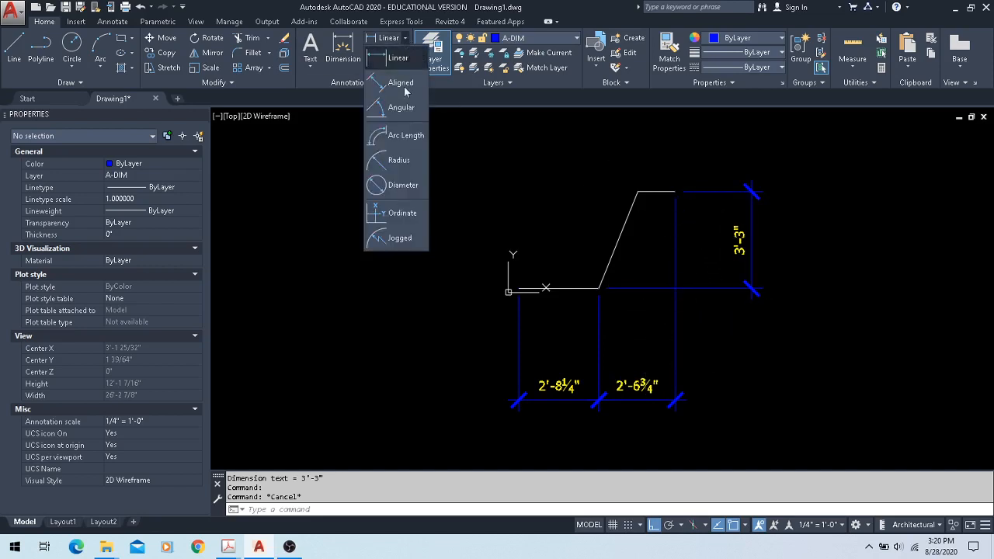
pyautogui.click(392, 114)
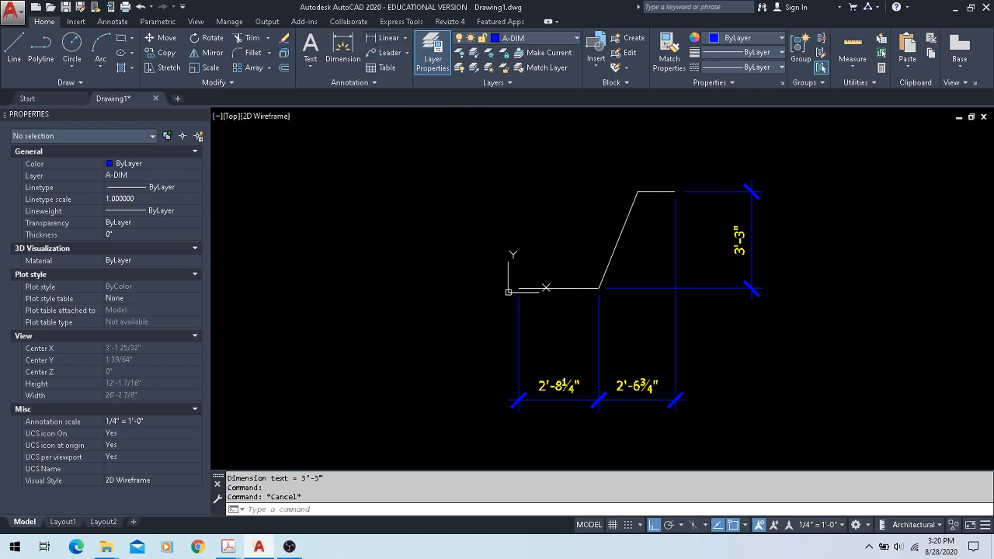
pyautogui.scroll(4, 636, 276)
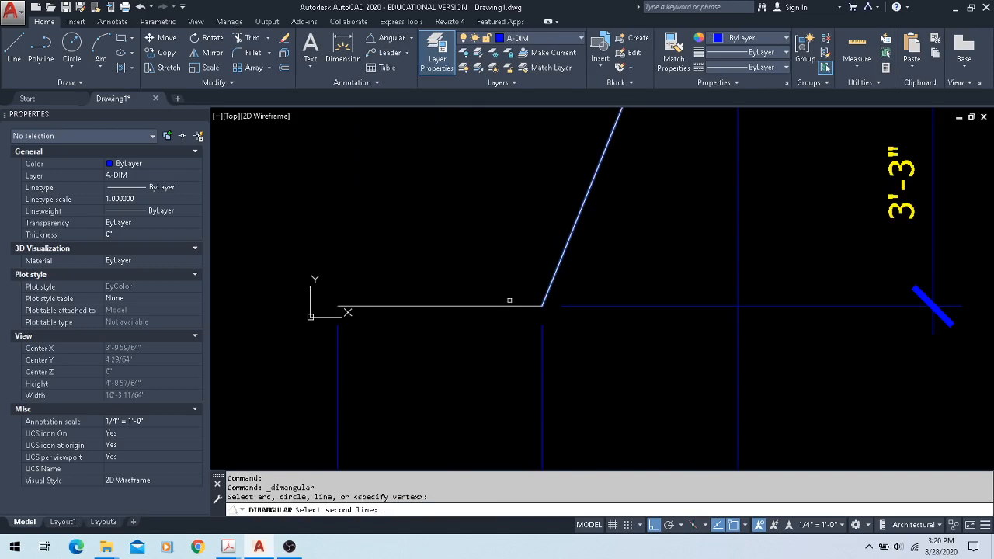
pyautogui.click(509, 307)
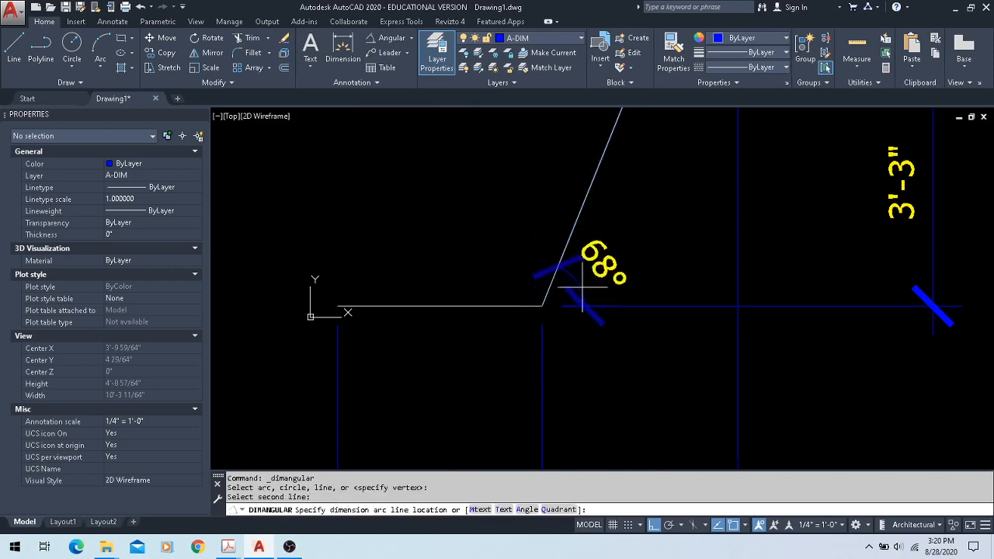
pyautogui.click(627, 251)
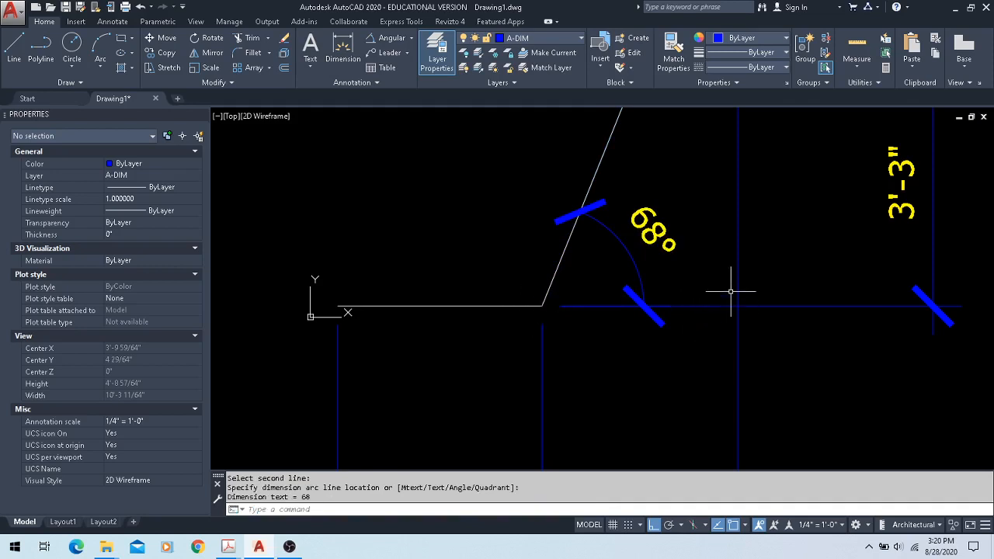
pyautogui.scroll(-4, 640, 188)
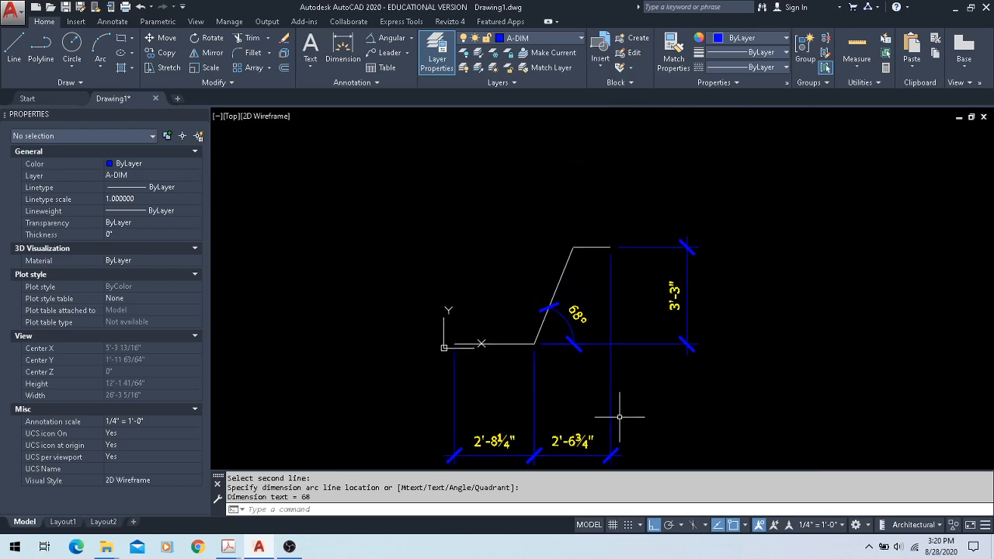
pyautogui.click(673, 379)
pyautogui.click(610, 335)
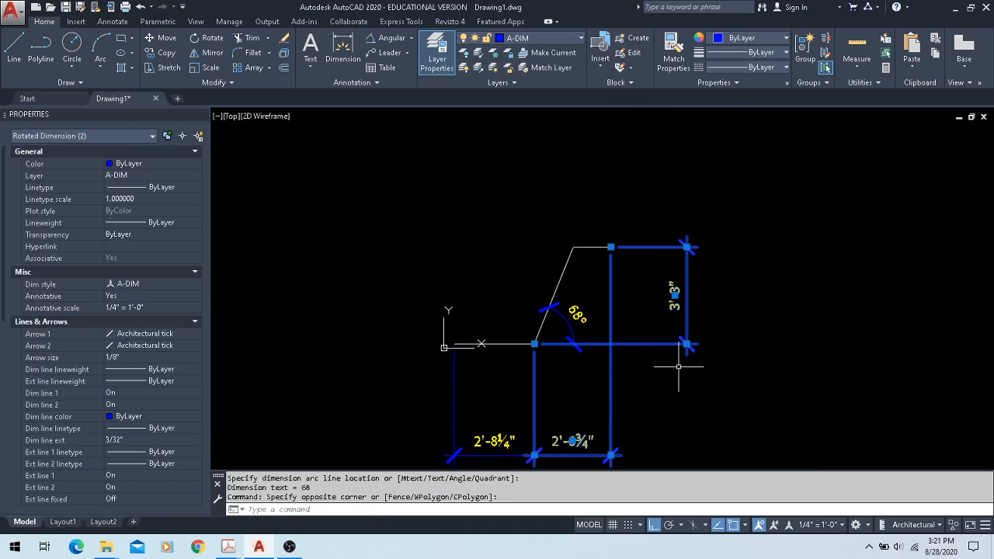
pyautogui.press('Escape')
pyautogui.click(662, 322)
pyautogui.click(631, 356)
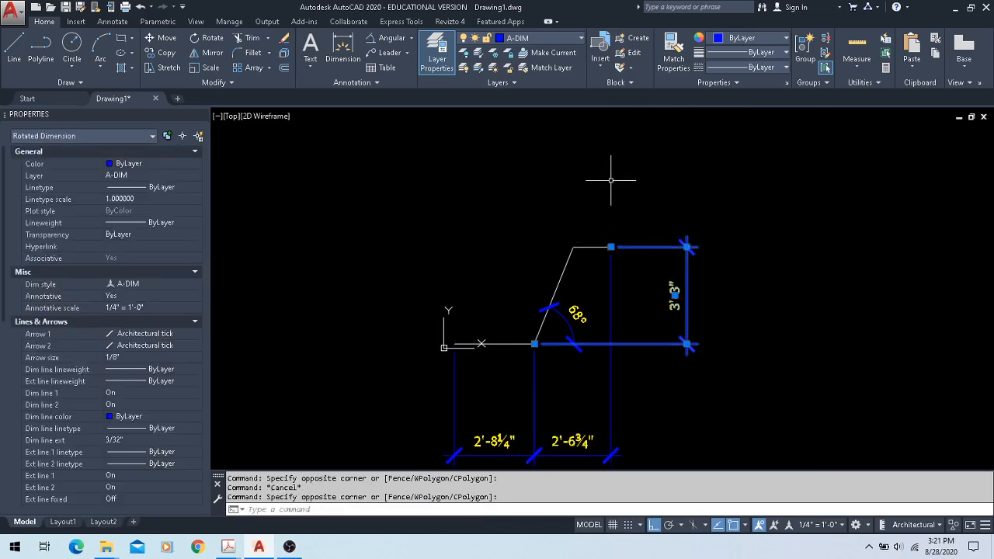
pyautogui.press('Escape')
# - Stretch the left extension origin of the 2'-6 3/4" dimension to the upper end of the sloped line
pyautogui.click(632, 378)
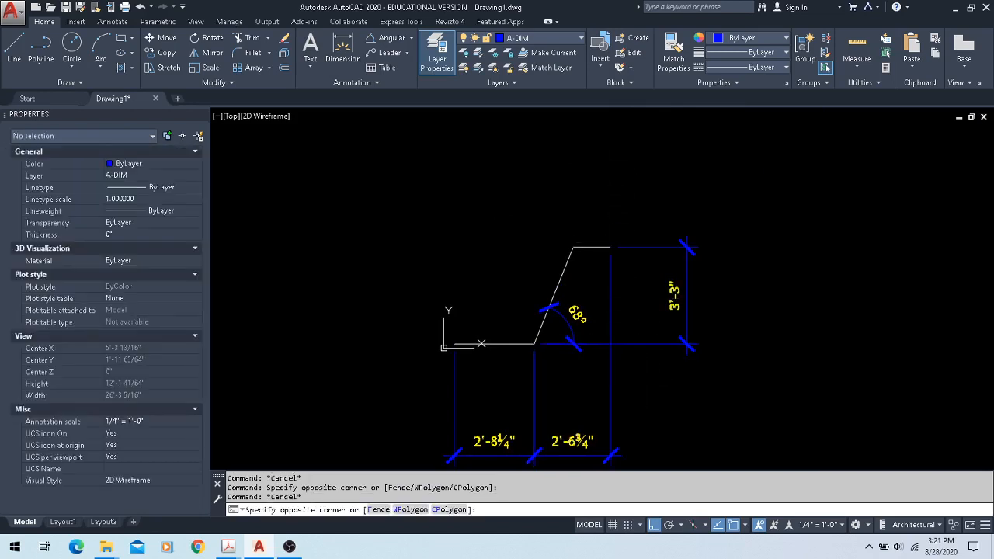
pyautogui.click(594, 393)
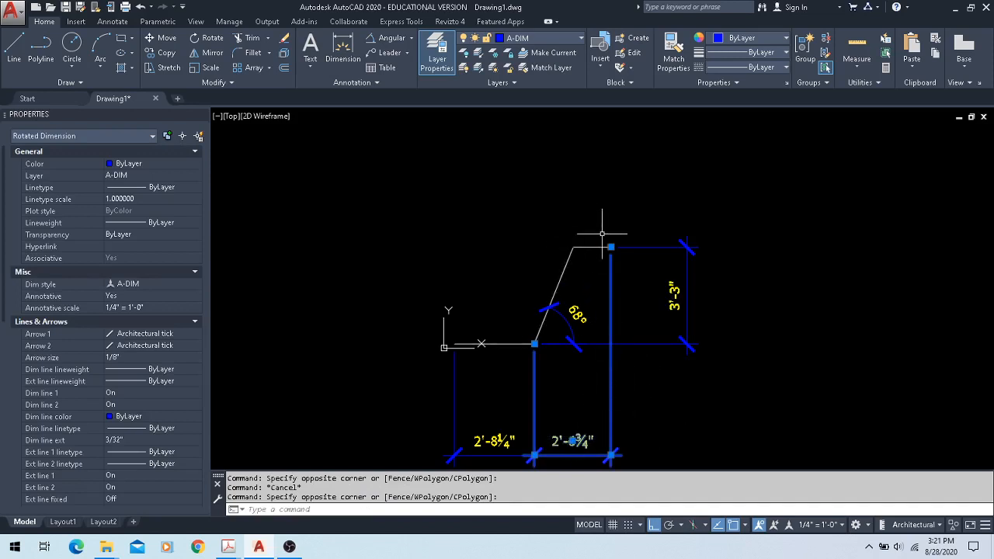
pyautogui.click(534, 344)
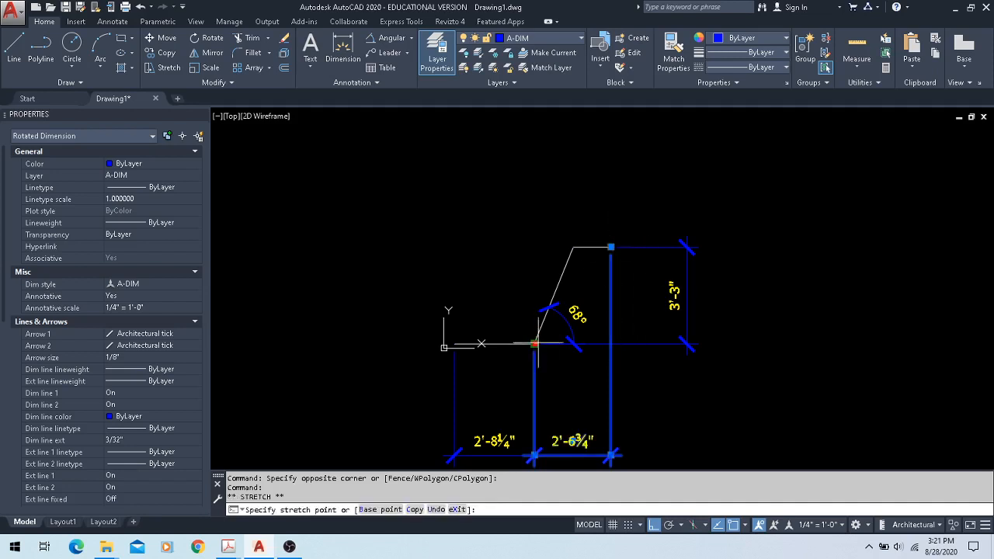
pyautogui.click(573, 247)
pyautogui.press('Escape')
# - Stretch the angular dimension's text freely down and to the right, away from its arc, with Ortho off
pyautogui.moveTo(668, 415); pyautogui.dragTo(653, 364, button='middle')
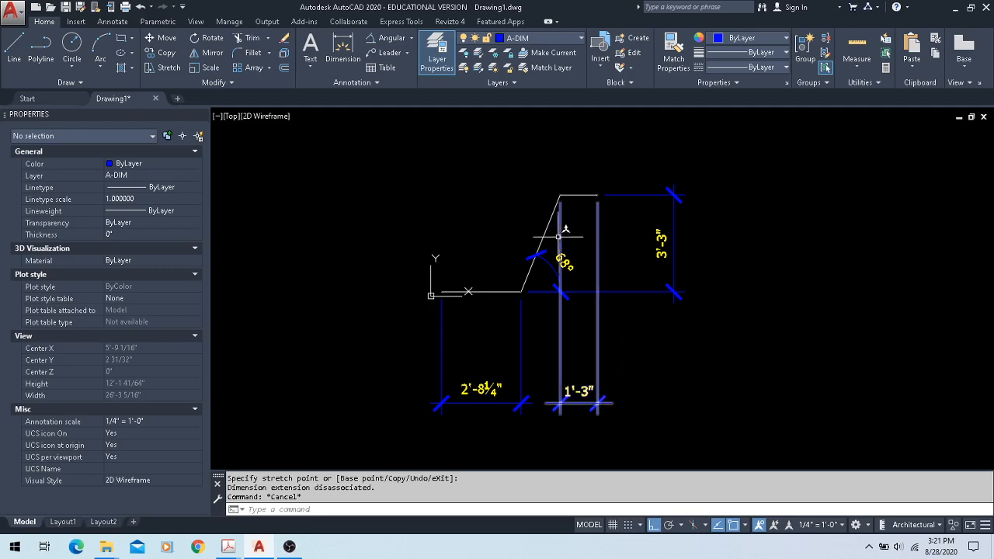
pyautogui.scroll(2, 552, 232)
pyautogui.scroll(2, 547, 260)
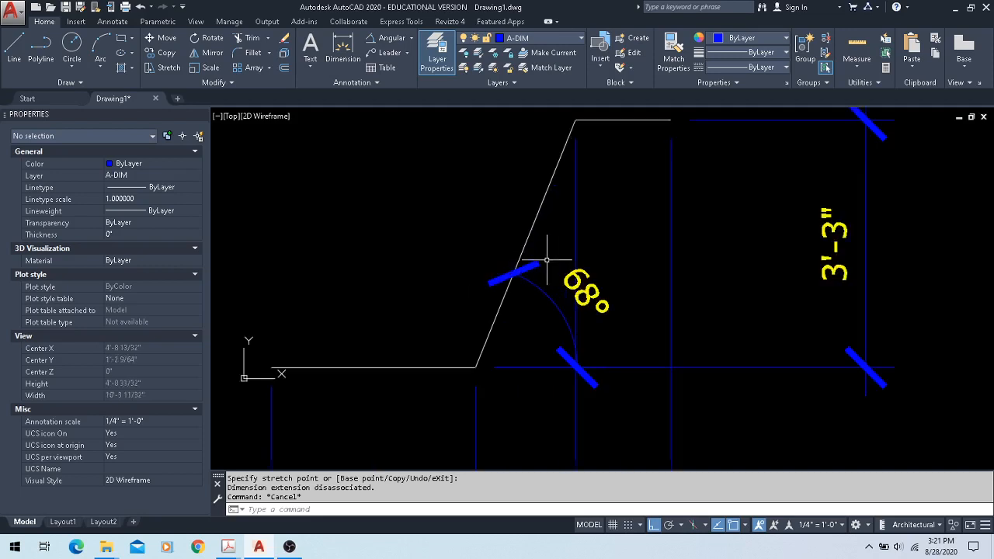
pyautogui.click(591, 294)
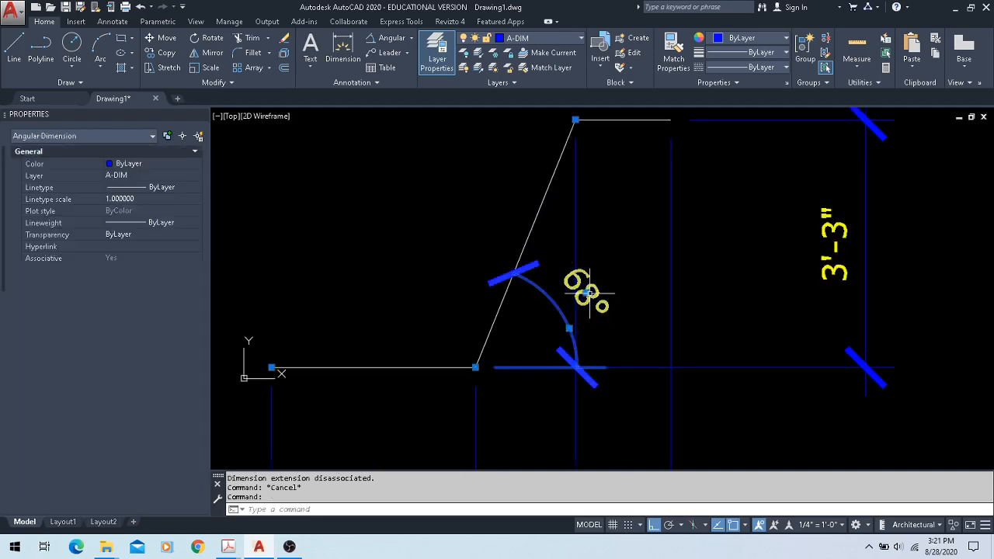
pyautogui.scroll(2, 600, 306)
pyautogui.scroll(2, 599, 305)
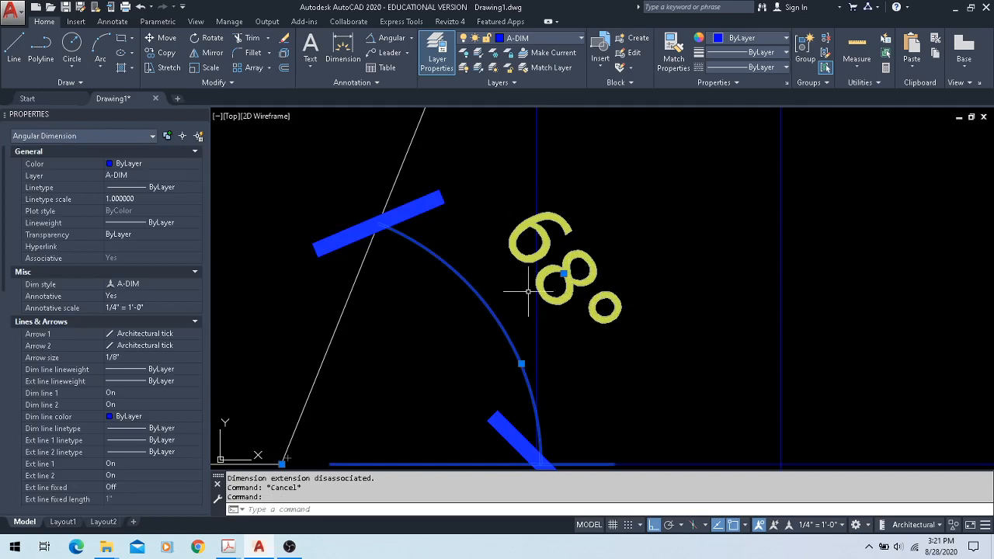
pyautogui.click(563, 273)
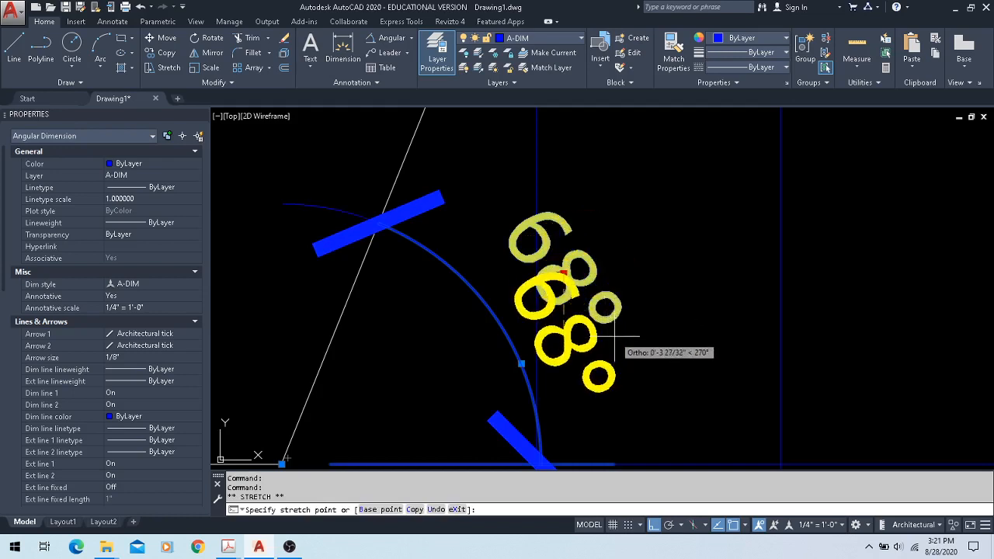
pyautogui.press('F8')
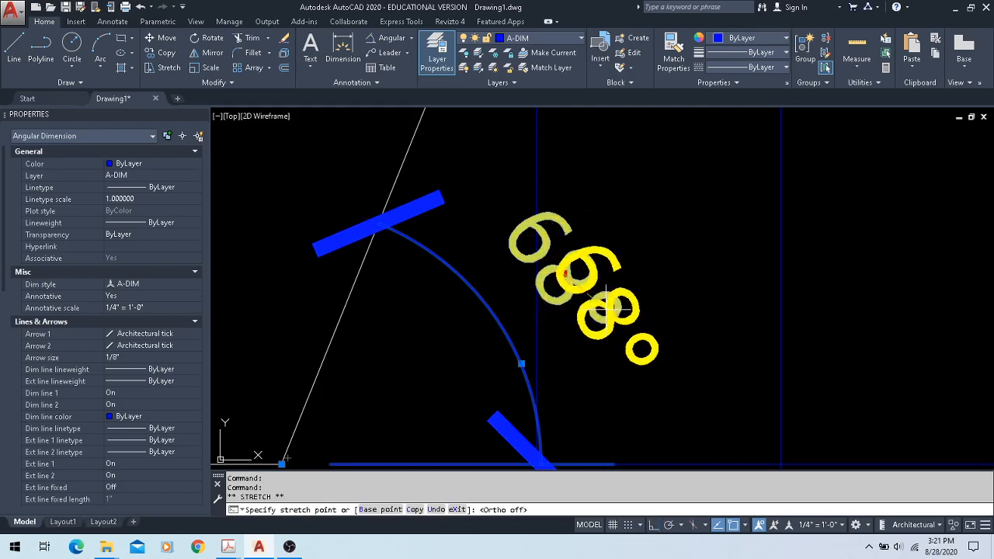
pyautogui.click(606, 309)
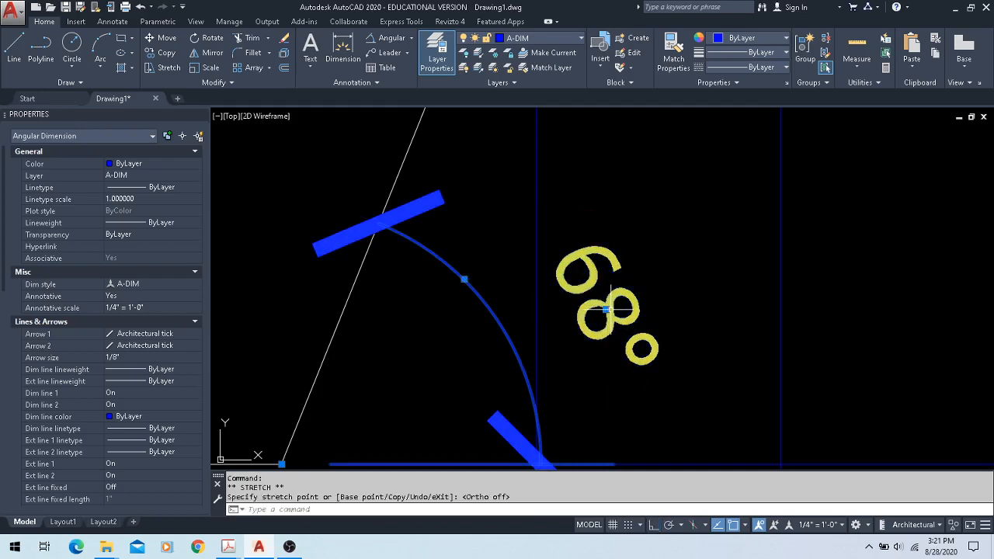
pyautogui.moveTo(609, 311)
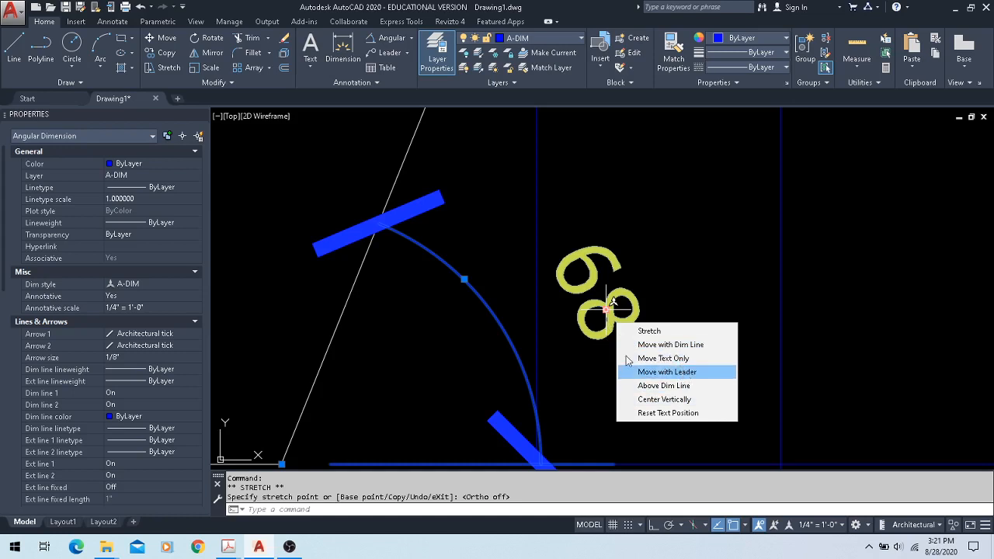
# - Move the 1'-3" dimension's text with a leader to a spot below its dimension line
pyautogui.press('Escape')
pyautogui.scroll(-5, 510, 223)
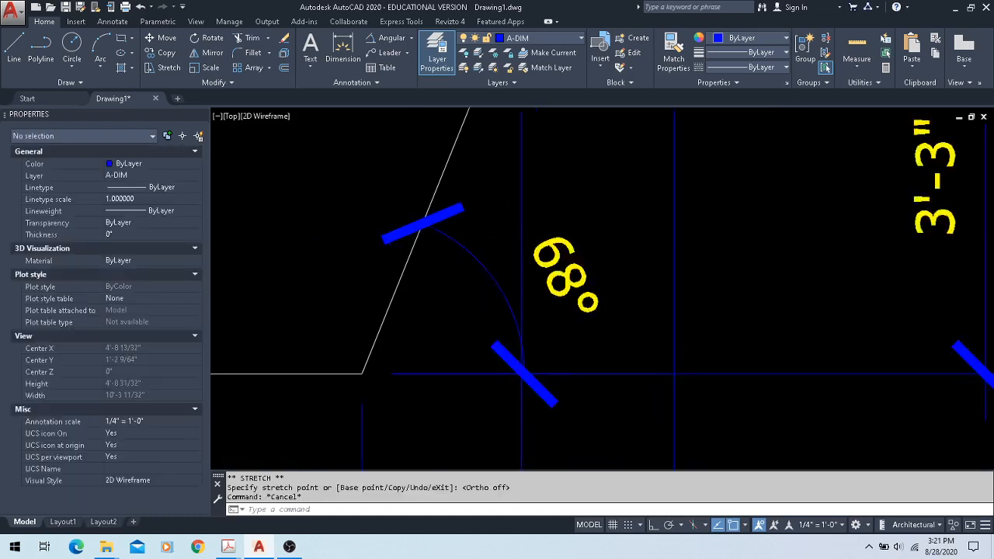
pyautogui.click(517, 359)
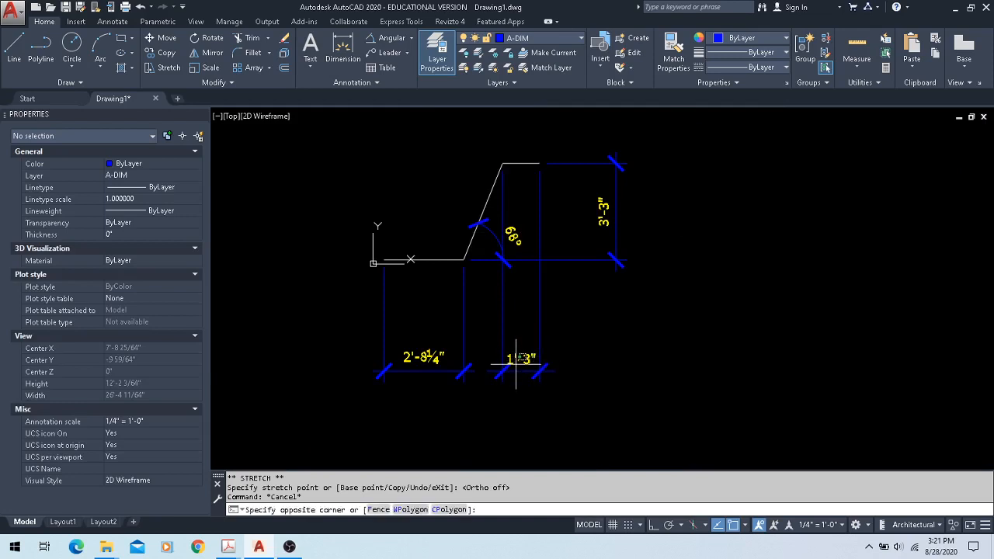
pyautogui.click(516, 358)
pyautogui.scroll(4, 517, 358)
pyautogui.moveTo(517, 334)
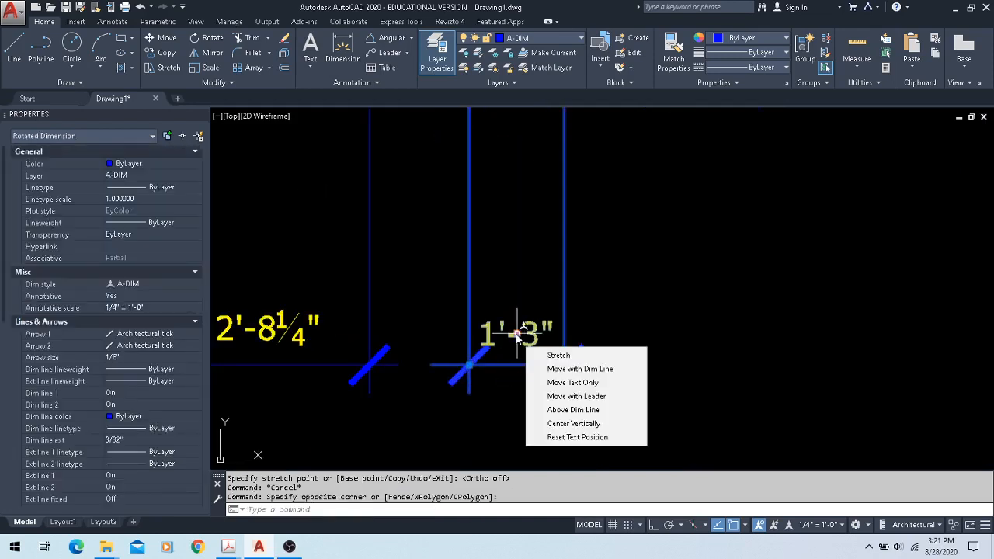
pyautogui.click(555, 400)
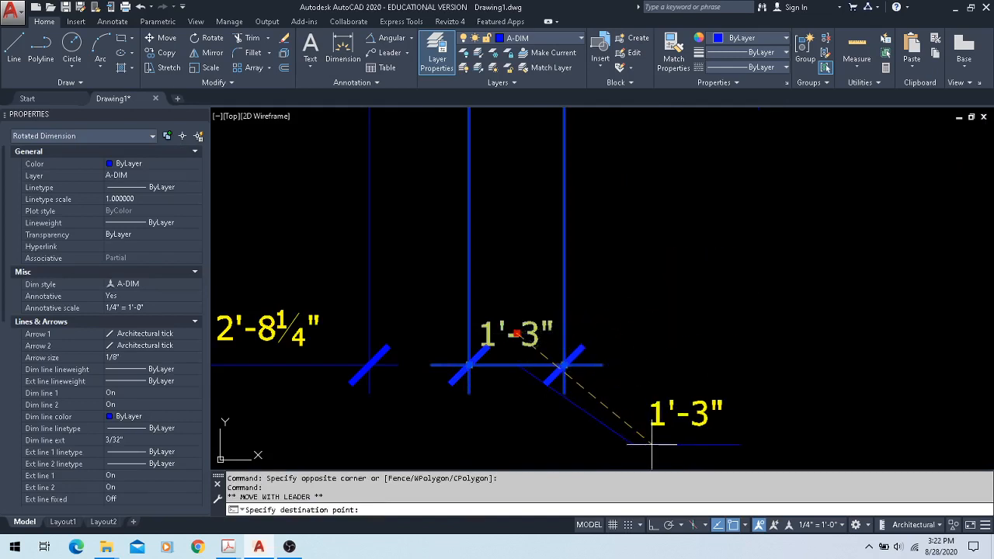
pyautogui.click(549, 449)
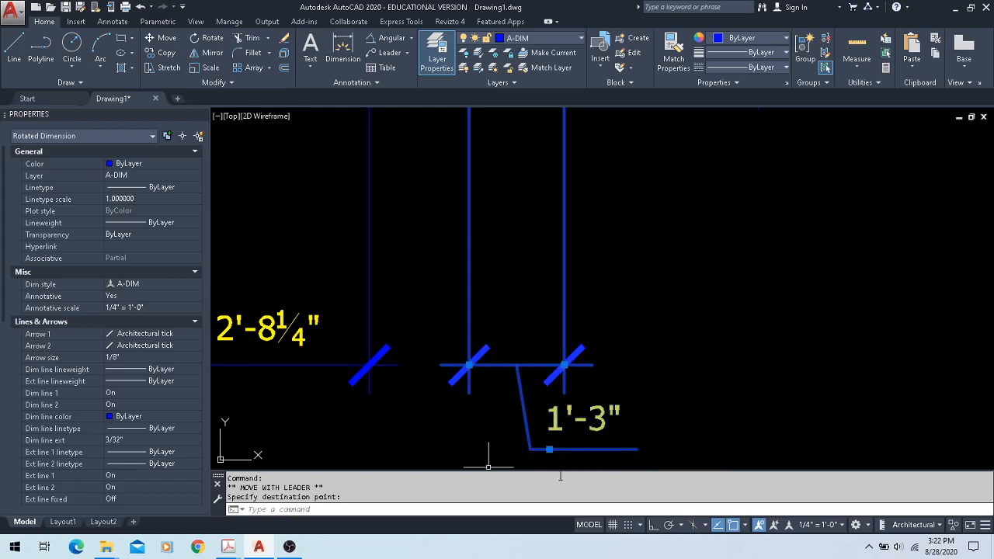
# - Reset the 1'-3" dimension text to its default position and move only the text down onto the dimension line
pyautogui.moveTo(549, 449)
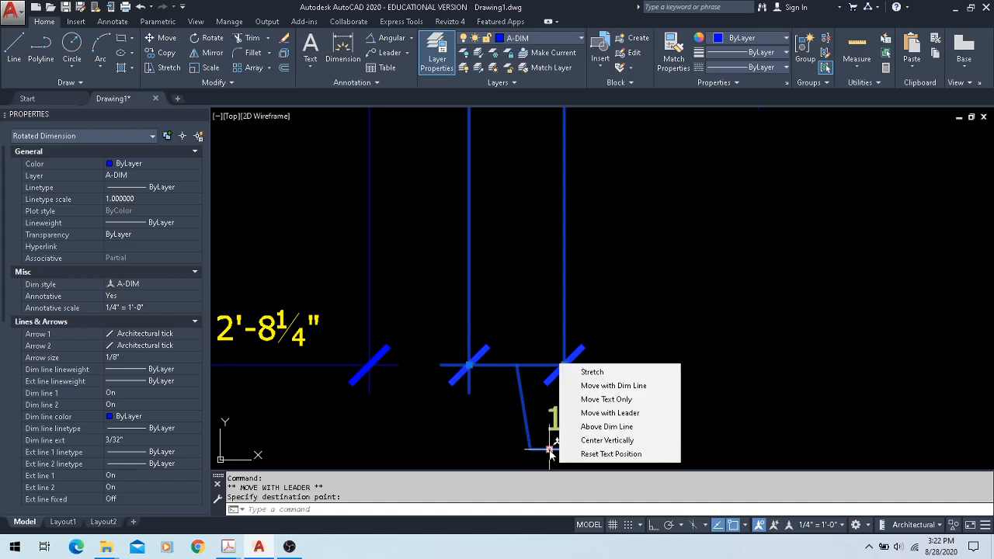
pyautogui.click(605, 456)
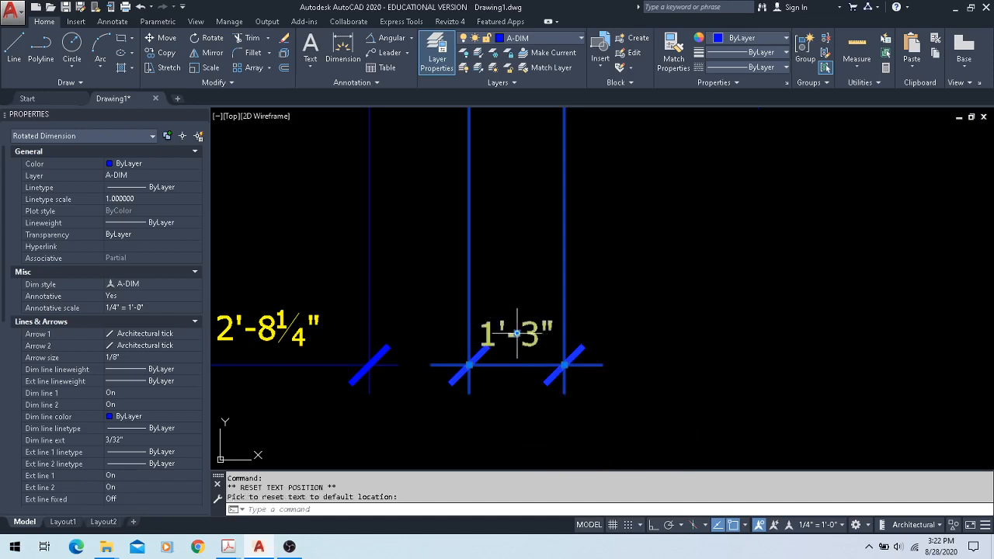
pyautogui.moveTo(516, 333)
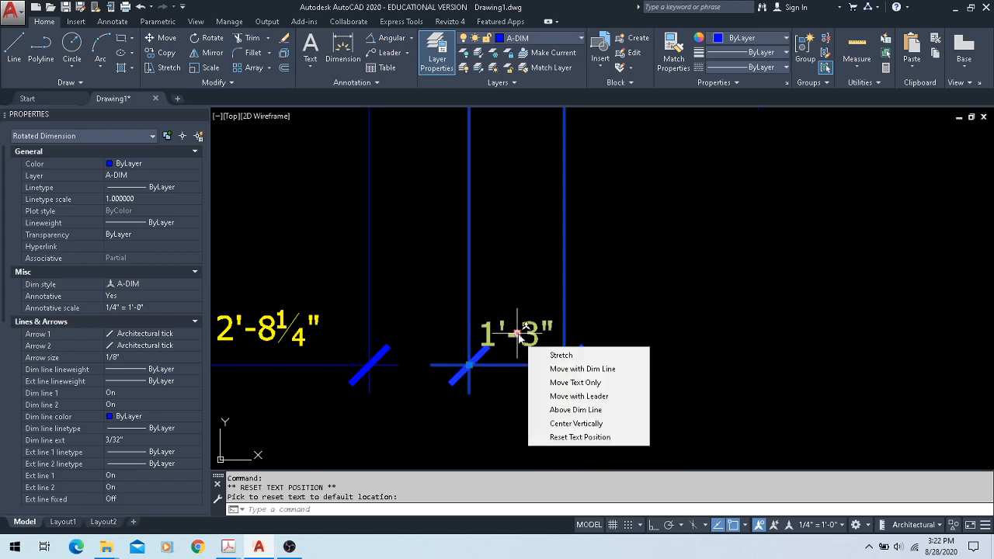
pyautogui.click(575, 383)
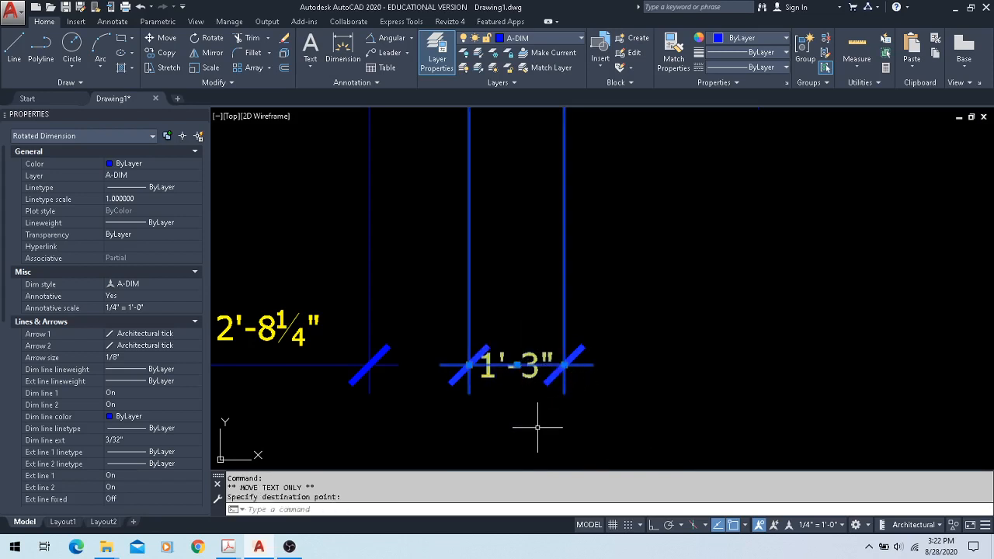
# - Place the 1'-3" dimension text above its dimension line
pyautogui.scroll(4, 503, 388)
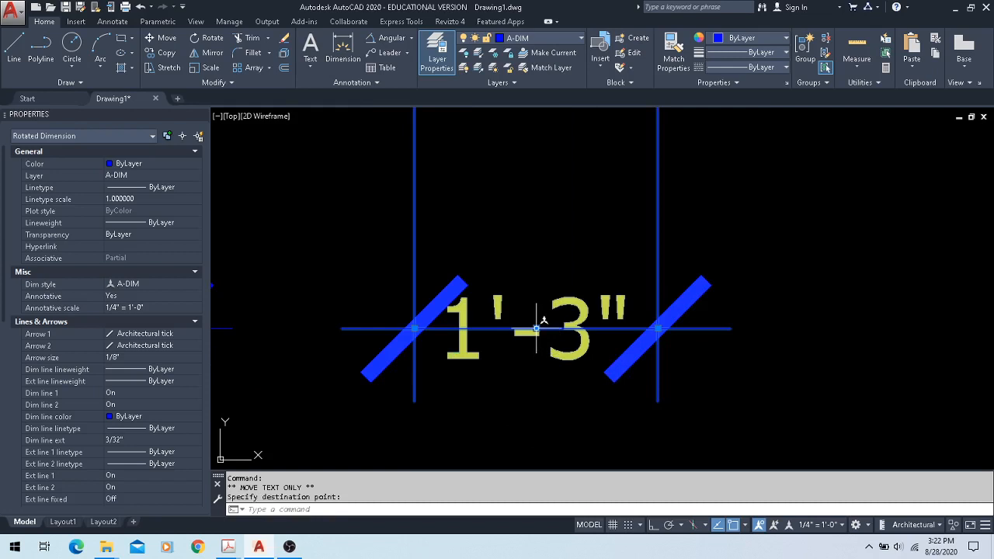
pyautogui.moveTo(536, 330)
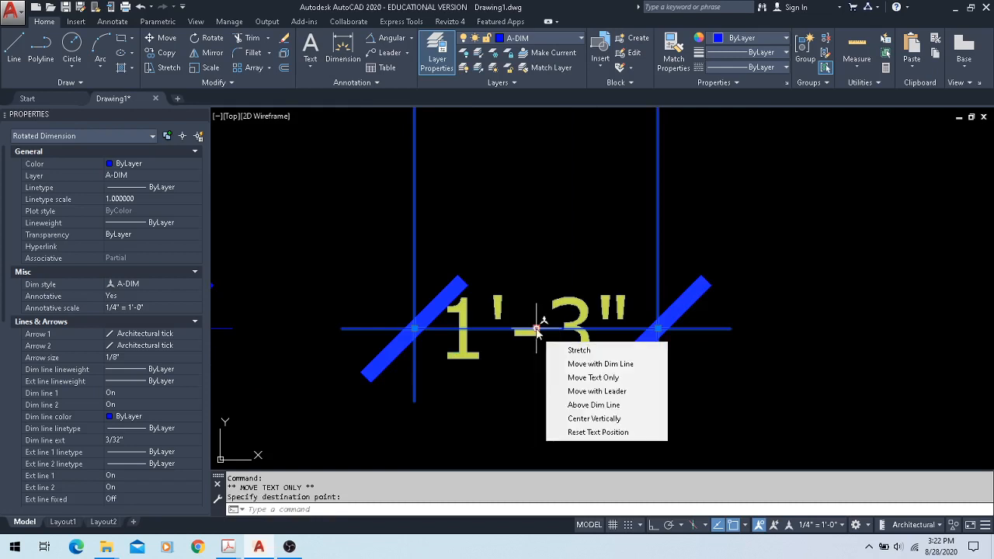
pyautogui.click(588, 406)
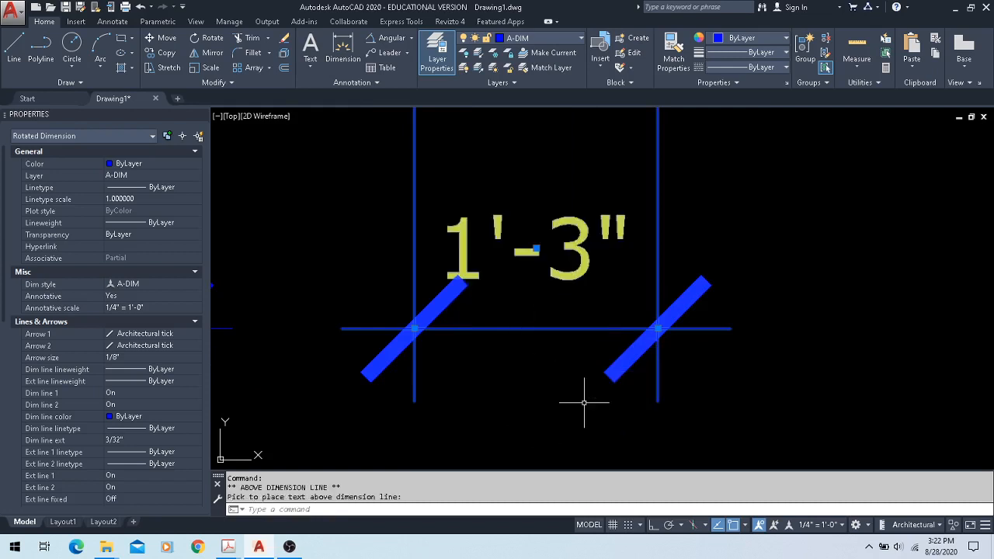
# - Nudge the 1'-3" dimension text slightly right and up to clear the tick mark
pyautogui.scroll(-2, 539, 392)
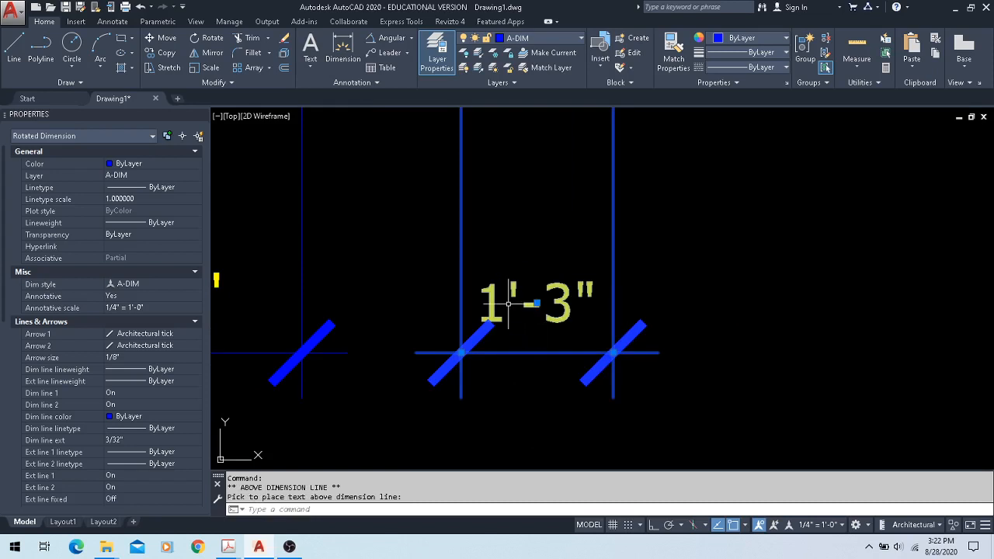
pyautogui.scroll(3, 506, 306)
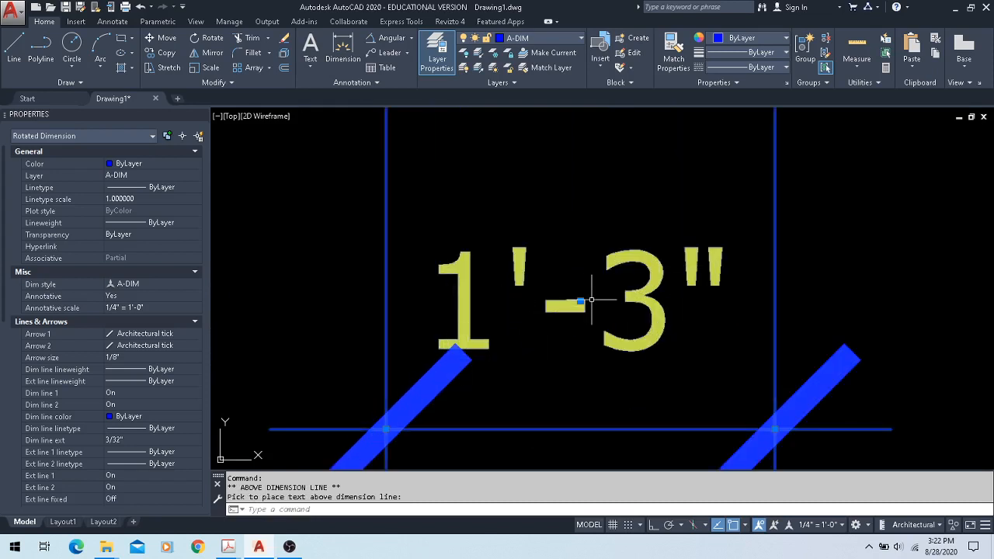
pyautogui.click(581, 300)
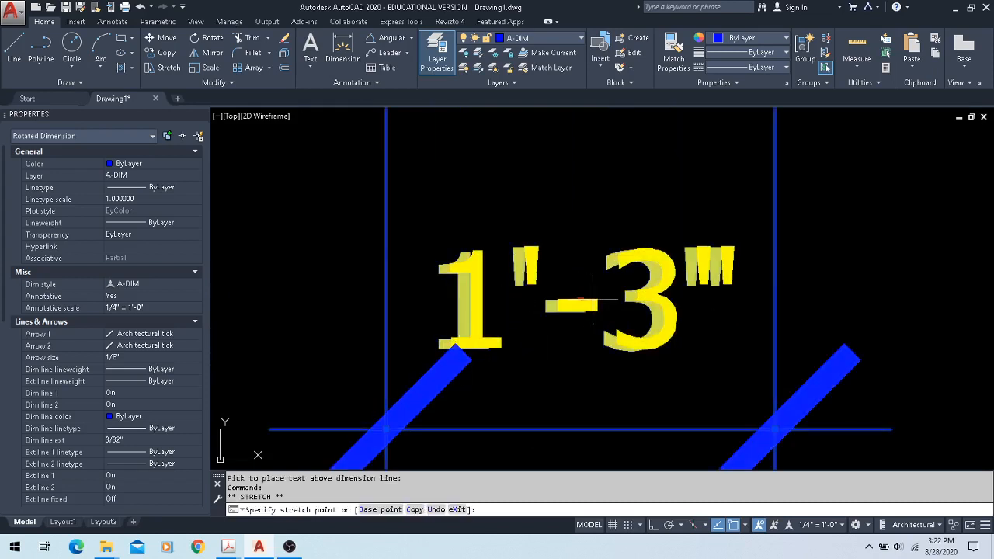
pyautogui.press('Escape')
# - Draw a horizontal linear dimension about 3'-5 1/2" wide in the empty area below and right of the profile
pyautogui.scroll(-4, 573, 344)
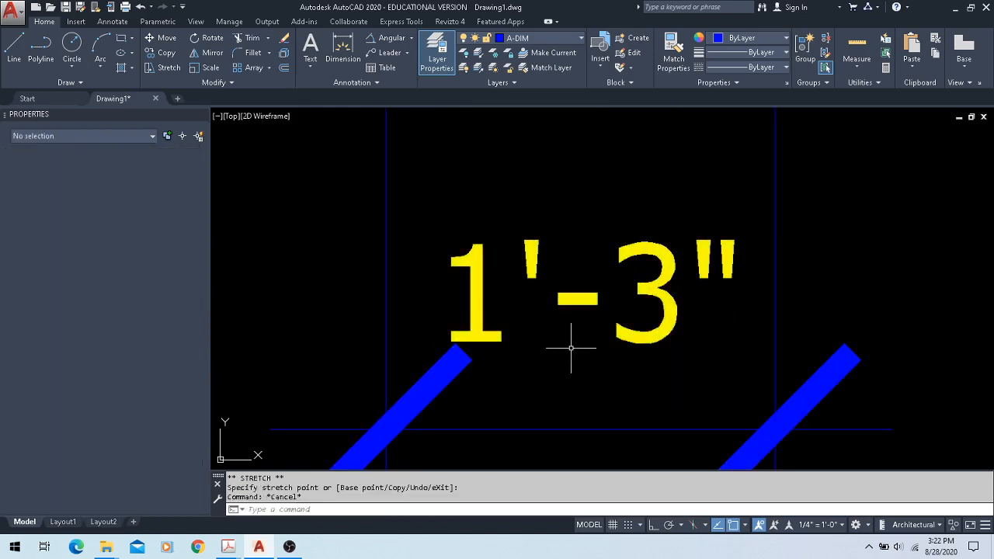
pyautogui.scroll(-3, 571, 348)
pyautogui.scroll(2, 573, 359)
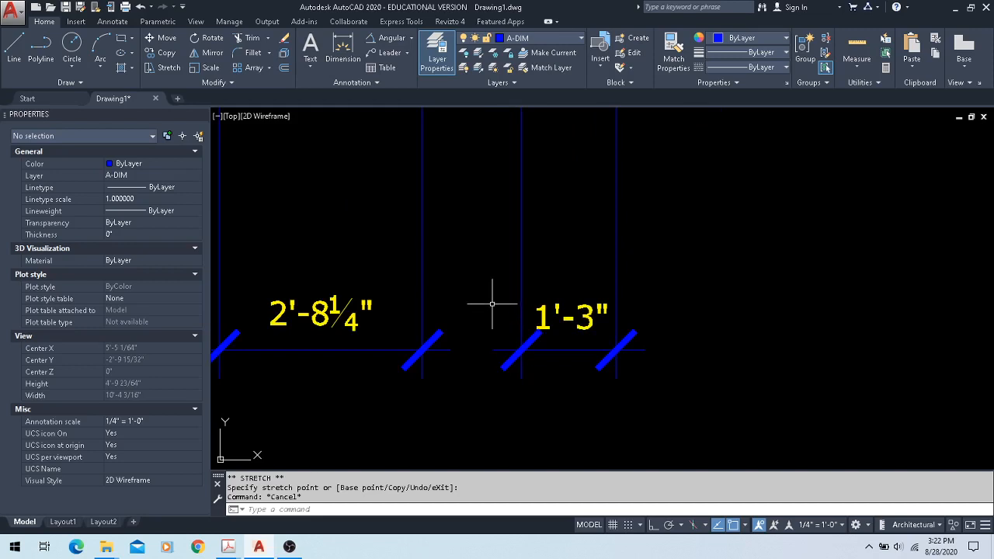
pyautogui.scroll(-3, 669, 310)
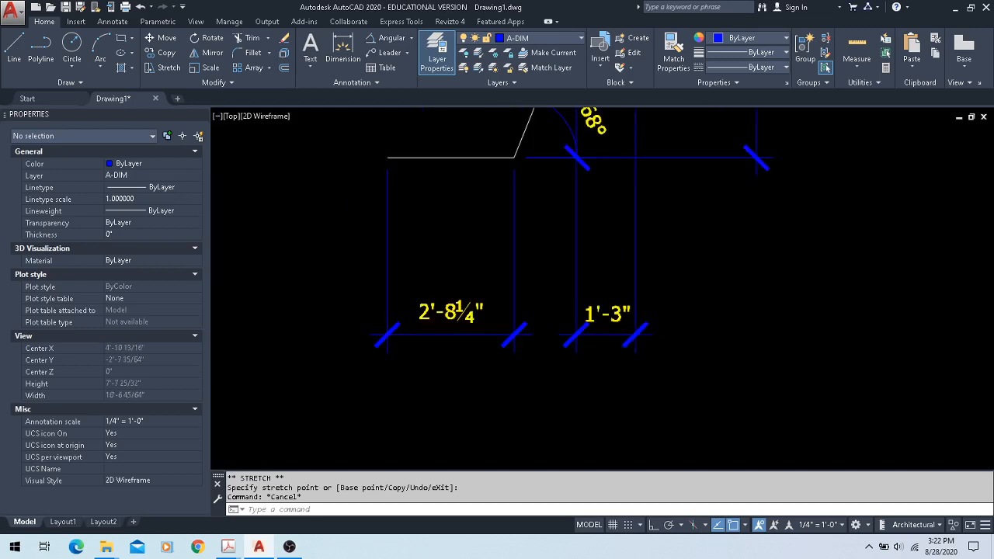
pyautogui.moveTo(715, 287); pyautogui.dragTo(596, 289, button='middle')
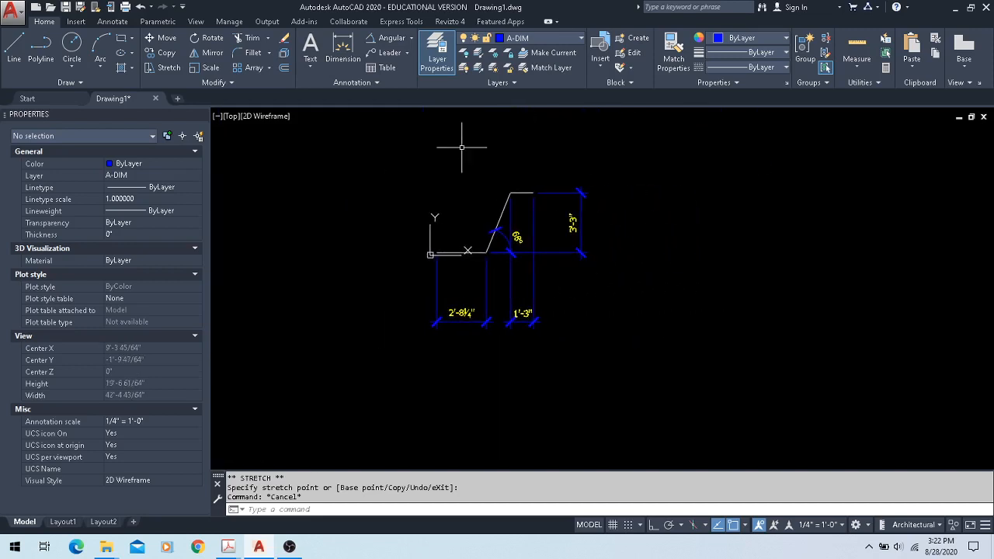
pyautogui.click(411, 38)
pyautogui.click(378, 59)
pyautogui.click(596, 319)
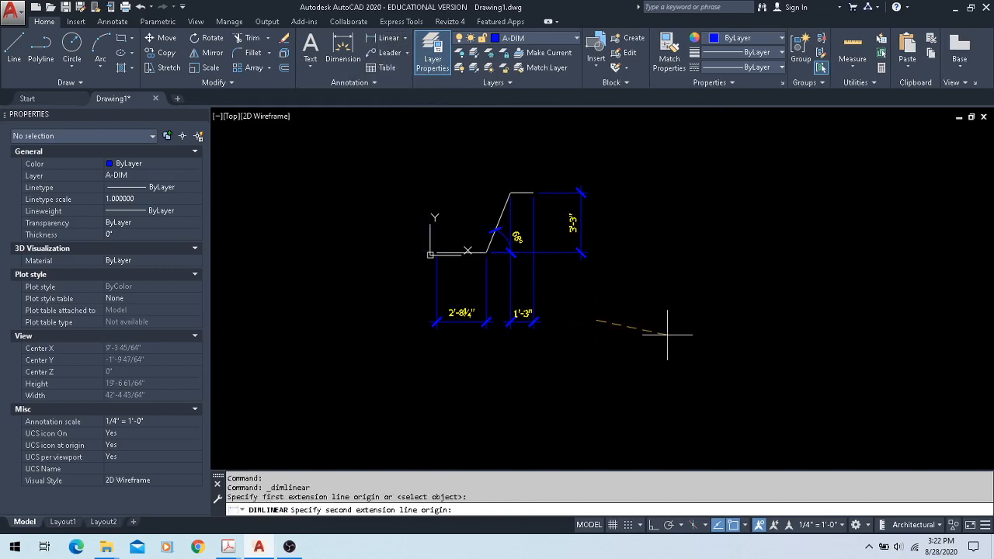
pyautogui.click(661, 319)
pyautogui.click(620, 376)
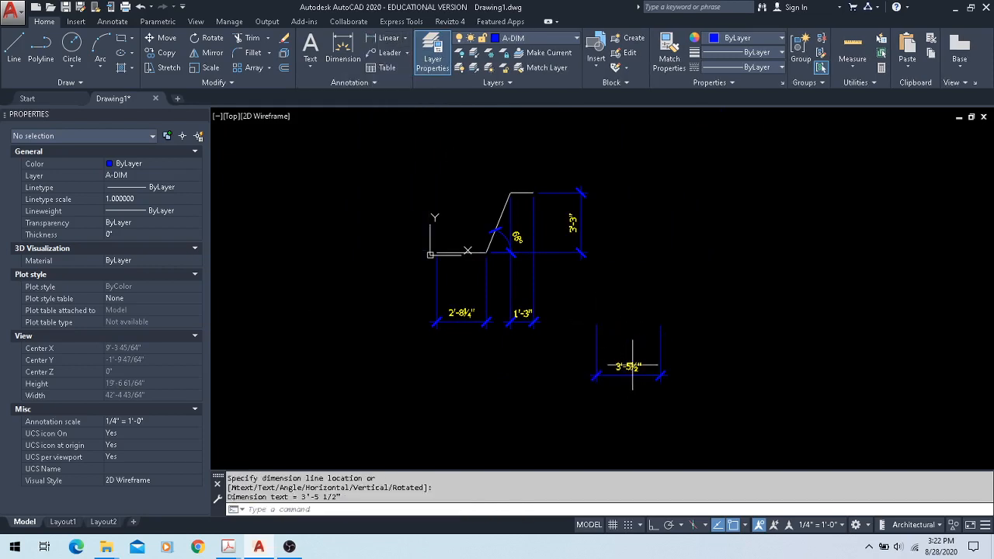
# - Continue the new dimension from its right end with three short segments of about 4 3/4", 5 1/2" and 5"
pyautogui.click(619, 380)
pyautogui.click(619, 382)
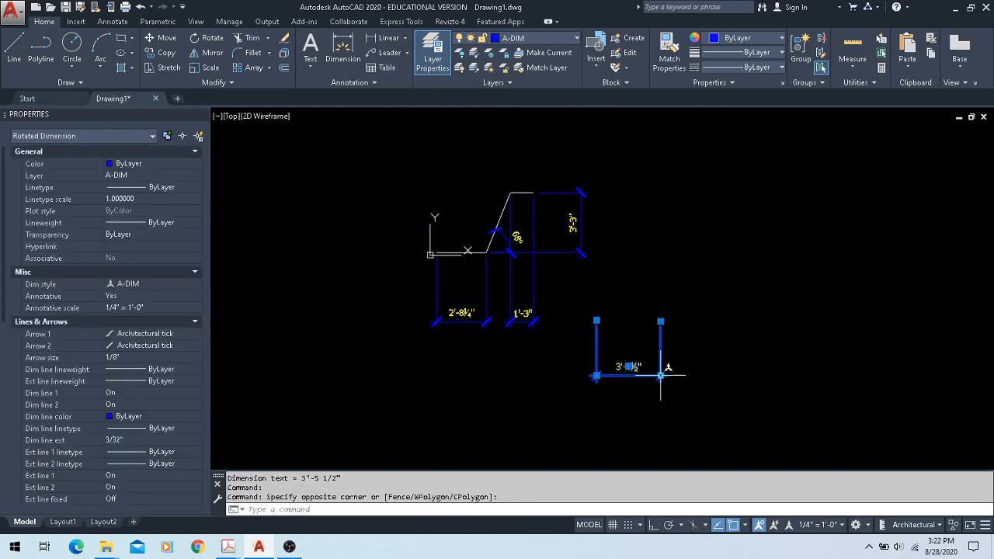
pyautogui.moveTo(661, 376)
pyautogui.click(684, 408)
pyautogui.scroll(4, 695, 380)
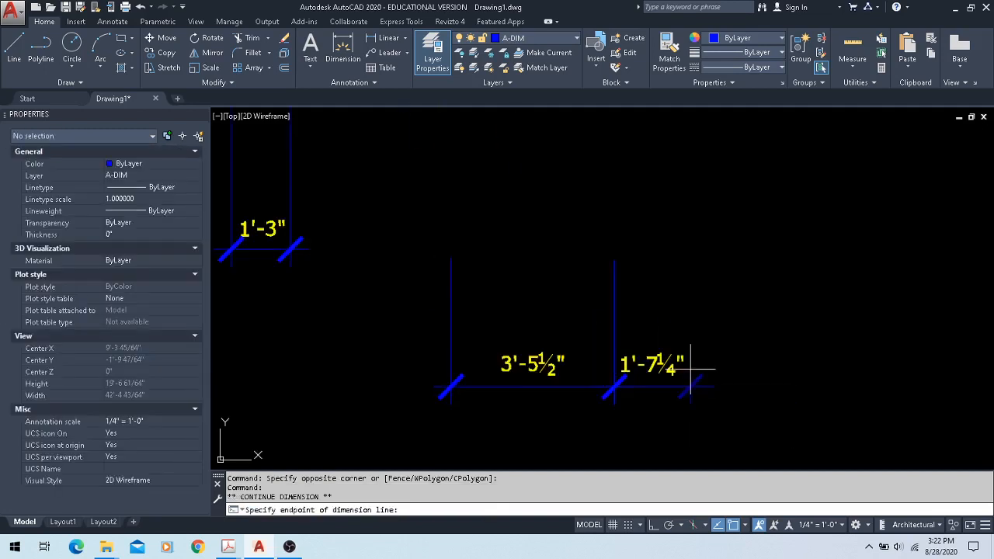
pyautogui.scroll(2, 690, 372)
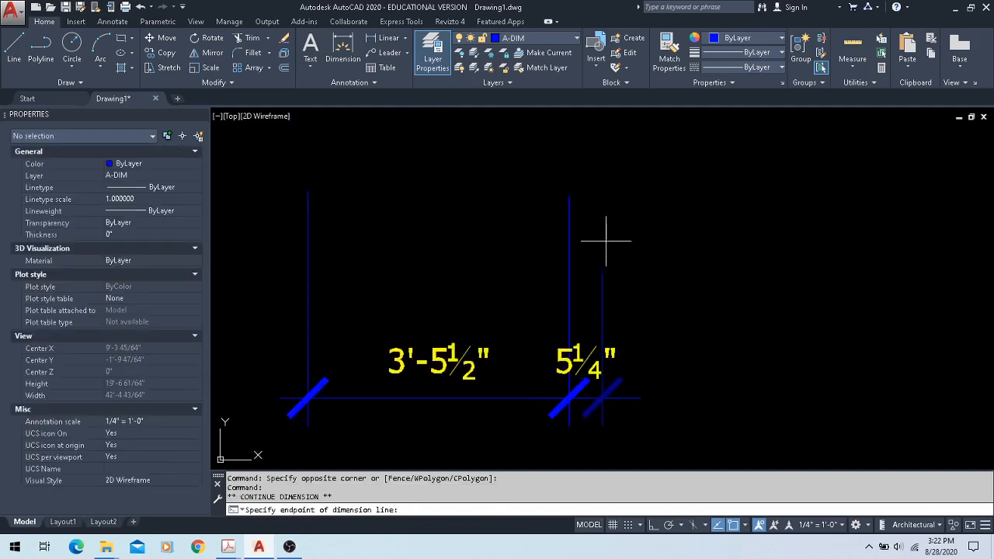
pyautogui.click(598, 186)
pyautogui.click(633, 183)
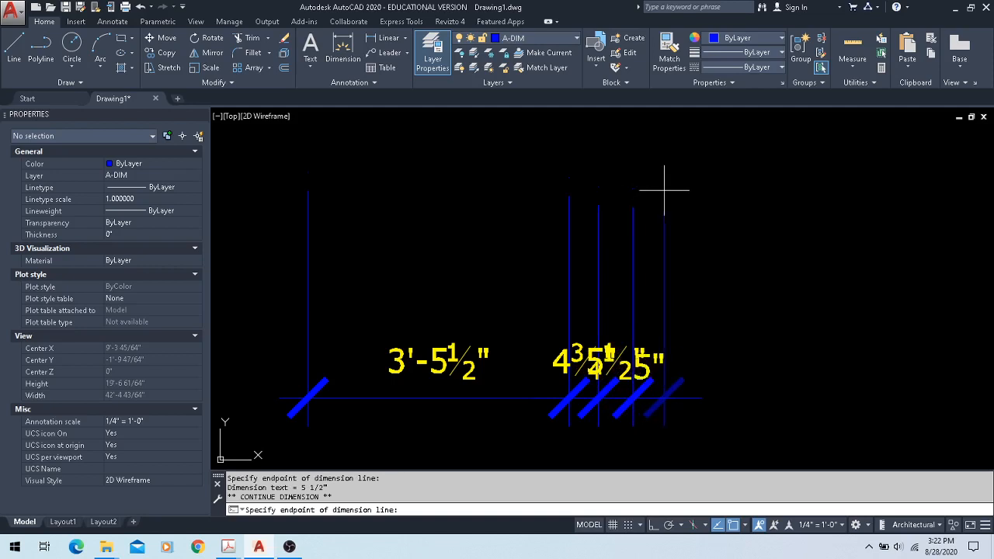
pyautogui.click(664, 188)
pyautogui.press('Escape')
pyautogui.press('Escape')
# - Stretch the overlapping 5 1/2" dimension text straight down below the dimension line
pyautogui.moveTo(761, 422); pyautogui.dragTo(746, 279, button='middle')
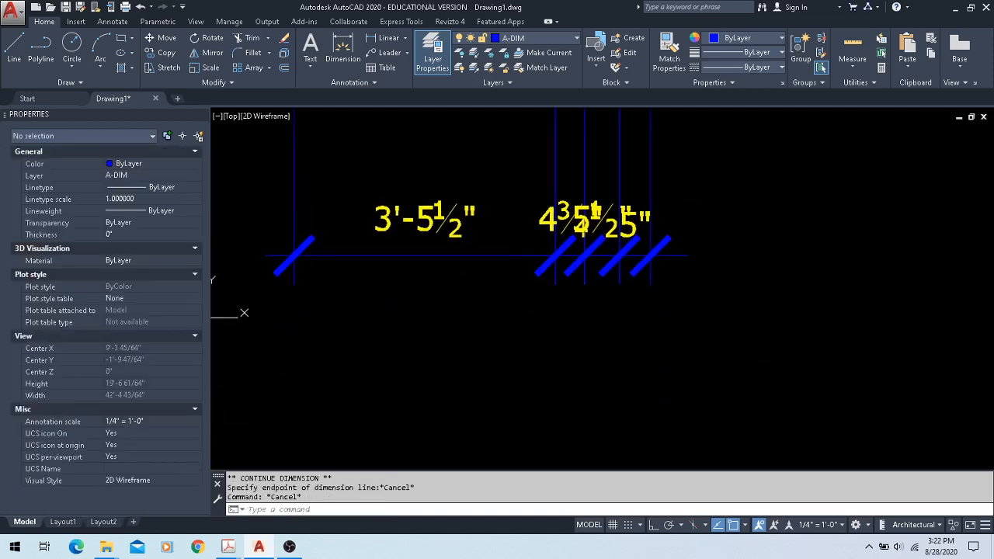
pyautogui.click(596, 205)
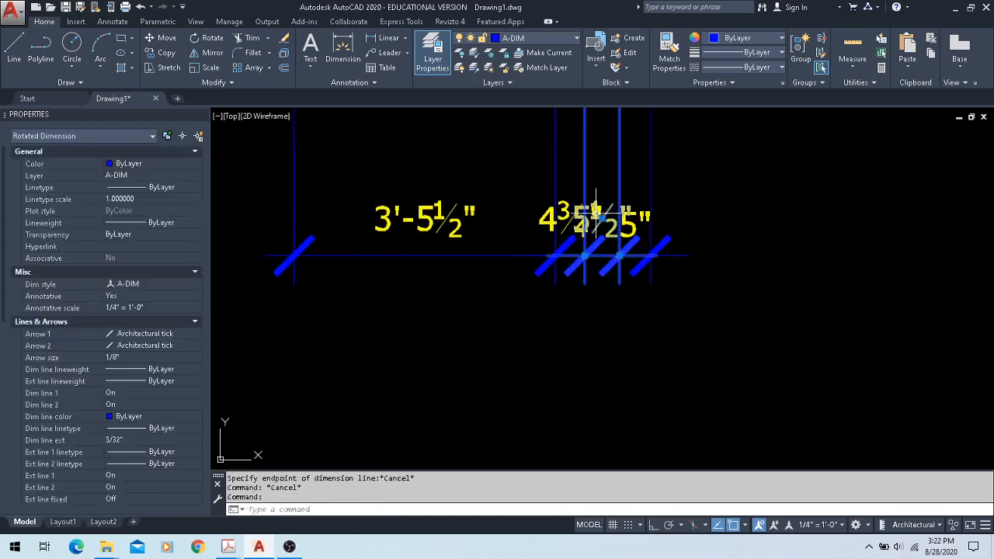
pyautogui.click(602, 220)
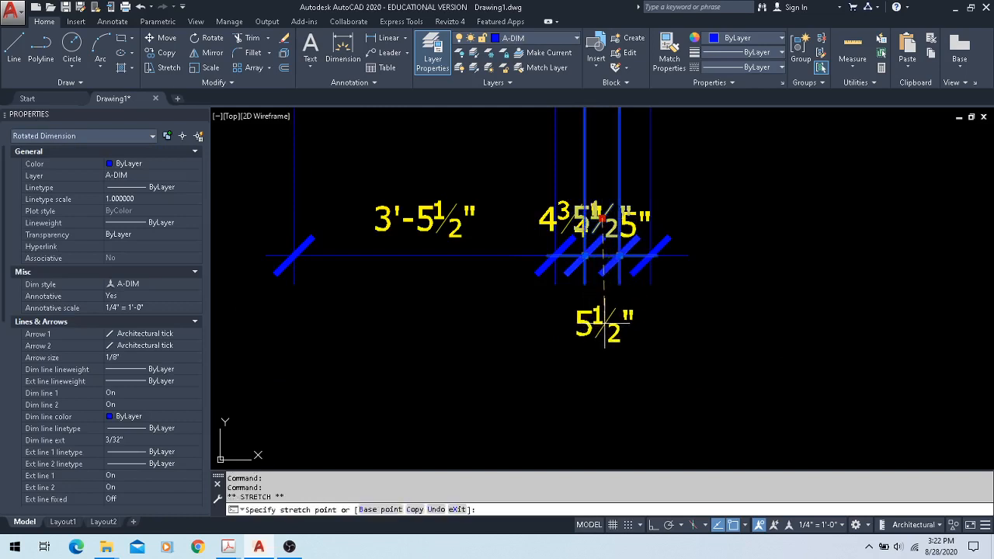
pyautogui.click(604, 320)
pyautogui.press('Escape')
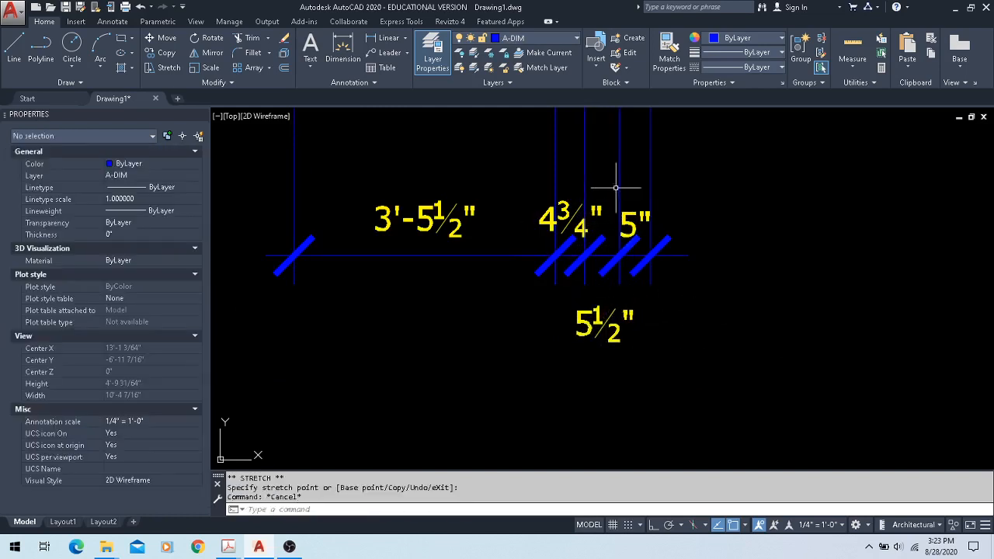
# - Reset the 5 1/2" dimension text to its default position and move it with a leader below and left of its segment
pyautogui.click(602, 325)
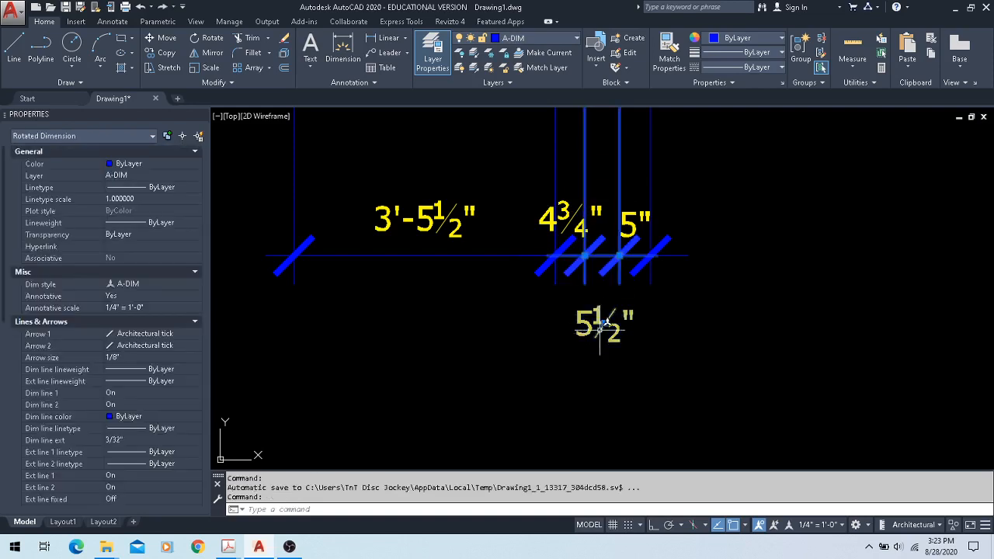
pyautogui.moveTo(603, 325)
pyautogui.click(631, 434)
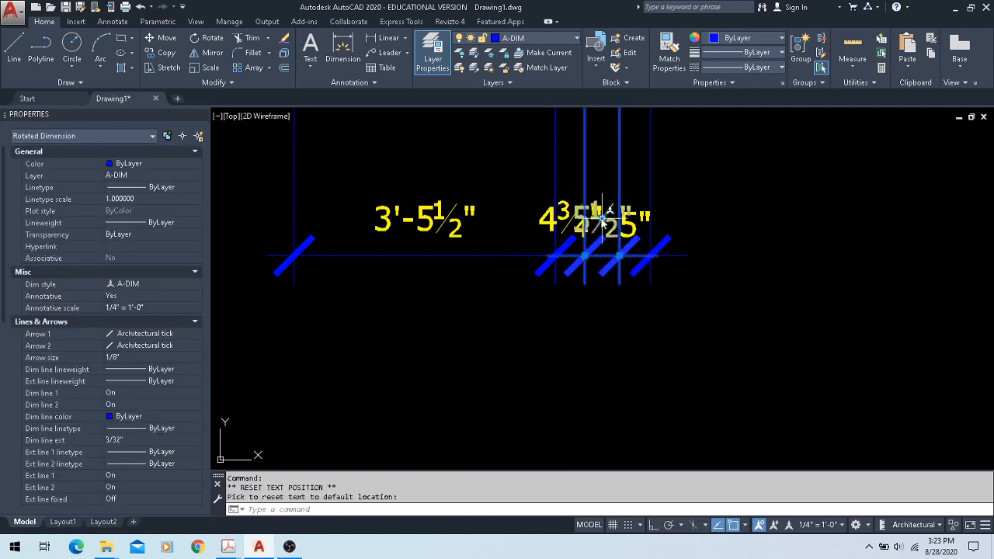
pyautogui.moveTo(603, 218)
pyautogui.click(662, 277)
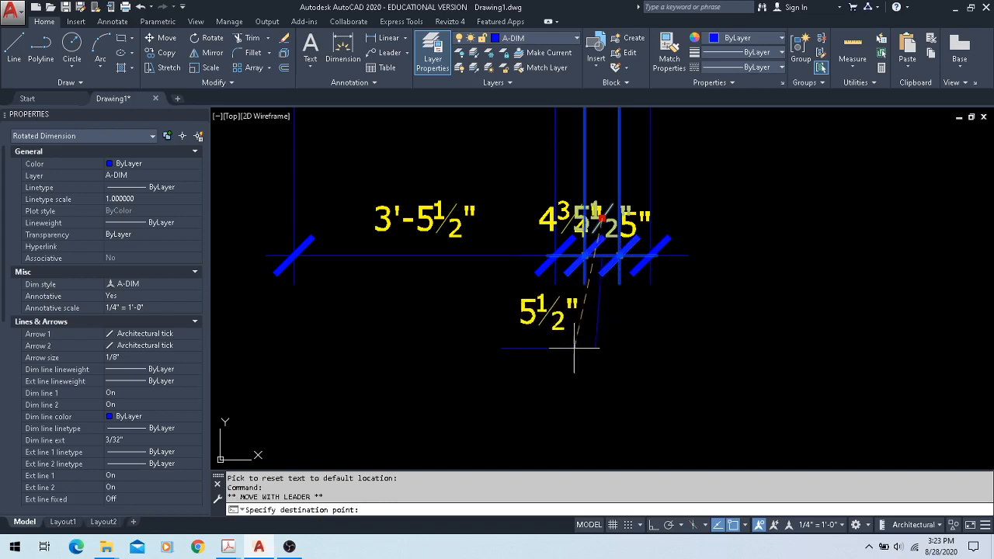
pyautogui.click(566, 351)
pyautogui.press('Escape')
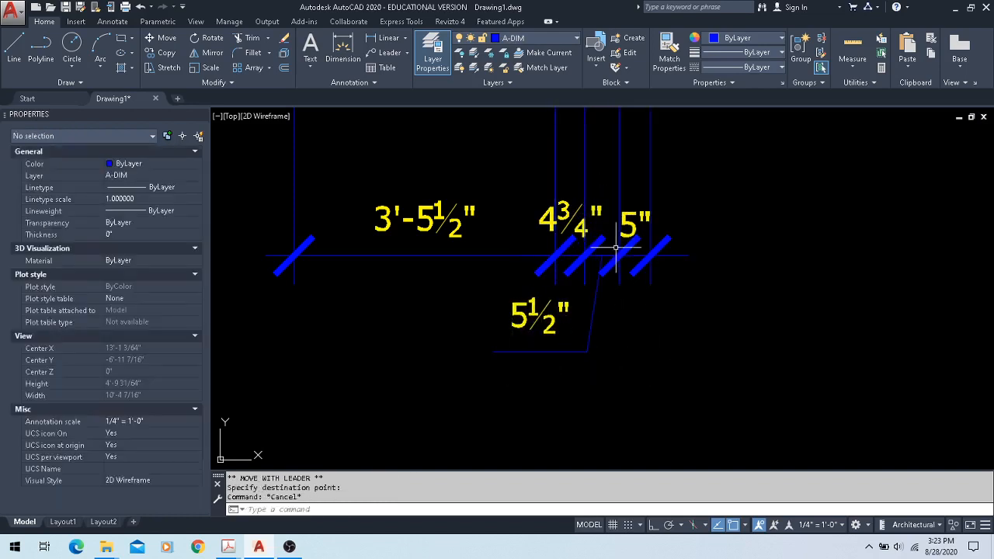
# - Move the 5" dimension text with a leader to below and right of its segment
pyautogui.click(649, 228)
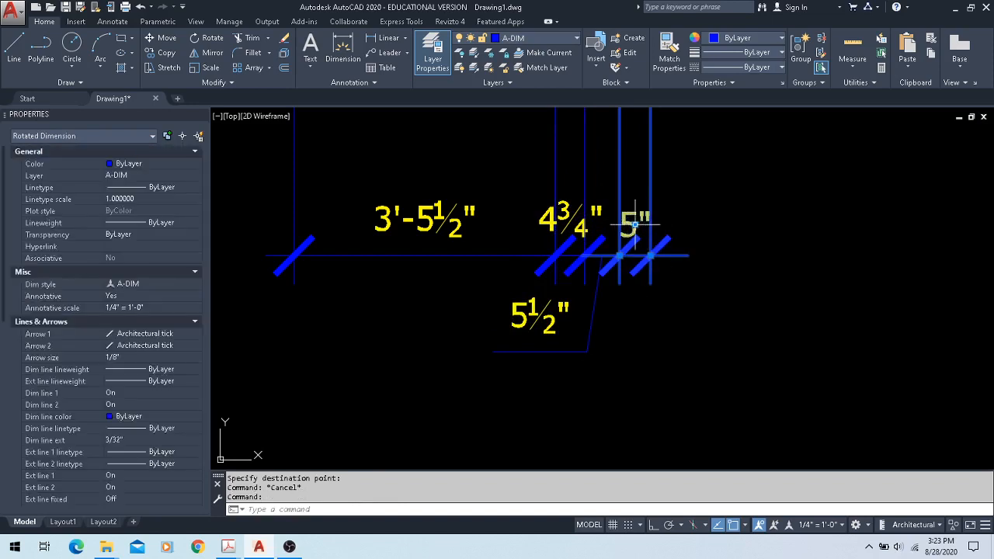
pyautogui.moveTo(635, 225)
pyautogui.click(673, 287)
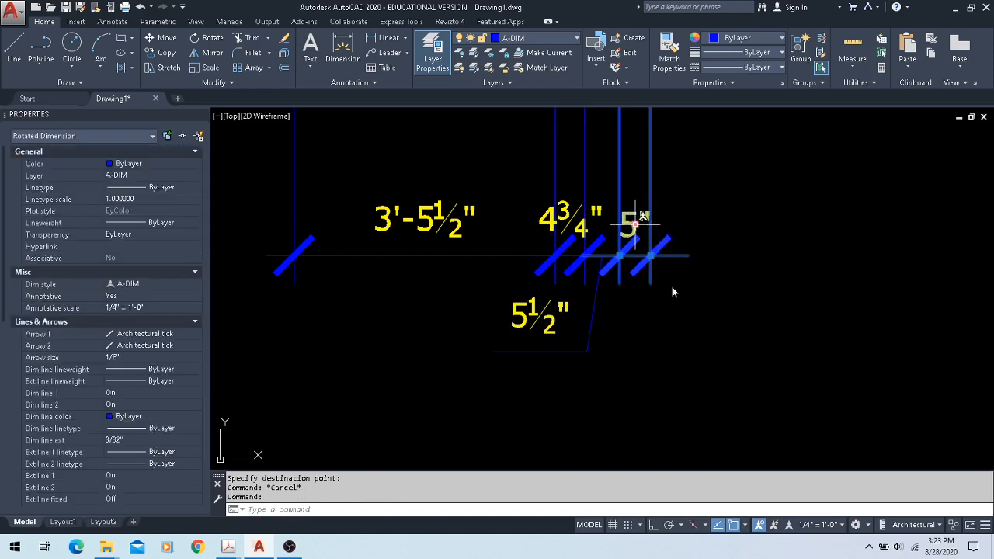
pyautogui.click(672, 343)
pyautogui.press('Escape')
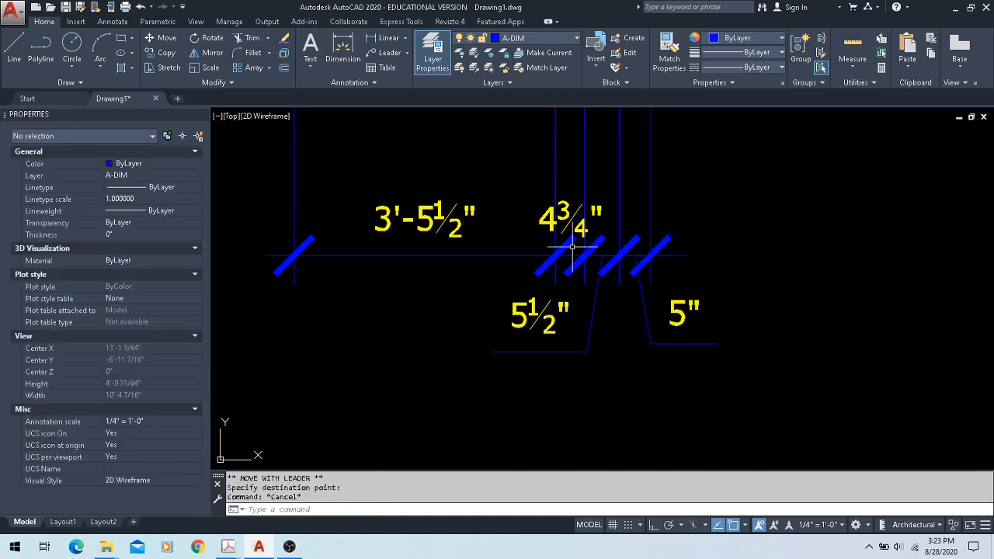
# - Stretch the 4 3/4" dimension text straight left, out of its narrow segment and beside the 3'-5 1/2" text
pyautogui.click(574, 211)
pyautogui.click(566, 218)
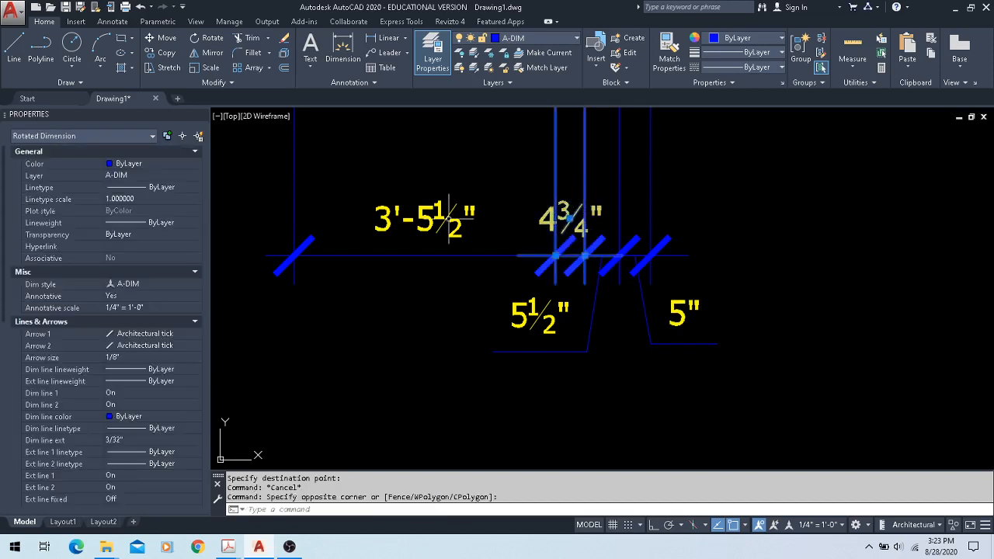
pyautogui.moveTo(457, 208); pyautogui.dragTo(615, 284, button='middle')
pyautogui.click(731, 295)
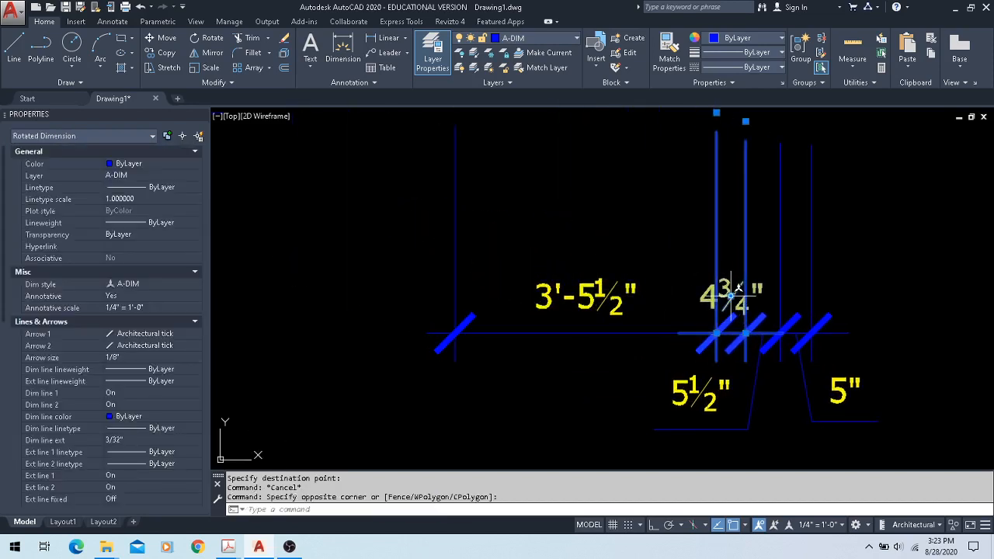
pyautogui.click(677, 295)
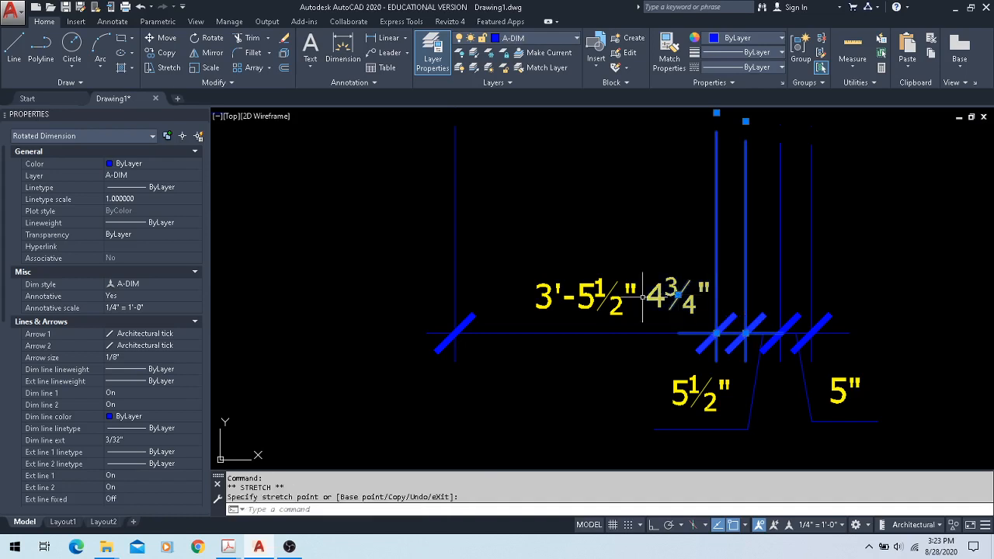
pyautogui.press('Escape')
# - Stretch the 3'-5 1/2" dimension text left, away from the neighbouring 4 3/4" text
pyautogui.click(601, 295)
pyautogui.click(586, 296)
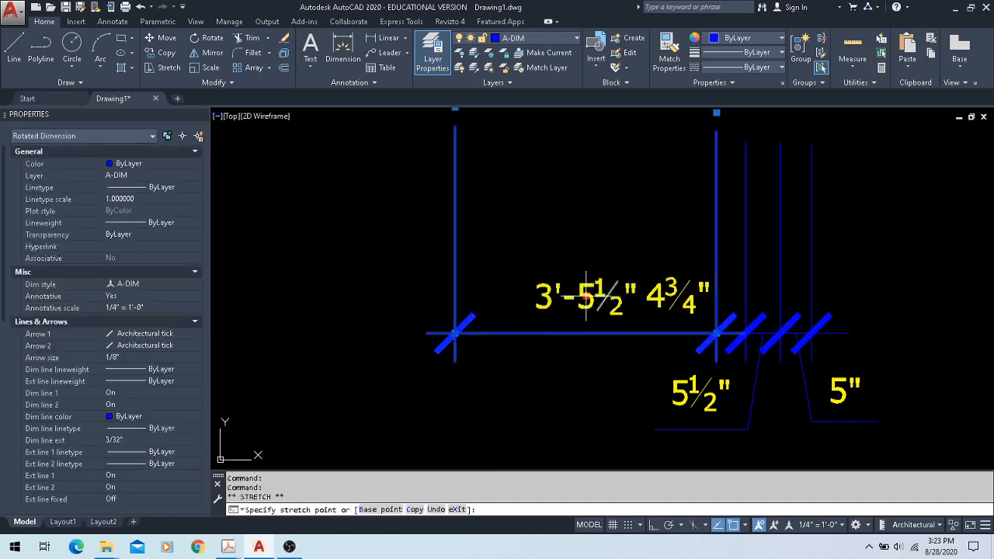
pyautogui.press('Escape')
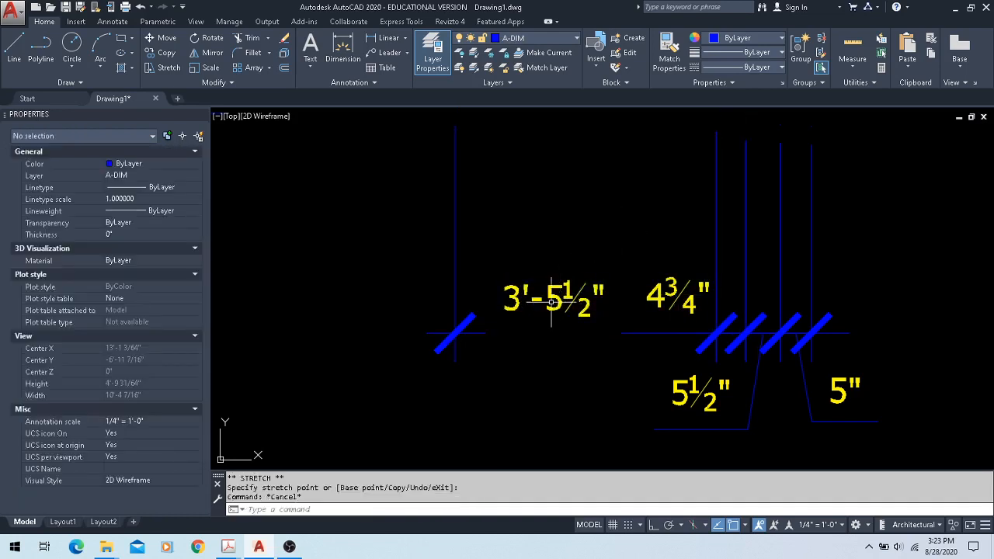
# - Place the 3'-5 1/2" dimension text above its dimension line with the Above Dim Line option
pyautogui.click(553, 303)
pyautogui.click(520, 285)
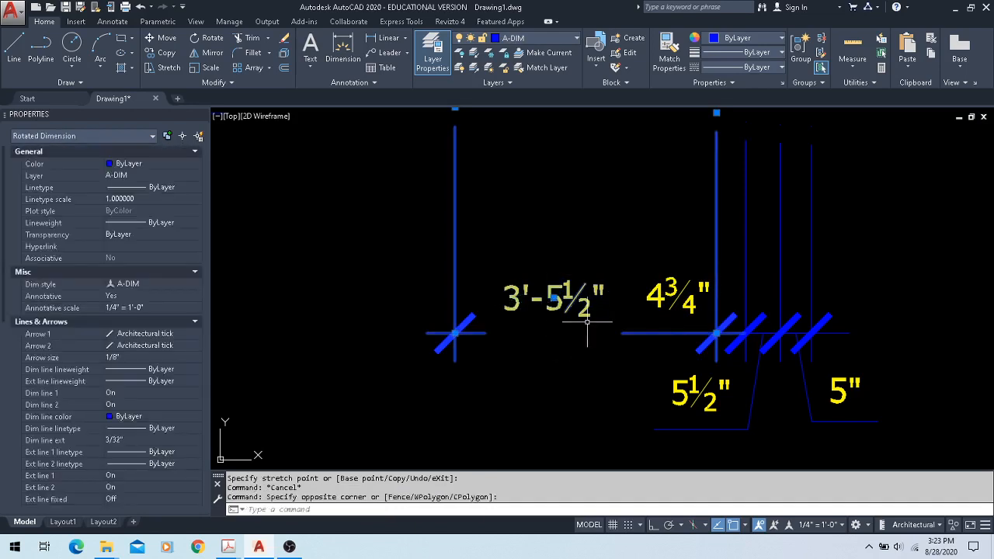
pyautogui.moveTo(554, 298)
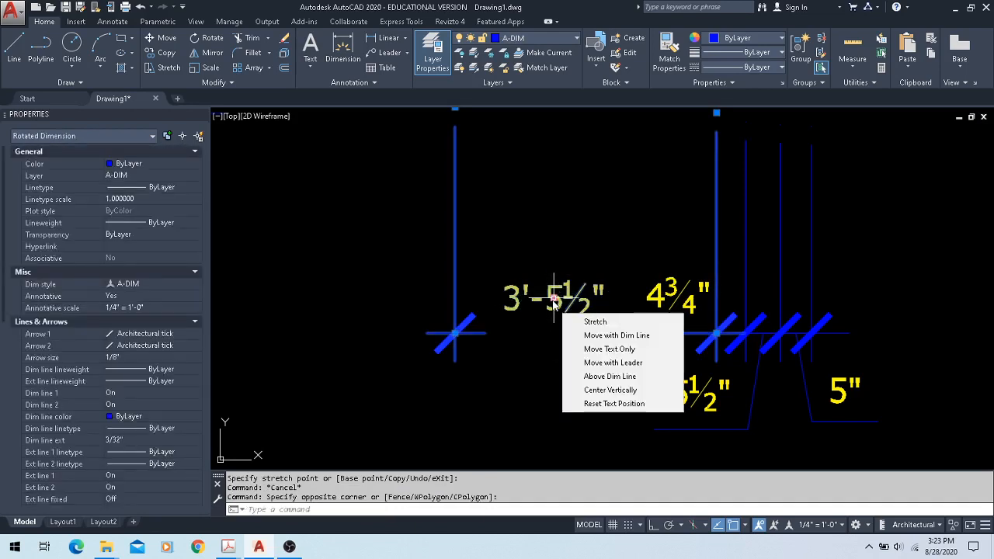
pyautogui.click(595, 379)
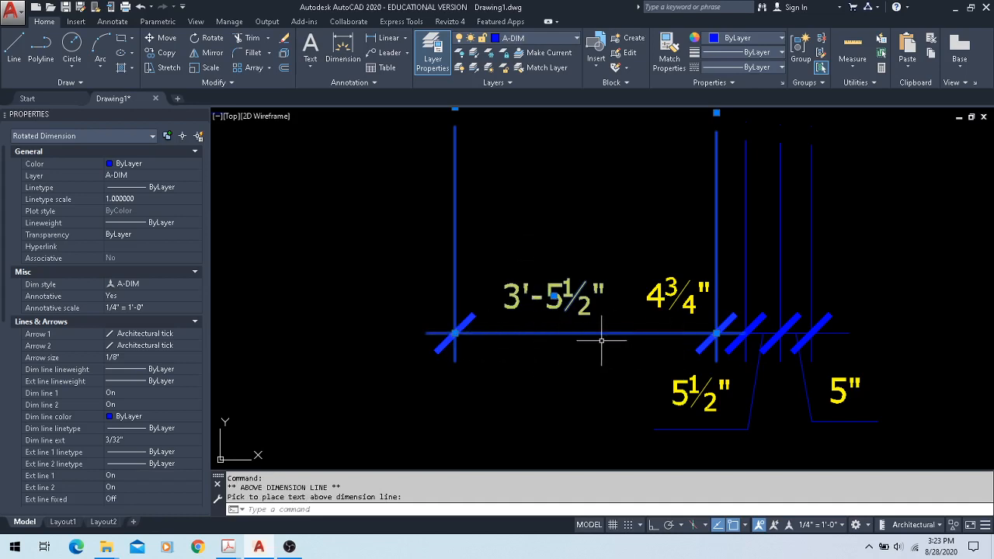
pyautogui.press('Escape')
# - Erase the four practice dimensions below and right of the profile
pyautogui.scroll(-5, 548, 378)
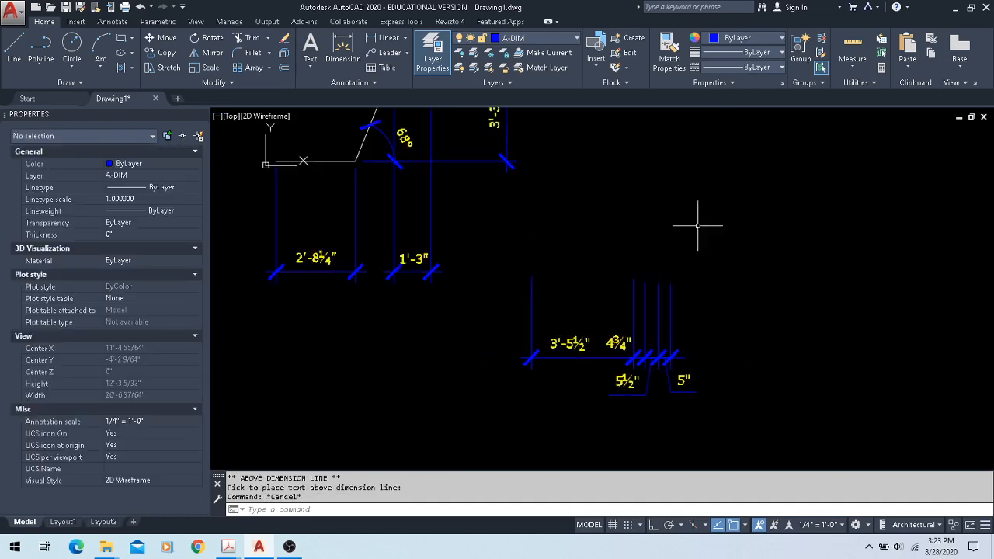
pyautogui.click(517, 248)
pyautogui.click(741, 426)
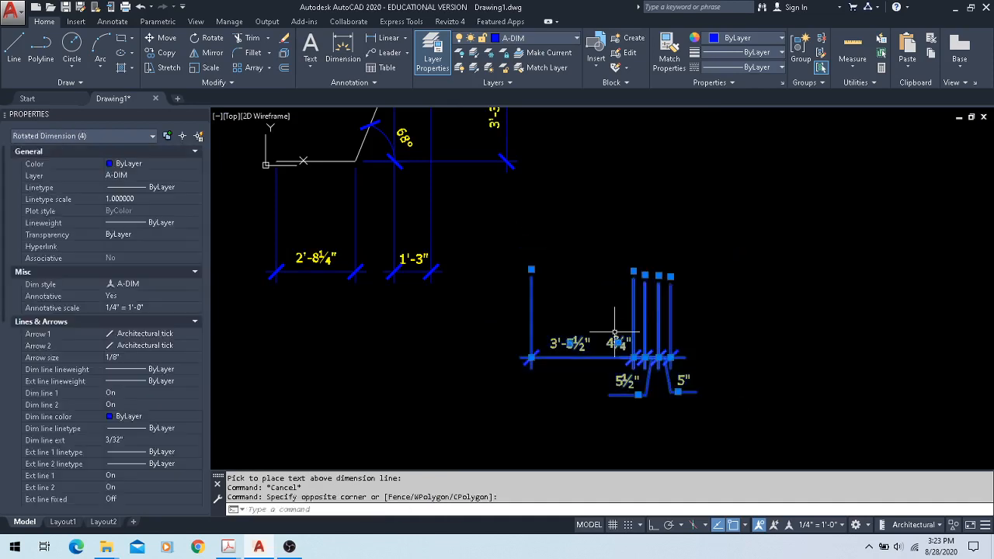
pyautogui.scroll(2, 627, 383)
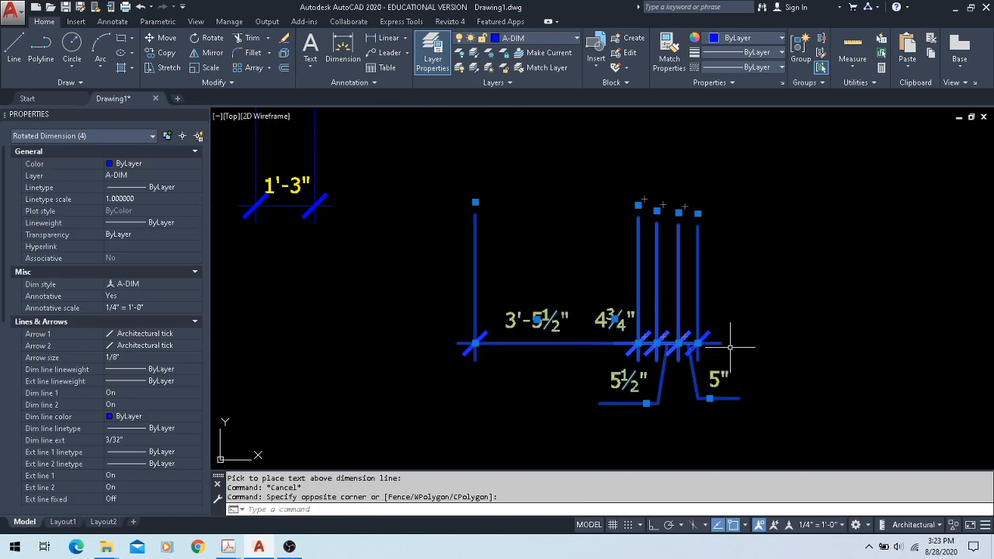
pyautogui.press('Delete')
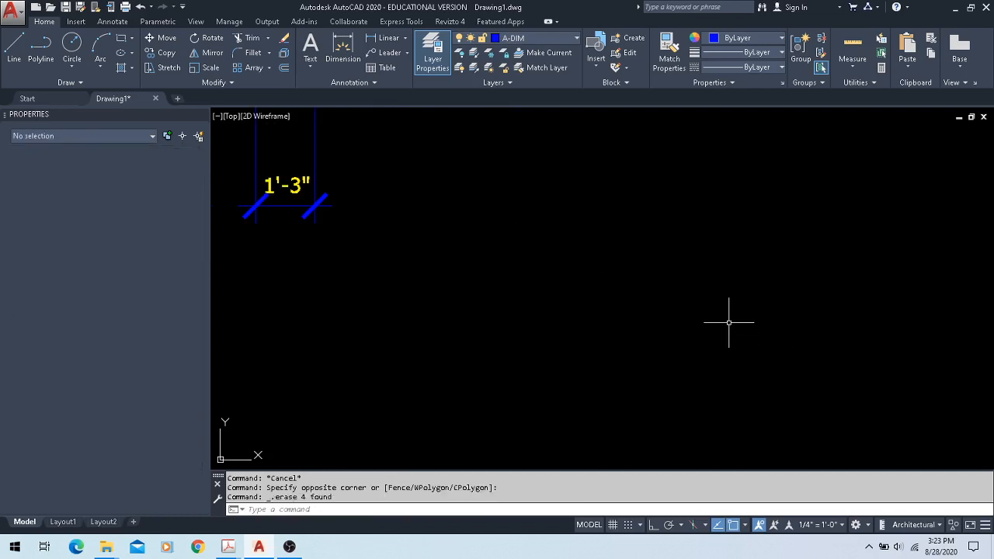
# - Add an aligned dimension between the endpoints of the profile's sloped segment, with its dimension line on the upper-left side
pyautogui.scroll(-3, 715, 295)
pyautogui.moveTo(706, 272)
pyautogui.mouseDown(button='middle')
pyautogui.moveTo(696, 263)
pyautogui.moveTo(570, 340)
pyautogui.mouseUp(button='middle')
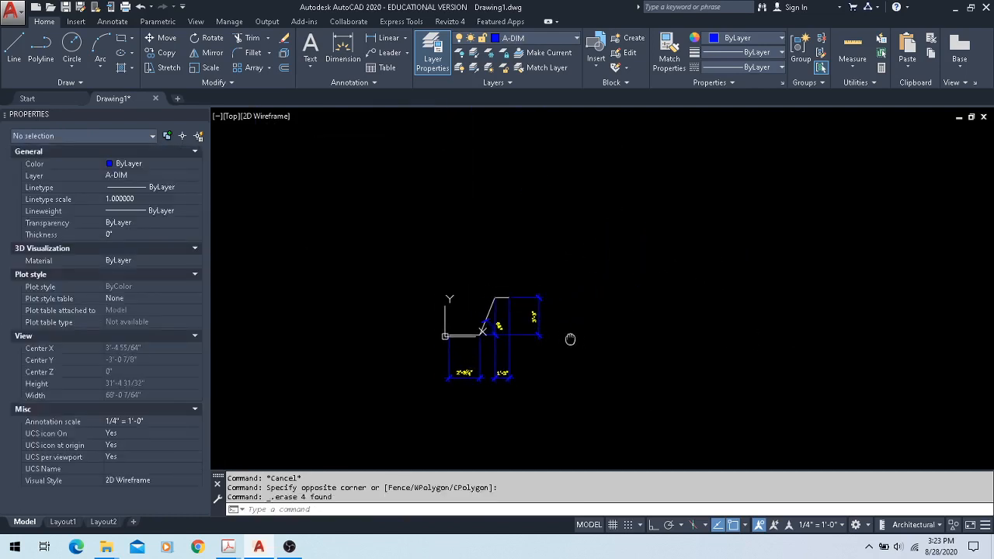
pyautogui.scroll(3, 469, 332)
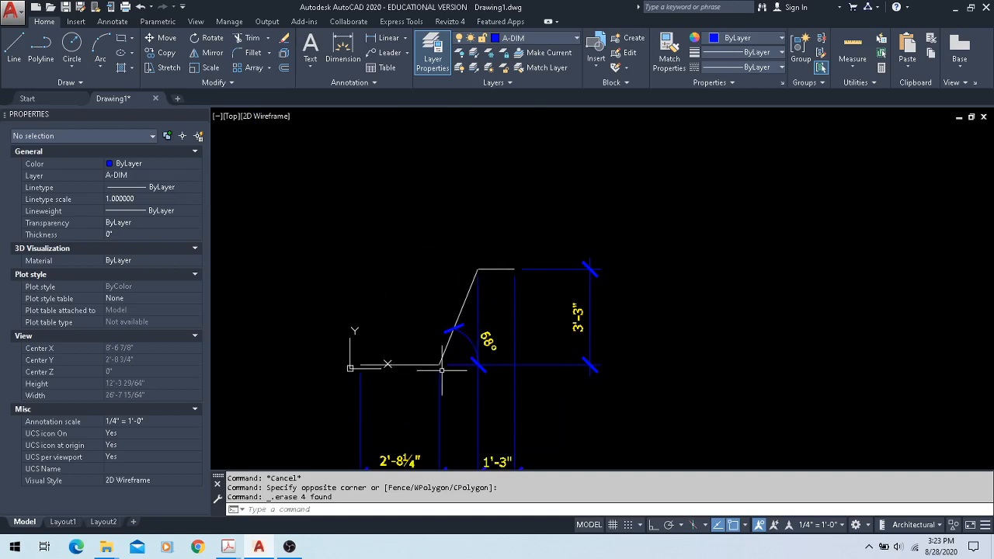
pyautogui.click(405, 39)
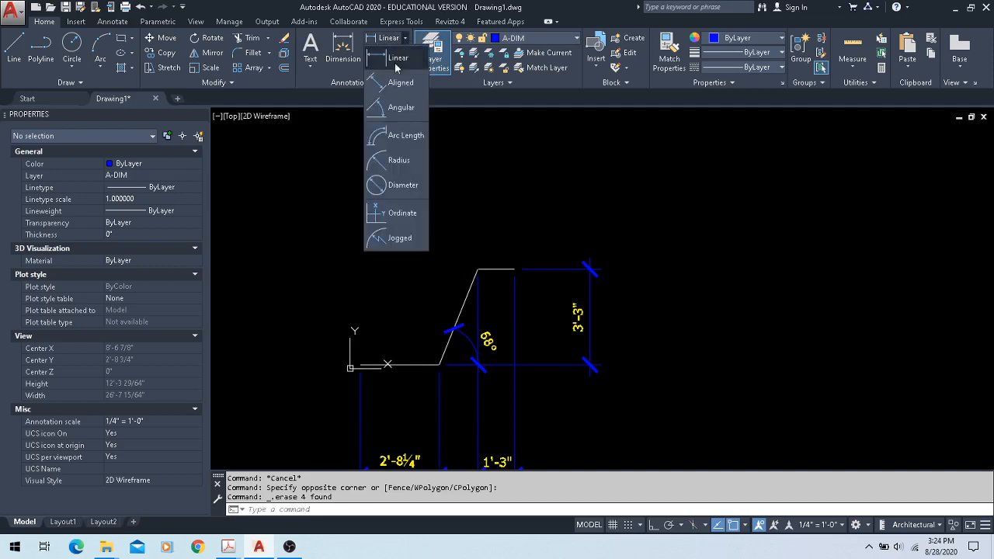
pyautogui.click(388, 85)
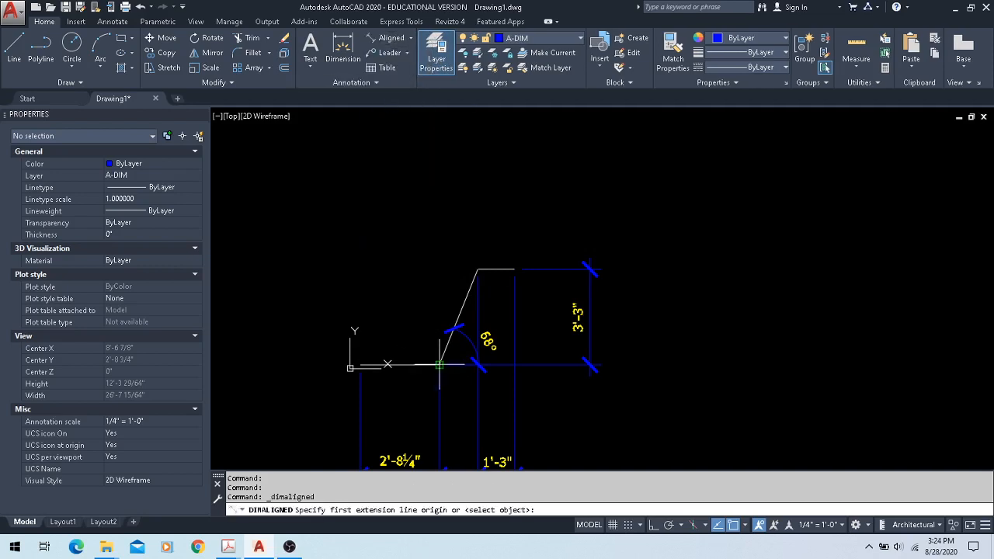
pyautogui.click(439, 364)
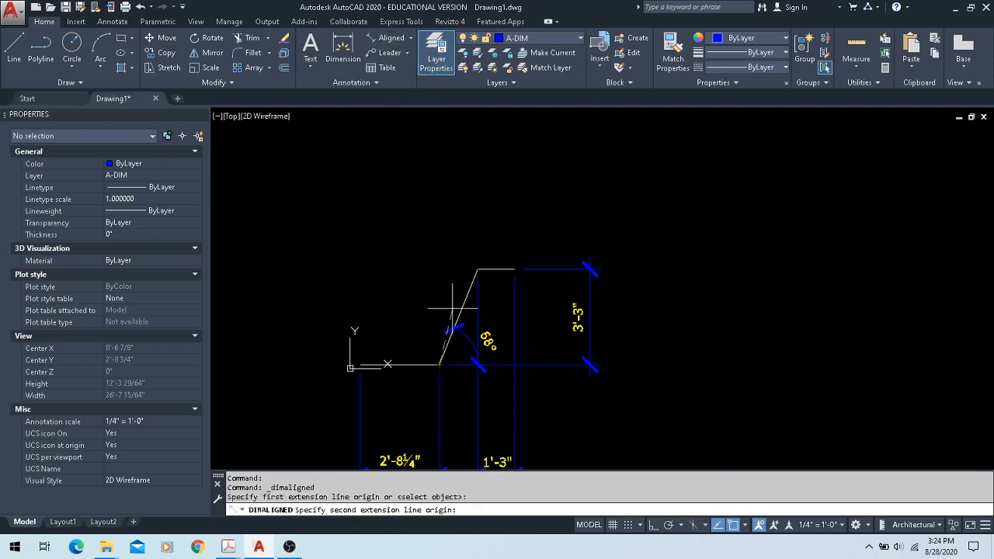
pyautogui.click(478, 271)
pyautogui.click(442, 260)
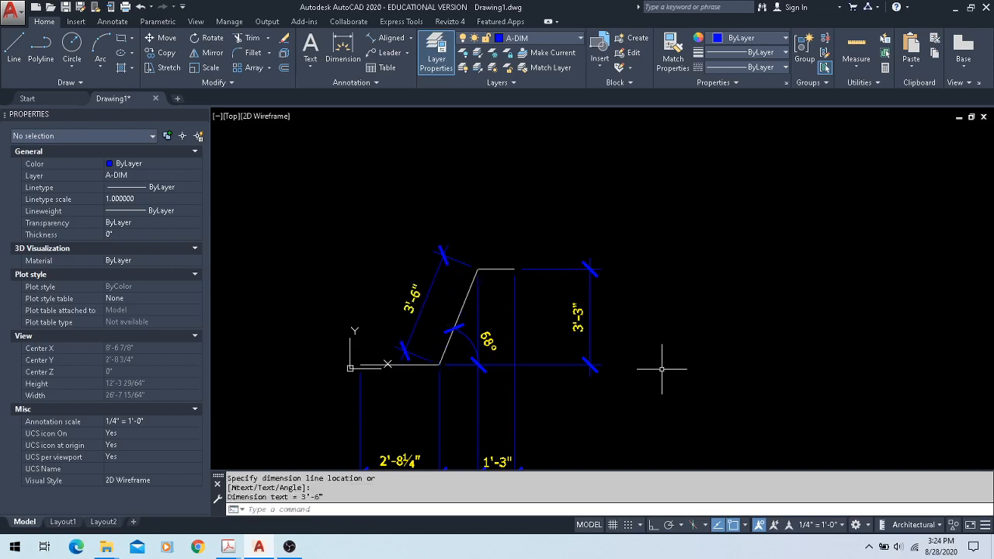
# - Draw a line from a point in the empty area right of the profile using the relative polar coordinate @3'-6"<68
pyautogui.moveTo(632, 423); pyautogui.dragTo(567, 369, button='middle')
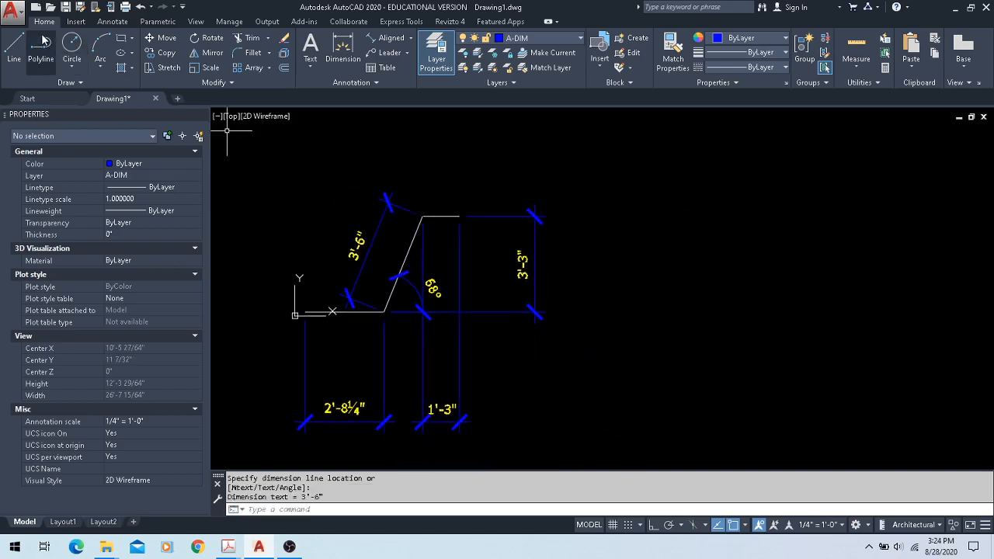
pyautogui.click(14, 48)
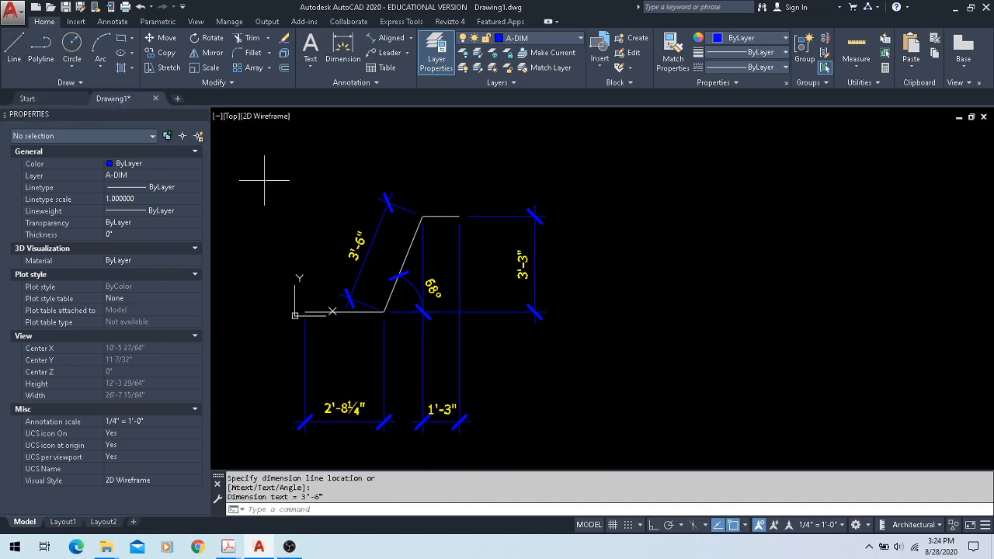
pyautogui.click(648, 343)
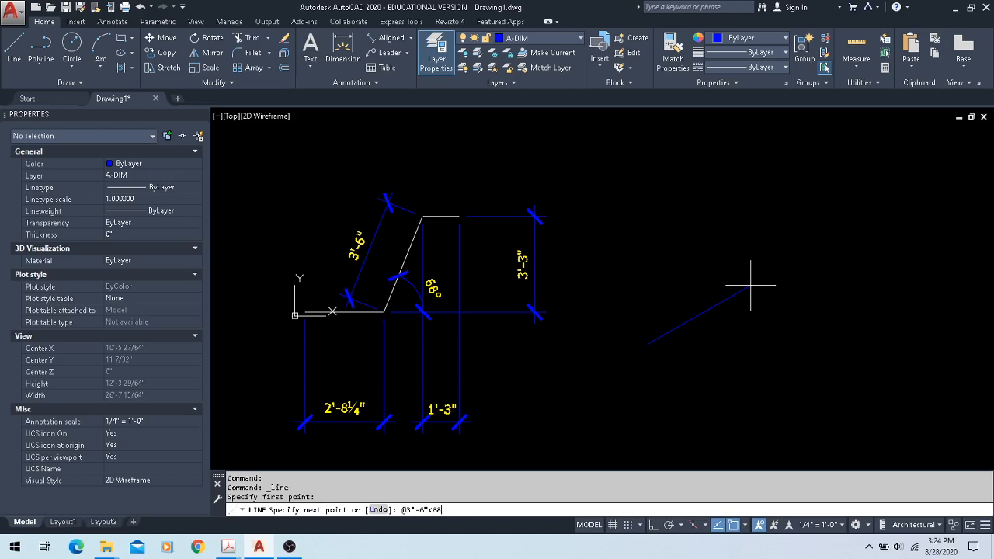
pyautogui.press('Return')
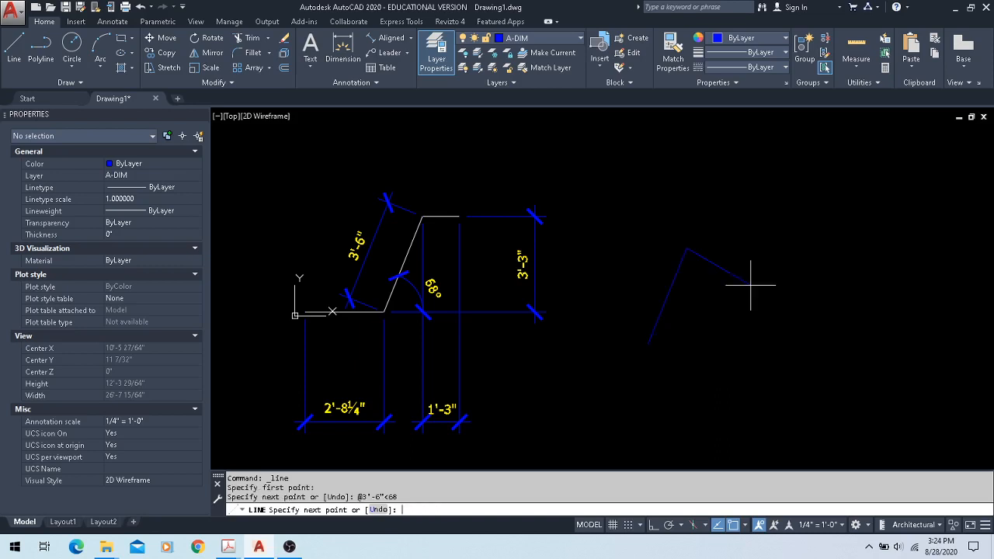
pyautogui.press('Escape')
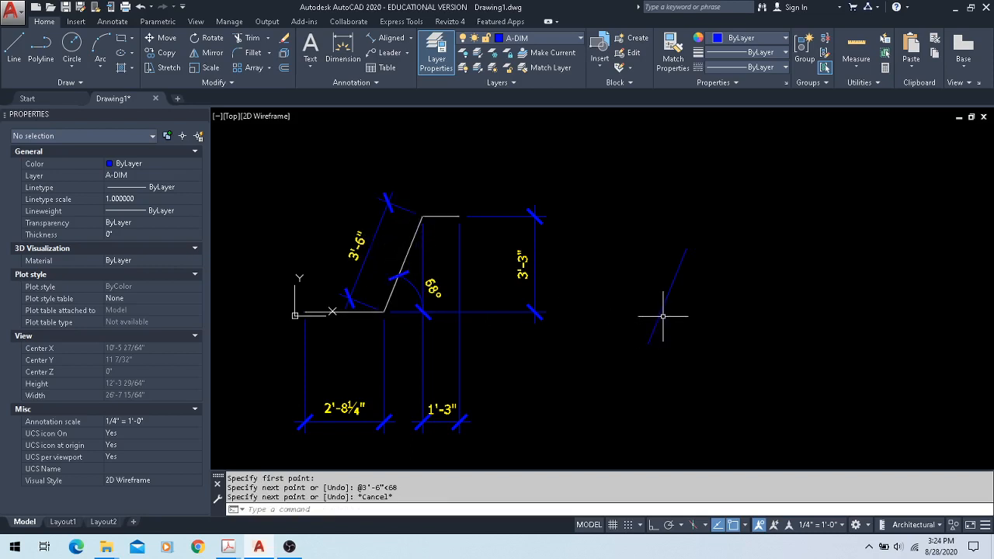
# - Erase the separate sloped line right of the dimensioned profile
pyautogui.click(750, 348)
pyautogui.click(655, 206)
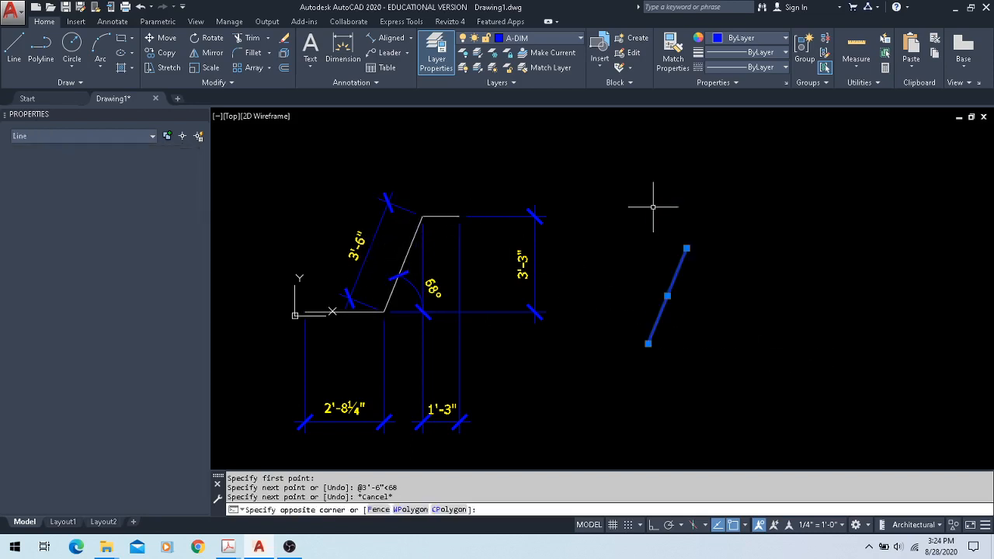
pyautogui.press('Delete')
pyautogui.press('Delete')
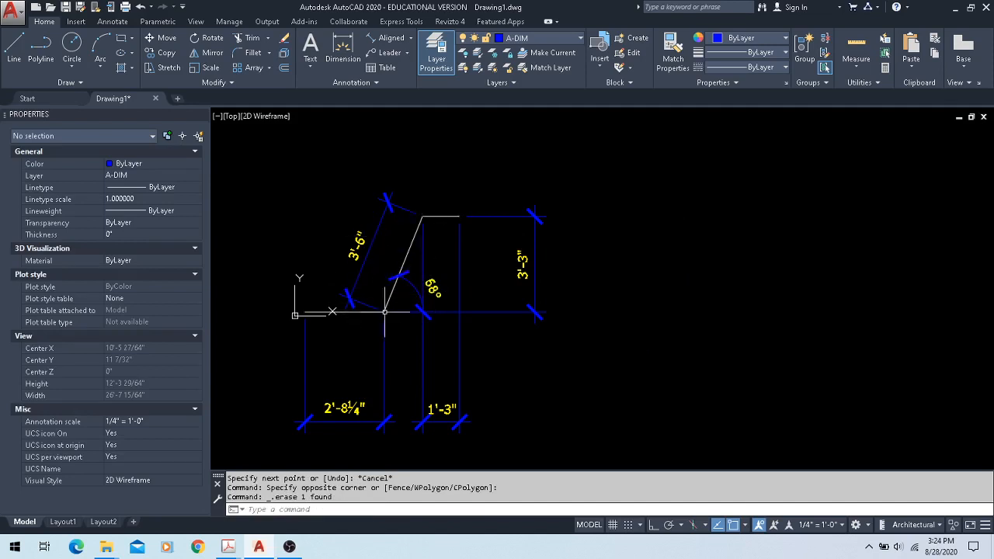
# - Erase the whole profile together with all its dimensions
pyautogui.scroll(-3, 649, 227)
pyautogui.moveTo(651, 226); pyautogui.dragTo(497, 247, button='middle')
pyautogui.click(338, 201)
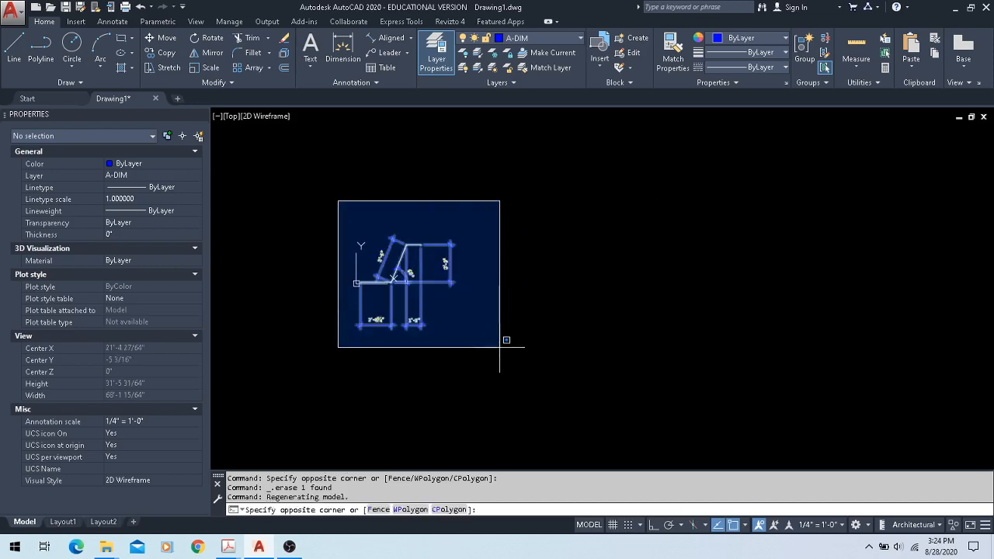
pyautogui.click(499, 347)
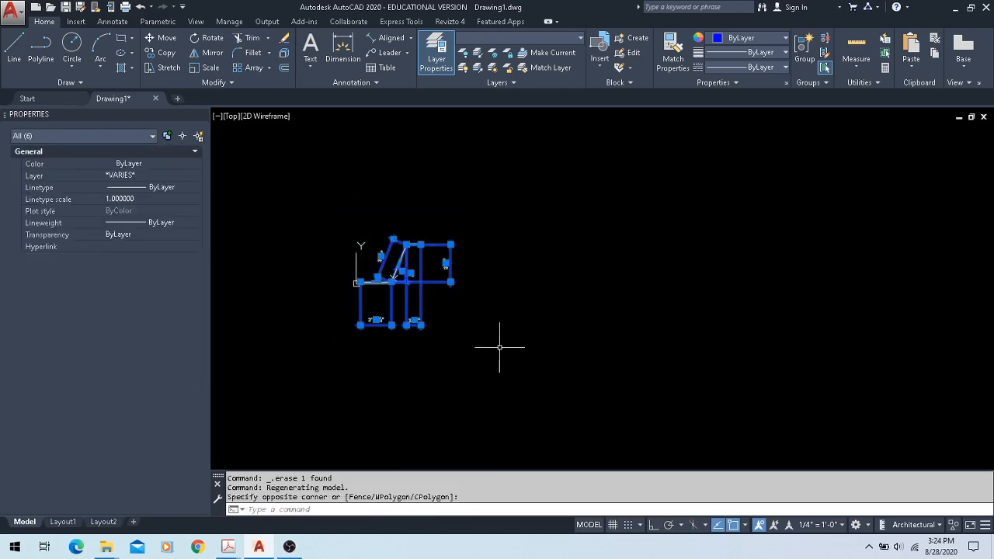
pyautogui.press('Delete')
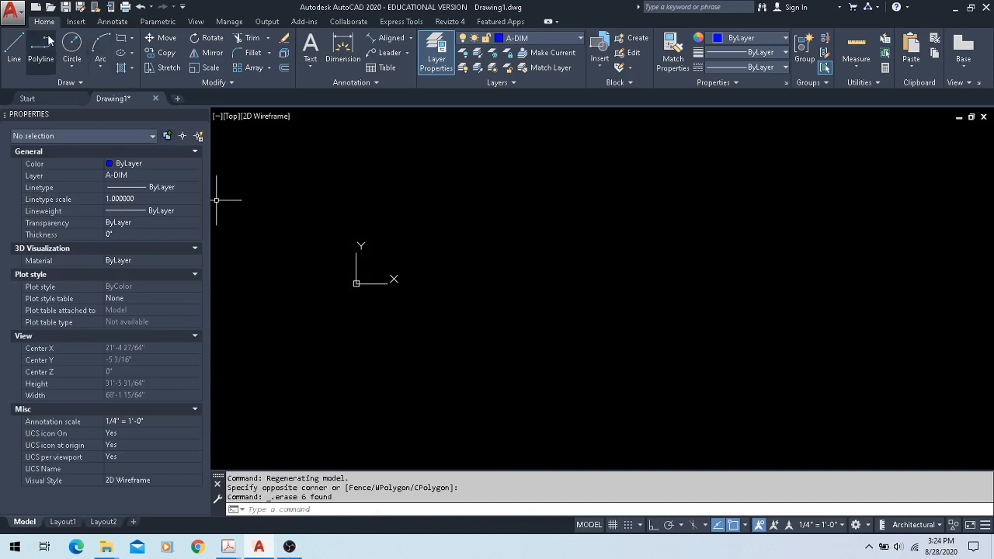
# - Draw a circle with a radius of about 4'-0 1/4" to the right of the origin
pyautogui.click(71, 45)
pyautogui.click(483, 273)
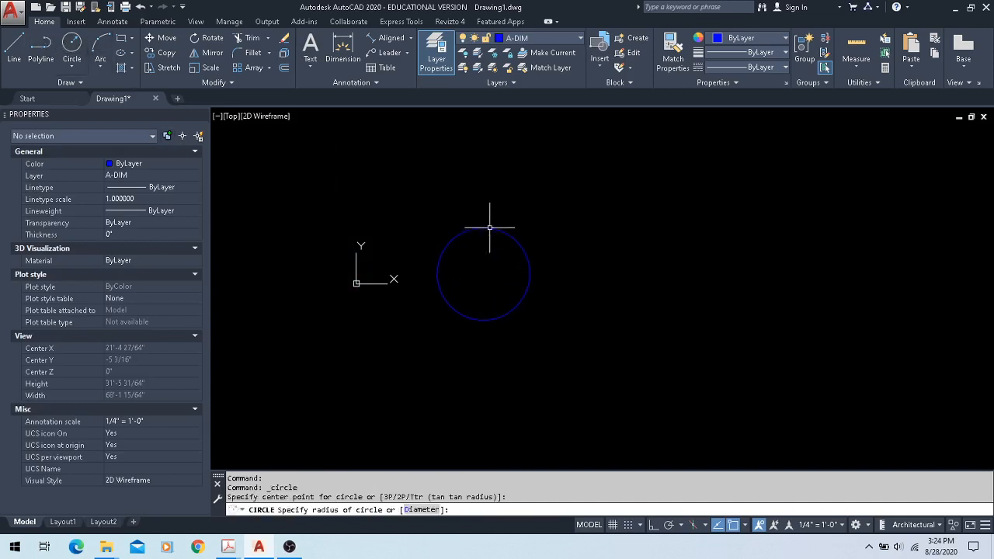
pyautogui.click(488, 225)
# - Add a radius dimension to the circle, with its text outside the right edge
pyautogui.click(410, 38)
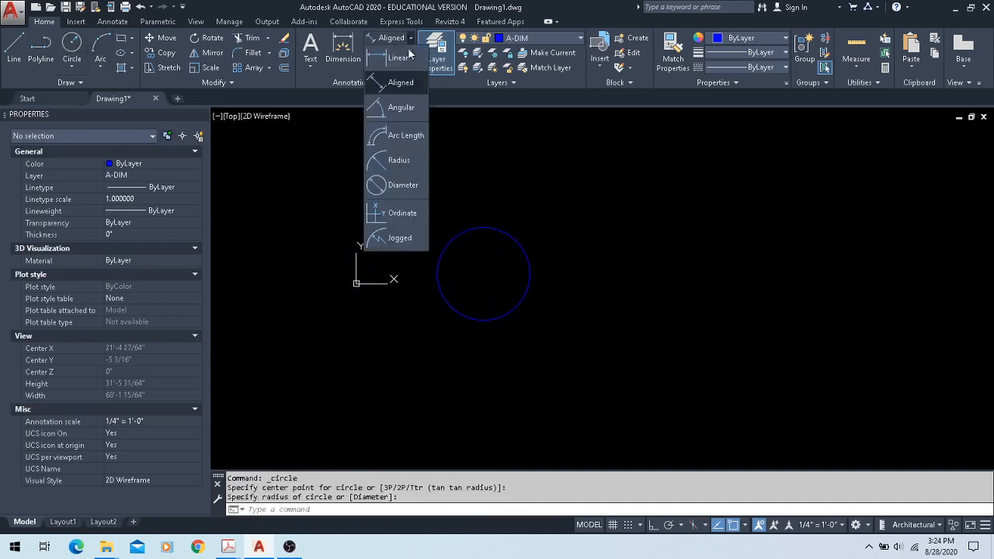
pyautogui.click(380, 158)
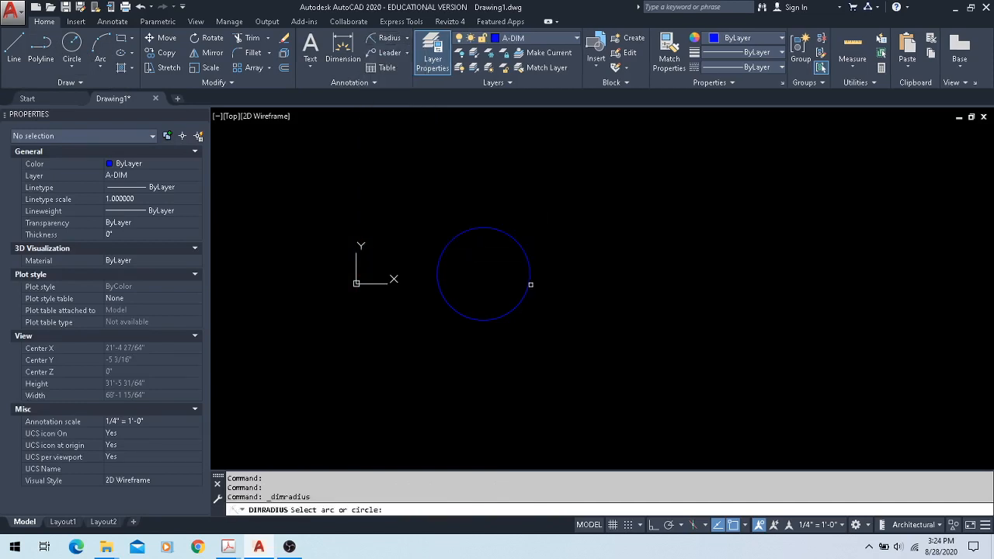
pyautogui.click(531, 285)
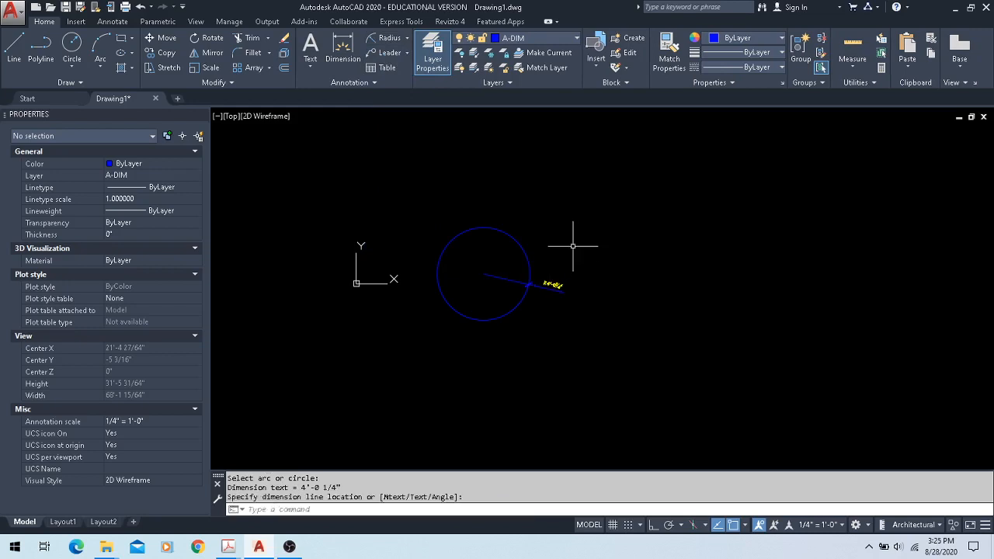
# - Add a diameter dimension to the circle, with its text outside the upper right edge
pyautogui.scroll(5, 523, 302)
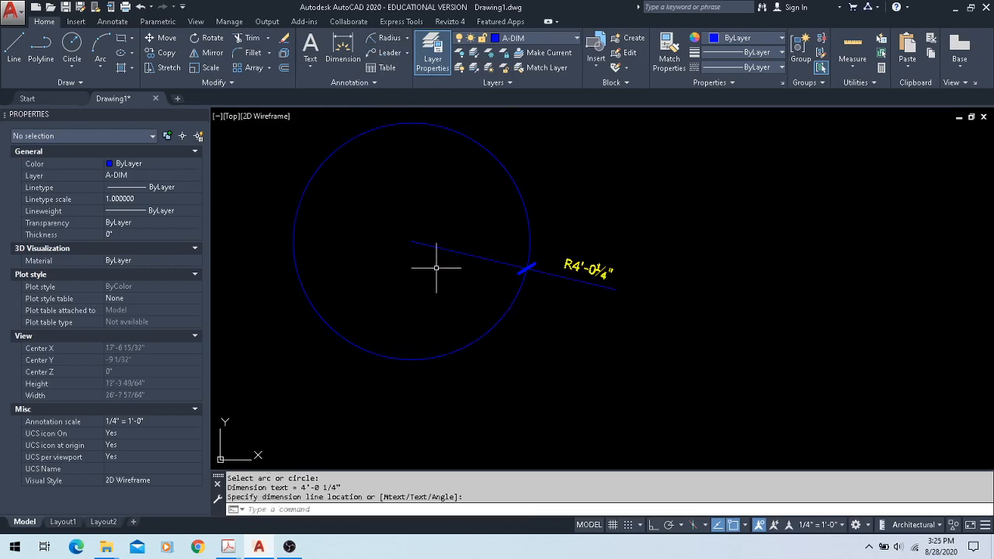
pyautogui.click(405, 38)
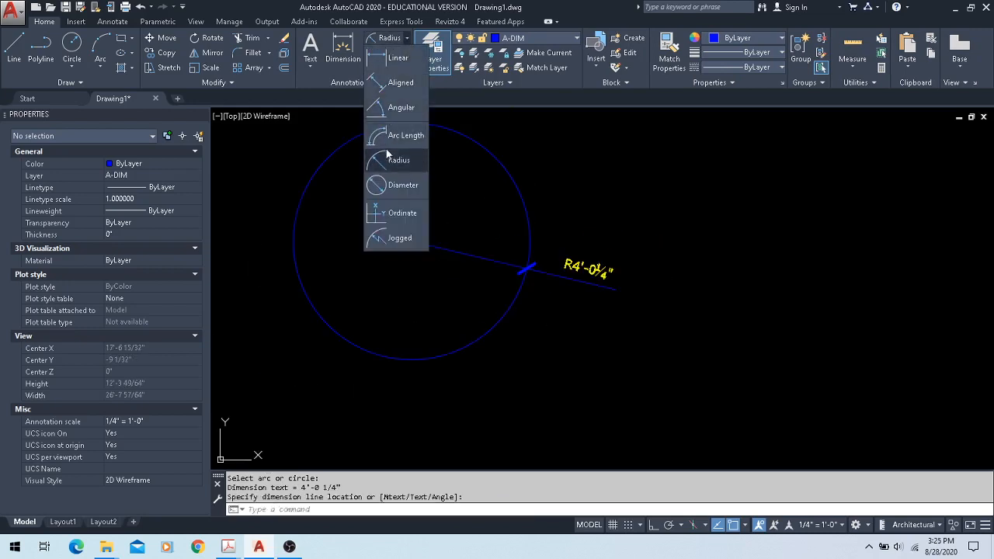
pyautogui.click(383, 192)
pyautogui.click(499, 162)
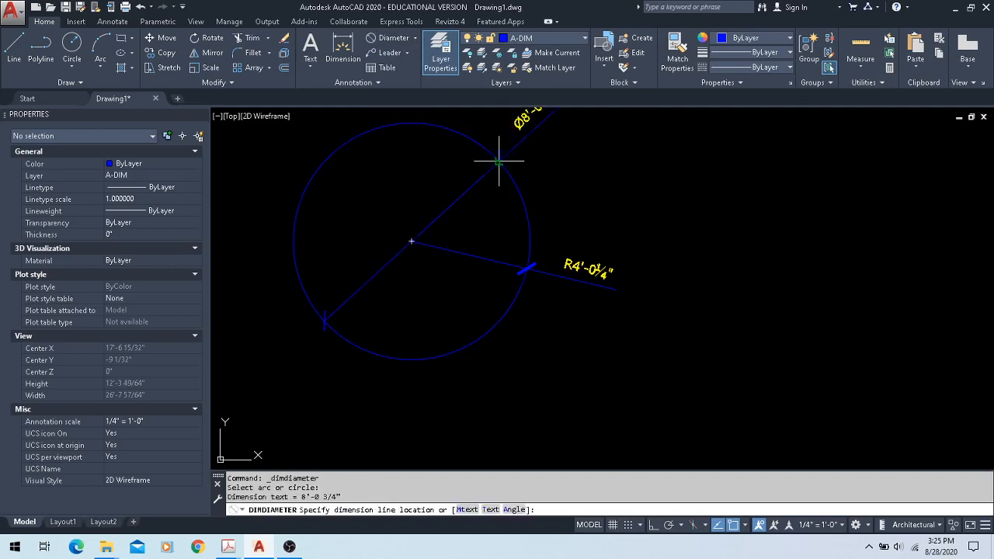
pyautogui.click(435, 167)
# - Erase both the diameter and the radius dimension, keeping only the circle
pyautogui.scroll(-4, 468, 241)
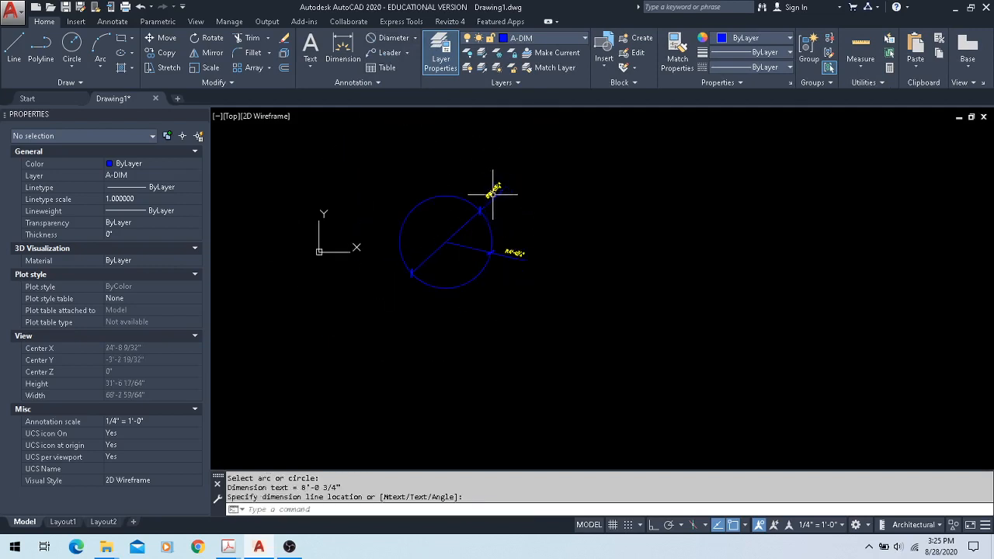
pyautogui.scroll(5, 498, 194)
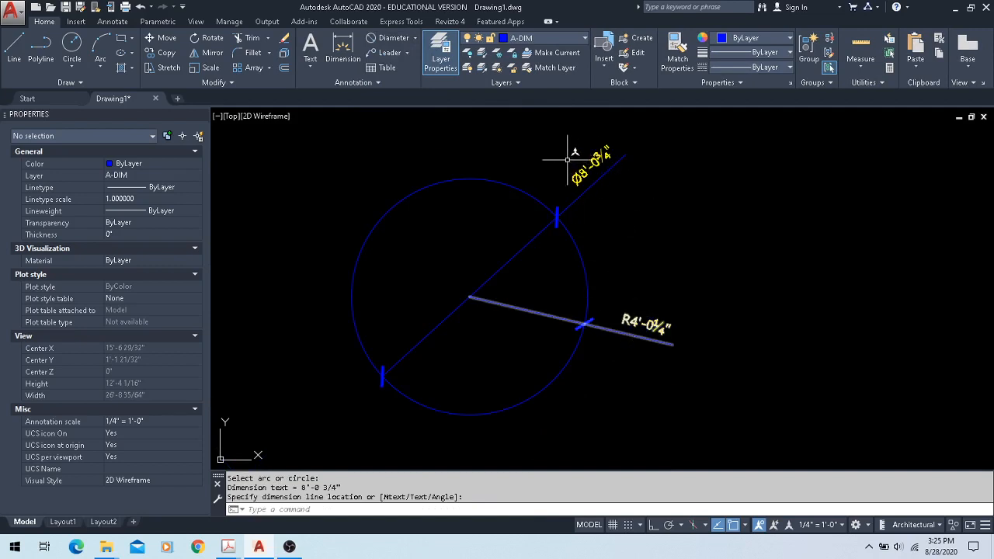
pyautogui.click(664, 385)
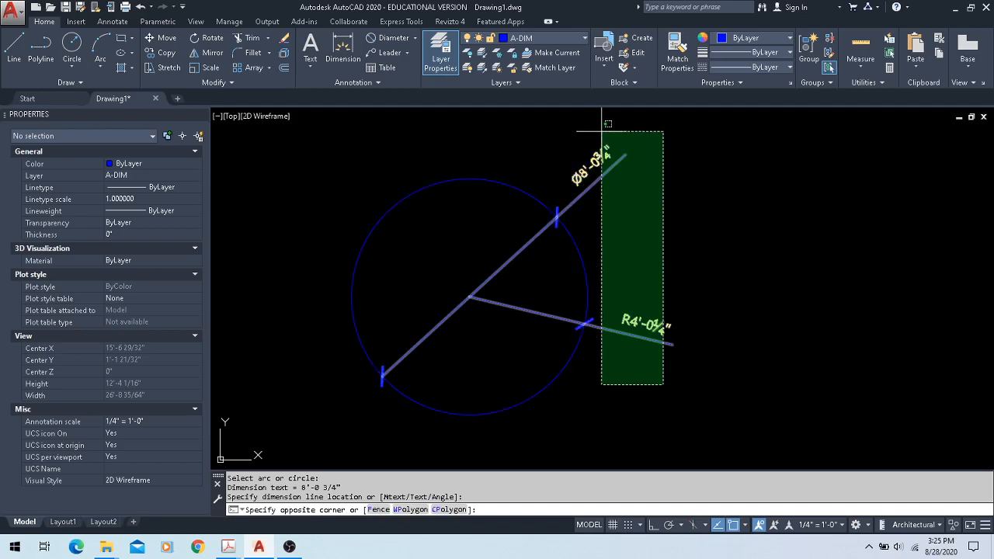
pyautogui.click(599, 129)
pyautogui.press('Delete')
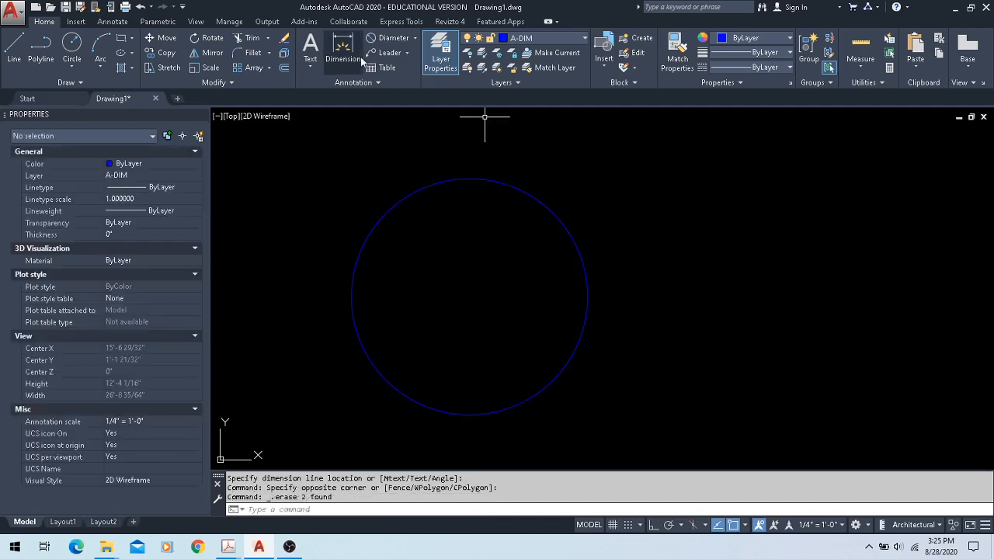
# - Make A-NOTES the current layer
pyautogui.click(415, 37)
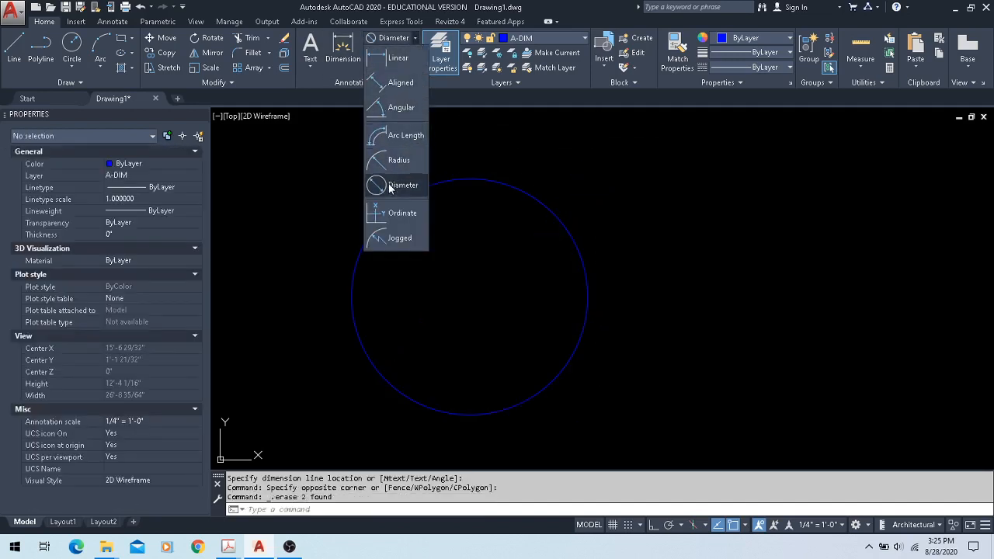
pyautogui.click(393, 58)
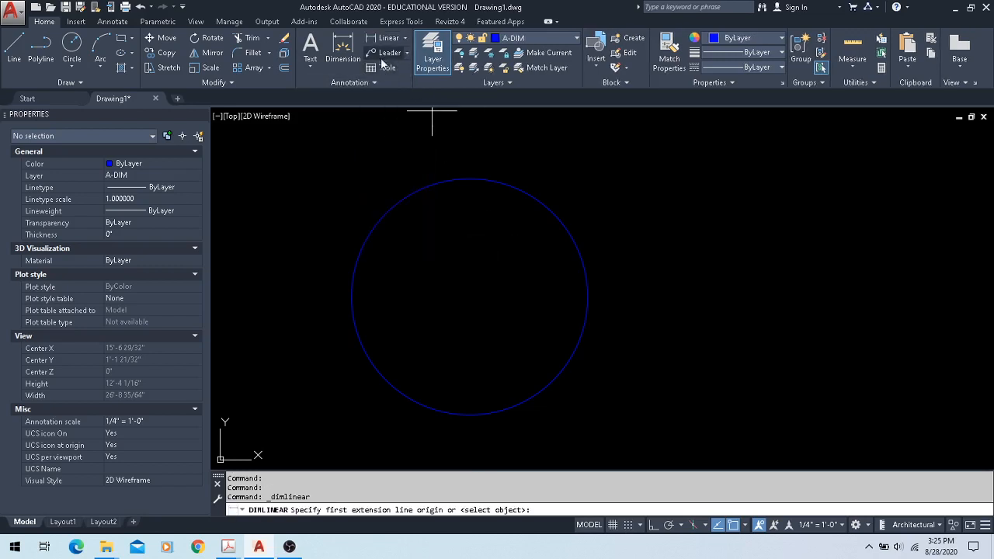
pyautogui.click(539, 38)
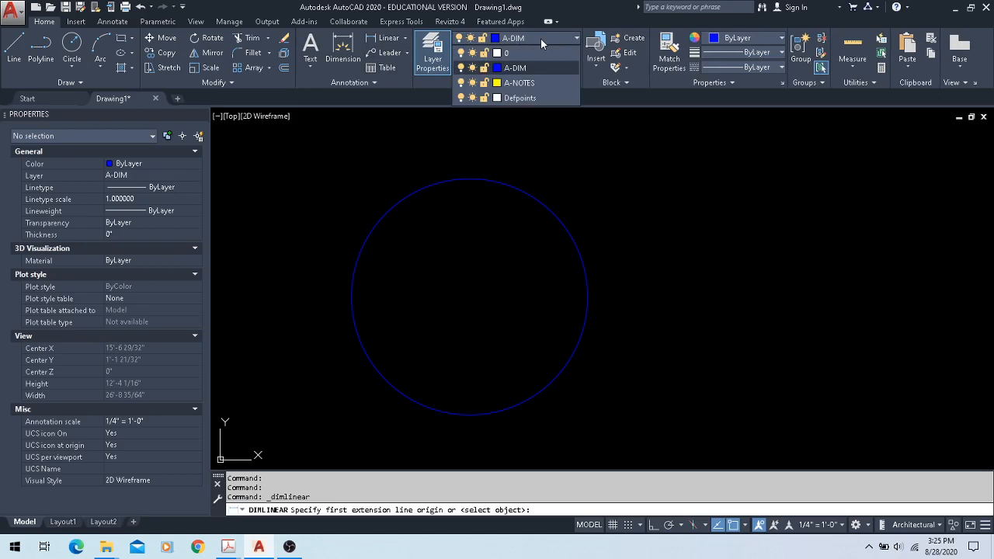
pyautogui.click(533, 83)
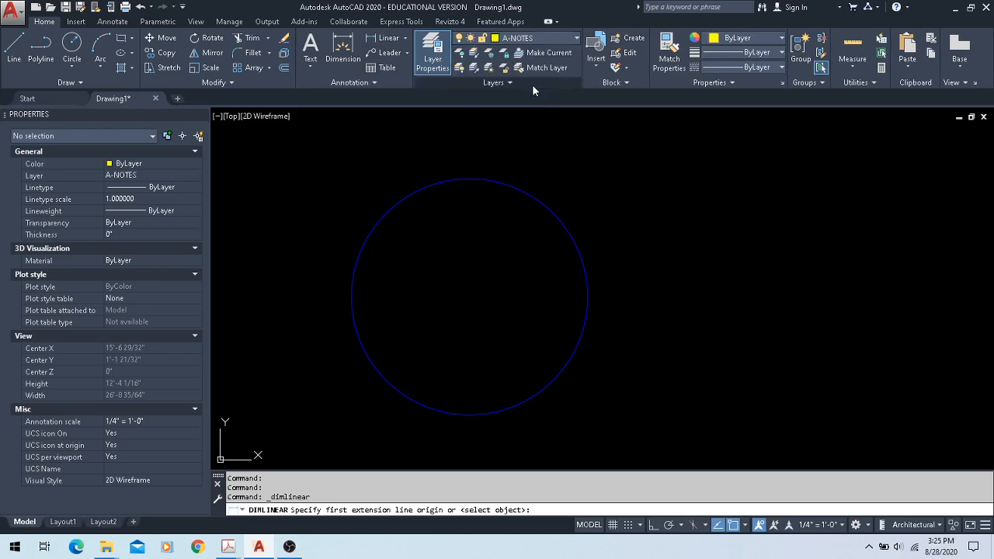
# - Add a multileader pointing at the circle's right quadrant, landing to the upper right, with the text "this is a circle"
pyautogui.click(381, 52)
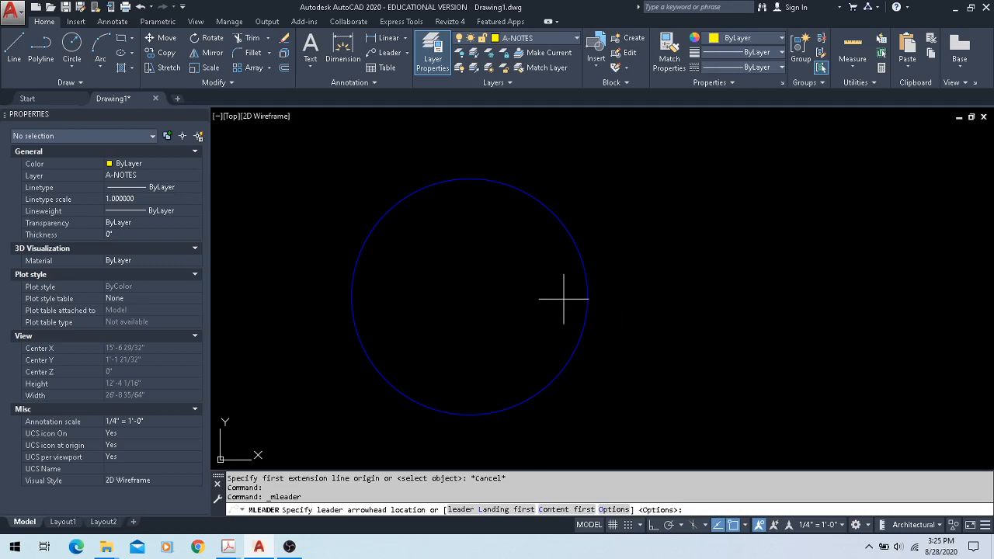
pyautogui.click(590, 295)
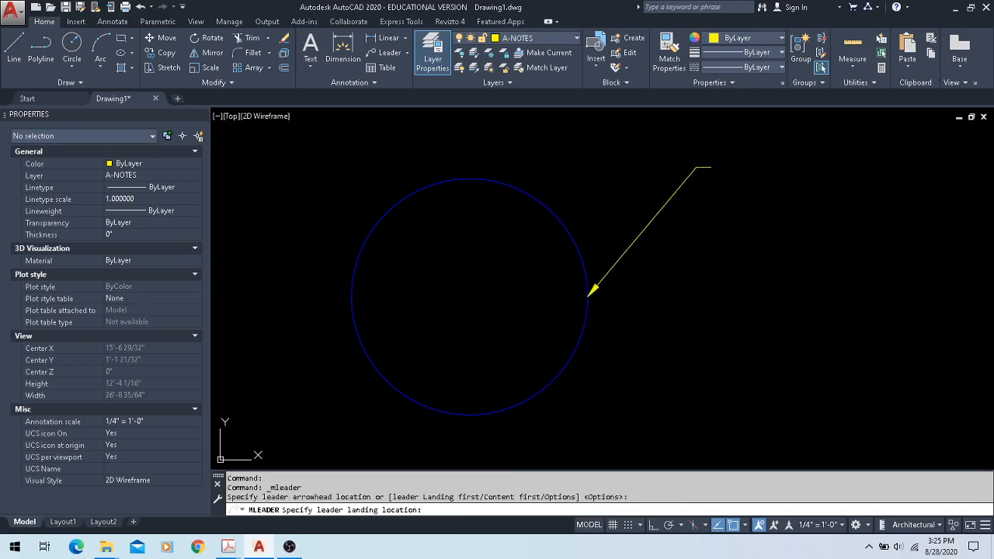
pyautogui.click(712, 167)
pyautogui.write('this is')
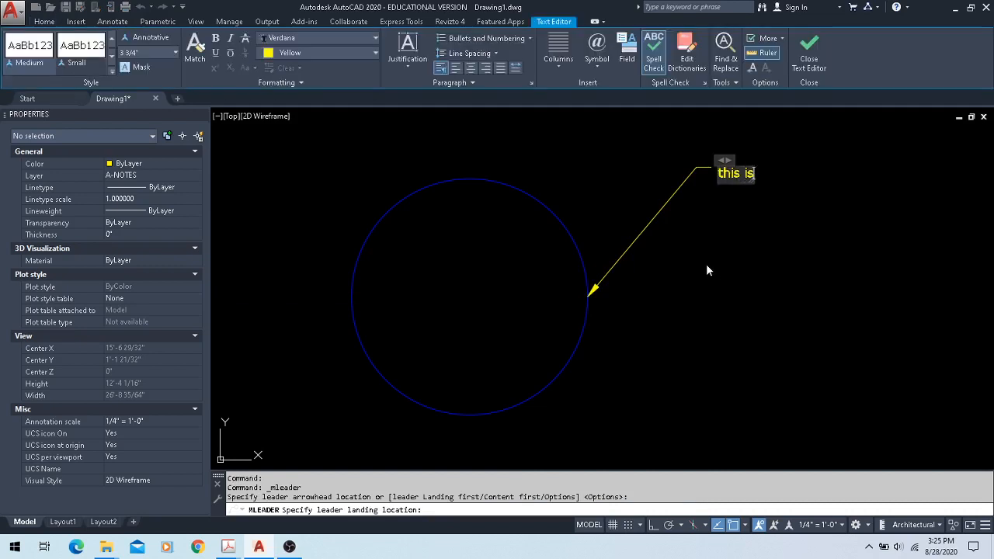
pyautogui.write(' a circle')
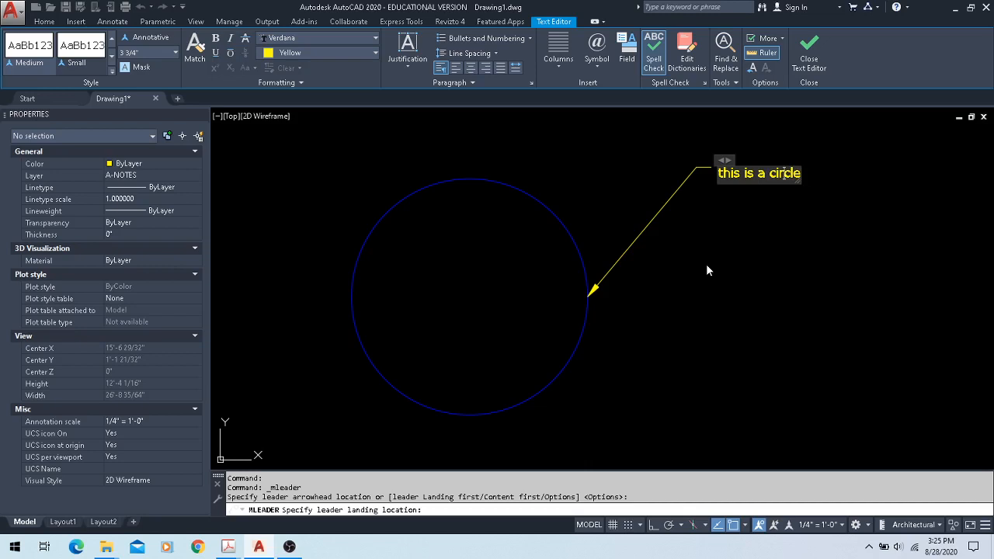
pyautogui.click(706, 264)
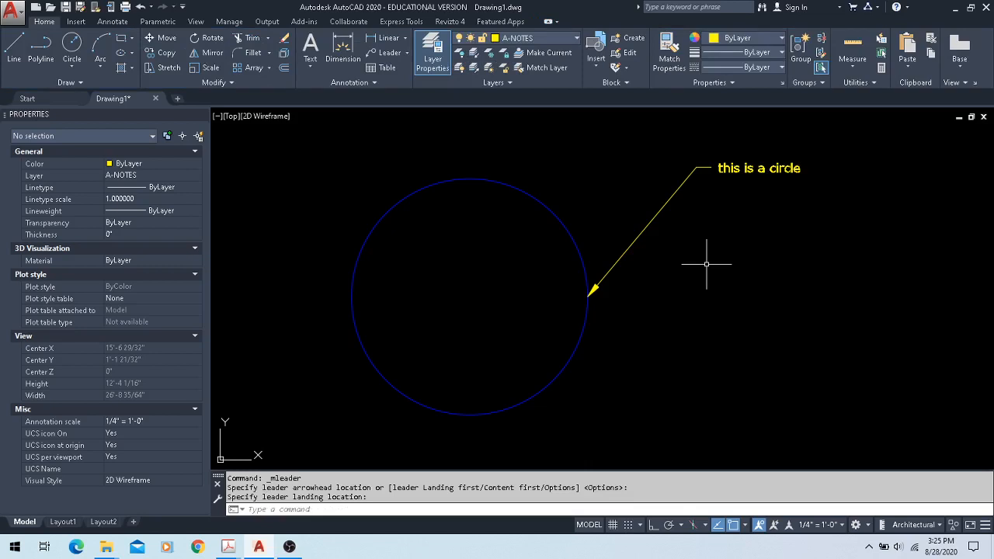
# - Move the leader's arrowhead from the circle's right quadrant to its top quadrant
pyautogui.moveTo(697, 269); pyautogui.dragTo(655, 282, button='middle')
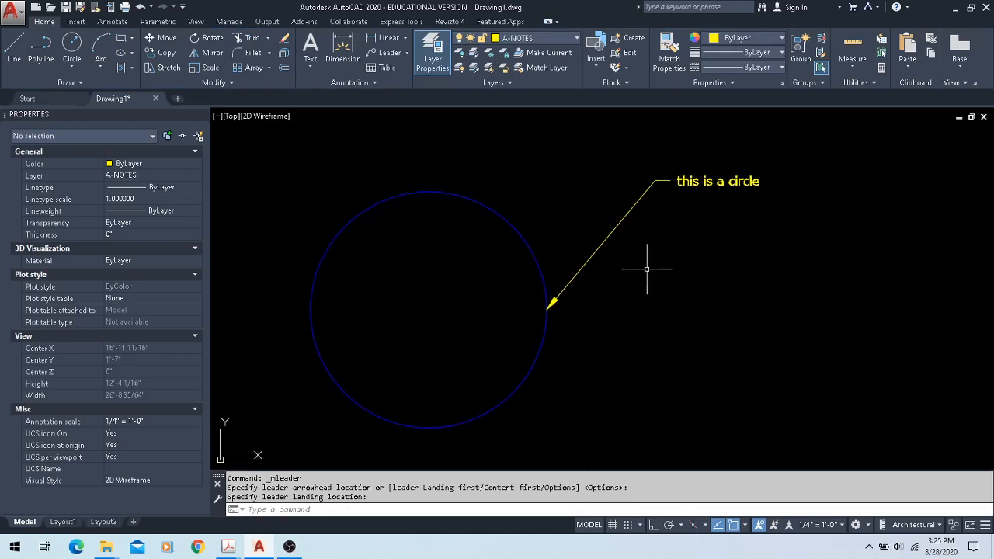
pyautogui.click(665, 182)
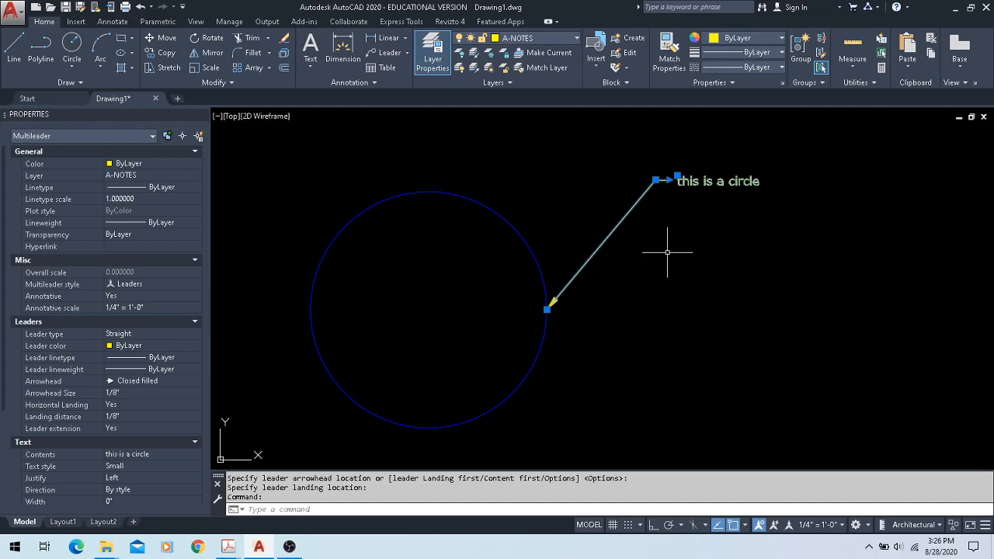
pyautogui.moveTo(692, 243); pyautogui.dragTo(547, 287, button='middle')
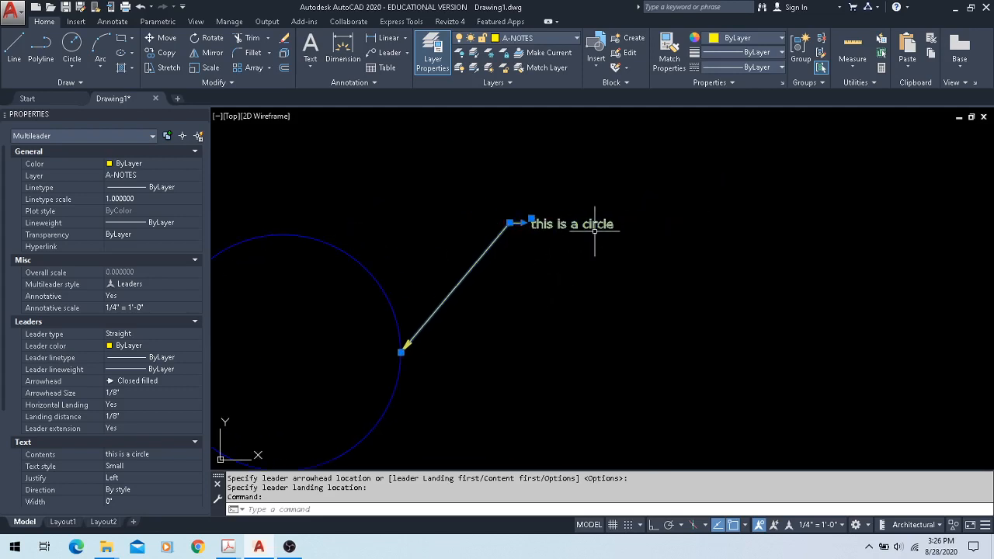
pyautogui.click(401, 354)
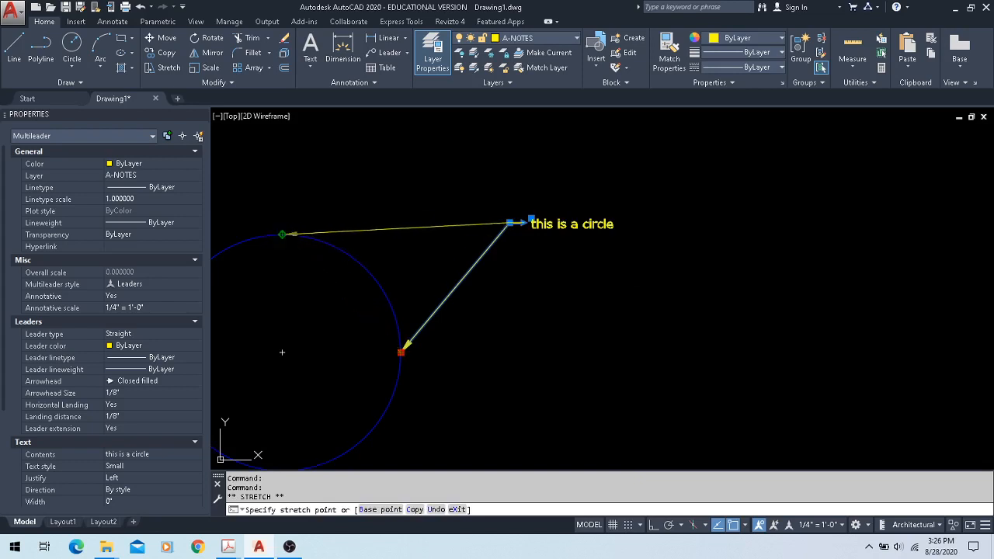
pyautogui.click(282, 234)
# - Add a second leader arrow to the circle's right quadrant and shift the note text right, stretching the landing to about 17/32"
pyautogui.moveTo(509, 224)
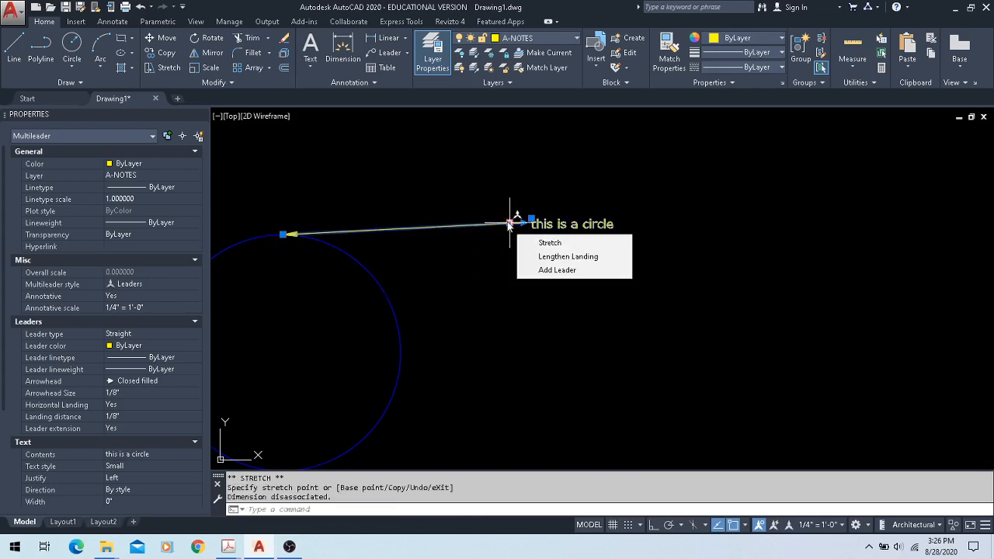
pyautogui.click(558, 269)
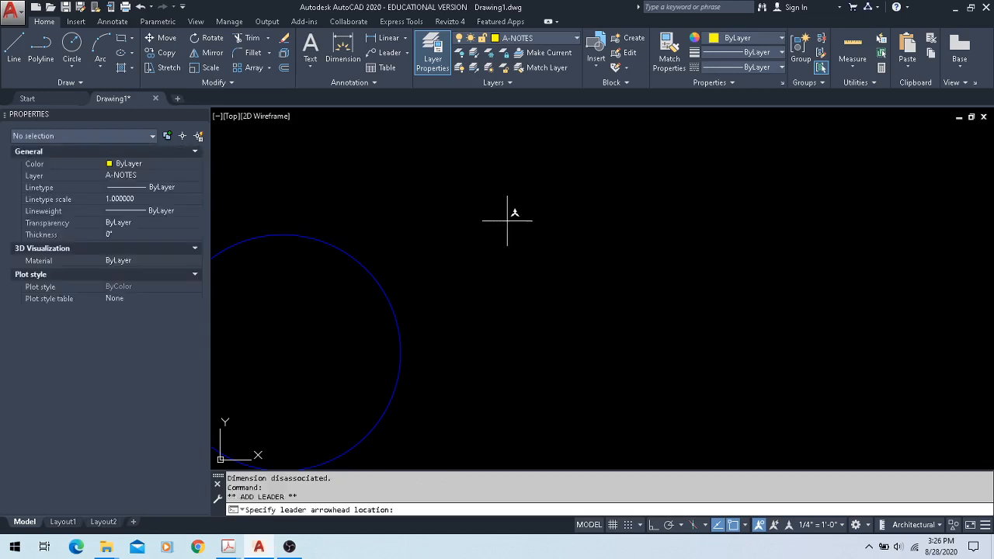
pyautogui.click(400, 354)
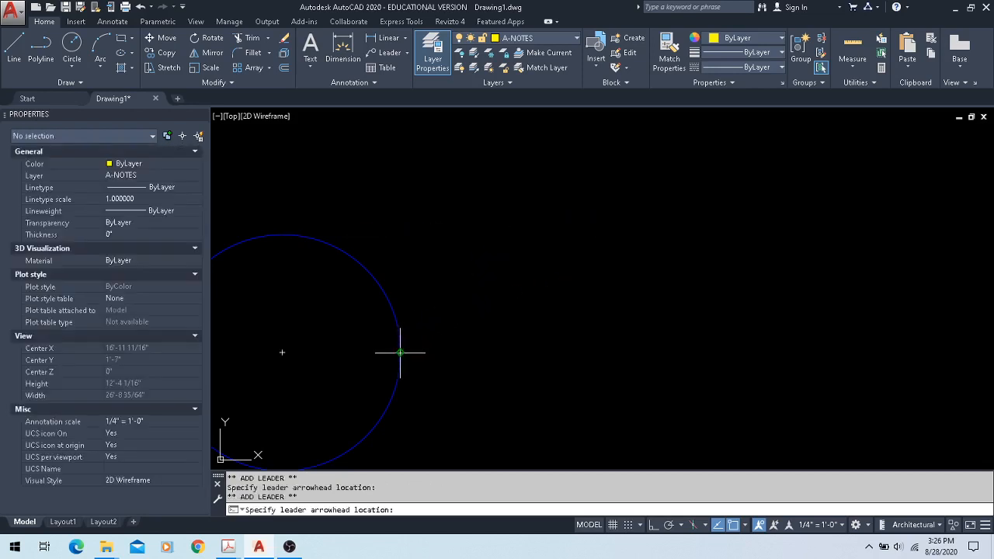
pyautogui.press('Escape')
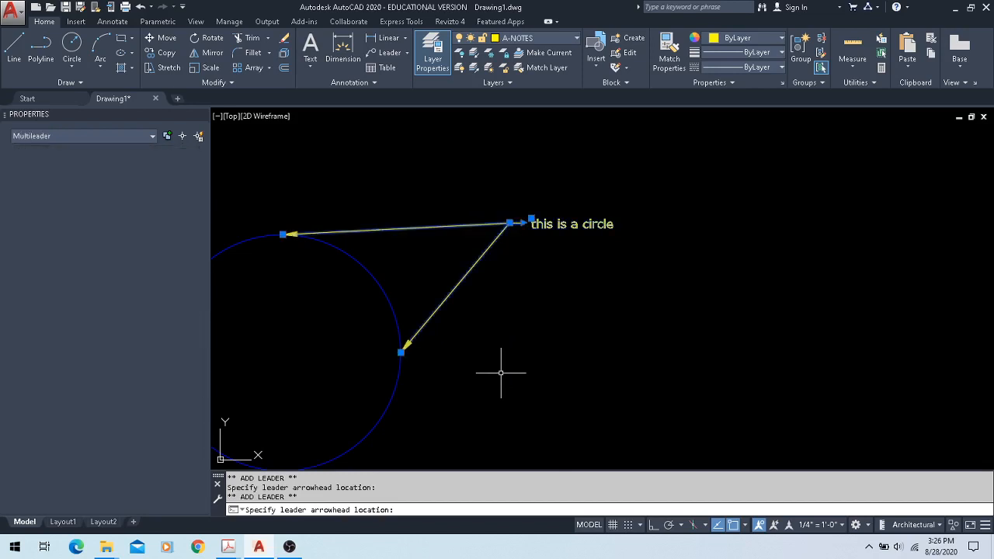
pyautogui.click(530, 221)
pyautogui.click(580, 273)
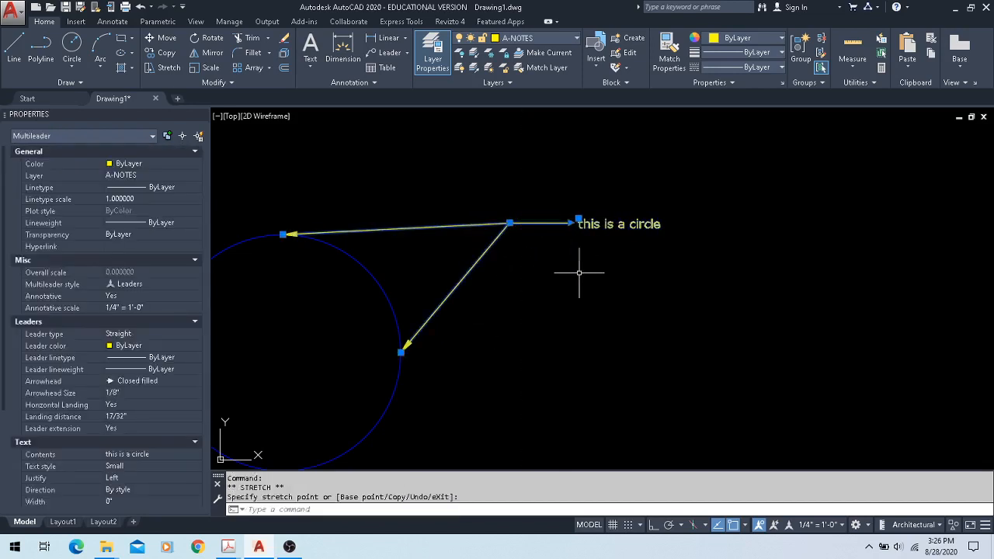
# - Open the leader note's text for editing, then widen its text frame past the wording and extend it downward
pyautogui.scroll(4, 520, 191)
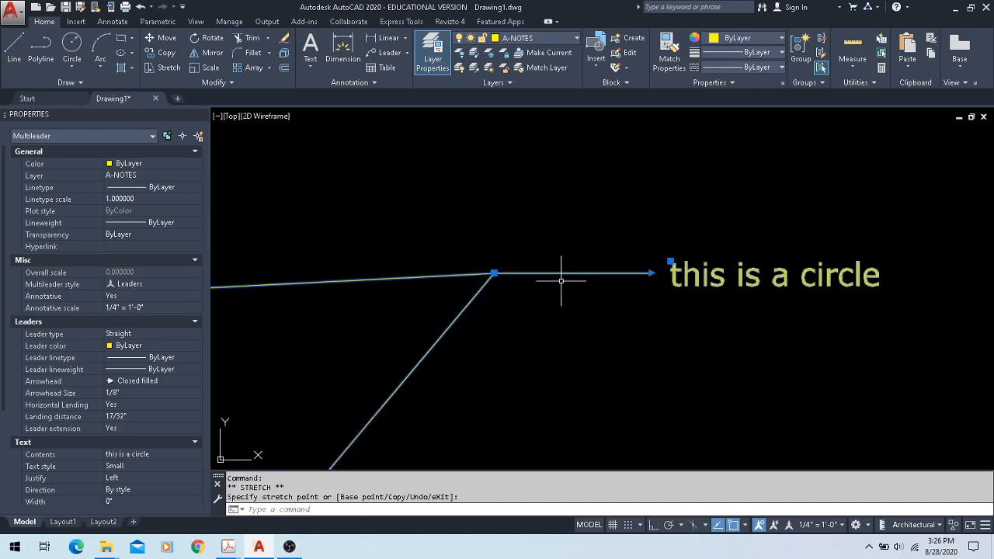
pyautogui.click(685, 279)
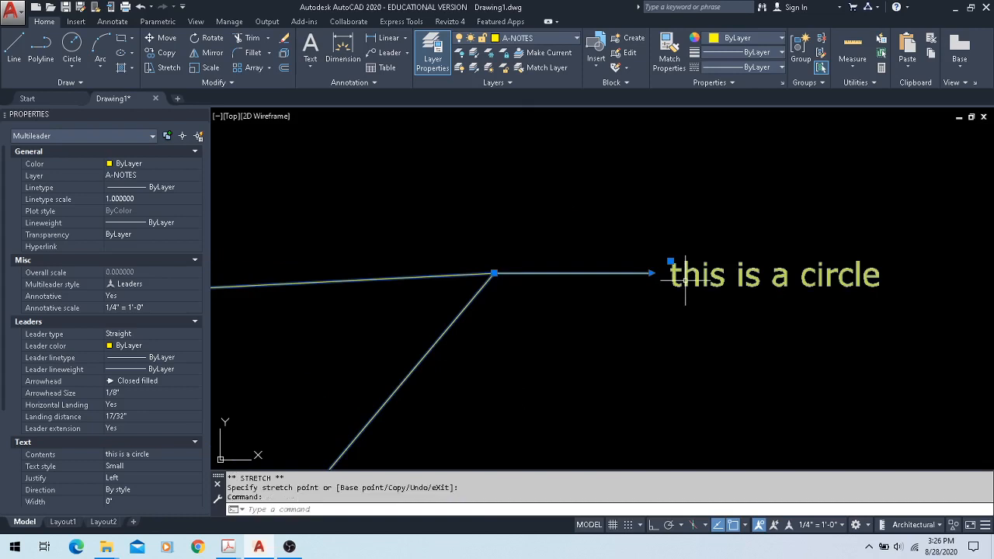
pyautogui.doubleClick(685, 279)
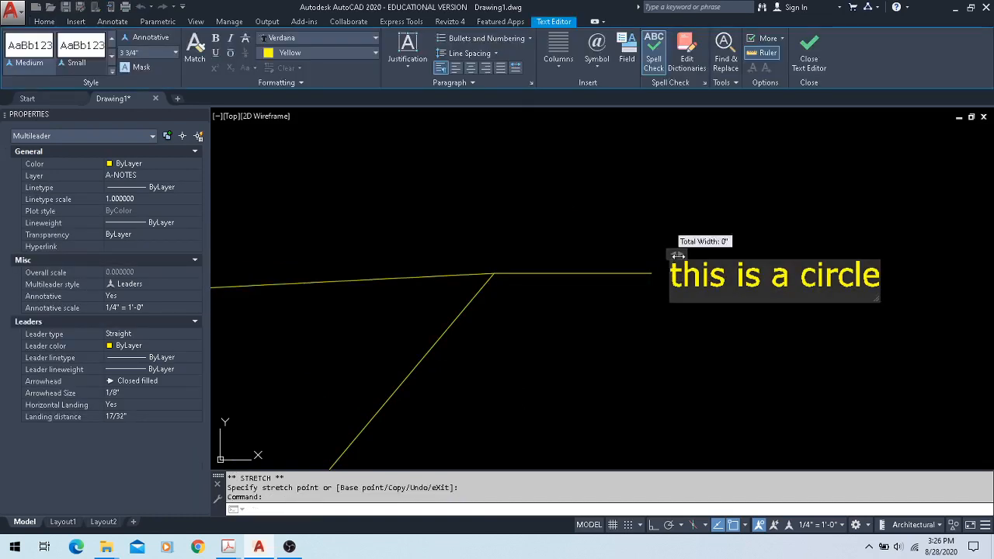
pyautogui.moveTo(677, 256); pyautogui.dragTo(882, 249)
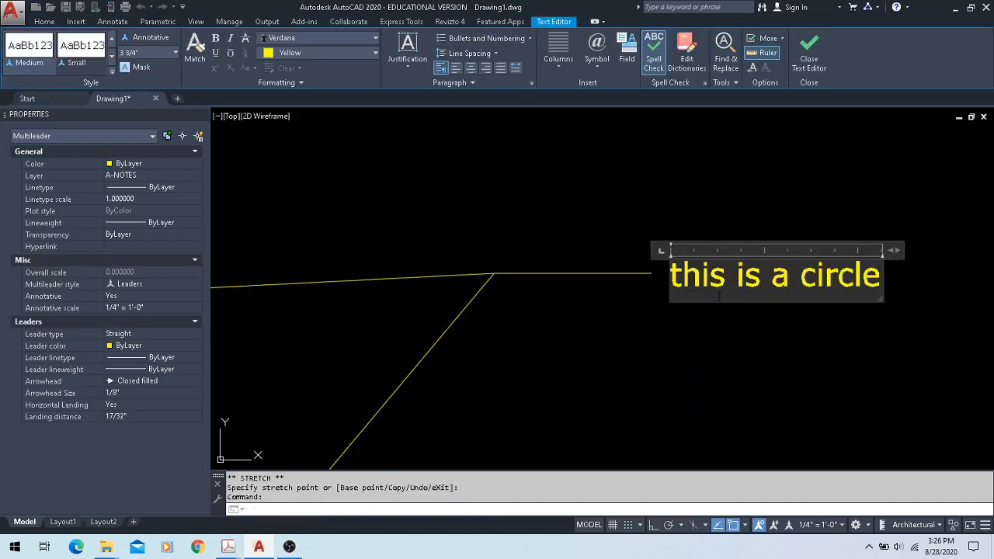
pyautogui.moveTo(883, 311); pyautogui.dragTo(915, 418)
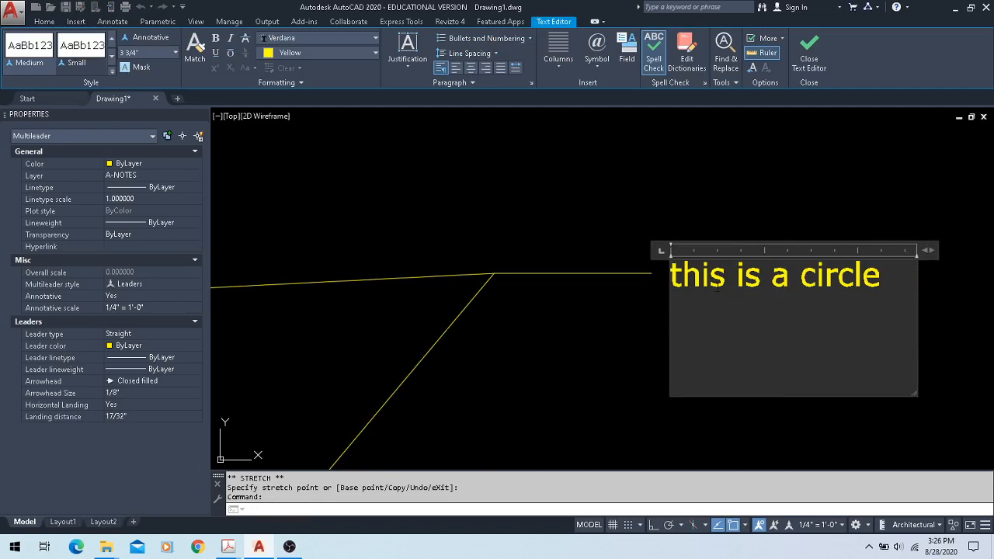
pyautogui.click(597, 53)
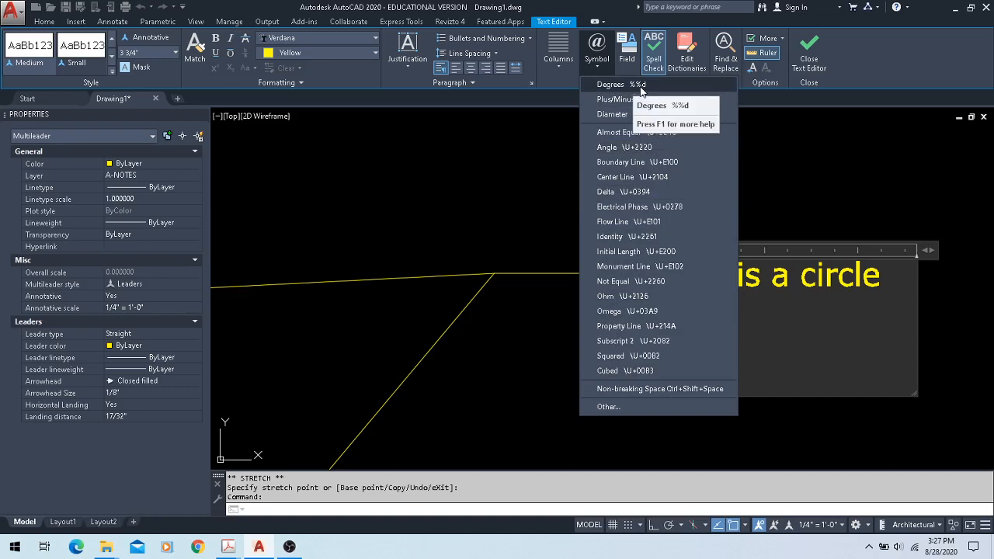
pyautogui.click(578, 3)
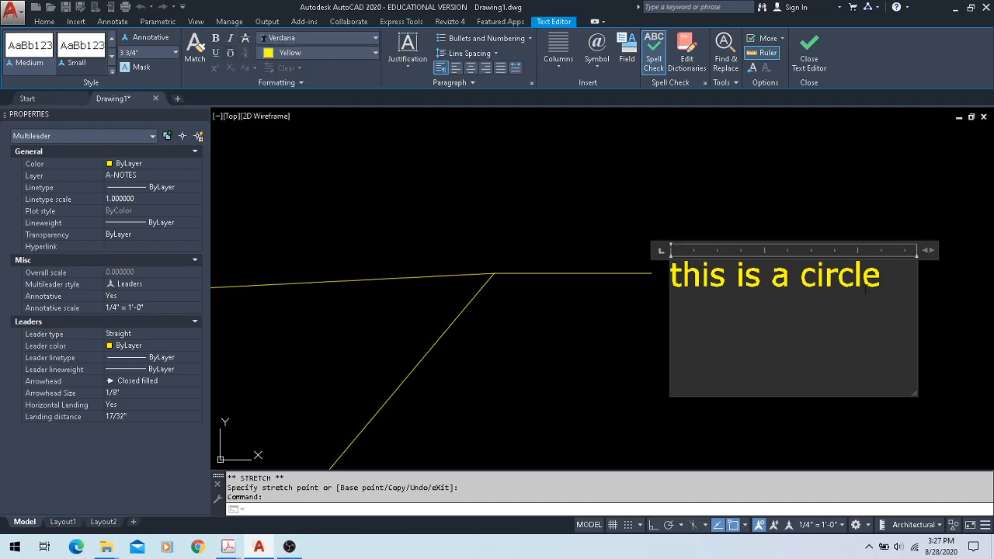
# - Underline and overline the entire note text "this is a circle" and finish editing it
pyautogui.moveTo(882, 279); pyautogui.dragTo(670, 278)
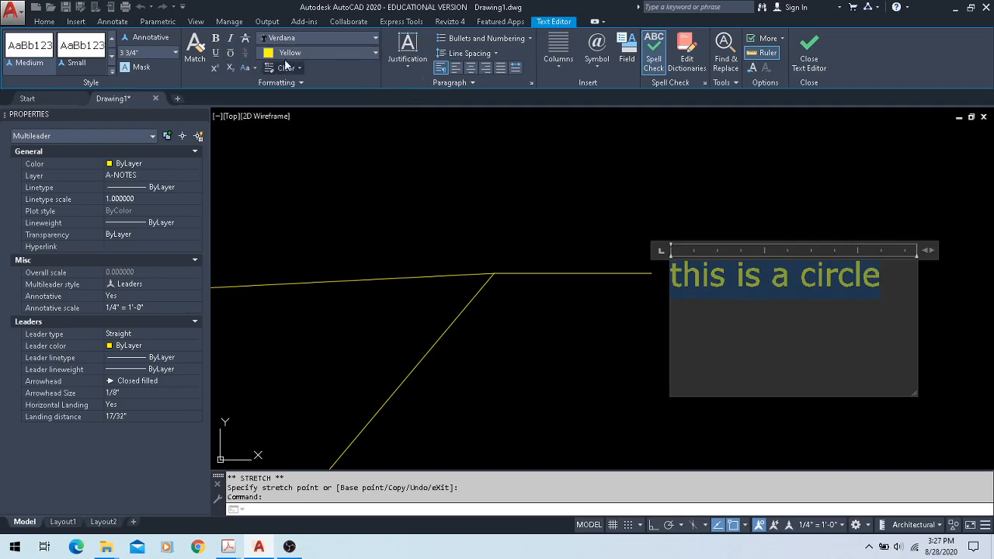
pyautogui.click(216, 52)
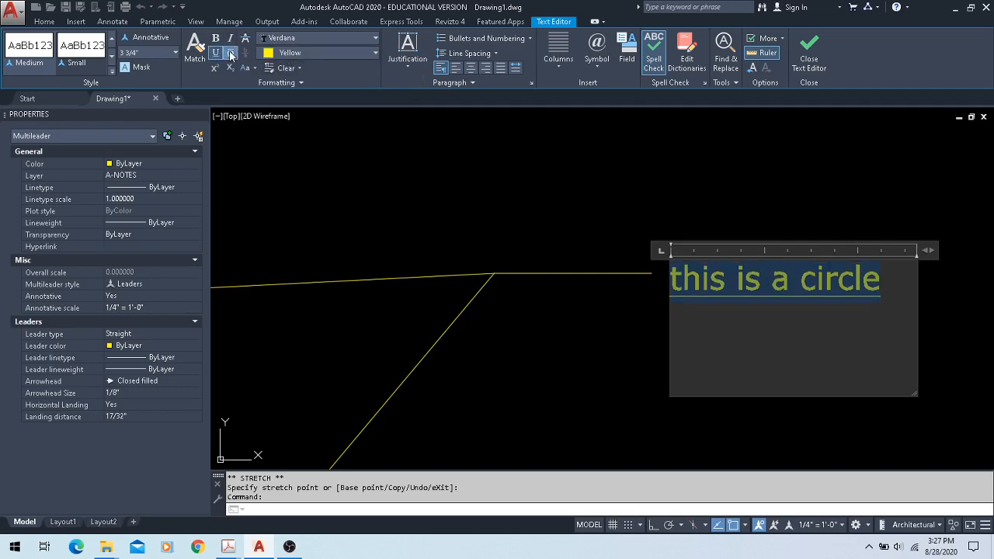
pyautogui.click(552, 315)
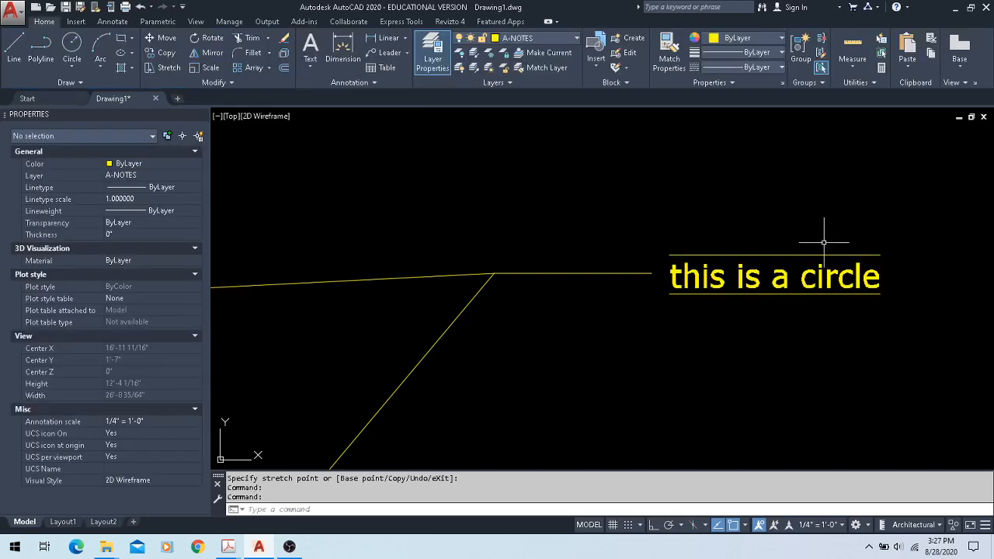
# - Color the word "is" in the leader note red and finish editing the text
pyautogui.doubleClick(704, 278)
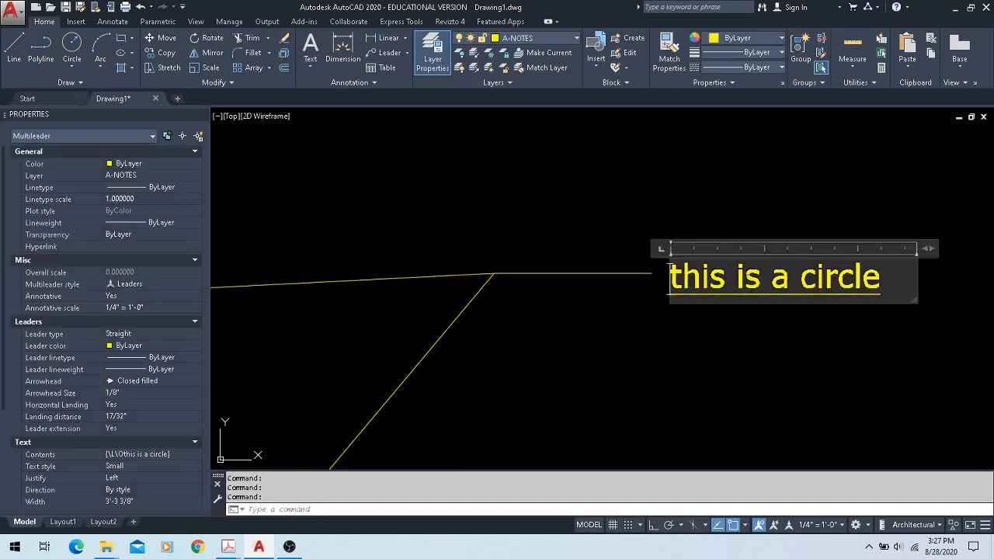
pyautogui.moveTo(760, 277); pyautogui.dragTo(738, 277)
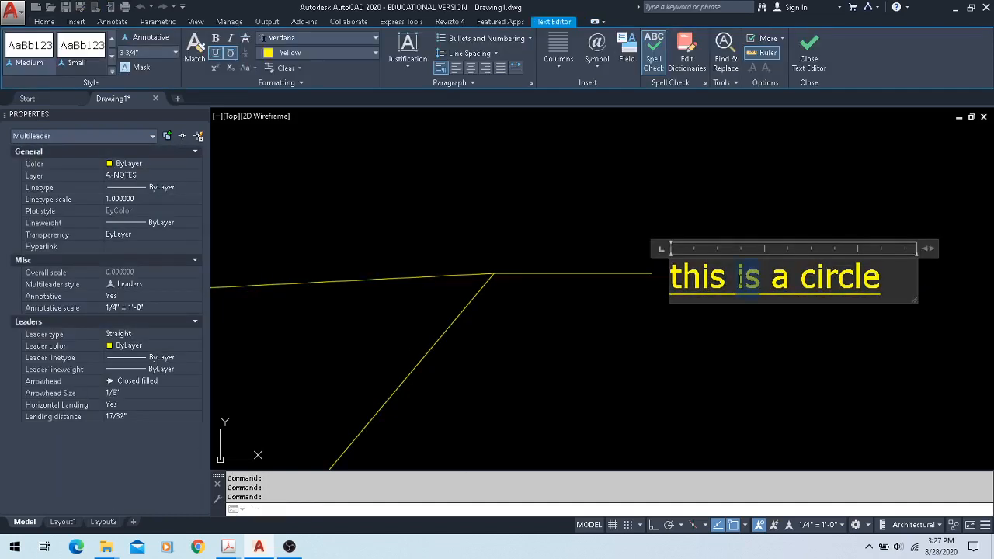
pyautogui.click(302, 54)
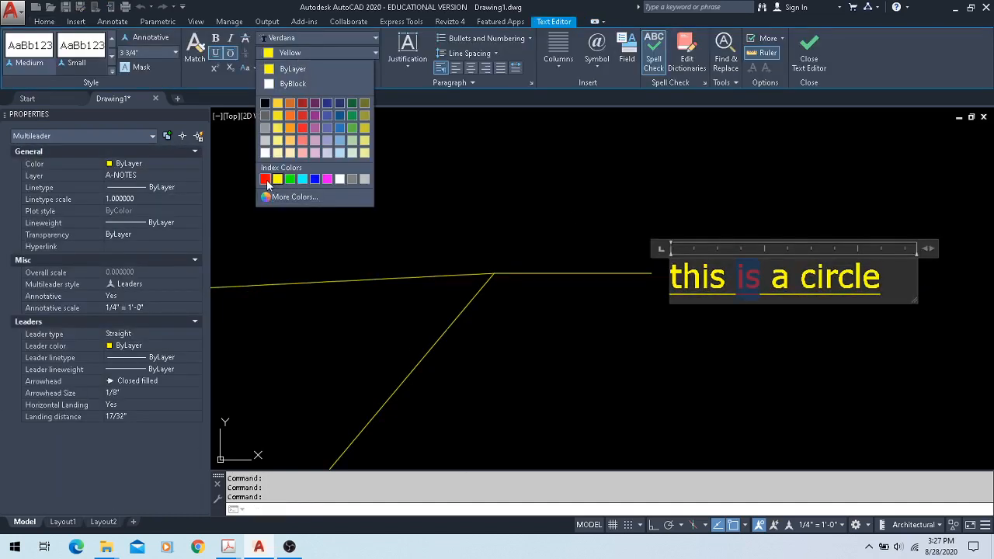
pyautogui.click(265, 178)
pyautogui.click(563, 322)
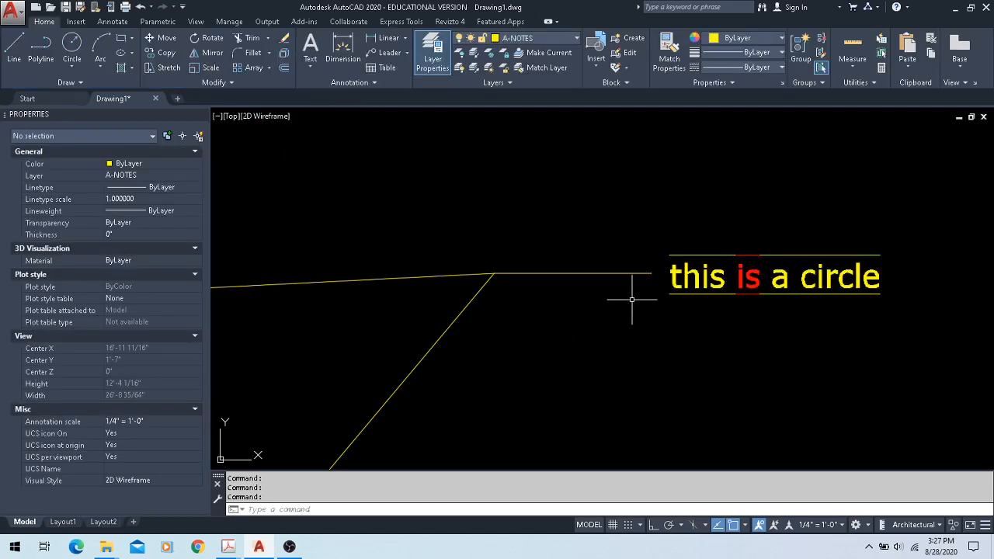
# - Reopen the leader note's text and add two more lines below the wording, each reading "asda"
pyautogui.scroll(-4, 626, 304)
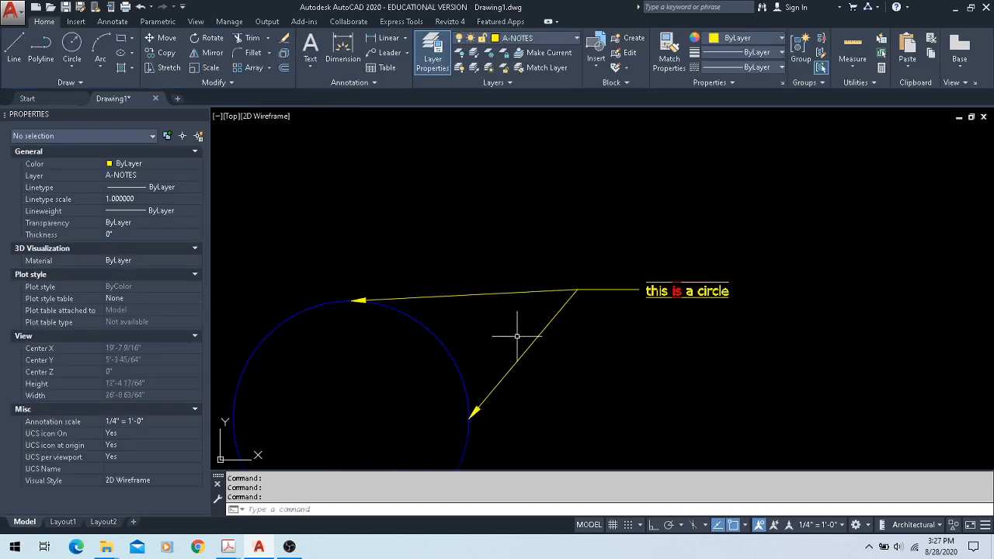
pyautogui.moveTo(468, 337); pyautogui.dragTo(454, 244, button='middle')
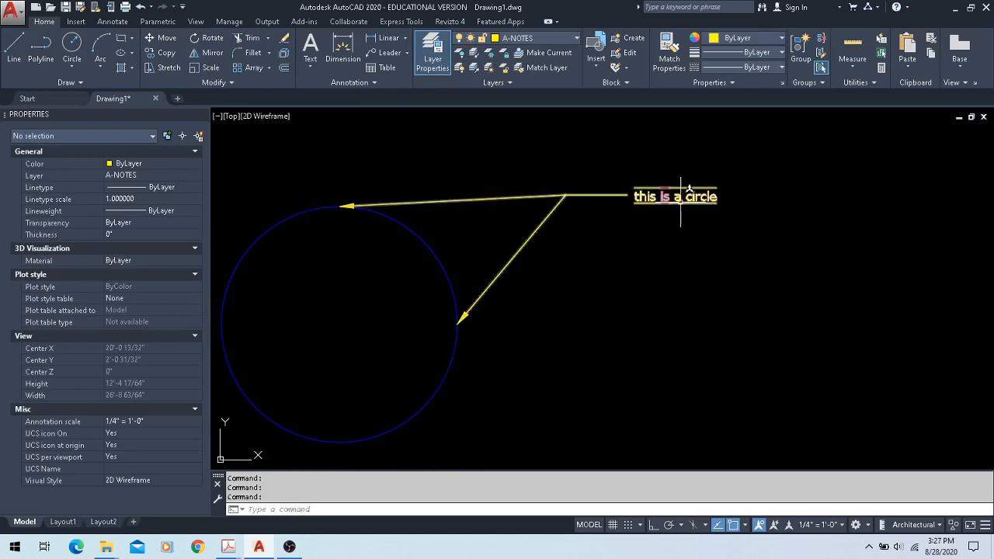
pyautogui.scroll(2, 668, 174)
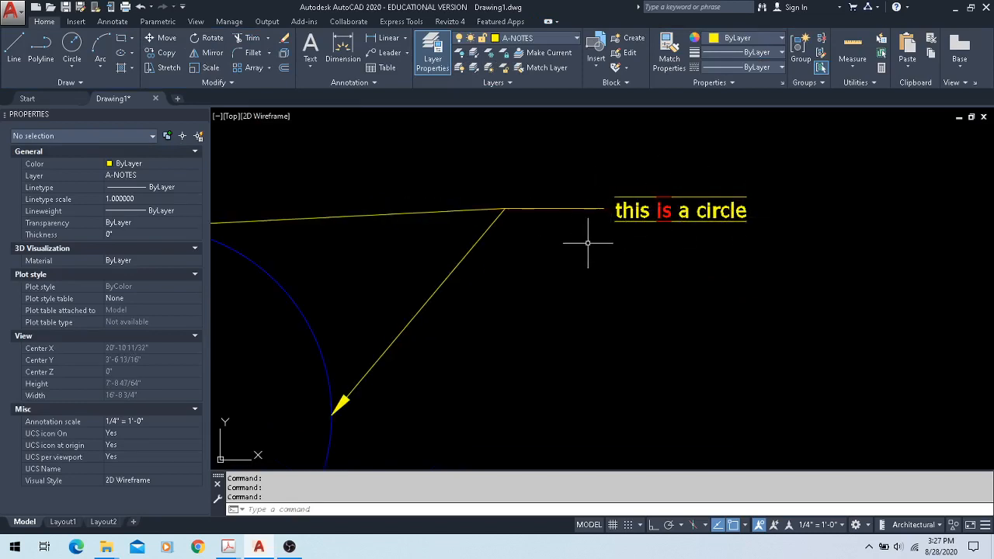
pyautogui.moveTo(588, 243); pyautogui.dragTo(633, 253, button='middle')
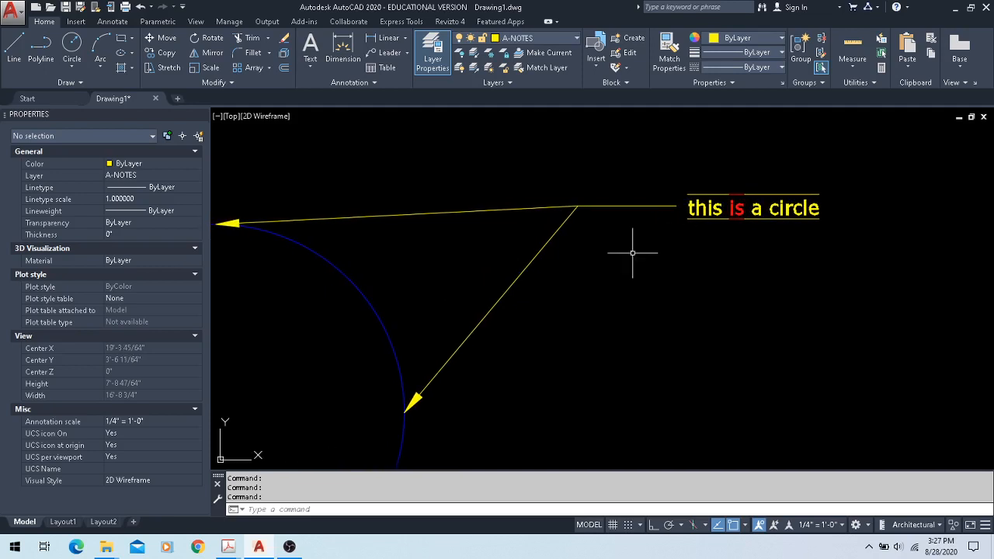
pyautogui.click(610, 208)
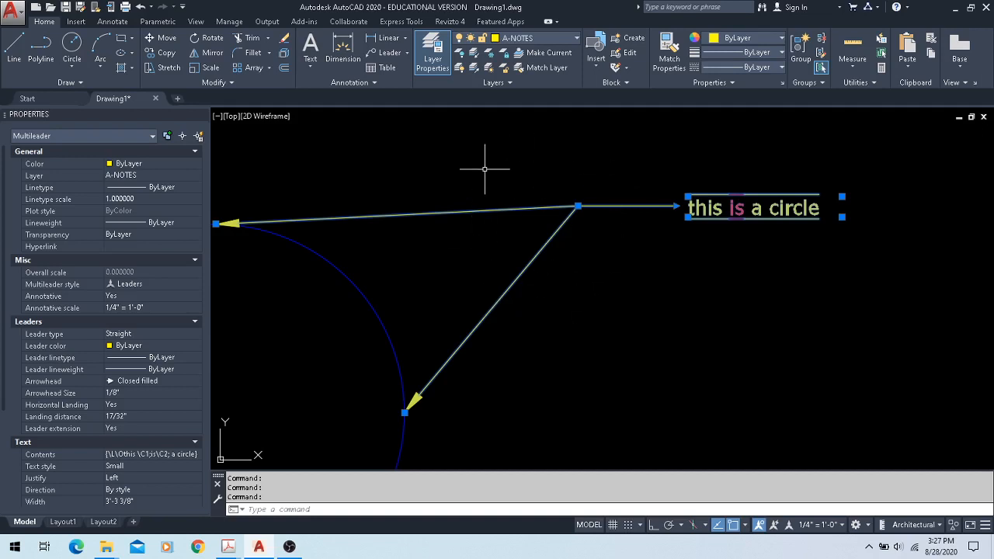
pyautogui.moveTo(772, 350); pyautogui.dragTo(648, 339, button='middle')
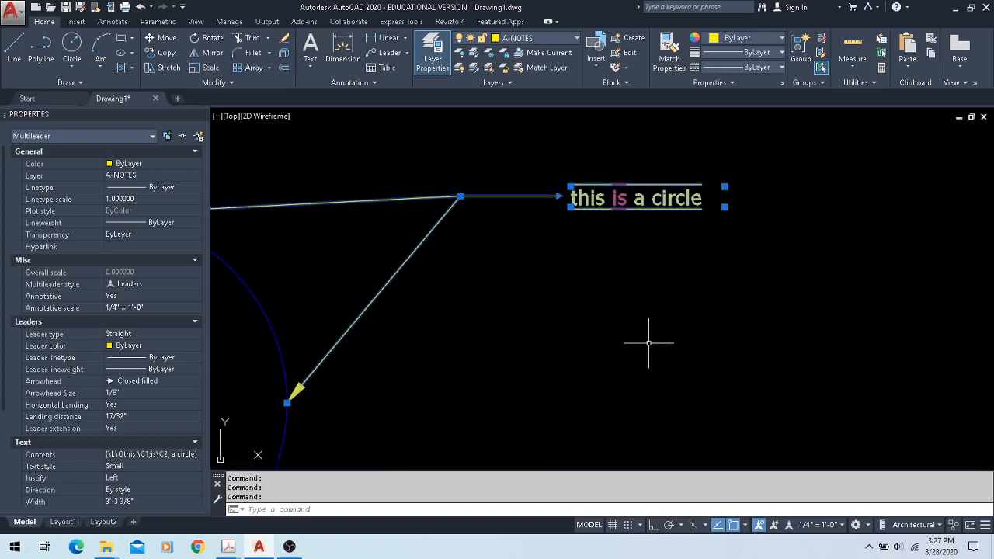
pyautogui.doubleClick(639, 198)
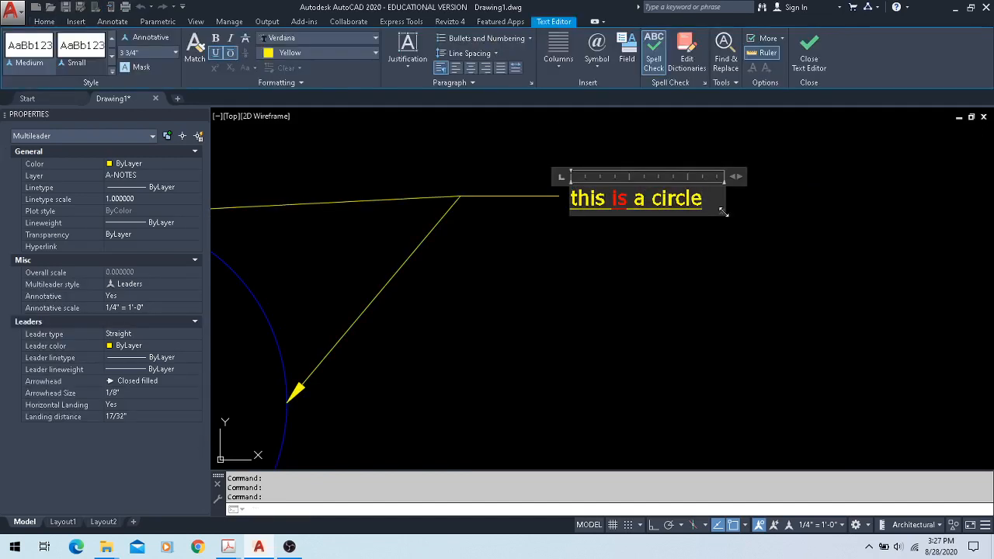
pyautogui.press('Return')
pyautogui.write('asda')
pyautogui.press('Return')
pyautogui.write('asda')
pyautogui.press('Return')
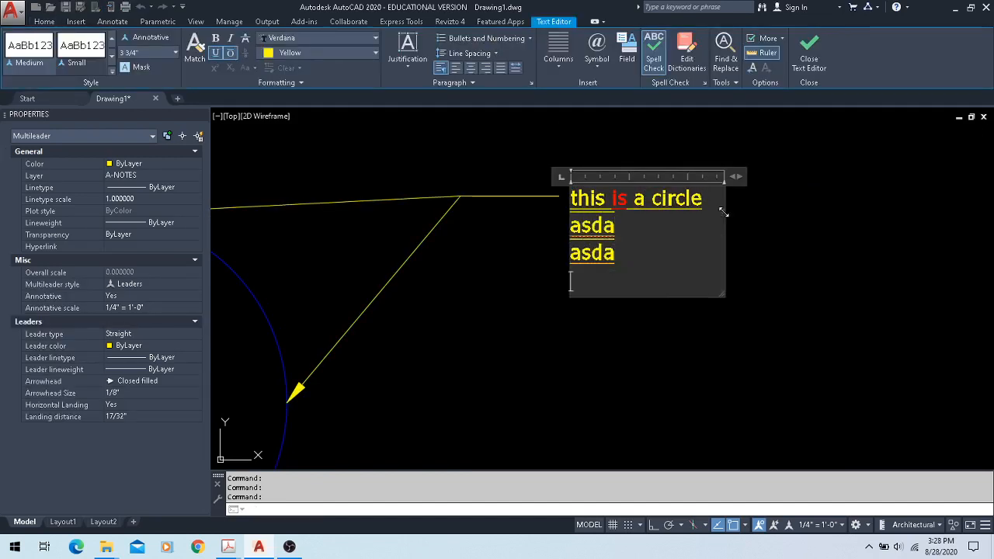
# - Remove all formatting from all three lines of the leader note and finish editing it
pyautogui.hotkey('shift', 'Up')
pyautogui.hotkey('shift', 'Up')
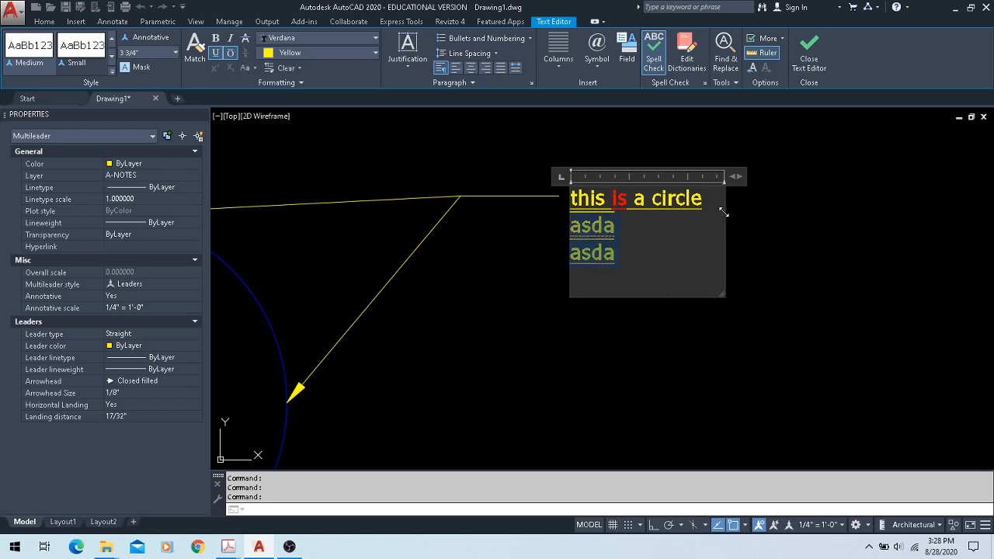
pyautogui.hotkey('shift', 'Up')
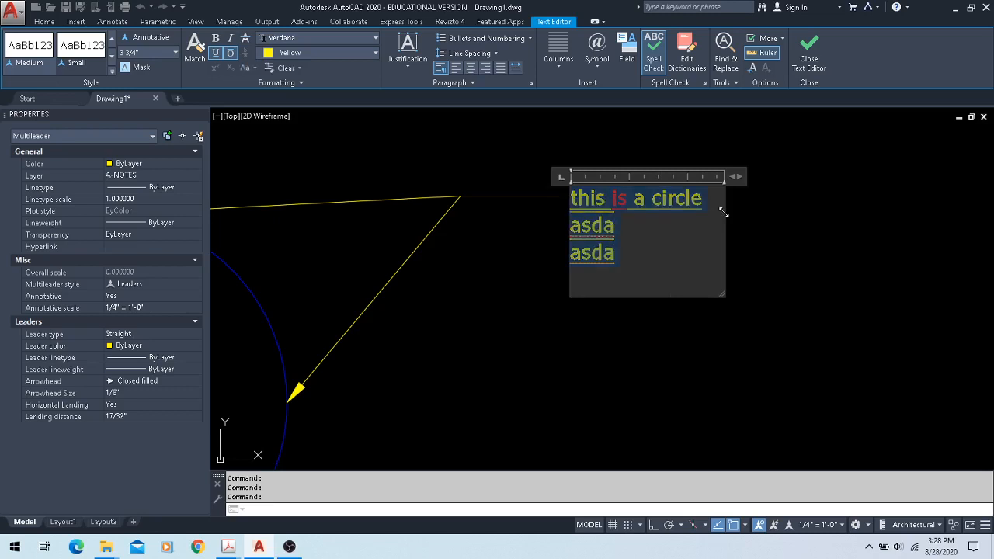
pyautogui.click(295, 72)
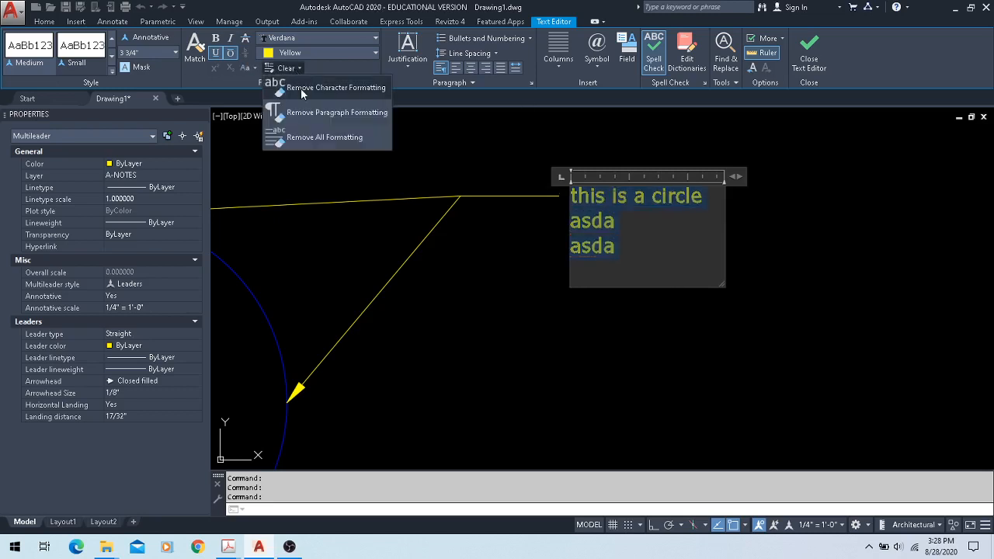
pyautogui.click(300, 136)
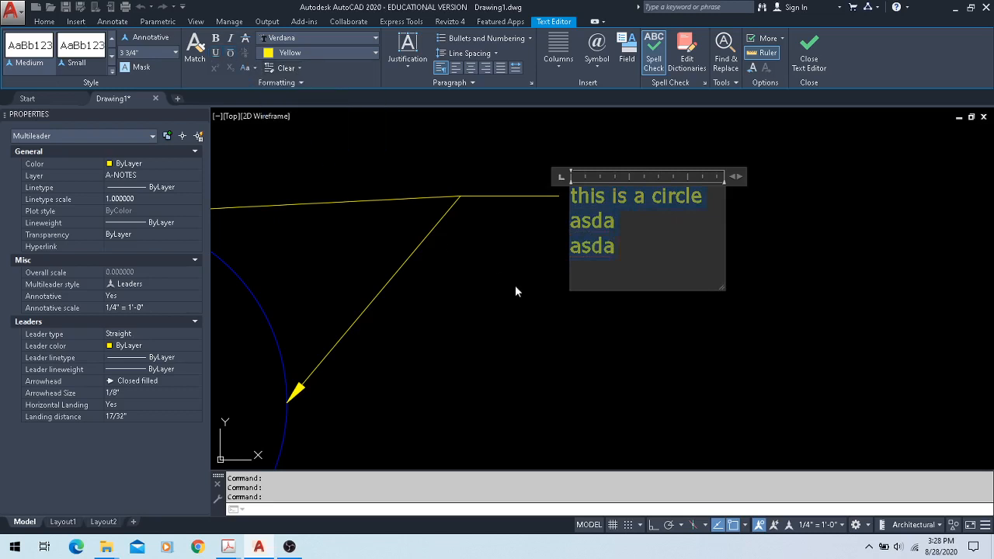
pyautogui.click(515, 285)
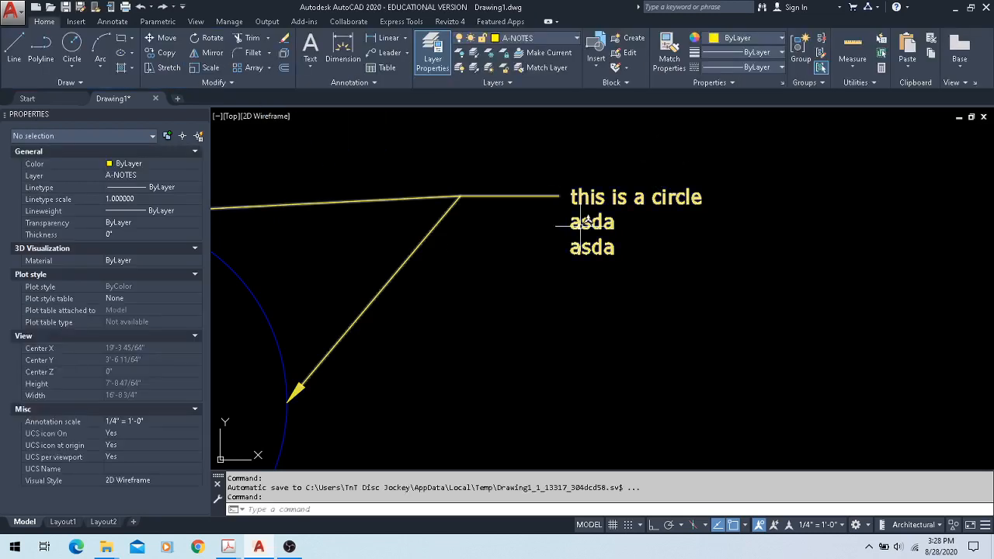
# - Add another leader to the note, placing its arrowhead in empty space to the lower right of the text
pyautogui.click(509, 196)
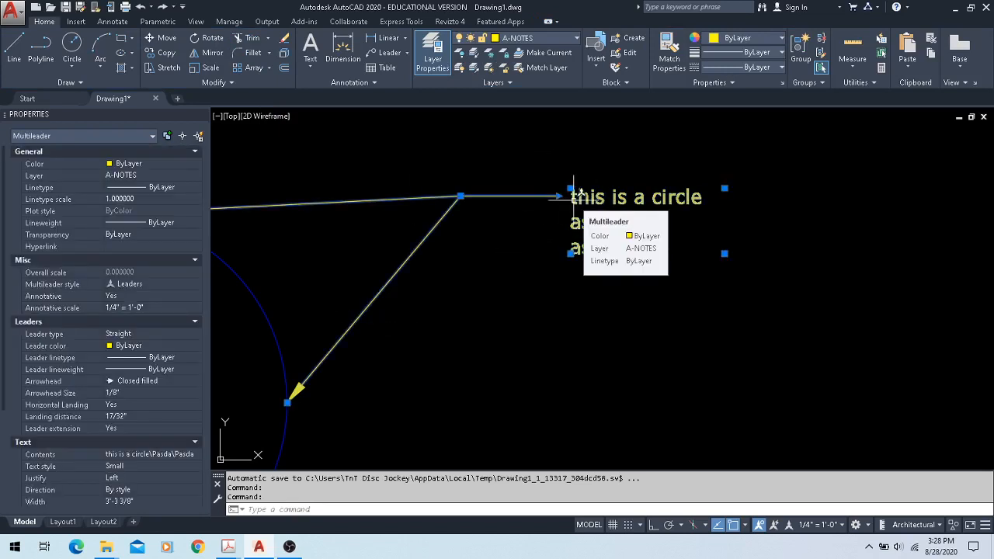
pyautogui.rightClick(620, 203)
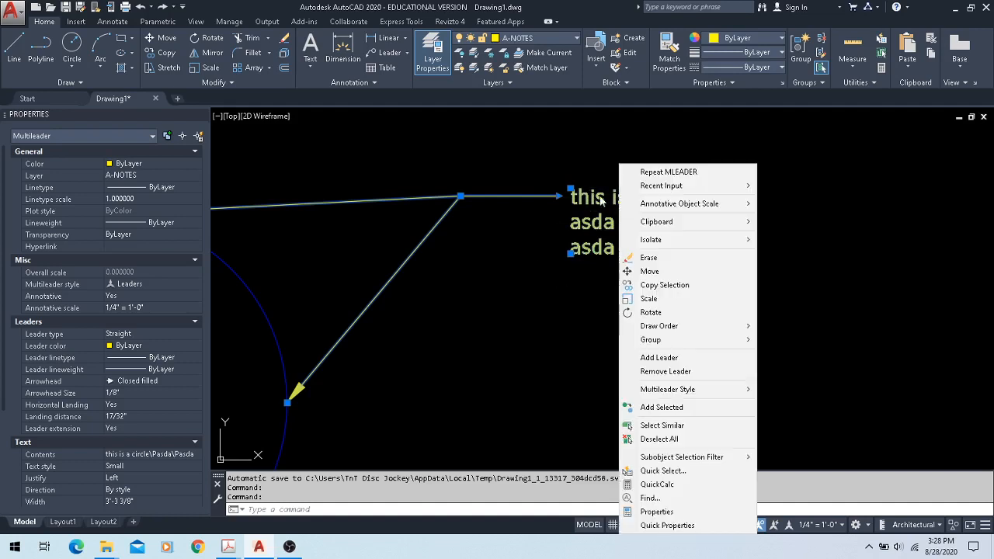
pyautogui.click(714, 361)
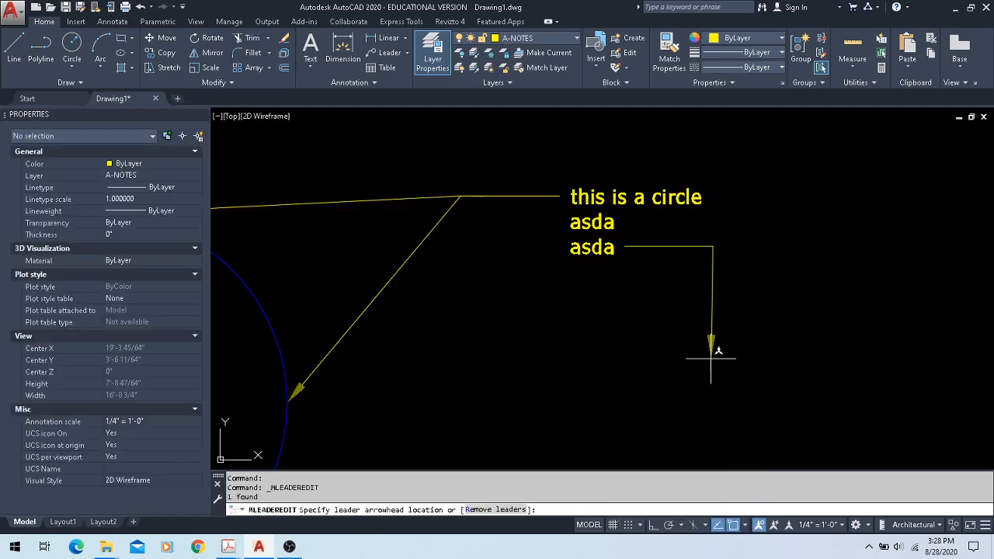
pyautogui.click(832, 394)
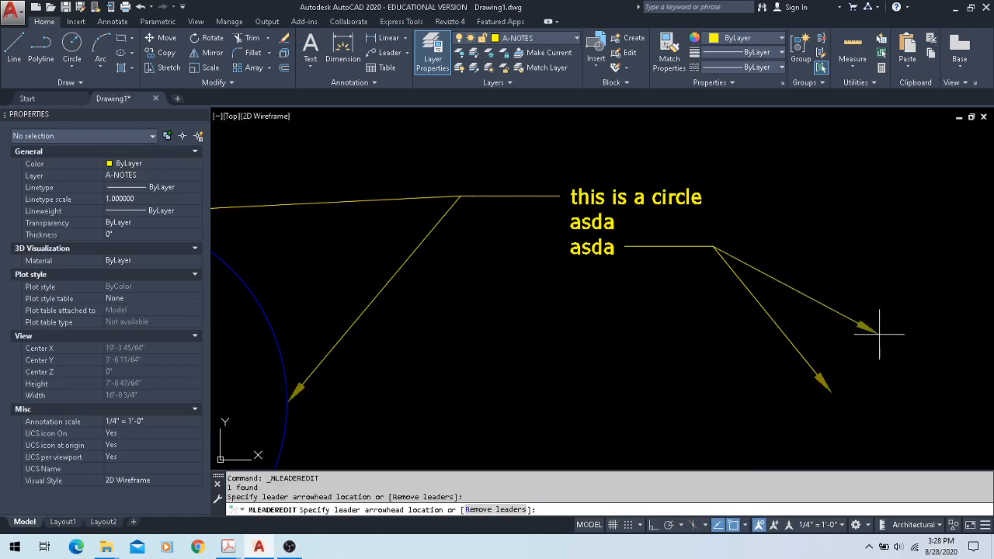
pyautogui.press('Escape')
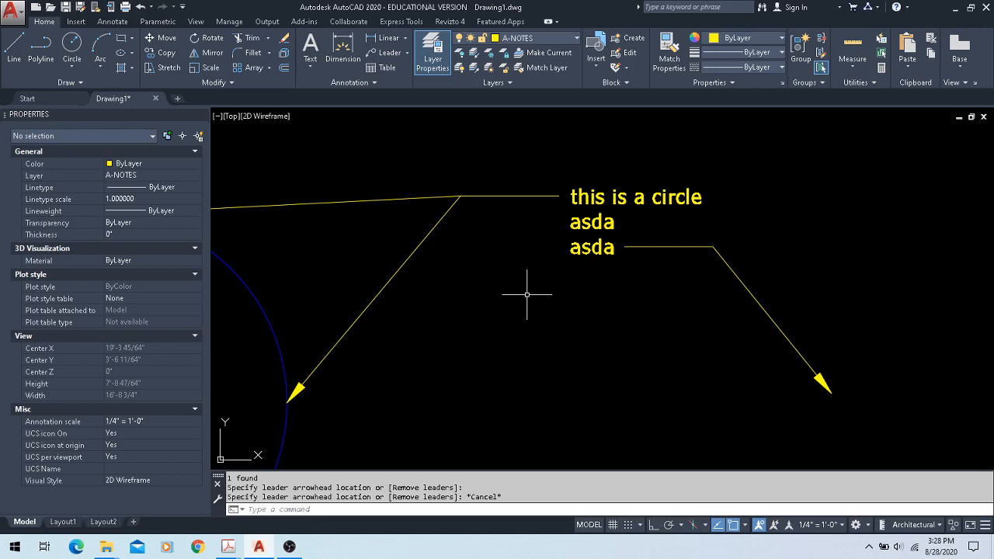
# - Remove the leader arrow that points to the circle's right quadrant
pyautogui.scroll(-2, 527, 294)
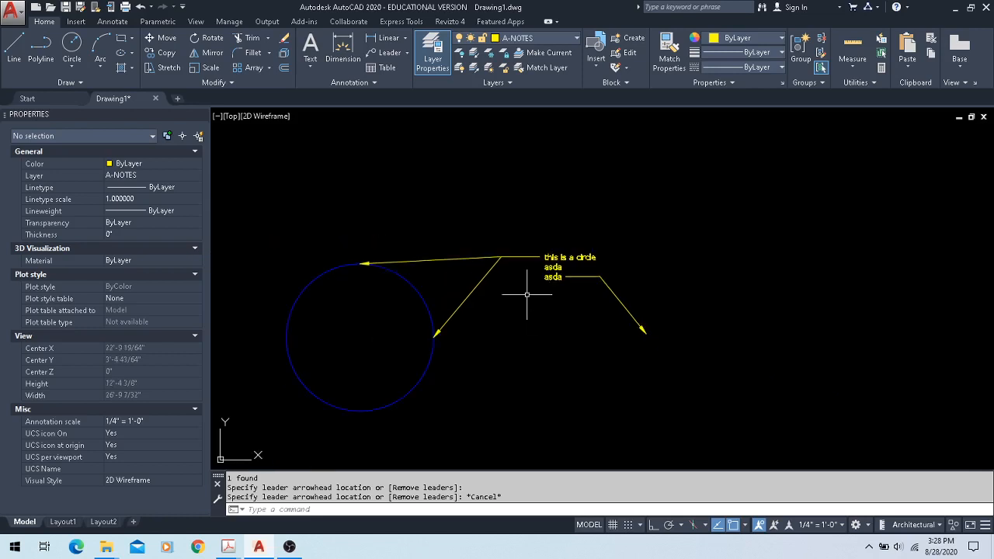
pyautogui.moveTo(506, 309); pyautogui.dragTo(397, 358, button='middle')
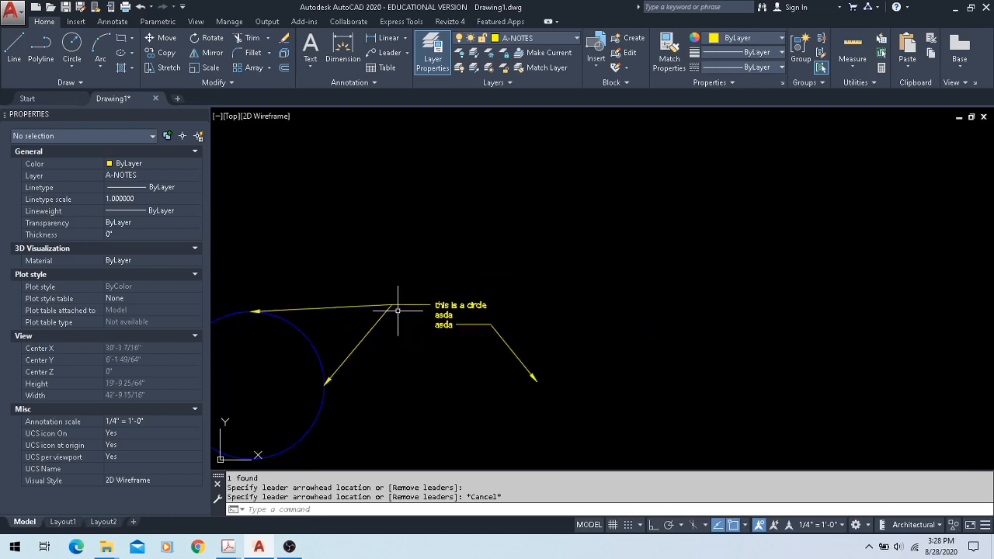
pyautogui.moveTo(387, 312); pyautogui.dragTo(412, 305, button='middle')
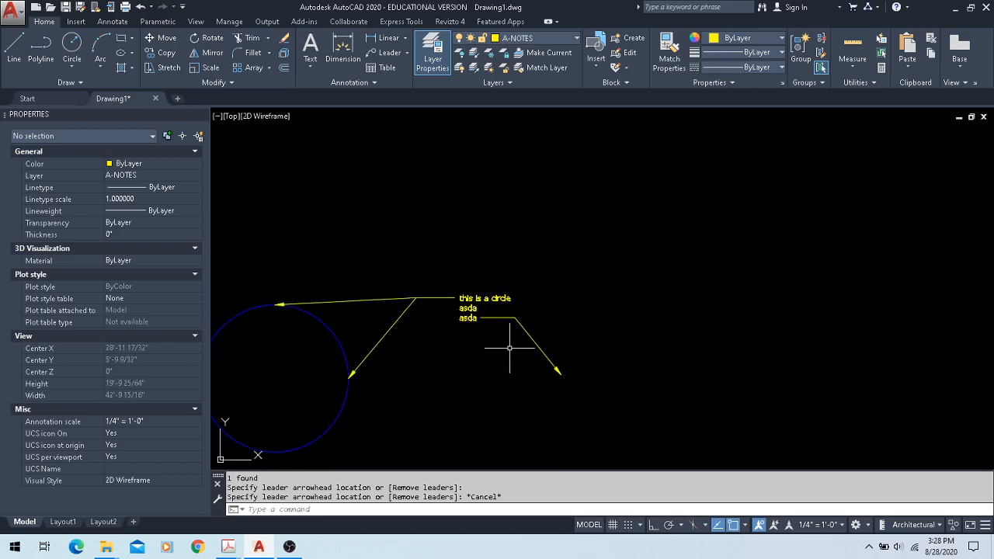
pyautogui.click(402, 316)
pyautogui.moveTo(349, 377)
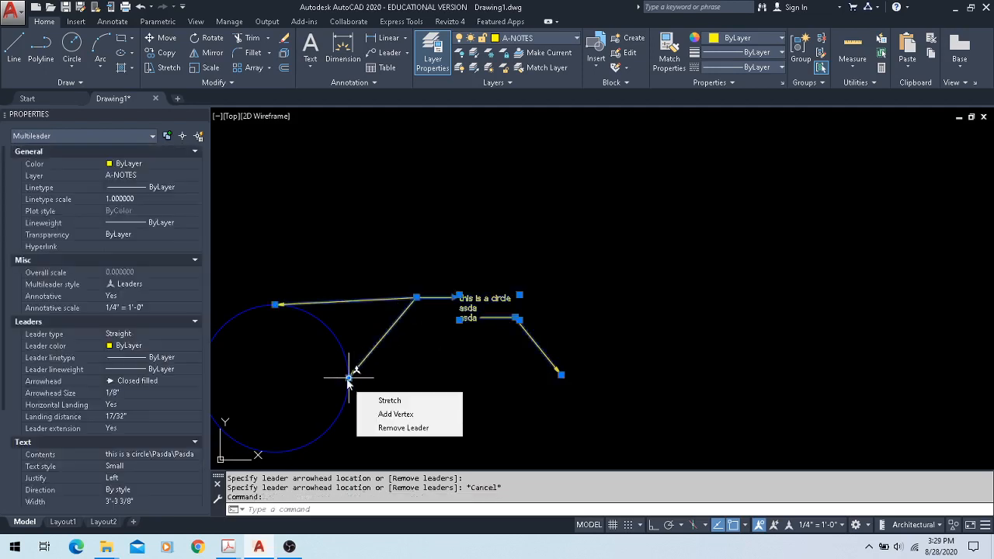
pyautogui.click(396, 428)
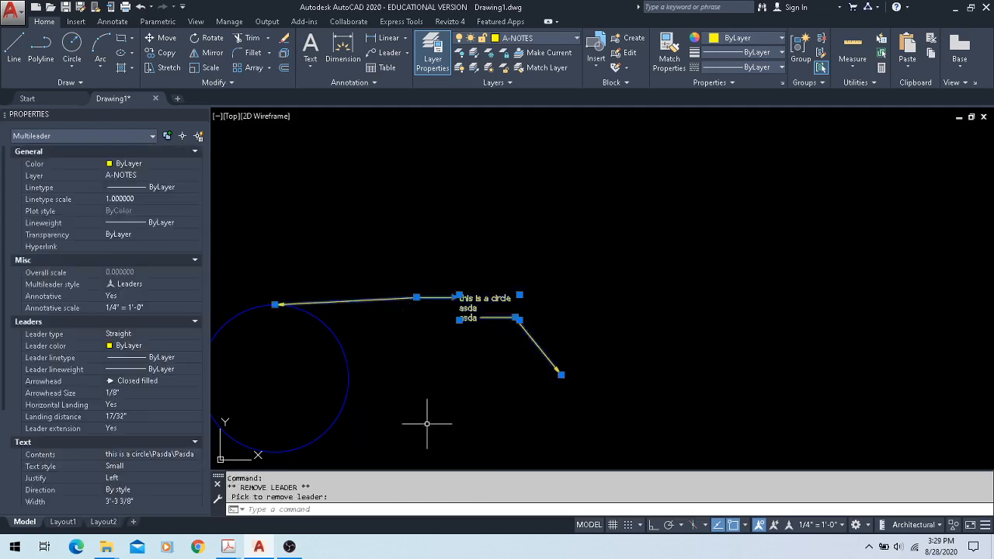
# - Zoom in on the landing grip of the leader right of the note, and remove that leader arrow
pyautogui.moveTo(417, 298)
pyautogui.scroll(6, 523, 339)
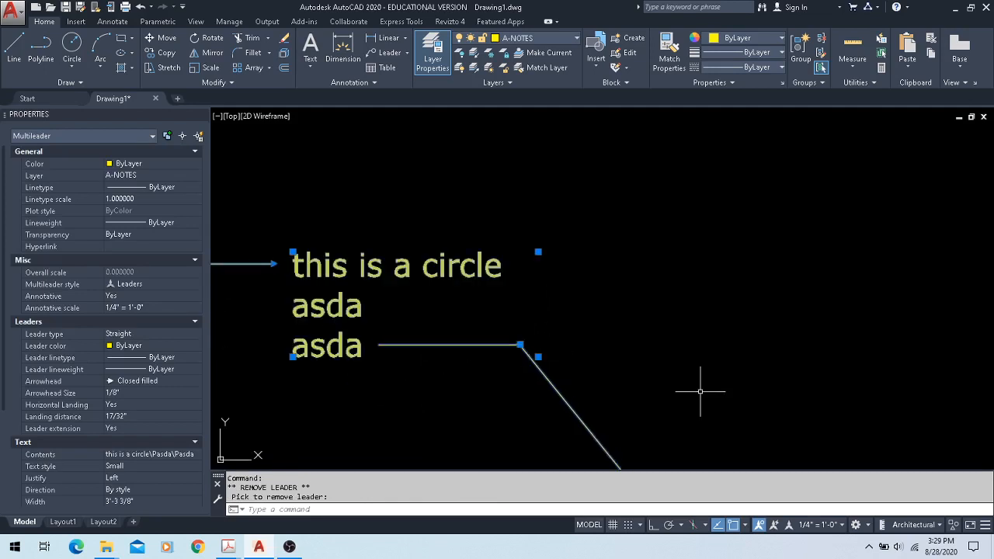
pyautogui.press('Escape')
pyautogui.click(637, 391)
pyautogui.click(524, 422)
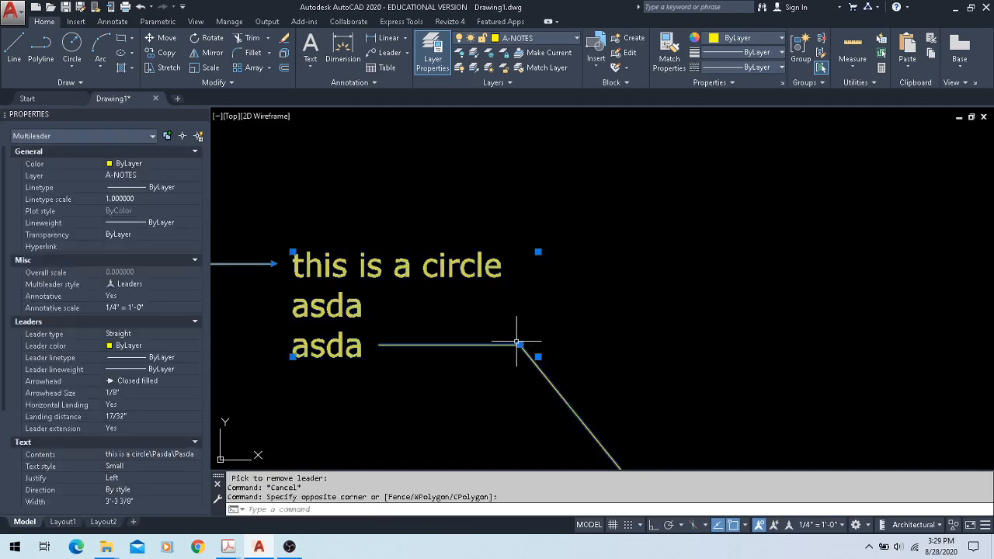
pyautogui.scroll(7, 516, 336)
pyautogui.scroll(6, 548, 410)
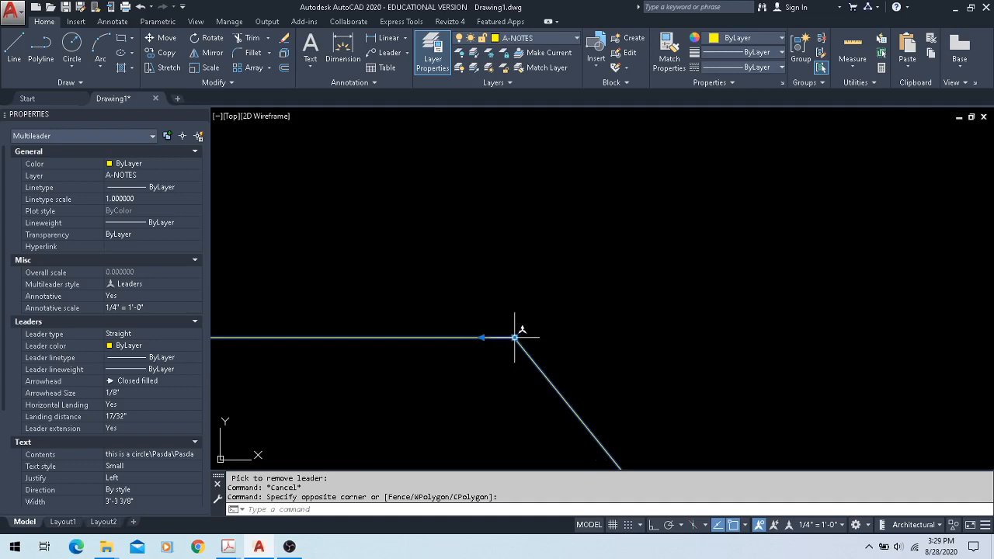
pyautogui.moveTo(515, 338)
pyautogui.click(482, 338)
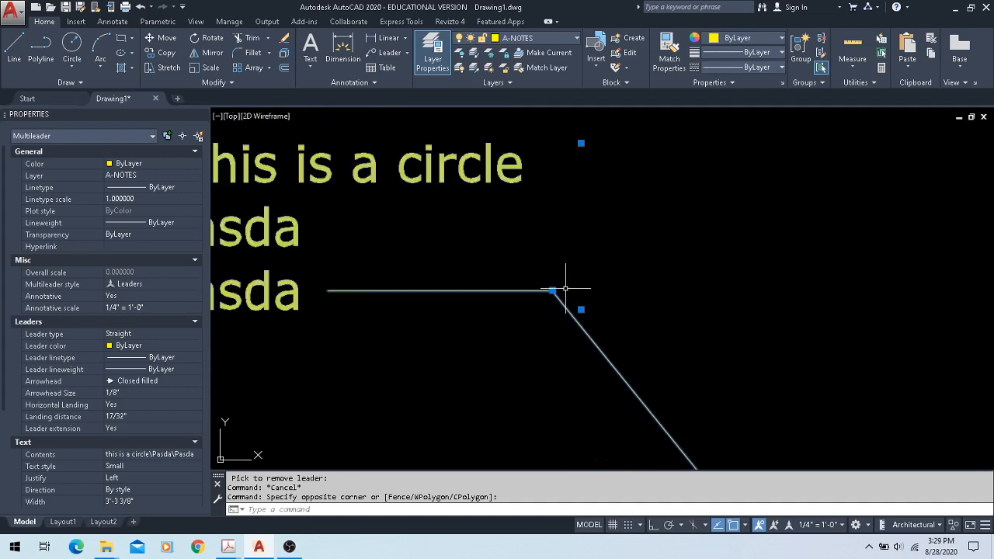
pyautogui.click(565, 289)
pyautogui.scroll(-4, 565, 289)
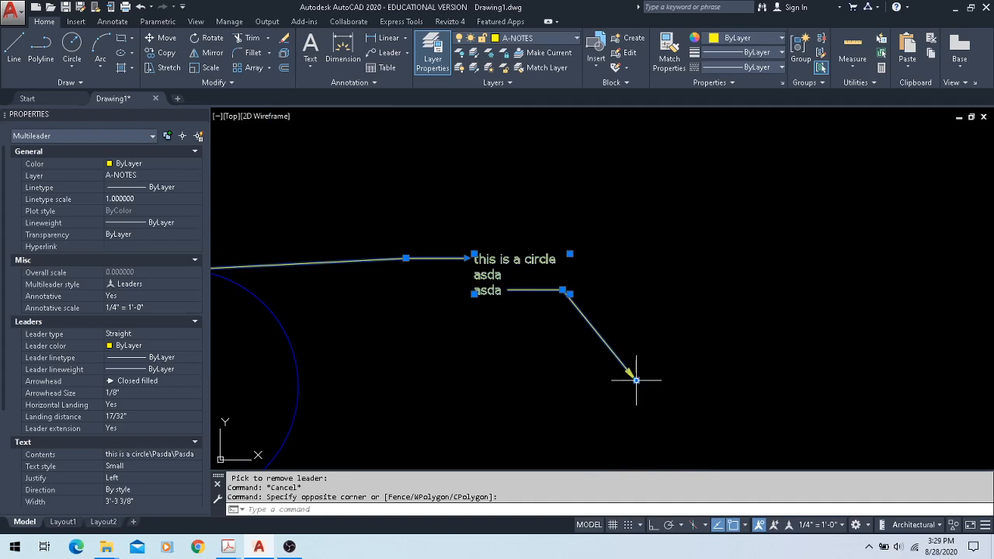
pyautogui.moveTo(636, 380)
pyautogui.click(676, 430)
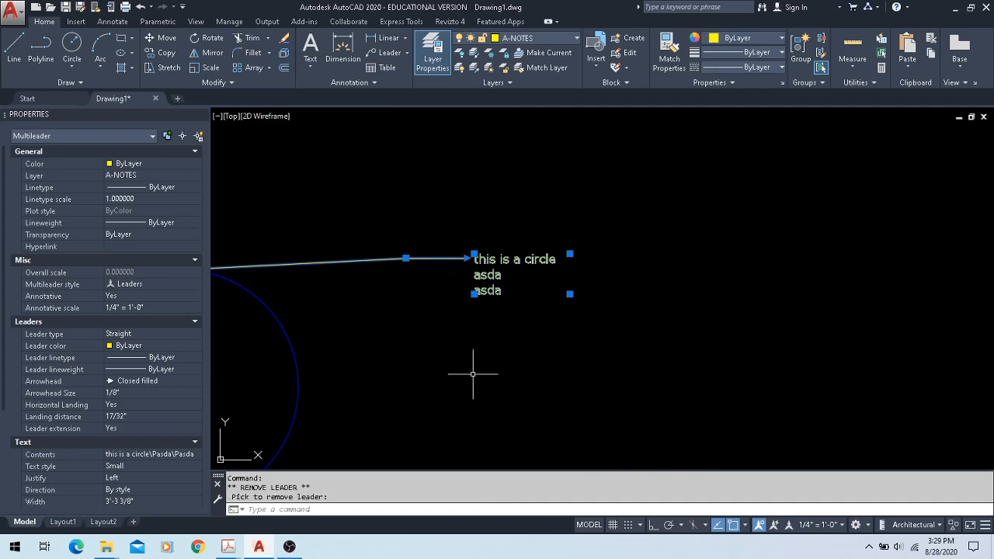
# - Add a vertex to the leader at the circle's top, placing the new arrowhead in empty space above and left of it
pyautogui.moveTo(393, 333); pyautogui.dragTo(574, 373, button='middle')
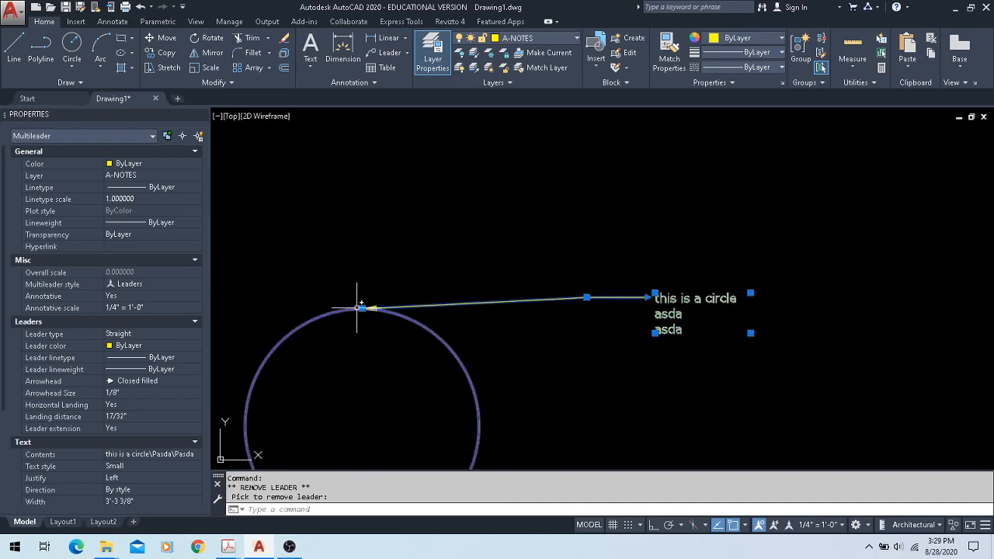
pyautogui.moveTo(363, 307)
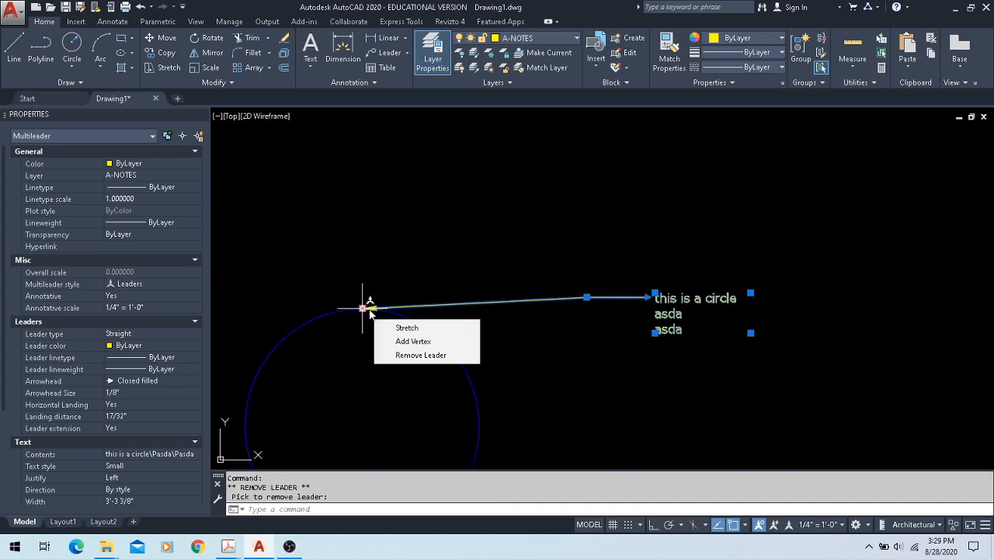
pyautogui.click(418, 344)
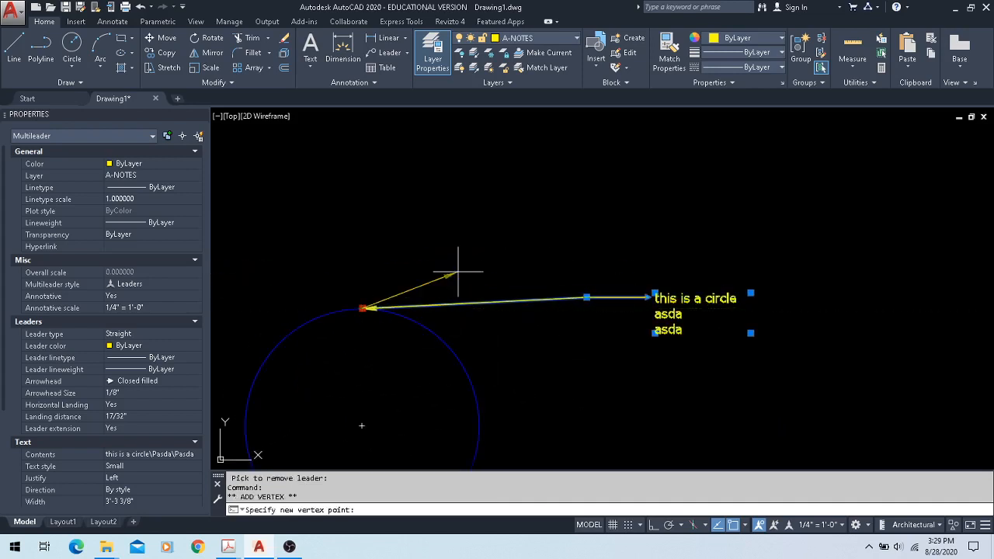
pyautogui.click(322, 199)
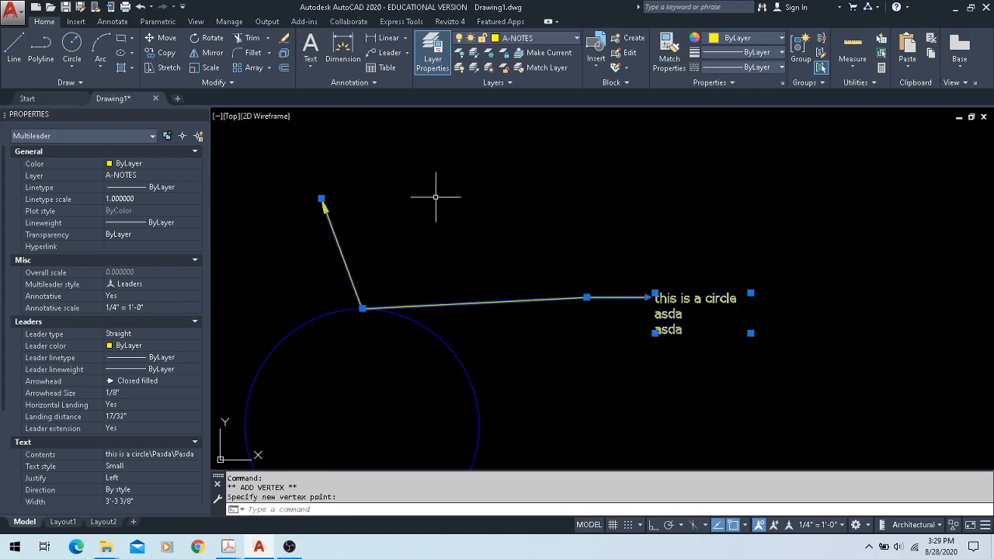
# - Stretch the leader arrowhead to the upper right of the circle, and move it onto the start of the note's landing
pyautogui.click(321, 199)
pyautogui.click(530, 199)
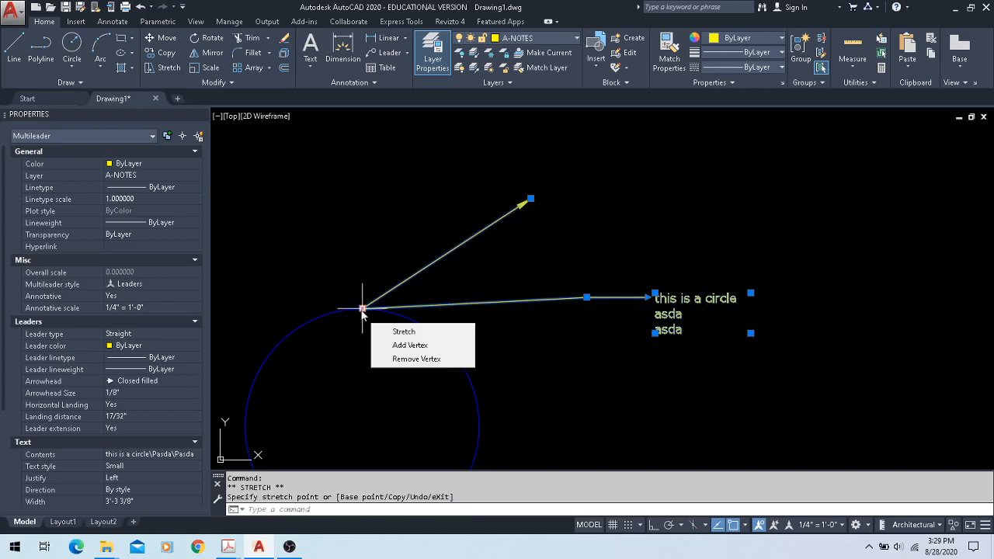
pyautogui.click(530, 198)
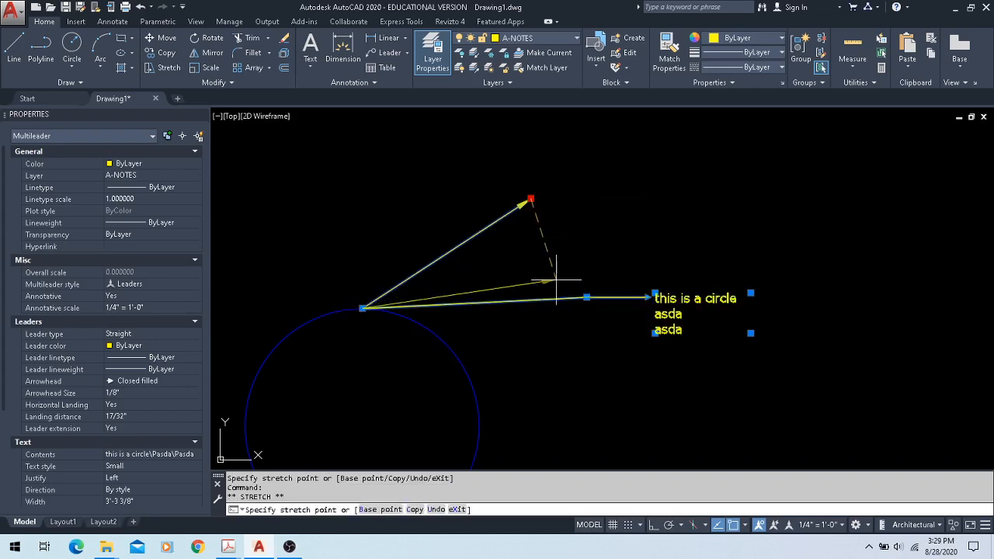
pyautogui.click(587, 298)
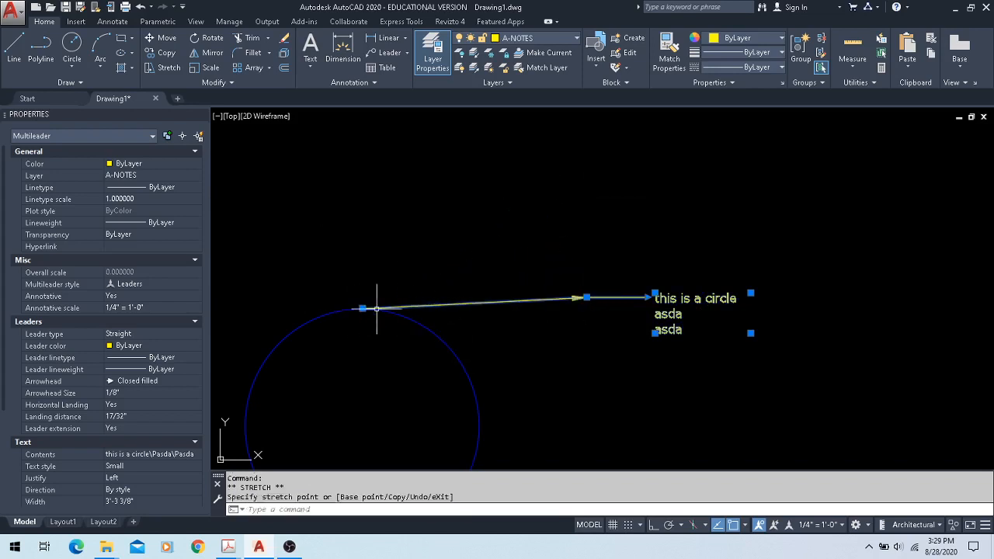
# - Stretch the leader vertex from the circle's top to a point just left of the landing, level with it, and clear the selection
pyautogui.click(362, 308)
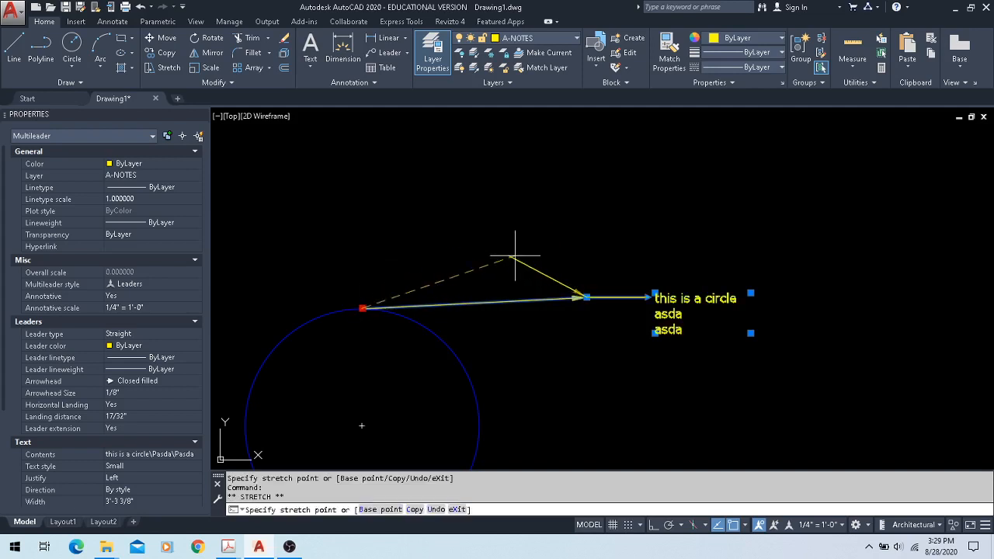
pyautogui.click(542, 298)
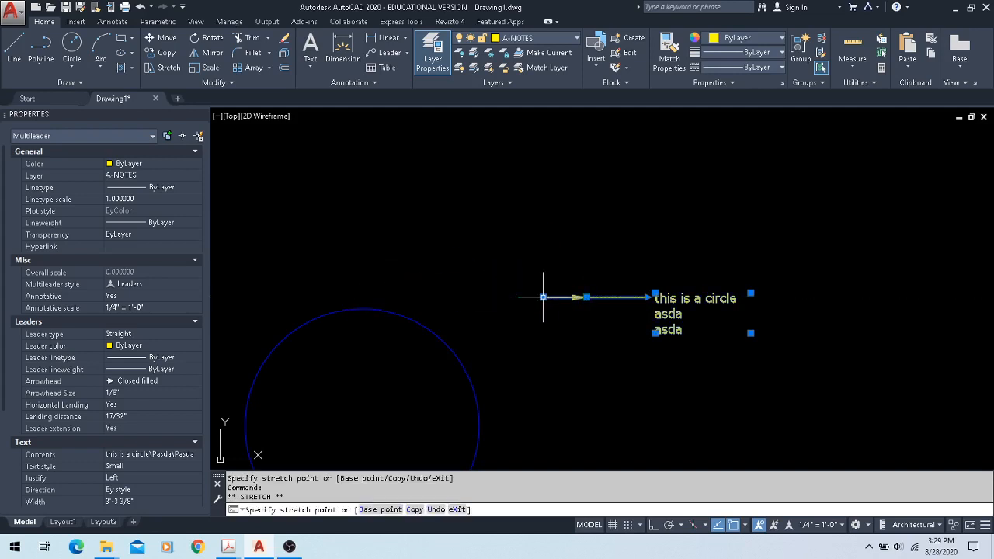
pyautogui.press('Escape')
pyautogui.scroll(6, 603, 338)
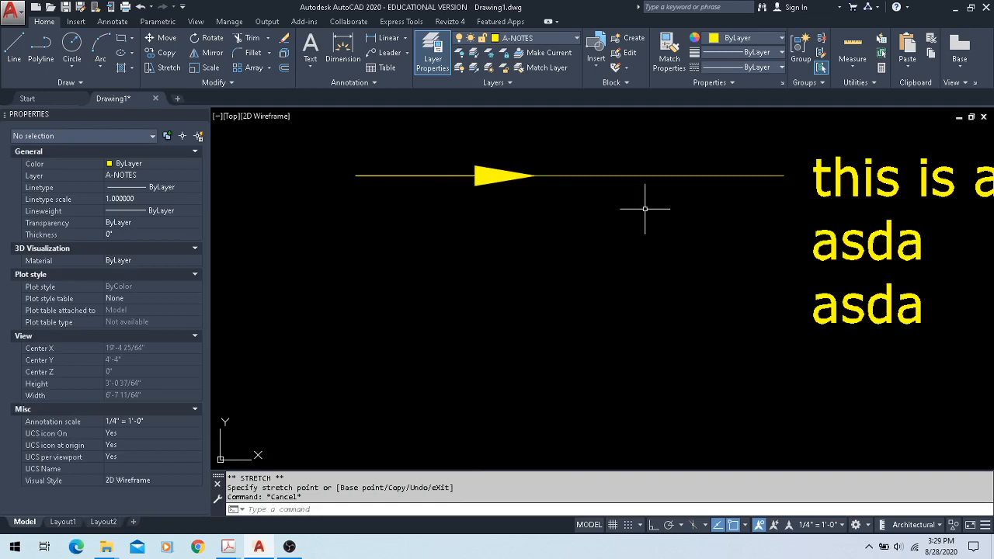
# - Delete the leader note beside the circle
pyautogui.scroll(-5, 544, 165)
pyautogui.click(611, 147)
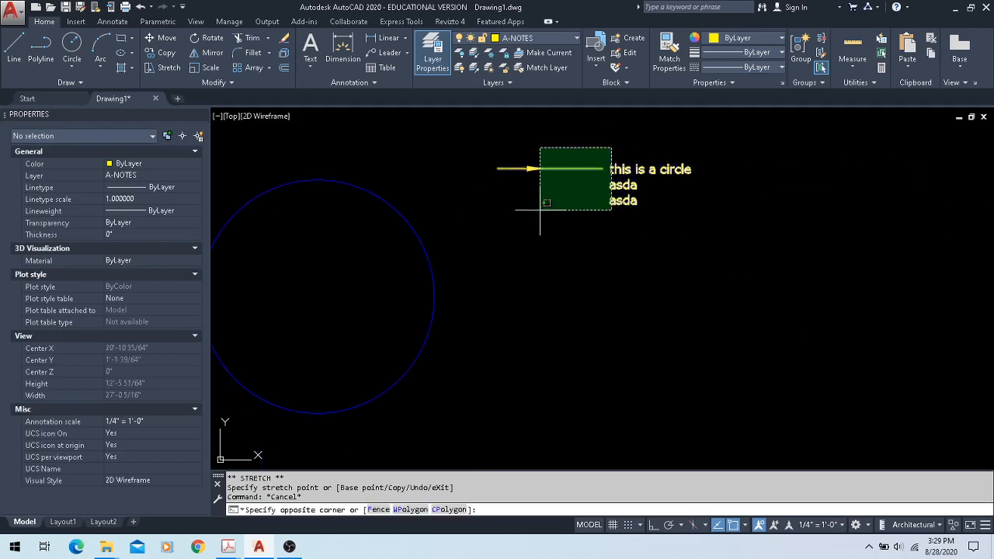
pyautogui.click(539, 222)
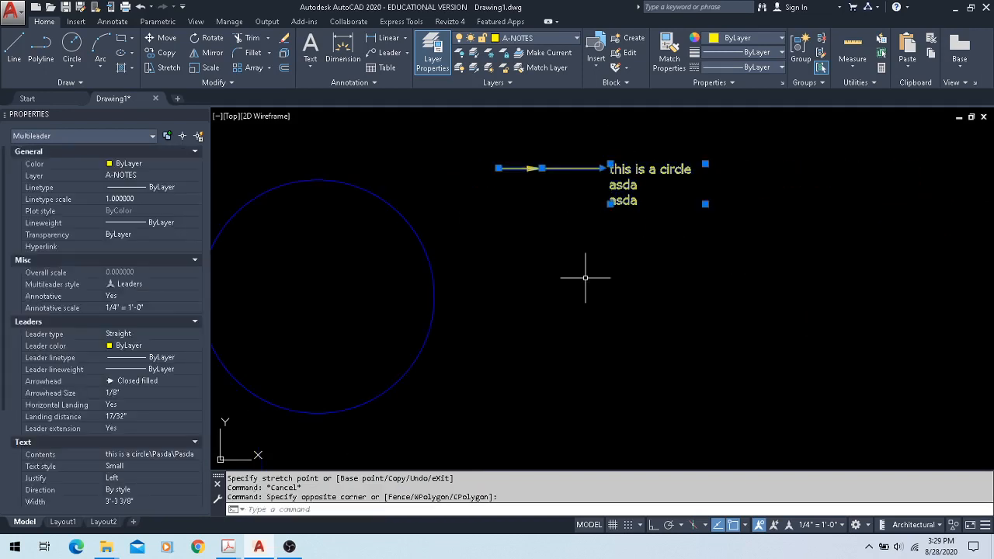
pyautogui.scroll(-2, 590, 272)
pyautogui.press('Delete')
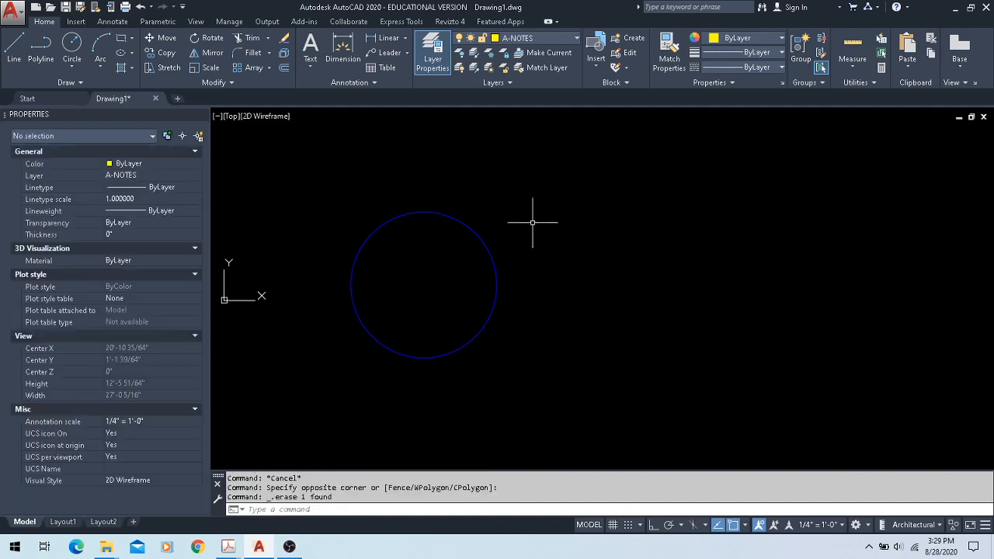
# - Review the available leader tools, and undo the deletion of the leader note
pyautogui.moveTo(526, 212); pyautogui.dragTo(525, 249, button='middle')
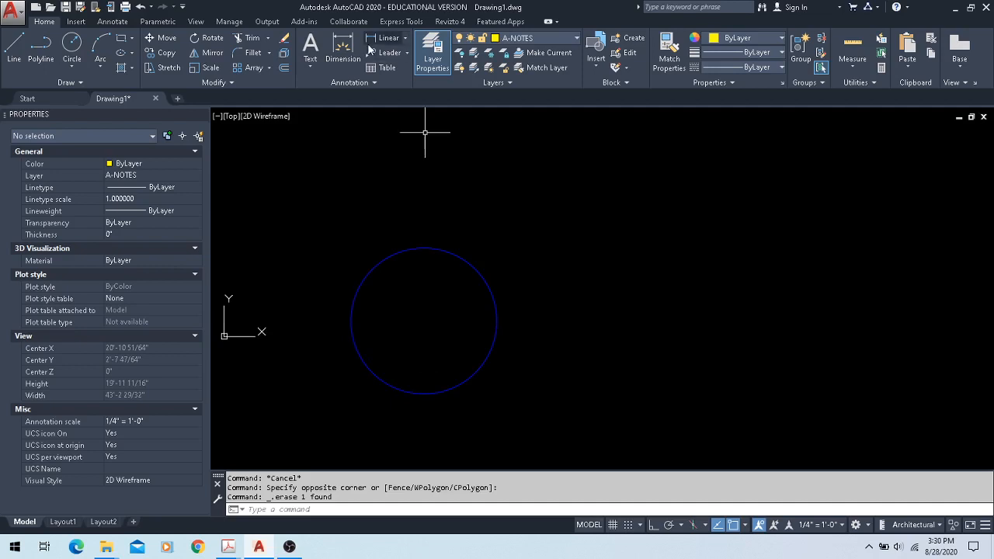
pyautogui.click(407, 53)
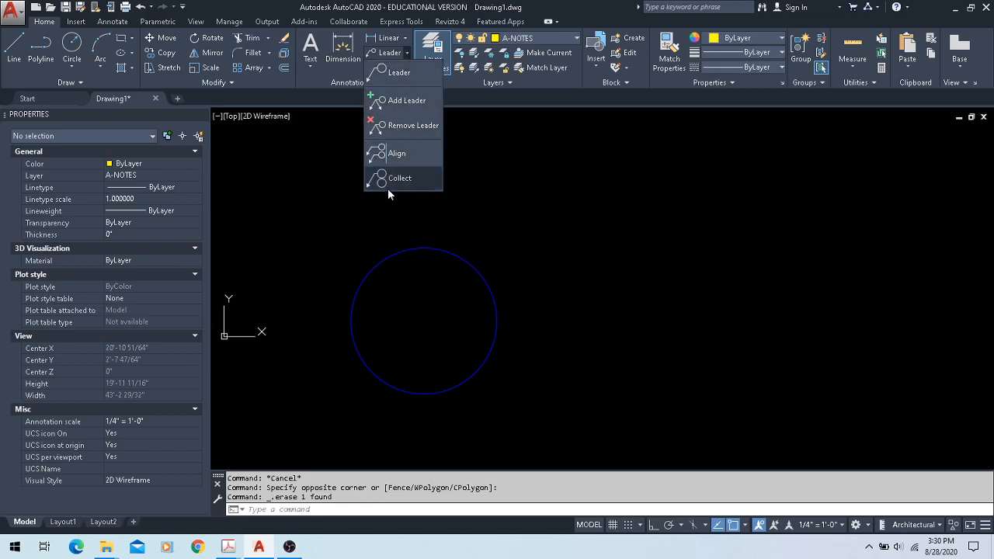
pyautogui.click(480, 186)
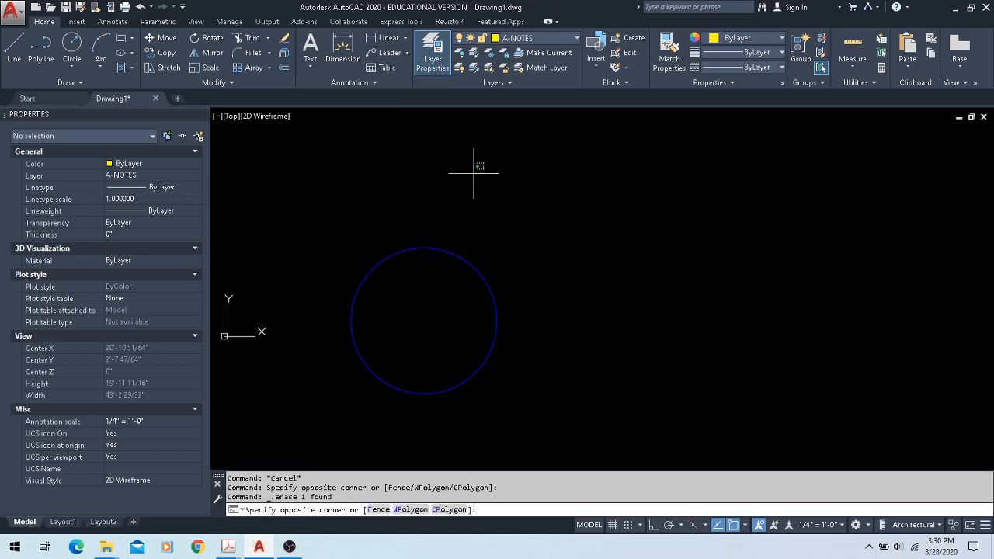
pyautogui.press('Escape')
pyautogui.press('Escape')
pyautogui.hotkey('ctrl', 'z')
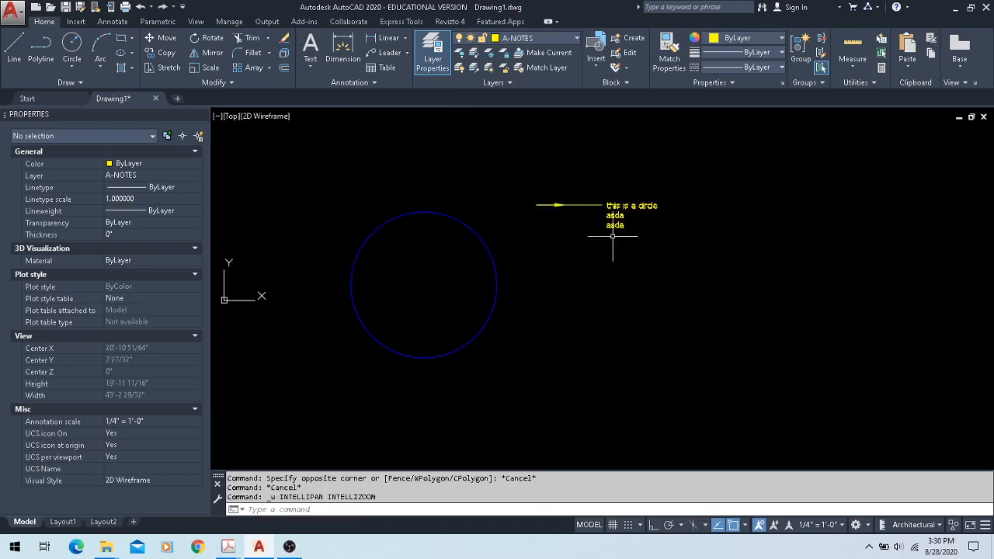
# - Select the restored note and stretch its landing grip to the lower left, placing it just outside the circle's edge
pyautogui.click(617, 205)
pyautogui.rightClick(556, 205)
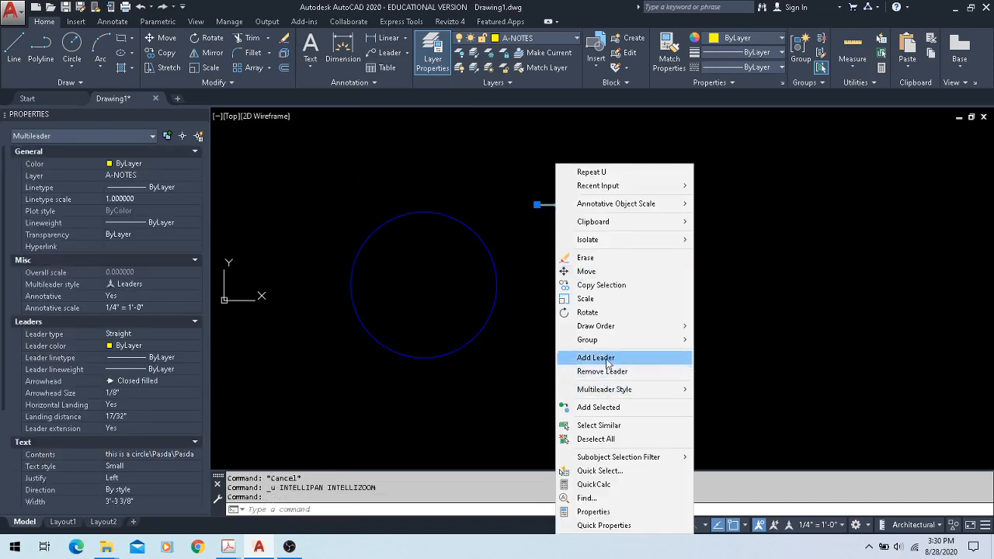
pyautogui.click(617, 86)
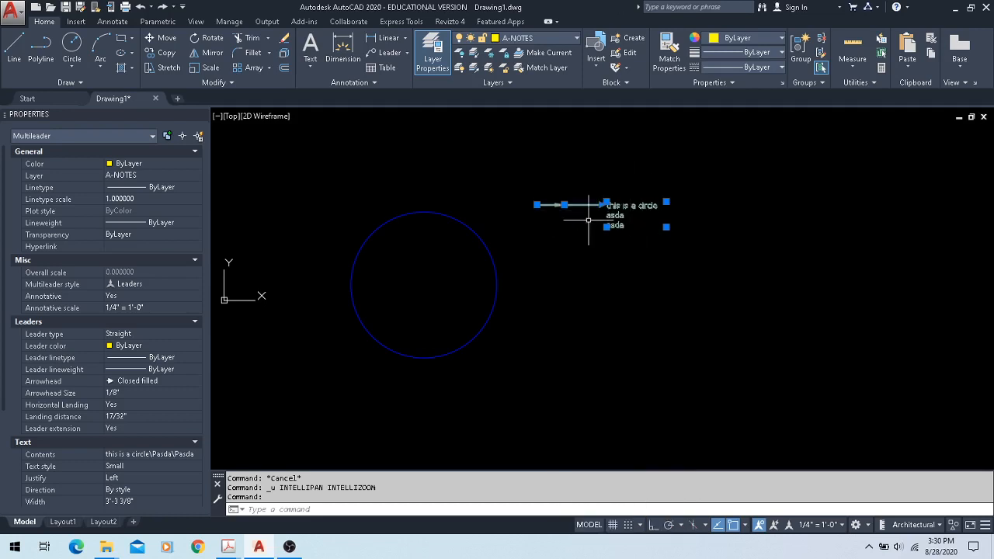
pyautogui.scroll(4, 579, 210)
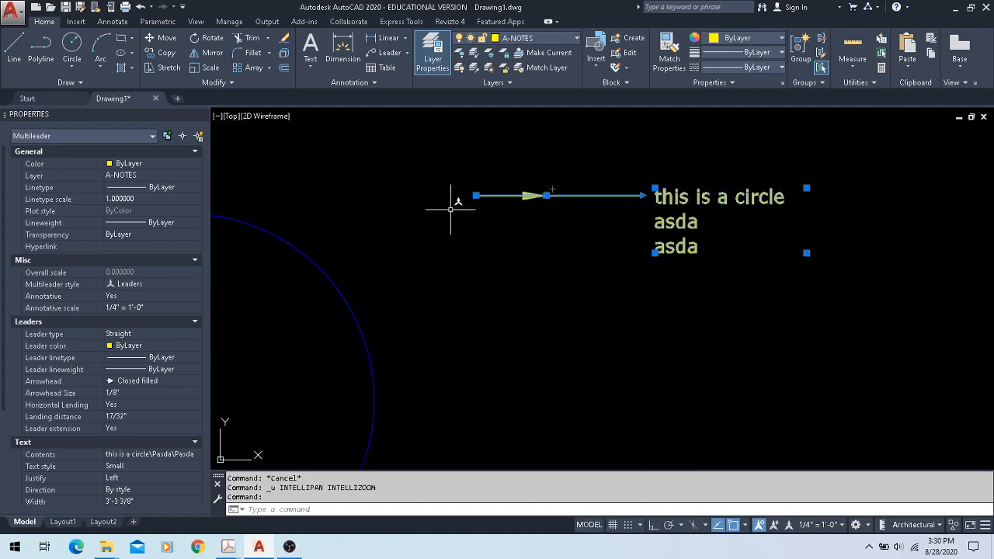
pyautogui.moveTo(477, 196)
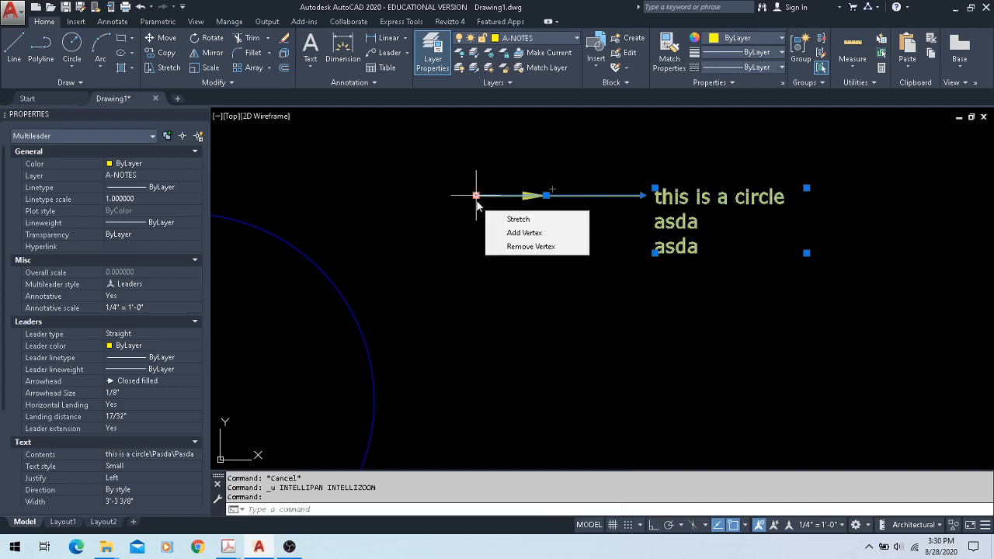
pyautogui.click(547, 196)
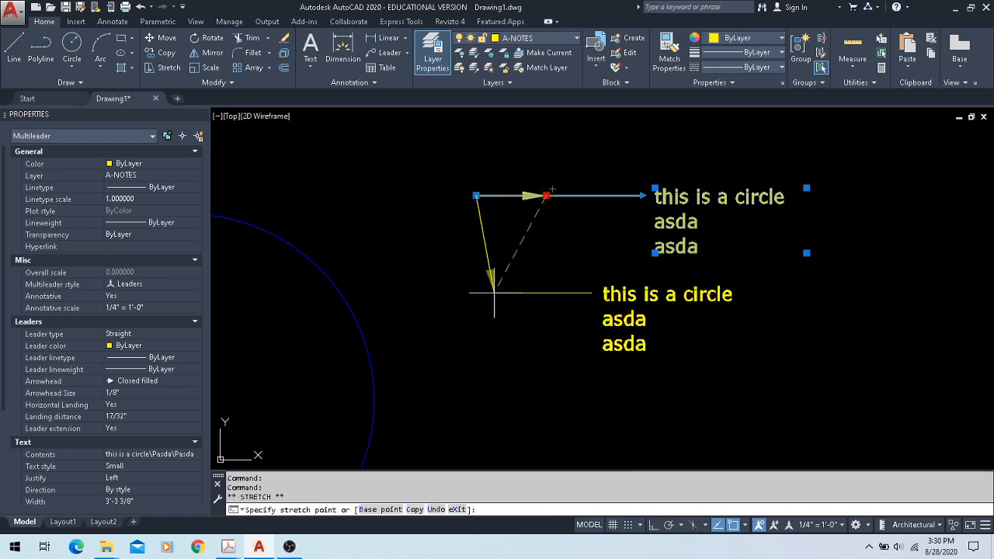
pyautogui.click(393, 293)
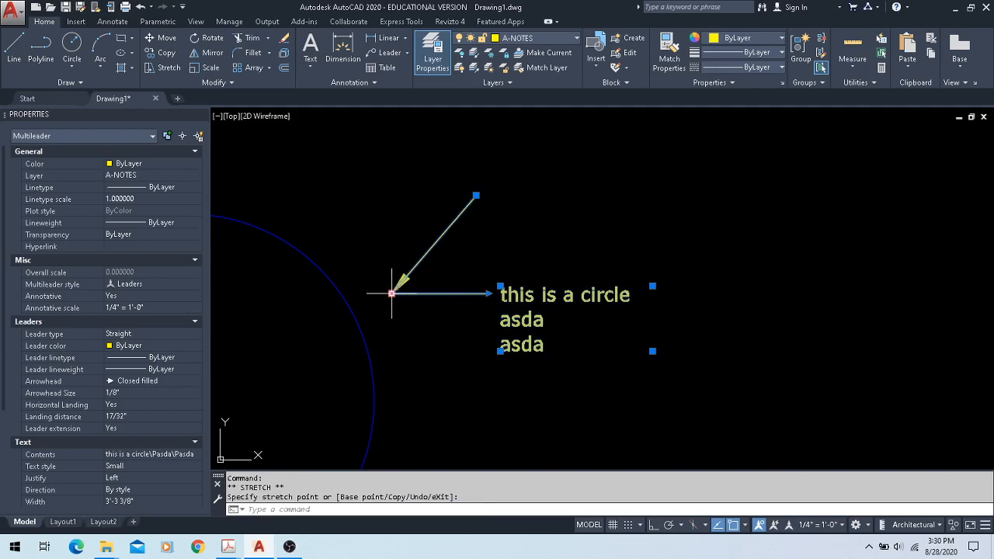
# - Remove the vertex above the note's landing, and remove the remaining leader line from the note
pyautogui.moveTo(477, 195)
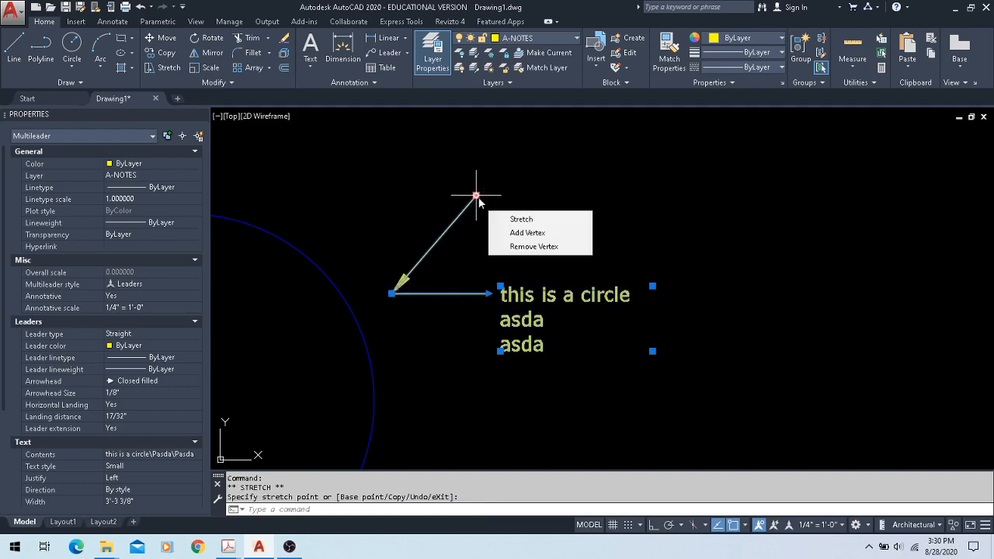
pyautogui.click(514, 246)
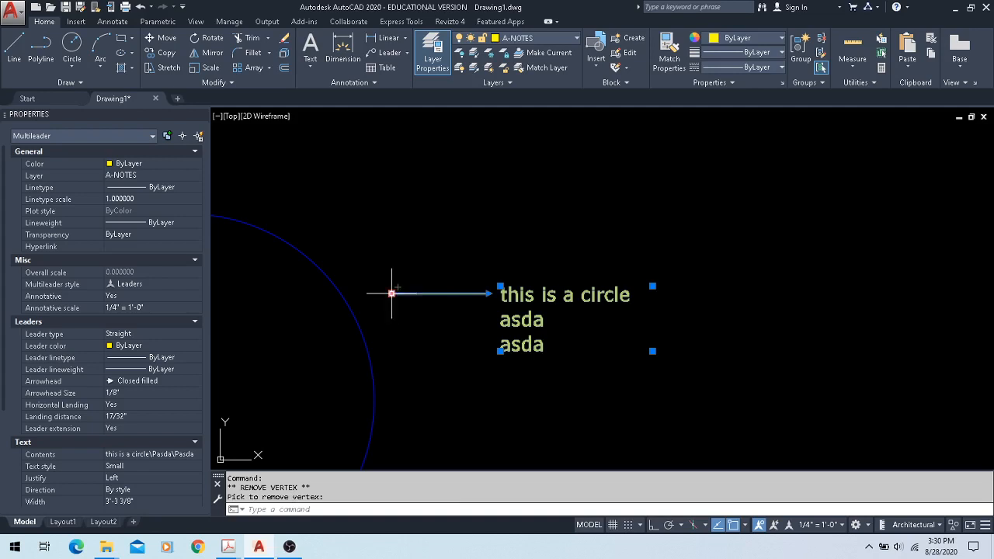
pyautogui.rightClick(477, 309)
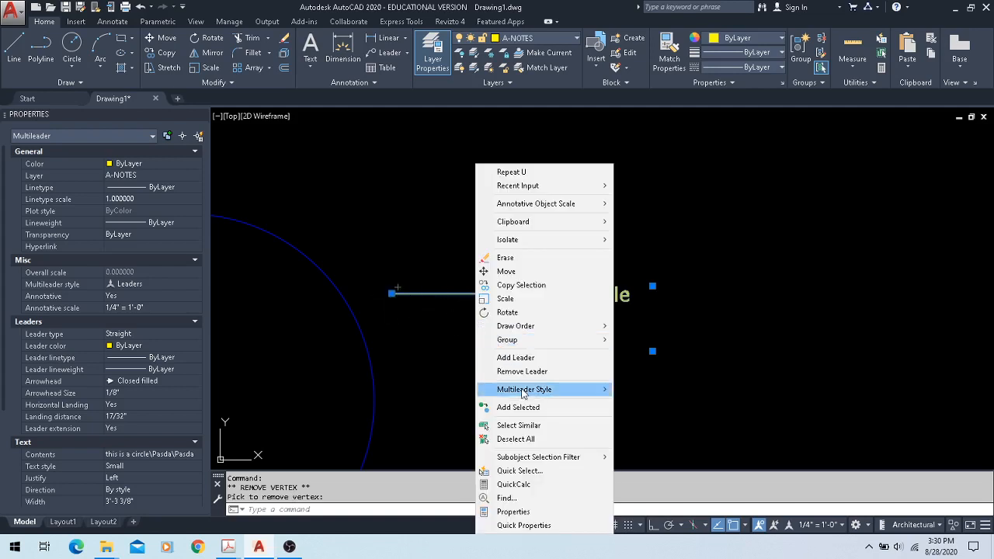
pyautogui.click(522, 371)
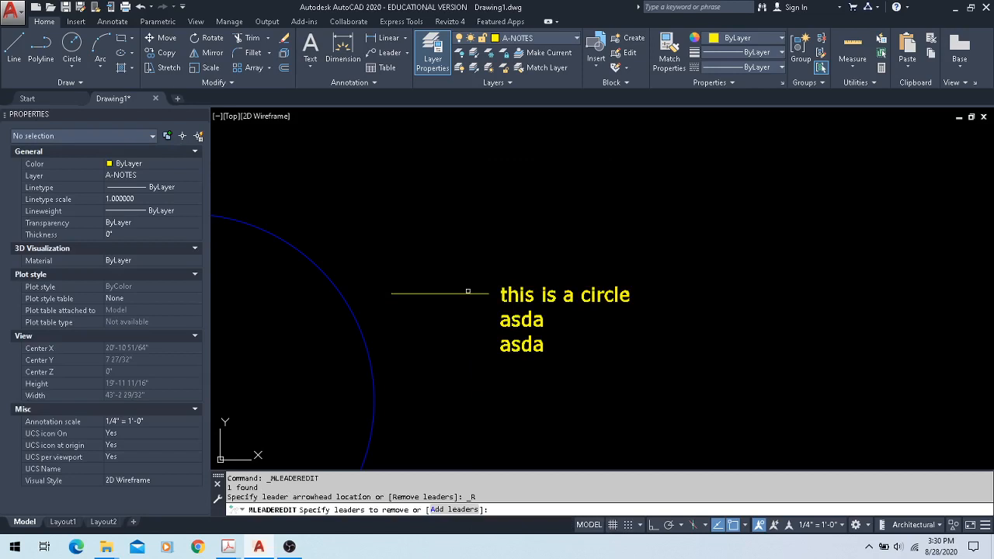
pyautogui.click(467, 293)
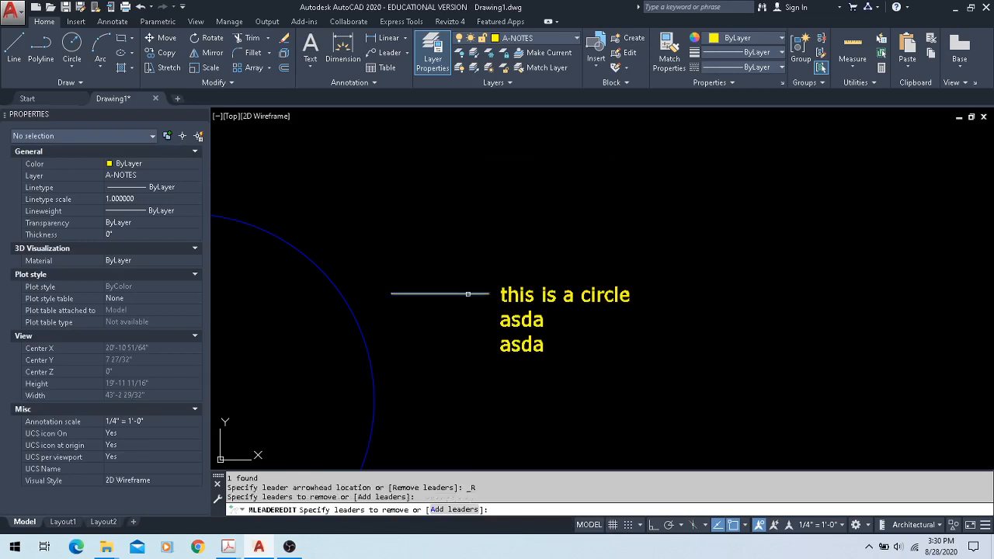
# - Add a new leader to the note, placing its arrowhead in empty space to the upper left of the text
pyautogui.click(516, 289)
pyautogui.rightClick(524, 286)
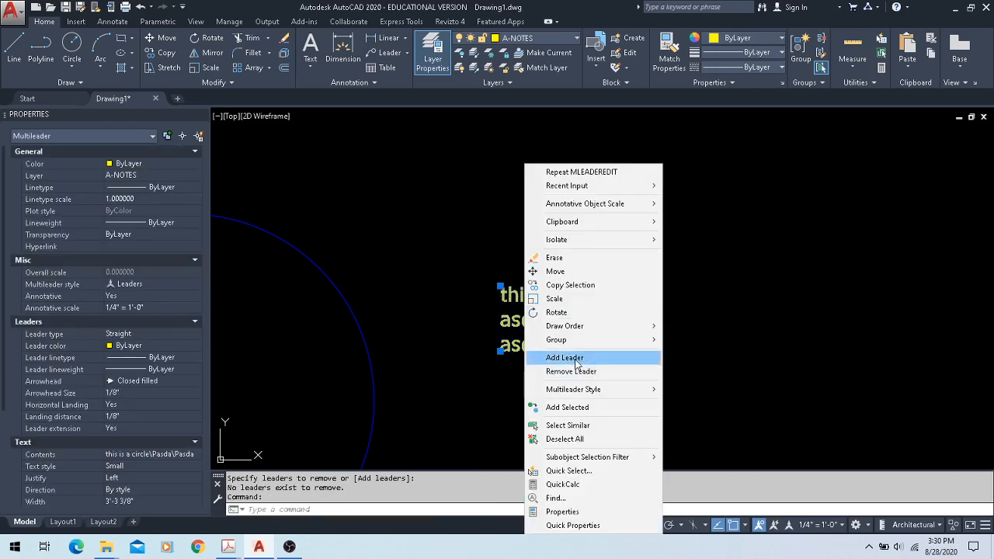
pyautogui.click(576, 362)
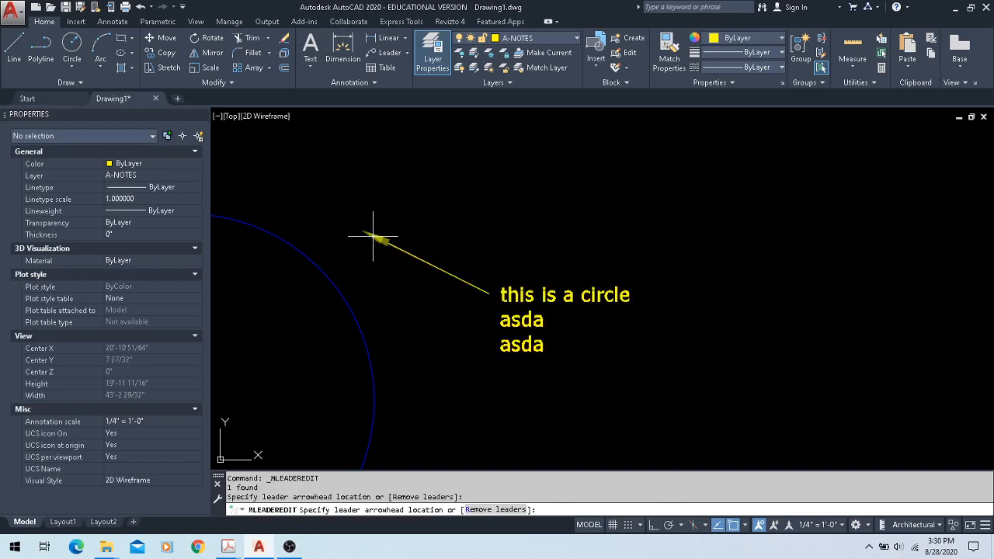
pyautogui.click(364, 232)
# - Lengthen the note's landing with its arrow grip to about 5/32", and clear the selection
pyautogui.click(469, 285)
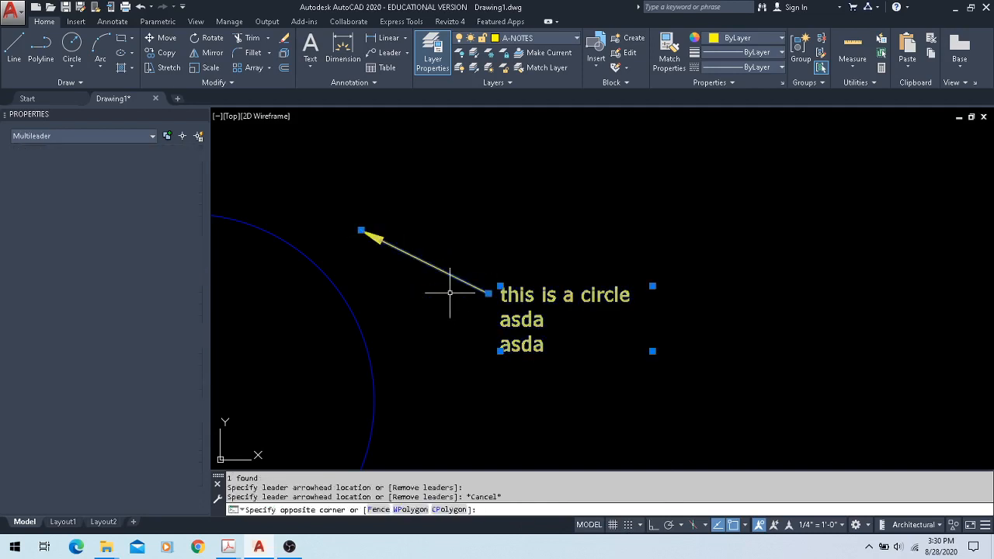
pyautogui.scroll(8, 470, 286)
pyautogui.scroll(-2, 470, 286)
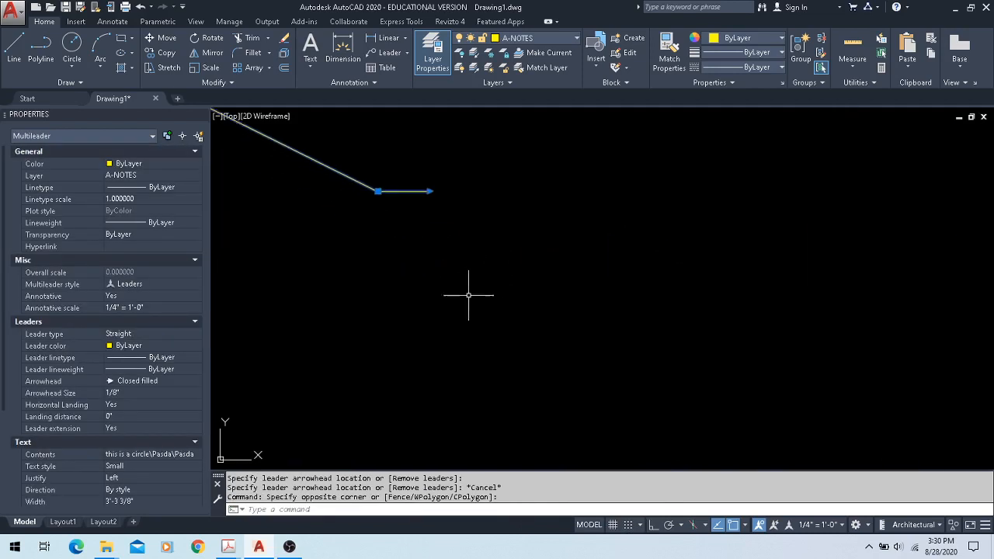
pyautogui.click(429, 197)
pyautogui.scroll(-5, 429, 208)
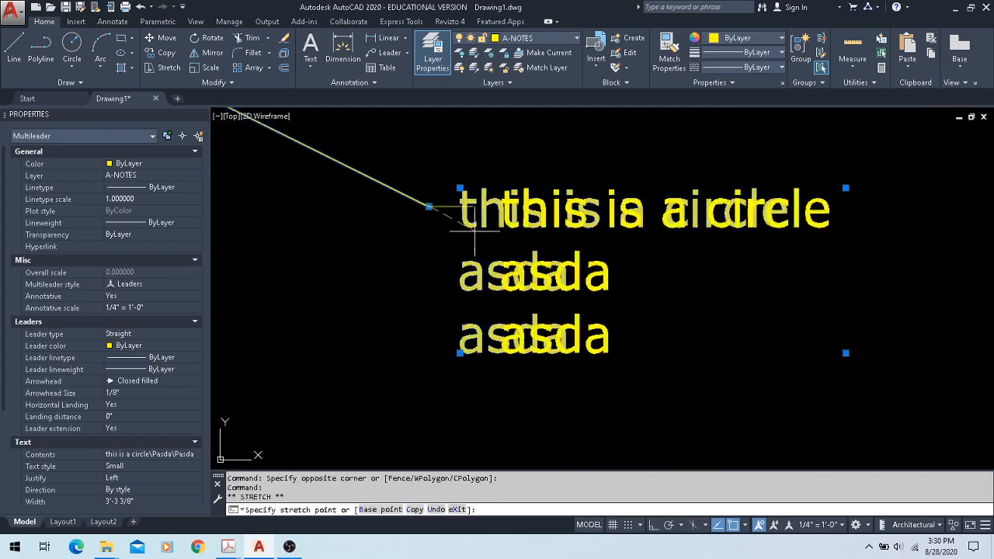
pyautogui.click(504, 170)
pyautogui.scroll(-5, 508, 208)
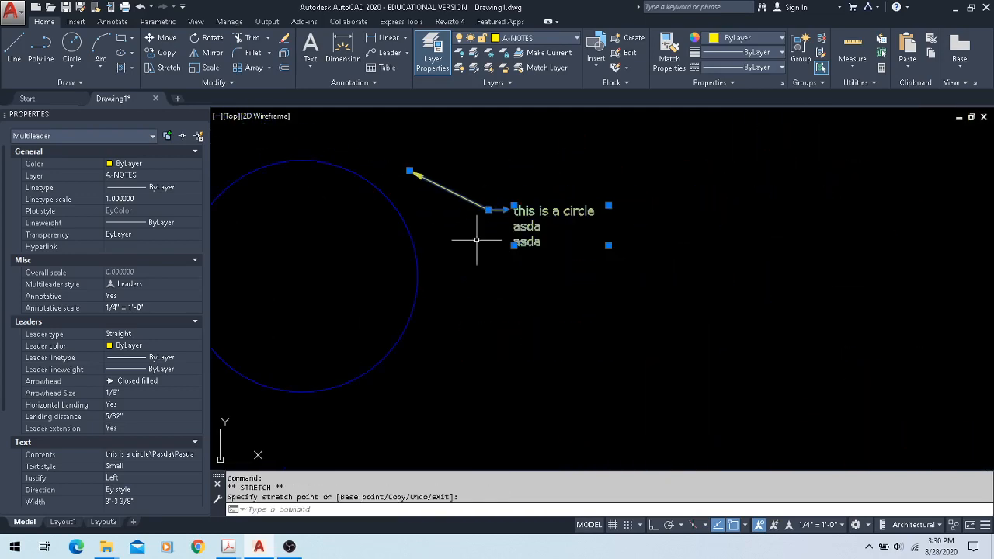
pyautogui.press('Escape')
# - Select the note and examine its leader editing options and the list of available leader tools
pyautogui.click(472, 160)
pyautogui.click(446, 223)
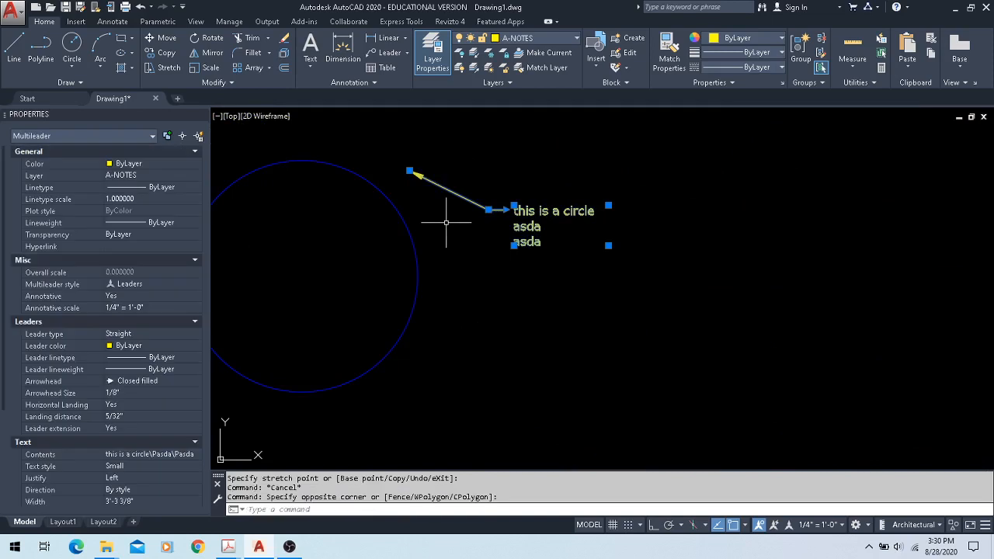
pyautogui.moveTo(470, 151); pyautogui.dragTo(515, 189, button='middle')
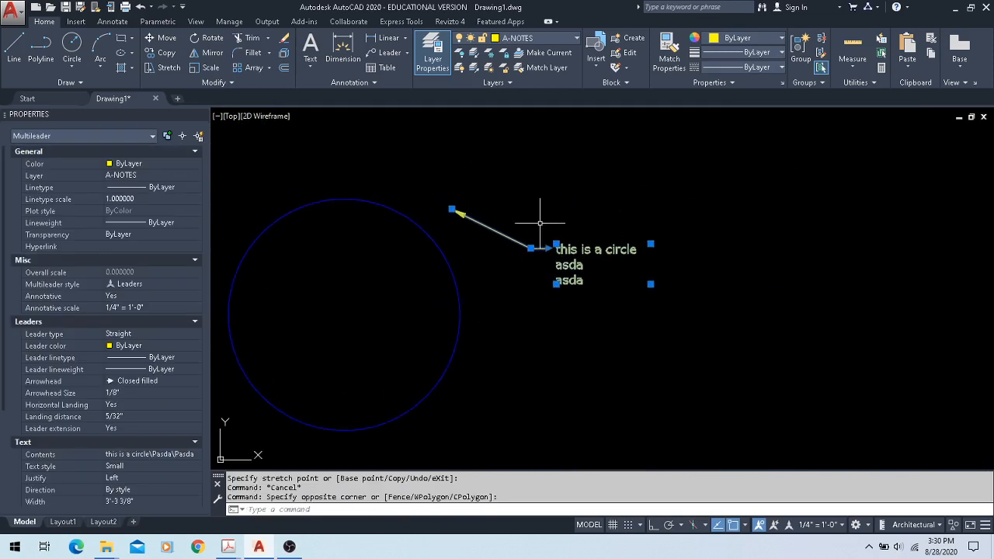
pyautogui.scroll(2, 542, 229)
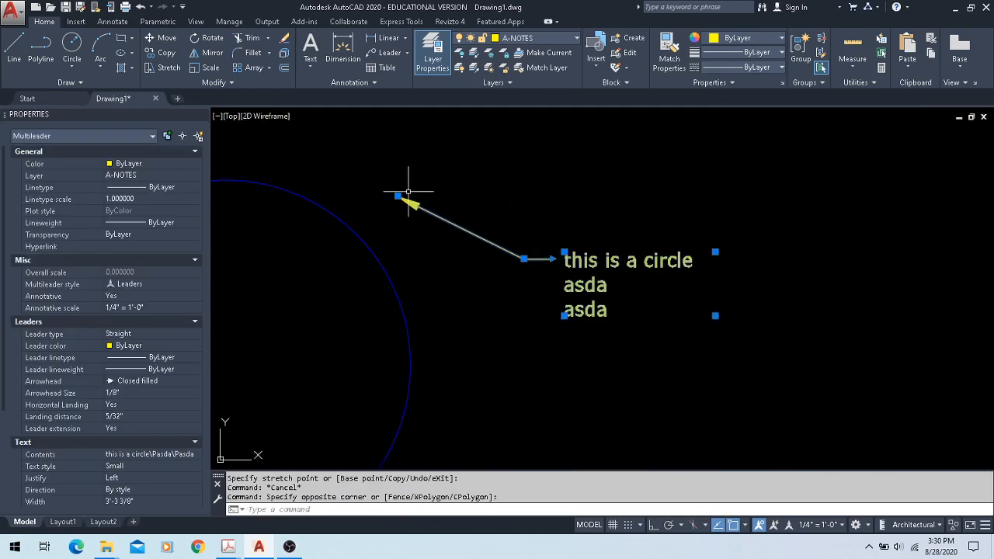
pyautogui.rightClick(533, 278)
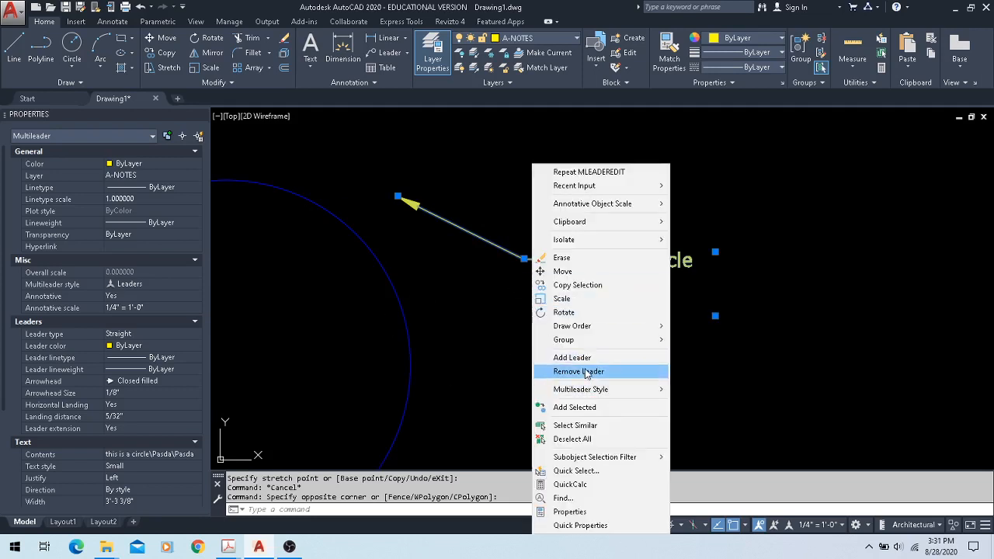
pyautogui.press('Escape')
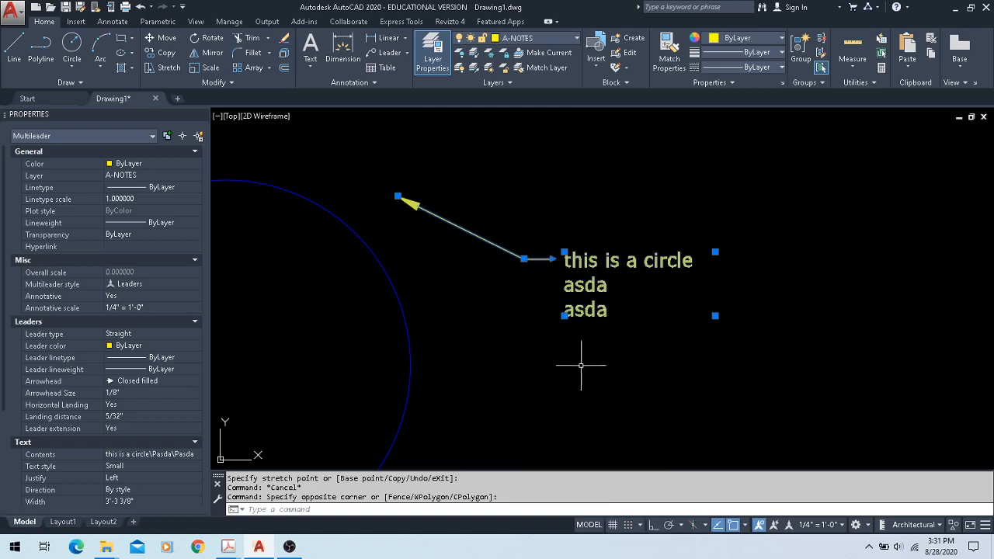
pyautogui.click(407, 55)
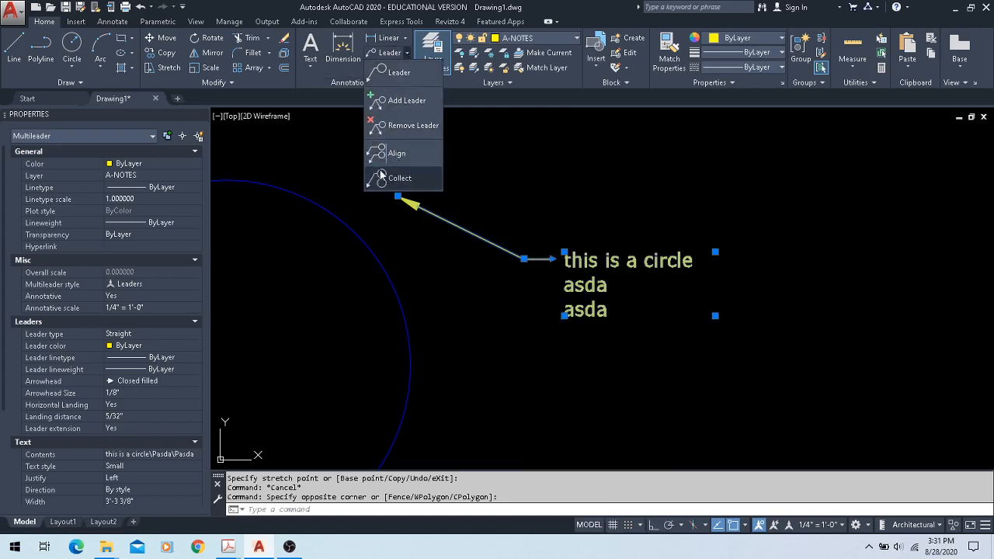
pyautogui.press('Escape')
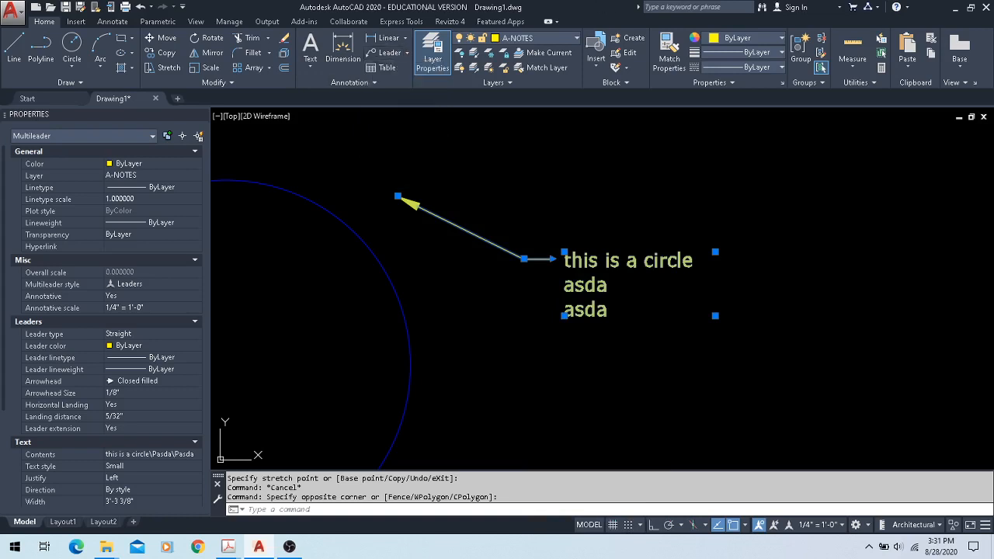
pyautogui.press('Escape')
pyautogui.click(517, 227)
pyautogui.click(428, 277)
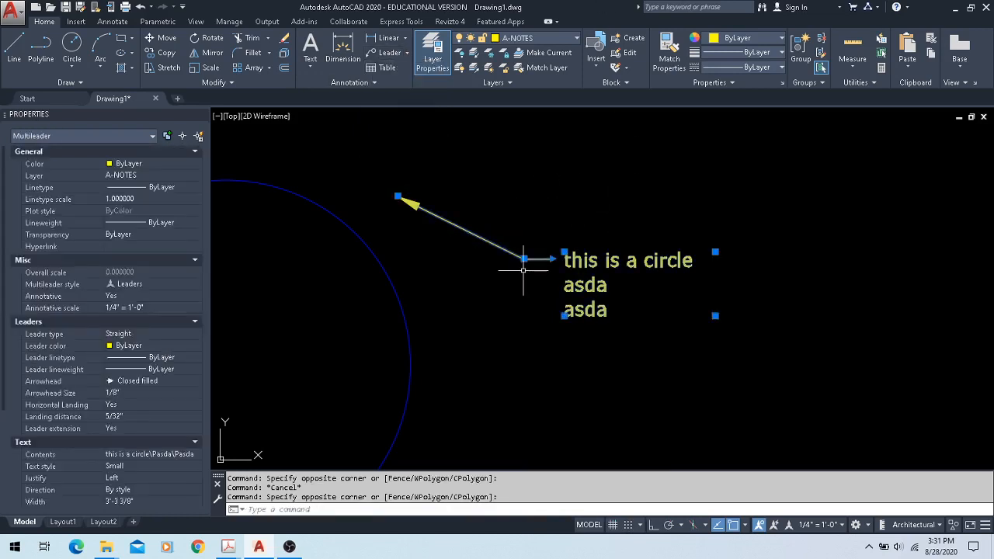
# - Draw a vertical line about 5'-9" long through the start of the note's landing, with ortho turned on
pyautogui.press('Escape')
pyautogui.write('l')
pyautogui.press('Return')
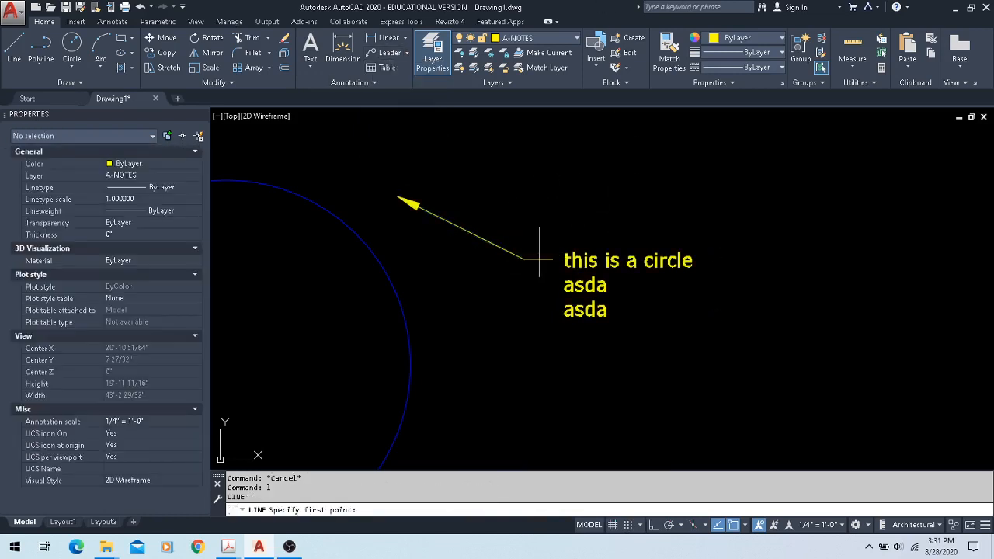
pyautogui.click(524, 150)
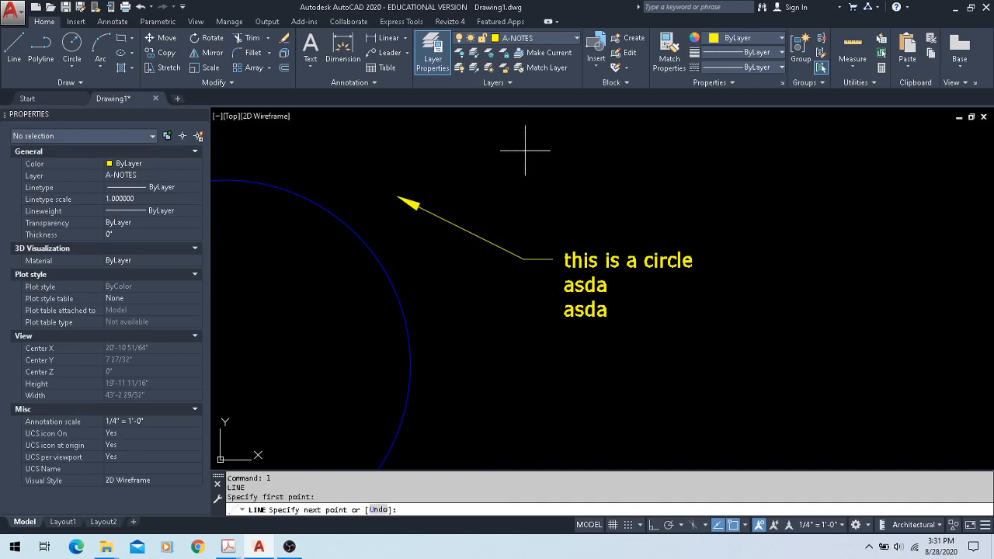
pyautogui.press('F8')
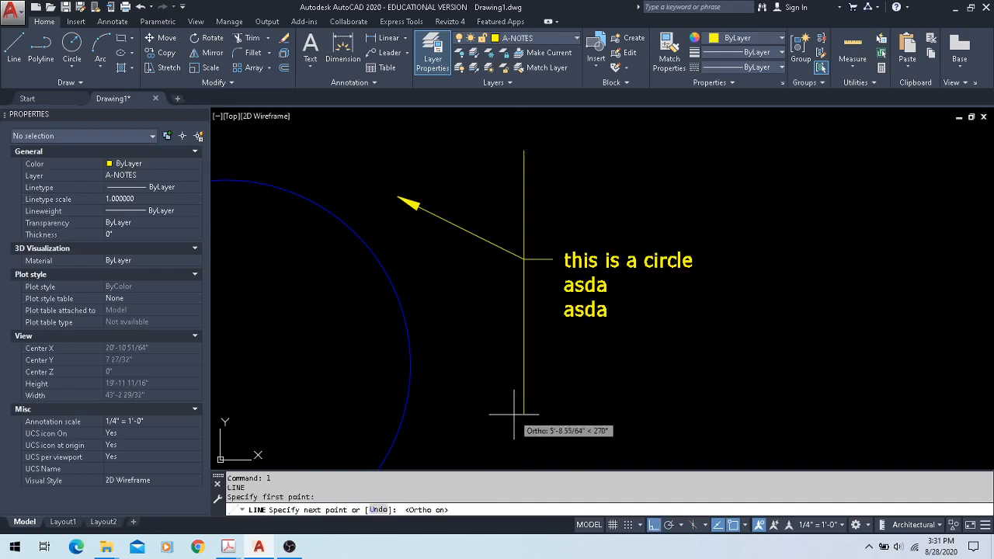
pyautogui.click(515, 414)
pyautogui.press('Escape')
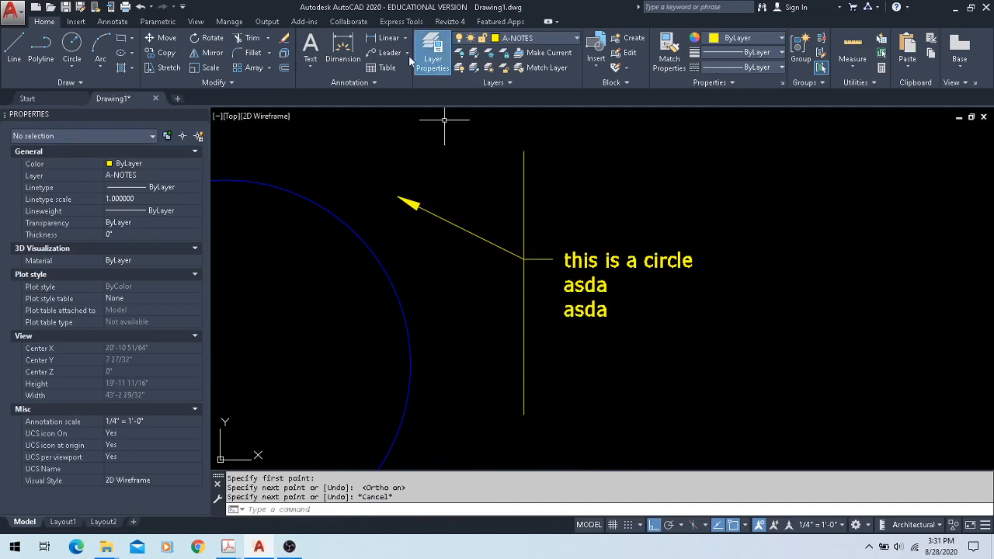
# - Add a second multileader note reading "dads" below the first, with ortho off and its landing starting on the vertical line
pyautogui.click(384, 52)
pyautogui.click(415, 279)
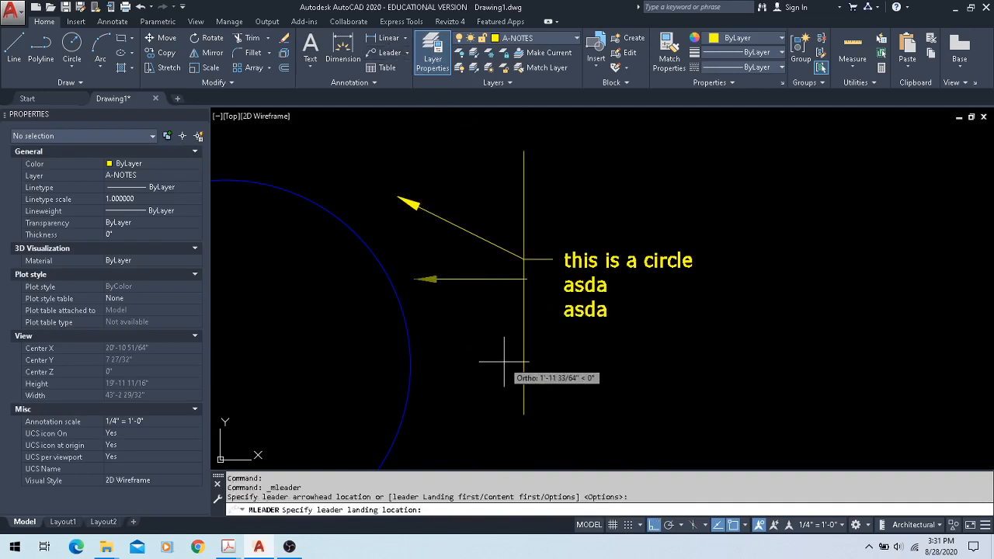
pyautogui.press('F8')
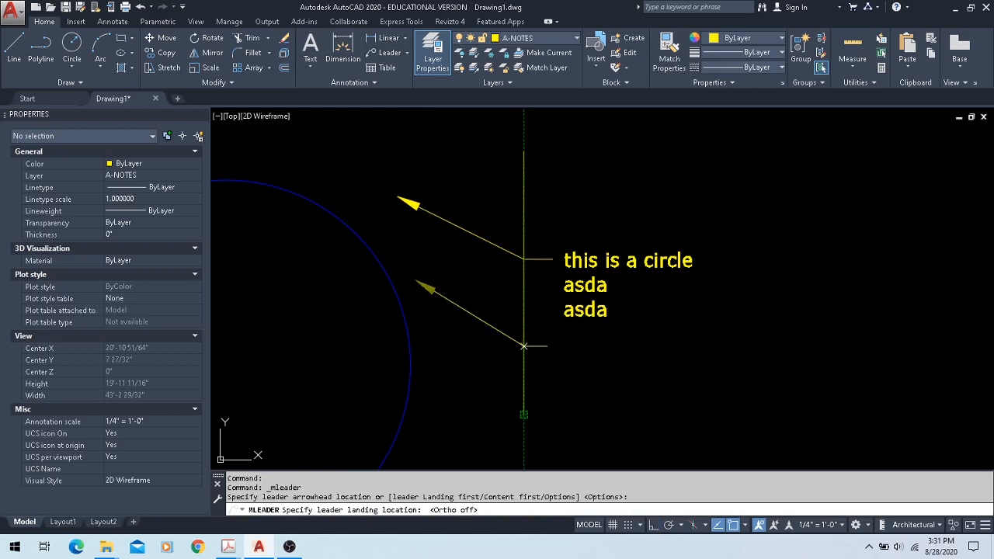
pyautogui.click(523, 348)
pyautogui.write('dads')
pyautogui.click(593, 459)
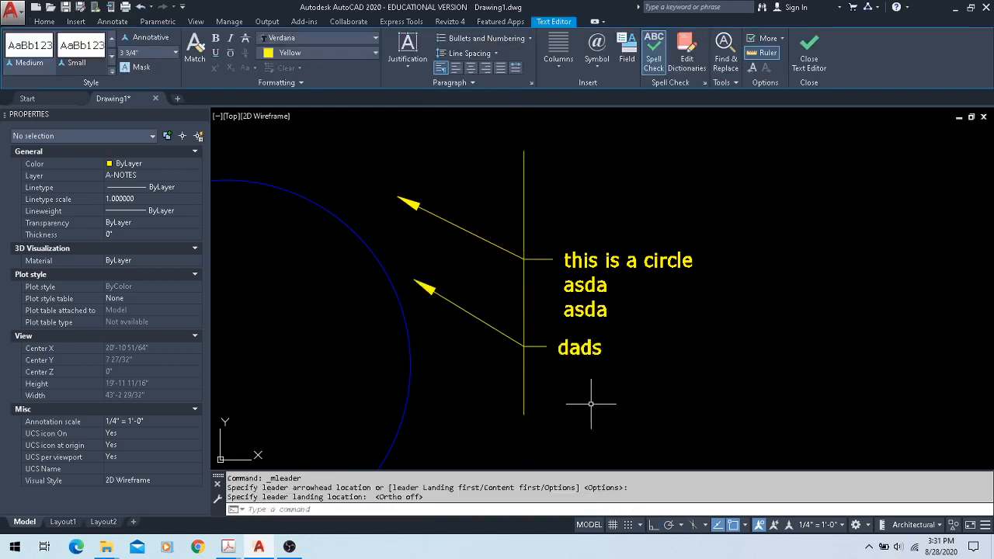
# - Erase the vertical guide line and the "dads" note
pyautogui.click(641, 421)
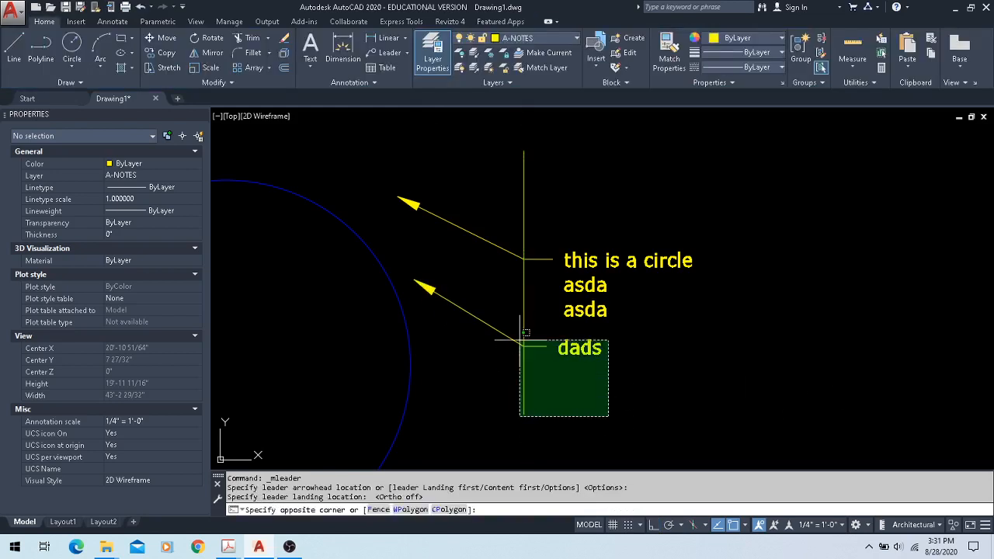
pyautogui.click(502, 335)
pyautogui.press('Delete')
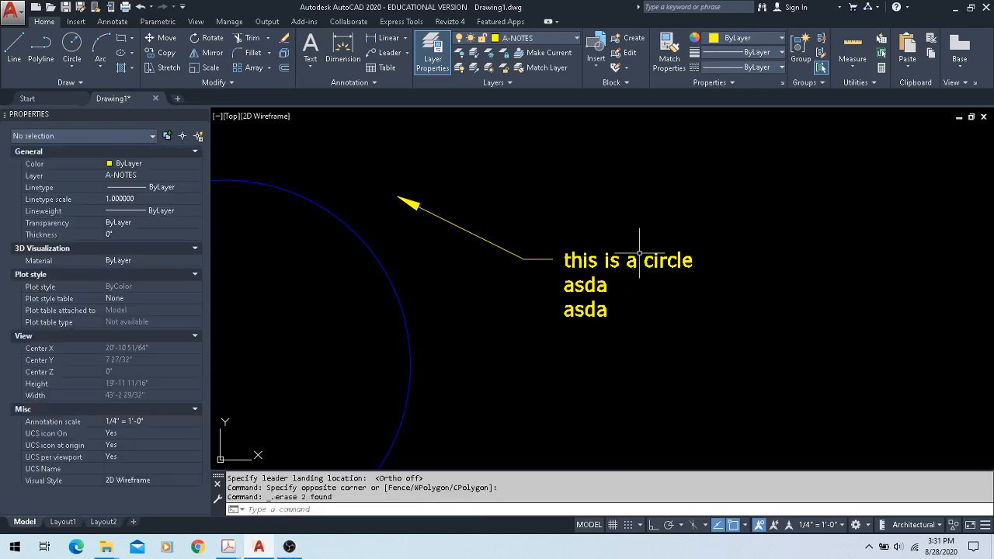
# - Shift the remaining note's text slightly to the right with its upper text grip, and clear the selection
pyautogui.click(633, 206)
pyautogui.click(523, 278)
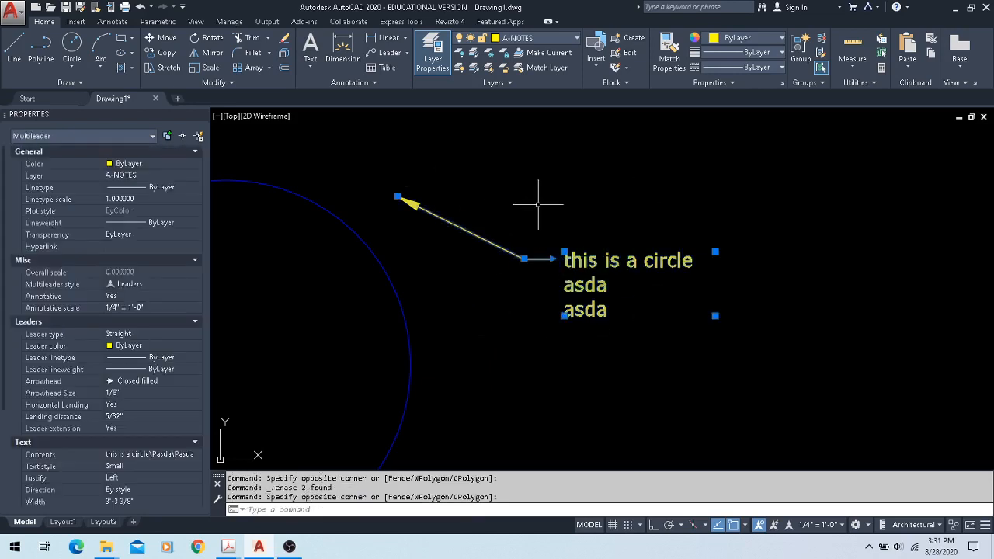
pyautogui.press('Escape')
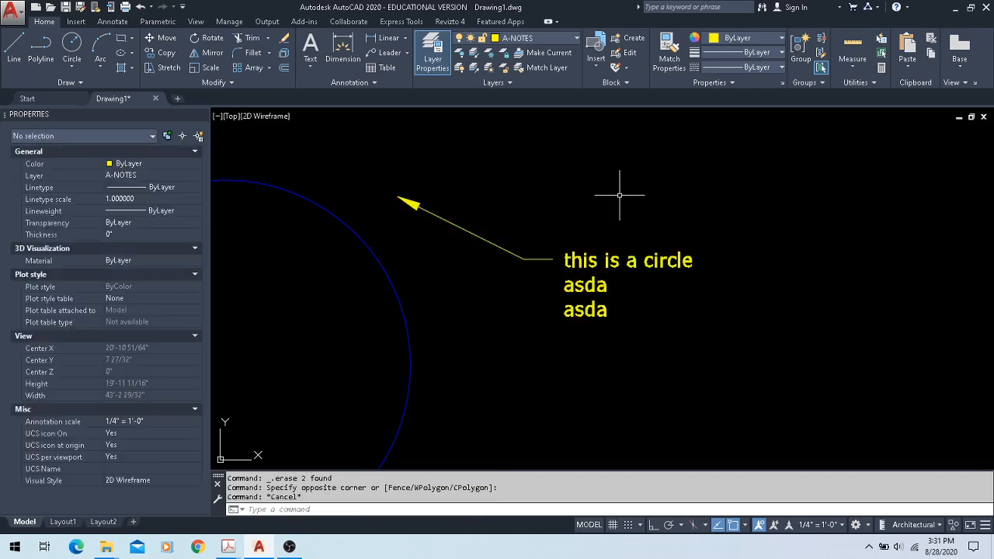
pyautogui.click(569, 256)
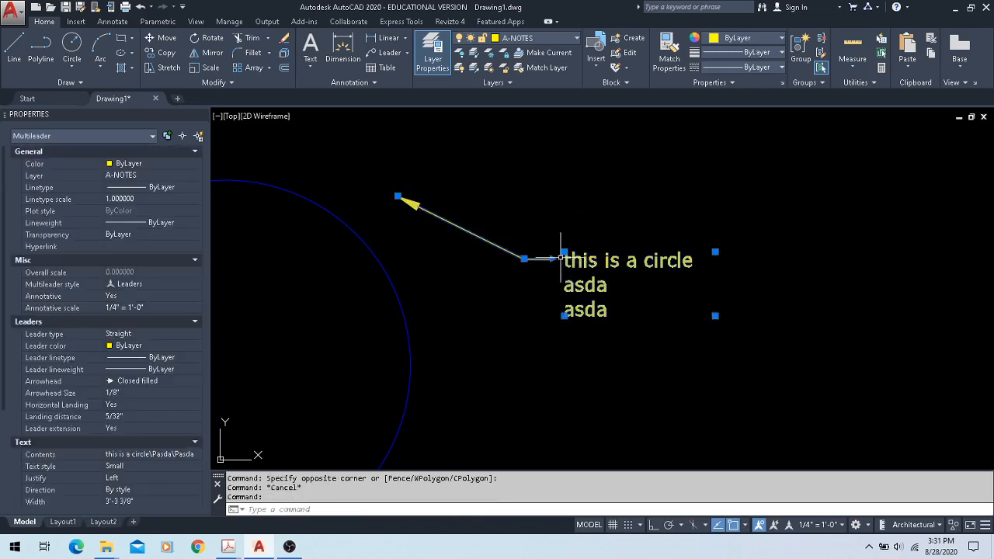
pyautogui.click(564, 253)
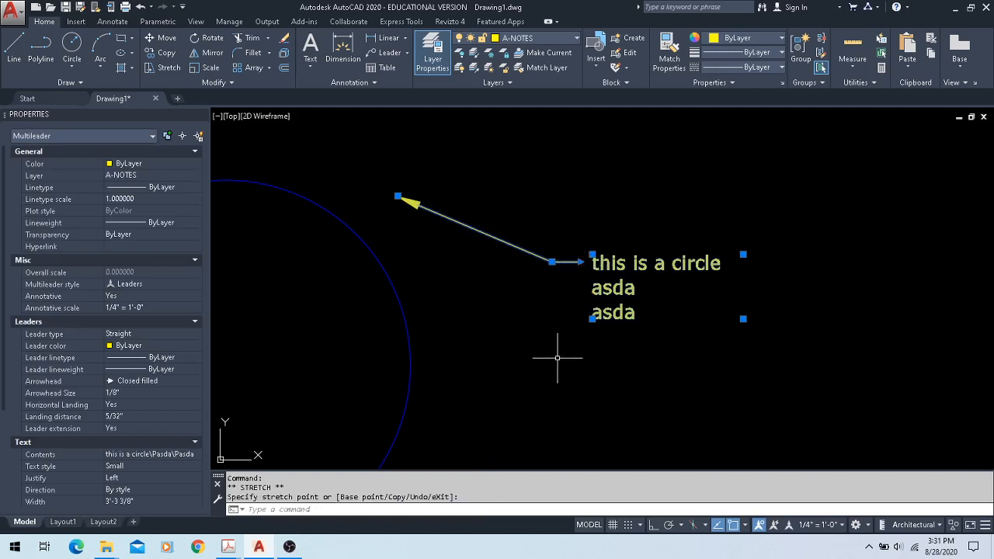
pyautogui.press('Escape')
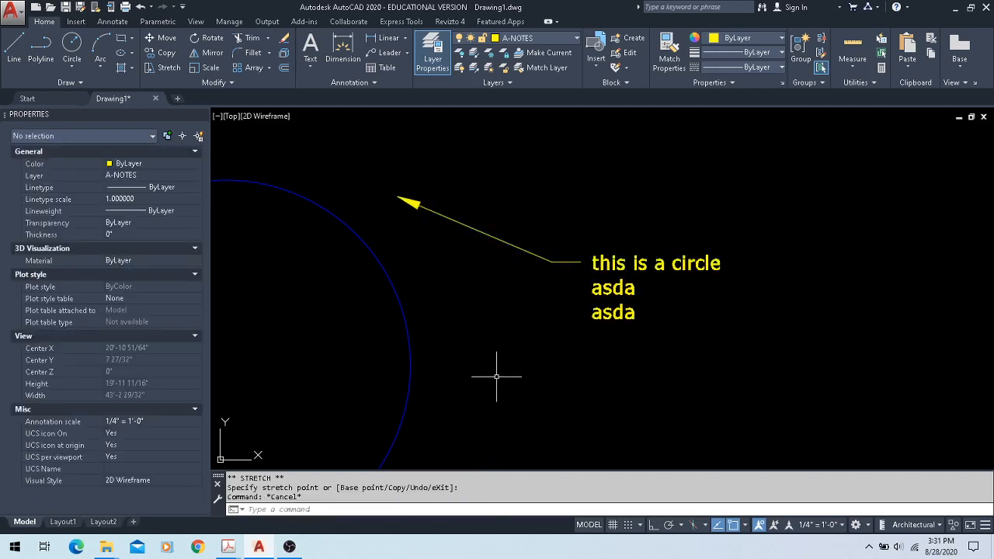
# - Start a QLEADER and review its annotation, leader line and arrow, and attachment settings, leaving them without changes
pyautogui.write('qleader')
pyautogui.press('Return')
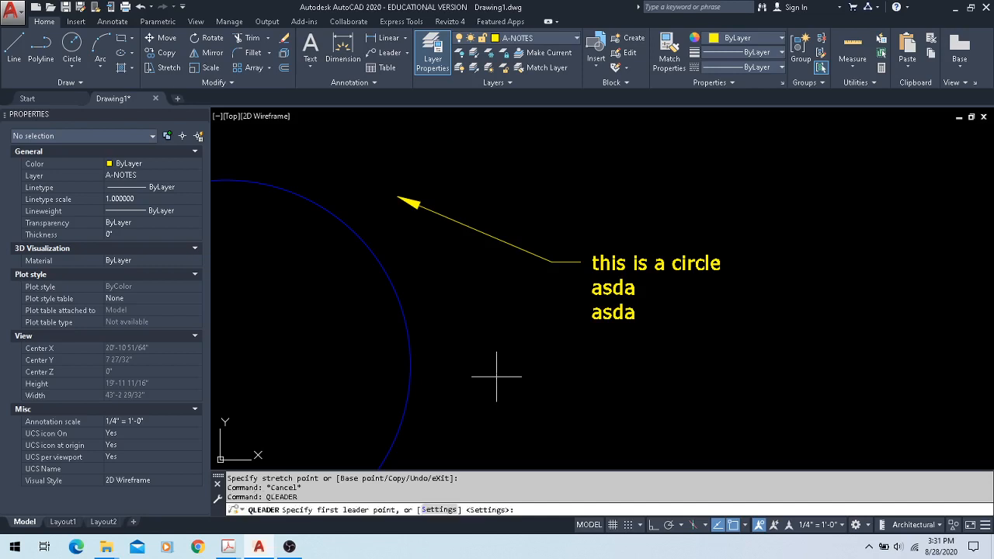
pyautogui.click(438, 510)
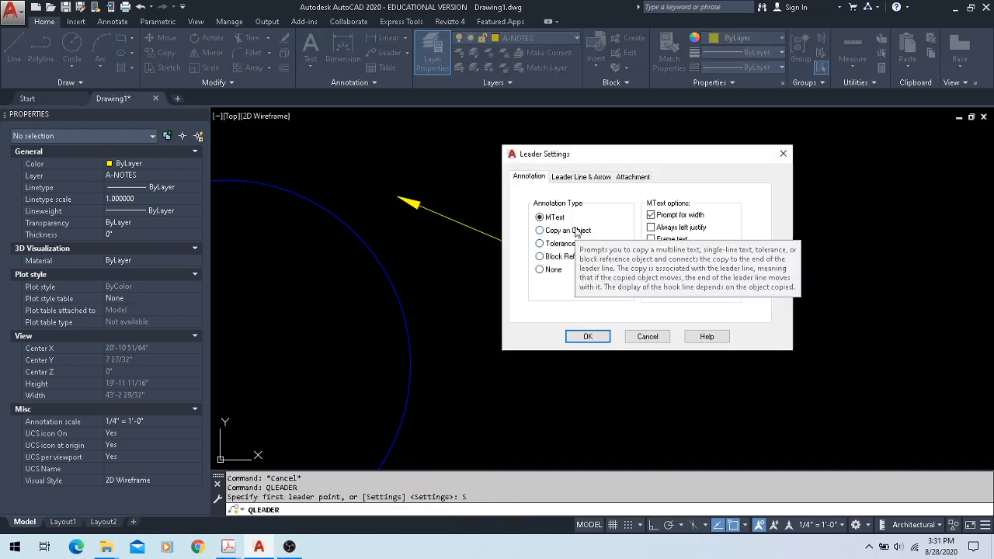
pyautogui.moveTo(619, 160); pyautogui.dragTo(560, 292)
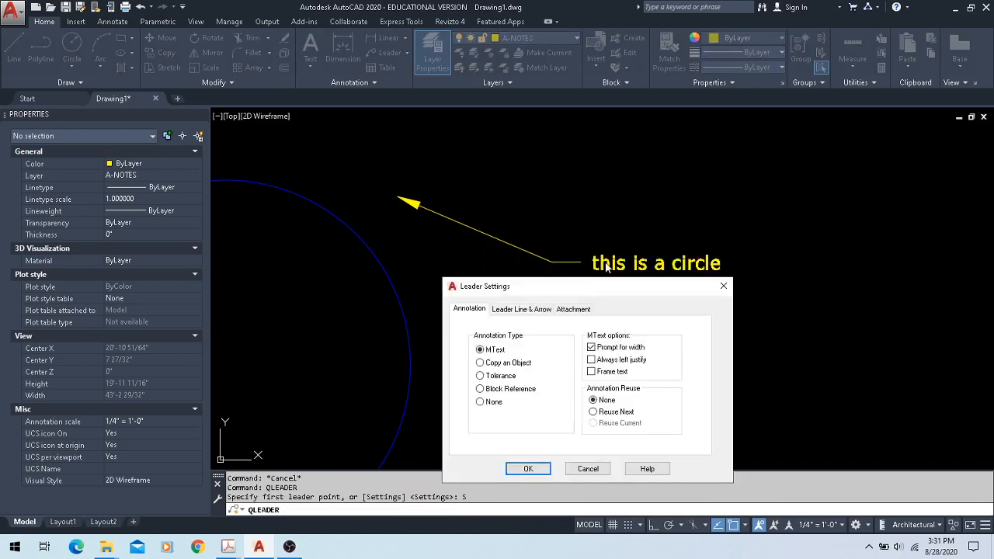
pyautogui.moveTo(638, 295); pyautogui.dragTo(813, 168)
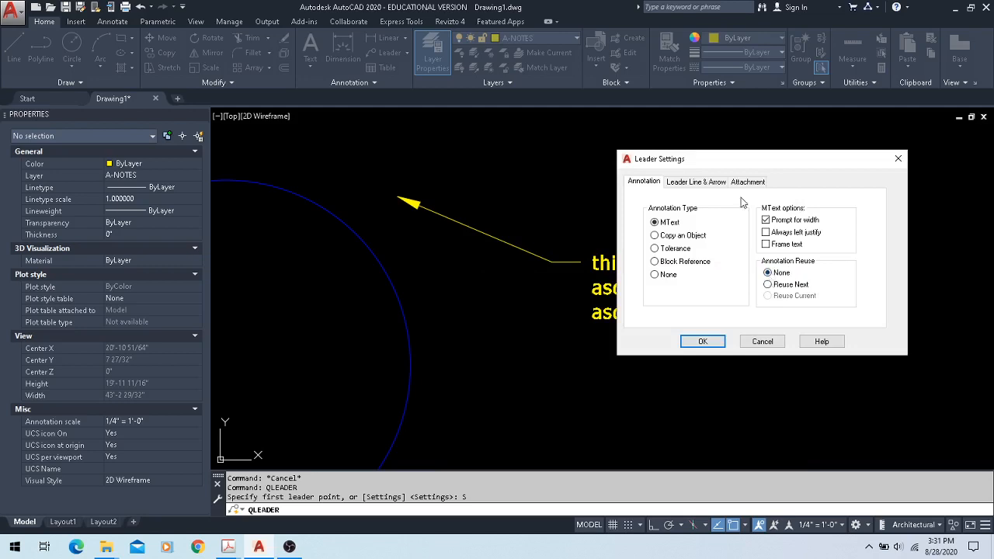
pyautogui.click(712, 181)
pyautogui.click(748, 182)
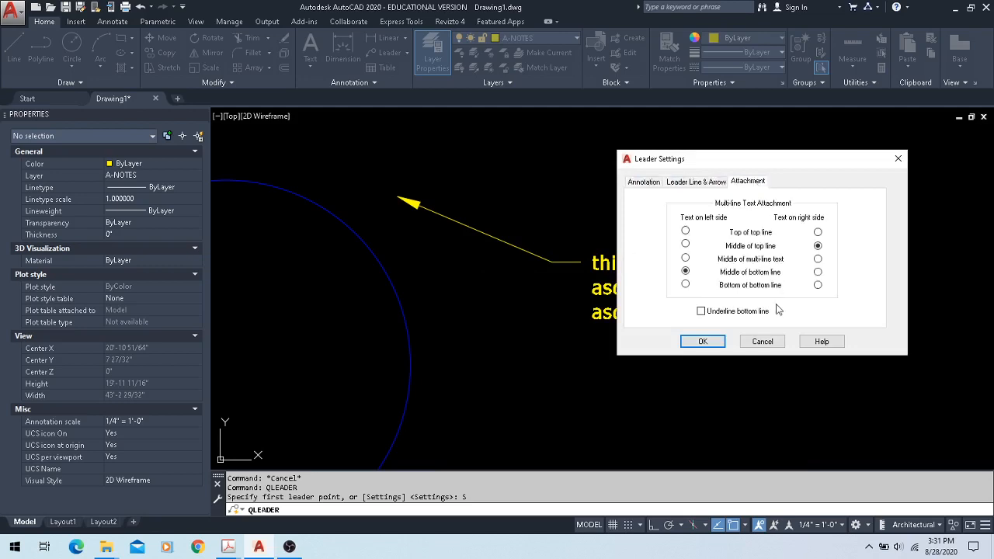
pyautogui.click(780, 341)
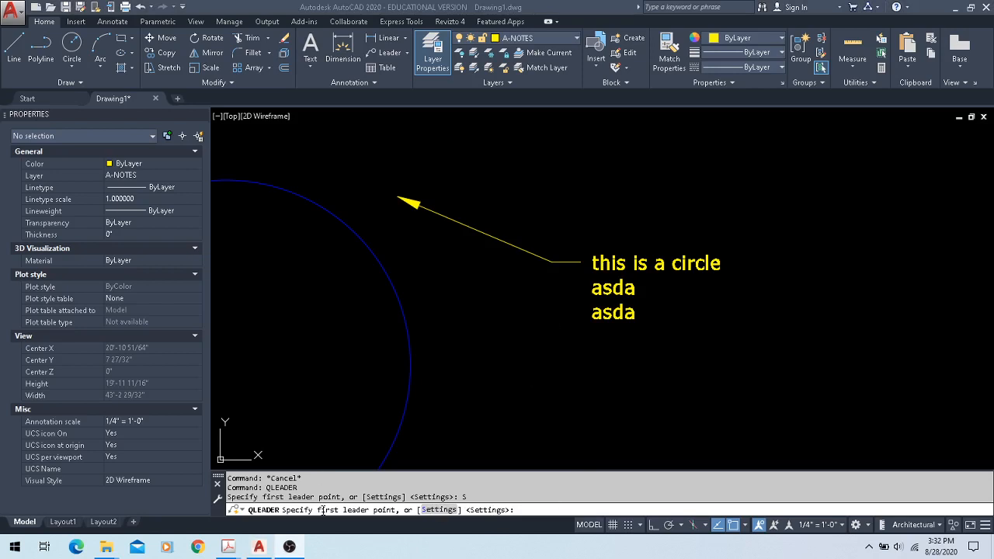
# - Place the quick leader's arrowhead below the note, bend it up to the right into a short horizontal tail, and accept the 0" text width
pyautogui.click(448, 441)
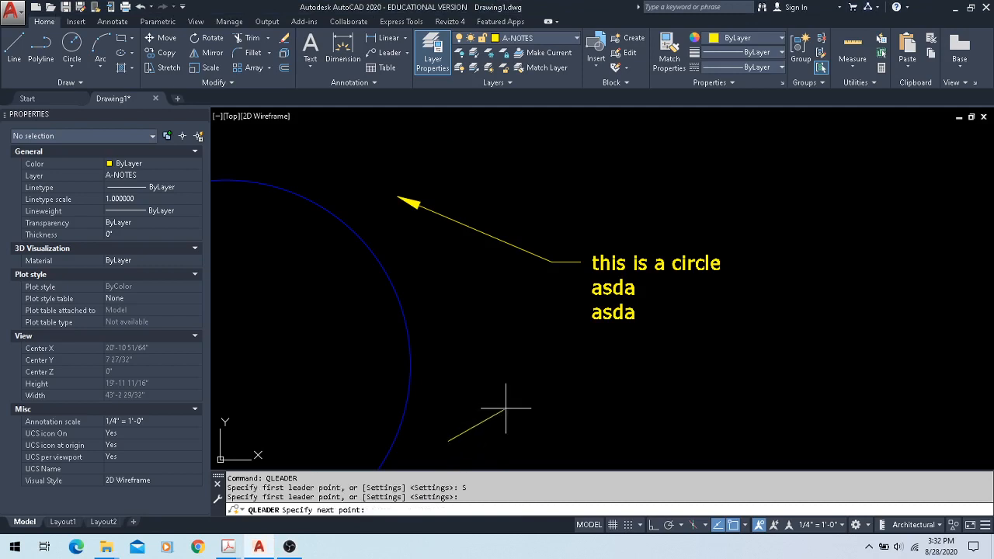
pyautogui.click(549, 389)
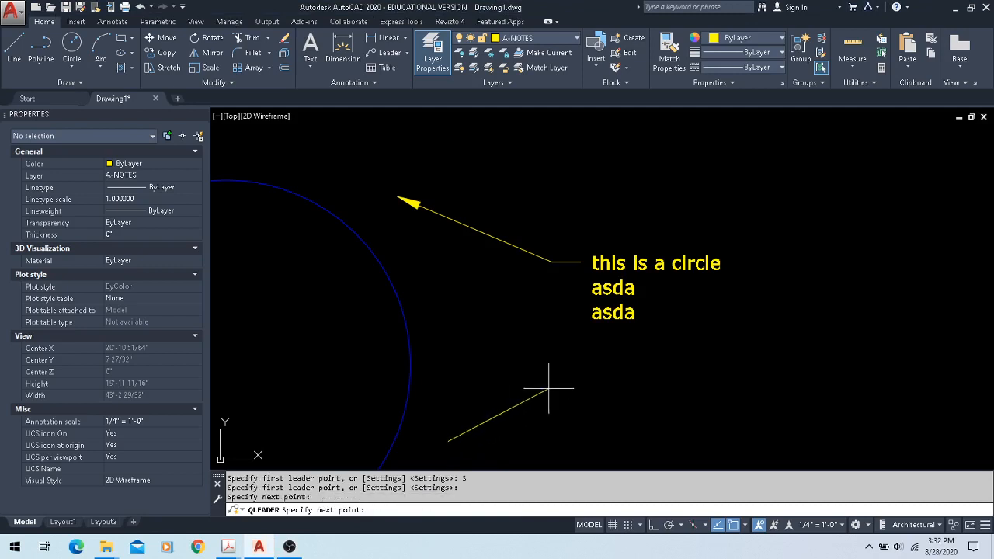
pyautogui.click(594, 389)
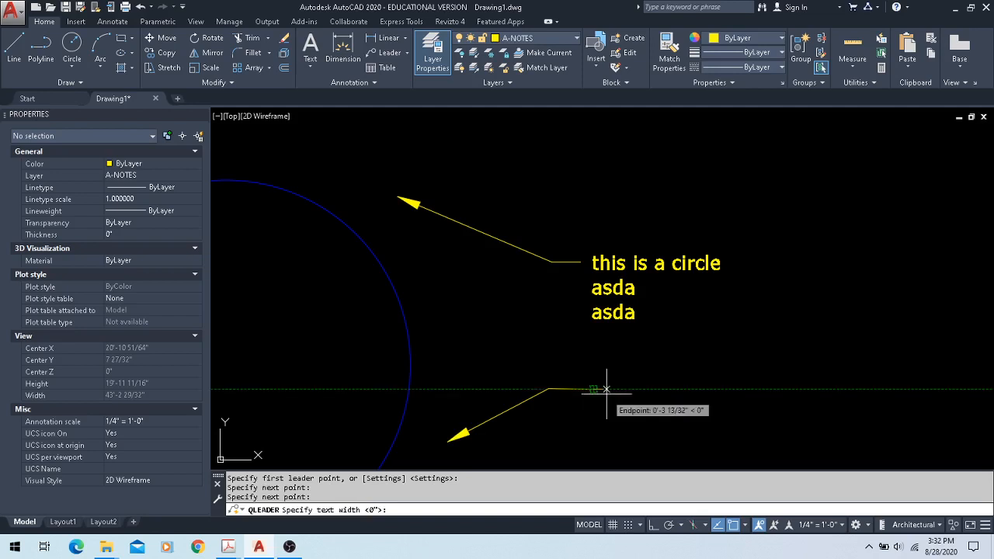
pyautogui.press('Return')
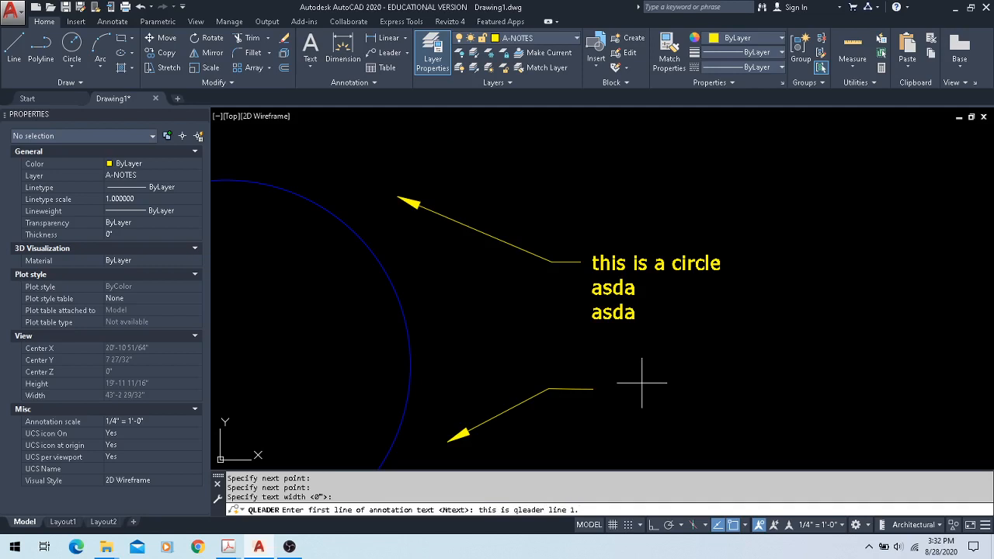
# - Enter the quick leader's annotation as three lines, "this is qleader line 1.", "second line" and "third line", and finish the note
pyautogui.press('Return')
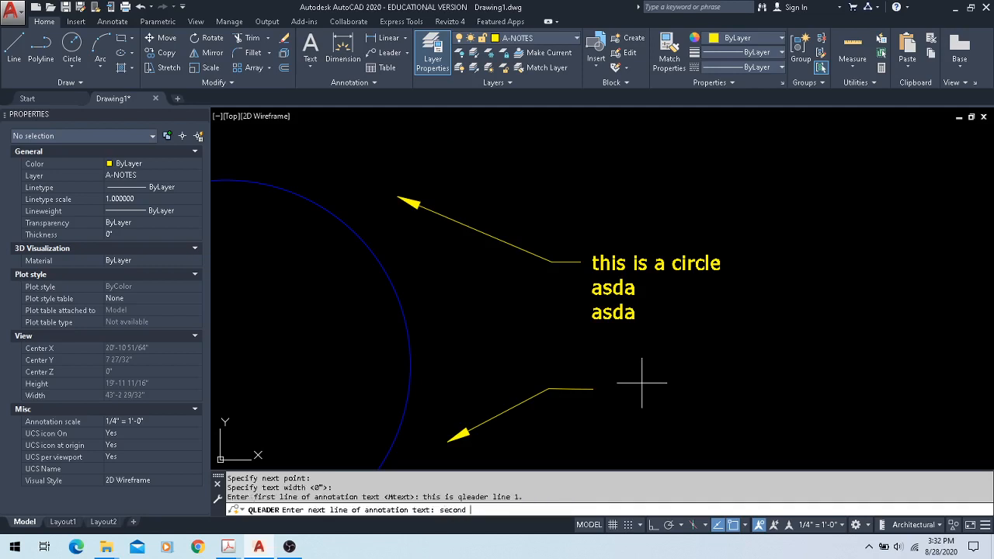
pyautogui.press('Return')
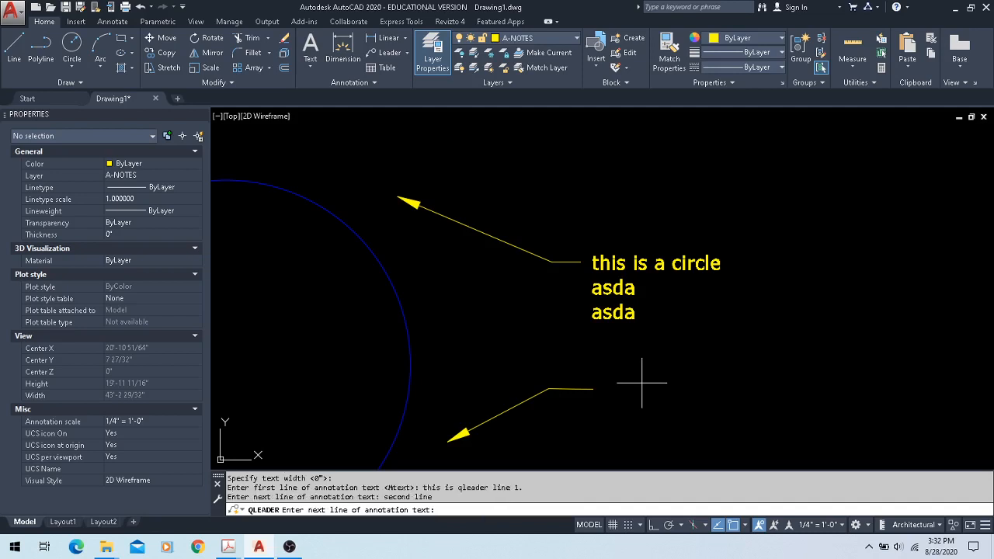
pyautogui.write('third line')
pyautogui.press('Return')
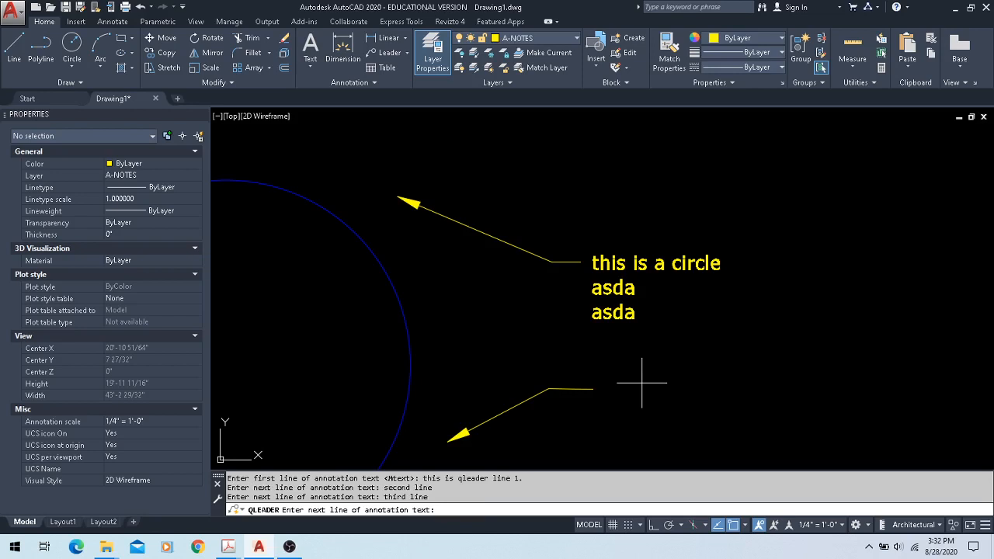
pyautogui.press('Return')
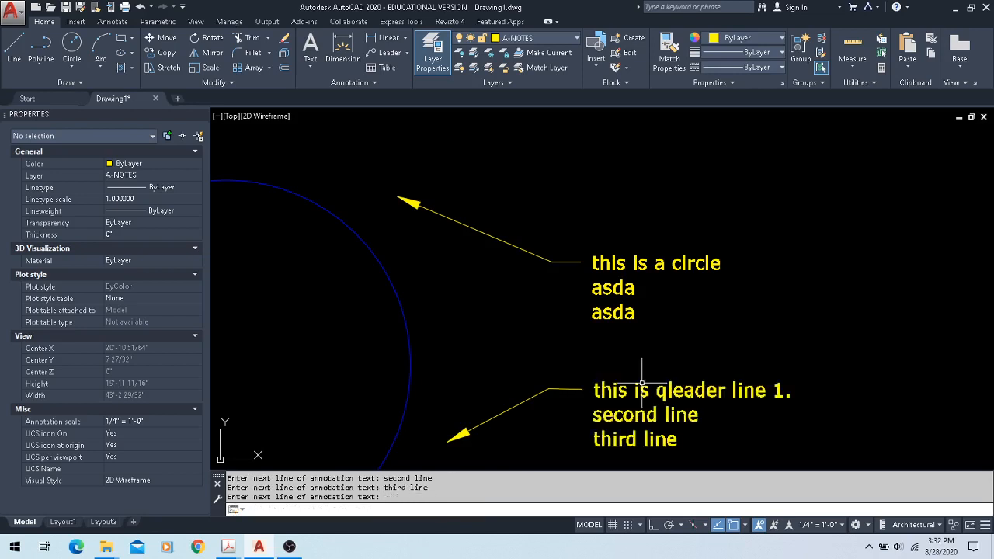
# - Inspect the quick leader's text and its arrow line separately to see what kind of object each one is
pyautogui.moveTo(642, 383); pyautogui.dragTo(533, 277, button='middle')
pyautogui.click(533, 277)
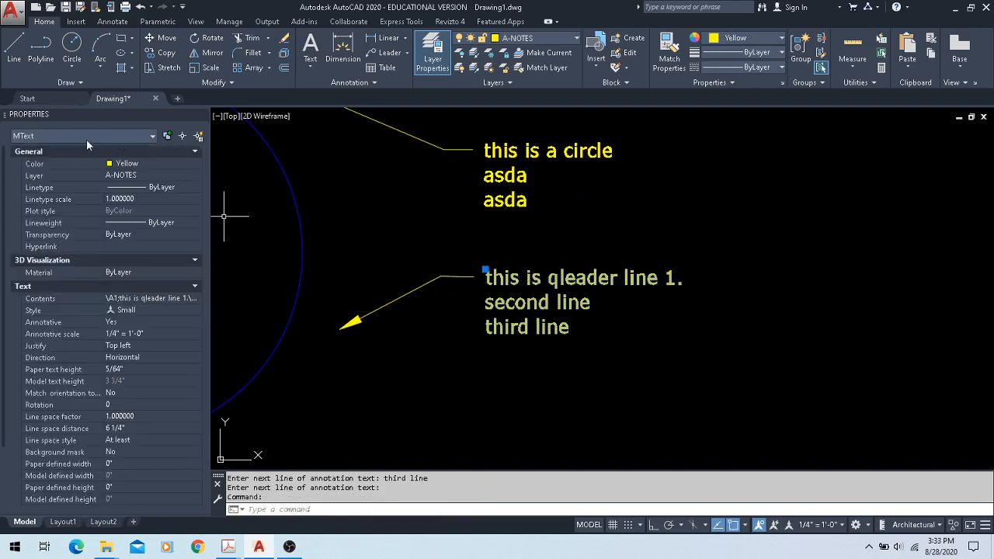
pyautogui.press('Escape')
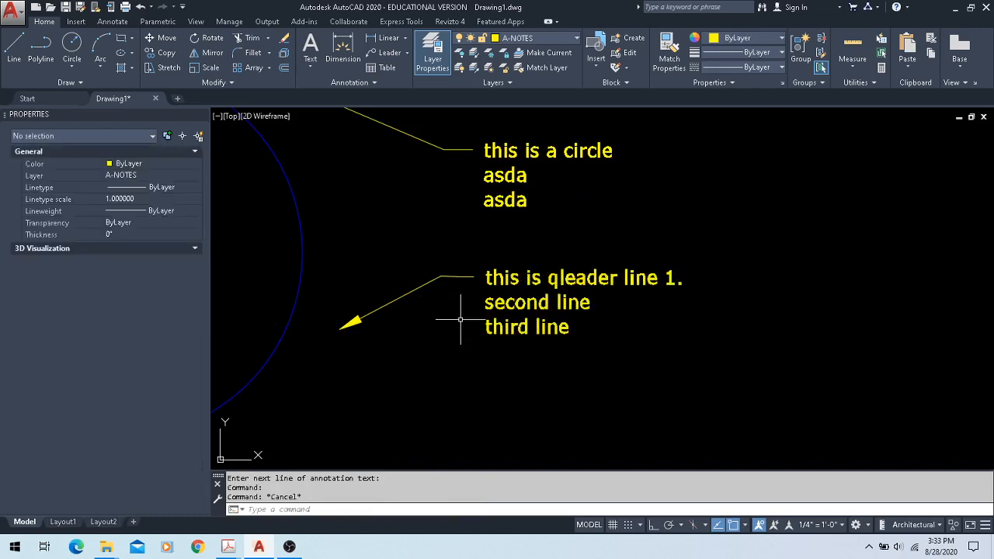
pyautogui.click(459, 322)
pyautogui.click(388, 235)
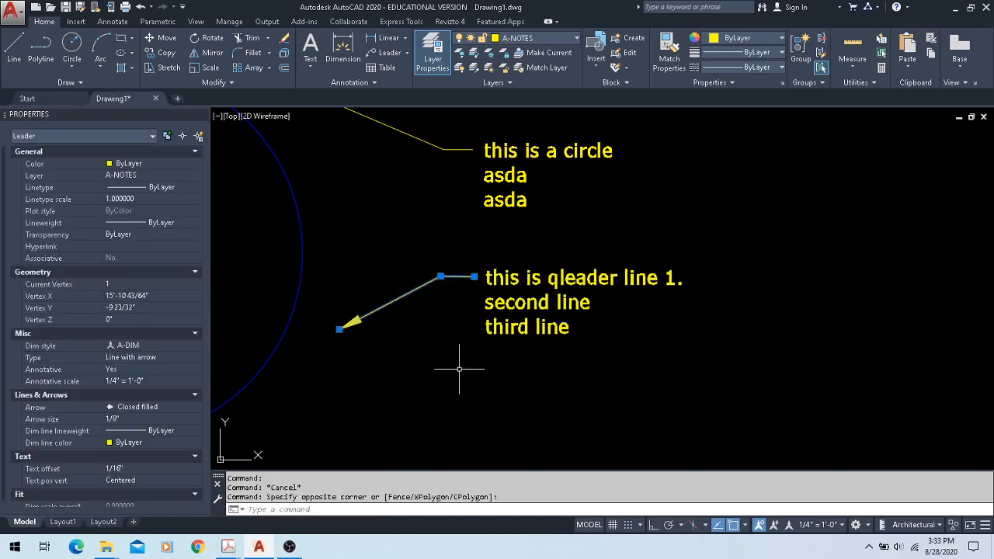
# - Draw a horizontal reference line from the quick leader's bend to just before the note's first text line
pyautogui.scroll(5, 441, 264)
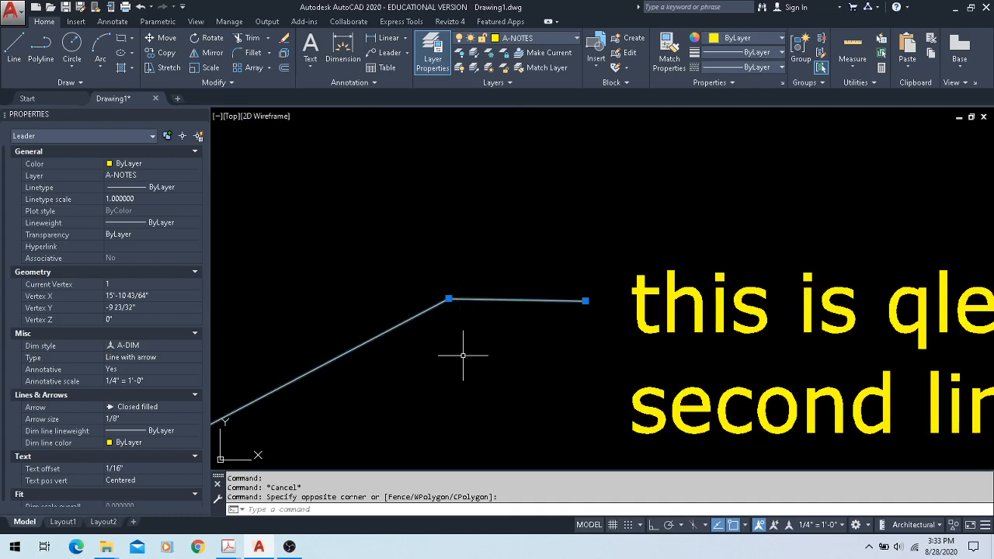
pyautogui.press('Escape')
pyautogui.write('L')
pyautogui.press('Return')
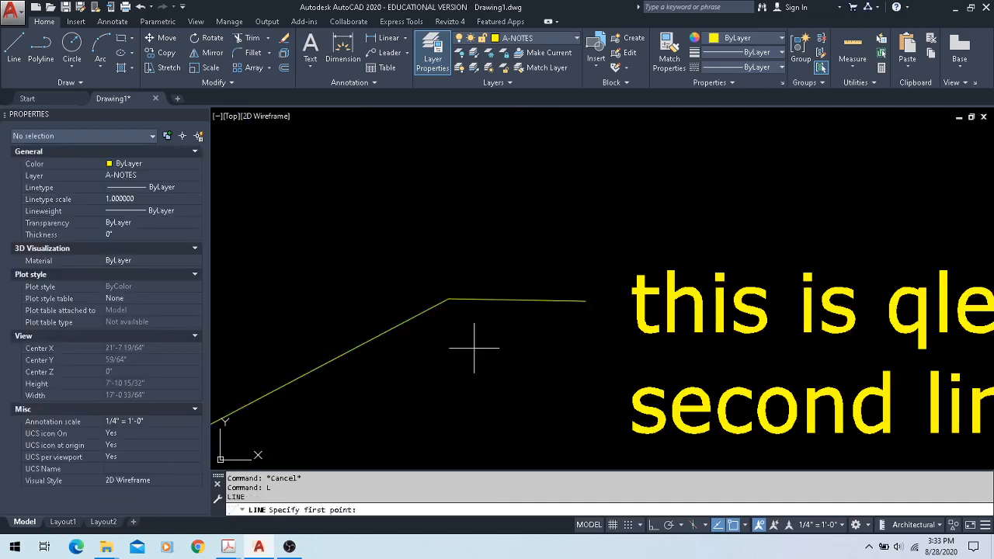
pyautogui.click(449, 297)
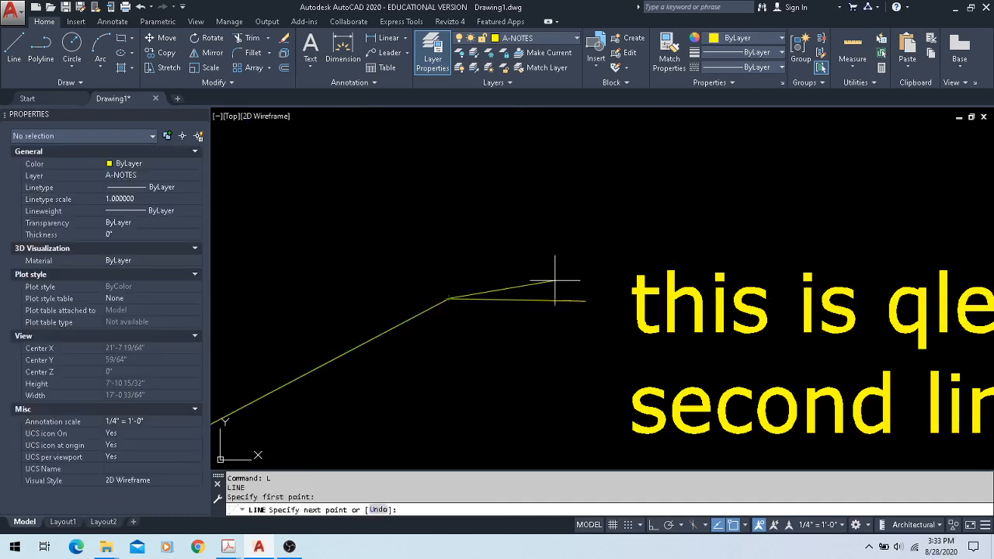
pyautogui.click(618, 298)
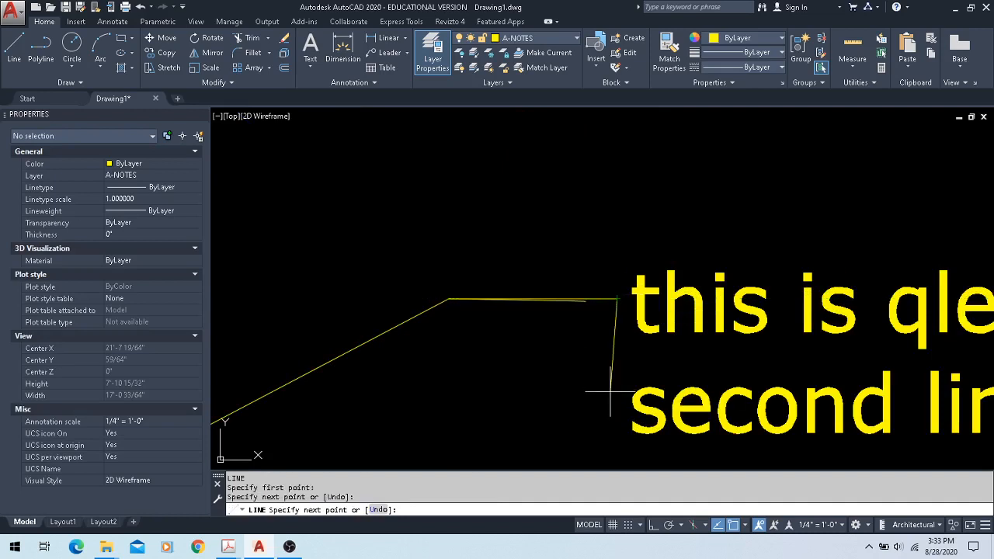
pyautogui.press('Escape')
# - Level the quick leader's tail by stretching its end grip onto the horizontal reference line, and clear the selection
pyautogui.scroll(3, 560, 309)
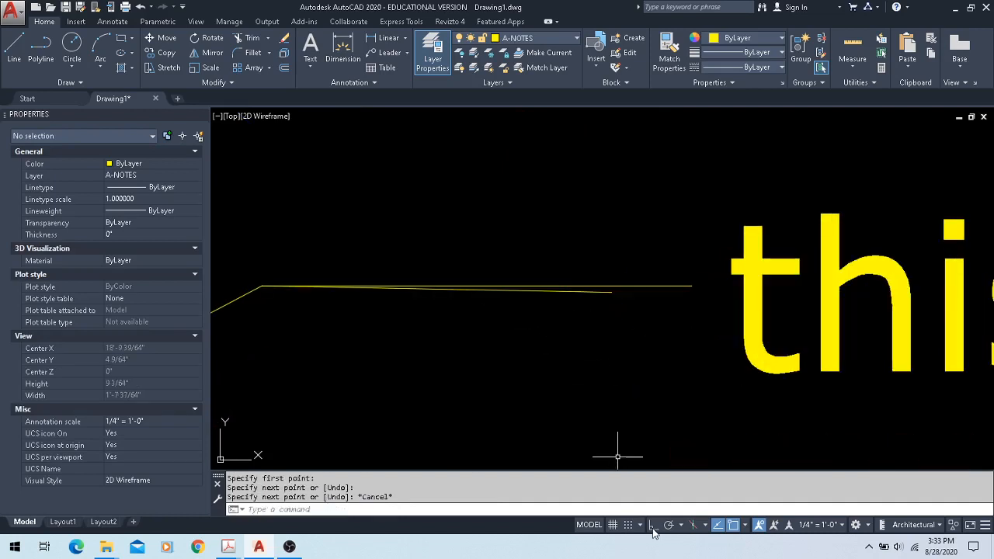
pyautogui.click(603, 292)
pyautogui.click(612, 292)
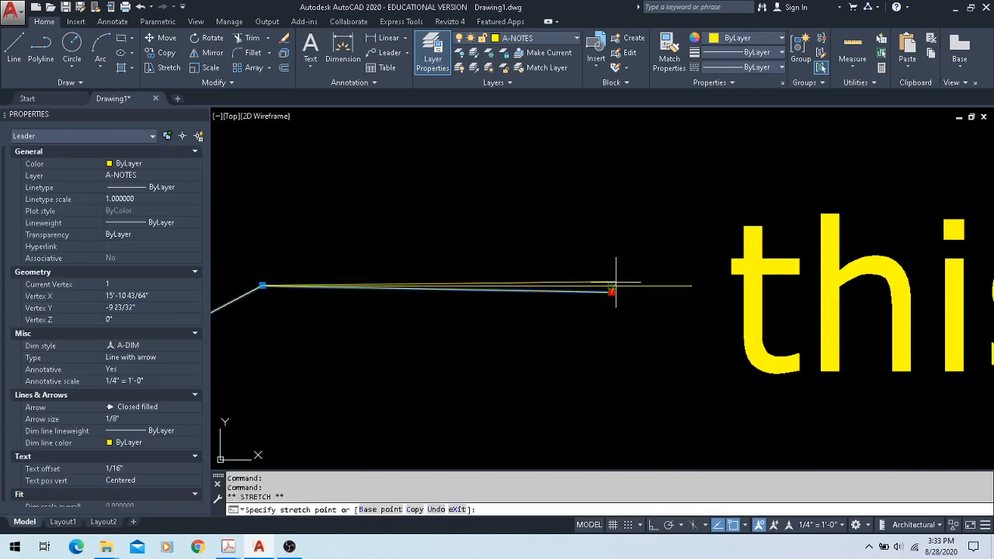
pyautogui.press('Escape')
# - Erase the horizontal reference line running along the quick leader's tail
pyautogui.click(639, 299)
pyautogui.click(643, 273)
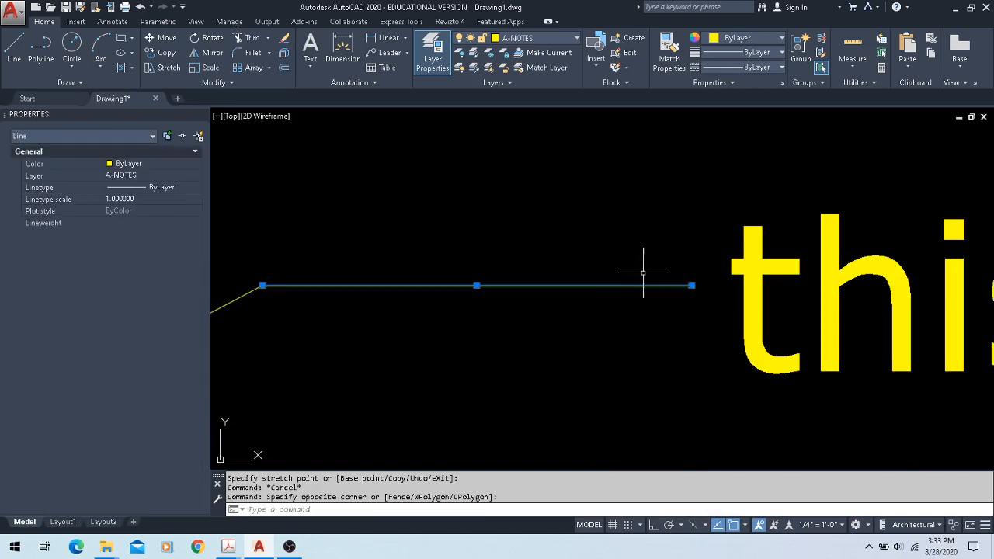
pyautogui.press('Delete')
pyautogui.scroll(-5, 598, 250)
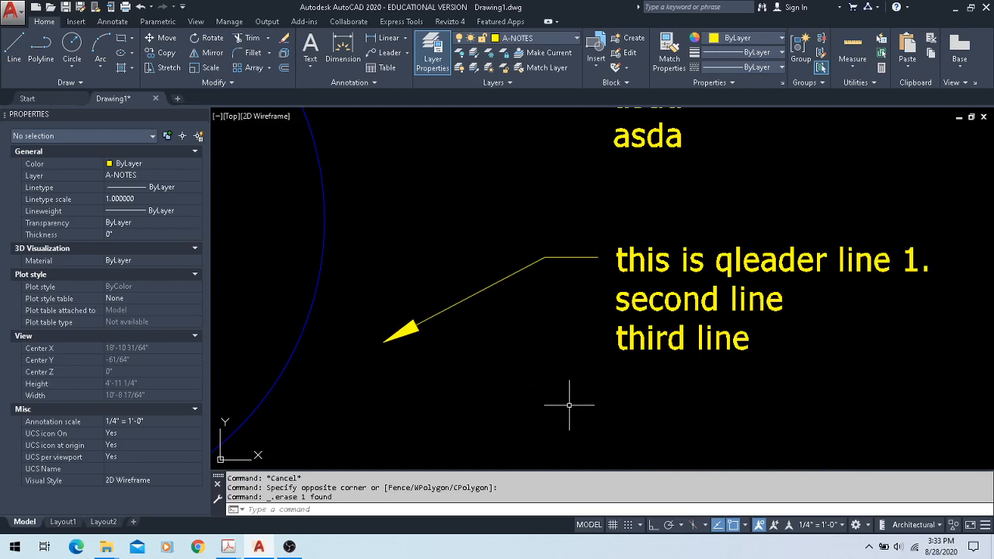
# - Start a QLEADER, constrain its second segment to Horizontal in the leader settings, and edit the maximum number of leader points
pyautogui.write('qleader')
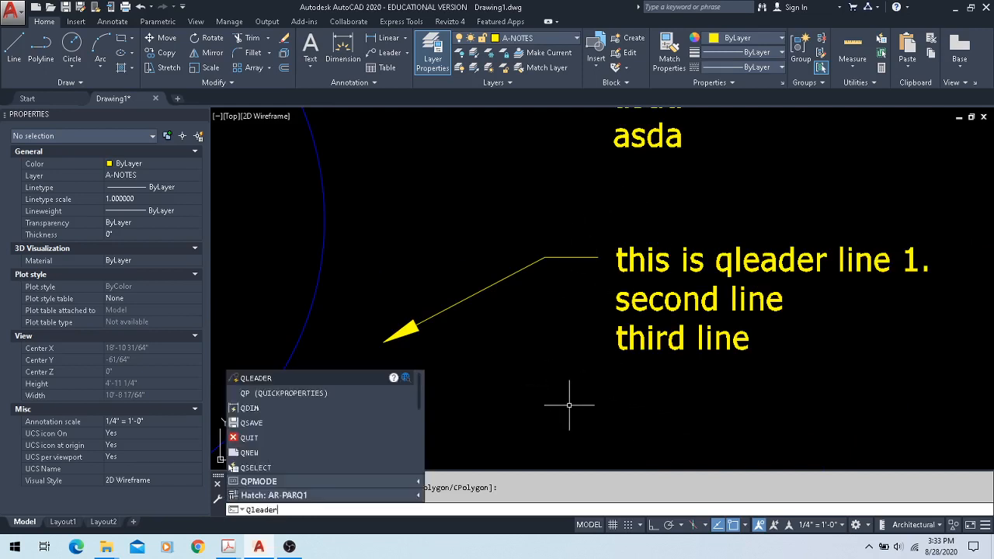
pyautogui.press('Return')
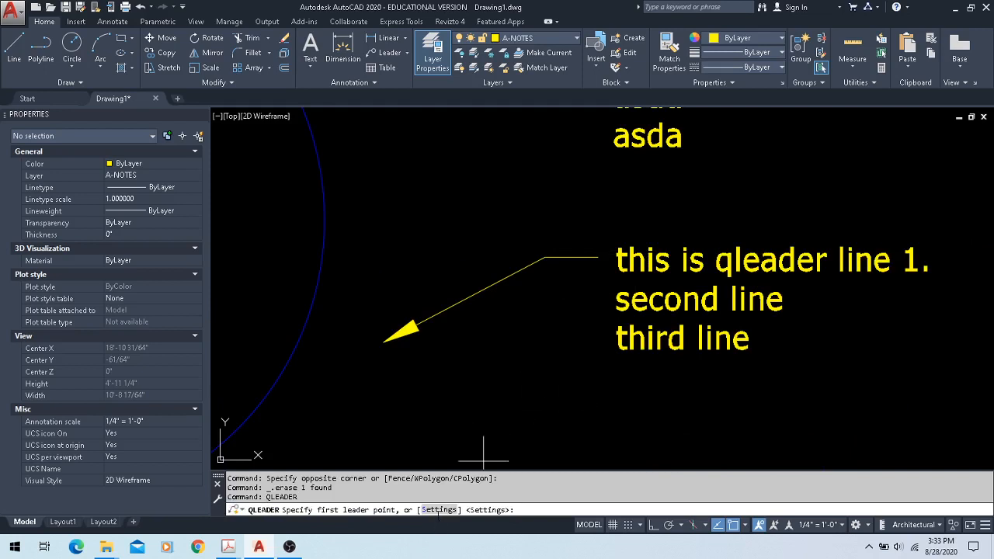
pyautogui.click(439, 511)
pyautogui.click(579, 178)
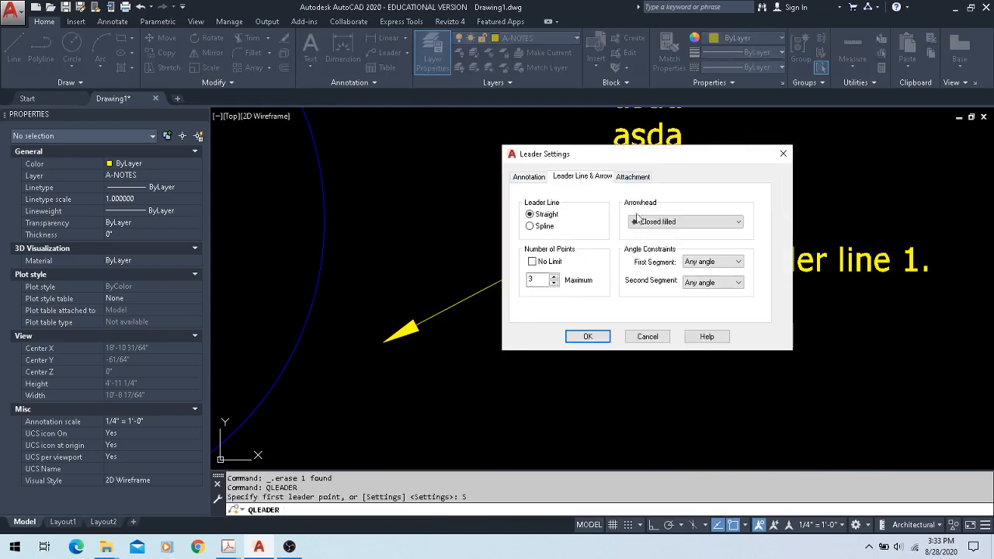
pyautogui.click(699, 282)
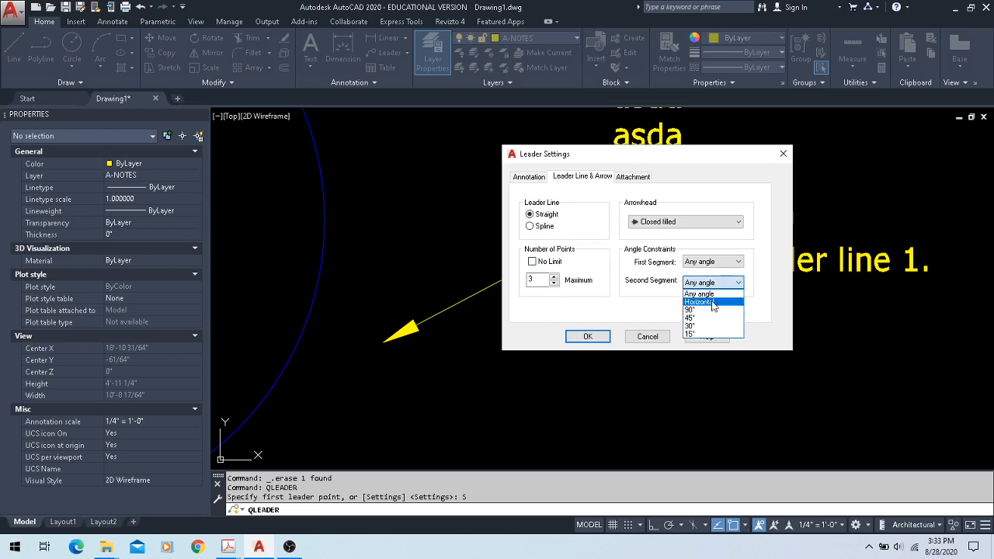
pyautogui.click(700, 302)
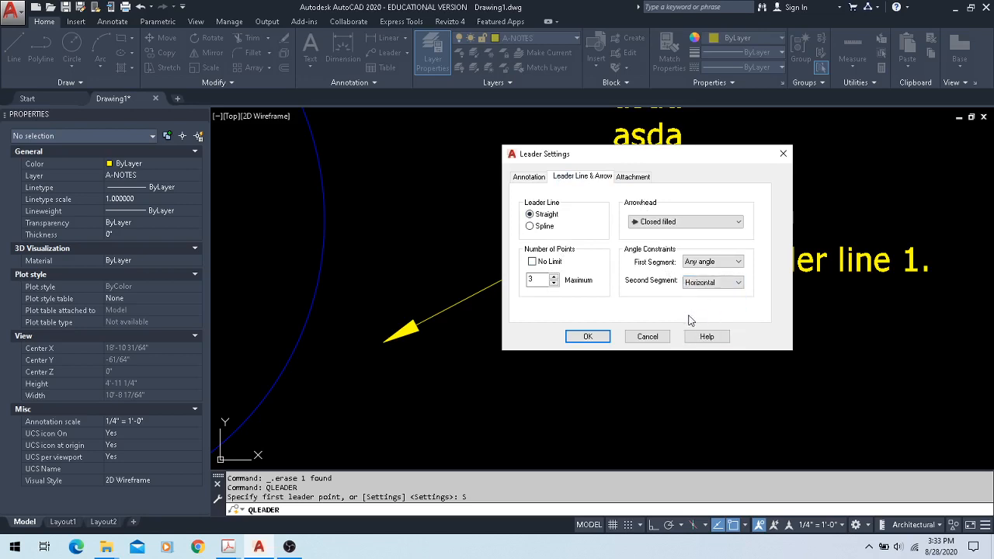
pyautogui.doubleClick(544, 280)
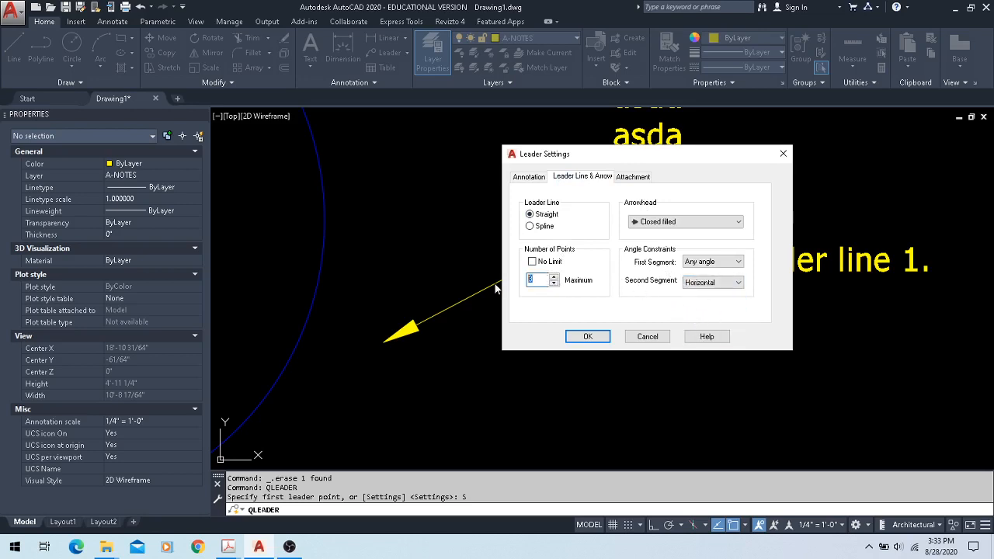
# - Turn off the MText option Prompt for width, review the text attachment options, and accept the leader settings
pyautogui.click(536, 179)
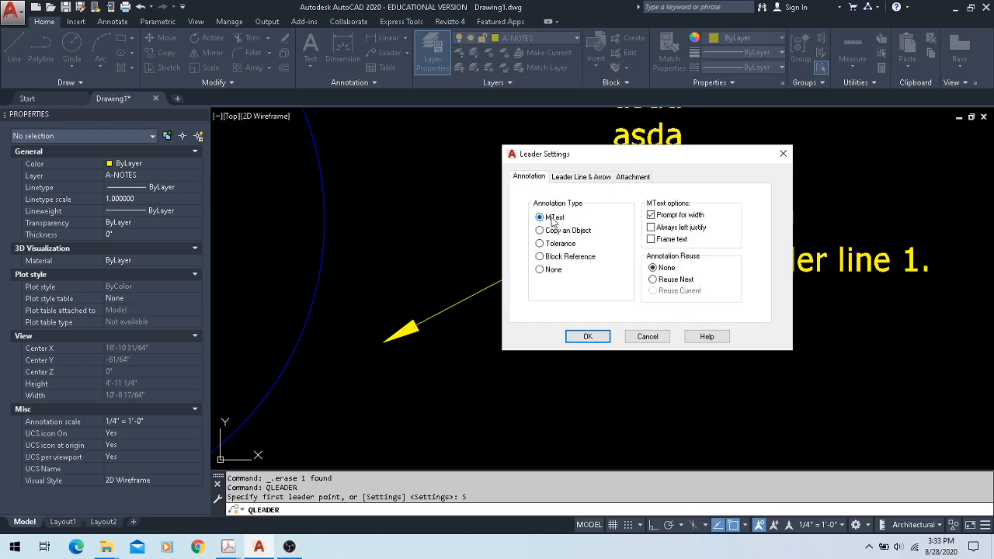
pyautogui.click(683, 220)
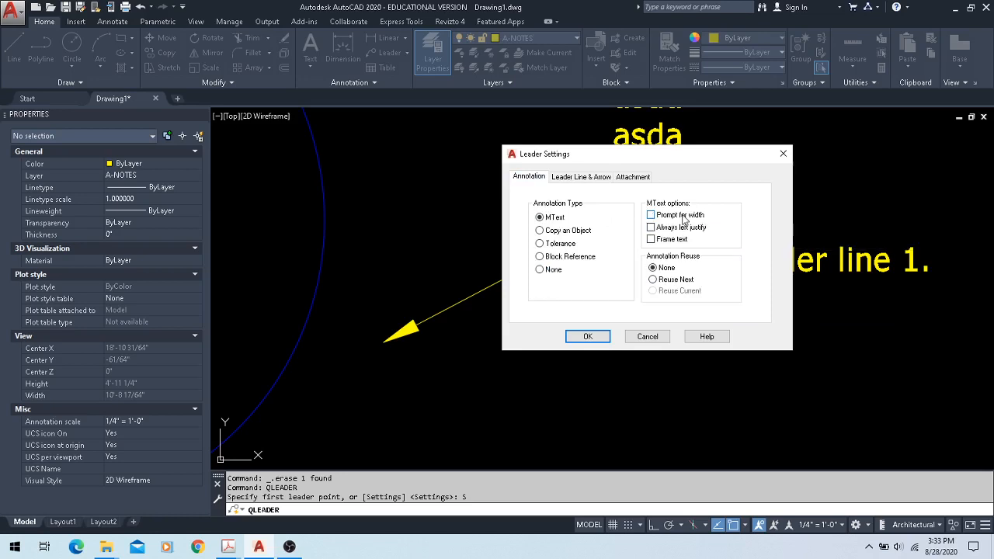
pyautogui.click(636, 177)
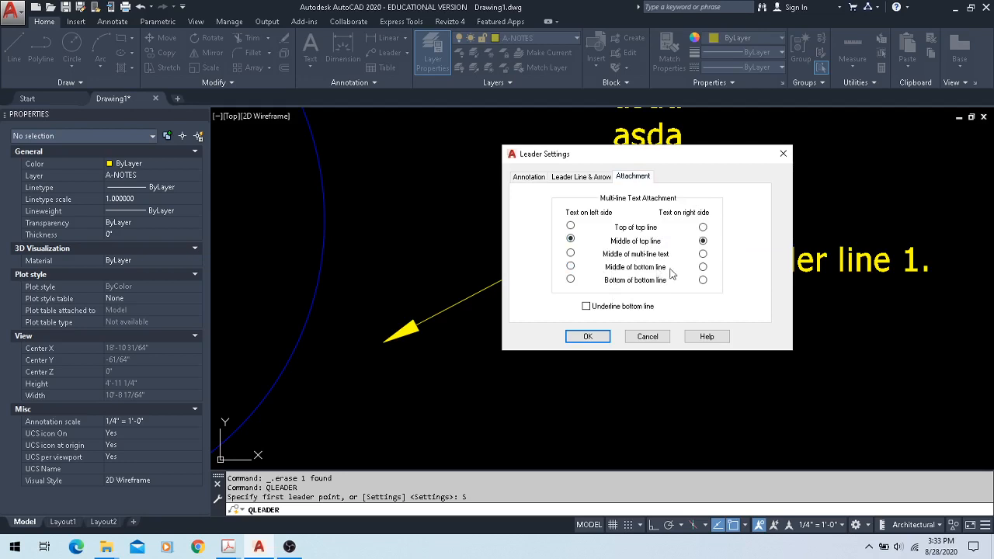
pyautogui.click(584, 337)
# - Place a quick leader below the three-line note, with its arrowhead at the lower end and the single-line text "tests"
pyautogui.scroll(-2, 513, 346)
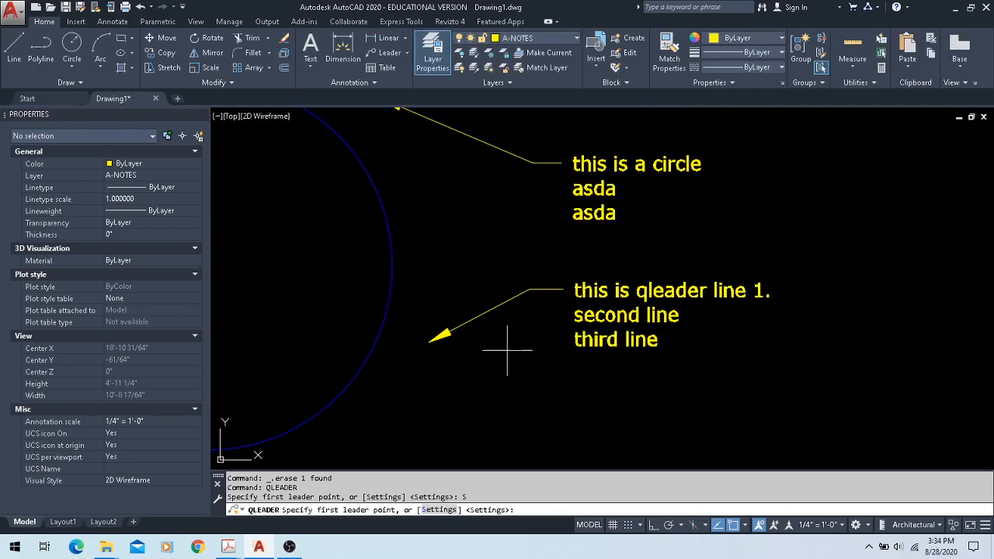
pyautogui.click(449, 443)
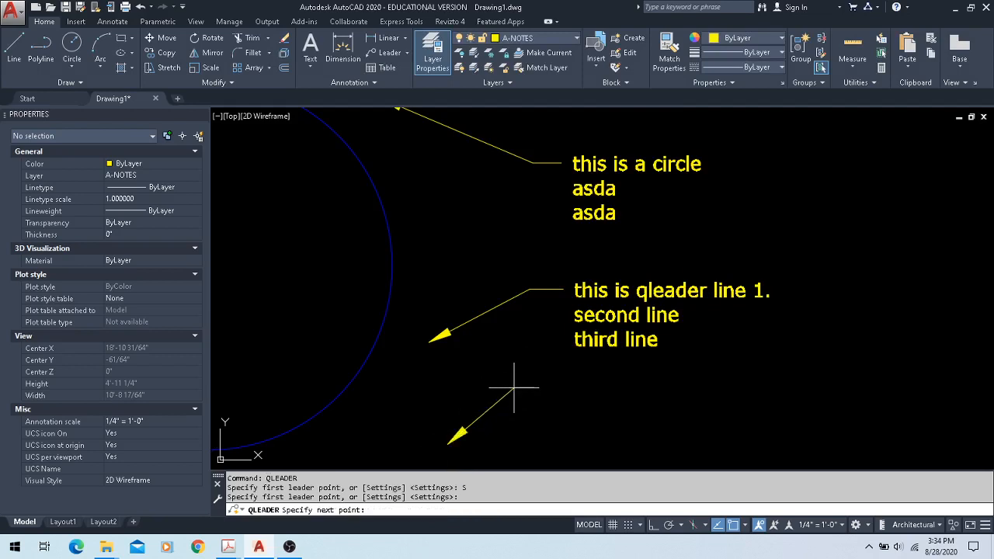
pyautogui.click(513, 389)
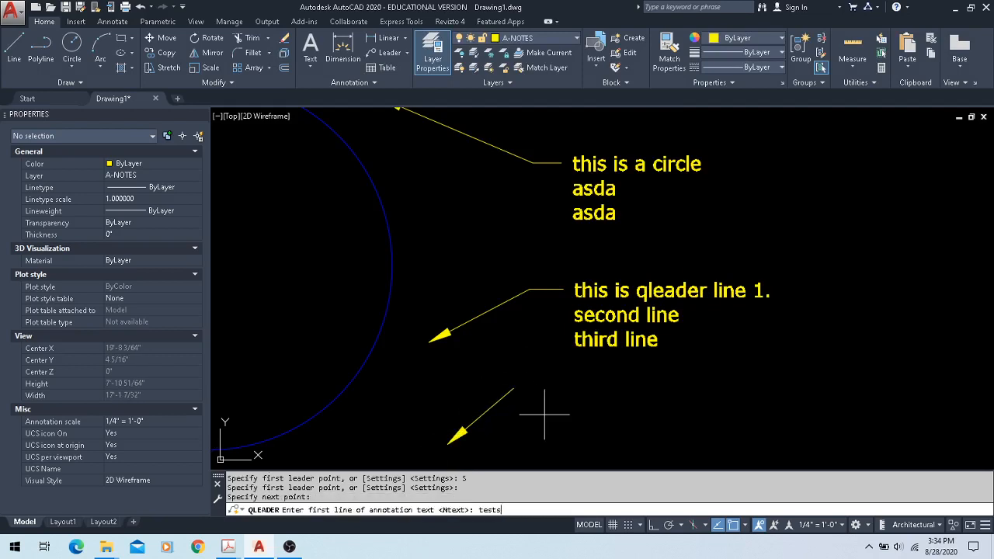
pyautogui.write('tests')
pyautogui.press('Return')
pyautogui.press('Return')
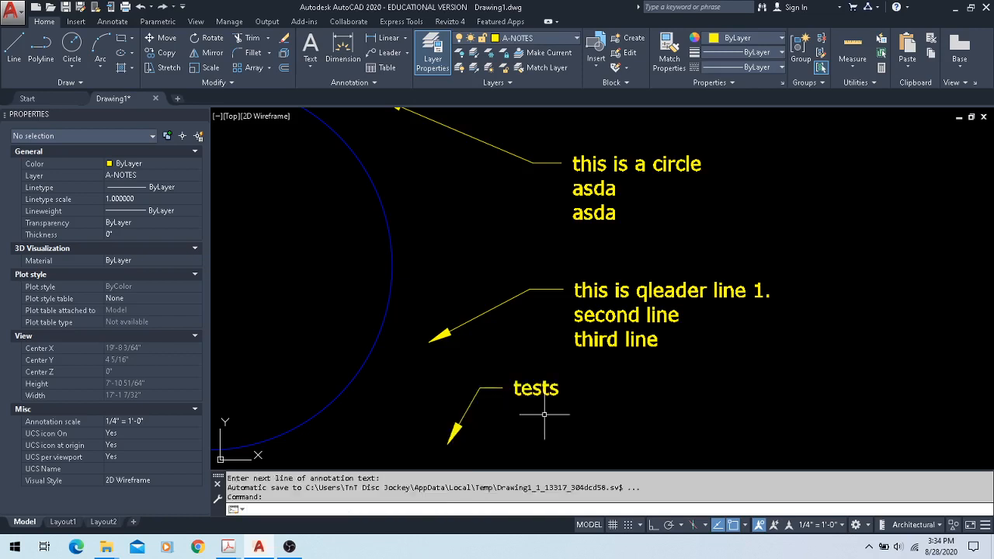
# - Erase both quick leaders together with their texts, keeping the "this is a circle" multileader
pyautogui.click(477, 410)
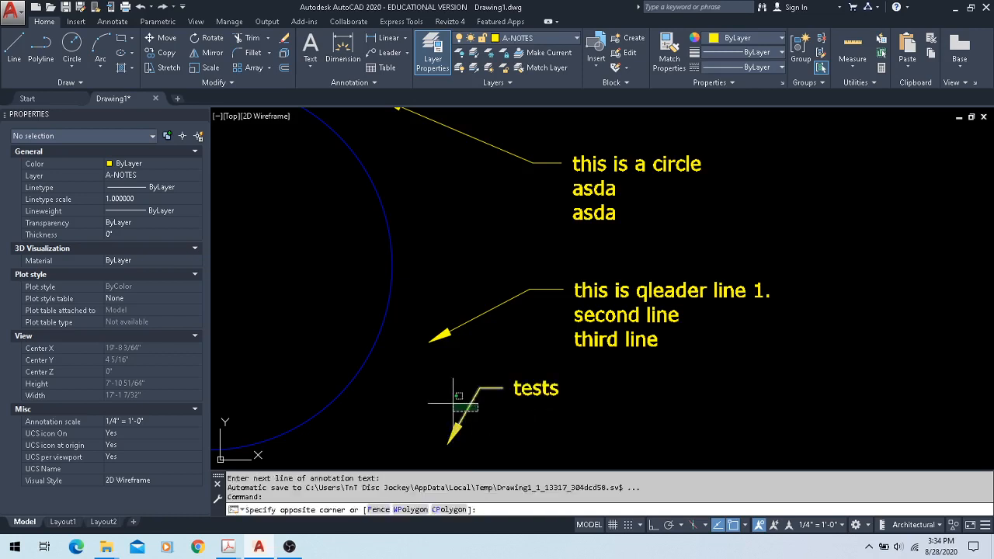
pyautogui.click(453, 404)
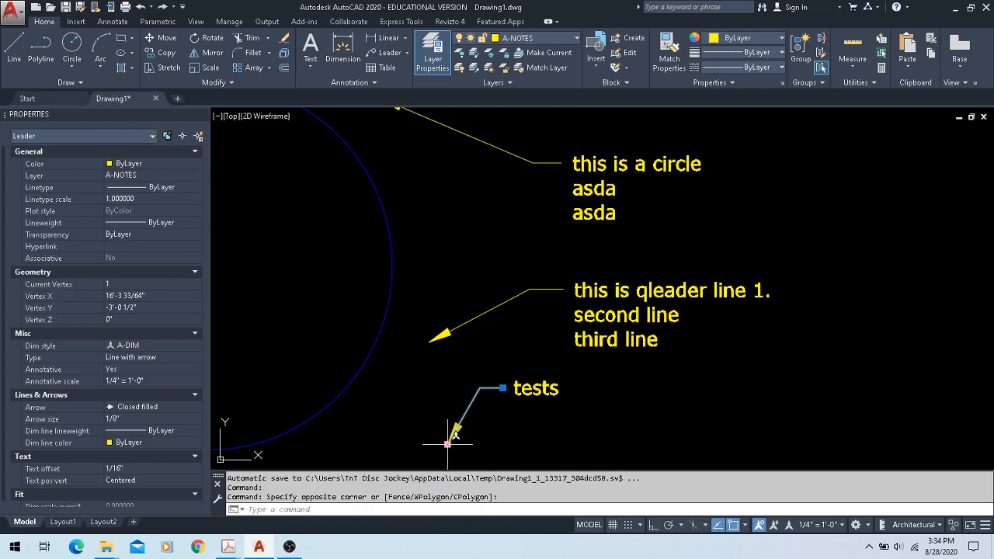
pyautogui.click(555, 428)
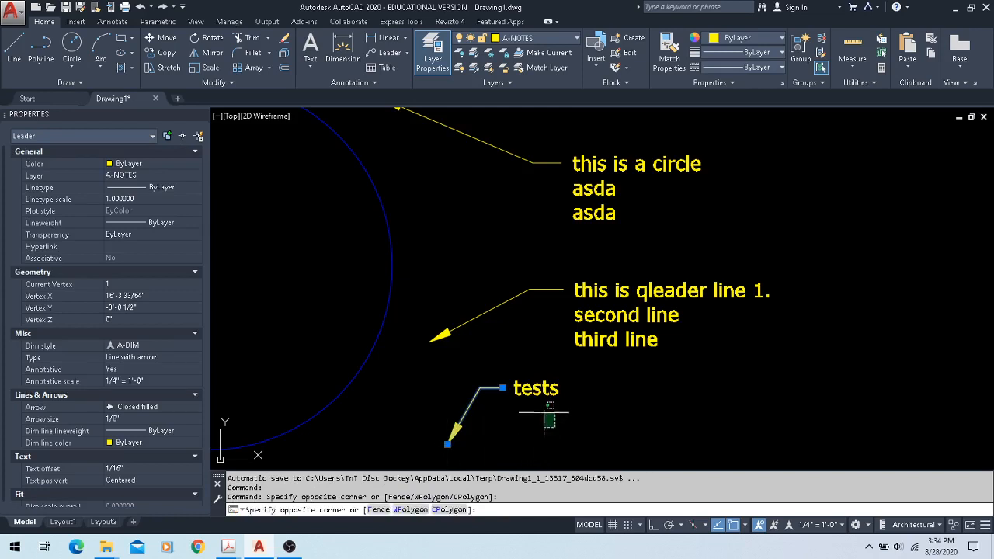
pyautogui.click(466, 338)
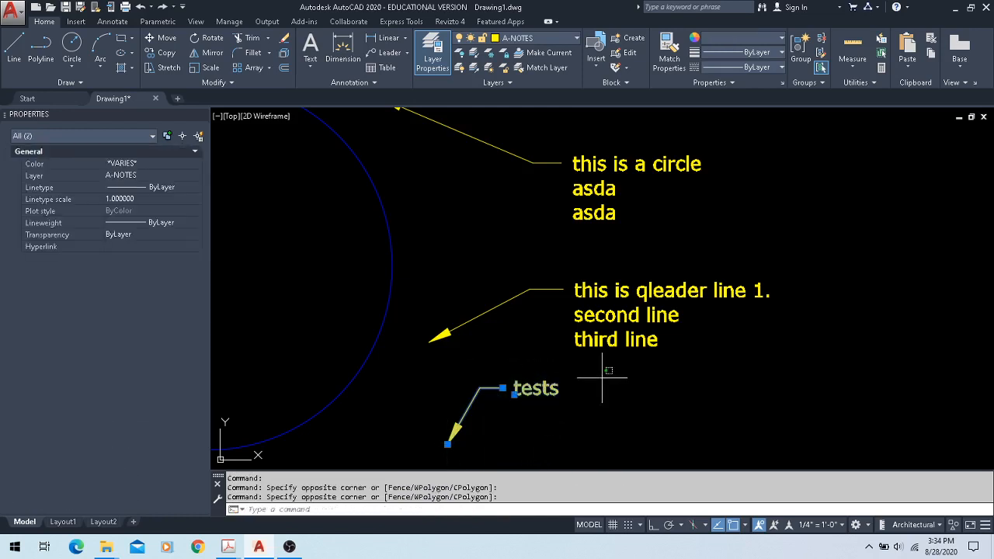
pyautogui.click(603, 379)
pyautogui.click(504, 255)
pyautogui.press('Delete')
# - Stretch the arrowhead end of the "this is a circle" multileader close to its landing, leaving only a short leader segment
pyautogui.moveTo(504, 255)
pyautogui.mouseDown(button='middle')
pyautogui.moveTo(544, 233)
pyautogui.moveTo(544, 266)
pyautogui.mouseUp(button='middle')
pyautogui.click(550, 233)
pyautogui.click(535, 267)
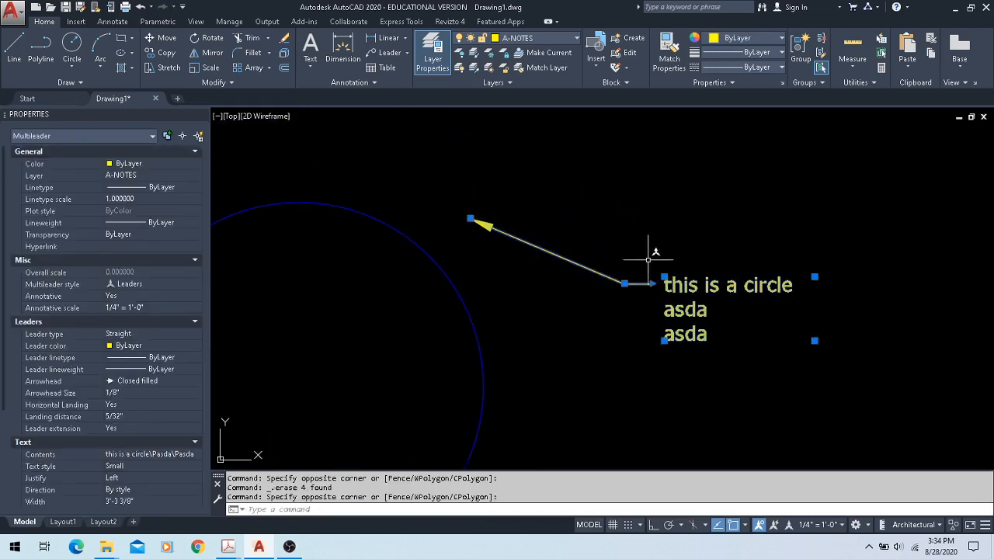
pyautogui.moveTo(626, 283)
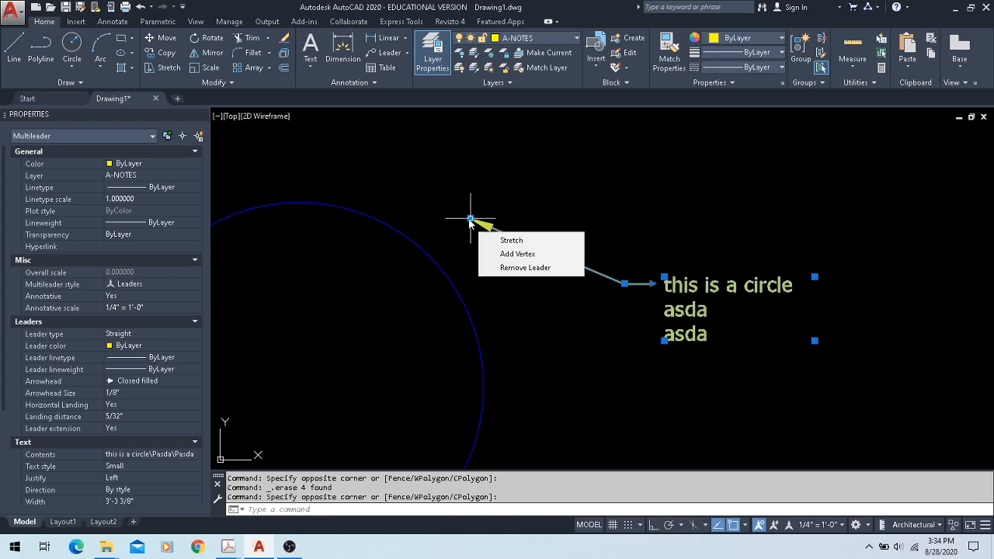
pyautogui.click(471, 220)
pyautogui.scroll(5, 584, 245)
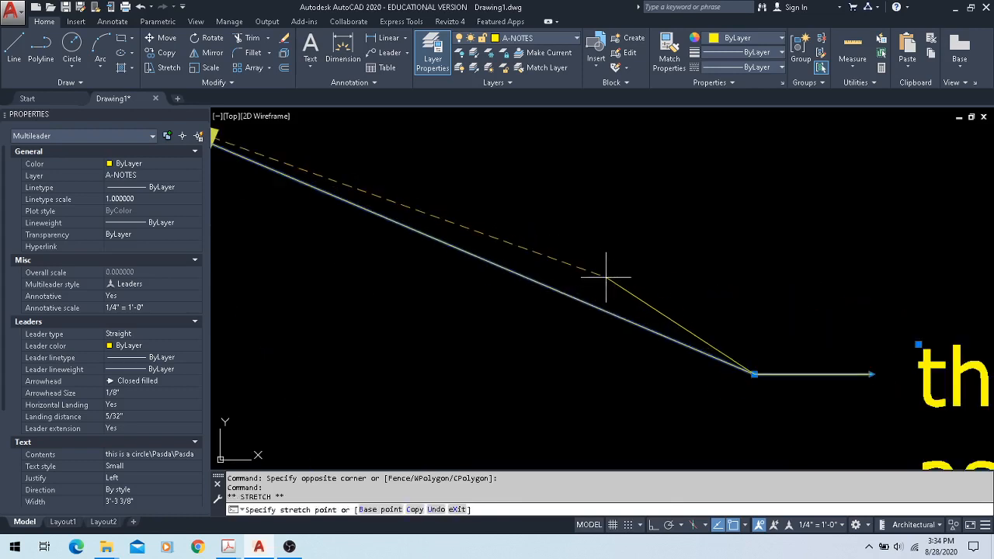
pyautogui.click(606, 277)
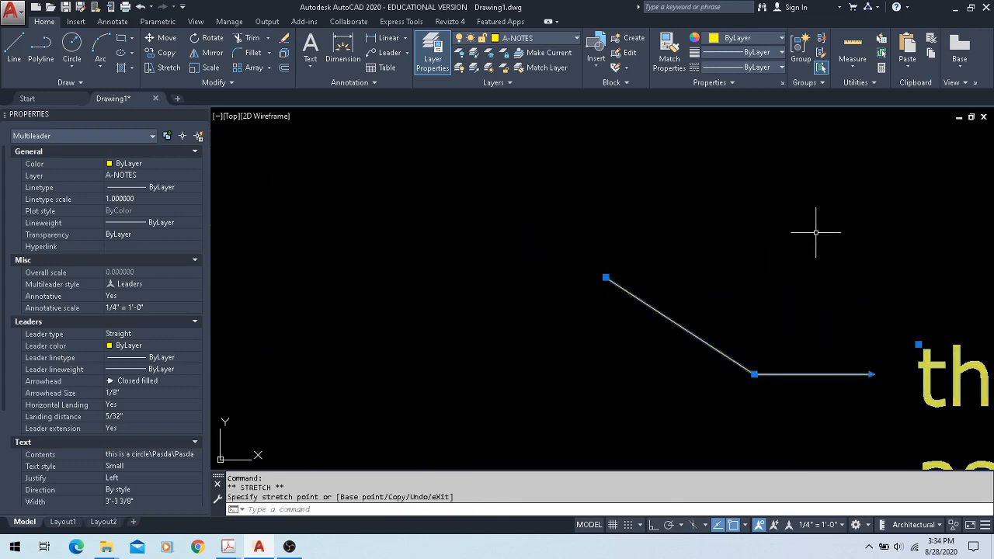
# - Stretch the multileader's arrow end slightly outward, making the leader segment long enough for the arrowhead
pyautogui.click(606, 277)
pyautogui.click(598, 267)
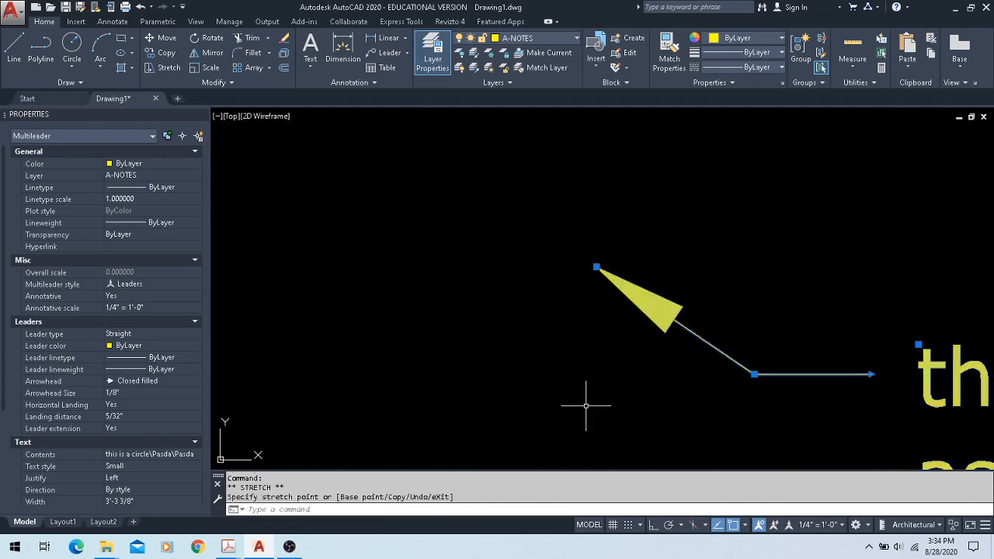
pyautogui.scroll(-6, 560, 246)
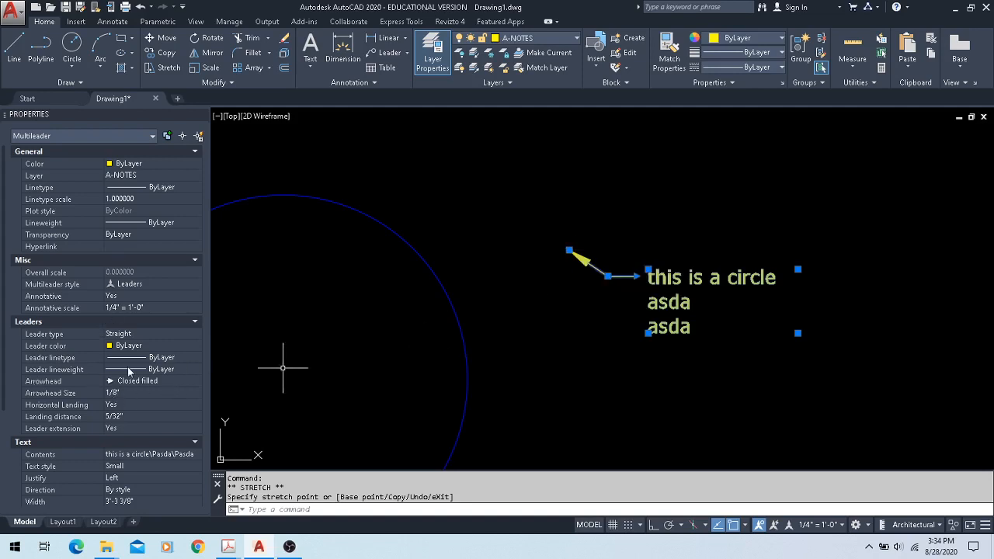
# - Stretch the multileader's arrow end onto the edge of the blue circle and deselect the note
pyautogui.click(569, 247)
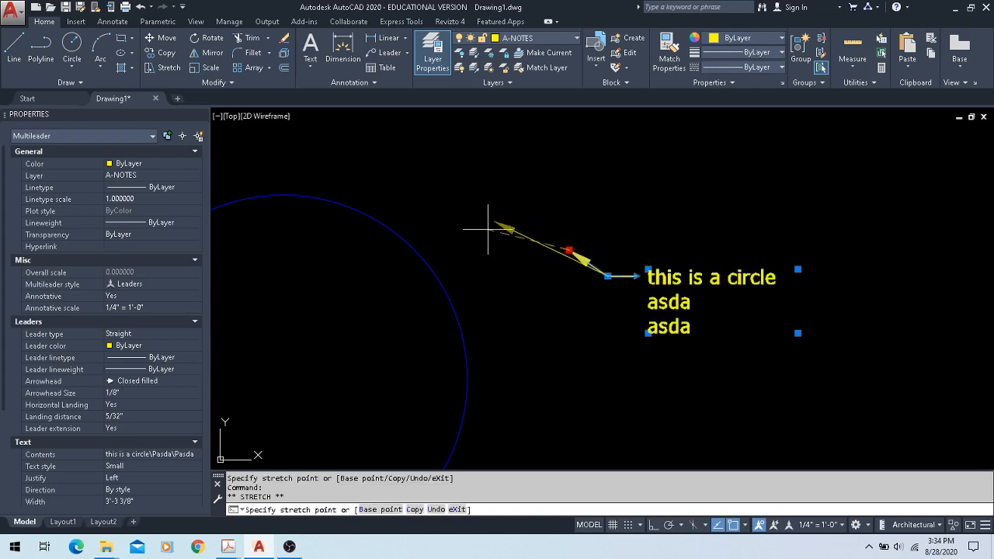
pyautogui.click(450, 301)
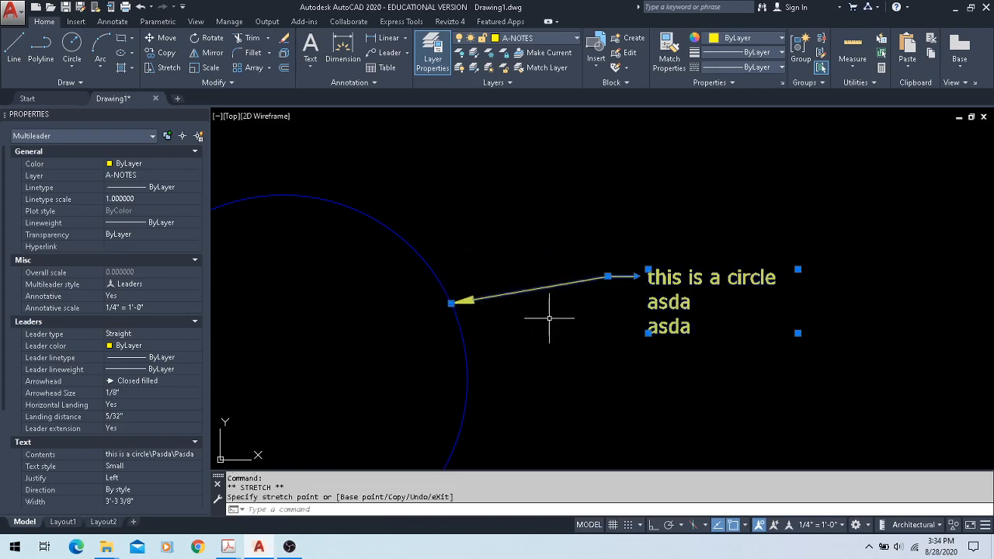
pyautogui.press('Escape')
pyautogui.scroll(-2, 550, 318)
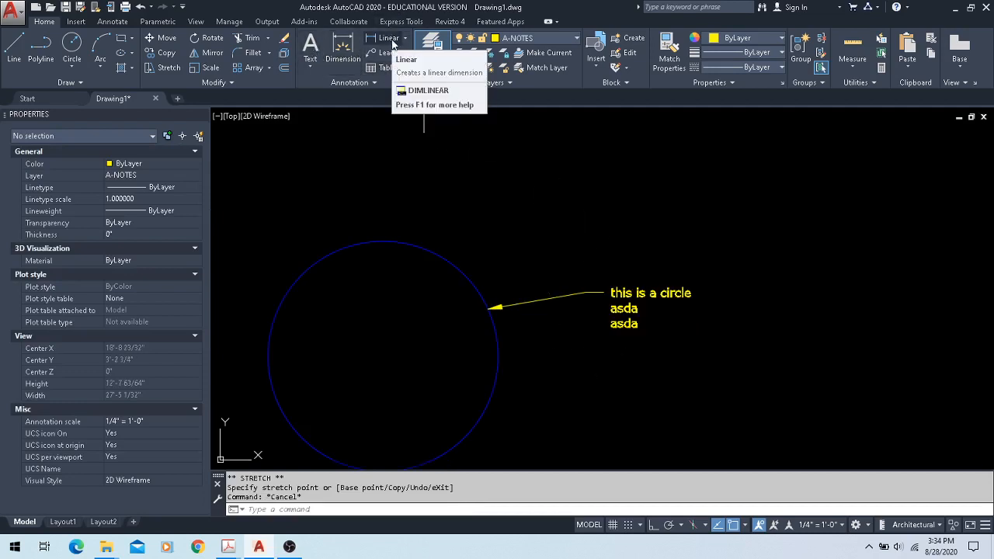
# - Erase the "this is a circle" multileader, keeping the circle
pyautogui.click(657, 230)
pyautogui.click(569, 369)
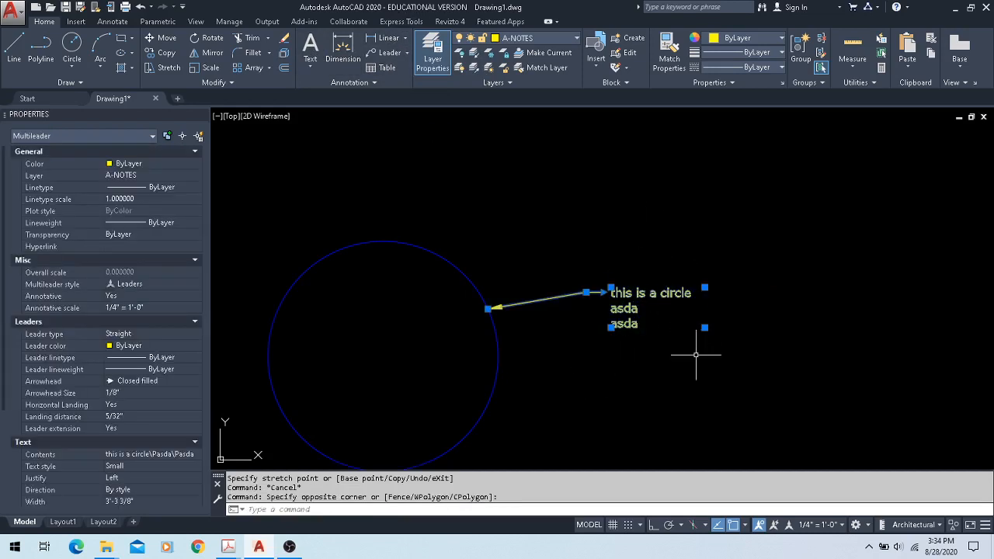
pyautogui.press('Delete')
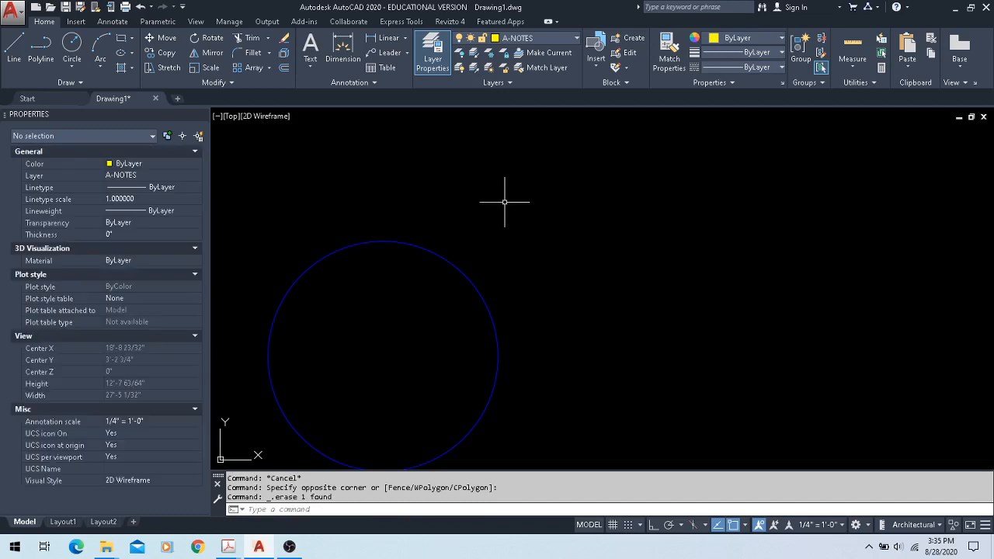
# - Create a multiline text above and beside the circle, look through the symbol list, and enter "this quick brown fox..."
pyautogui.click(311, 65)
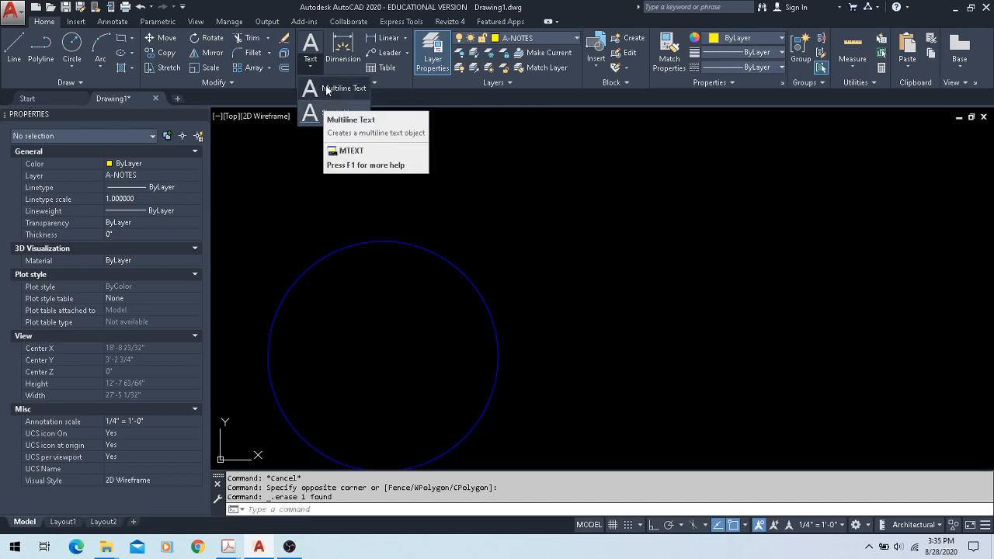
pyautogui.click(327, 88)
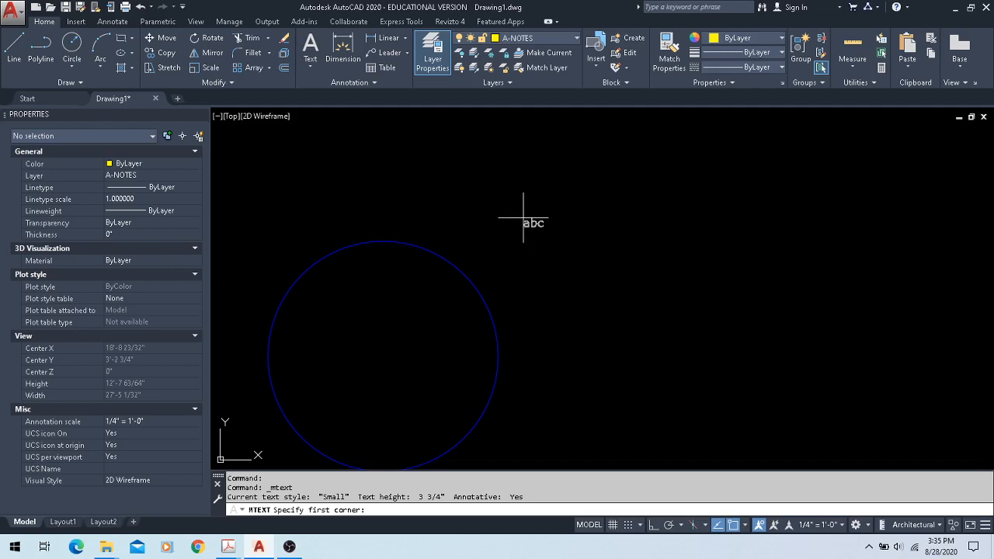
pyautogui.click(524, 218)
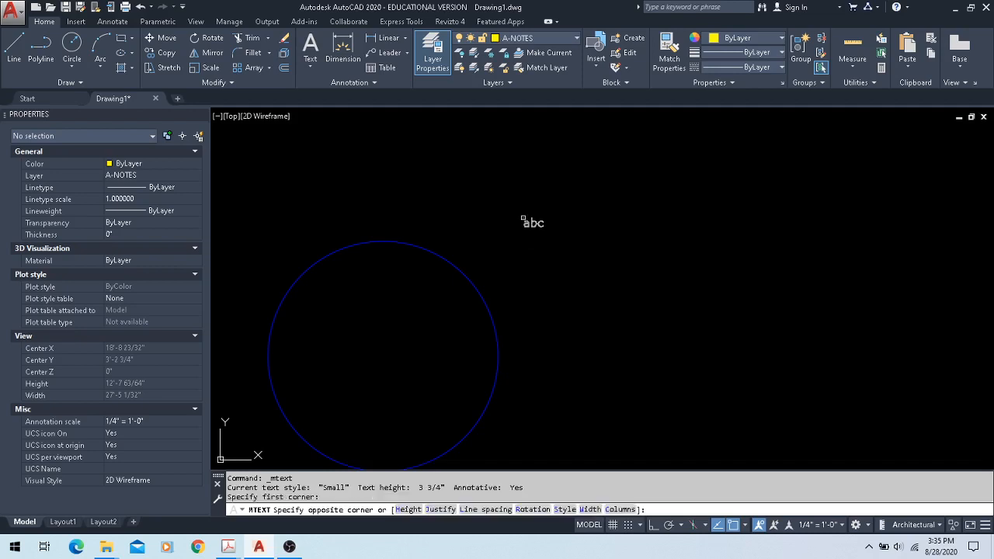
pyautogui.click(658, 374)
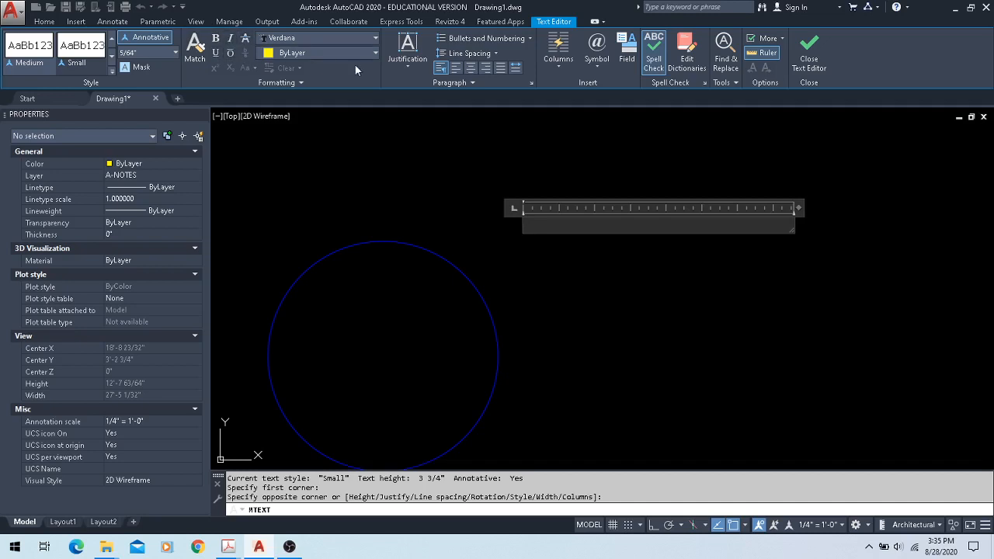
pyautogui.click(598, 66)
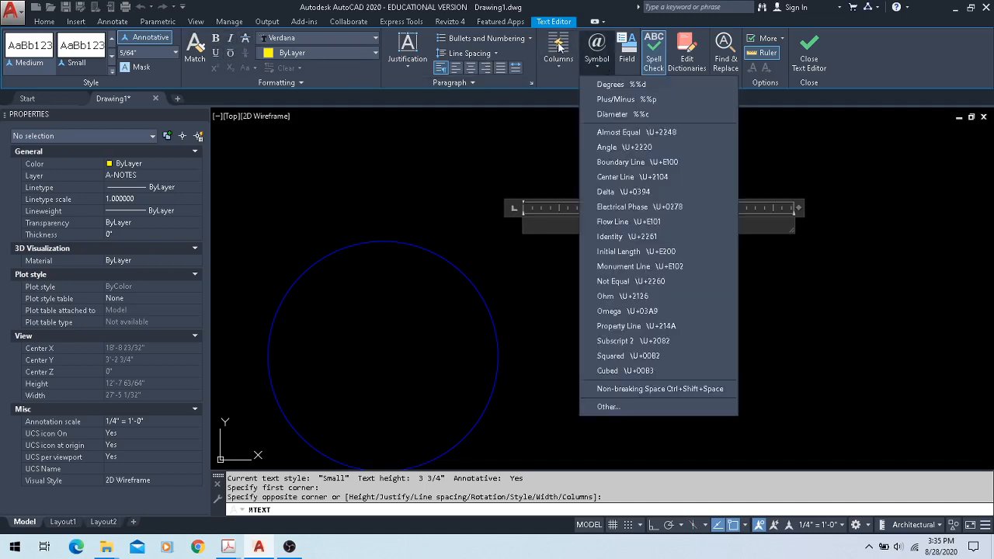
pyautogui.click(595, 5)
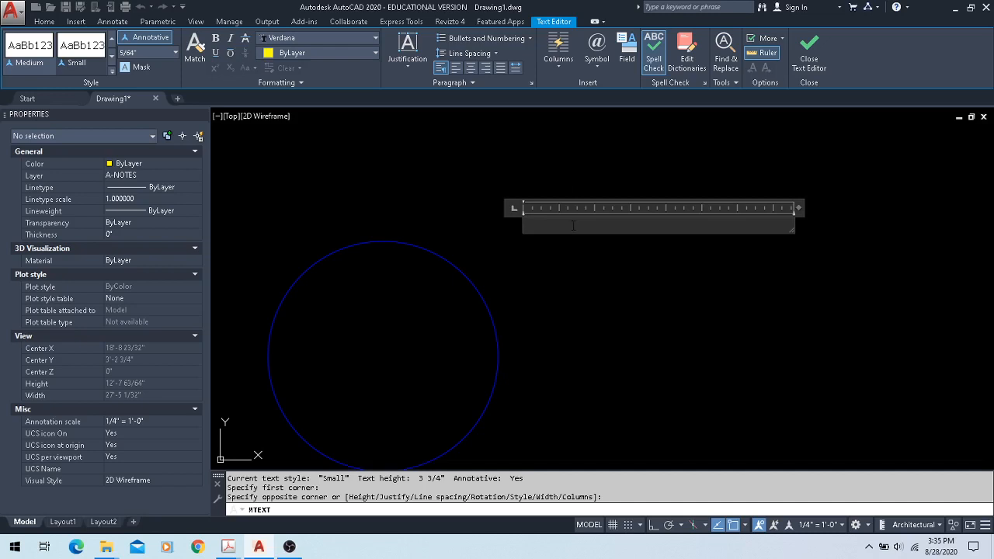
pyautogui.write('this qui')
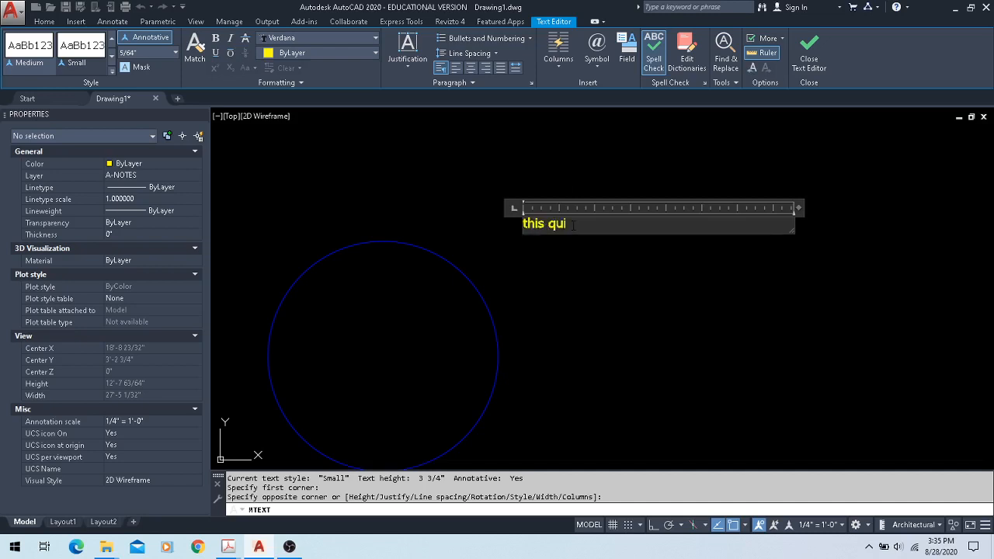
pyautogui.write('ck brown fox..')
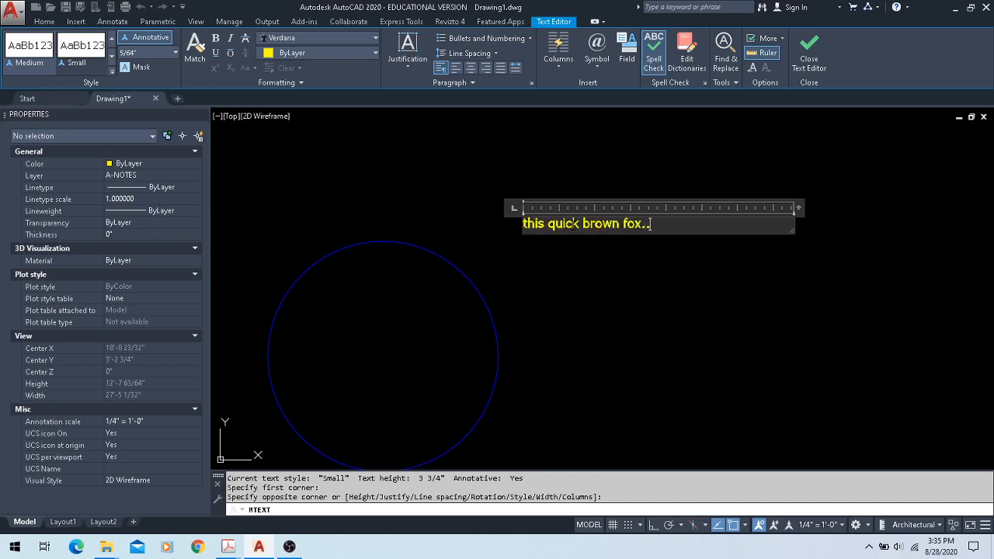
pyautogui.write('.')
# - Try a taller text box, fit the box to the single line of text, and finish the multiline text
pyautogui.moveTo(792, 232); pyautogui.dragTo(801, 331)
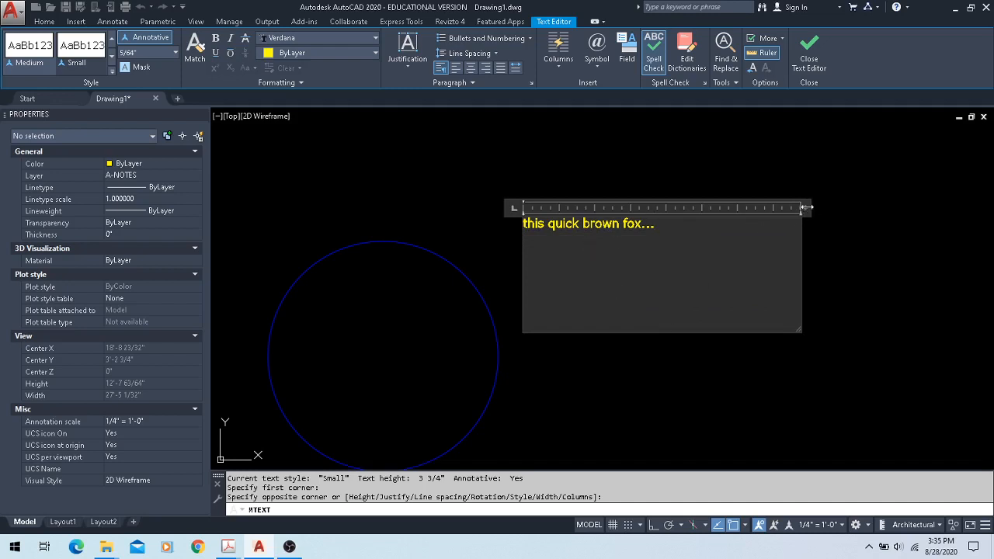
pyautogui.moveTo(806, 207); pyautogui.dragTo(766, 174)
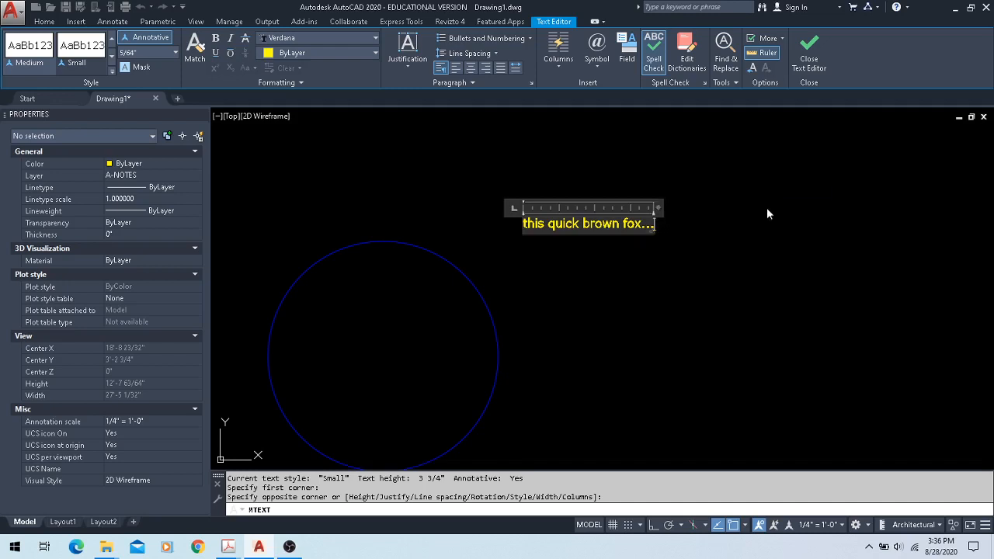
pyautogui.click(775, 253)
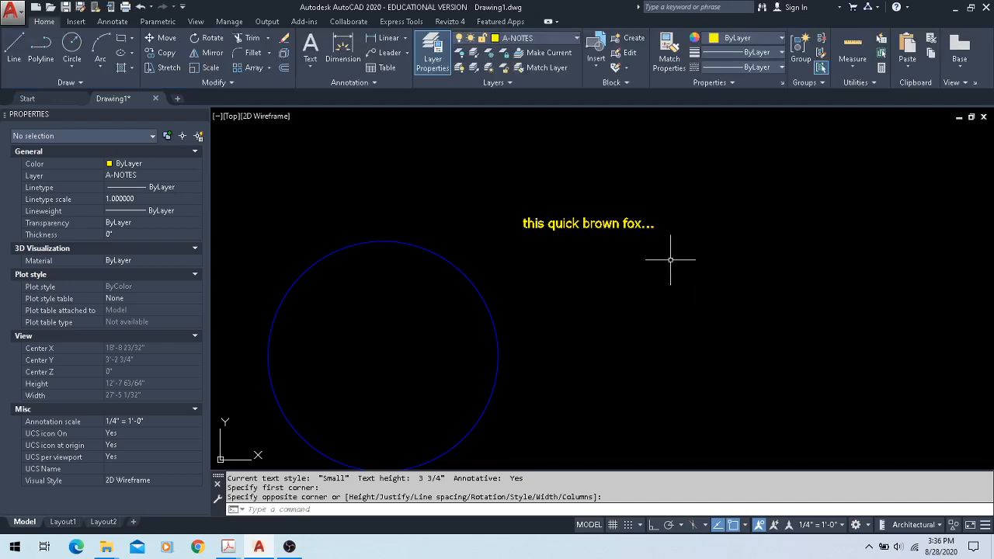
# - Set Text frame to Yes for the "this quick brown fox..." multiline text
pyautogui.click(606, 225)
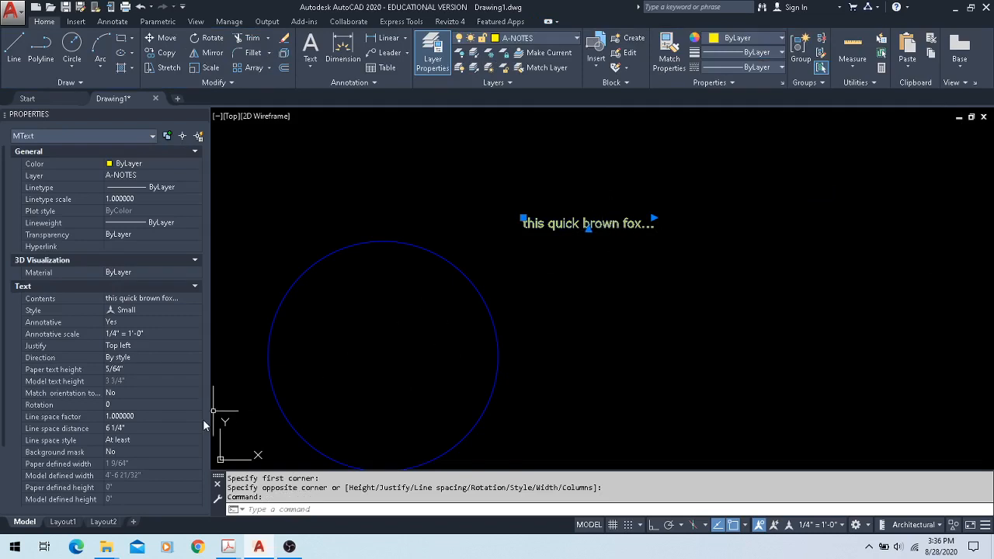
pyautogui.scroll(-3, 11, 431)
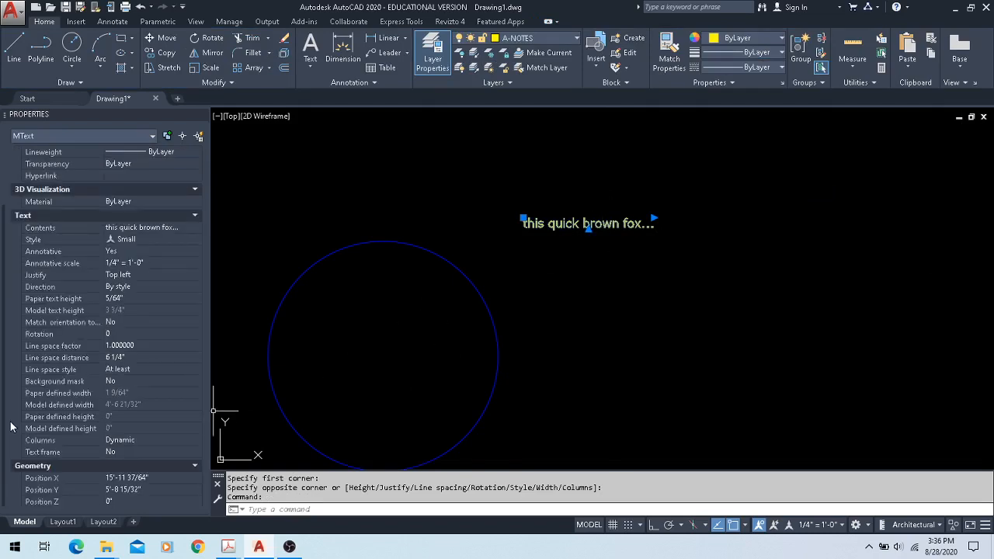
pyautogui.click(118, 456)
pyautogui.click(119, 456)
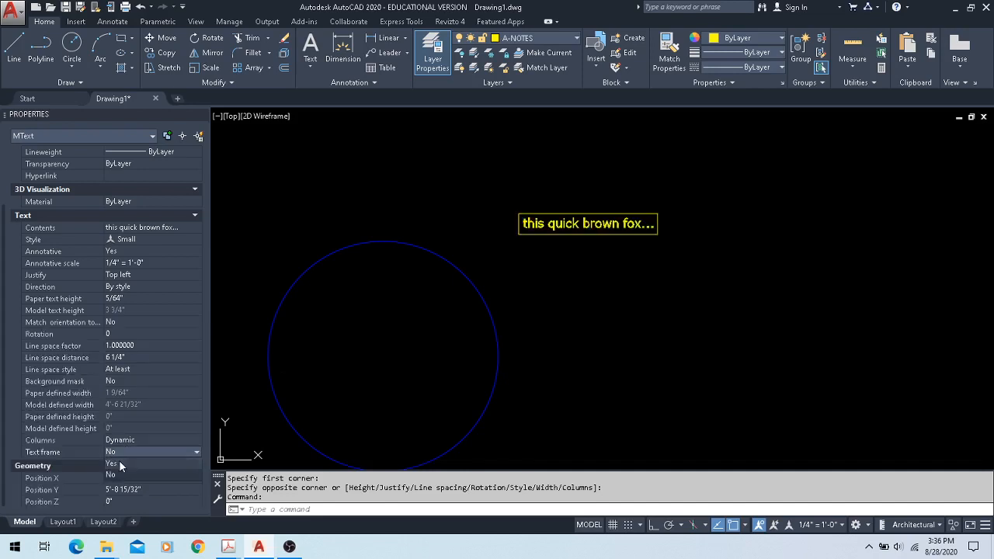
pyautogui.click(120, 466)
pyautogui.scroll(4, 667, 217)
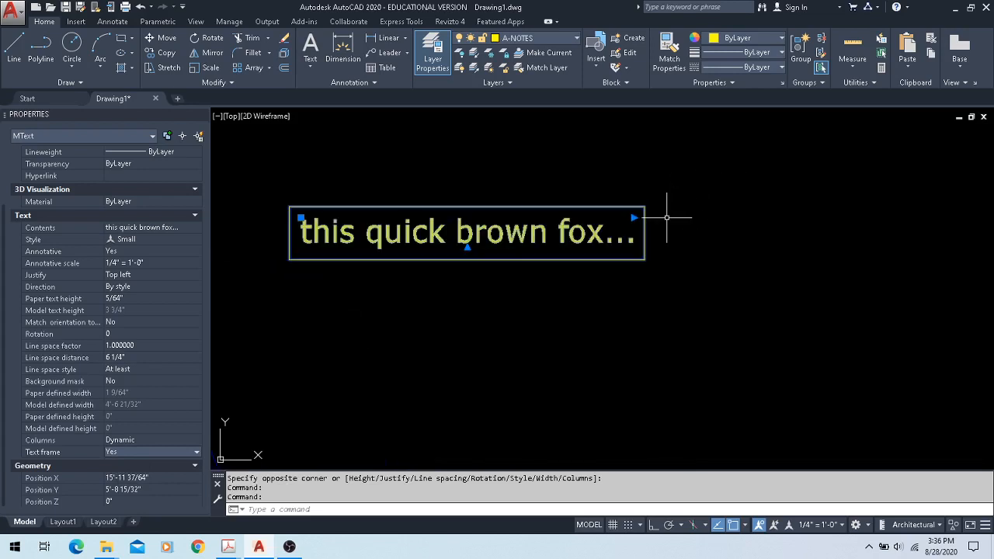
pyautogui.click(483, 233)
pyautogui.click(480, 231)
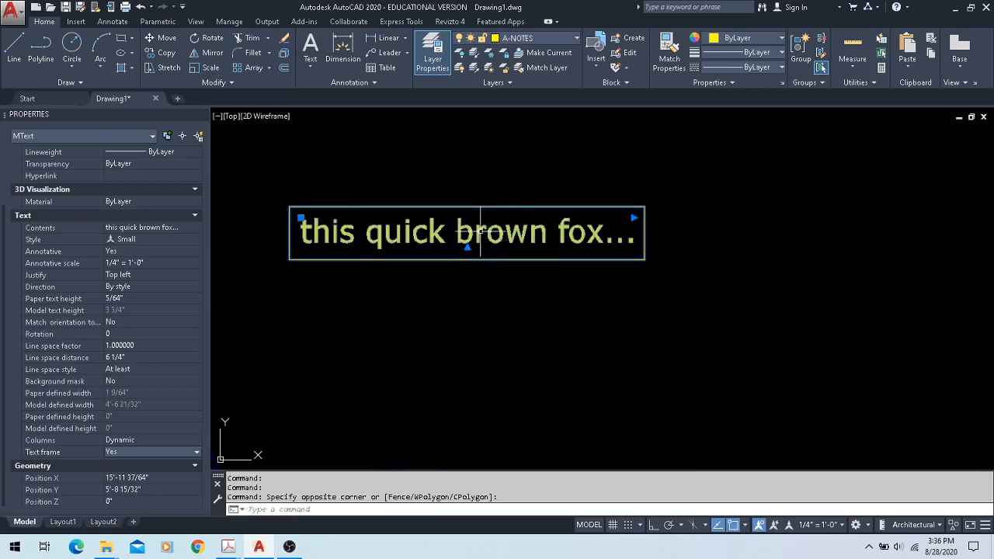
pyautogui.click(480, 230)
pyautogui.press('Escape')
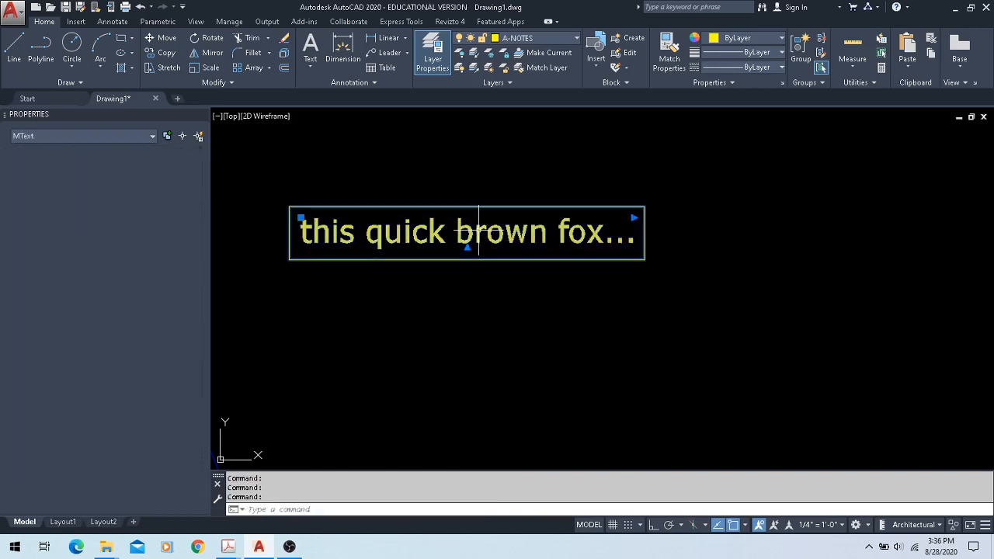
pyautogui.click(466, 229)
pyautogui.press('Escape')
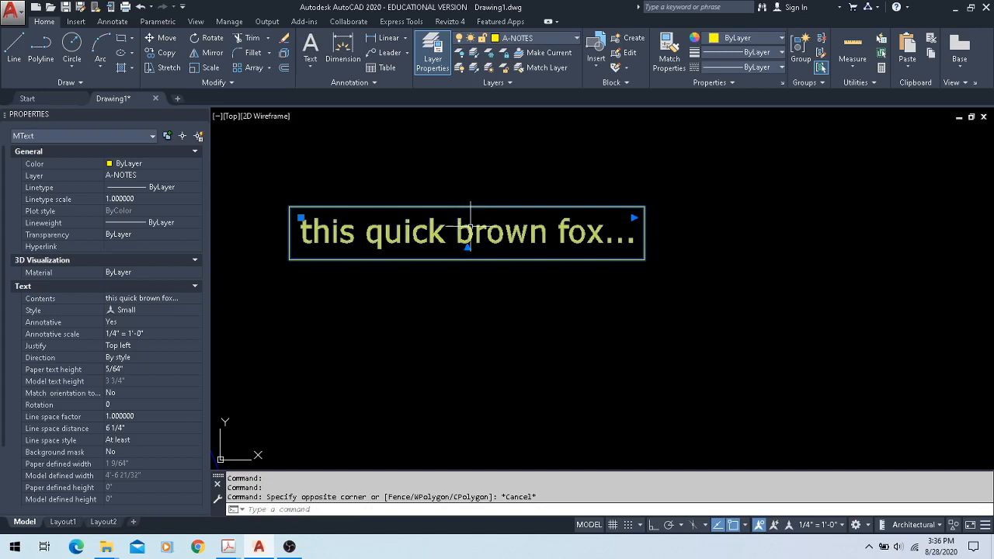
# - Edit the framed text by inserting a line break after "this quick", and close the text editor
pyautogui.doubleClick(453, 225)
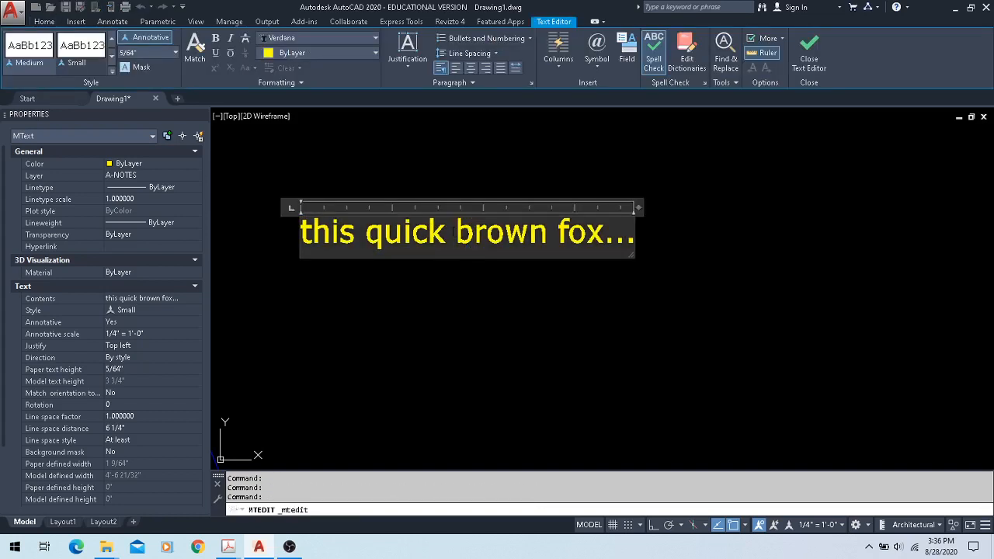
pyautogui.click(448, 233)
pyautogui.press('Return')
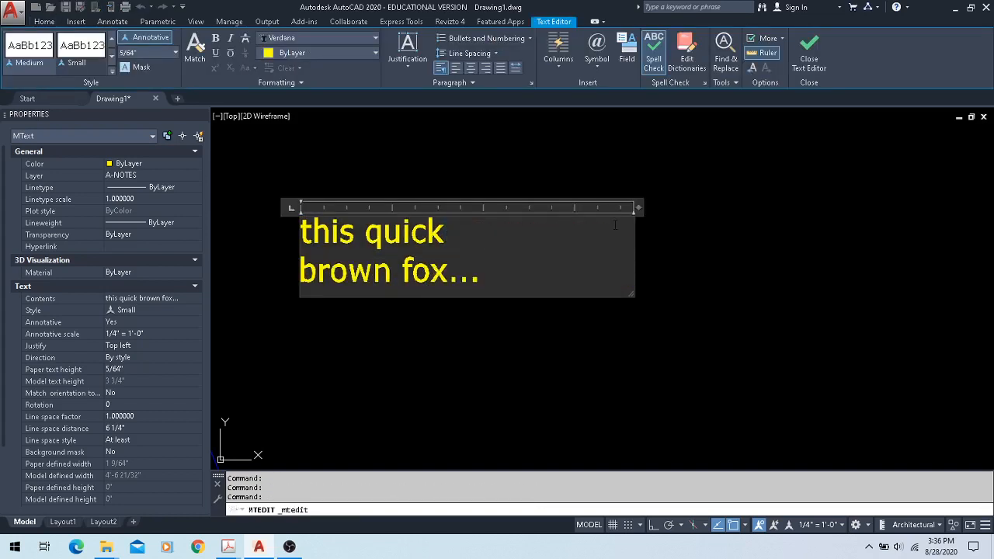
pyautogui.click(812, 60)
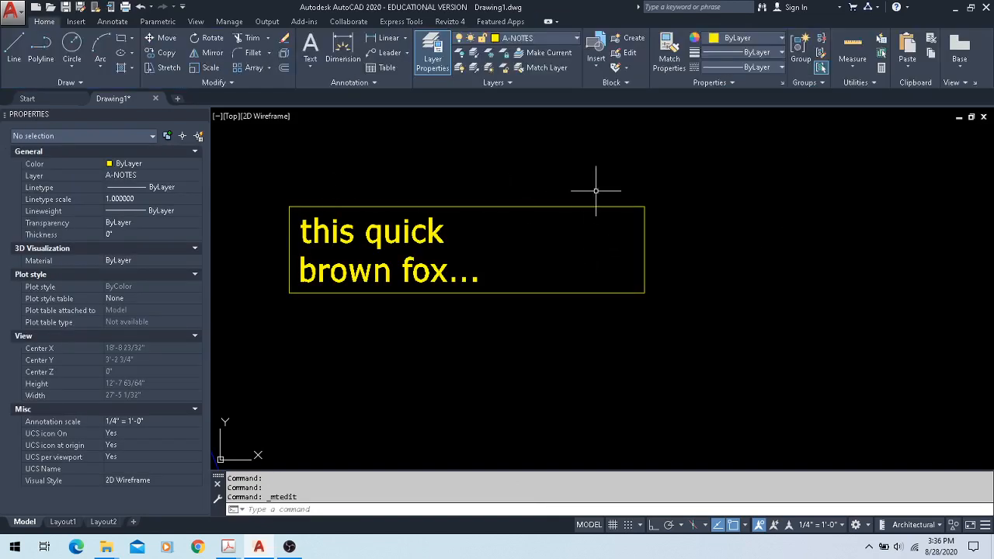
# - Reopen the framed text, shrink its width to fit the longest line, and close the text editor
pyautogui.doubleClick(414, 226)
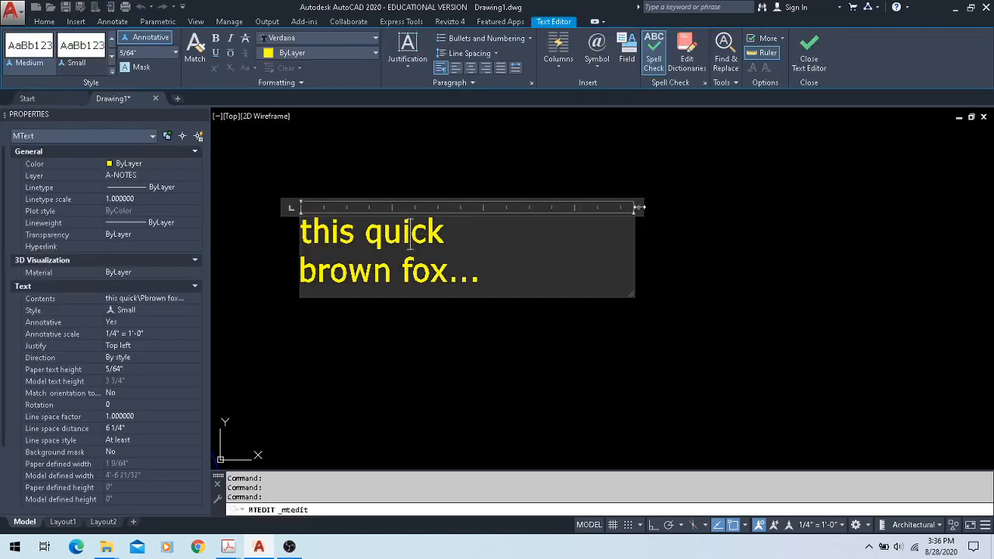
pyautogui.doubleClick(635, 207)
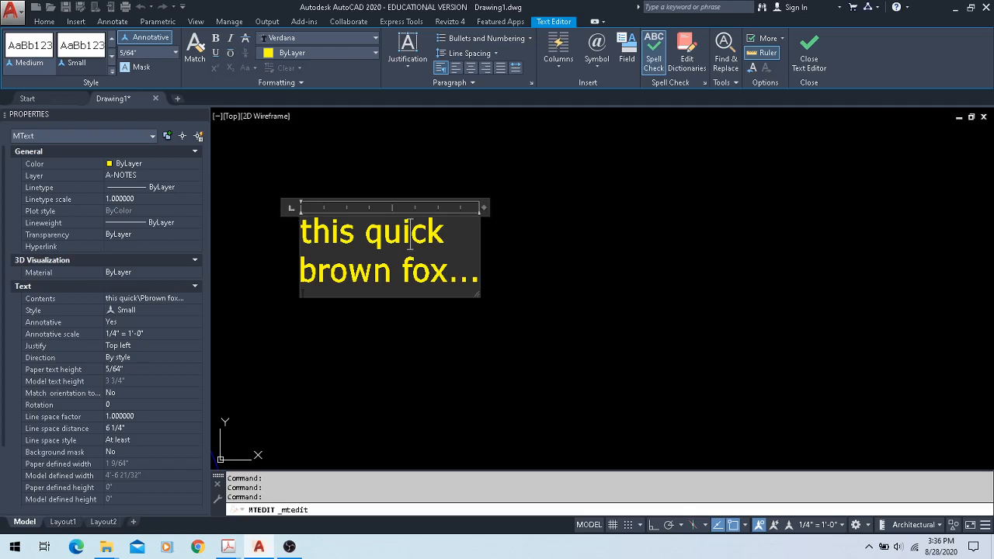
pyautogui.click(809, 51)
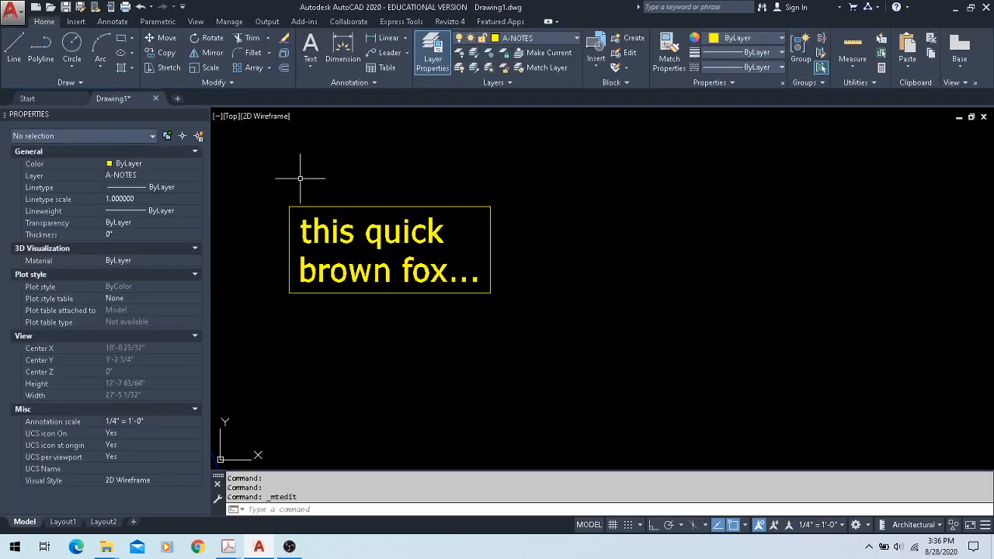
pyautogui.click(277, 195)
pyautogui.click(525, 308)
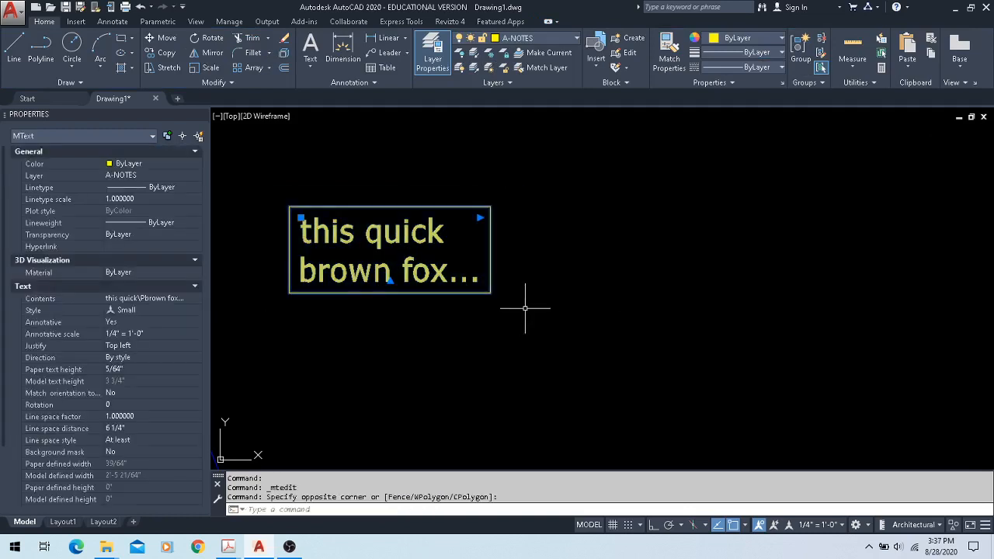
pyautogui.press('Escape')
pyautogui.click(364, 233)
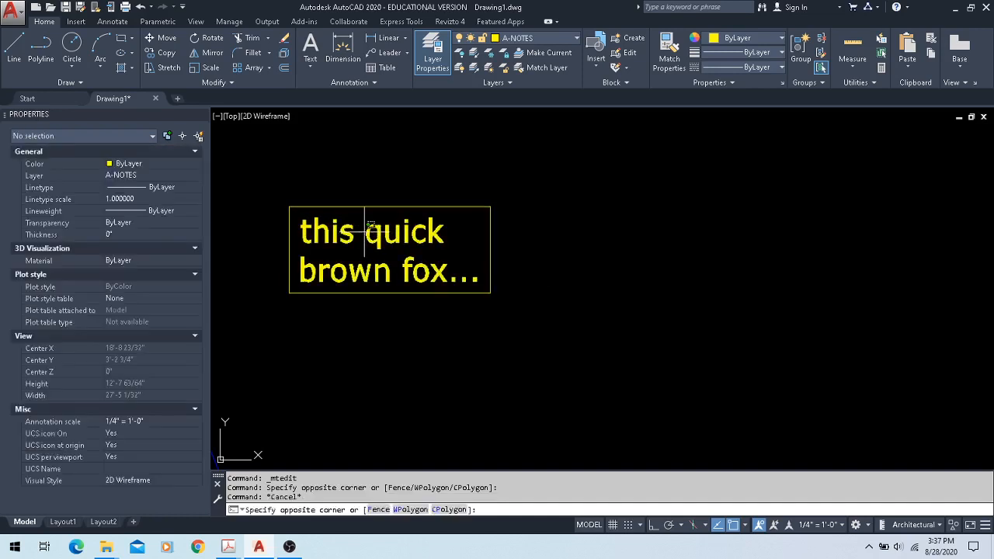
pyautogui.press('Escape')
# - Insert "45" followed by a degree symbol before "quick" in the framed multiline text, and close the text editor
pyautogui.doubleClick(364, 234)
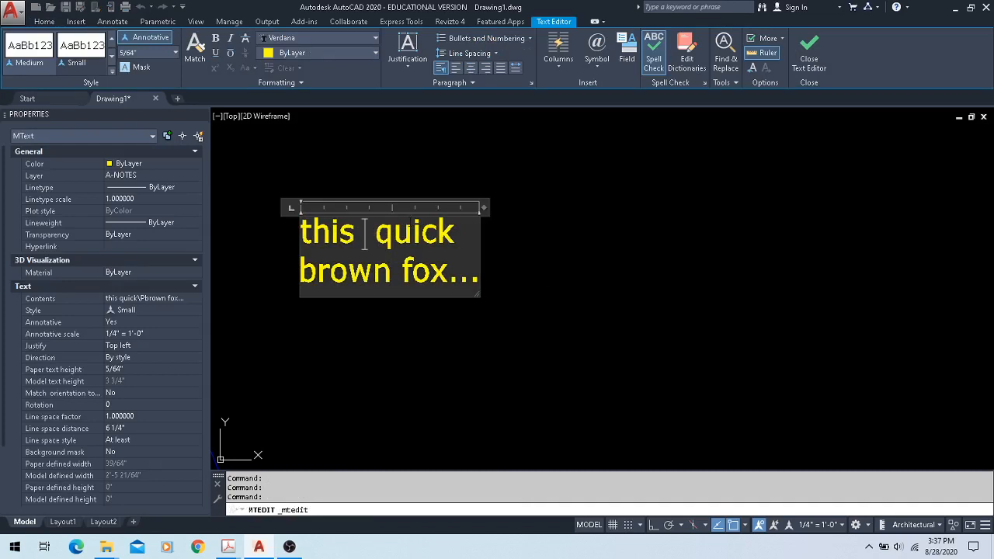
pyautogui.click(597, 62)
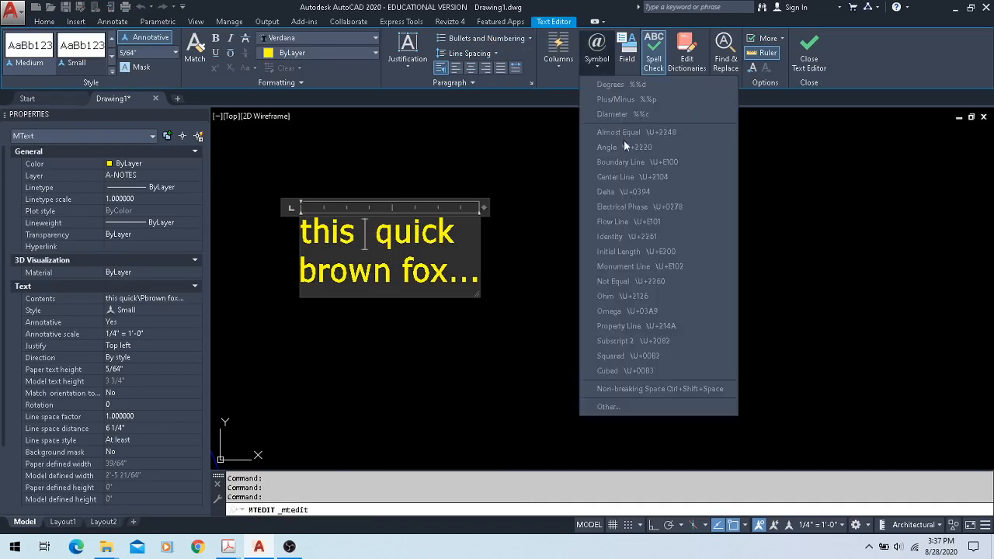
pyautogui.click(614, 84)
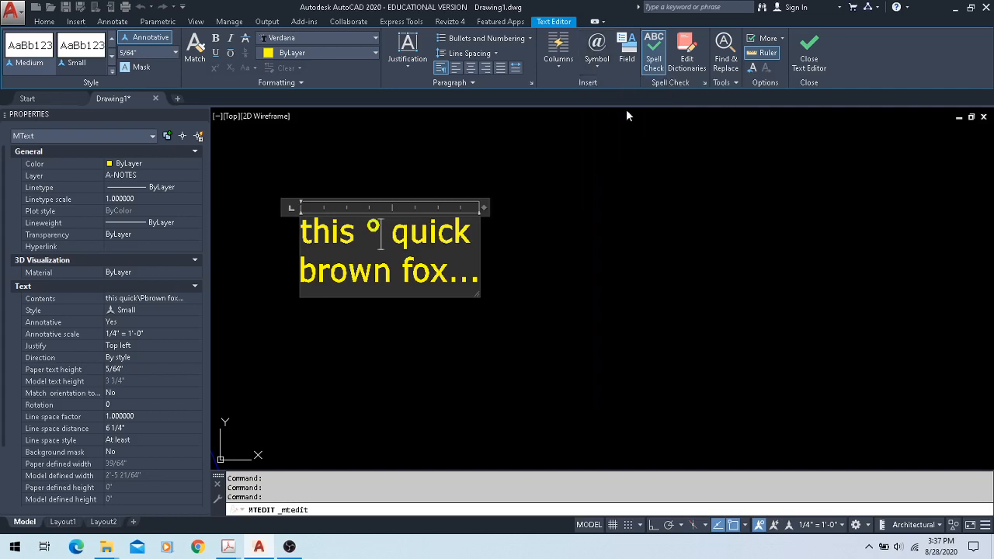
pyautogui.write('45')
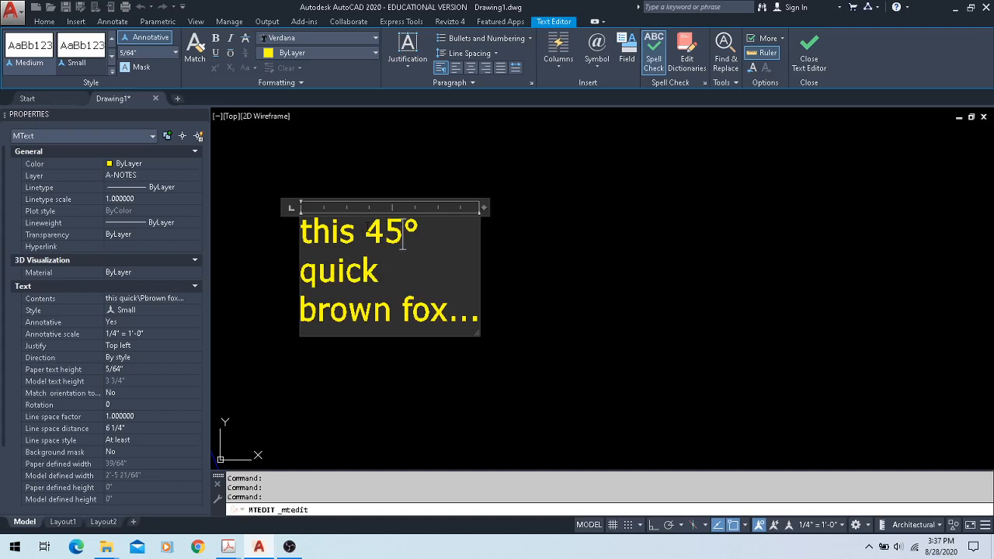
pyautogui.click(565, 352)
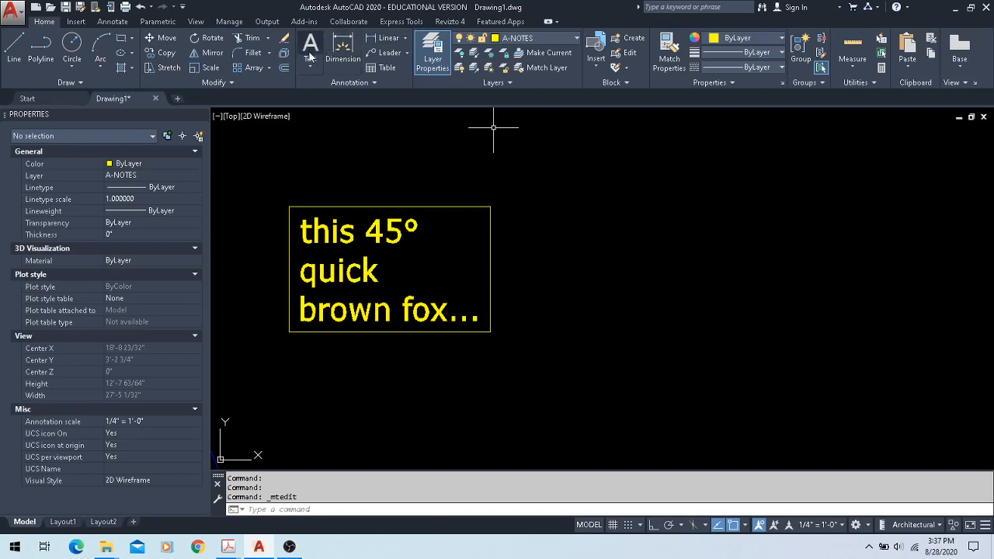
# - Create the single-line text "this is a single line of text" beside the framed text, with the default rotation of 0
pyautogui.click(308, 62)
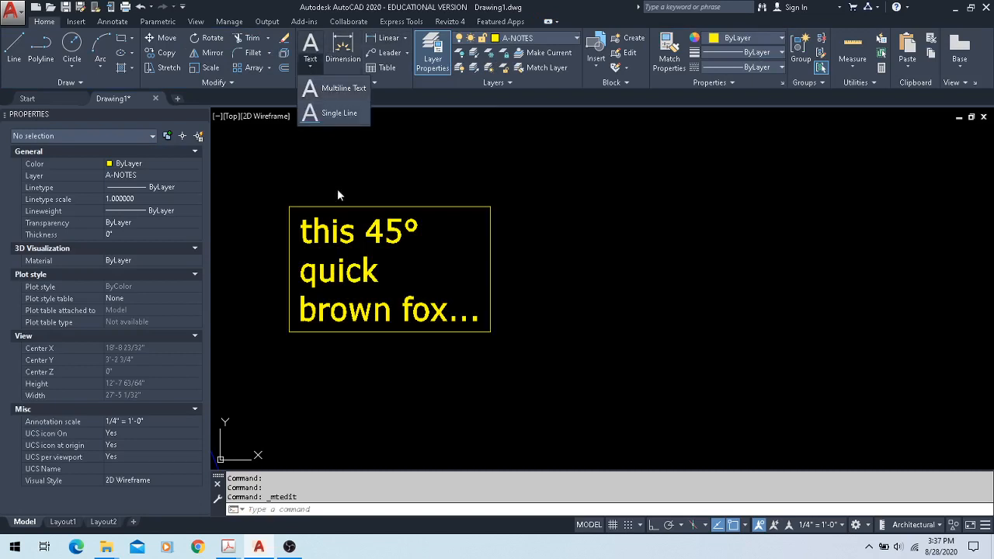
pyautogui.click(338, 115)
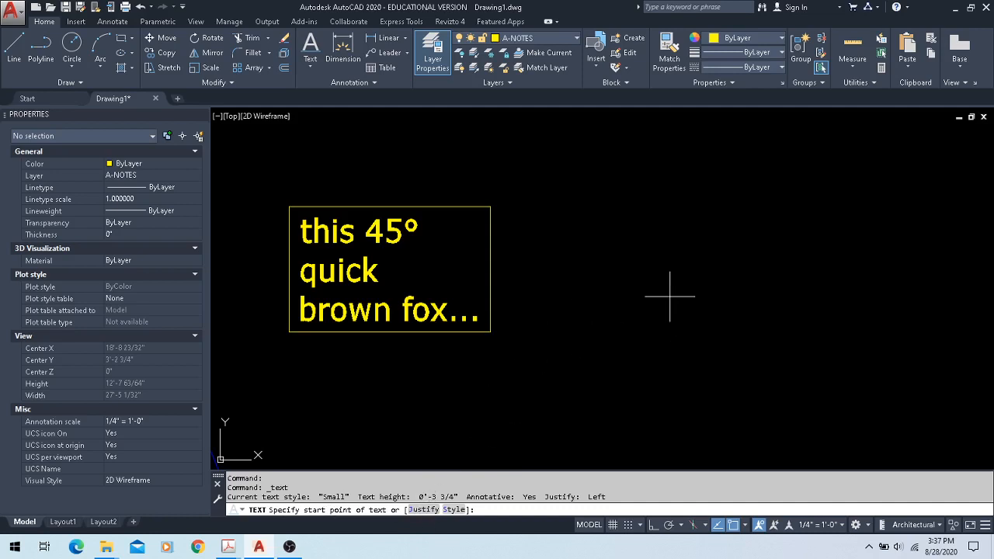
pyautogui.click(577, 228)
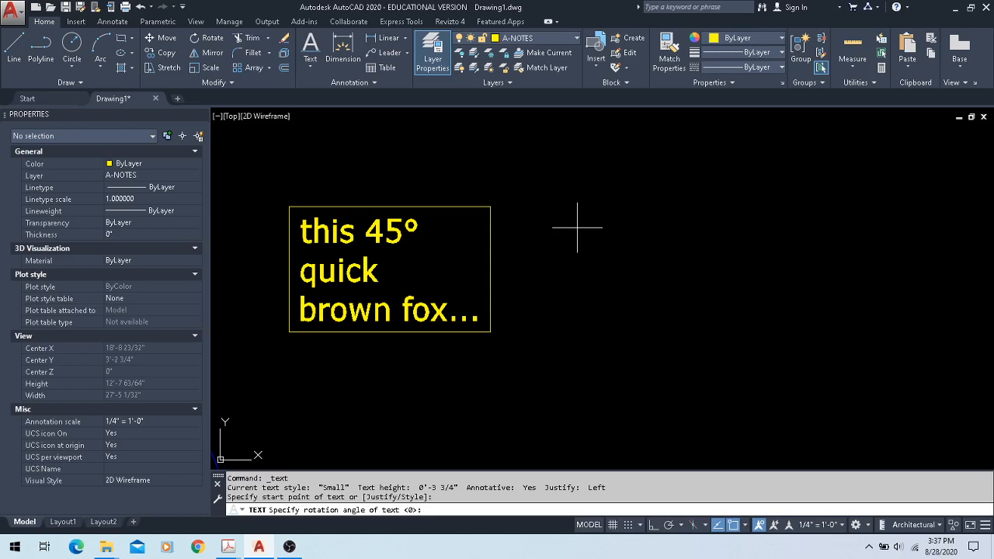
pyautogui.press('Return')
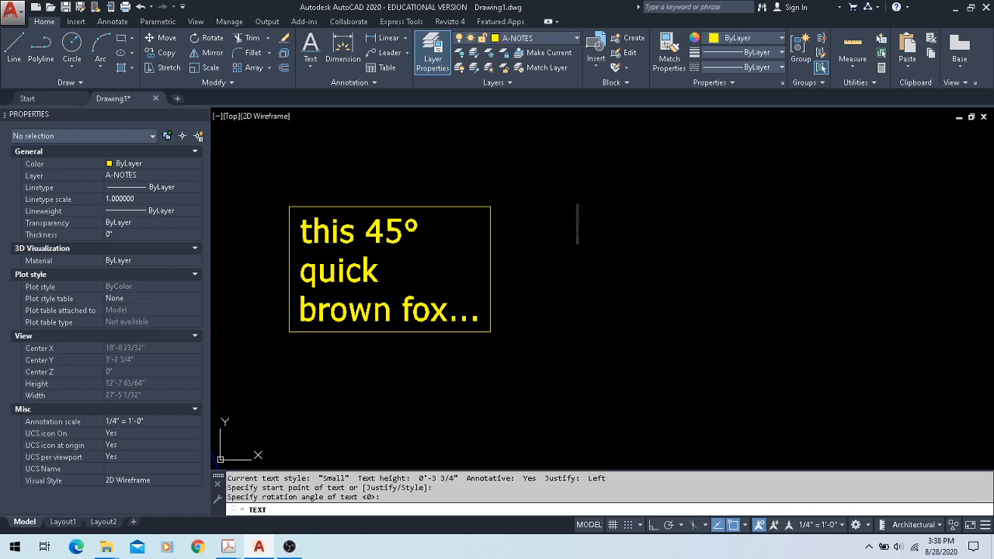
pyautogui.write('this is a s')
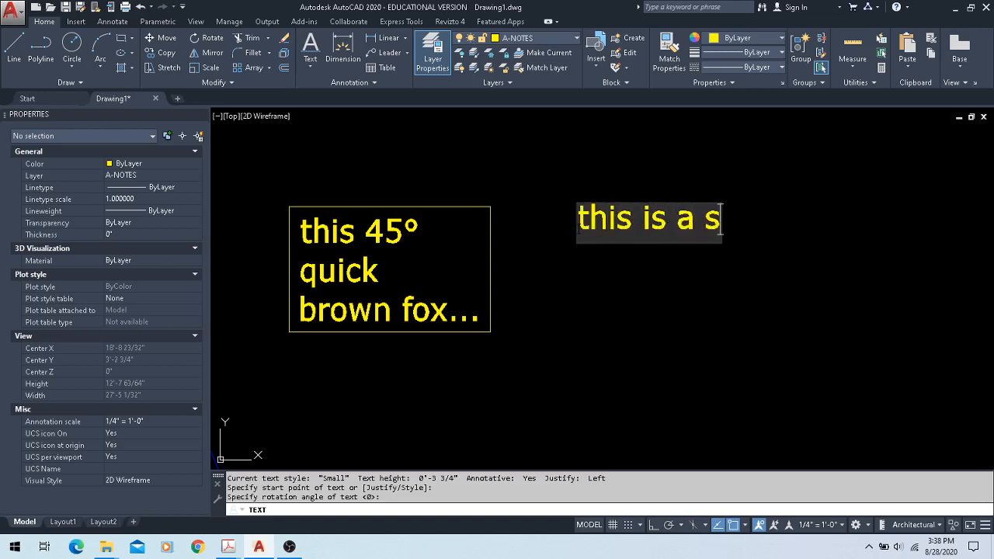
pyautogui.write('ingle l')
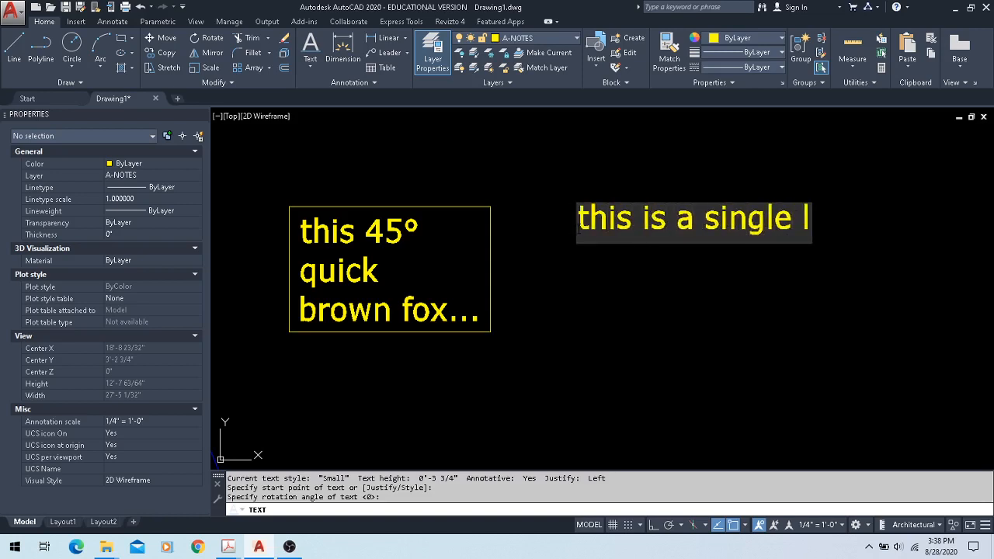
pyautogui.write('ine of text')
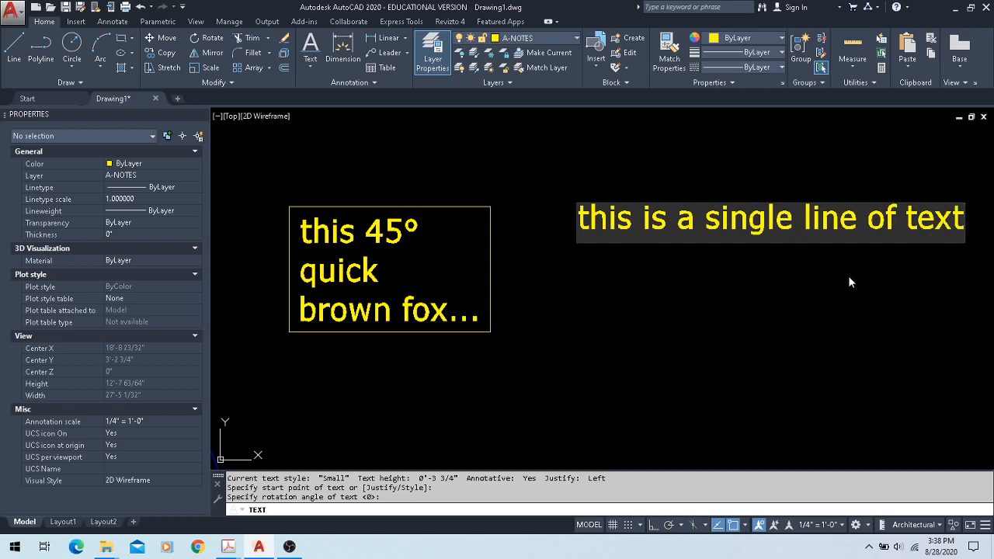
pyautogui.moveTo(851, 278)
pyautogui.mouseDown(button='middle')
pyautogui.moveTo(723, 279)
pyautogui.moveTo(570, 259)
pyautogui.moveTo(723, 342)
pyautogui.mouseUp(button='middle')
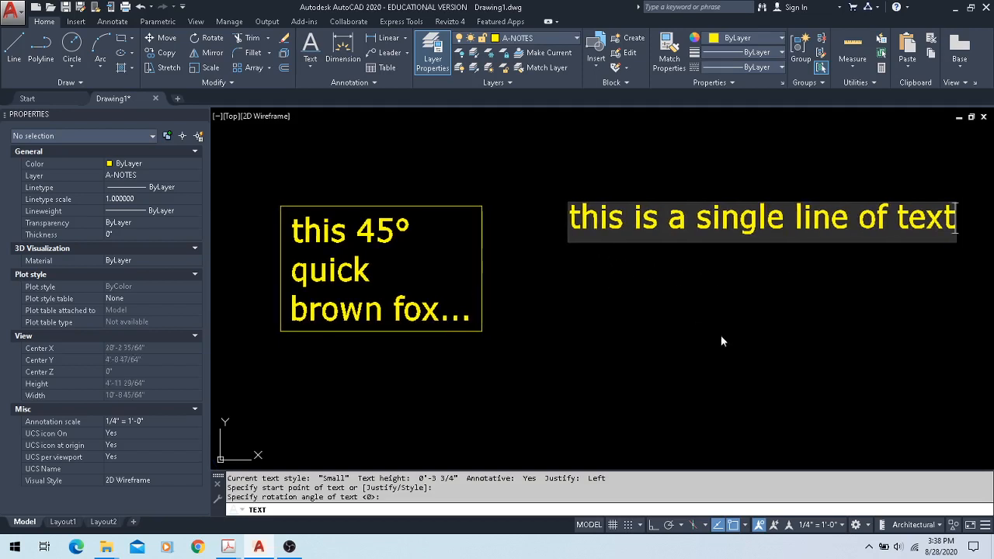
pyautogui.click(584, 314)
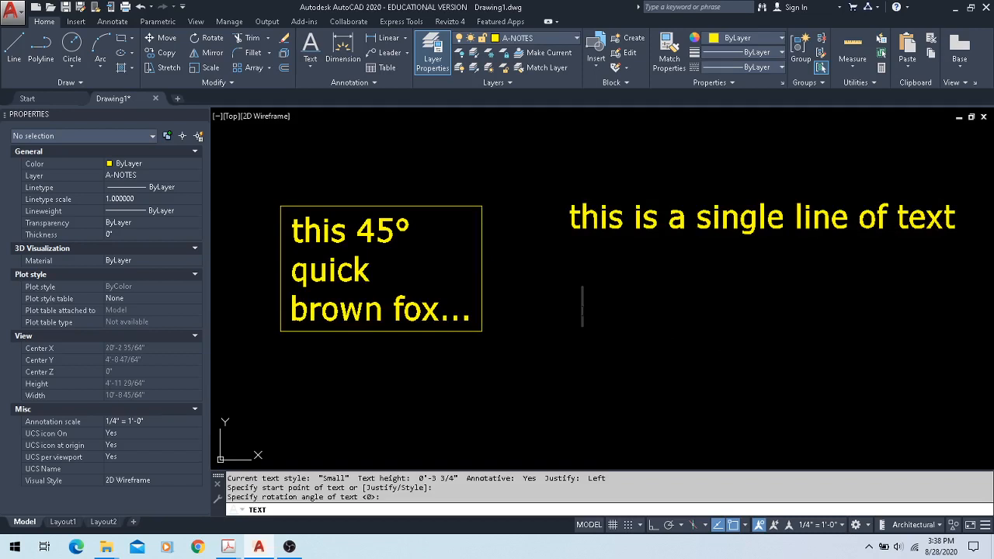
pyautogui.press('Return')
pyautogui.click(643, 223)
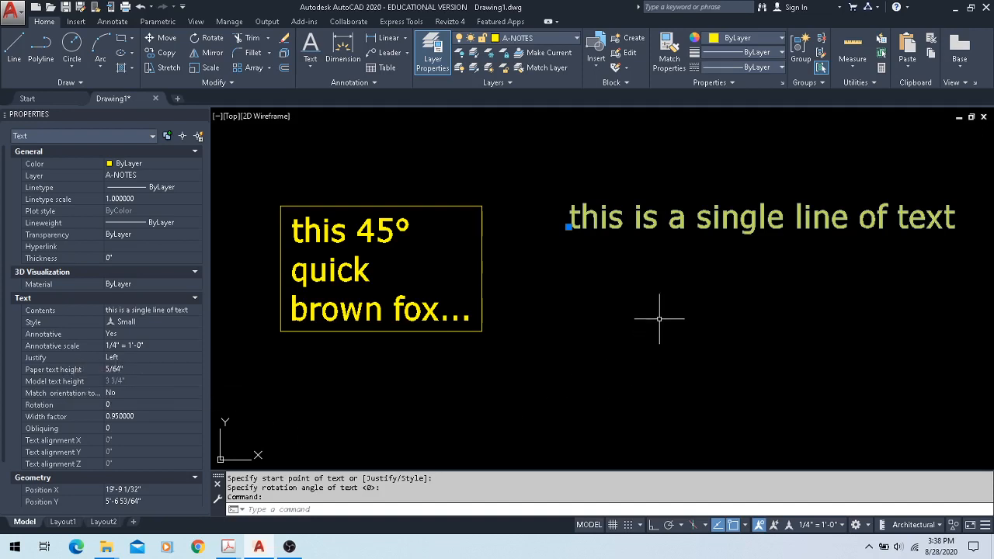
pyautogui.press('Escape')
# - Draw a horizontal line about 2'-9" long below the single-line text, with Ortho turned on
pyautogui.write('L')
pyautogui.press('Return')
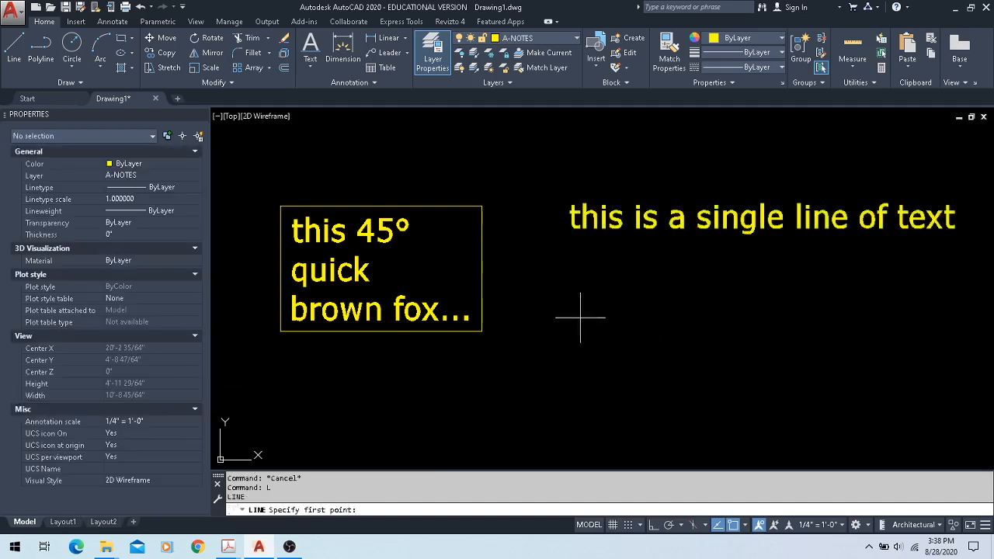
pyautogui.click(554, 322)
pyautogui.press('F8')
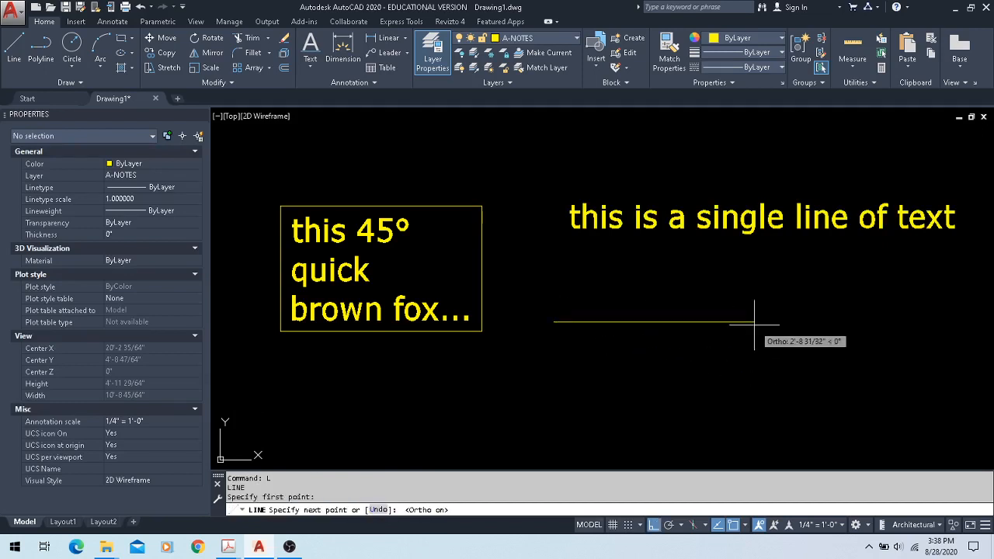
pyautogui.click(754, 322)
pyautogui.press('Escape')
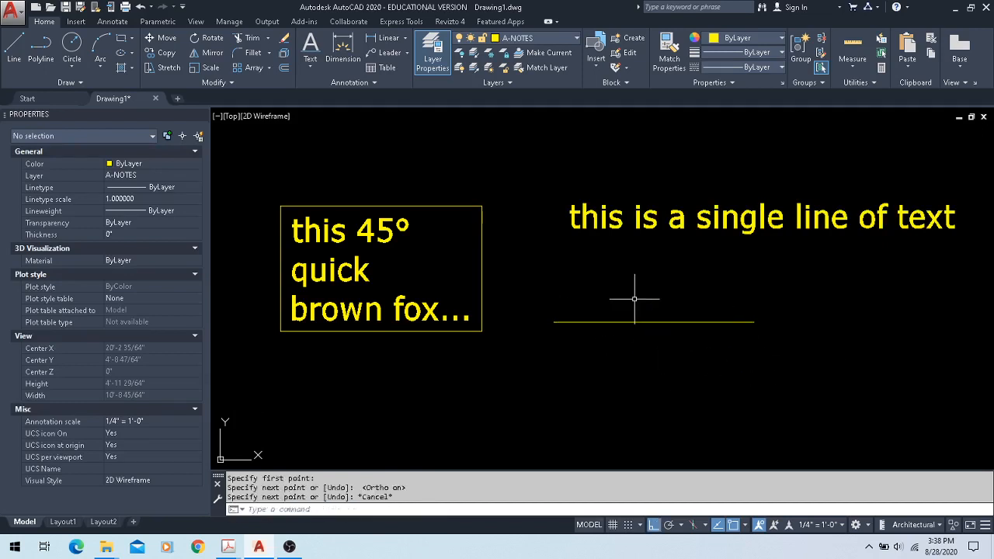
# - Move the single-line text by its insertion grip onto the left endpoint of the horizontal line
pyautogui.scroll(2, 634, 299)
pyautogui.click(692, 171)
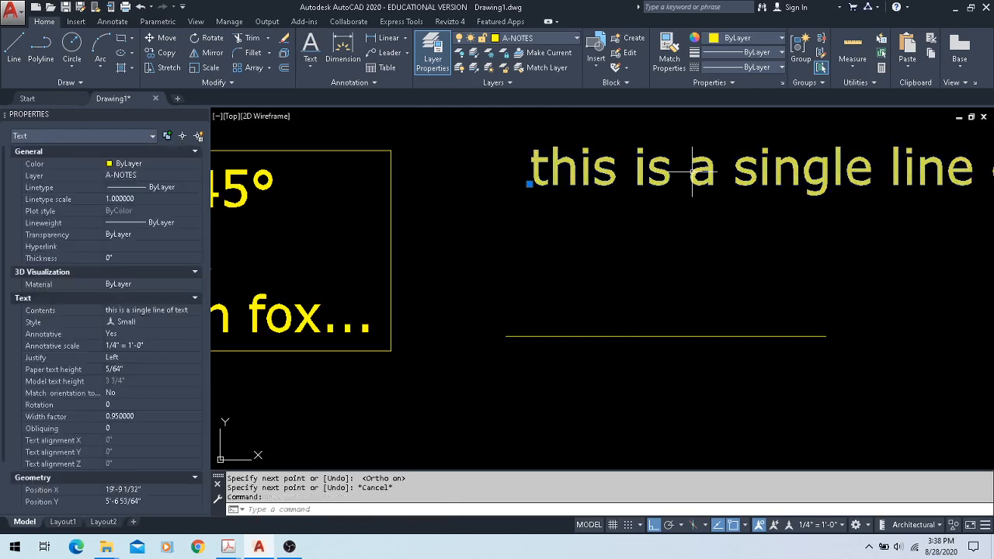
pyautogui.click(529, 184)
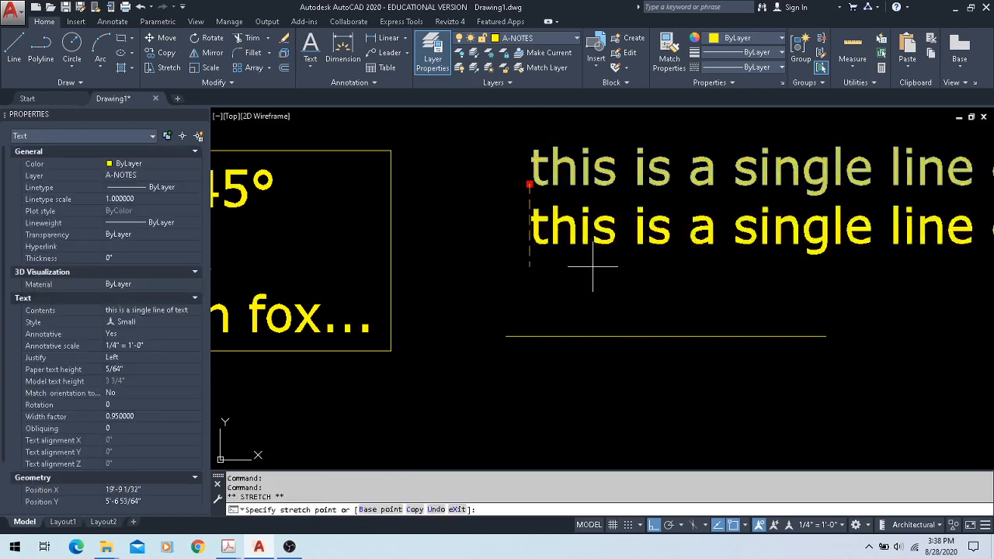
pyautogui.click(506, 335)
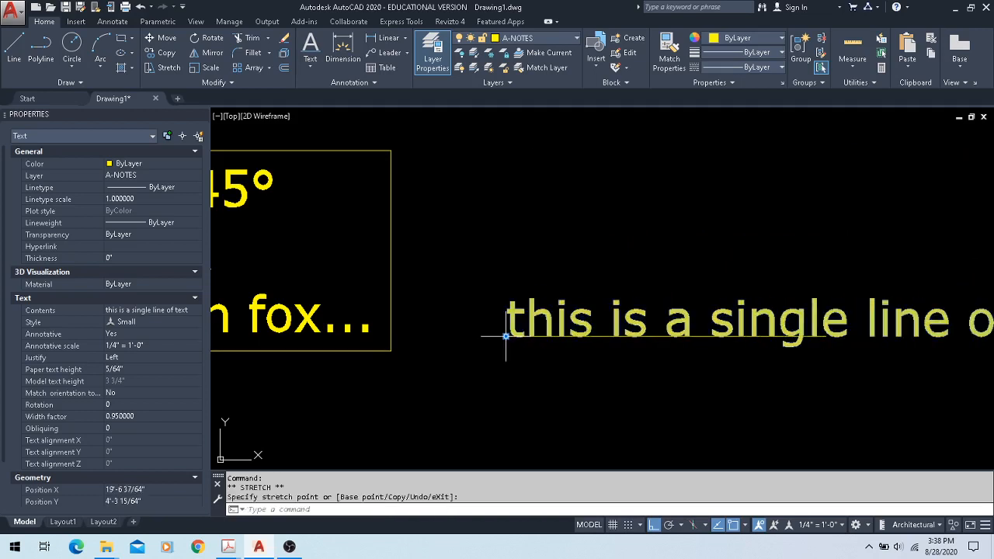
pyautogui.scroll(2, 505, 337)
pyautogui.press('Escape')
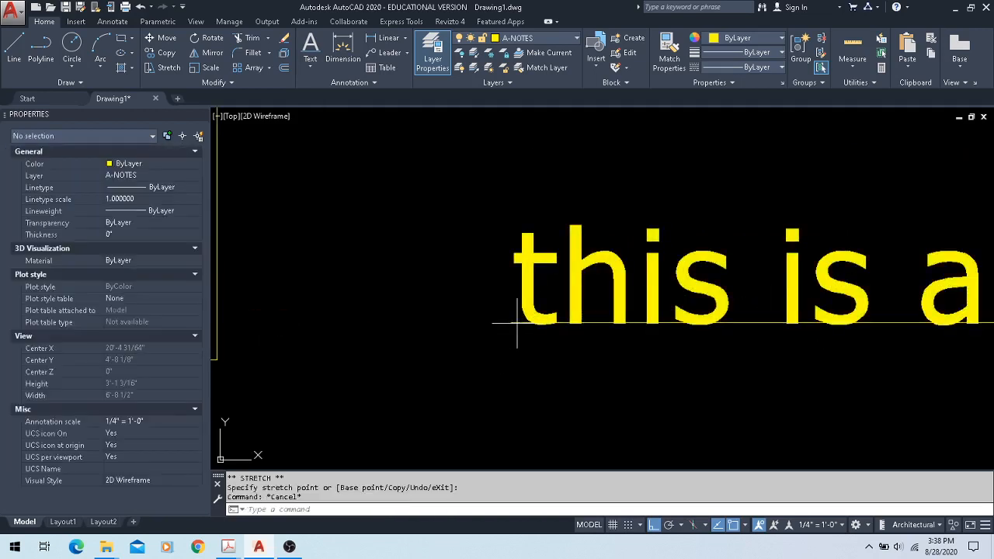
pyautogui.click(513, 324)
pyautogui.press('Escape')
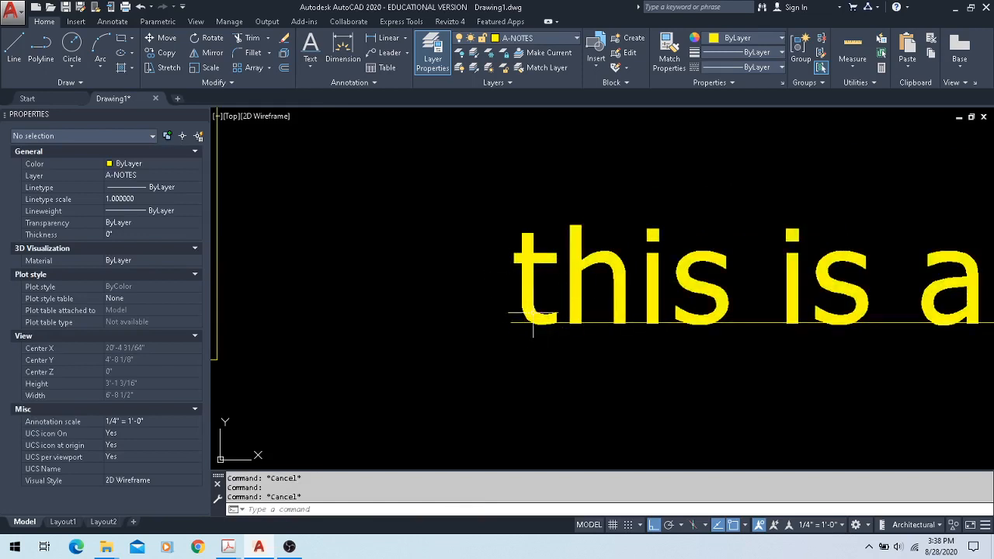
# - Set the justification of the single-line text to Bottom left
pyautogui.click(549, 283)
pyautogui.click(377, 257)
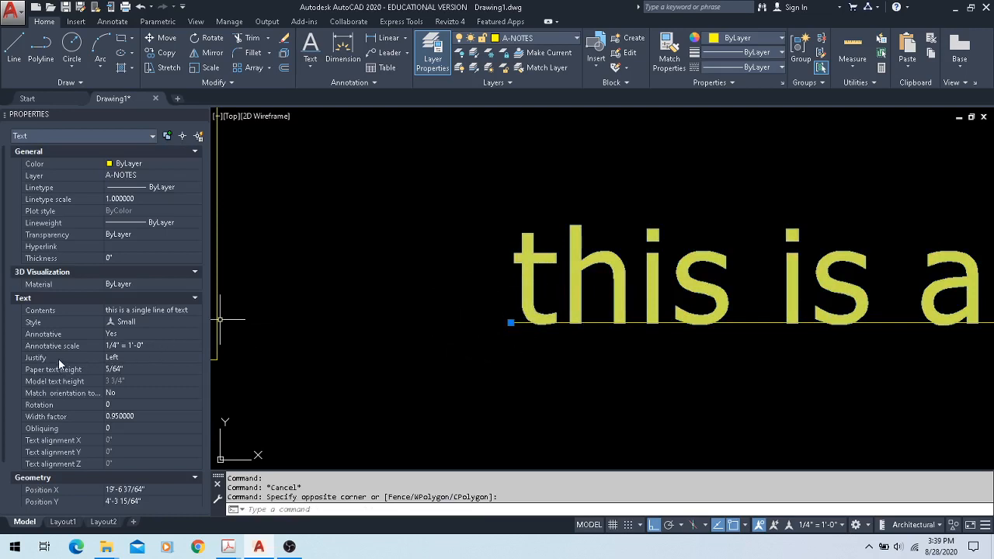
pyautogui.click(116, 358)
pyautogui.click(117, 359)
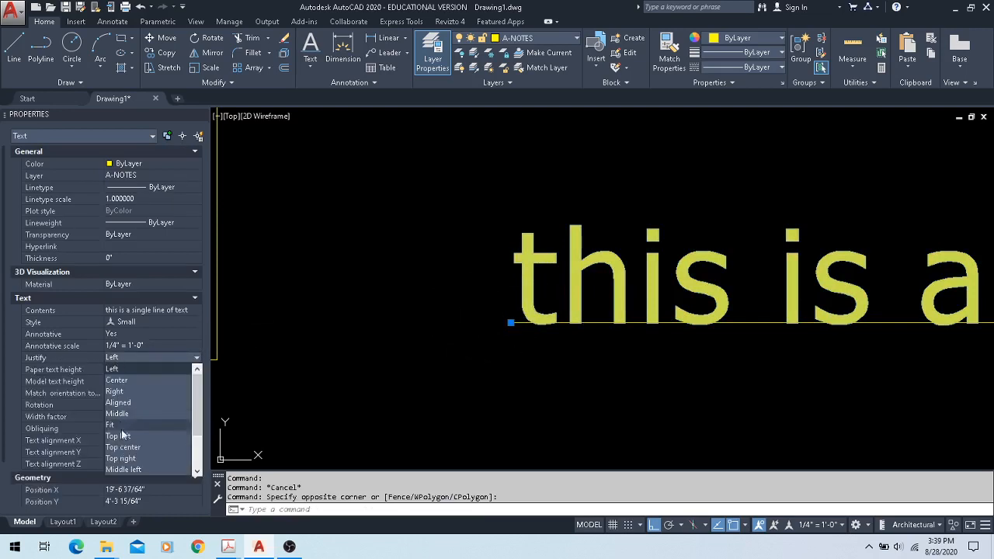
pyautogui.scroll(-1, 157, 442)
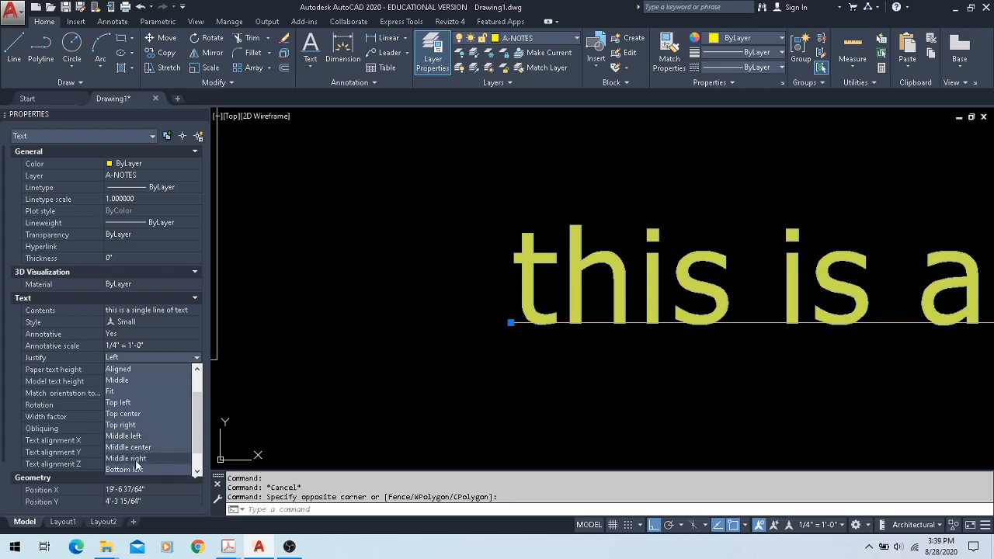
pyautogui.click(135, 470)
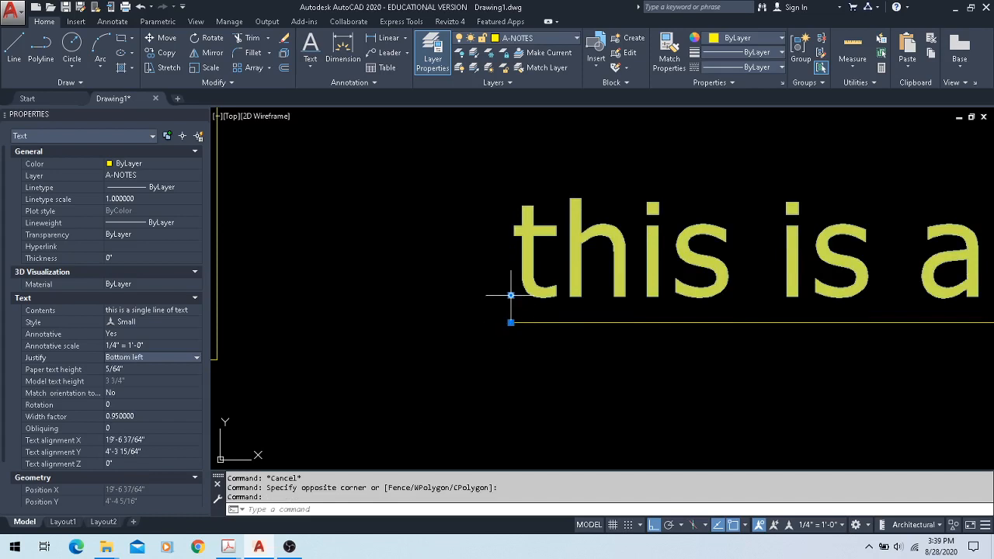
pyautogui.scroll(-1, 451, 327)
pyautogui.scroll(-2, 451, 326)
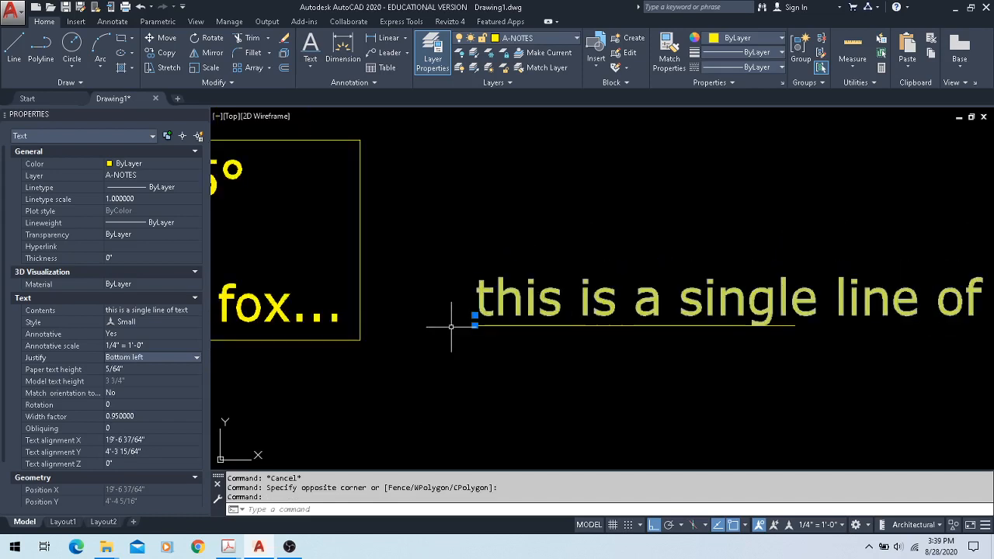
pyautogui.scroll(-1, 459, 328)
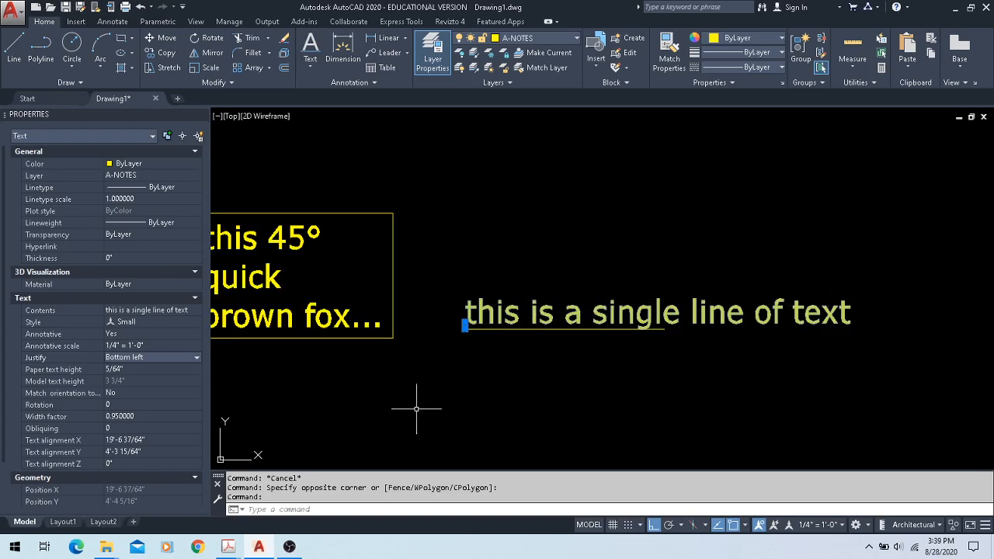
# - Set the single-line text's justification to Bottom right and move its alignment grip to the right endpoint of the horizontal line
pyautogui.click(198, 358)
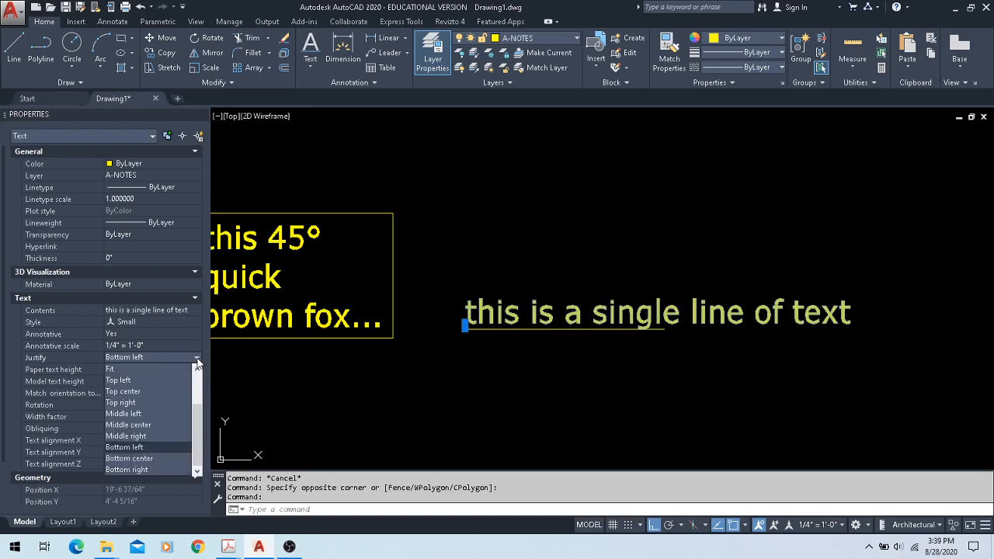
pyautogui.click(140, 470)
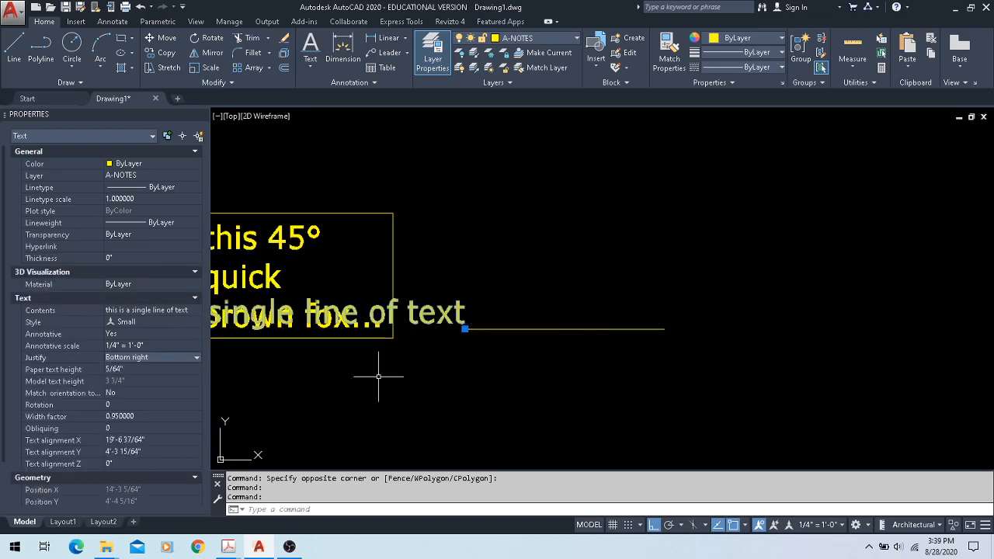
pyautogui.click(465, 329)
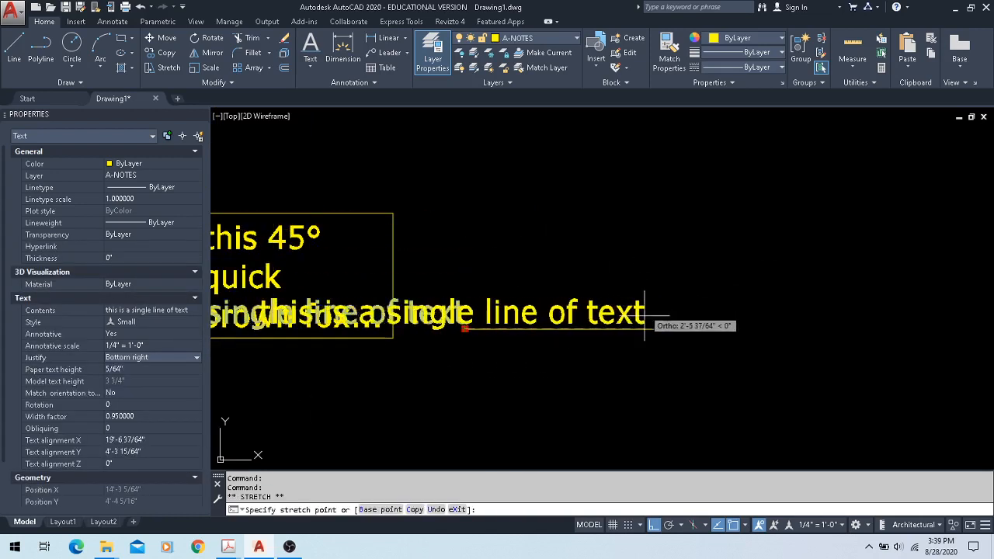
pyautogui.click(666, 334)
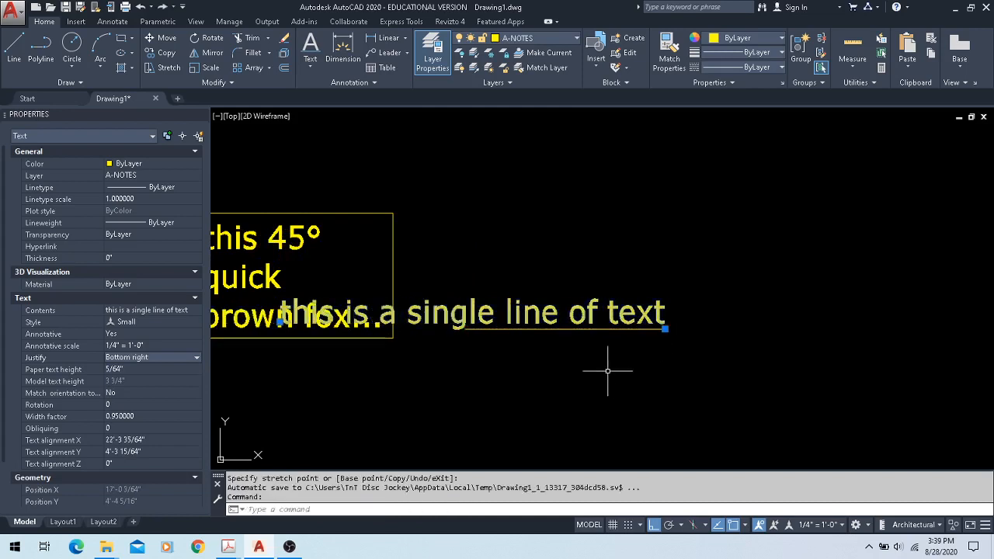
# - Move the single-line text together with its horizontal line straight up by about 2'-0", clear of the framed multiline text
pyautogui.press('Escape')
pyautogui.click(660, 372)
pyautogui.click(576, 252)
pyautogui.write('m')
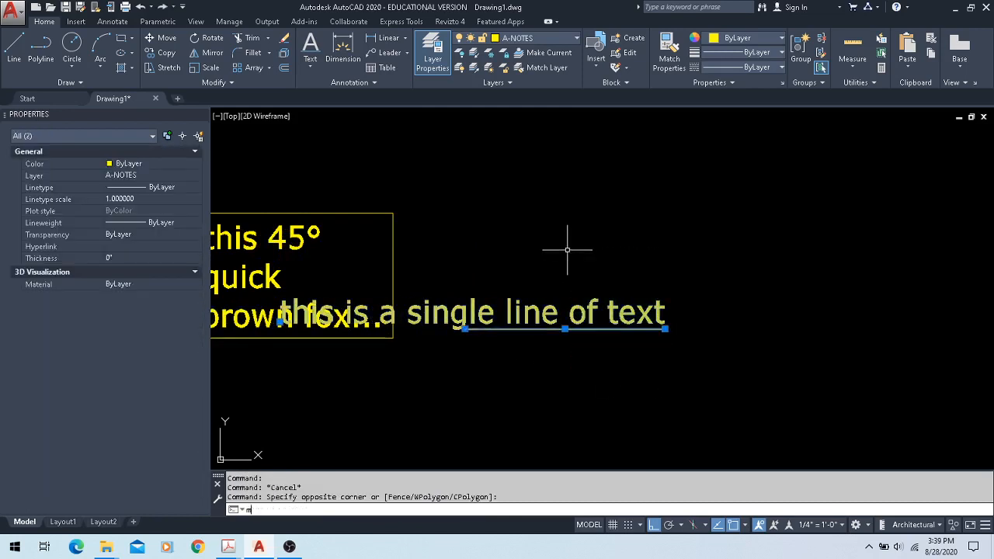
pyautogui.press('Return')
pyautogui.click(513, 419)
pyautogui.click(515, 274)
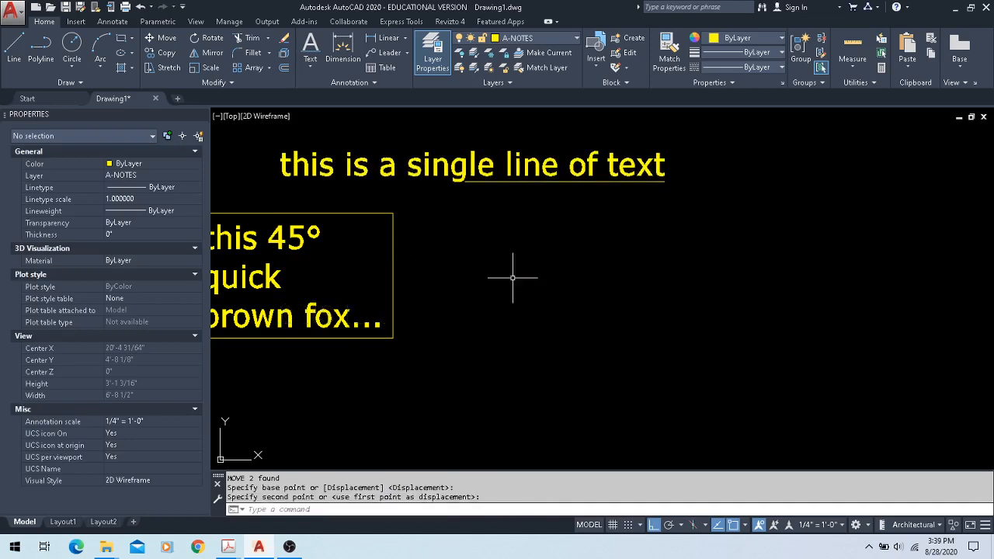
pyautogui.press('Escape')
# - Replace "this is a single" in the single-line text with "right", so it reads "right line of text"
pyautogui.moveTo(447, 208); pyautogui.dragTo(551, 274, button='middle')
pyautogui.doubleClick(542, 233)
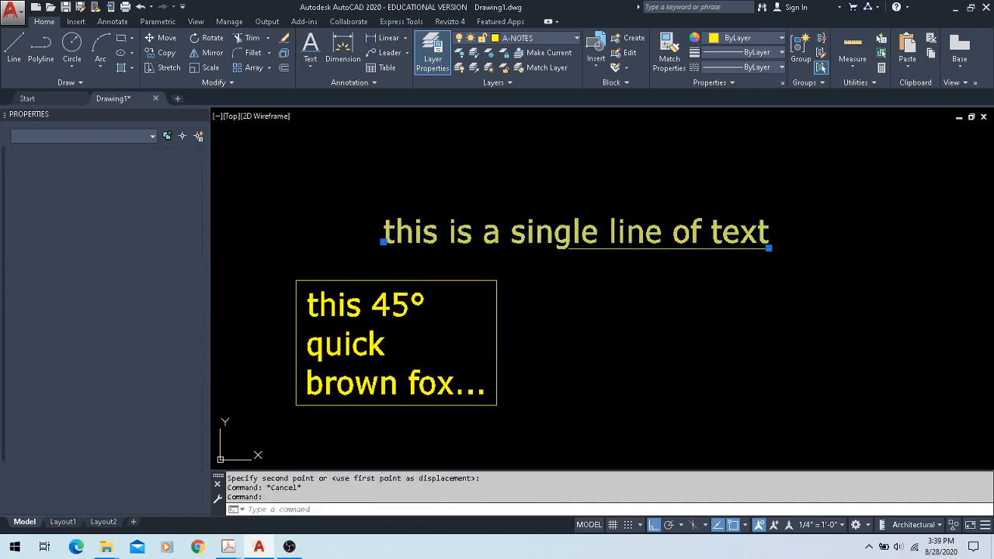
pyautogui.click(510, 236)
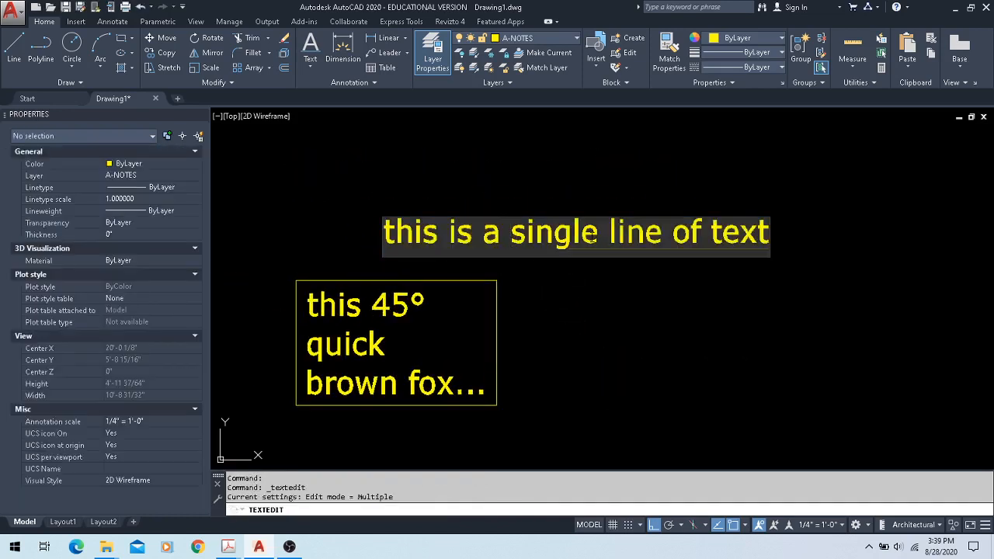
pyautogui.moveTo(596, 235); pyautogui.dragTo(398, 234)
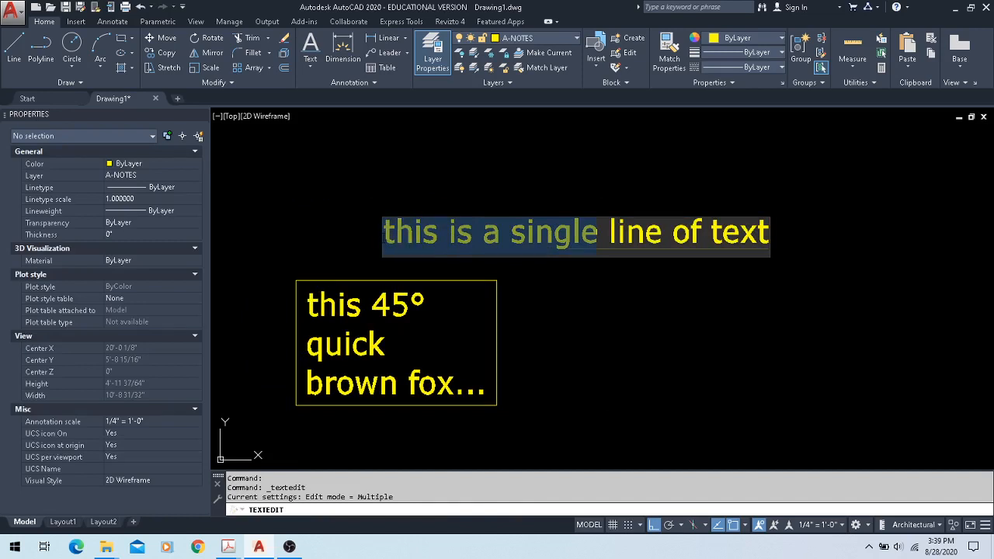
pyautogui.write('right')
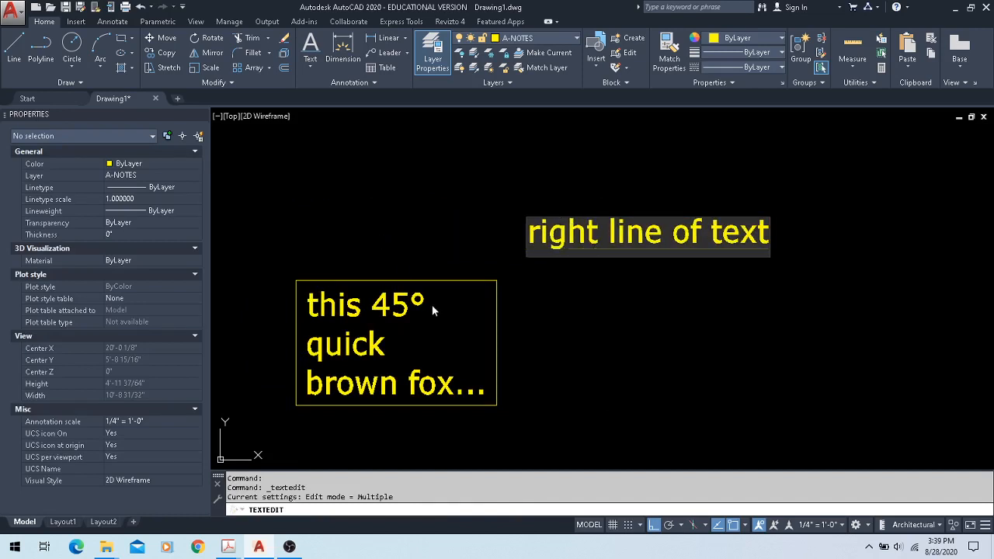
pyautogui.click(557, 299)
pyautogui.press('Escape')
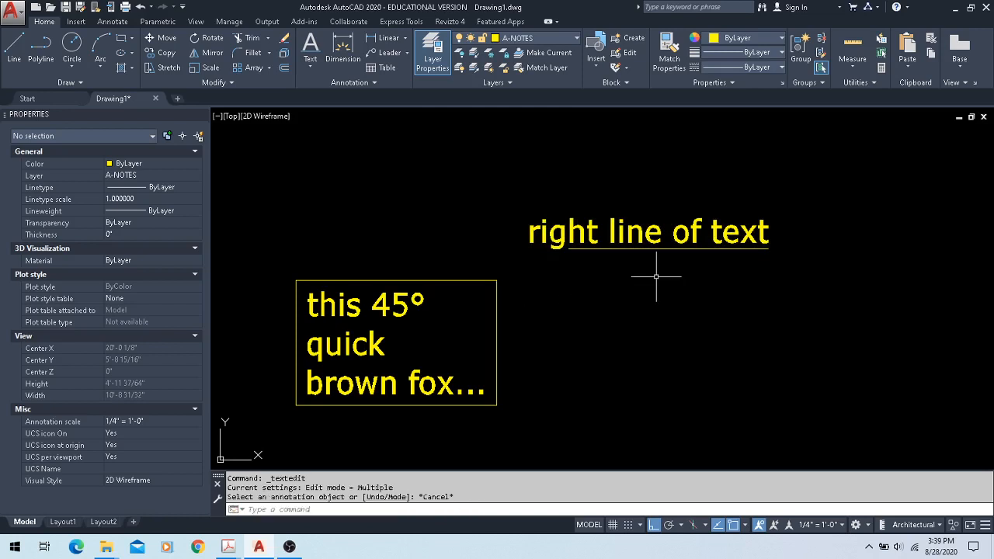
# - Set the single-line text's justification to Bottom left and move its alignment grip to the left endpoint of the horizontal line
pyautogui.click(645, 232)
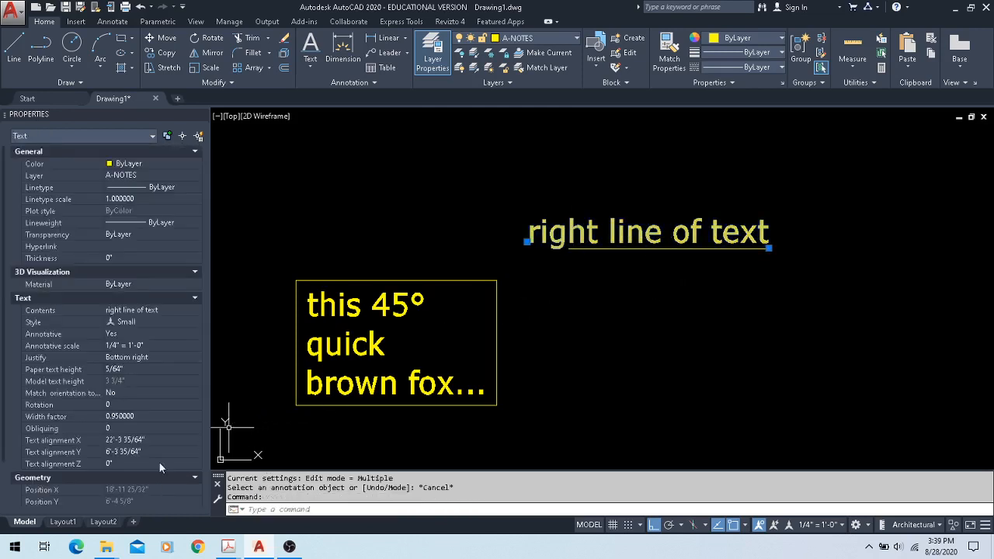
pyautogui.click(145, 358)
pyautogui.click(147, 359)
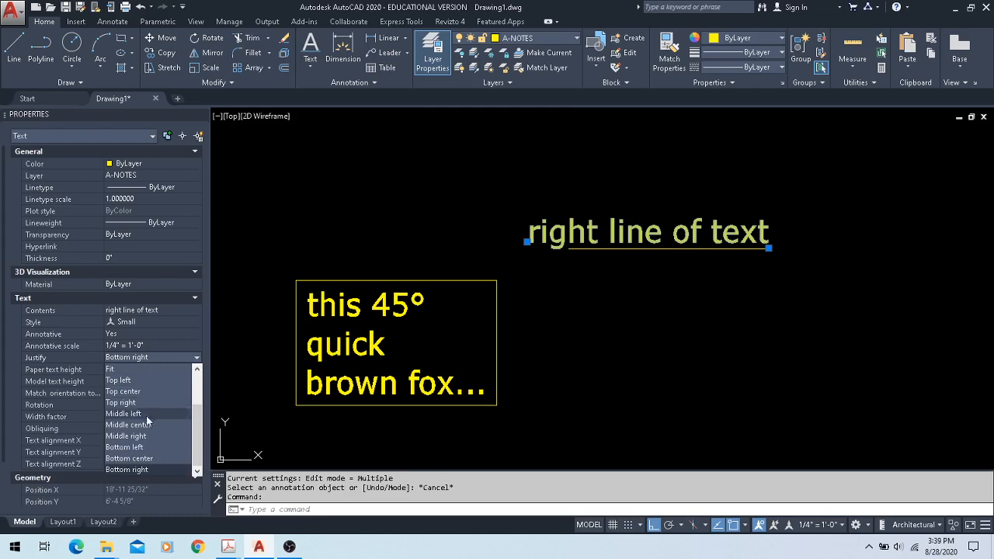
pyautogui.click(148, 447)
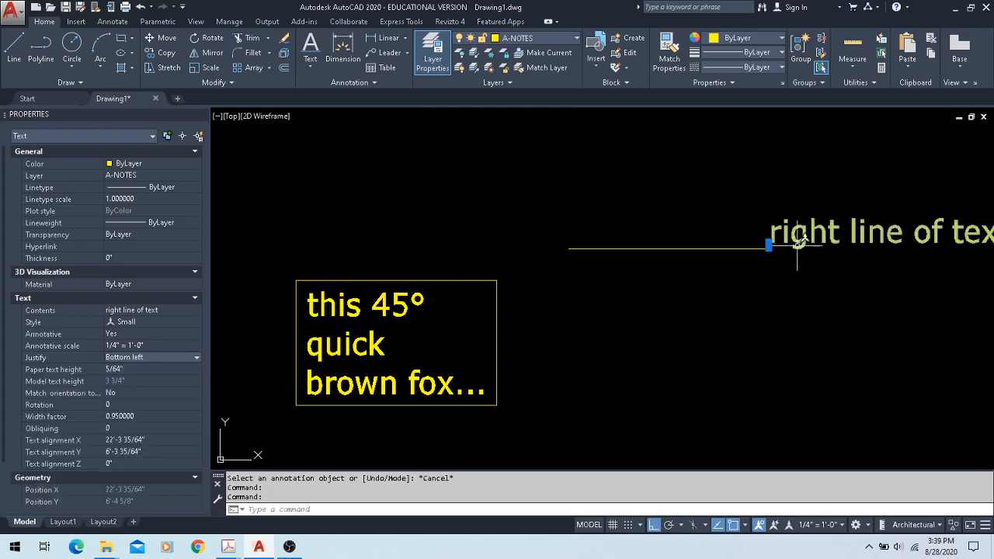
pyautogui.click(769, 247)
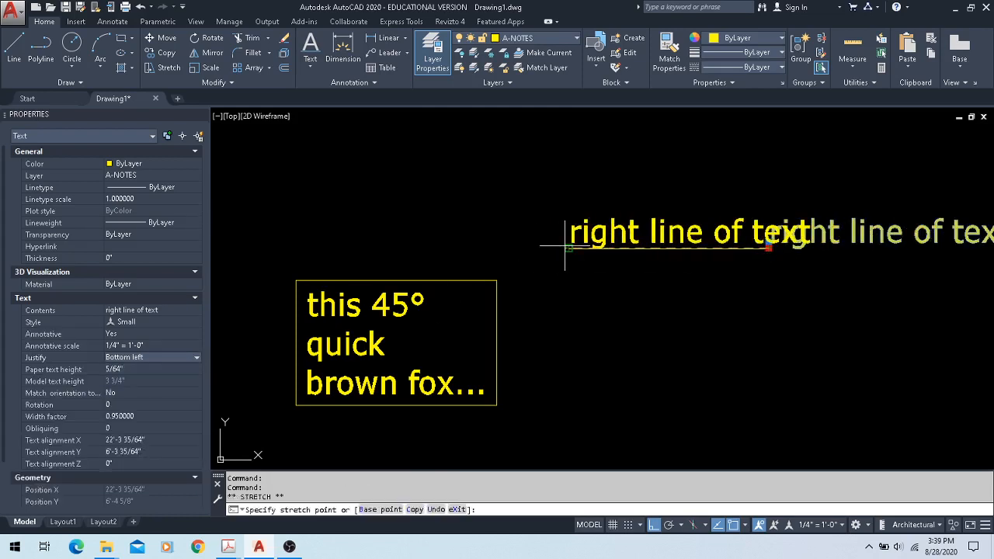
pyautogui.click(568, 249)
pyautogui.press('Escape')
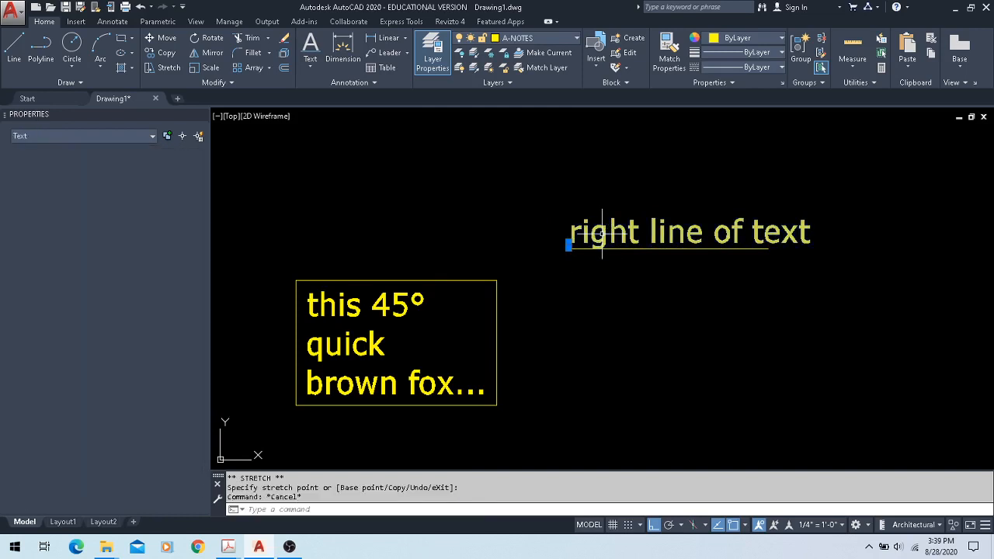
# - Replace the word "right" in the single-line text with "left"
pyautogui.doubleClick(603, 238)
pyautogui.doubleClick(603, 237)
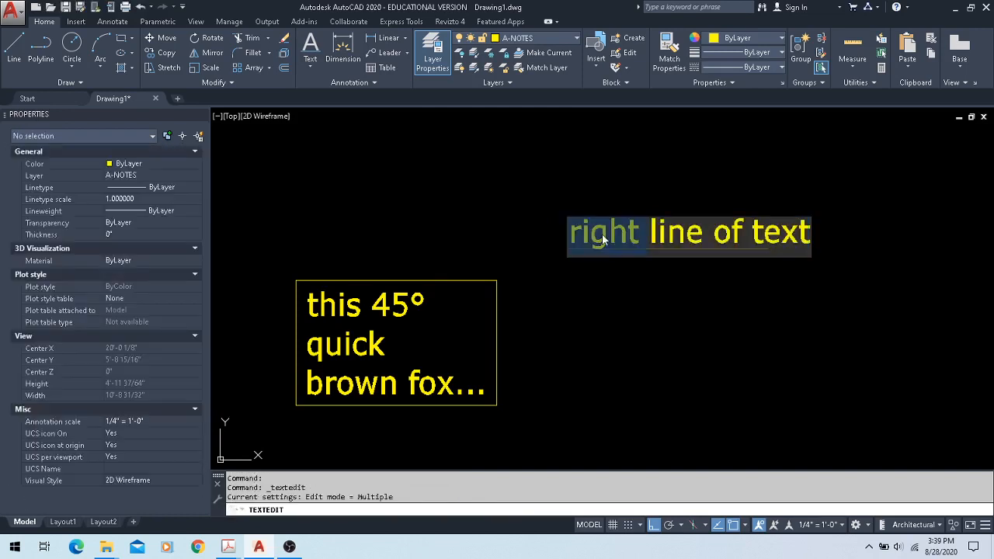
pyautogui.write('left')
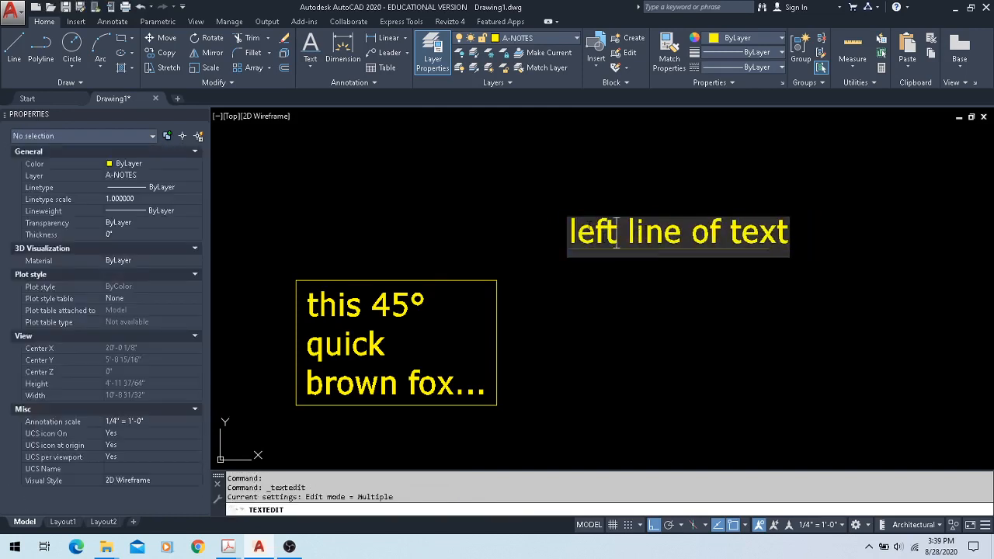
pyautogui.click(637, 335)
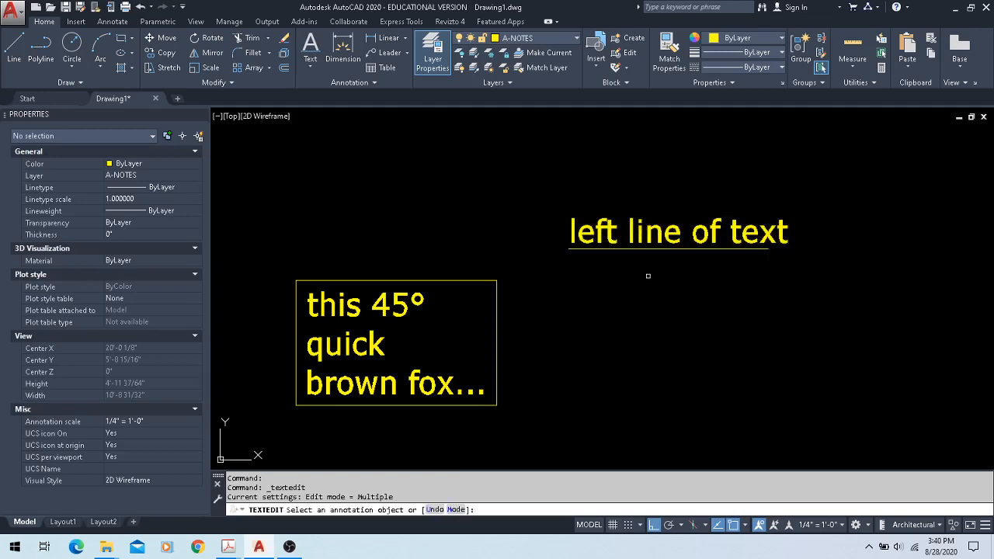
pyautogui.press('Escape')
# - Set the justification of the single-line text to Middle center
pyautogui.click(586, 233)
pyautogui.scroll(5, 575, 244)
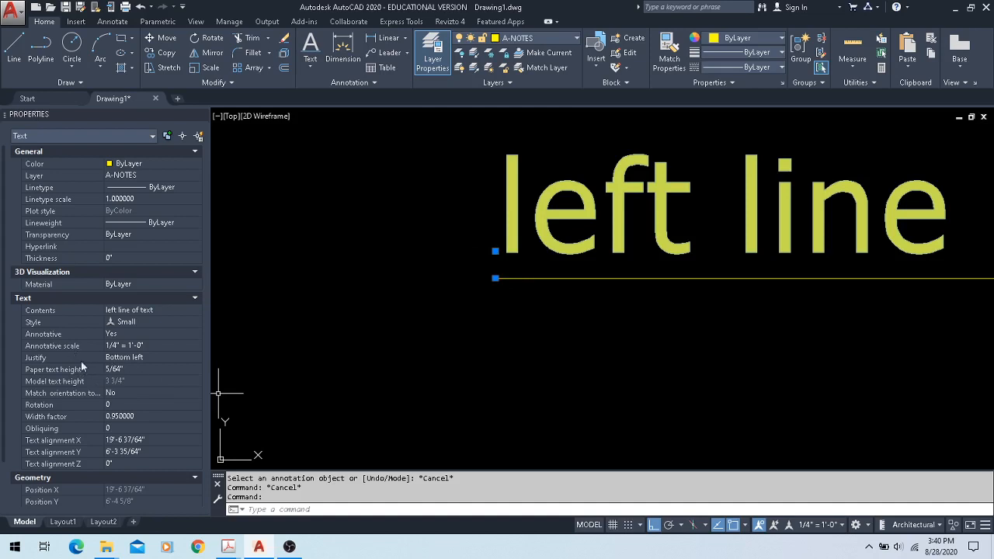
pyautogui.click(170, 357)
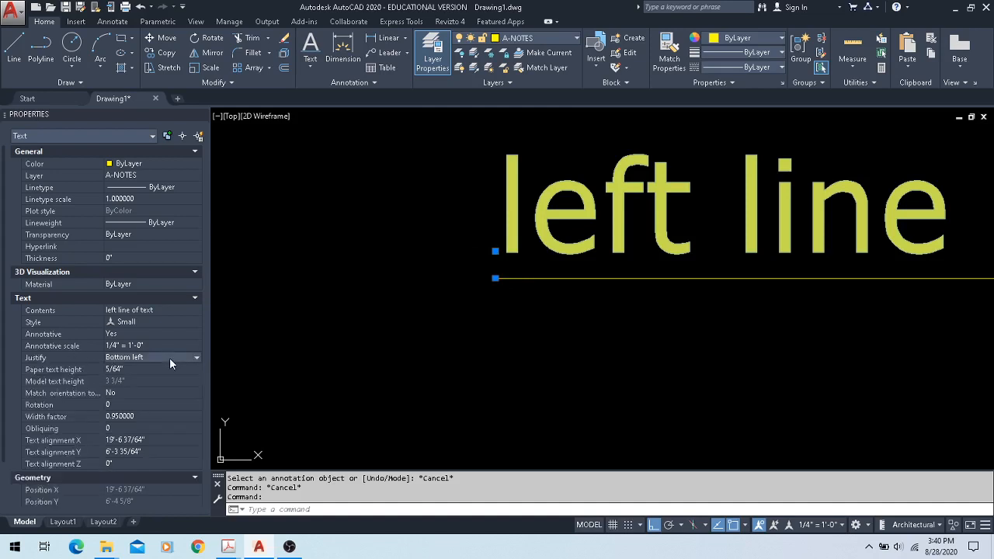
pyautogui.click(169, 358)
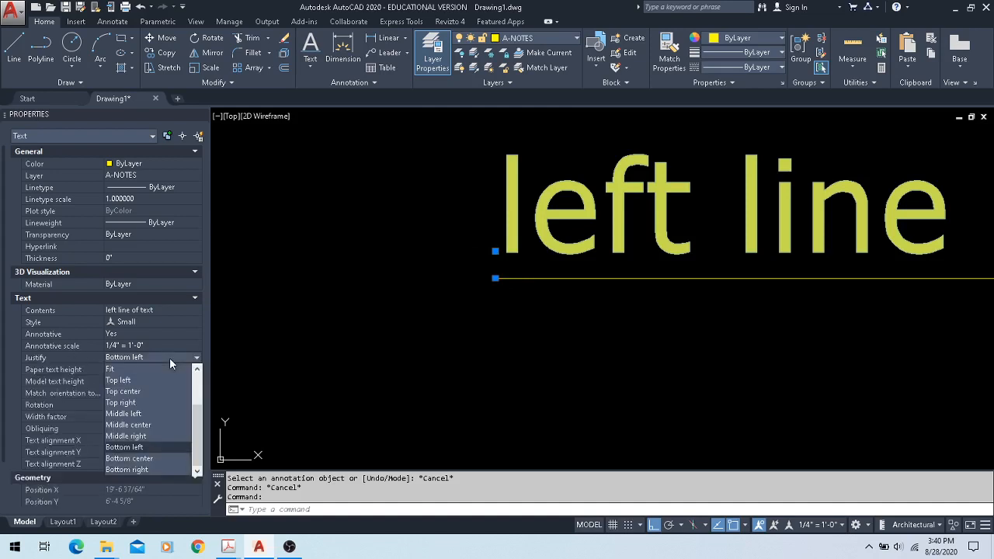
pyautogui.click(129, 426)
pyautogui.scroll(-1, 365, 342)
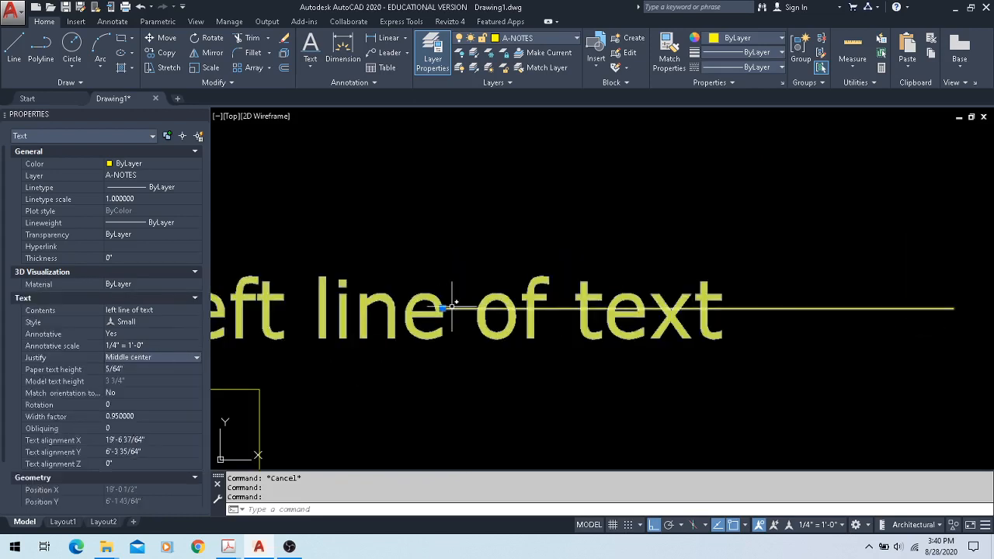
pyautogui.scroll(-1, 443, 327)
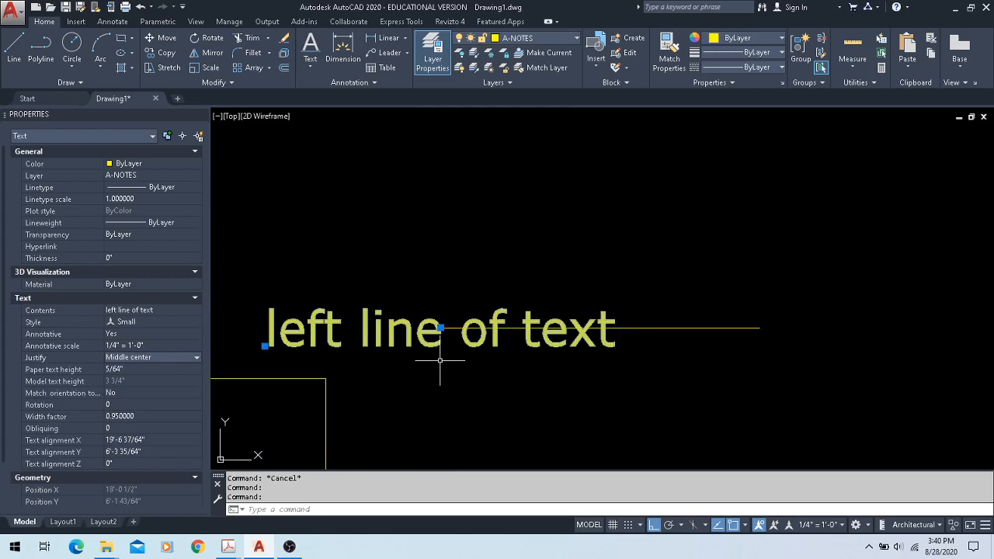
pyautogui.moveTo(443, 354); pyautogui.dragTo(490, 361, button='middle')
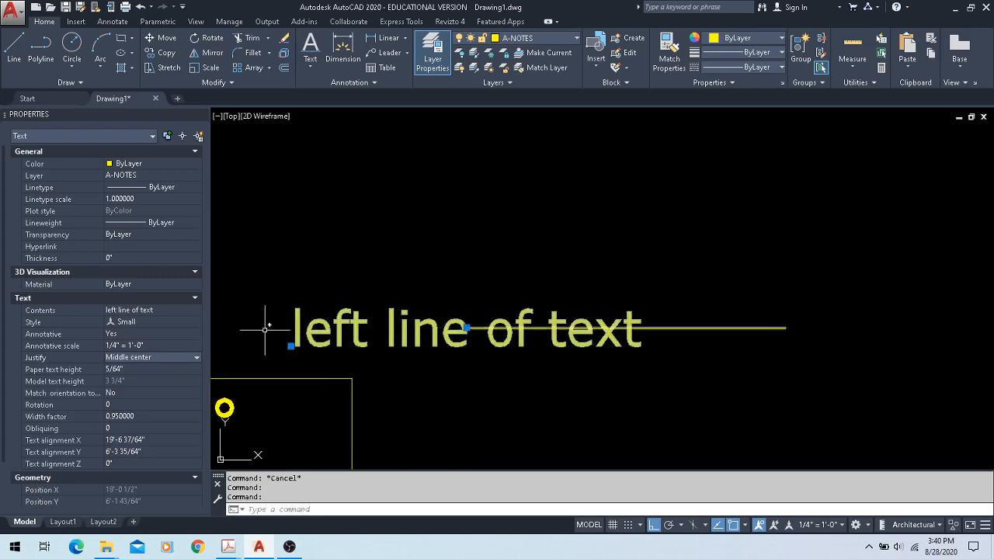
# - Turn Ortho off and move the single-line text by its middle-center grip onto the midpoint of the horizontal line
pyautogui.click(467, 327)
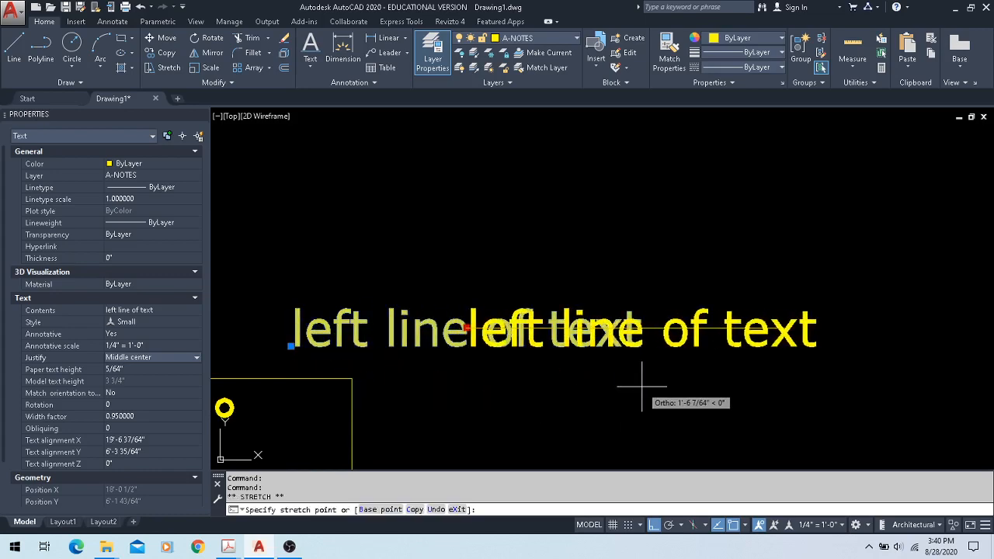
pyautogui.scroll(4, 633, 396)
pyautogui.click(581, 355)
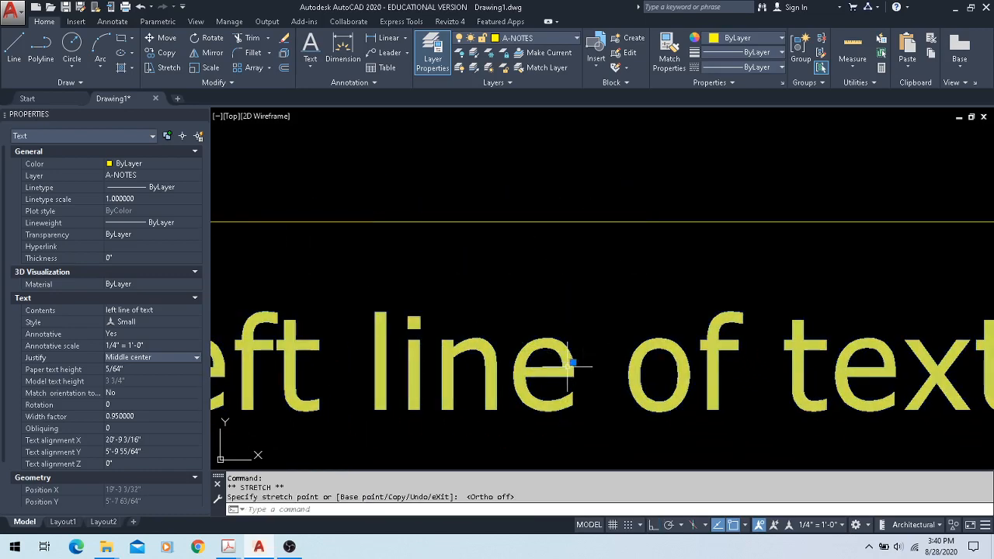
pyautogui.click(573, 361)
pyautogui.scroll(-2, 573, 362)
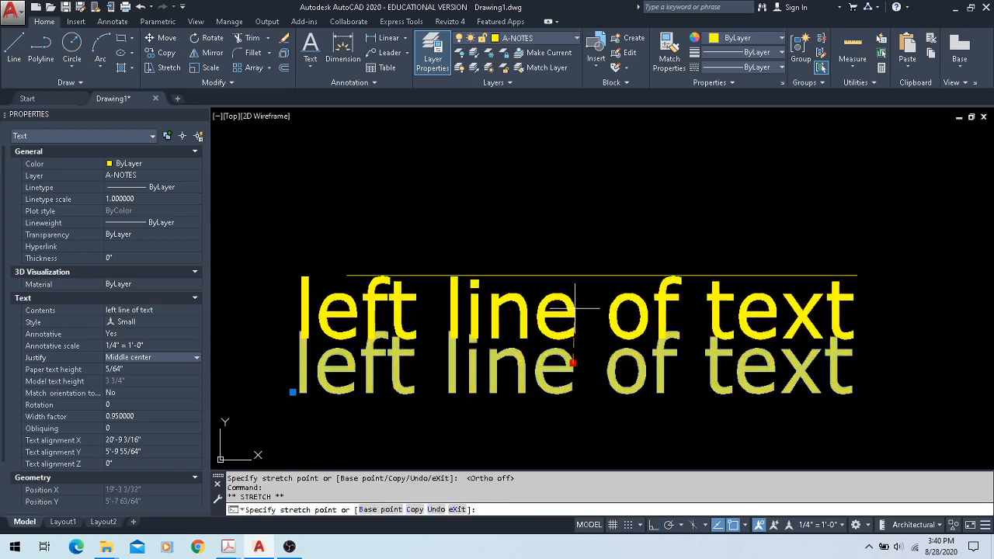
pyautogui.click(604, 272)
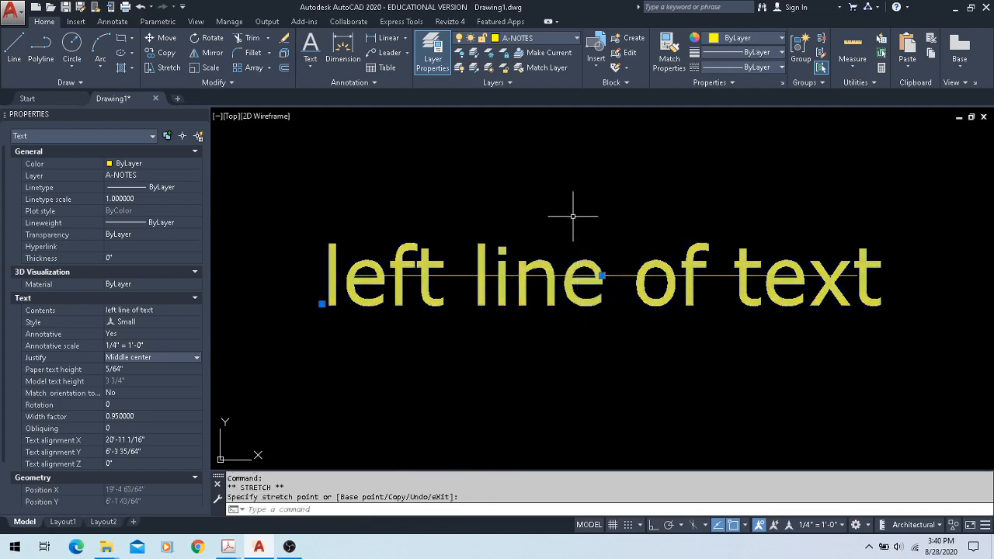
# - Erase the single-line text and the horizontal line running through it
pyautogui.scroll(-4, 573, 217)
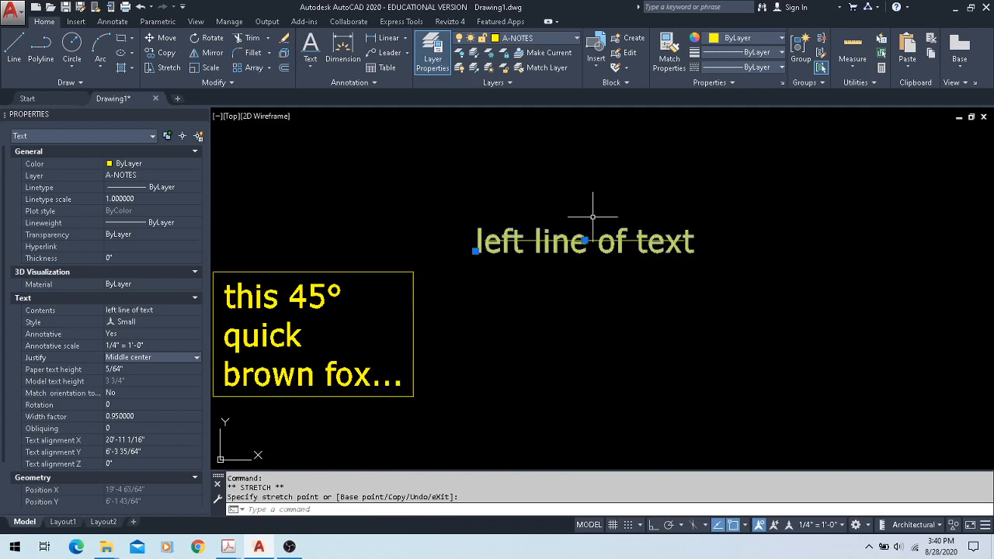
pyautogui.press('Delete')
pyautogui.click(593, 217)
pyautogui.click(488, 303)
pyautogui.press('Delete')
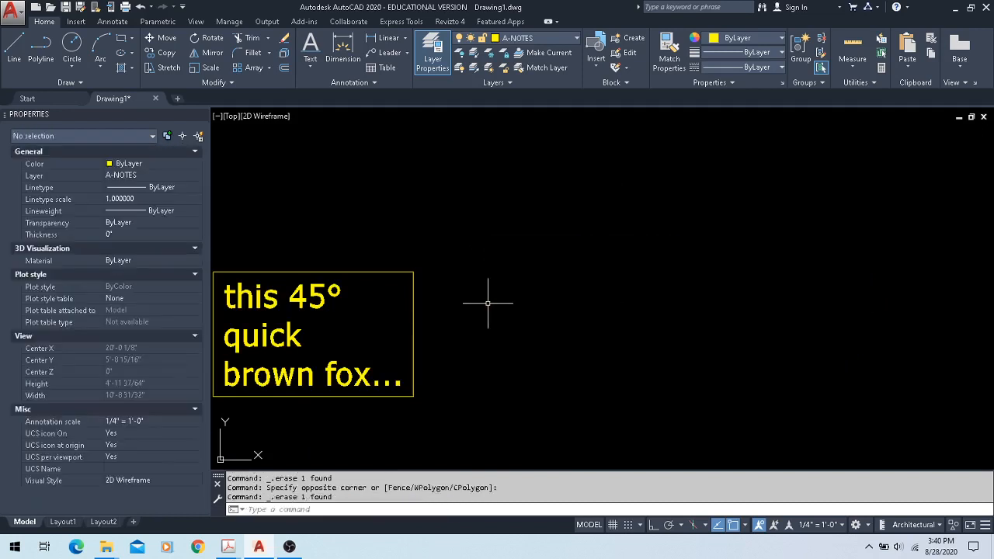
# - Create single-line text above and beside the framed text at rotation 0, with "this is line 1" and "this is another object" on separate lines
pyautogui.click(316, 48)
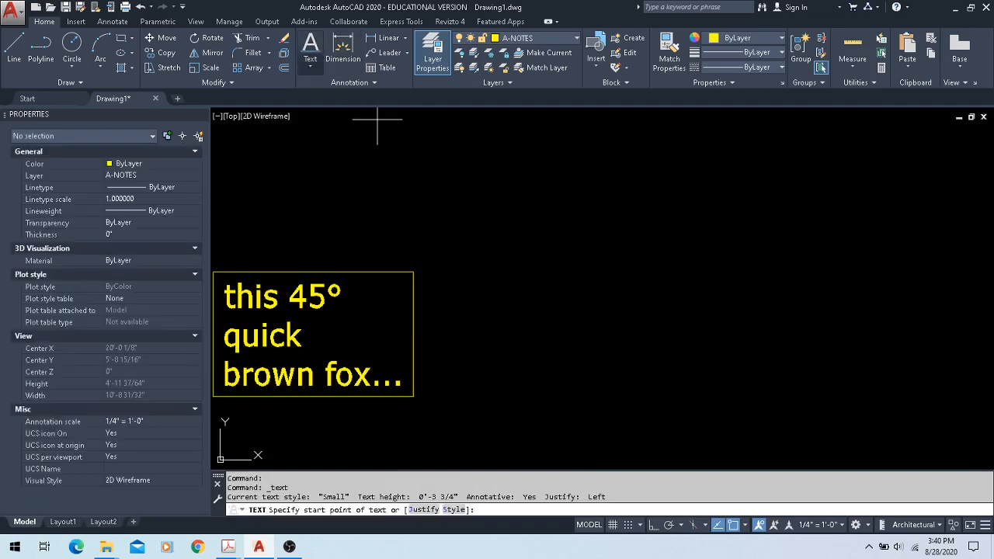
pyautogui.click(526, 200)
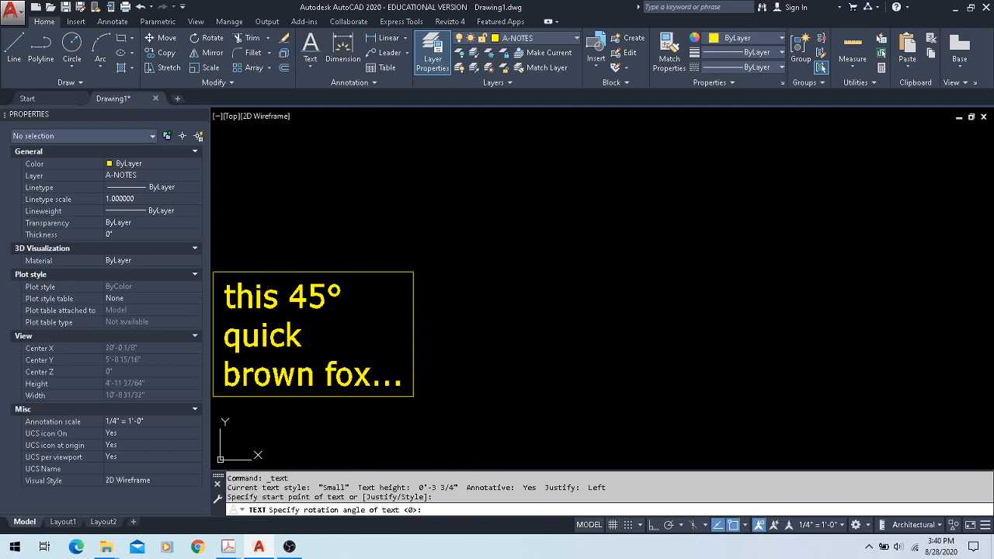
pyautogui.press('Return')
pyautogui.write('this')
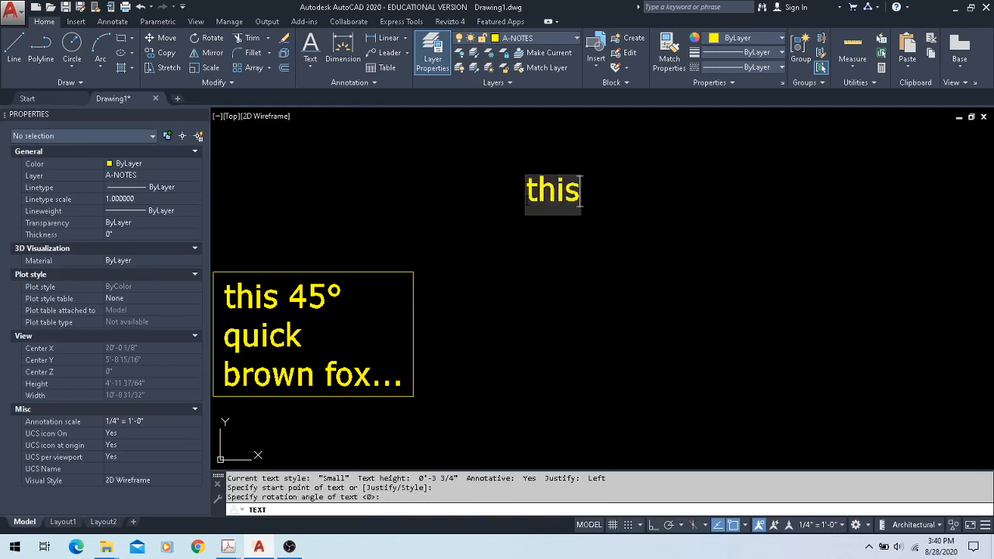
pyautogui.write(' is line 1')
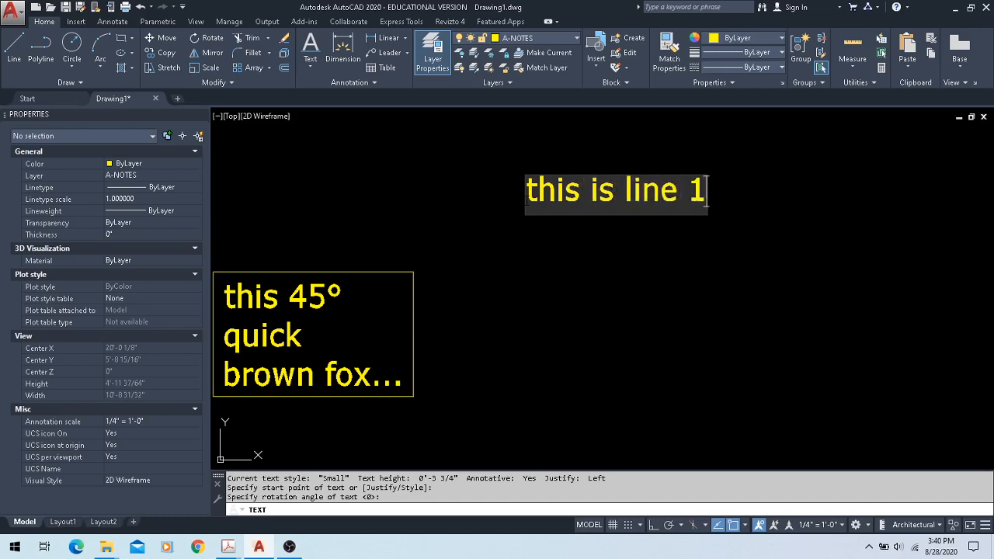
pyautogui.press('Return')
pyautogui.write('this is anoth')
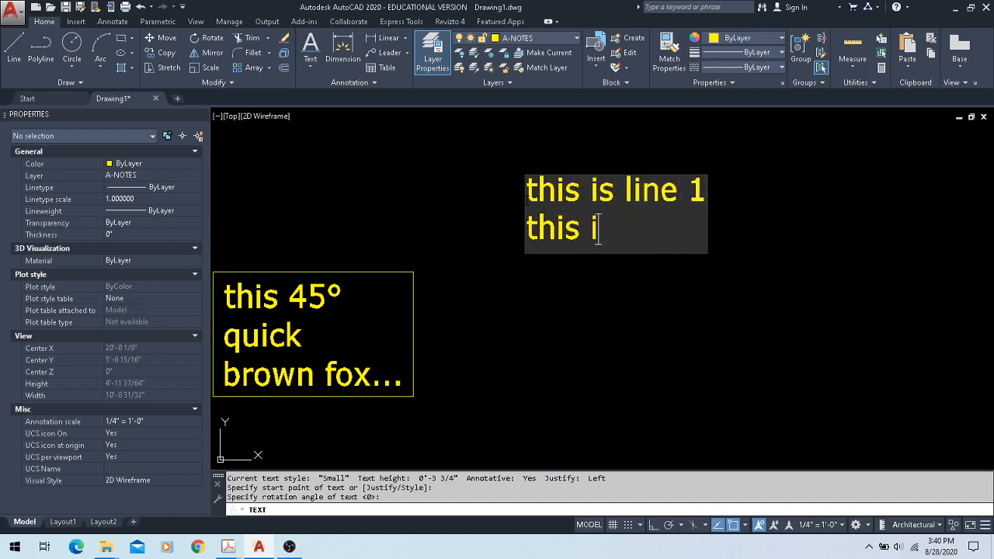
pyautogui.write('bject')
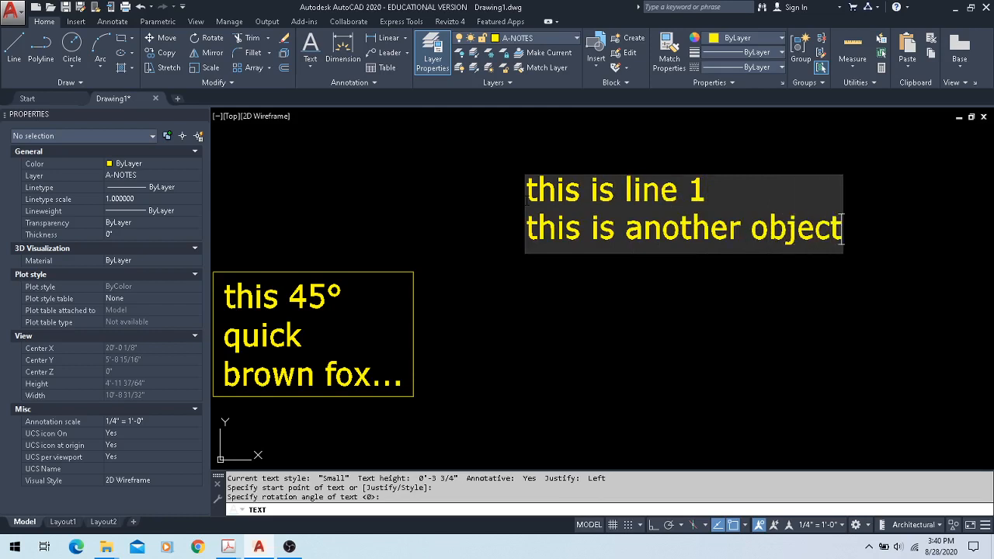
# - Finish the single-line text entry and select "this is another object" and "this is line 1" individually as separate objects
pyautogui.click(553, 299)
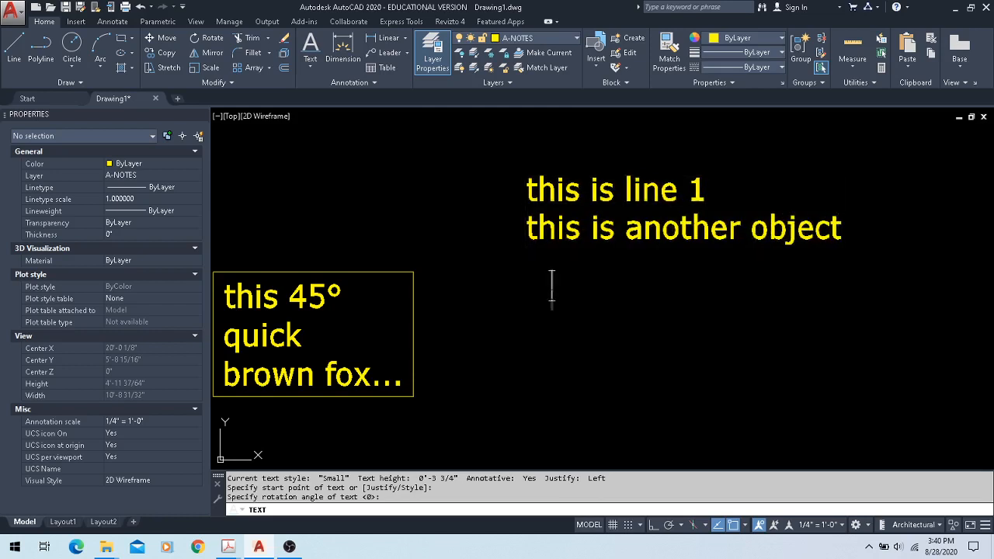
pyautogui.press('Return')
pyautogui.click(646, 227)
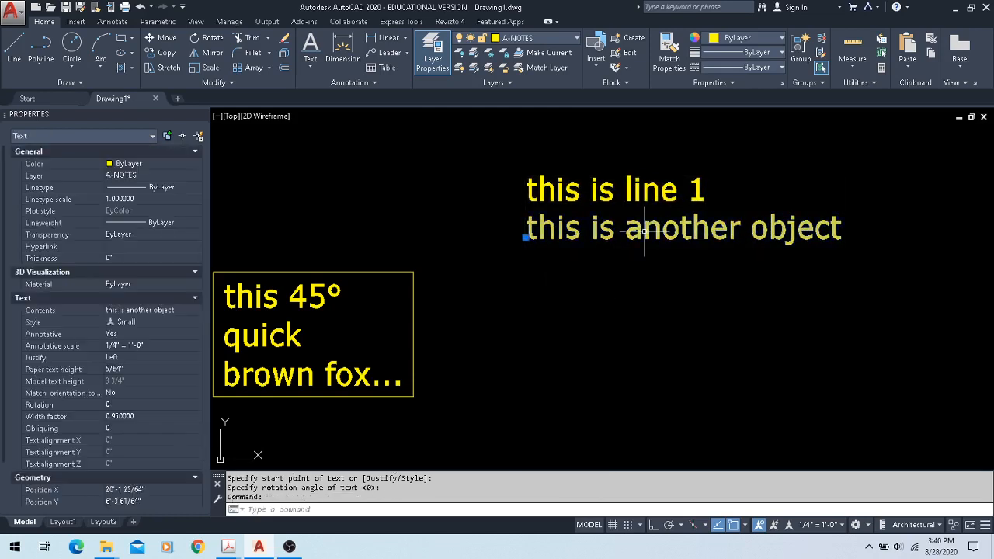
pyautogui.click(651, 192)
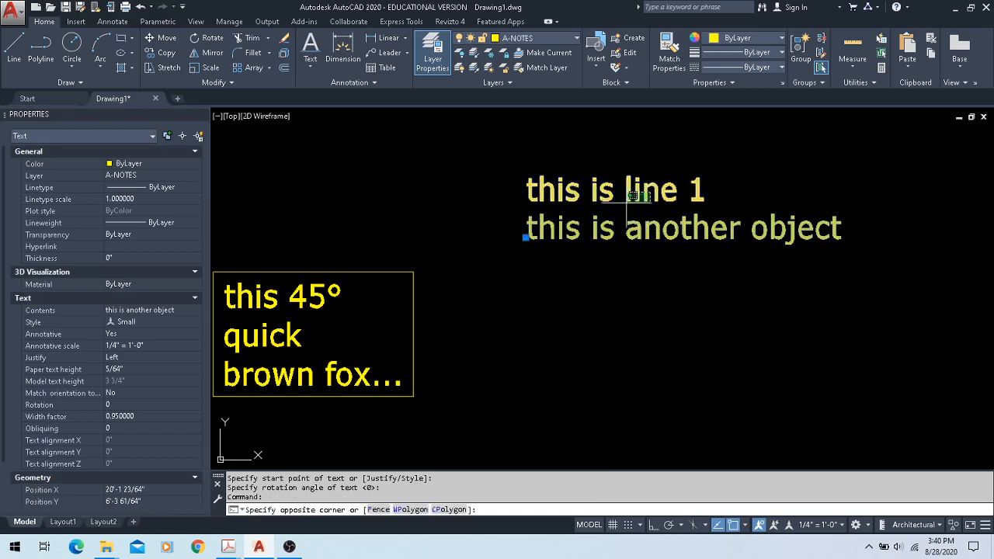
pyautogui.click(607, 191)
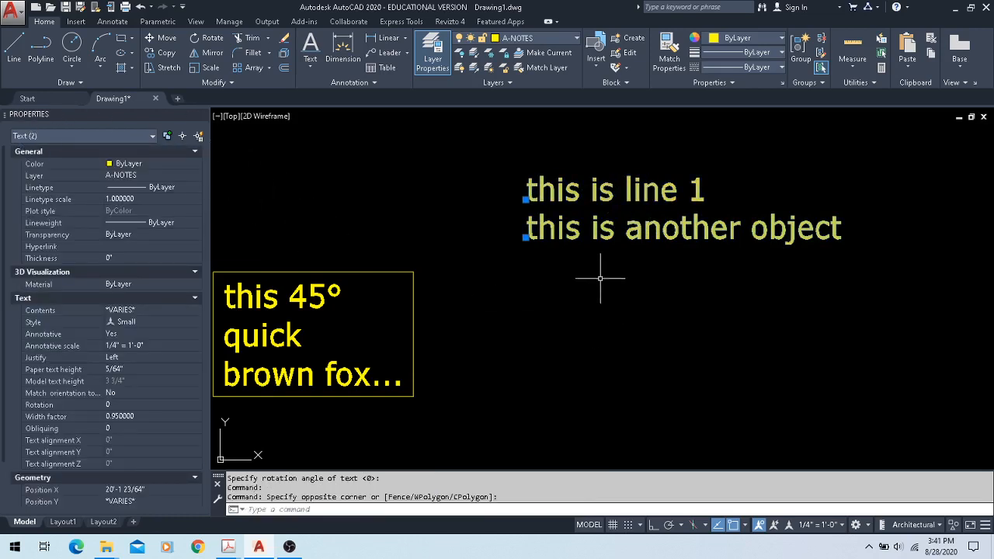
pyautogui.press('Escape')
# - Select both single-line text objects together with a window to inspect their shared properties, and clear the selection
pyautogui.click(502, 166)
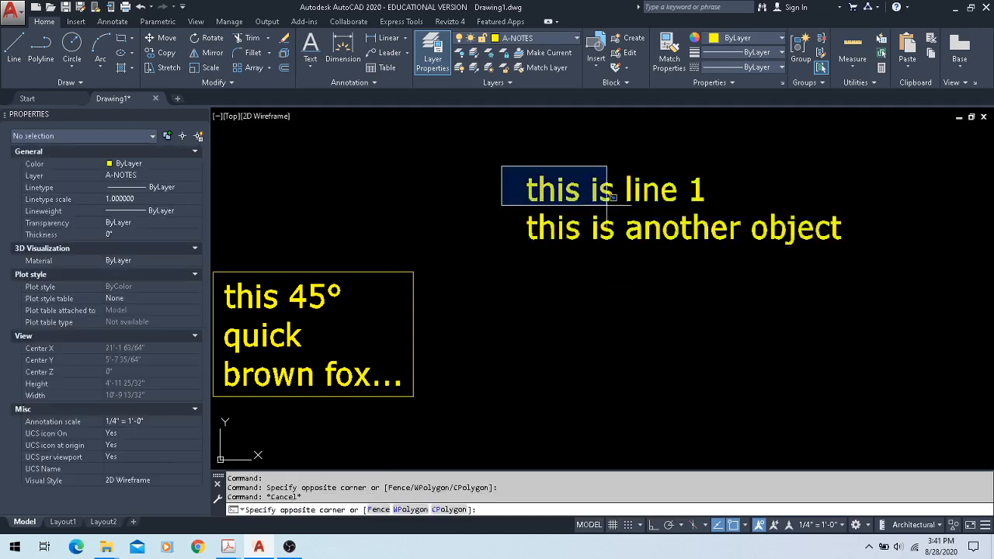
pyautogui.click(893, 284)
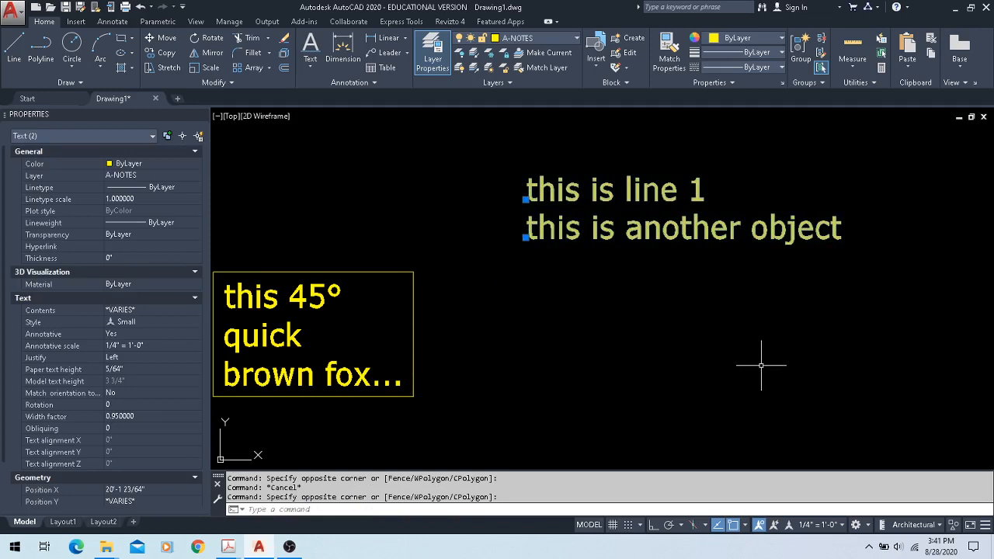
pyautogui.press('Escape')
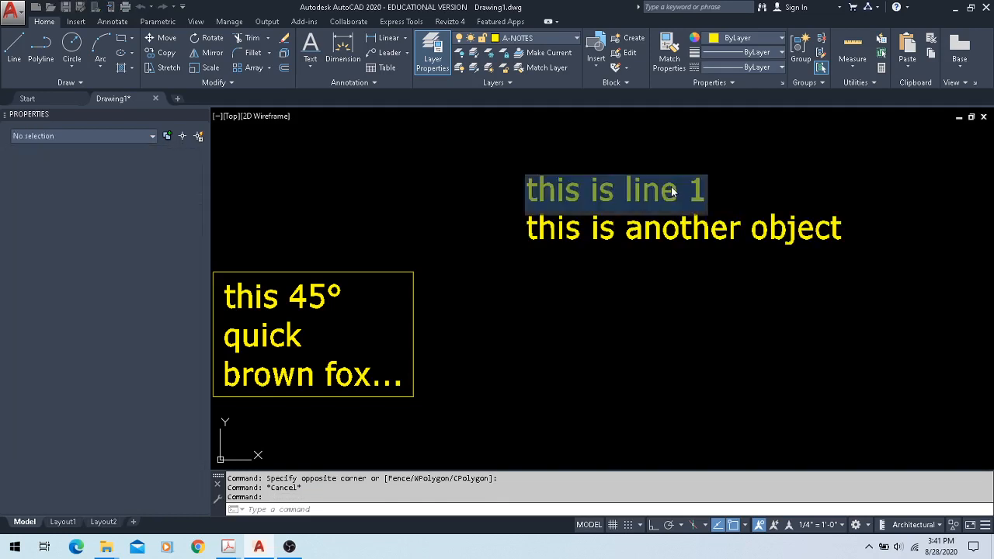
# - Open the text "this is line 1" for editing and toggle the Always Display as WYSIWYG editor setting
pyautogui.doubleClick(673, 192)
pyautogui.rightClick(680, 192)
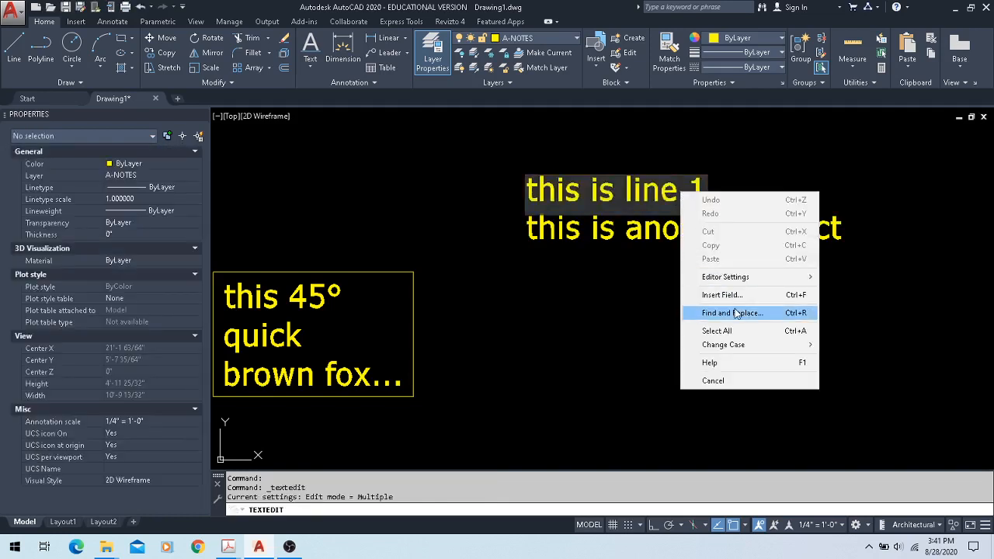
pyautogui.moveTo(748, 283)
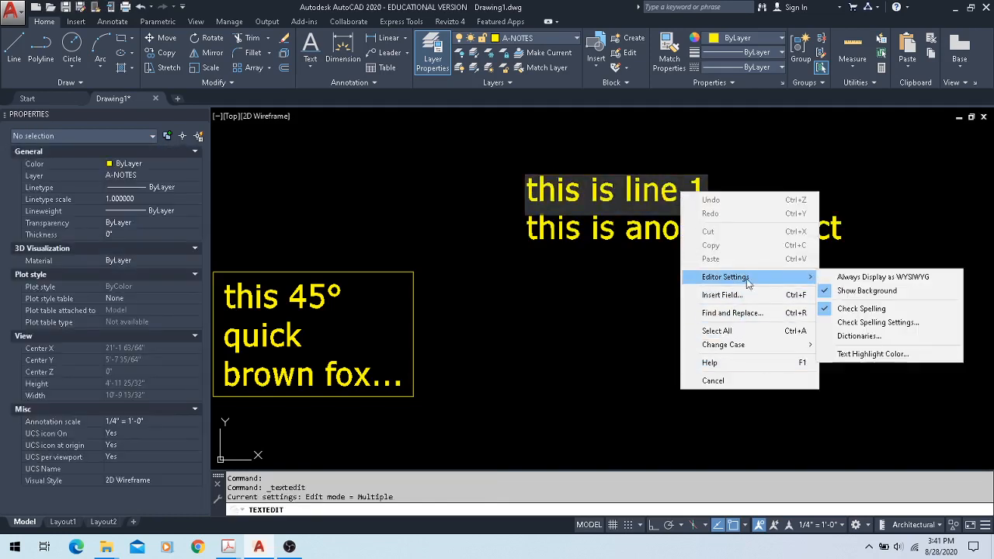
pyautogui.click(890, 278)
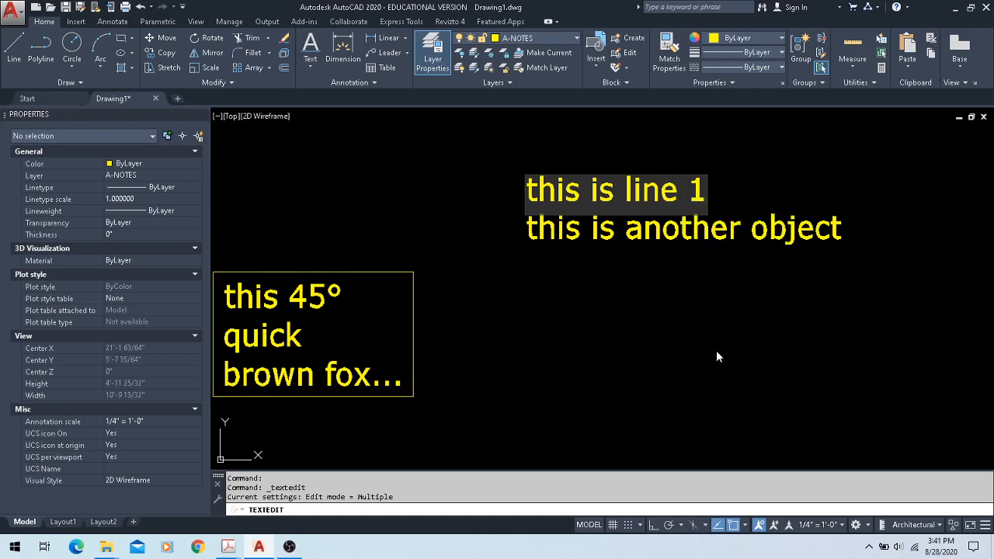
pyautogui.rightClick(678, 192)
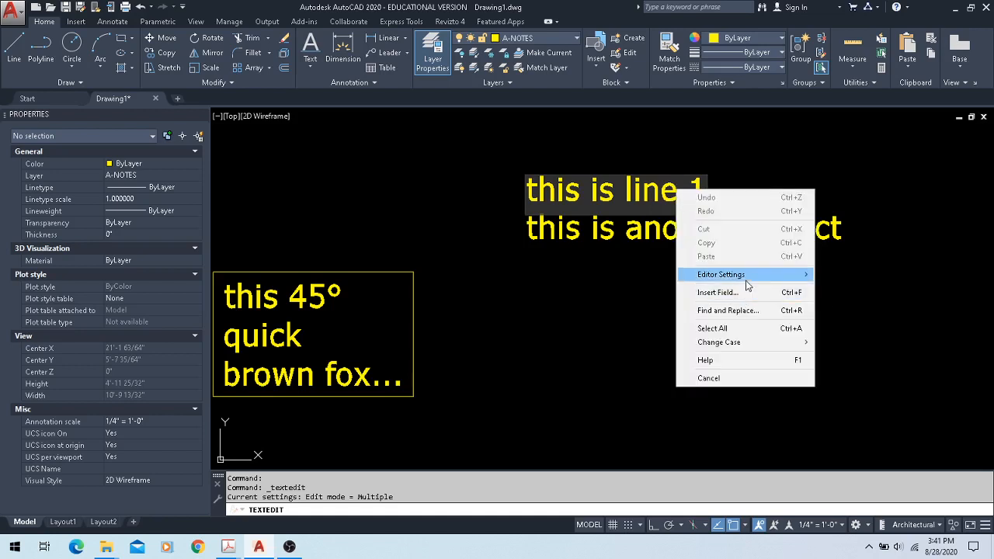
pyautogui.moveTo(748, 286)
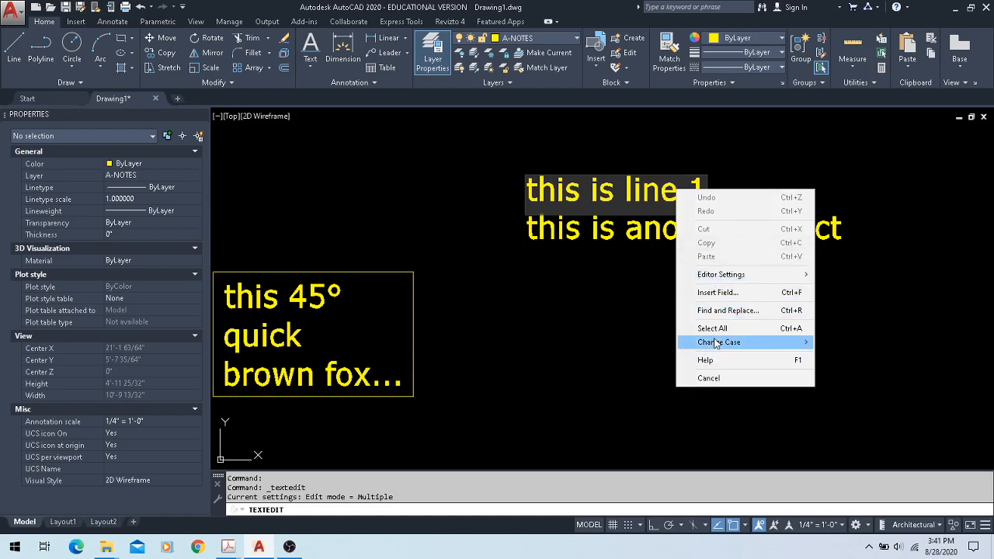
pyautogui.moveTo(716, 343)
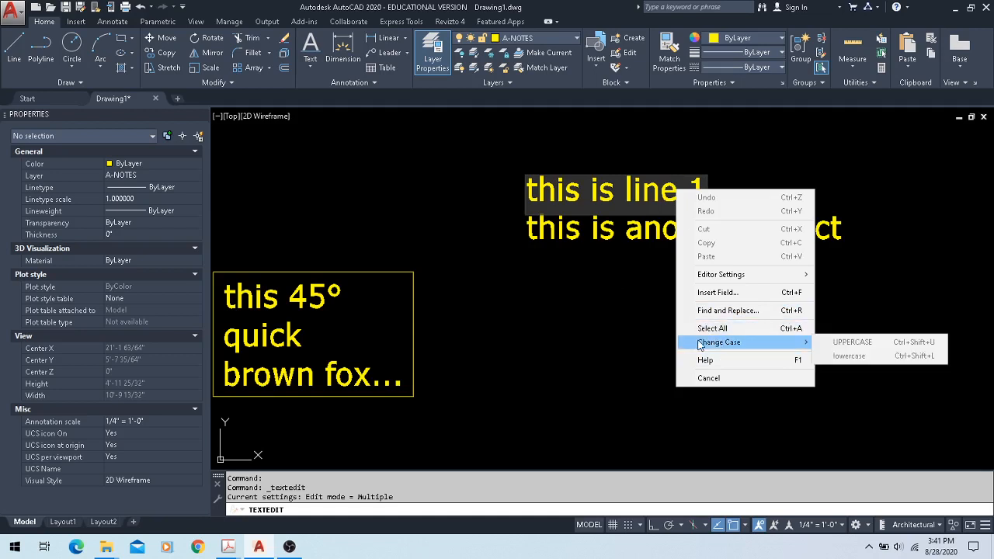
pyautogui.press('Escape')
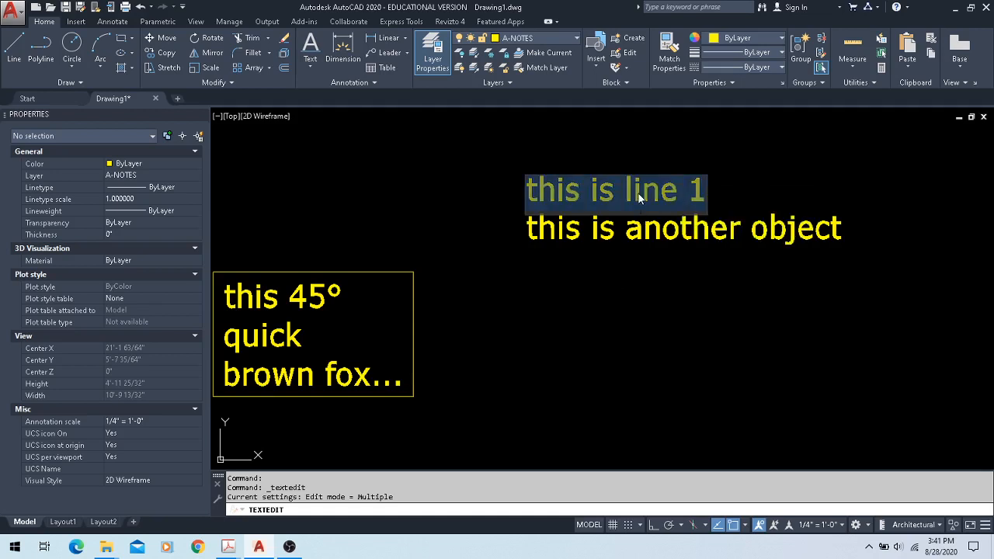
# - Change the case of the whole text "this is line 1" to UPPERCASE and end text editing
pyautogui.rightClick(638, 193)
pyautogui.moveTo(761, 346)
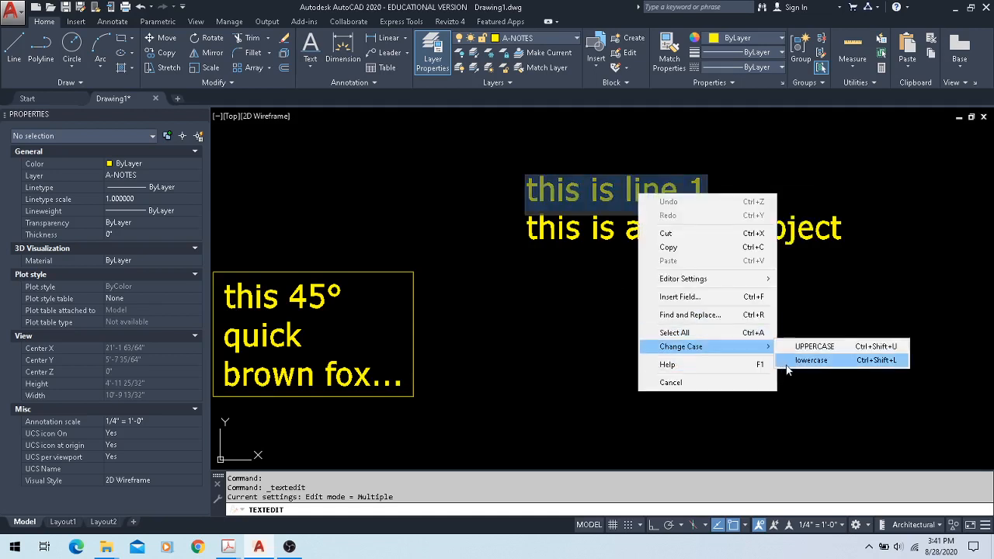
pyautogui.click(831, 346)
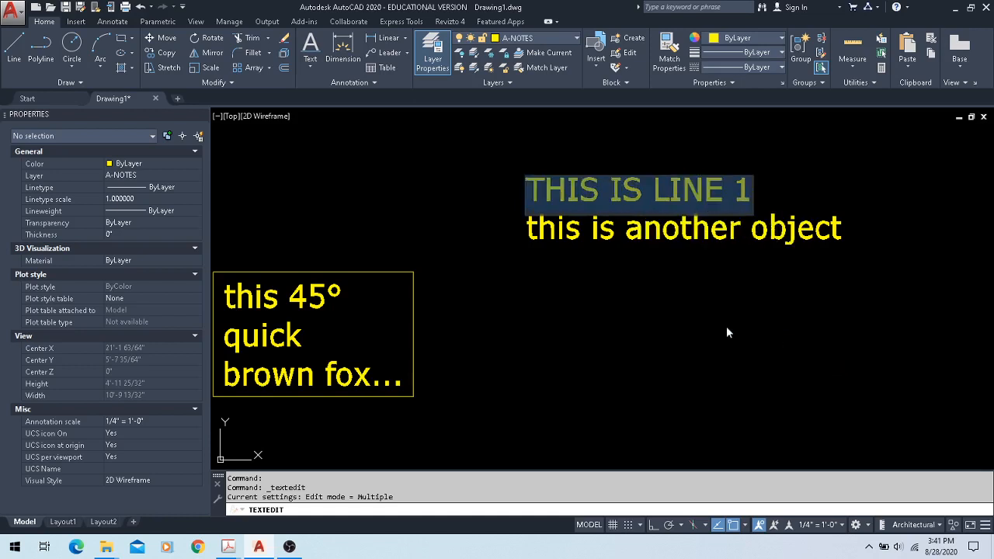
pyautogui.click(628, 271)
pyautogui.press('Escape')
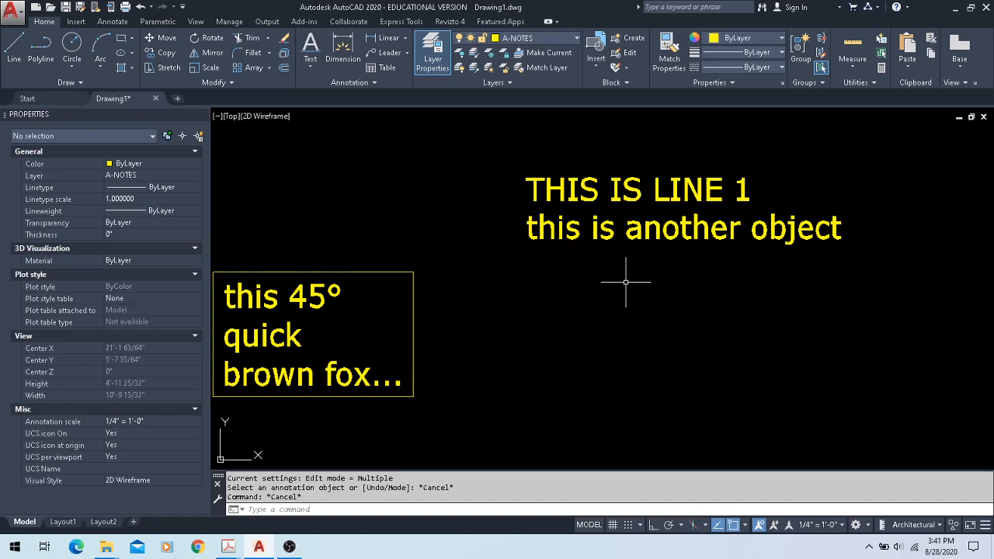
# - Erase the two single-line texts, the framed multiline text and the remaining blue object from the drawing
pyautogui.moveTo(795, 160); pyautogui.dragTo(676, 272)
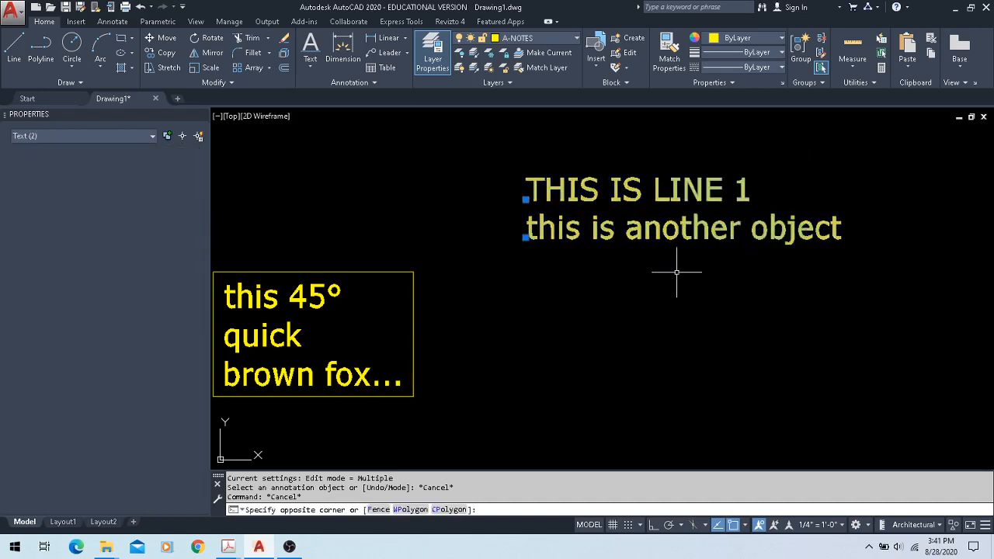
pyautogui.press('Delete')
pyautogui.scroll(-2, 674, 274)
pyautogui.moveTo(623, 226); pyautogui.dragTo(380, 386)
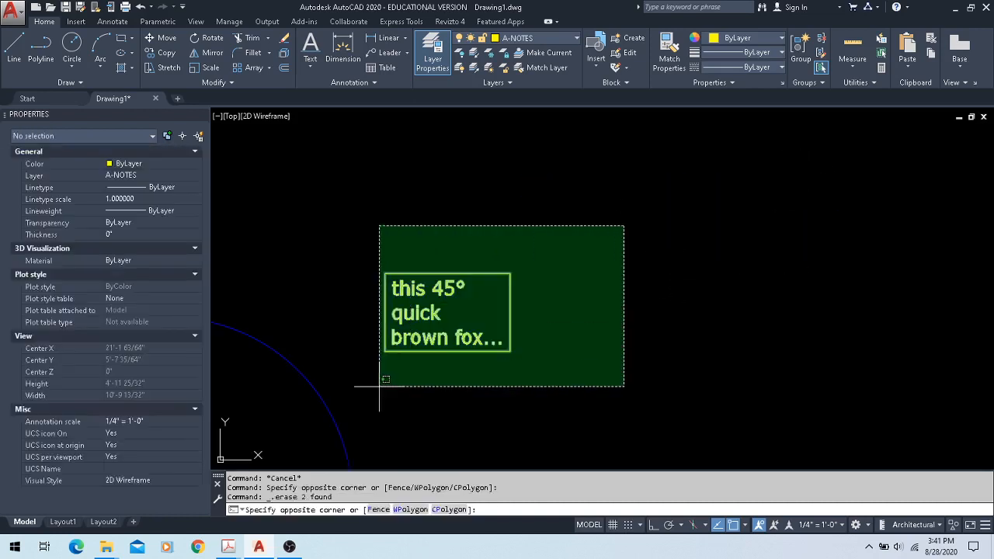
pyautogui.click(380, 387)
pyautogui.scroll(-4, 540, 301)
pyautogui.click(509, 257)
pyautogui.click(335, 386)
pyautogui.press('Delete')
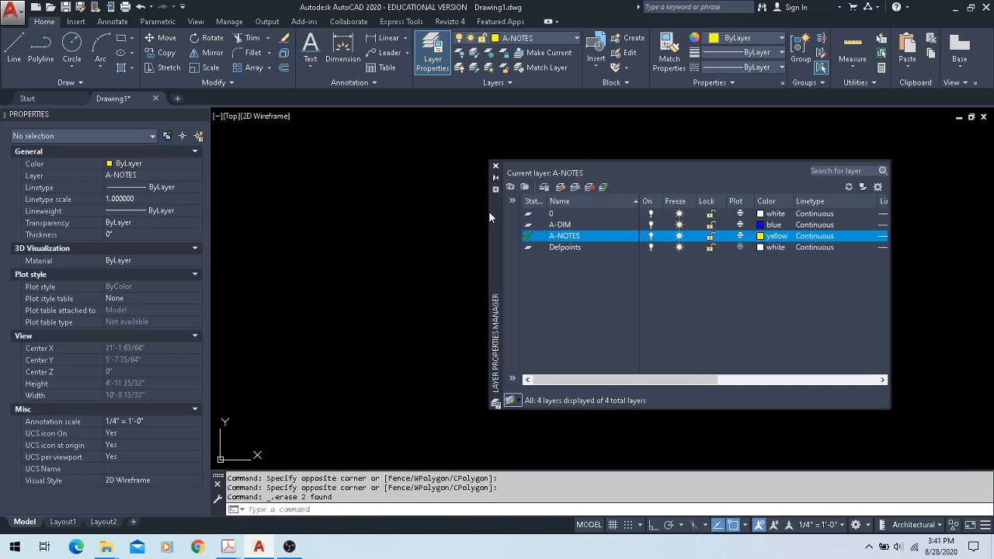
# - Review the A-DIM, A-NOTES and Defpoints layers in the Layer Properties Manager and move the palette off the drawing area
pyautogui.click(580, 224)
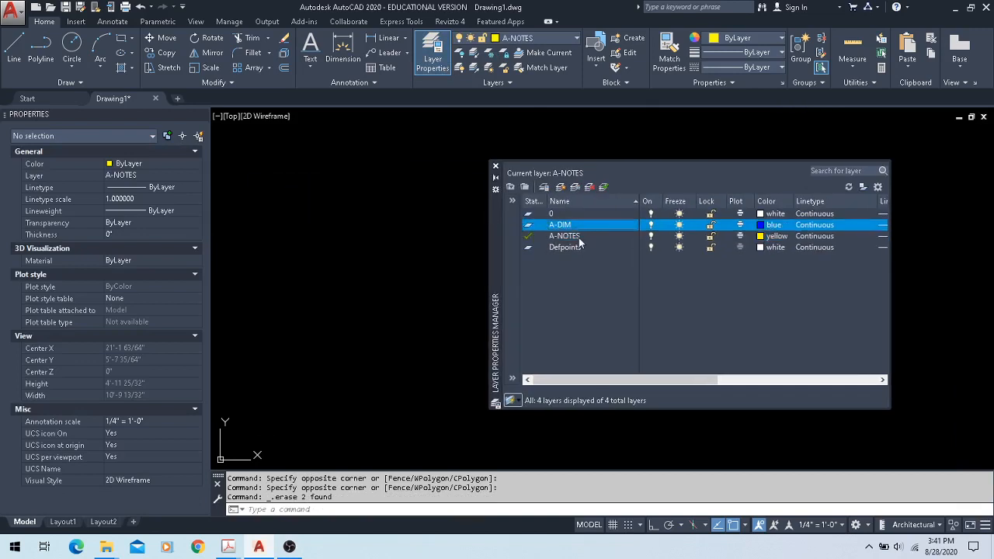
pyautogui.click(578, 238)
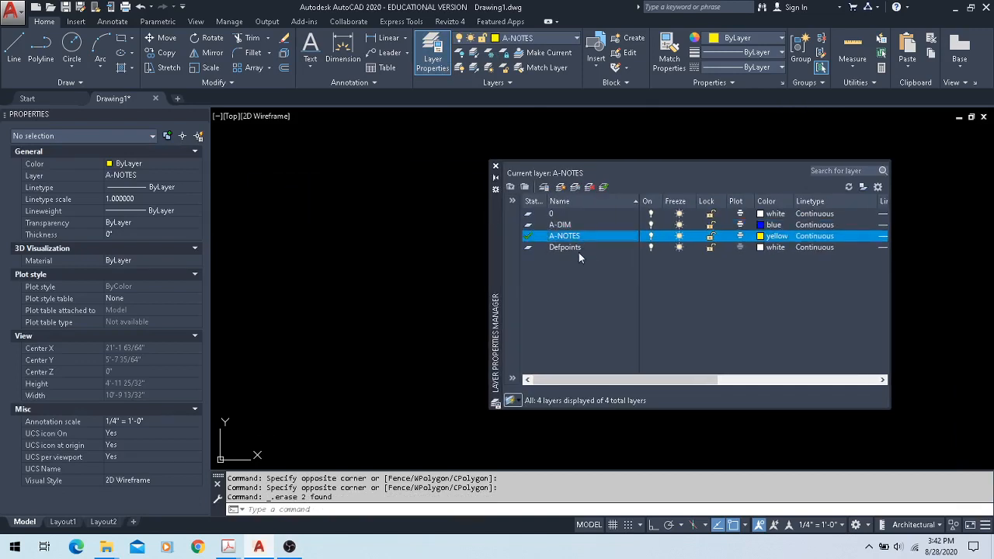
pyautogui.click(579, 249)
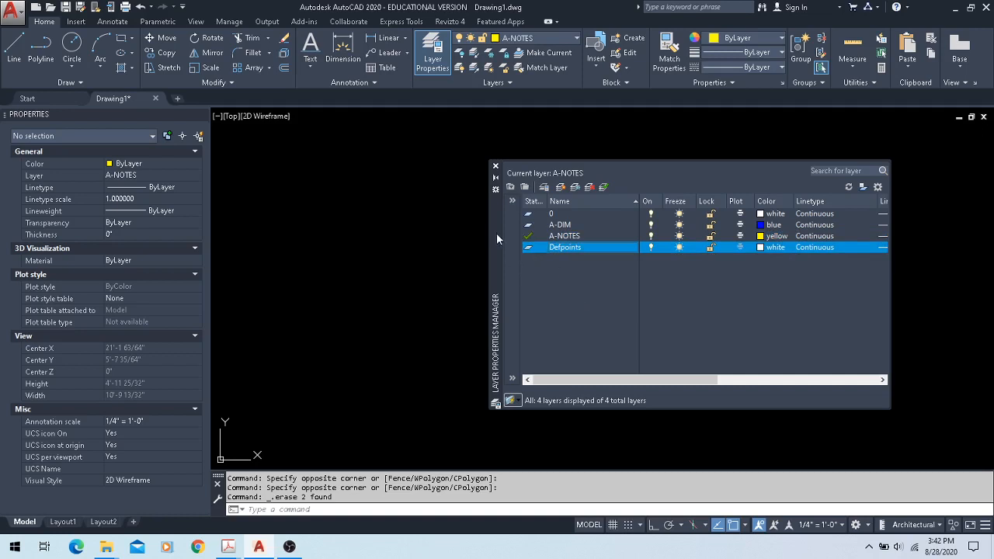
pyautogui.moveTo(495, 234); pyautogui.dragTo(920, 326)
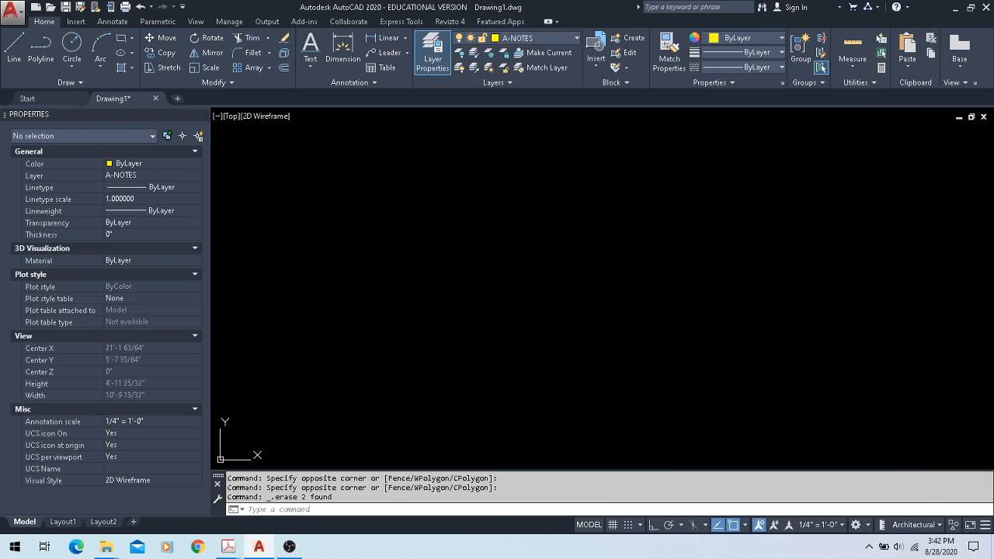
# - Switch to Adobe Acrobat, examine the circled construction details in S20 IMP HouseElevationDetails.pdf, and minimize that document
pyautogui.click(228, 547)
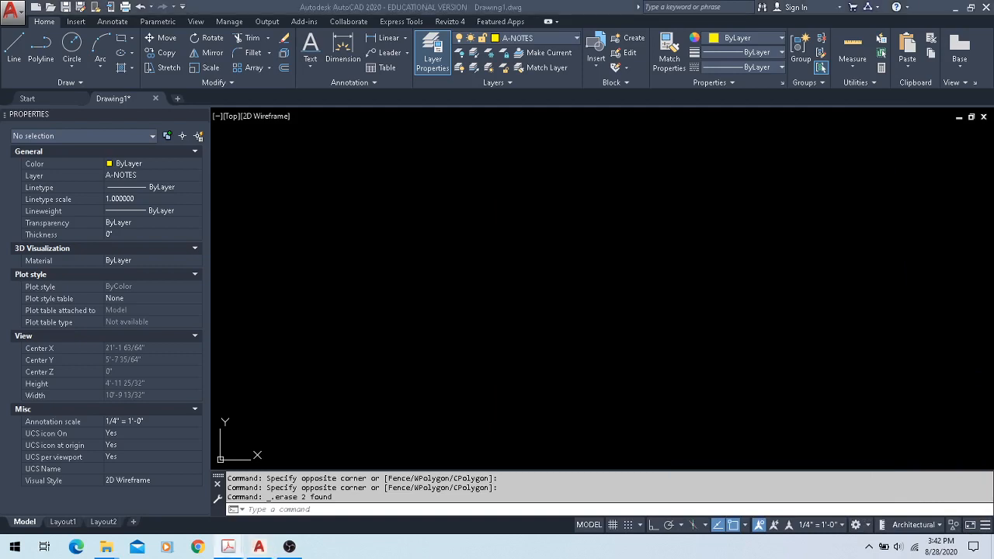
pyautogui.hotkey('alt', 'Tab')
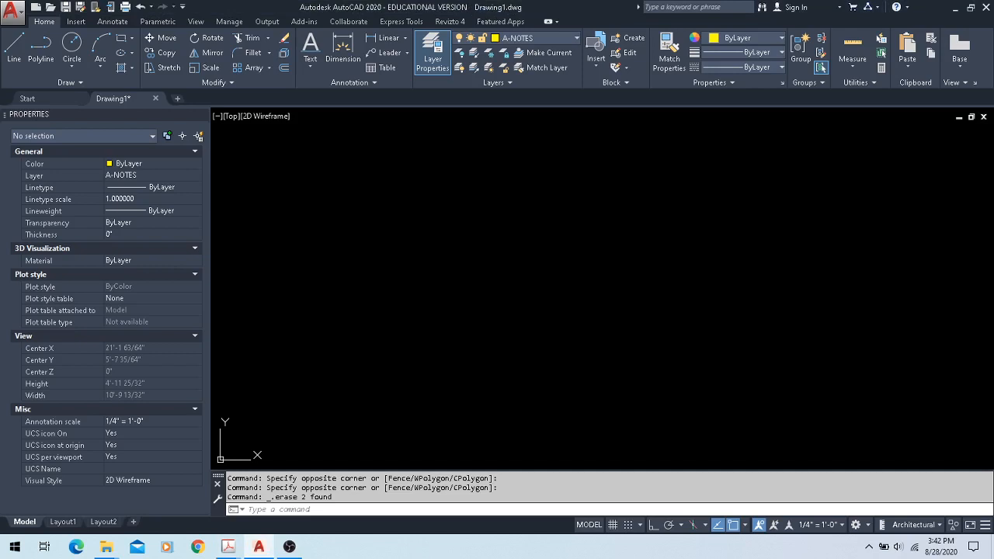
pyautogui.hotkey('alt', 'Tab')
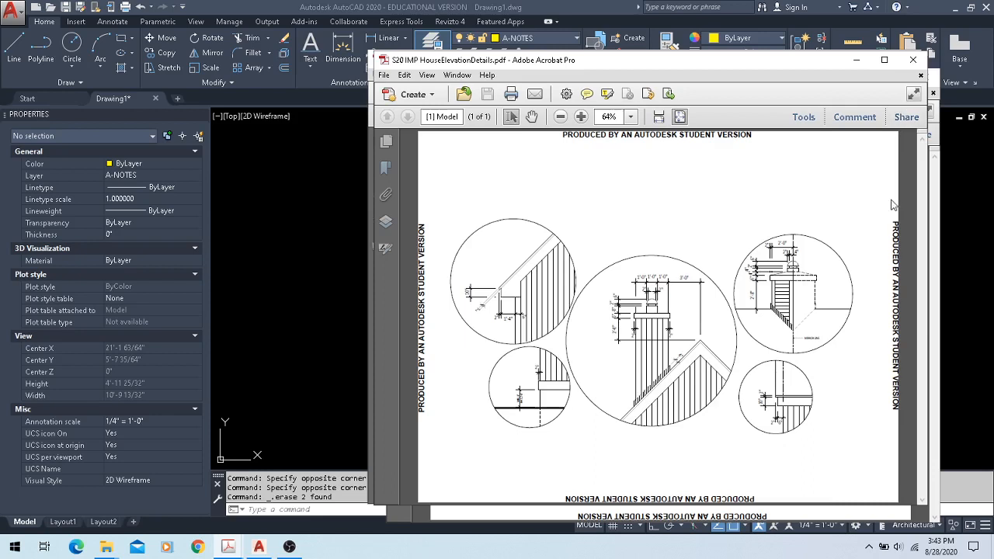
pyautogui.moveTo(717, 187); pyautogui.dragTo(888, 465)
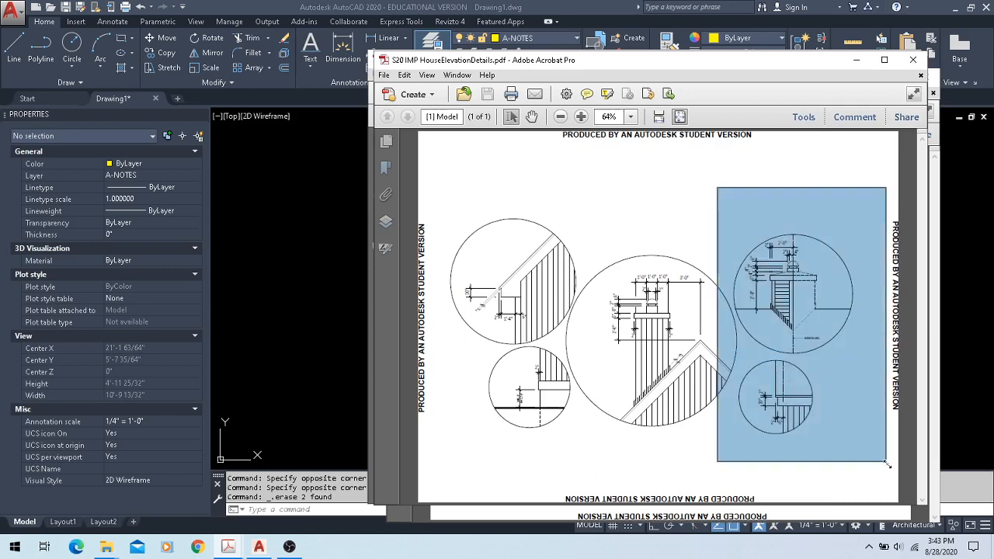
pyautogui.click(476, 181)
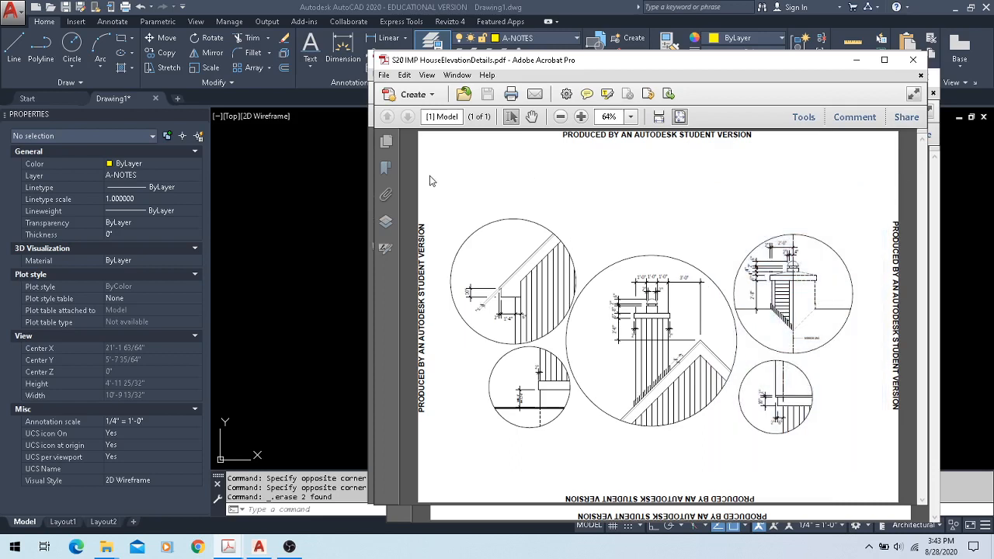
pyautogui.moveTo(432, 176); pyautogui.dragTo(746, 444)
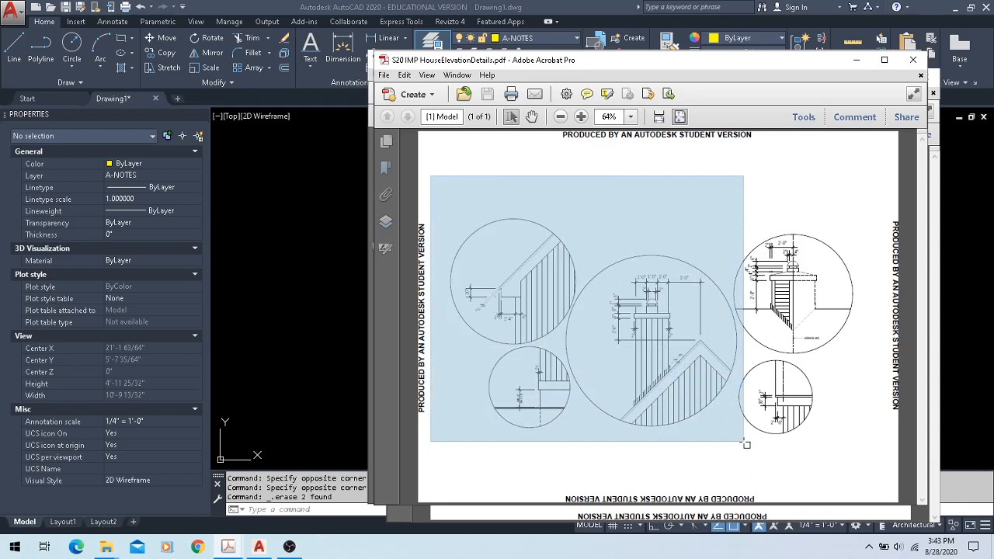
pyautogui.moveTo(747, 445); pyautogui.dragTo(746, 444)
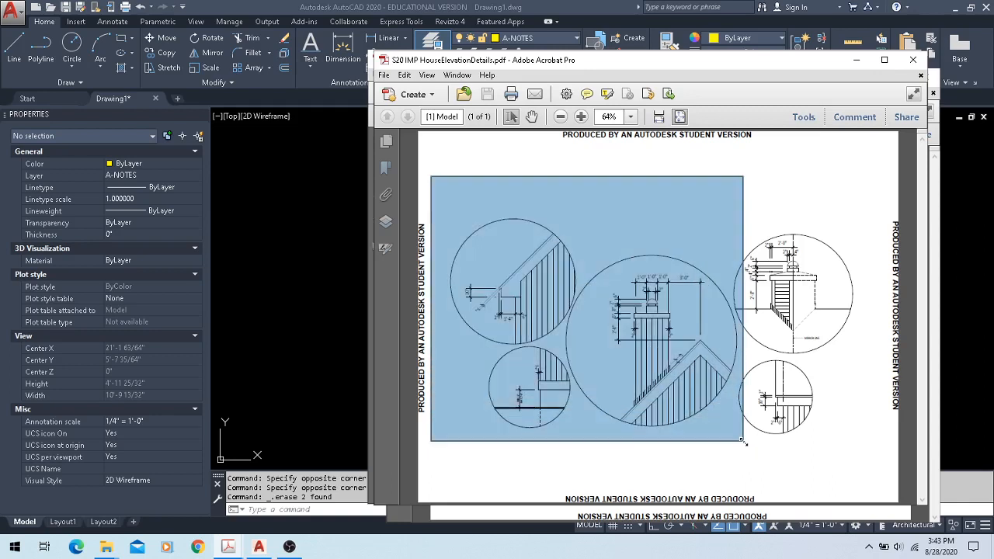
pyautogui.click(600, 344)
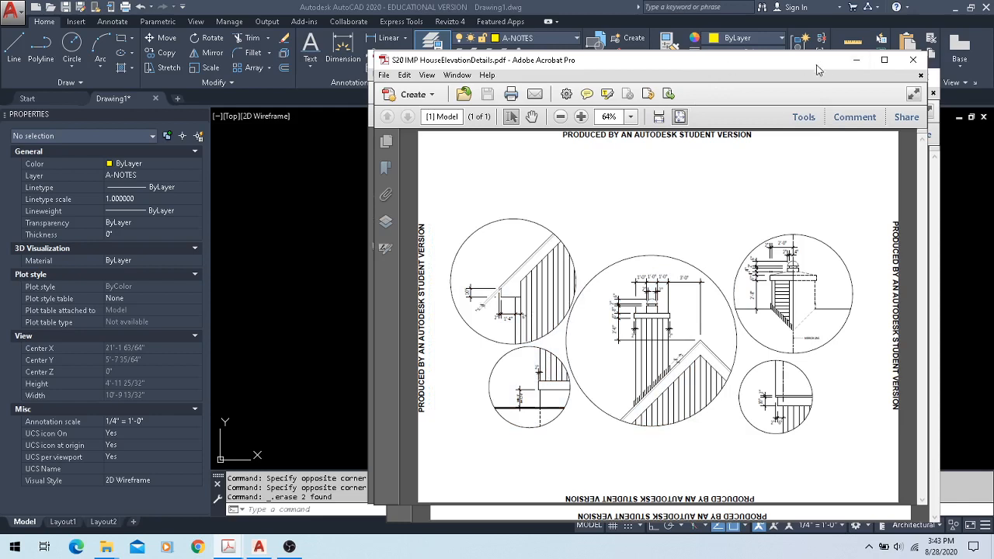
pyautogui.click(857, 60)
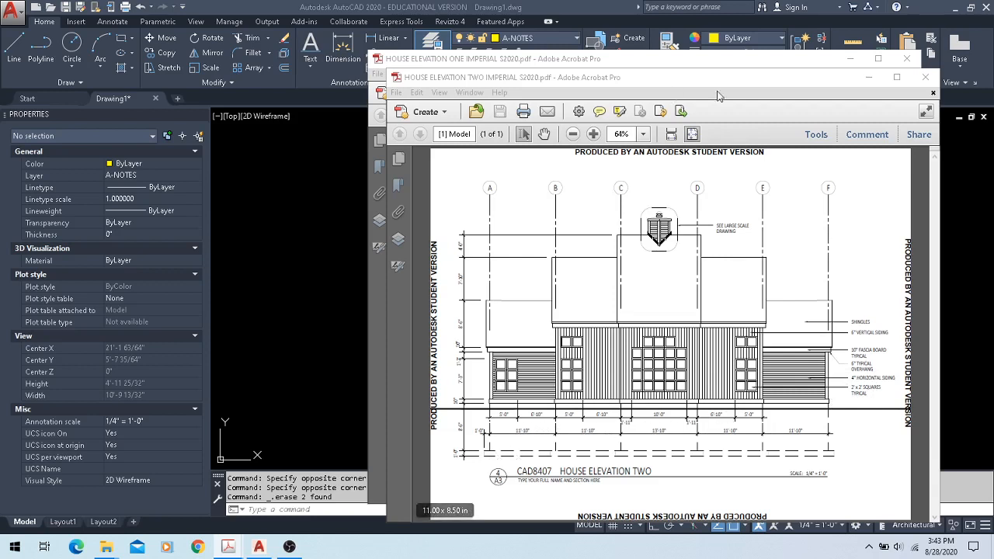
# - Enlarge HOUSE ELEVATION TWO IMPERIAL S2020.pdf to 150% and examine the dimensions along the elevation's side and base near grids A to C
pyautogui.click(594, 136)
pyautogui.click(593, 136)
pyautogui.click(593, 136)
pyautogui.click(593, 136)
pyautogui.click(594, 136)
pyautogui.scroll(-2, 536, 260)
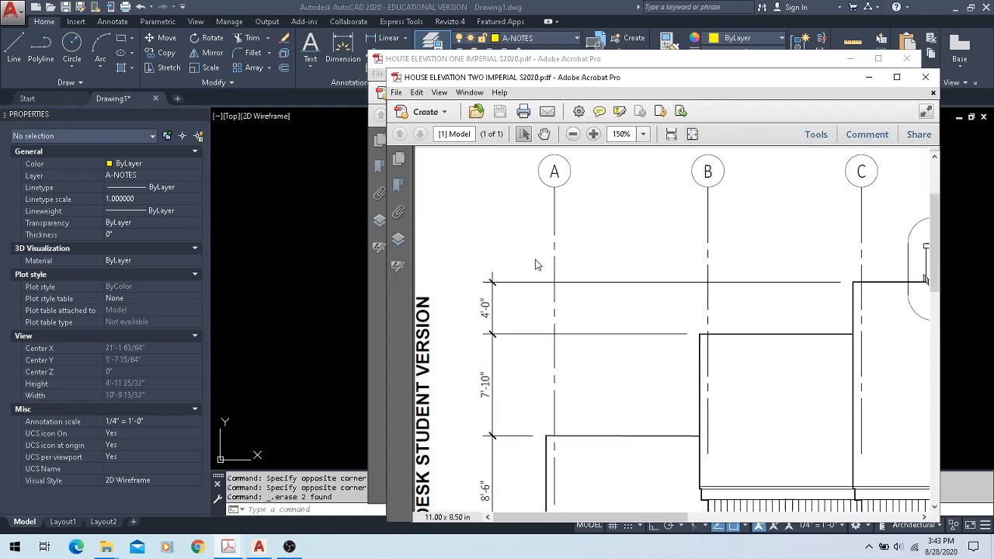
pyautogui.scroll(-6, 536, 265)
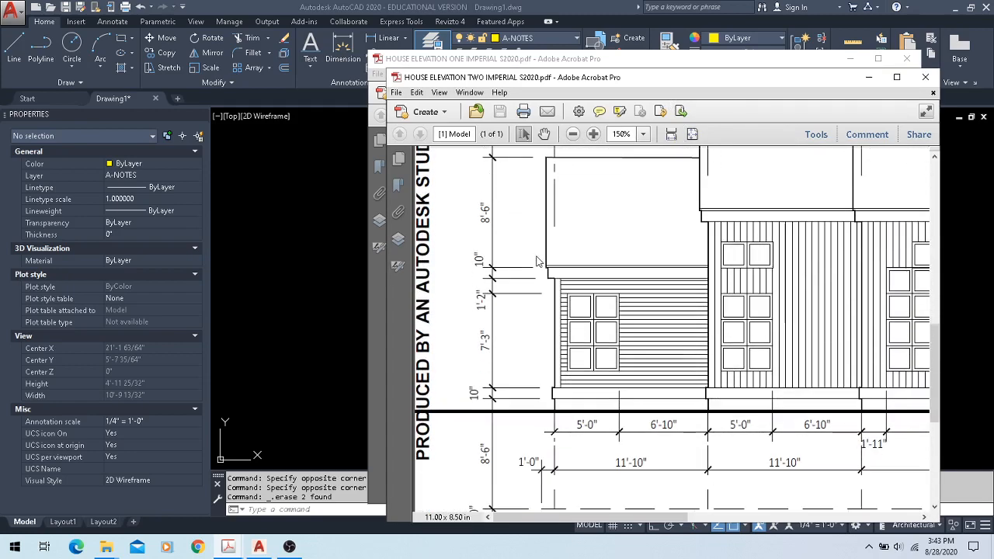
# - Maximize HOUSE ELEVATION TWO IMPERIAL S2020.pdf and examine the windows, siding, rooflines and base dimensions across the facade
pyautogui.click(896, 77)
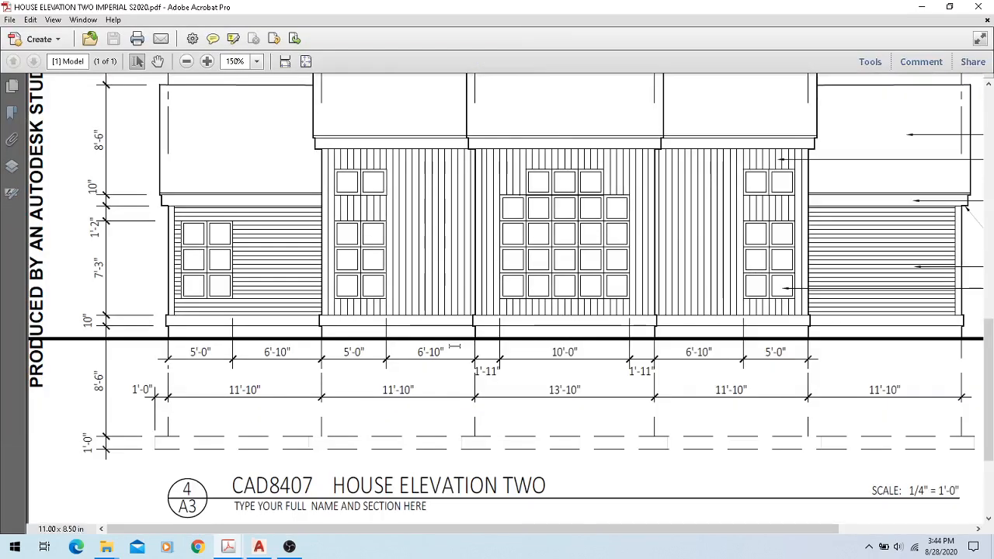
pyautogui.scroll(1, 454, 347)
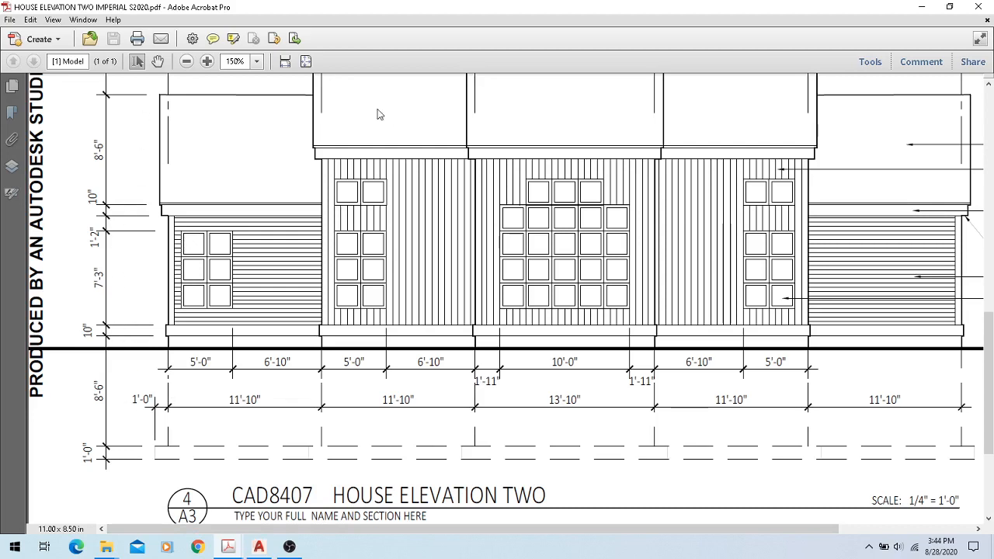
pyautogui.scroll(4, 512, 265)
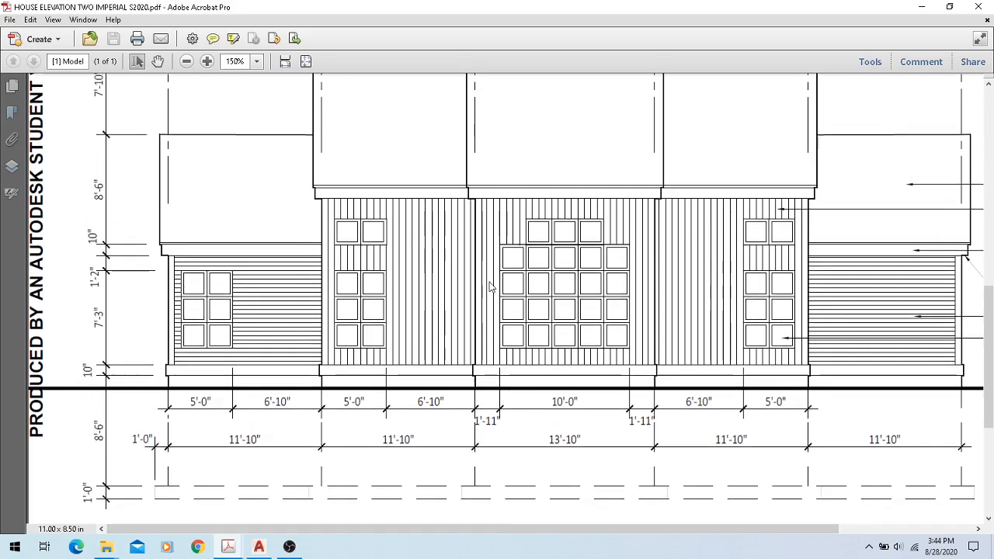
pyautogui.scroll(1, 386, 362)
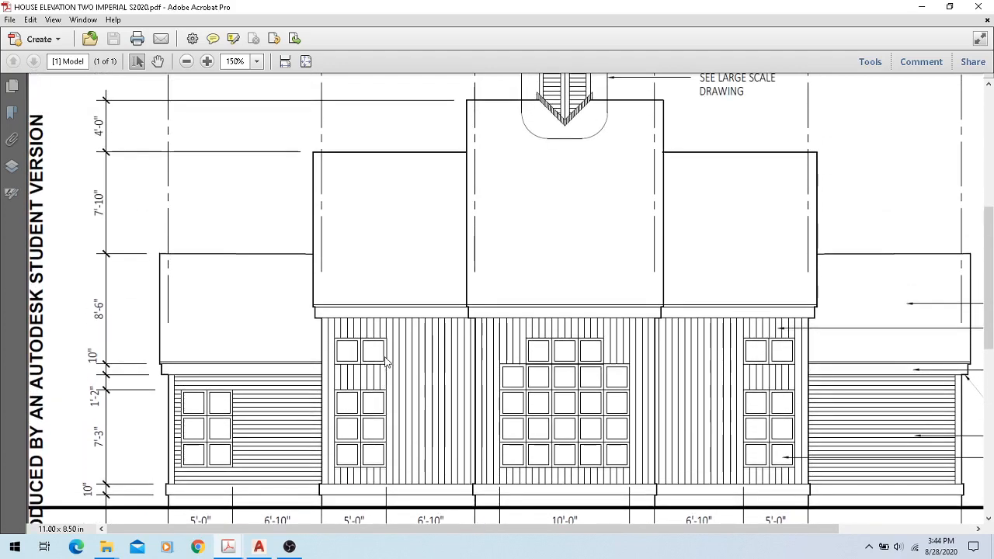
pyautogui.scroll(-2, 387, 362)
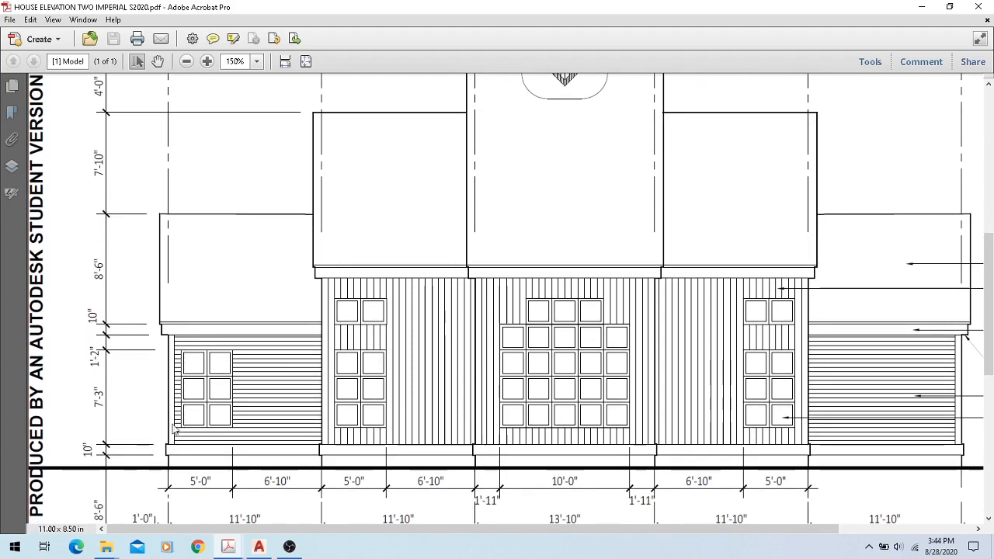
pyautogui.scroll(-3, 147, 368)
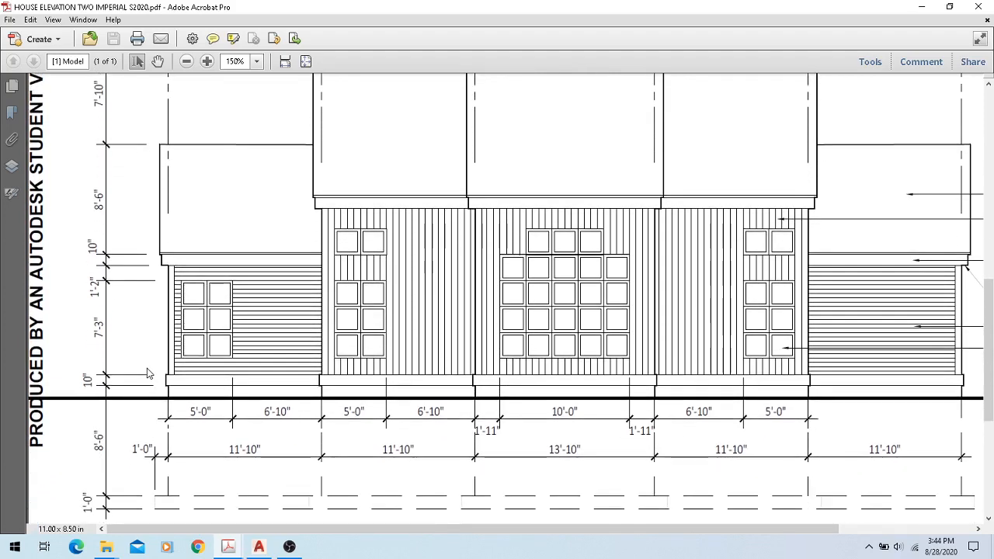
pyautogui.scroll(2, 385, 416)
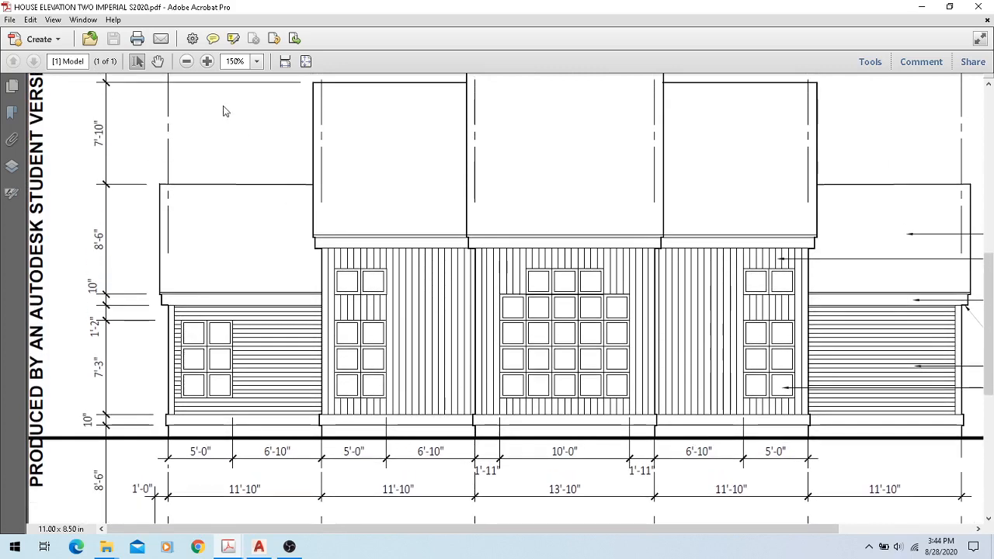
# - Reduce the elevation to 127% and examine the material notes, grid bubbles A to F and the cupola callout
pyautogui.click(187, 63)
pyautogui.scroll(2, 357, 237)
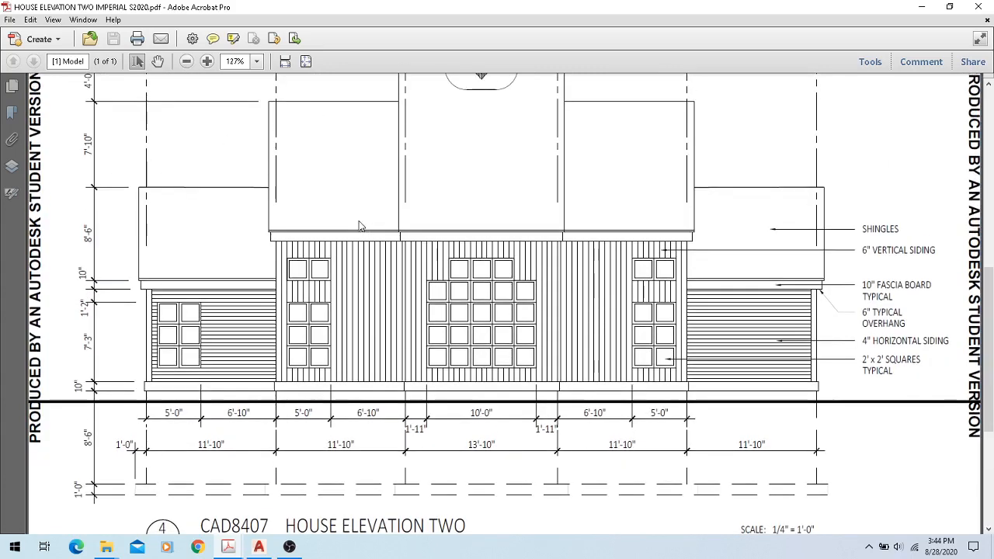
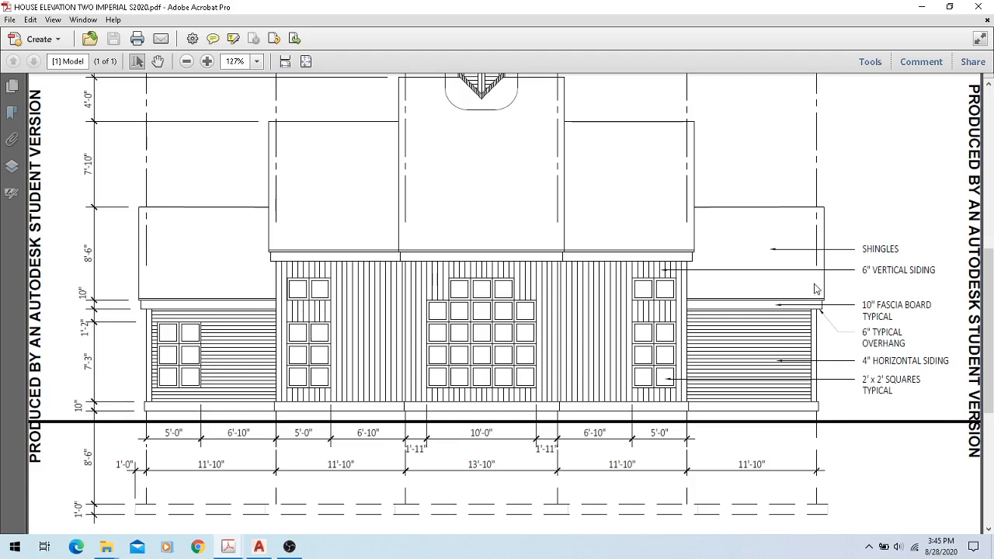
pyautogui.scroll(5, 815, 289)
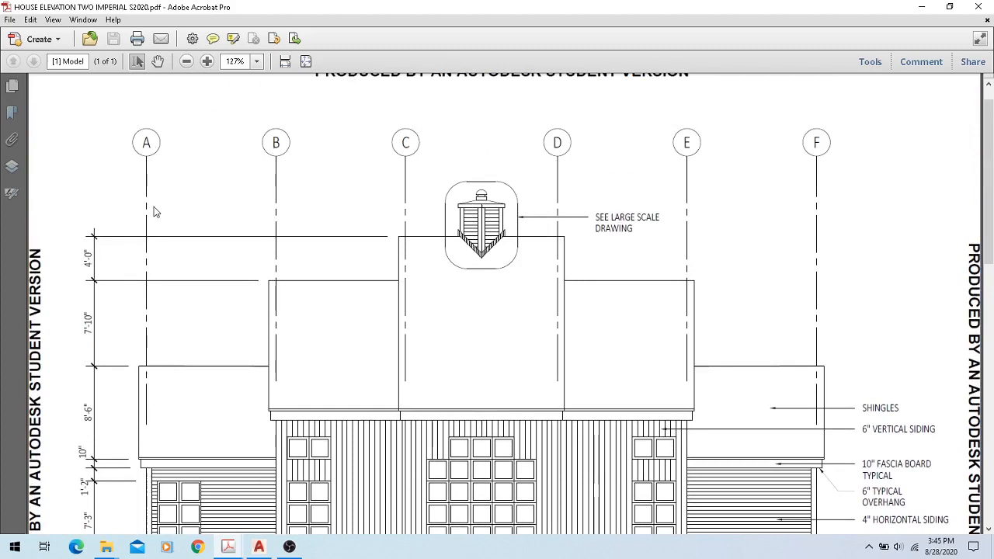
# - Examine the elevation's title block, highlight its scale value, and recheck the dimensions beside and below the house
pyautogui.scroll(-8, 153, 211)
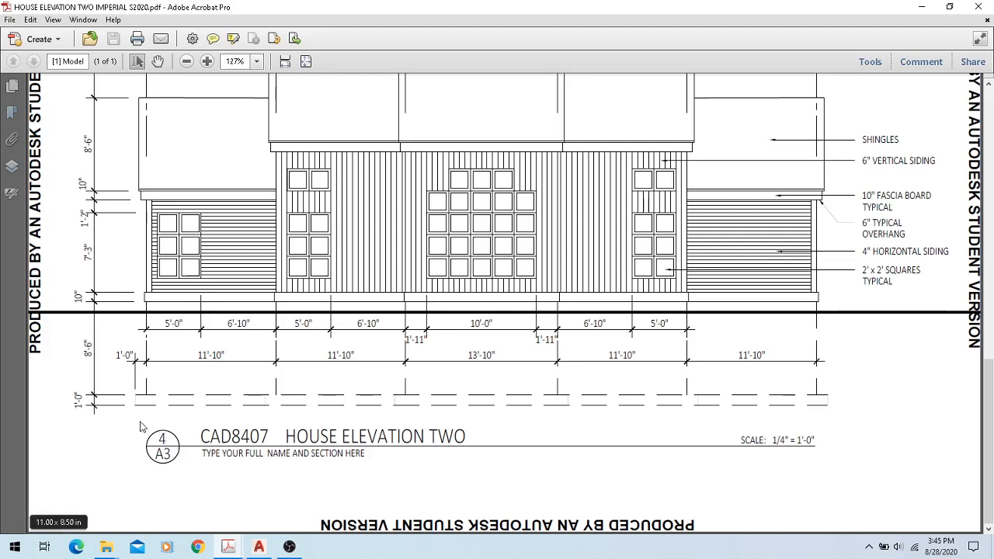
pyautogui.moveTo(140, 421); pyautogui.dragTo(829, 478)
pyautogui.click(850, 475)
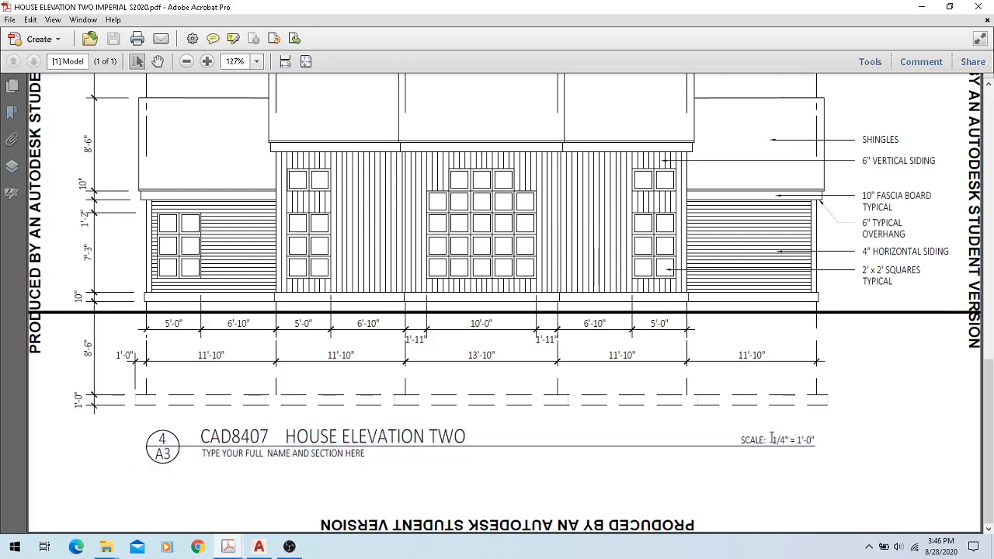
pyautogui.moveTo(771, 439); pyautogui.dragTo(816, 442)
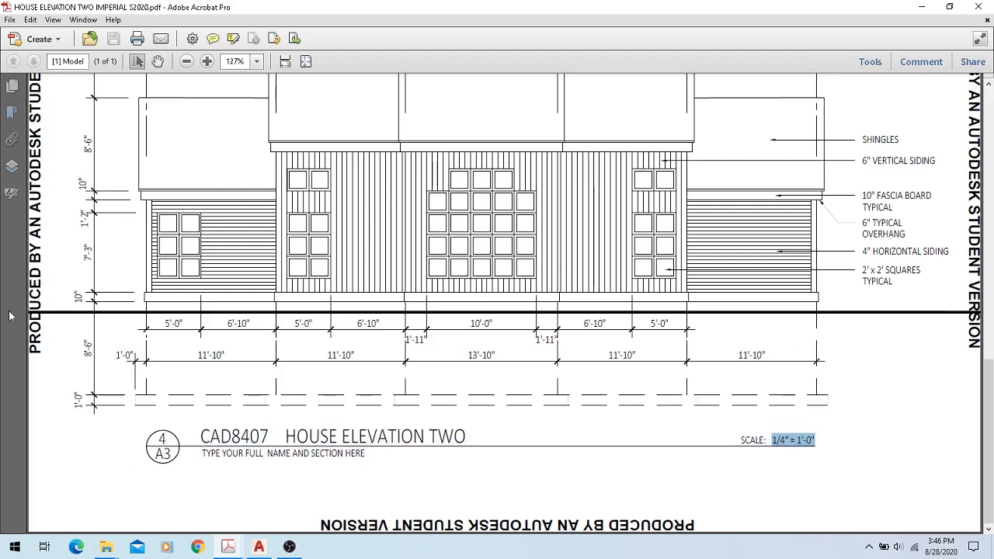
pyautogui.scroll(1, 140, 278)
pyautogui.scroll(3, 140, 277)
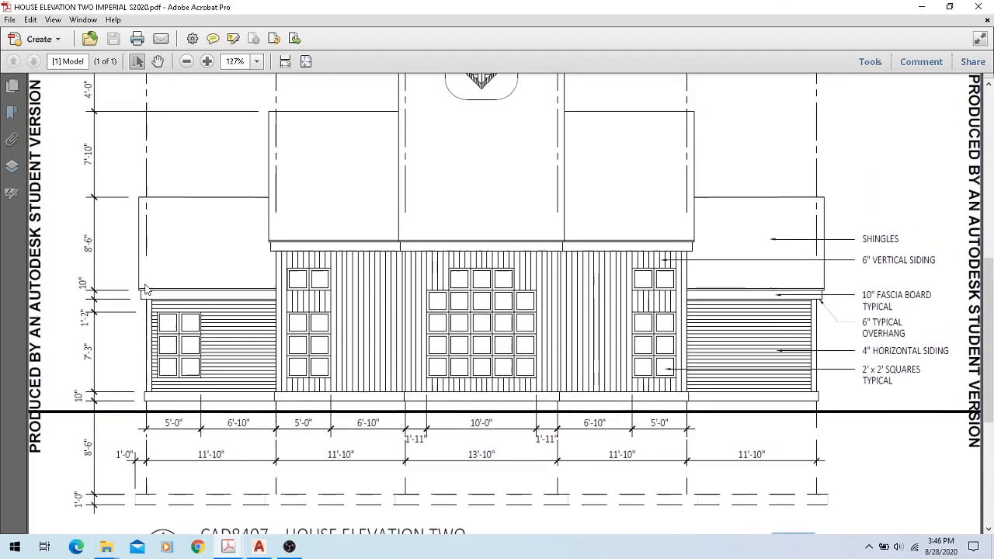
pyautogui.scroll(1, 146, 289)
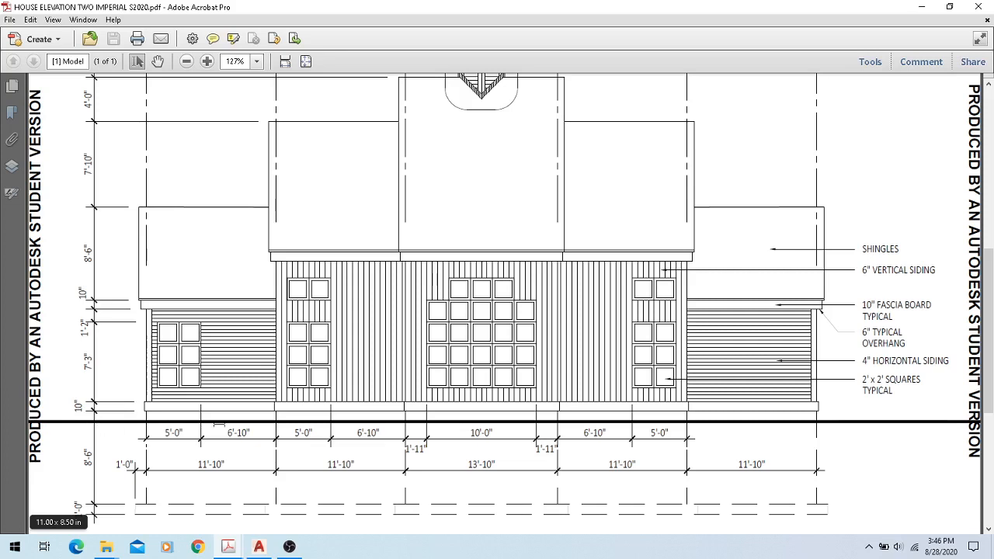
# - Switch from the elevation PDF to AutoCAD and move the Layer Properties Manager back over the drawing area
pyautogui.doubleClick(551, 6)
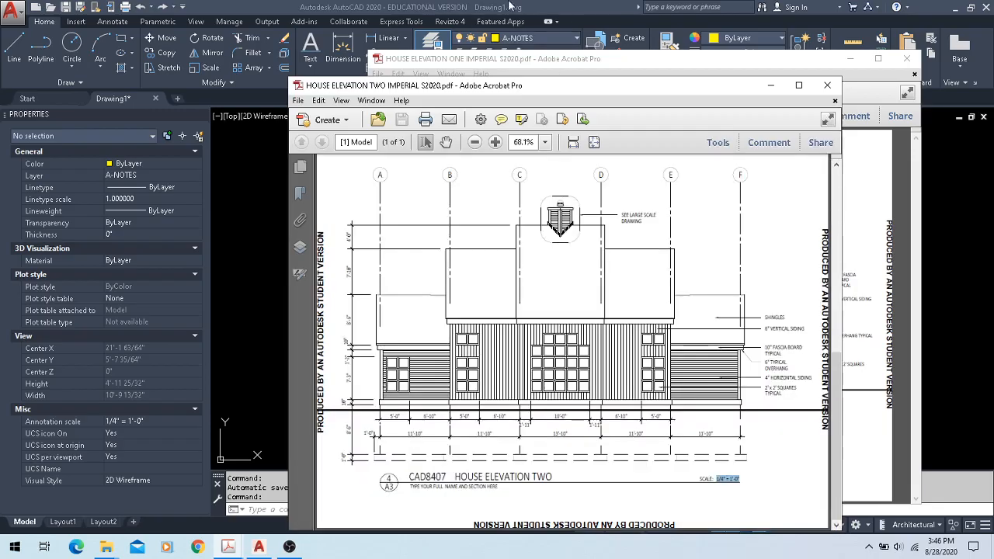
pyautogui.click(511, 6)
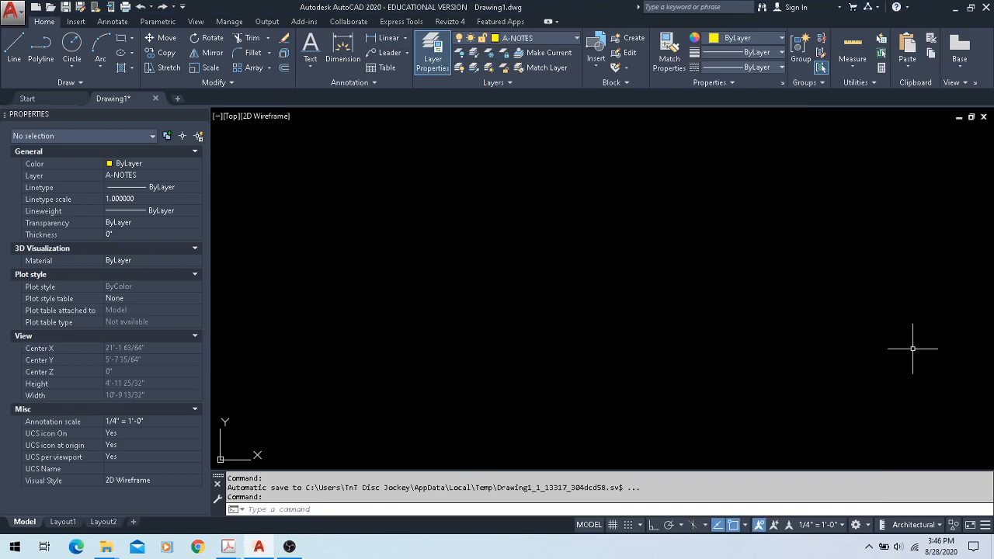
pyautogui.moveTo(913, 348); pyautogui.dragTo(373, 237)
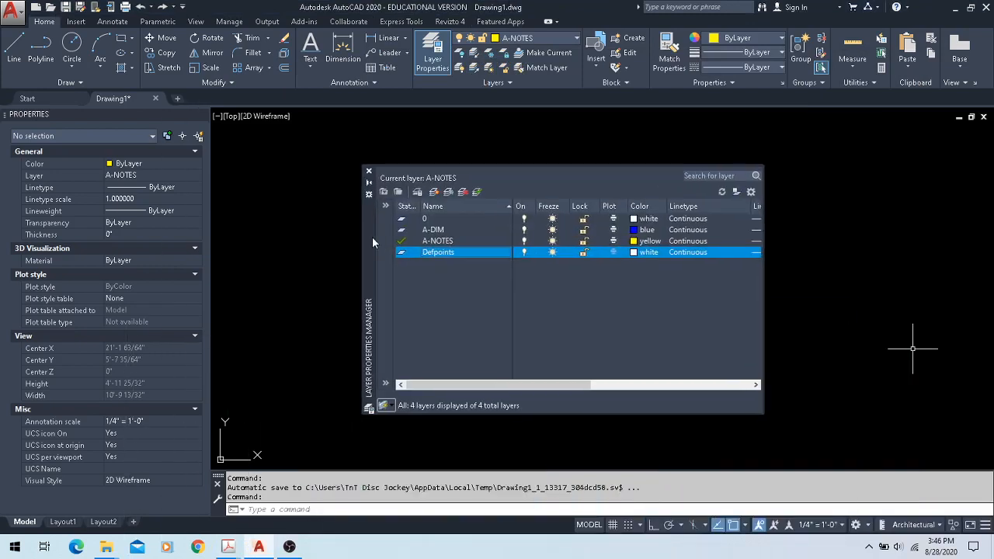
# - Create a new layer named A-GRADE and set its color to cyan
pyautogui.click(456, 219)
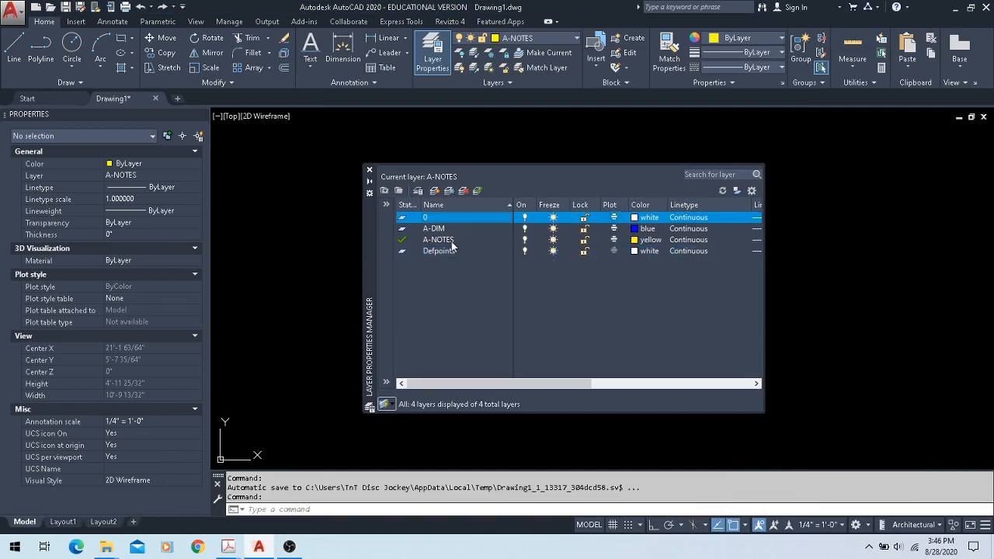
pyautogui.click(435, 191)
pyautogui.write('A-')
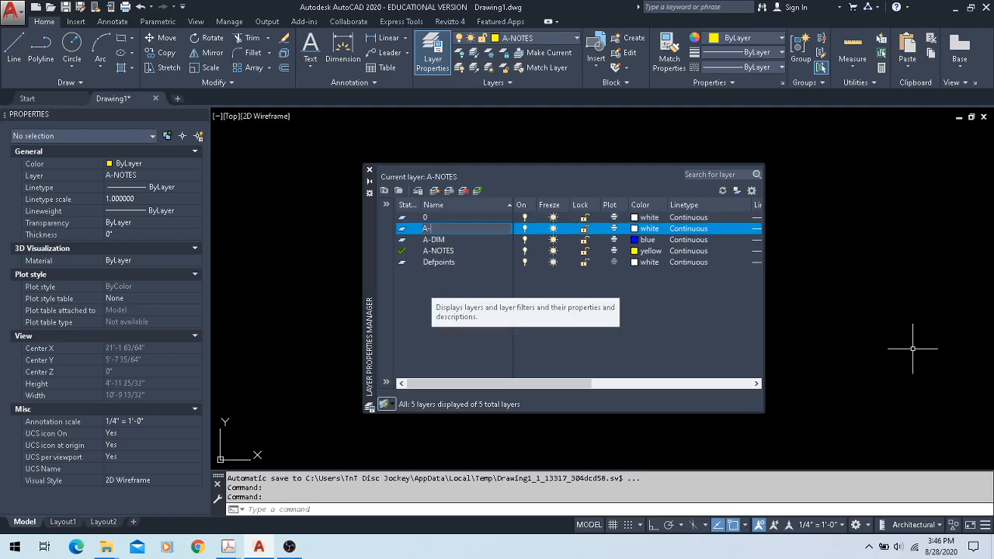
pyautogui.write('GRADE')
pyautogui.press('Return')
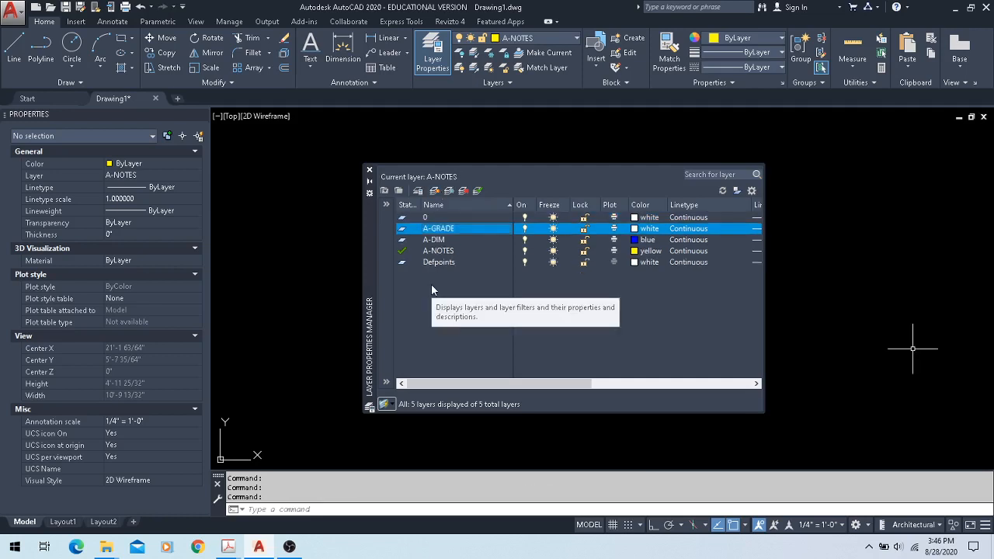
pyautogui.click(636, 229)
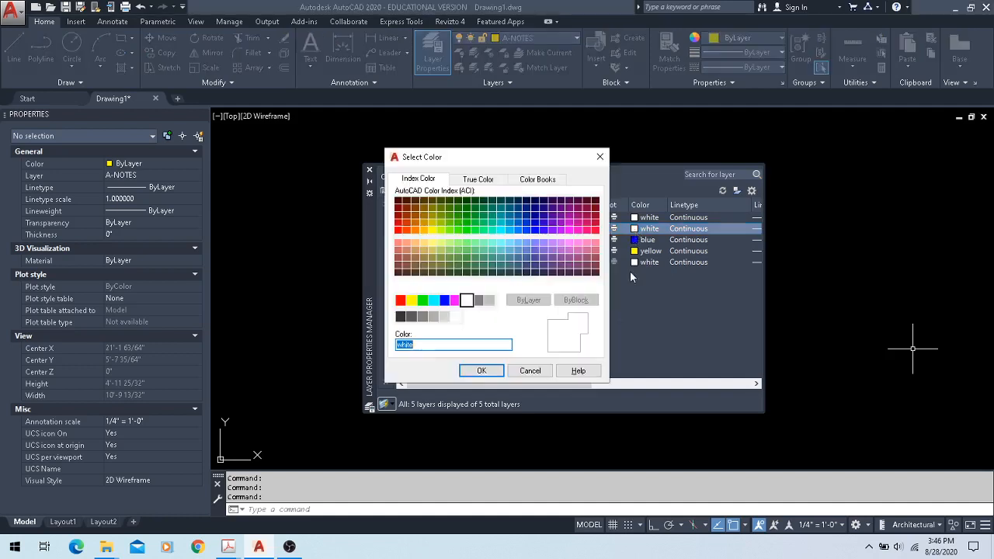
pyautogui.click(433, 300)
pyautogui.click(464, 373)
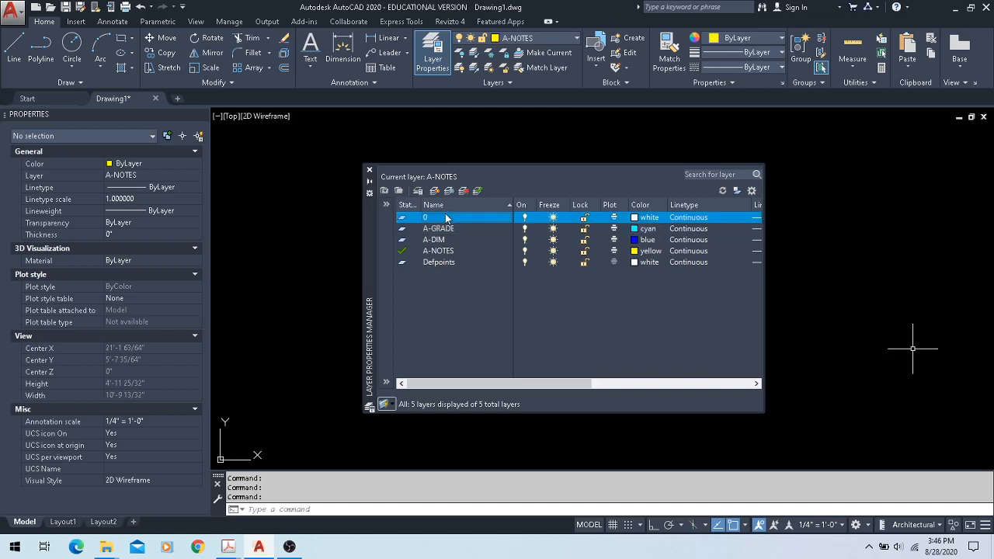
# - Create a new layer named ELEV-OUTLINE and set its color to red
pyautogui.click(435, 190)
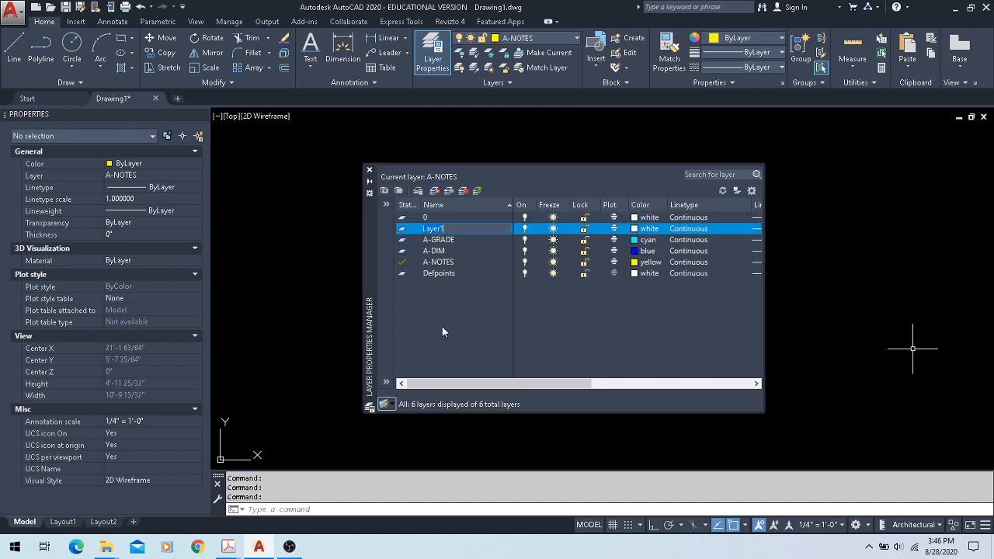
pyautogui.write('ELEV-OUTLINE')
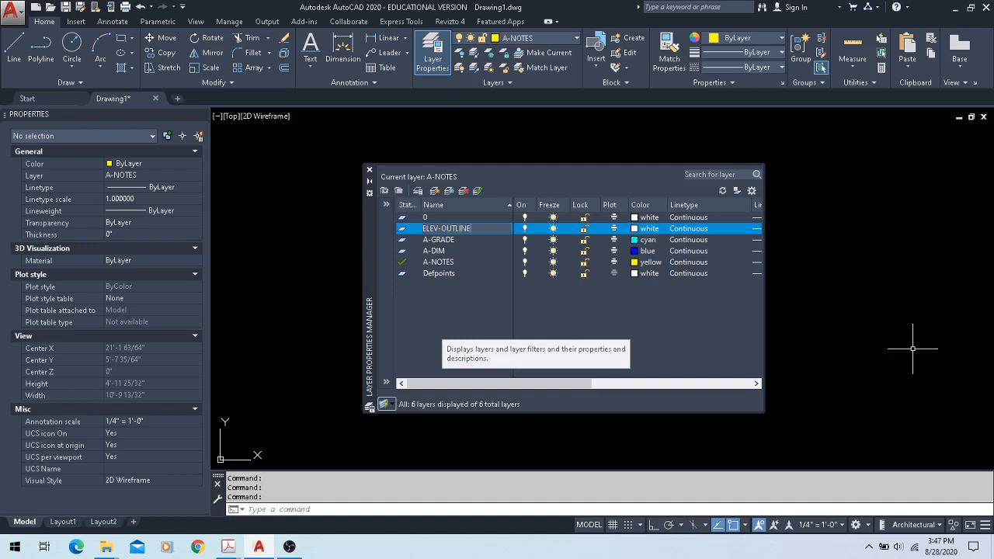
pyautogui.press('Return')
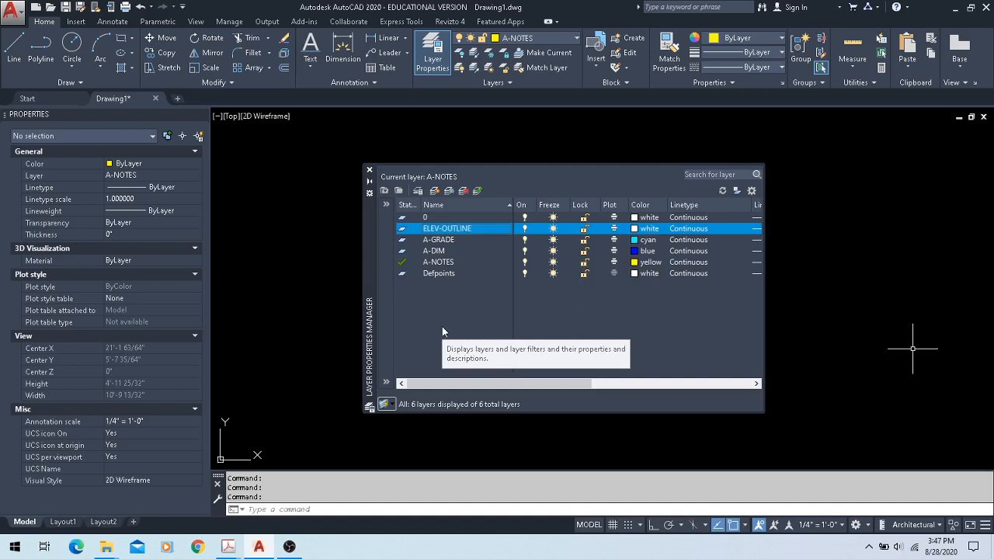
pyautogui.click(635, 229)
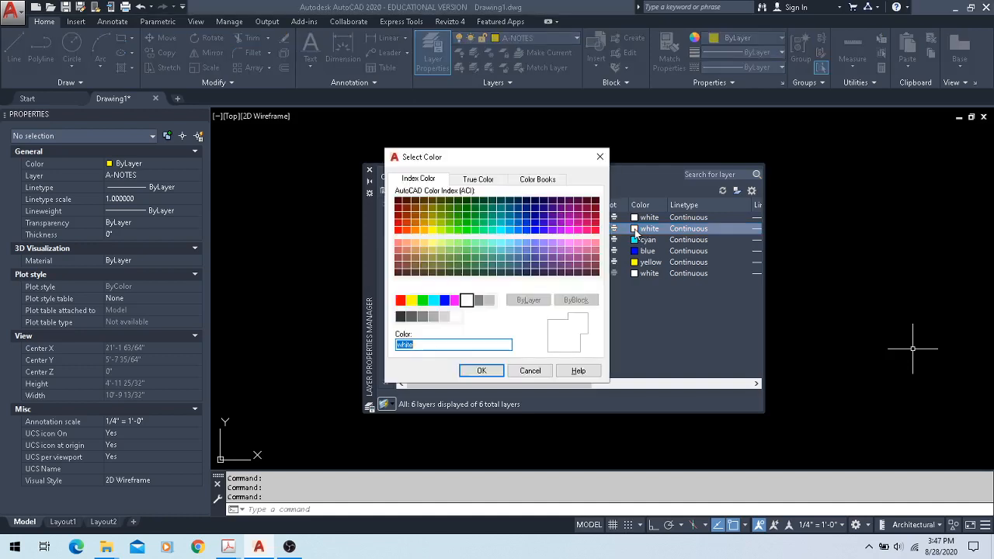
pyautogui.click(400, 300)
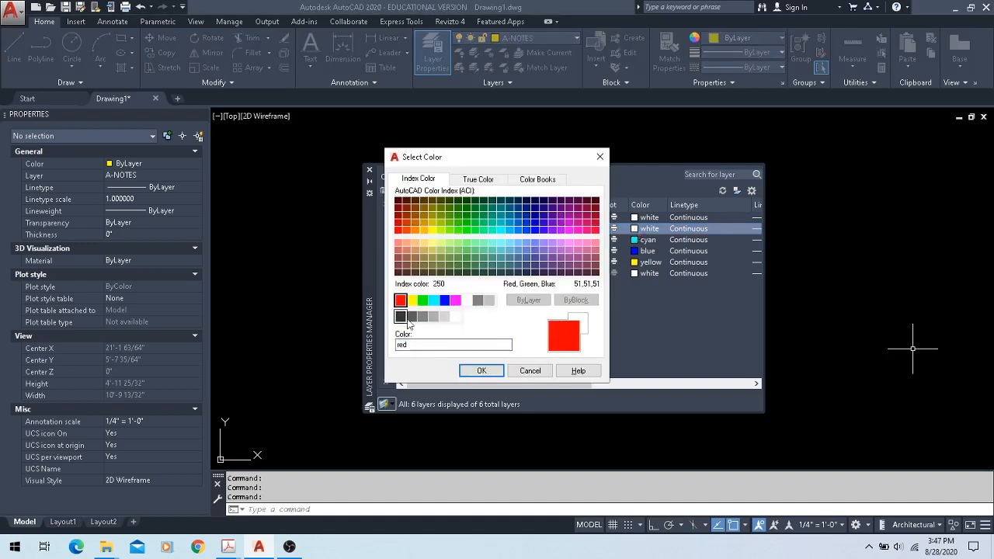
pyautogui.click(475, 370)
# - Create a new layer named ELEV-FDN with the color blue and the ACAD_ISO02W100 linetype
pyautogui.click(455, 220)
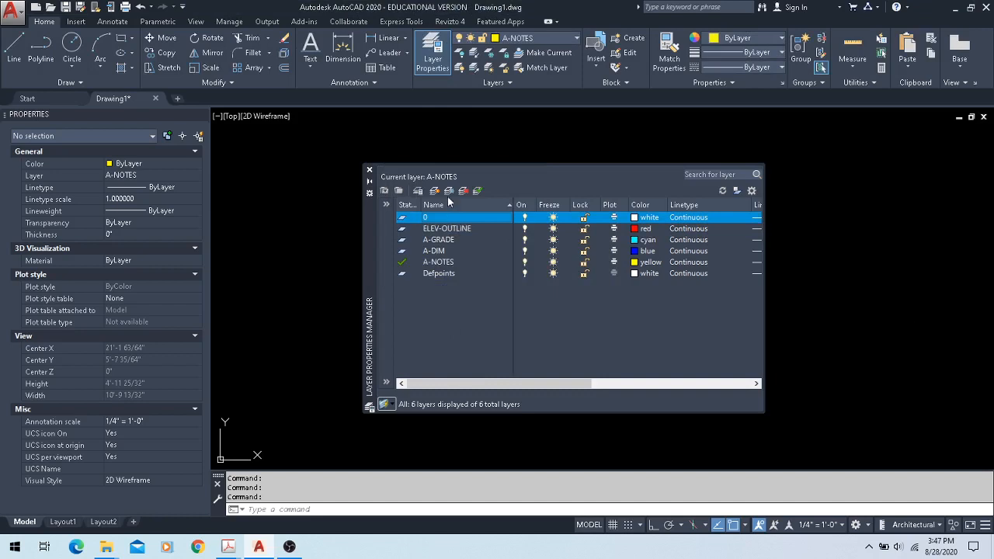
pyautogui.click(435, 191)
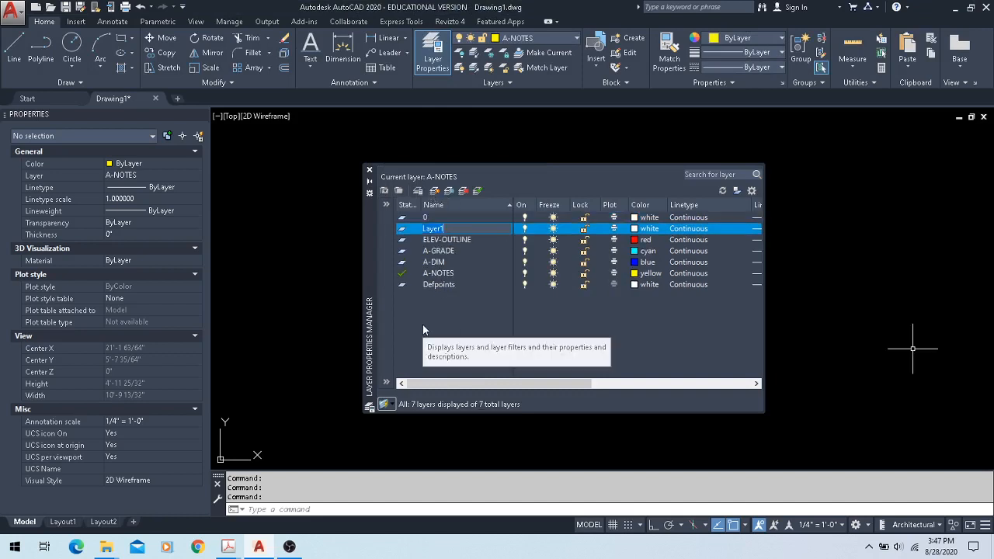
pyautogui.write('ELEV-FDN')
pyautogui.press('Return')
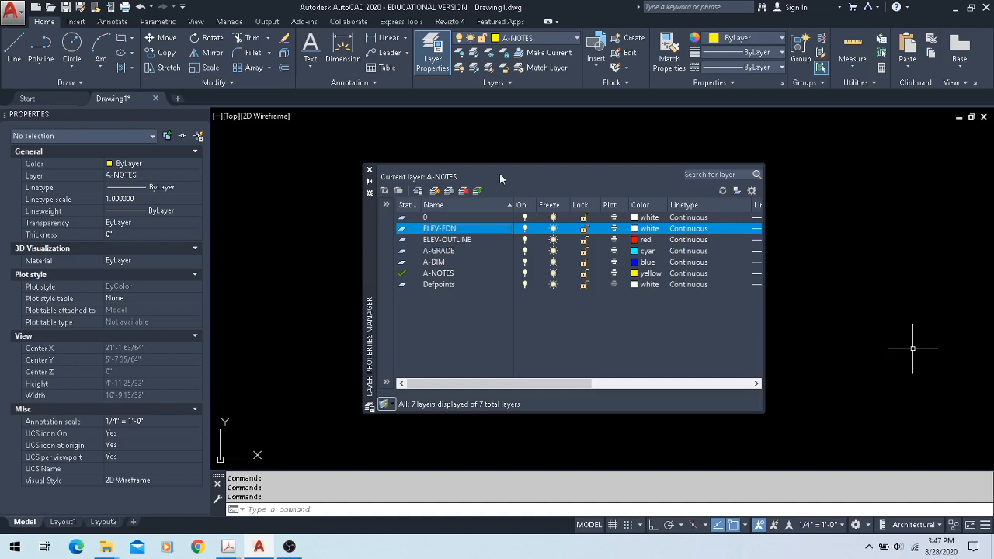
pyautogui.click(635, 229)
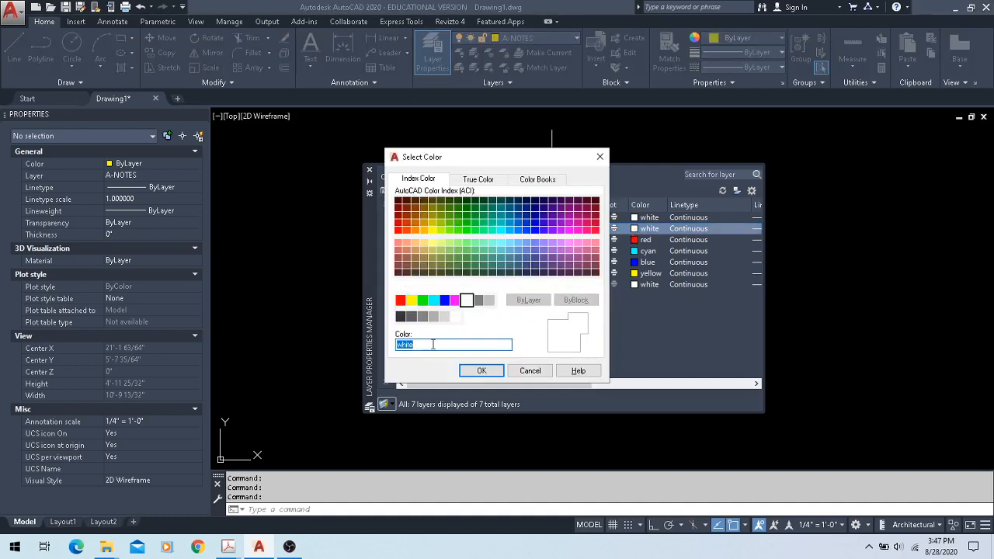
pyautogui.click(444, 301)
pyautogui.click(481, 370)
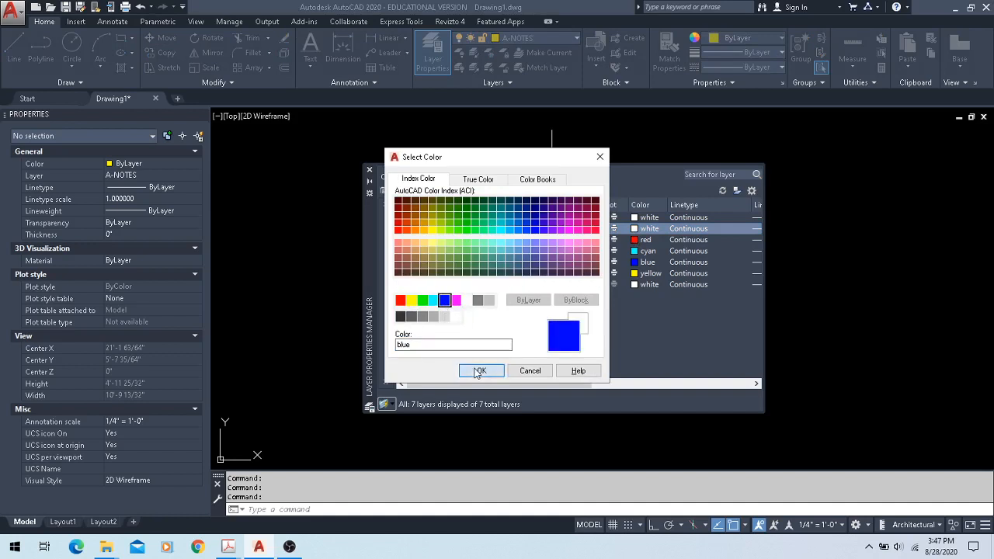
pyautogui.click(678, 229)
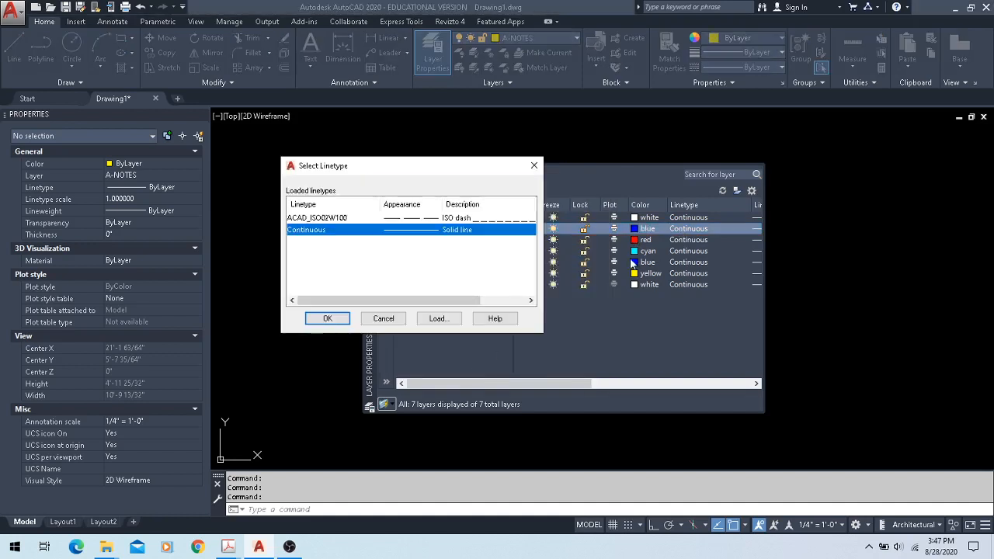
pyautogui.click(328, 319)
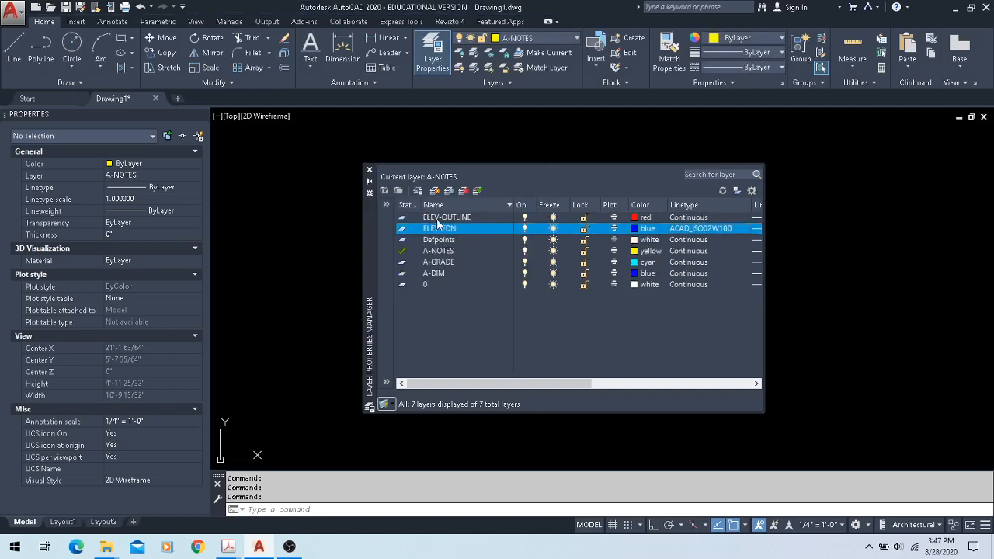
# - Create a new layer named ELEV-ROOF
pyautogui.click(444, 220)
pyautogui.click(435, 191)
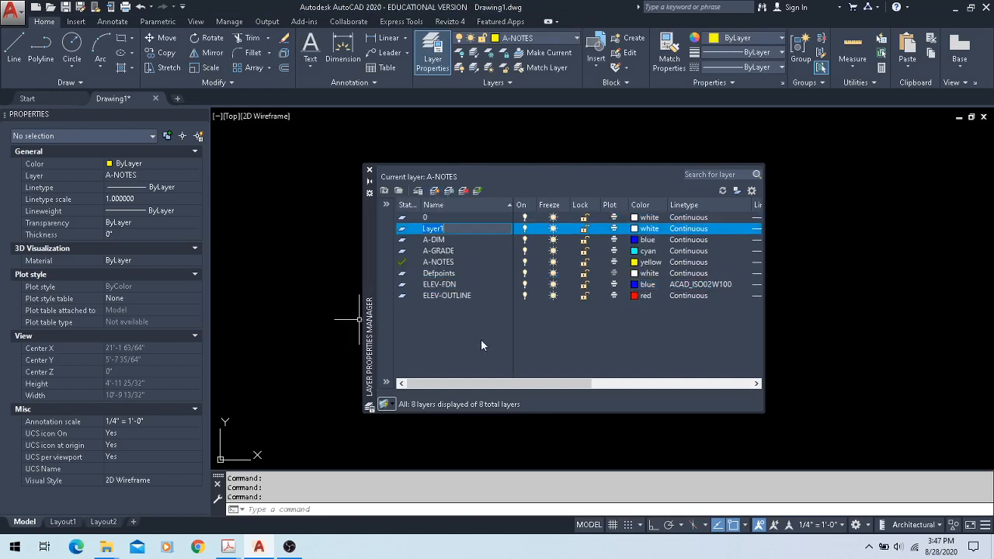
pyautogui.write('ELEV')
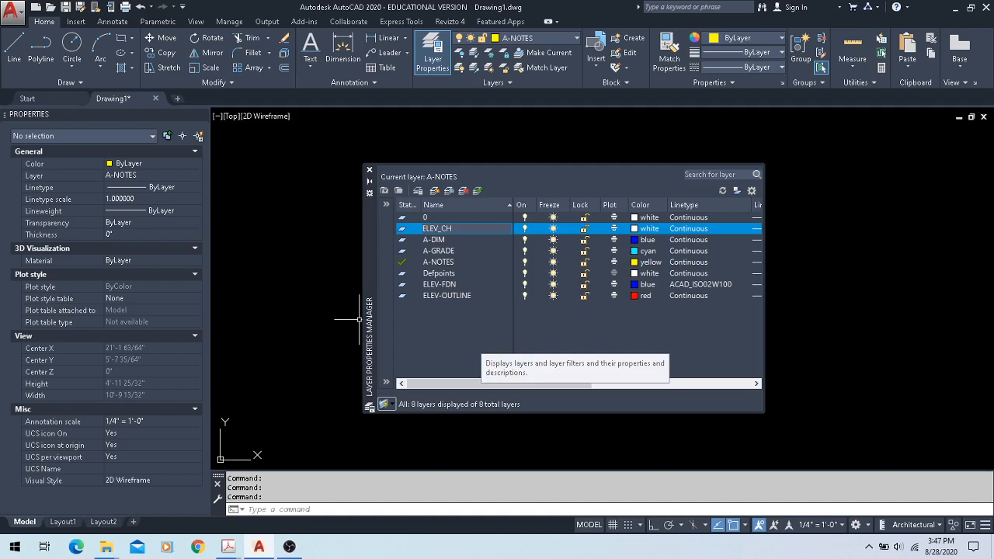
pyautogui.write('-ROOF')
pyautogui.press('Return')
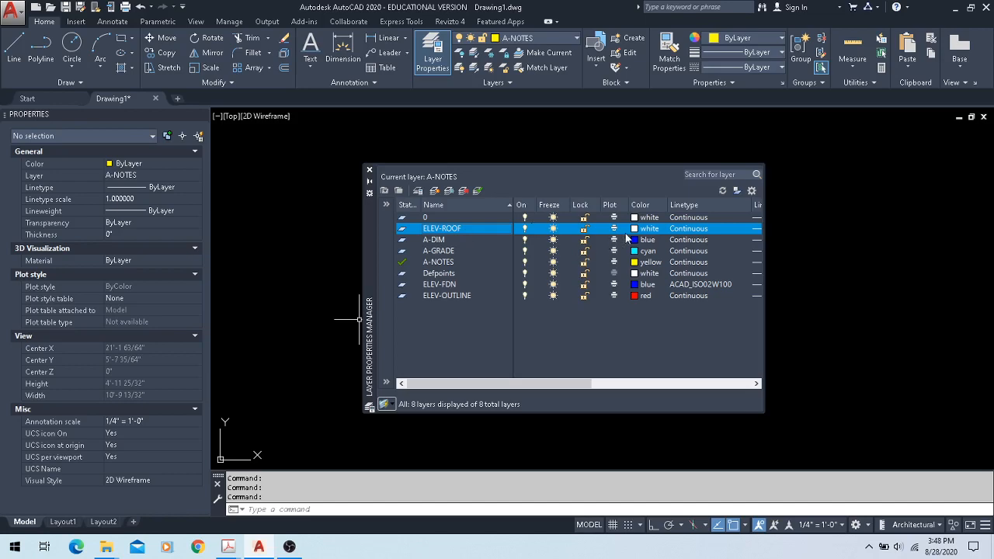
# - Switch to Acrobat and compare the House Elevation One and House Elevation Two PDFs, ending on House Elevation One
pyautogui.moveTo(222, 550)
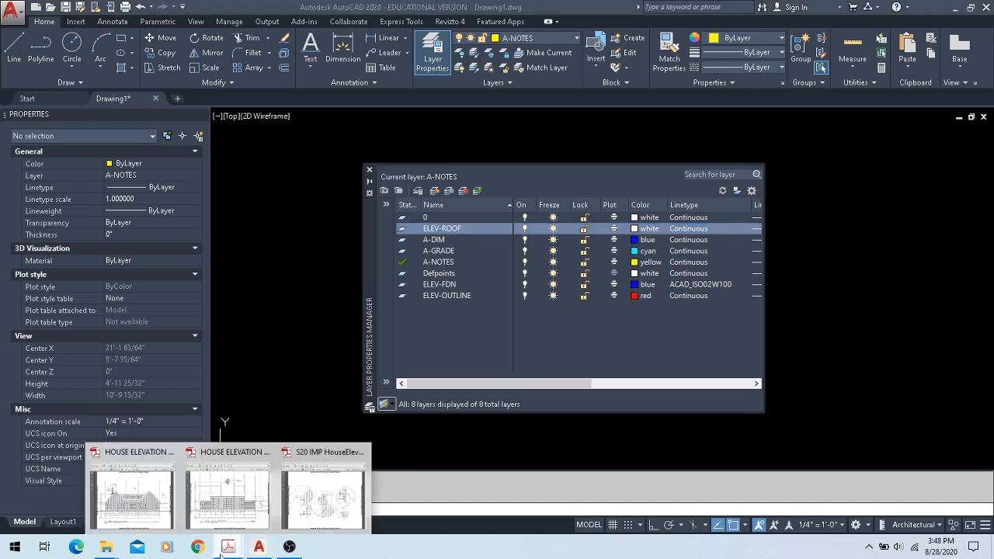
pyautogui.click(163, 503)
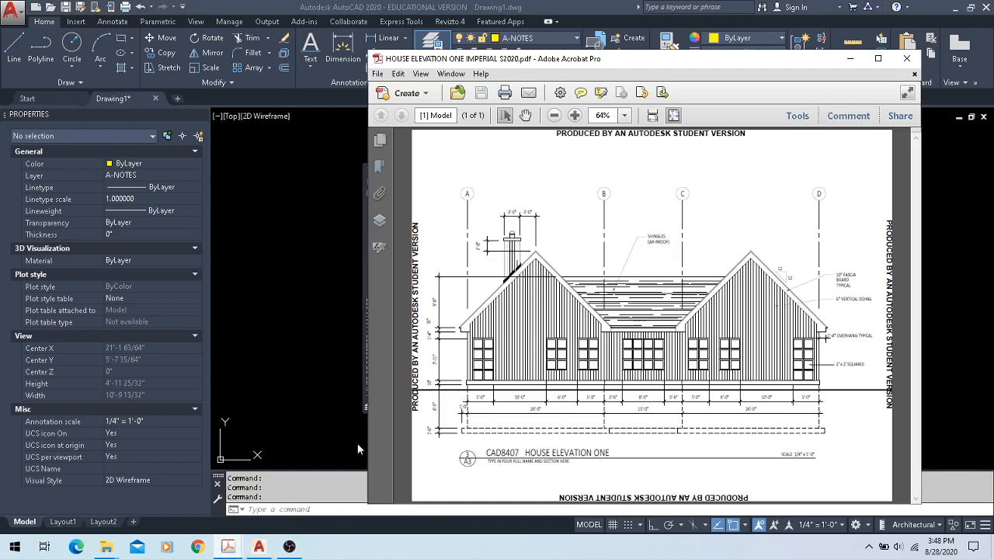
pyautogui.moveTo(228, 547)
pyautogui.click(233, 491)
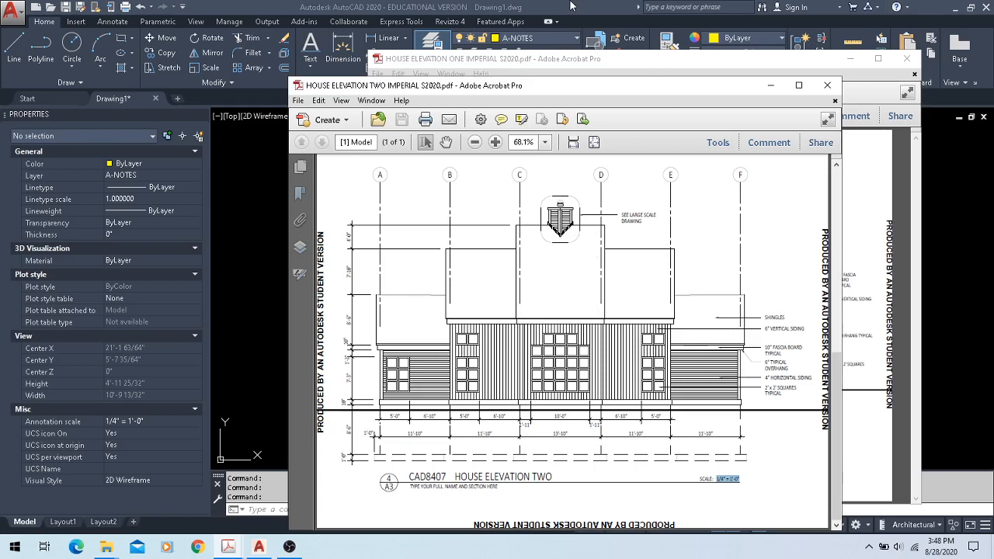
pyautogui.click(577, 61)
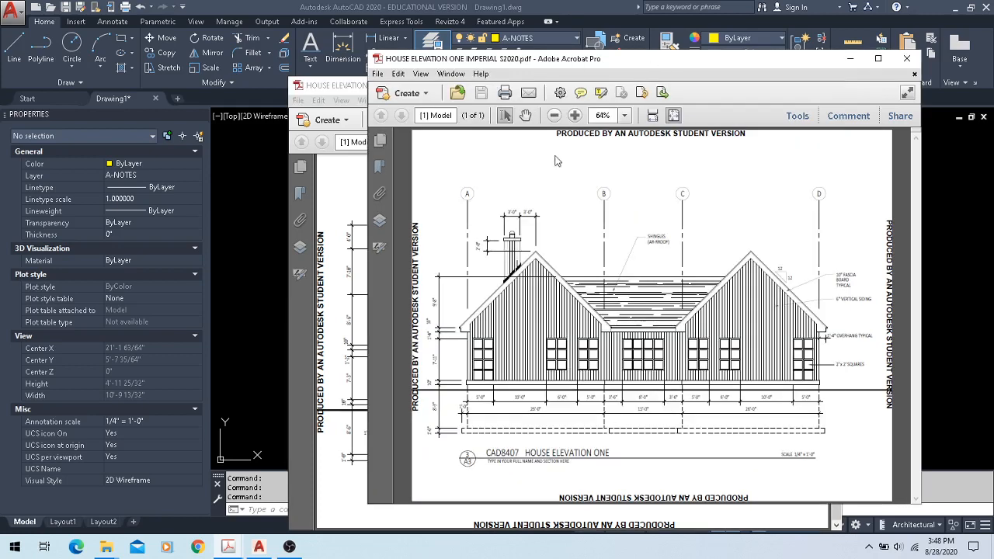
# - Examine the eave, fascia and roof edge details of House Elevation One up close at 400%
pyautogui.click(575, 115)
pyautogui.click(575, 114)
pyautogui.click(575, 115)
pyautogui.scroll(-5, 546, 251)
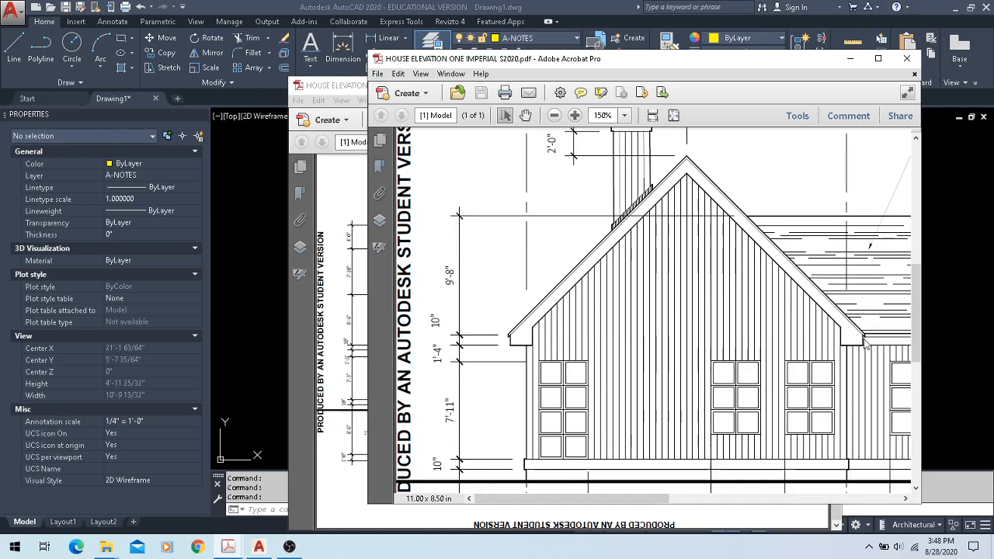
pyautogui.click(580, 112)
pyautogui.click(580, 112)
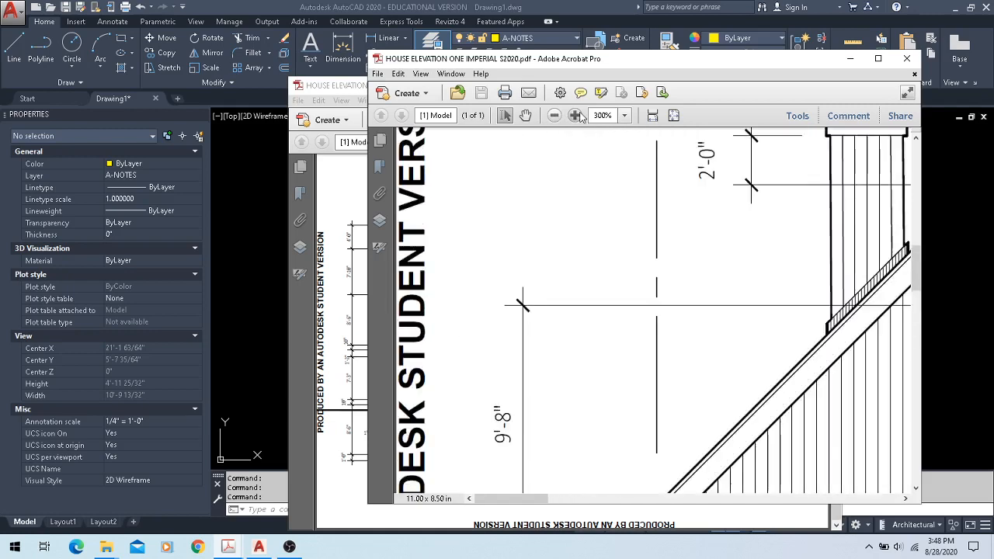
pyautogui.click(581, 112)
pyautogui.scroll(-8, 588, 209)
pyautogui.scroll(-3, 610, 217)
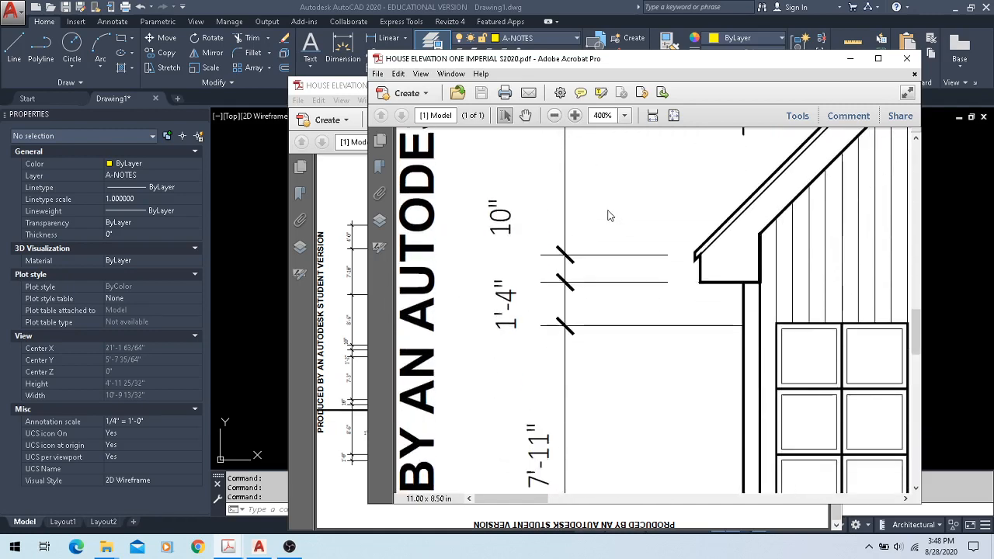
pyautogui.moveTo(541, 501); pyautogui.dragTo(675, 499)
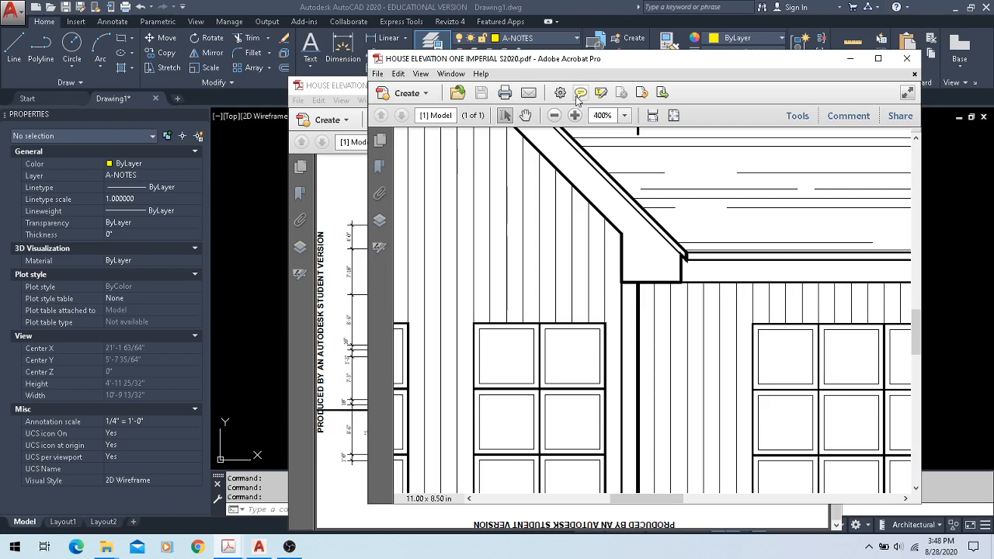
# - Inspect the central shingled roof and windows of House Elevation One at 150%, and return to AutoCAD
pyautogui.click(554, 115)
pyautogui.click(556, 115)
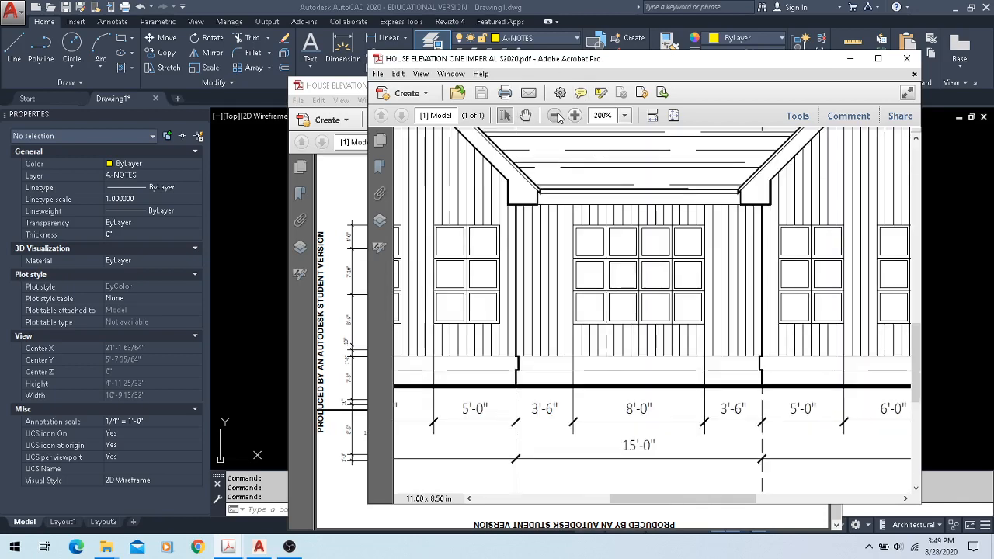
pyautogui.click(556, 115)
pyautogui.scroll(3, 563, 233)
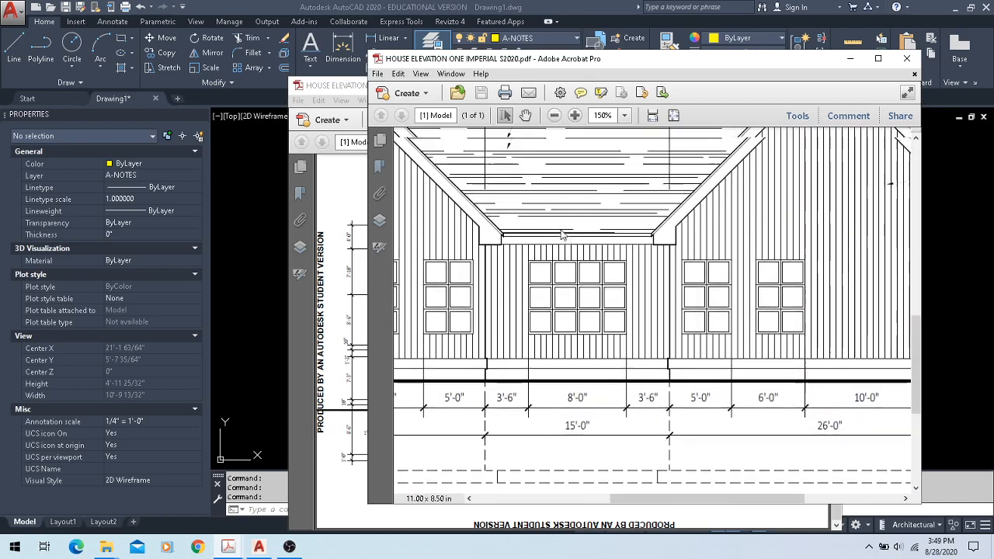
pyautogui.click(567, 6)
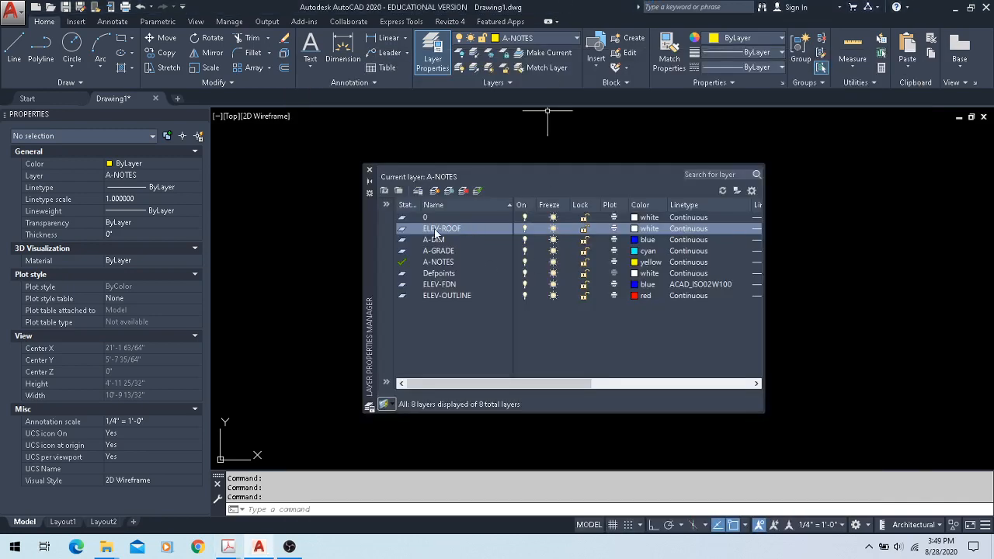
# - Reopen the House Elevation One PDF to check the gable siding, trim and chimney, and return to AutoCAD
pyautogui.moveTo(237, 550)
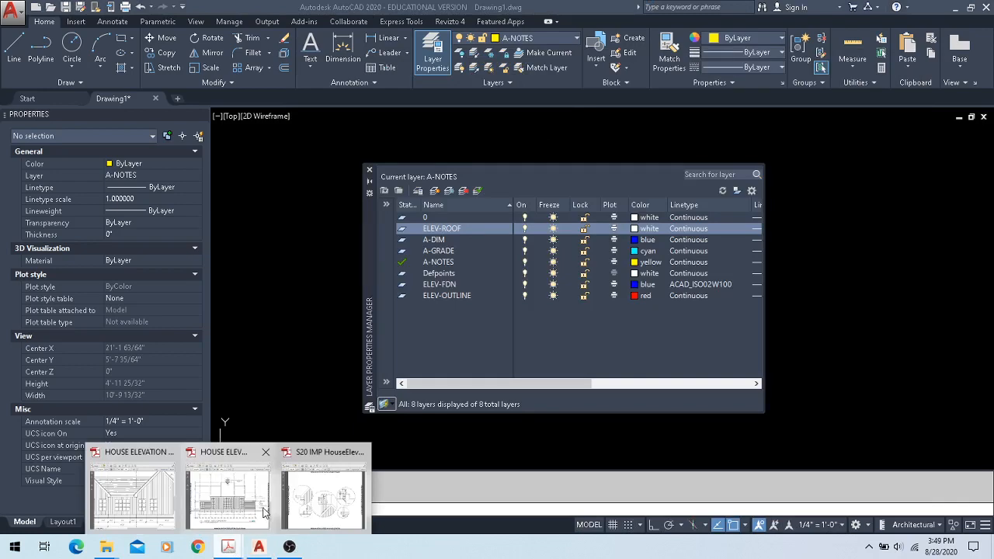
pyautogui.click(188, 509)
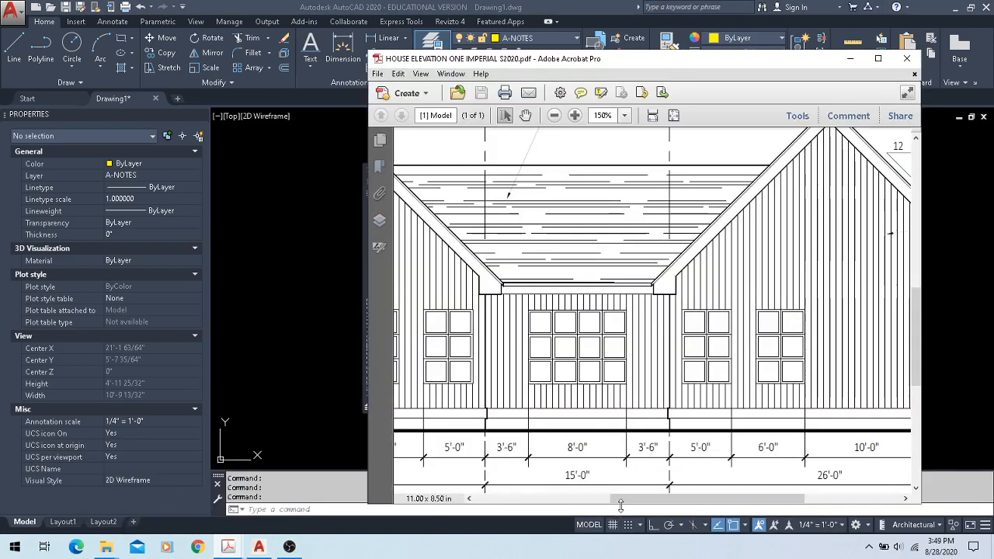
pyautogui.moveTo(621, 504); pyautogui.dragTo(553, 505)
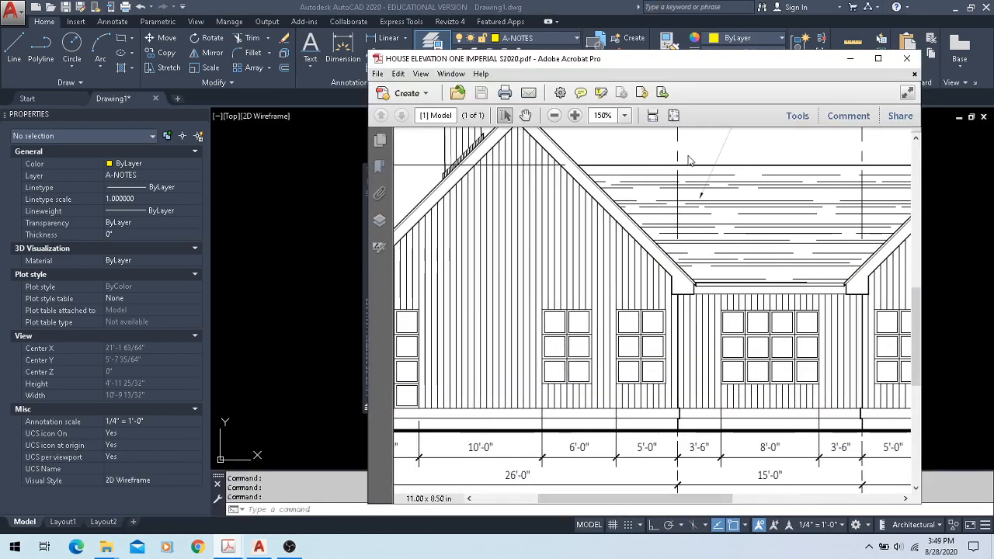
pyautogui.scroll(3, 621, 172)
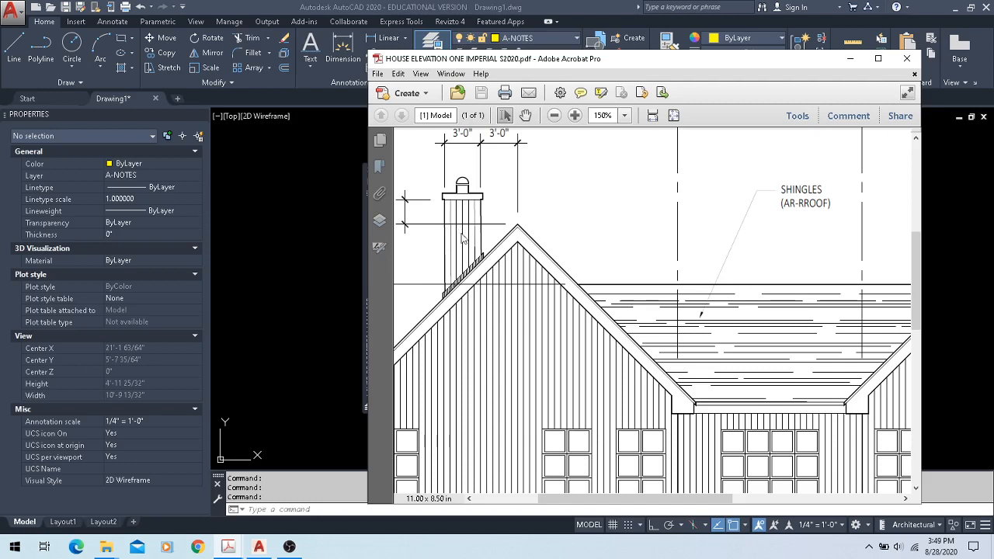
pyautogui.click(576, 6)
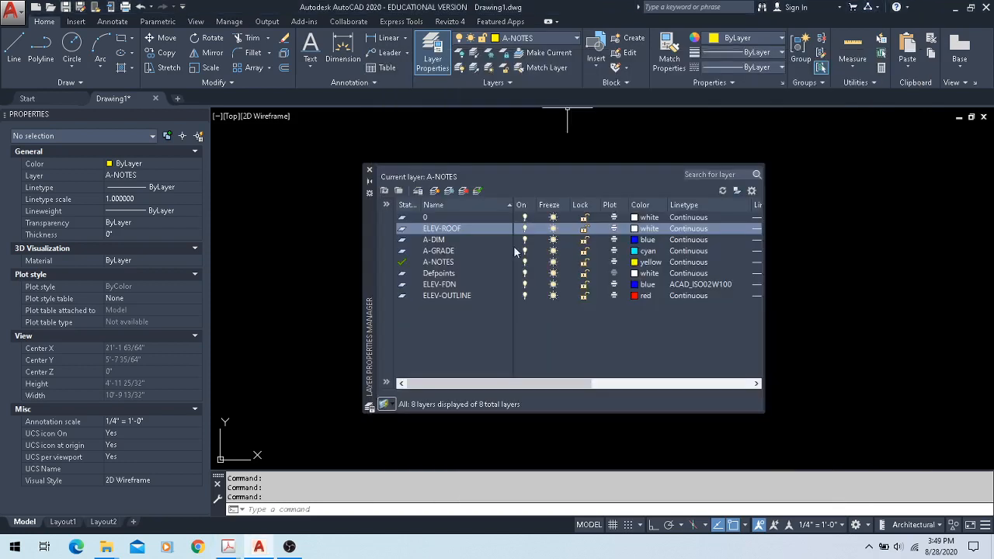
# - Create a new layer named ELEV-SIDING-TRIM
pyautogui.click(441, 219)
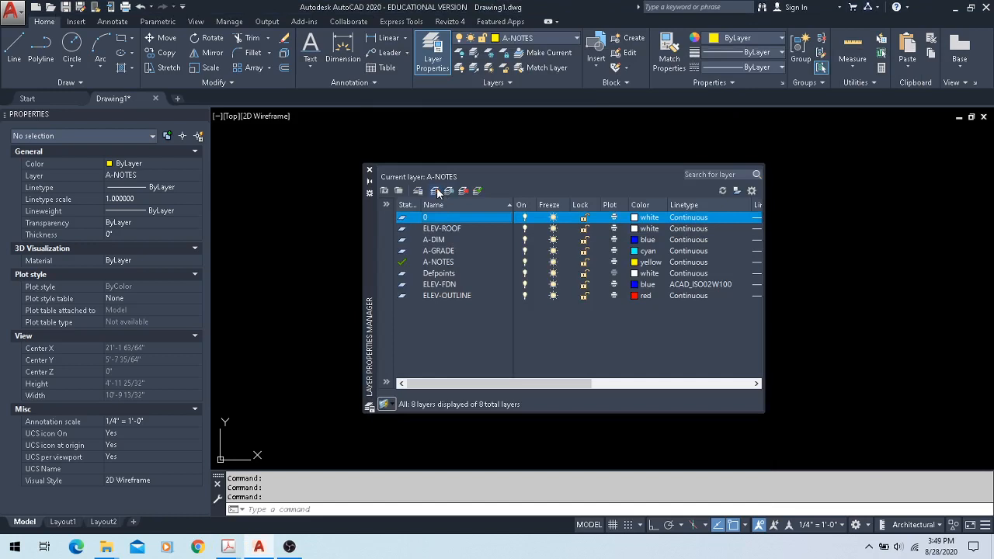
pyautogui.click(436, 191)
pyautogui.write('ELEV-SIDING-TRIM')
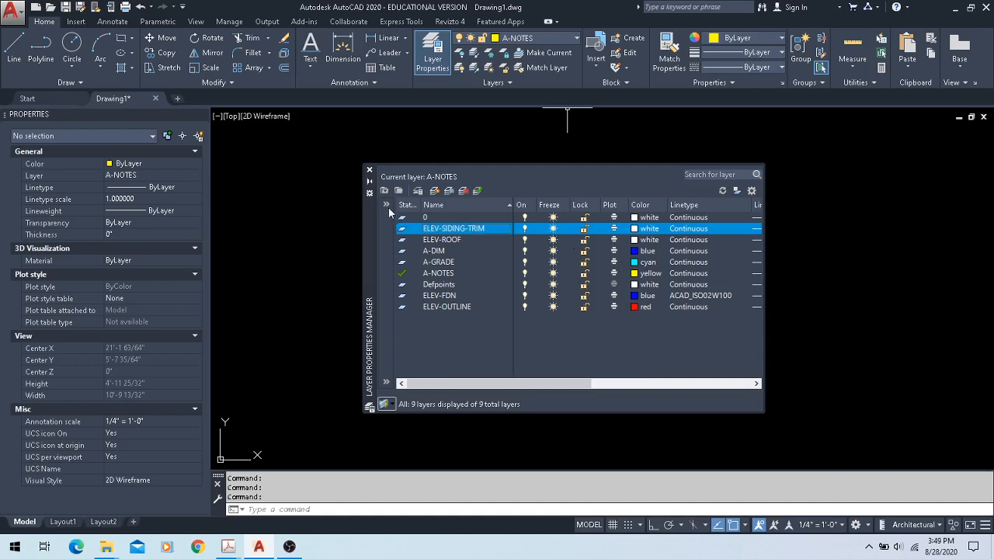
# - Create a new layer named ELEV-SIDING-HATCH and set its color to magenta
pyautogui.click(435, 190)
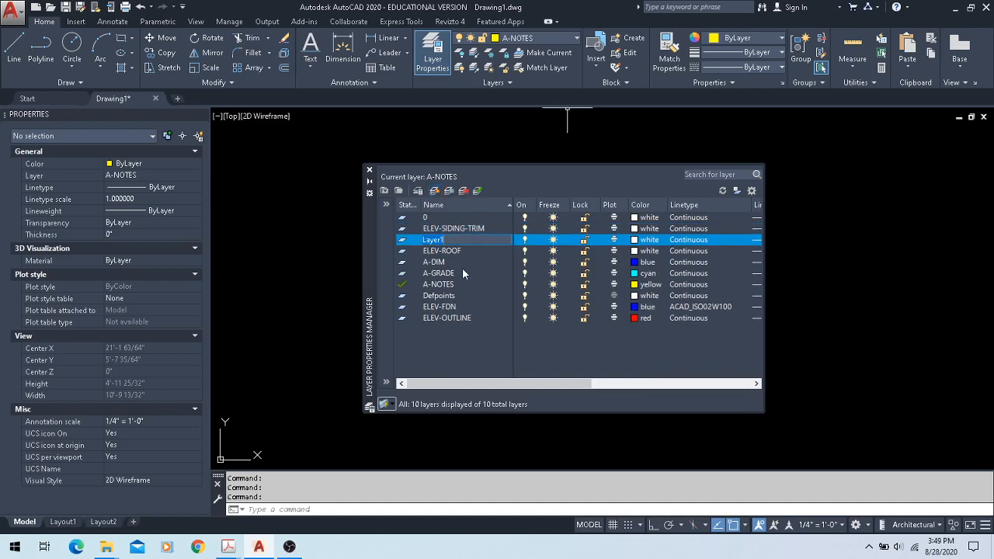
pyautogui.write('ELEV-SIDING-HATCH')
pyautogui.press('Return')
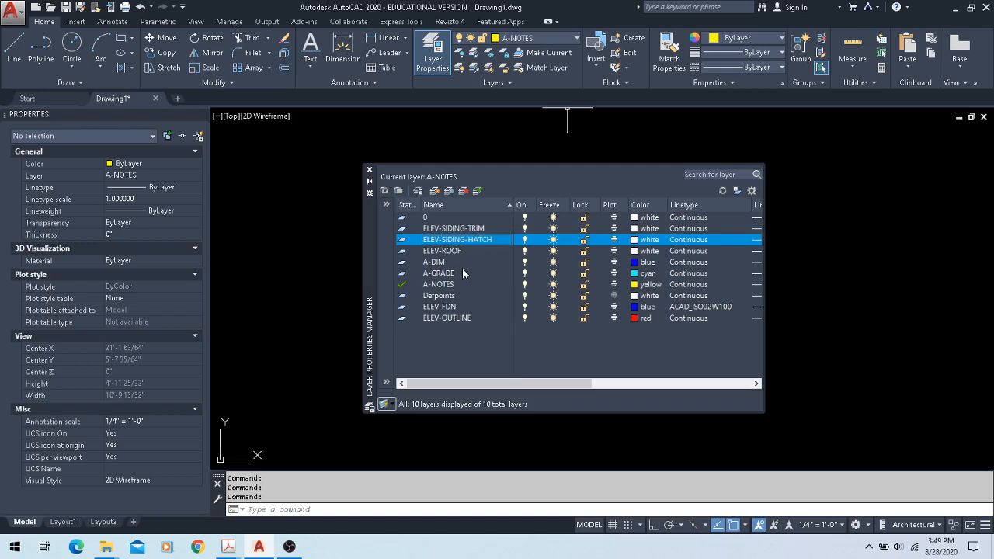
pyautogui.click(639, 241)
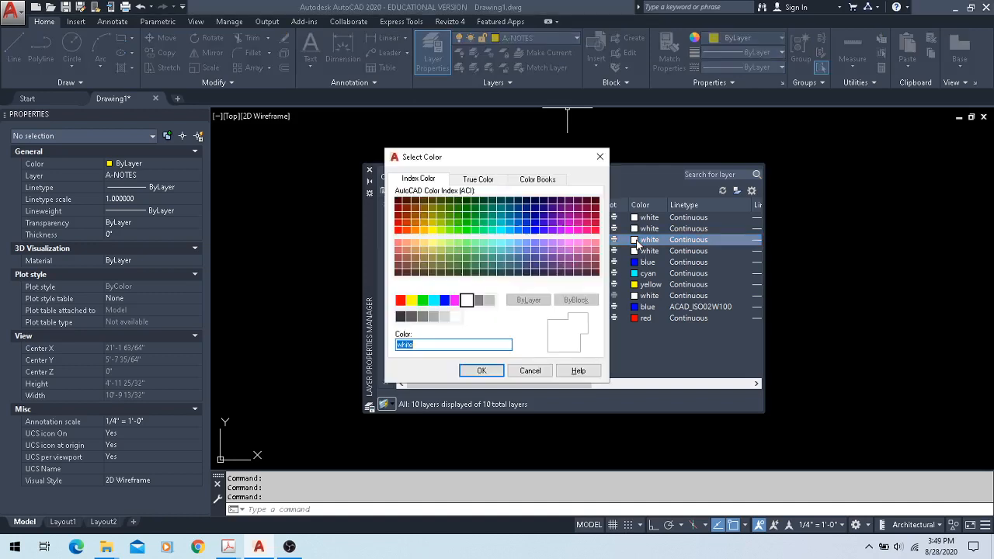
pyautogui.click(456, 301)
pyautogui.click(482, 370)
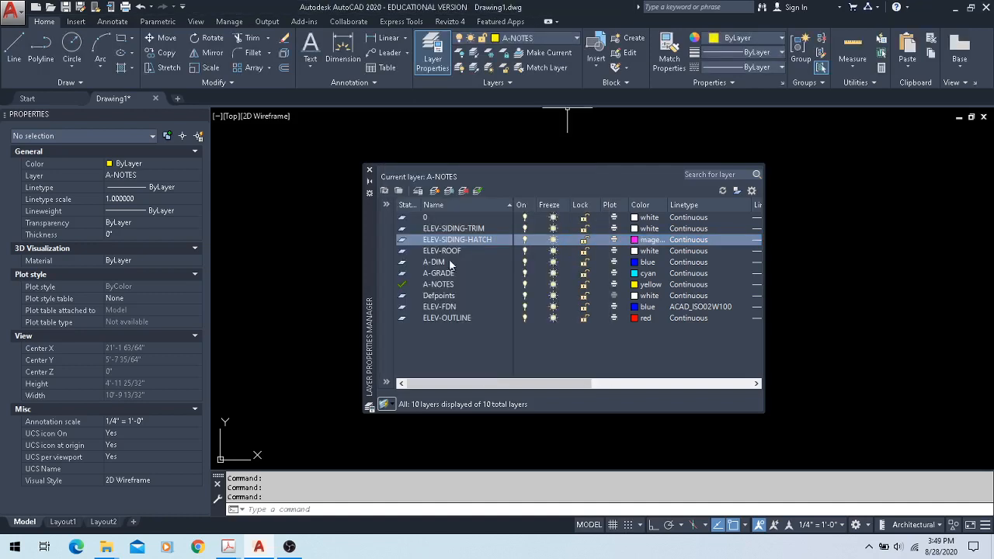
# - Create a new layer named A-WINDOW
pyautogui.click(447, 218)
pyautogui.click(451, 219)
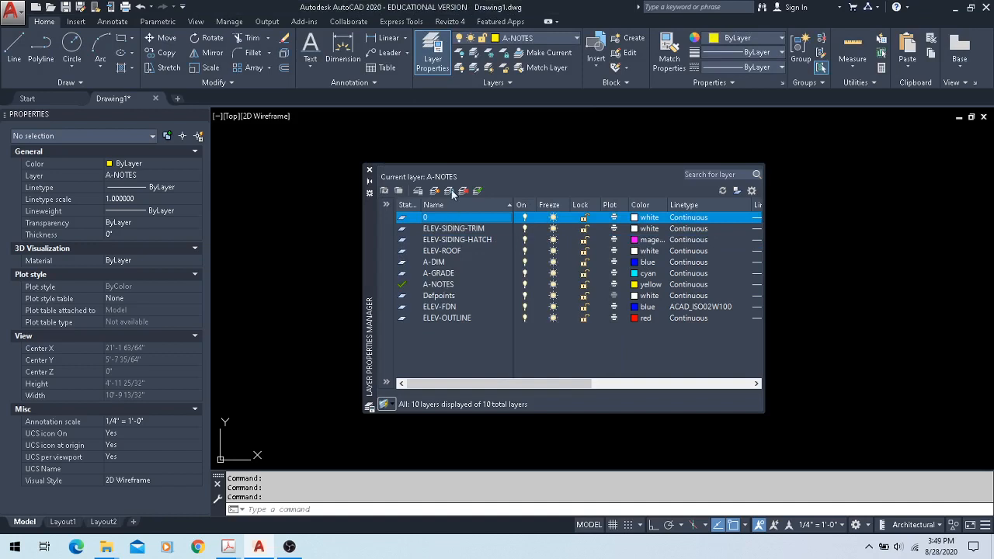
pyautogui.click(572, 287)
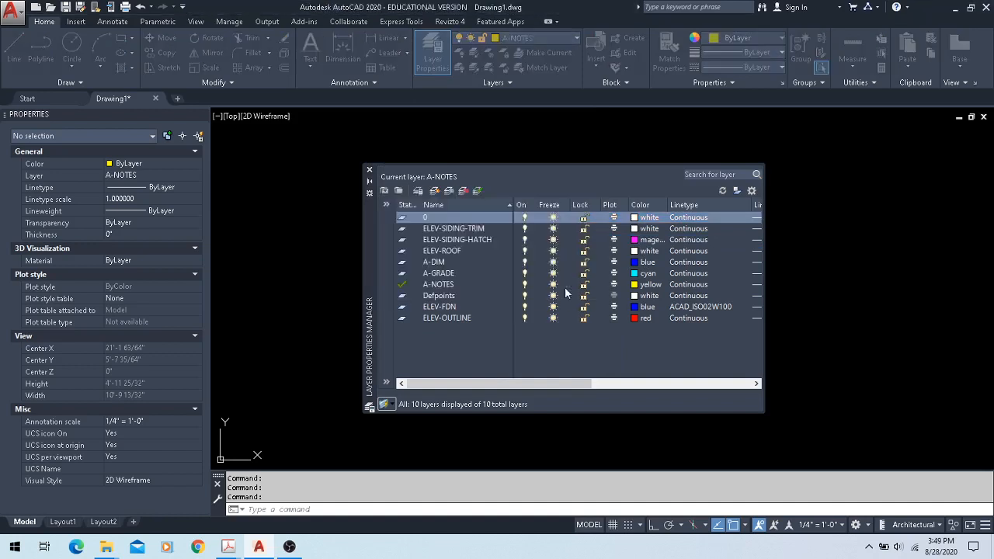
pyautogui.click(434, 190)
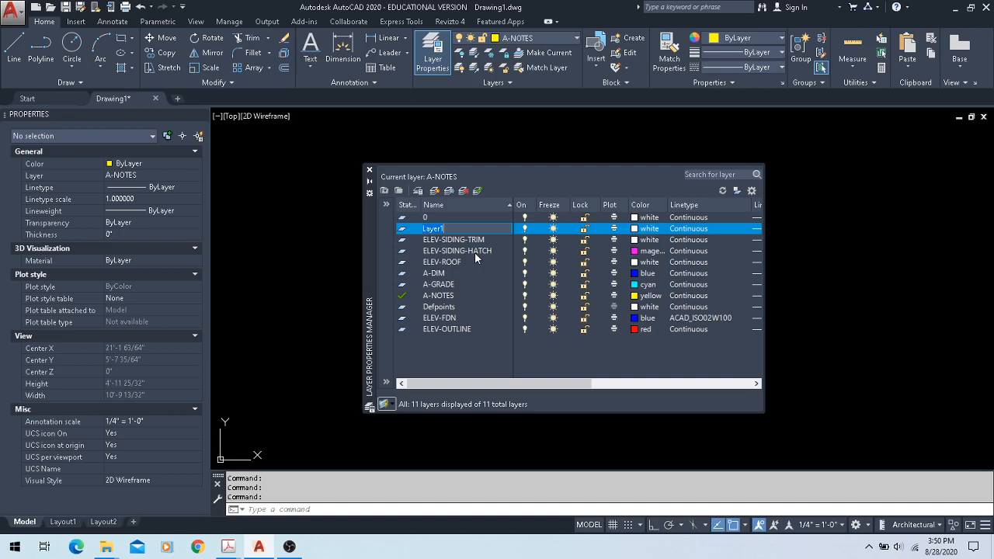
pyautogui.write('A-WINDOW')
pyautogui.press('Return')
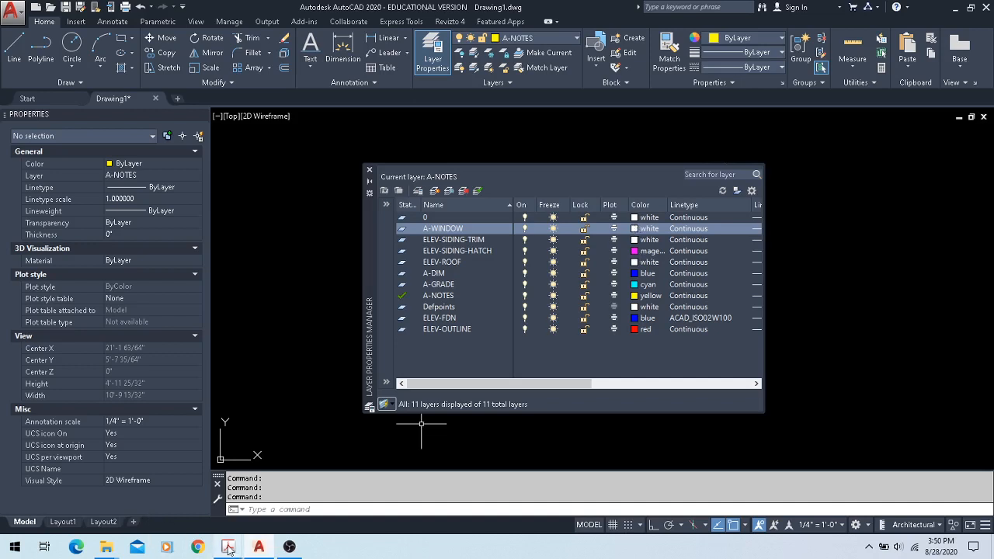
# - Switch to the House Elevation One PDF and review the whole elevation at 75%, including the shingles note and windows
pyautogui.moveTo(229, 550)
pyautogui.click(132, 493)
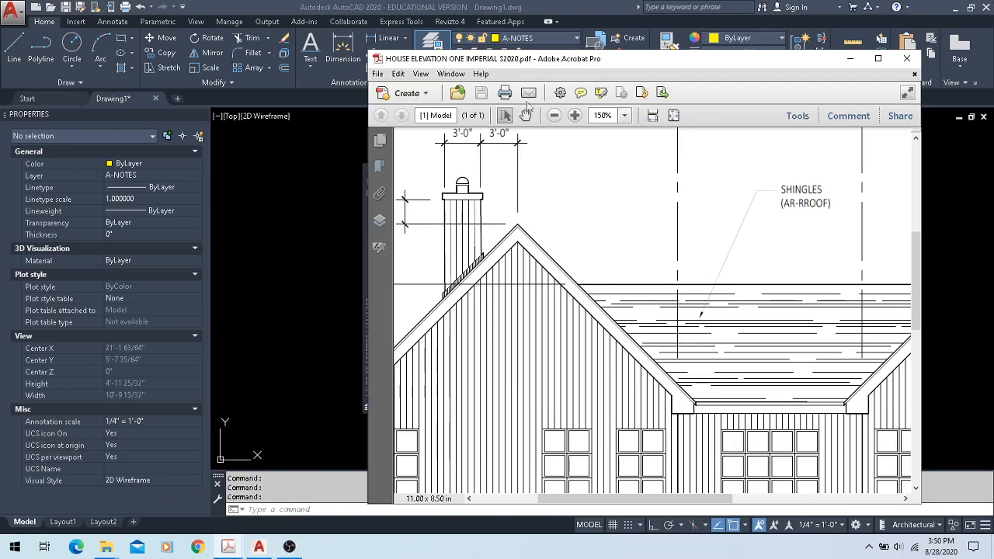
pyautogui.click(554, 115)
pyautogui.click(554, 115)
pyautogui.click(554, 115)
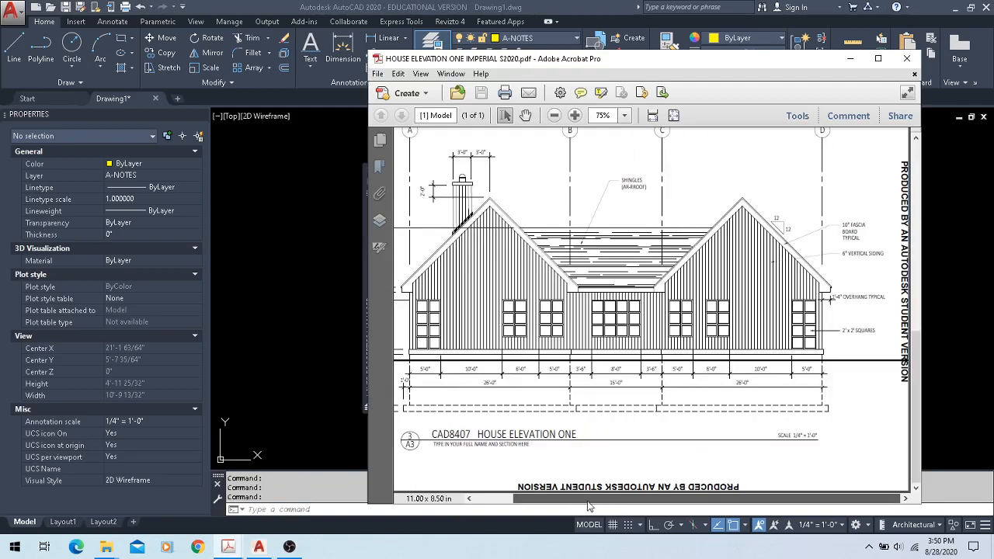
pyautogui.moveTo(618, 503); pyautogui.dragTo(551, 503)
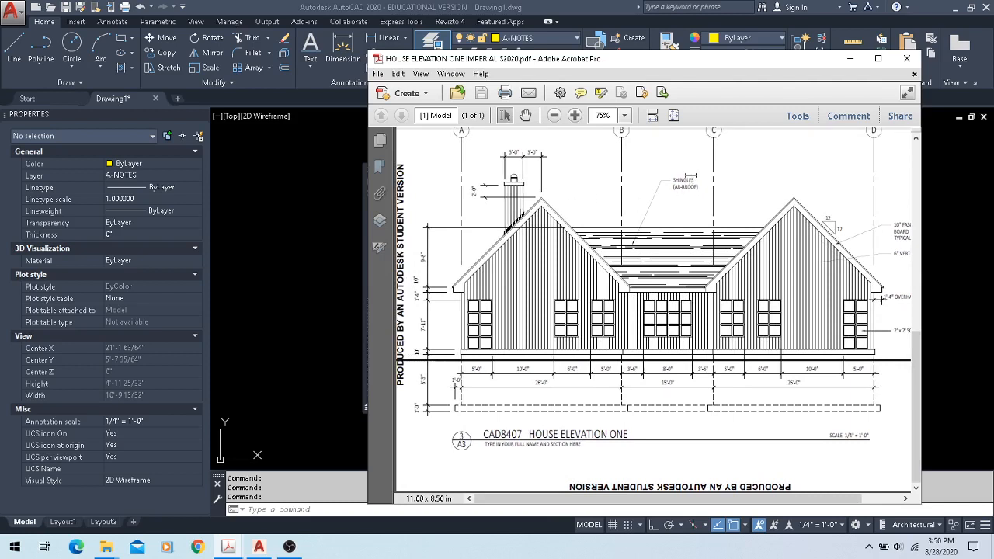
pyautogui.moveTo(692, 180)
pyautogui.mouseDown()
pyautogui.moveTo(675, 178)
pyautogui.moveTo(701, 190)
pyautogui.mouseUp()
pyautogui.click(670, 211)
pyautogui.scroll(1, 561, 326)
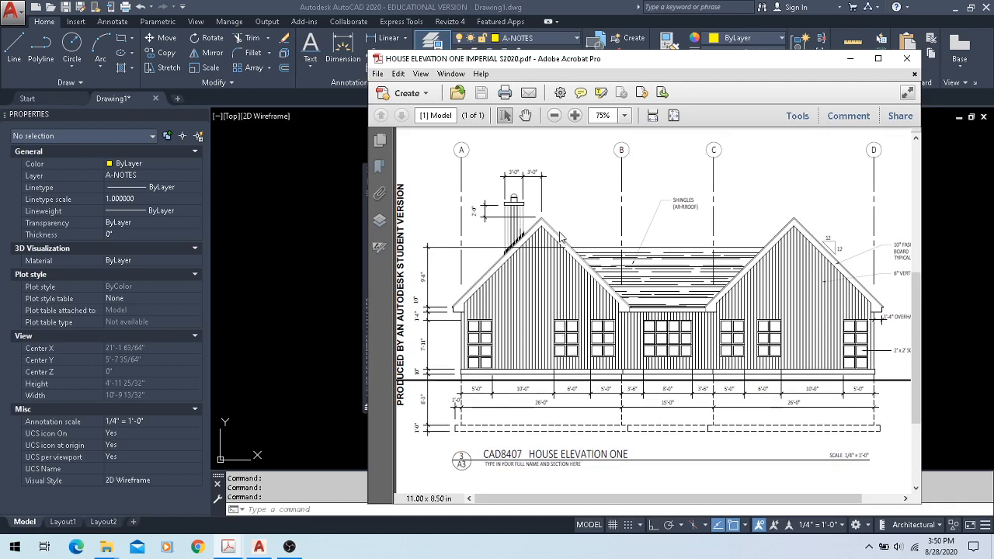
# - Return to AutoCAD and make A-WINDOW the current layer
pyautogui.click(611, 7)
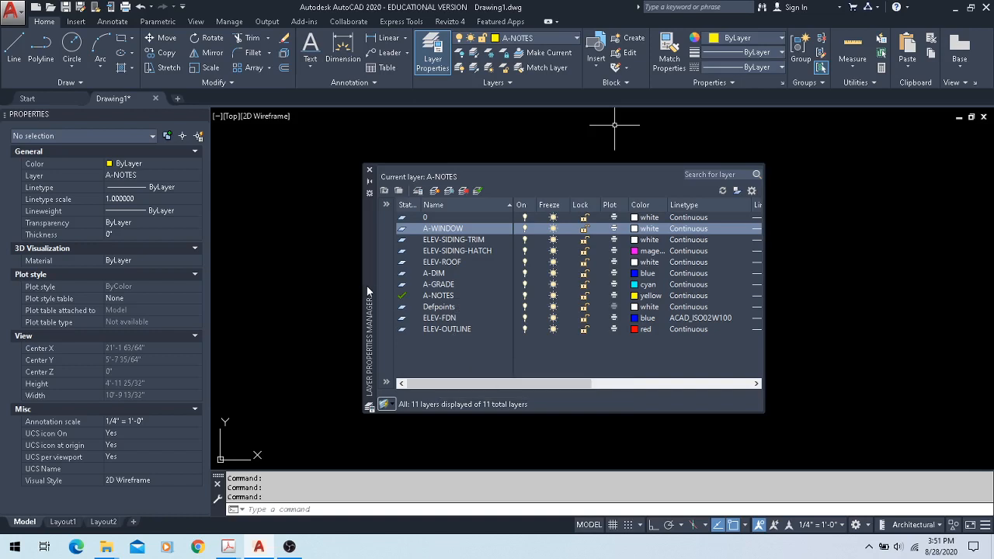
pyautogui.doubleClick(461, 229)
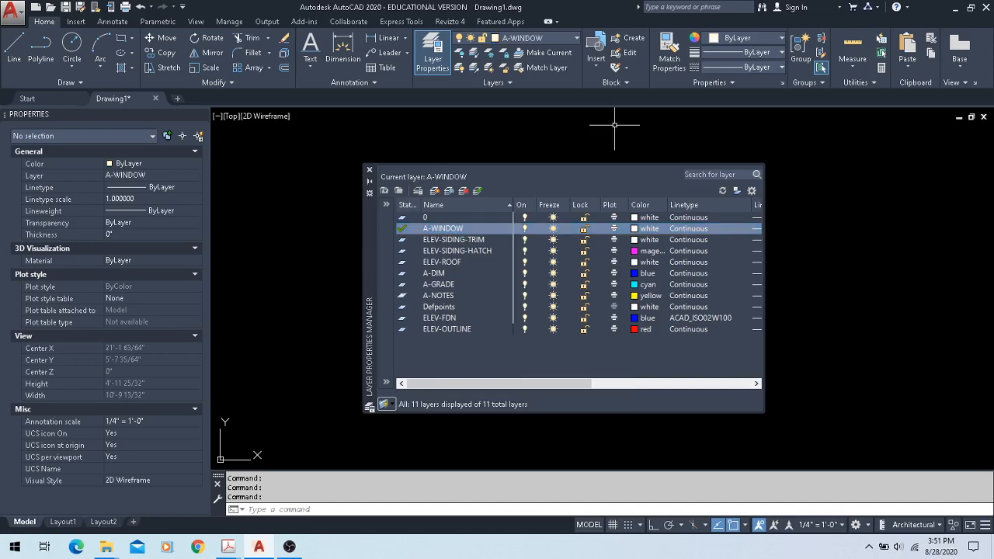
# - Move the layer manager out of the drawing area and draw a 2' by 2' rectangle on A-WINDOW
pyautogui.moveTo(372, 218)
pyautogui.mouseDown()
pyautogui.moveTo(655, 278)
pyautogui.moveTo(993, 281)
pyautogui.mouseUp()
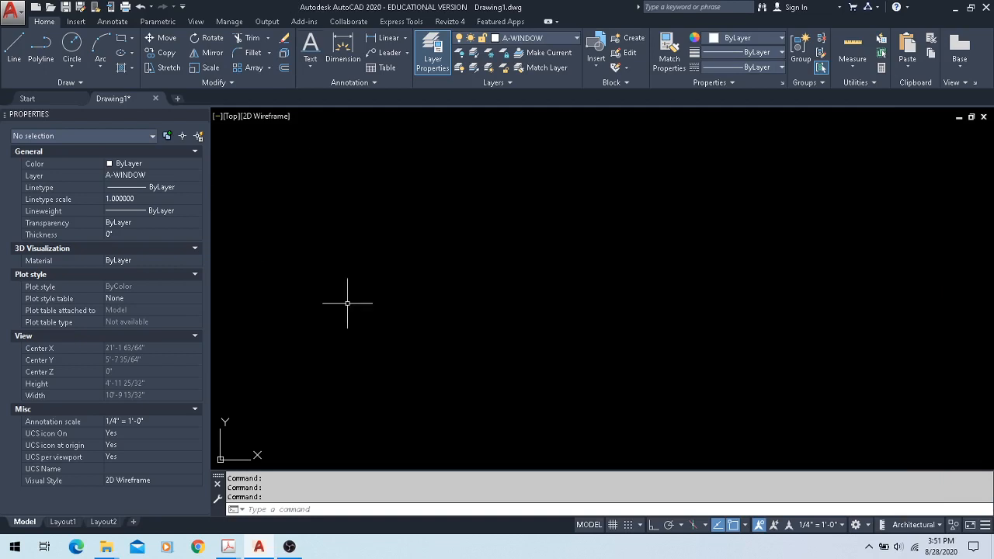
pyautogui.scroll(-5, 384, 320)
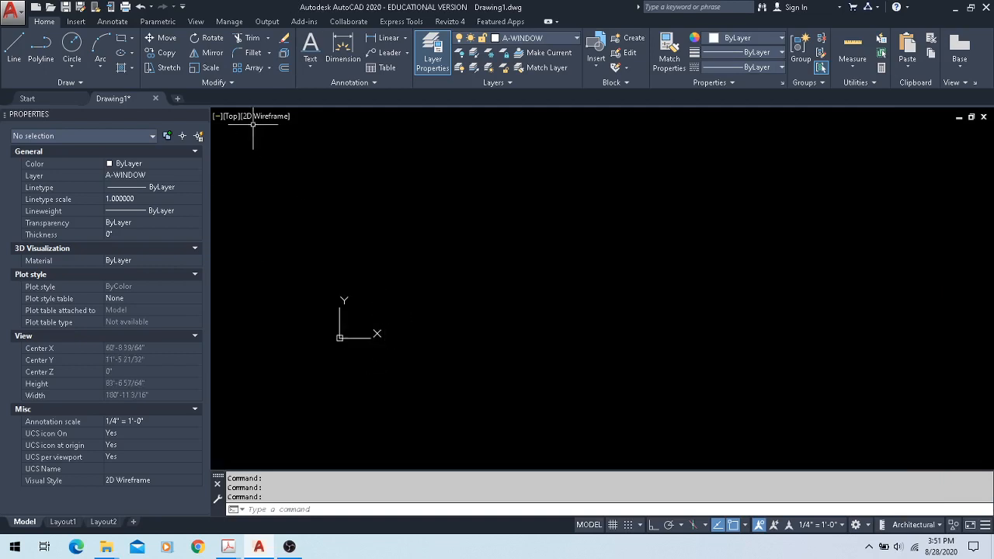
pyautogui.click(120, 39)
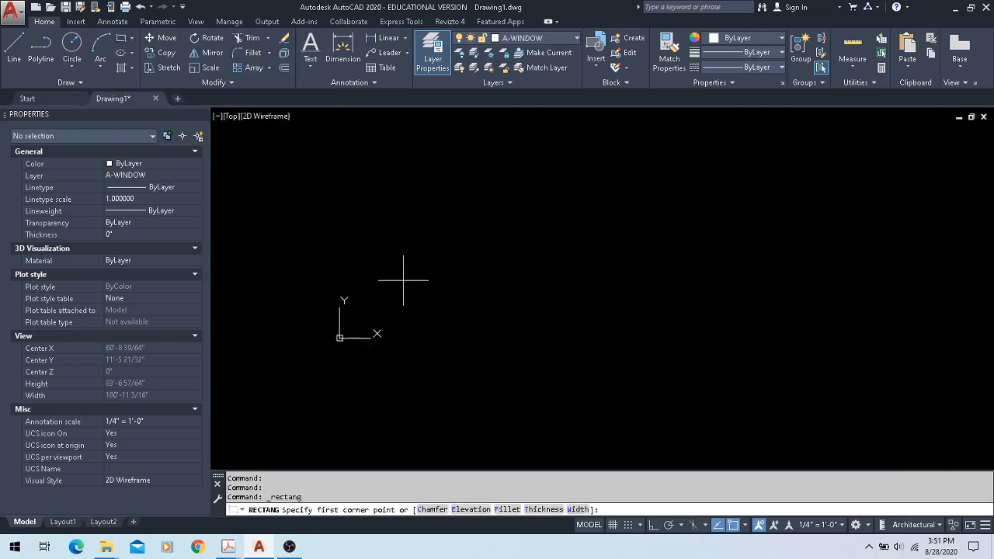
pyautogui.moveTo(386, 268); pyautogui.dragTo(572, 280, button='middle')
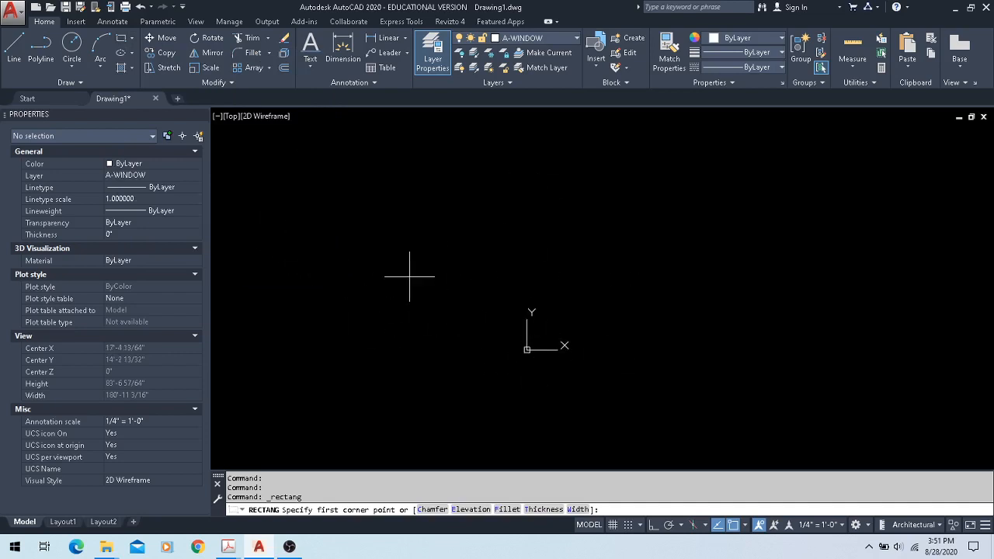
pyautogui.click(267, 229)
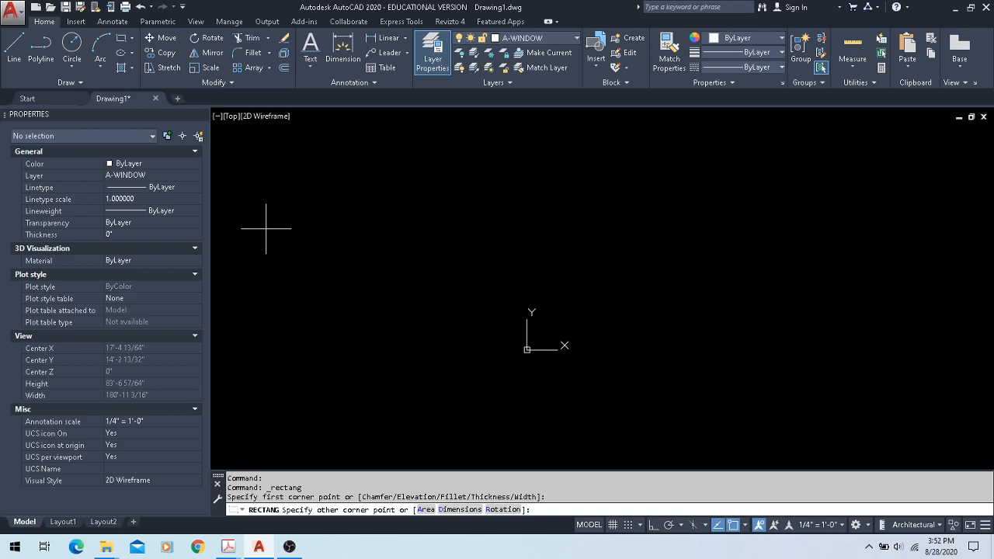
pyautogui.press('F8')
pyautogui.write('@')
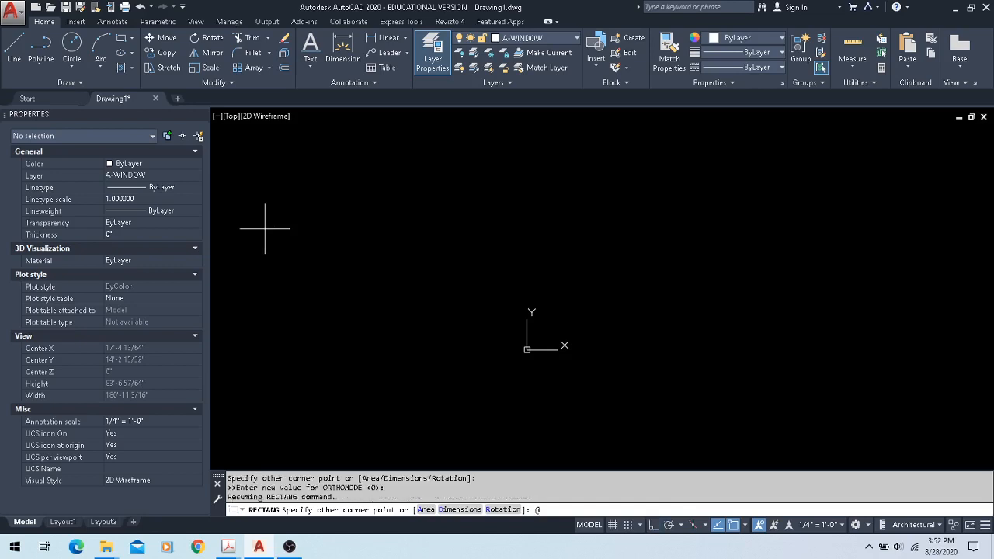
pyautogui.write("2',2'")
pyautogui.press('Return')
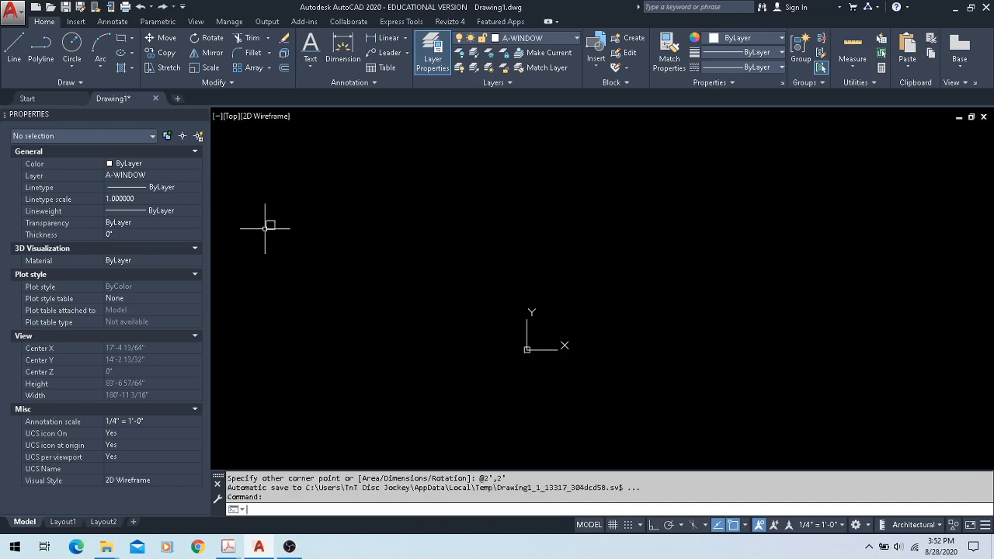
pyautogui.moveTo(104, 106)
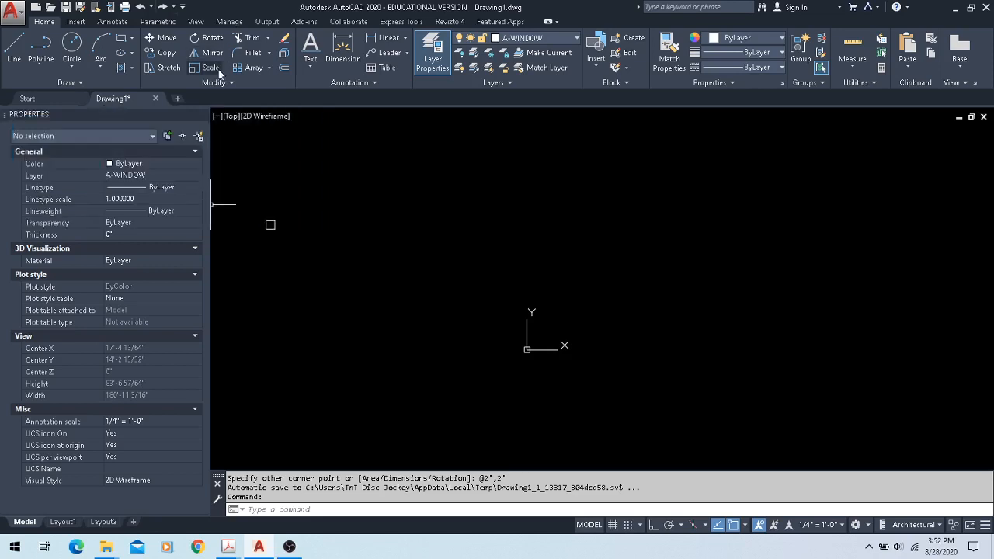
pyautogui.scroll(5, 248, 220)
pyautogui.scroll(4, 253, 221)
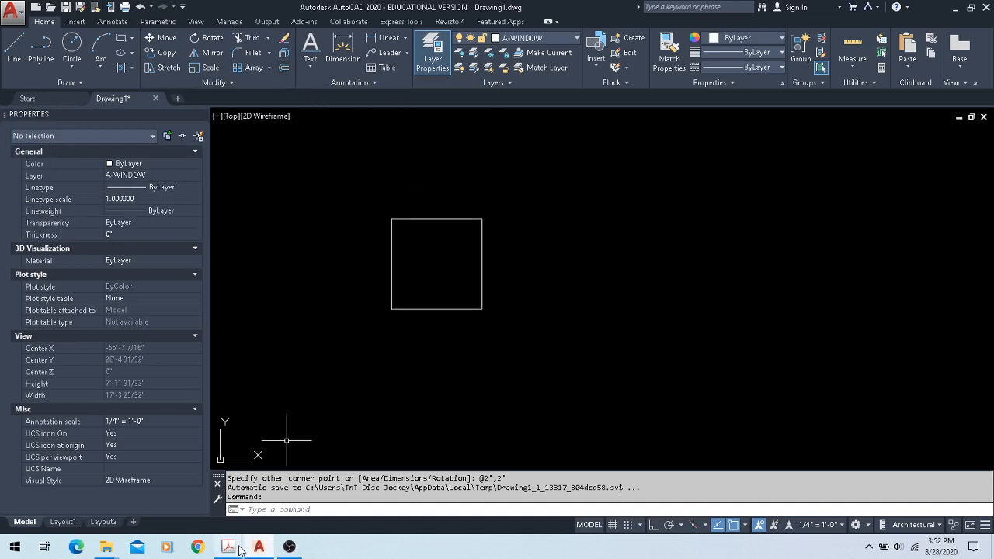
# - Switch to the House Elevation Two PDF, examine the window squares note and pane frames at 300%, and return to AutoCAD
pyautogui.moveTo(229, 547)
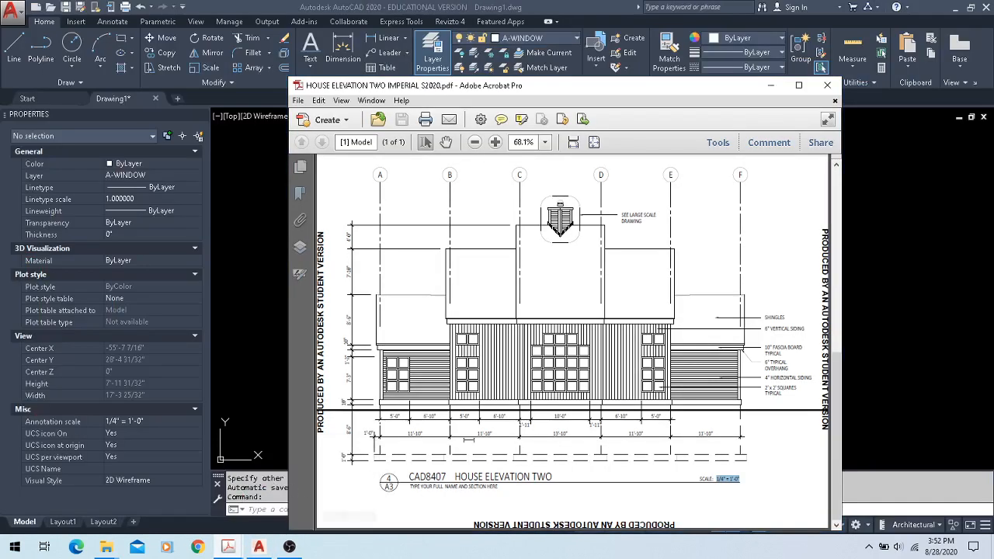
pyautogui.click(244, 501)
pyautogui.keyDown('ctrl'); pyautogui.scroll(5, 792, 395); pyautogui.keyUp('ctrl')
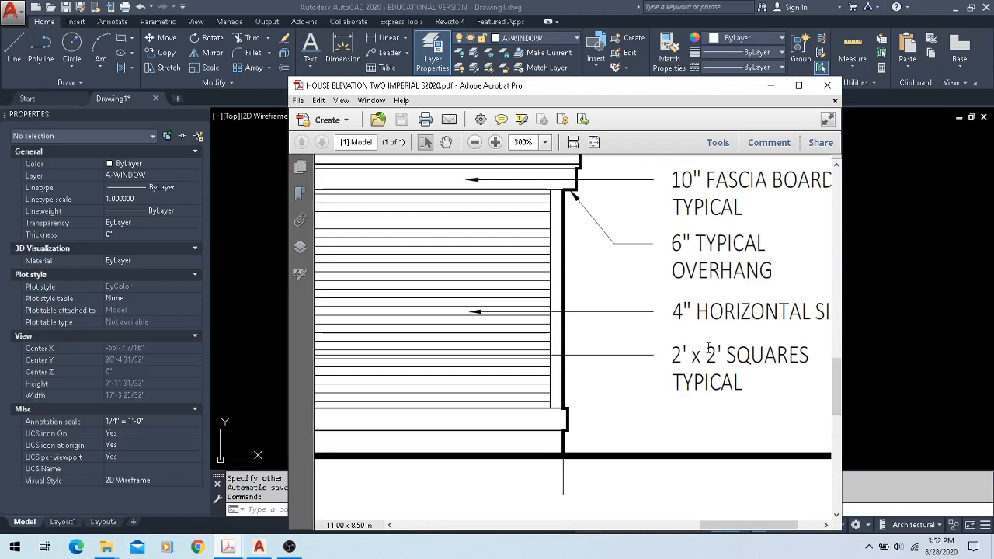
pyautogui.moveTo(722, 531)
pyautogui.mouseDown()
pyautogui.moveTo(628, 531)
pyautogui.moveTo(645, 530)
pyautogui.mouseUp()
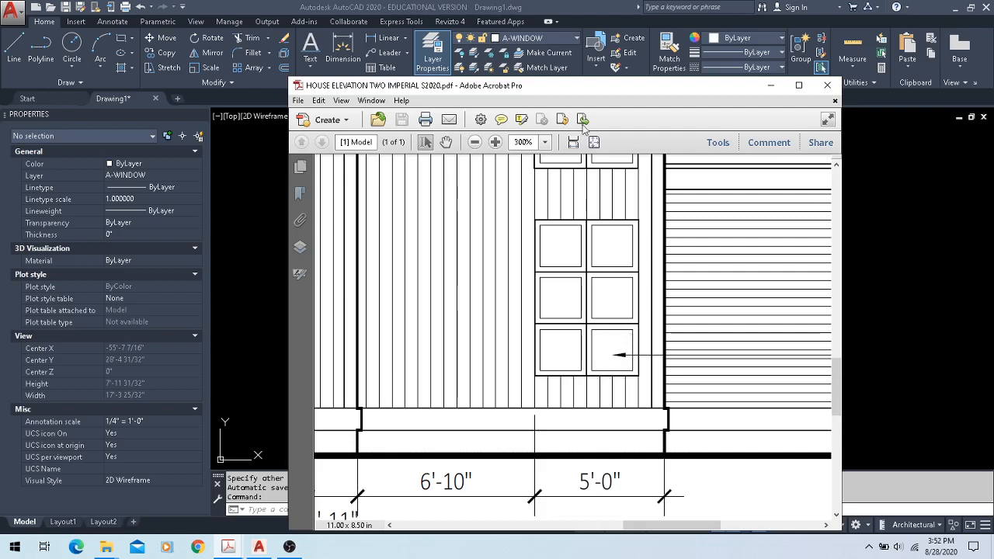
pyautogui.click(588, 14)
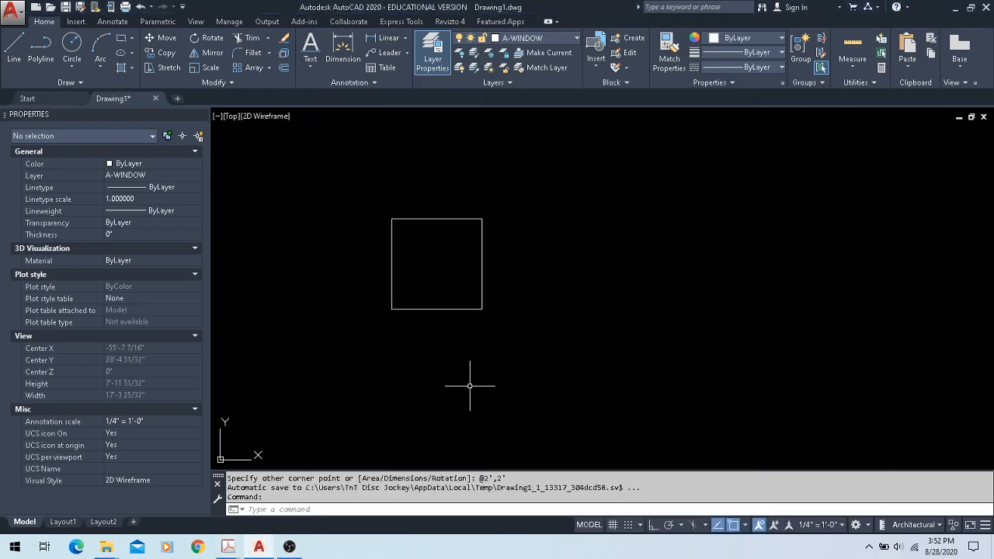
# - Offset the window square 2" to the inside
pyautogui.click(286, 67)
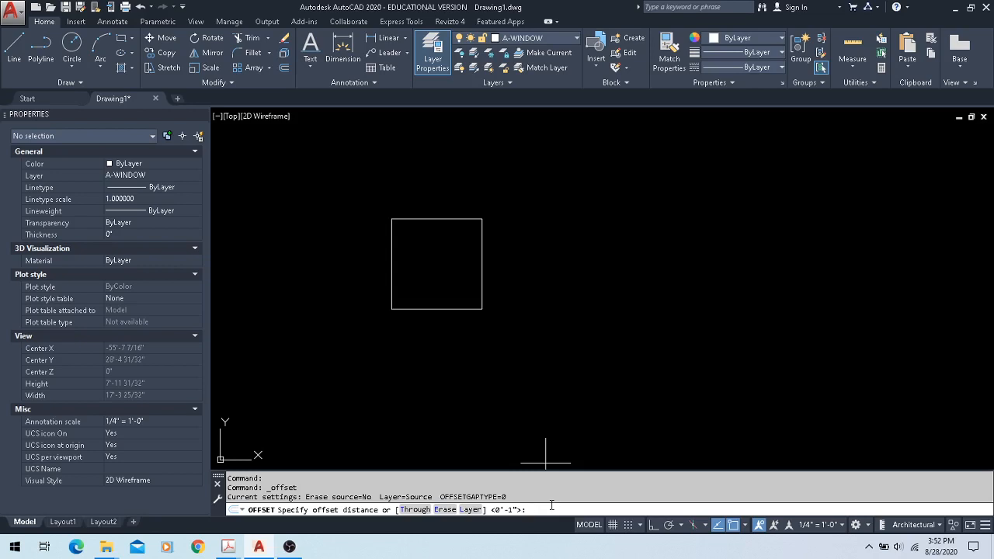
pyautogui.write('2"')
pyautogui.press('Return')
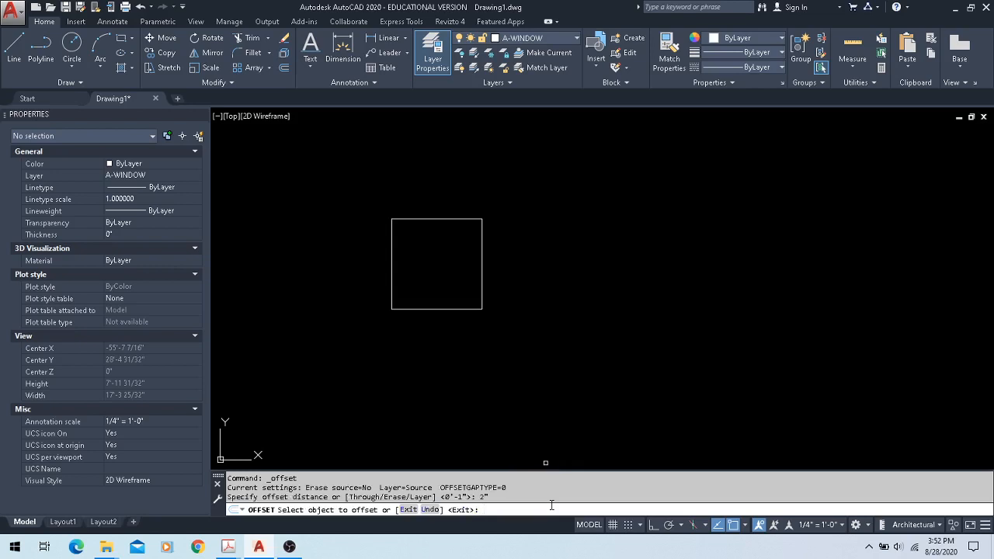
pyautogui.click(481, 288)
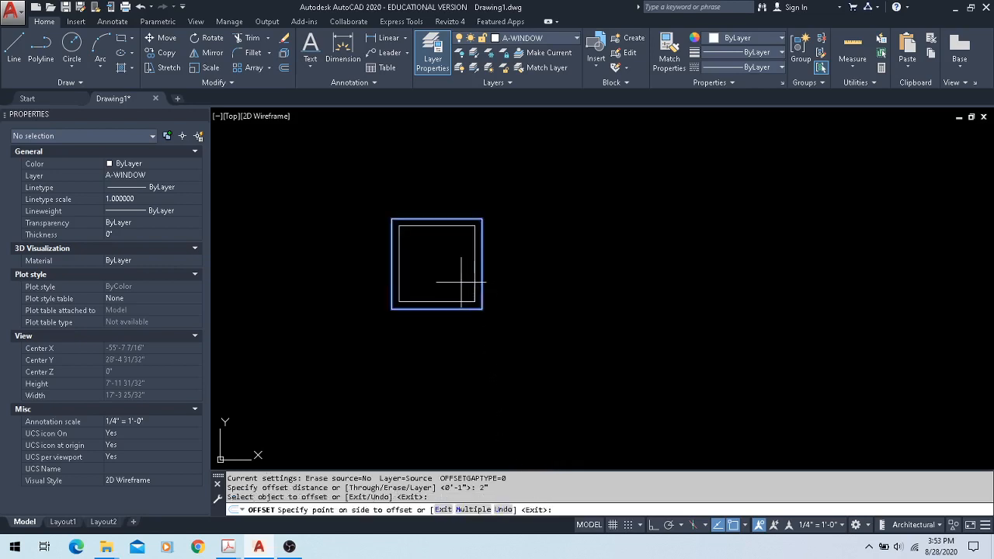
pyautogui.click(456, 279)
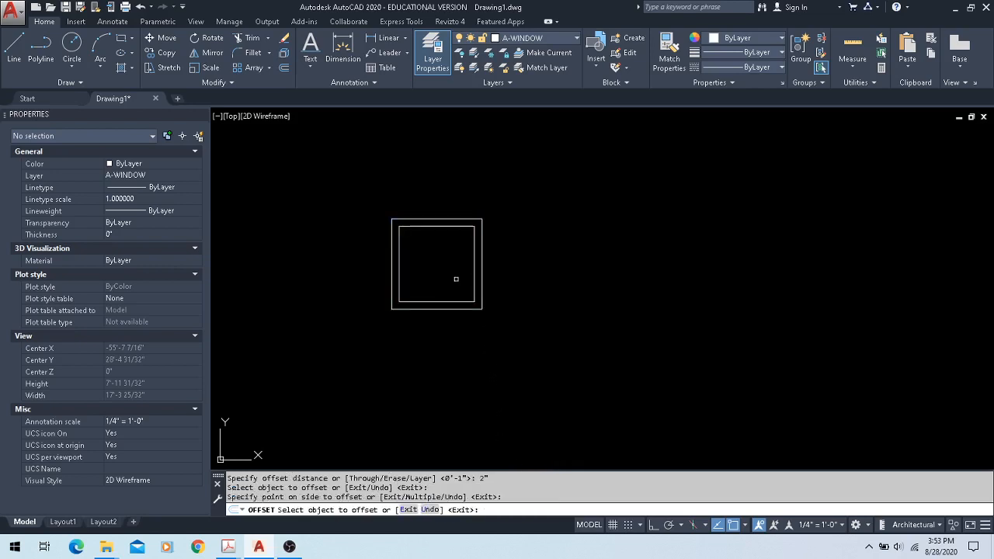
pyautogui.press('Escape')
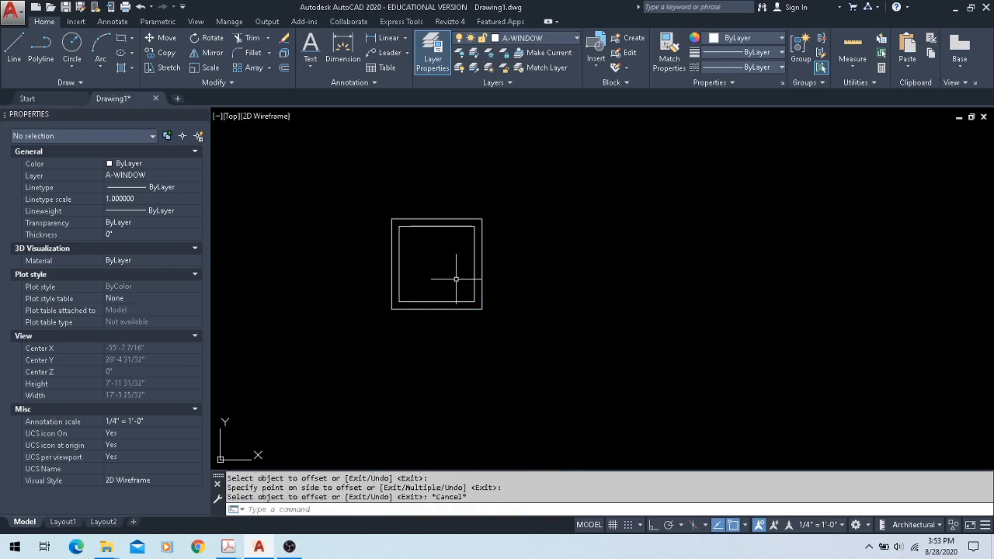
# - Set the color of the inner window square to Blue
pyautogui.click(432, 227)
pyautogui.click(424, 239)
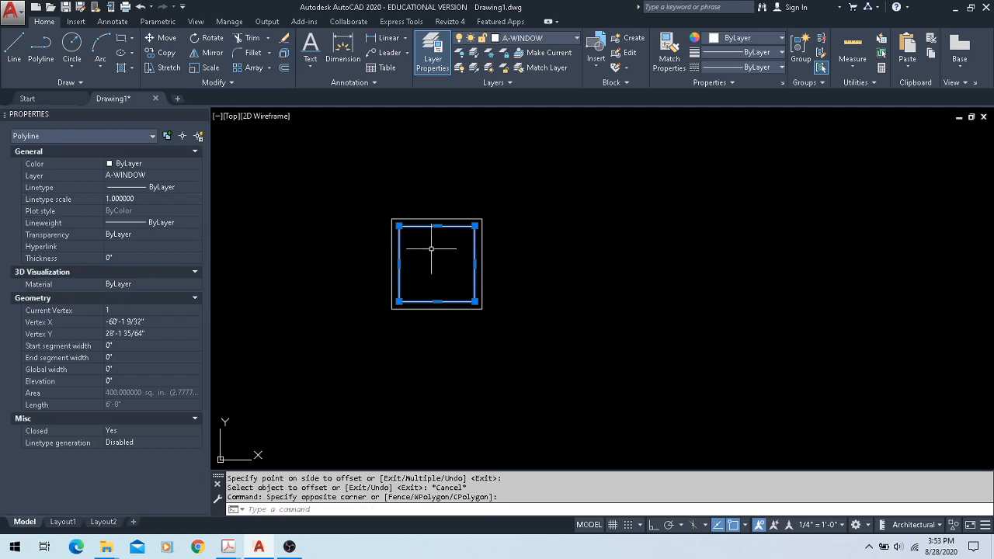
pyautogui.click(185, 164)
pyautogui.click(185, 161)
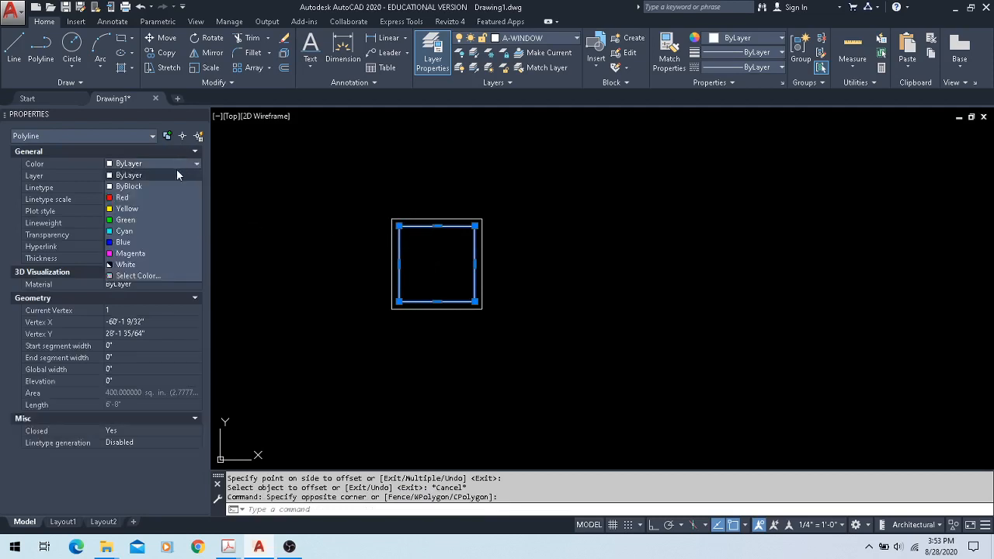
pyautogui.click(122, 242)
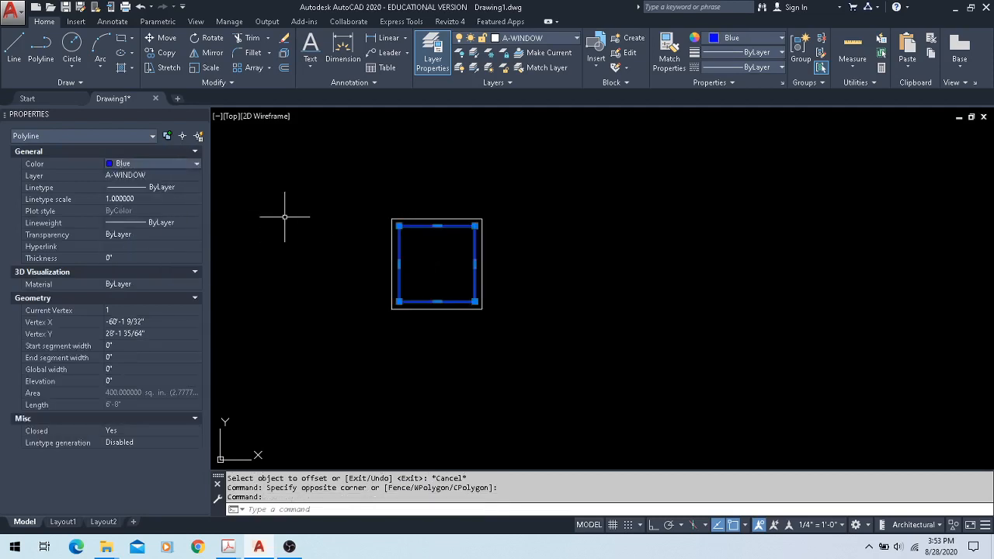
pyautogui.press('Escape')
pyautogui.click(319, 200)
pyautogui.click(514, 342)
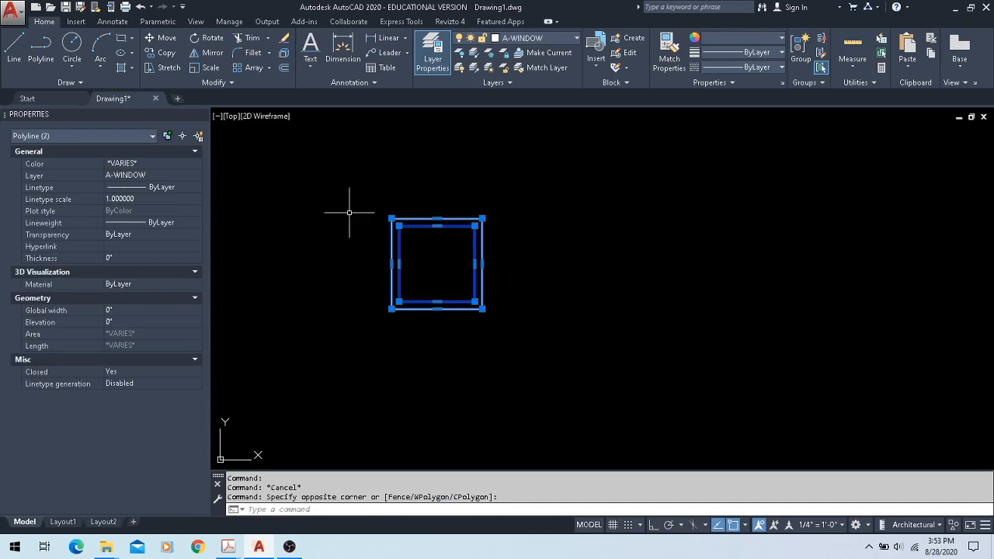
pyautogui.press('Escape')
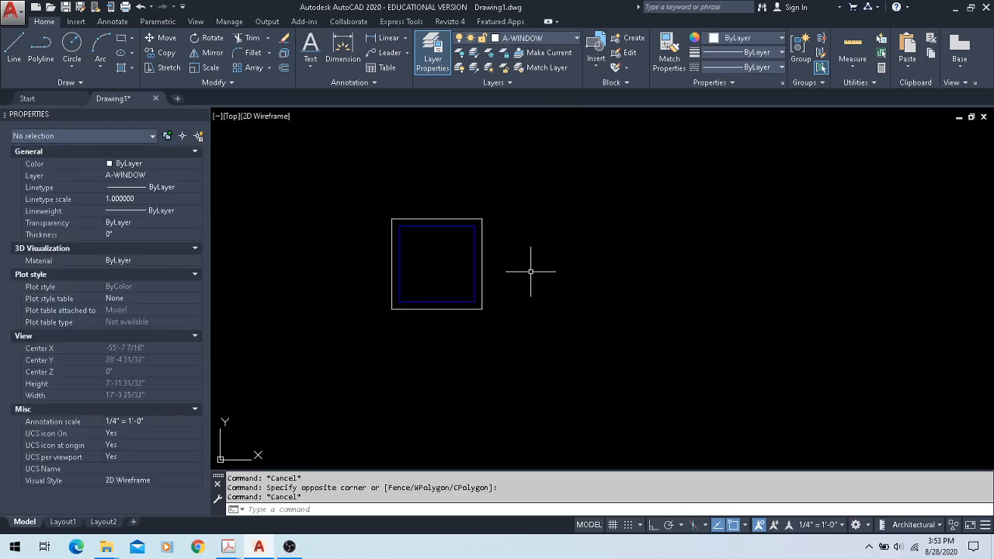
# - Examine how the window squares are grouped in the House Elevation Two PDF and return to AutoCAD
pyautogui.click(228, 547)
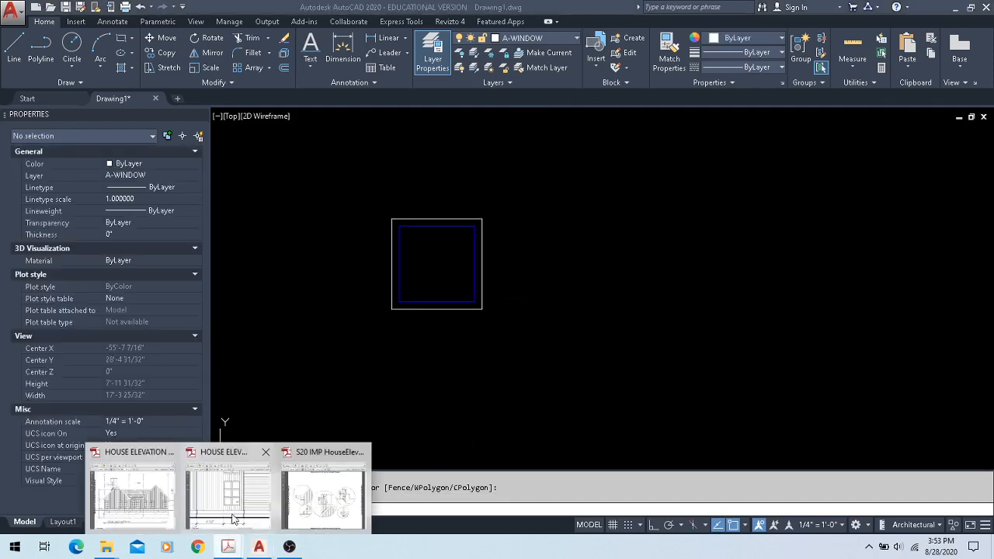
pyautogui.click(233, 519)
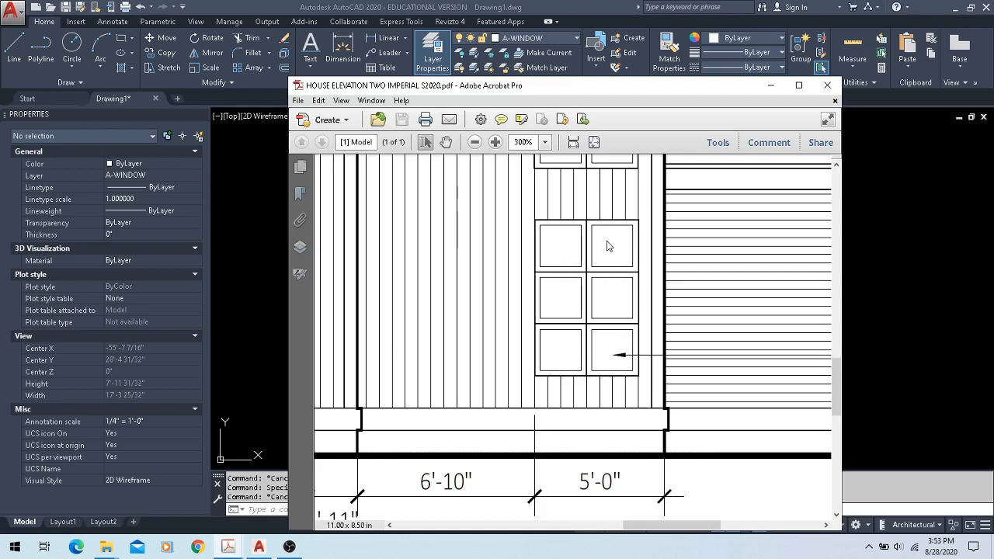
pyautogui.moveTo(644, 527); pyautogui.dragTo(571, 527)
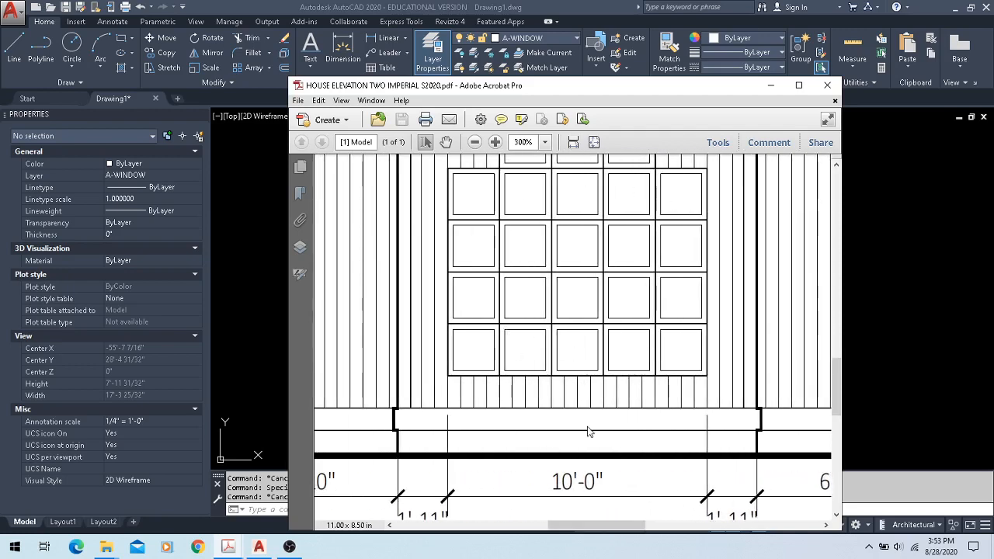
pyautogui.moveTo(590, 527); pyautogui.dragTo(652, 527)
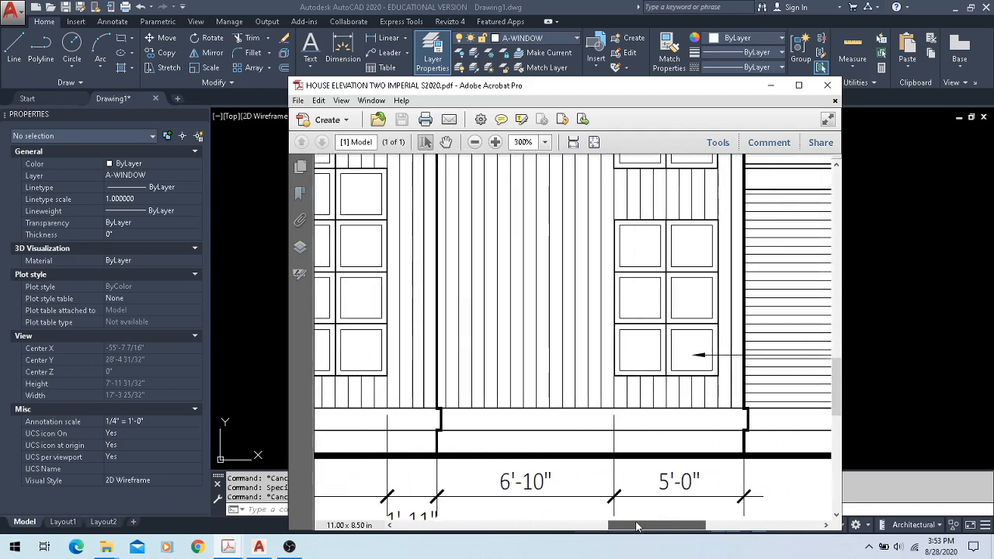
pyautogui.click(538, 6)
# - Copy both window squares from their lower-left outer corner to the lower-right outer corner, forming two adjoining panes
pyautogui.click(372, 199)
pyautogui.click(597, 375)
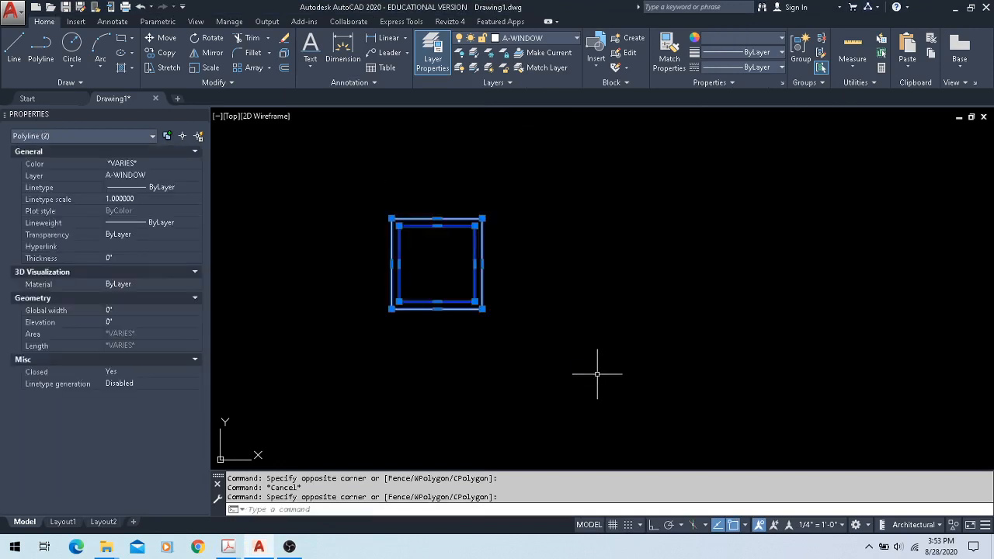
pyautogui.click(154, 53)
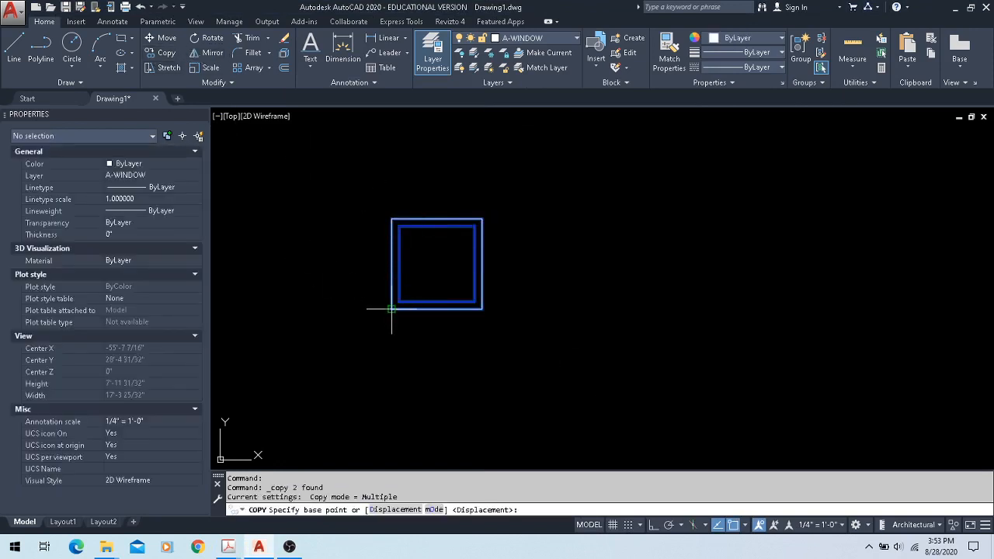
pyautogui.scroll(6, 391, 309)
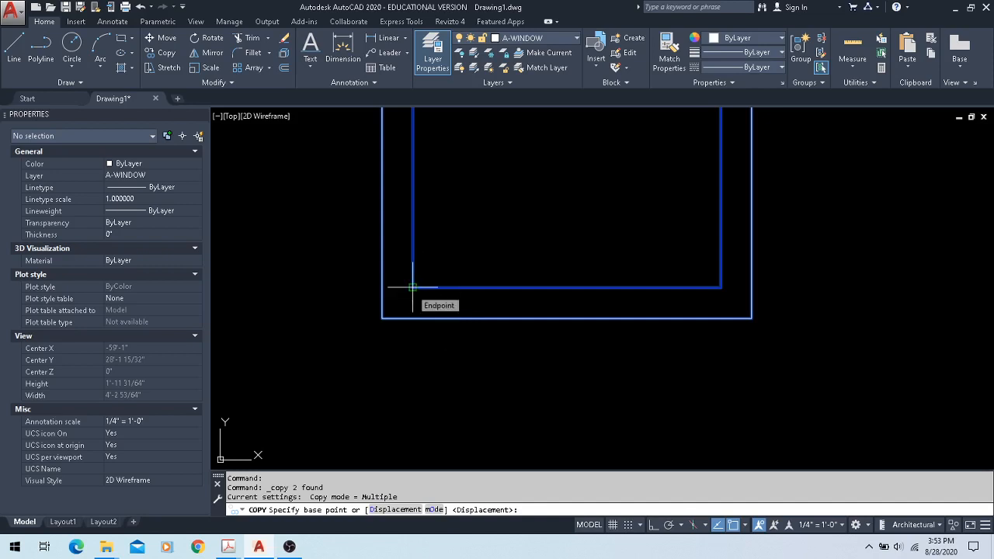
pyautogui.click(382, 317)
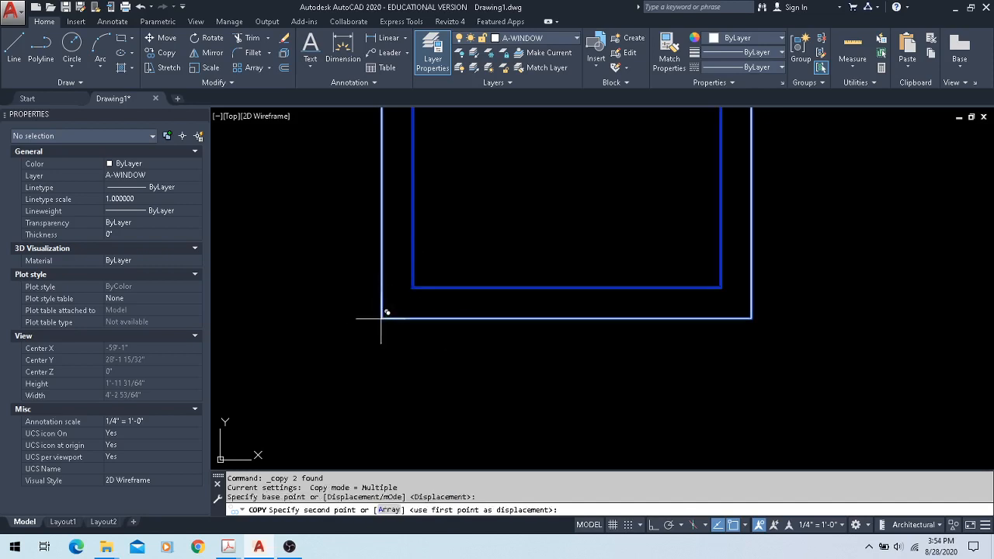
pyautogui.click(752, 318)
pyautogui.press('Escape')
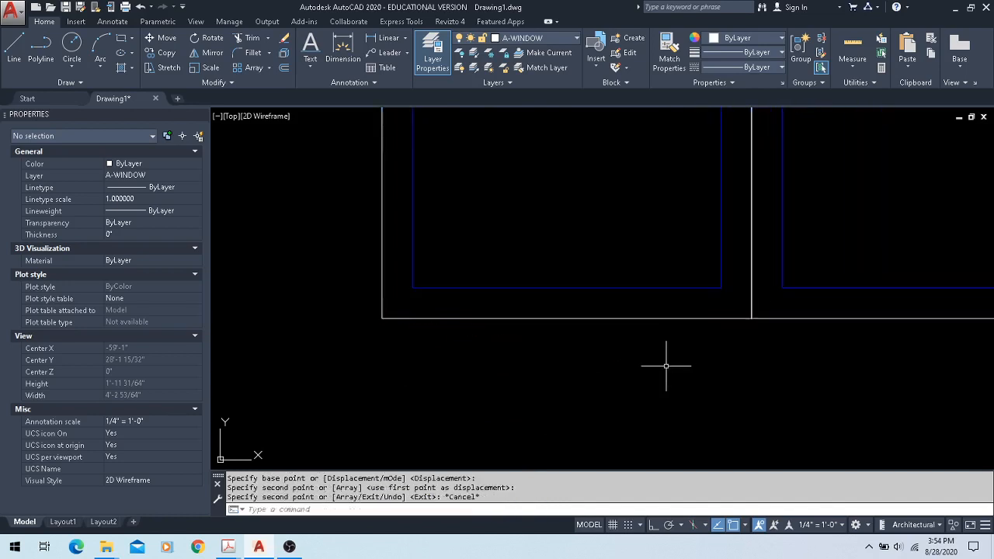
pyautogui.scroll(-4, 666, 366)
pyautogui.moveTo(712, 387); pyautogui.dragTo(610, 371, button='middle')
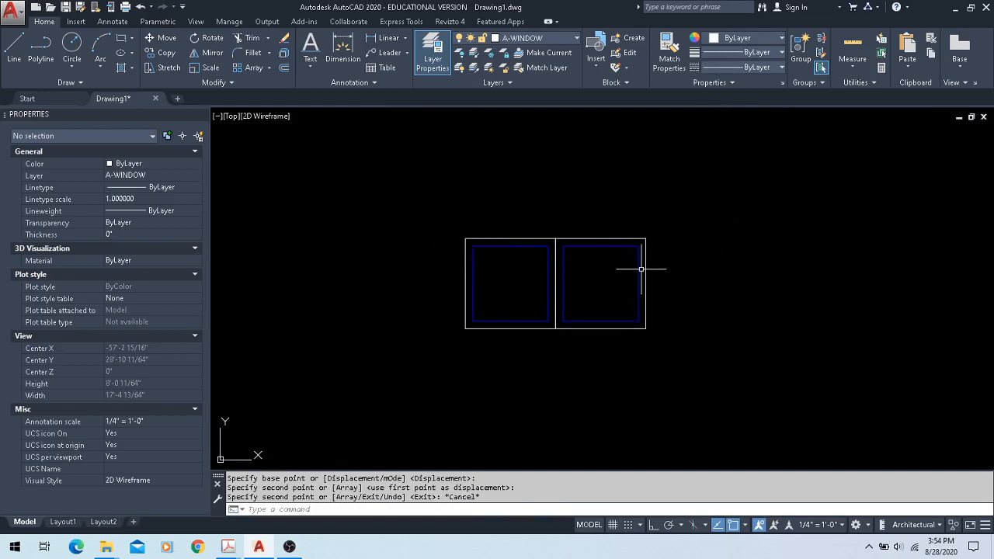
# - Set the color of the left pane's inner window square to Magenta
pyautogui.click(529, 246)
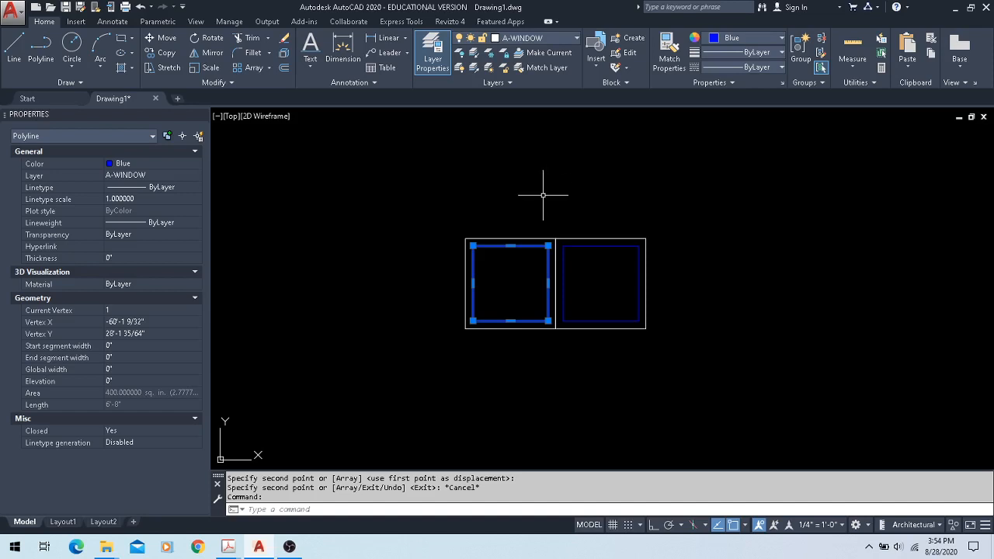
pyautogui.click(744, 38)
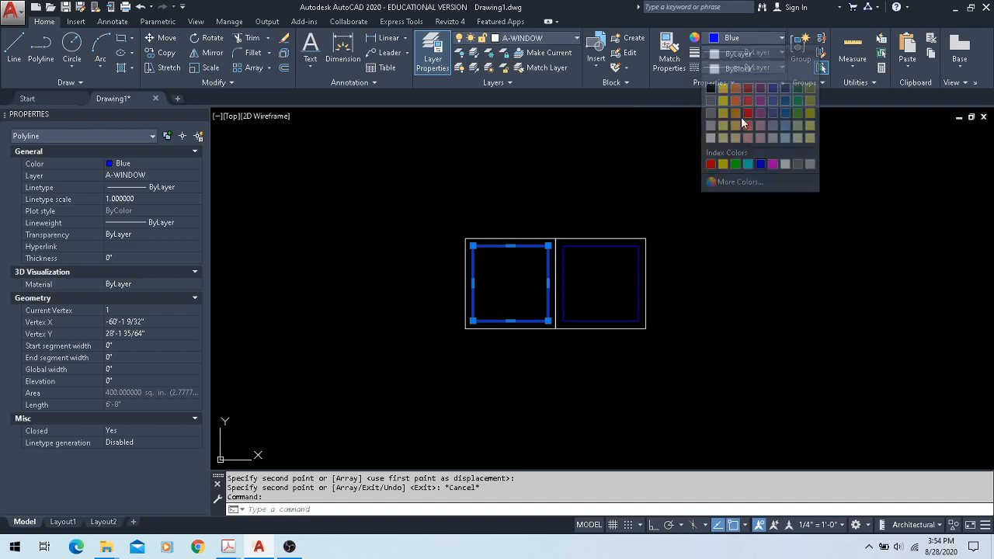
pyautogui.click(773, 164)
pyautogui.press('Escape')
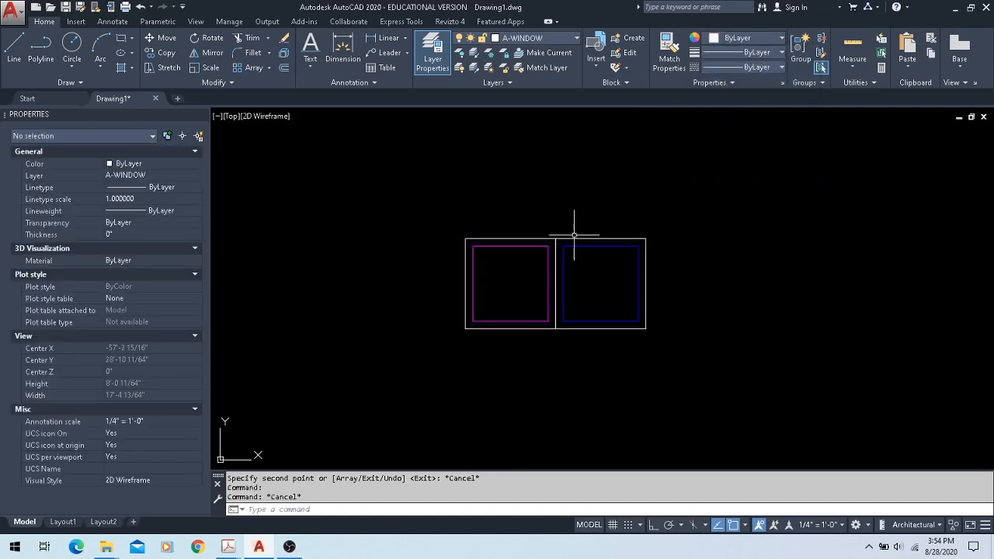
# - Delete both squares of the right-hand window pane
pyautogui.click(681, 213)
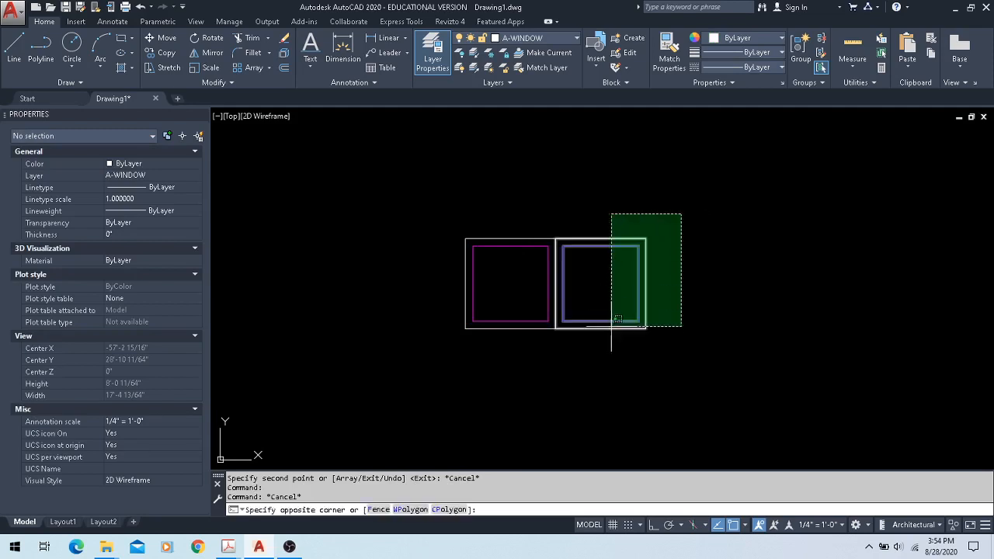
pyautogui.click(586, 353)
pyautogui.press('Delete')
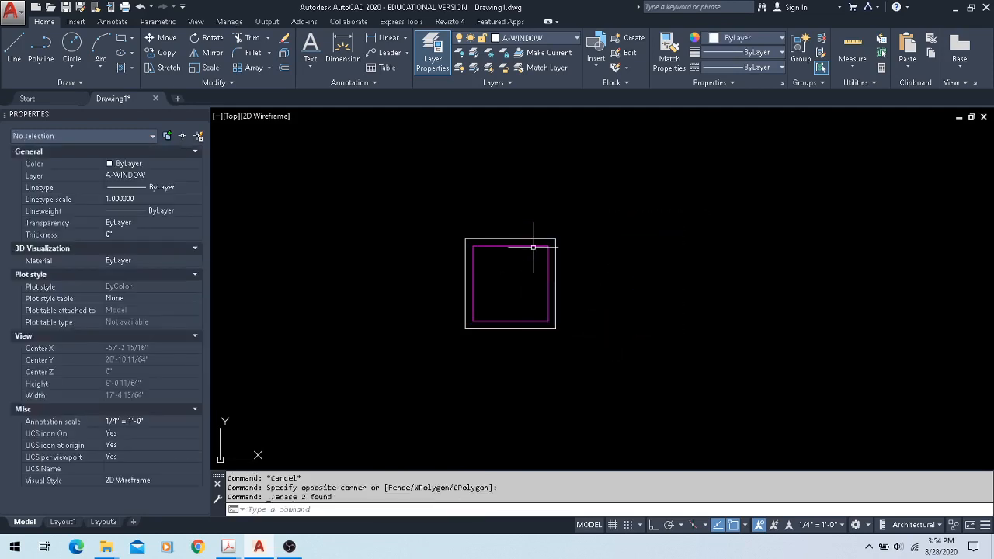
# - Set the color of the remaining pane's inner square to Blue
pyautogui.click(534, 245)
pyautogui.click(745, 37)
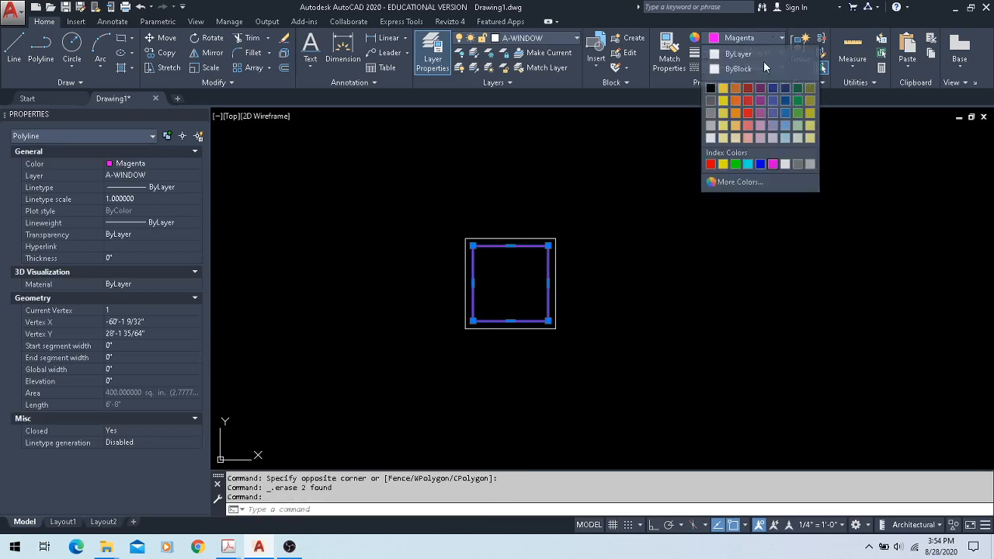
pyautogui.click(760, 164)
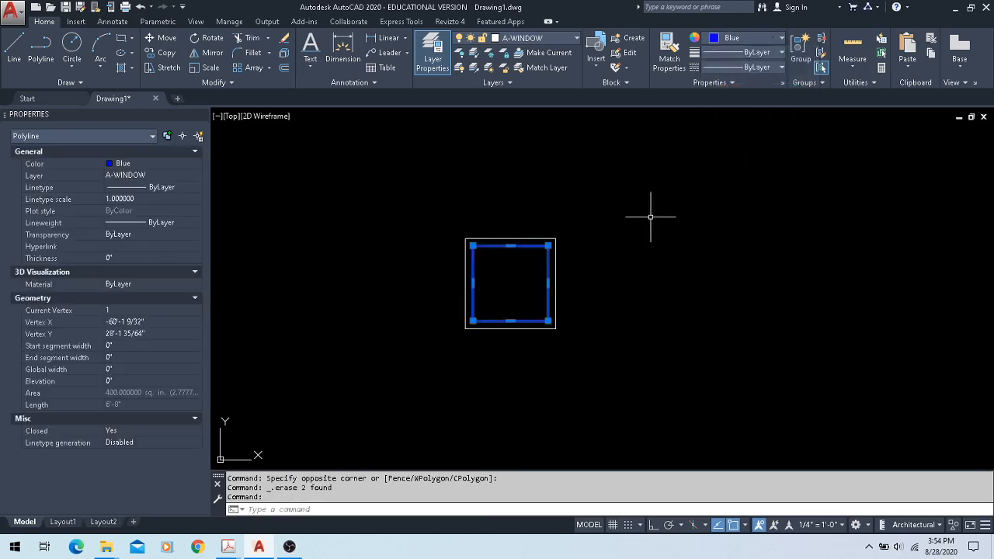
pyautogui.press('Escape')
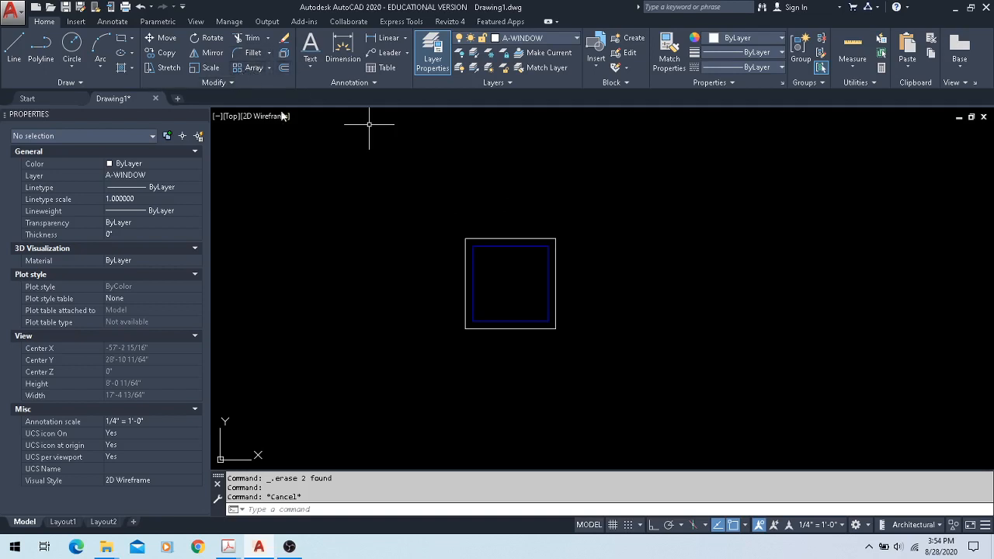
# - Start a rectangular array of both window squares with its base point at the source pane's lower-left outer corner
pyautogui.click(433, 212)
pyautogui.click(600, 350)
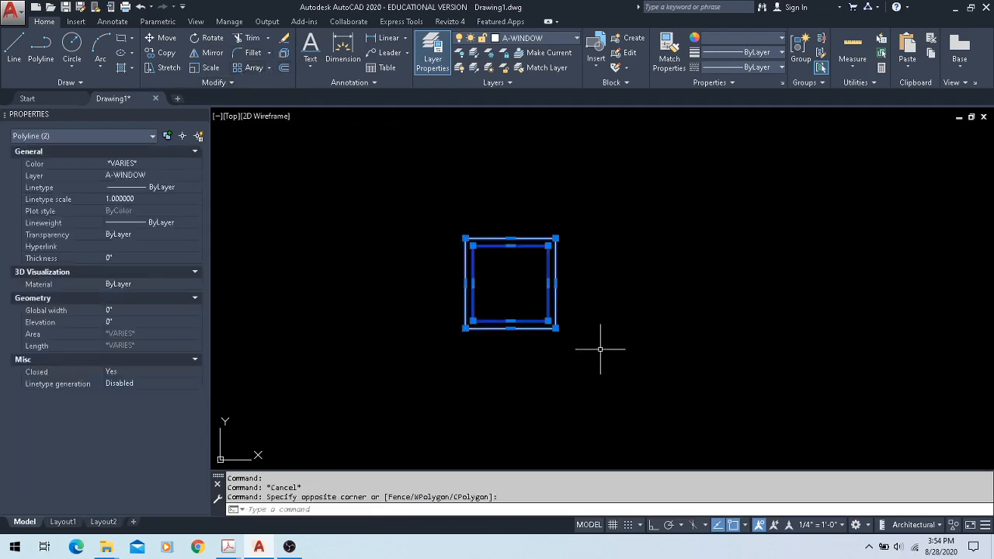
pyautogui.click(269, 69)
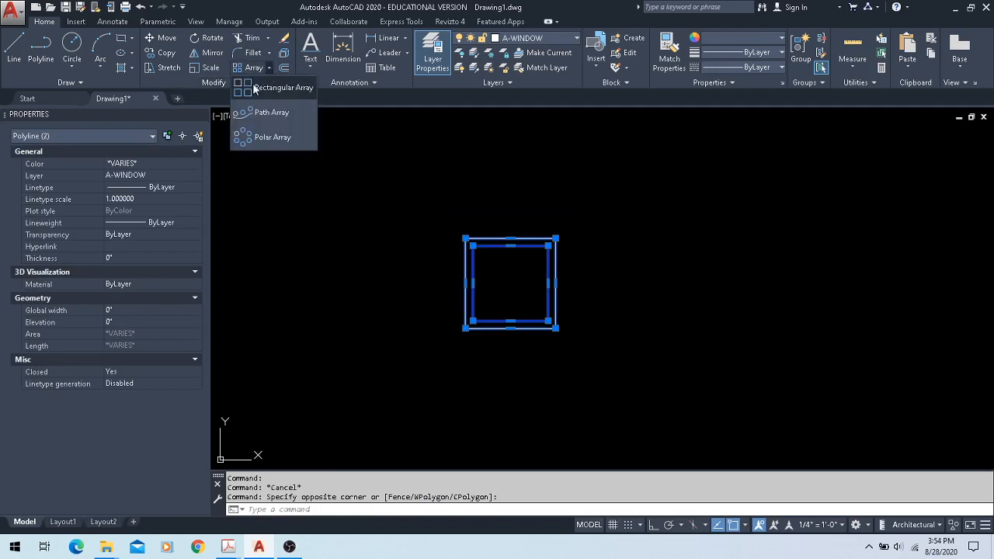
pyautogui.click(253, 88)
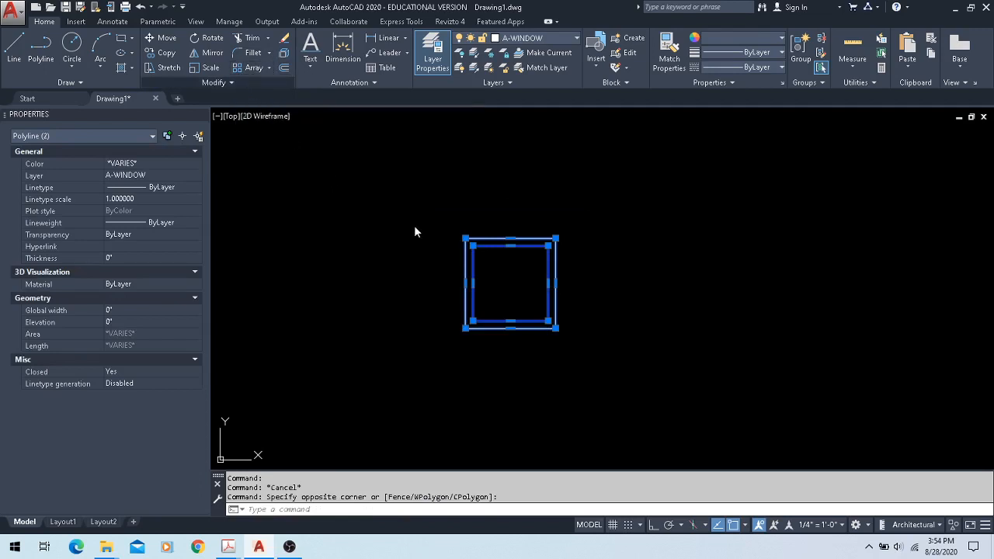
pyautogui.scroll(-2, 426, 297)
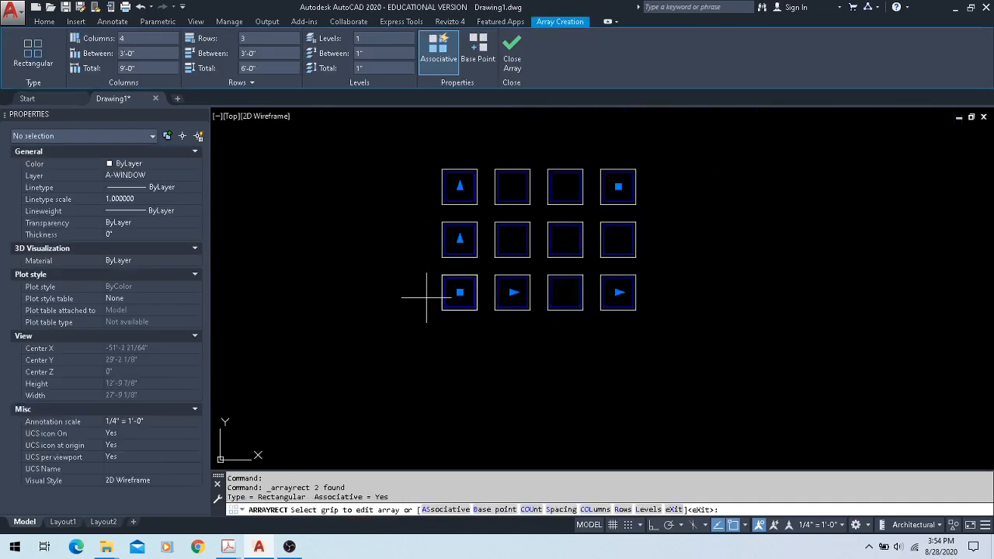
pyautogui.moveTo(380, 222); pyautogui.dragTo(335, 286, button='middle')
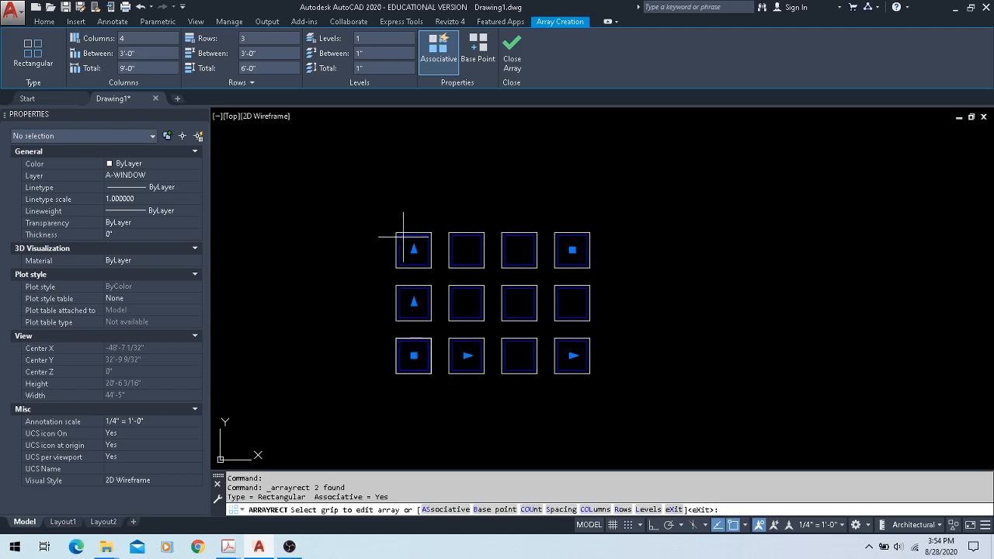
pyautogui.scroll(2, 411, 353)
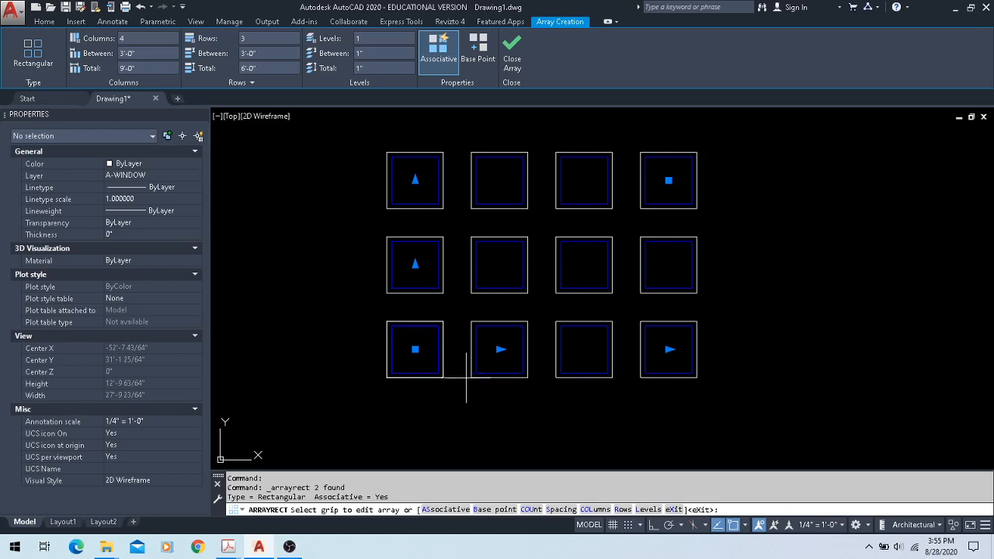
pyautogui.click(477, 48)
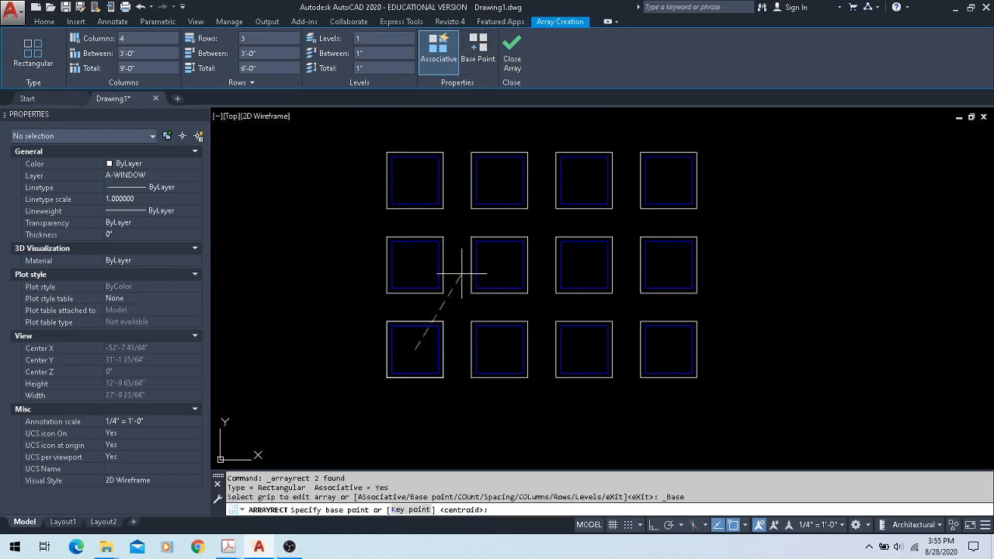
pyautogui.click(386, 377)
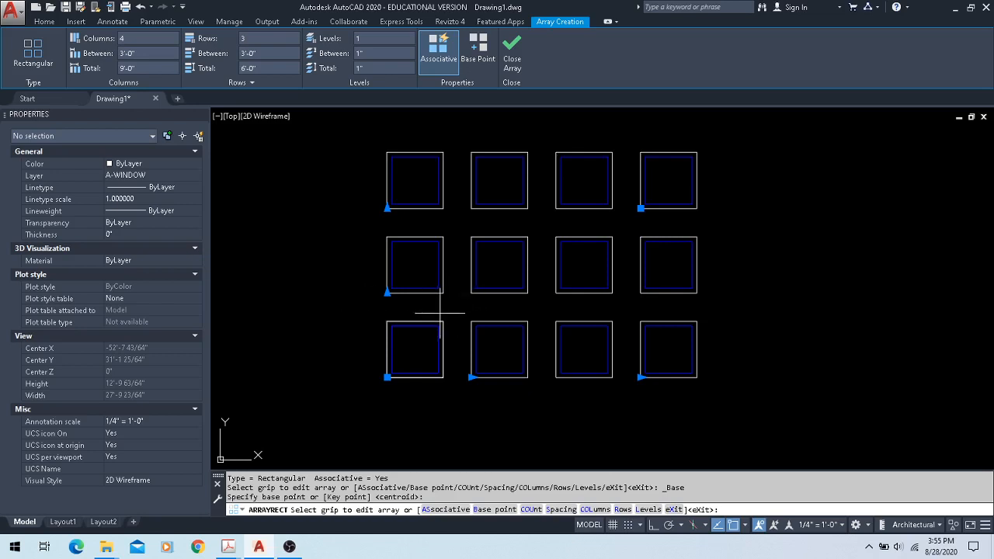
# - Reduce the array's row and column spacing to 2'-0" each so that the panes adjoin edge to edge
pyautogui.scroll(2, 370, 321)
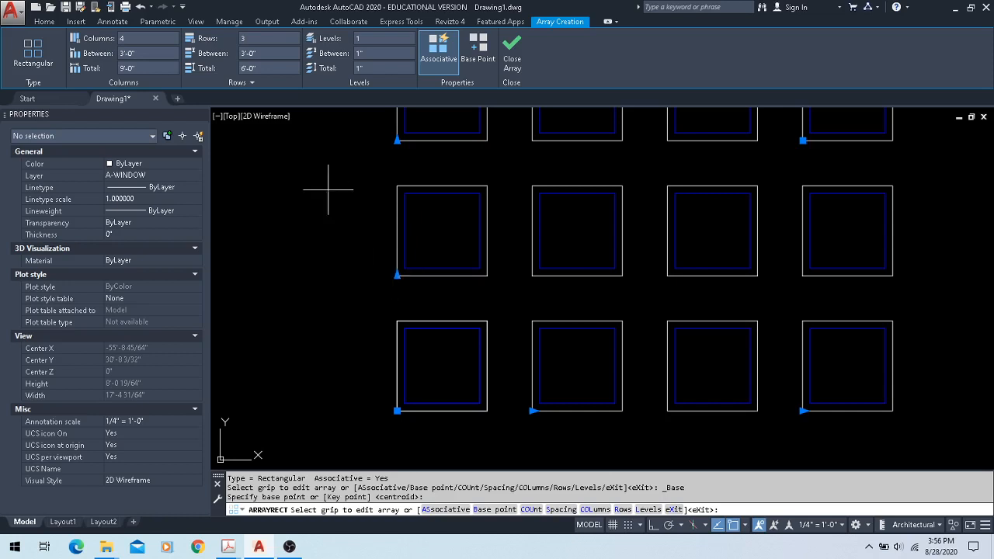
pyautogui.click(396, 275)
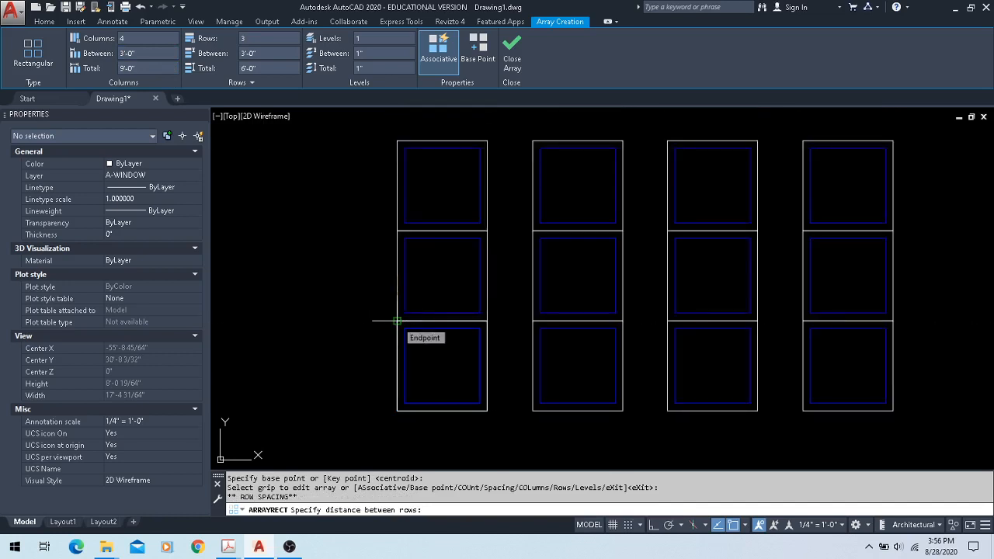
pyautogui.click(397, 320)
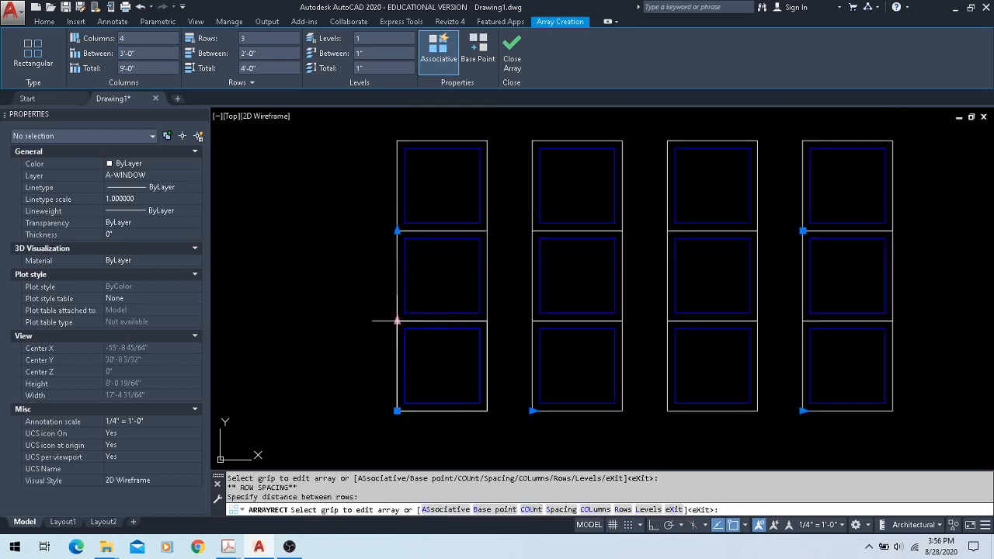
pyautogui.click(532, 411)
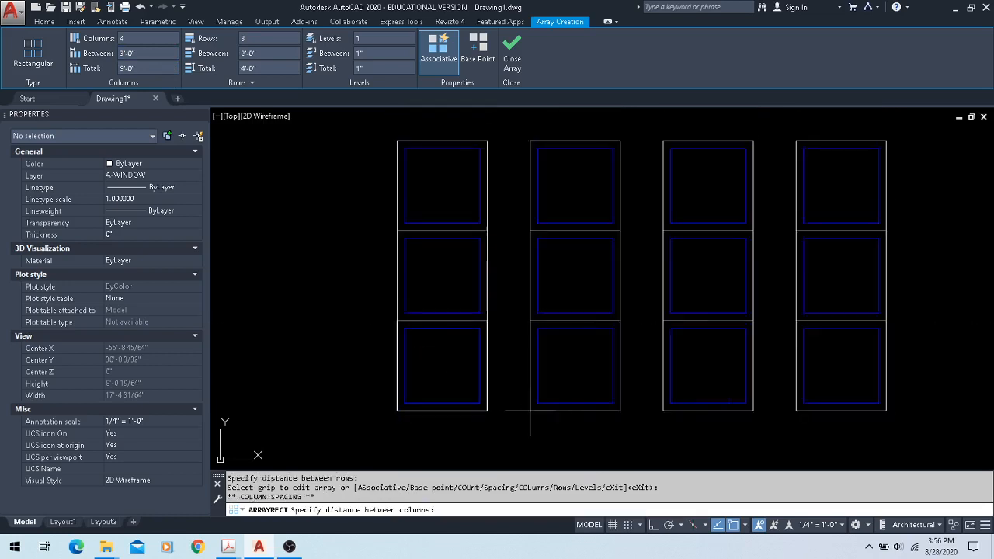
pyautogui.click(488, 411)
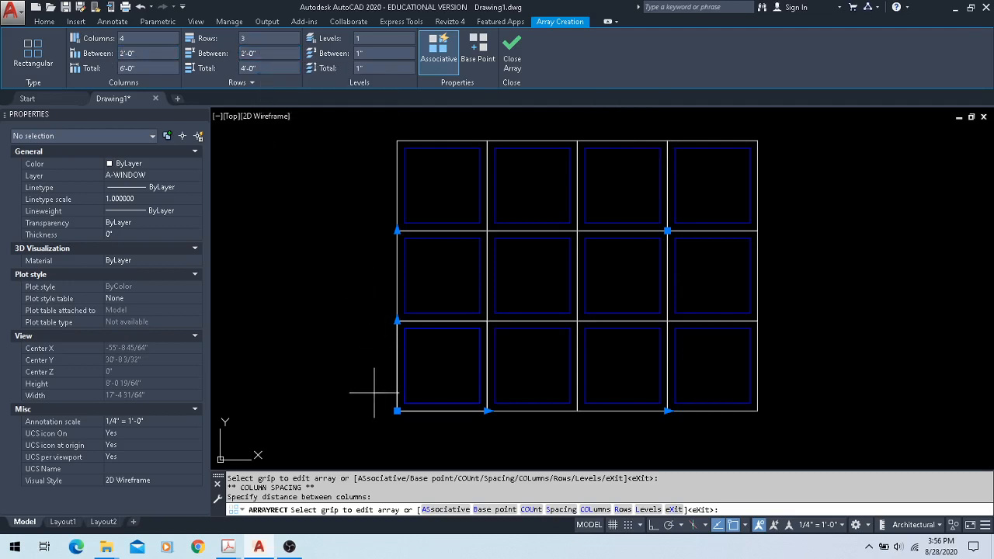
# - Set the array's row spacing to -2'-0" and its number of columns to 2, and end the array command
pyautogui.moveTo(344, 304); pyautogui.dragTo(322, 115, button='middle')
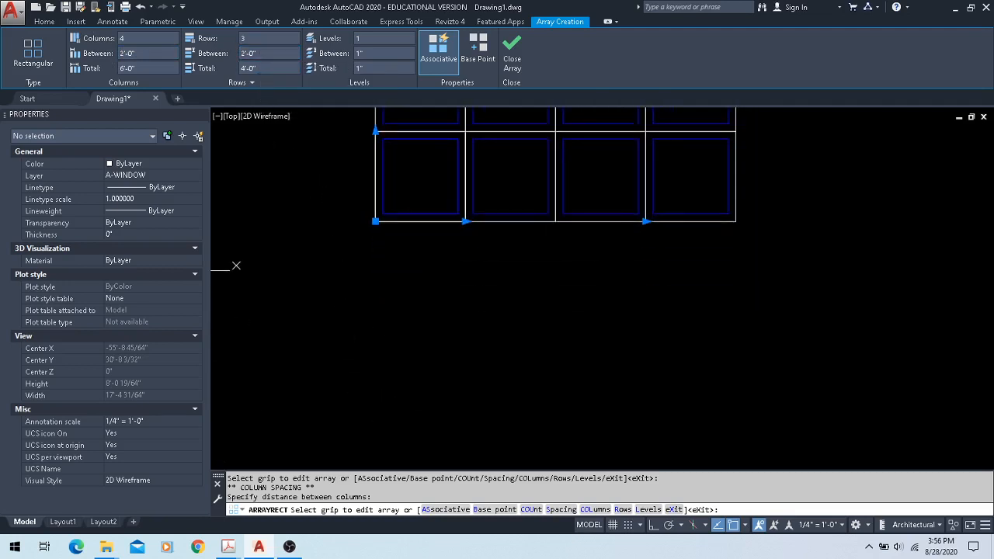
pyautogui.click(252, 56)
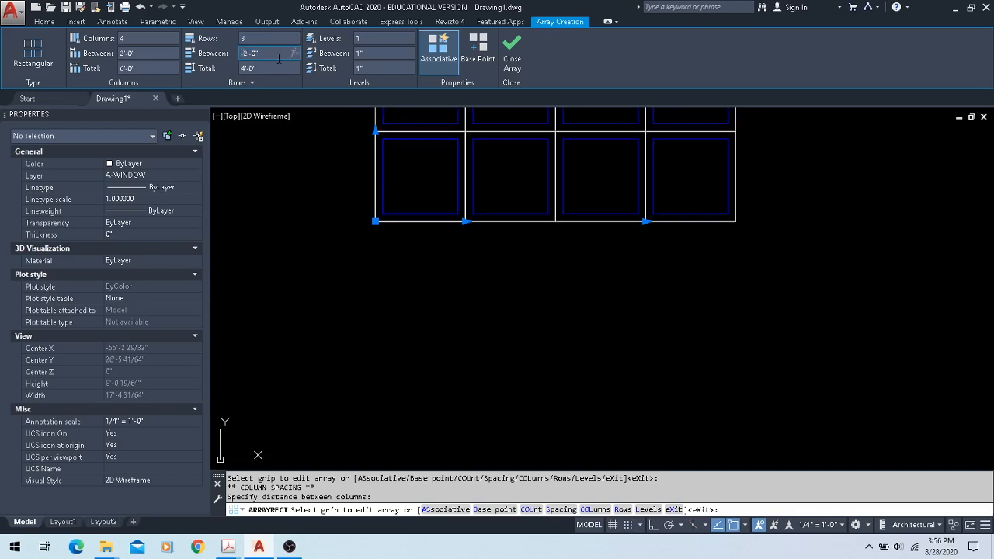
pyautogui.press('Return')
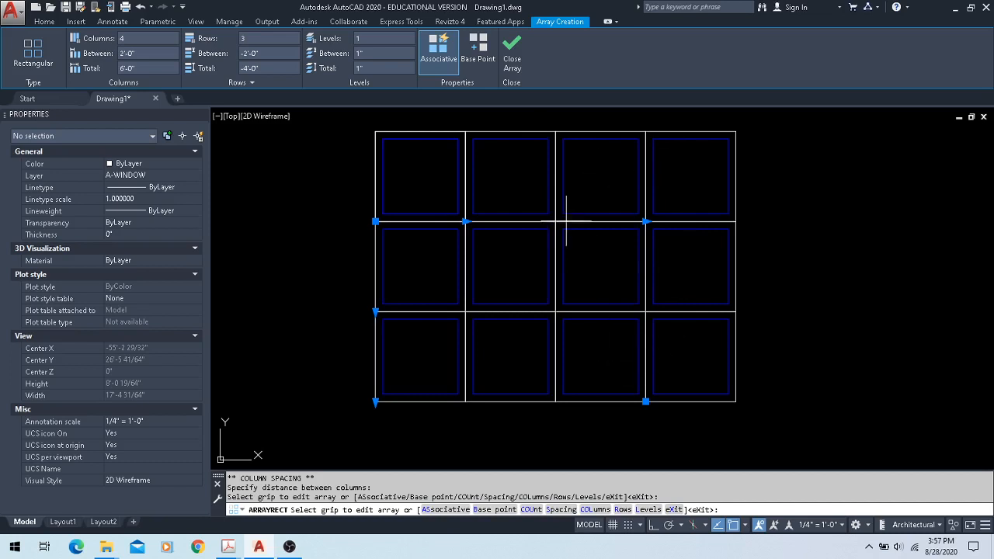
pyautogui.doubleClick(129, 38)
pyautogui.write('2')
pyautogui.press('Return')
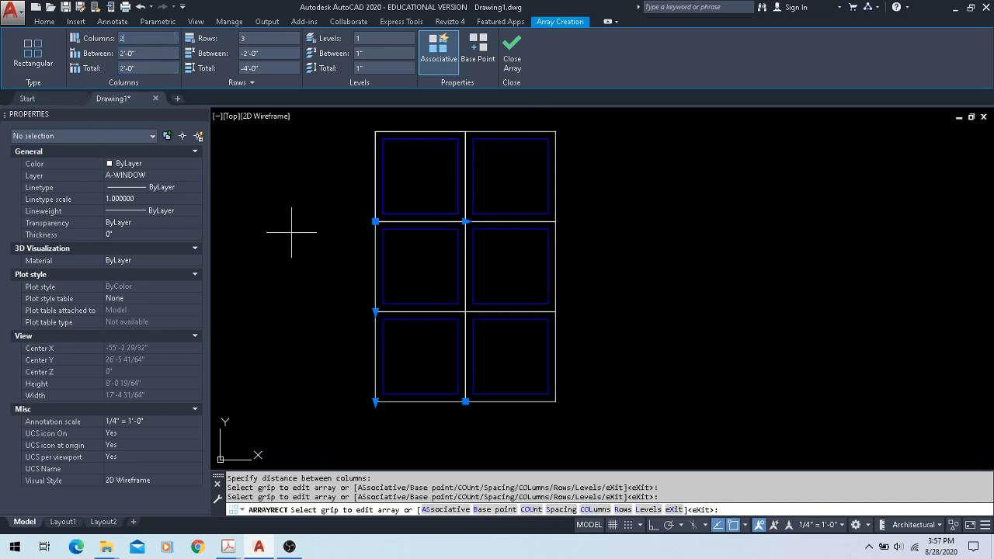
pyautogui.press('Escape')
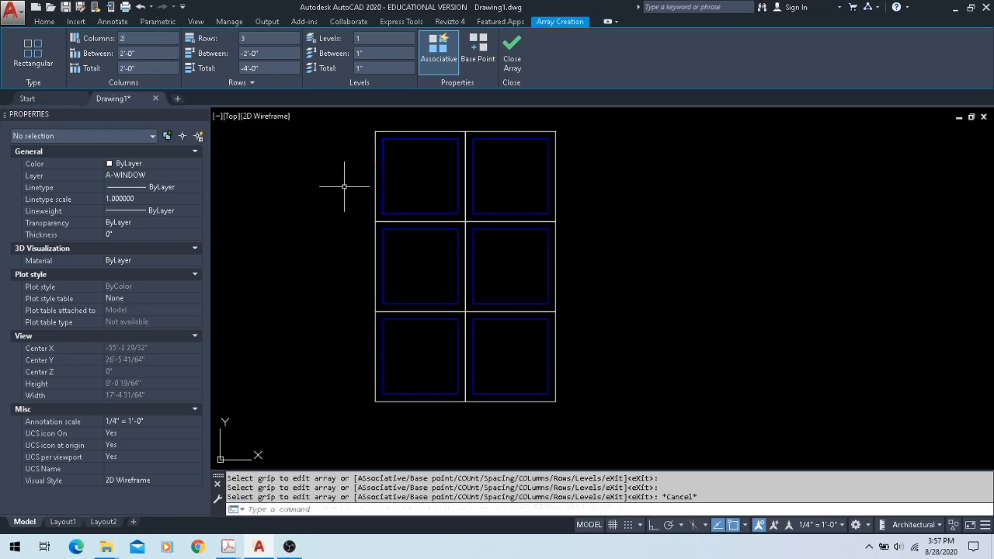
# - Copy the window array twice horizontally to its right with Ortho on, placing the farther copy about 9'-4" from the original
pyautogui.click(644, 189)
pyautogui.click(339, 423)
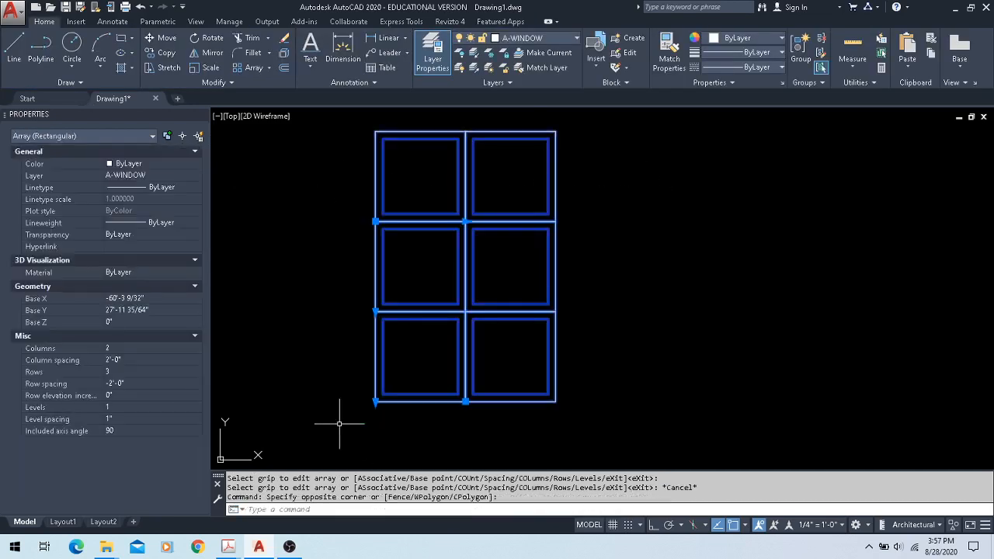
pyautogui.write('c')
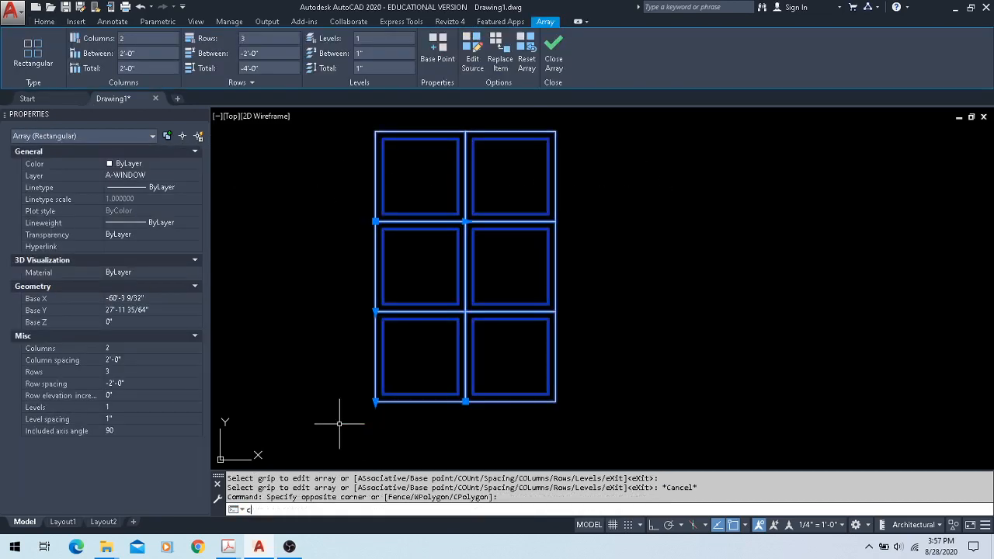
pyautogui.write('o')
pyautogui.press('Return')
pyautogui.click(355, 428)
pyautogui.press('F8')
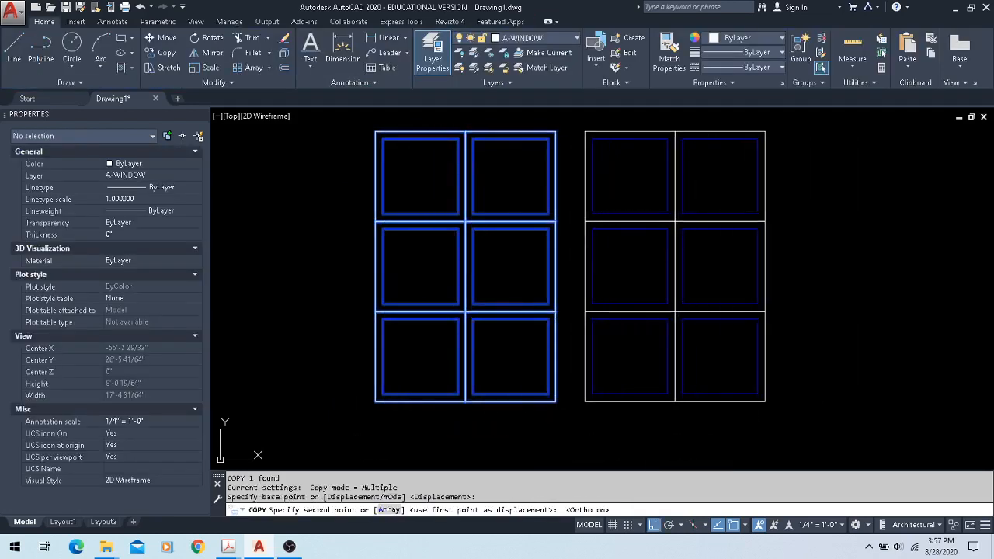
pyautogui.click(564, 428)
pyautogui.click(776, 431)
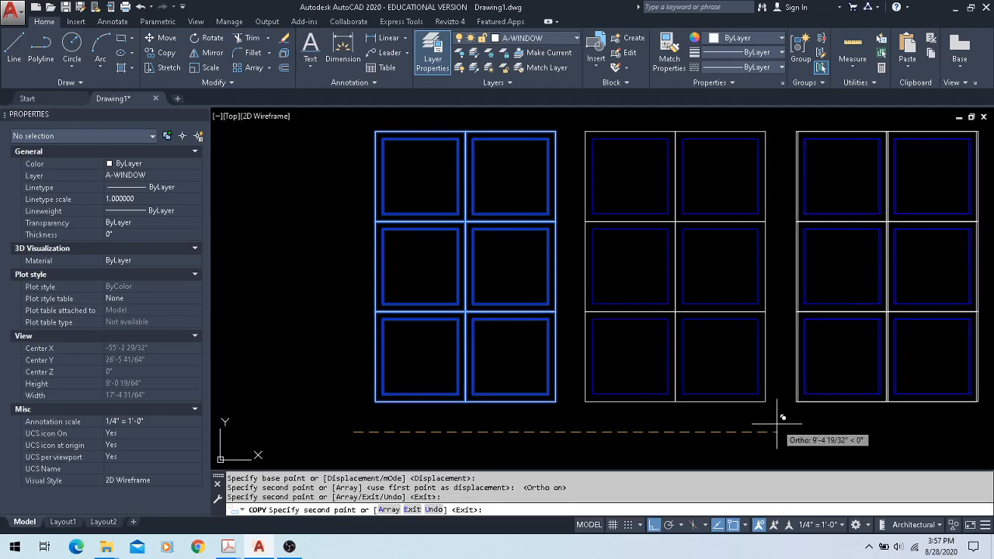
pyautogui.press('Escape')
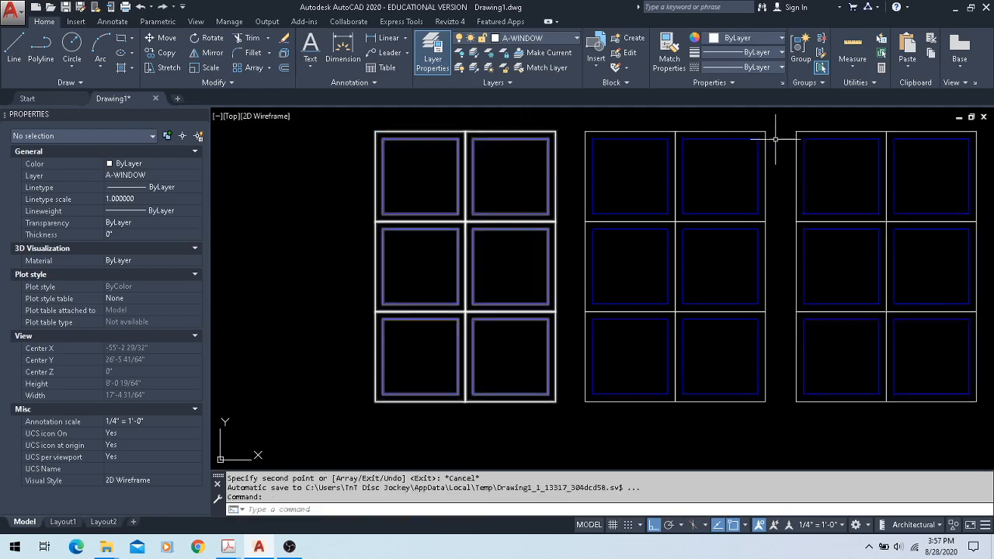
# - Set the number of rows of the rightmost window array to 1
pyautogui.click(830, 131)
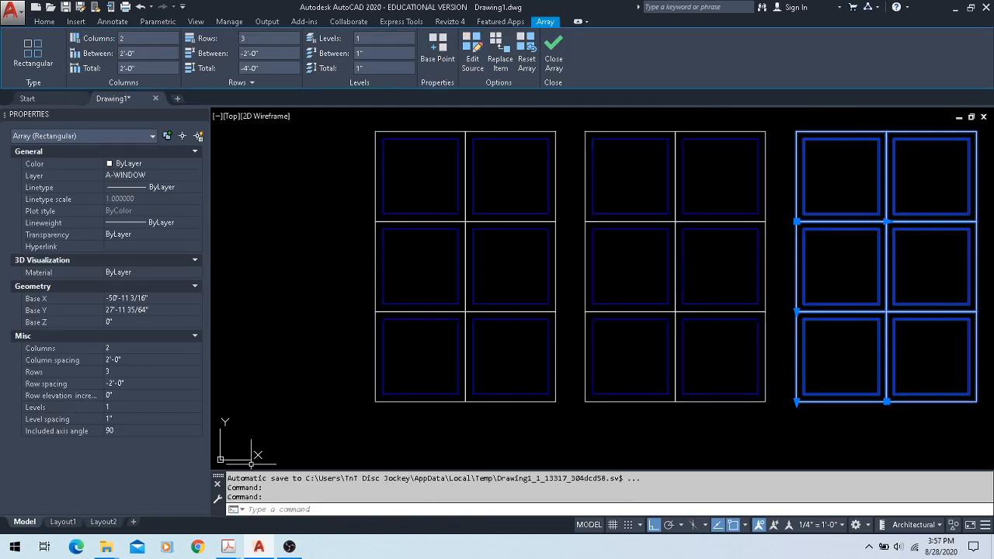
pyautogui.click(146, 373)
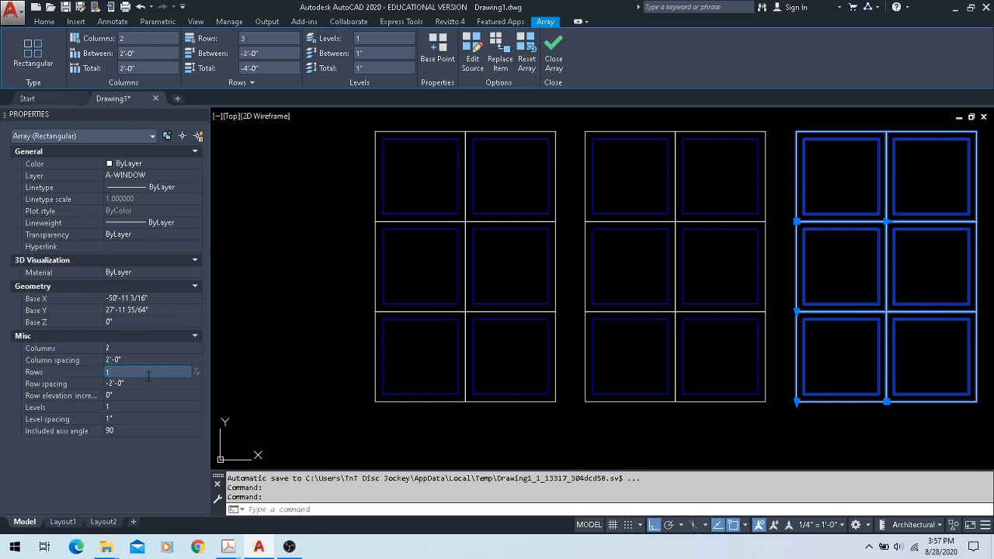
pyautogui.click(150, 381)
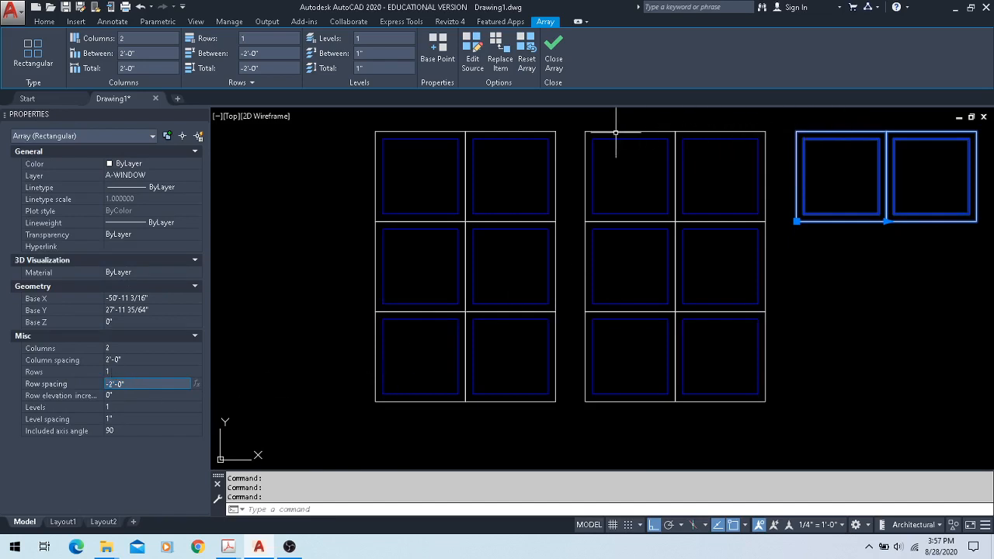
pyautogui.press('Escape')
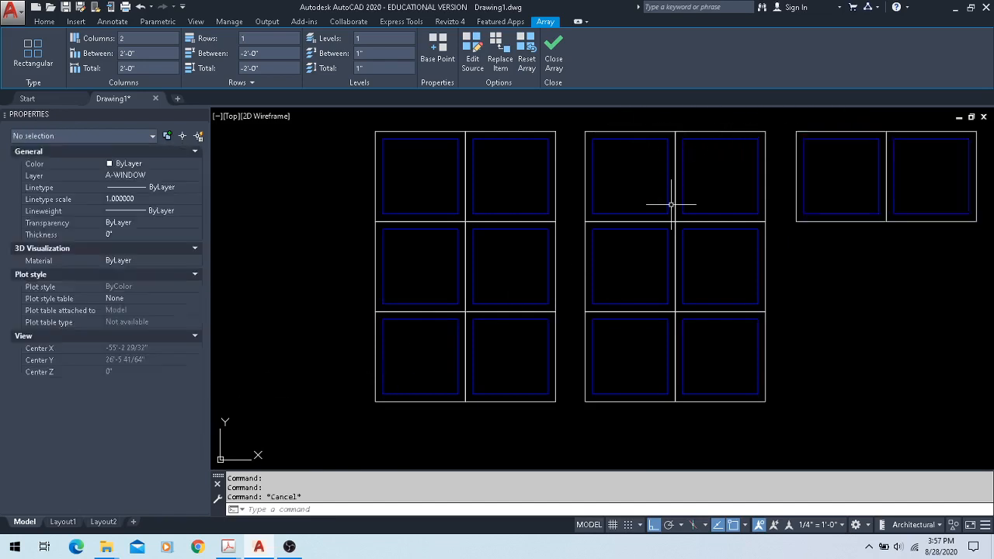
# - Set the row spacing of the middle window array to 2'-0" so that its rows build upward
pyautogui.click(670, 200)
pyautogui.click(630, 266)
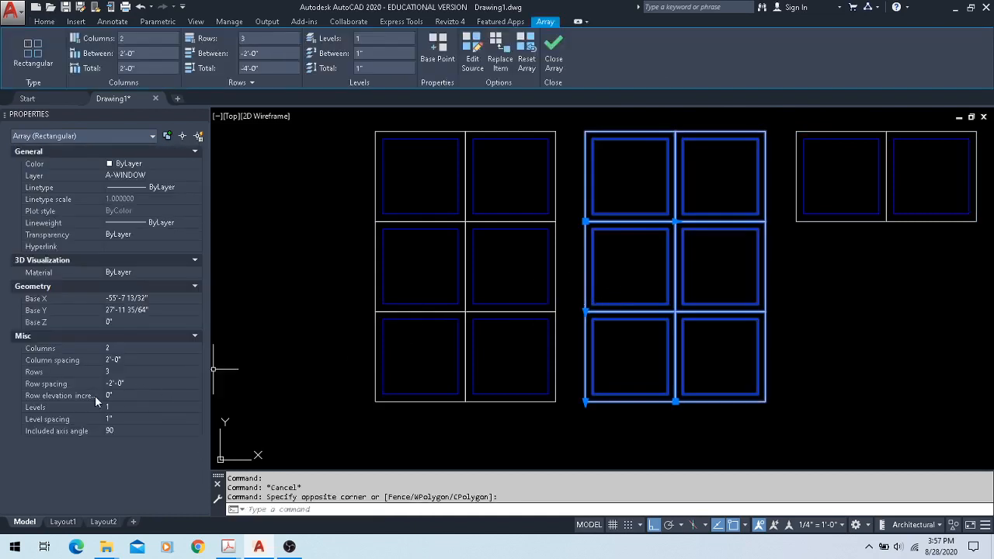
pyautogui.click(157, 383)
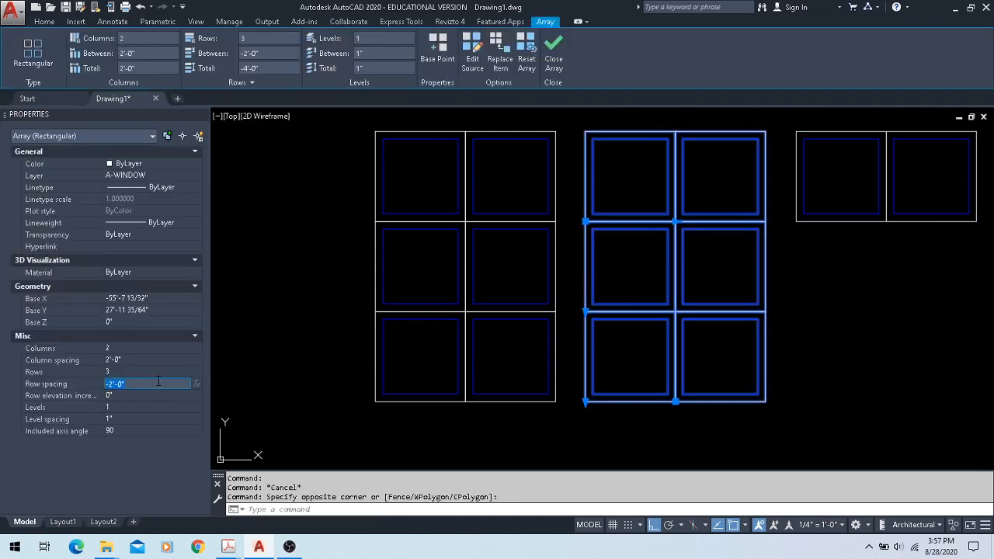
pyautogui.write("2'")
pyautogui.press('Tab')
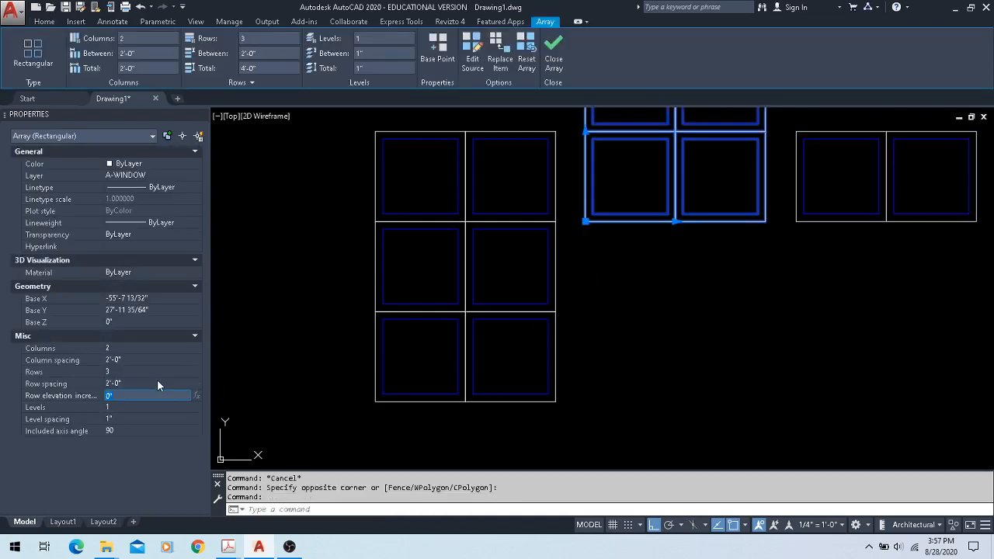
pyautogui.scroll(-5, 706, 372)
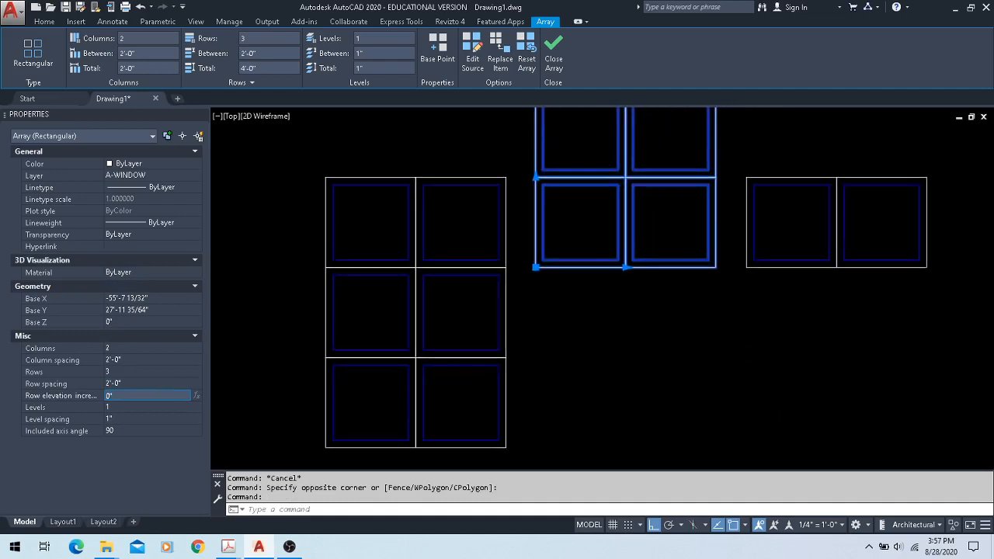
pyautogui.scroll(2, 707, 371)
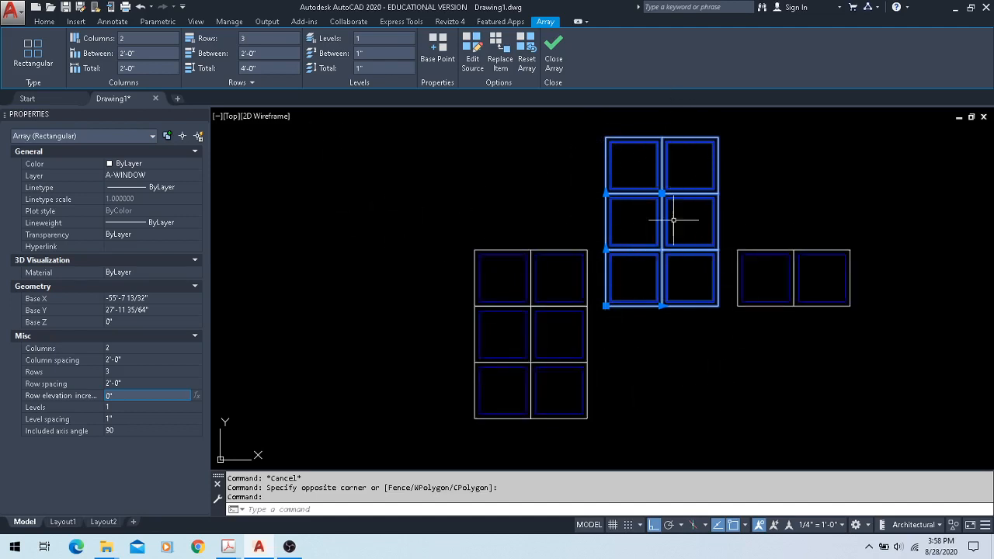
# - Set the middle window array to 2 rows and move it straight down to align its top edge with the neighbouring arrays
pyautogui.click(136, 372)
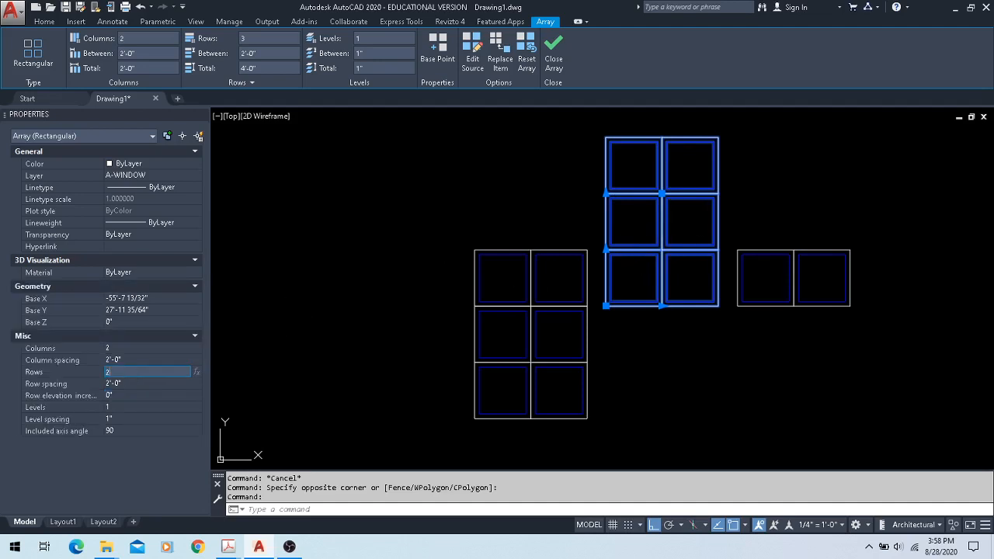
pyautogui.press('Tab')
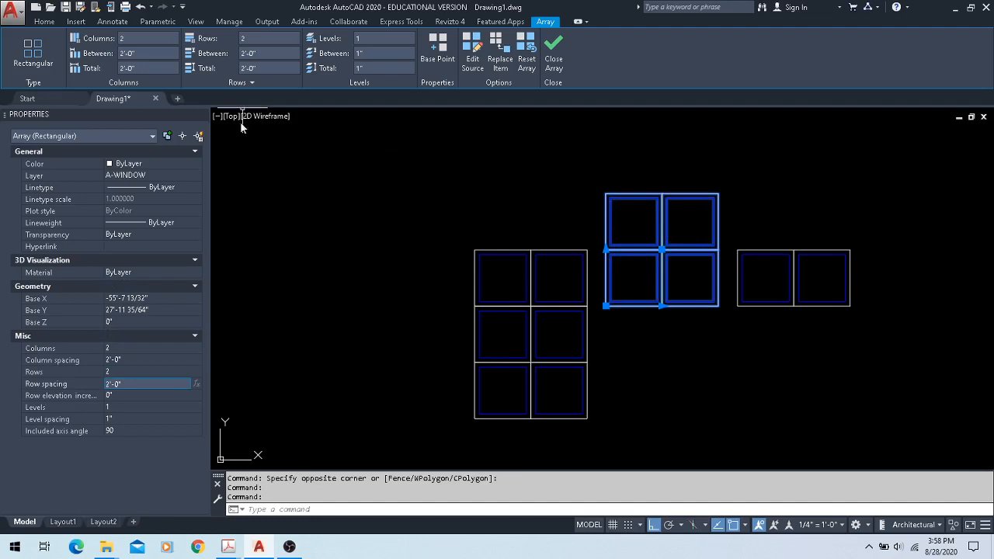
pyautogui.write('m')
pyautogui.press('Return')
pyautogui.scroll(1, 610, 207)
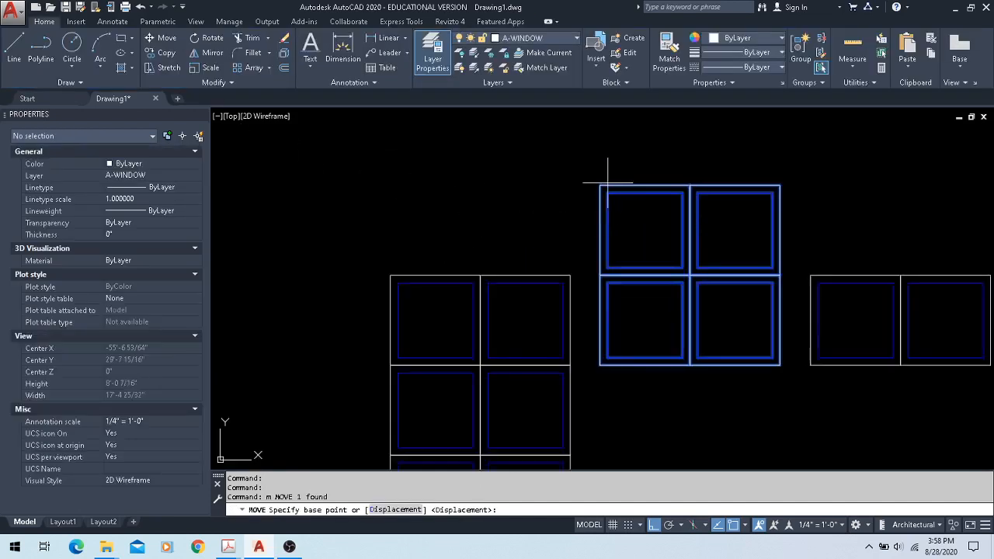
pyautogui.click(599, 185)
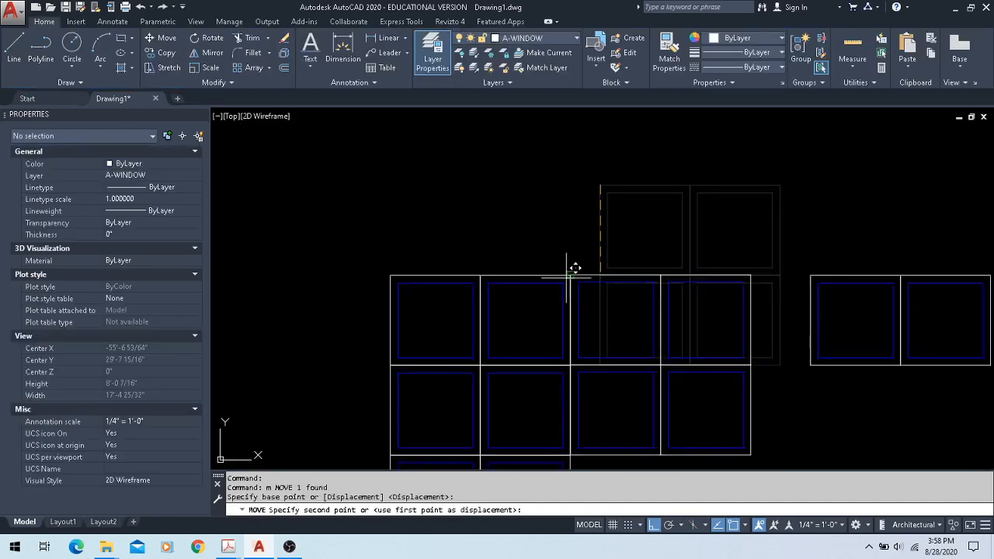
pyautogui.click(600, 276)
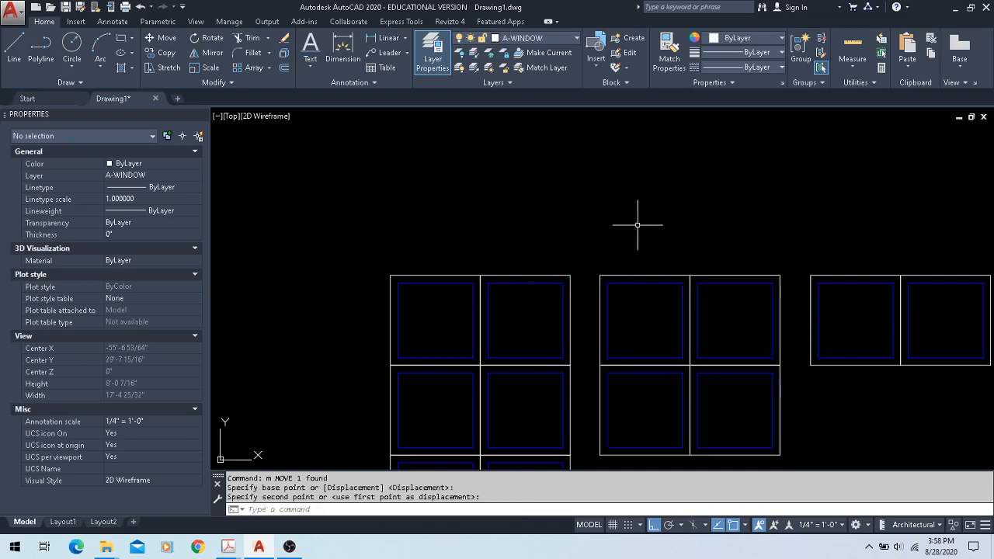
# - Set the number of rows of the middle window array to 3 and close the array editing
pyautogui.scroll(-4, 639, 216)
pyautogui.click(618, 307)
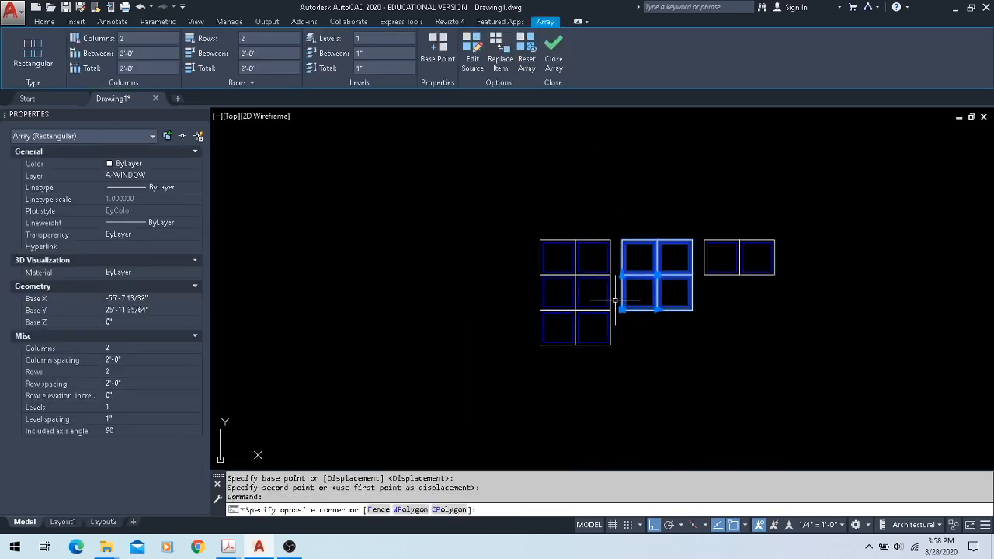
pyautogui.press('Escape')
pyautogui.moveTo(622, 275)
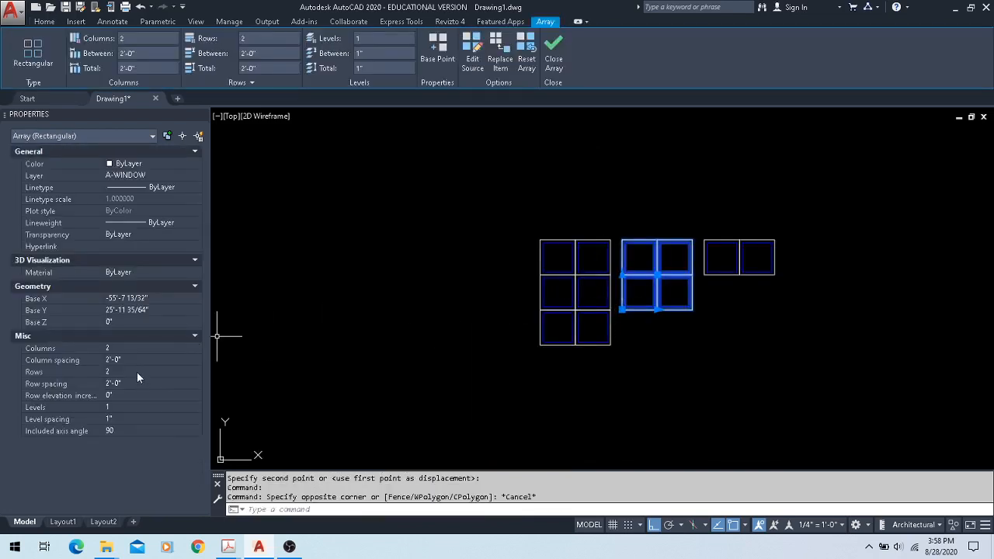
pyautogui.click(136, 368)
pyautogui.press('Tab')
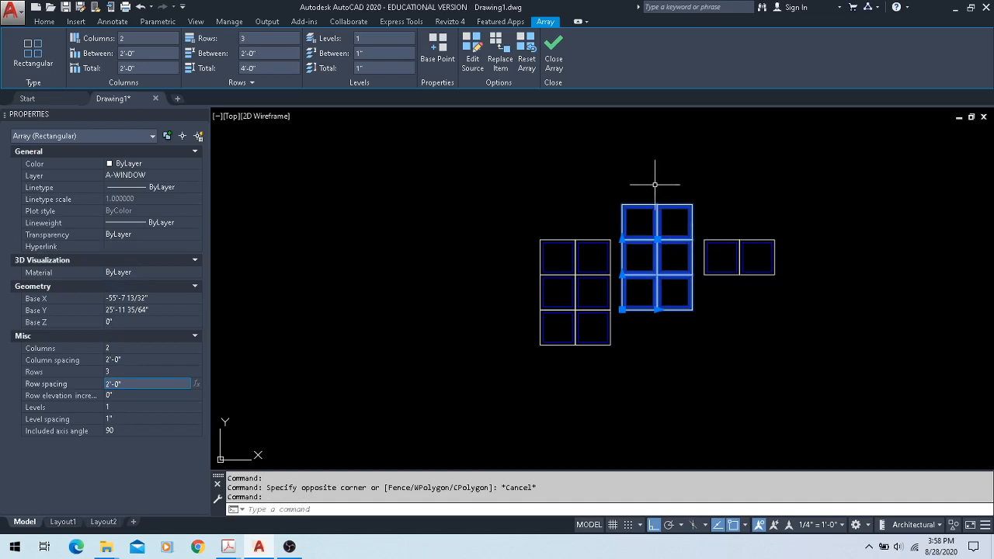
pyautogui.click(454, 228)
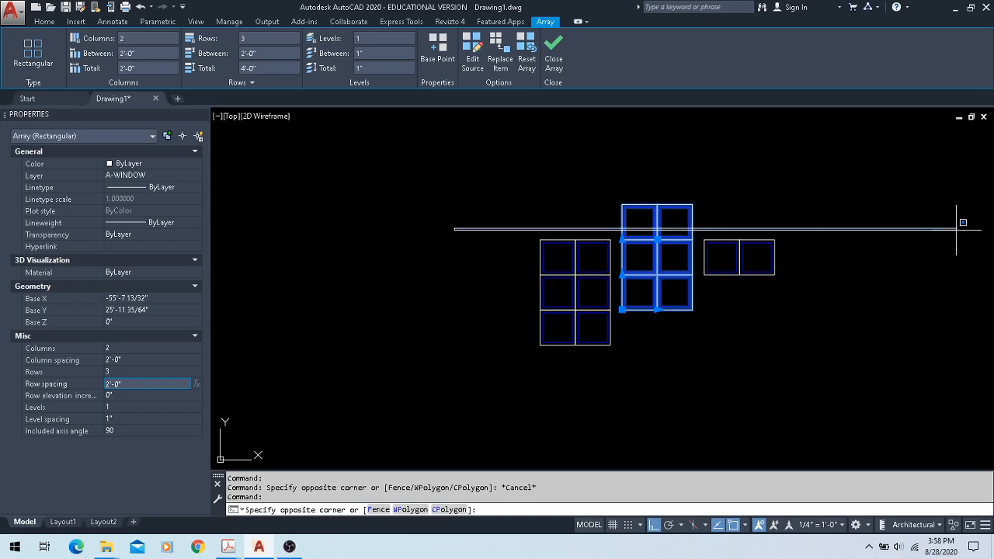
pyautogui.press('Escape')
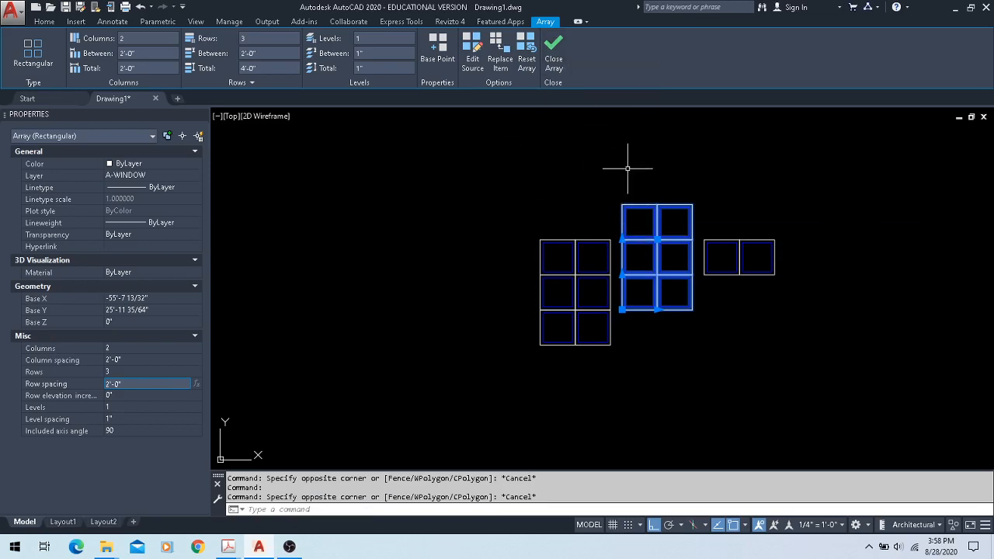
pyautogui.click(563, 39)
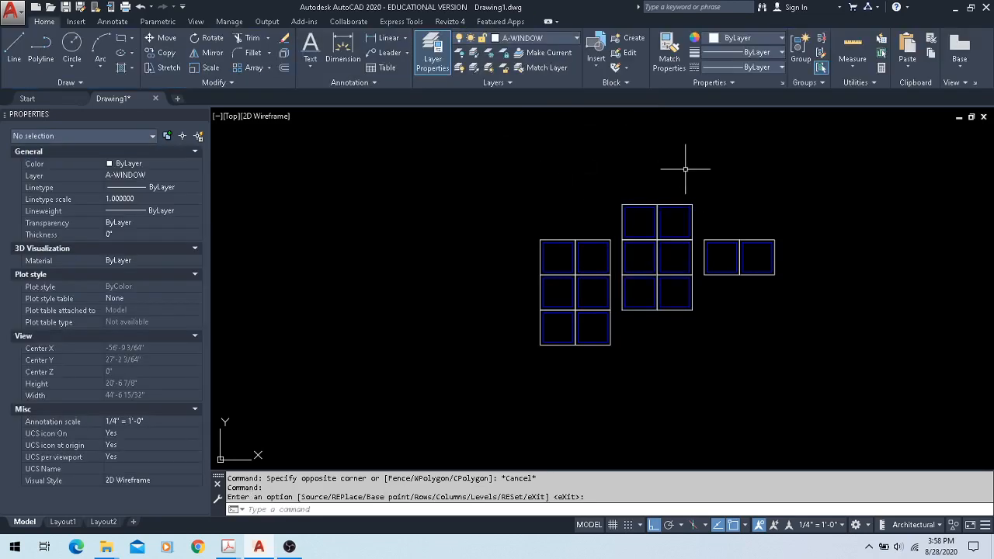
# - Erase the middle and rightmost window arrays, keeping only the original one
pyautogui.moveTo(693, 161); pyautogui.dragTo(641, 189, button='middle')
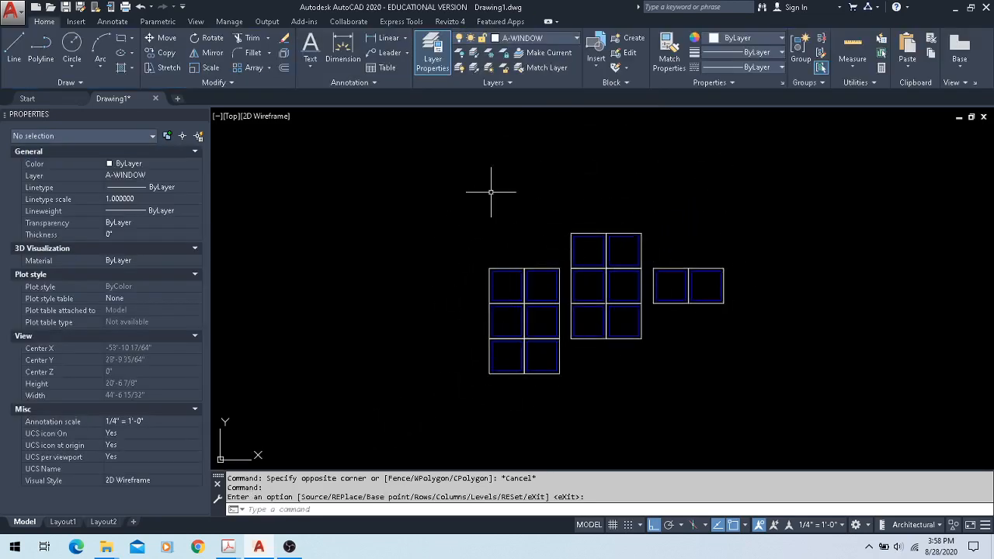
pyautogui.click(569, 190)
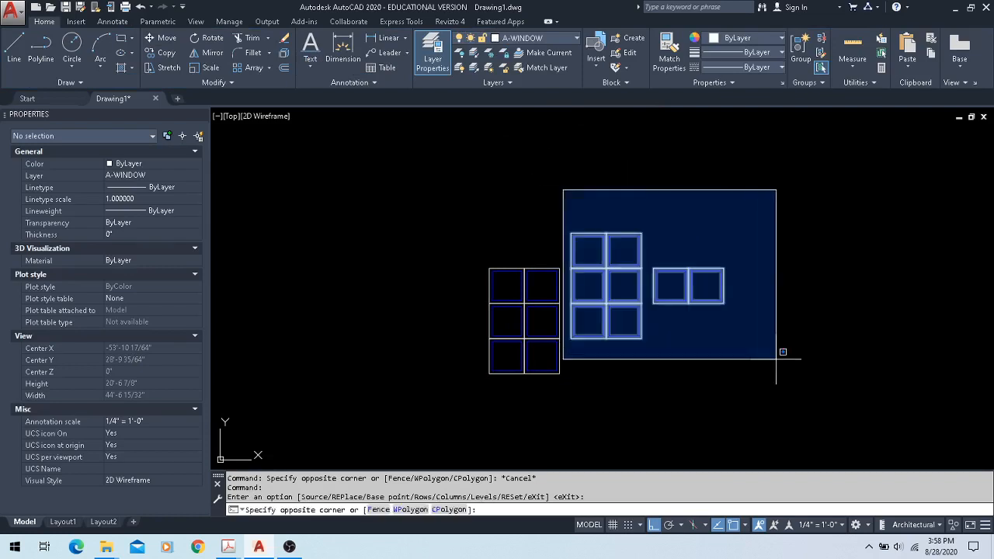
pyautogui.click(777, 351)
pyautogui.press('Delete')
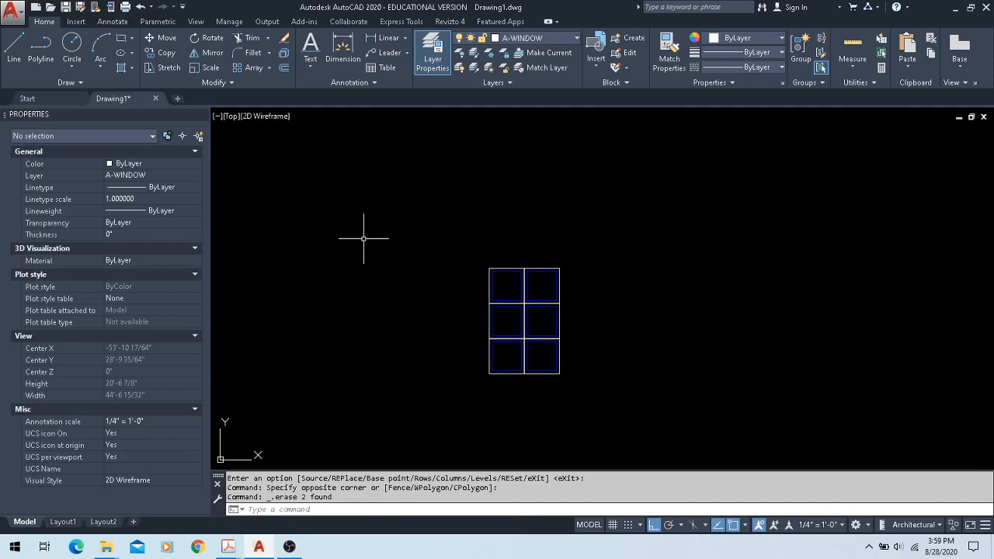
# - Switch to the House Elevation Two PDF, examine the window positions on the siding walls, and return to the AutoCAD drawing
pyautogui.scroll(-3, 377, 237)
pyautogui.moveTo(441, 210); pyautogui.dragTo(330, 241, button='middle')
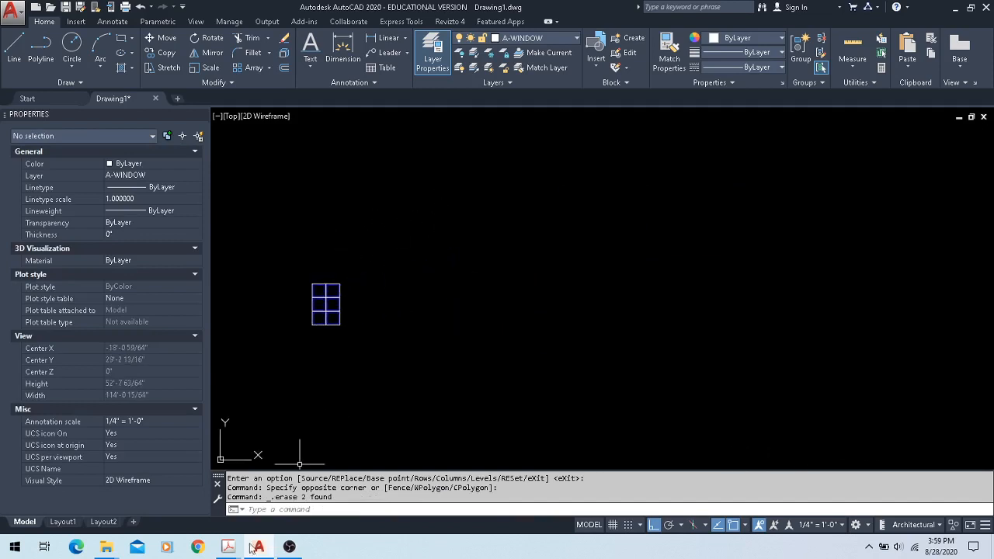
pyautogui.moveTo(241, 547)
pyautogui.click(264, 503)
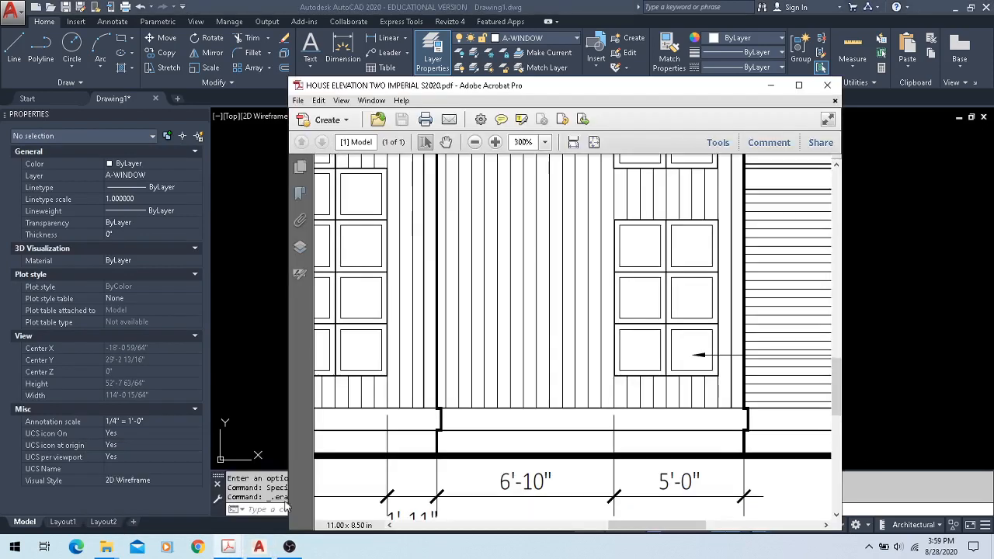
pyautogui.moveTo(636, 530); pyautogui.dragTo(456, 533)
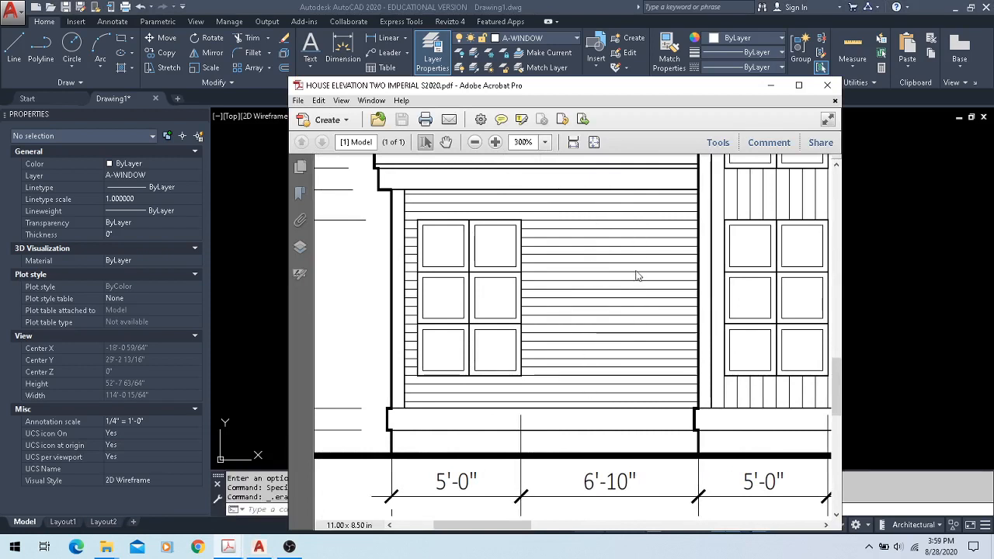
pyautogui.click(494, 6)
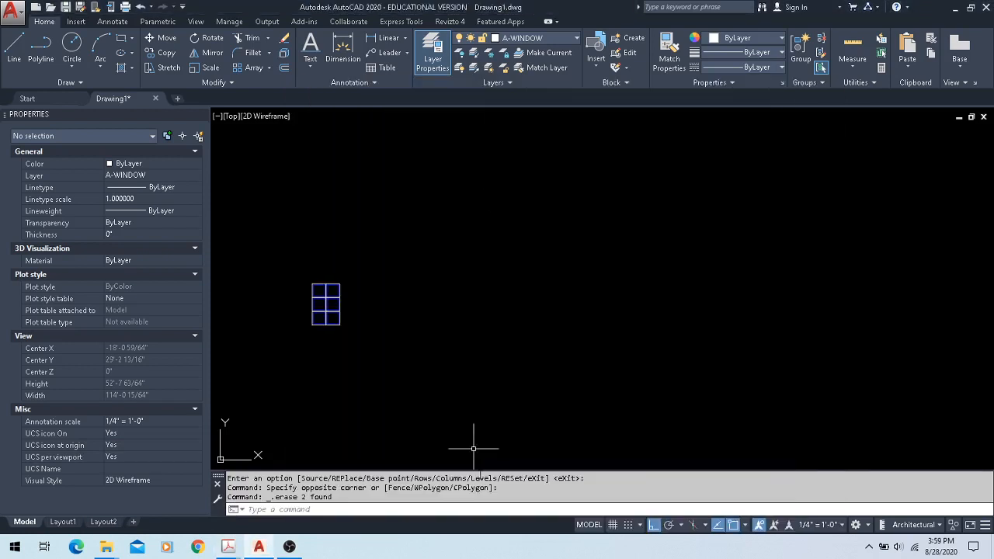
# - Draw a closed, stepped L-shaped polyline with a perimeter of about 133' beside the window array as a house outline
pyautogui.click(44, 50)
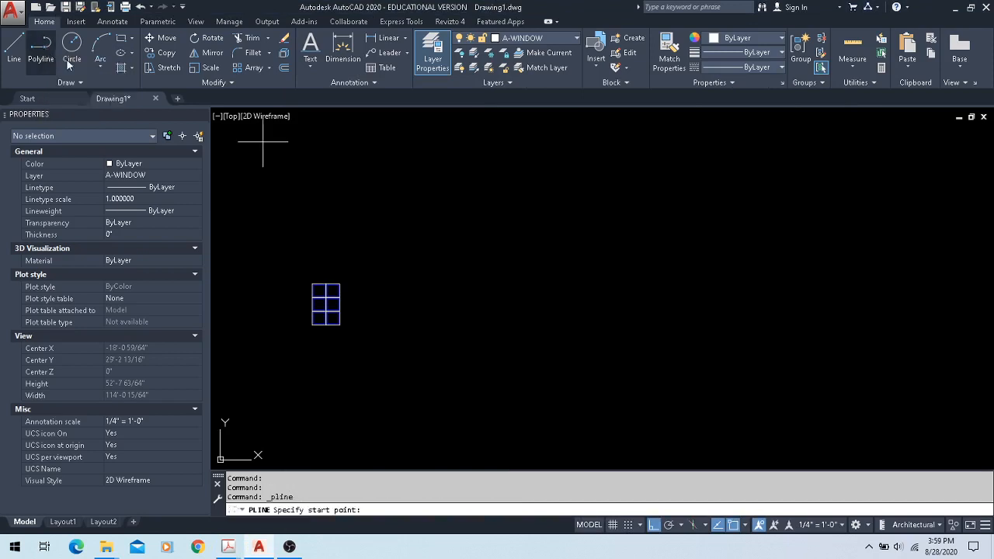
pyautogui.click(430, 391)
pyautogui.click(430, 265)
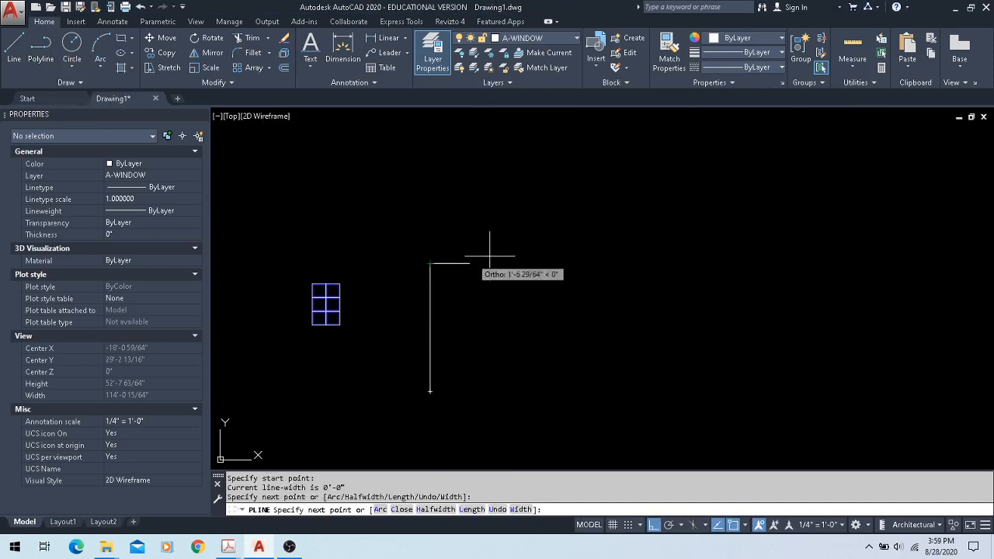
pyautogui.click(532, 263)
pyautogui.click(525, 170)
pyautogui.click(667, 170)
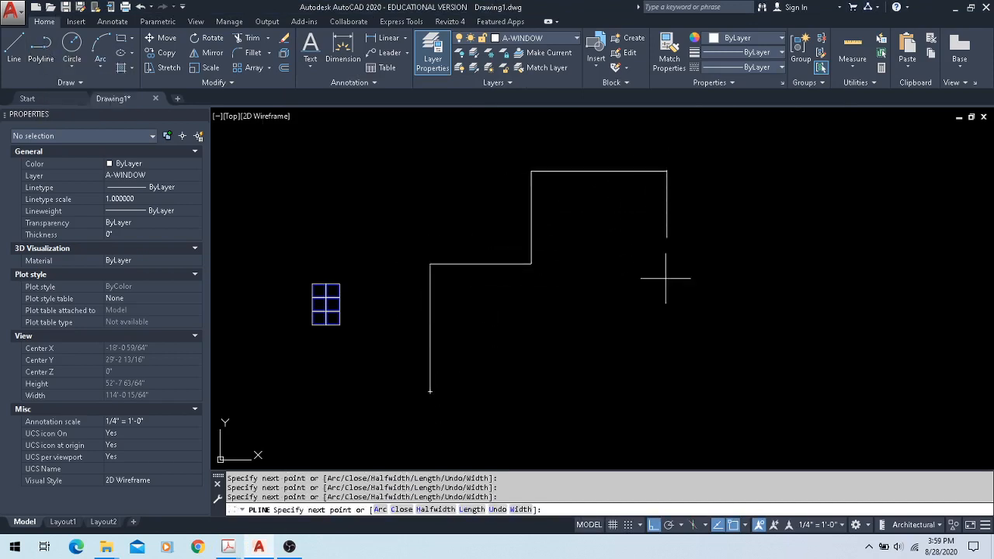
pyautogui.click(567, 391)
pyautogui.write('c')
pyautogui.press('Return')
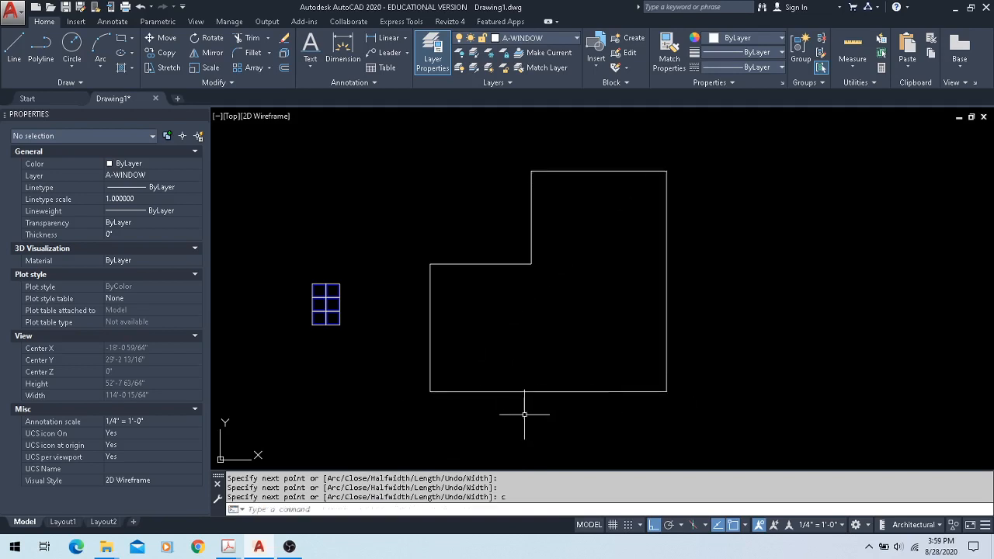
# - Put the outline polyline on the ELEV-OUTLINE layer and make ELEV-SIDING-HATCH the current layer
pyautogui.click(468, 355)
pyautogui.click(418, 324)
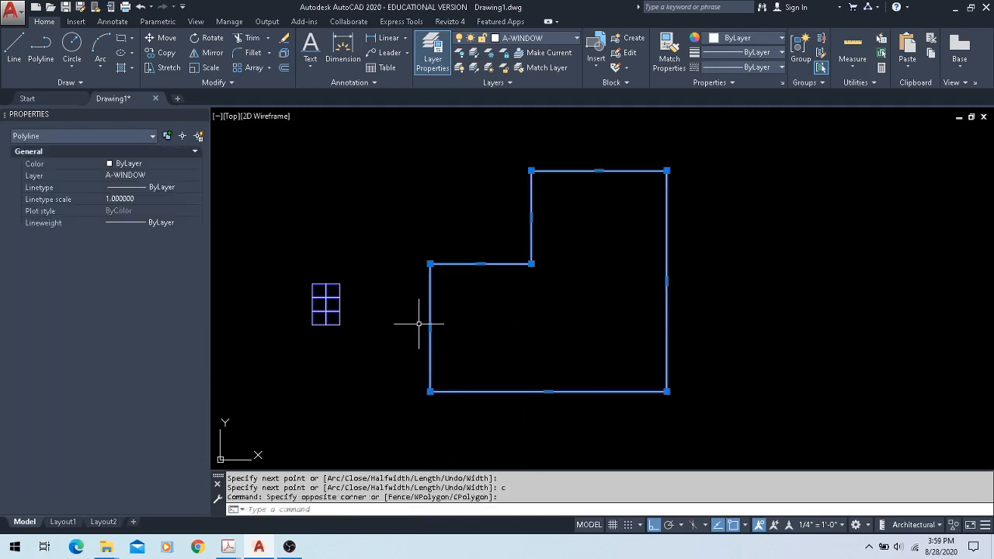
pyautogui.click(535, 38)
pyautogui.click(528, 158)
pyautogui.press('Escape')
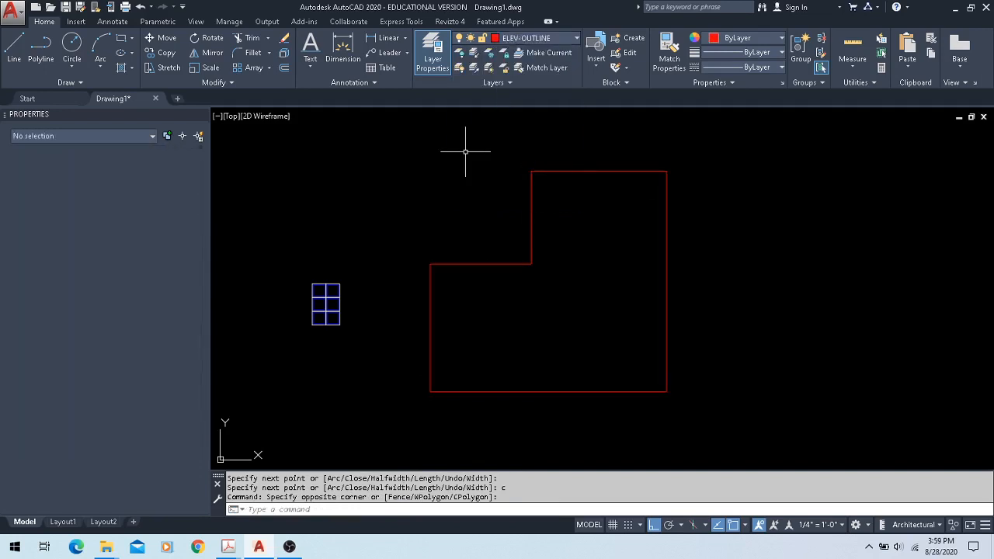
pyautogui.click(545, 36)
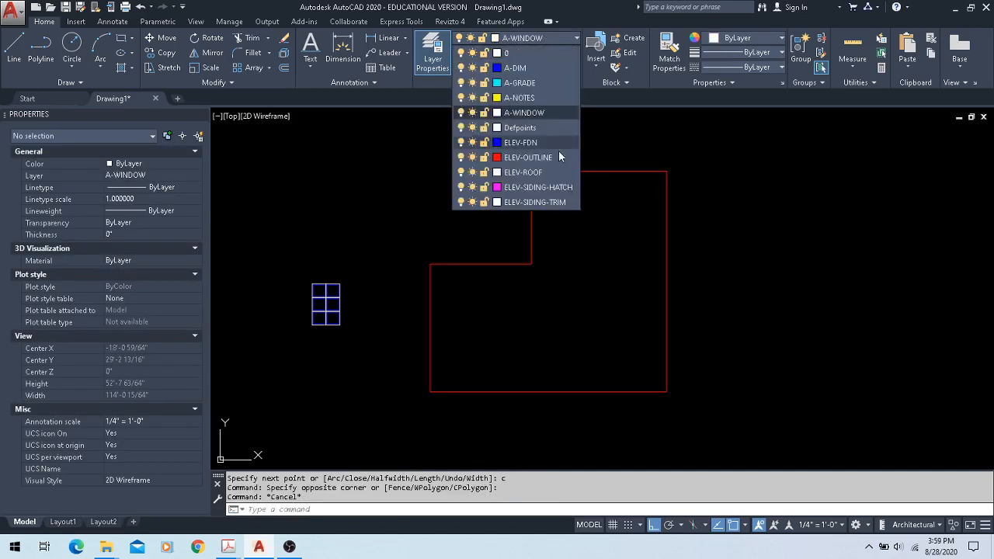
pyautogui.click(536, 189)
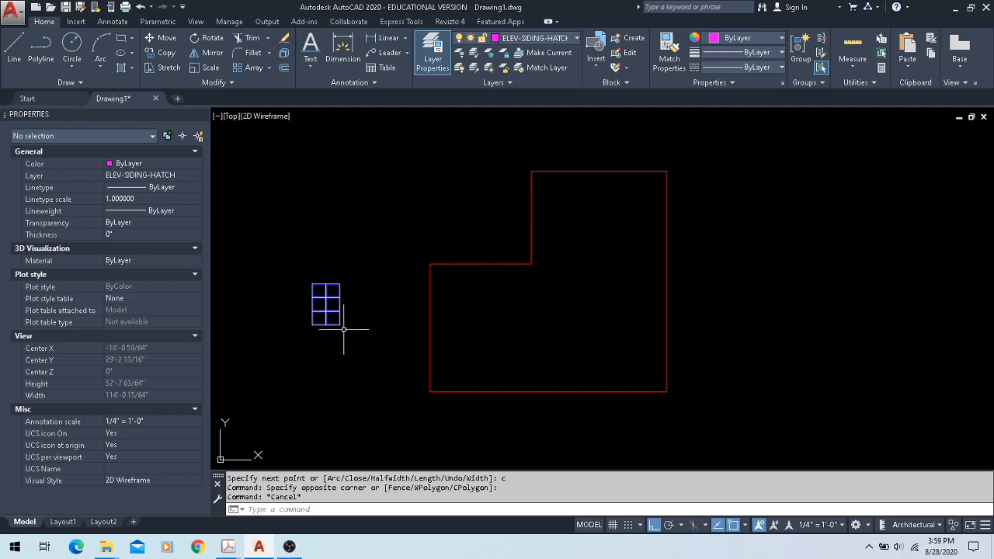
# - Copy the outline polyline horizontally about 41' to its right with Ortho on
pyautogui.click(449, 420)
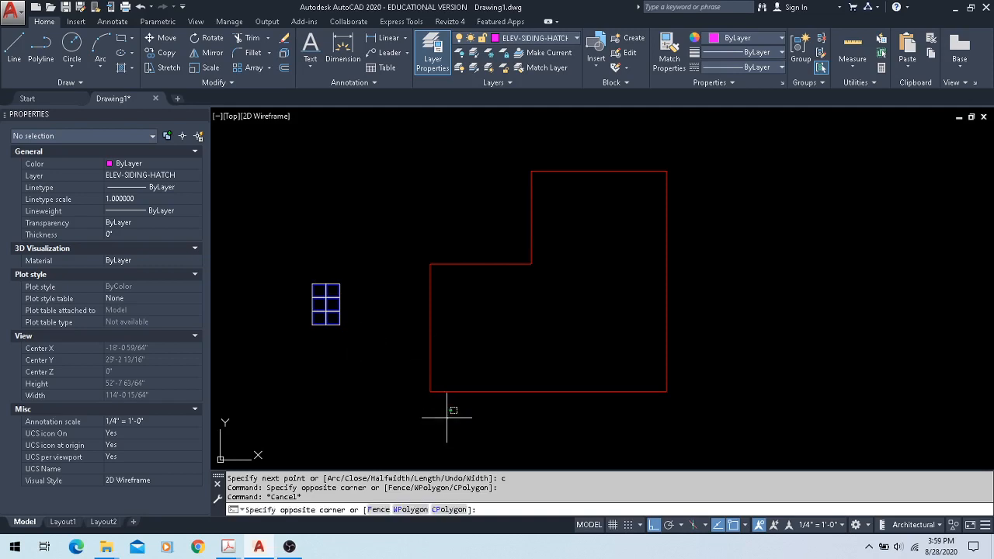
pyautogui.click(399, 348)
pyautogui.write('co')
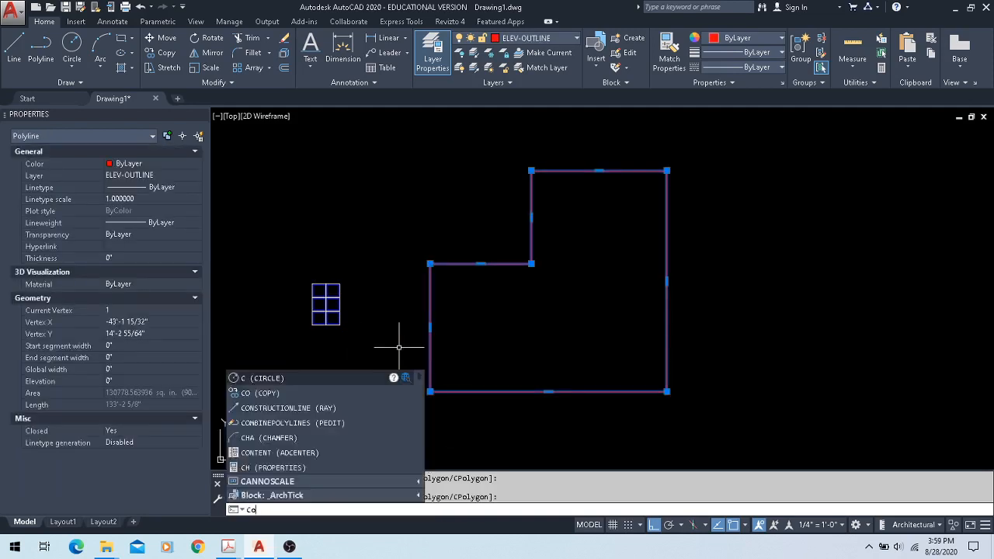
pyautogui.press('Return')
pyautogui.click(399, 347)
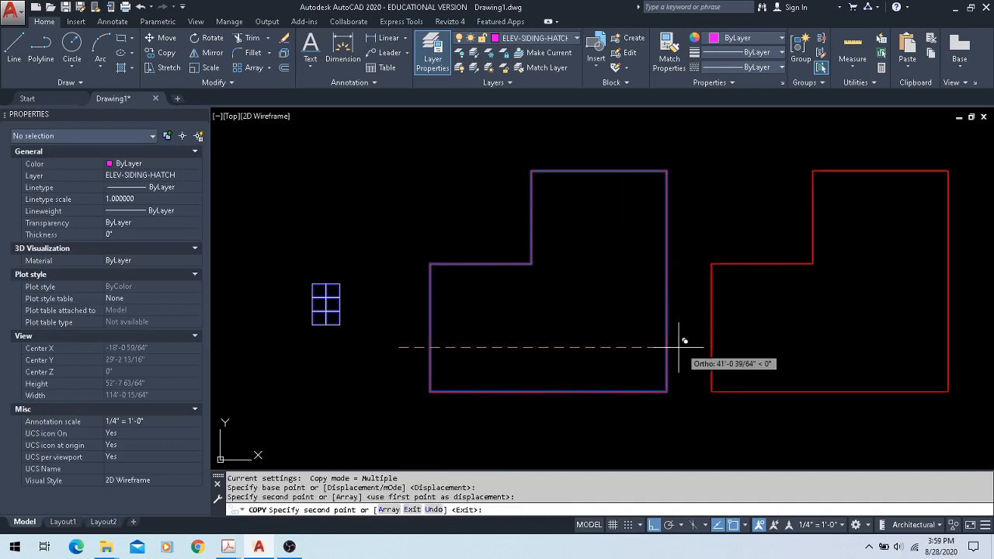
pyautogui.click(677, 346)
pyautogui.press('Escape')
# - Move the window array horizontally by its upper corner into the lower part of the first house outline
pyautogui.click(294, 274)
pyautogui.click(374, 344)
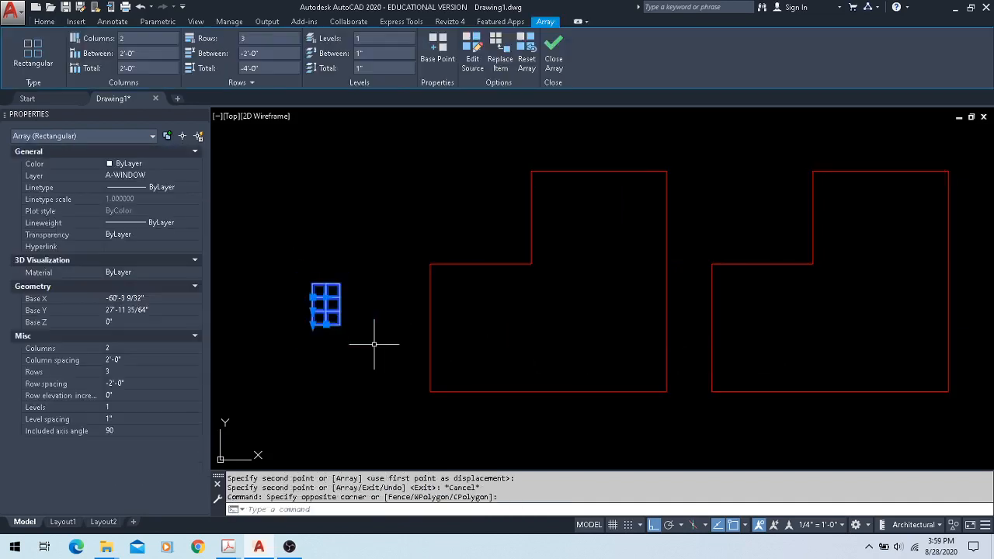
pyautogui.write('m')
pyautogui.press('Return')
pyautogui.scroll(4, 315, 295)
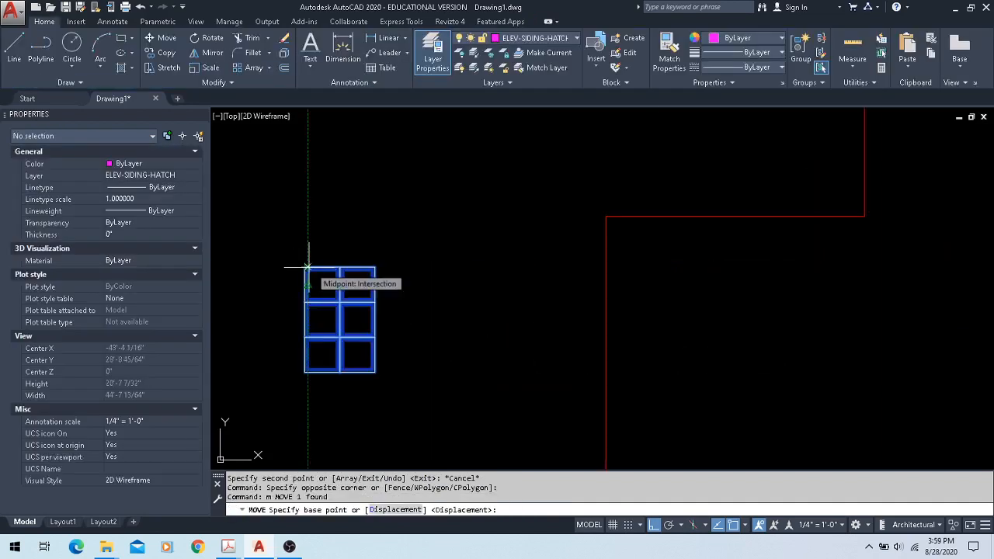
pyautogui.scroll(3, 306, 266)
pyautogui.click(305, 267)
pyautogui.scroll(-6, 307, 264)
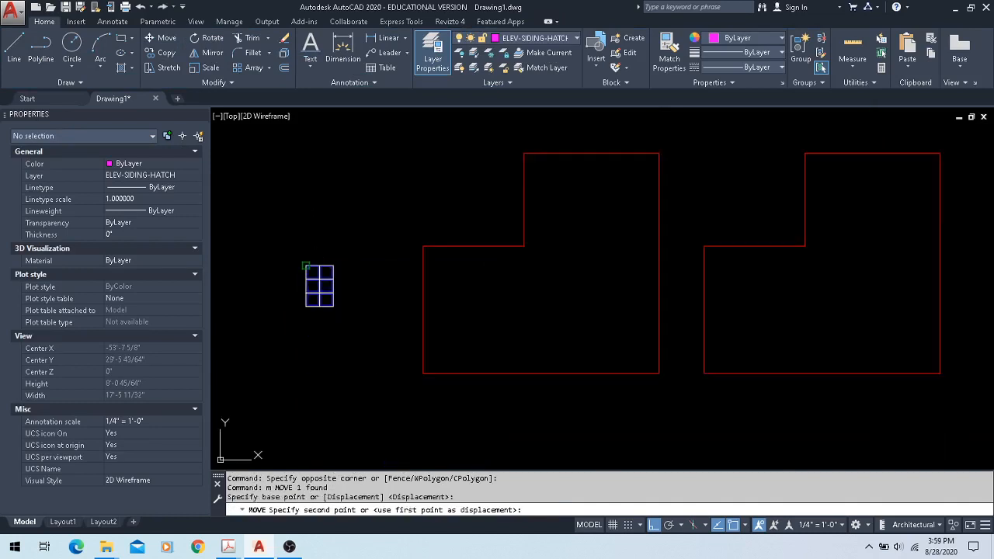
pyautogui.click(396, 265)
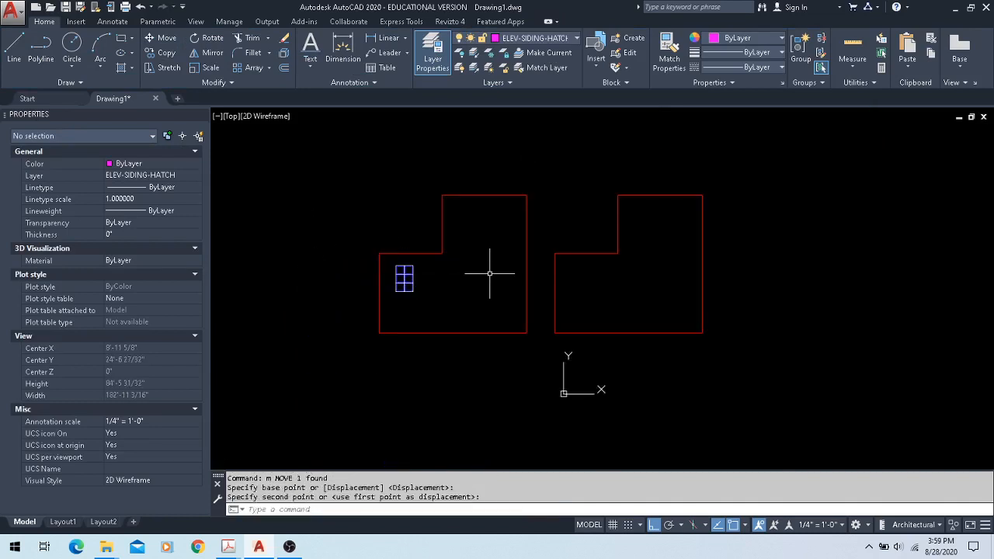
# - Copy the window array horizontally to two more positions in the first house outline and two positions in the second
pyautogui.click(417, 307)
pyautogui.click(400, 282)
pyautogui.write('co')
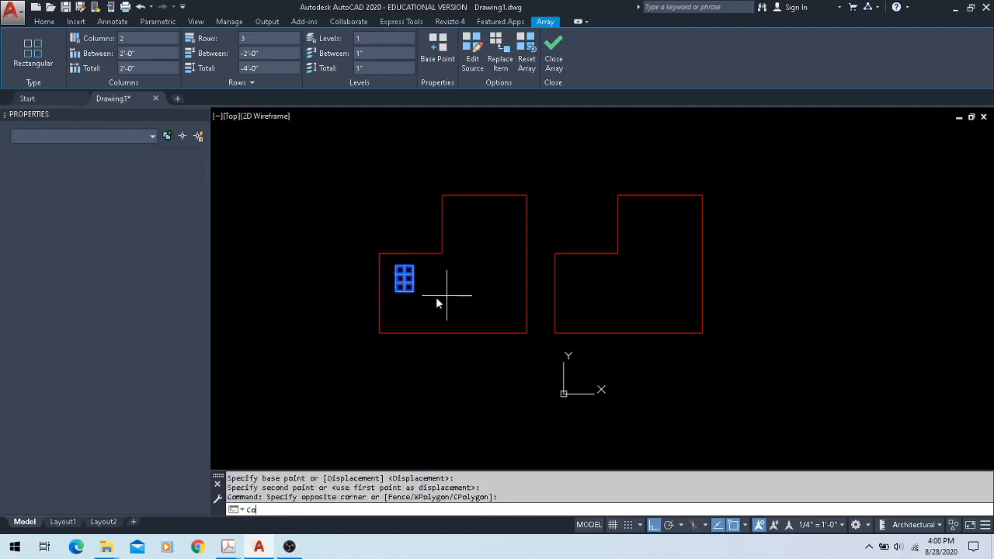
pyautogui.press('Return')
pyautogui.click(407, 313)
pyautogui.click(446, 313)
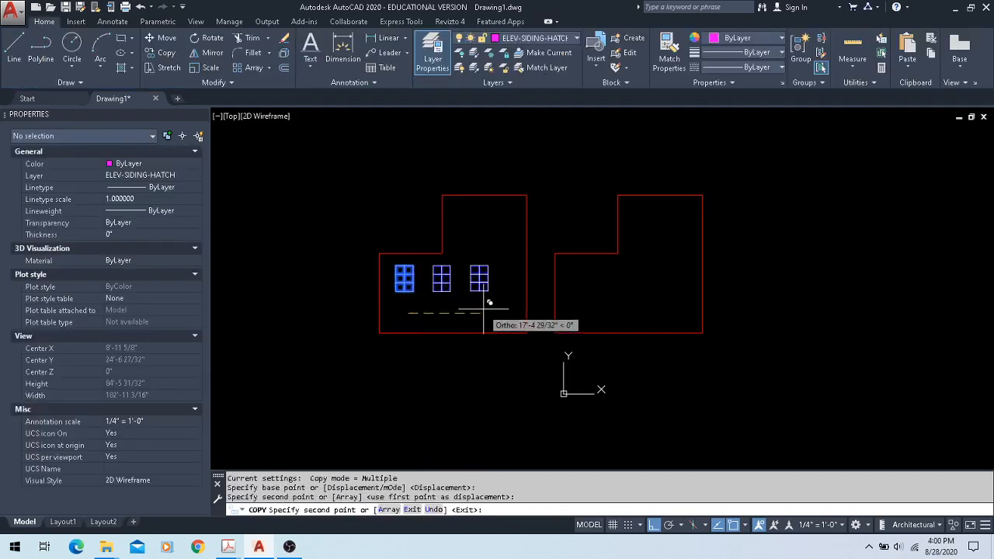
pyautogui.click(488, 313)
pyautogui.click(581, 308)
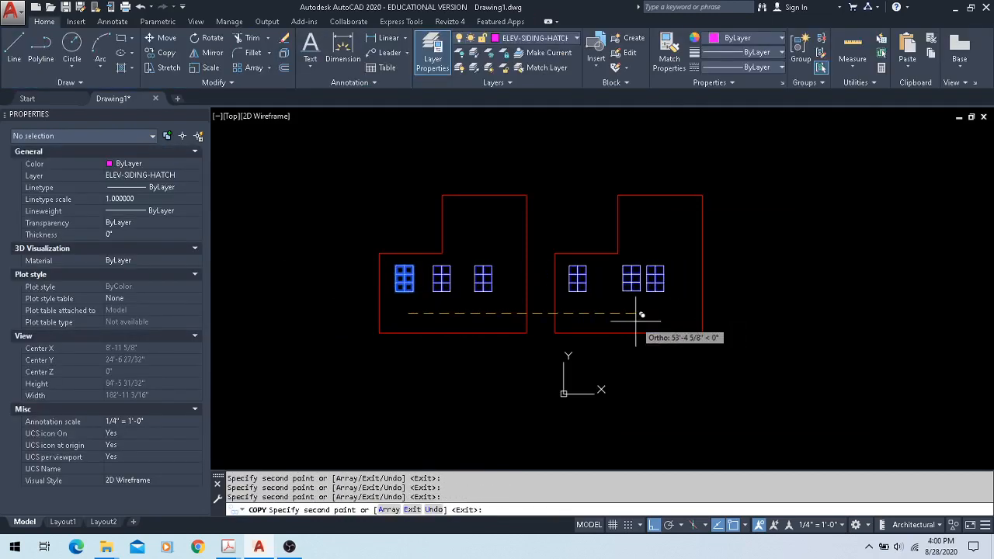
pyautogui.click(659, 311)
pyautogui.press('Escape')
pyautogui.moveTo(365, 216); pyautogui.dragTo(347, 242, button='middle')
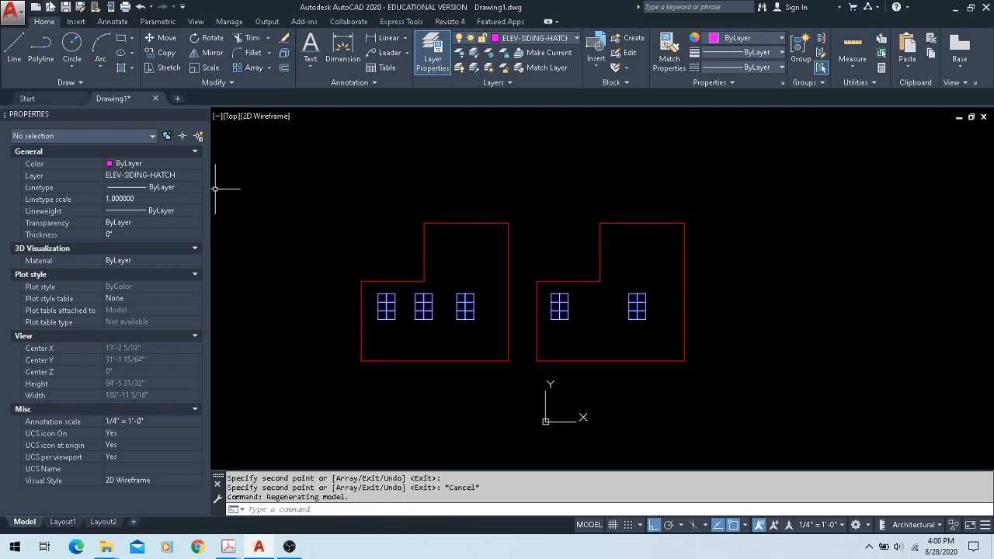
# - Save the drawing to the Desktop as Drawing1.dwg
pyautogui.hotkey('ctrl', 's')
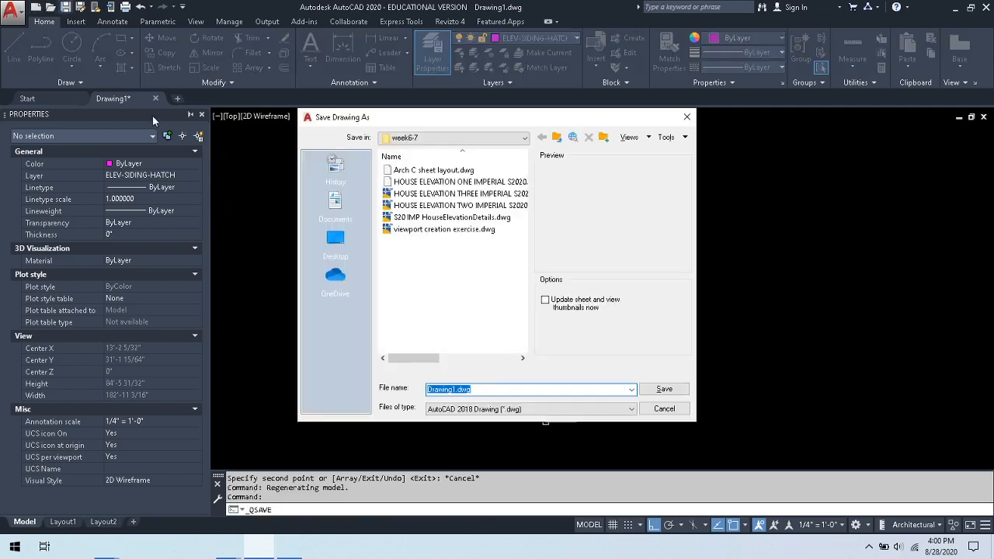
pyautogui.click(431, 137)
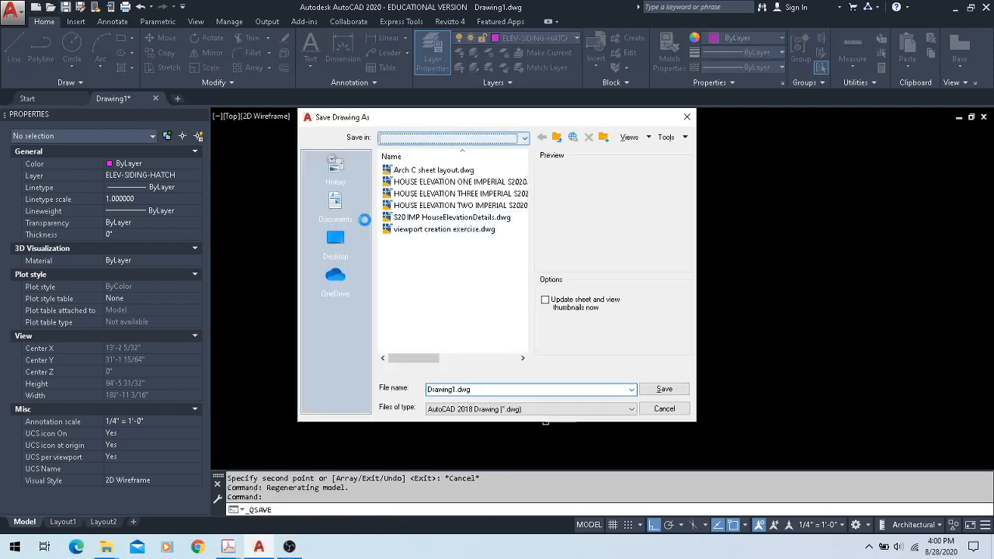
pyautogui.click(335, 242)
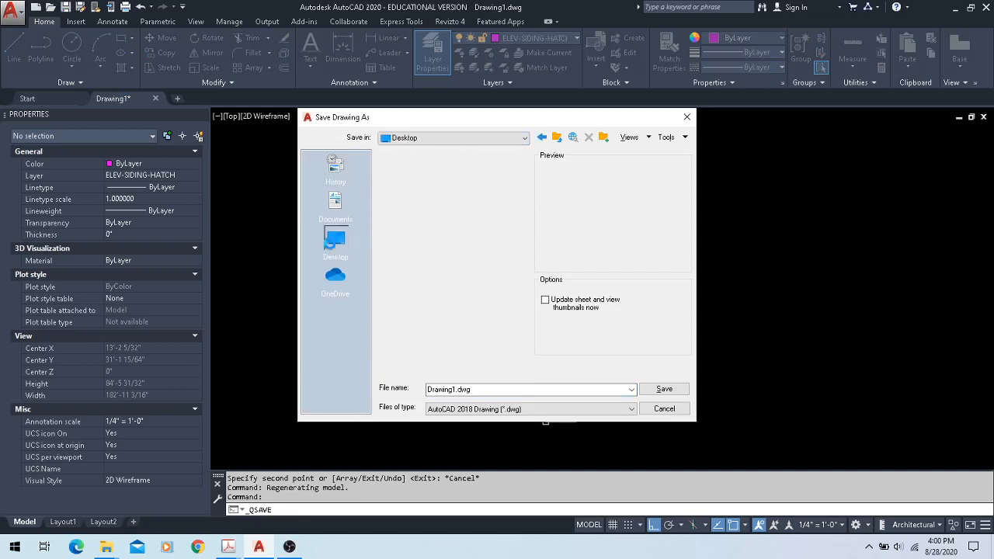
pyautogui.click(665, 390)
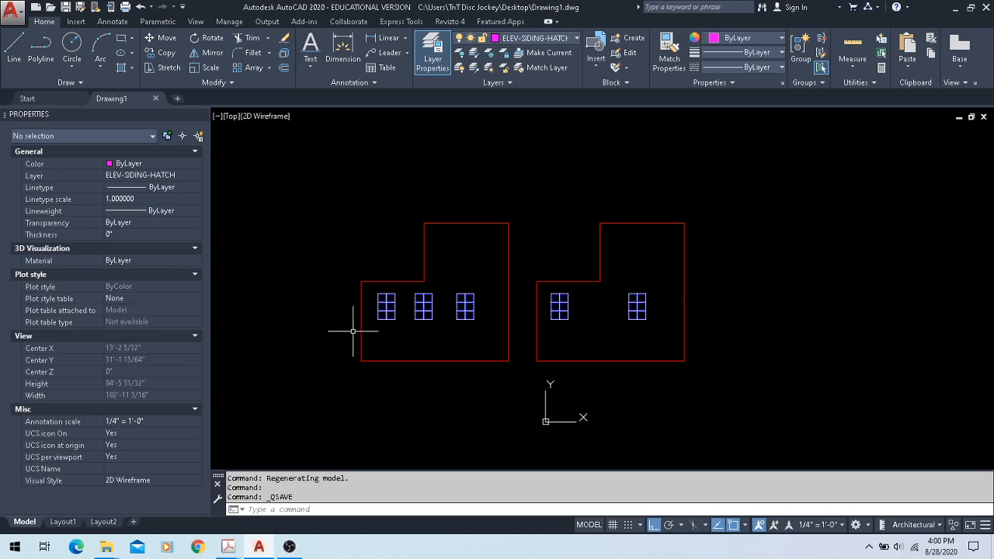
pyautogui.moveTo(366, 336); pyautogui.dragTo(341, 345, button='middle')
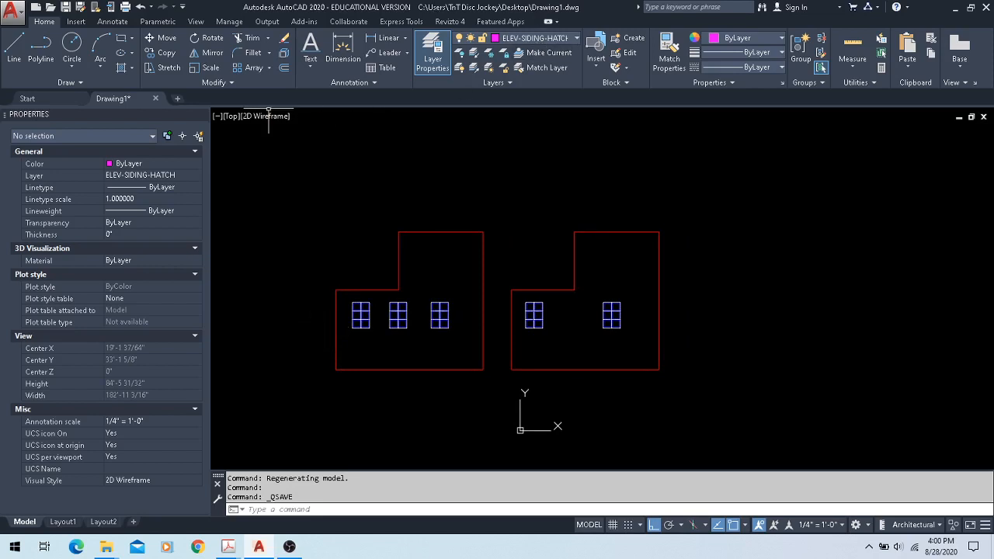
pyautogui.click(121, 69)
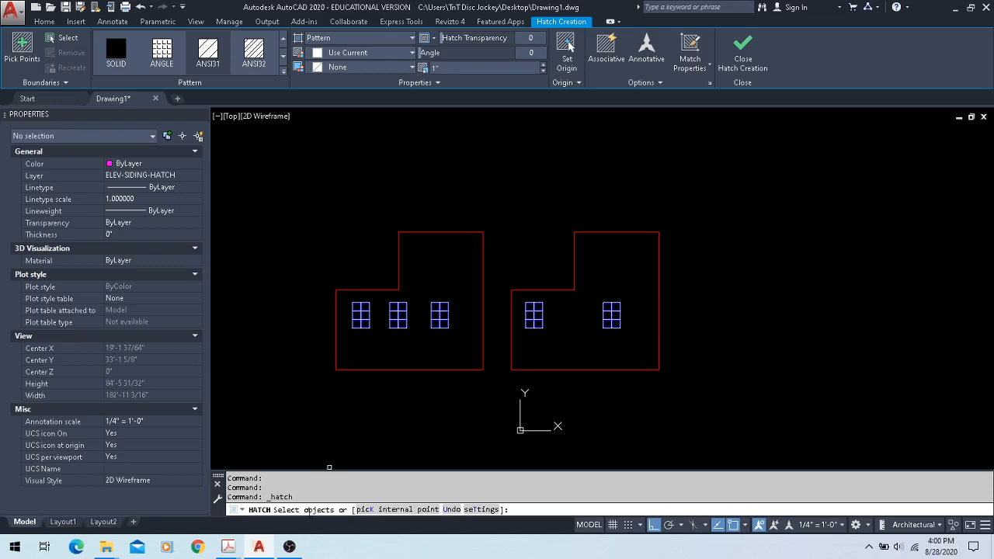
pyautogui.click(400, 510)
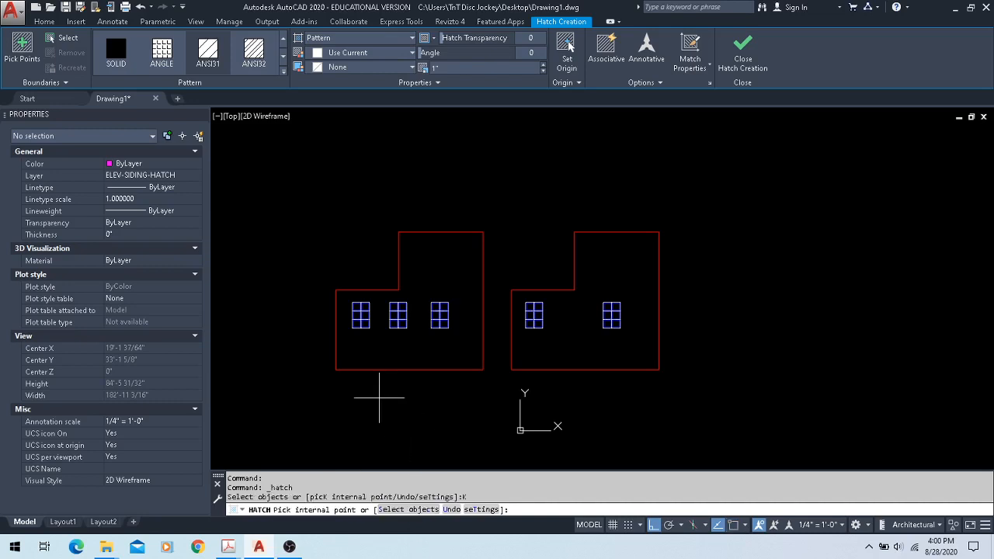
pyautogui.scroll(-7, 379, 397)
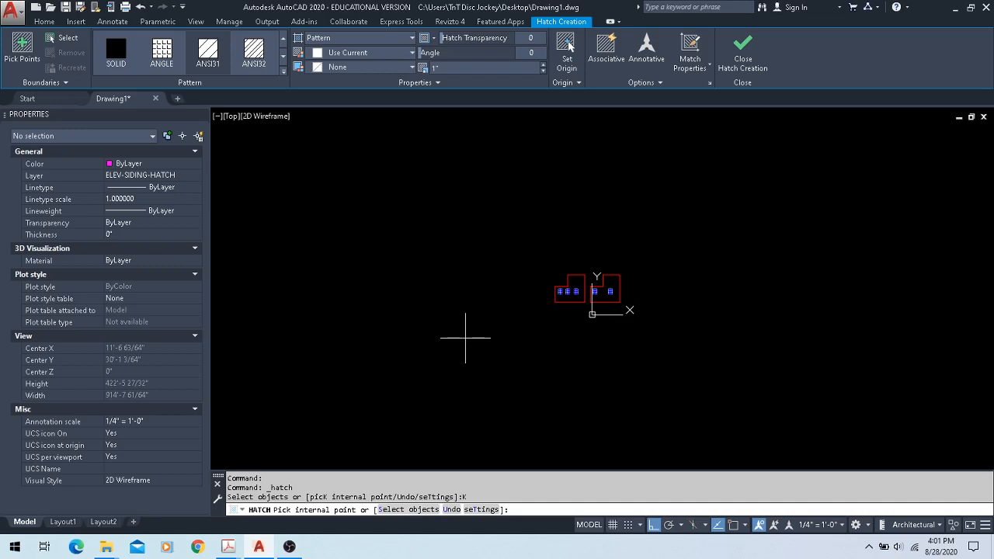
pyautogui.press('Escape')
pyautogui.press('Escape')
# - Draw a large rectangle around both house outlines and a smaller rectangle nested inside it that also encloses them
pyautogui.write('rec')
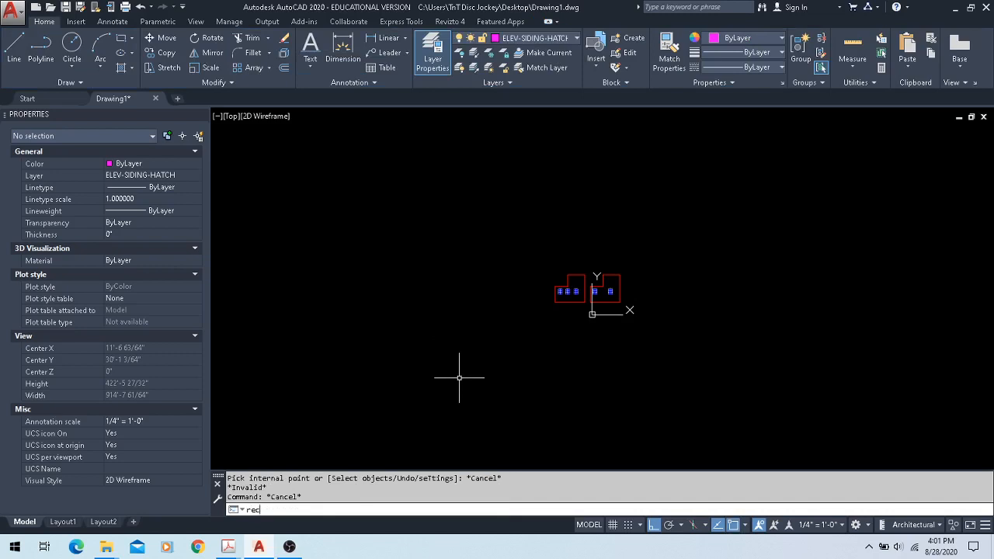
pyautogui.press('Return')
pyautogui.click(435, 414)
pyautogui.click(702, 243)
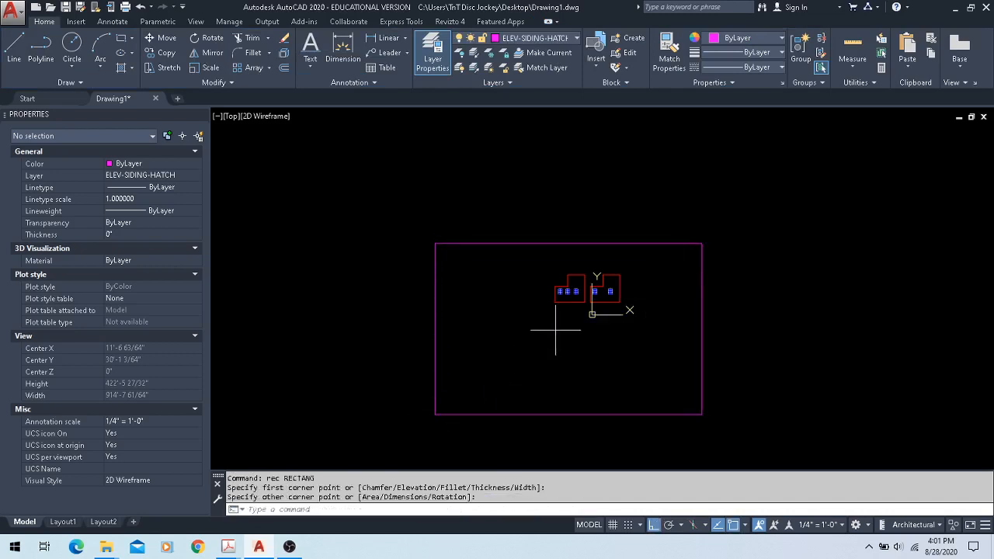
pyautogui.press('Return')
pyautogui.click(508, 267)
pyautogui.click(632, 322)
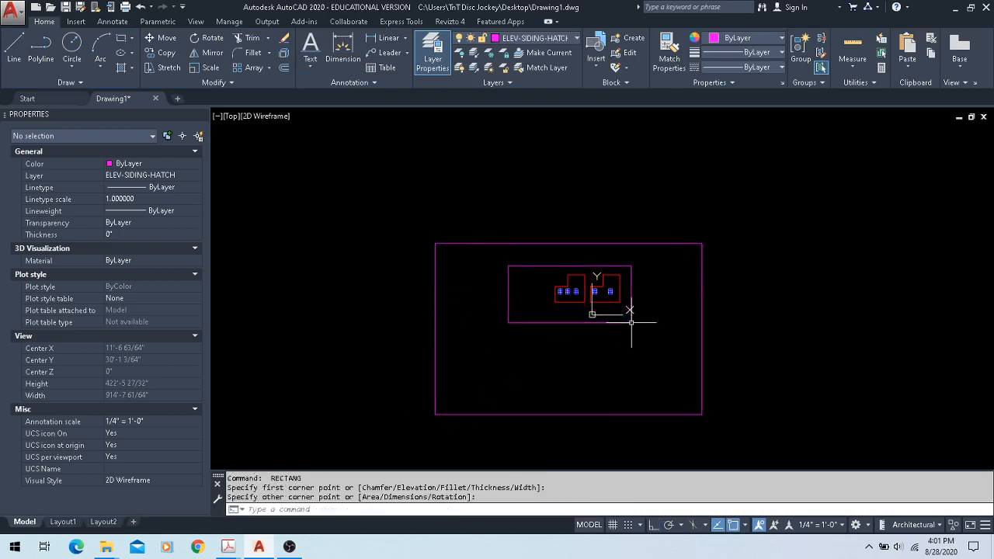
pyautogui.press('F8')
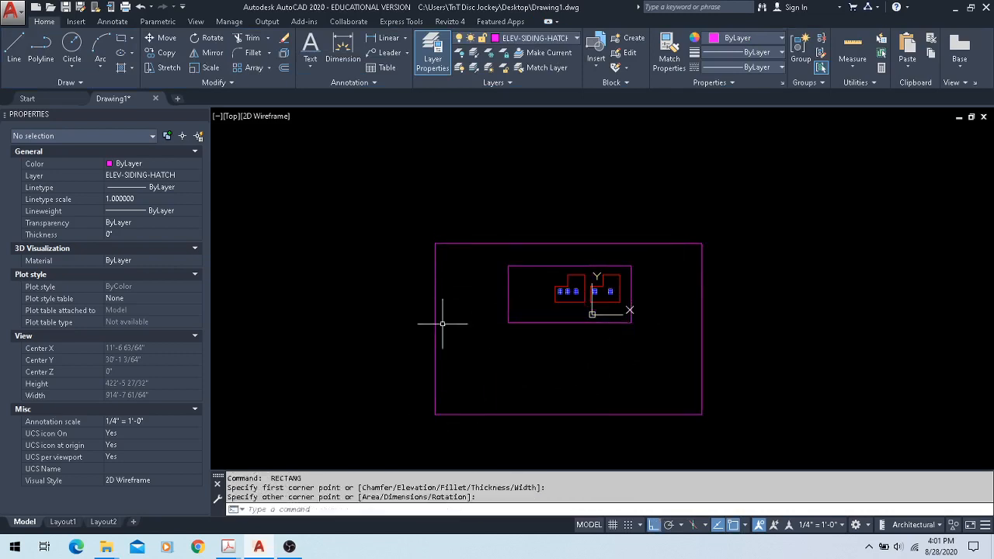
# - Examine the internal-point hatch previews for the first house outline and a single window pane, and leave the Hatch command
pyautogui.click(120, 68)
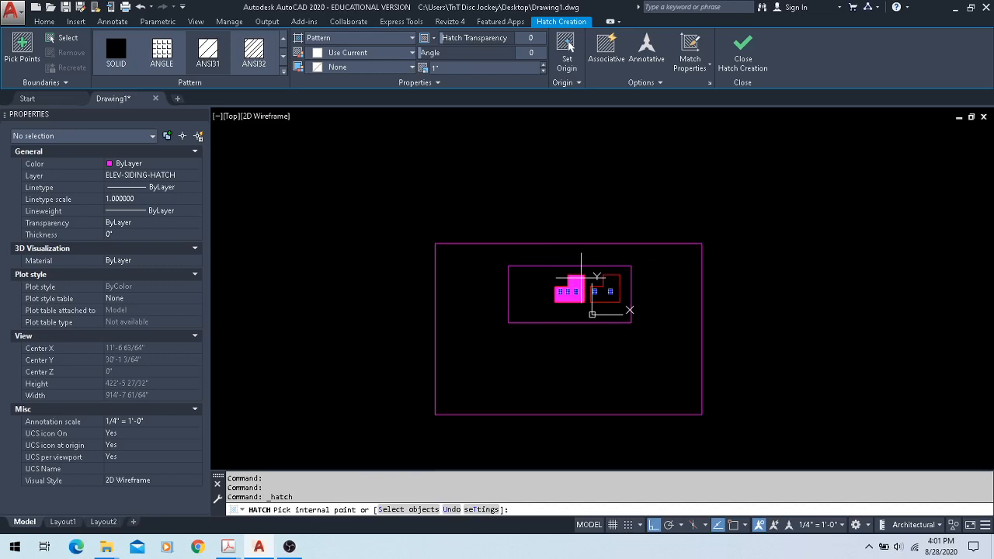
pyautogui.scroll(10, 581, 277)
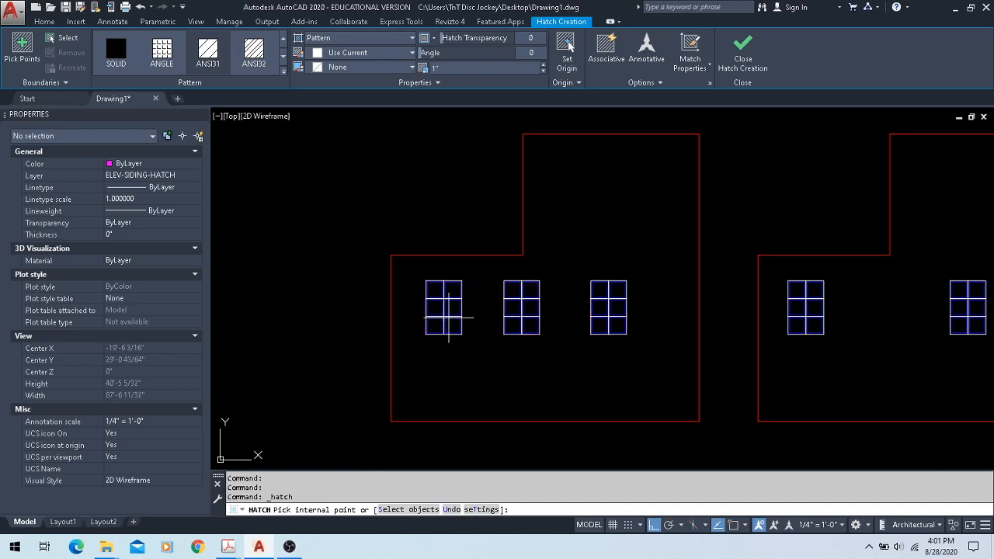
pyautogui.scroll(8, 448, 322)
pyautogui.scroll(2, 448, 318)
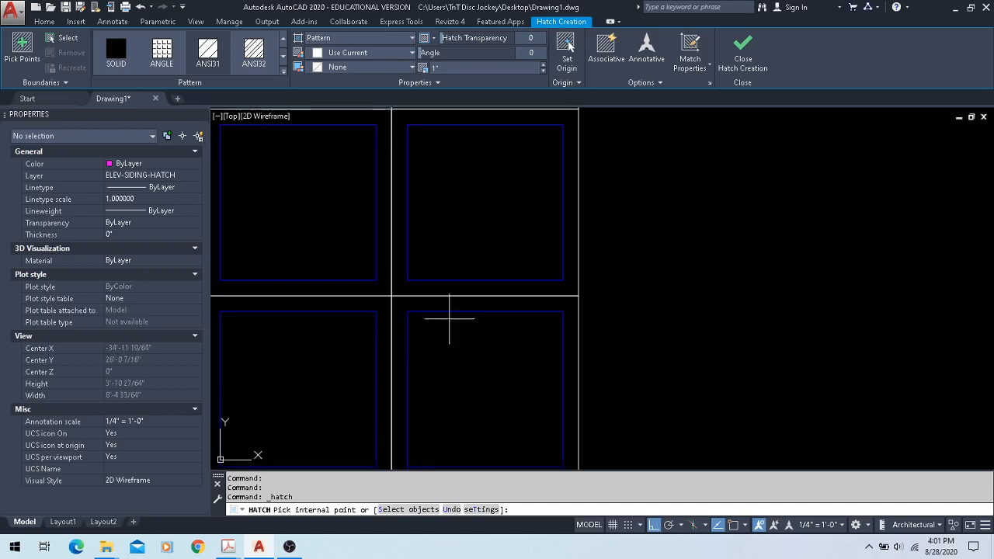
pyautogui.moveTo(451, 321); pyautogui.dragTo(534, 197, button='middle')
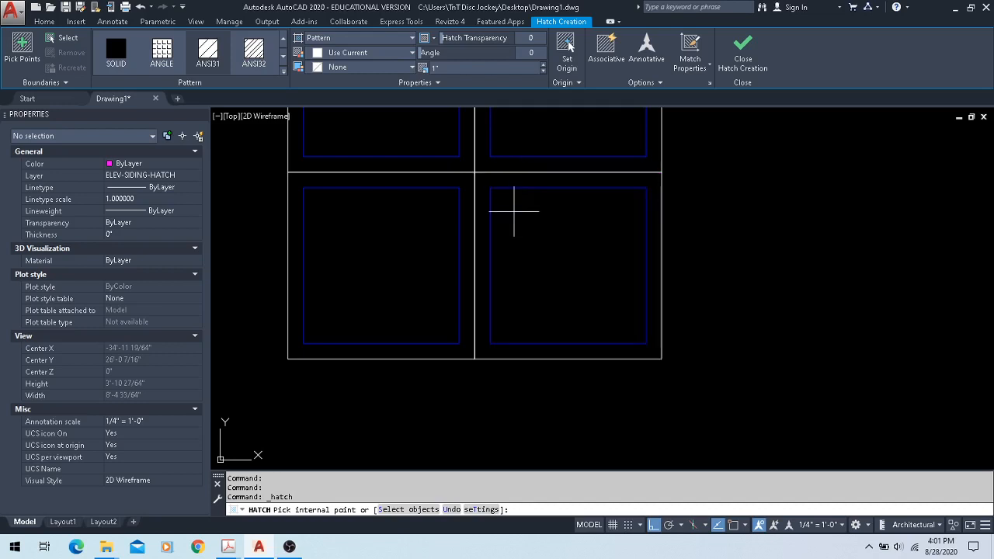
pyautogui.scroll(-10, 513, 215)
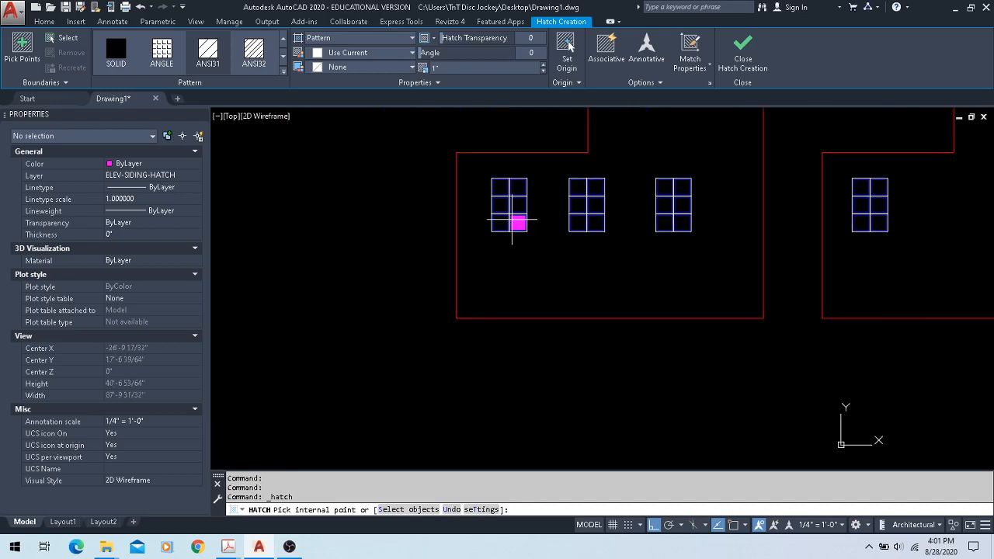
pyautogui.moveTo(590, 340); pyautogui.dragTo(388, 439, button='middle')
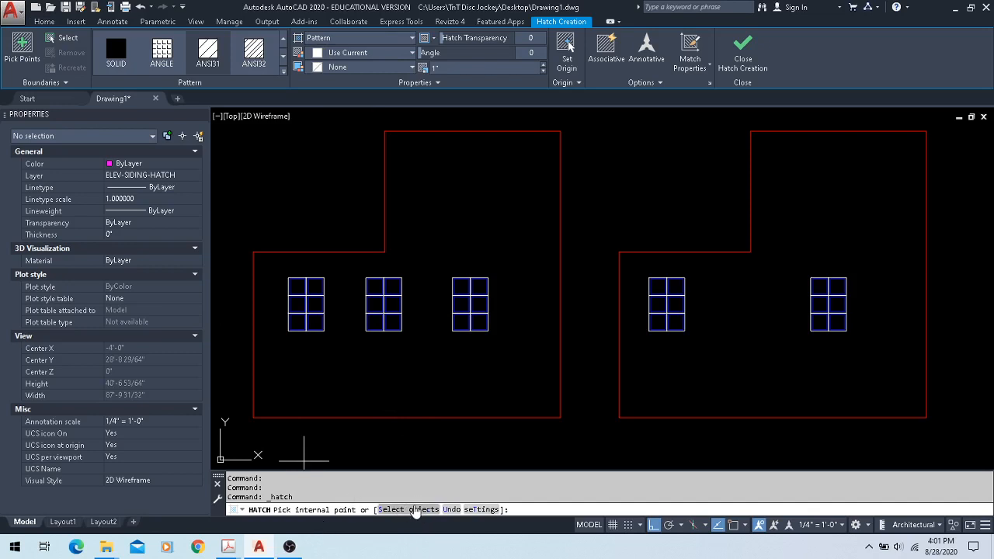
pyautogui.press('Escape')
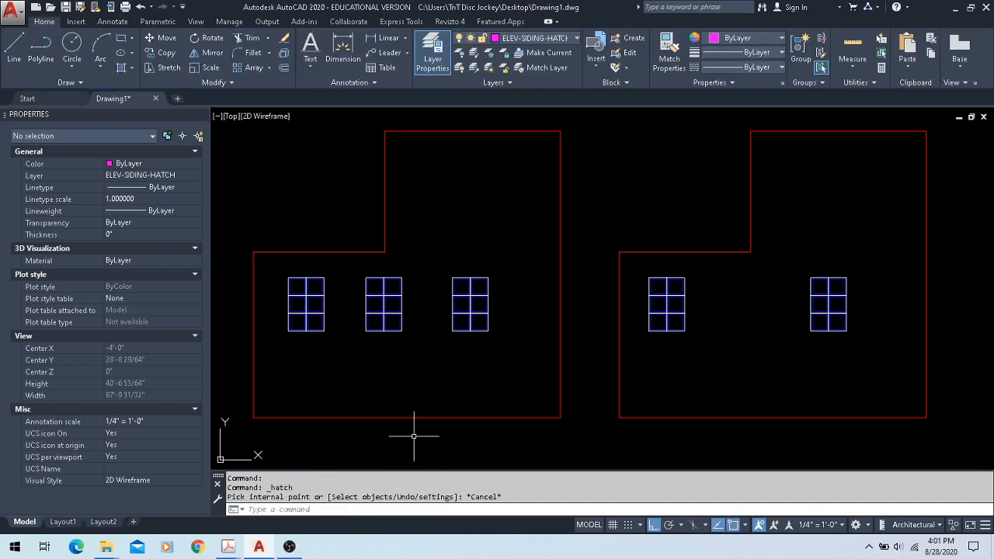
# - Draw a circle of about 335 sq ft between the inner and outer rectangles, beyond the second house outline
pyautogui.scroll(-2, 501, 275)
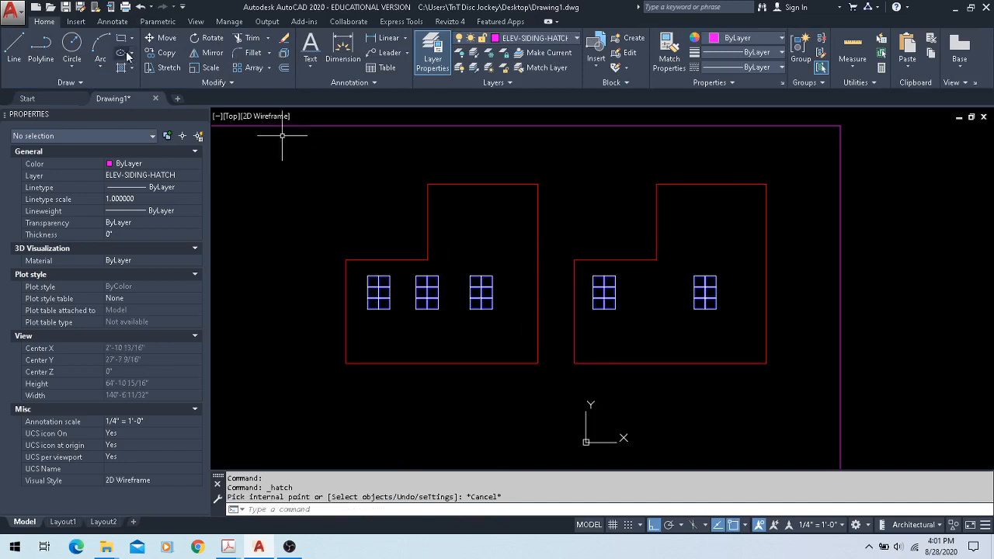
pyautogui.click(71, 46)
pyautogui.scroll(-2, 271, 125)
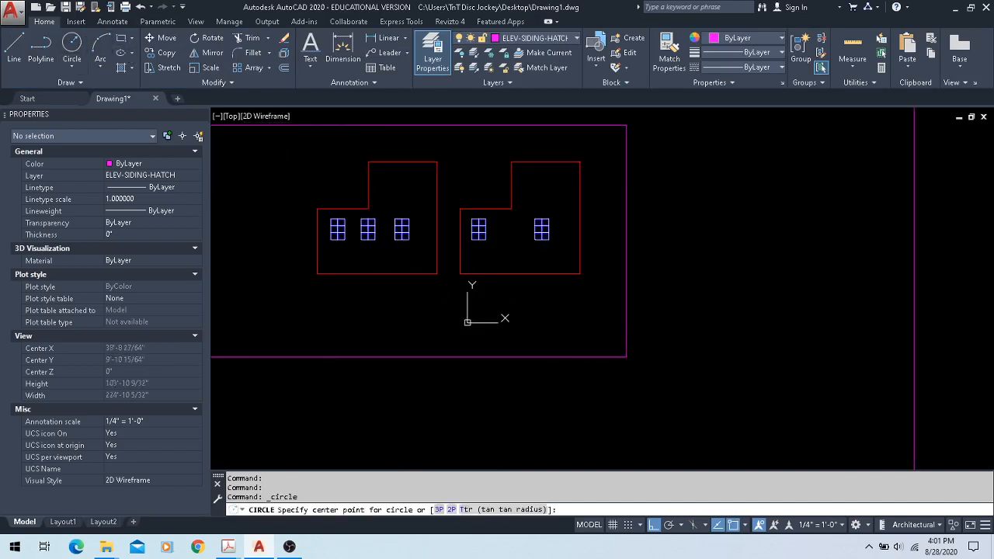
pyautogui.click(704, 333)
pyautogui.press('Return')
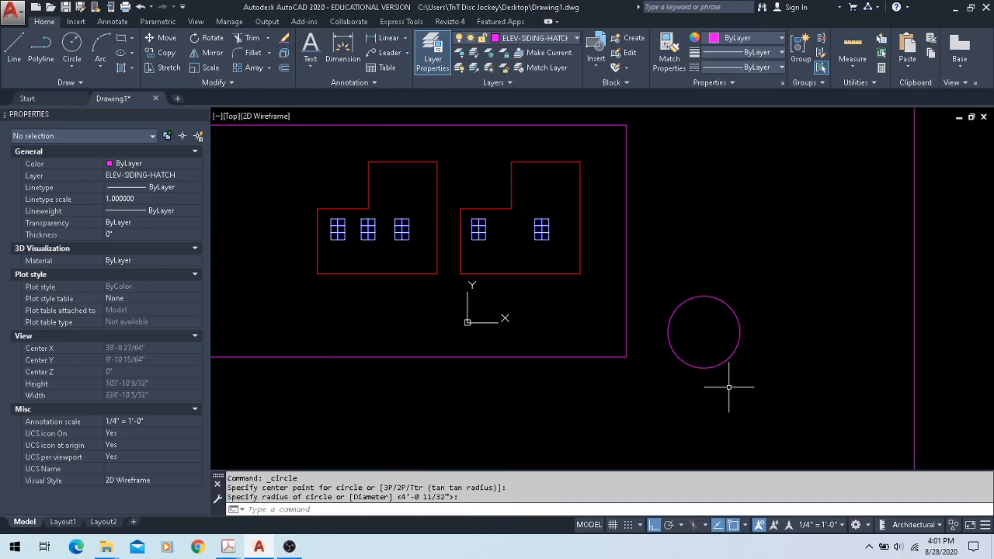
# - Hatch the circle by object selection with the ANSI31 pattern at scale 1
pyautogui.scroll(2, 761, 398)
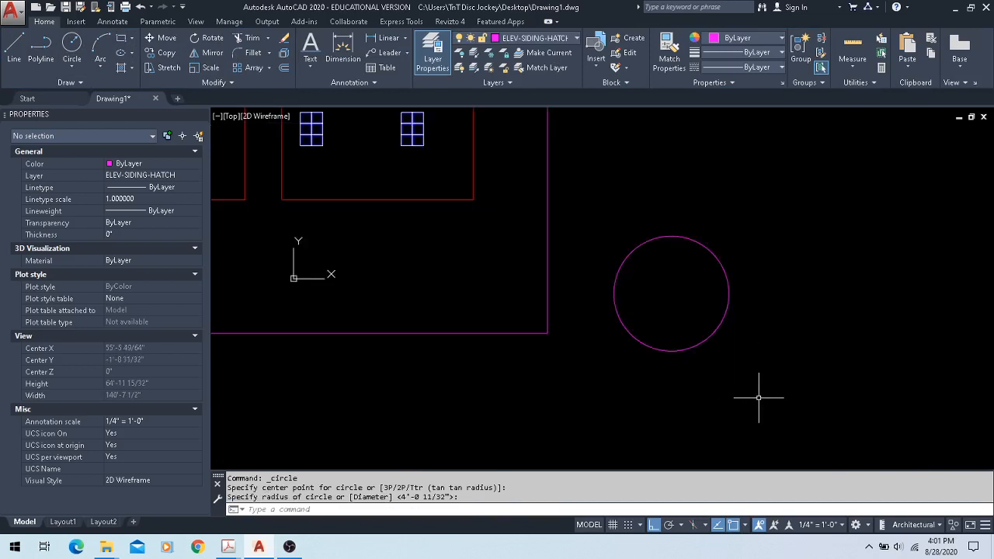
pyautogui.click(121, 70)
pyautogui.click(409, 510)
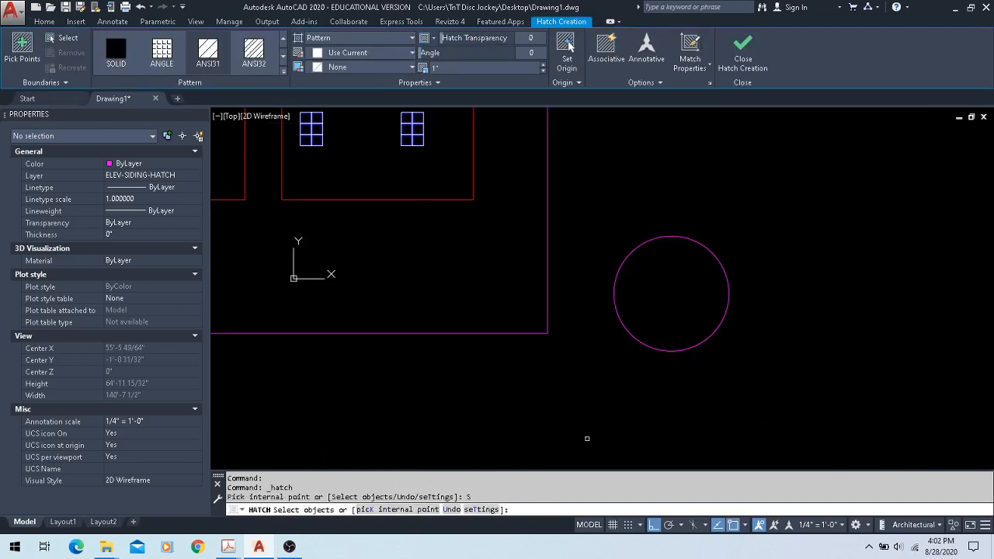
pyautogui.click(644, 343)
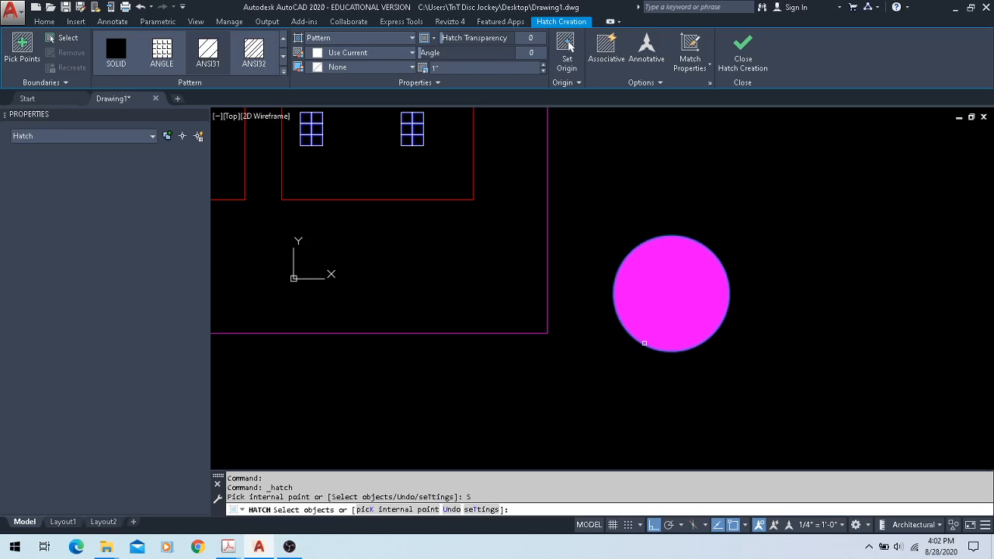
pyautogui.click(644, 343)
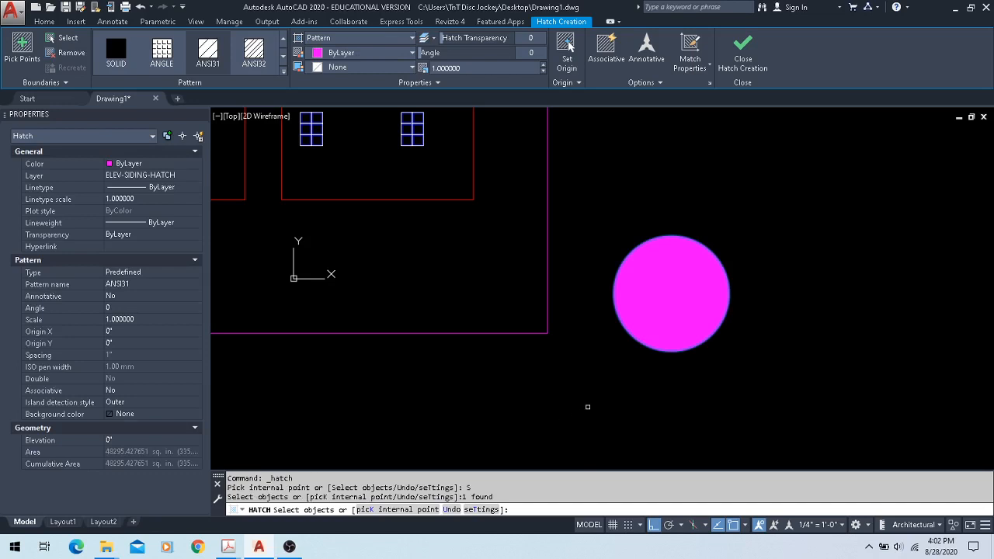
# - Include the first house's siding in the circle's hatch by picking an internal point below the windows, and finish the hatch
pyautogui.click(393, 510)
pyautogui.scroll(-3, 451, 393)
pyautogui.scroll(1, 374, 355)
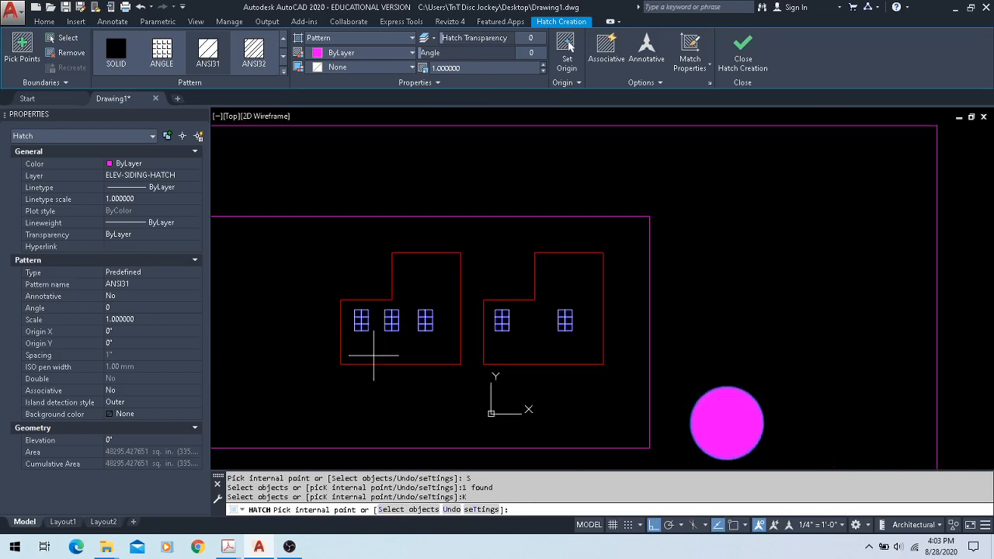
pyautogui.click(374, 356)
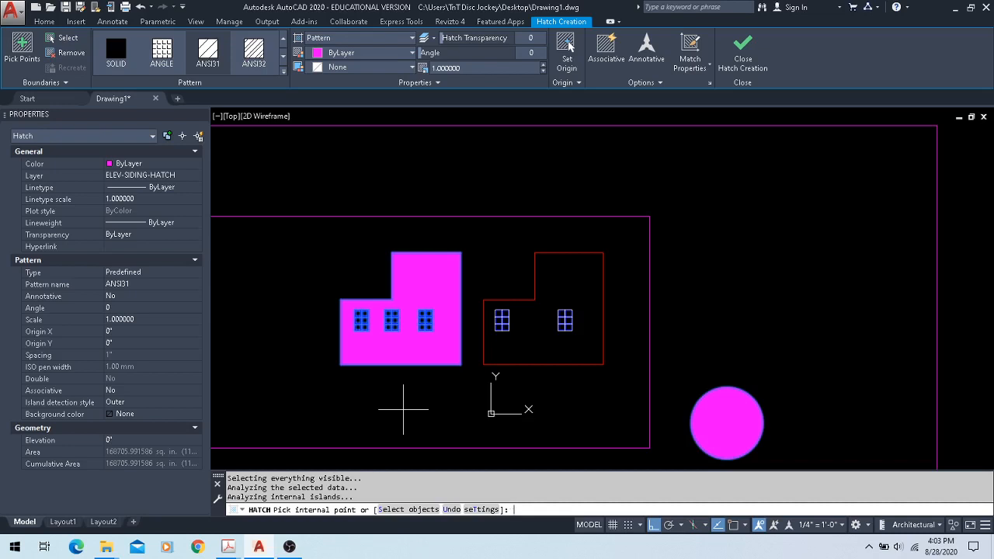
pyautogui.write('u')
pyautogui.press('BackSpace')
pyautogui.click(640, 82)
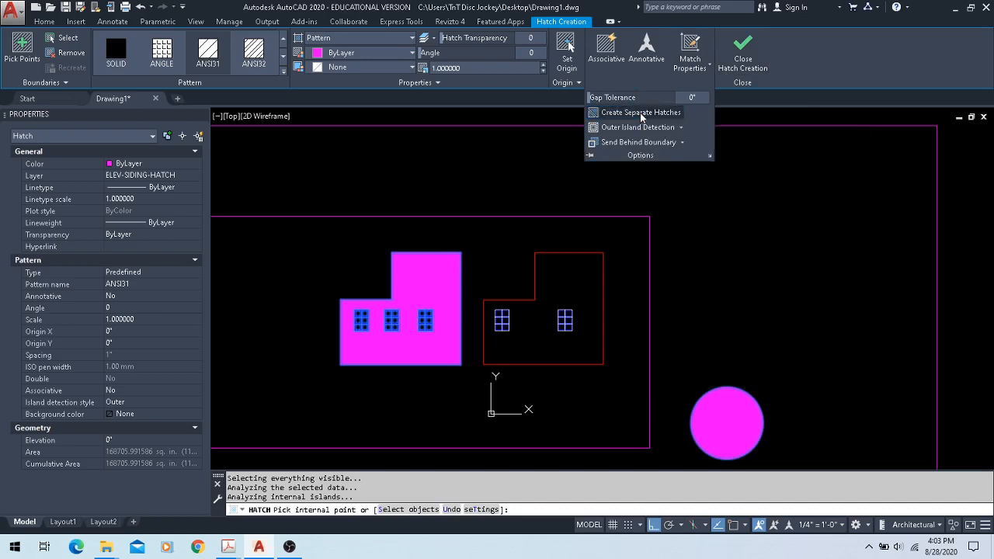
pyautogui.click(743, 53)
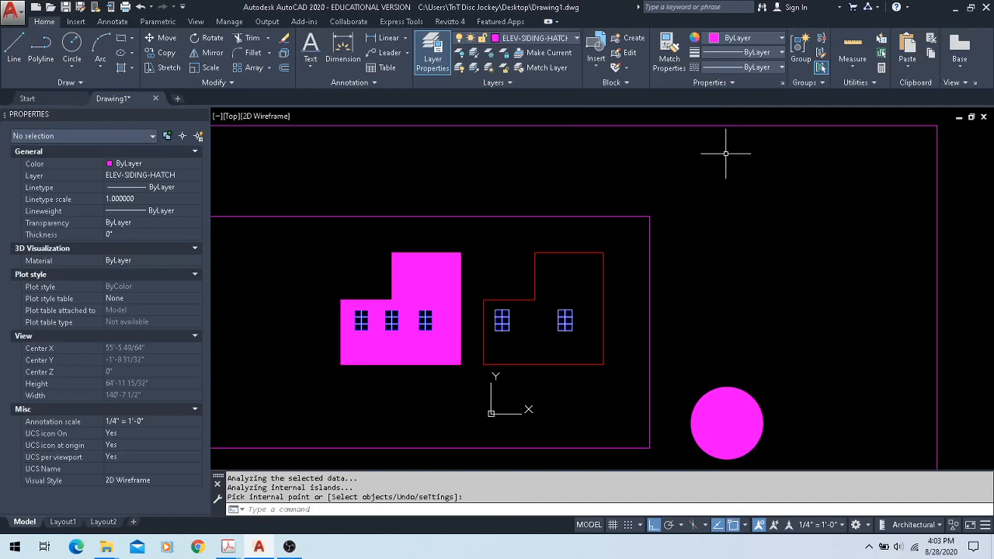
# - Split the combined hatch of the first house and the circle into separate hatches, and close the hatch editor
pyautogui.click(742, 418)
pyautogui.click(717, 420)
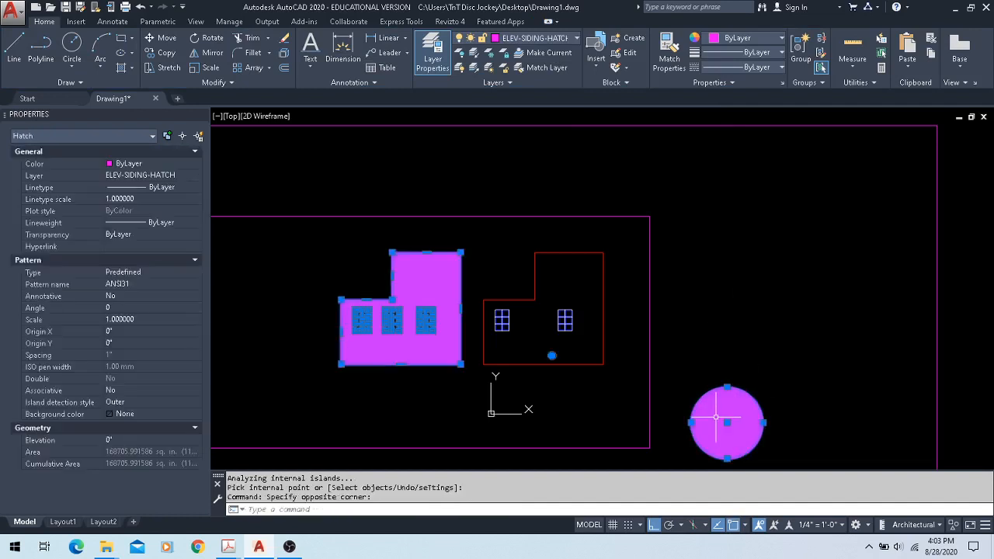
pyautogui.click(656, 84)
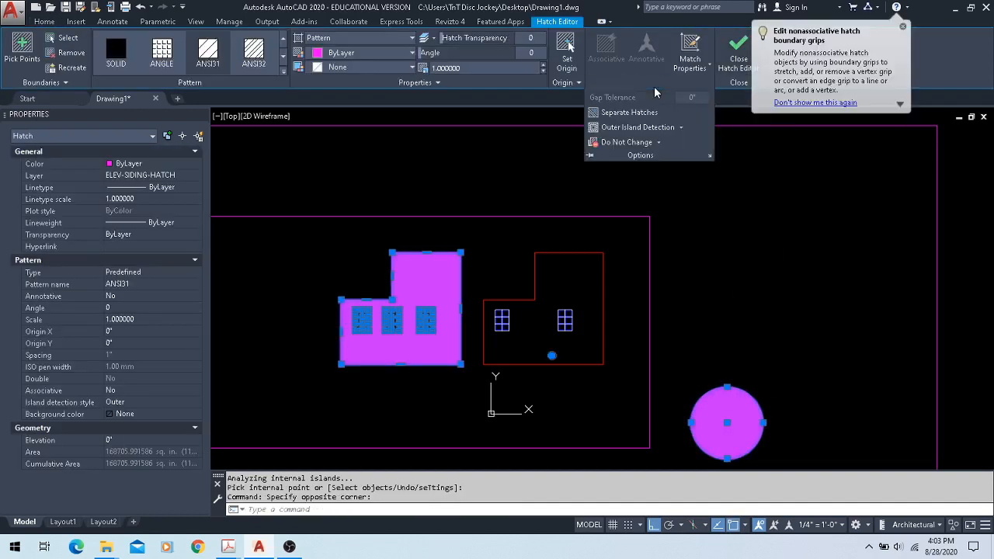
pyautogui.click(619, 112)
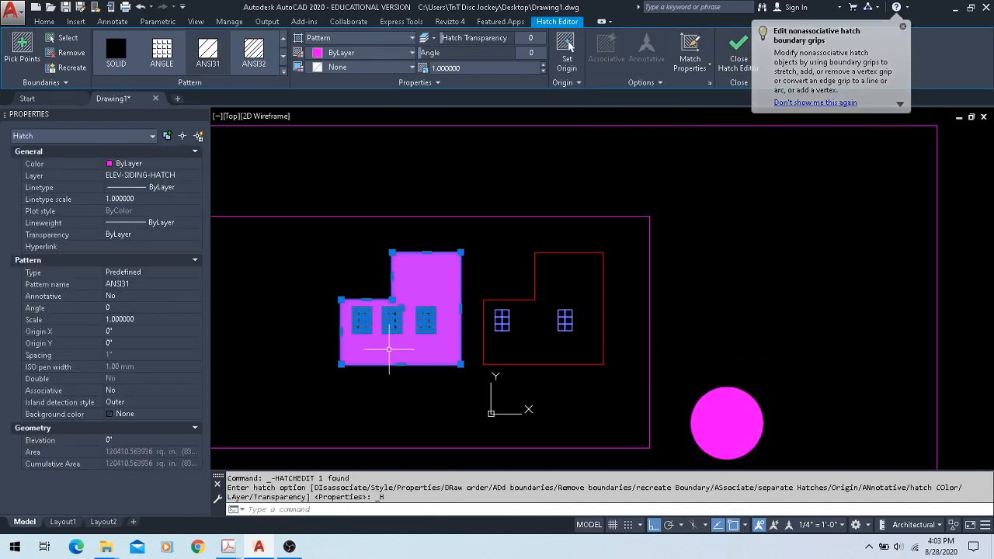
pyautogui.click(740, 56)
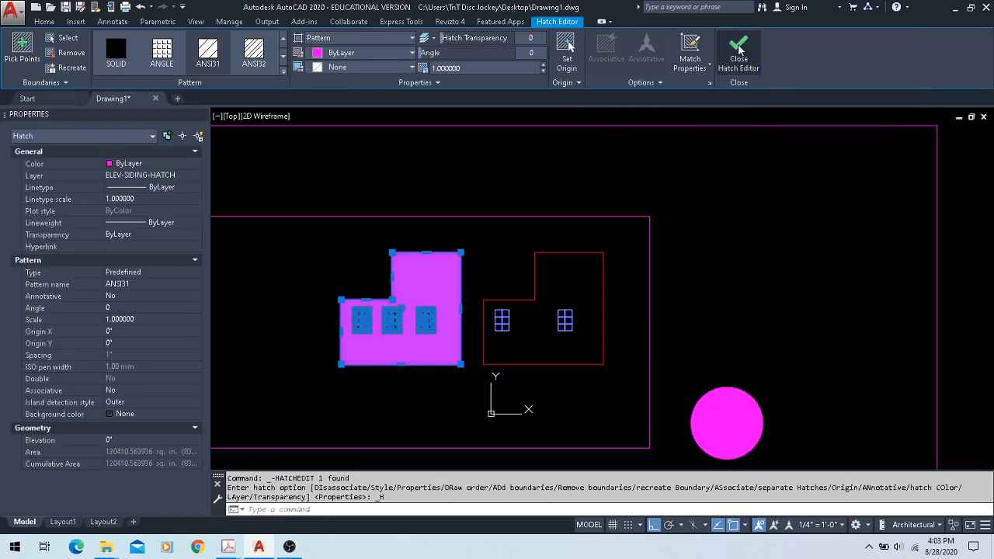
# - Move the circle together with its hatch a short distance farther away from the inner rectangle
pyautogui.click(726, 455)
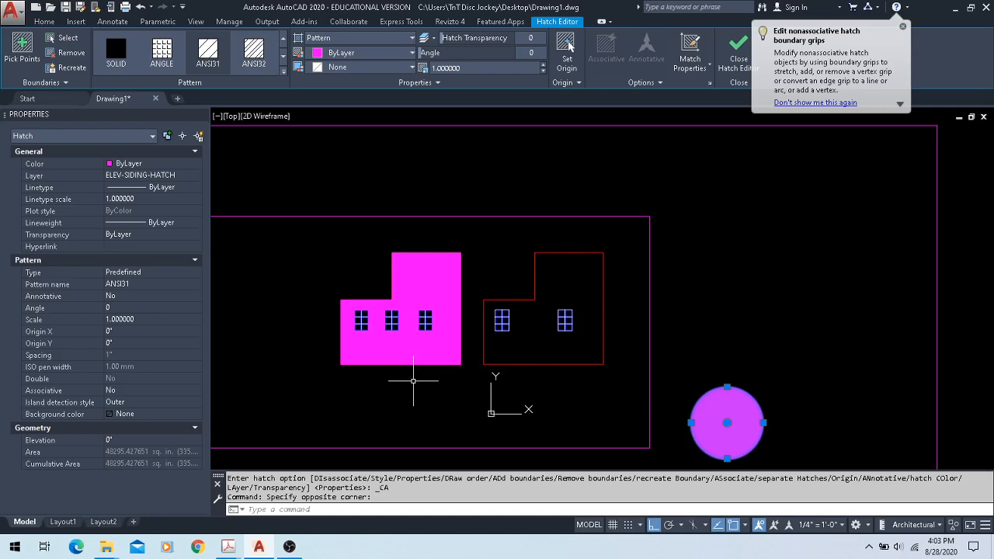
pyautogui.scroll(-2, 662, 317)
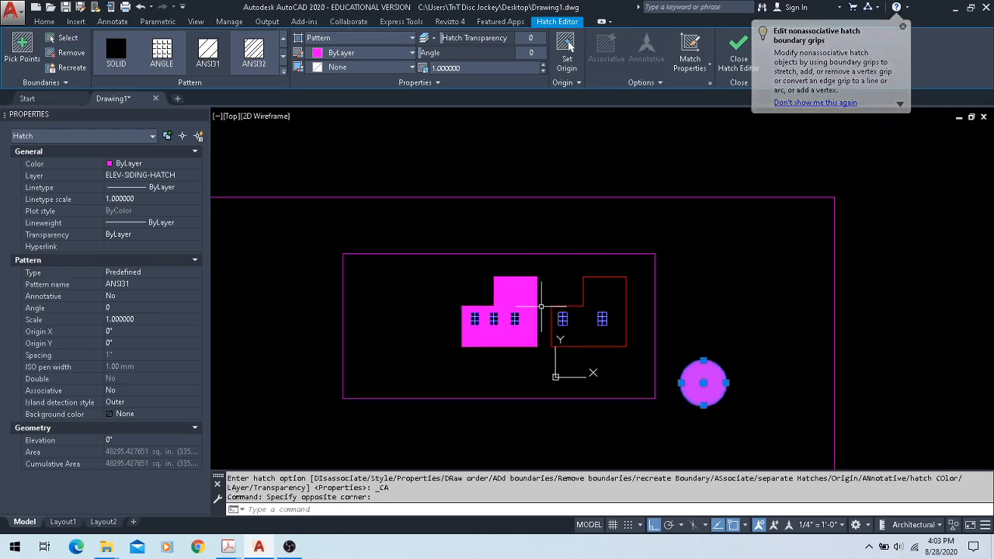
pyautogui.click(721, 422)
pyautogui.click(673, 366)
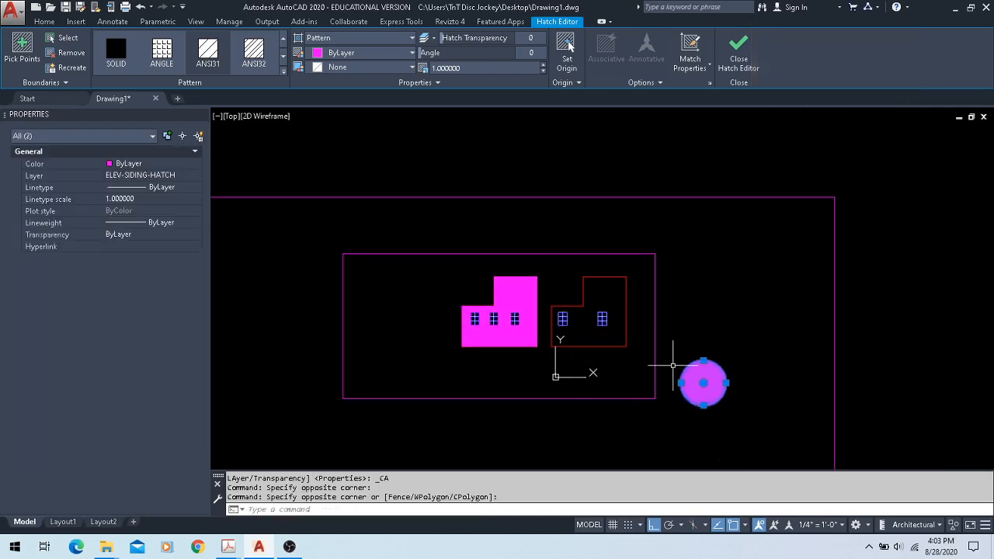
pyautogui.write('m')
pyautogui.press('Return')
pyautogui.click(651, 449)
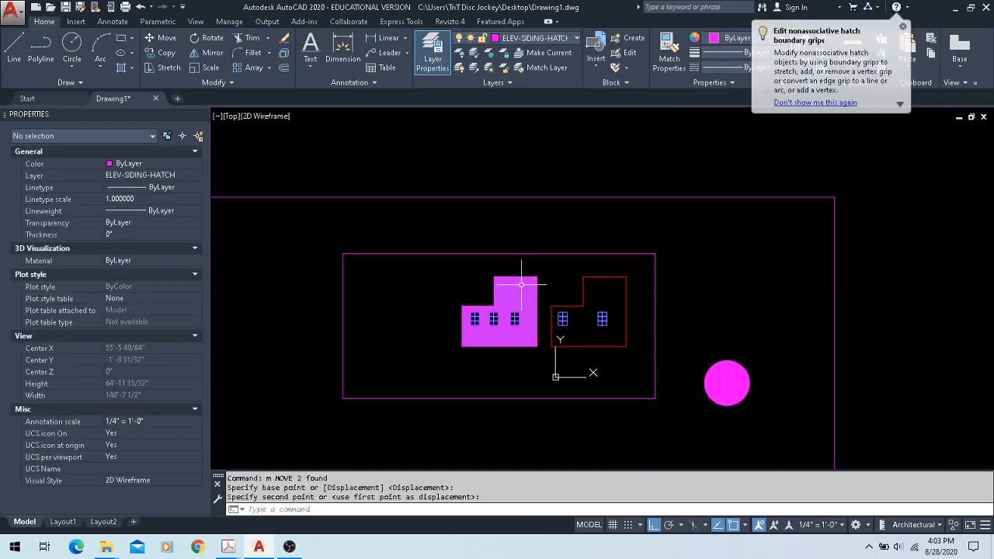
# - Check whether the Separate Hatches option is available for the circle's hatch, and clear the selection
pyautogui.click(731, 385)
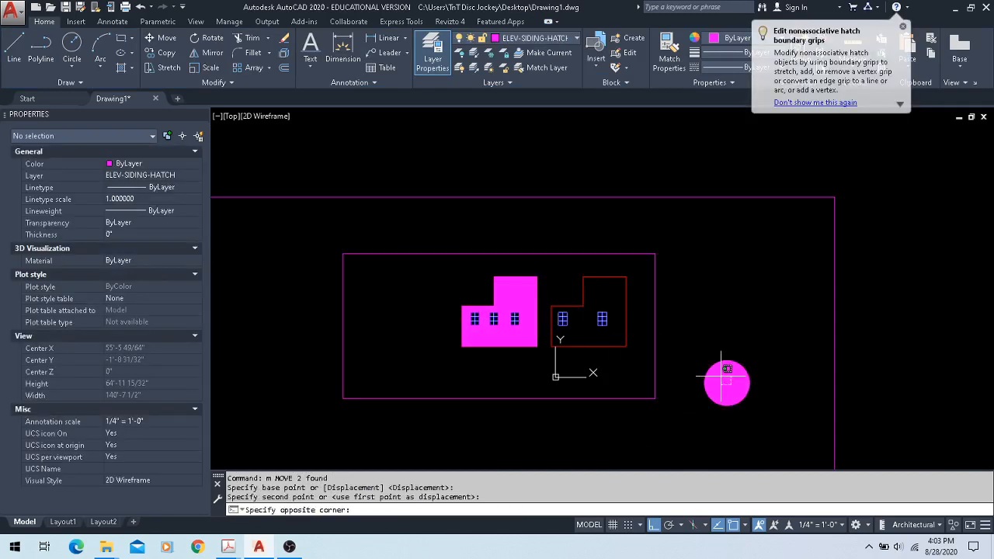
pyautogui.click(718, 375)
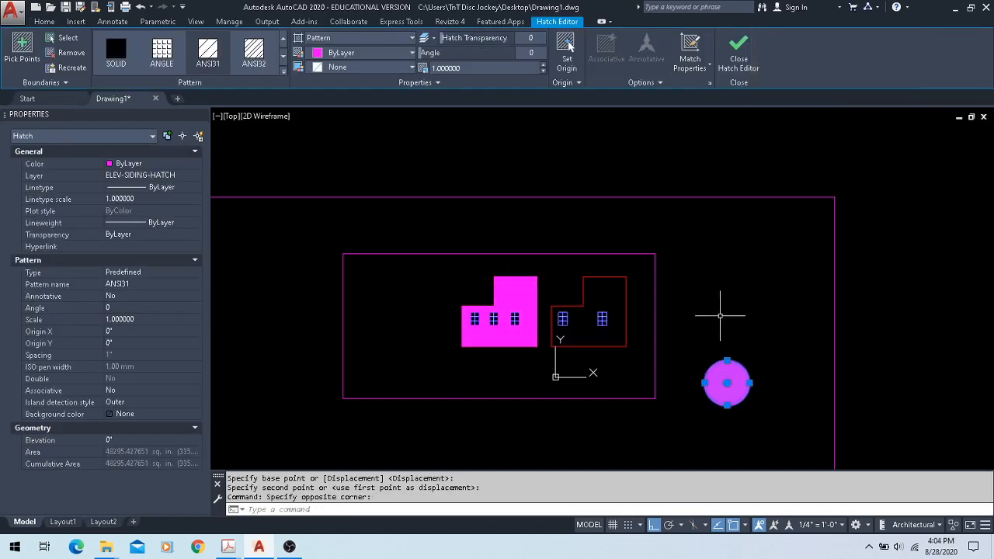
pyautogui.click(652, 82)
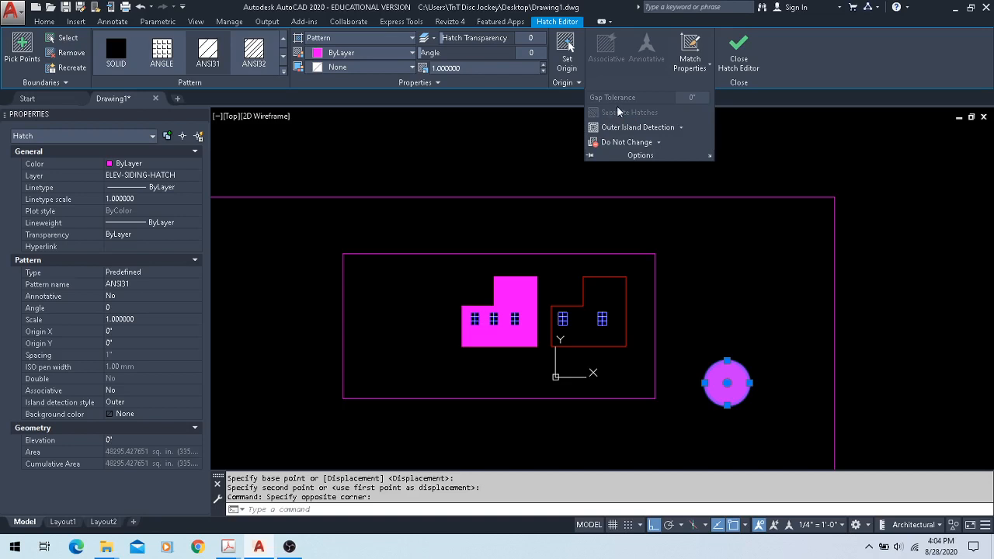
pyautogui.press('Escape')
pyautogui.press('Escape')
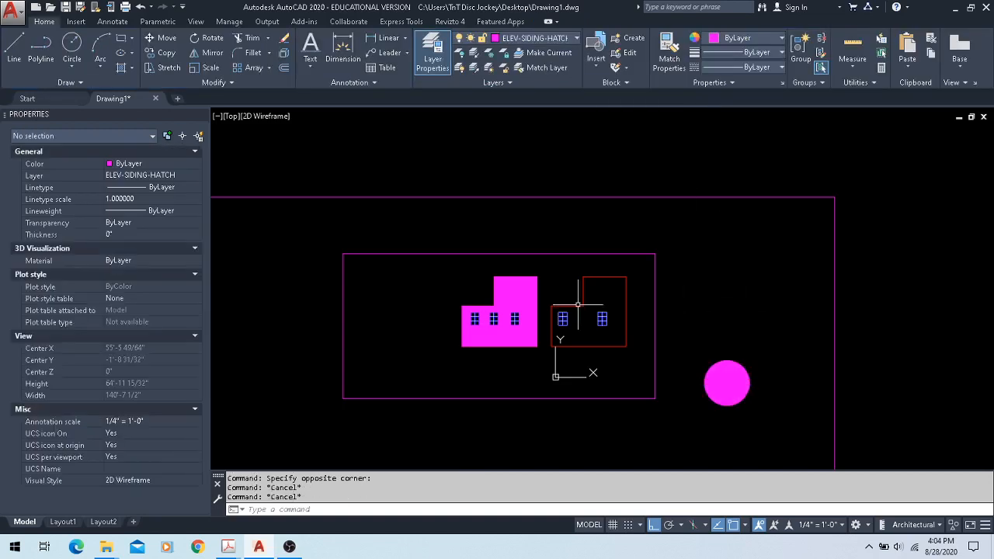
# - Examine the first house's siding hatch boundary and grips around the window frames and panes
pyautogui.scroll(5, 472, 333)
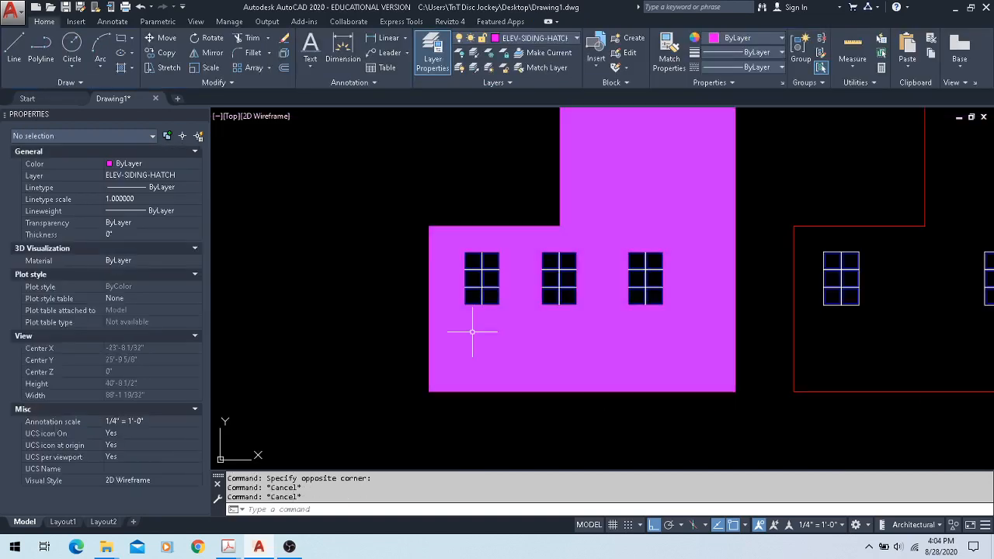
pyautogui.click(515, 326)
pyautogui.click(499, 344)
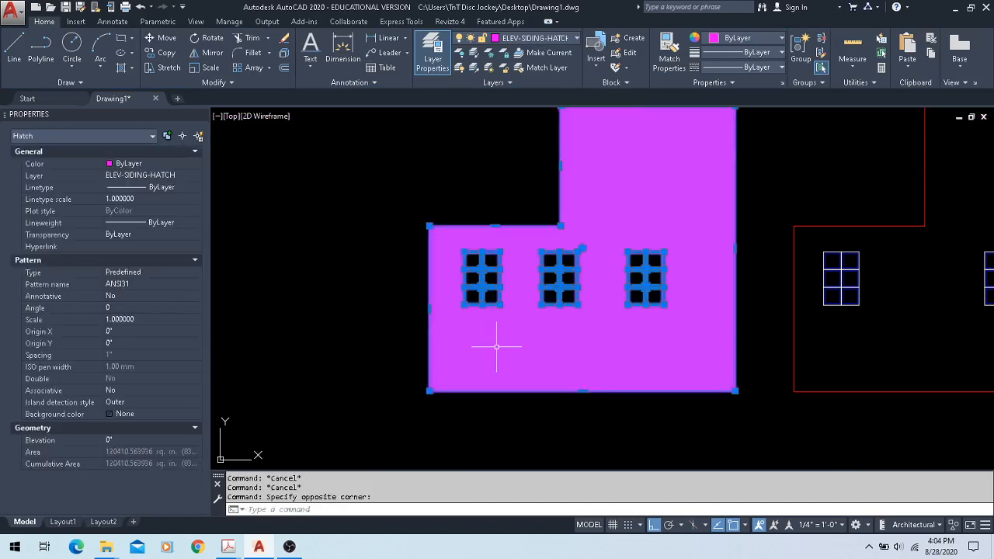
pyautogui.scroll(2, 540, 212)
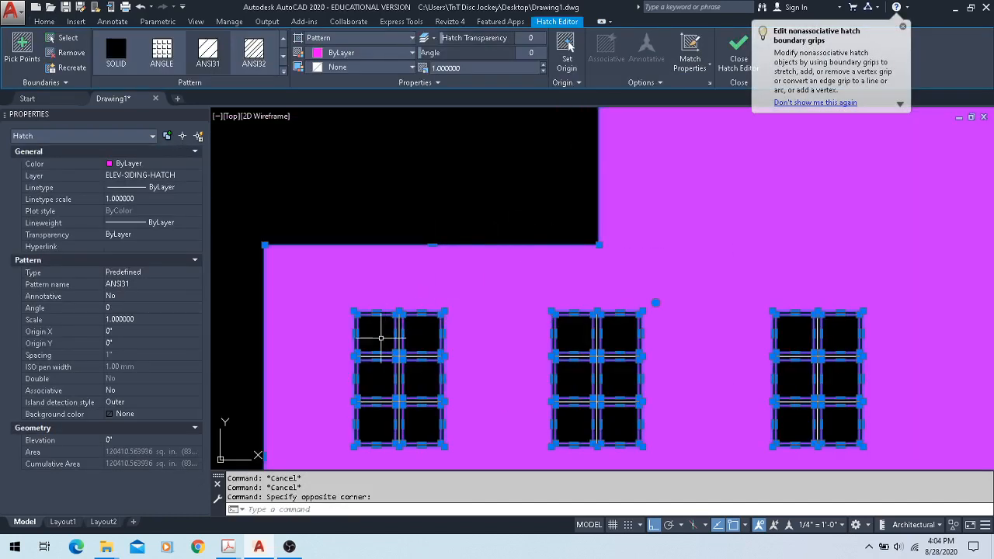
pyautogui.moveTo(656, 303)
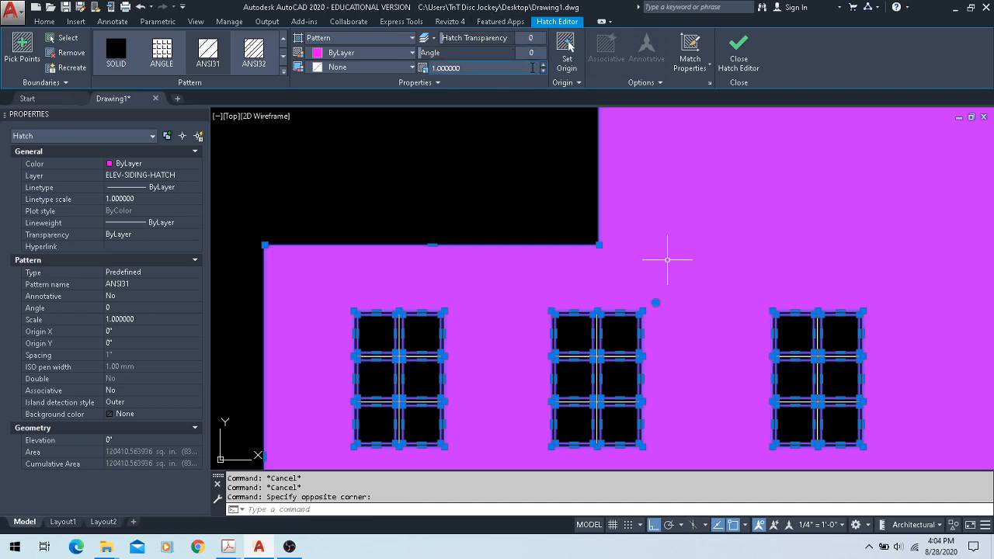
pyautogui.scroll(-2, 511, 162)
pyautogui.scroll(-2, 511, 164)
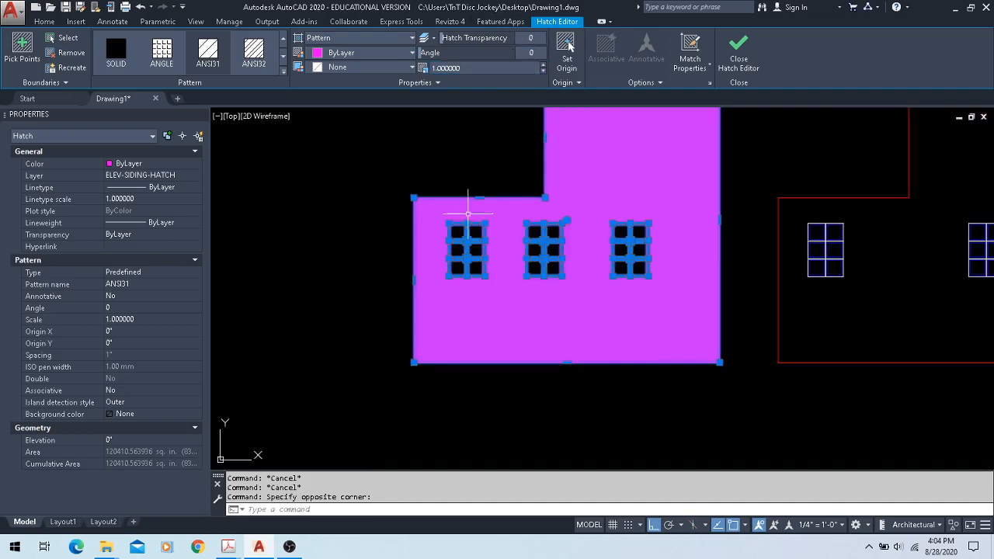
pyautogui.scroll(4, 454, 225)
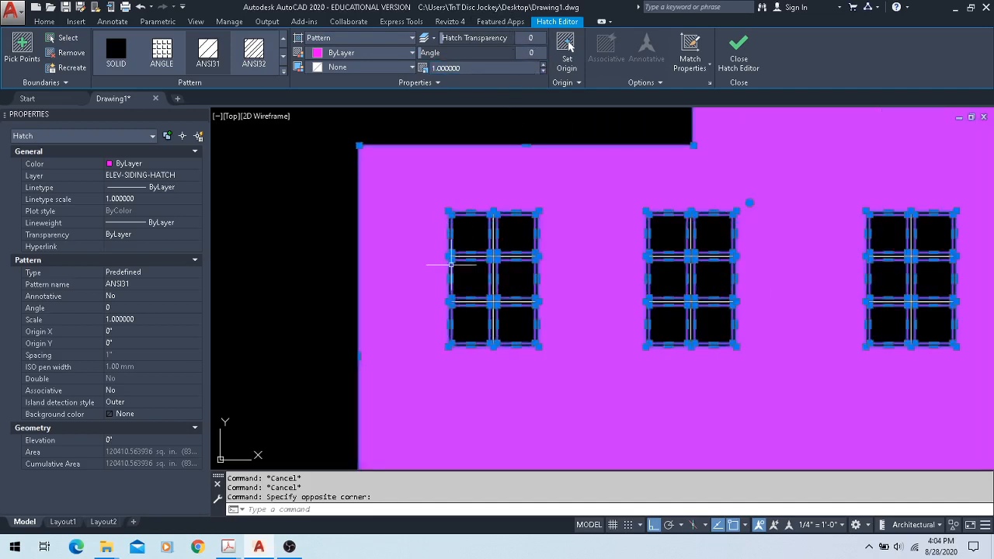
pyautogui.press('Escape')
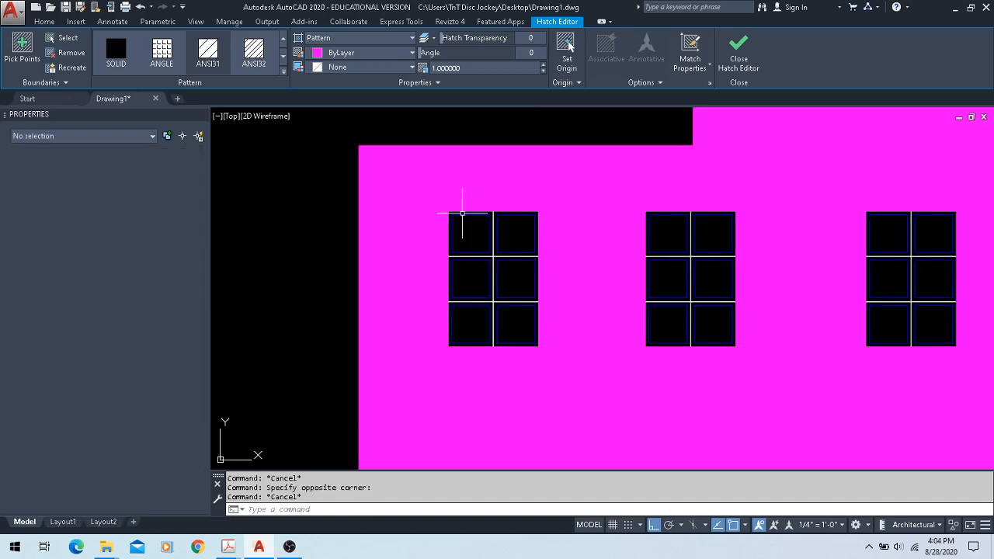
pyautogui.scroll(-5, 435, 215)
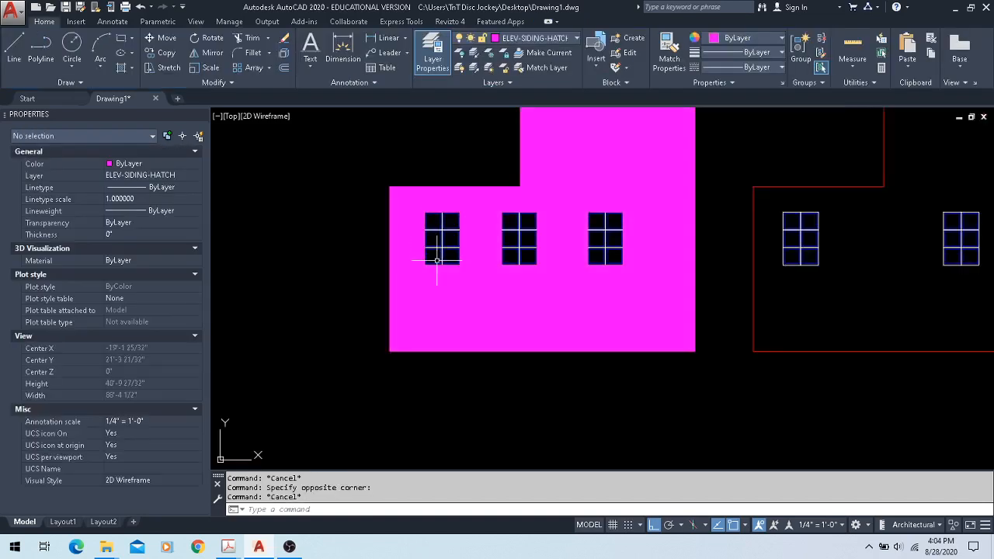
# - Trace the second house outline corner to corner with a closed polyline on the ELEV-SIDING-HATCH layer
pyautogui.moveTo(781, 386); pyautogui.dragTo(528, 438, button='middle')
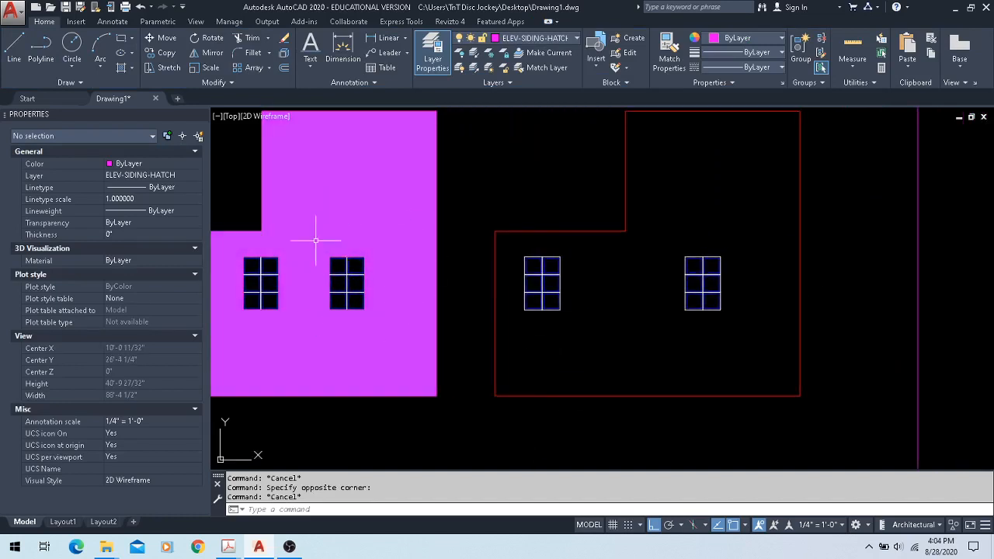
pyautogui.moveTo(639, 296); pyautogui.dragTo(707, 309, button='middle')
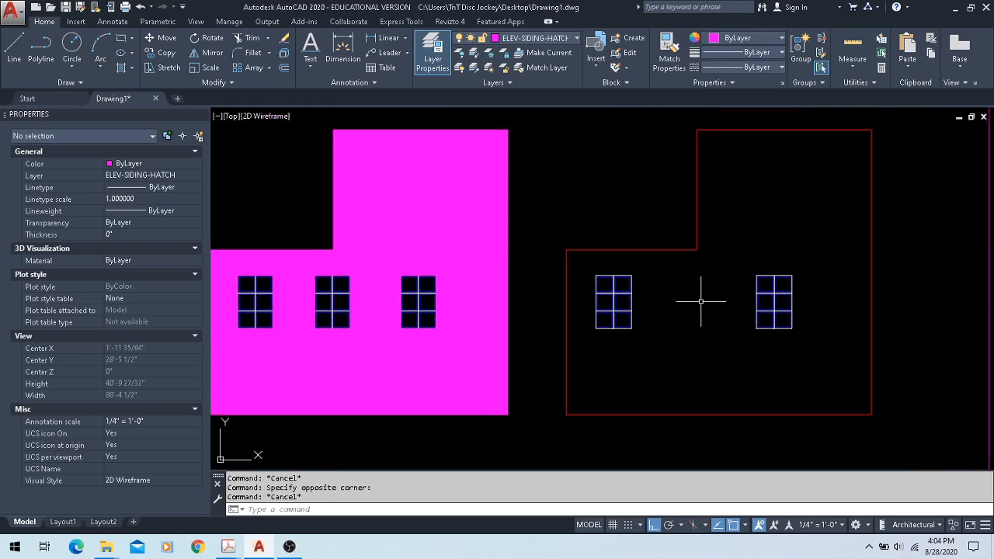
pyautogui.scroll(-2, 595, 183)
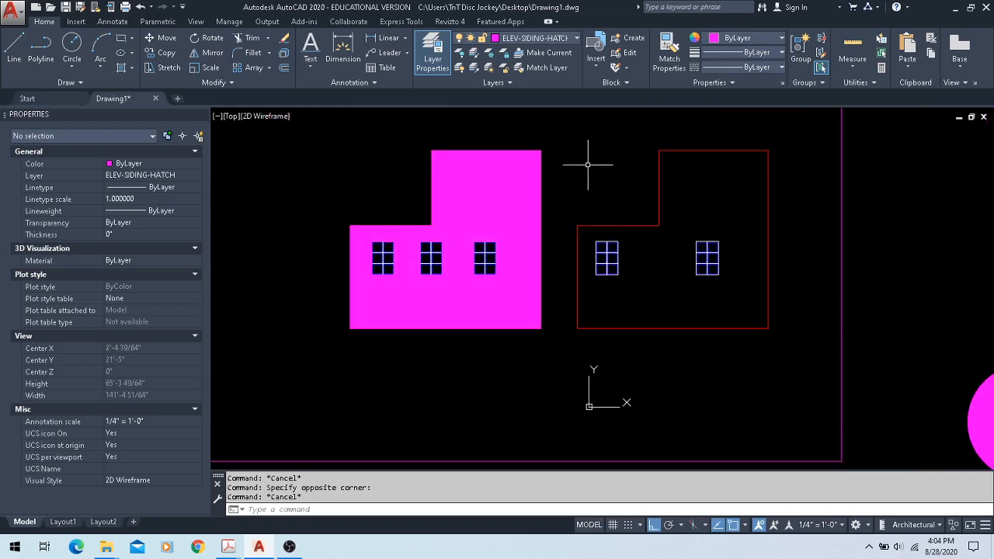
pyautogui.moveTo(583, 160); pyautogui.dragTo(466, 193, button='middle')
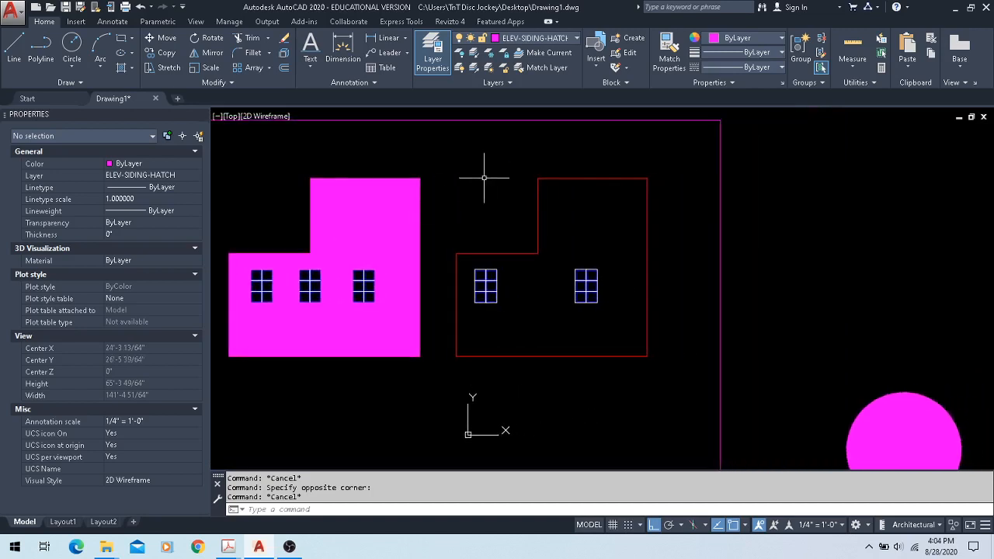
pyautogui.click(45, 56)
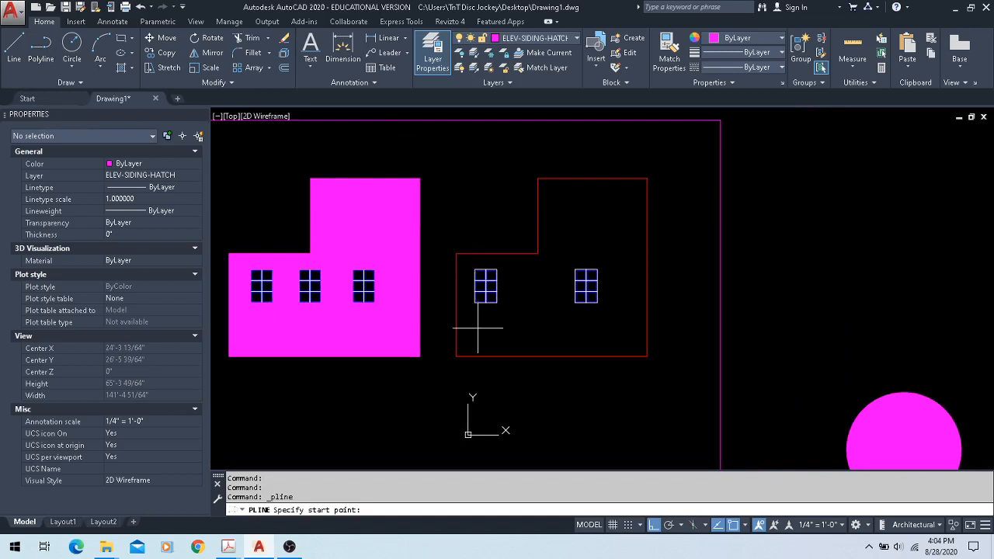
pyautogui.click(456, 357)
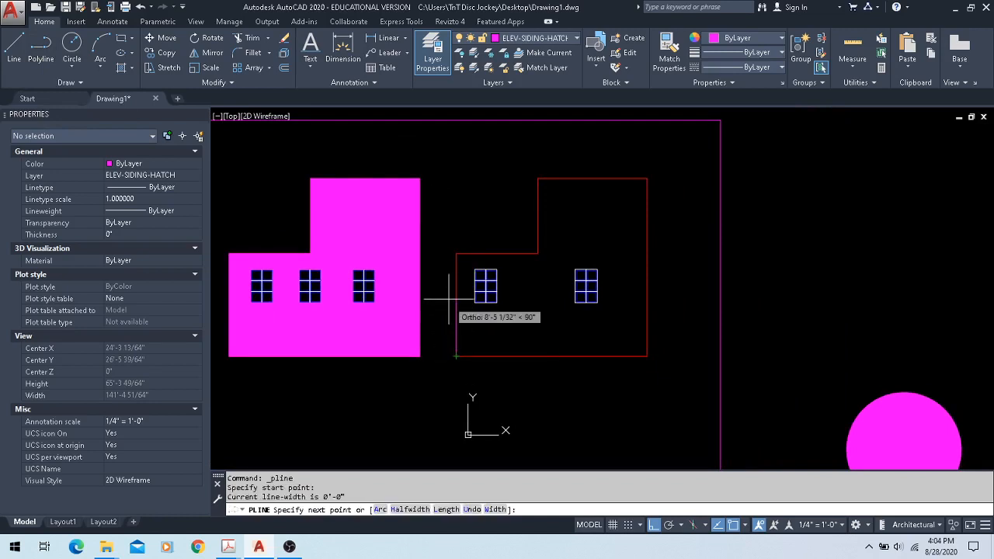
pyautogui.click(456, 252)
pyautogui.click(537, 253)
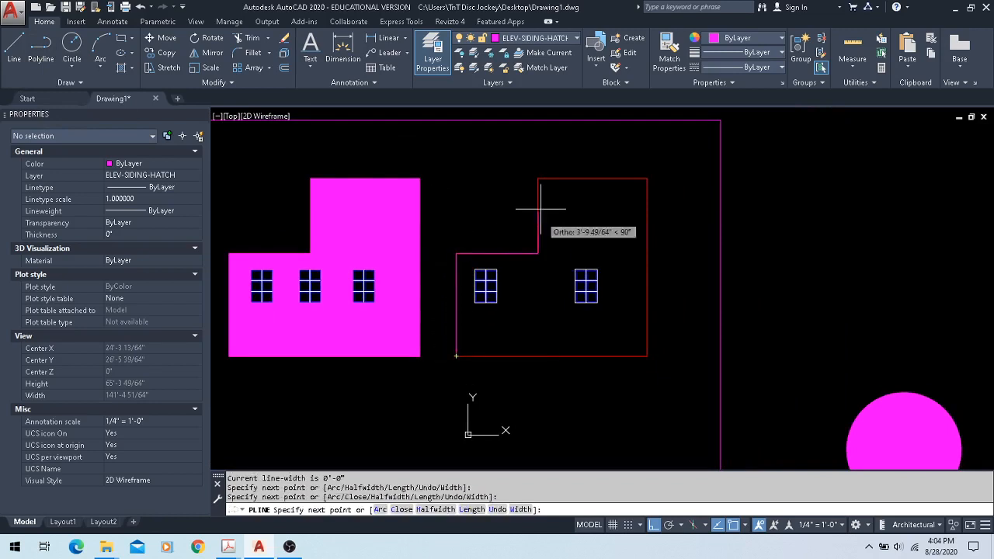
pyautogui.click(538, 179)
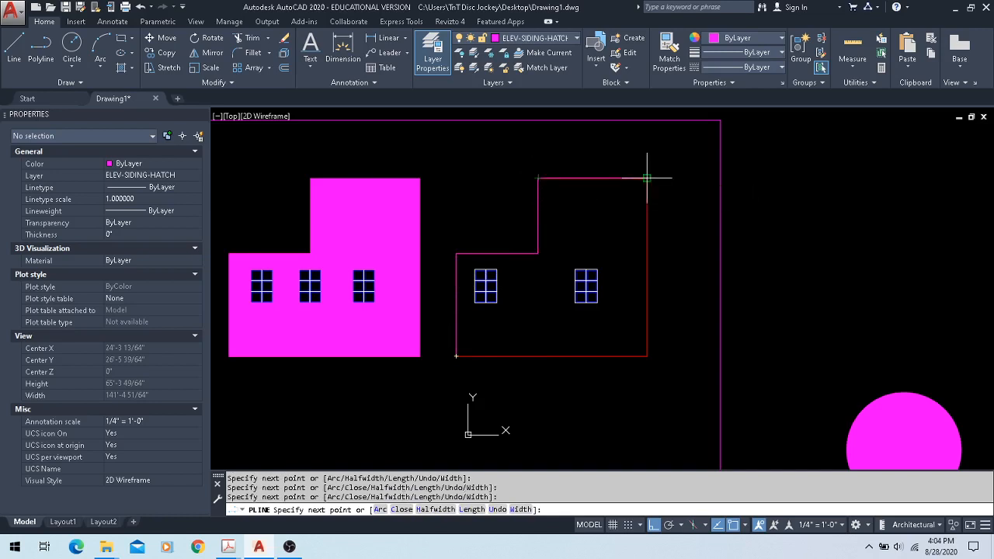
pyautogui.click(647, 179)
pyautogui.click(647, 356)
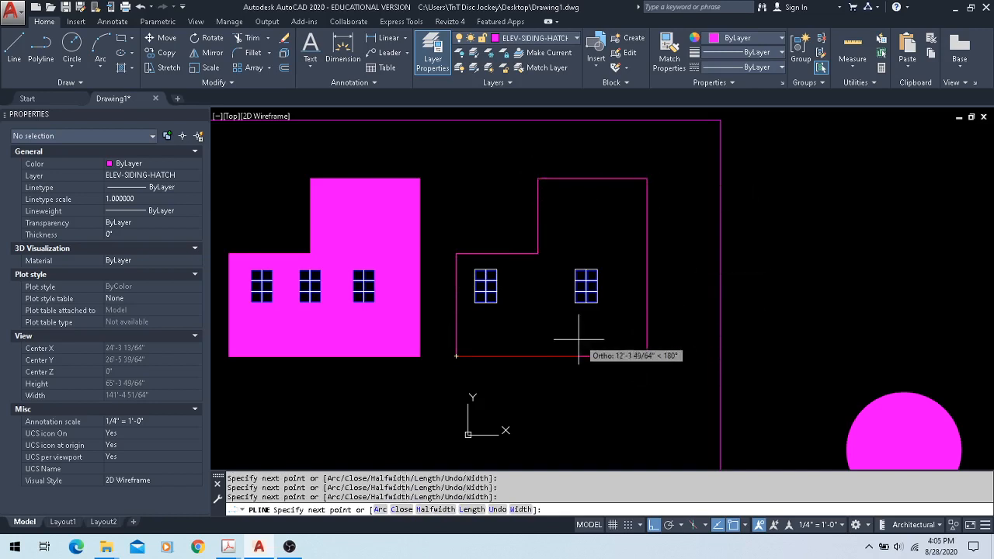
pyautogui.write('c')
pyautogui.press('Return')
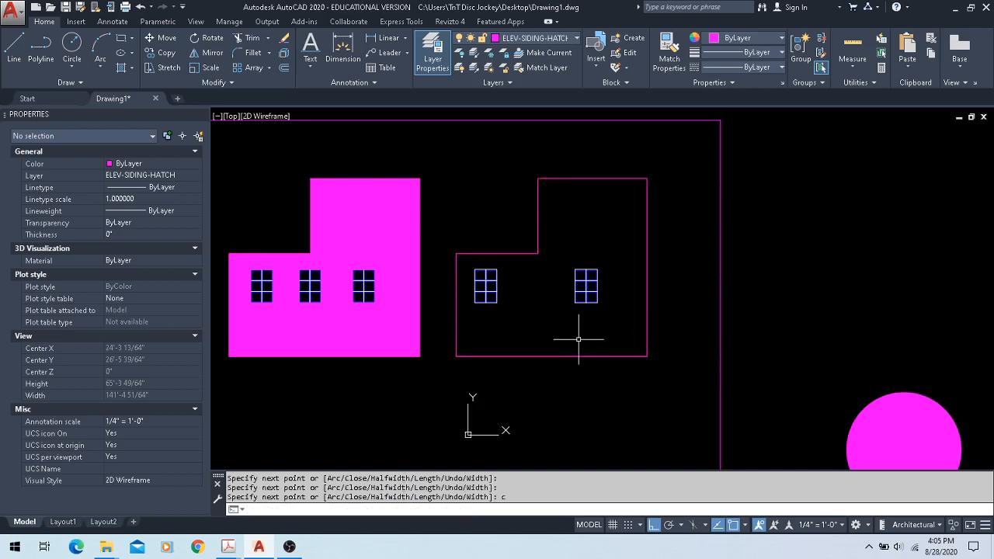
# - Draw a rectangle tracing the outer frame of the second house's right-hand window, from corner to opposite corner
pyautogui.click(123, 37)
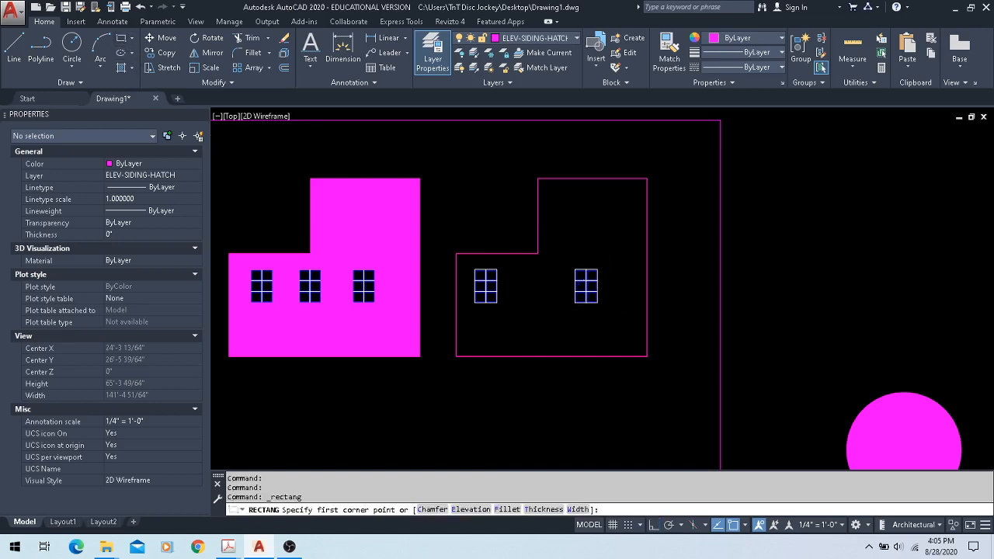
pyautogui.scroll(8, 487, 281)
pyautogui.click(556, 208)
pyautogui.scroll(-2, 568, 207)
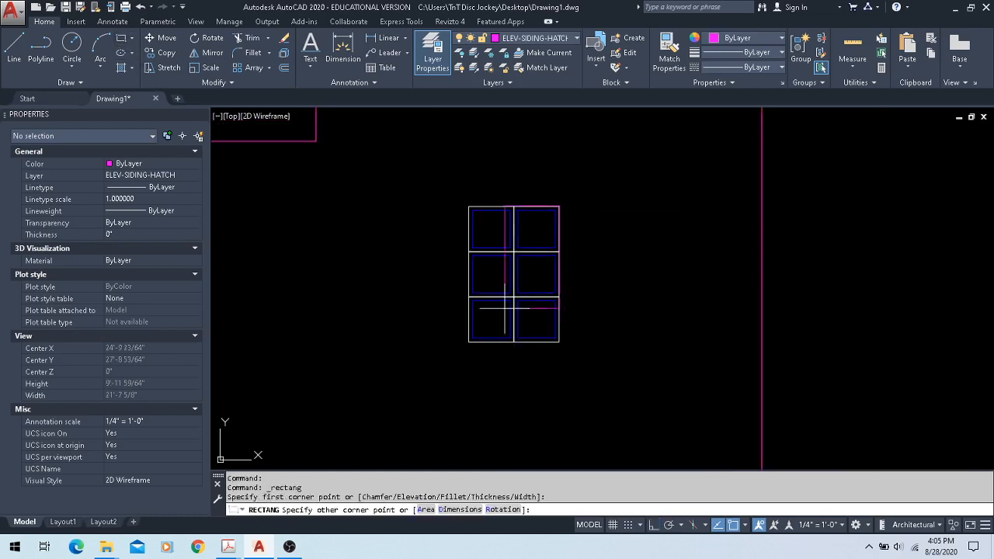
pyautogui.click(469, 339)
pyautogui.scroll(-4, 472, 312)
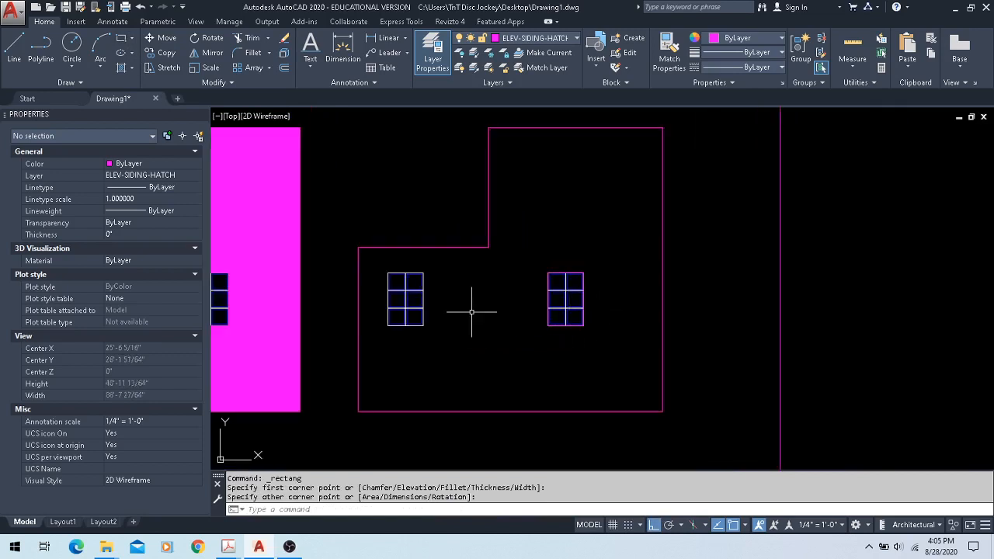
# - Trace the second house's left-hand window frame with a rectangle from corner to opposite corner
pyautogui.scroll(4, 371, 292)
pyautogui.click(120, 38)
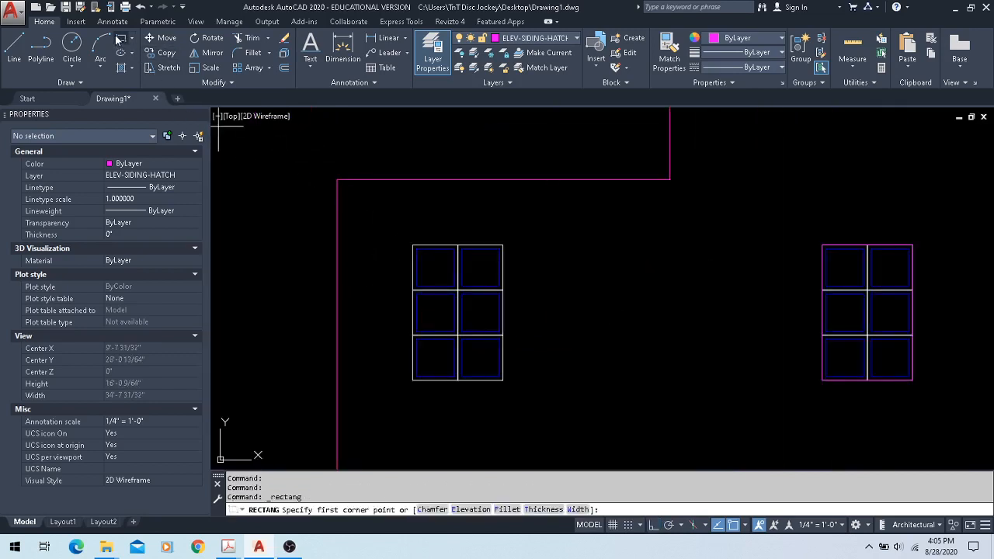
pyautogui.click(412, 245)
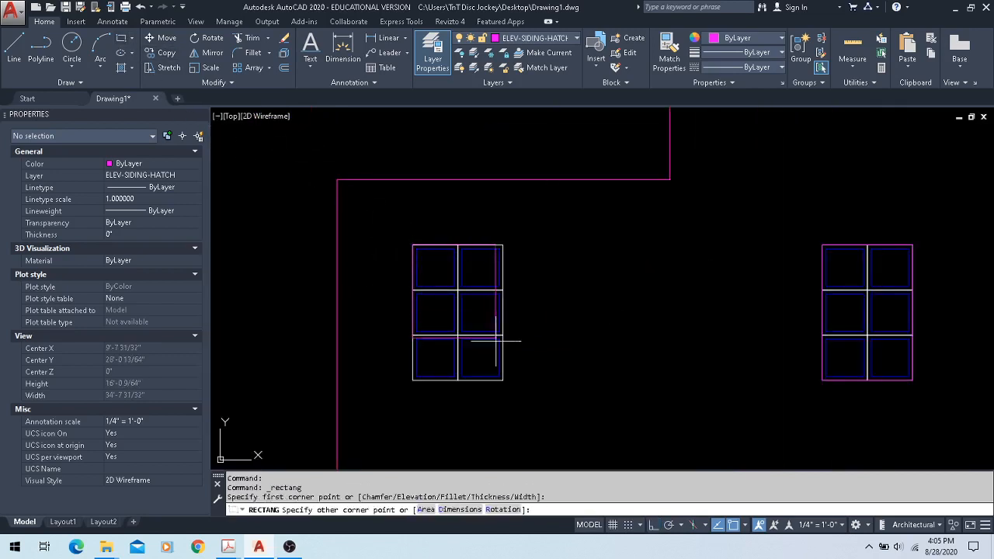
pyautogui.click(503, 379)
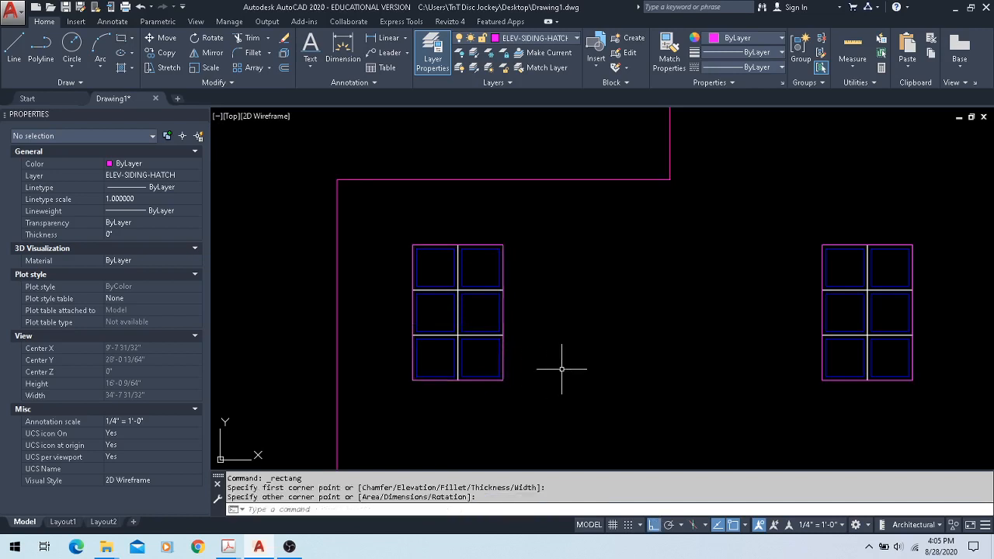
# - Turn off the A-WINDOW layer so only the traced boundaries and siding hatch are displayed
pyautogui.scroll(-4, 566, 373)
pyautogui.moveTo(601, 306); pyautogui.dragTo(521, 340, button='middle')
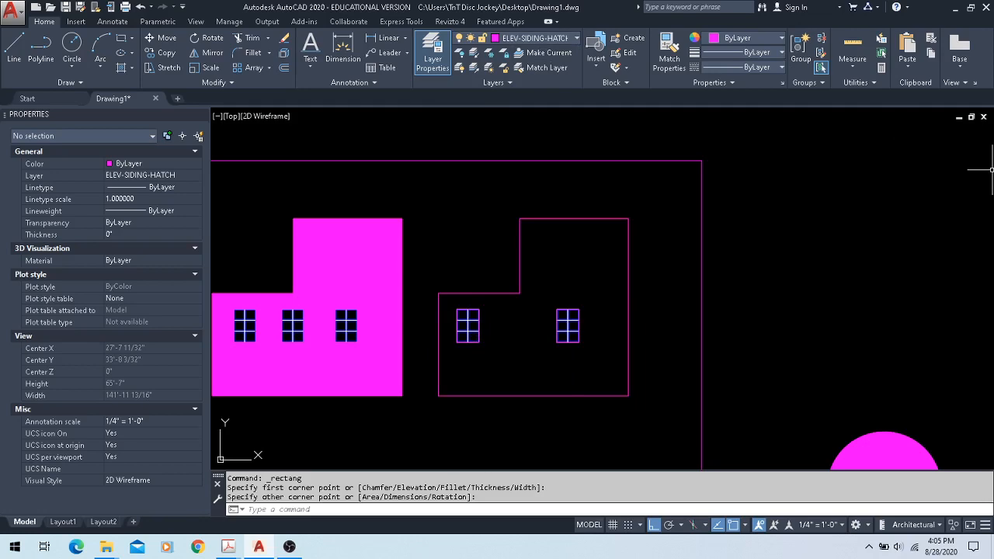
pyautogui.moveTo(993, 447)
pyautogui.mouseDown()
pyautogui.moveTo(381, 374)
pyautogui.moveTo(483, 257)
pyautogui.mouseUp()
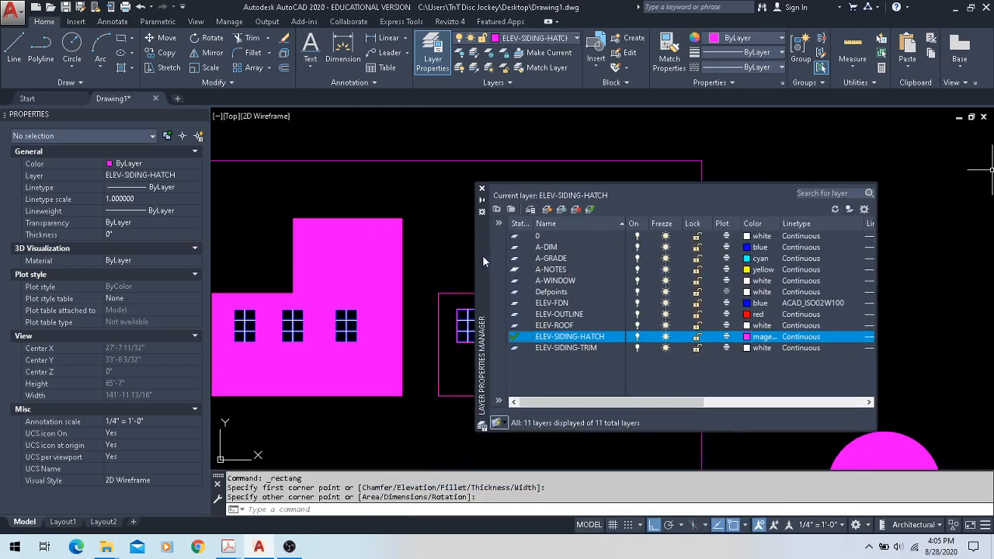
pyautogui.click(566, 282)
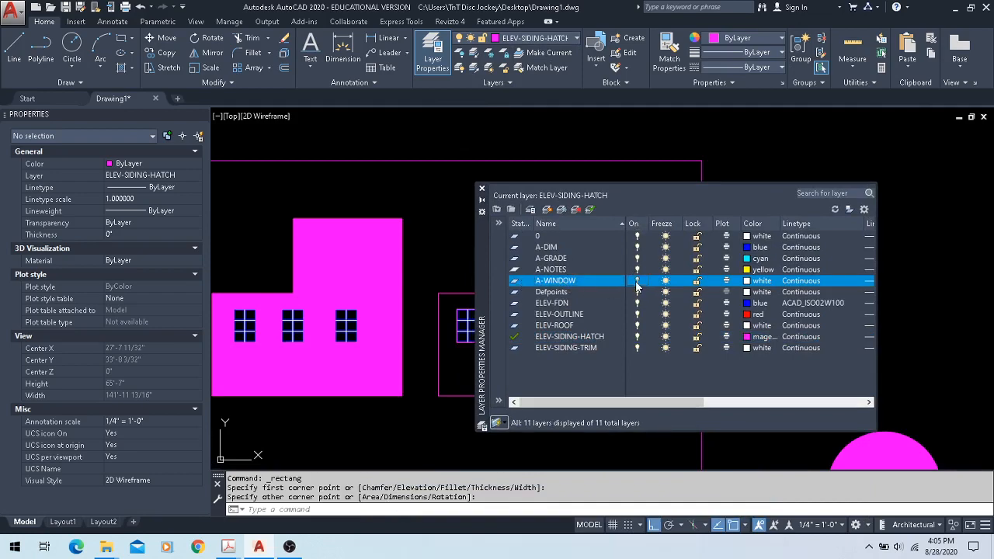
pyautogui.click(637, 281)
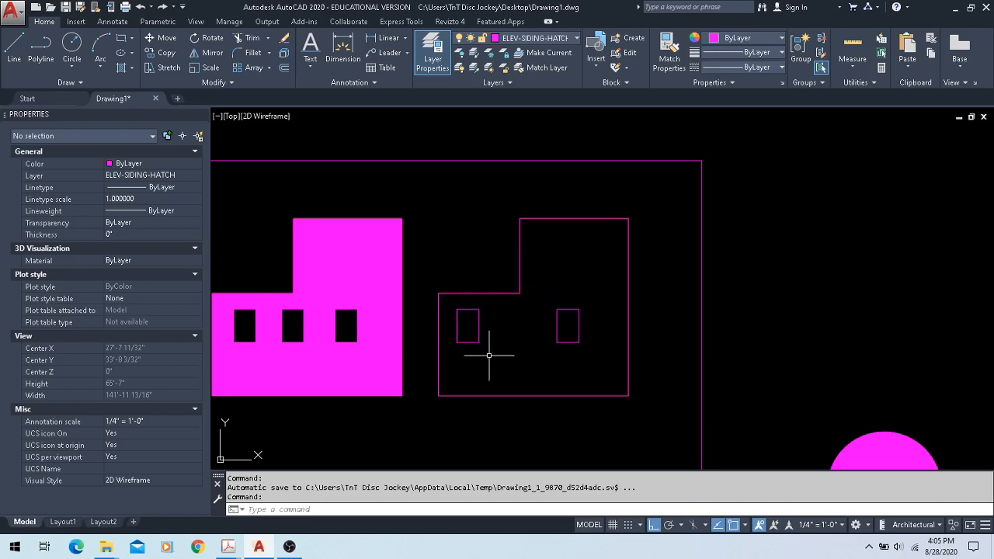
# - Hatch the second house's siding by selecting both window rectangles and the traced house outline as boundary objects
pyautogui.click(121, 69)
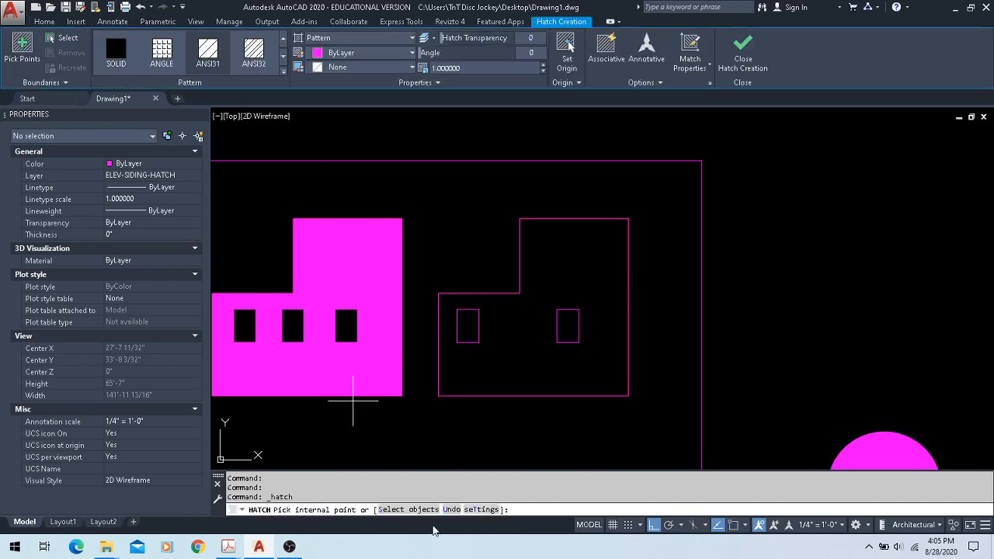
pyautogui.click(424, 510)
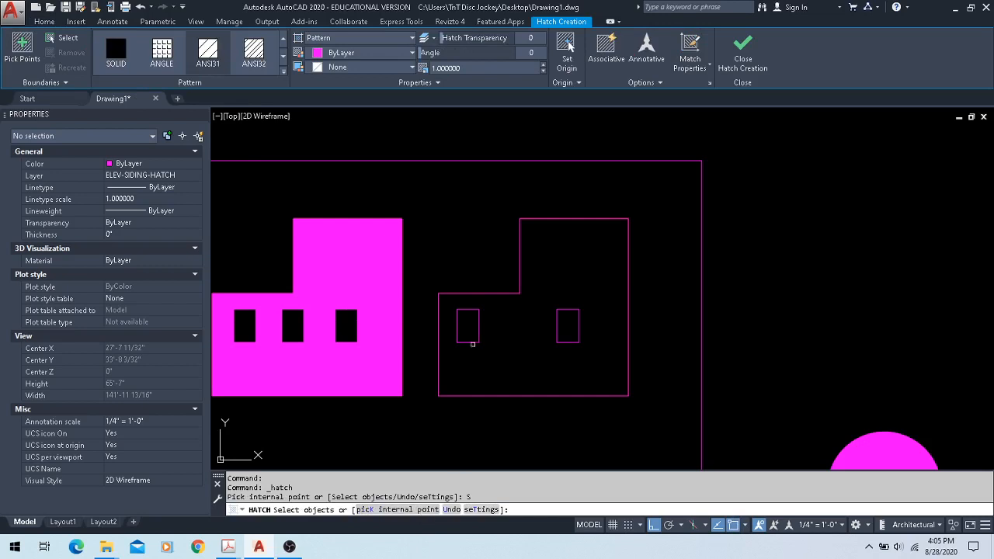
pyautogui.click(473, 339)
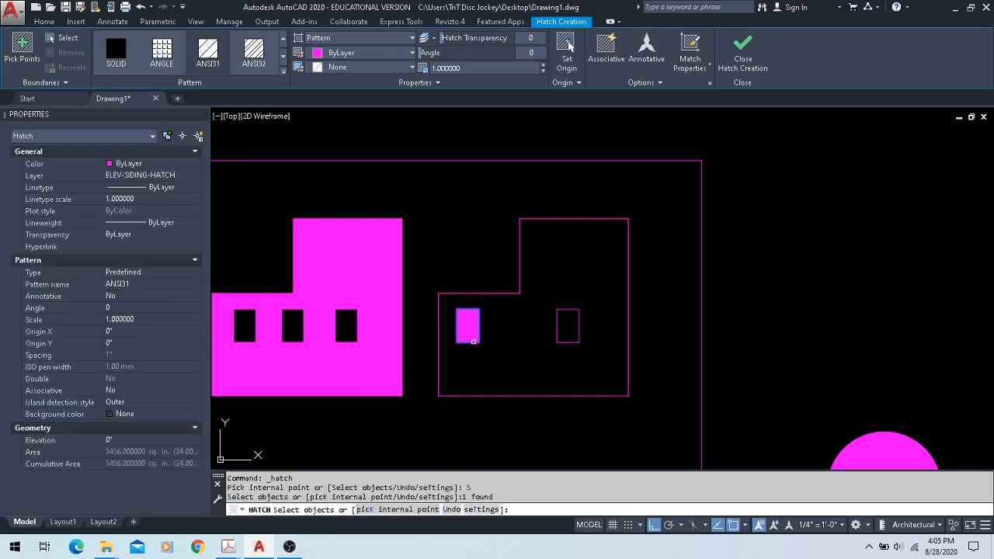
pyautogui.click(572, 341)
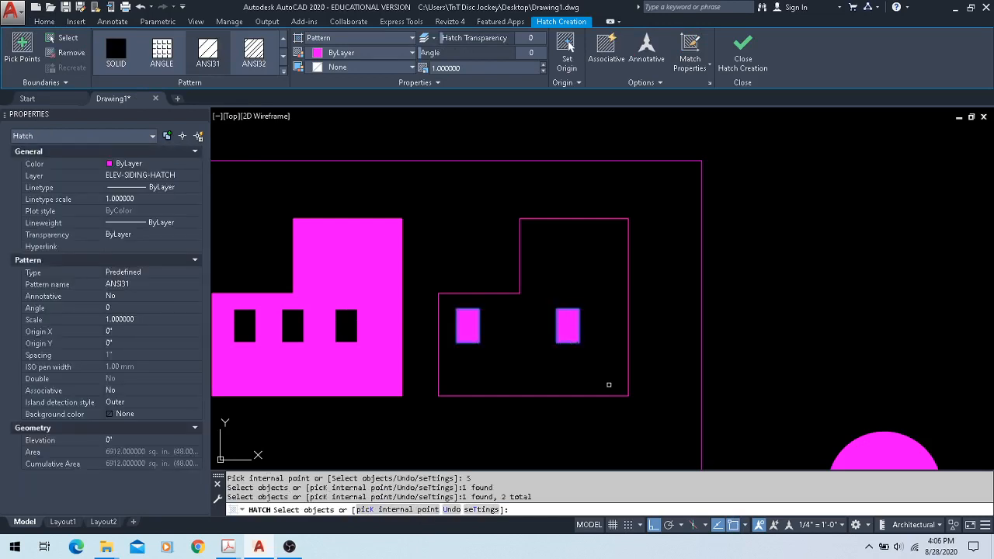
pyautogui.click(606, 395)
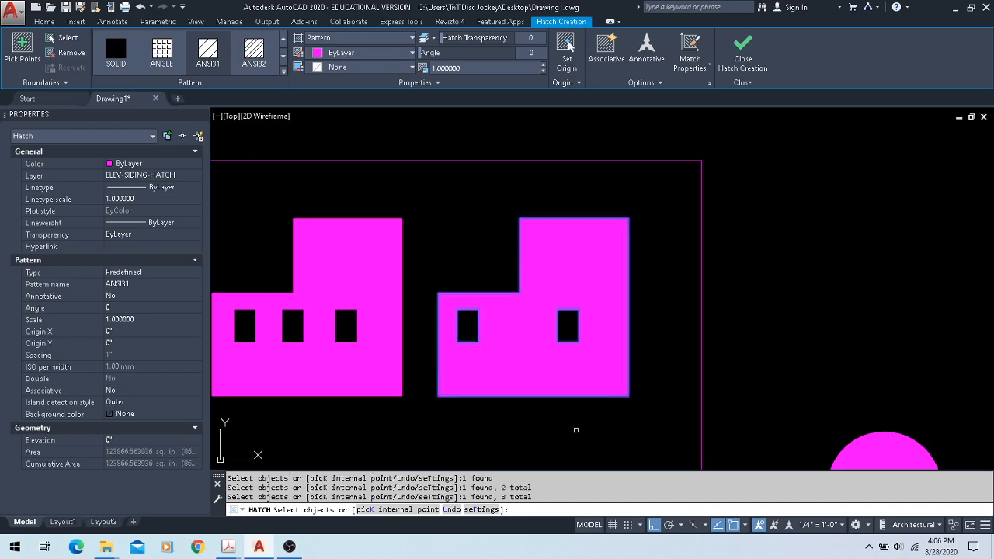
pyautogui.click(760, 59)
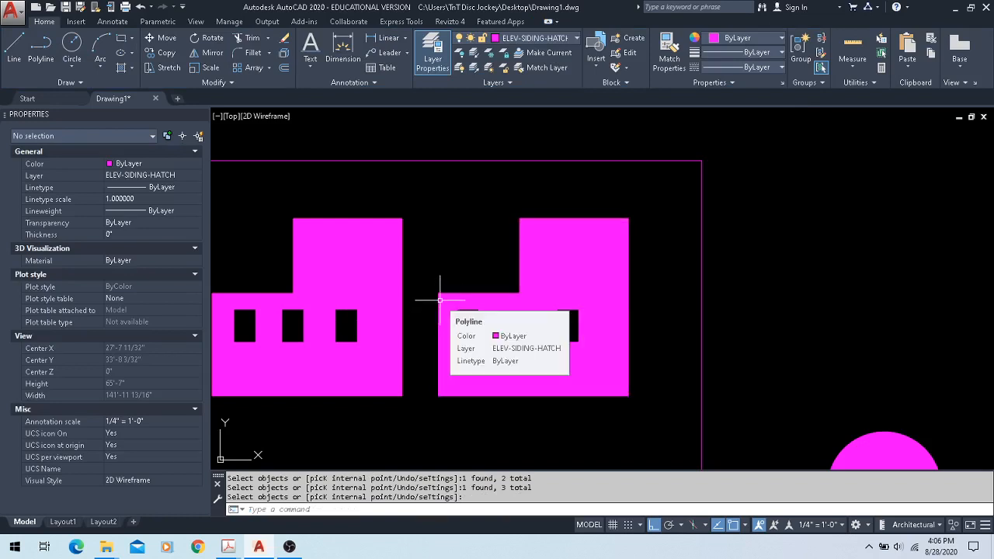
# - Change the second house's siding hatch to the AR-B816C pattern and clear the selection
pyautogui.scroll(5, 462, 305)
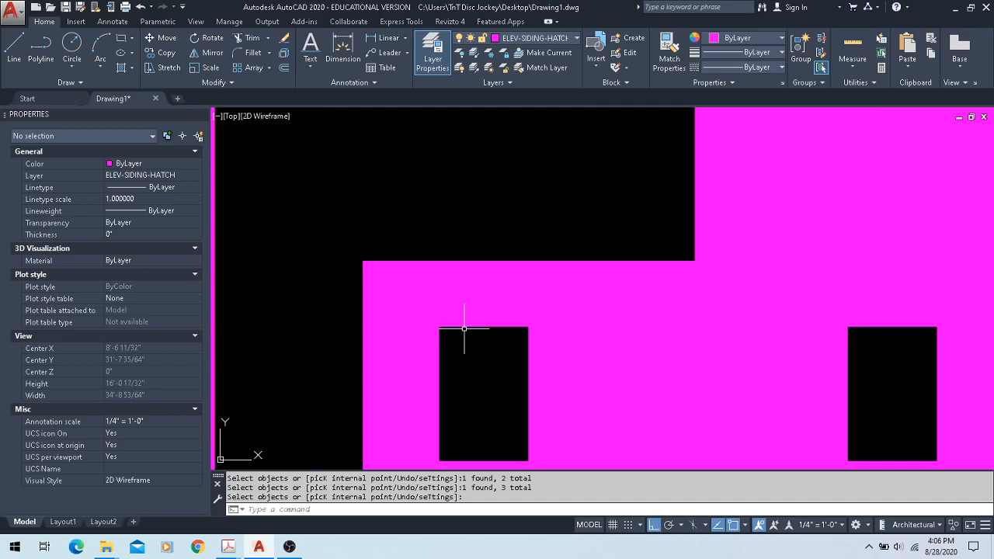
pyautogui.scroll(-5, 470, 311)
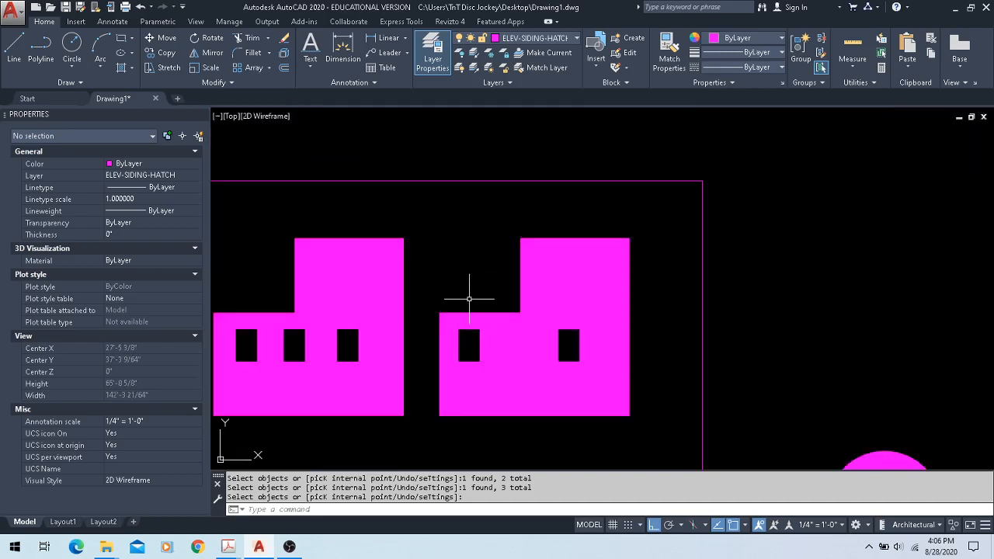
pyautogui.click(511, 333)
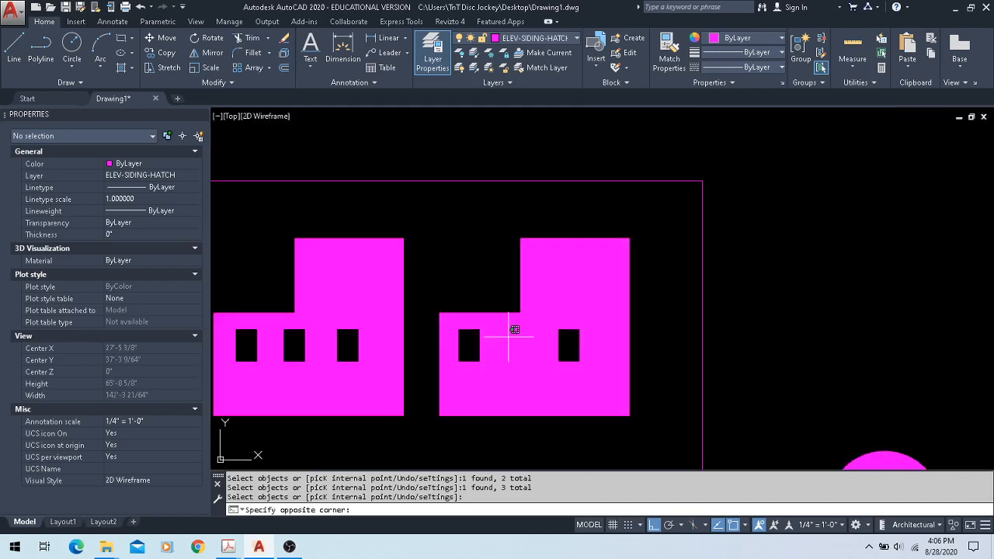
pyautogui.click(492, 335)
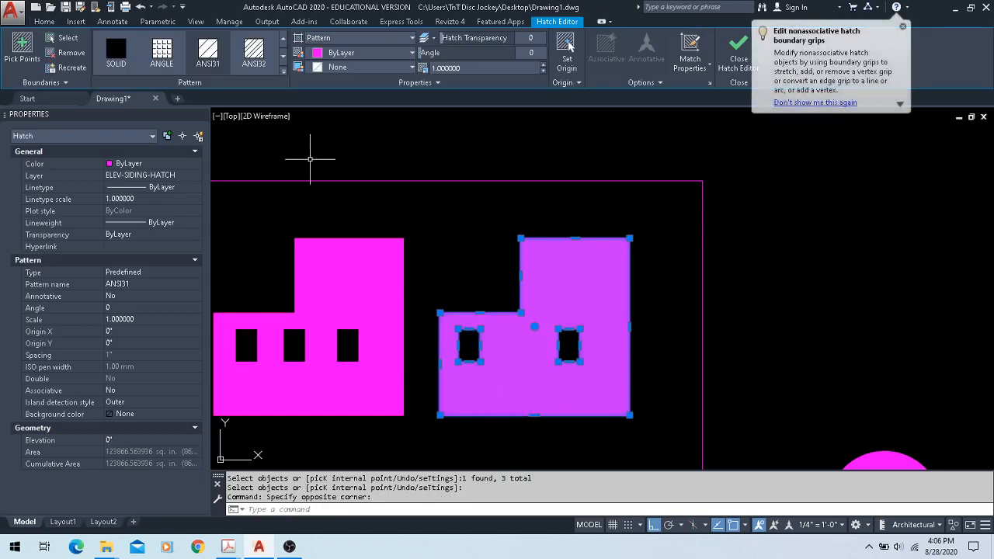
pyautogui.click(207, 54)
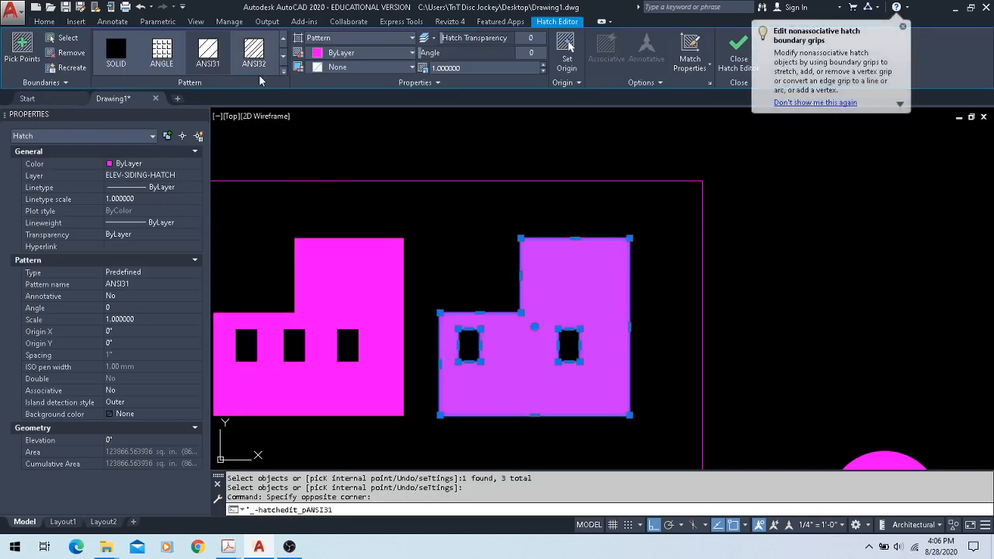
pyautogui.click(283, 72)
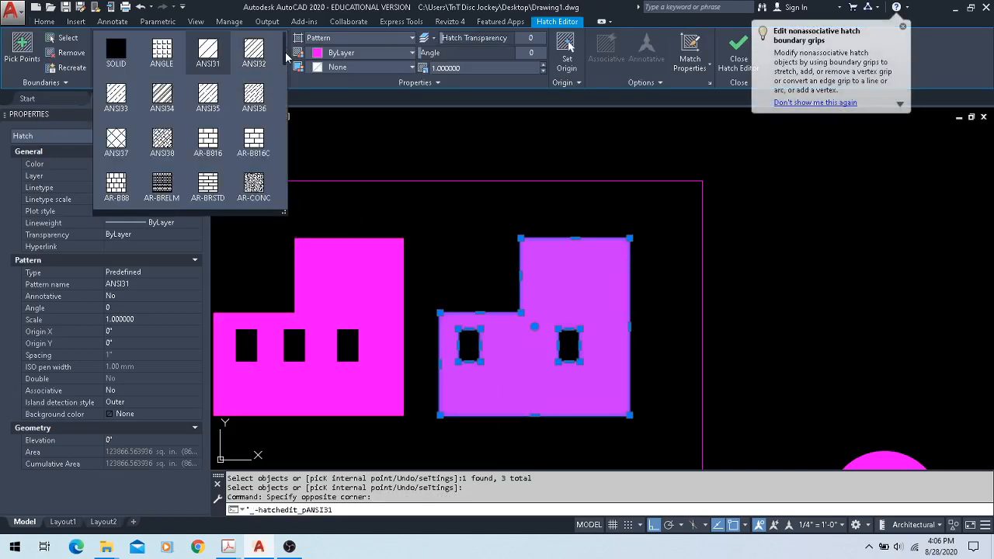
pyautogui.scroll(-2, 284, 74)
pyautogui.scroll(1, 254, 68)
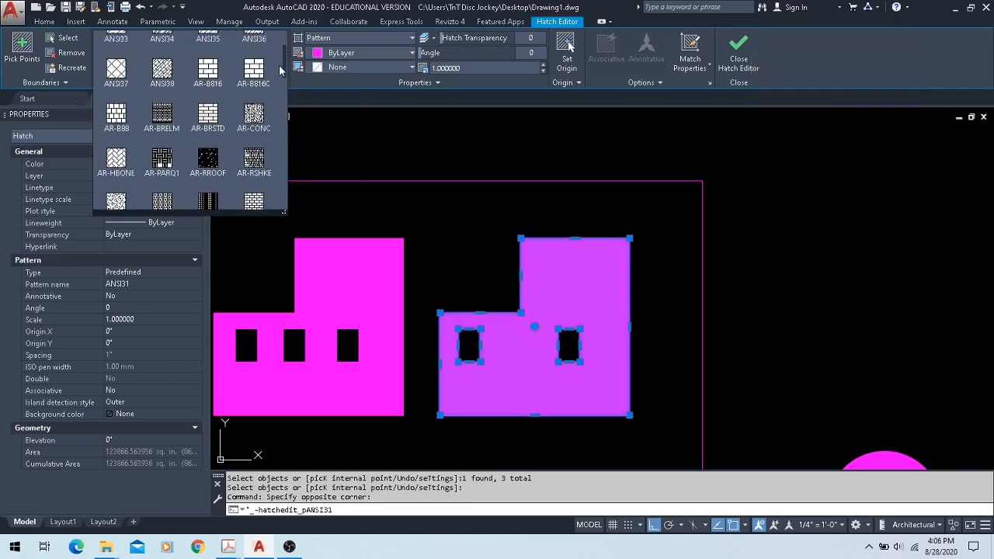
pyautogui.click(253, 68)
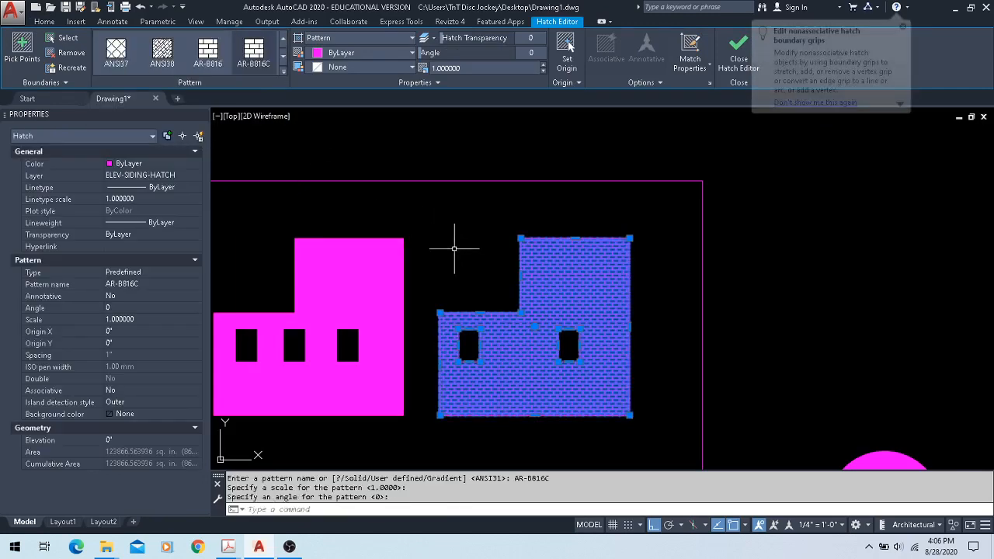
pyautogui.press('Escape')
# - Change the first house's siding hatch to the ANSI37 pattern with a scale of 5
pyautogui.click(328, 272)
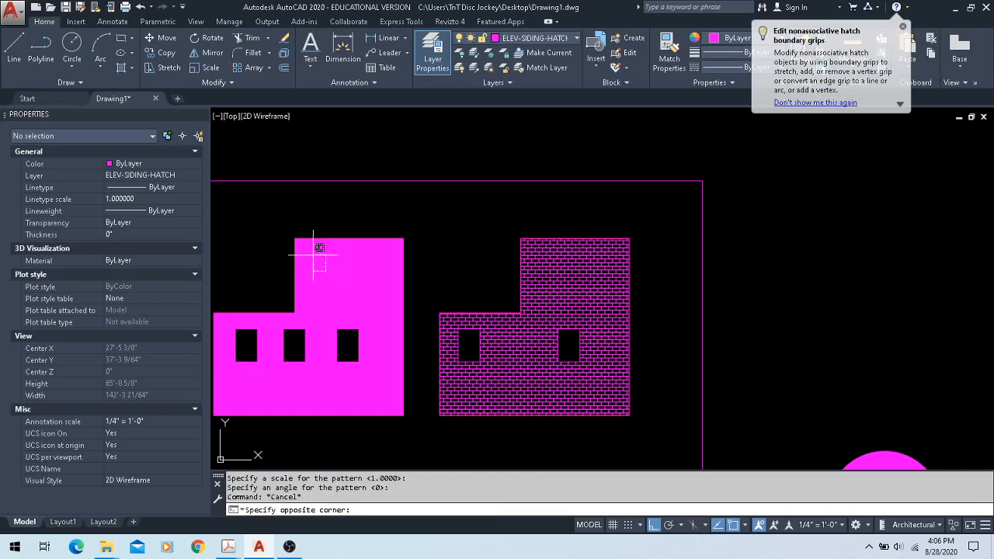
pyautogui.click(313, 259)
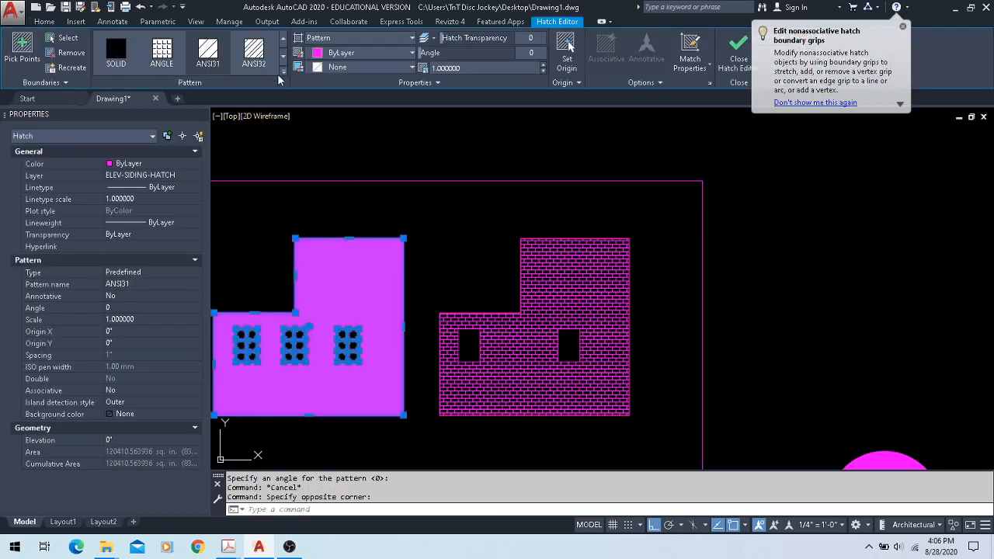
pyautogui.click(283, 72)
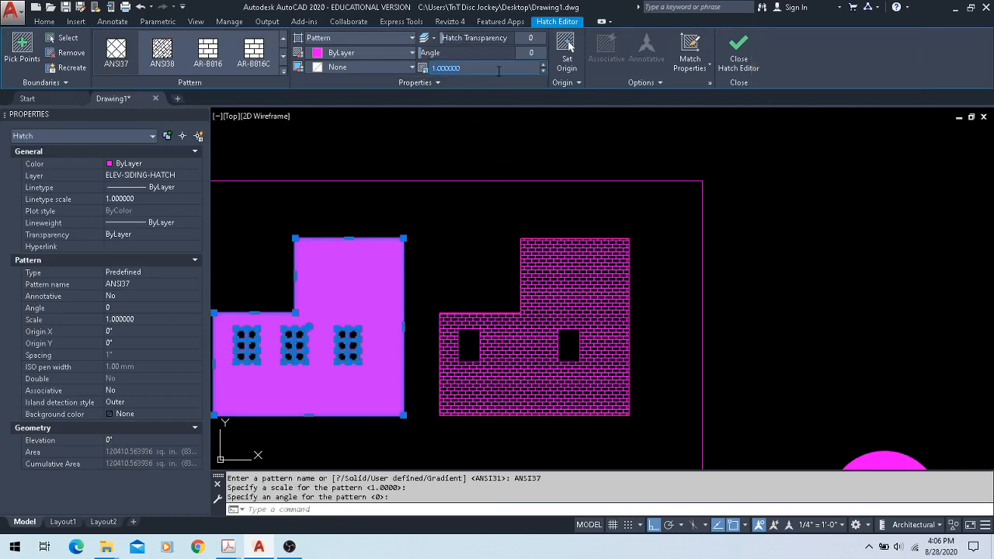
pyautogui.write('5')
pyautogui.press('Return')
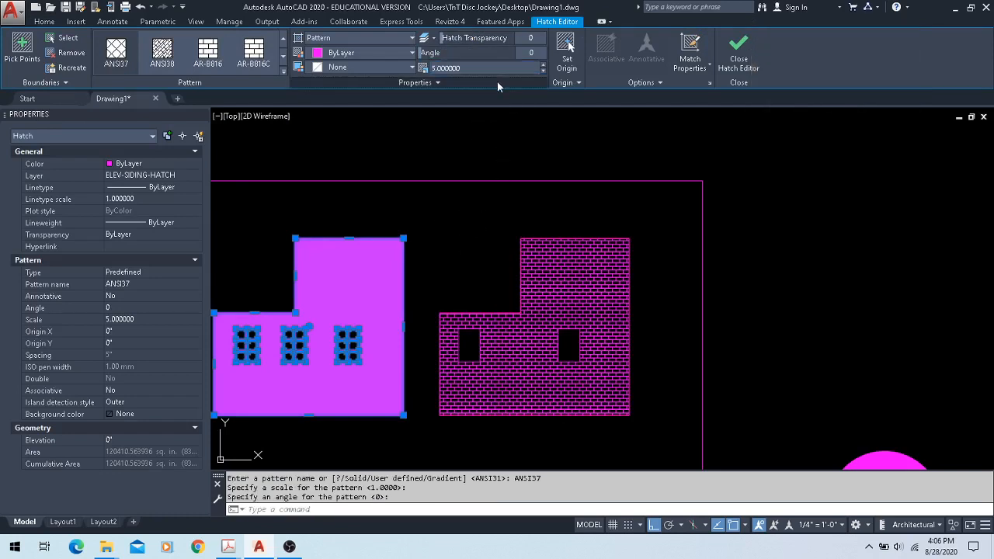
pyautogui.click(739, 55)
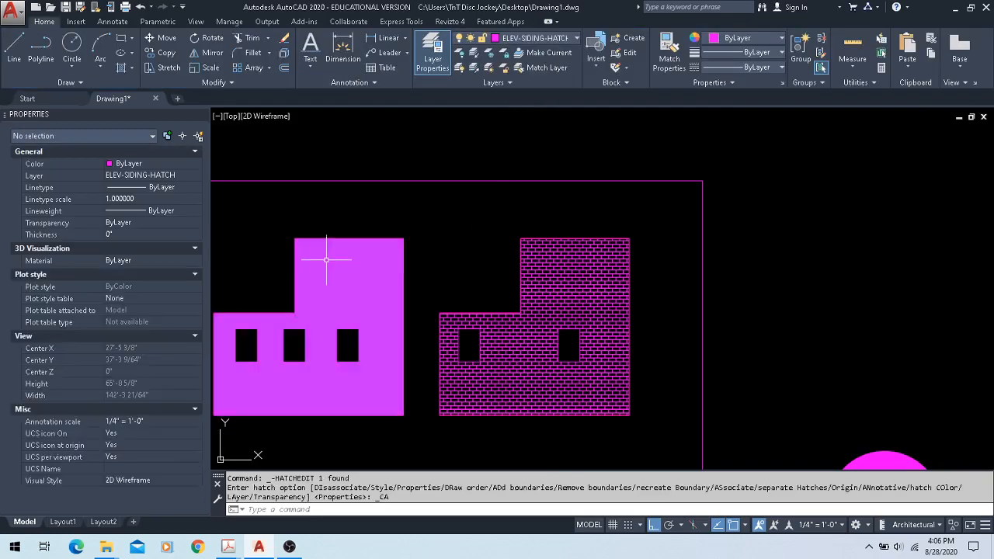
# - Try a scale of 20 on the first house's ANSI37 hatch, settle on 35, and clear the selection
pyautogui.scroll(4, 307, 270)
pyautogui.scroll(4, 309, 270)
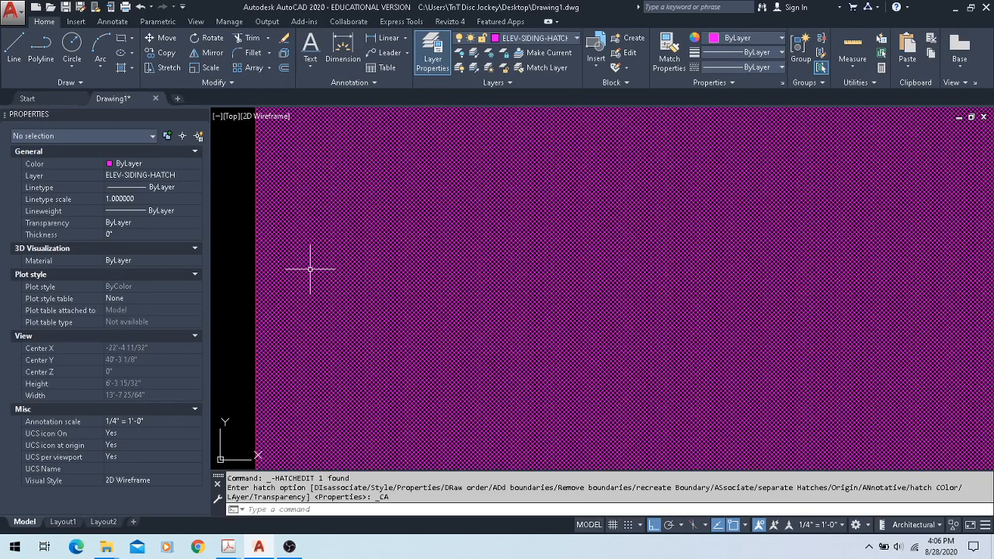
pyautogui.click(310, 269)
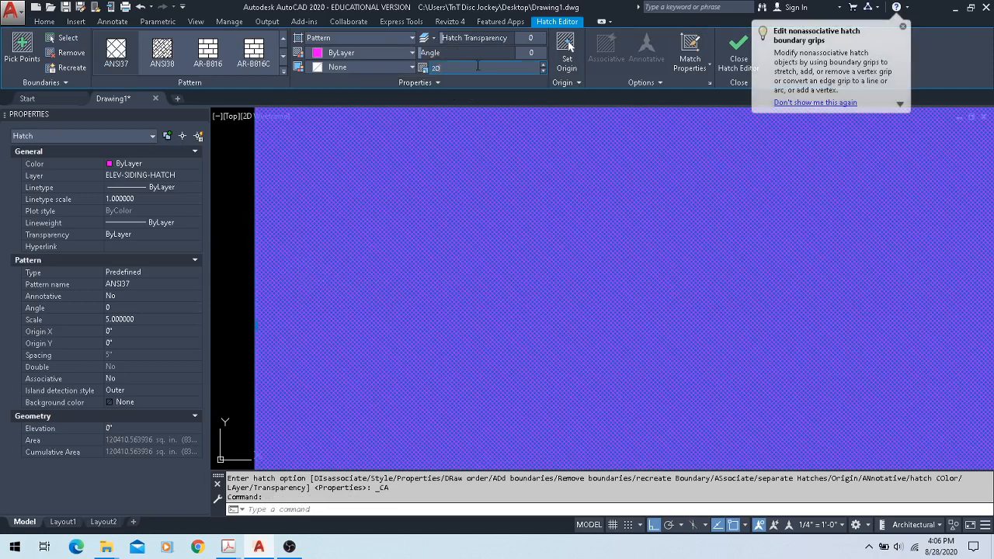
pyautogui.click(477, 65)
pyautogui.write('20')
pyautogui.press('Return')
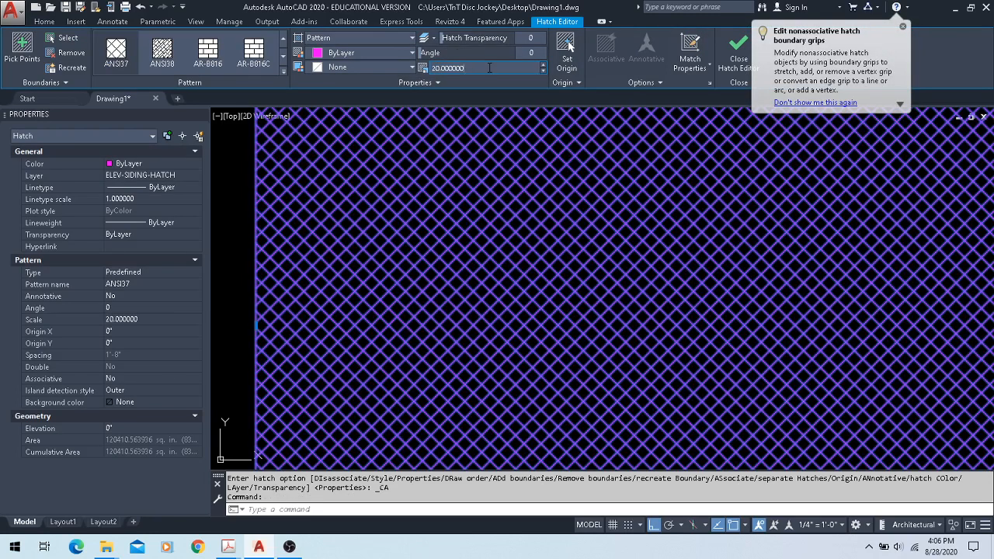
pyautogui.moveTo(467, 68); pyautogui.dragTo(414, 69)
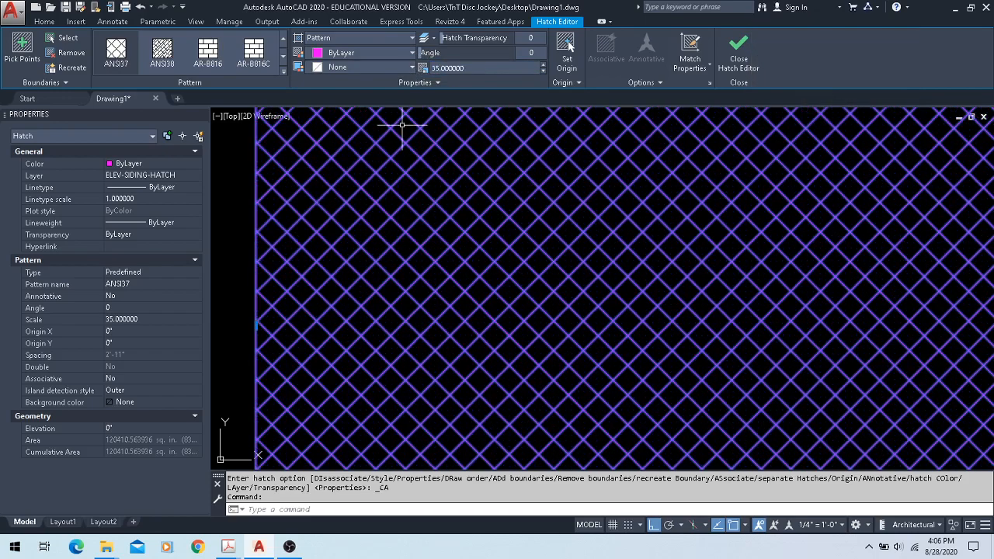
pyautogui.scroll(-5, 391, 129)
pyautogui.press('Escape')
# - Set the scale of the second house's AR-B816C siding hatch to 2 and clear the selection
pyautogui.moveTo(632, 177); pyautogui.dragTo(492, 218, button='middle')
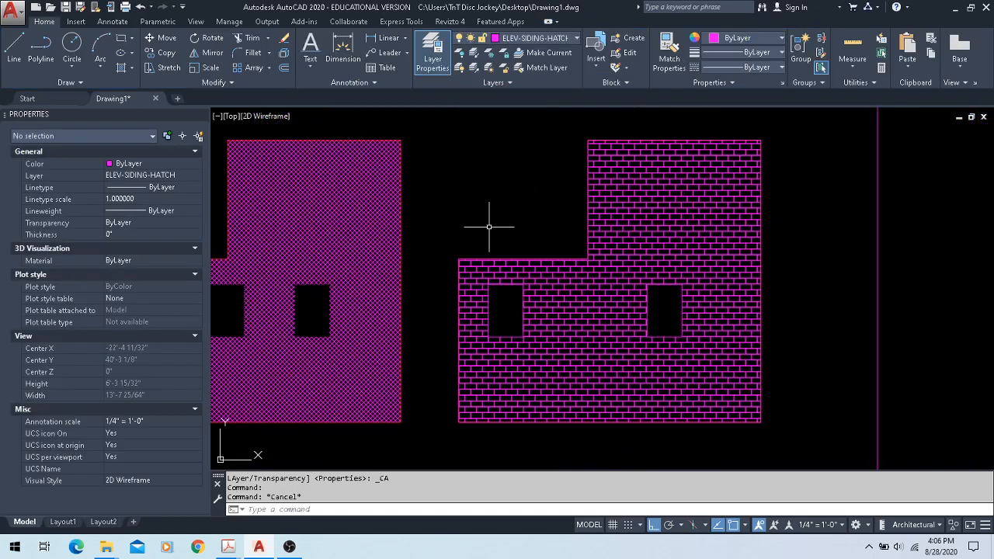
pyautogui.click(566, 285)
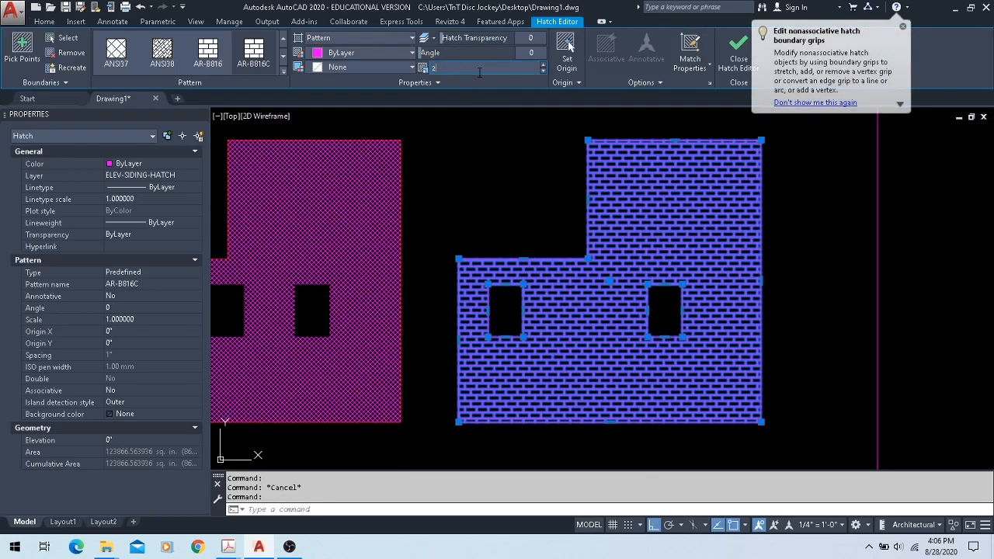
pyautogui.press('Return')
pyautogui.press('Escape')
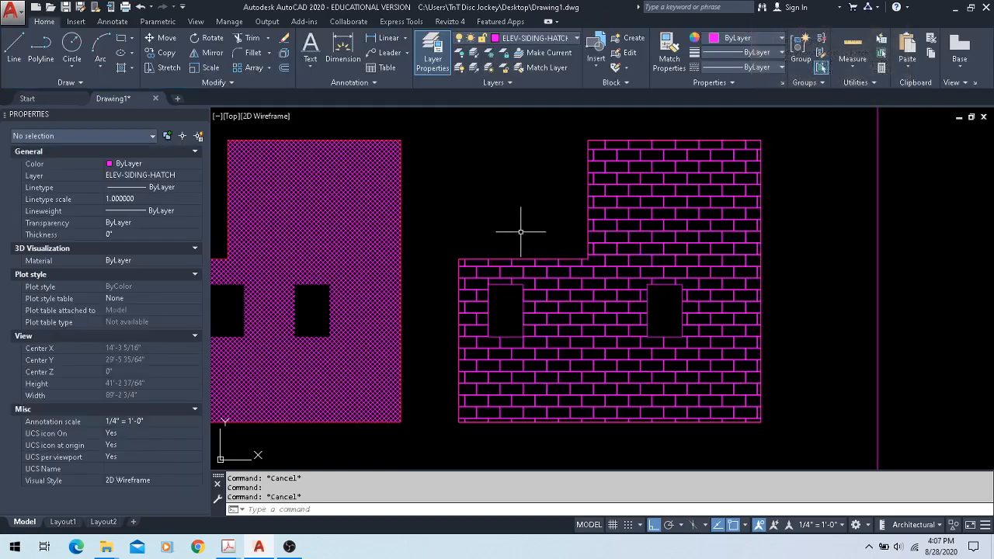
pyautogui.scroll(-2, 520, 209)
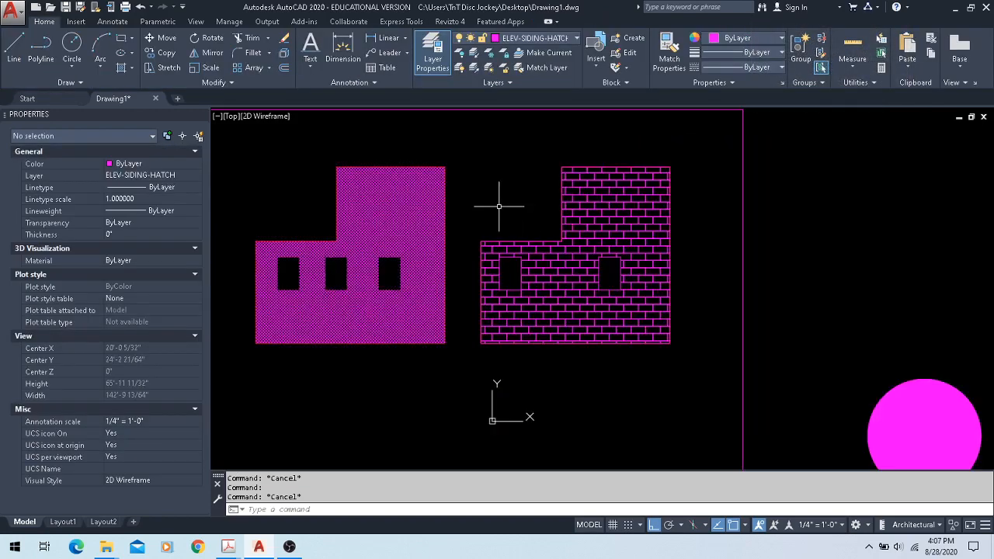
pyautogui.click(401, 215)
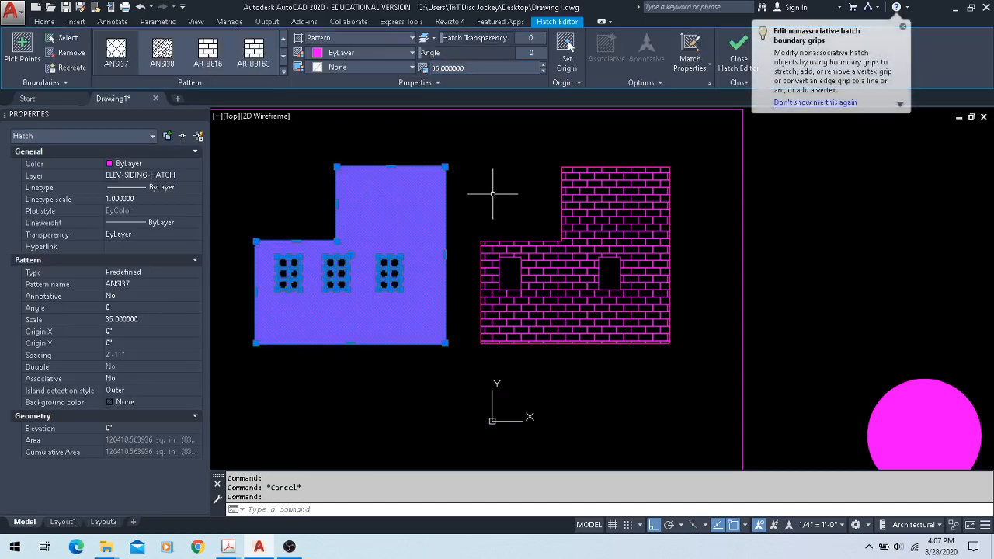
pyautogui.press('Escape')
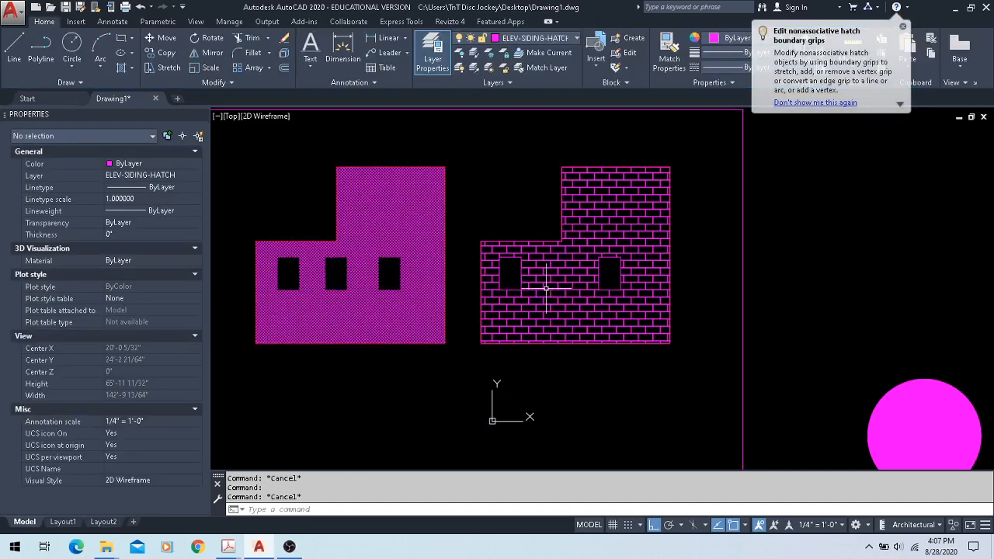
# - Change the second house's siding hatch to the USER pattern with a line spacing of 6"
pyautogui.click(542, 288)
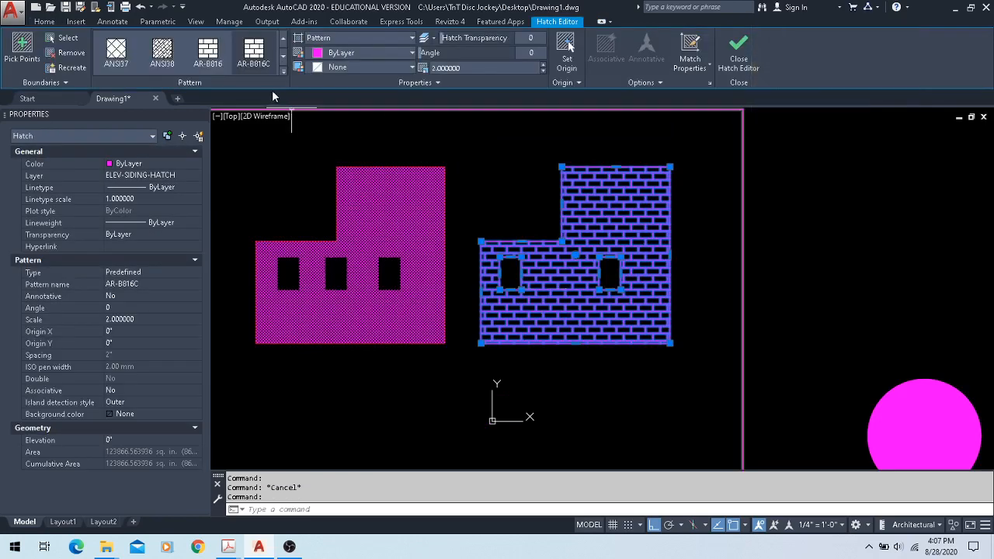
pyautogui.click(283, 71)
pyautogui.scroll(-5, 276, 182)
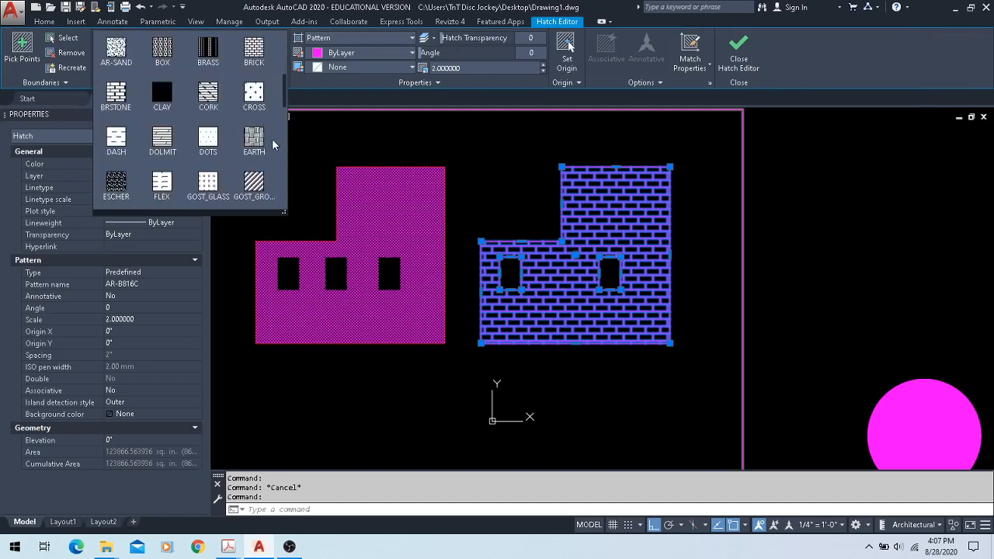
pyautogui.scroll(-2, 276, 181)
pyautogui.click(164, 187)
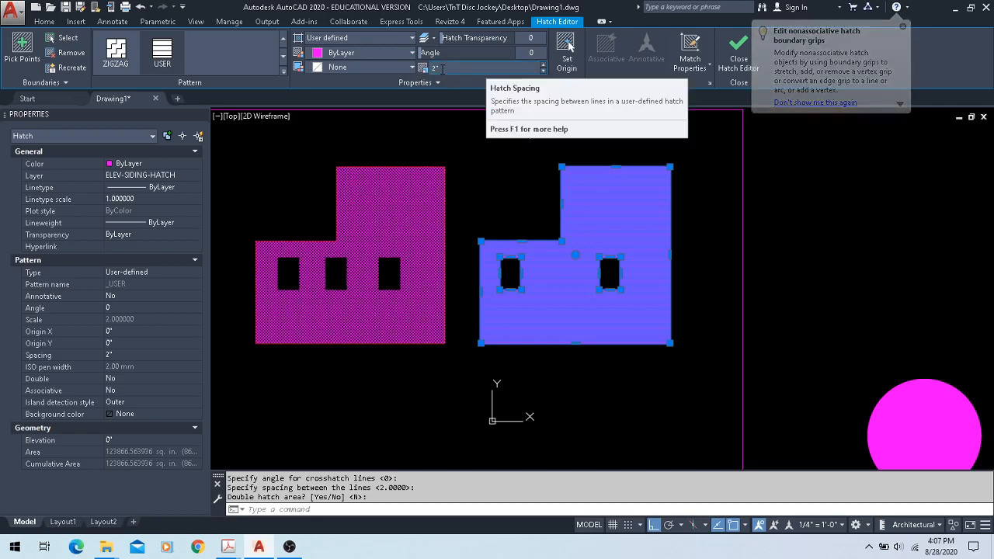
pyautogui.click(162, 51)
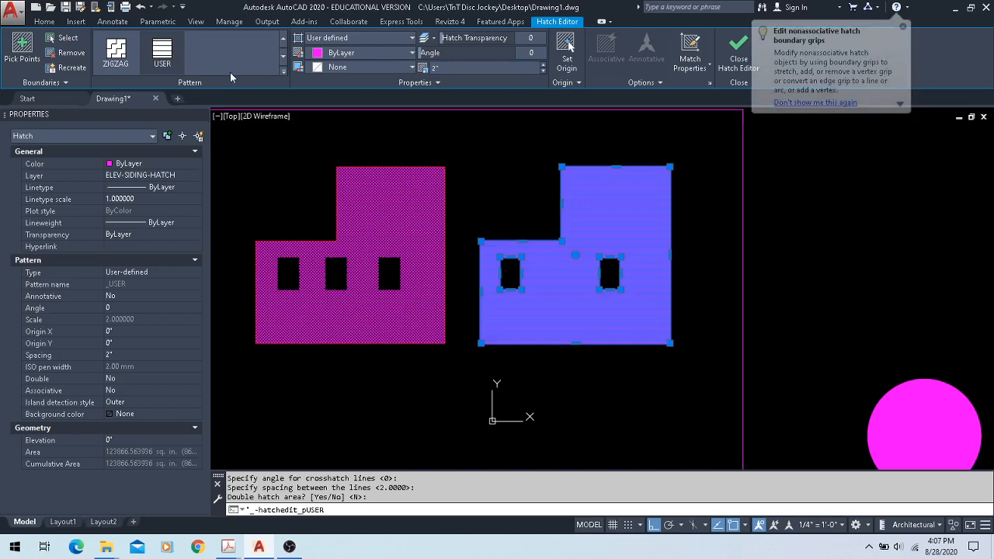
pyautogui.click(162, 54)
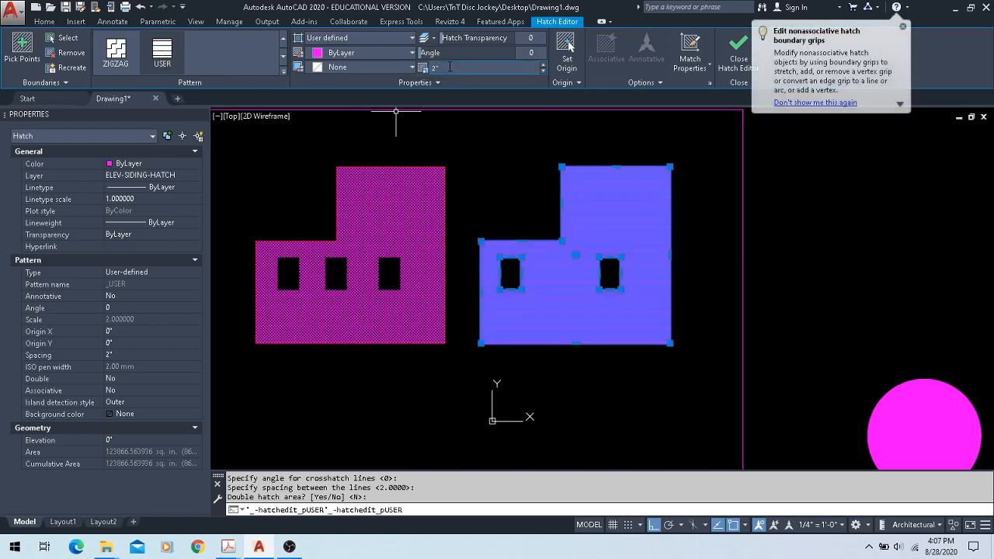
pyautogui.write('6')
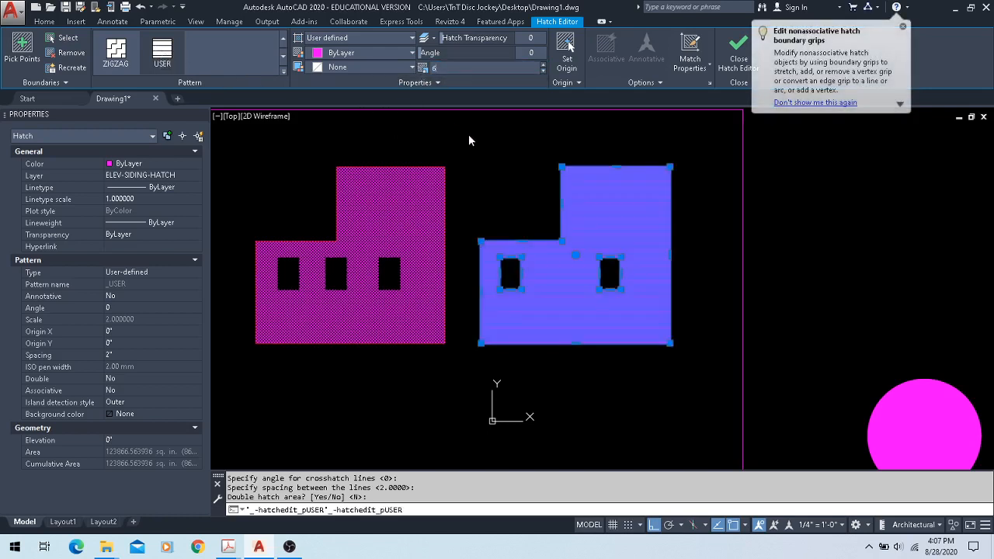
pyautogui.press('Return')
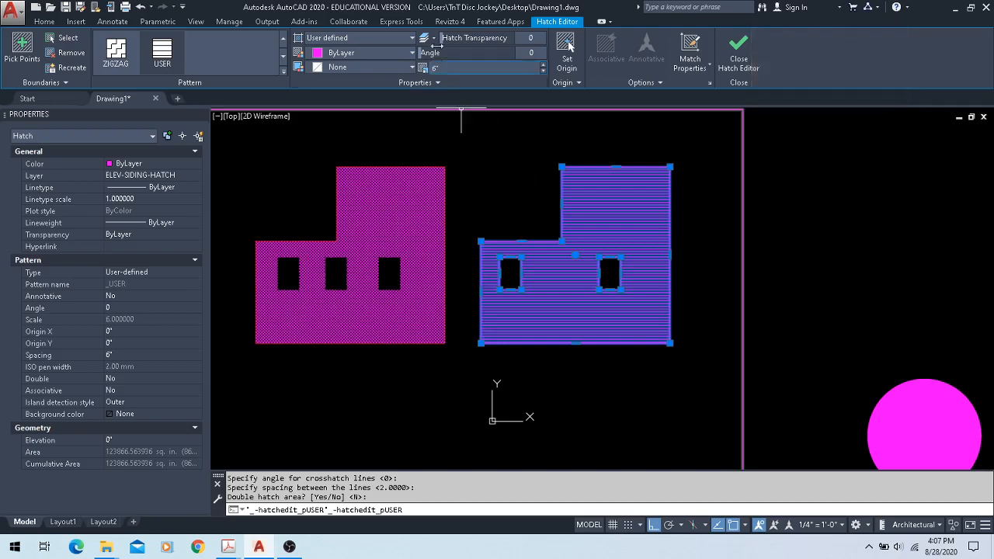
# - Set the angle of the second house's user-defined siding hatch to 90 and clear the selection
pyautogui.scroll(4, 506, 211)
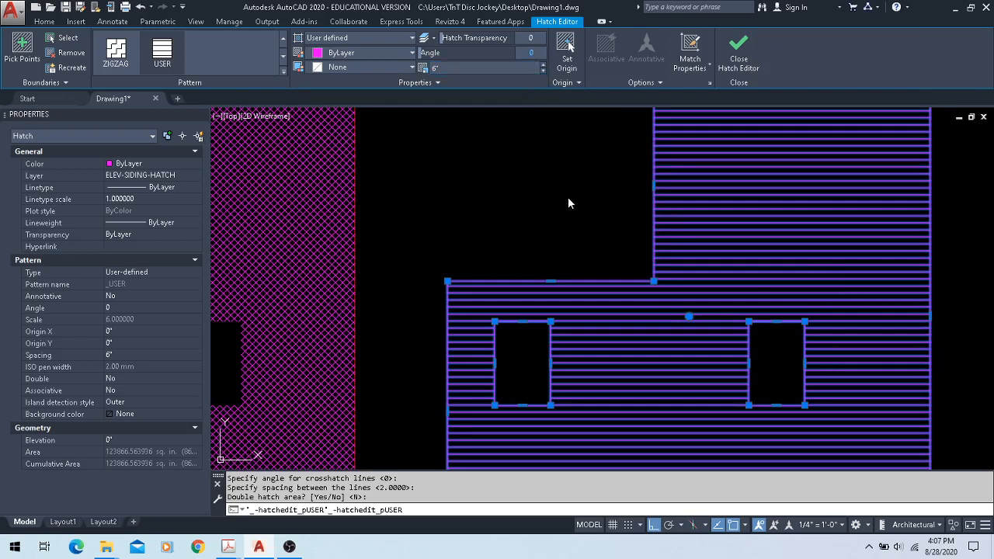
pyautogui.write('90')
pyautogui.press('Return')
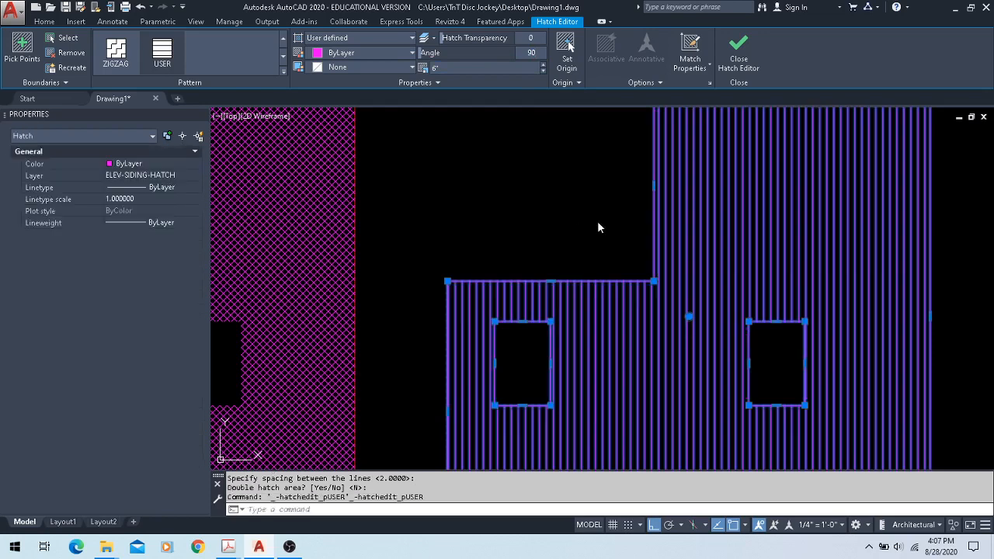
pyautogui.press('Escape')
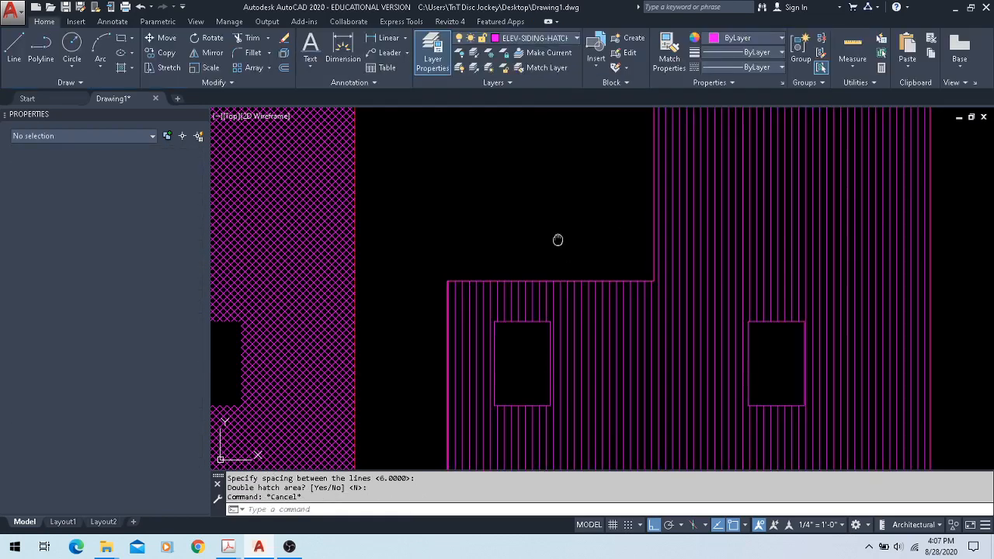
# - Set the second house's siding hatch origin at the upper-left corner of its left window and clear the selection
pyautogui.moveTo(560, 237); pyautogui.dragTo(490, 165, button='middle')
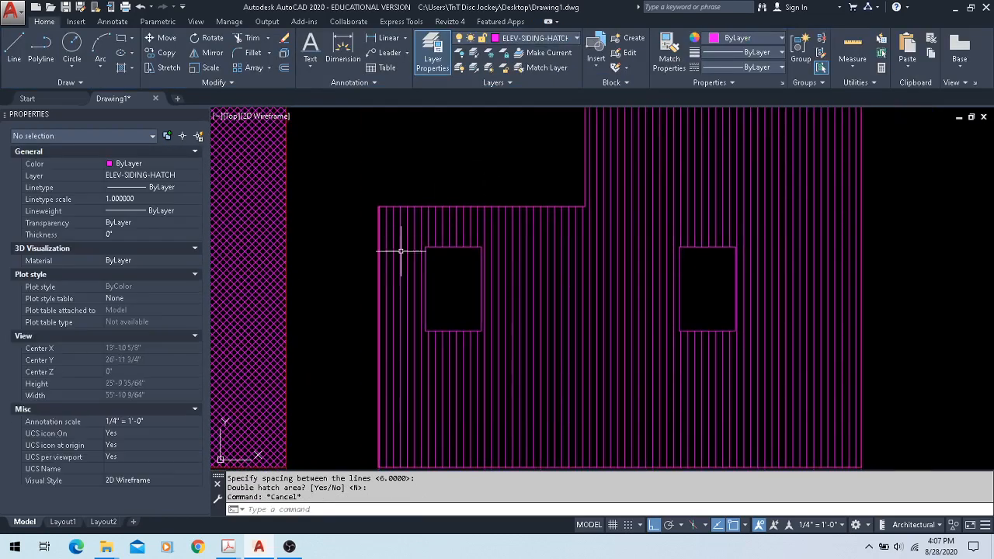
pyautogui.scroll(4, 401, 251)
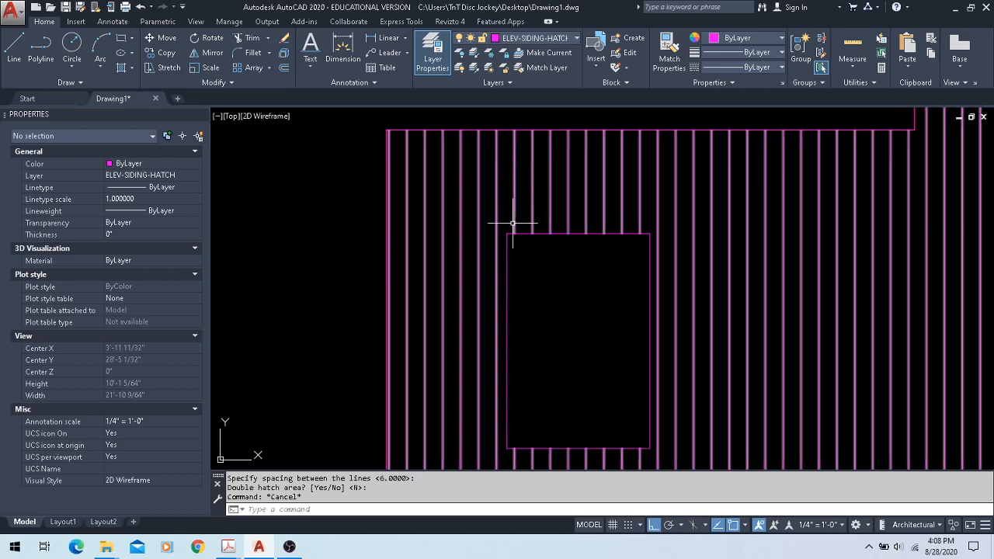
pyautogui.click(504, 195)
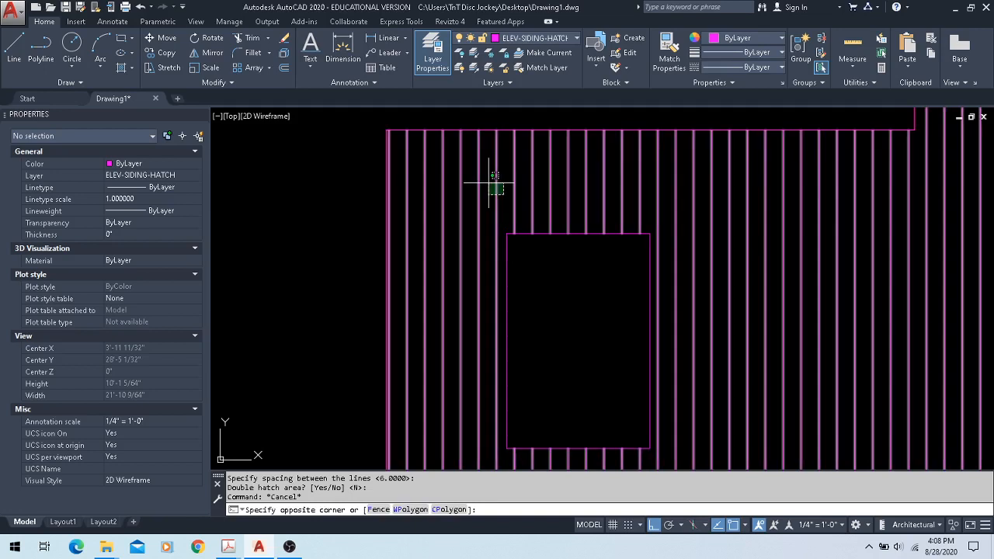
pyautogui.click(489, 183)
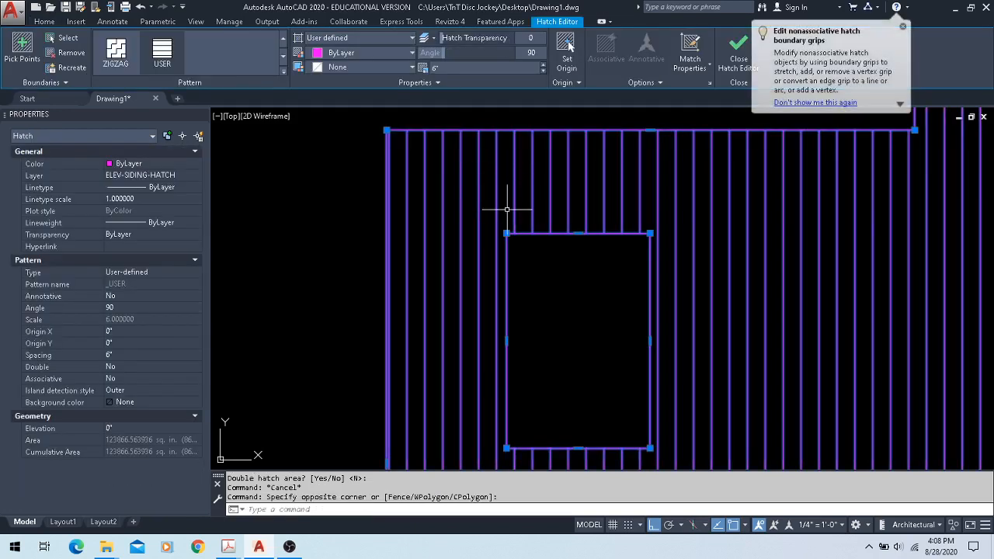
pyautogui.scroll(4, 501, 234)
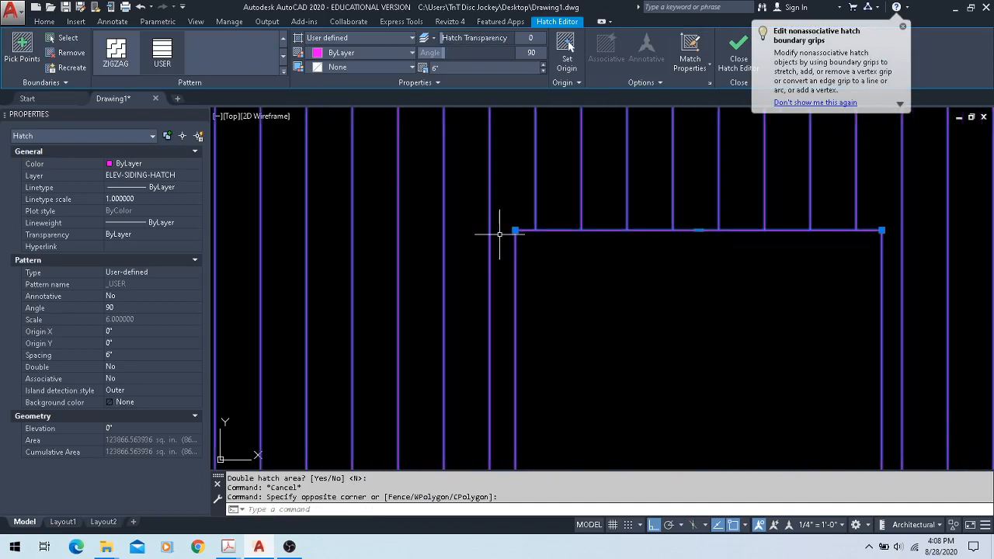
pyautogui.moveTo(516, 231)
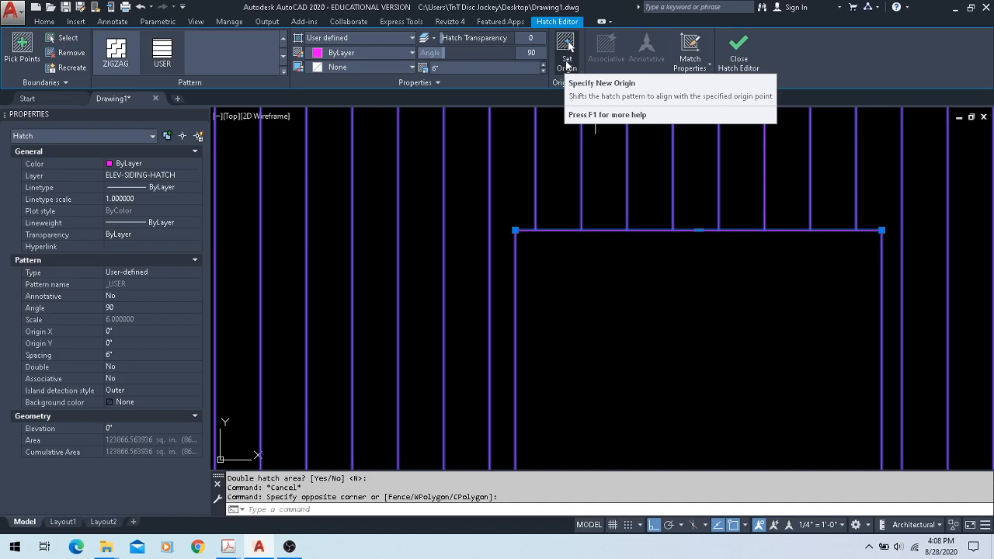
pyautogui.click(567, 48)
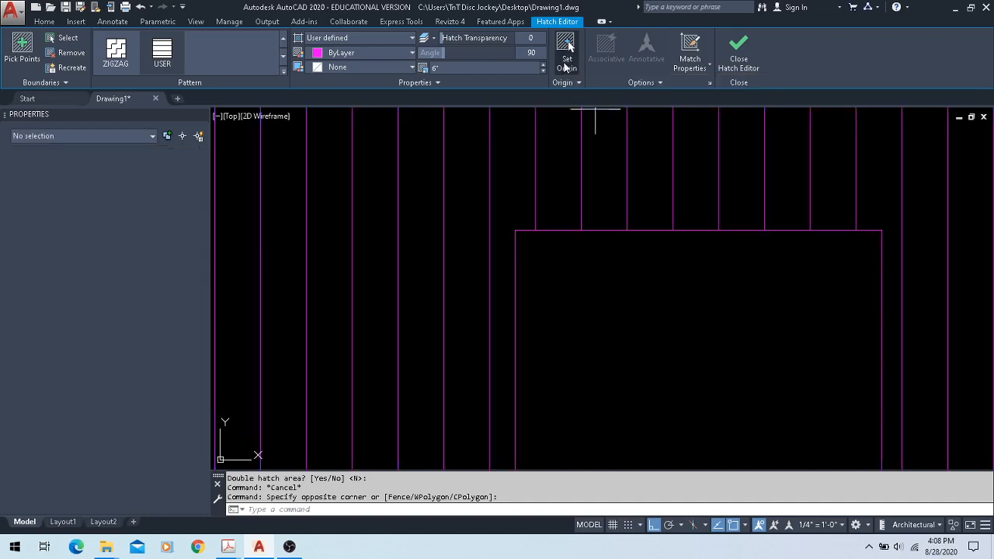
pyautogui.click(515, 230)
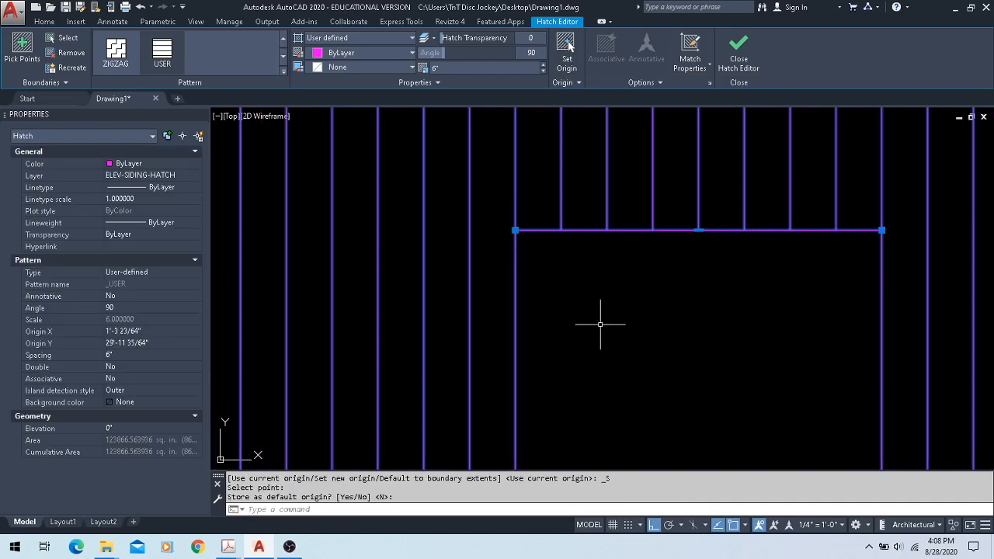
pyautogui.press('Escape')
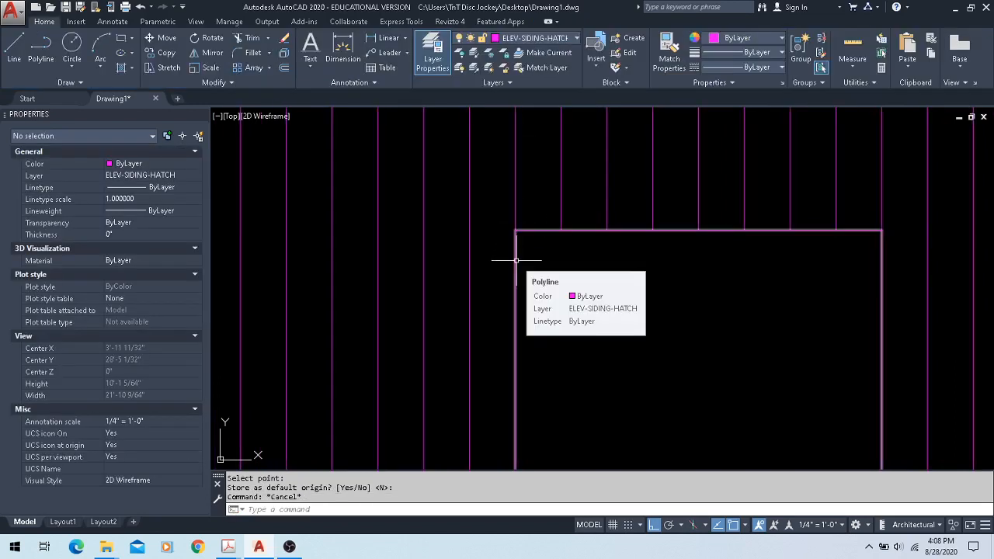
# - Examine how the second house's vertical siding lines align with the edges of both windows
pyautogui.scroll(-5, 631, 287)
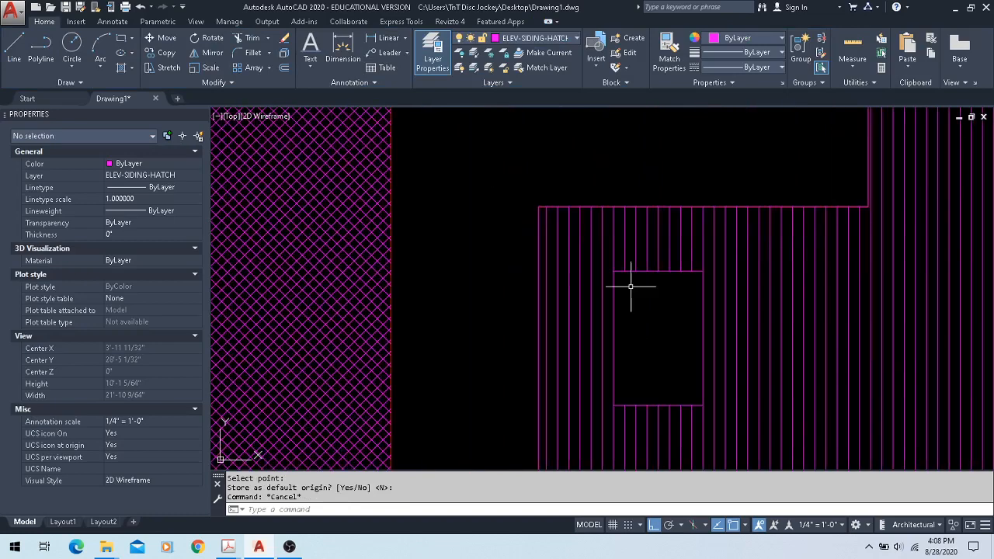
pyautogui.scroll(-3, 630, 286)
pyautogui.scroll(4, 940, 307)
pyautogui.scroll(2, 884, 296)
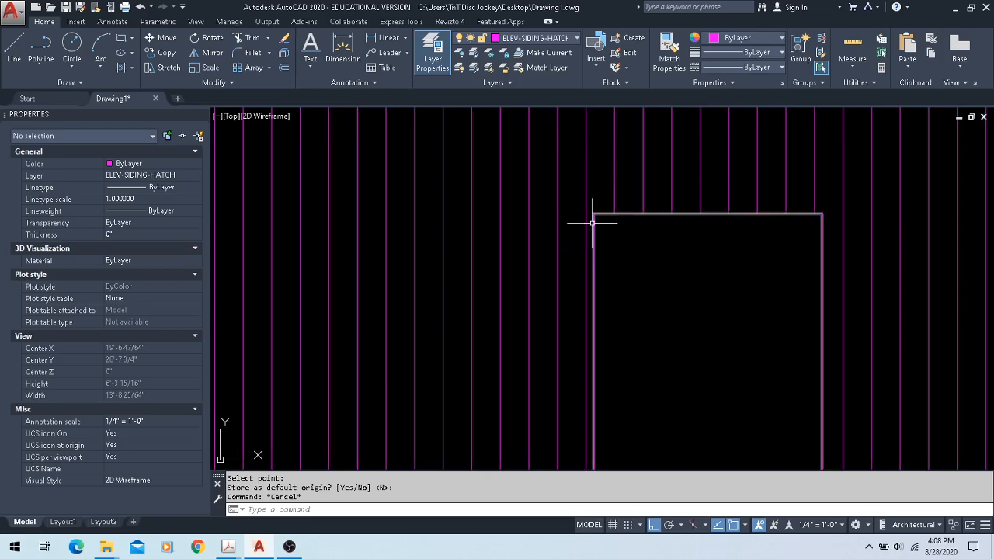
pyautogui.scroll(-4, 723, 265)
pyautogui.scroll(-2, 719, 264)
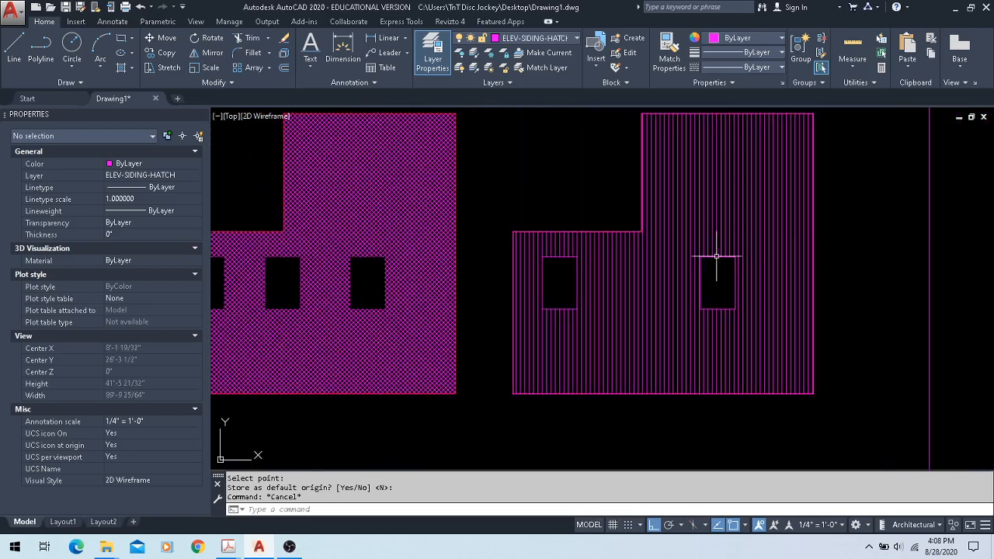
# - Switch to the HOUSE ELEVATION TWO IMPERIAL S2020 PDF in Adobe Acrobat and view the siding around the windows
pyautogui.moveTo(228, 547)
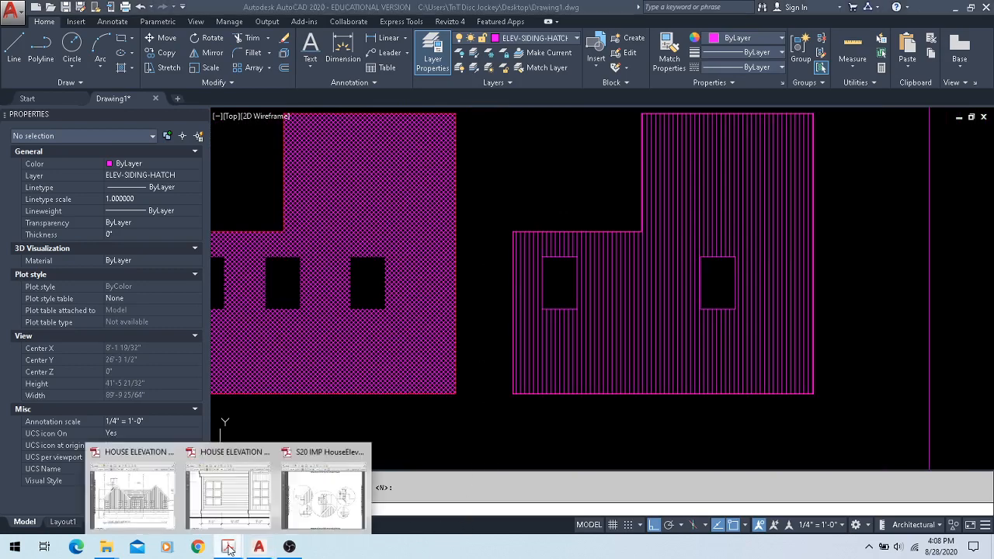
pyautogui.click(233, 497)
pyautogui.scroll(-1, 478, 283)
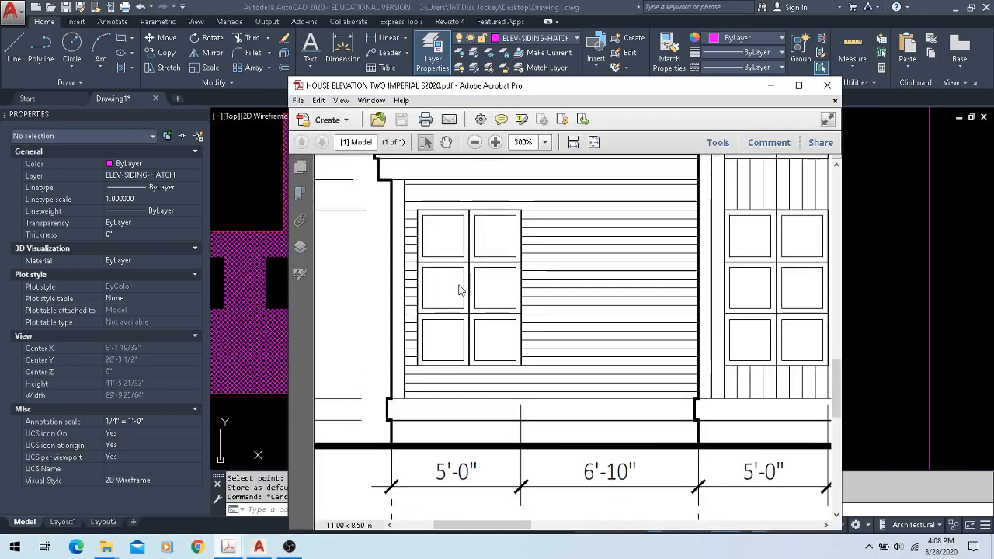
# - Return from the elevation PDF to the AutoCAD drawing and examine how the vertical siding hatch meets the window openings
pyautogui.hscroll(4, 497, 518)
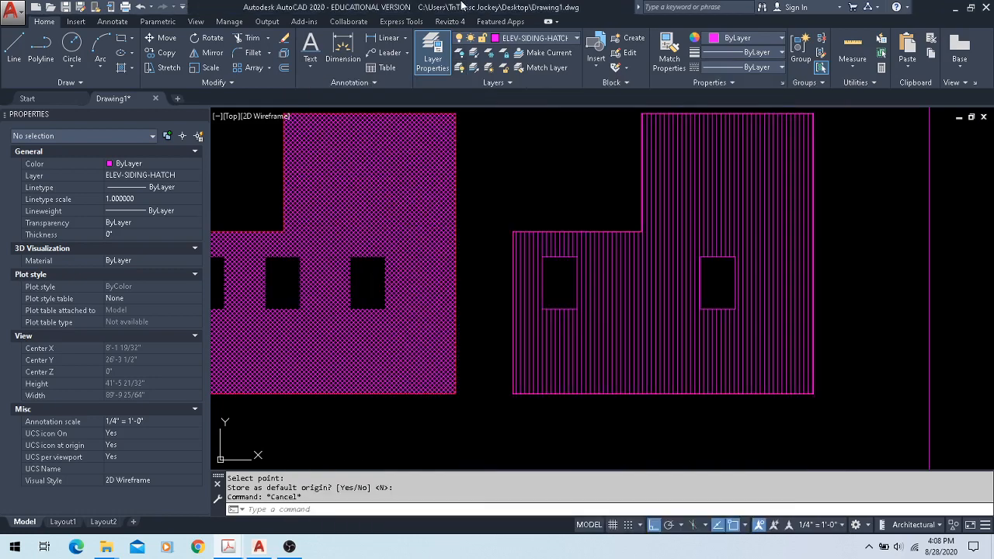
pyautogui.click(460, 7)
pyautogui.scroll(4, 730, 260)
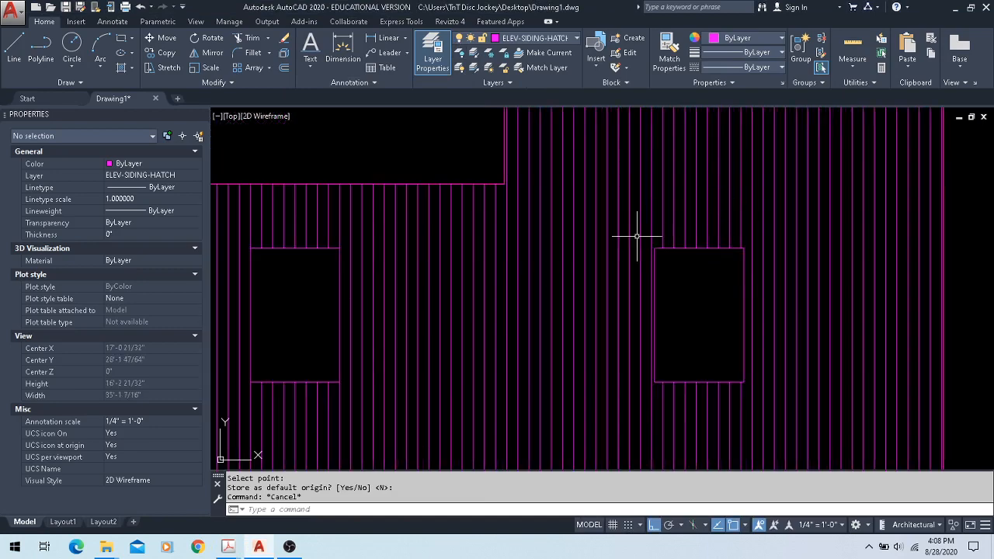
pyautogui.scroll(3, 239, 231)
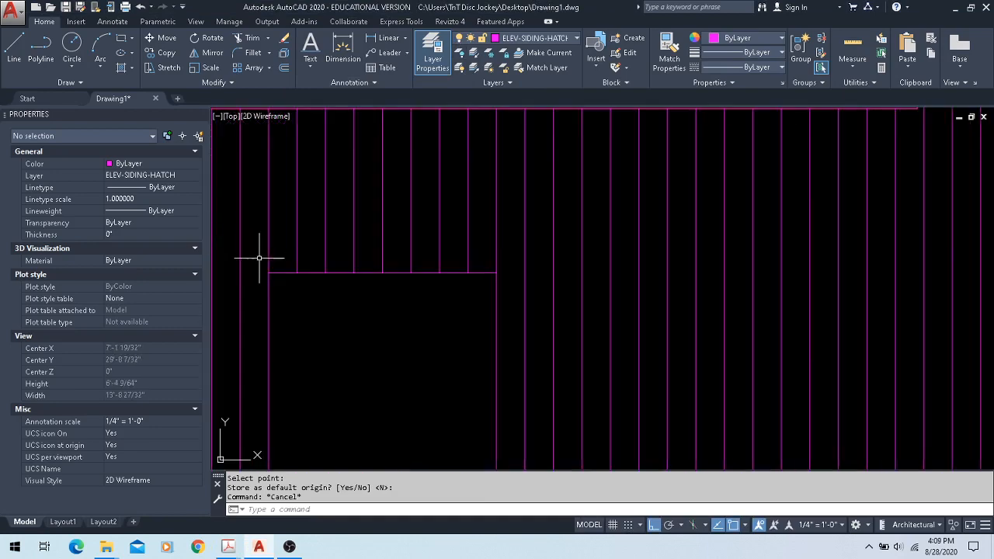
pyautogui.scroll(-5, 278, 273)
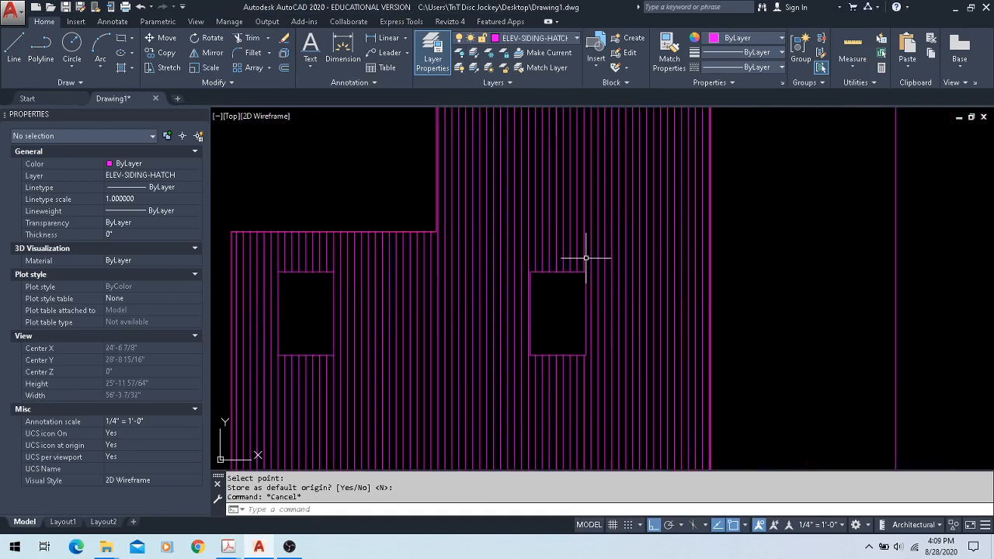
pyautogui.scroll(-4, 590, 326)
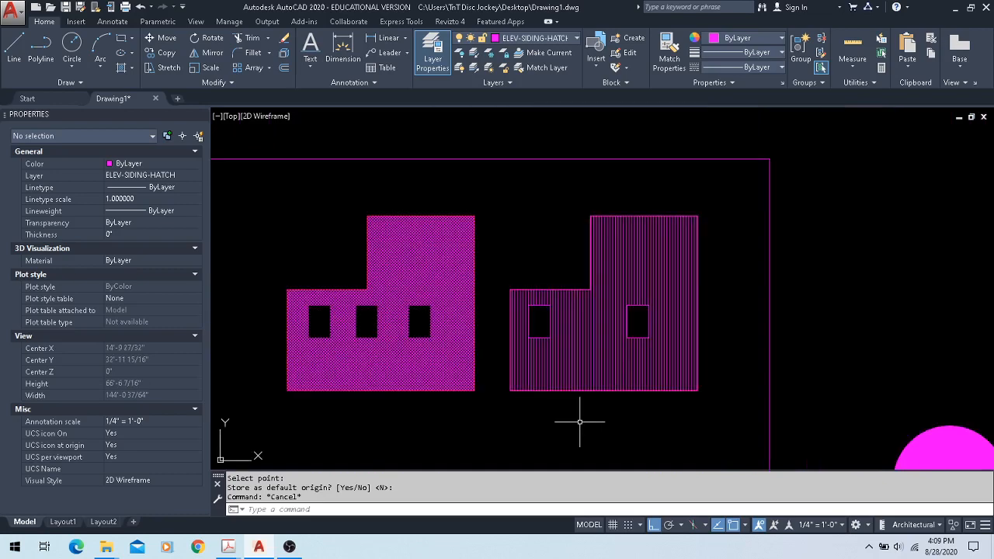
pyautogui.moveTo(579, 417); pyautogui.dragTo(529, 393, button='middle')
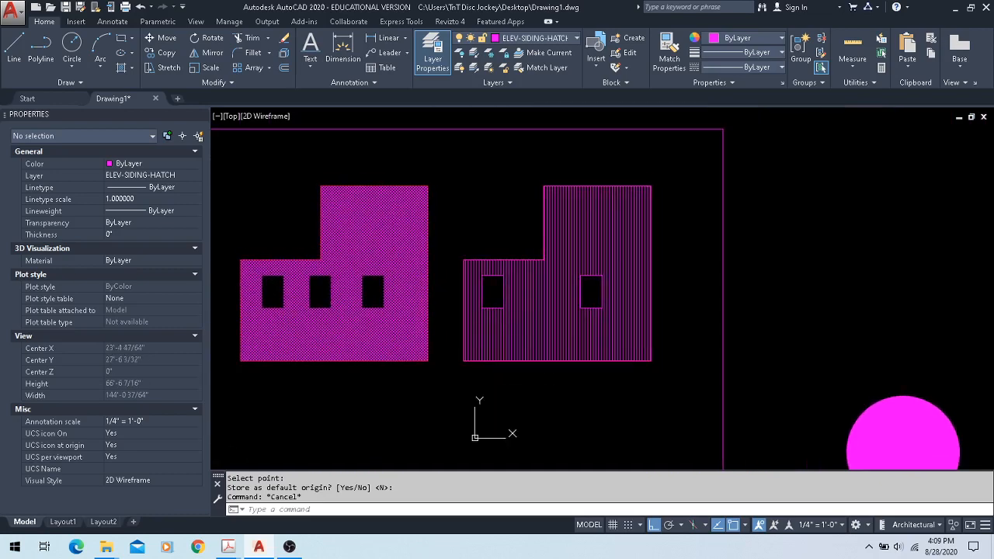
# - Set the hatch angle to 0 on the user-defined siding hatch of the wall with two window openings
pyautogui.click(528, 349)
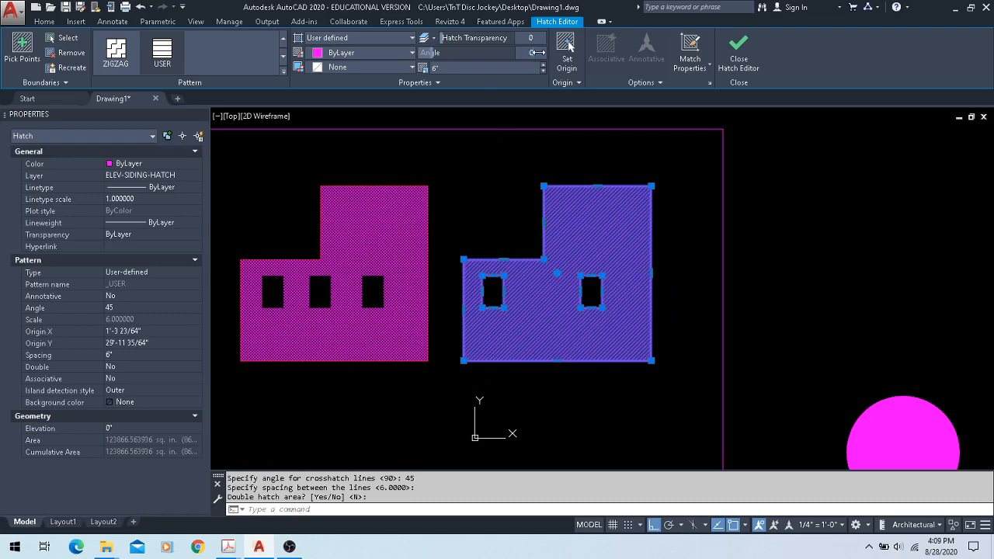
pyautogui.press('Return')
pyautogui.scroll(6, 541, 244)
pyautogui.press('Escape')
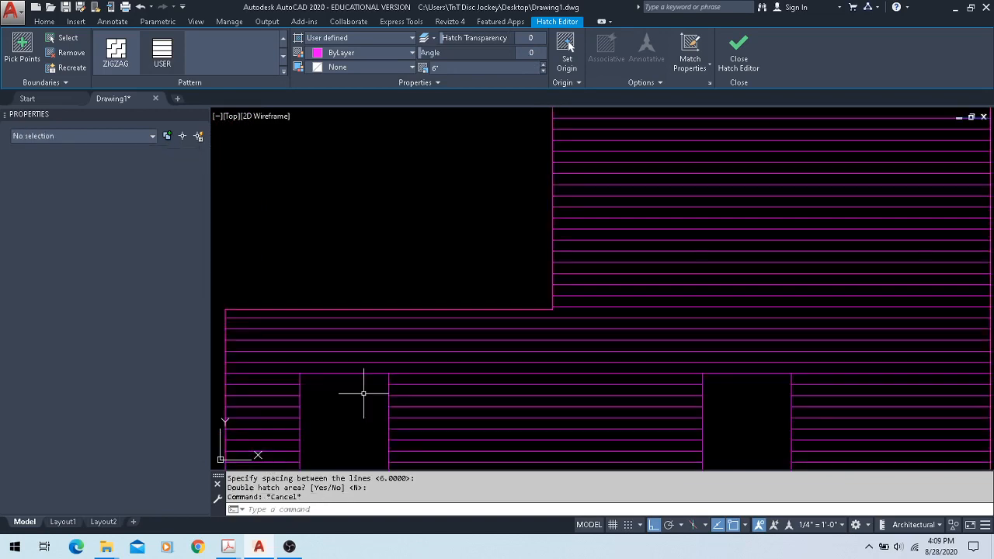
pyautogui.scroll(-4, 363, 394)
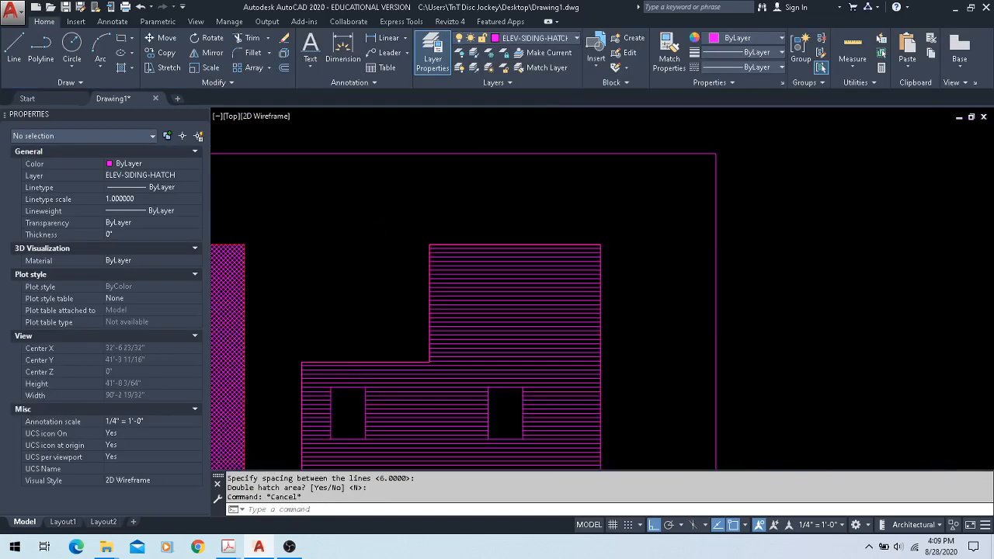
pyautogui.scroll(-2, 356, 227)
pyautogui.moveTo(349, 250); pyautogui.dragTo(466, 238, button='middle')
pyautogui.click(565, 271)
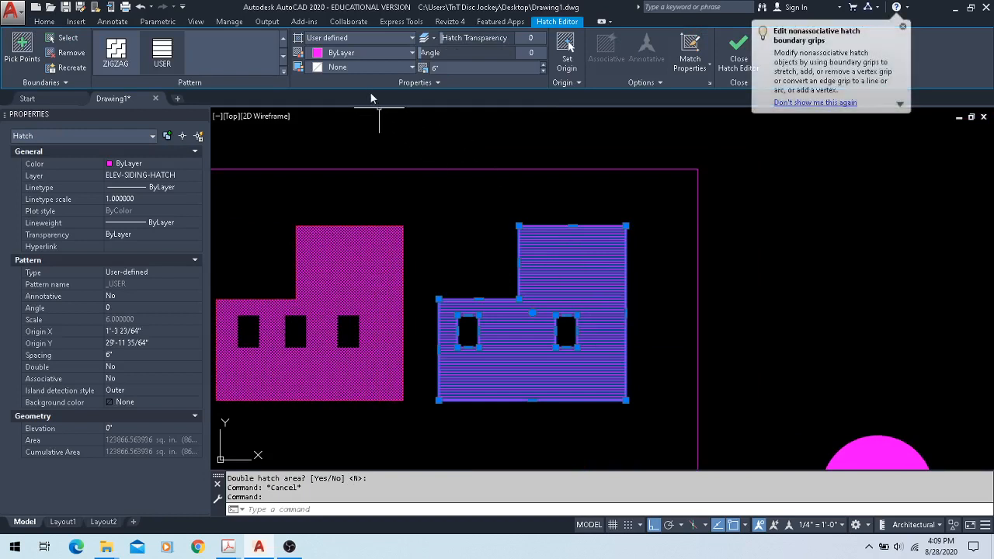
pyautogui.click(162, 51)
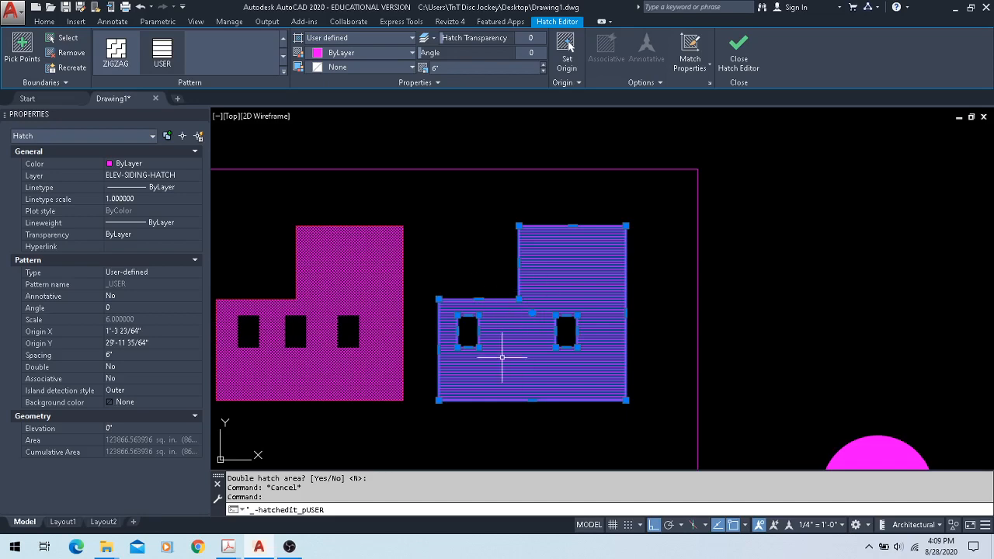
pyautogui.press('Escape')
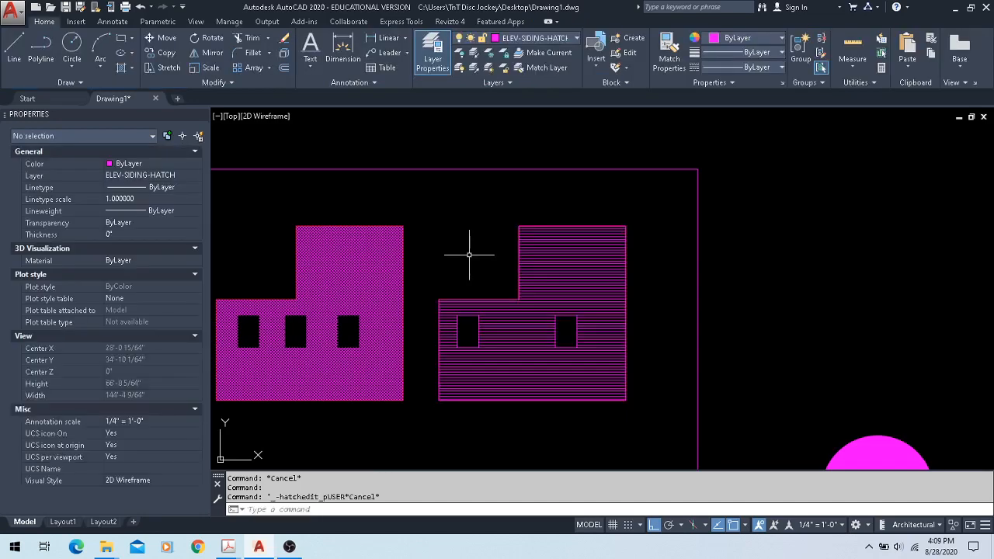
# - Change the colour of the ANSI37 hatch on the wall with three window openings to Green
pyautogui.click(346, 266)
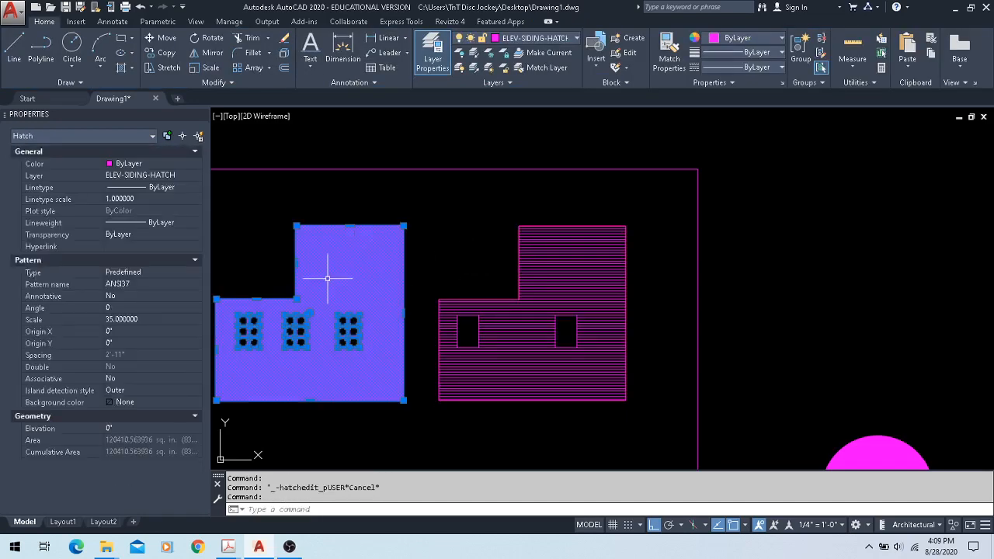
pyautogui.click(346, 51)
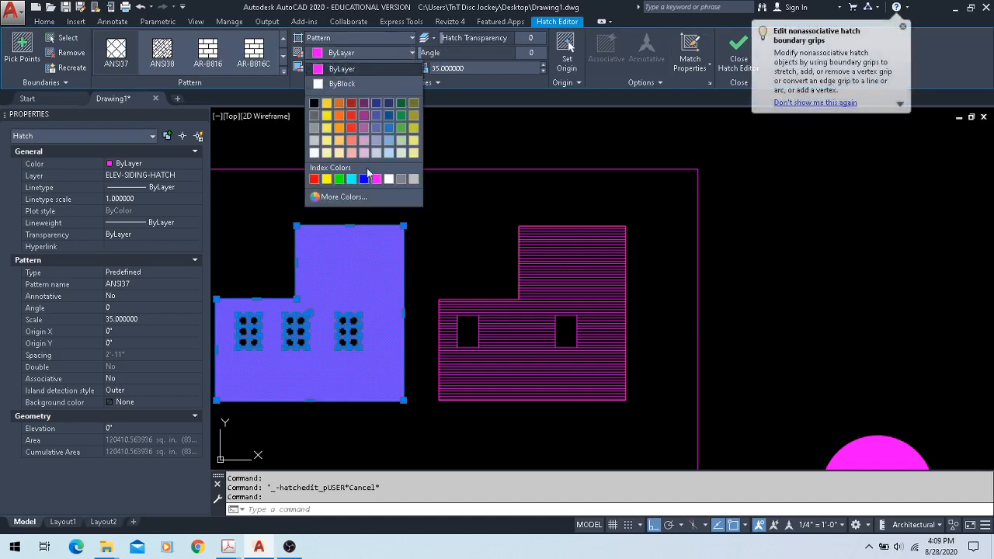
pyautogui.click(339, 180)
pyautogui.press('Escape')
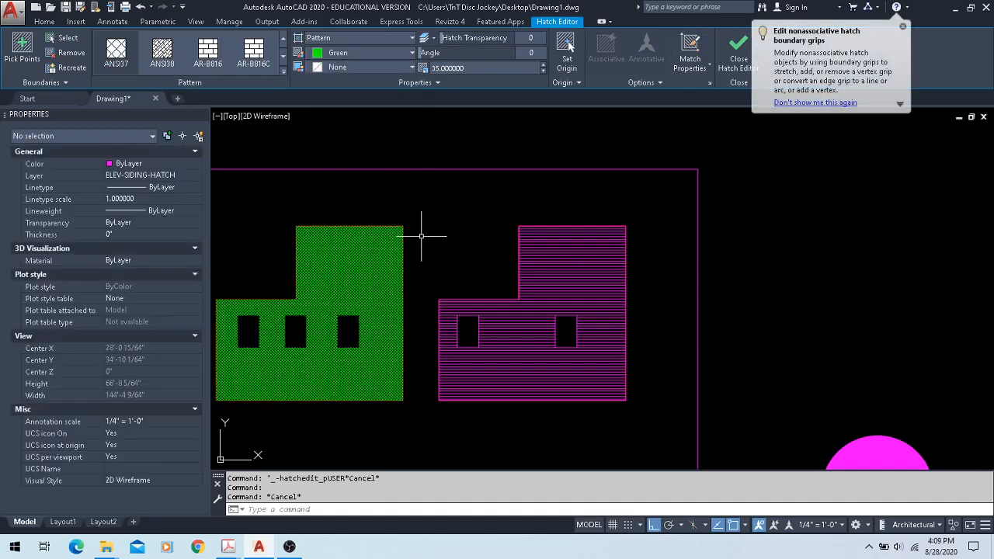
# - Set the colour of the green ANSI37 hatch to ByLayer and deselect it
pyautogui.click(307, 270)
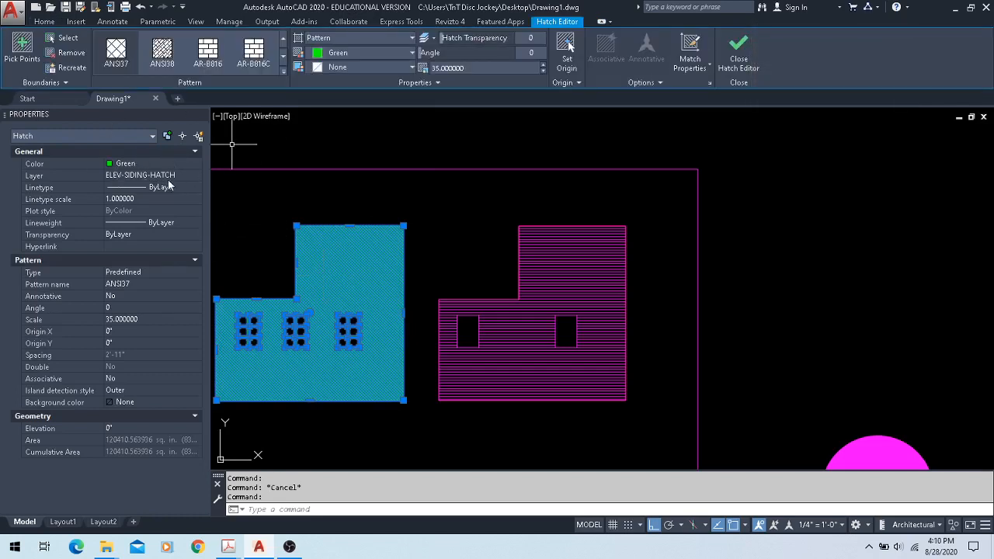
pyautogui.click(195, 165)
pyautogui.click(197, 164)
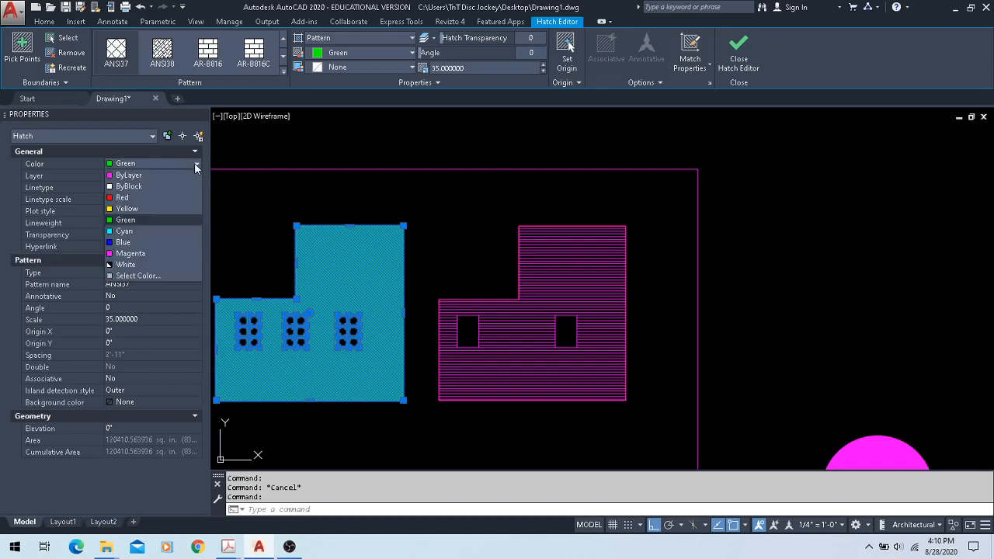
pyautogui.click(172, 176)
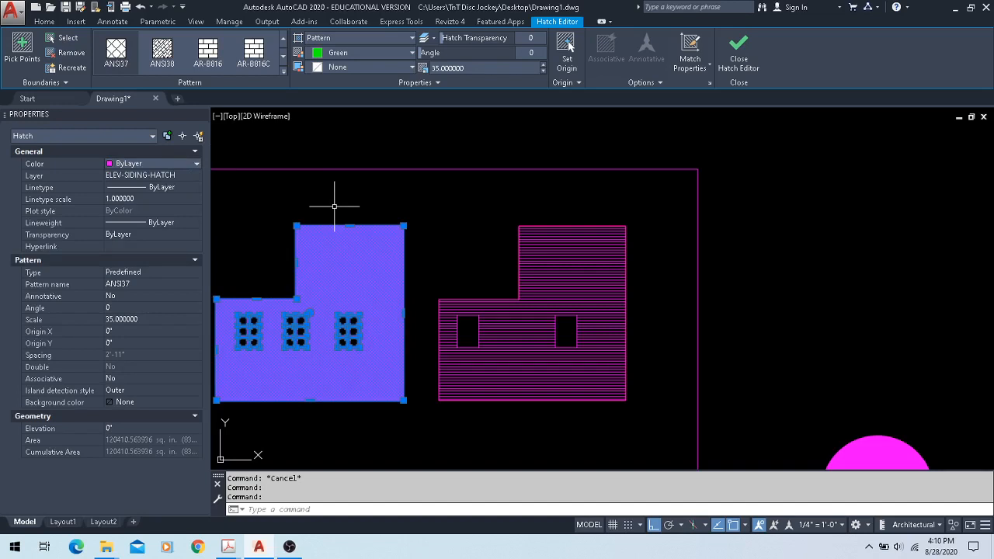
pyautogui.press('Escape')
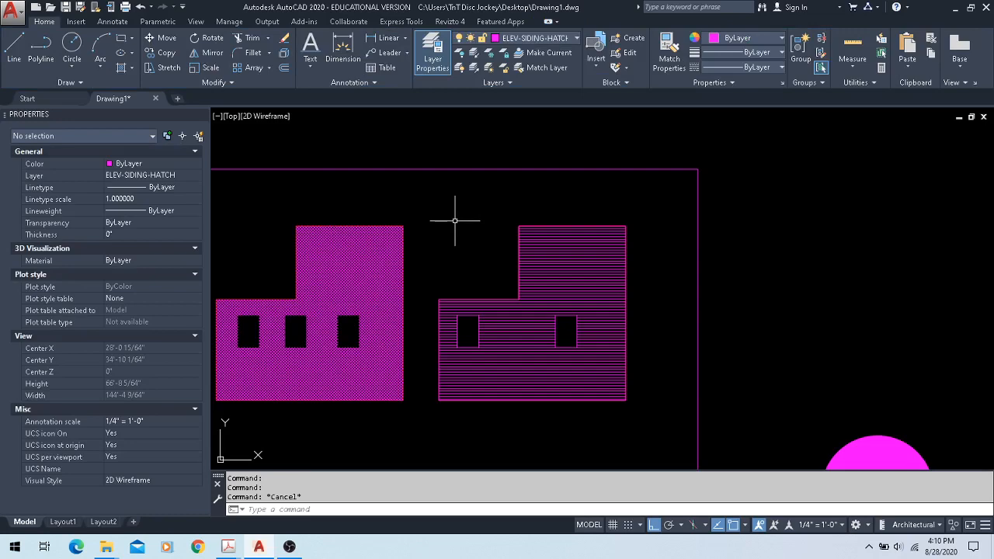
# - Switch to the House Elevation One PDF in Acrobat to view its hatching and return to the AutoCAD drawing
pyautogui.click(228, 548)
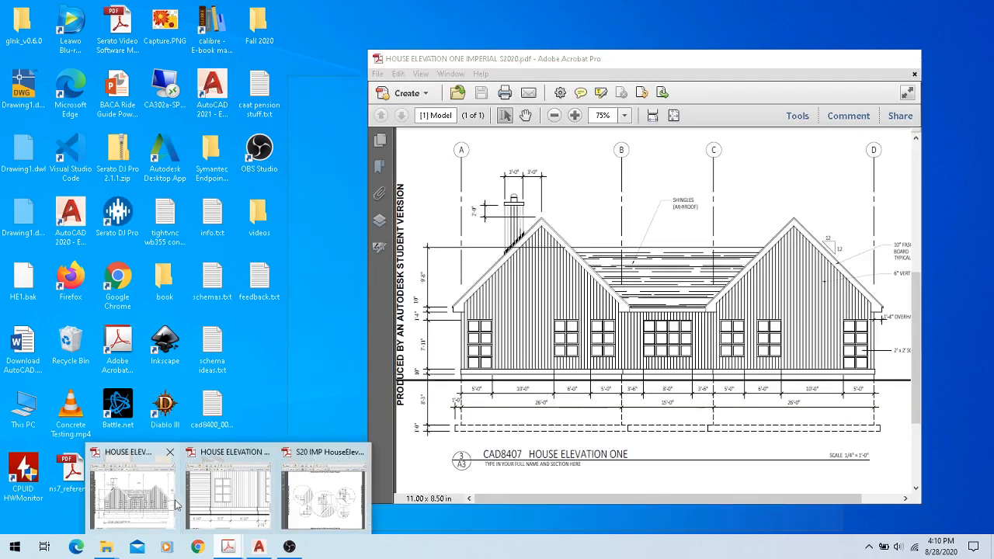
pyautogui.click(125, 508)
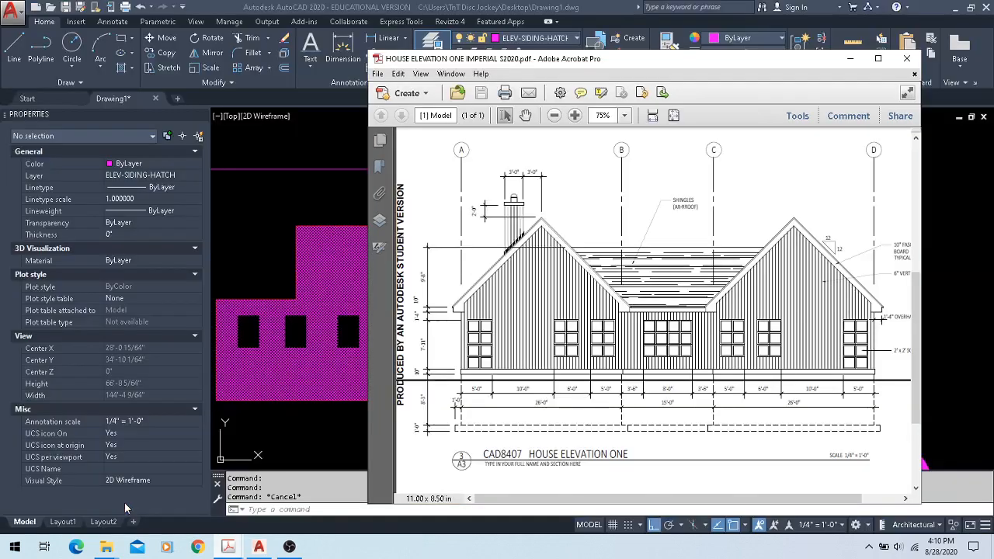
pyautogui.click(562, 3)
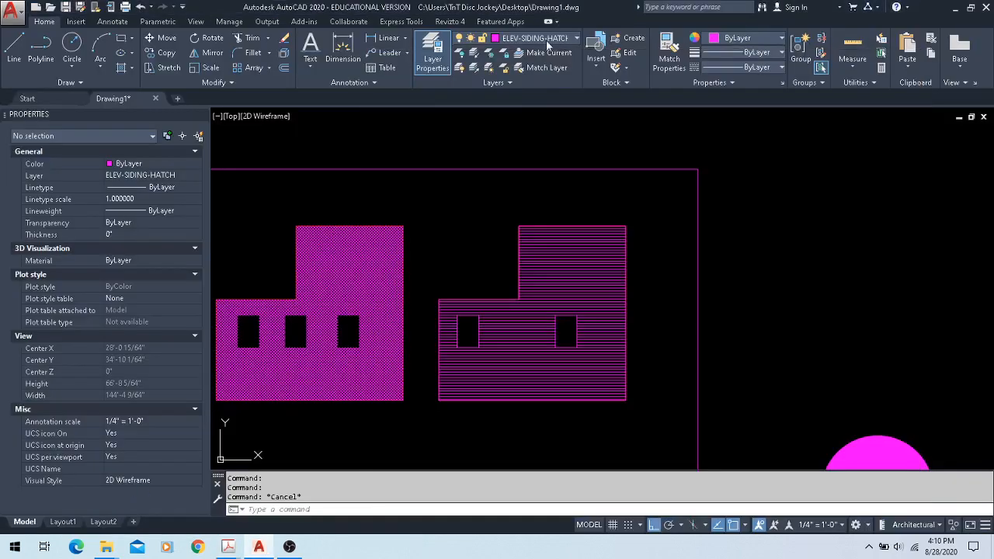
# - Select the ANSI37 hatch on the wall with three window openings and browse the available predefined hatch patterns
pyautogui.moveTo(459, 226); pyautogui.dragTo(524, 251, button='middle')
pyautogui.click(418, 288)
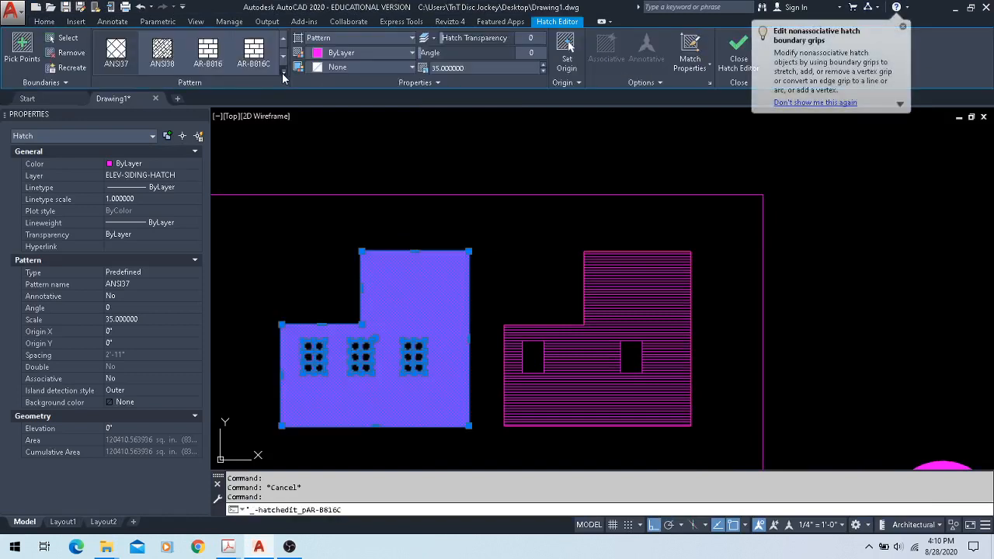
pyautogui.click(283, 73)
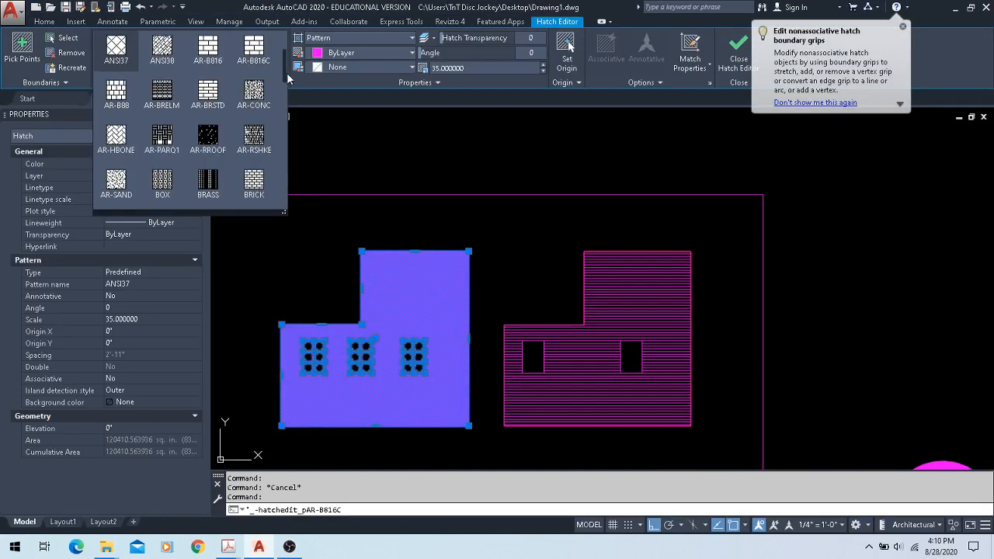
pyautogui.scroll(-1, 287, 72)
pyautogui.scroll(2, 287, 86)
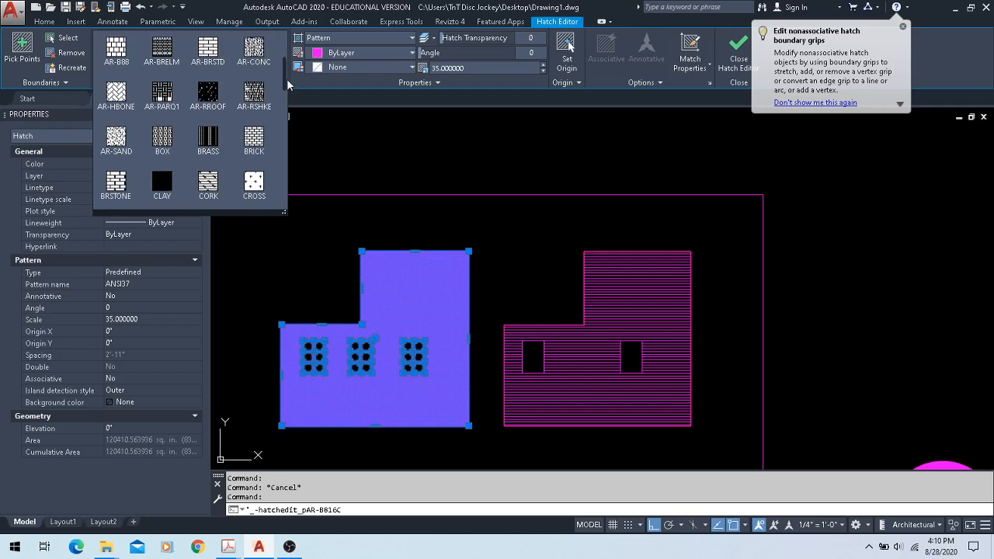
pyautogui.scroll(1, 287, 71)
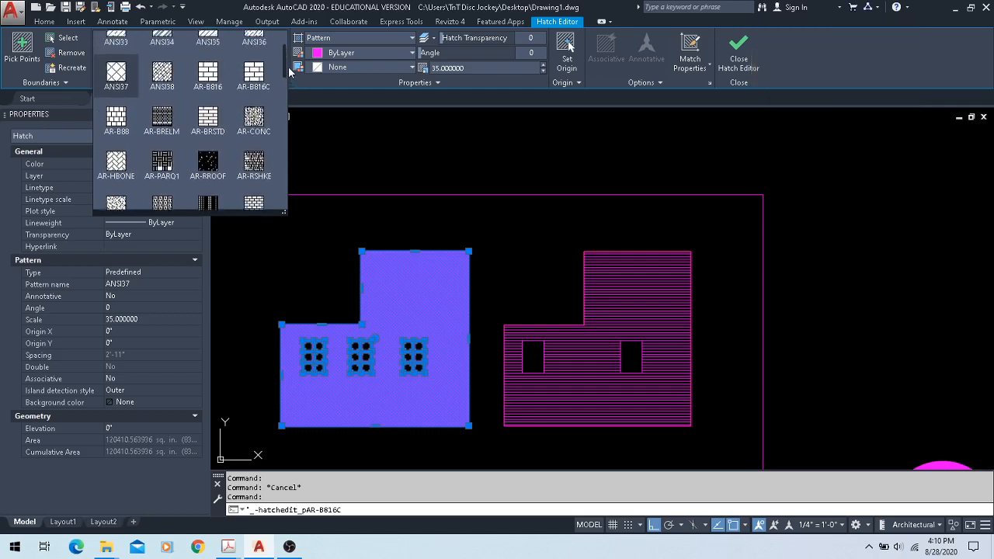
pyautogui.scroll(-2, 288, 66)
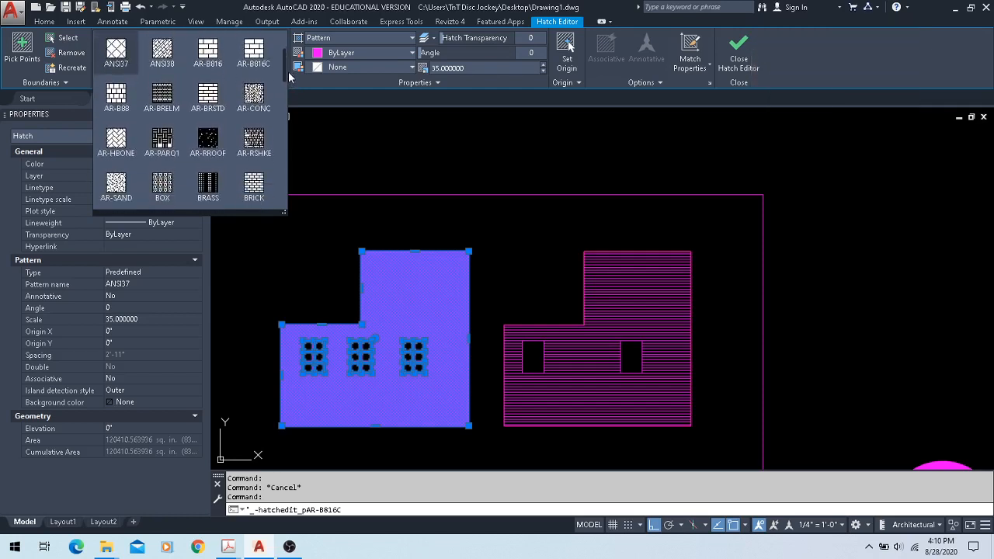
pyautogui.scroll(-5, 284, 101)
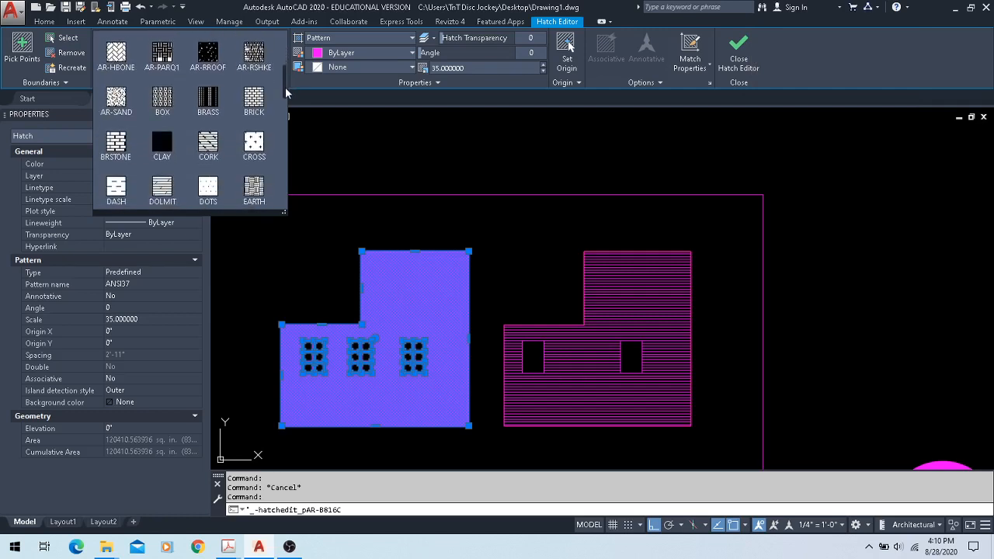
pyautogui.moveTo(281, 120)
pyautogui.mouseDown()
pyautogui.moveTo(278, 206)
pyautogui.moveTo(286, 126)
pyautogui.moveTo(277, 94)
pyautogui.mouseUp()
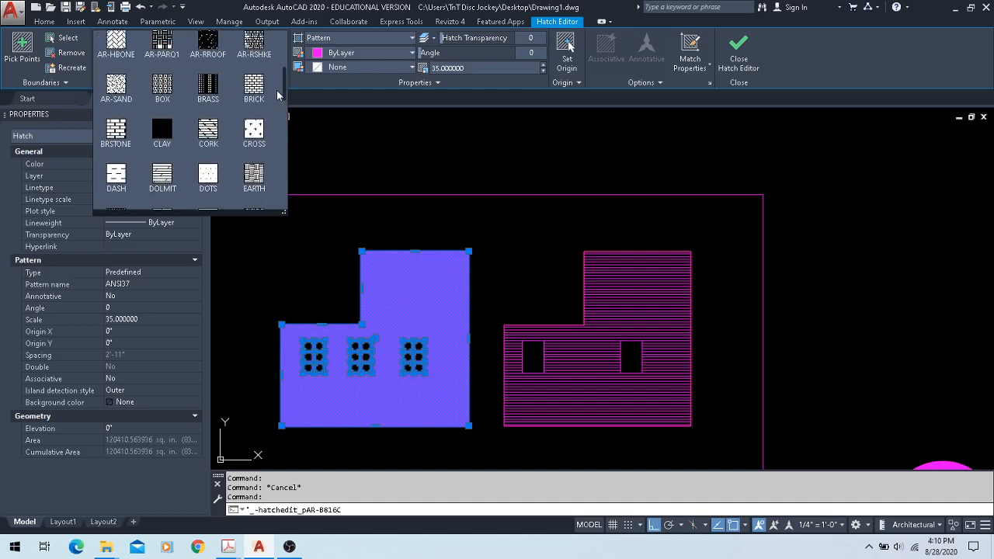
pyautogui.moveTo(277, 95); pyautogui.dragTo(277, 76)
pyautogui.scroll(2, 278, 68)
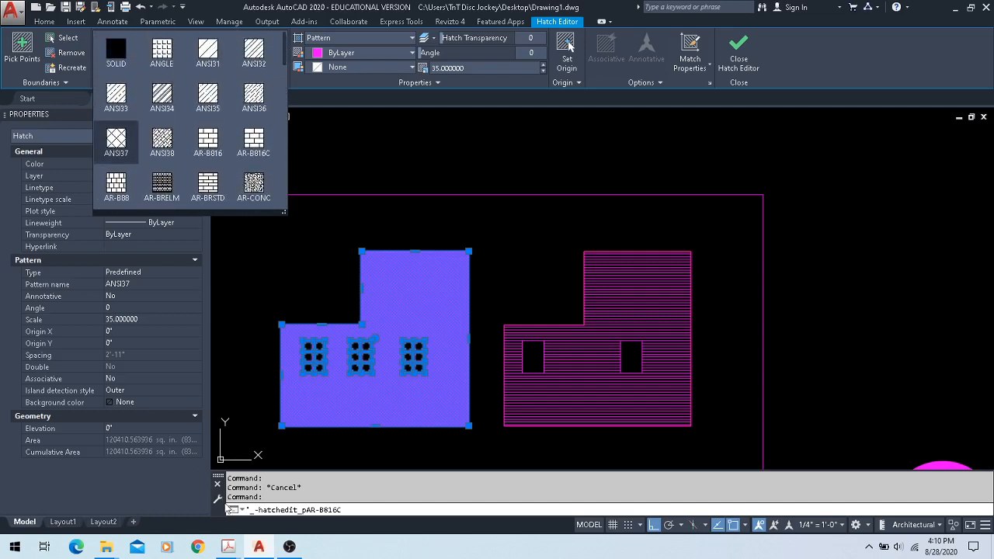
# - Check the roof shingle pattern note in the House Elevation One PDF and return to the AutoCAD drawing
pyautogui.moveTo(227, 547)
pyautogui.click(167, 505)
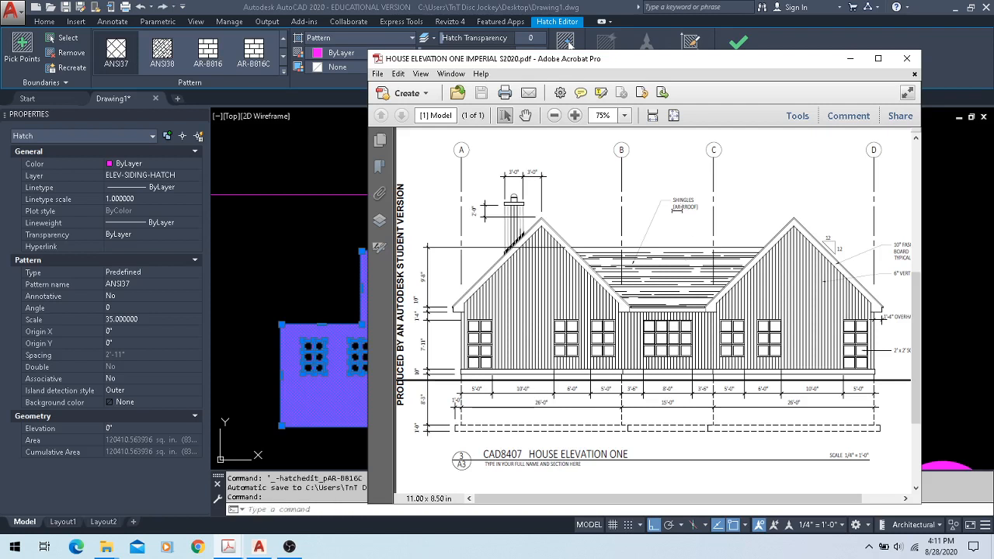
pyautogui.click(402, 6)
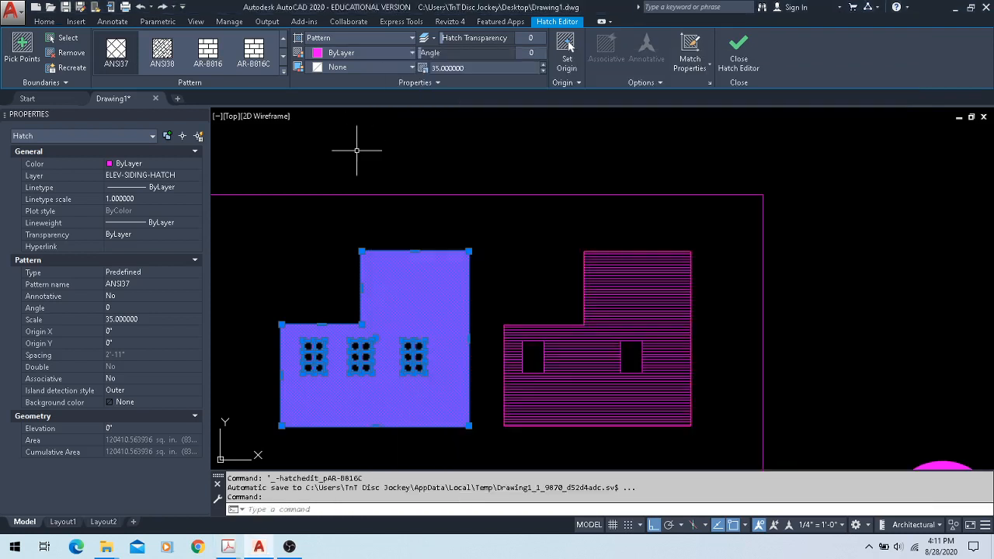
# - Change the hatch pattern of the wall with three window openings to ANSI33
pyautogui.click(282, 72)
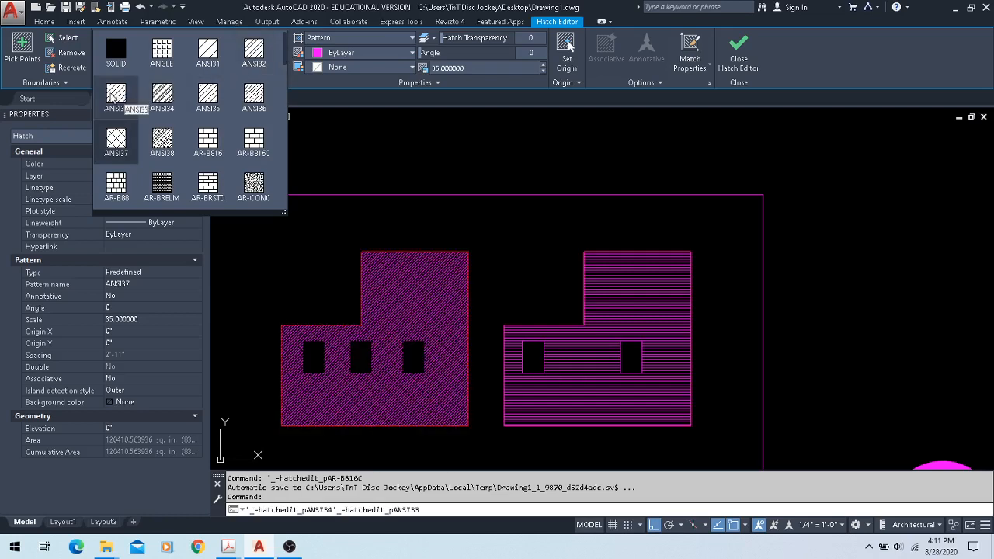
pyautogui.click(114, 95)
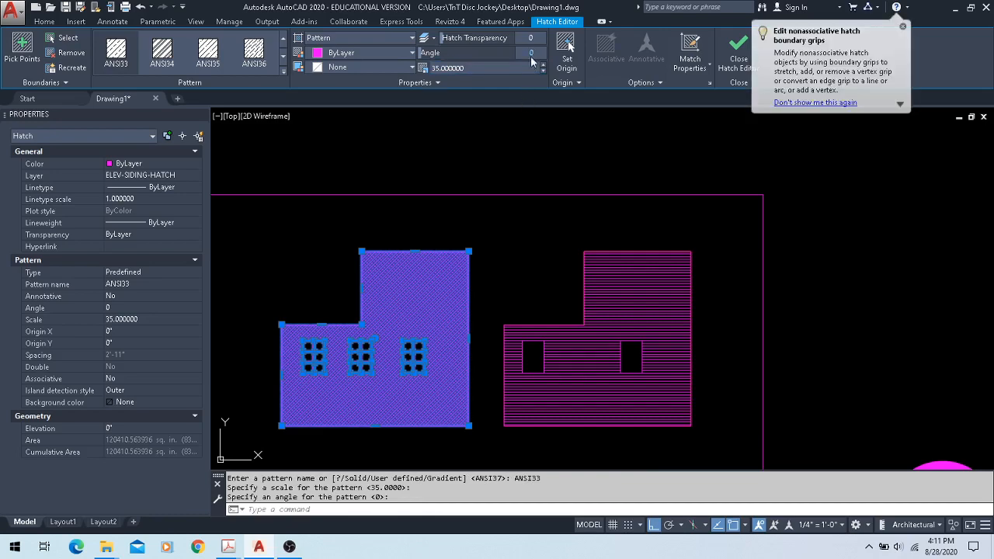
pyautogui.scroll(5, 415, 242)
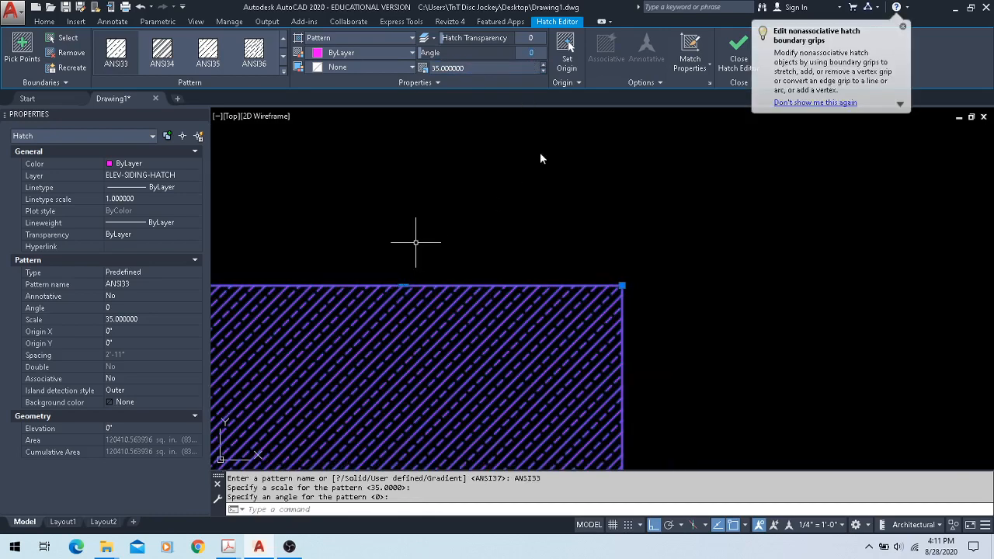
# - Set the hatch angle of the wall with three window openings to 315
pyautogui.write('315')
pyautogui.press('Return')
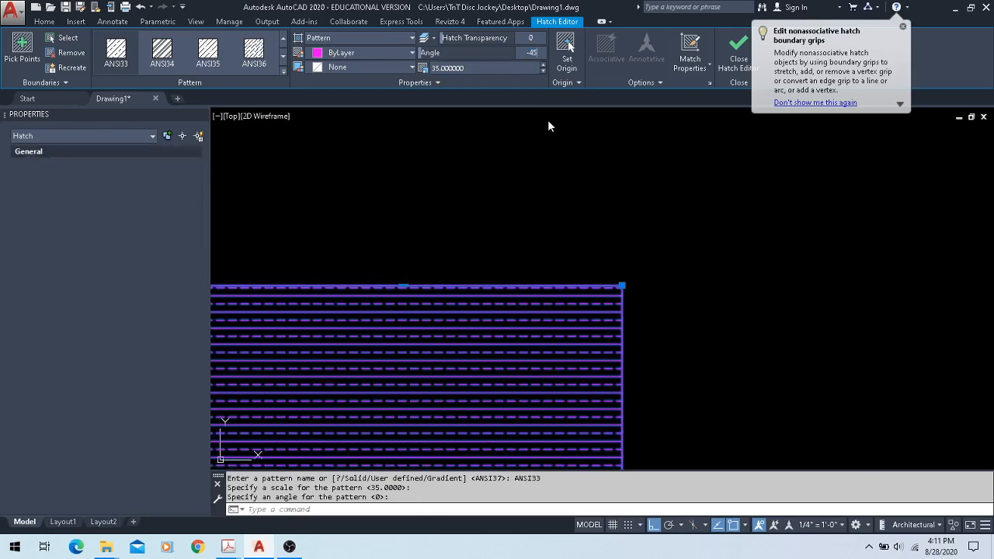
pyautogui.scroll(4, 397, 282)
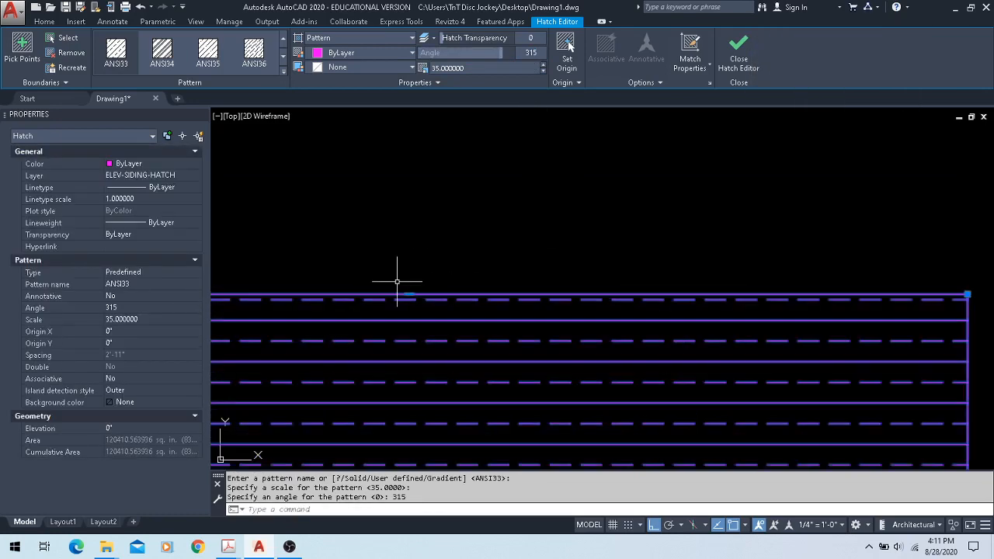
pyautogui.scroll(-5, 397, 282)
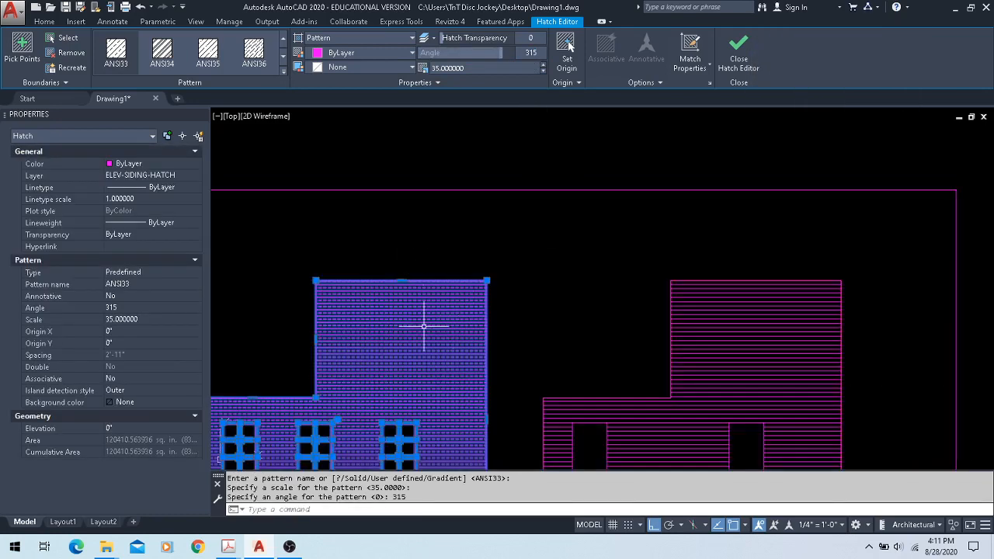
pyautogui.scroll(3, 327, 339)
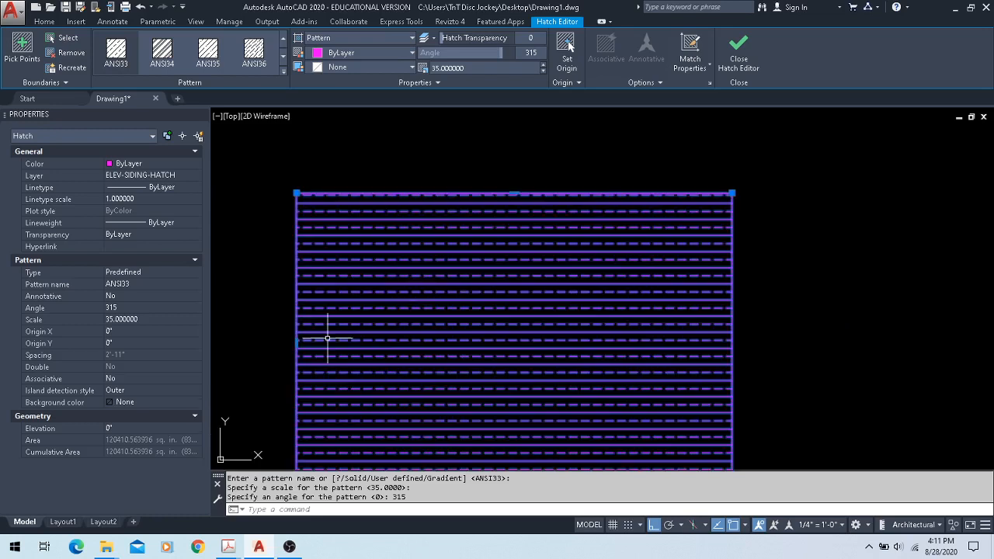
# - Set the ANSI33 hatch's scale to 60 and finish editing the hatch
pyautogui.click(489, 69)
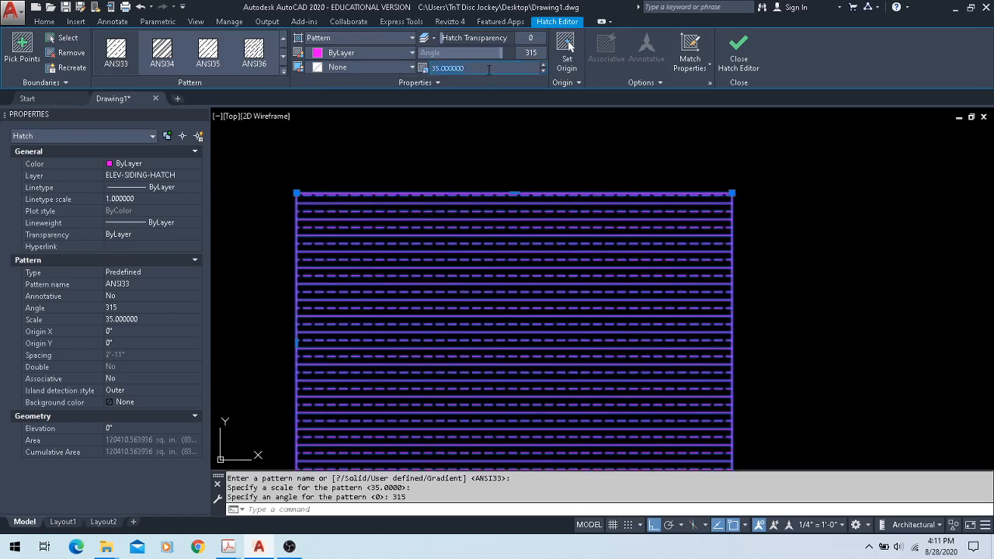
pyautogui.write('60')
pyautogui.press('Return')
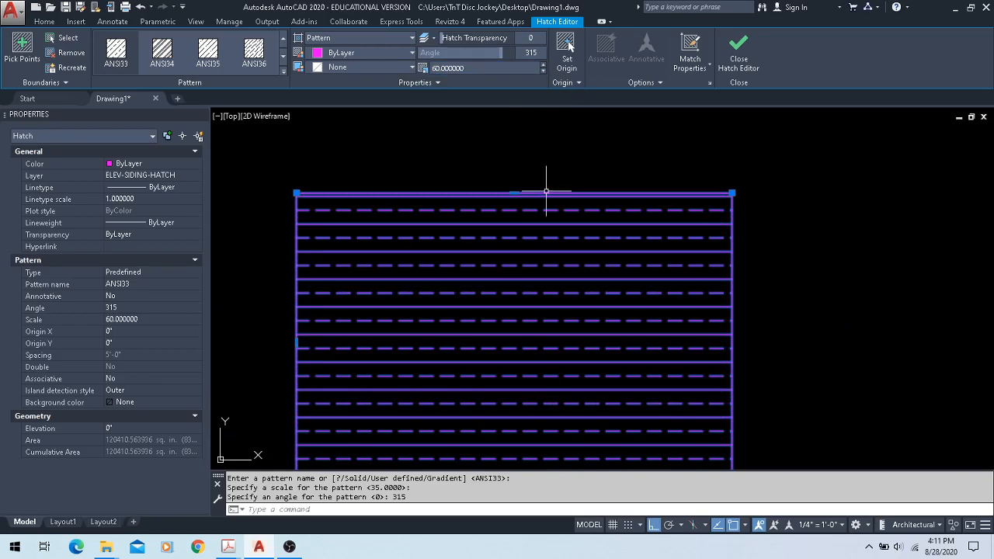
pyautogui.scroll(-4, 546, 190)
pyautogui.press('Escape')
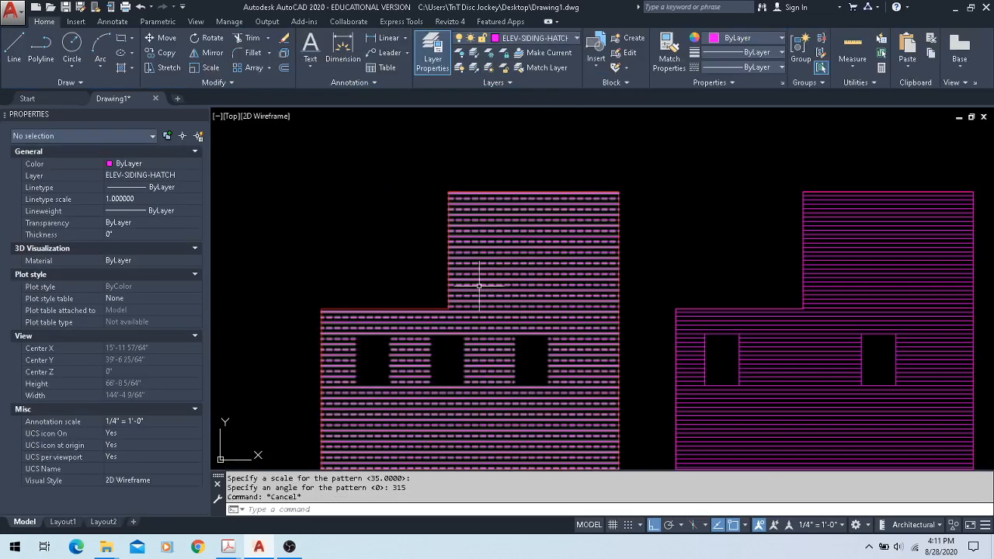
# - Change the hatch on the wall with three window openings to the AR-RROOF pattern at angle 0
pyautogui.click(505, 233)
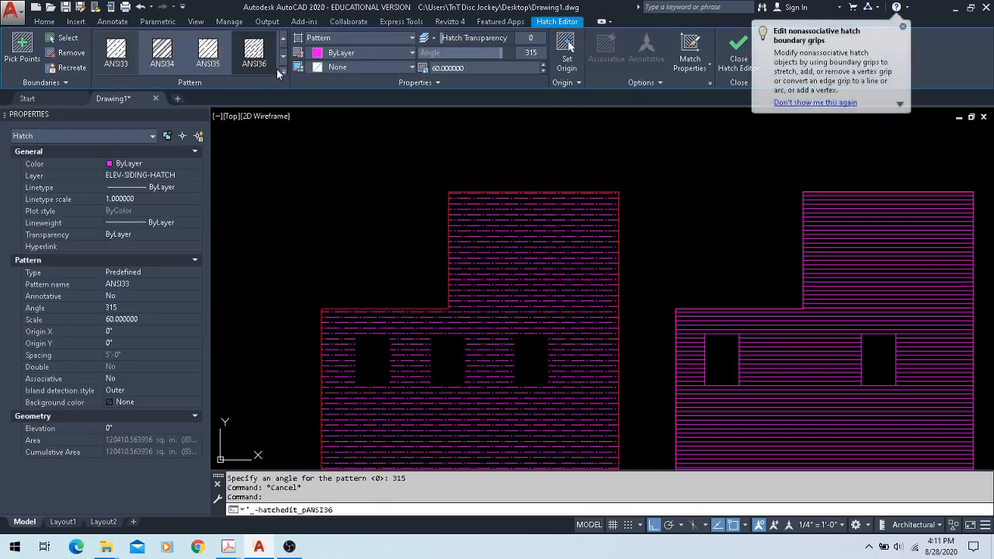
pyautogui.click(284, 72)
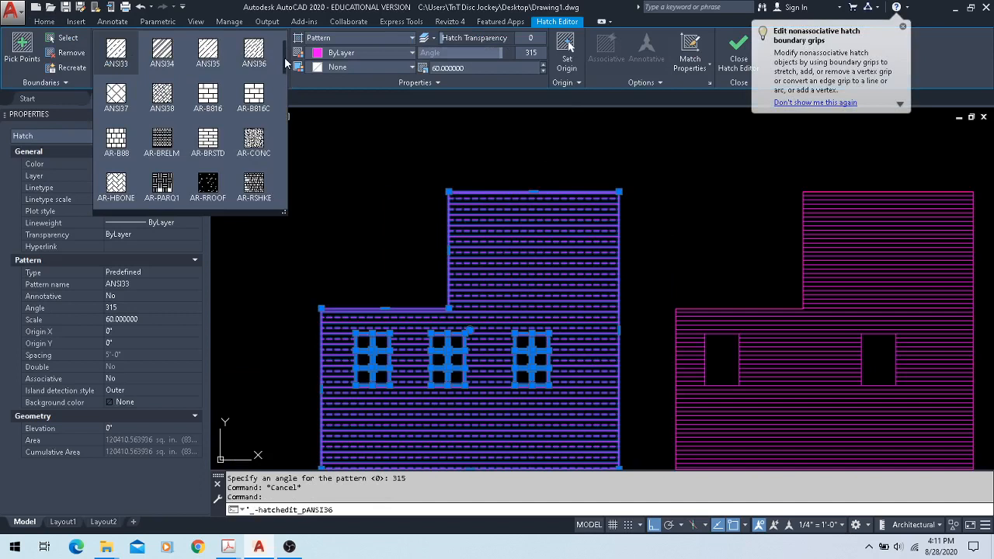
pyautogui.scroll(-1, 260, 109)
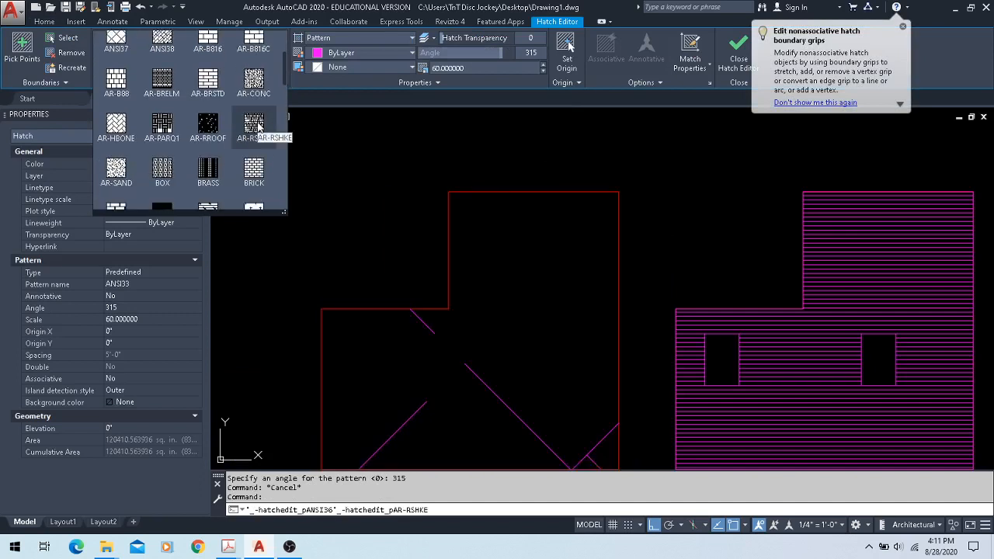
pyautogui.click(214, 132)
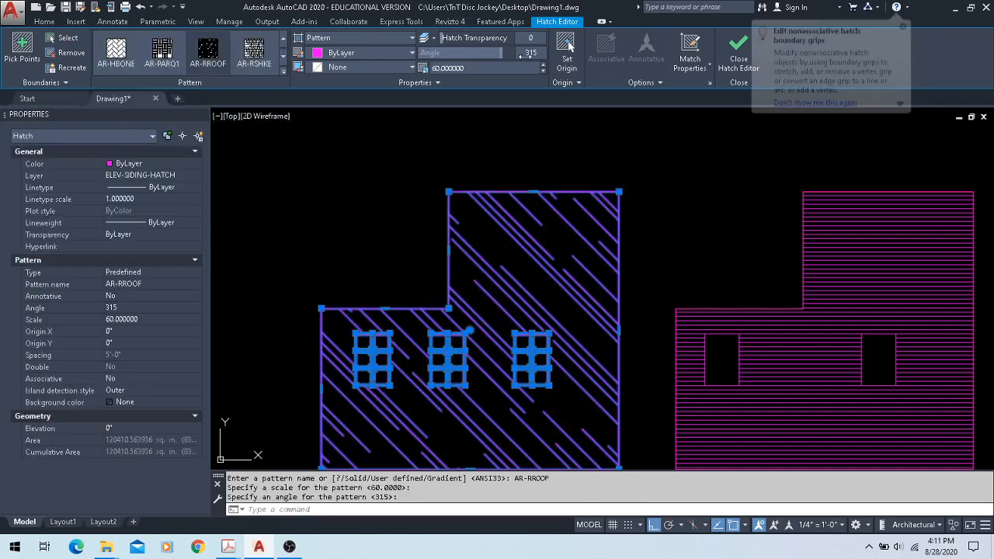
pyautogui.press('Return')
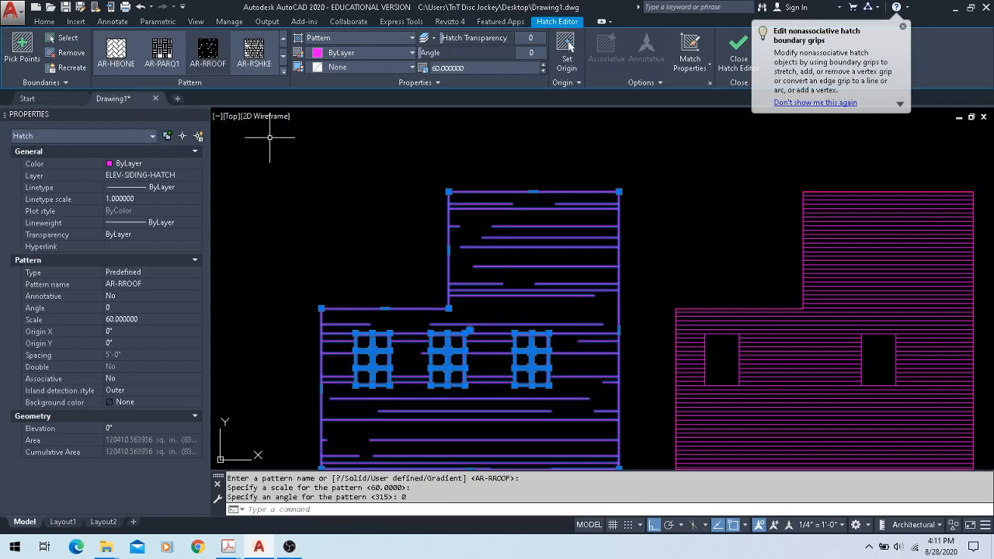
pyautogui.press('Escape')
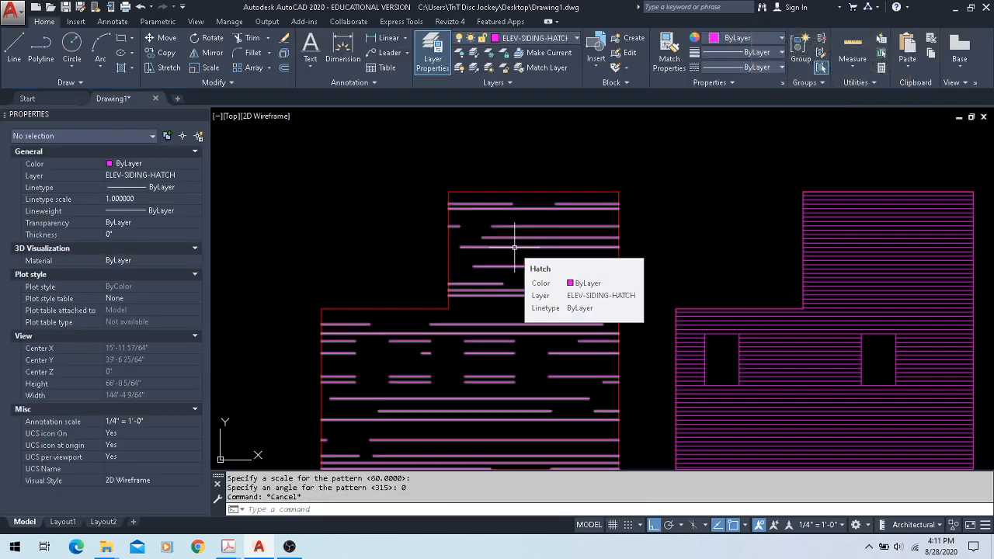
# - Erase the hatch and red outline of the wall with three window openings
pyautogui.scroll(-2, 384, 198)
pyautogui.click(306, 181)
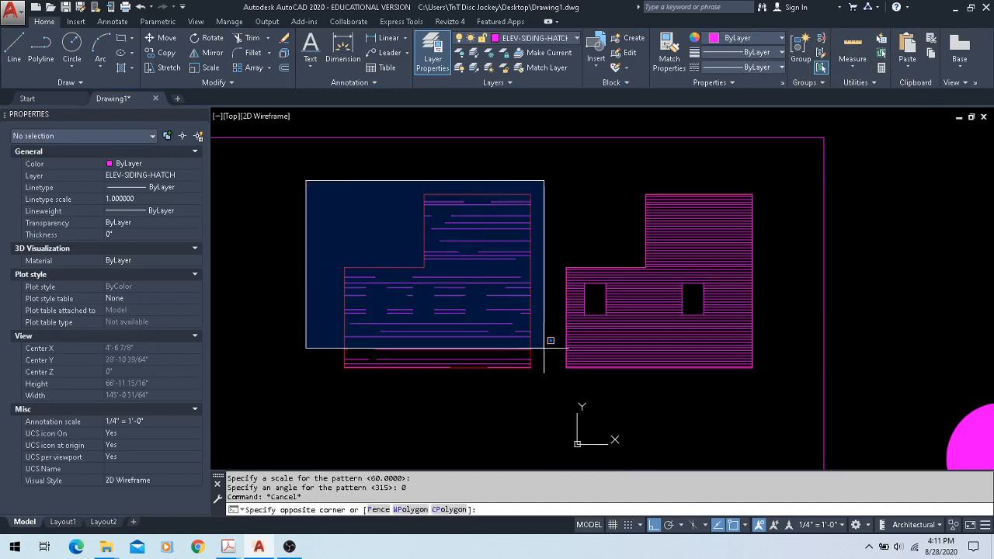
pyautogui.click(544, 349)
pyautogui.press('Delete')
# - Erase the solid-filled circle and the two large rectangles around the remaining wall
pyautogui.scroll(-3, 616, 371)
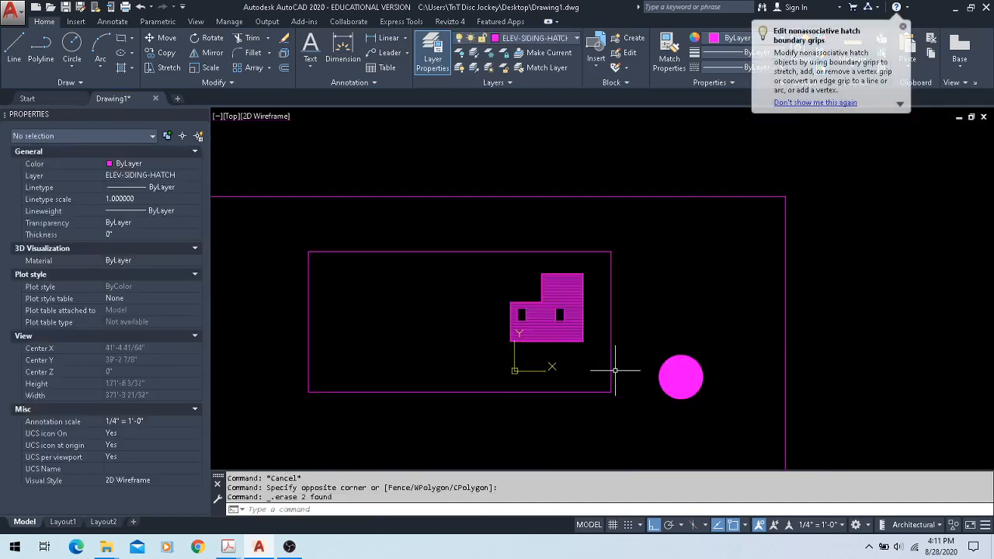
pyautogui.click(721, 329)
pyautogui.click(644, 410)
pyautogui.press('Delete')
pyautogui.click(826, 342)
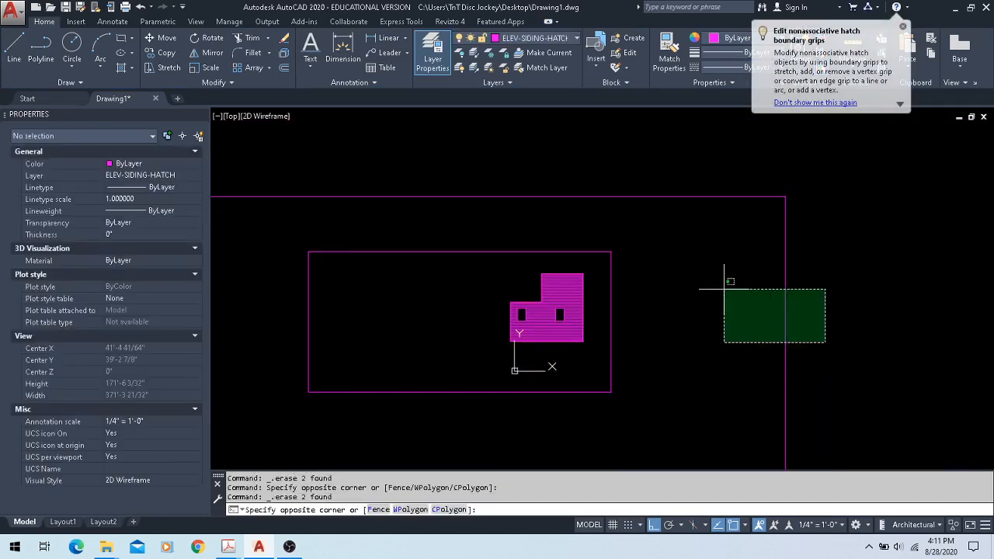
pyautogui.click(606, 160)
pyautogui.press('Delete')
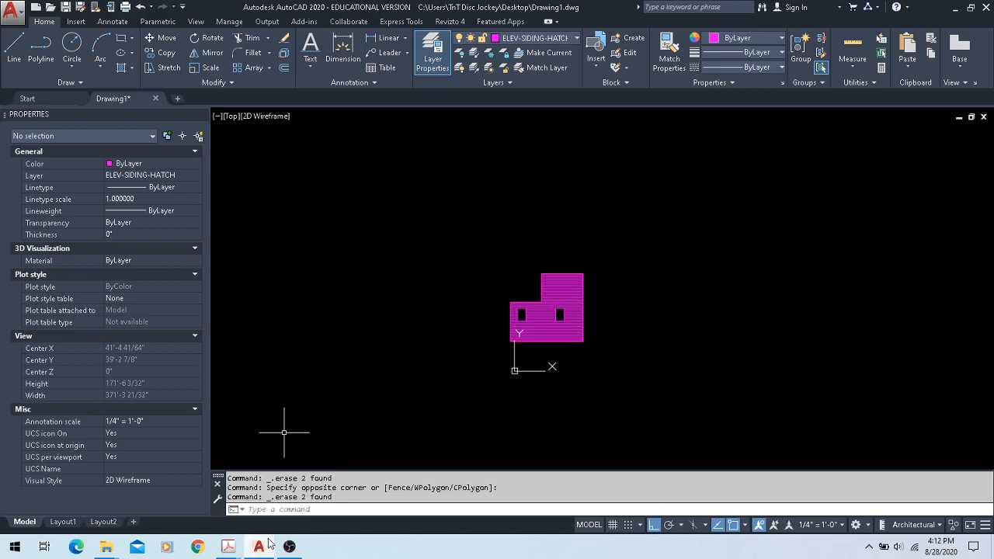
# - Switch to the House Elevation One PDF in Acrobat to examine the grade line and return to the AutoCAD drawing
pyautogui.moveTo(228, 547)
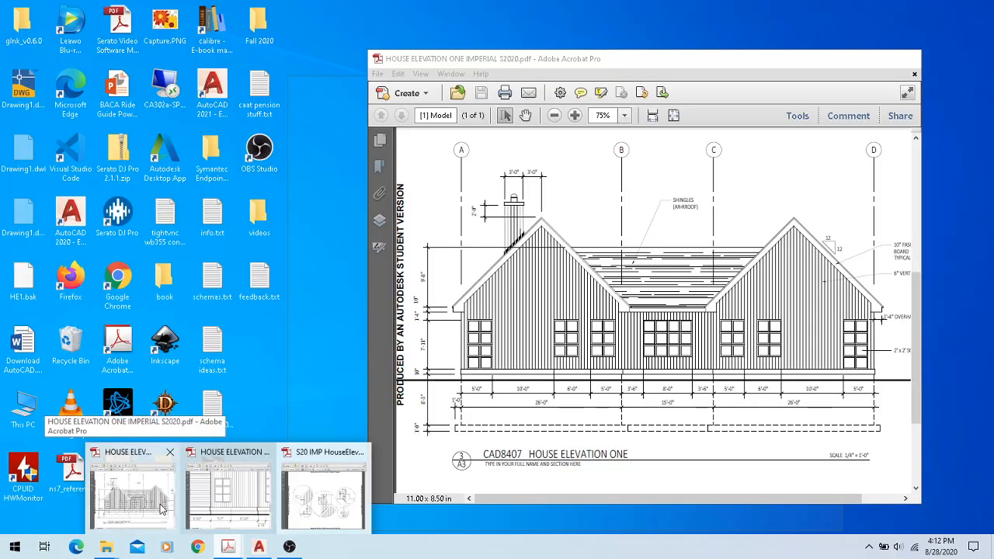
pyautogui.click(161, 509)
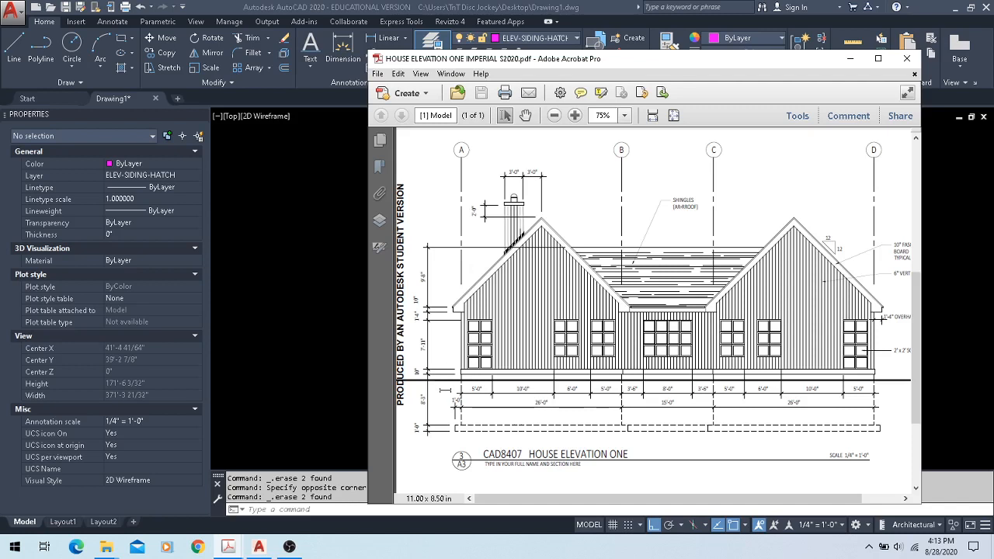
pyautogui.click(467, 7)
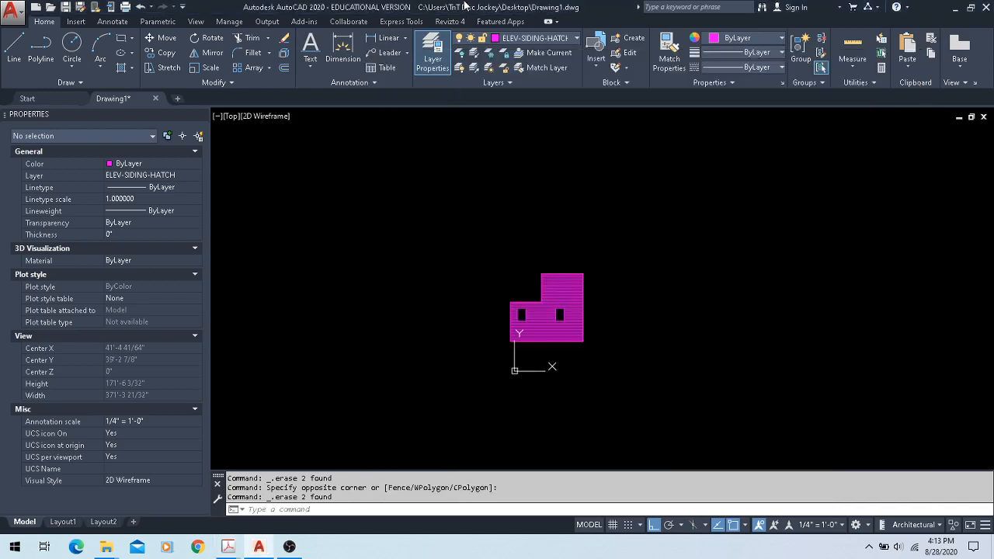
# - Make A-GRADE the current layer and draw a horizontal polyline about 86' long below the hatched wall
pyautogui.click(575, 38)
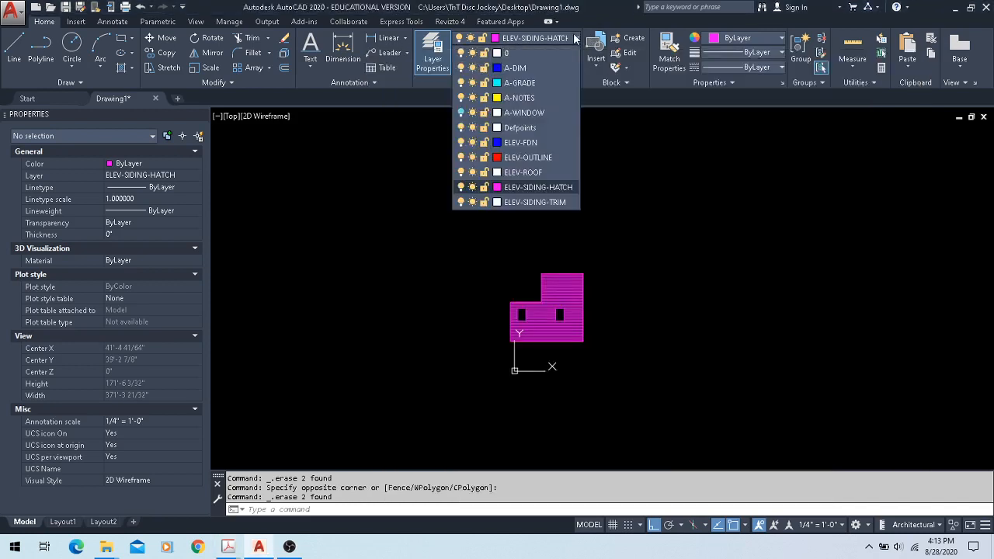
pyautogui.click(544, 85)
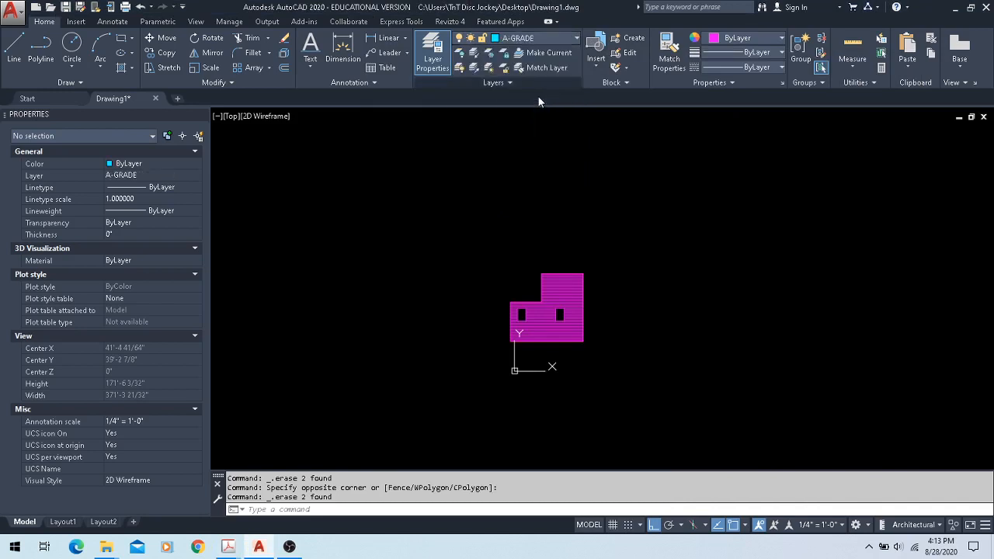
pyautogui.click(40, 49)
pyautogui.click(623, 390)
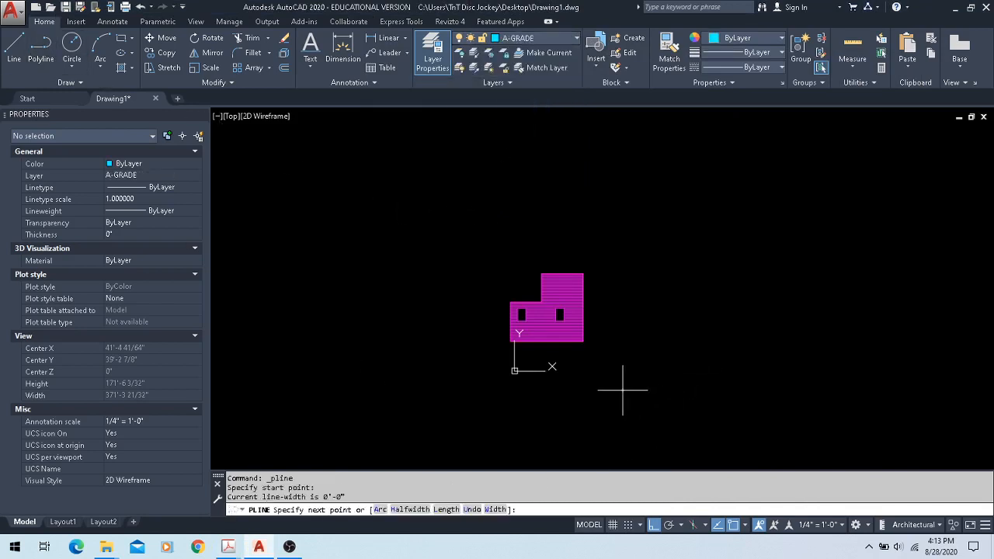
pyautogui.click(805, 390)
pyautogui.press('Escape')
# - Try a global width of 2" on the grade polyline, and set it to 4" instead
pyautogui.click(691, 390)
pyautogui.click(690, 420)
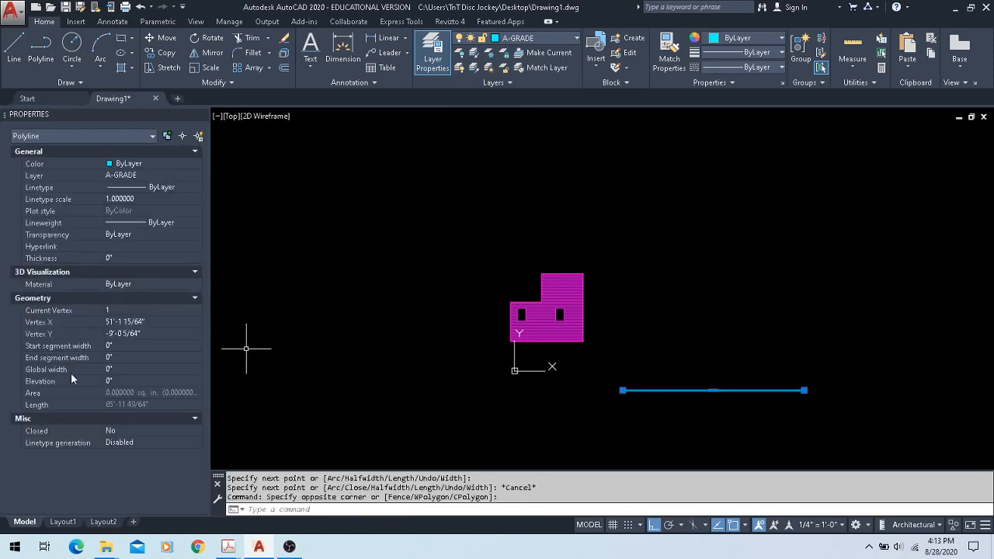
pyautogui.click(130, 369)
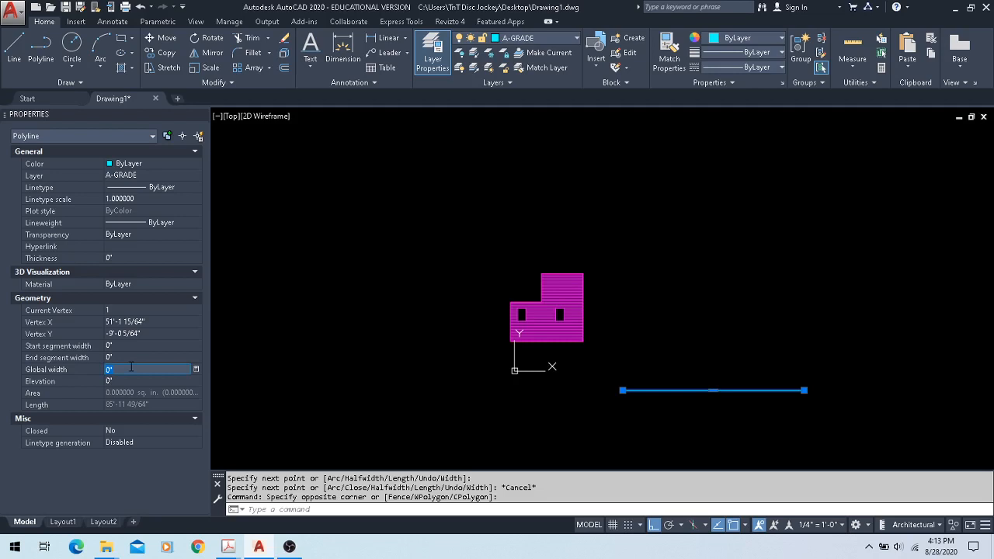
pyautogui.write('2"')
pyautogui.press('Return')
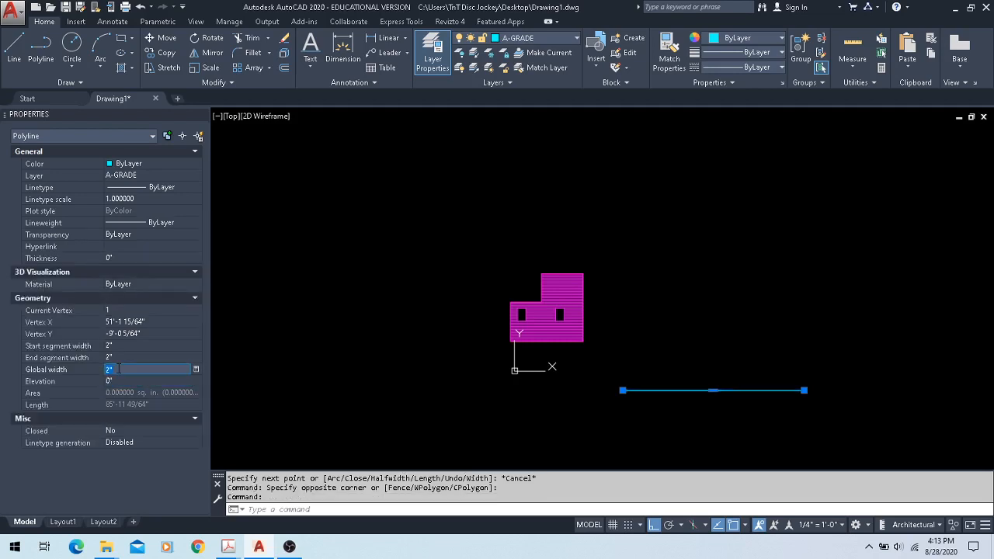
pyautogui.write('4')
pyautogui.click(120, 381)
pyautogui.scroll(5, 764, 406)
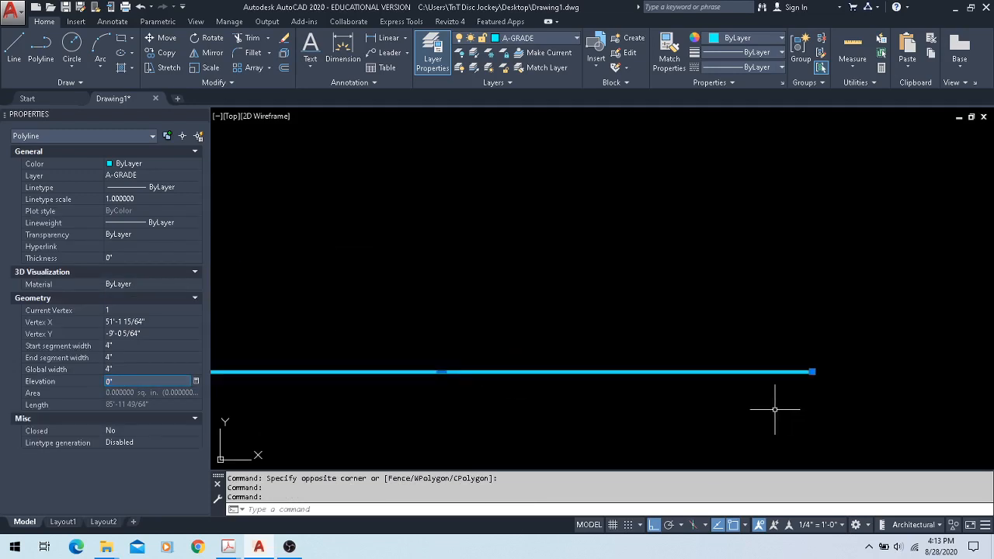
pyautogui.scroll(5, 804, 304)
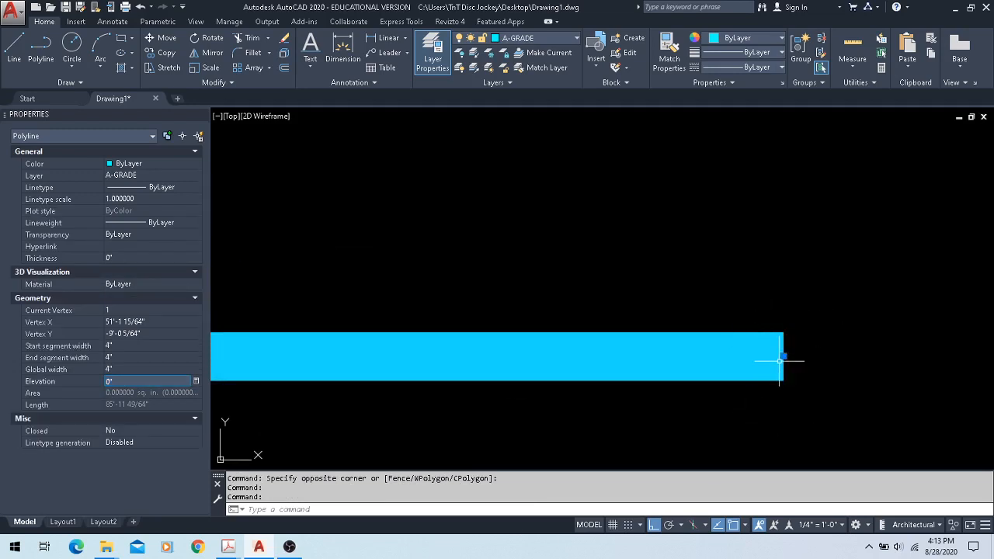
pyautogui.scroll(-4, 854, 334)
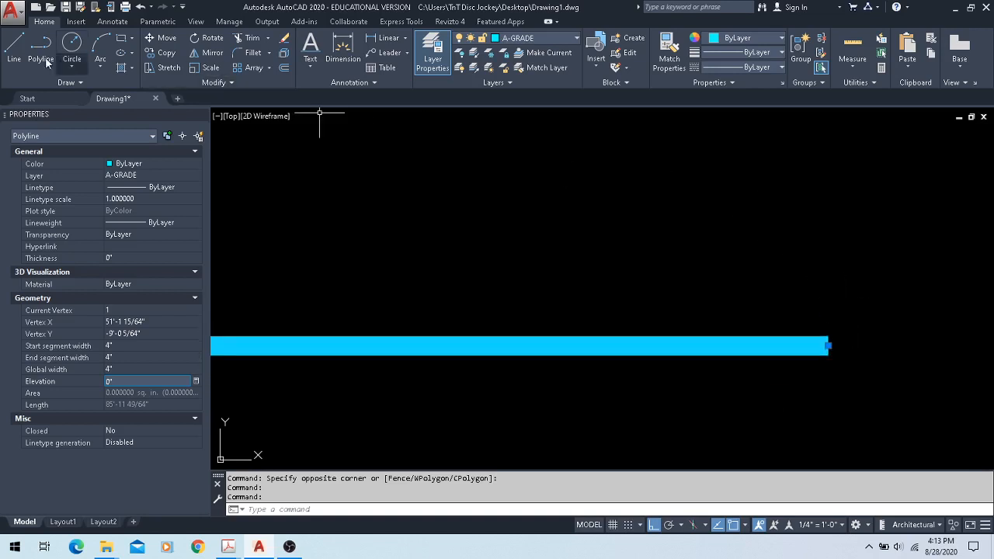
# - On layer ELEV-OUTLINE, draw a line from the grade polyline's right endpoint about 8'-9" left along its centre and a vertical segment upward
pyautogui.click(13, 47)
pyautogui.click(576, 38)
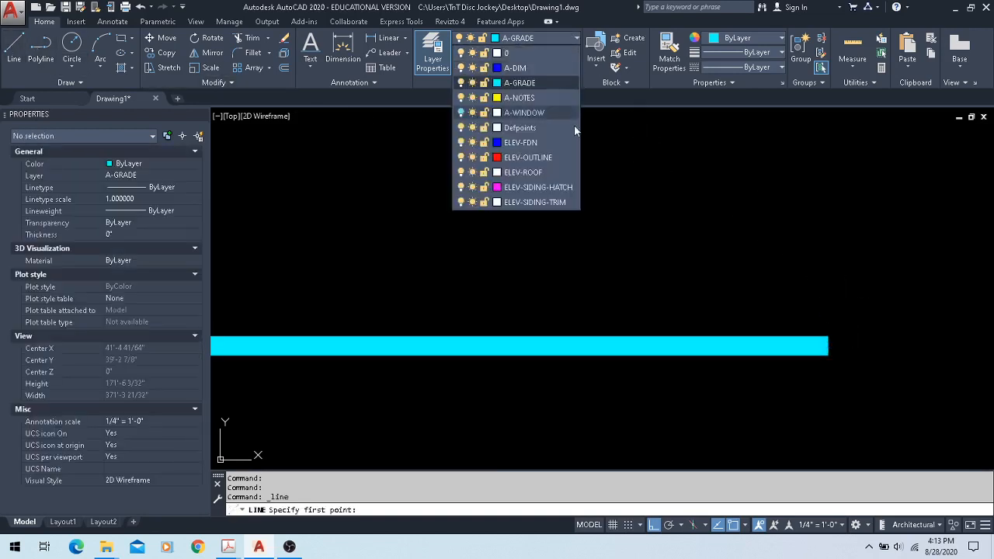
pyautogui.click(557, 157)
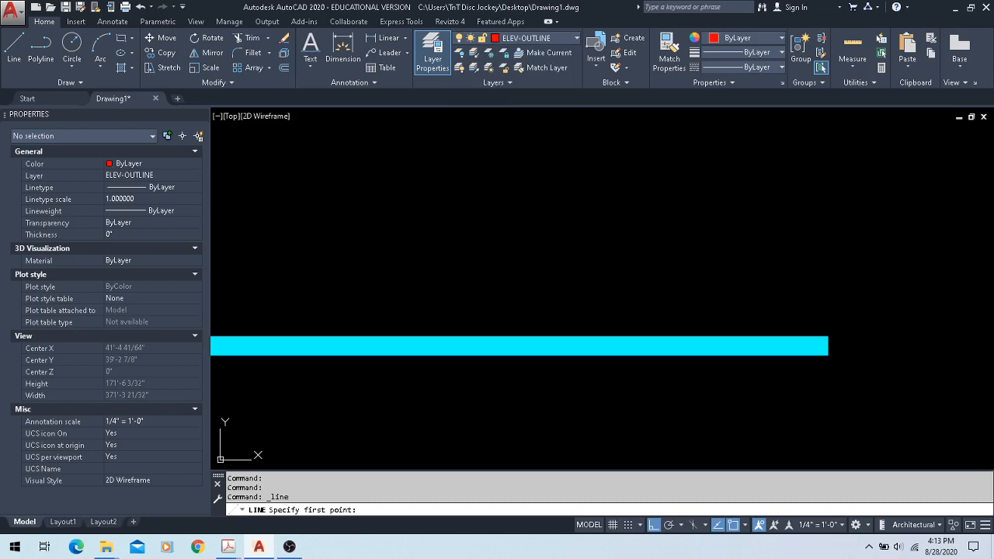
pyautogui.click(828, 345)
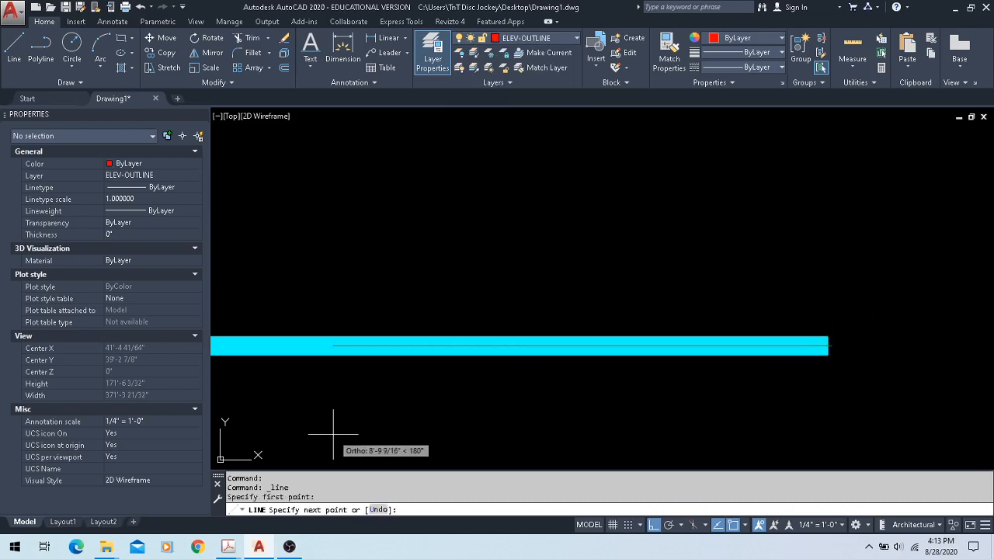
pyautogui.click(332, 343)
pyautogui.click(333, 176)
pyautogui.press('Escape')
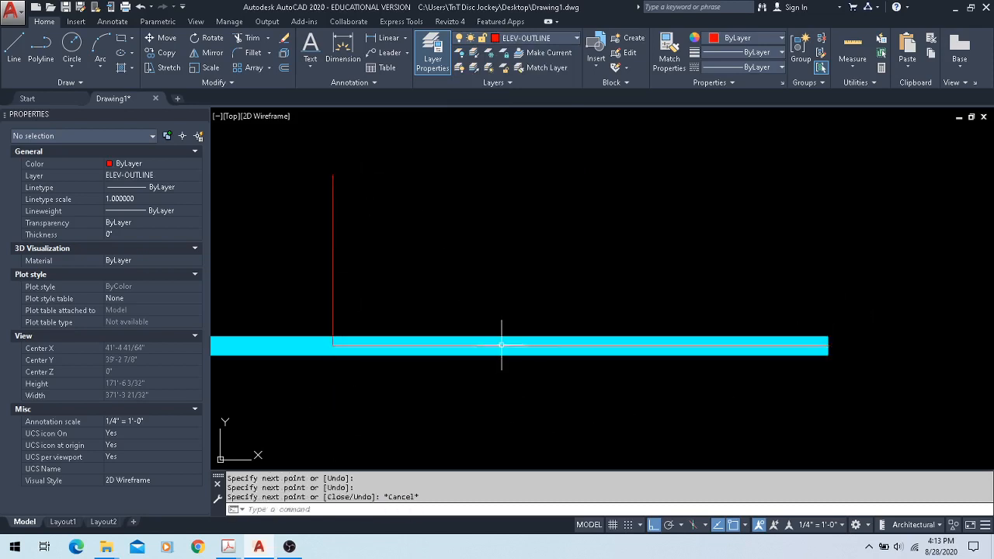
# - Erase the horizontal red line running along the grade polyline's centre and the vertical red line rising from it
pyautogui.click(505, 345)
pyautogui.press('Delete')
pyautogui.scroll(5, 342, 356)
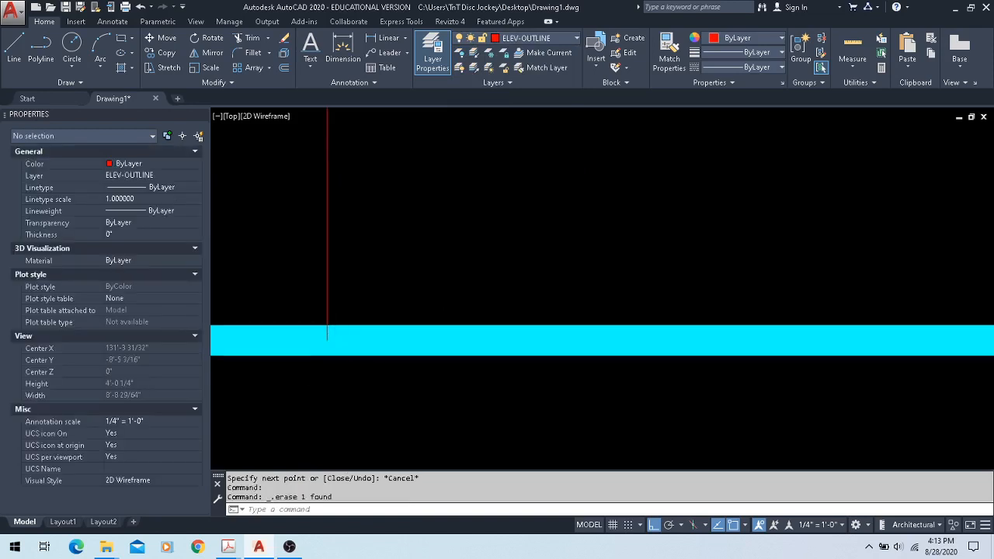
pyautogui.click(348, 238)
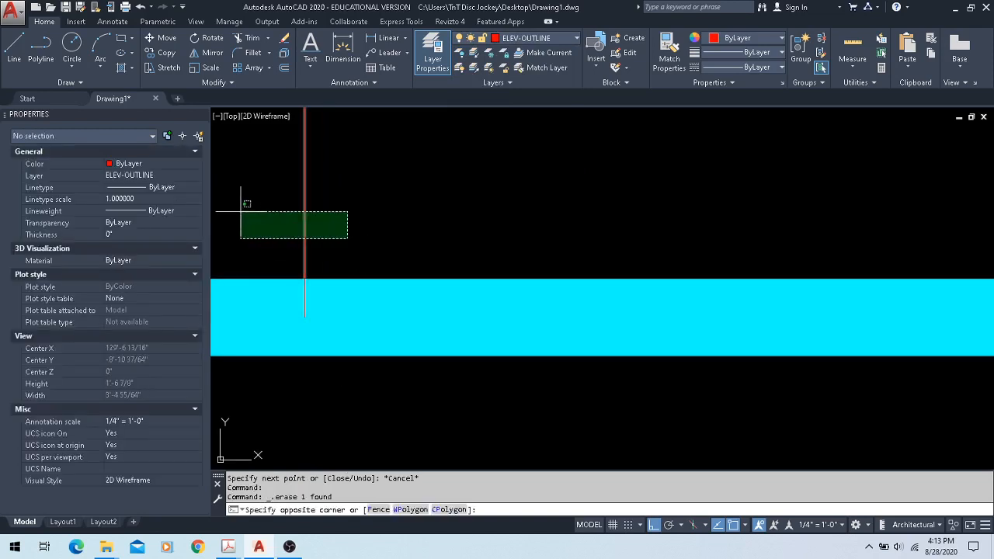
pyautogui.click(238, 210)
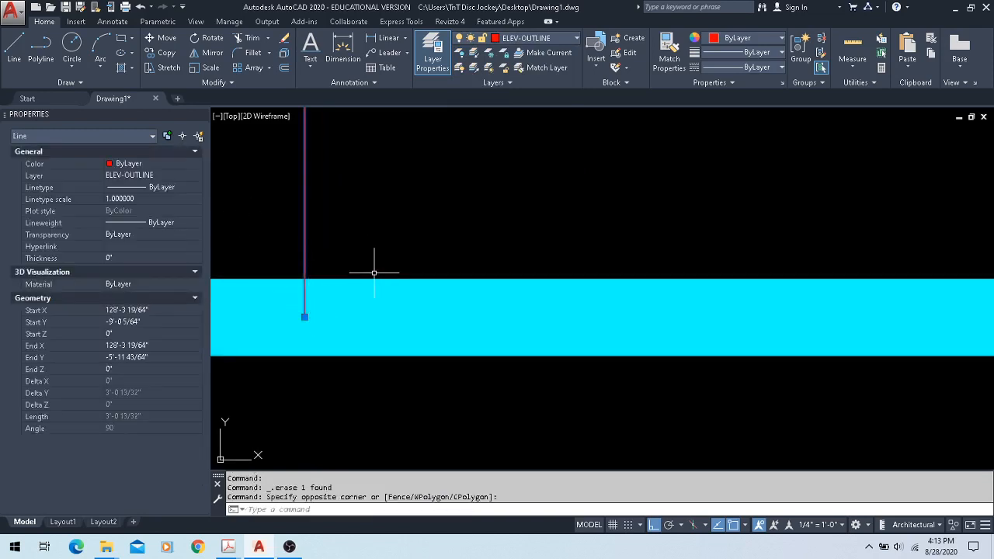
pyautogui.scroll(-4, 474, 210)
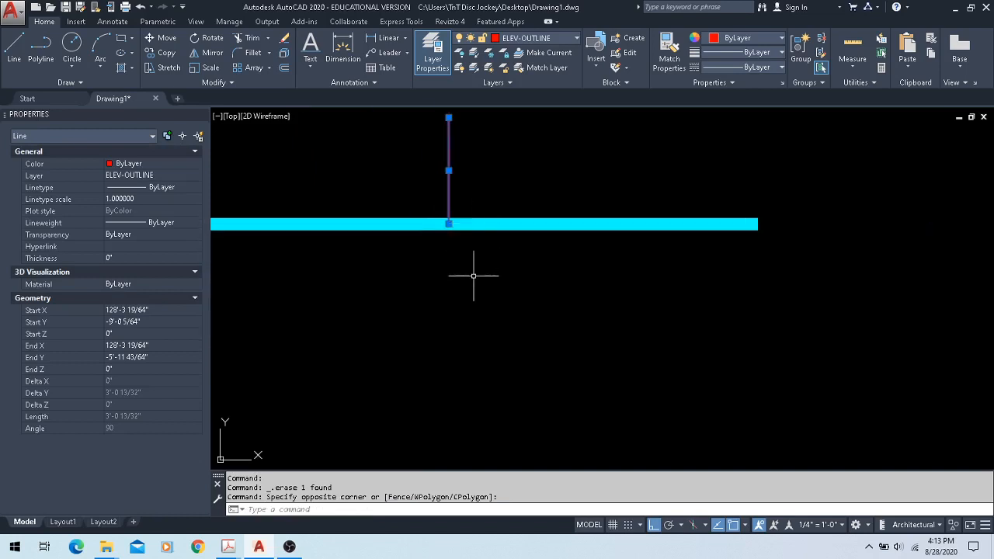
pyautogui.moveTo(479, 283)
pyautogui.mouseDown(button='middle')
pyautogui.moveTo(513, 326)
pyautogui.moveTo(539, 403)
pyautogui.mouseUp(button='middle')
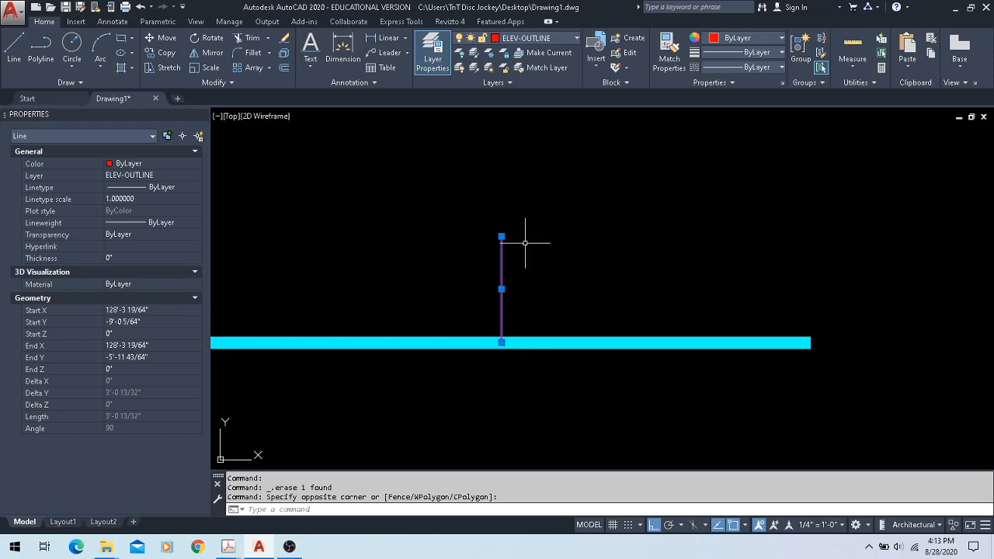
pyautogui.press('Escape')
pyautogui.click(533, 266)
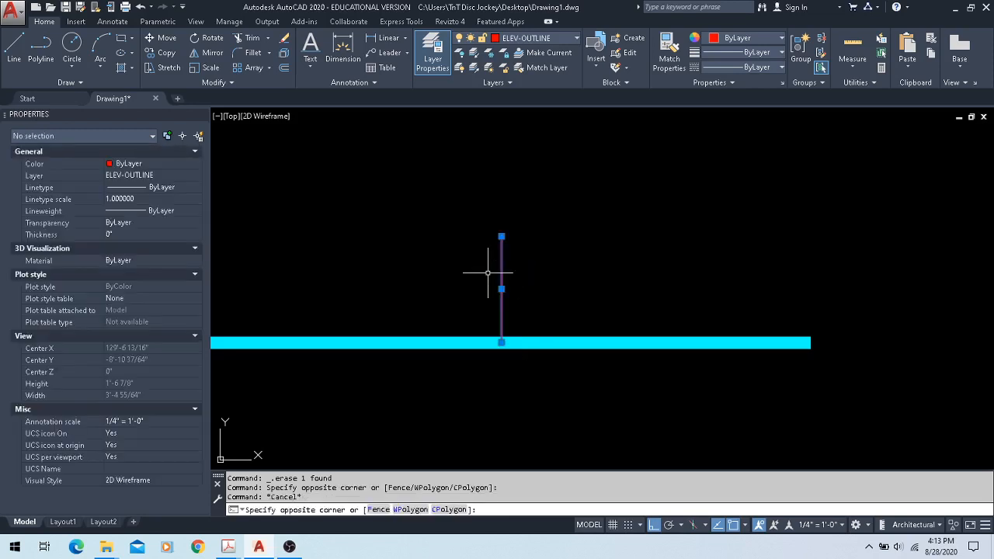
pyautogui.click(489, 271)
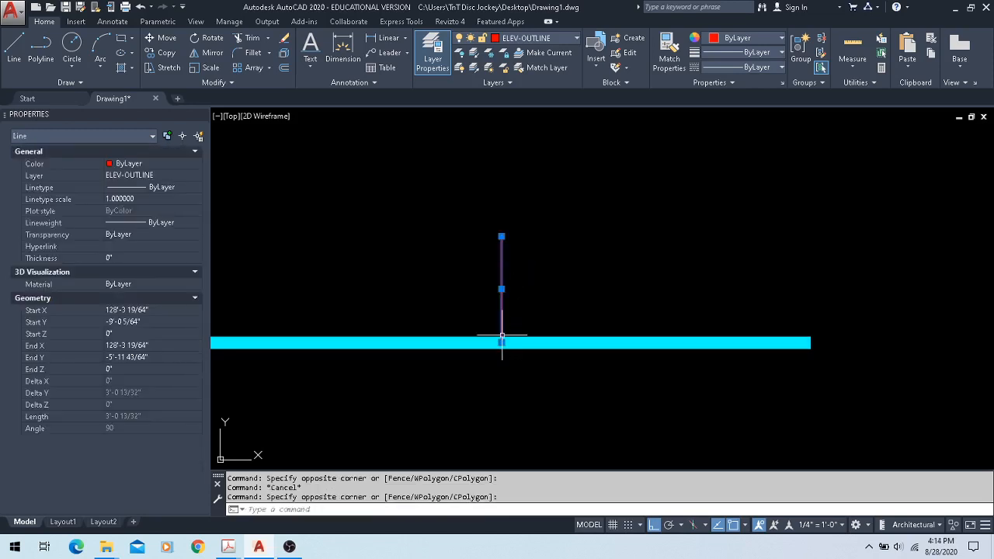
pyautogui.scroll(-1, 579, 250)
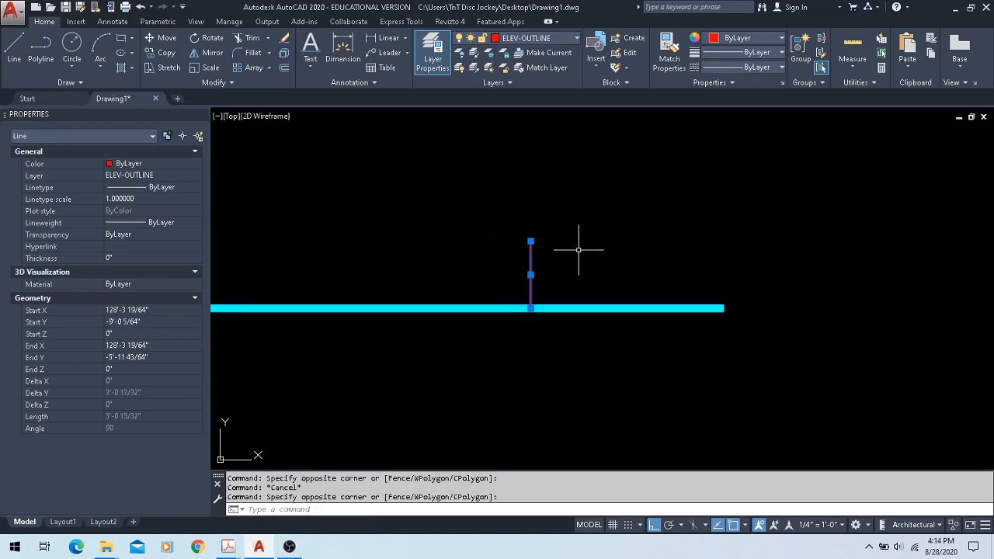
pyautogui.press('Delete')
pyautogui.moveTo(523, 317)
pyautogui.mouseDown(button='middle')
pyautogui.moveTo(504, 411)
pyautogui.moveTo(699, 416)
pyautogui.moveTo(816, 402)
pyautogui.moveTo(772, 404)
pyautogui.mouseUp(button='middle')
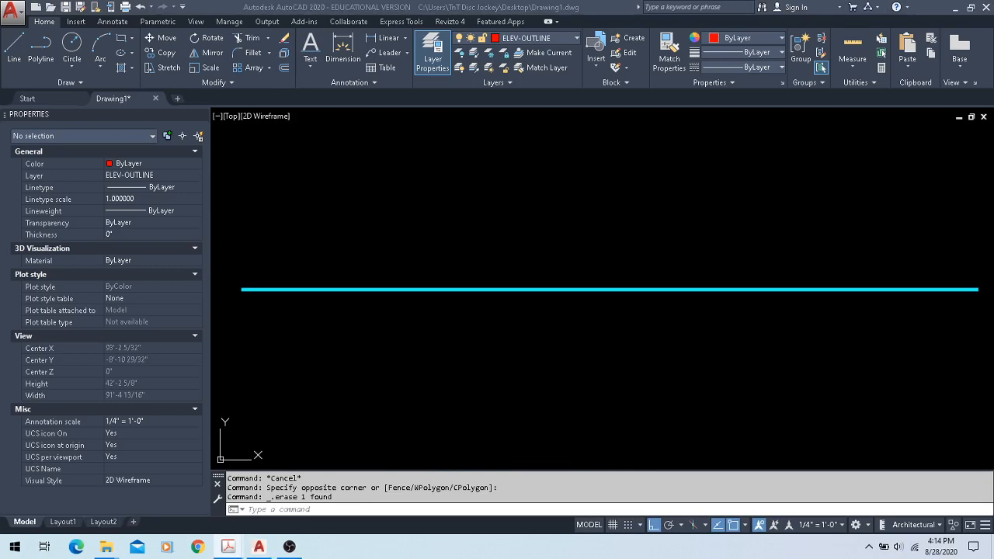
# - Switch to the HouseElevationDetails PDF in Acrobat, examine the base trim detail's dimensions above grade, and return to the AutoCAD drawing
pyautogui.moveTo(993, 87); pyautogui.dragTo(920, 39)
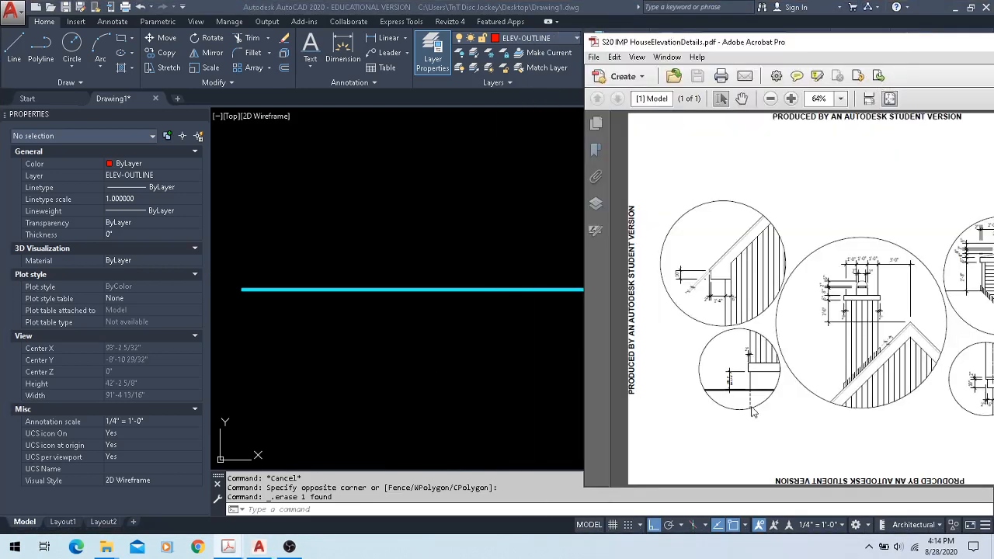
pyautogui.keyDown('ctrl'); pyautogui.scroll(8, 752, 412); pyautogui.keyUp('ctrl')
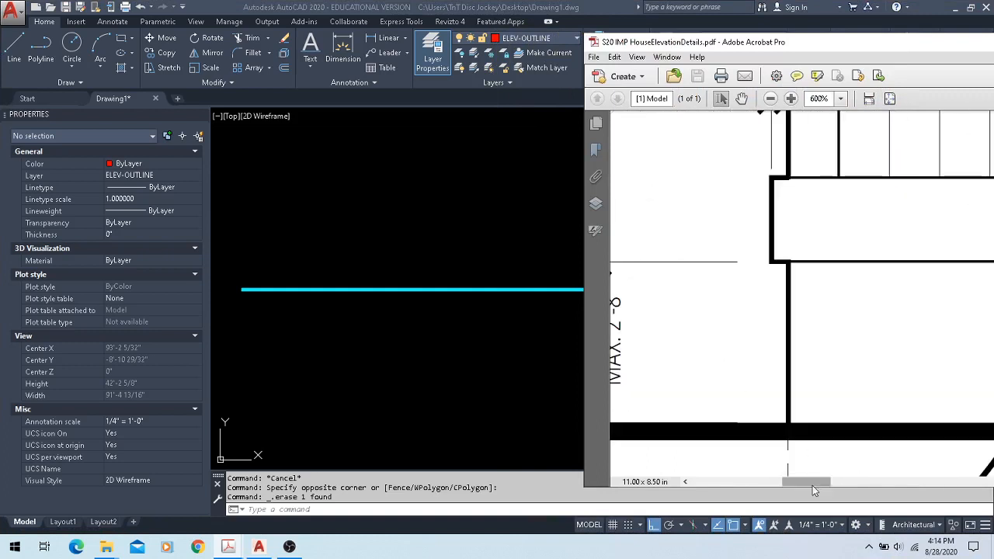
pyautogui.moveTo(812, 483)
pyautogui.mouseDown()
pyautogui.moveTo(779, 483)
pyautogui.moveTo(800, 484)
pyautogui.mouseUp()
pyautogui.keyDown('ctrl'); pyautogui.scroll(-1, 853, 429); pyautogui.keyUp('ctrl')
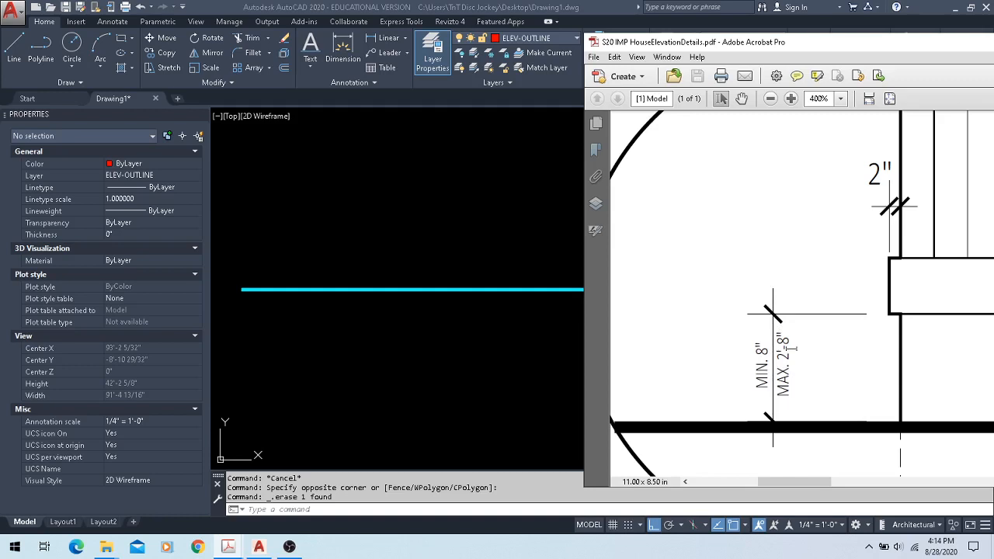
pyautogui.click(552, 7)
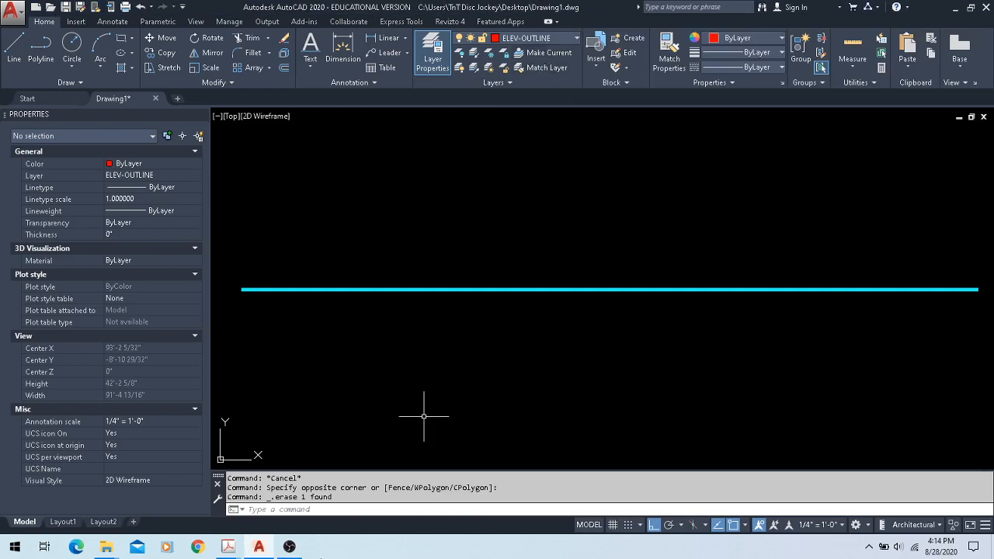
# - Switch to the House Elevation One PDF in Acrobat to examine the house outline, and return to the AutoCAD drawing
pyautogui.moveTo(230, 549)
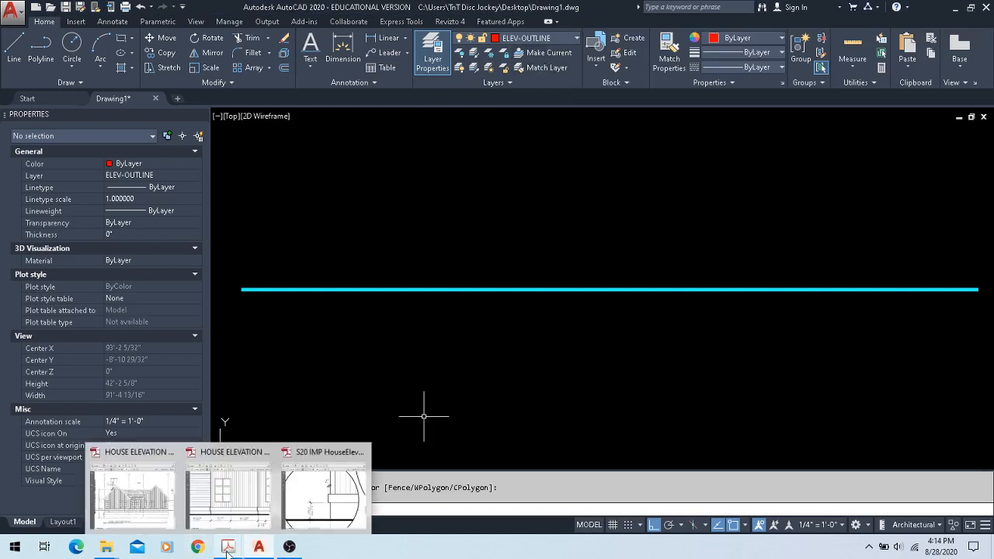
pyautogui.click(132, 489)
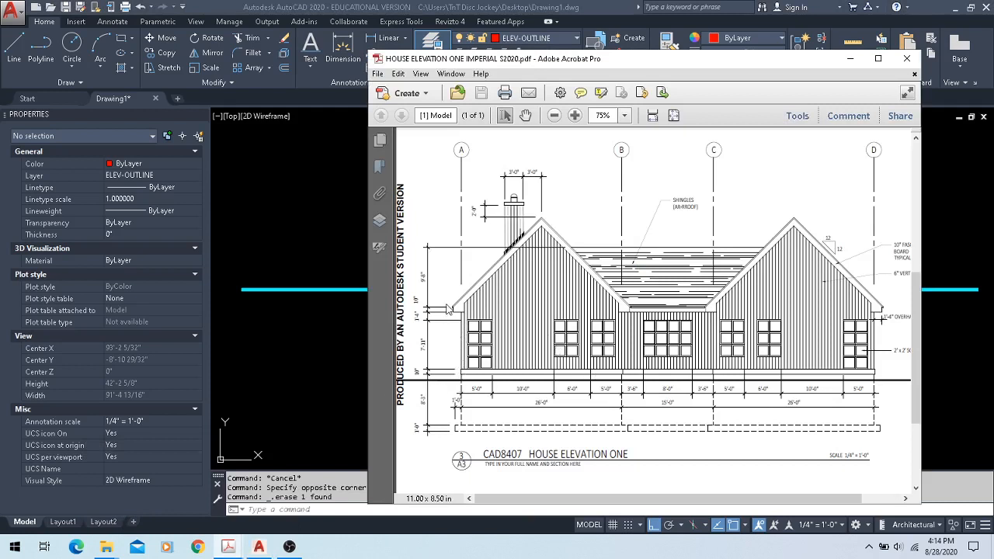
pyautogui.click(417, 6)
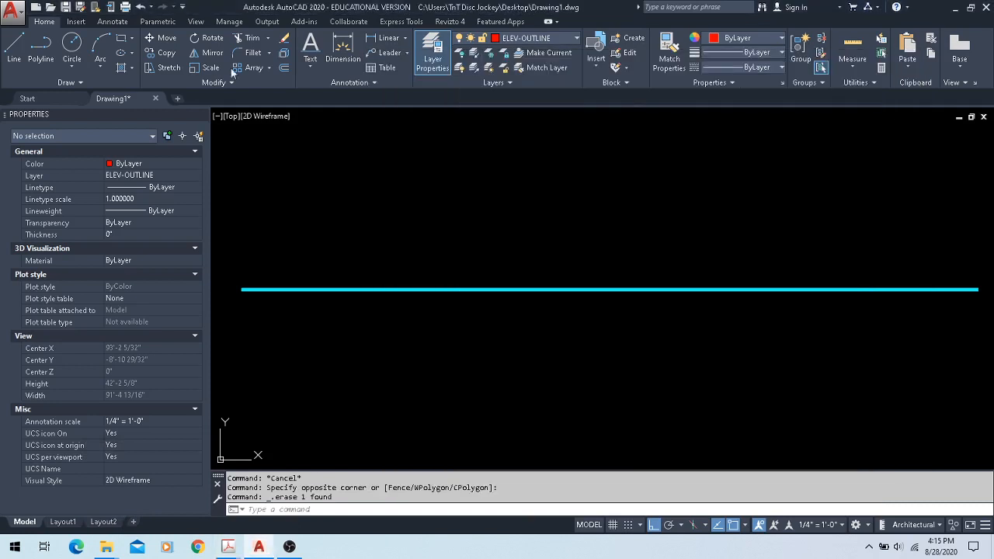
# - Start an outline polyline on the grade line's centre, left of its middle, with segments 1' up and 2" left
pyautogui.click(41, 48)
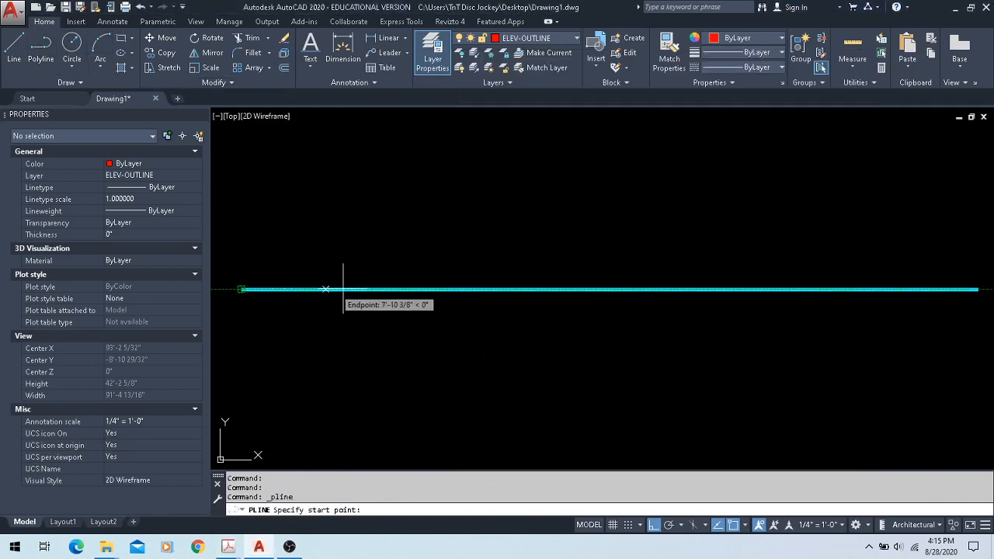
pyautogui.click(416, 289)
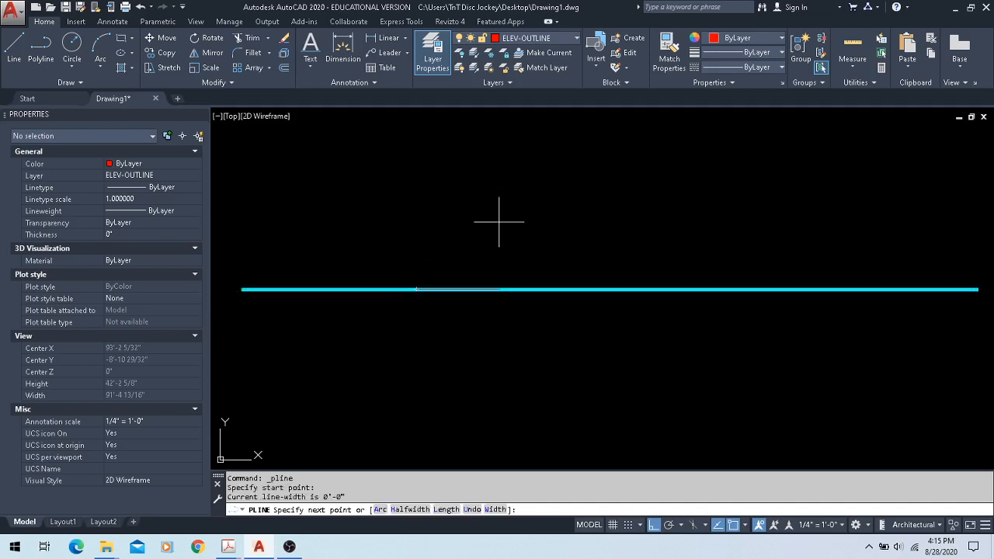
pyautogui.hotkey('alt', 'Tab')
pyautogui.hotkey('alt', 'Tab')
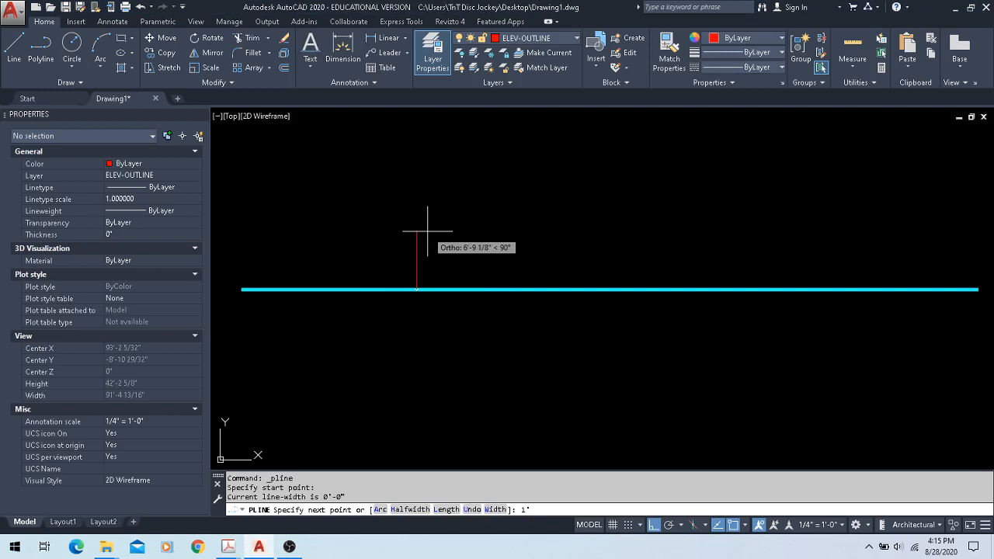
pyautogui.press('Return')
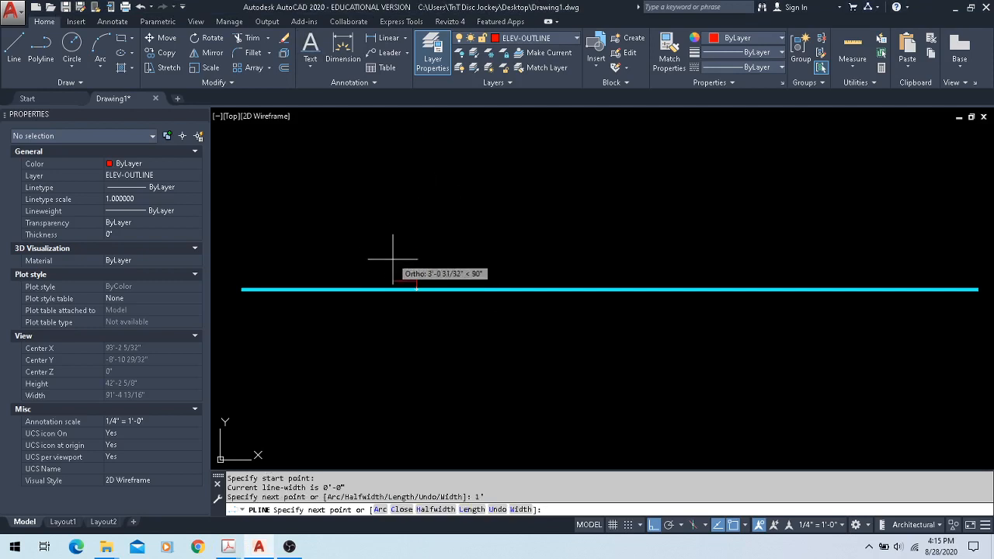
pyautogui.scroll(7, 405, 284)
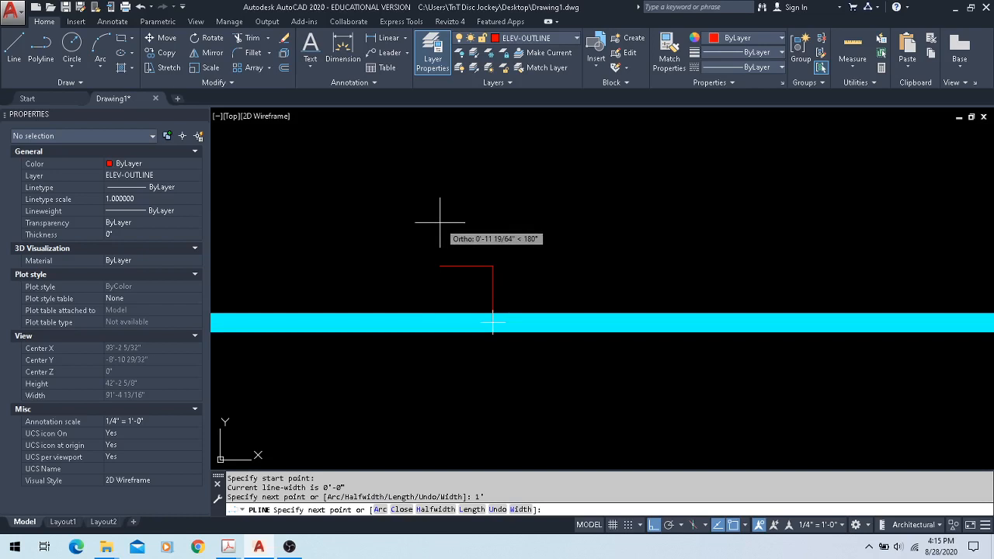
pyautogui.press('Return')
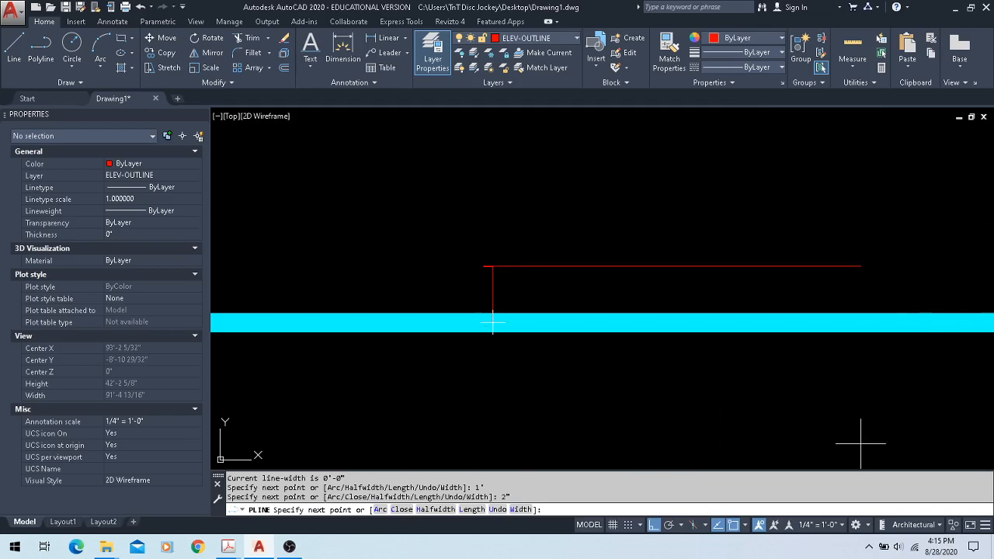
# - Check the base trim height and eave dimensions in the House Elevation One and HouseElevationDetails PDFs in Acrobat, and return to AutoCAD
pyautogui.moveTo(225, 546)
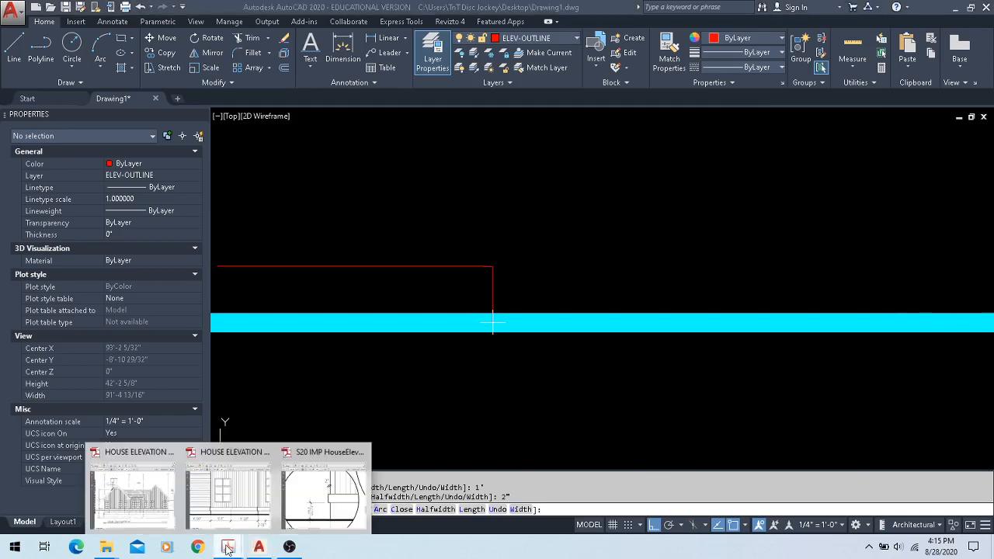
pyautogui.click(155, 519)
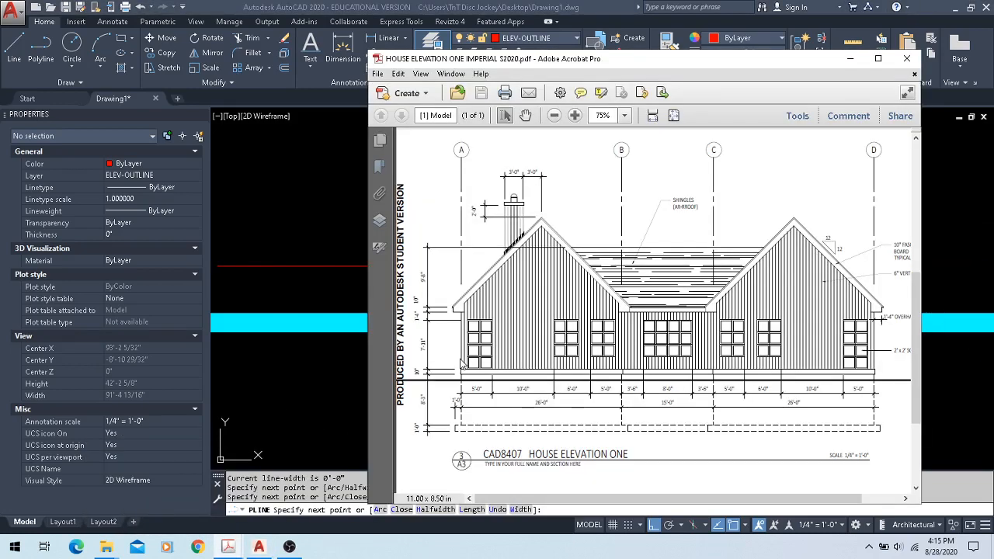
pyautogui.keyDown('ctrl'); pyautogui.scroll(2, 423, 388); pyautogui.keyUp('ctrl')
pyautogui.keyDown('ctrl'); pyautogui.scroll(2, 423, 388); pyautogui.keyUp('ctrl')
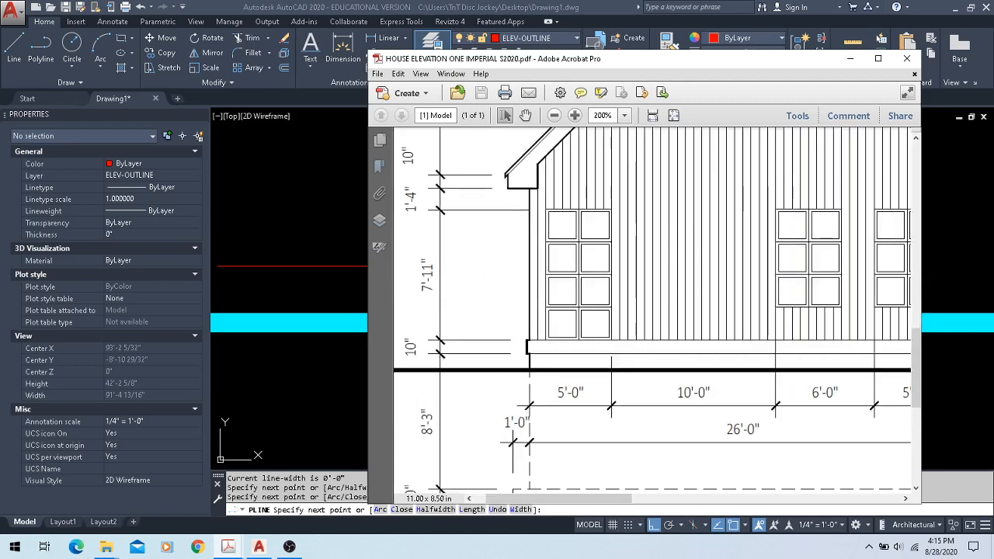
pyautogui.hotkey('alt', 'Tab')
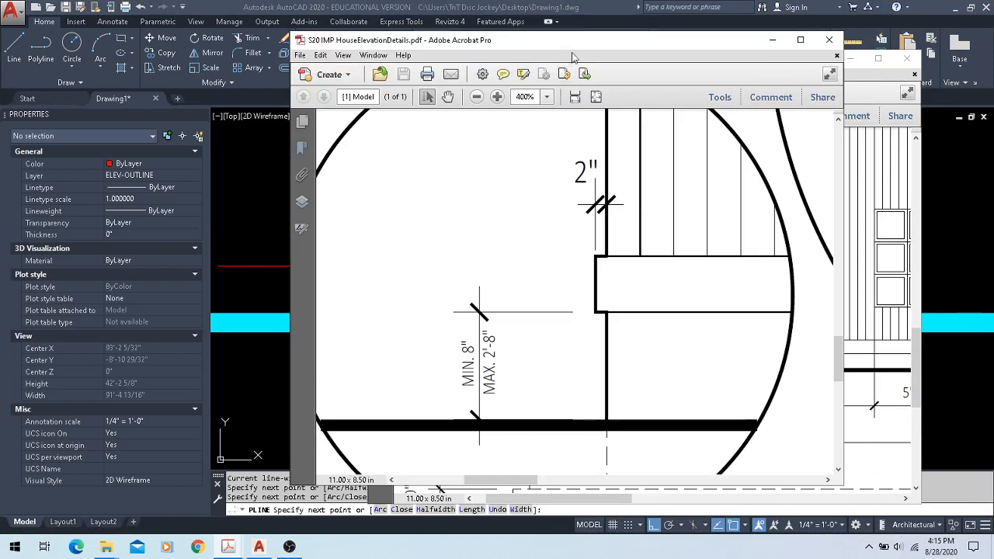
pyautogui.scroll(3, 594, 289)
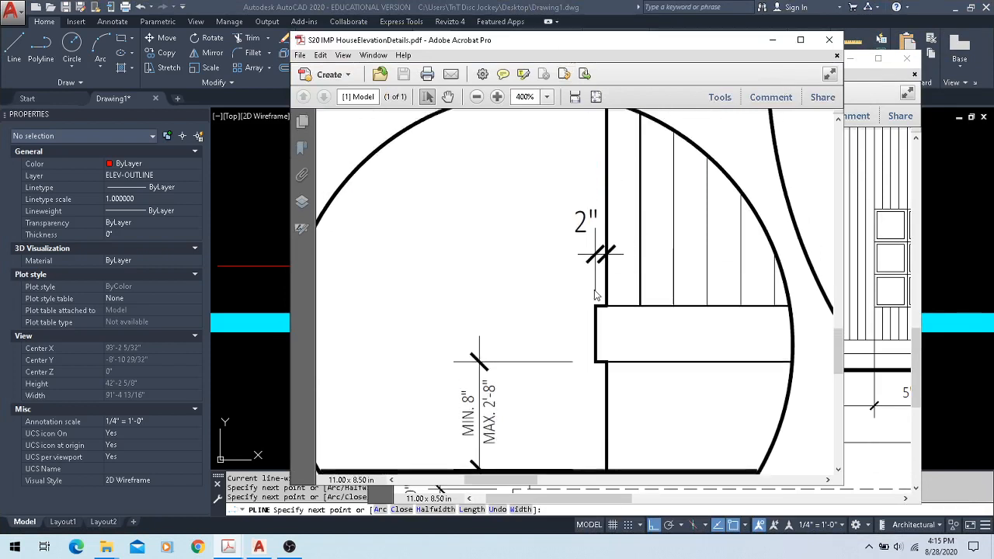
pyautogui.scroll(10, 594, 289)
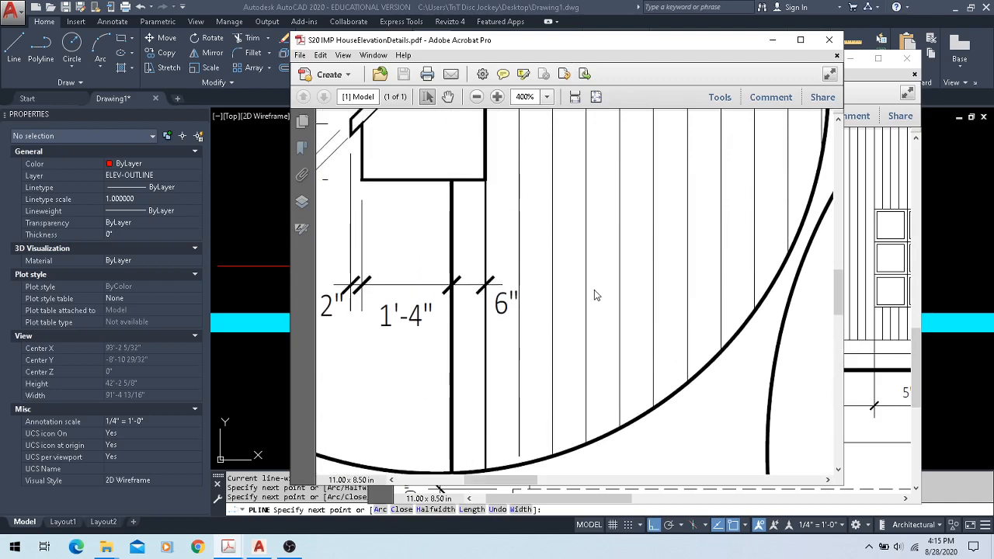
pyautogui.moveTo(479, 484); pyautogui.dragTo(446, 485)
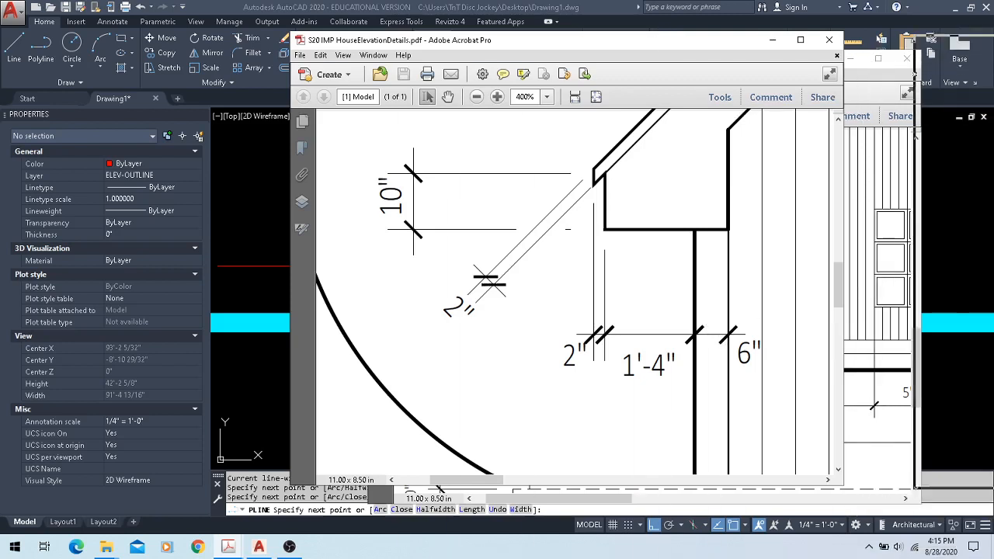
pyautogui.click(773, 40)
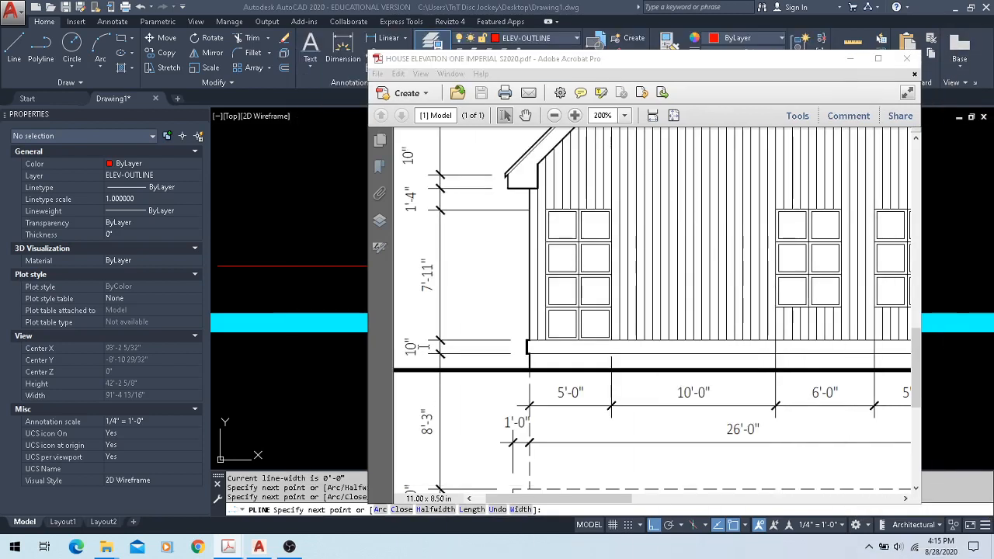
pyautogui.click(437, 4)
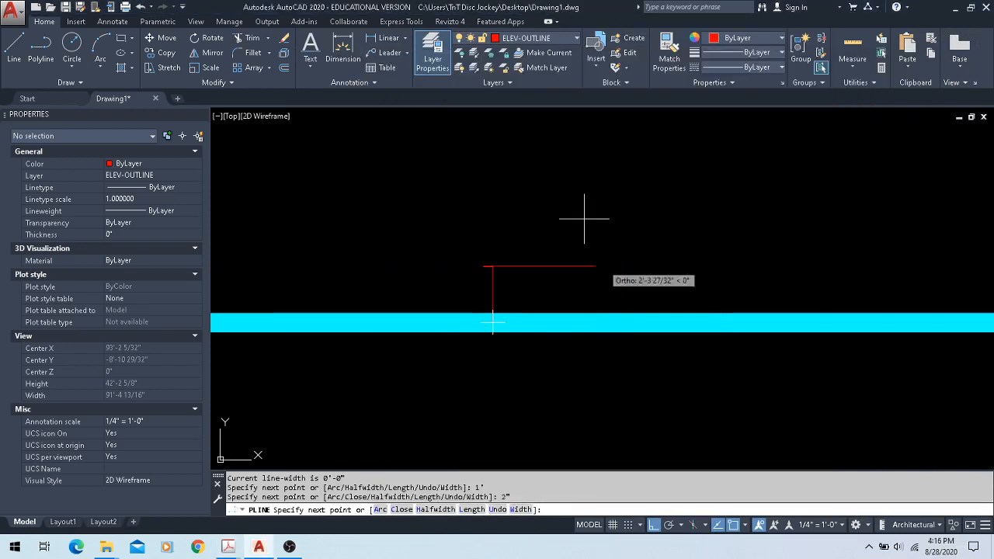
# - Continue the outline polyline 10" up and 2" right to complete the base trim profile
pyautogui.write('10')
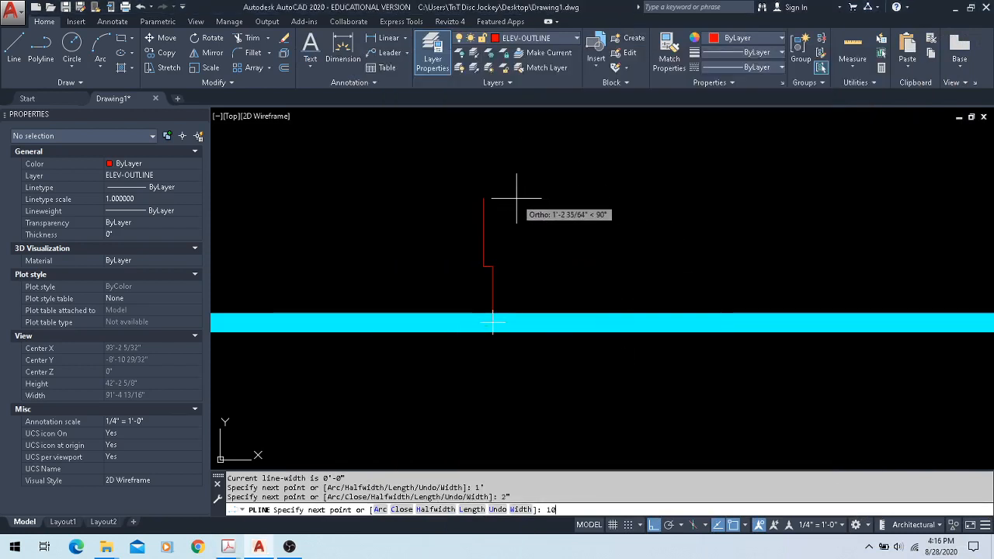
pyautogui.write('"')
pyautogui.press('Return')
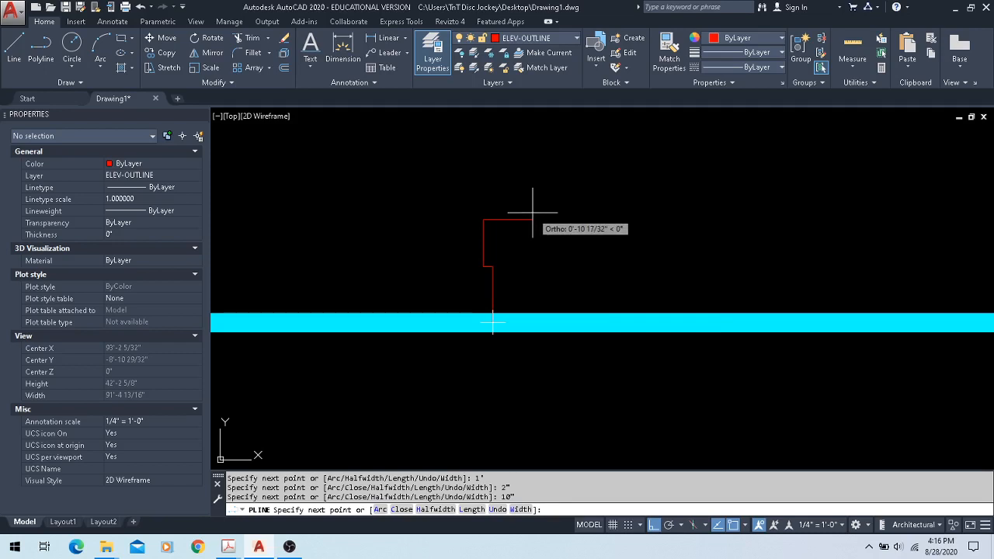
pyautogui.write('2"')
pyautogui.press('Return')
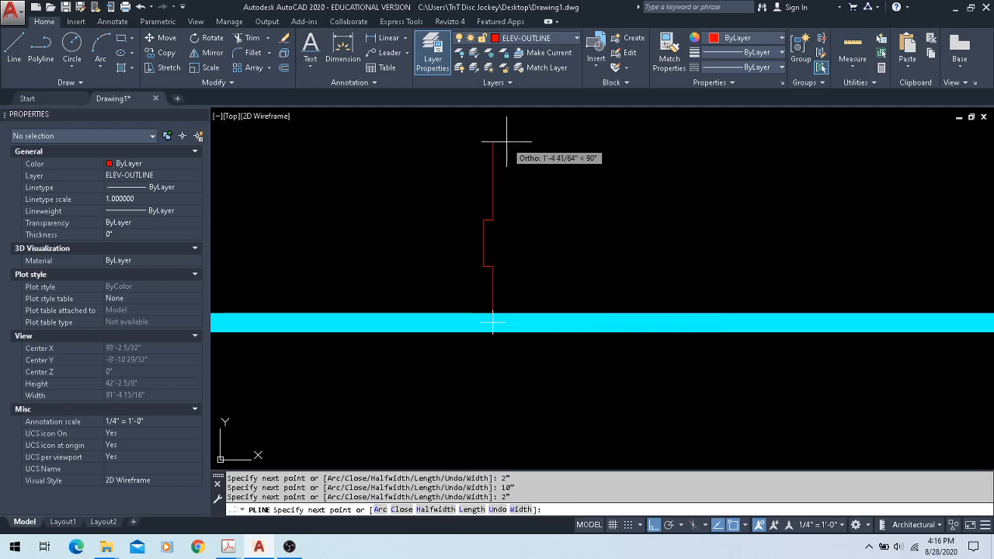
# - Check the wall height in the House Elevation PDF in Acrobat and return to the AutoCAD drawing
pyautogui.moveTo(229, 552)
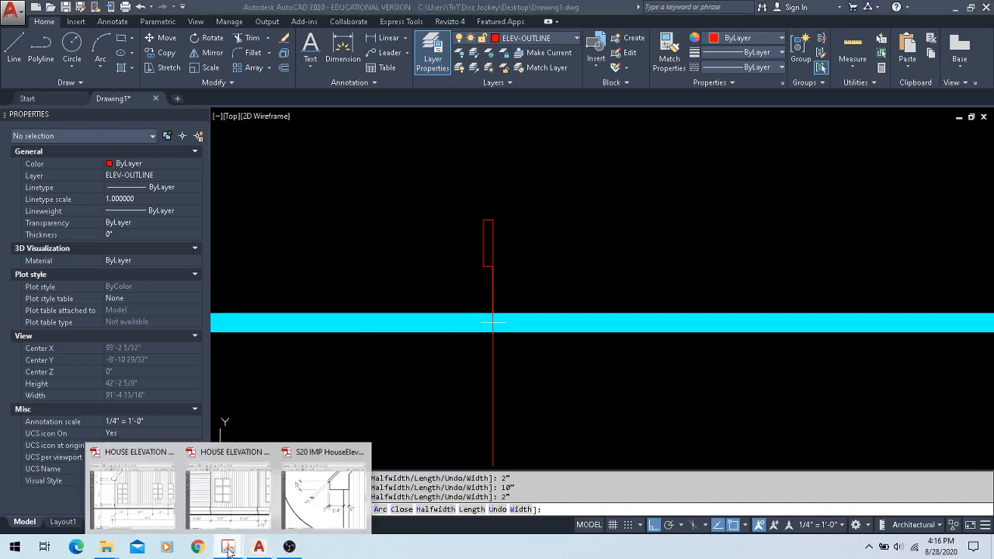
pyautogui.click(139, 488)
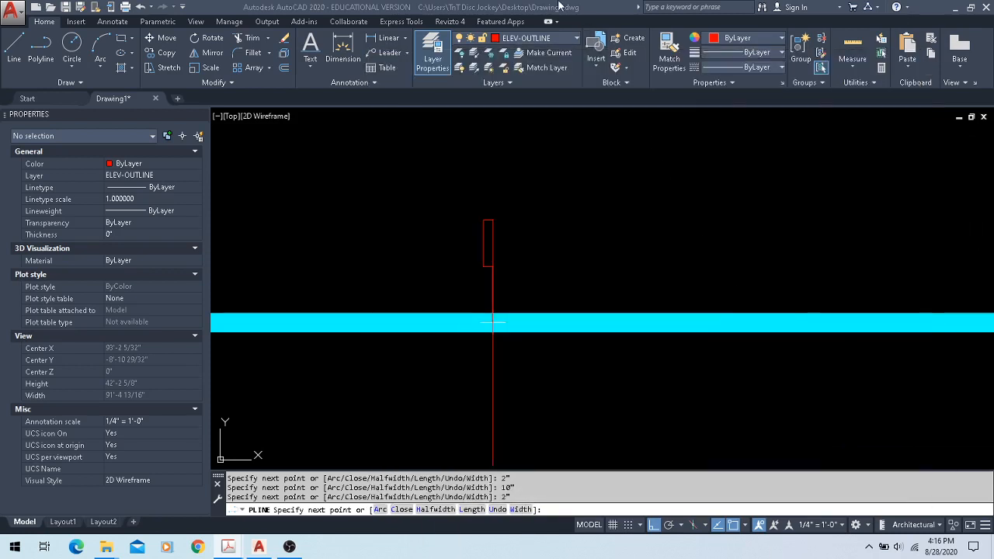
pyautogui.click(559, 5)
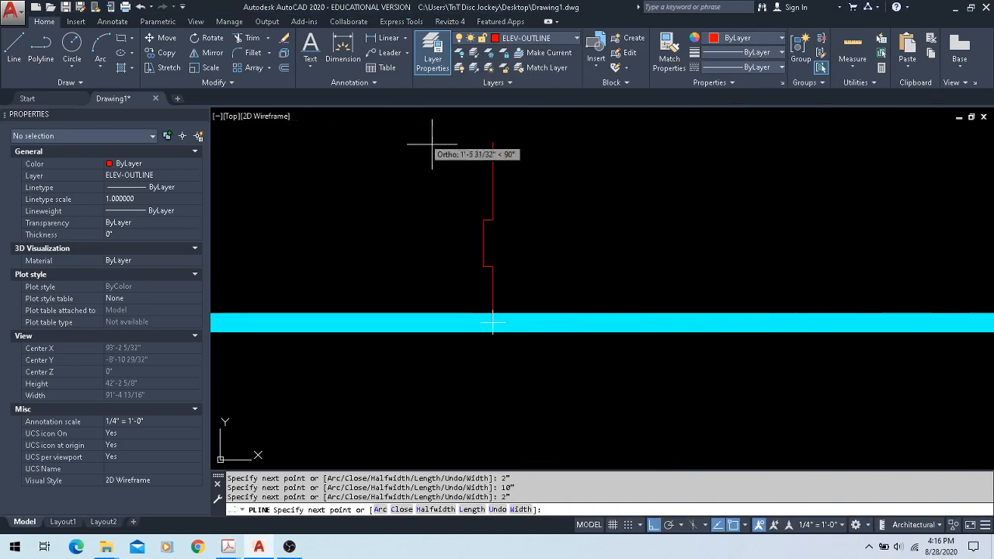
# - Continue the outline polyline straight up from the base trim, calculating the segment length within the command as 7'11"+1'4"
pyautogui.moveTo(505, 173)
pyautogui.mouseDown(button='middle')
pyautogui.moveTo(526, 211)
pyautogui.moveTo(532, 296)
pyautogui.mouseUp(button='middle')
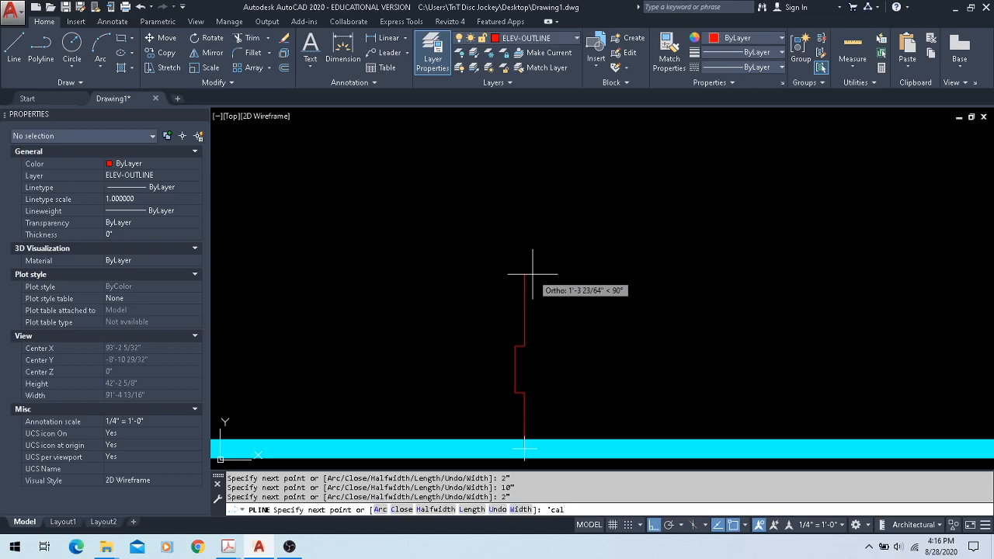
pyautogui.press('Return')
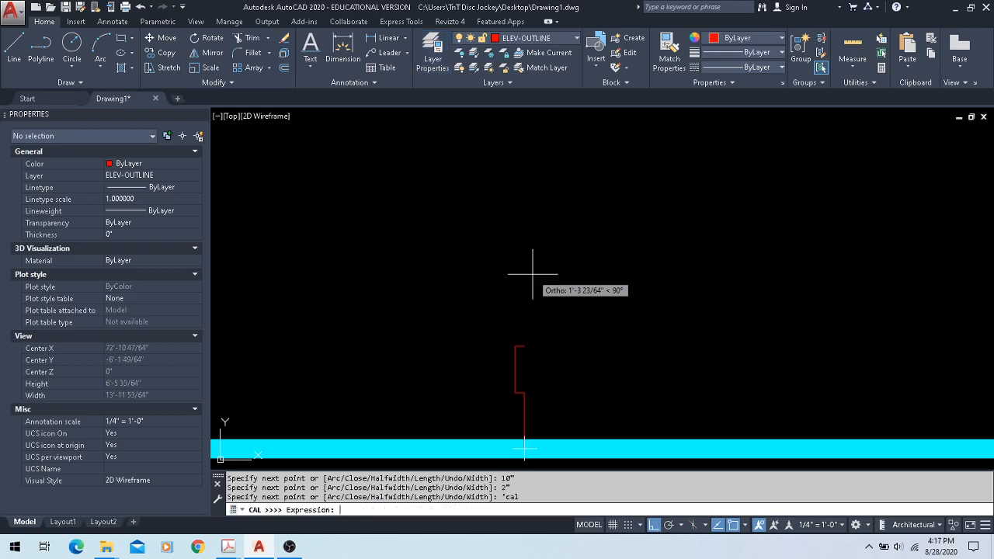
pyautogui.write('7\'11"+1\'4')
pyautogui.press('Return')
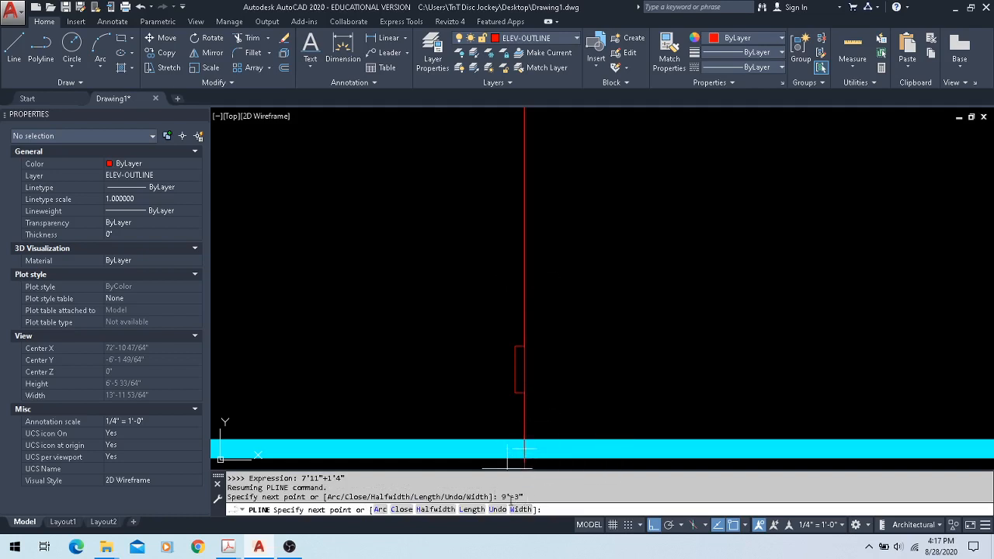
# - Check the eave dimensions in the PDF, add polyline segments 1'4" left and 10" up, and end the polyline
pyautogui.scroll(-4, 569, 339)
pyautogui.moveTo(639, 166)
pyautogui.mouseDown(button='middle')
pyautogui.moveTo(595, 267)
pyautogui.moveTo(589, 216)
pyautogui.mouseUp(button='middle')
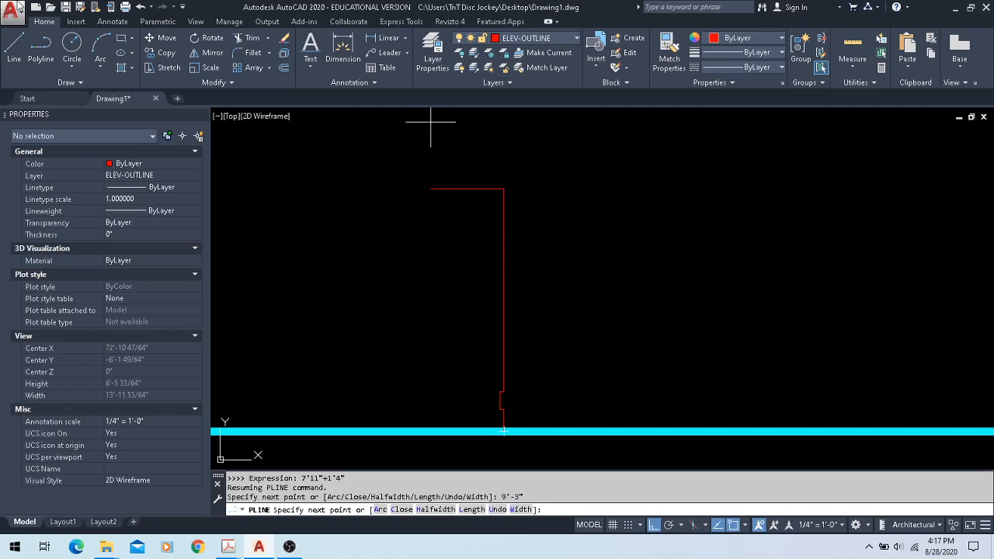
pyautogui.hotkey('alt', 'Tab')
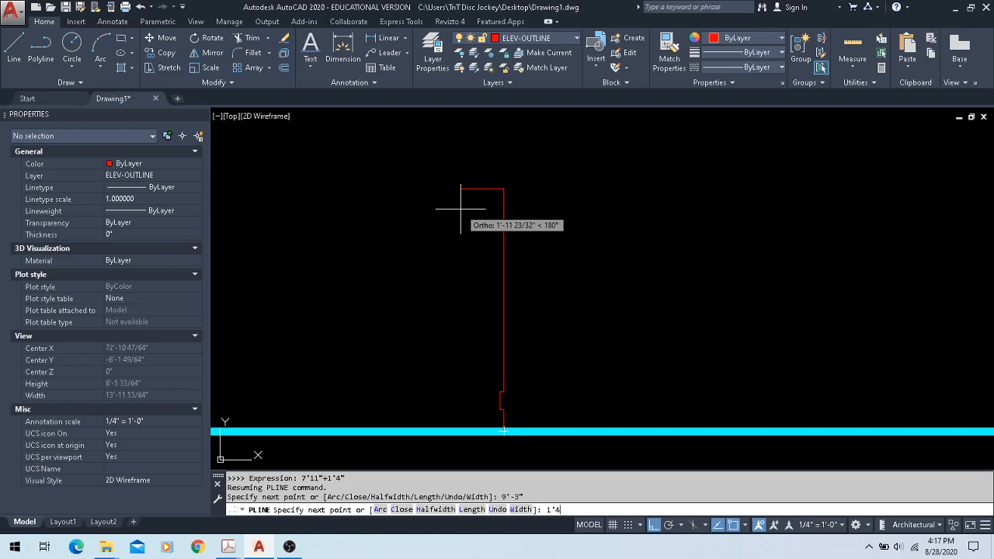
pyautogui.press('Return')
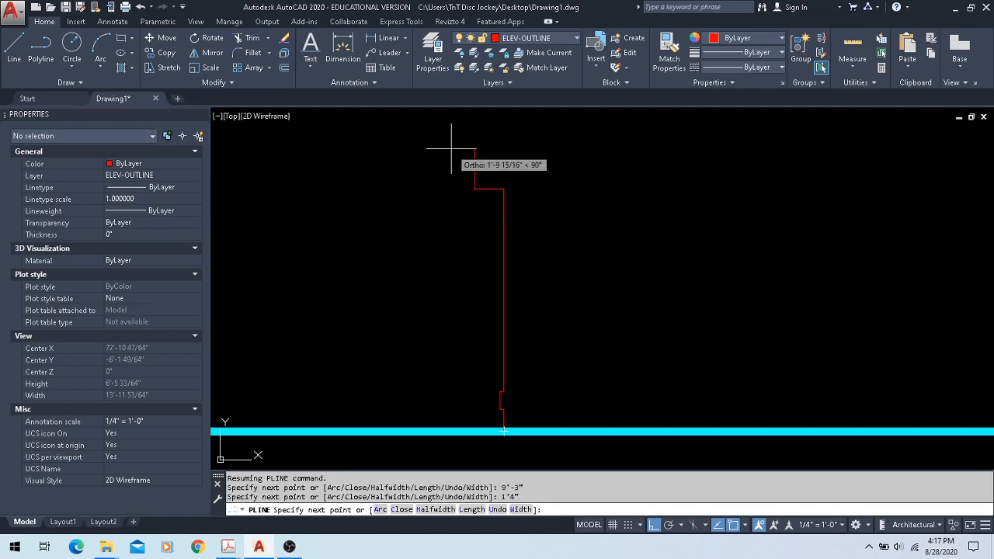
pyautogui.press('Return')
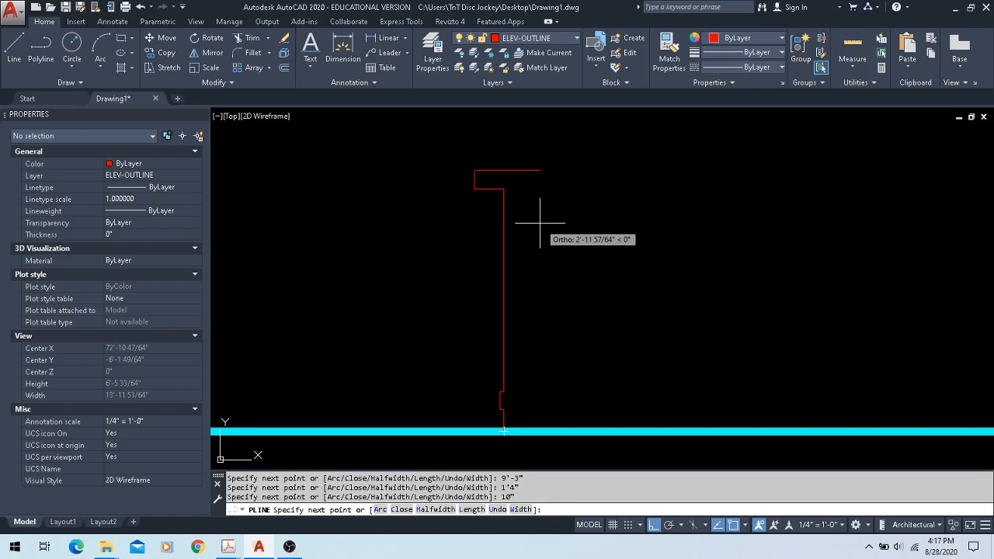
pyautogui.press('Escape')
# - Examine the eave and roof slope in the HouseElevationDetails PDF in Acrobat, and return to the AutoCAD drawing
pyautogui.hotkey('alt', 'Tab')
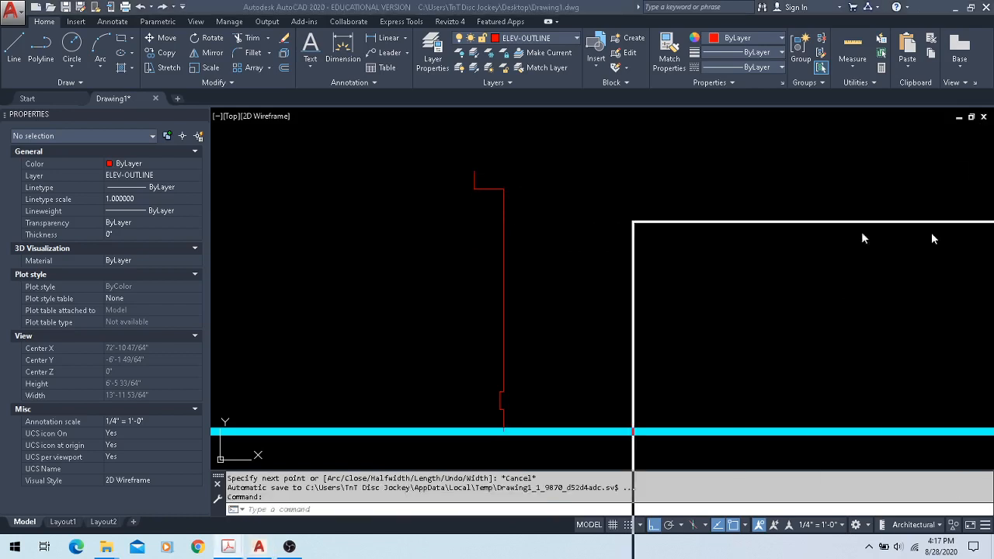
pyautogui.scroll(2, 613, 280)
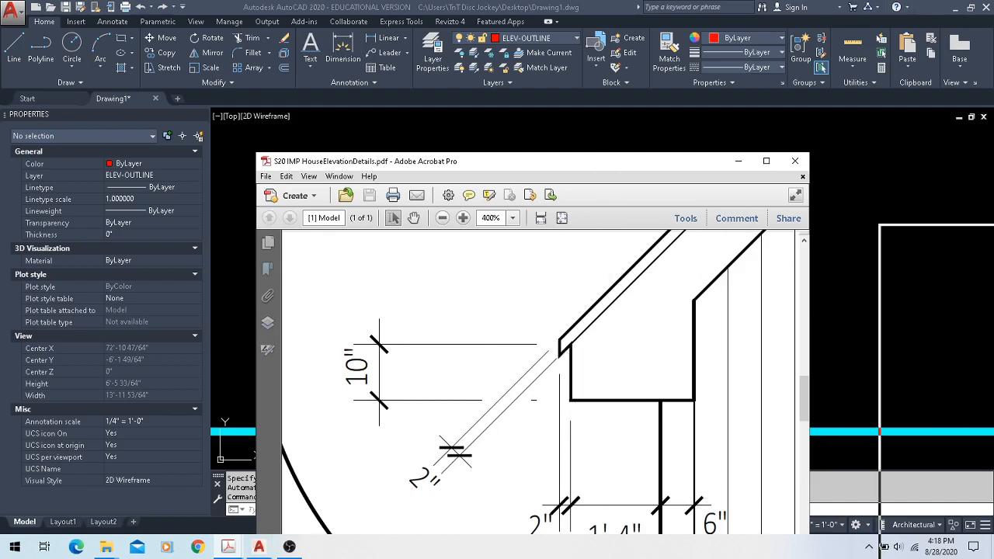
pyautogui.hotkey('alt', 'Tab')
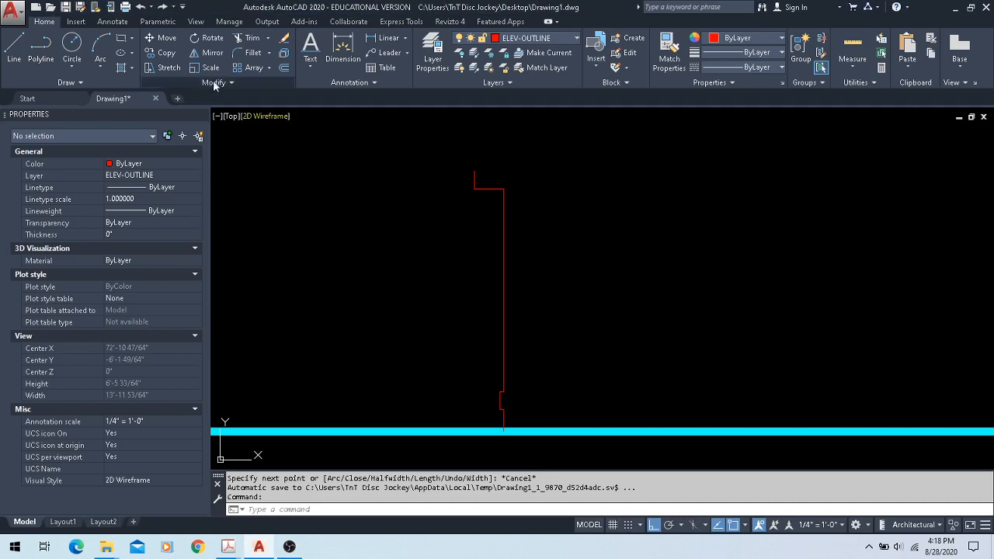
# - Draw a closed right-triangle polyline beside the wall outline, 12 right and 12 up, to represent the roof pitch
pyautogui.click(41, 48)
pyautogui.click(621, 304)
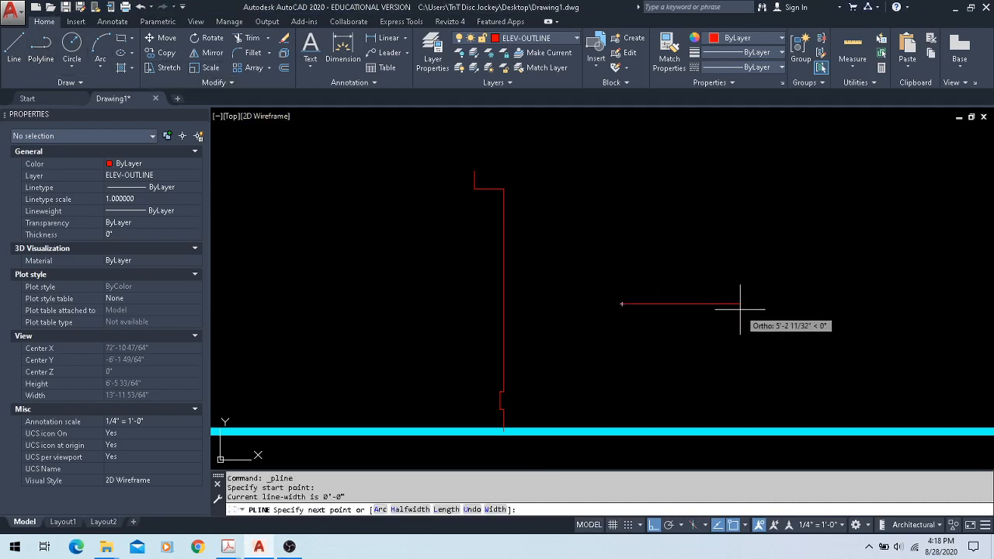
pyautogui.write('12')
pyautogui.press('Return')
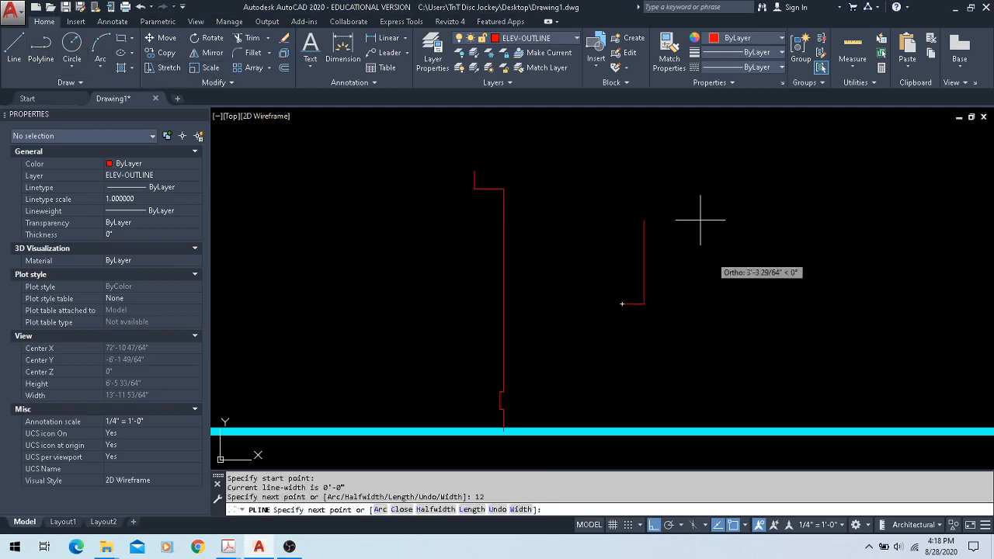
pyautogui.write('12')
pyautogui.press('Return')
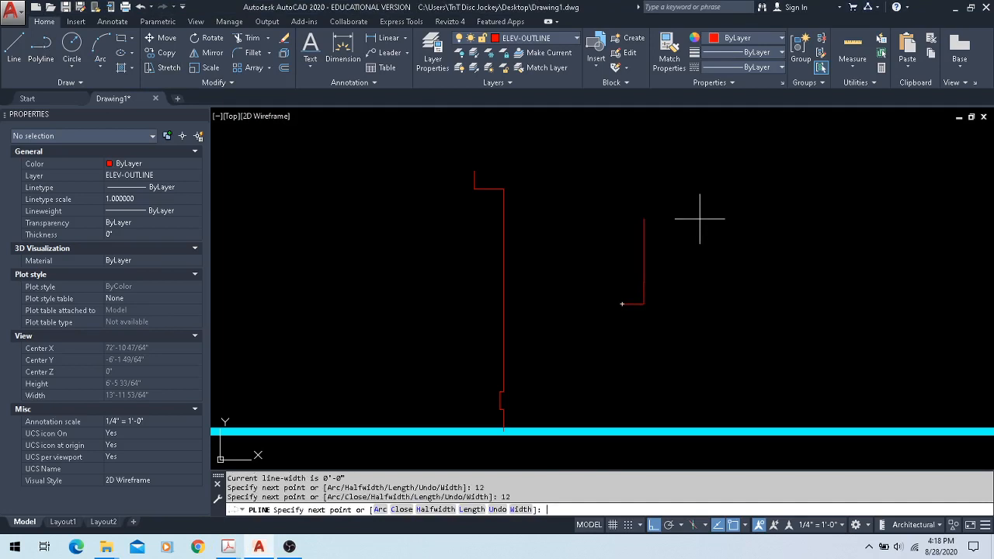
pyautogui.write('c')
pyautogui.press('Return')
# - Preview an angular dimension between the triangle's sloped side and base to read the pitch angle, without placing it
pyautogui.scroll(10, 629, 297)
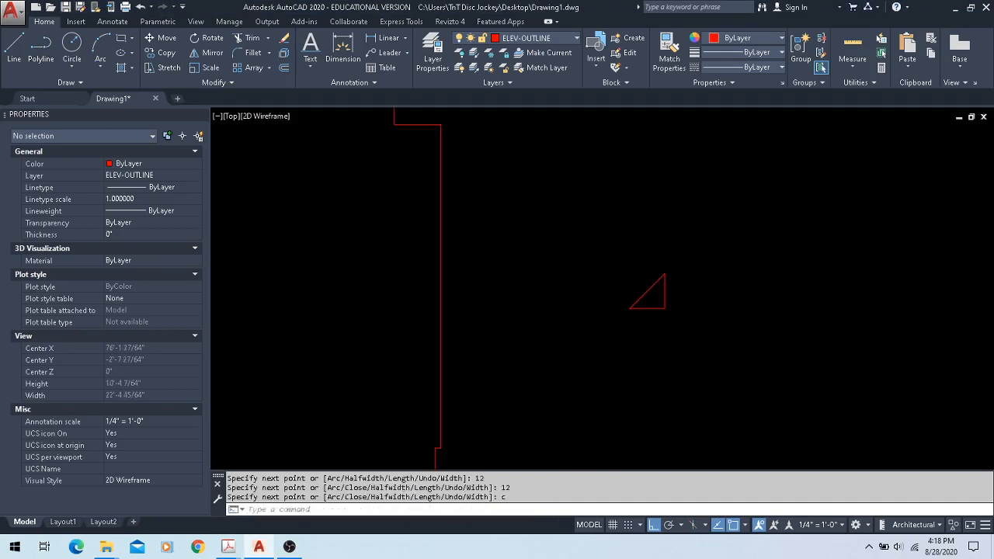
pyautogui.moveTo(691, 327); pyautogui.dragTo(567, 353, button='middle')
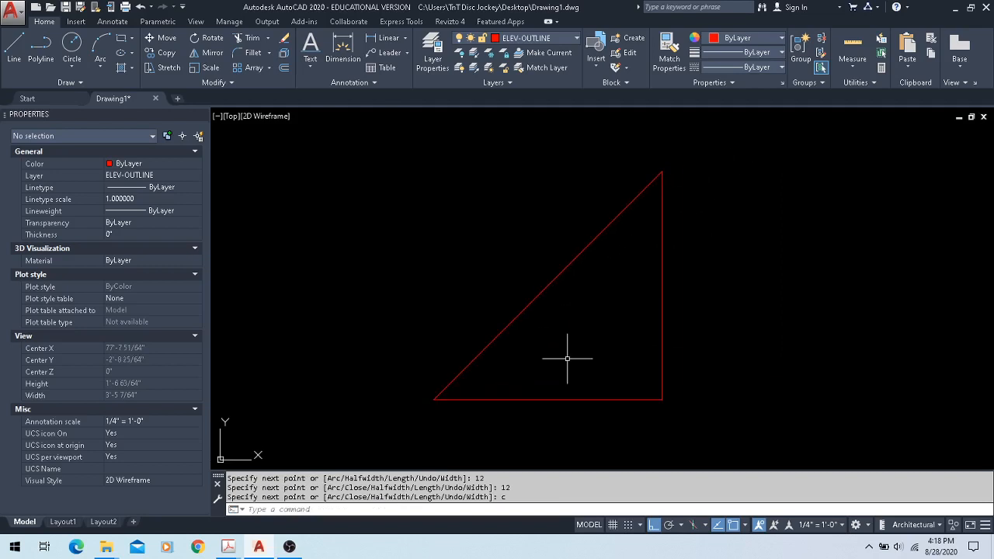
pyautogui.click(404, 39)
pyautogui.click(394, 111)
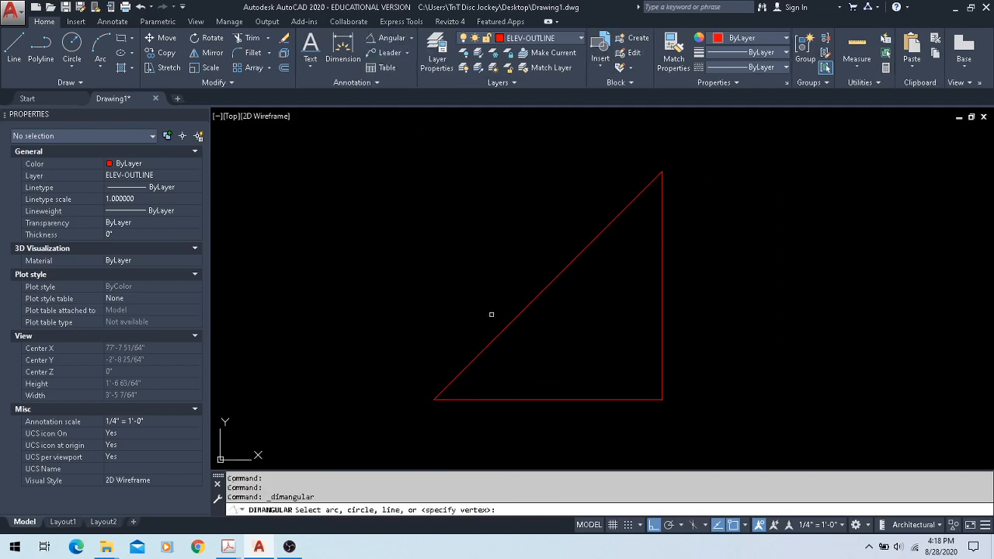
pyautogui.click(510, 322)
pyautogui.click(533, 400)
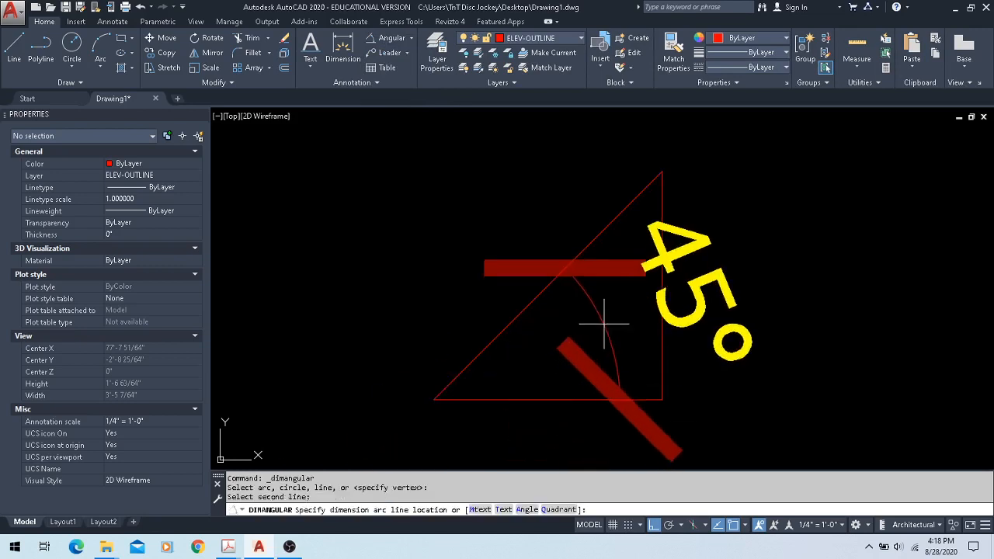
pyautogui.press('Escape')
# - Erase the pitch triangle beside the wall outline
pyautogui.scroll(-5, 620, 320)
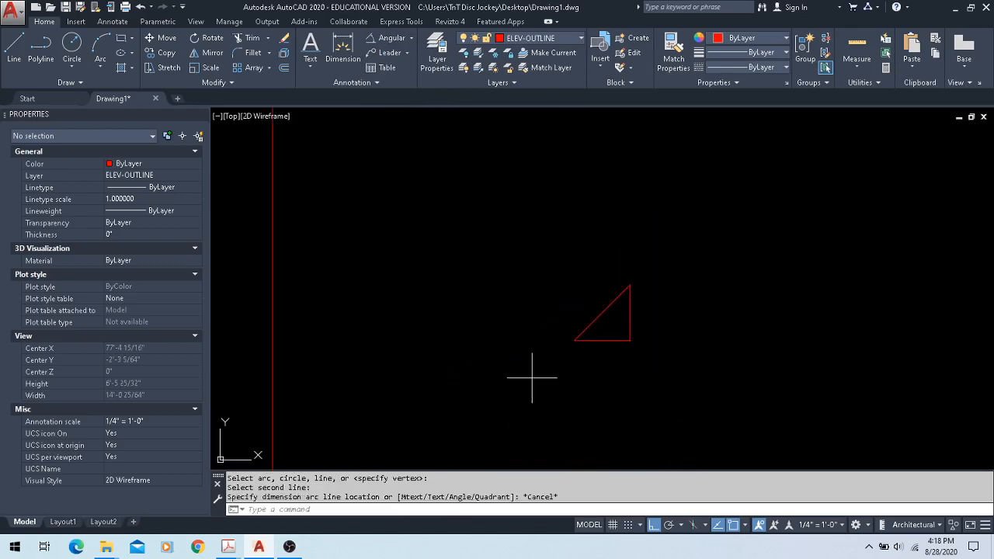
pyautogui.click(533, 382)
pyautogui.click(688, 272)
pyautogui.press('Delete')
# - Make ELEV-SIDING-TRIM the current layer for work at the outline's eave end
pyautogui.scroll(-8, 688, 272)
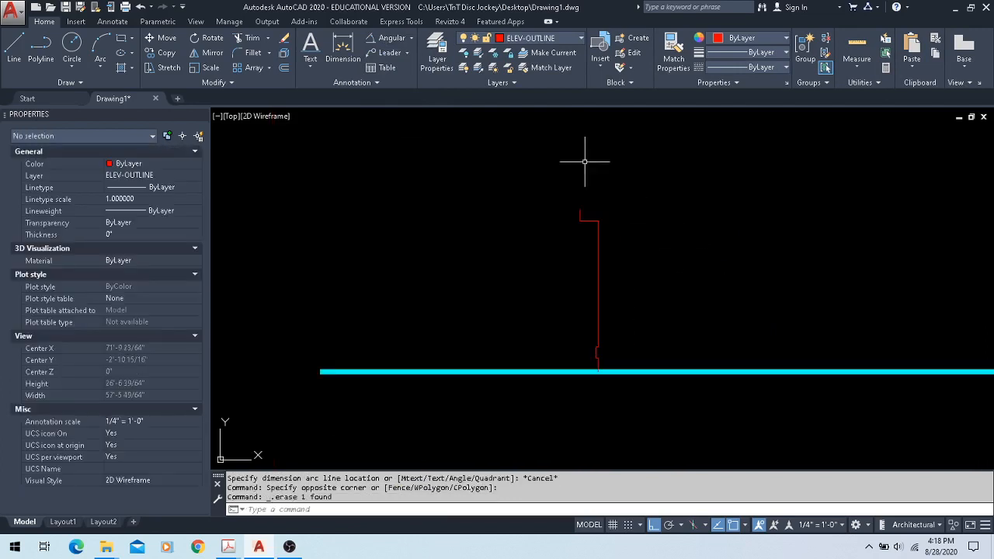
pyautogui.scroll(8, 599, 195)
pyautogui.scroll(2, 559, 241)
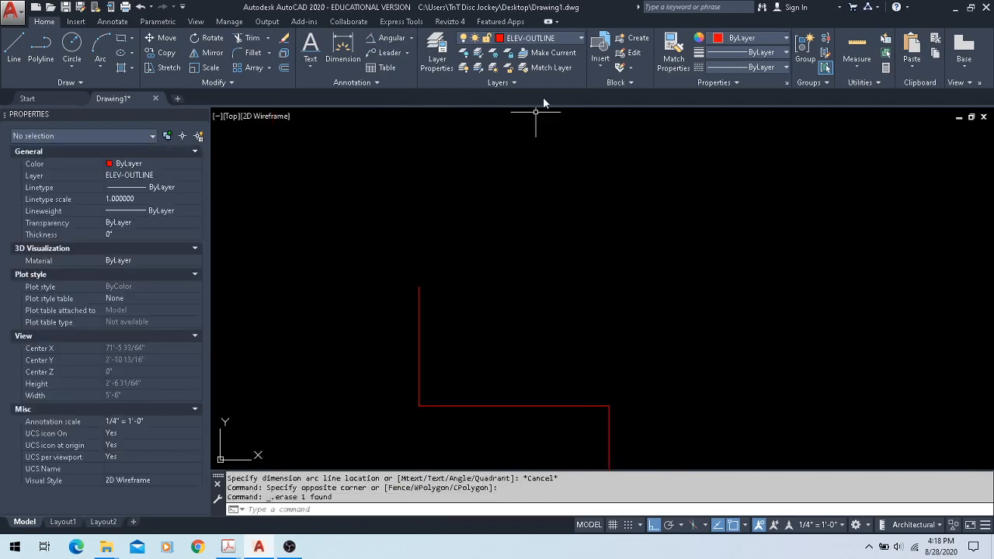
pyautogui.click(571, 38)
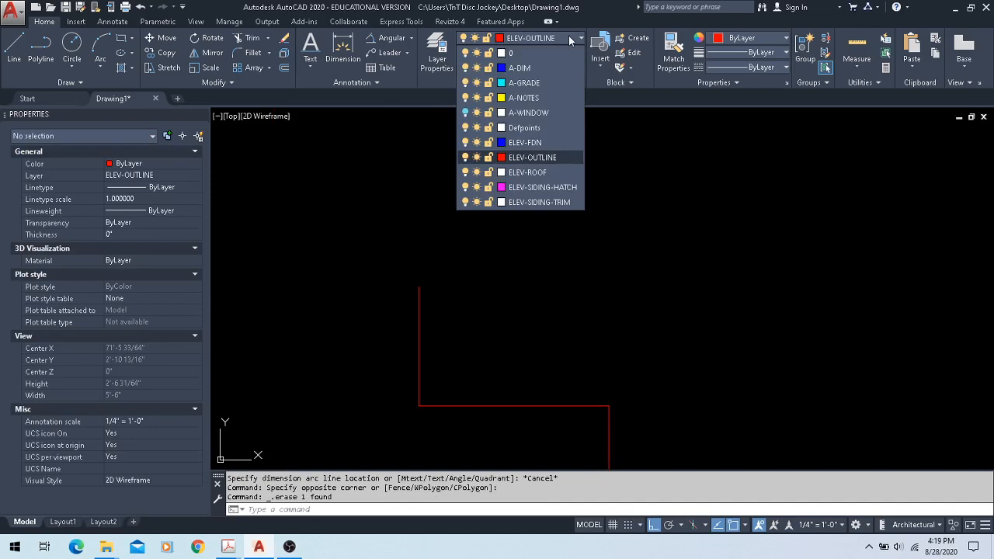
pyautogui.click(556, 203)
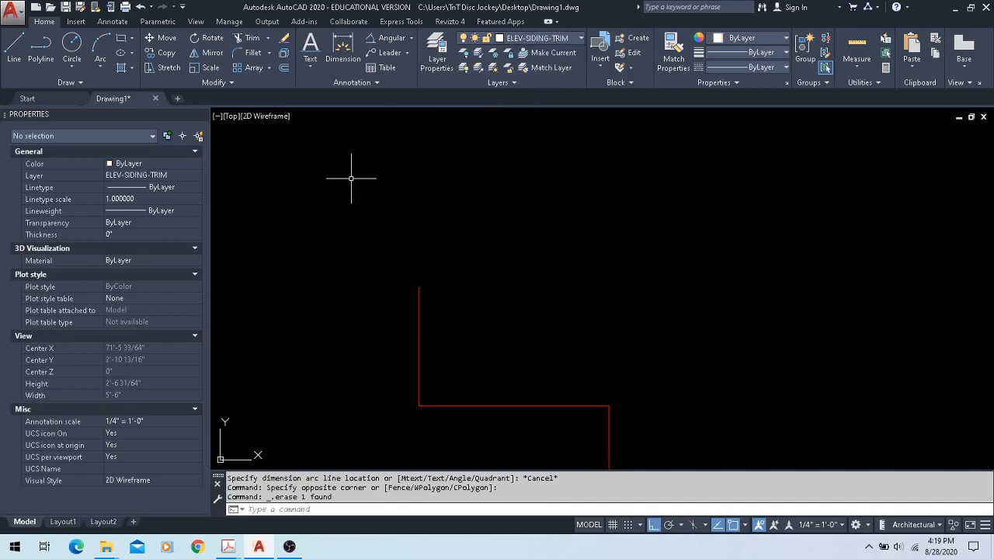
# - Draw a long roof slope line up to the right from the outline's upper endpoint, using a 45-degree angle override
pyautogui.click(14, 48)
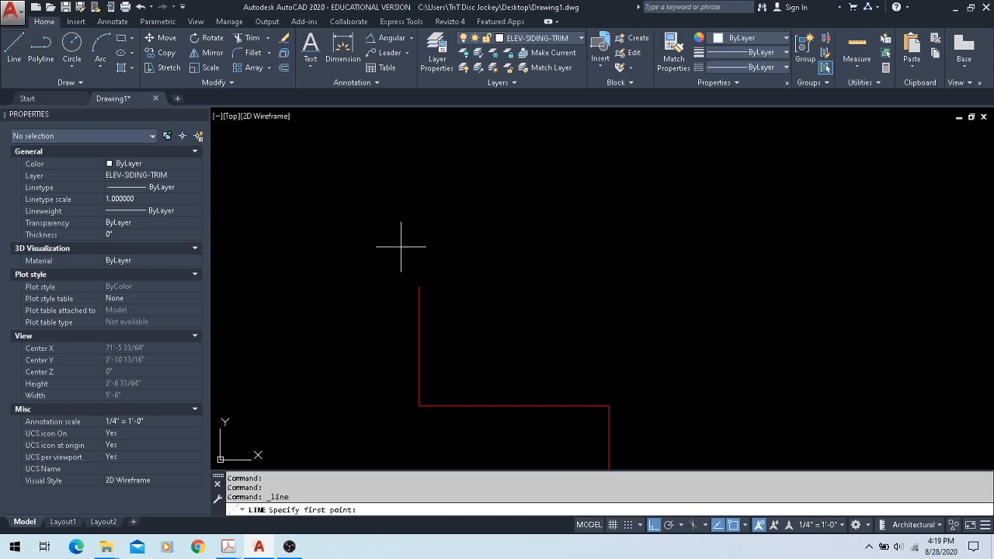
pyautogui.click(419, 288)
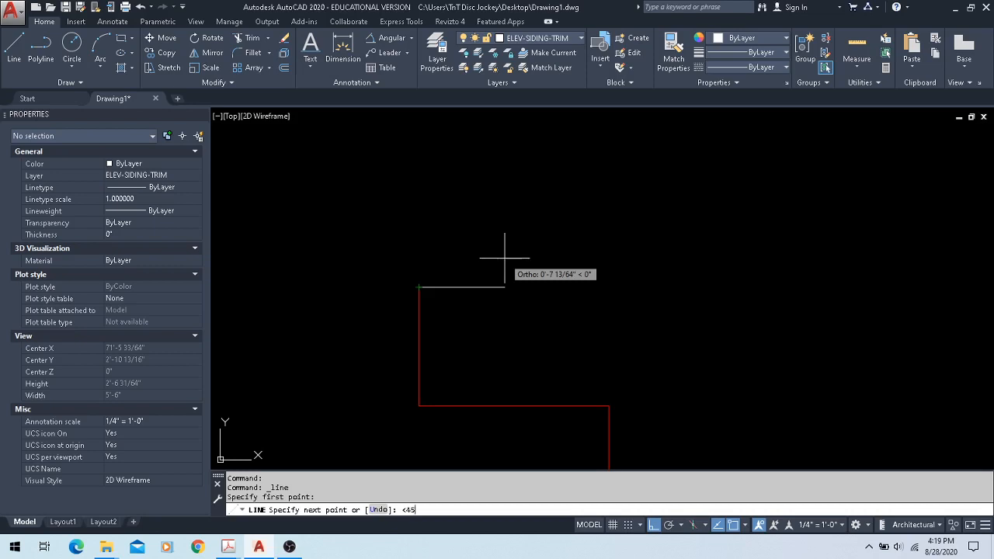
pyautogui.press('Return')
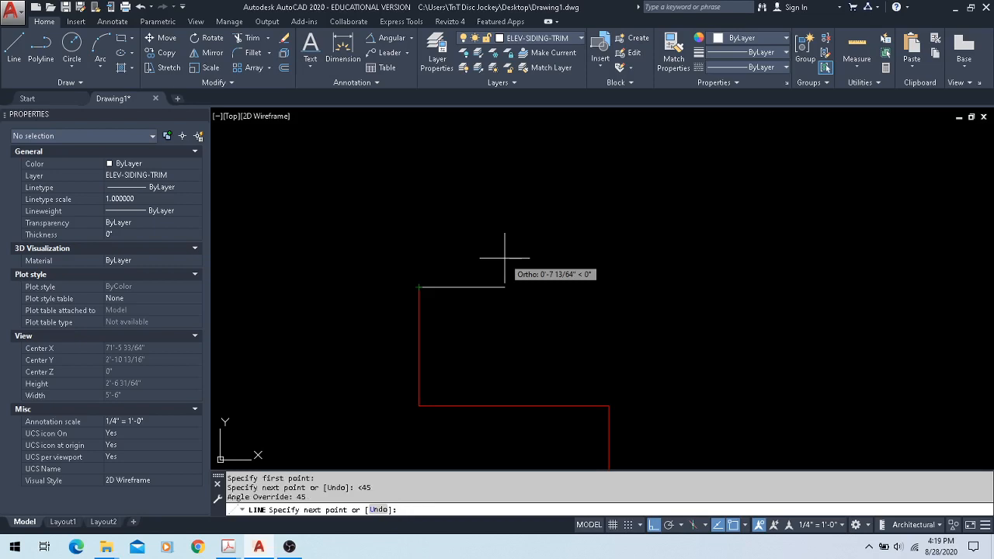
pyautogui.scroll(-10, 509, 253)
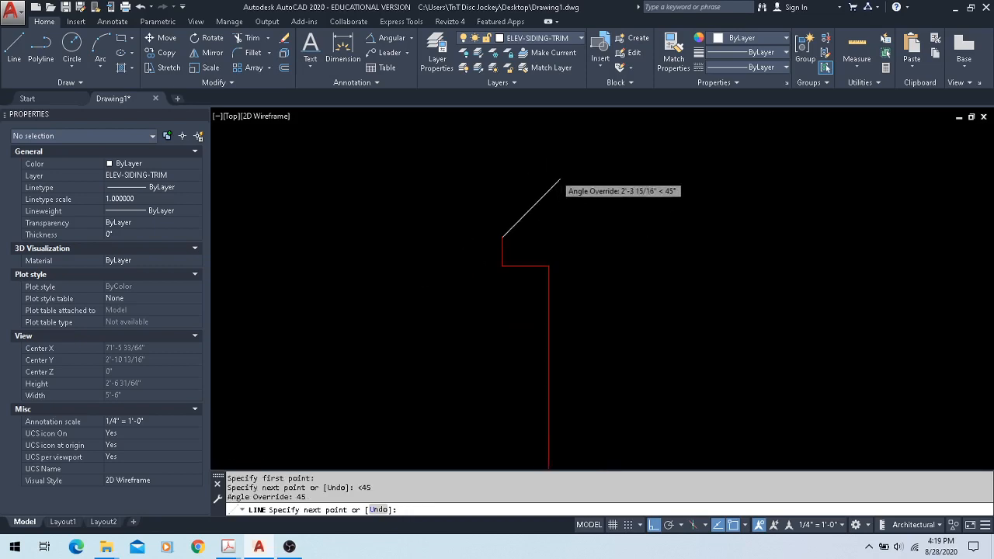
pyautogui.moveTo(598, 166); pyautogui.dragTo(516, 319, button='middle')
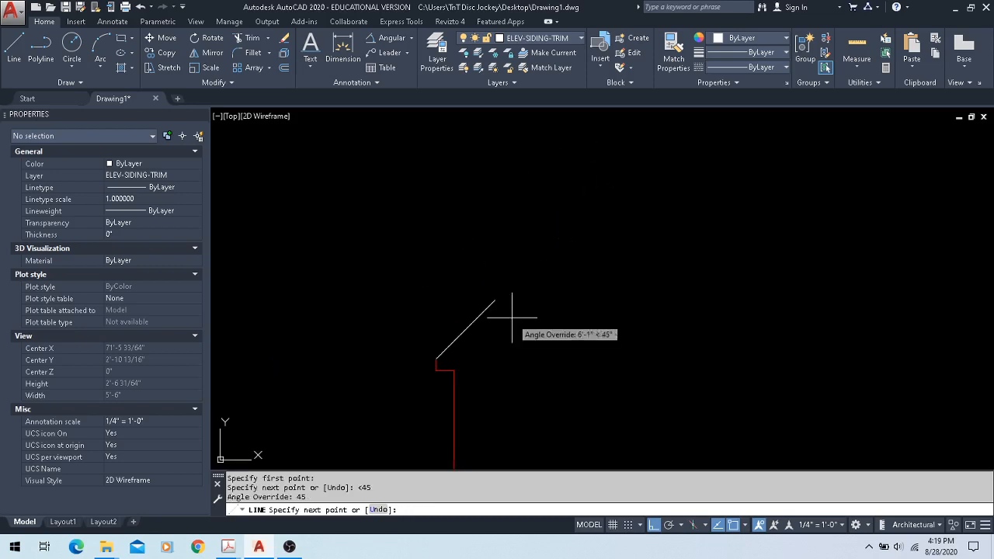
pyautogui.click(622, 188)
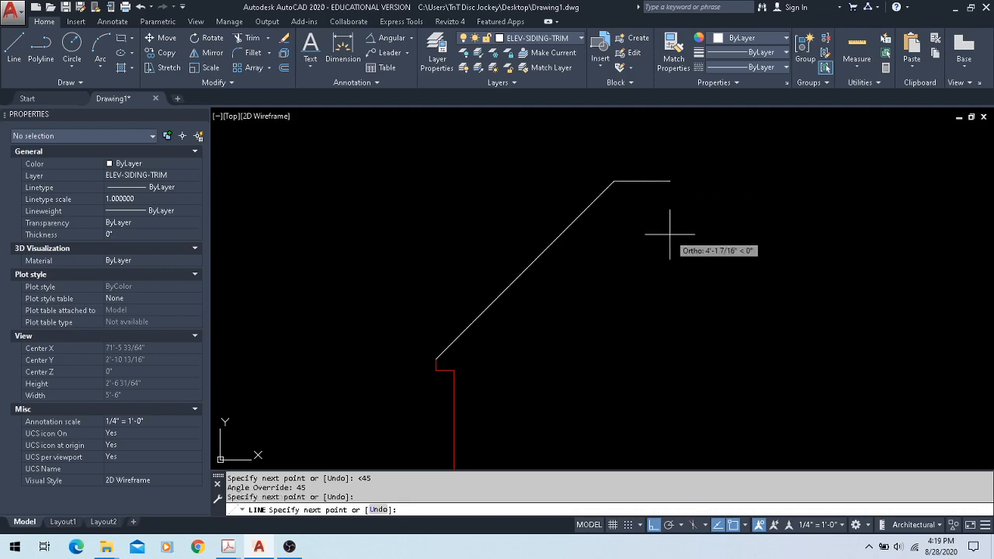
pyautogui.press('Escape')
# - Check the roof edge thickness and overhang dimensions in the HouseElevationDetails PDF, and return to the AutoCAD drawing
pyautogui.moveTo(577, 356); pyautogui.dragTo(549, 320, button='middle')
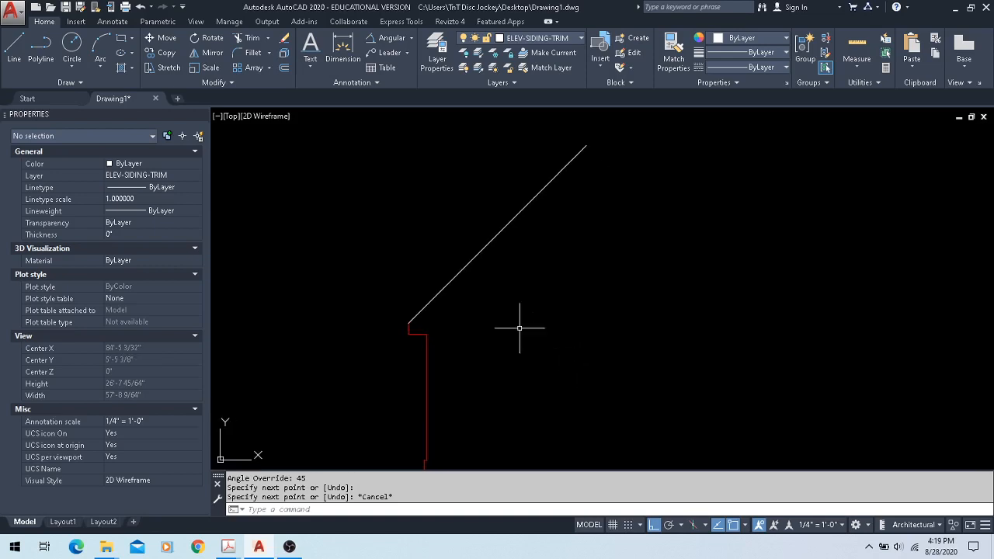
pyautogui.scroll(2, 376, 276)
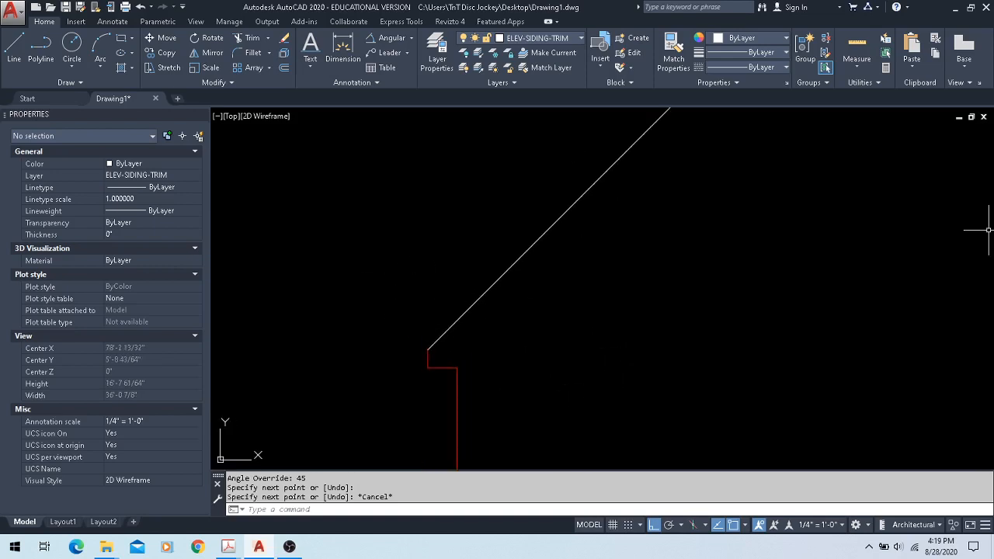
pyautogui.click(228, 547)
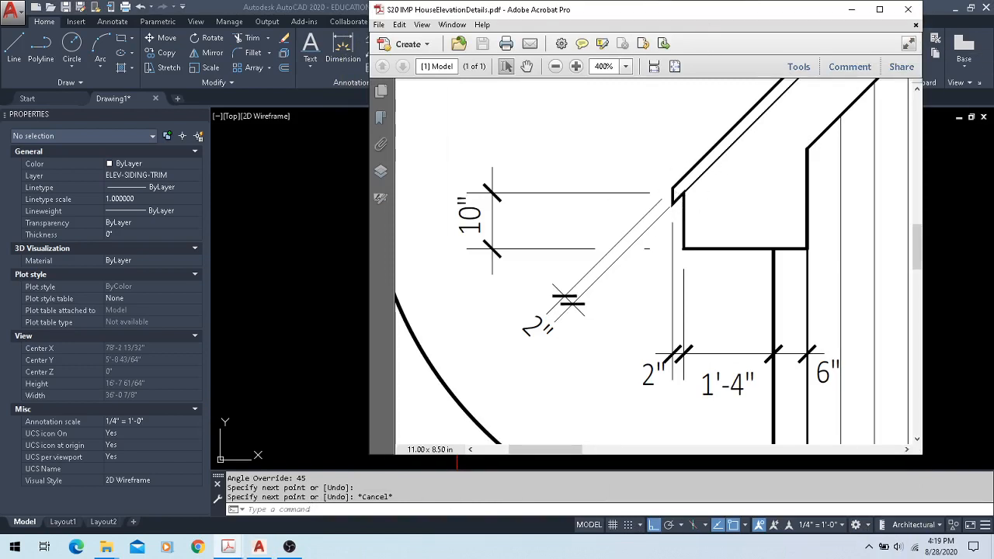
pyautogui.click(852, 11)
pyautogui.click(484, 290)
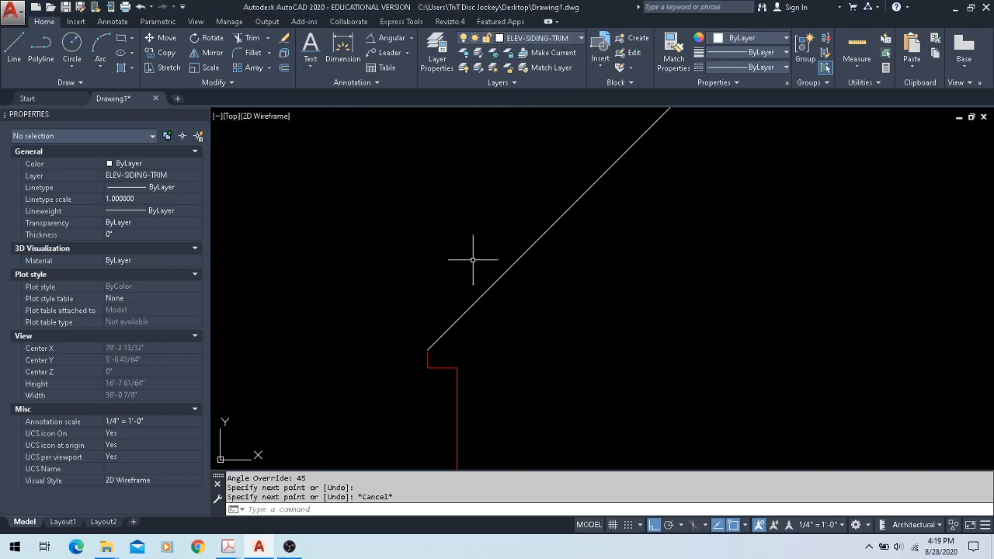
# - Check the layer of the roof slope line, and make ELEV-OUTLINE the current layer
pyautogui.click(529, 306)
pyautogui.click(448, 238)
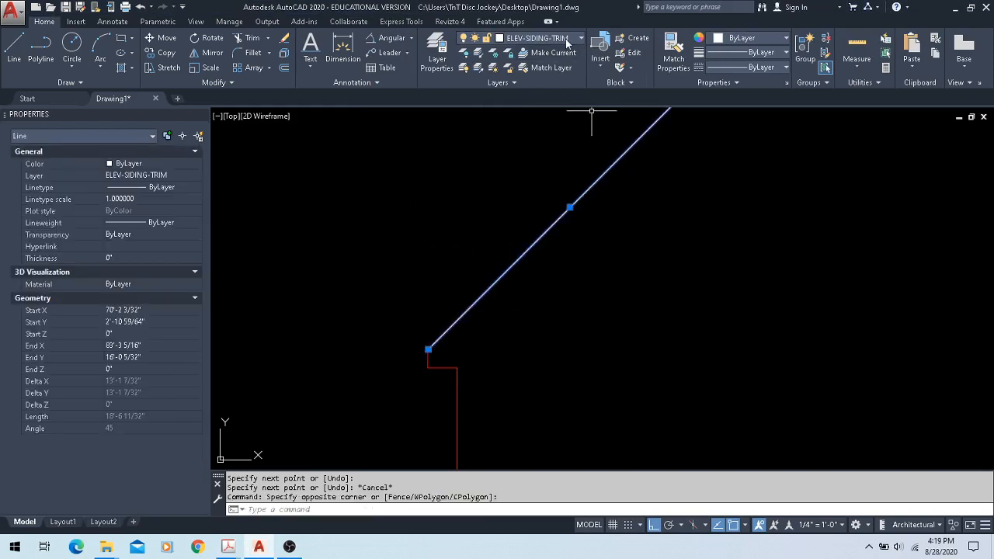
pyautogui.press('Escape')
pyautogui.click(544, 38)
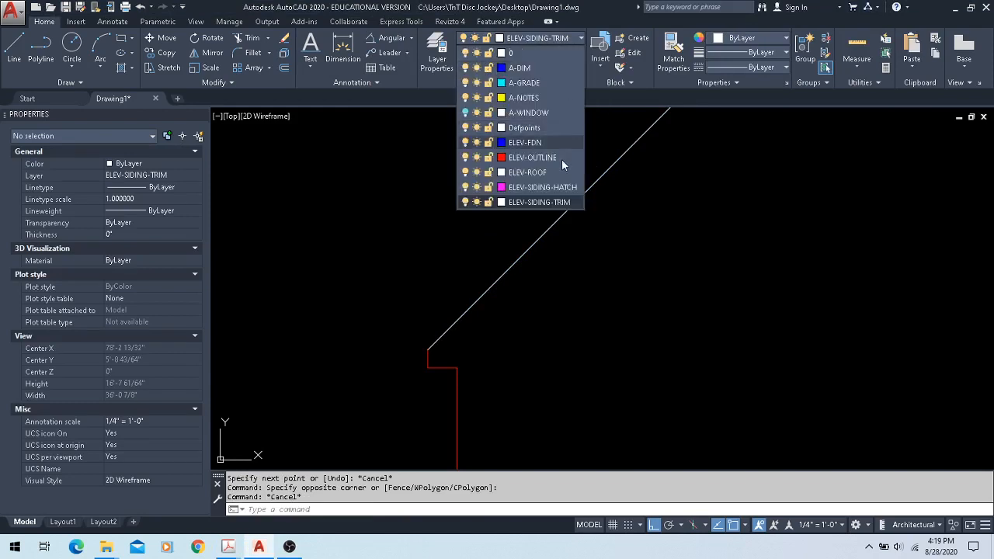
pyautogui.click(540, 157)
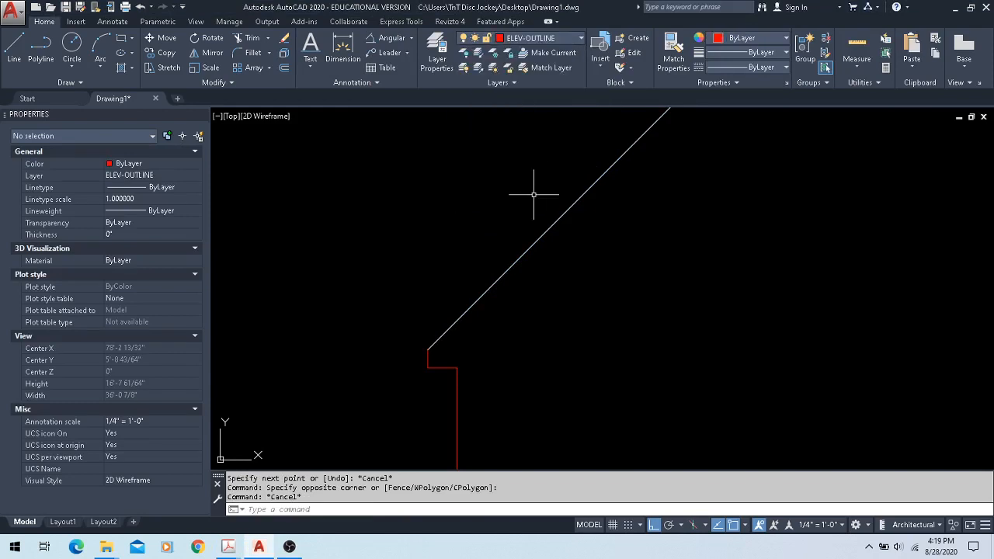
# - Offset the roof slope line 2" to its upper outer side, with the Layer option set to Current
pyautogui.click(284, 69)
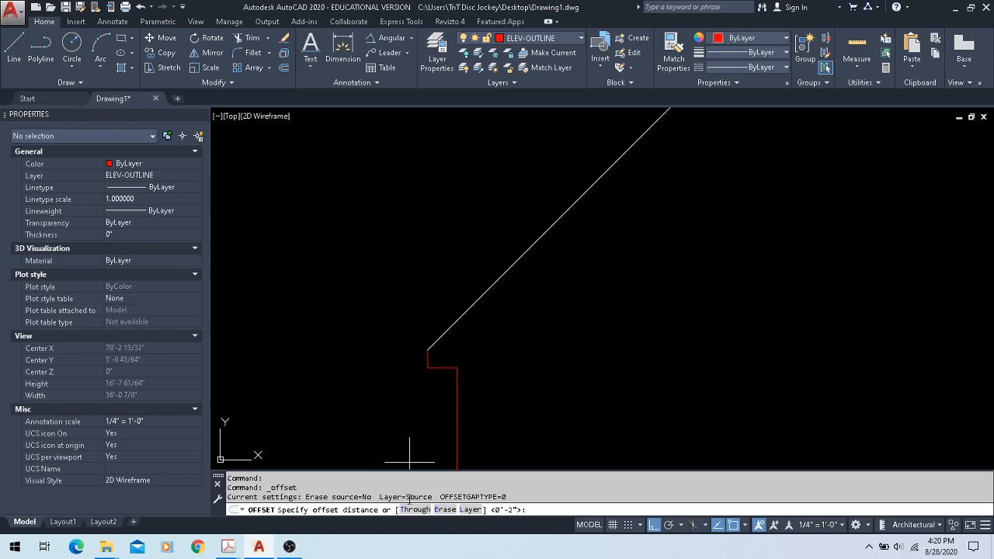
pyautogui.click(470, 510)
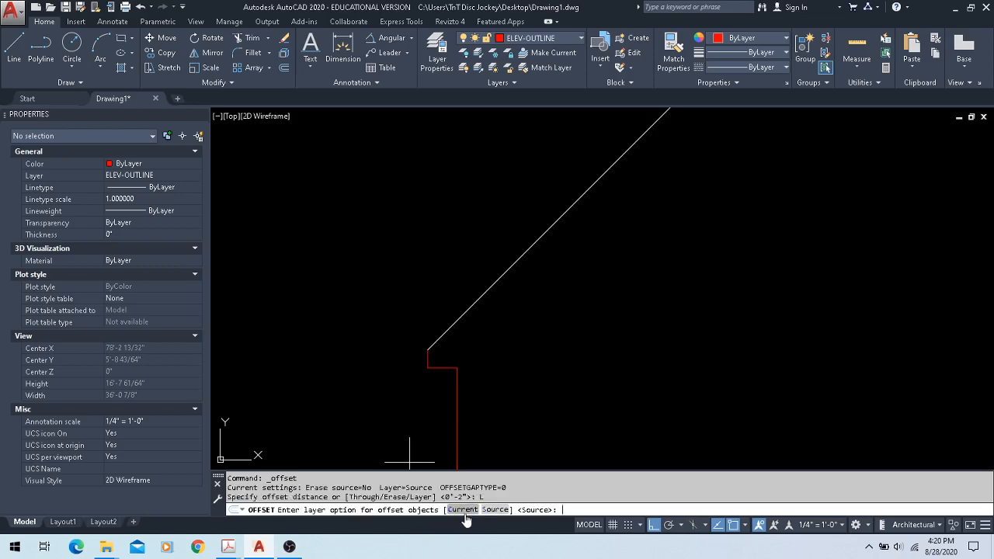
pyautogui.click(463, 512)
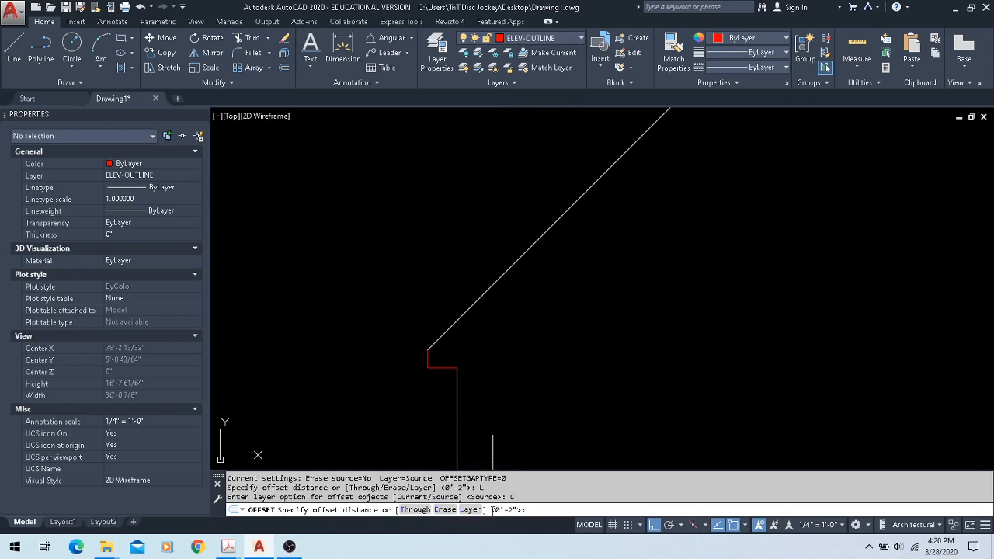
pyautogui.press('Return')
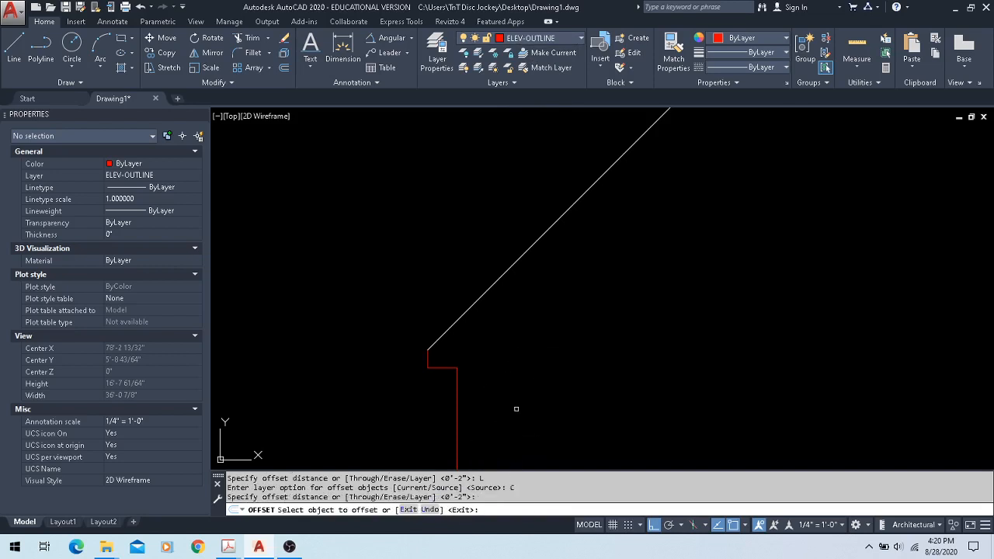
pyautogui.click(492, 285)
pyautogui.click(396, 236)
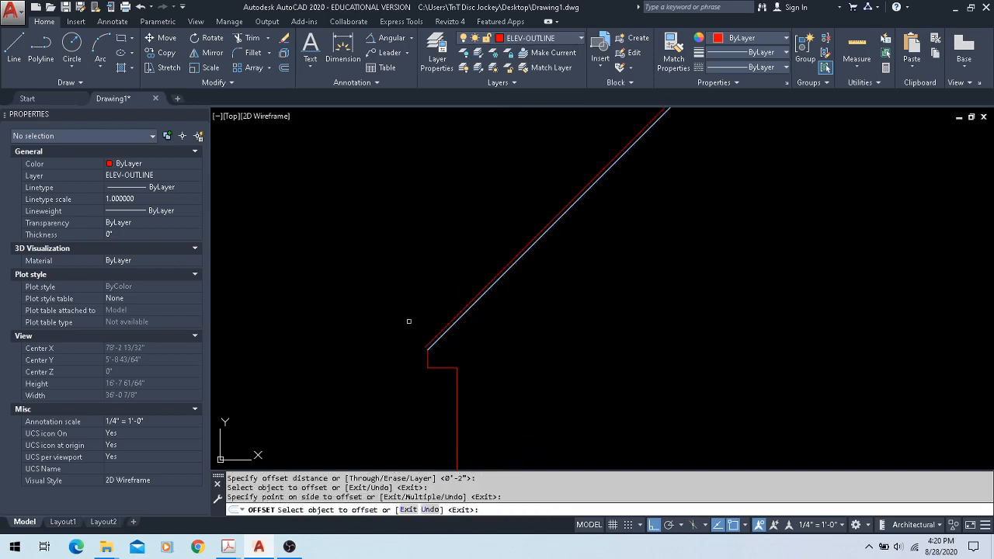
pyautogui.scroll(2, 409, 321)
pyautogui.scroll(4, 444, 415)
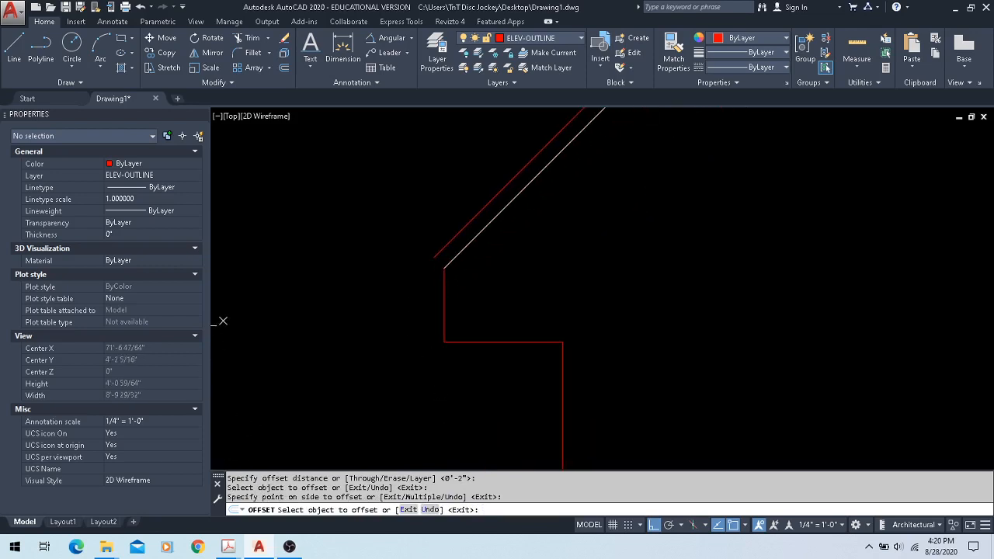
pyautogui.press('Escape')
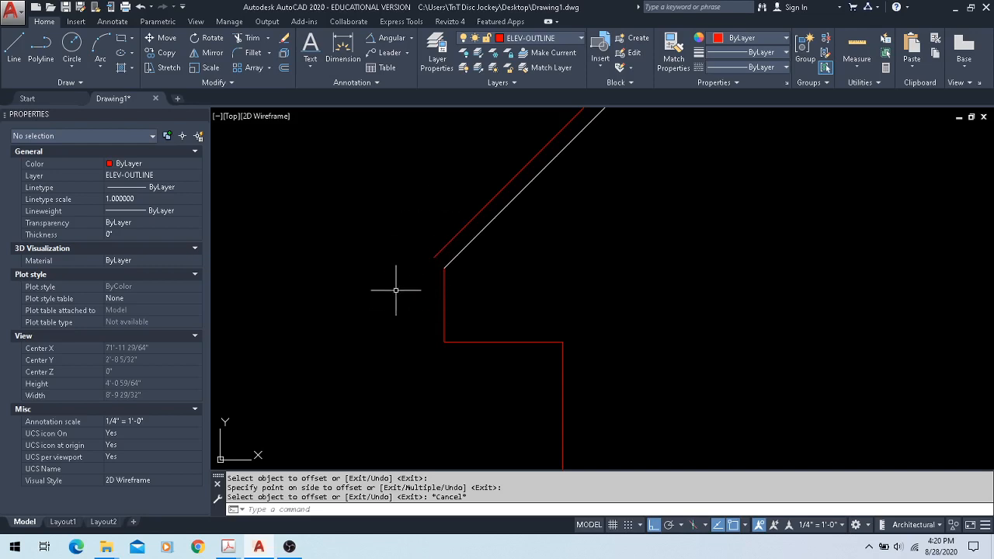
# - Draw a vertical line upward past the roof slope, starting 2" left of the eave's lower outer corner
pyautogui.click(14, 49)
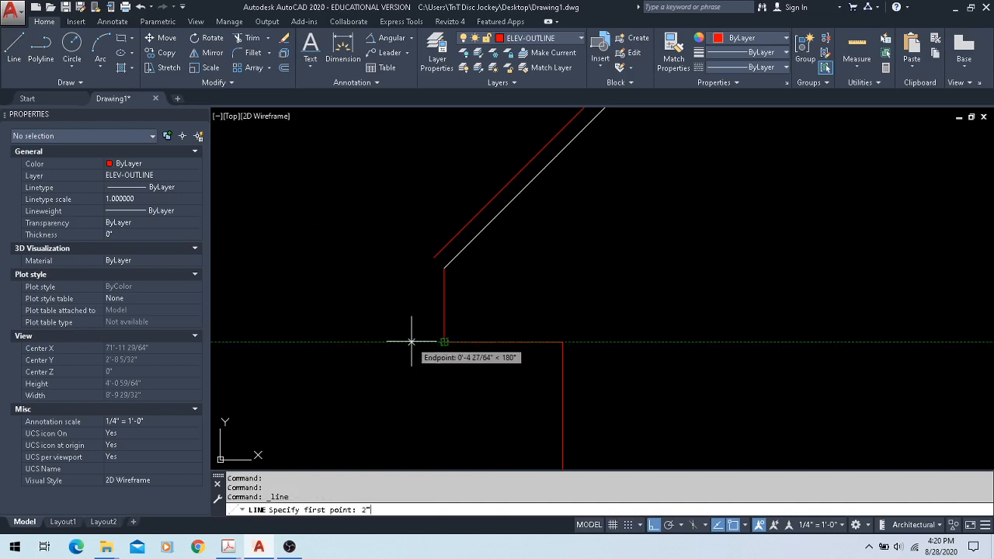
pyautogui.press('Return')
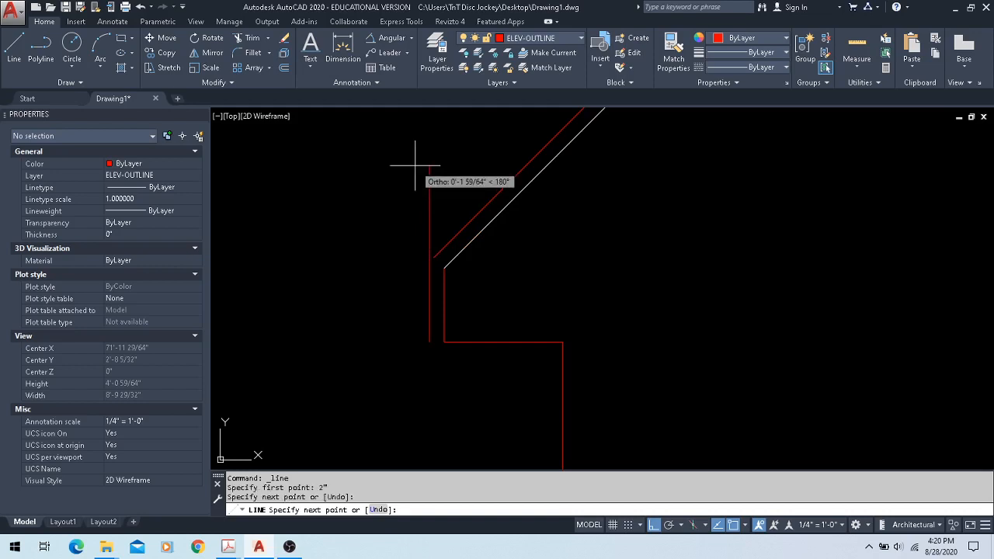
pyautogui.press('Escape')
# - Fillet the offset roof line and the new vertical line with a zero radius to form a sharp corner
pyautogui.scroll(5, 434, 262)
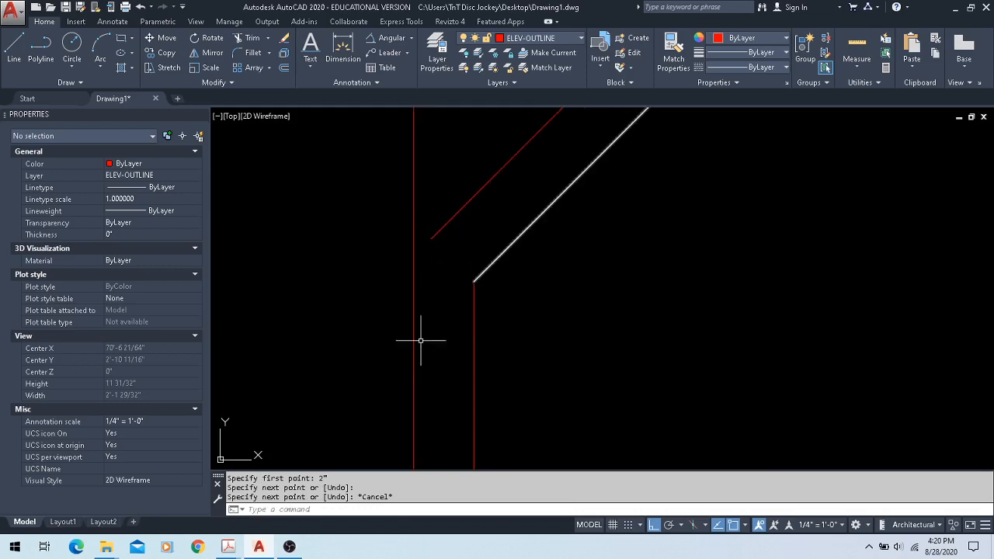
pyautogui.scroll(-4, 378, 260)
pyautogui.scroll(1, 343, 232)
pyautogui.moveTo(344, 233); pyautogui.dragTo(344, 261, button='middle')
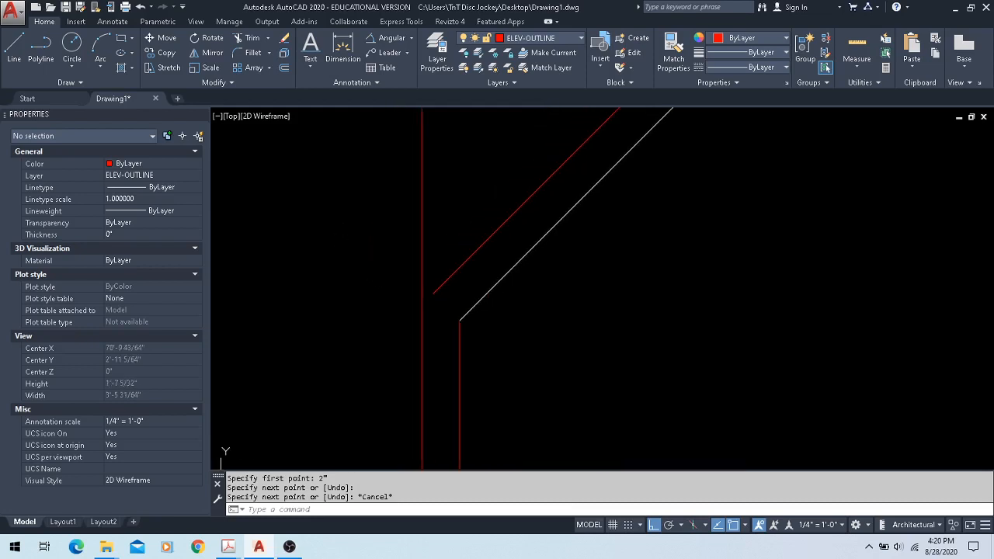
pyautogui.scroll(-2, 343, 263)
pyautogui.click(250, 52)
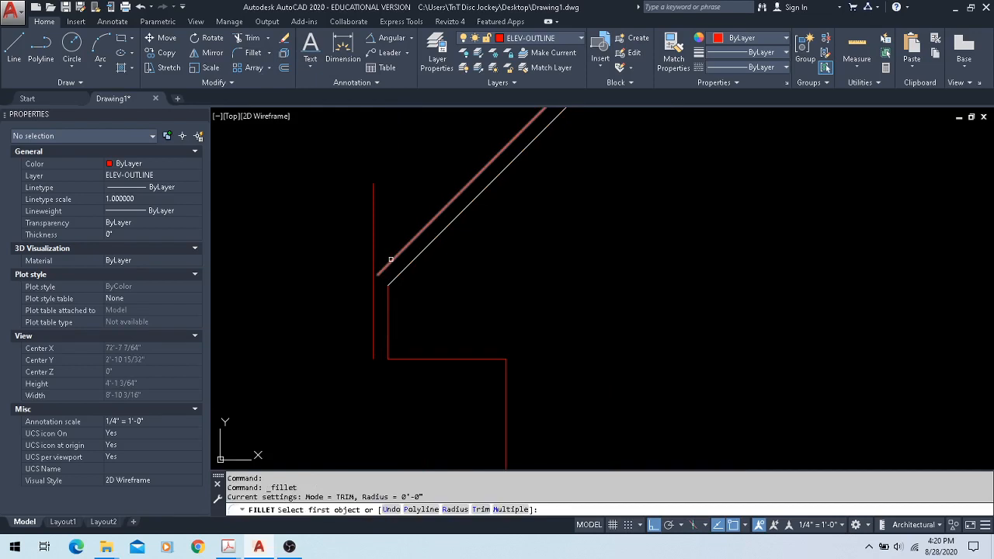
pyautogui.click(391, 260)
pyautogui.click(375, 294)
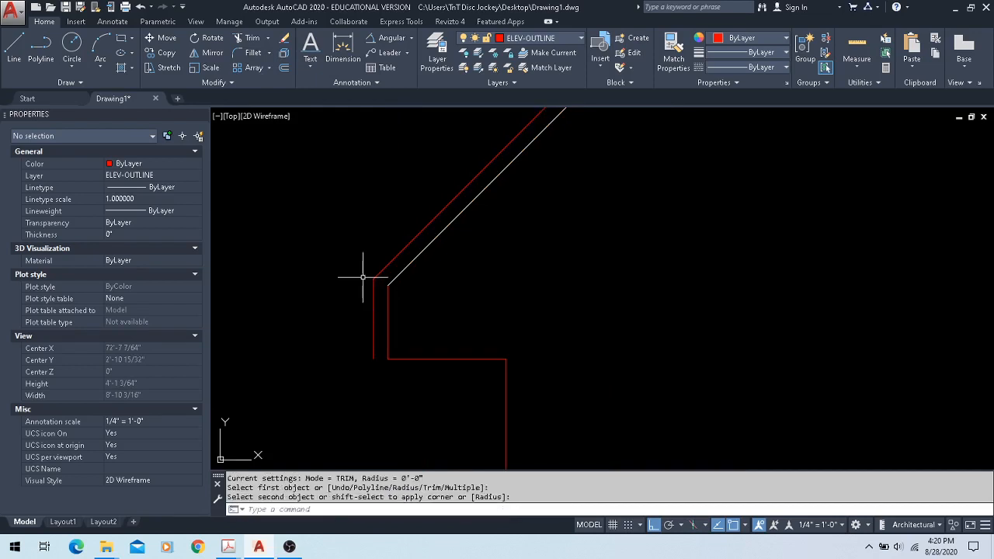
# - Extend the white roof slope line to the outer vertical line, and trim the vertical line below their intersection
pyautogui.scroll(4, 362, 276)
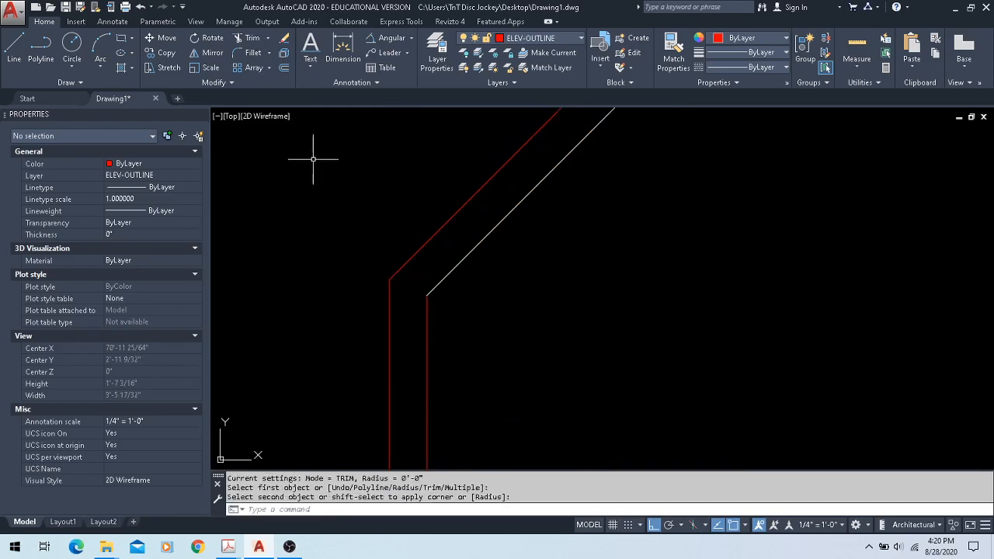
pyautogui.click(249, 40)
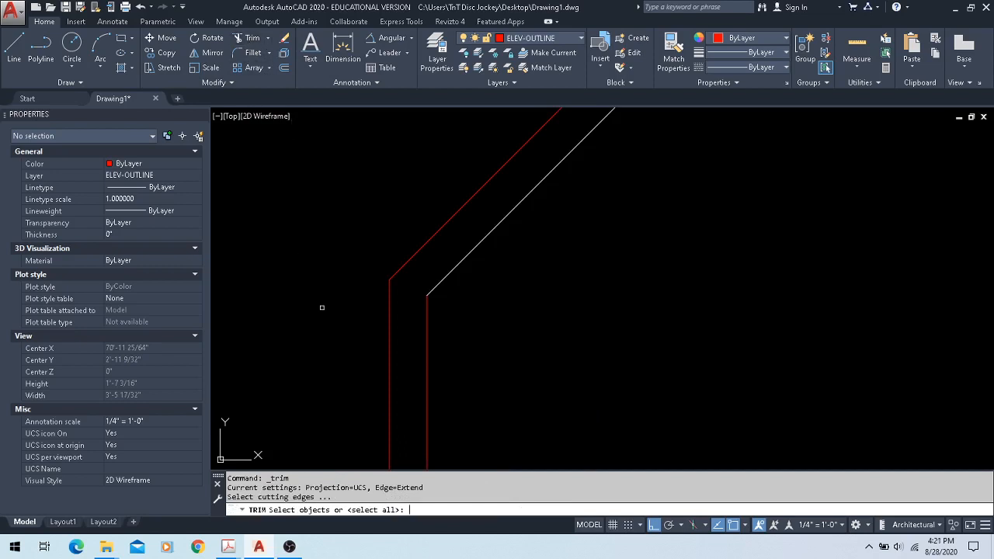
pyautogui.press('Return')
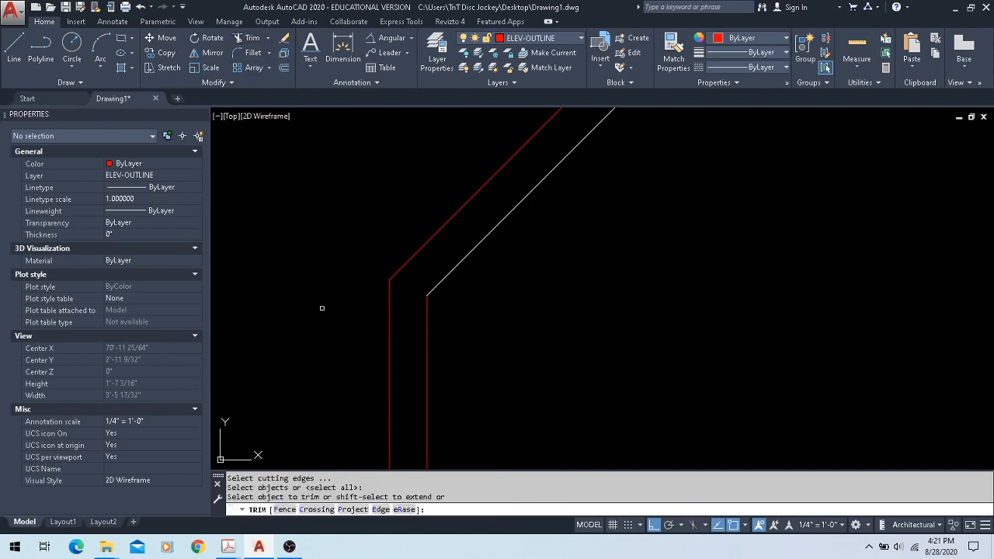
pyautogui.click(436, 288)
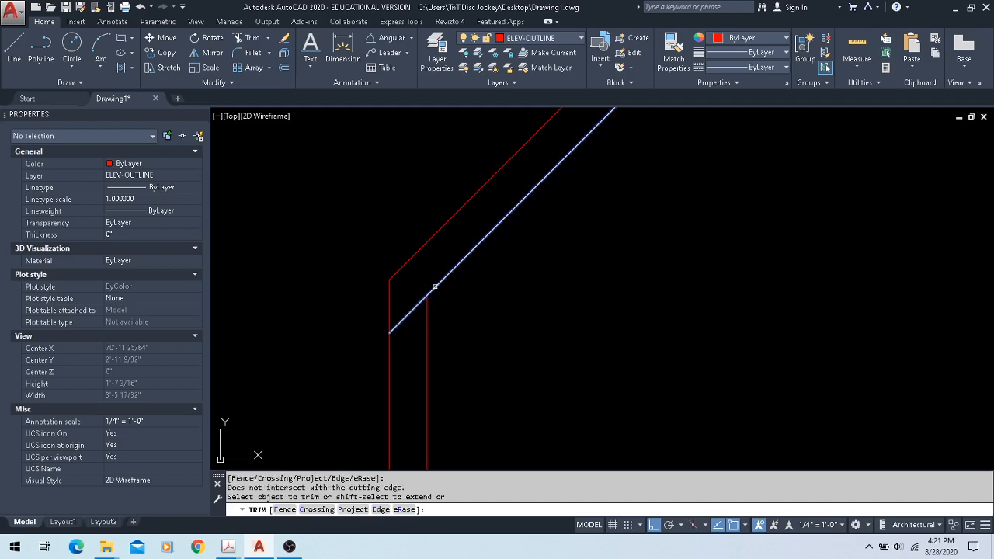
pyautogui.keyDown('shift'); pyautogui.click(434, 287); pyautogui.keyUp('shift')
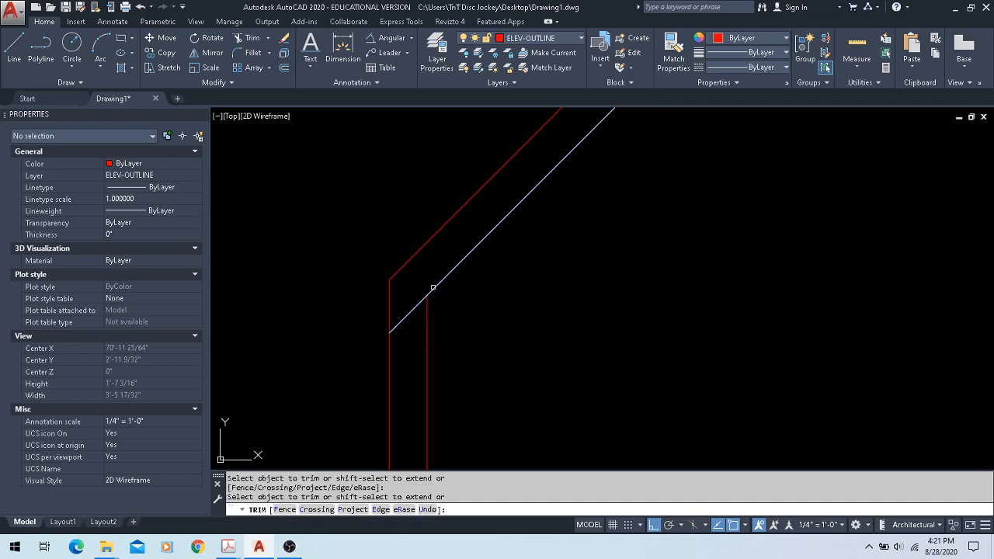
pyautogui.keyDown('shift'); pyautogui.click(416, 313); pyautogui.keyUp('shift')
pyautogui.scroll(-1, 382, 299)
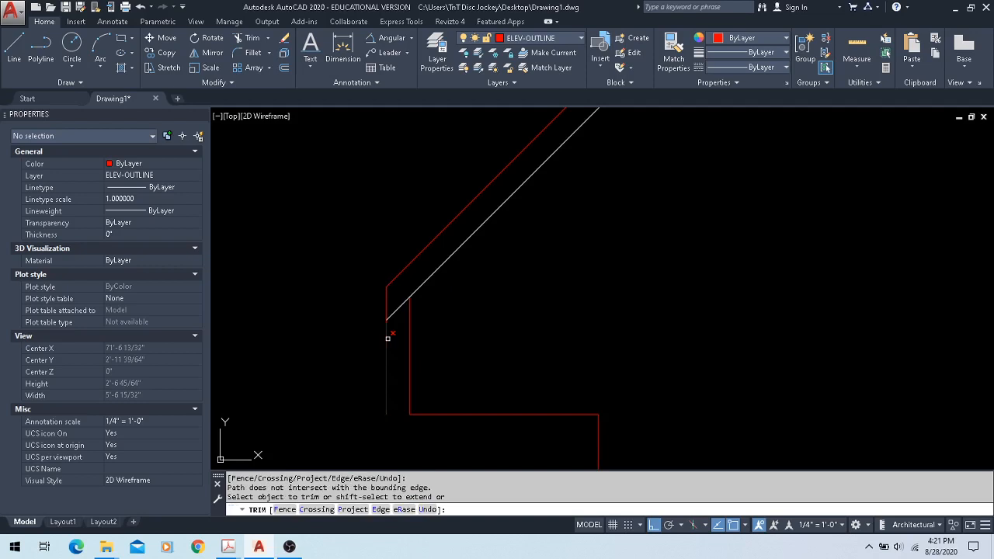
pyautogui.click(388, 338)
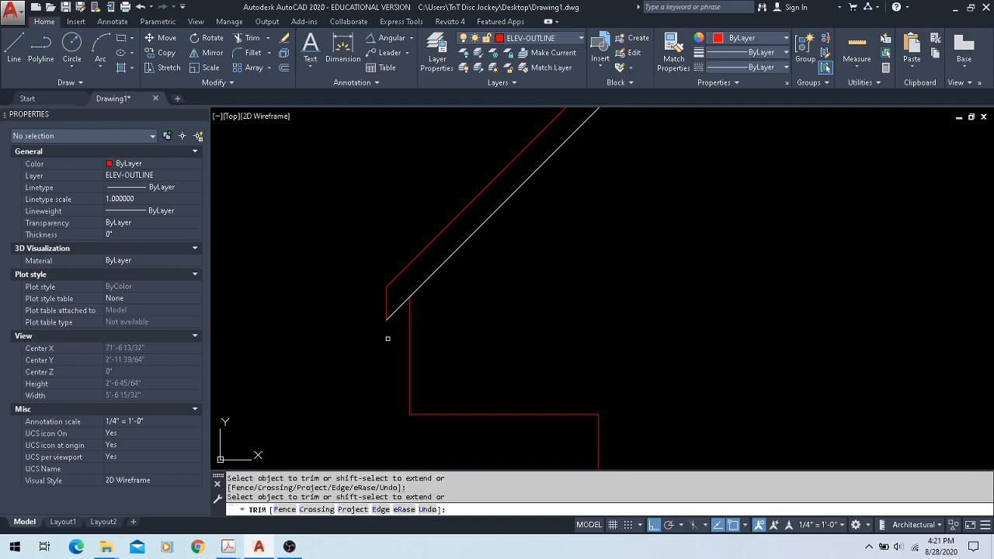
# - Trim the white roof line's extension back to the top of the inner eave line
pyautogui.click(387, 315)
pyautogui.scroll(1, 393, 313)
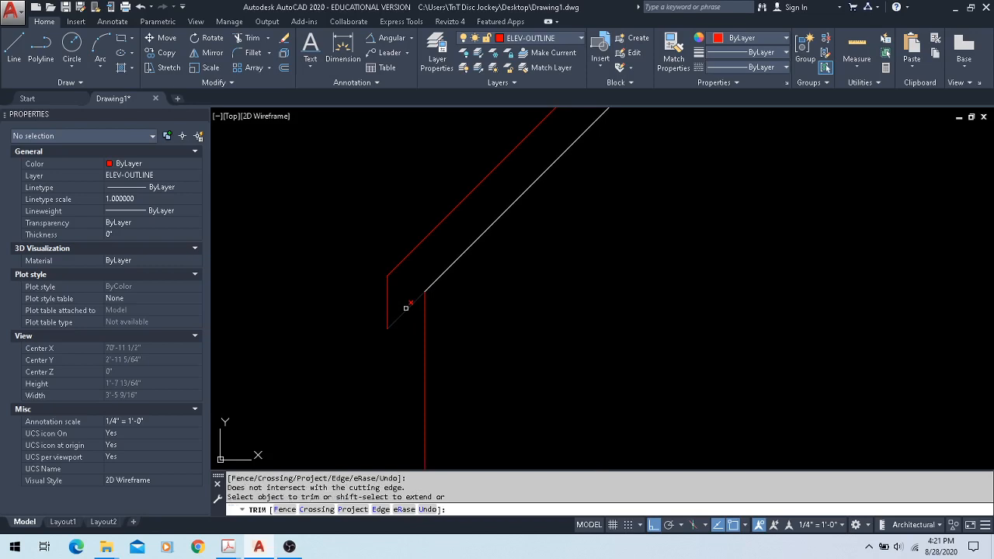
pyautogui.press('Escape')
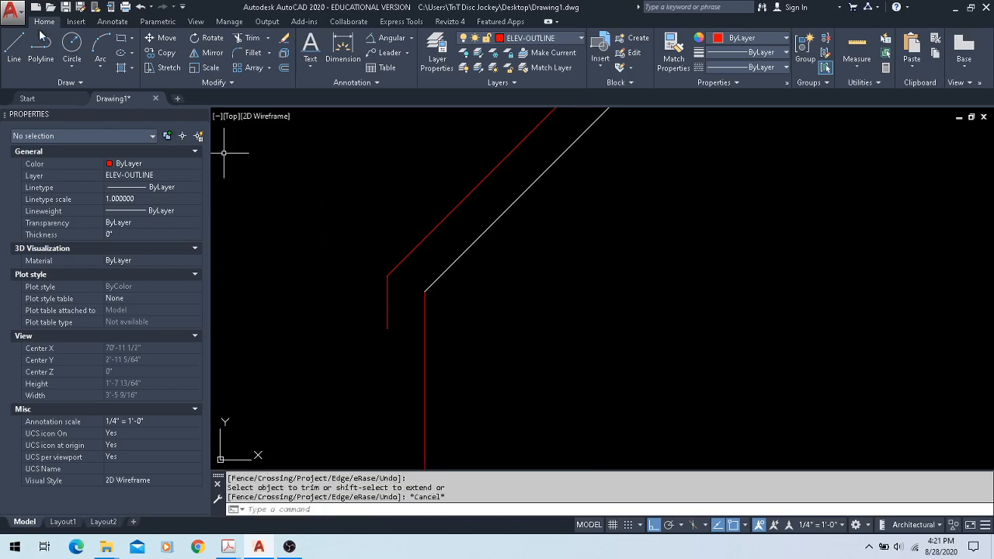
# - Draw an ELEV-OUTLINE line from the top of the inner eave line to the outer vertical's lower end, and check its properties
pyautogui.click(17, 52)
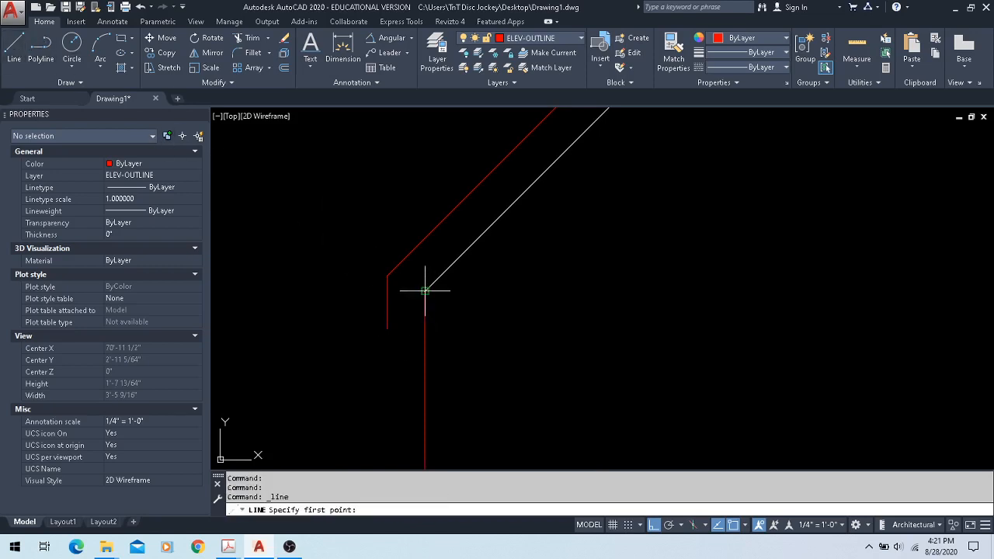
pyautogui.click(425, 291)
pyautogui.click(389, 328)
pyautogui.press('Escape')
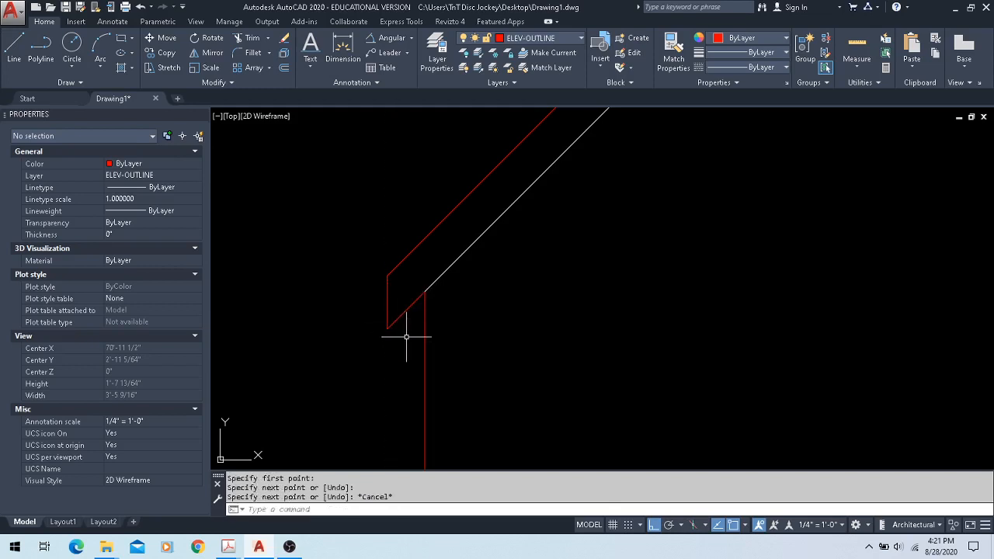
pyautogui.click(411, 299)
pyautogui.click(402, 309)
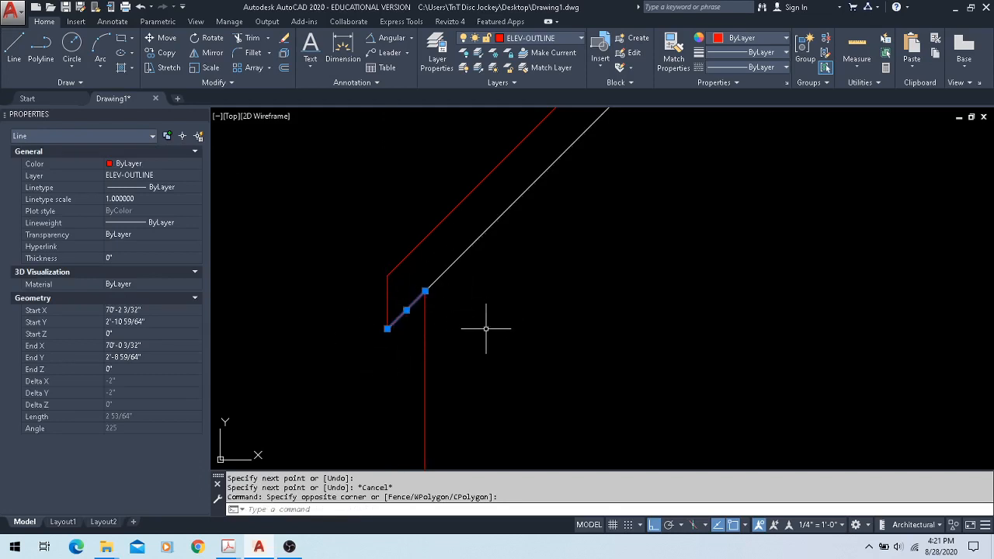
pyautogui.press('Escape')
# - Check the gable's fascia board and overhang notes in the HOUSE ELEVATION ONE IMPERIAL S2020 PDF, and return to the AutoCAD drawing's eave
pyautogui.scroll(-8, 450, 337)
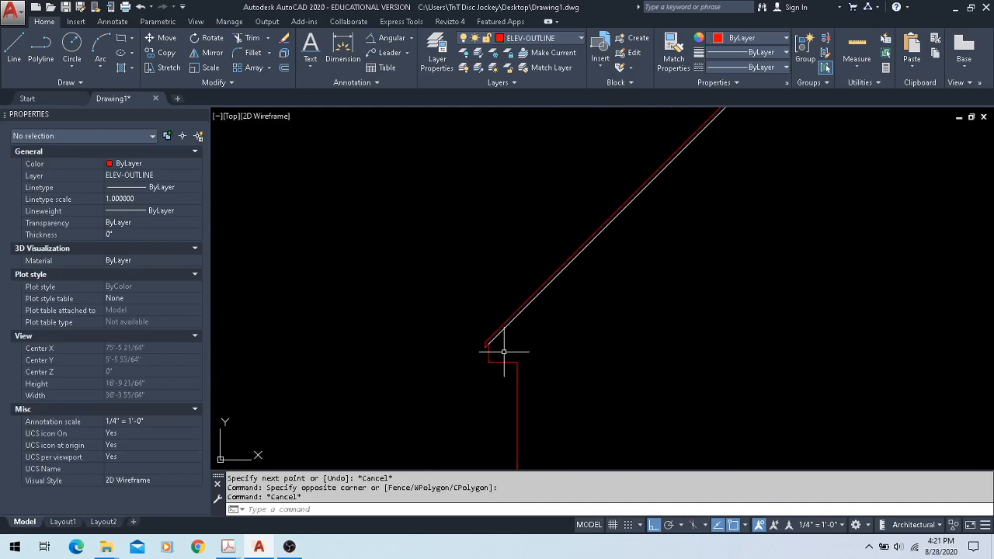
pyautogui.scroll(-1, 604, 377)
pyautogui.moveTo(569, 357)
pyautogui.mouseDown(button='middle')
pyautogui.moveTo(428, 274)
pyautogui.moveTo(424, 296)
pyautogui.mouseUp(button='middle')
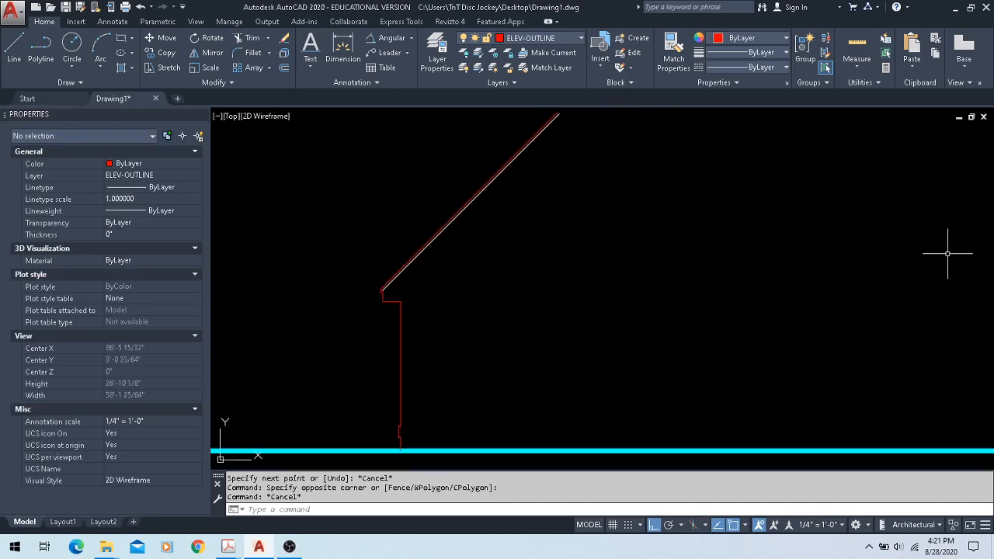
pyautogui.click(227, 547)
pyautogui.click(155, 510)
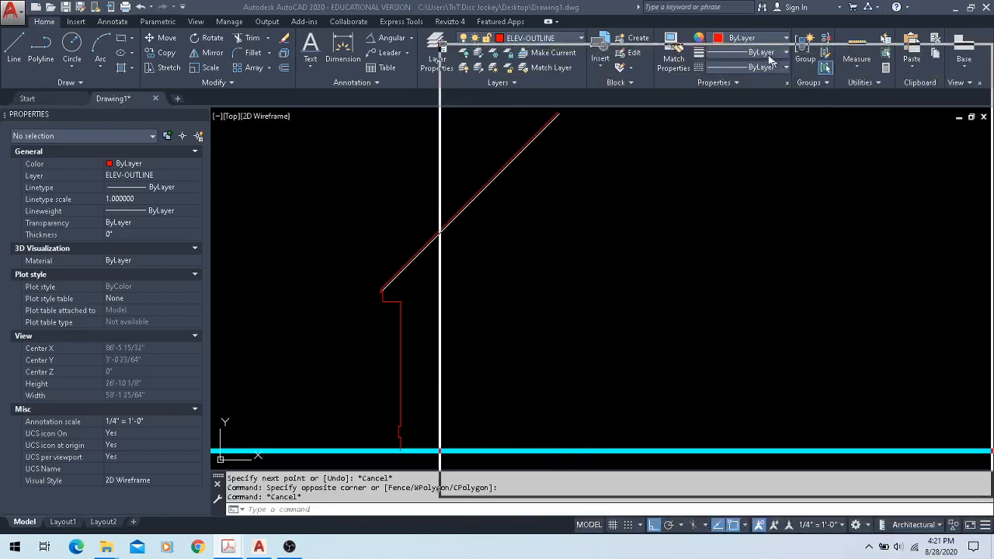
pyautogui.scroll(6, 709, 222)
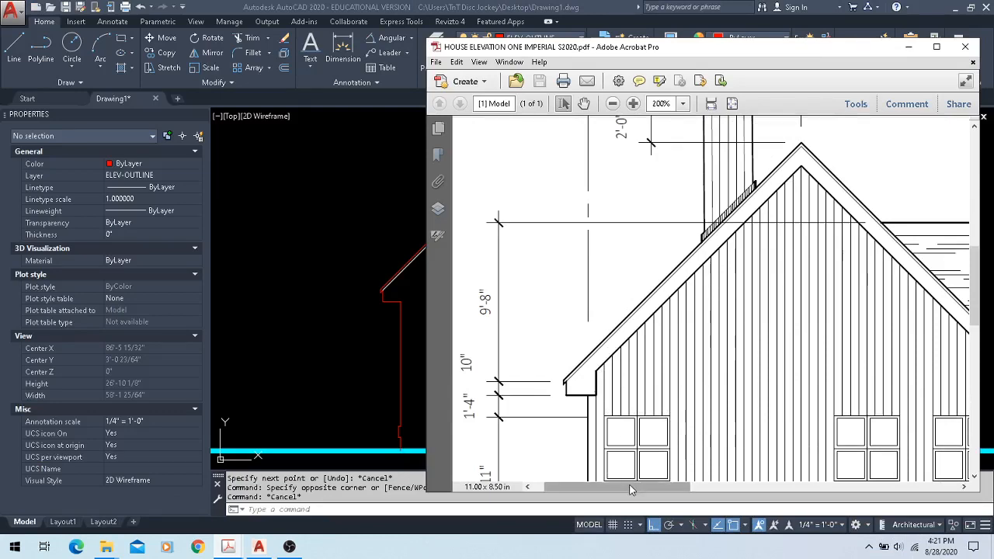
pyautogui.moveTo(633, 487); pyautogui.dragTo(904, 465)
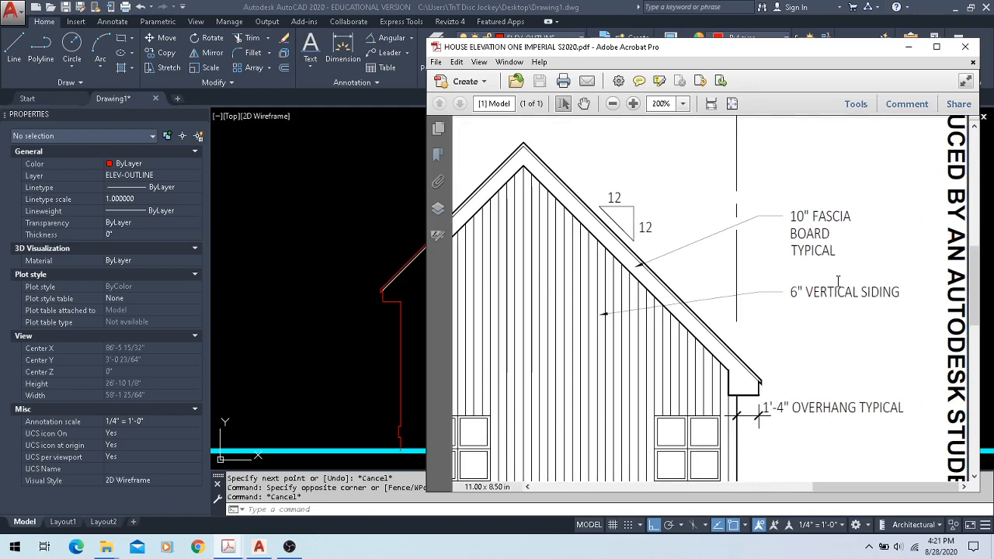
pyautogui.moveTo(705, 50)
pyautogui.mouseDown()
pyautogui.moveTo(710, 67)
pyautogui.moveTo(993, 105)
pyautogui.mouseUp()
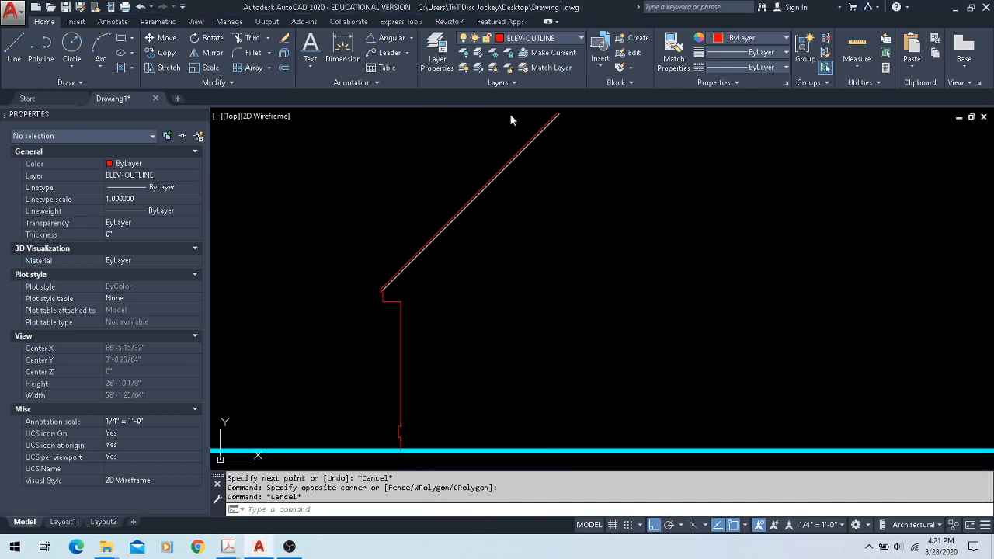
pyautogui.scroll(5, 396, 279)
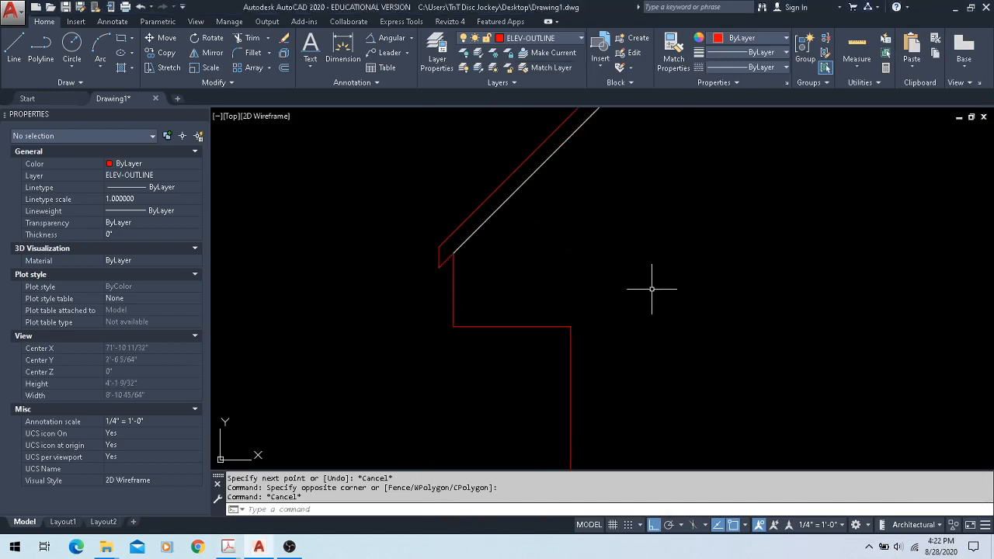
# - Make ELEV-SIDING-TRIM the current layer and bring the wall below the eave into view
pyautogui.click(560, 40)
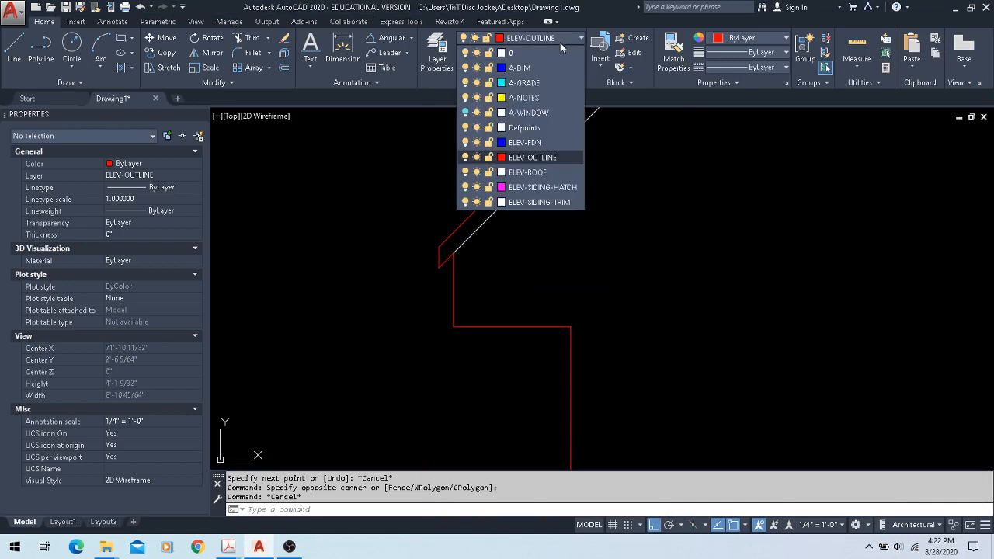
pyautogui.click(560, 203)
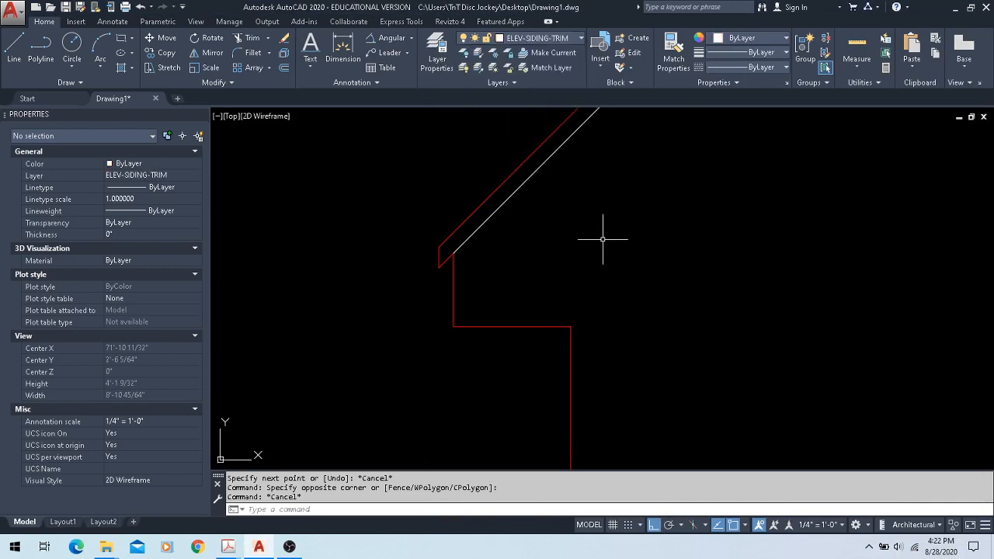
pyautogui.moveTo(603, 240); pyautogui.dragTo(513, 309, button='middle')
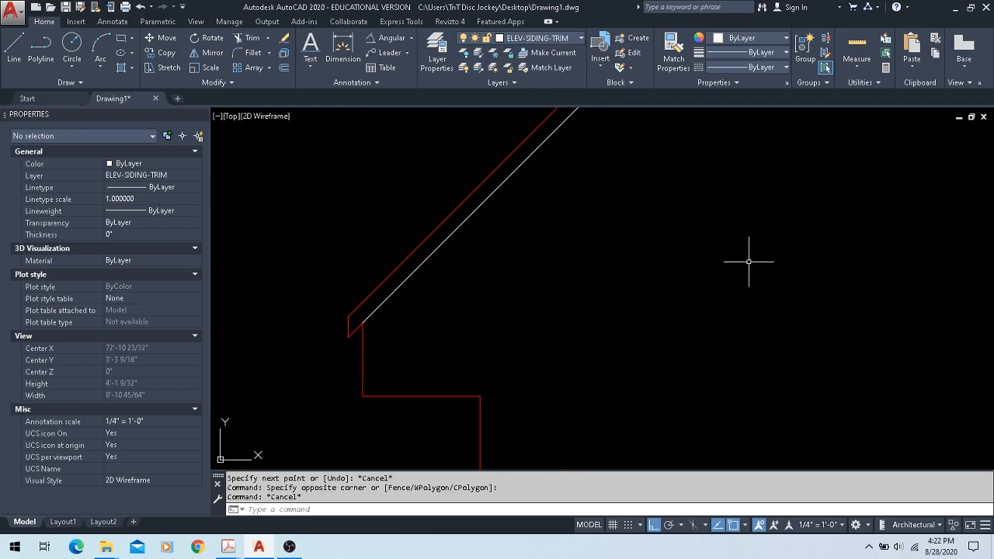
pyautogui.scroll(-5, 546, 320)
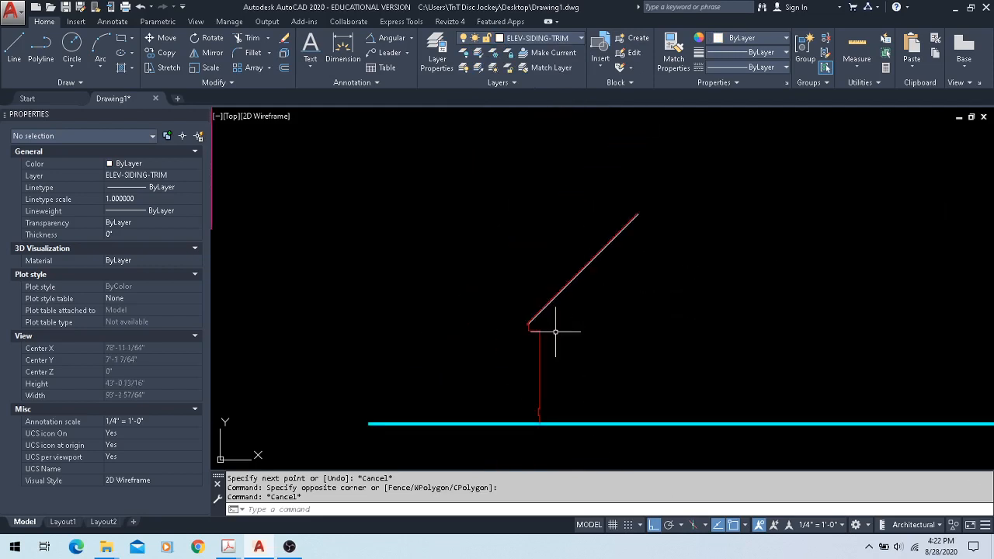
pyautogui.scroll(3, 545, 406)
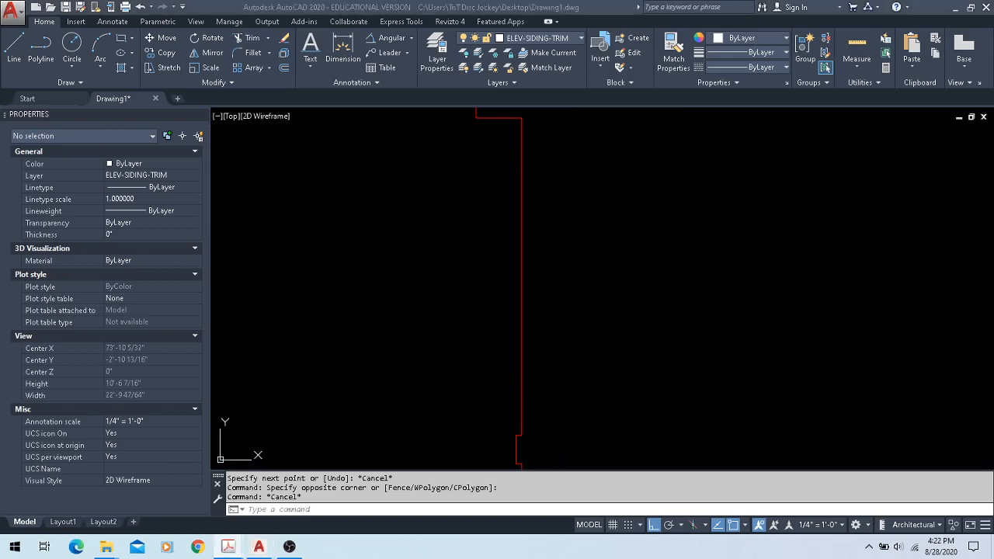
pyautogui.click(589, 328)
pyautogui.moveTo(582, 373); pyautogui.dragTo(522, 378, button='middle')
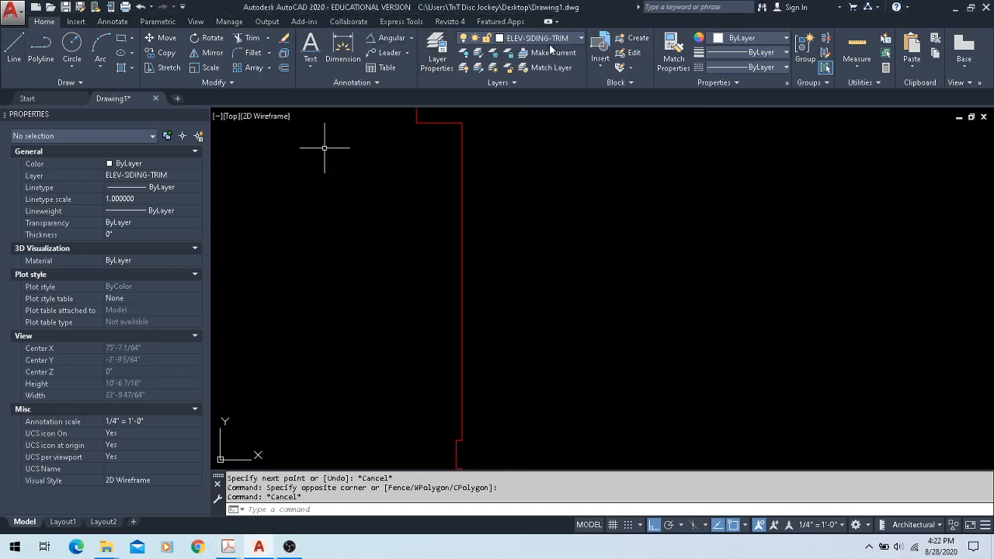
# - Draw a 6" horizontal line inward from the top of the wall, continuing vertically down level with the top of the base projection
pyautogui.click(14, 48)
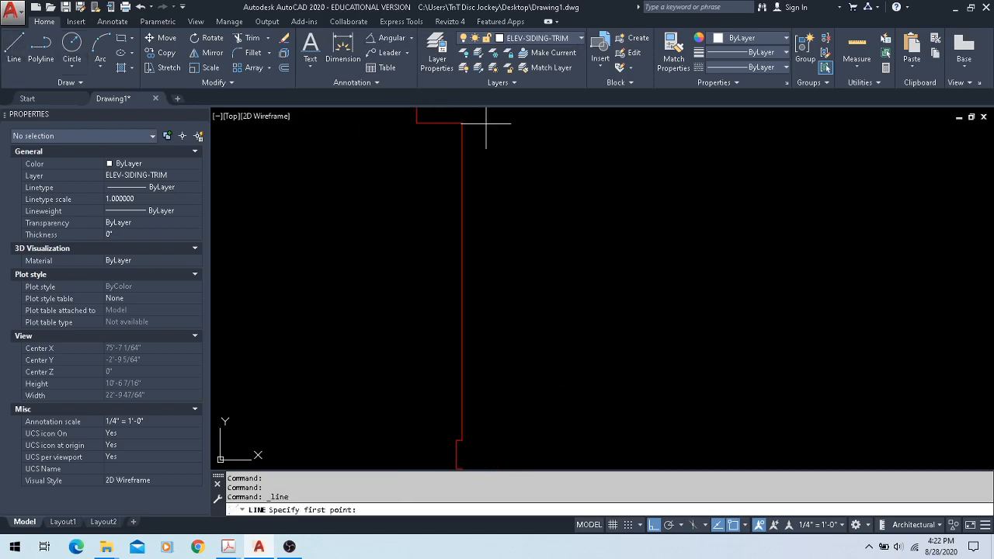
pyautogui.scroll(6, 487, 122)
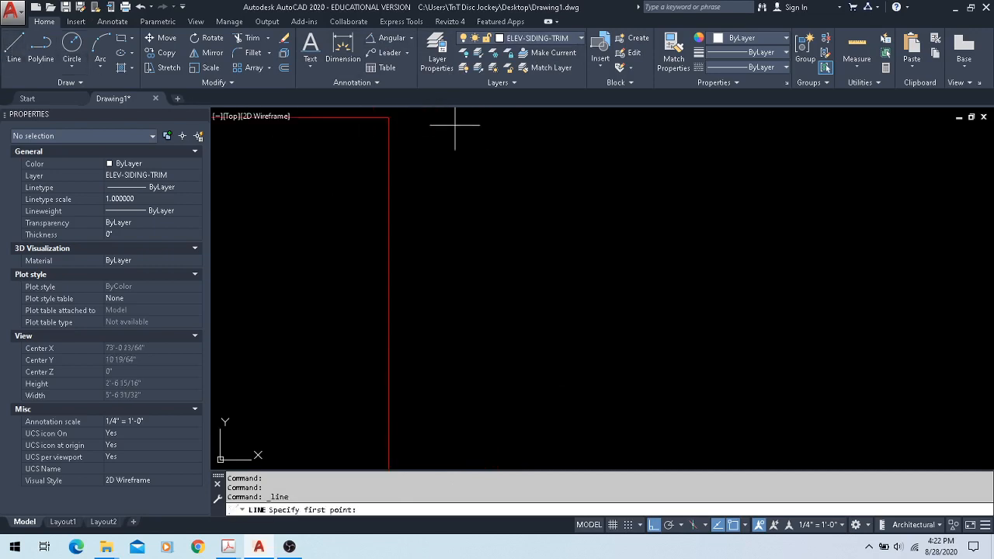
pyautogui.click(388, 116)
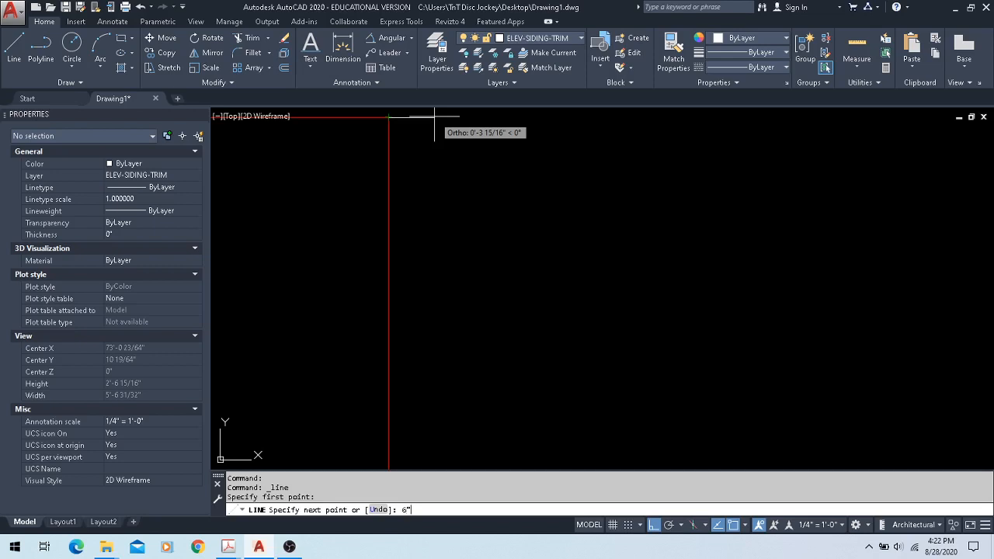
pyautogui.write('6"')
pyautogui.press('Return')
pyautogui.scroll(-8, 455, 233)
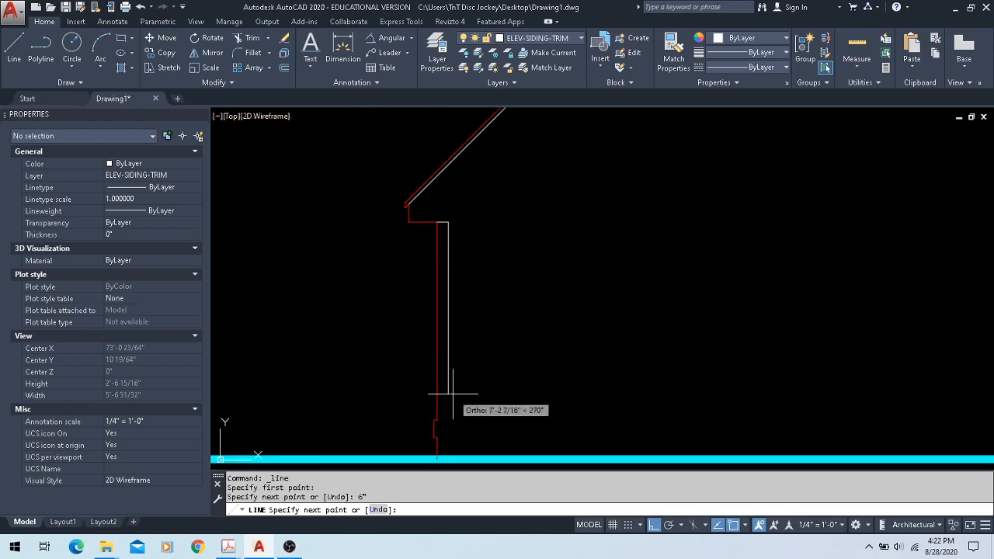
pyautogui.scroll(6, 453, 394)
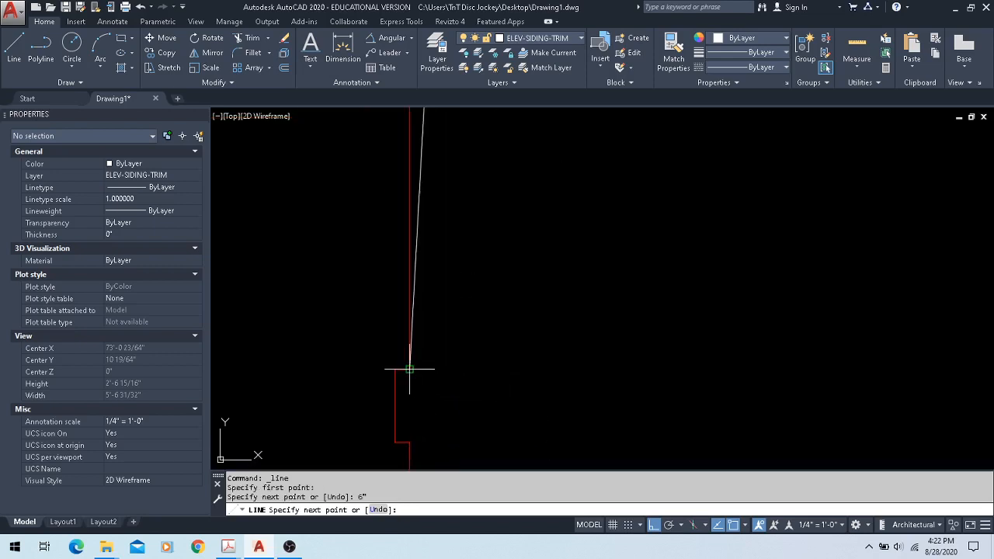
pyautogui.click(454, 369)
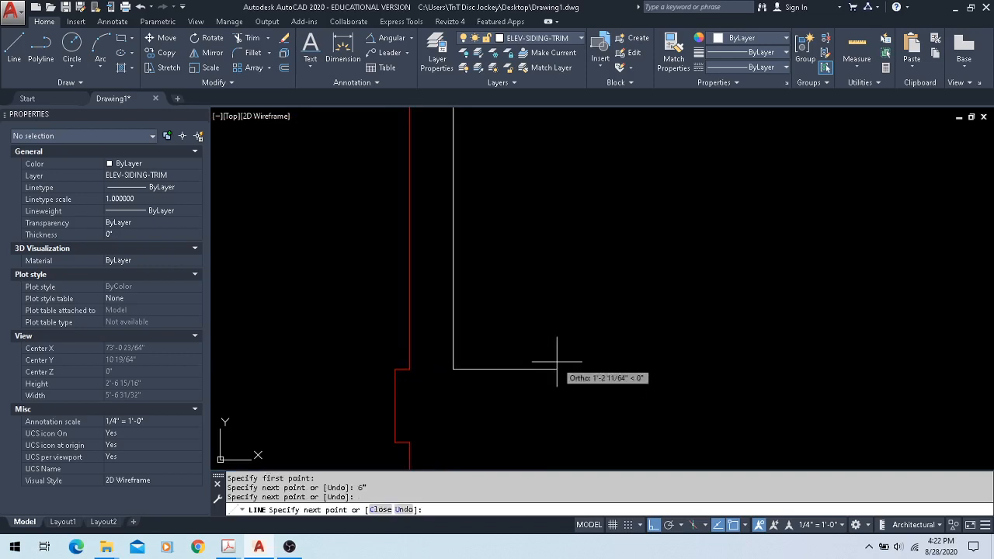
pyautogui.press('Escape')
pyautogui.scroll(-12, 546, 358)
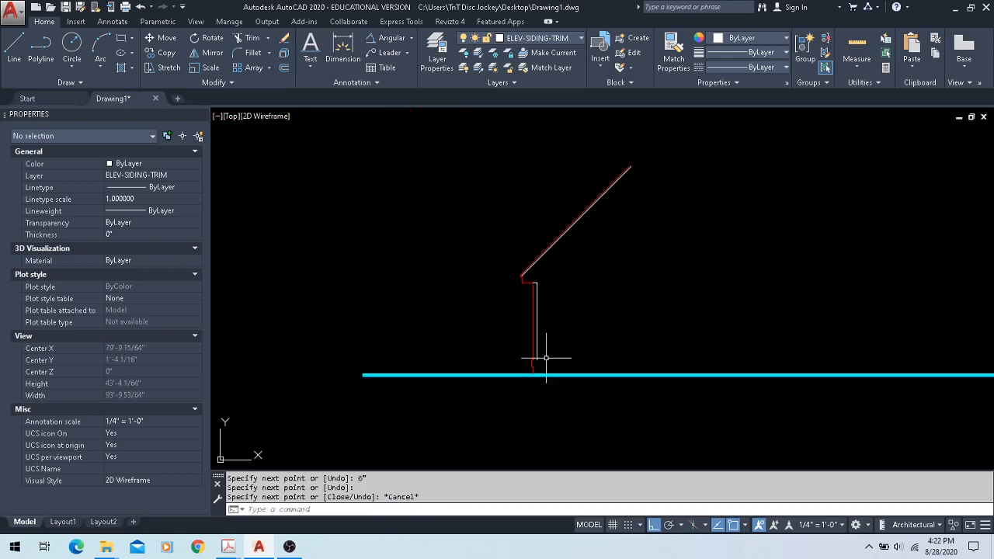
pyautogui.scroll(6, 543, 275)
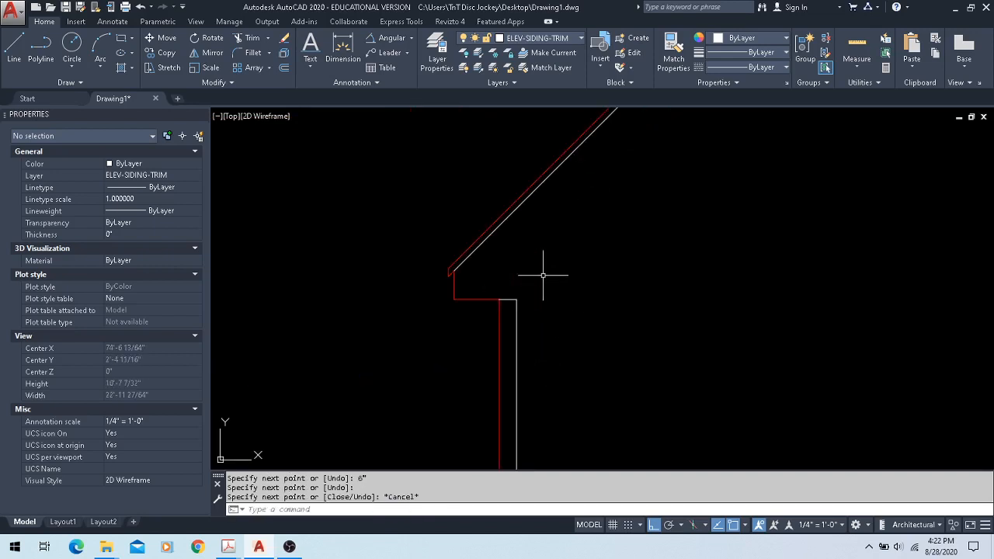
pyautogui.write('ex')
pyautogui.press('Return')
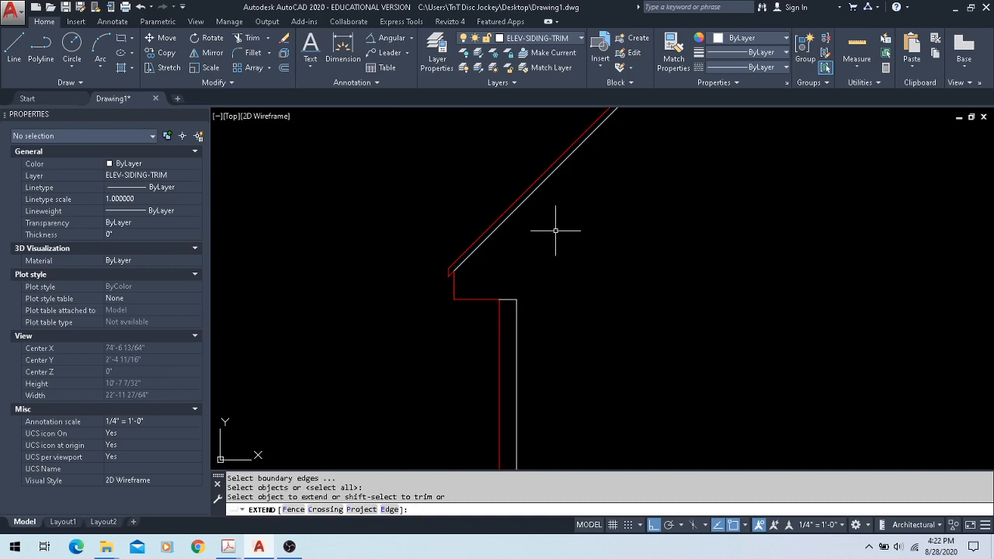
pyautogui.press('Escape')
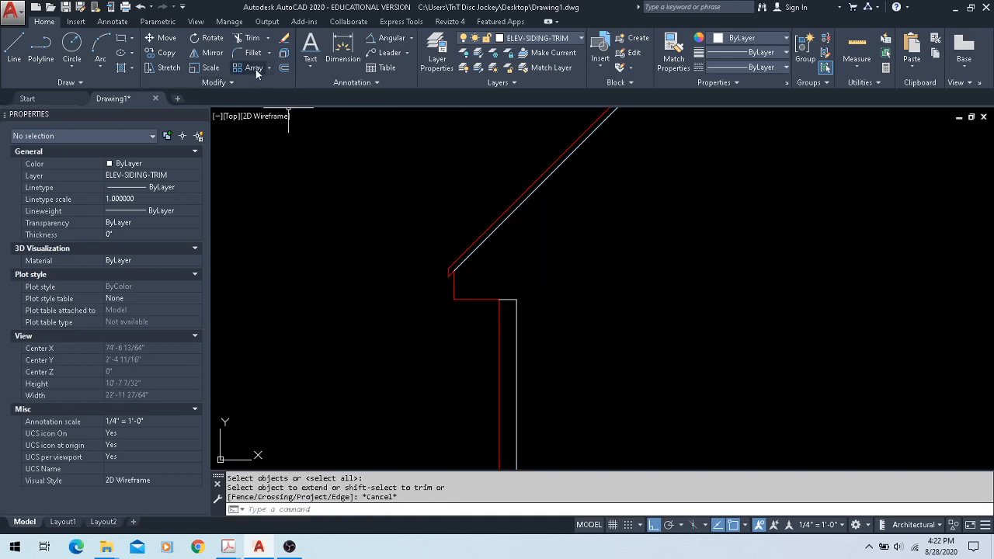
# - Offset the white roof slope line 10" toward the inside of the gable
pyautogui.click(284, 68)
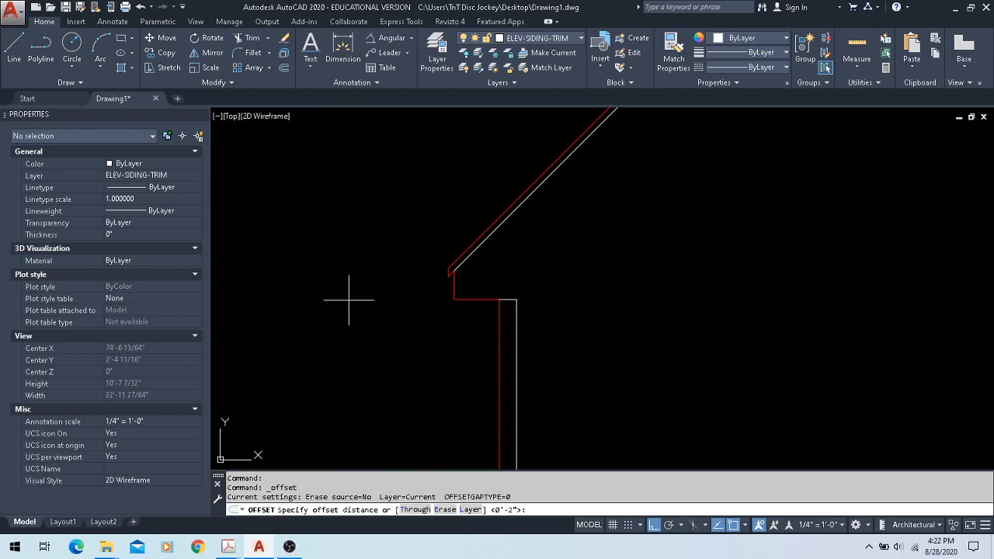
pyautogui.press('Return')
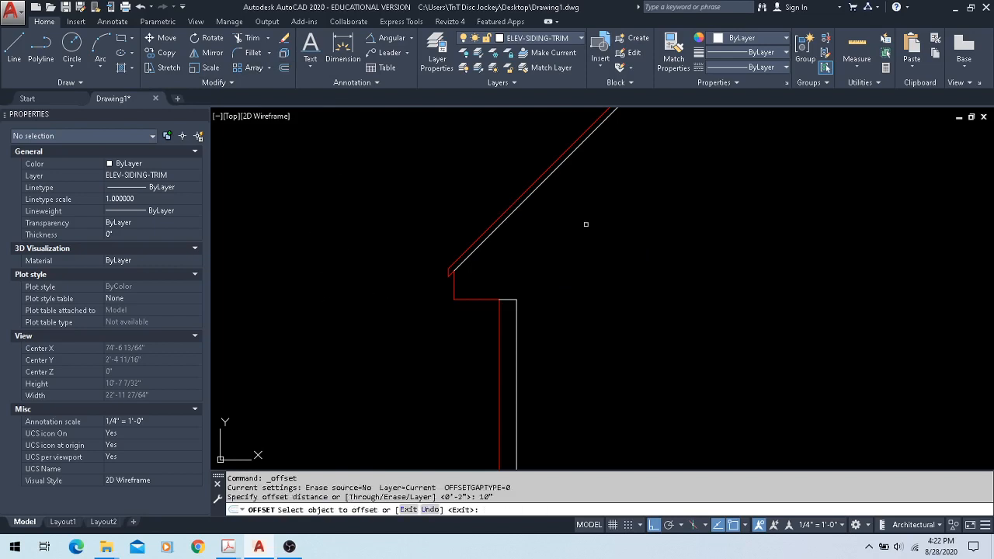
pyautogui.click(565, 163)
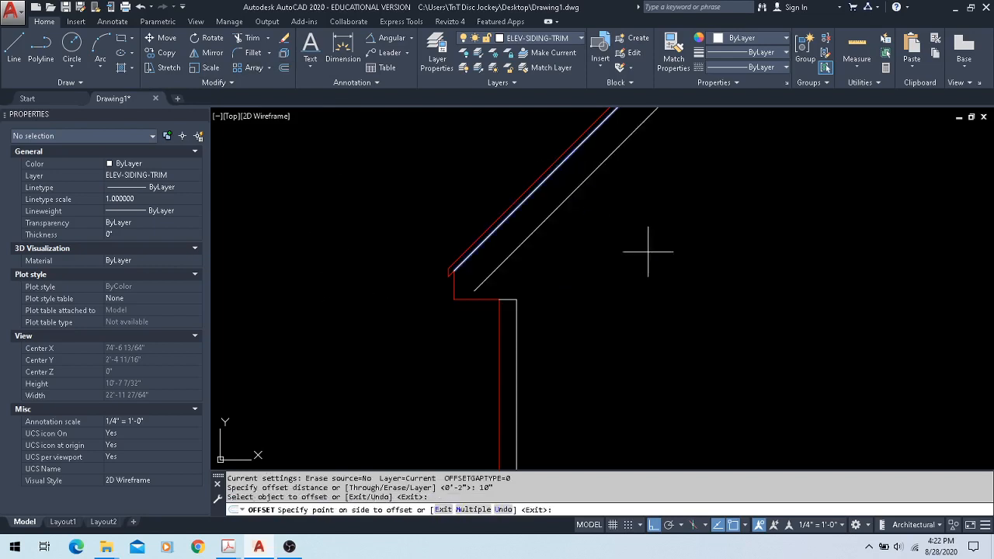
pyautogui.click(662, 263)
pyautogui.press('Escape')
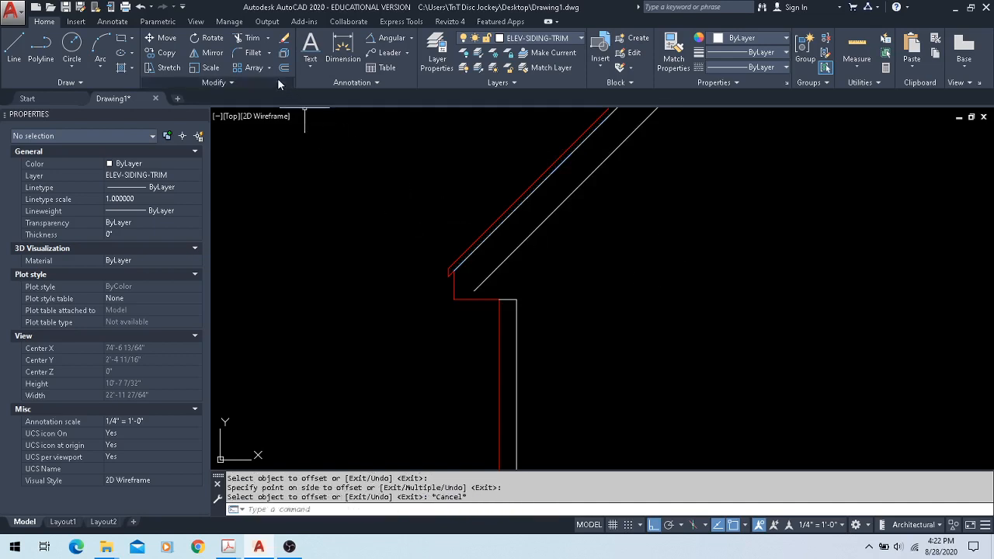
# - Fillet the vertical corner trim line and the offset roof slope line so they meet in a corner
pyautogui.click(247, 52)
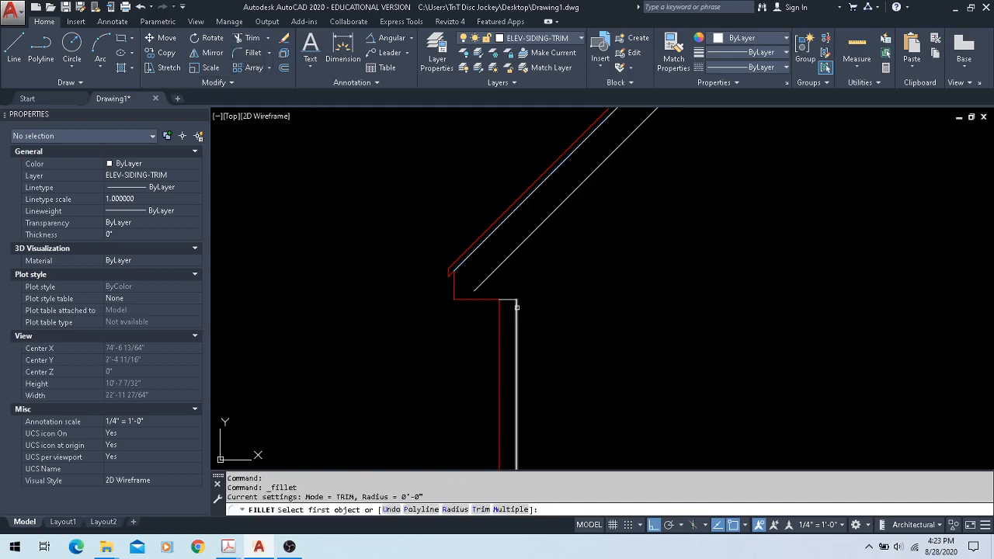
pyautogui.click(516, 304)
pyautogui.click(555, 224)
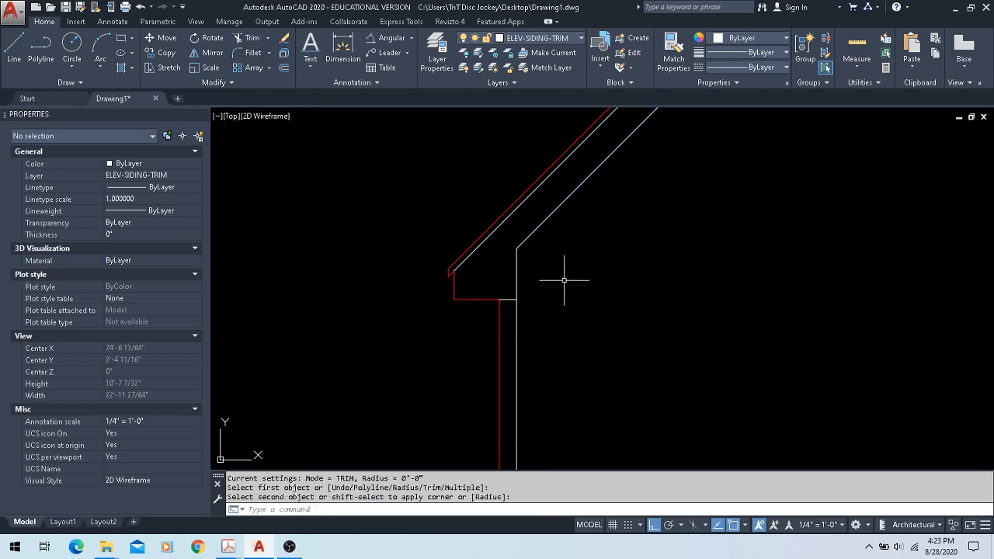
pyautogui.scroll(-2, 551, 280)
pyautogui.scroll(-4, 542, 279)
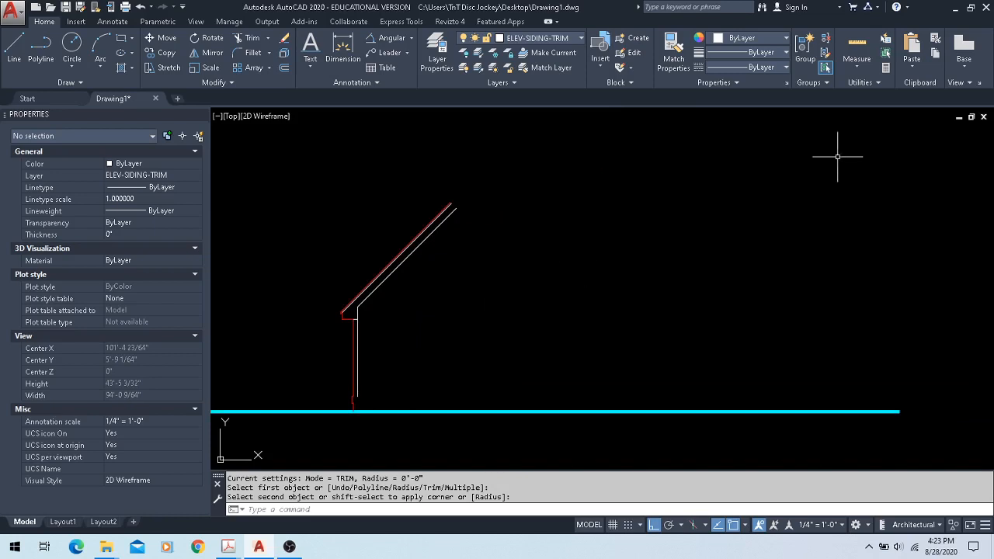
# - Check the gable's trim and overall width in the HOUSE ELEVATION ONE IMPERIAL S2020 PDF, and return to the AutoCAD drawing
pyautogui.hotkey('alt', 'Tab')
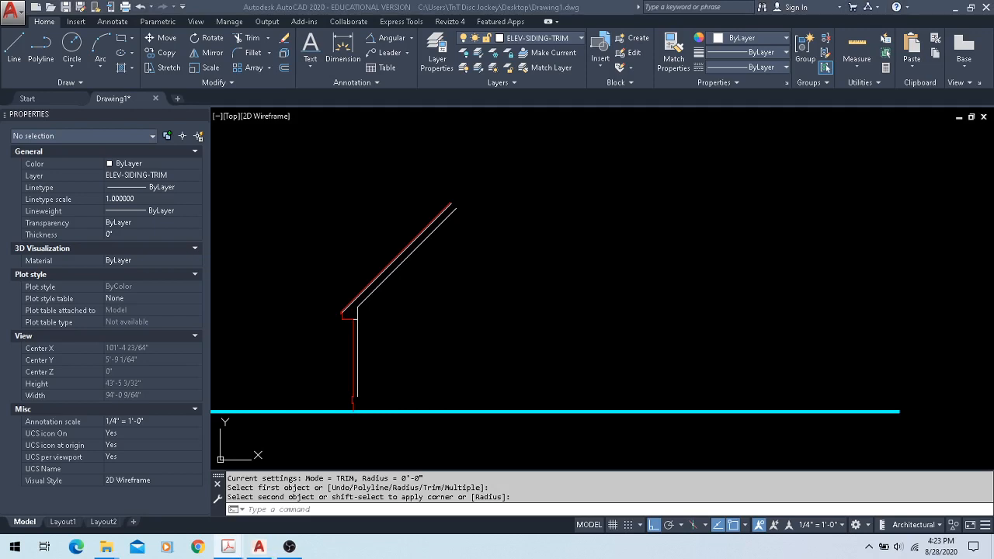
pyautogui.moveTo(993, 56); pyautogui.dragTo(618, 18)
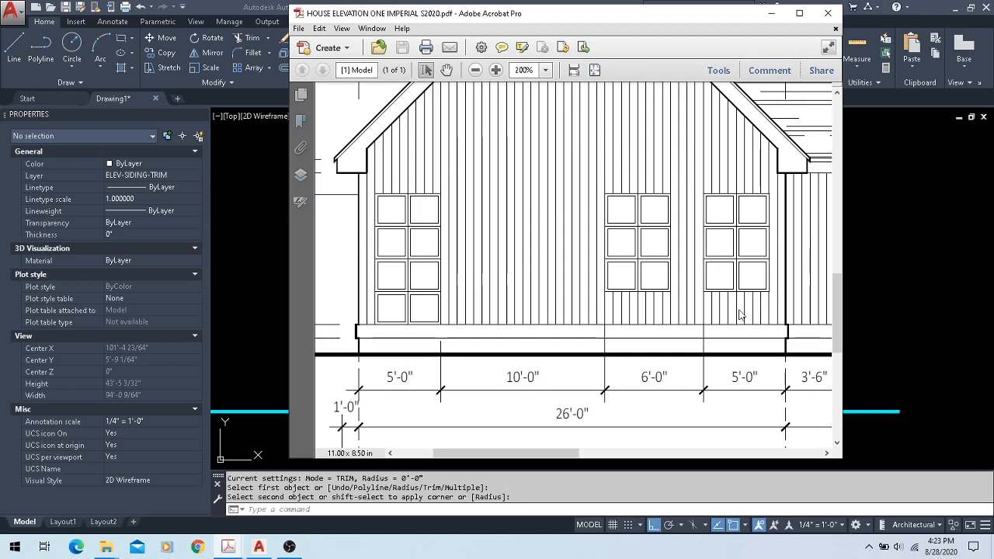
pyautogui.scroll(1, 743, 319)
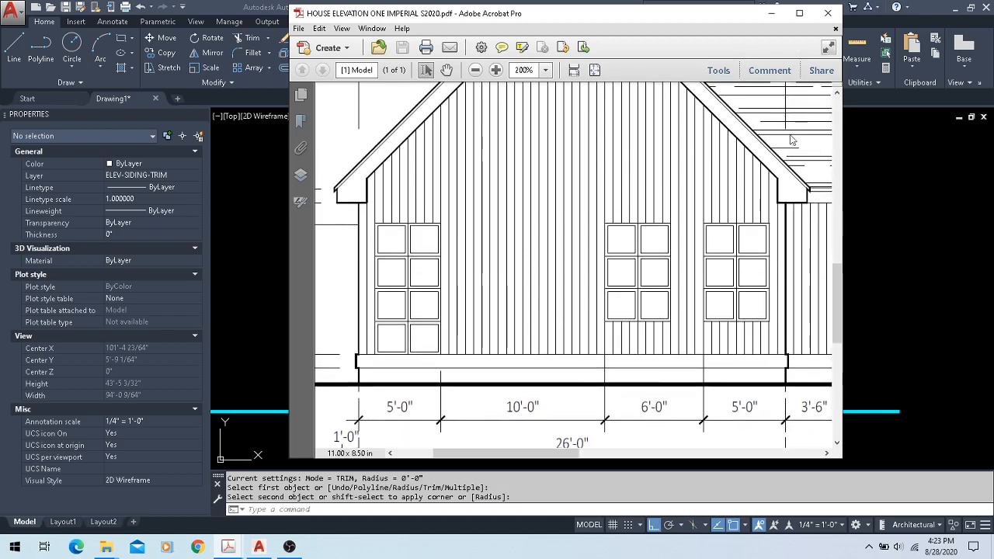
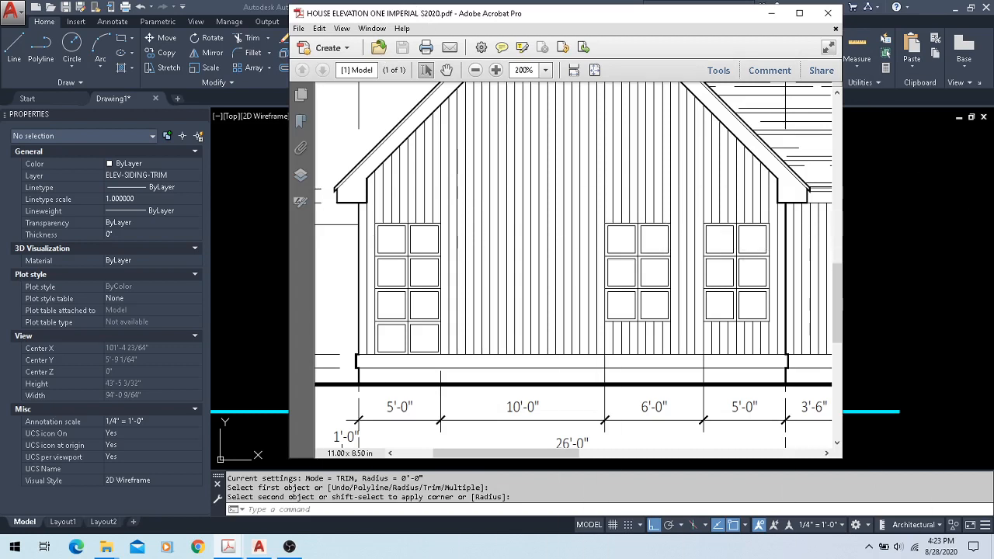
pyautogui.hotkey('alt', 'Tab')
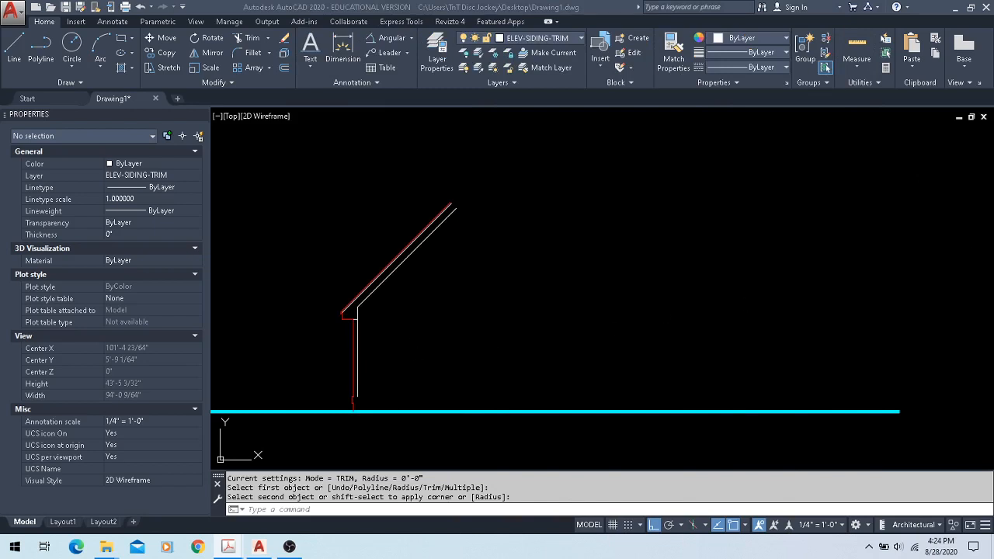
pyautogui.hotkey('alt', 'Tab')
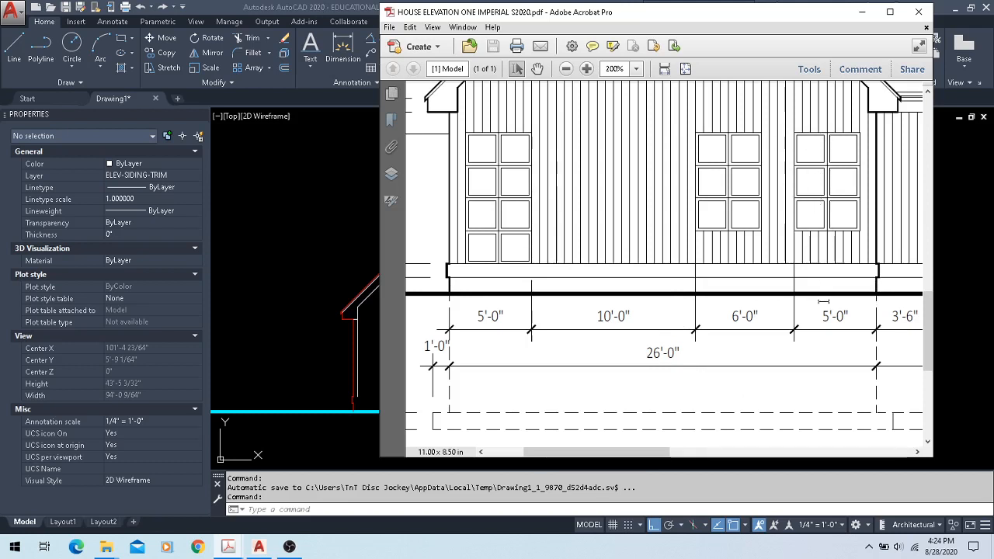
pyautogui.click(314, 5)
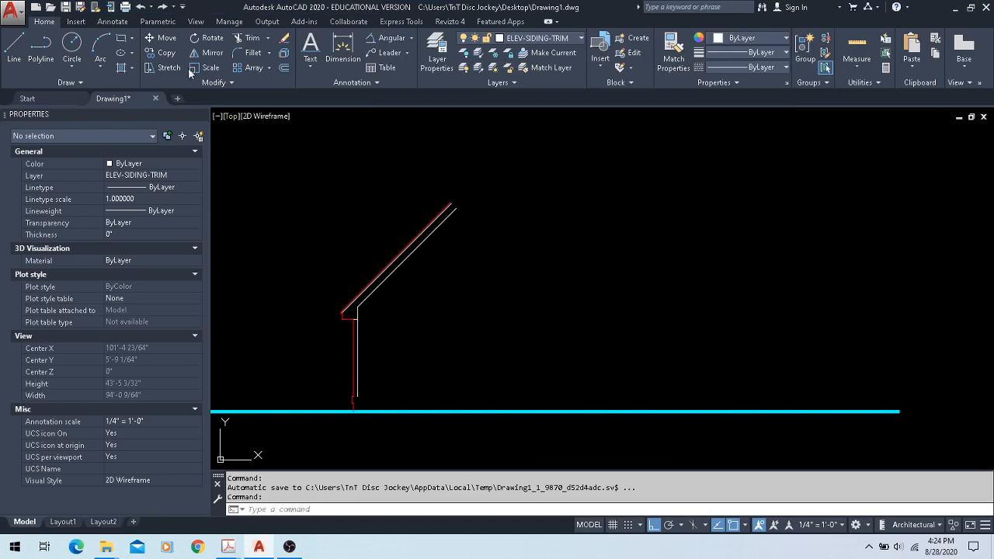
# - Draw a 26' horizontal line inward from the wall outline at the top of the base projection
pyautogui.click(14, 48)
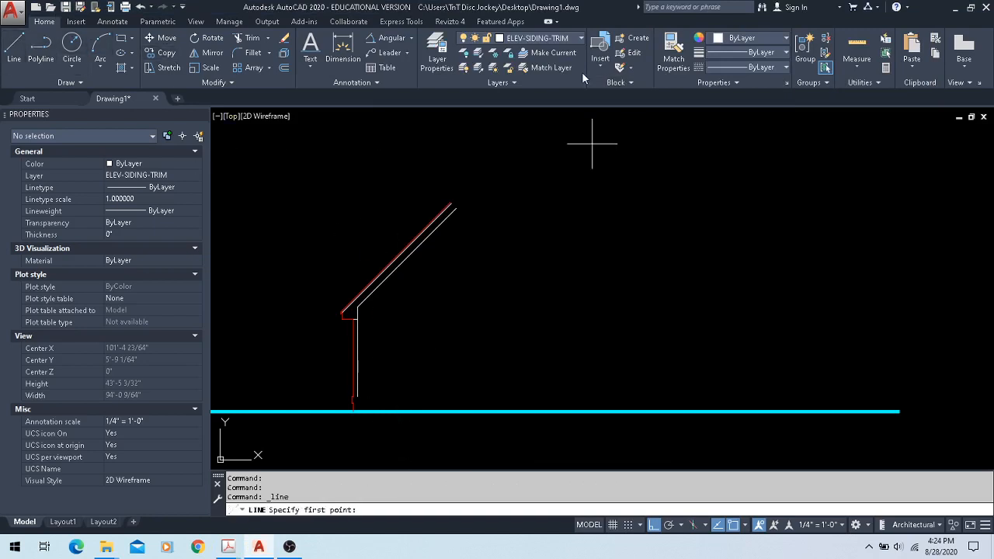
pyautogui.scroll(8, 363, 408)
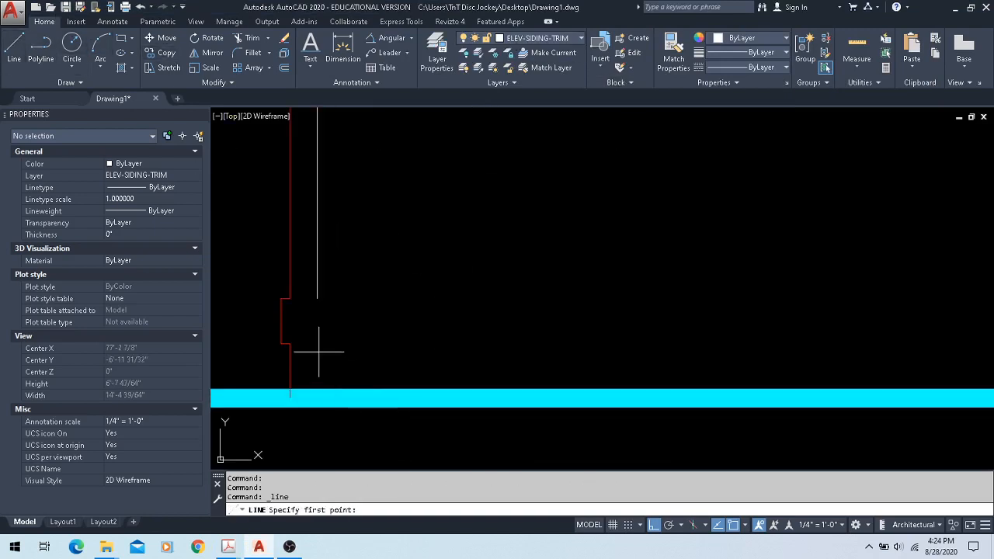
pyautogui.click(289, 298)
pyautogui.scroll(-2, 289, 298)
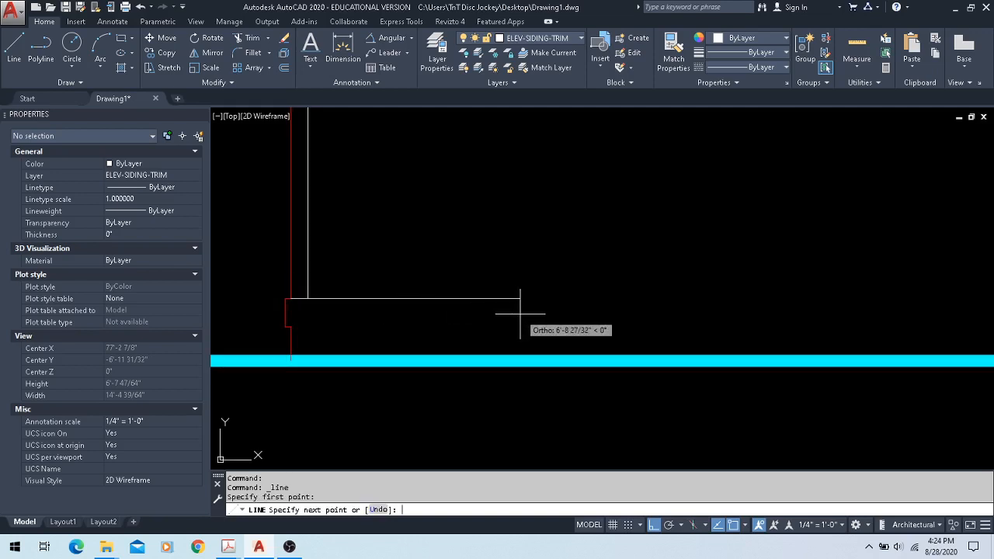
pyautogui.press('Return')
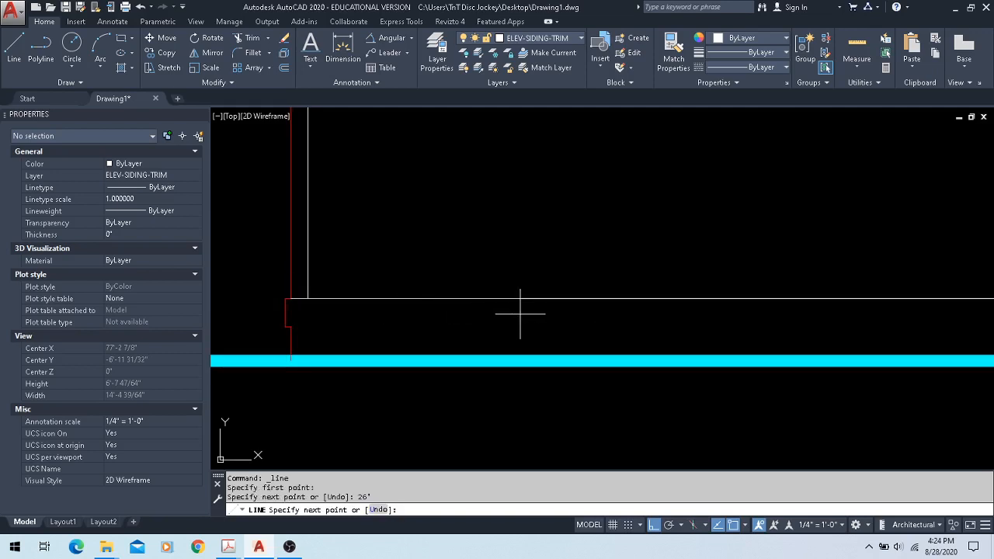
pyautogui.press('Escape')
pyautogui.scroll(-3, 564, 223)
pyautogui.scroll(-2, 533, 318)
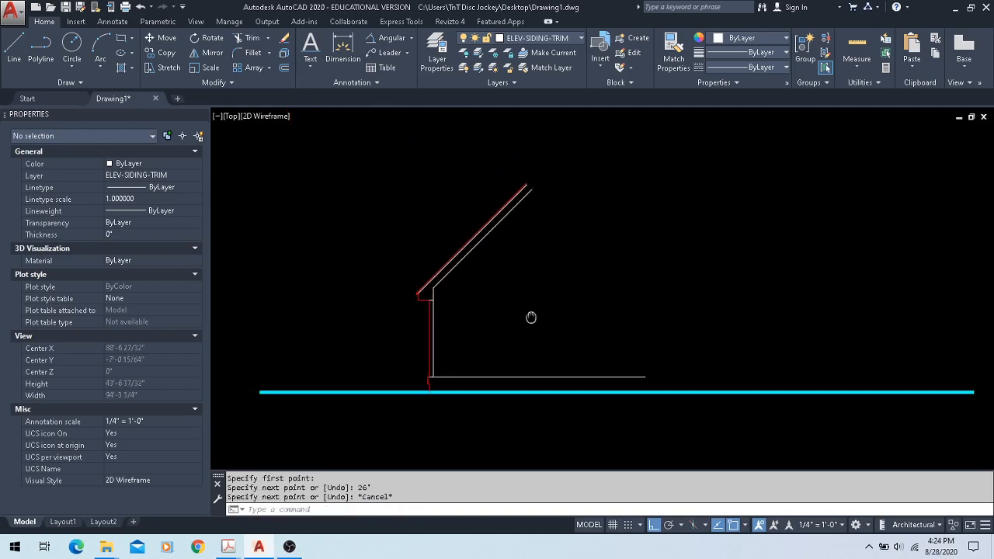
# - Copy the 26' horizontal trim line from the top corner of the base projection to its bottom corner
pyautogui.scroll(6, 444, 385)
pyautogui.click(453, 386)
pyautogui.click(444, 341)
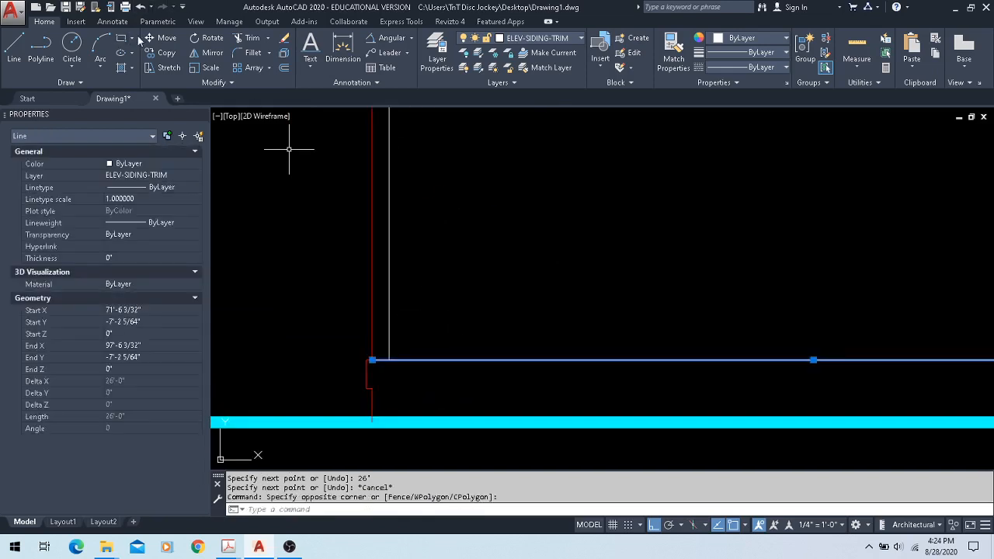
pyautogui.click(161, 52)
pyautogui.scroll(4, 394, 396)
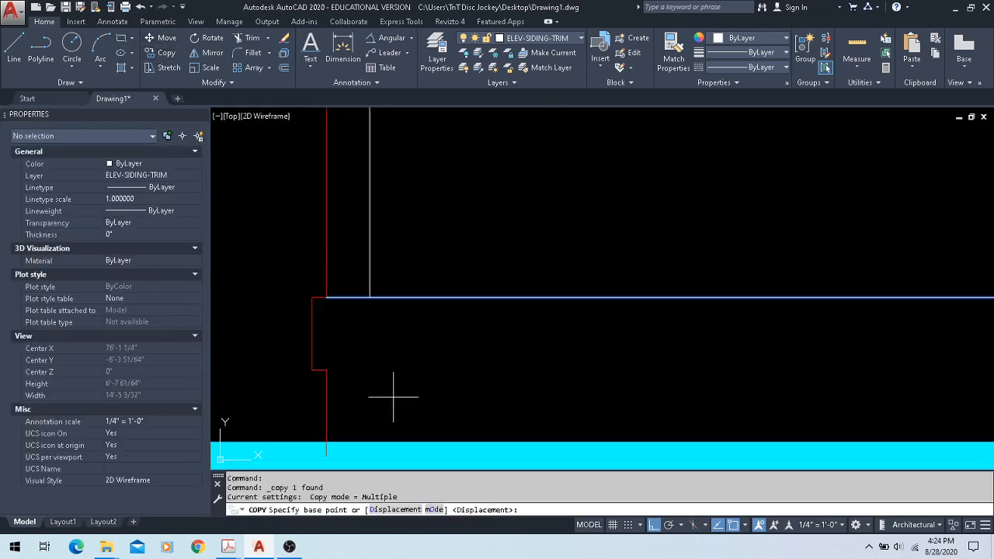
pyautogui.click(312, 295)
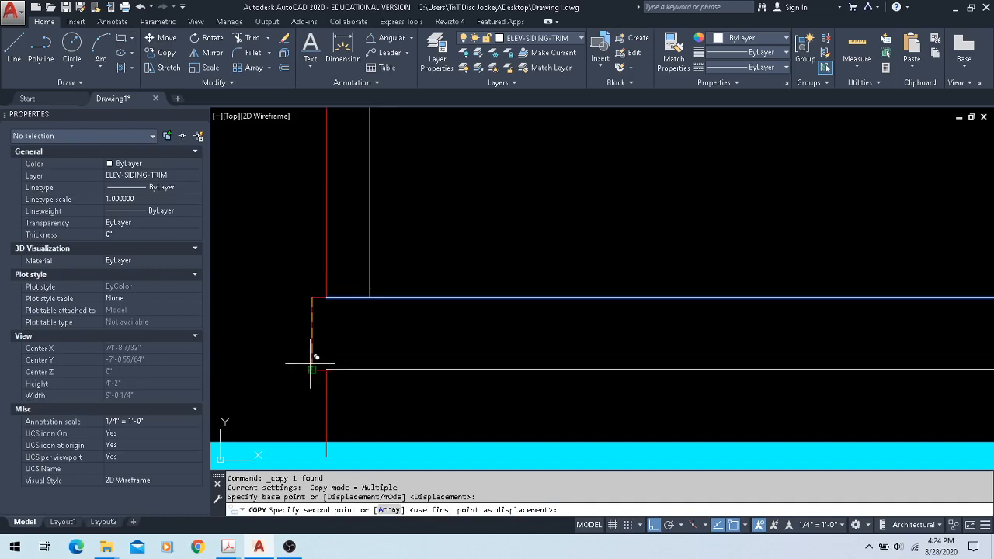
pyautogui.click(313, 368)
pyautogui.press('Escape')
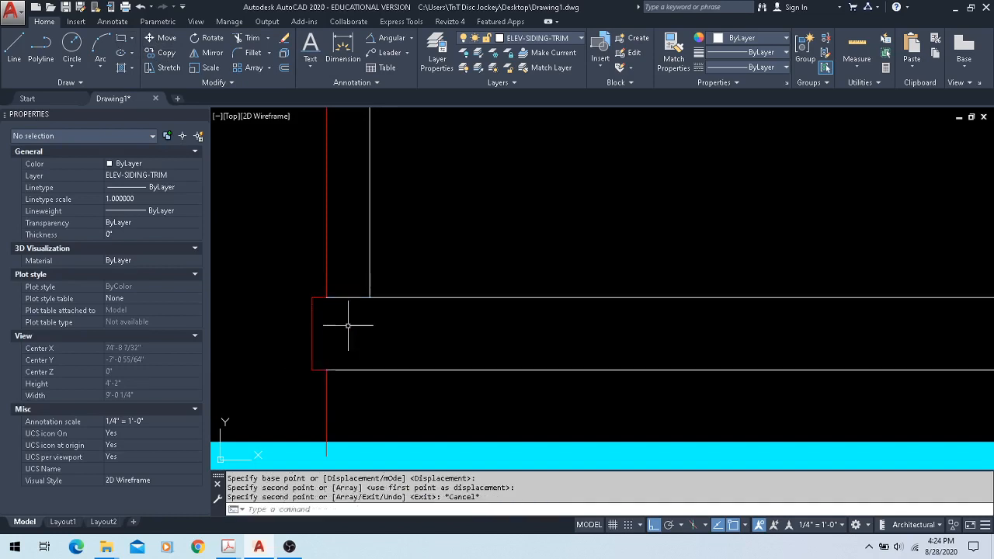
pyautogui.scroll(-5, 348, 326)
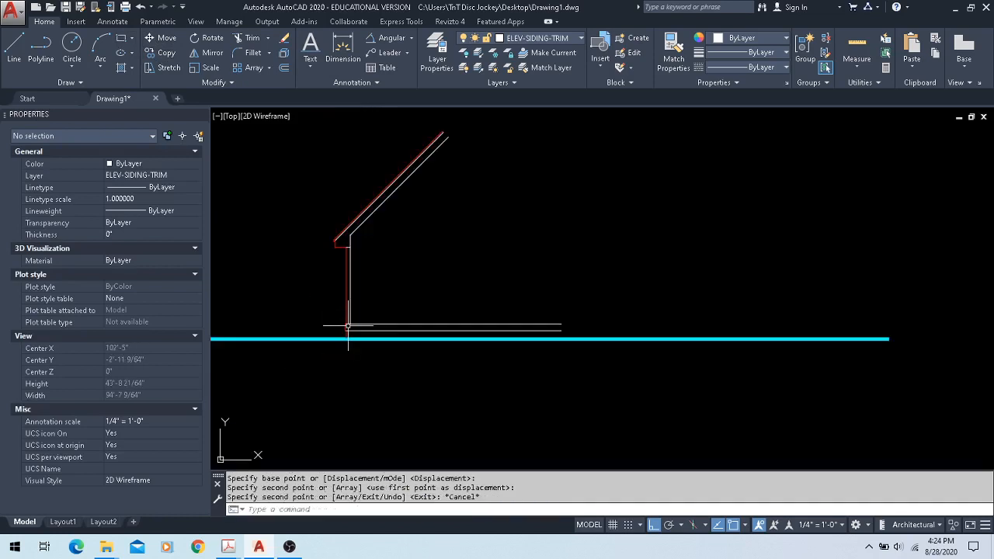
# - Mirror the half-gable outline and trim about a vertical axis through the horizontal trim line's midpoint, keeping the source objects
pyautogui.click(480, 123)
pyautogui.click(298, 297)
pyautogui.scroll(4, 319, 314)
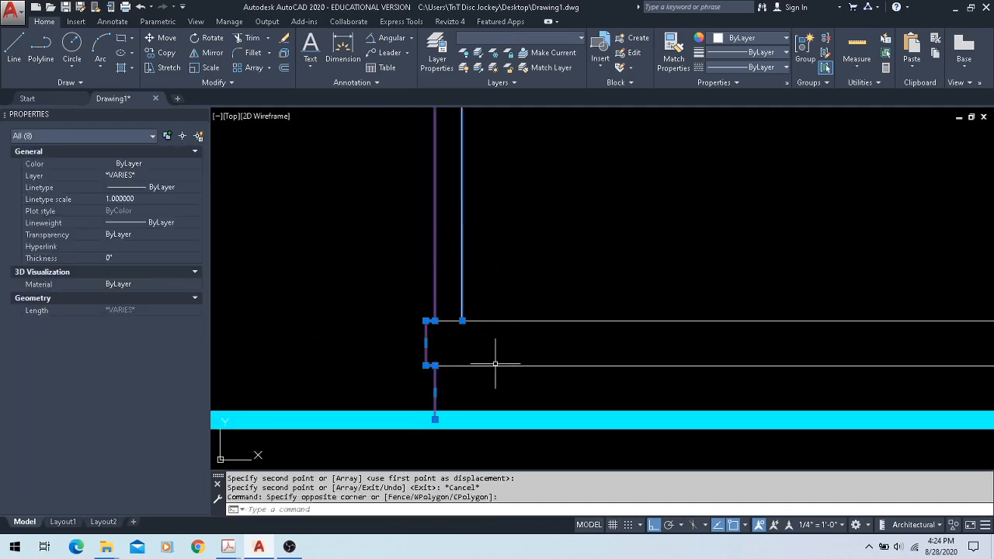
pyautogui.scroll(-4, 485, 390)
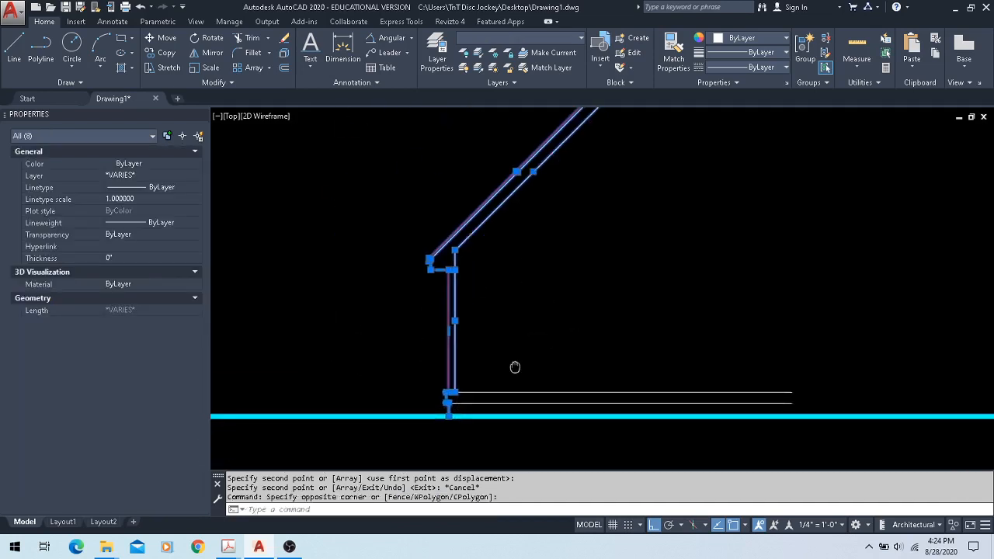
pyautogui.click(207, 52)
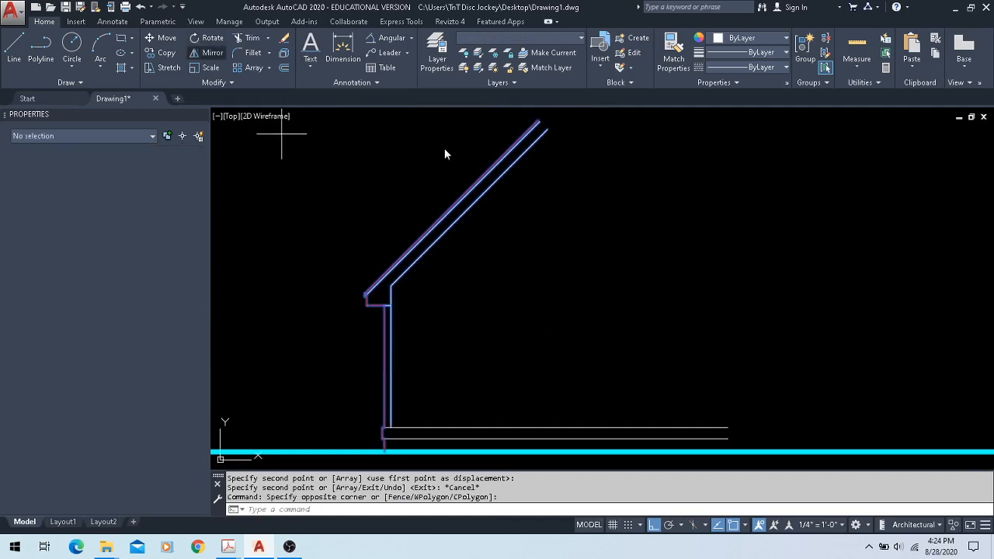
pyautogui.click(556, 427)
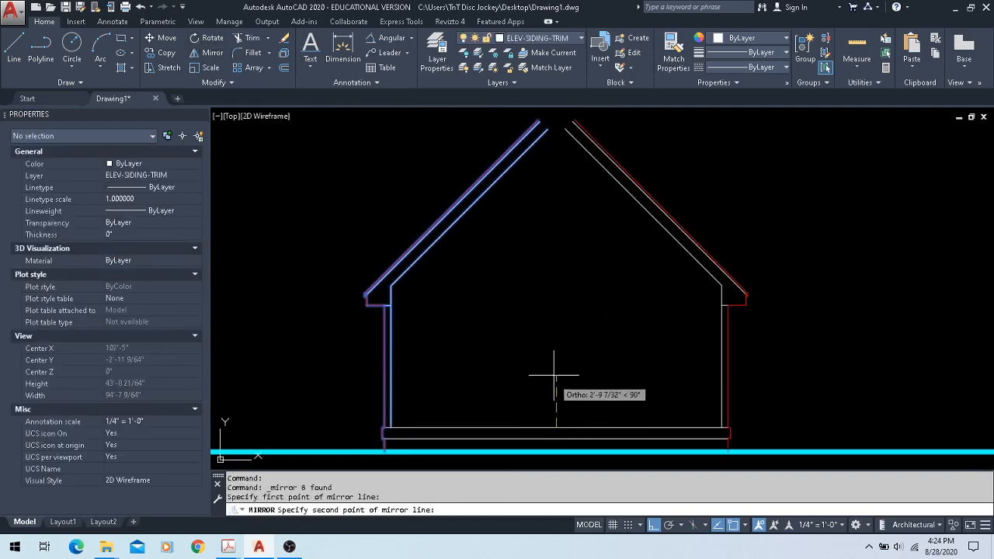
pyautogui.click(553, 293)
pyautogui.press('Return')
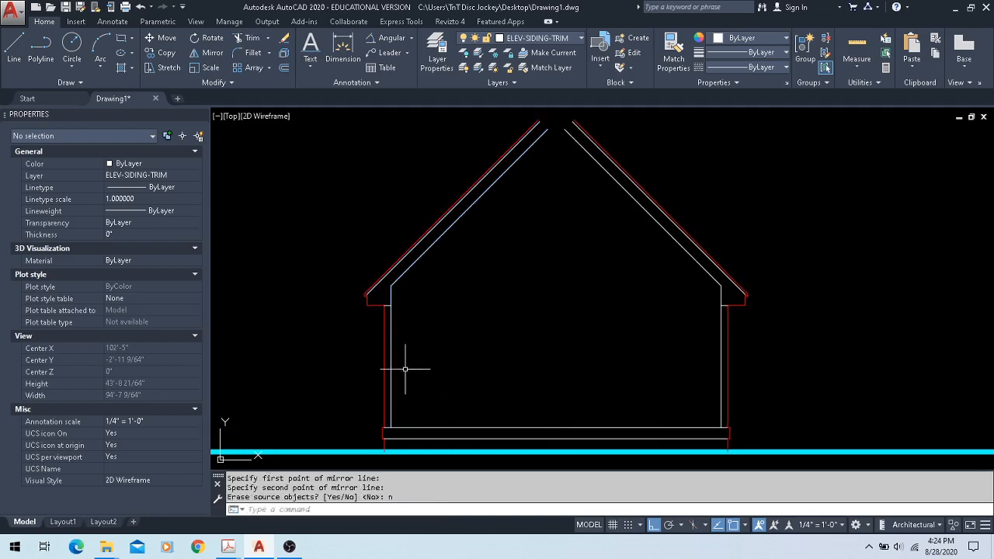
# - Turn the hidden A-WINDOW layer back on
pyautogui.scroll(-2, 674, 347)
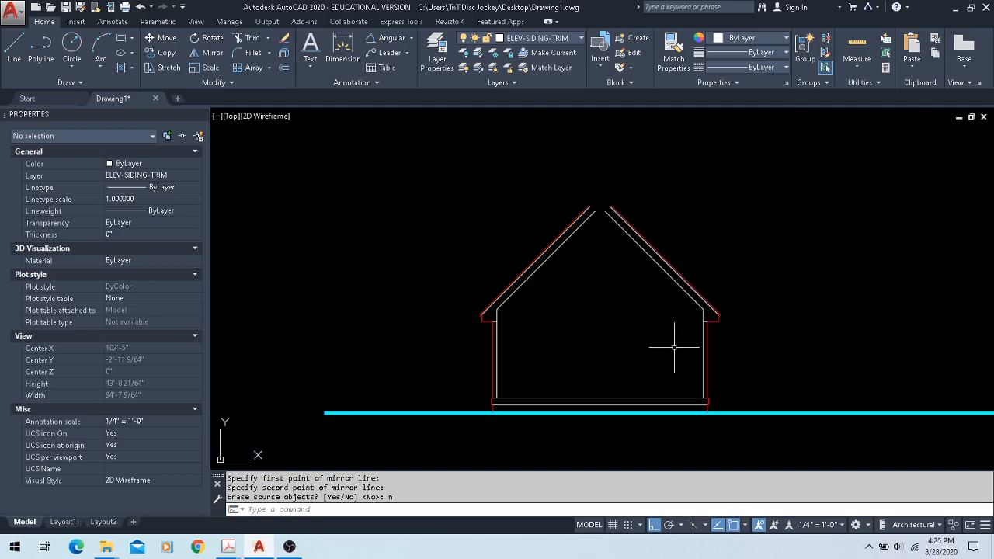
pyautogui.scroll(-4, 675, 347)
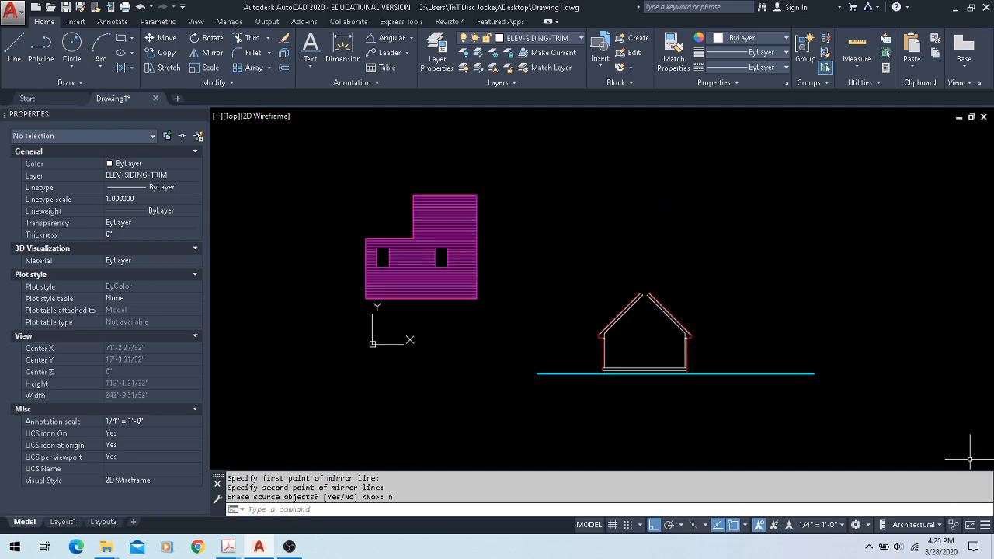
pyautogui.click(446, 62)
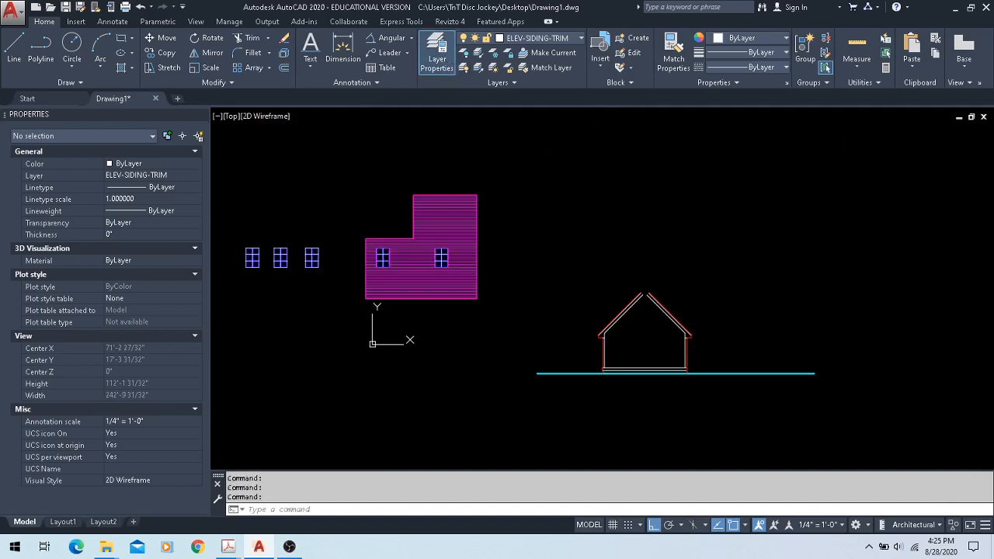
# - Copy the loose window nearest the hatched siding by its upper-left corner to the gable's left corner trim at soffit level
pyautogui.click(292, 237)
pyautogui.click(336, 278)
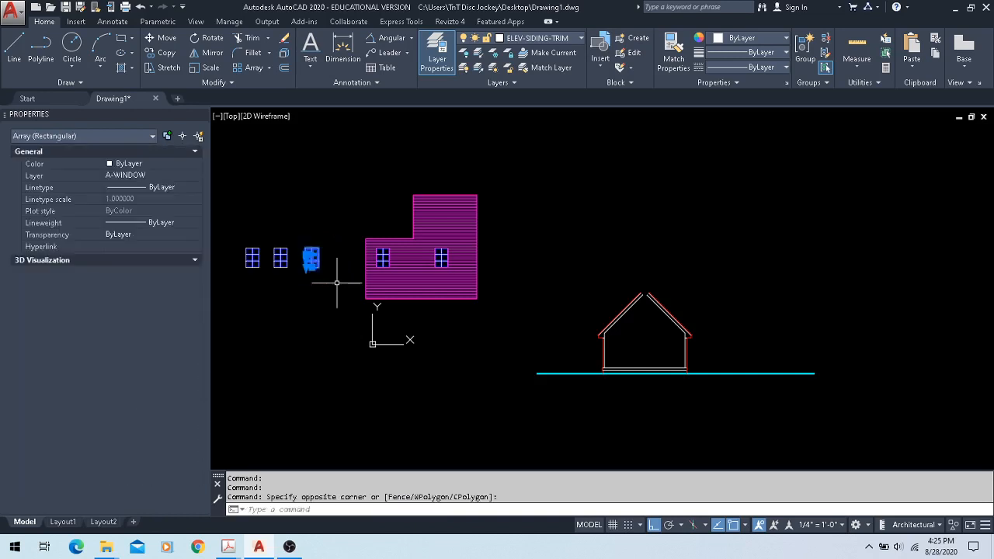
pyautogui.scroll(6, 237, 233)
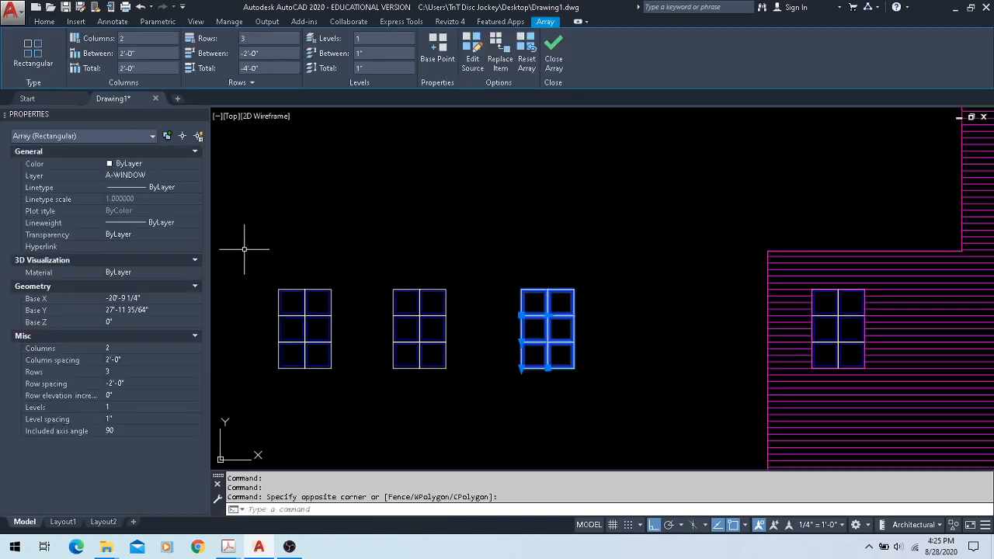
pyautogui.rightClick(368, 254)
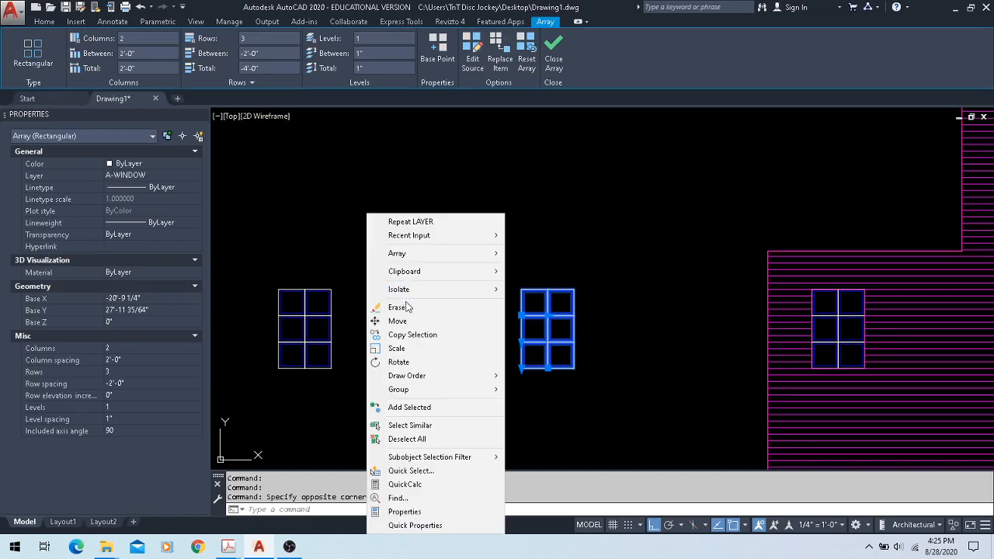
pyautogui.click(421, 342)
pyautogui.scroll(3, 521, 298)
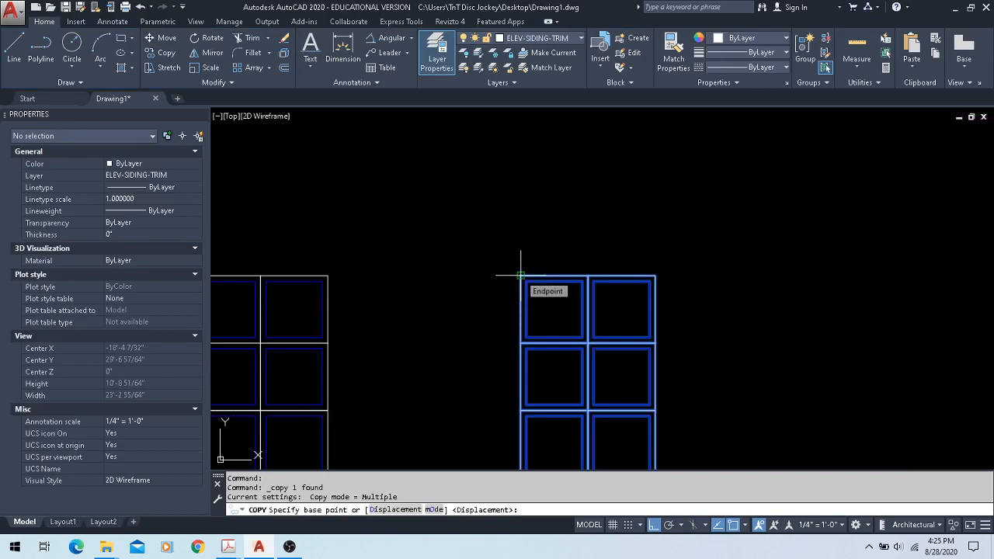
pyautogui.click(520, 275)
pyautogui.scroll(-8, 520, 275)
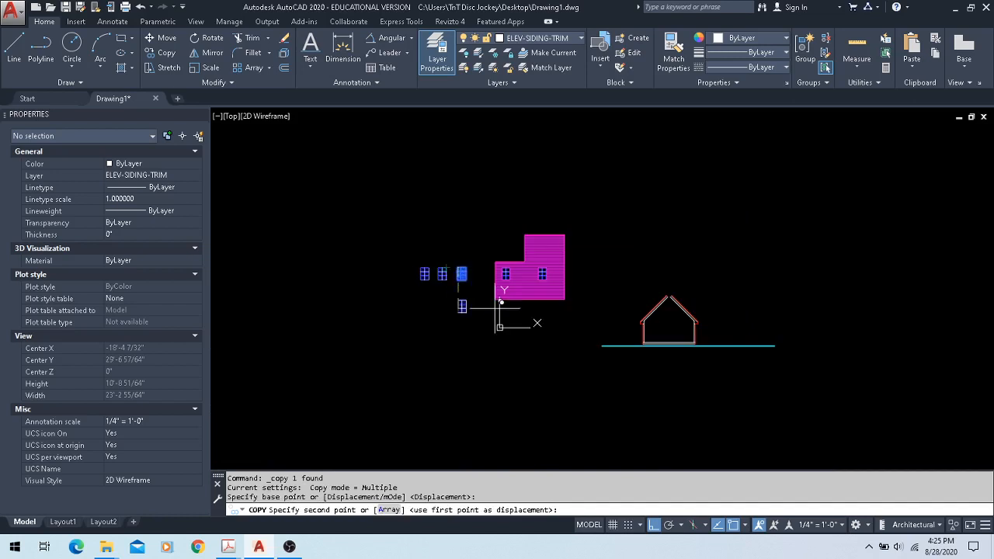
pyautogui.scroll(6, 671, 336)
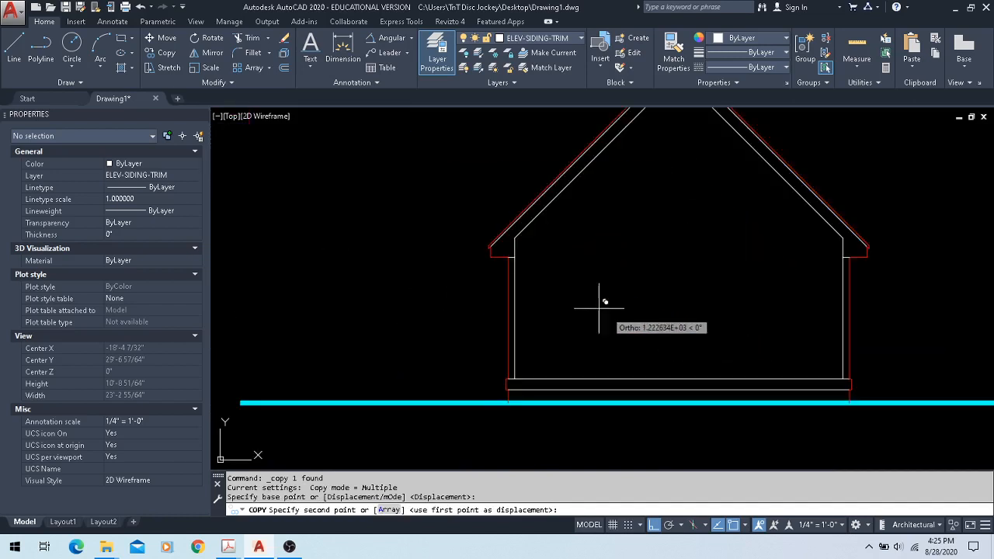
pyautogui.click(515, 256)
pyautogui.press('Escape')
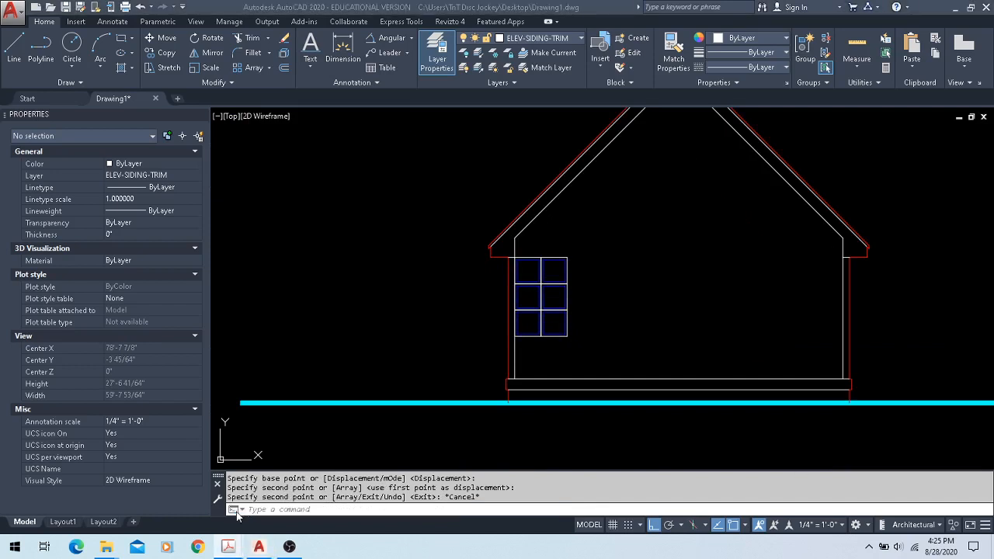
# - Check the left window's position dimensions in the HOUSE ELEVATION ONE IMPERIAL S2020 PDF, and return to the AutoCAD drawing
pyautogui.moveTo(227, 547)
pyautogui.click(159, 502)
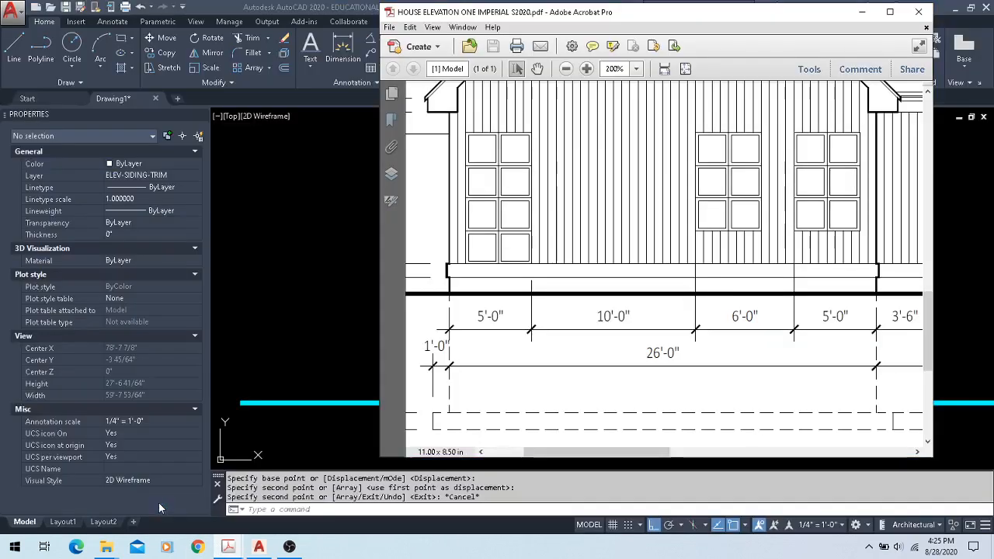
pyautogui.moveTo(573, 448); pyautogui.dragTo(543, 449)
pyautogui.scroll(1, 565, 326)
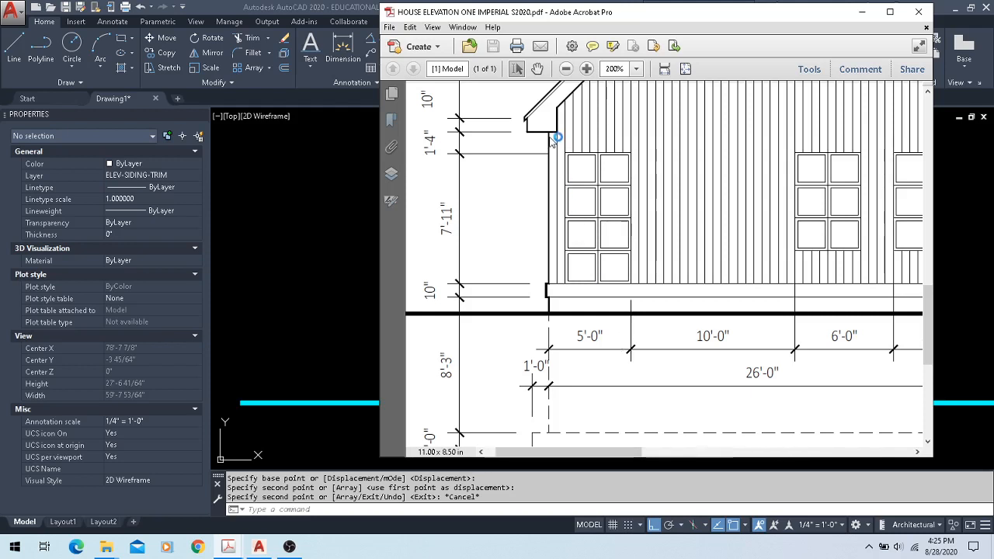
pyautogui.click(315, 6)
# - Move the copied window straight down 1'4" from the soffit level
pyautogui.click(578, 235)
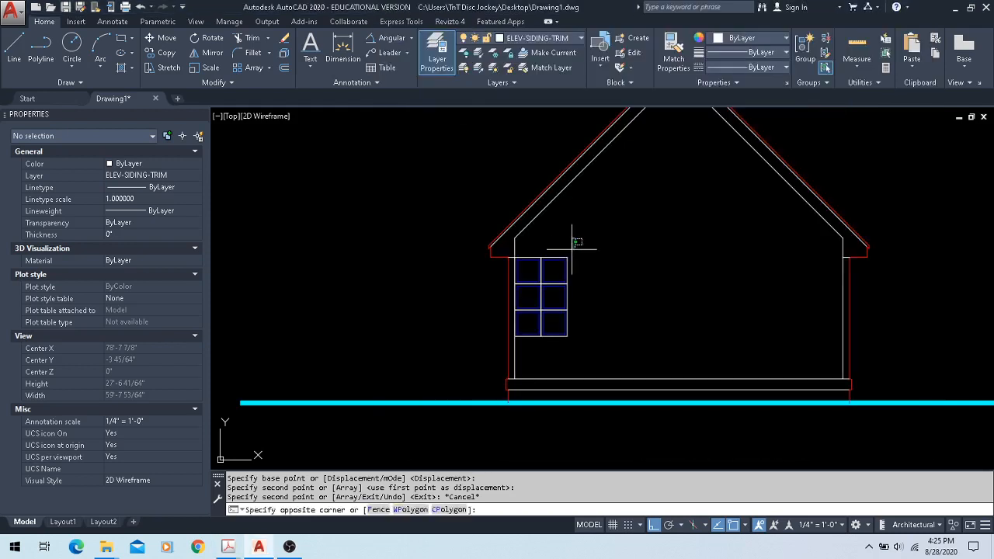
pyautogui.click(548, 279)
pyautogui.write('m')
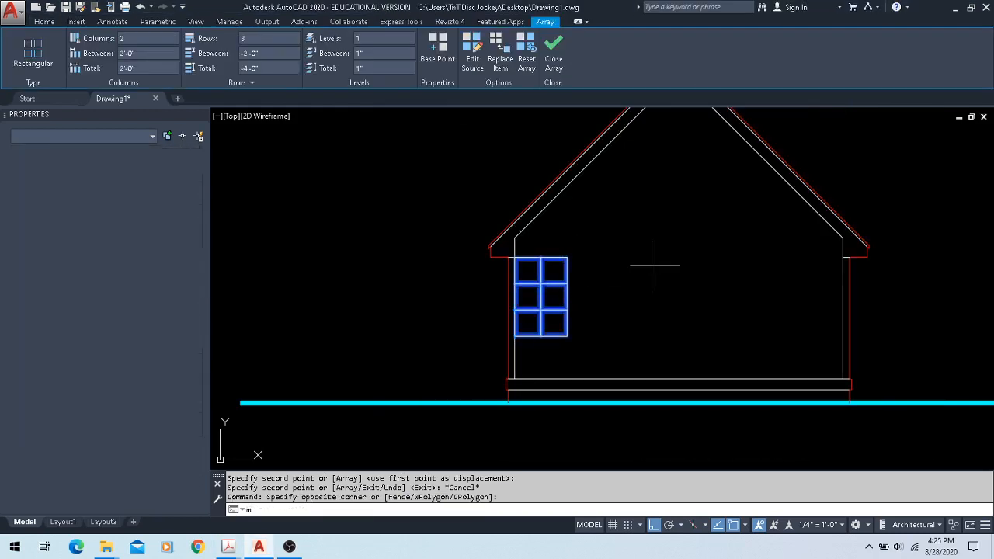
pyautogui.press('Return')
pyautogui.click(657, 239)
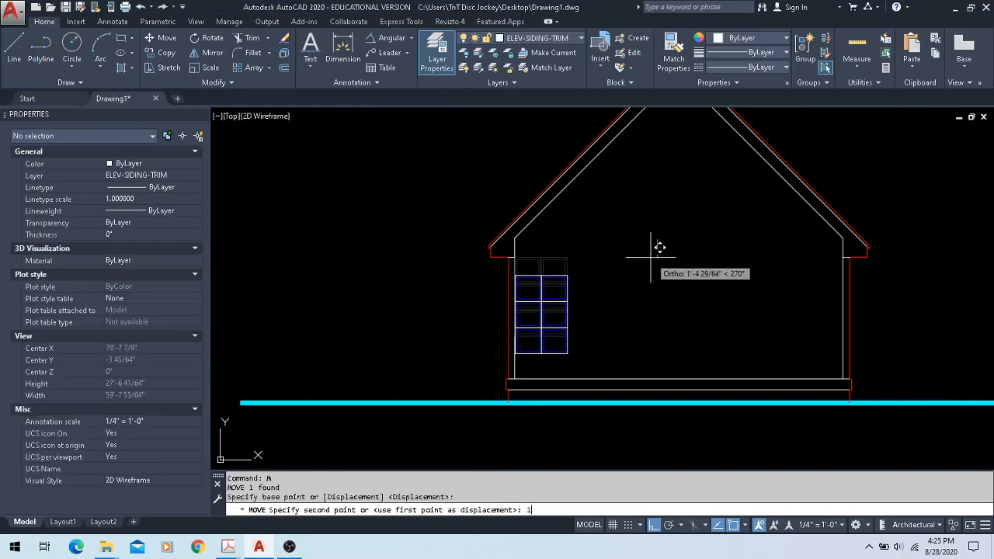
pyautogui.write("1'4")
pyautogui.press('Return')
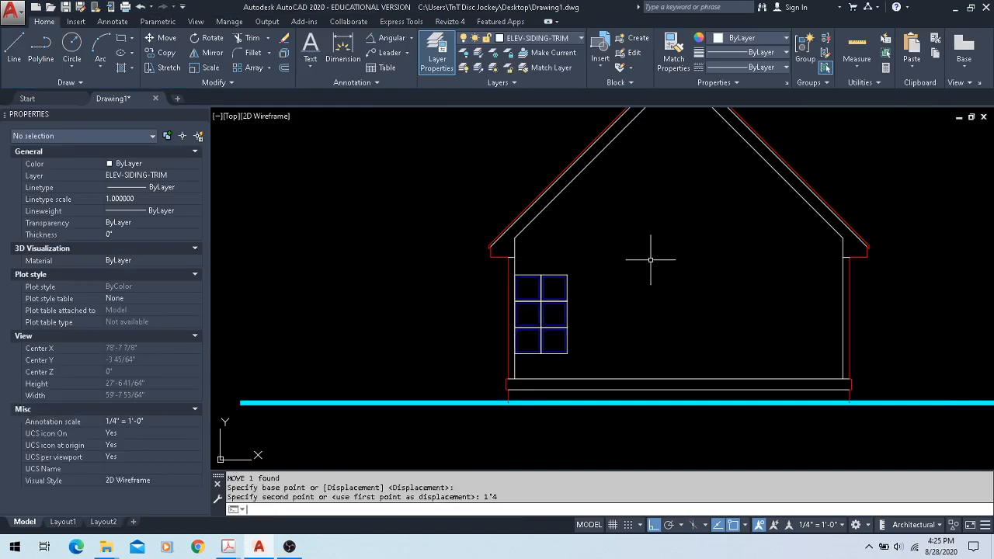
# - Move the window horizontally so its right edge sits 5' from the gable's left wall outline
pyautogui.click(602, 260)
pyautogui.click(512, 359)
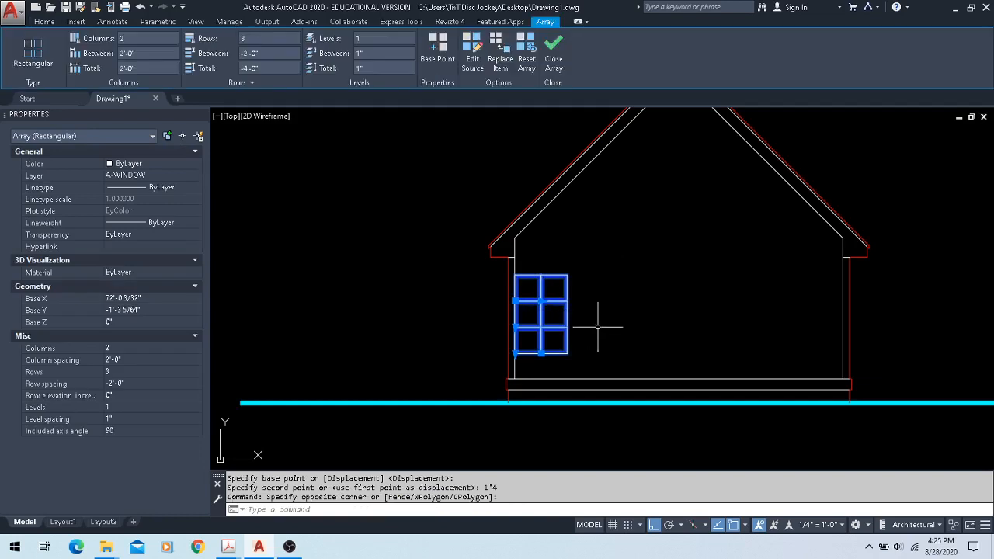
pyautogui.write('m')
pyautogui.press('Return')
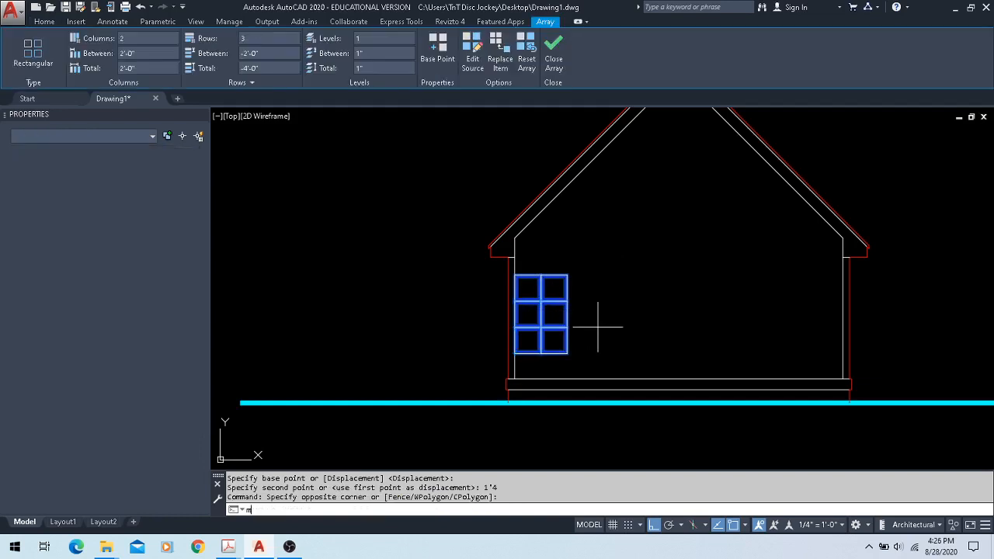
pyautogui.scroll(8, 540, 373)
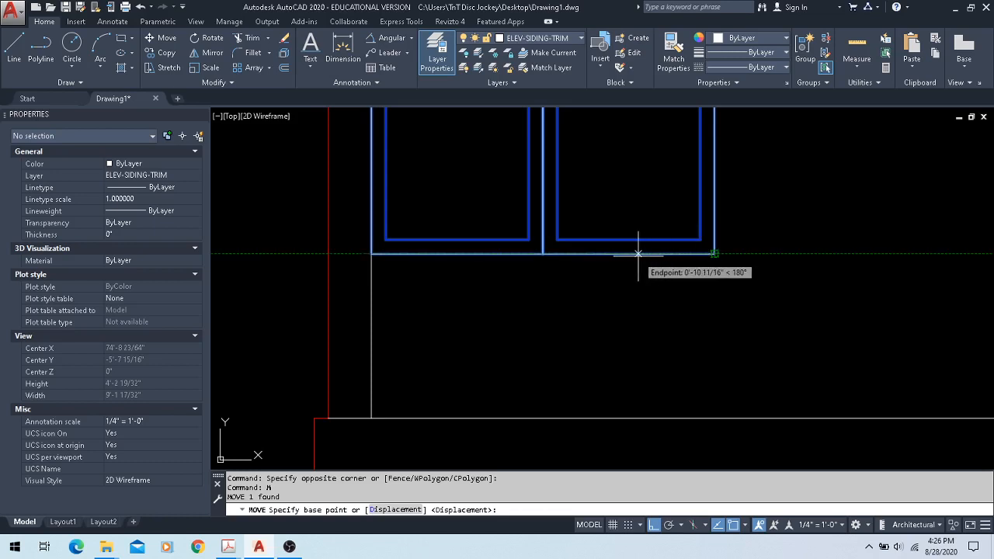
pyautogui.write("5'")
pyautogui.press('Return')
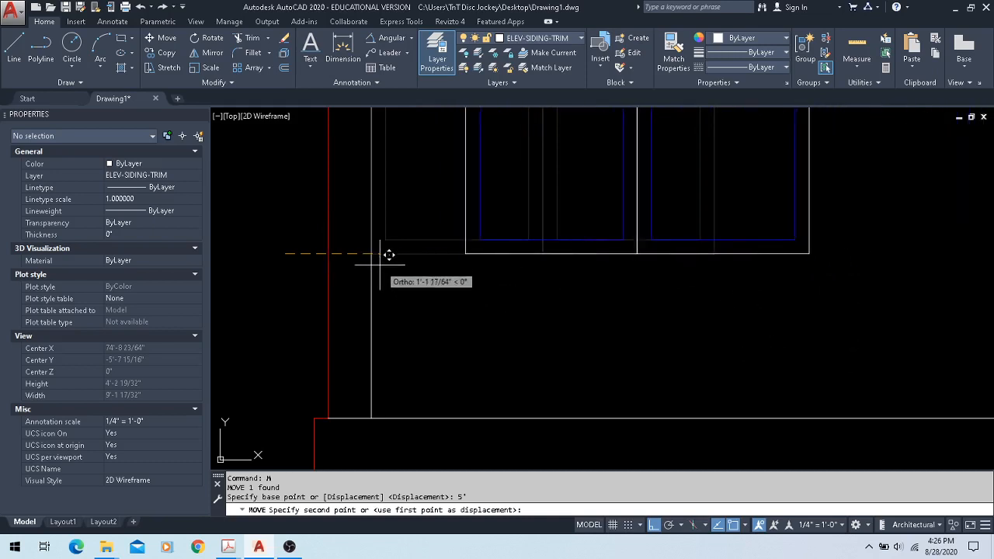
pyautogui.click(328, 252)
pyautogui.scroll(-1, 488, 339)
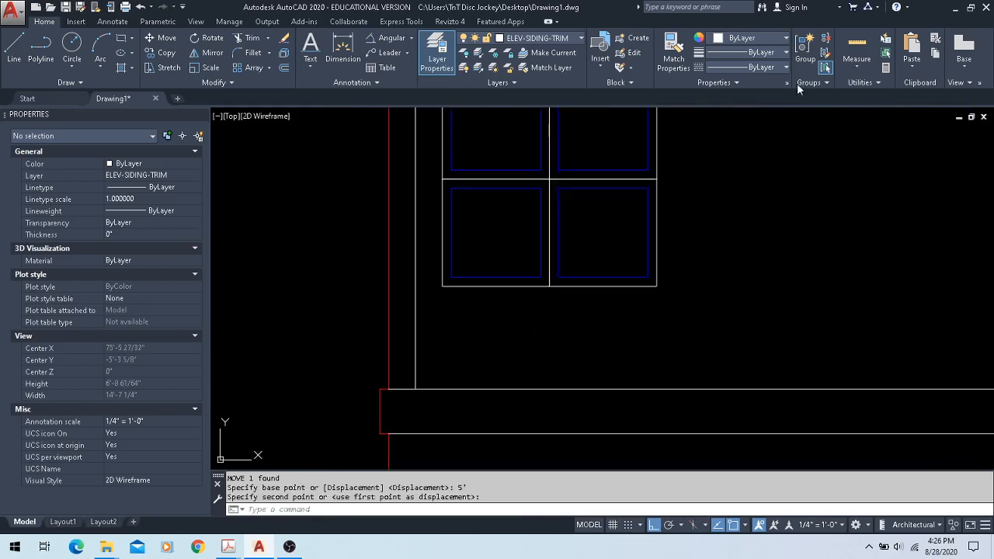
# - Measure the horizontal distance from the window's lower-right corner to the left wall outline
pyautogui.click(856, 64)
pyautogui.click(860, 115)
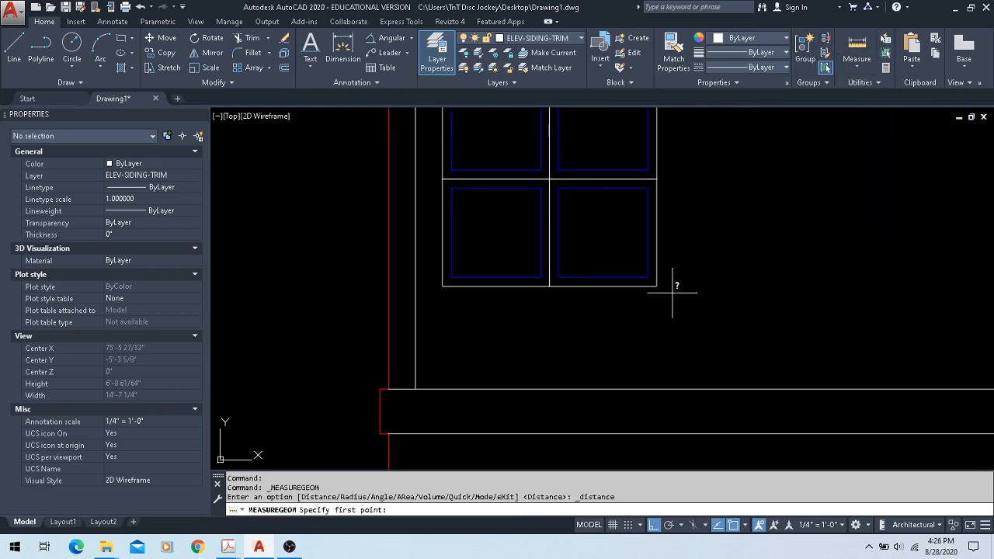
pyautogui.click(657, 286)
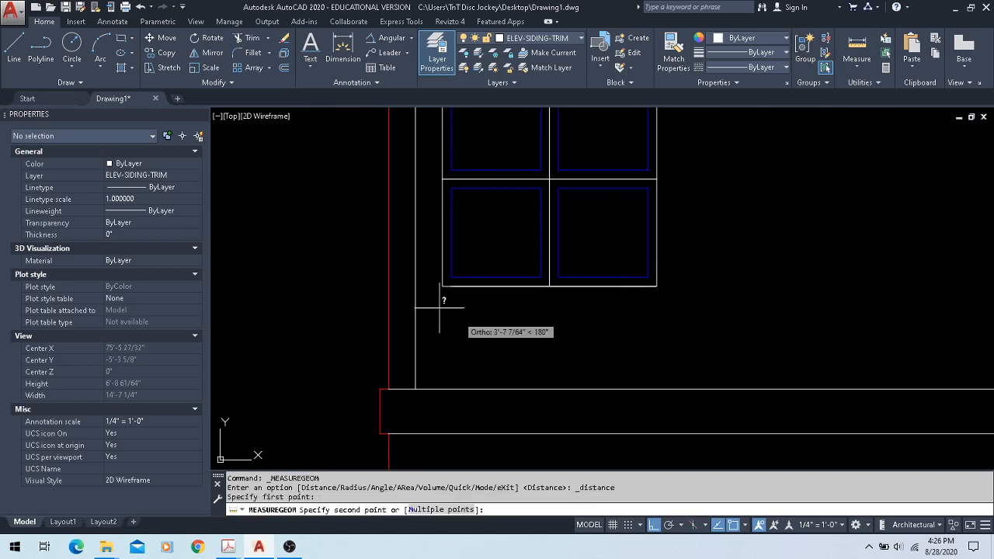
pyautogui.click(389, 286)
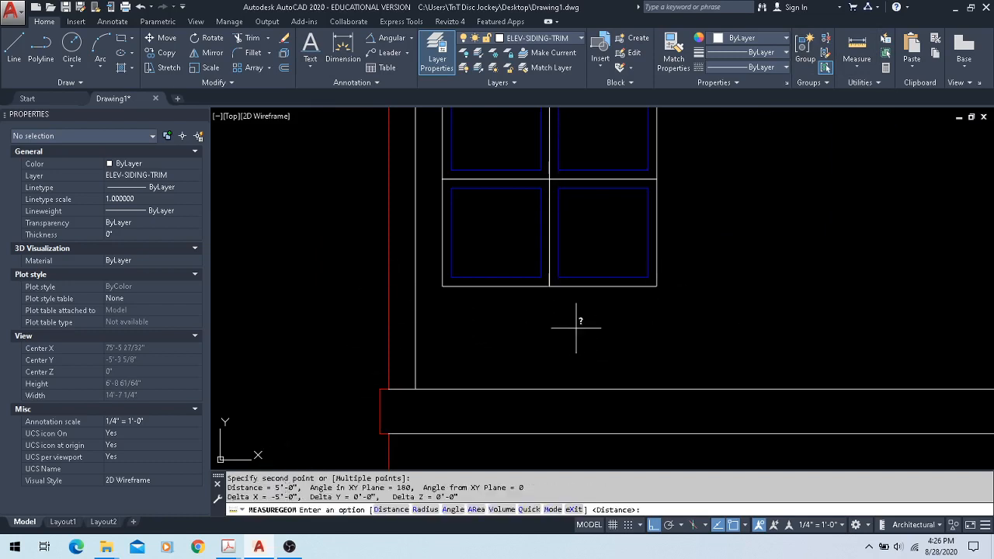
pyautogui.press('Escape')
# - Mirror the left window to the gable's right side about the vertical line through the base trim's midpoint, keeping the original
pyautogui.scroll(-5, 661, 318)
pyautogui.moveTo(687, 278); pyautogui.dragTo(514, 369, button='middle')
pyautogui.click(521, 314)
pyautogui.click(501, 346)
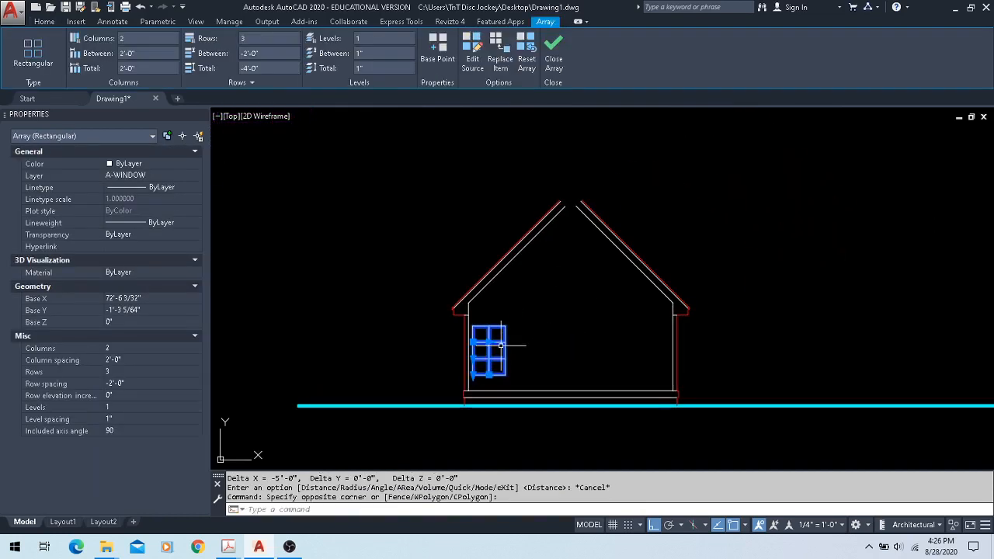
pyautogui.write('mi')
pyautogui.press('Return')
pyautogui.click(574, 389)
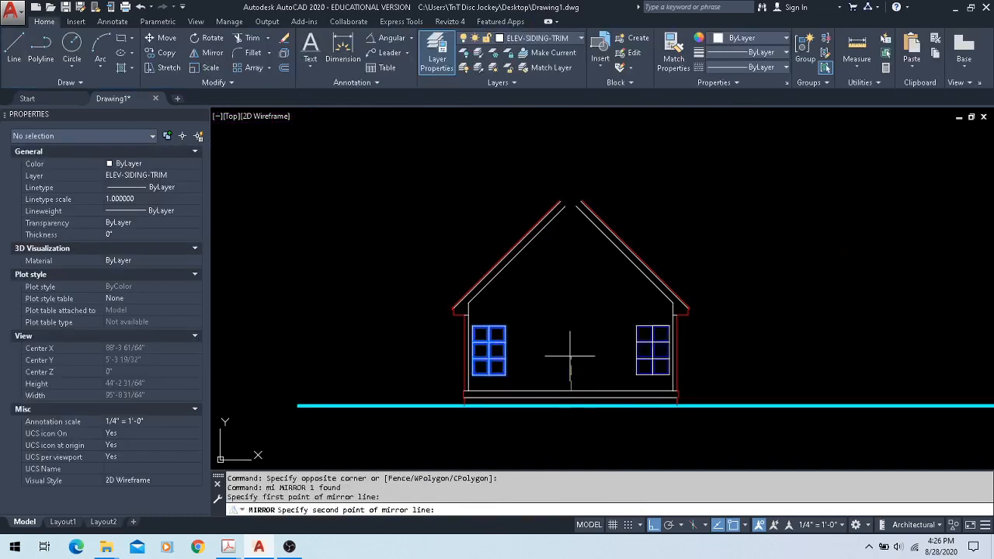
pyautogui.click(575, 280)
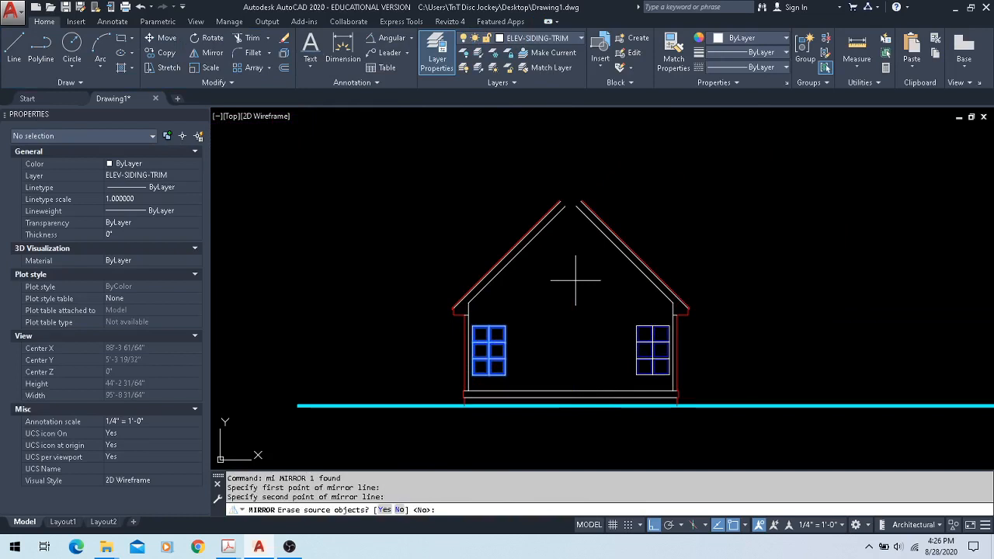
pyautogui.write('n')
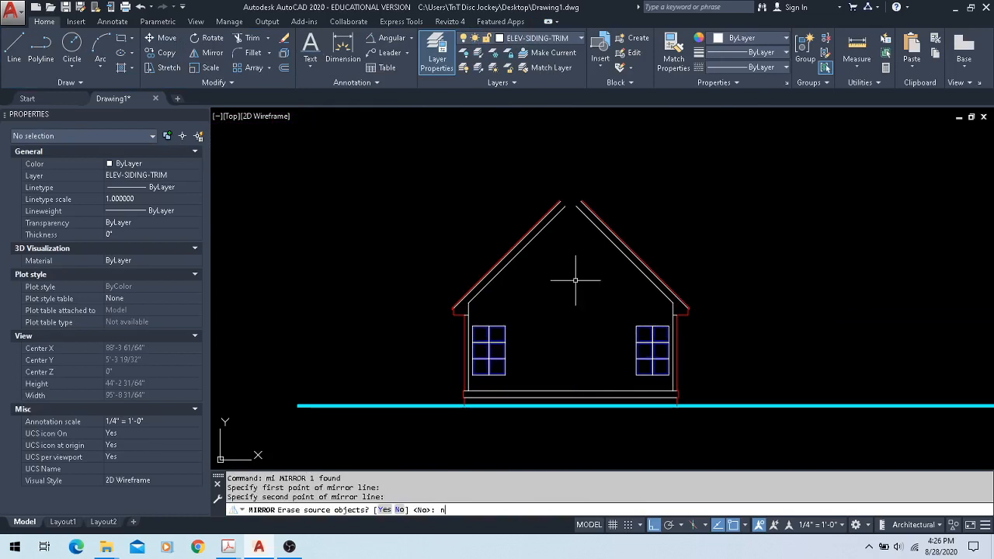
pyautogui.press('Return')
# - Set the mirrored right window array to 2 rows
pyautogui.click(641, 373)
pyautogui.scroll(10, 635, 395)
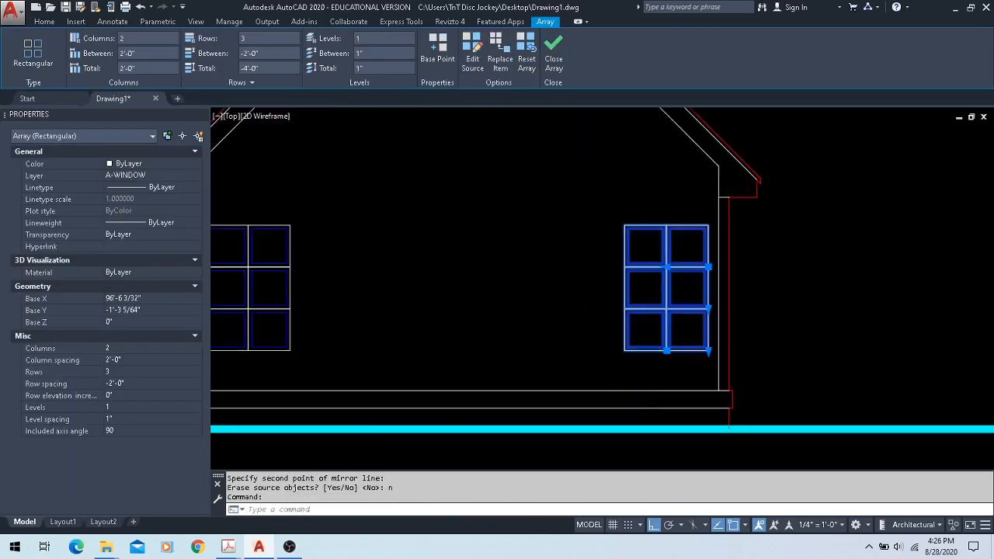
pyautogui.scroll(-3, 655, 378)
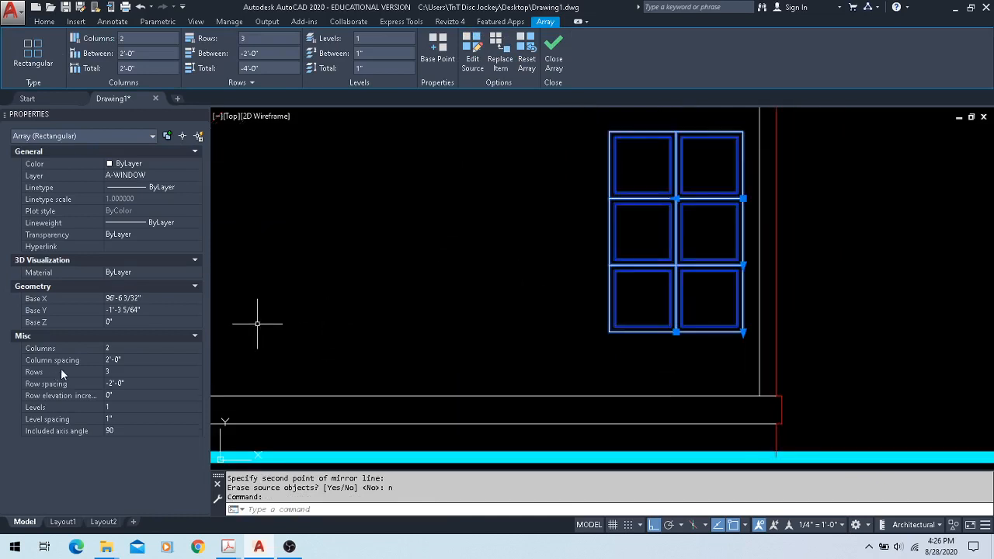
pyautogui.click(119, 373)
pyautogui.write('2')
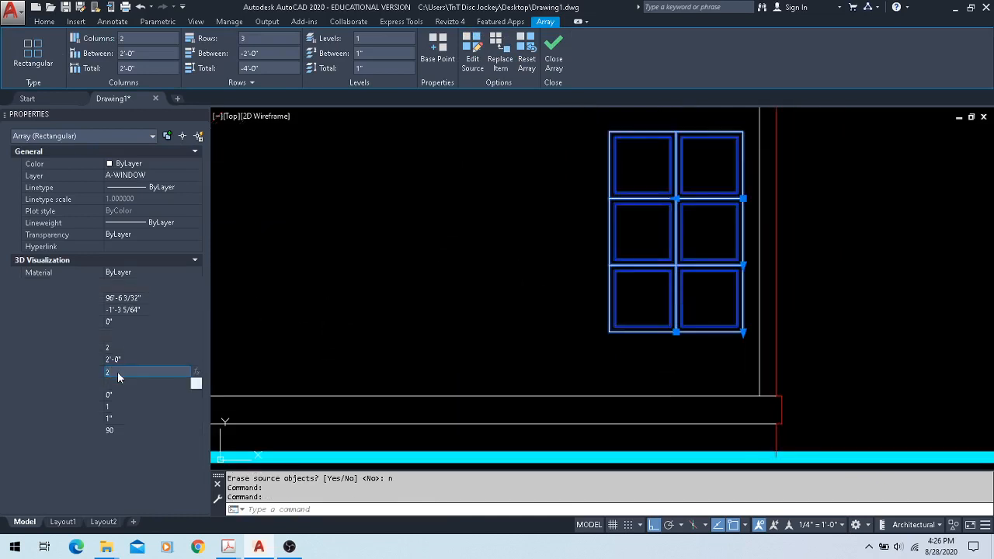
pyautogui.press('Return')
pyautogui.scroll(-4, 552, 273)
pyautogui.press('Escape')
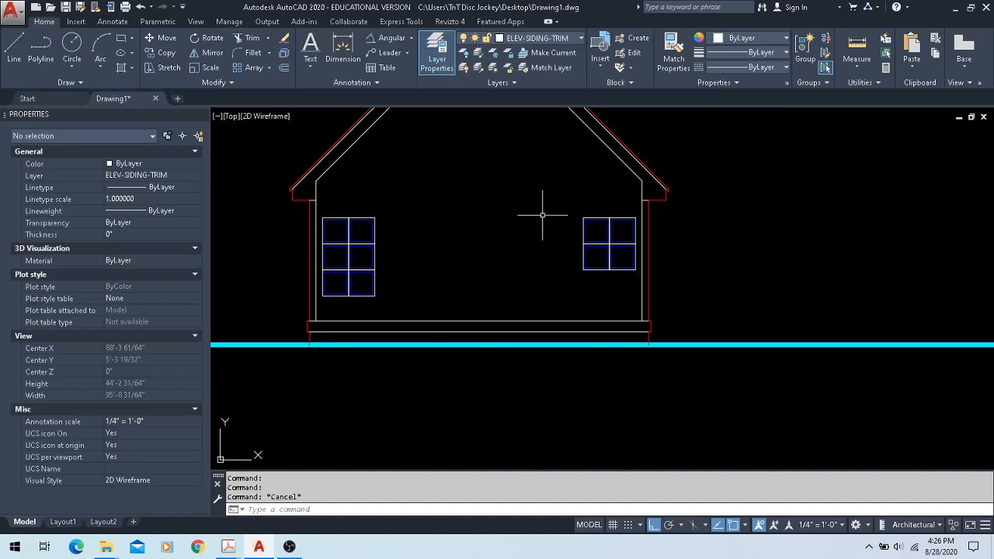
pyautogui.click(262, 208)
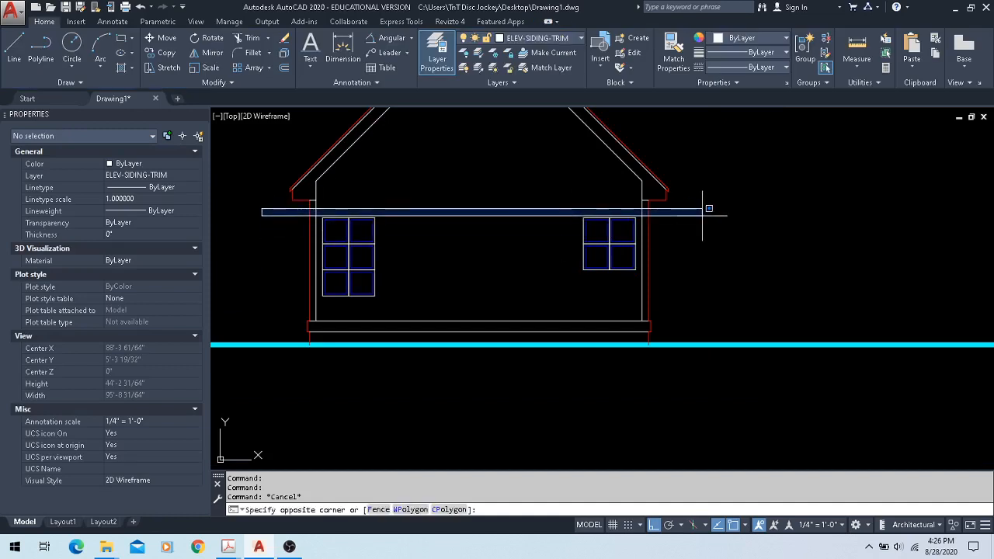
pyautogui.press('Escape')
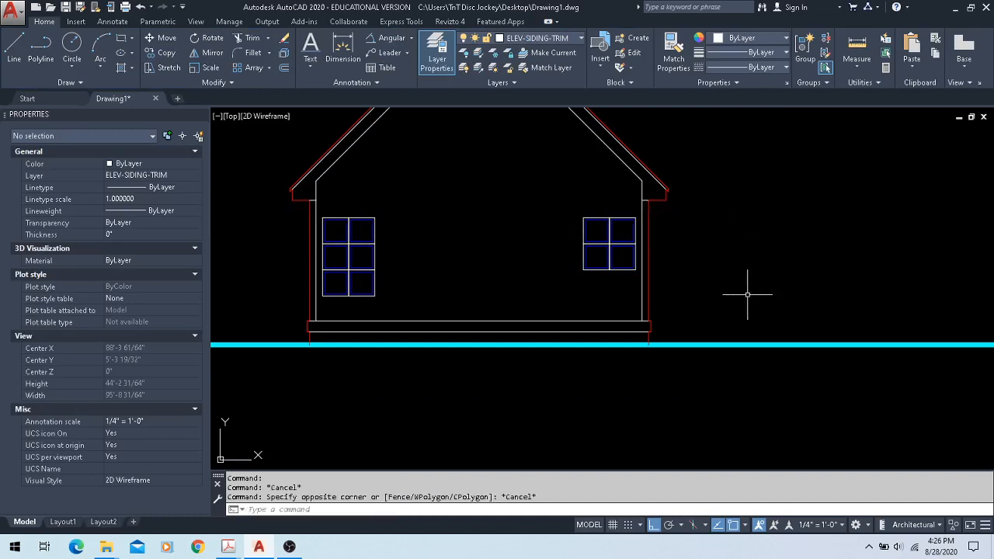
# - Join the left and right red roof edge lines at the gable peak with a zero-radius Fillet
pyautogui.scroll(-2, 736, 273)
pyautogui.moveTo(729, 137); pyautogui.dragTo(692, 257, button='middle')
pyautogui.scroll(2, 533, 243)
pyautogui.scroll(3, 534, 242)
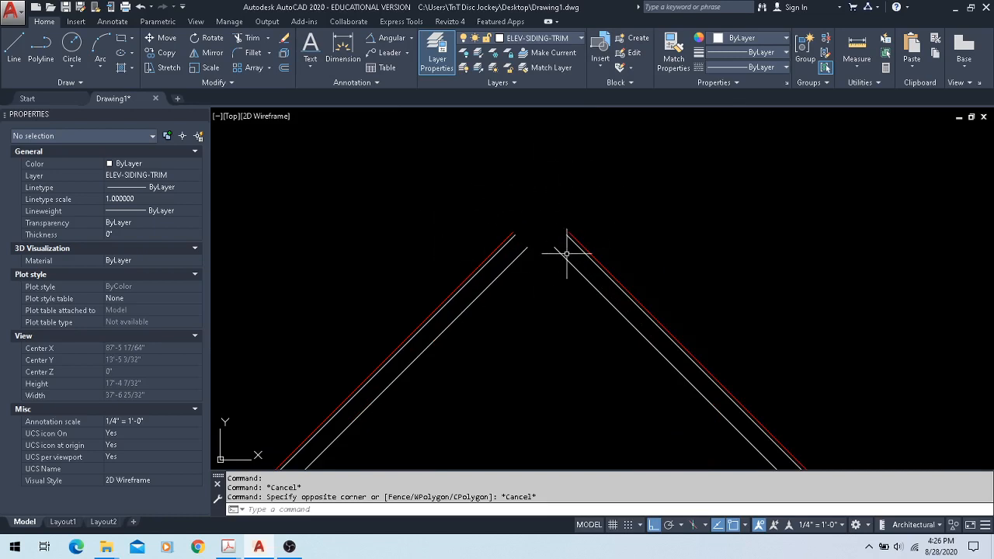
pyautogui.scroll(-3, 570, 260)
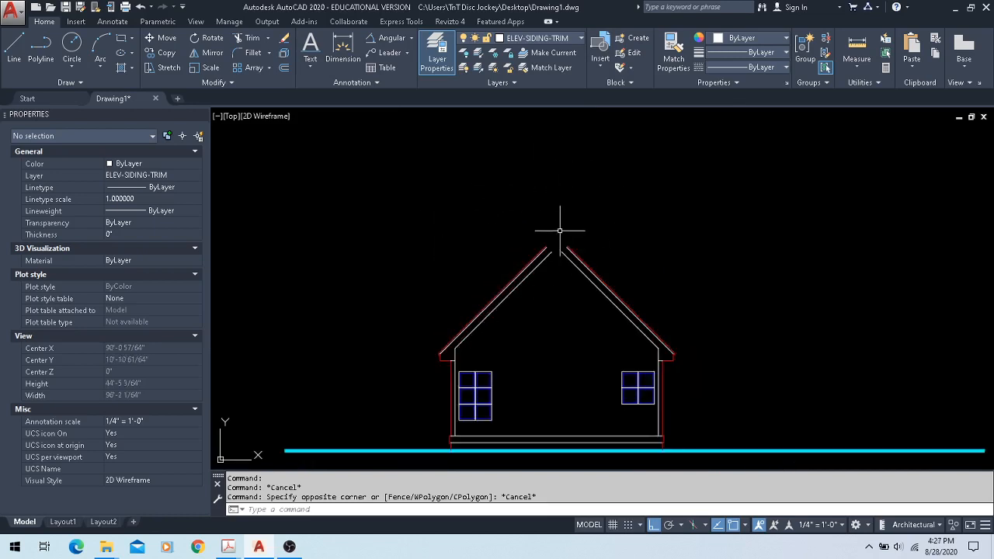
pyautogui.click(253, 52)
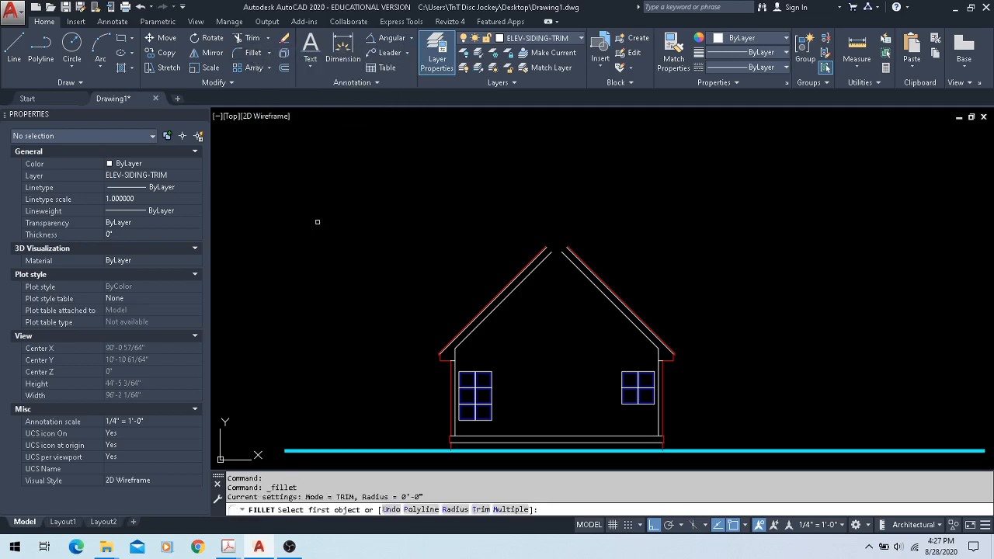
pyautogui.scroll(8, 555, 248)
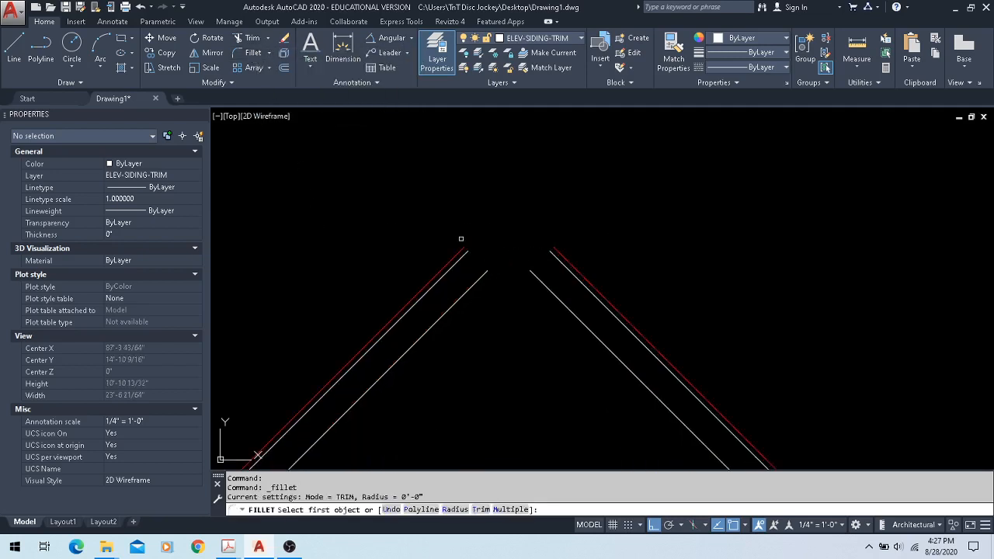
pyautogui.click(460, 265)
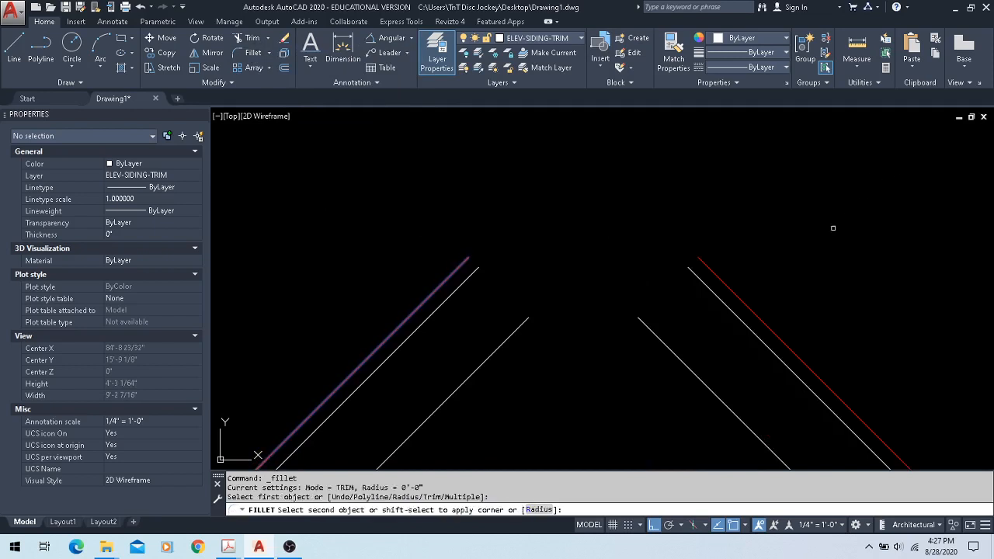
pyautogui.click(710, 278)
pyautogui.press('Return')
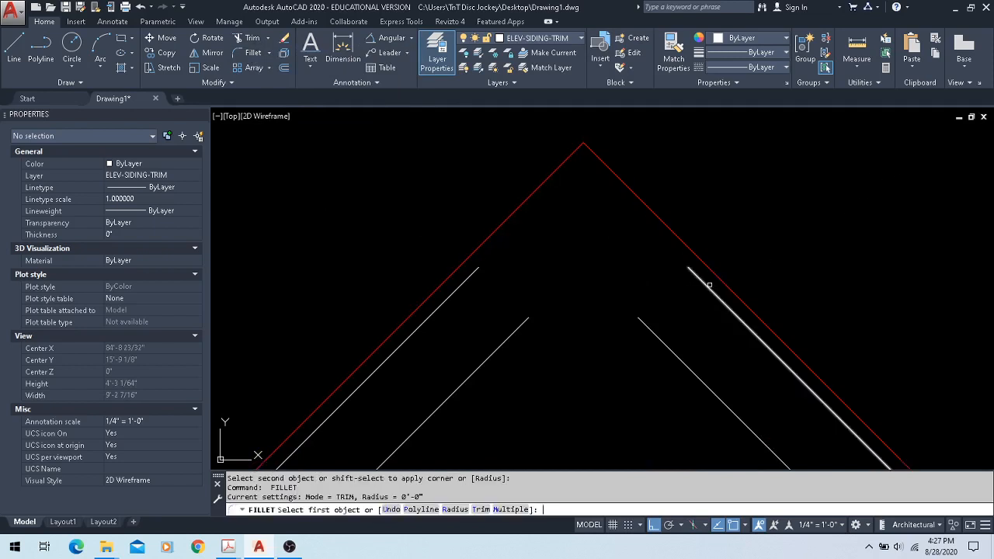
# - Fillet the outer pair and the inner pair of white trim lines to sharp corners at the gable peak
pyautogui.click(709, 285)
pyautogui.click(483, 267)
pyautogui.press('Return')
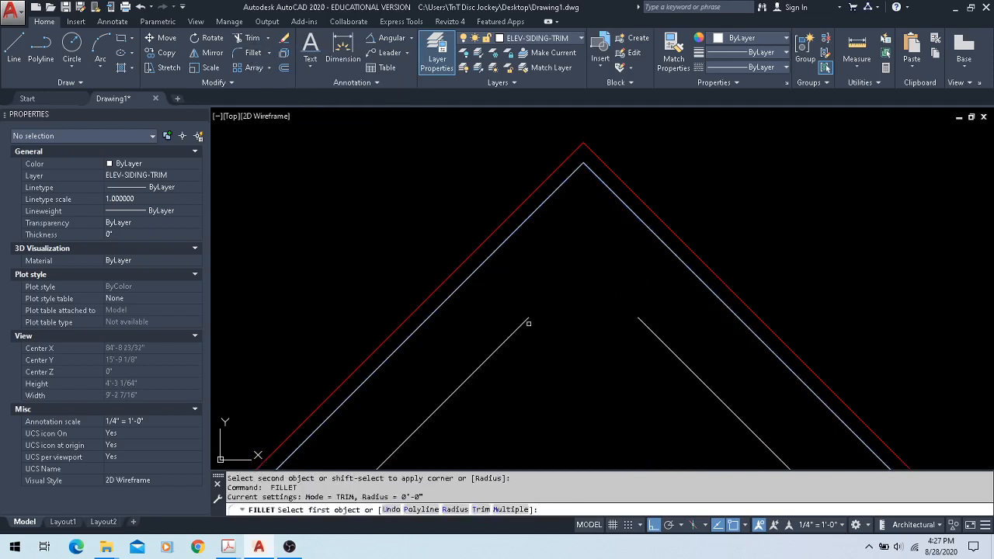
pyautogui.click(527, 322)
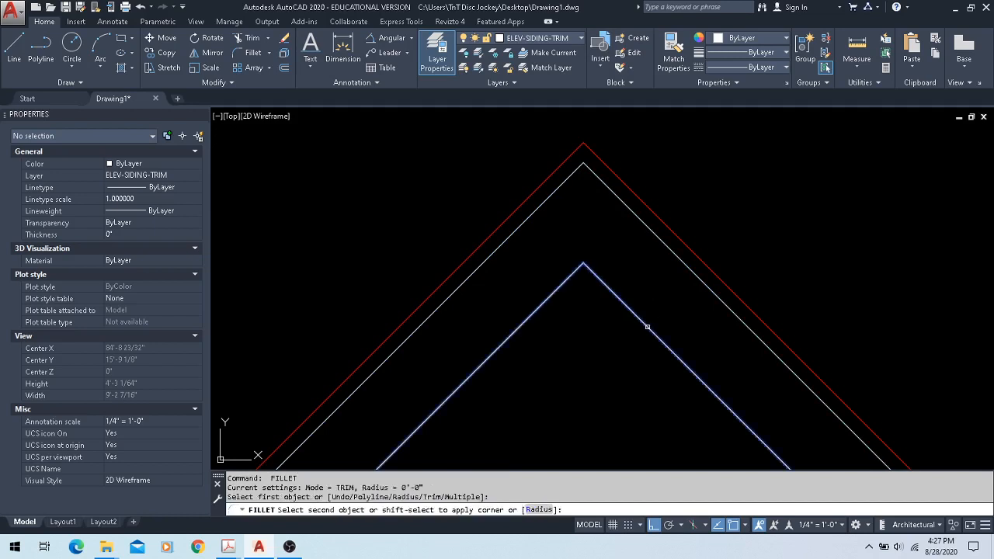
pyautogui.click(647, 328)
pyautogui.press('Escape')
pyautogui.scroll(-5, 590, 327)
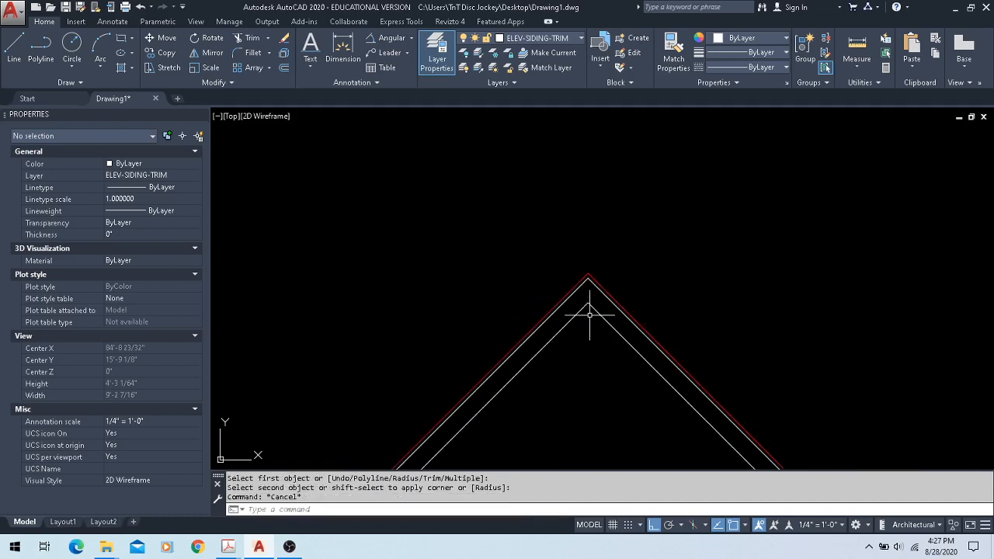
pyautogui.moveTo(588, 355); pyautogui.dragTo(533, 279, button='middle')
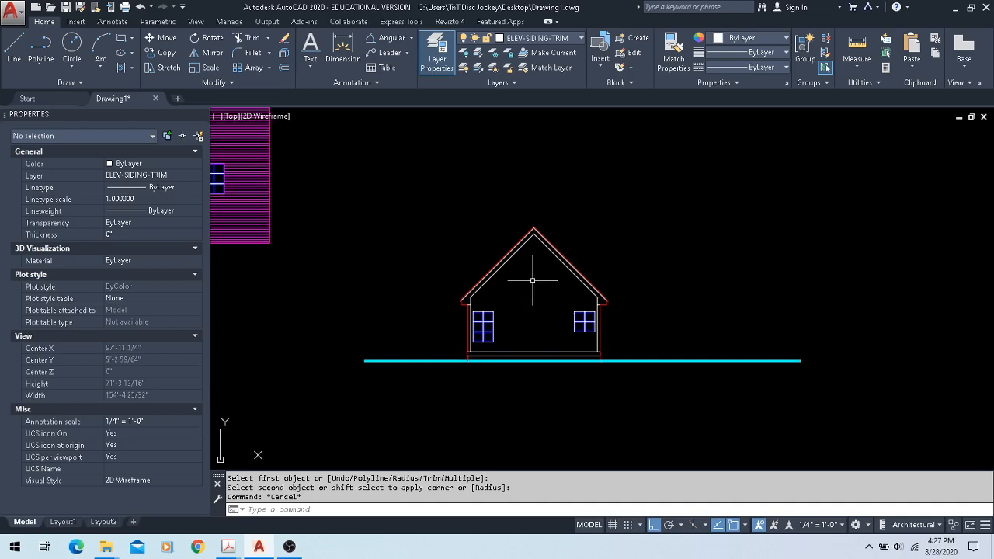
pyautogui.scroll(2, 533, 280)
pyautogui.moveTo(378, 233); pyautogui.dragTo(510, 233, button='middle')
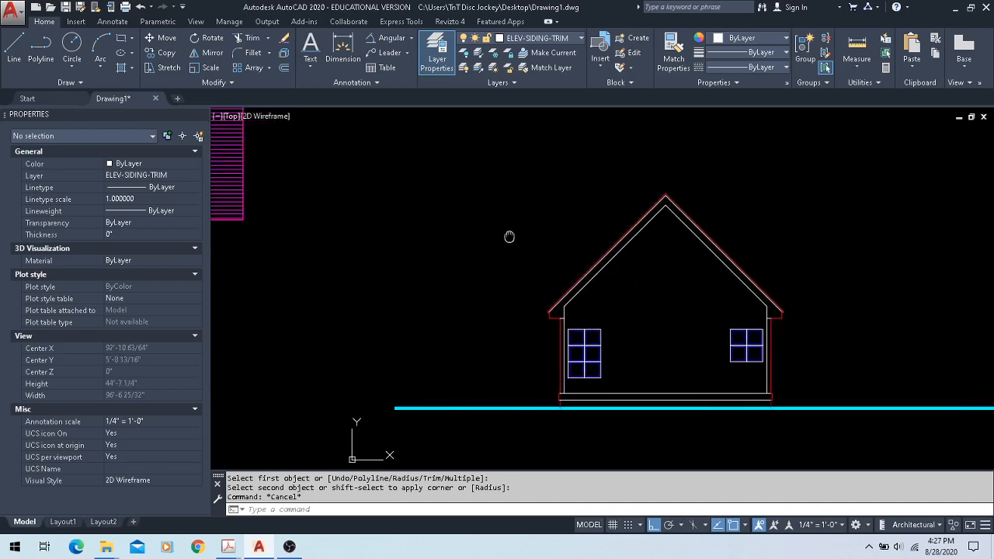
pyautogui.click(755, 342)
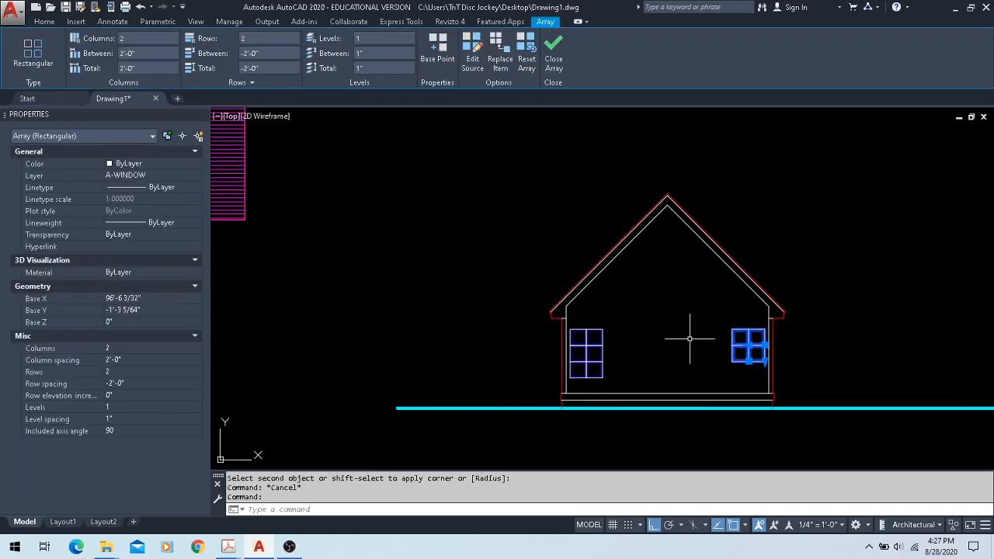
pyautogui.press('Escape')
pyautogui.scroll(-2, 690, 339)
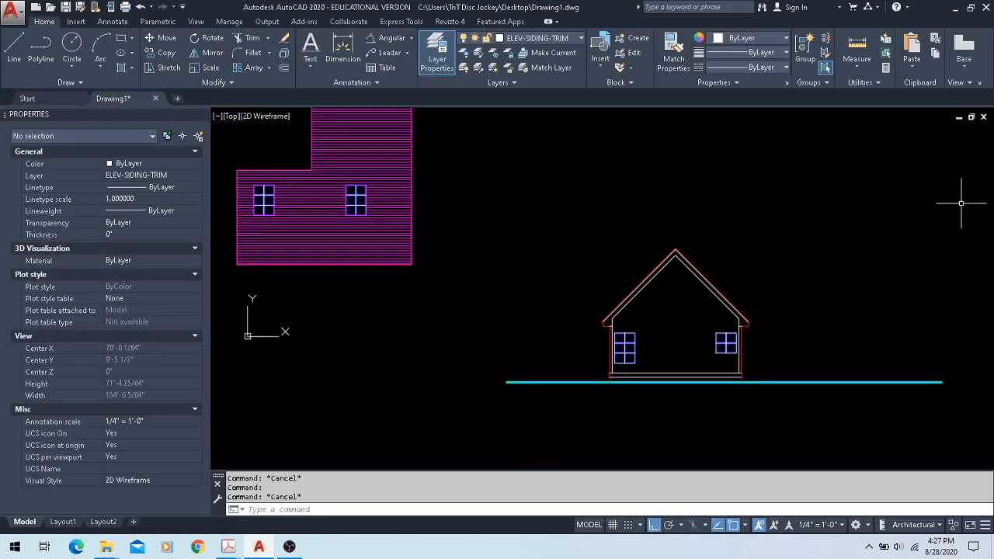
# - Check the gable window layouts and pane rows in the HOUSE ELEVATION ONE IMPERIAL S2020 PDF, and return to the AutoCAD drawing
pyautogui.moveTo(227, 547)
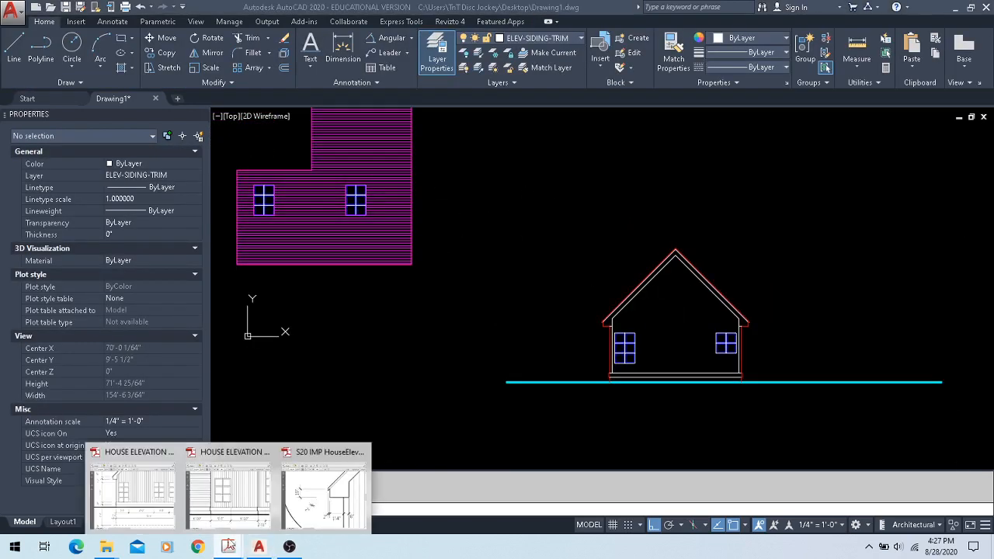
pyautogui.click(163, 501)
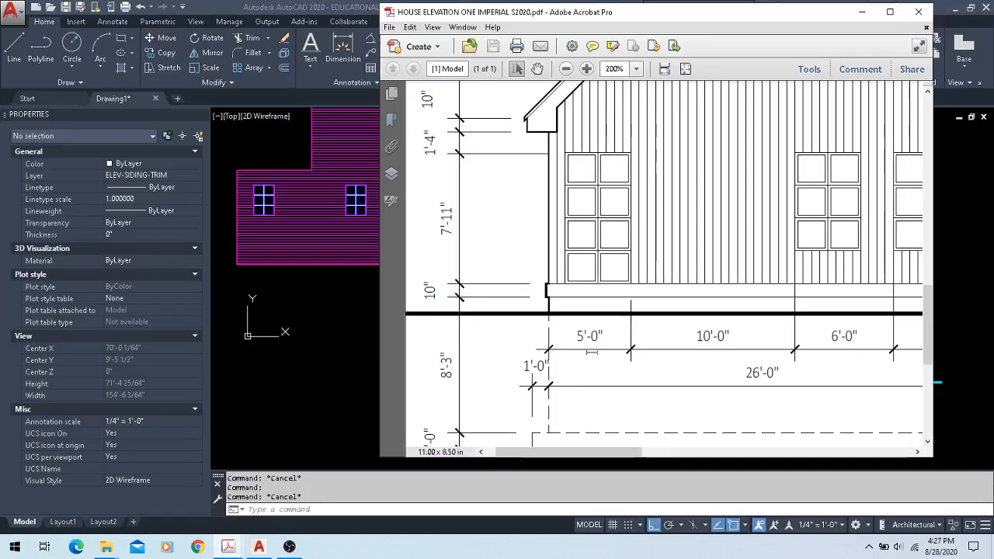
pyautogui.keyDown('ctrl'); pyautogui.scroll(-3, 592, 351); pyautogui.keyUp('ctrl')
pyautogui.scroll(1, 774, 269)
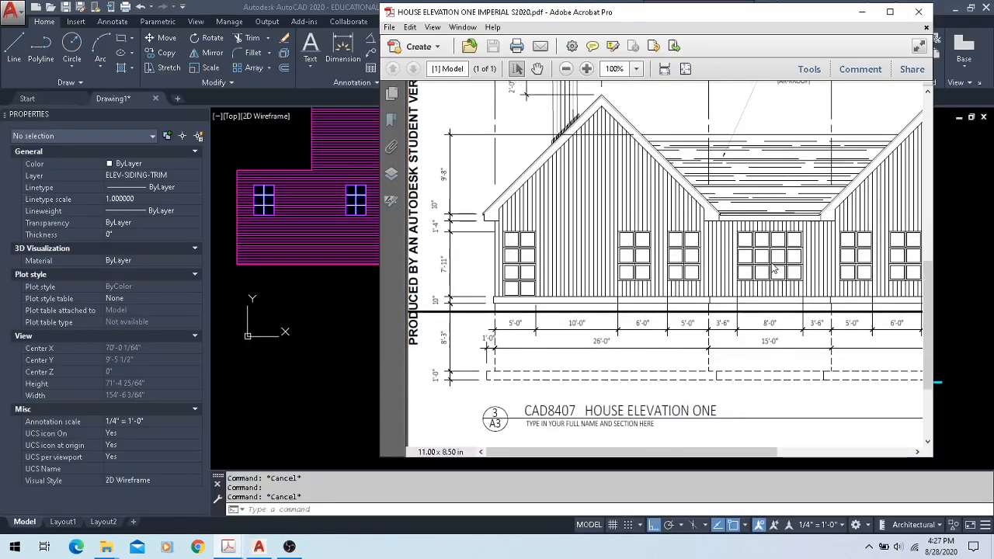
pyautogui.scroll(1, 773, 269)
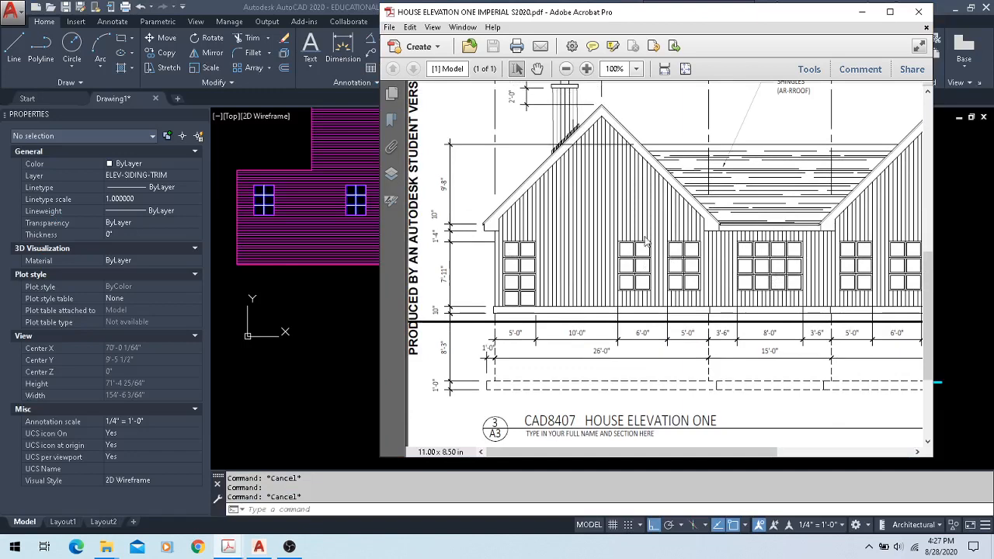
pyautogui.click(339, 3)
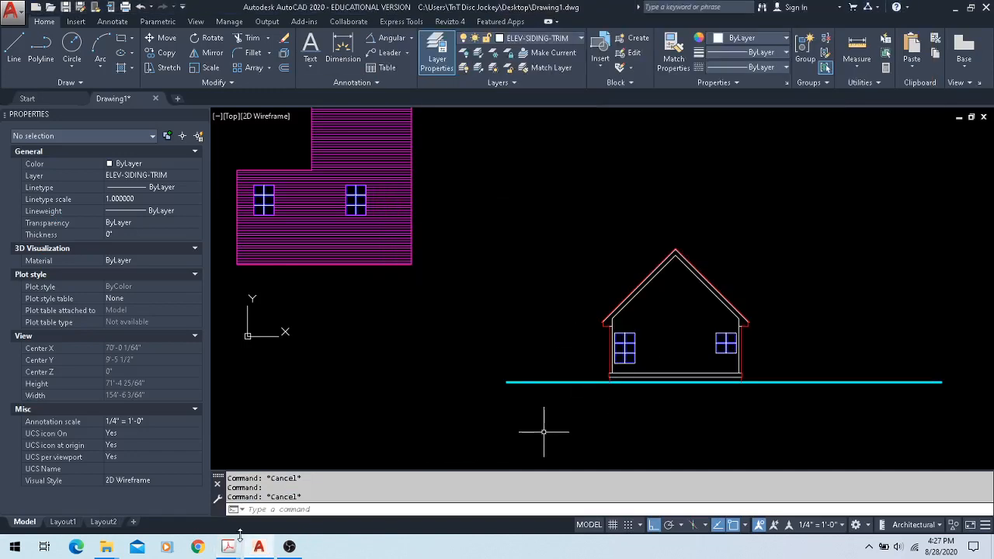
pyautogui.moveTo(230, 546)
pyautogui.click(174, 490)
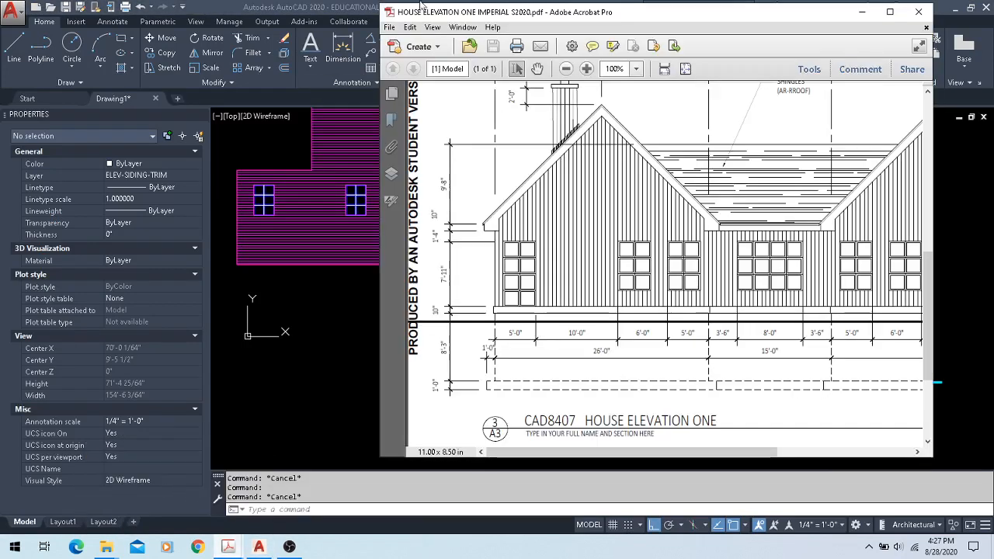
pyautogui.click(346, 6)
# - Set the left window array to 4 rows and check its lower edge against the base trim
pyautogui.scroll(4, 644, 365)
pyautogui.click(639, 354)
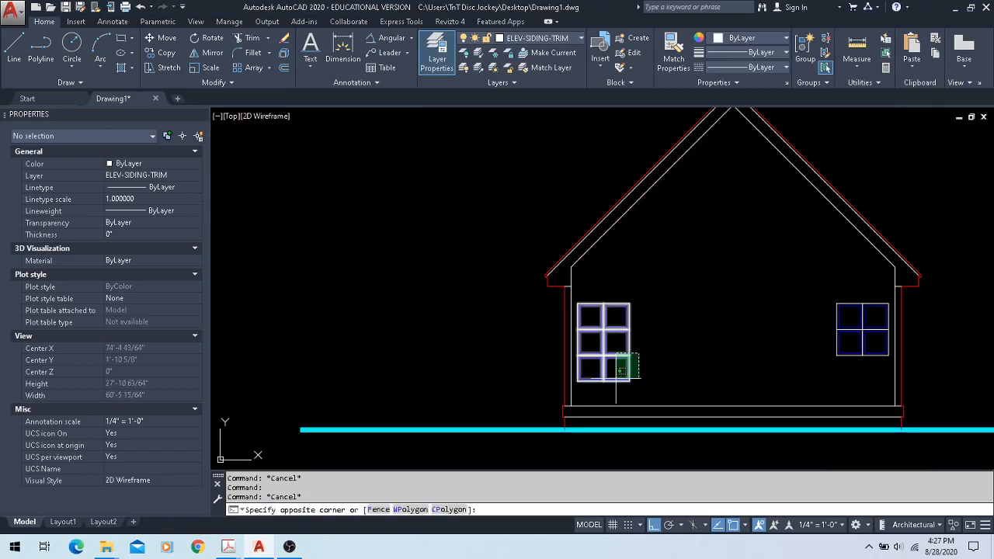
pyautogui.click(617, 379)
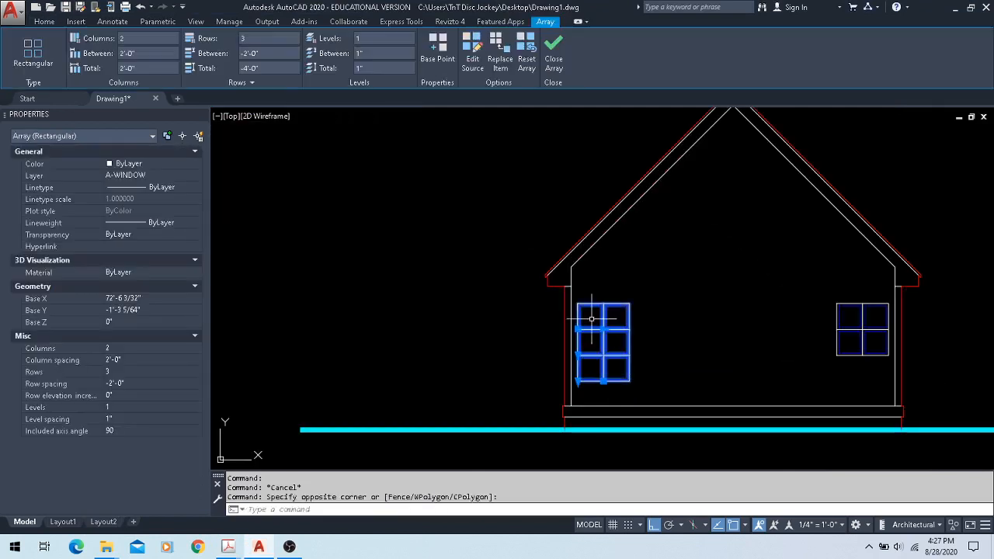
pyautogui.click(163, 371)
pyautogui.write('4')
pyautogui.press('Tab')
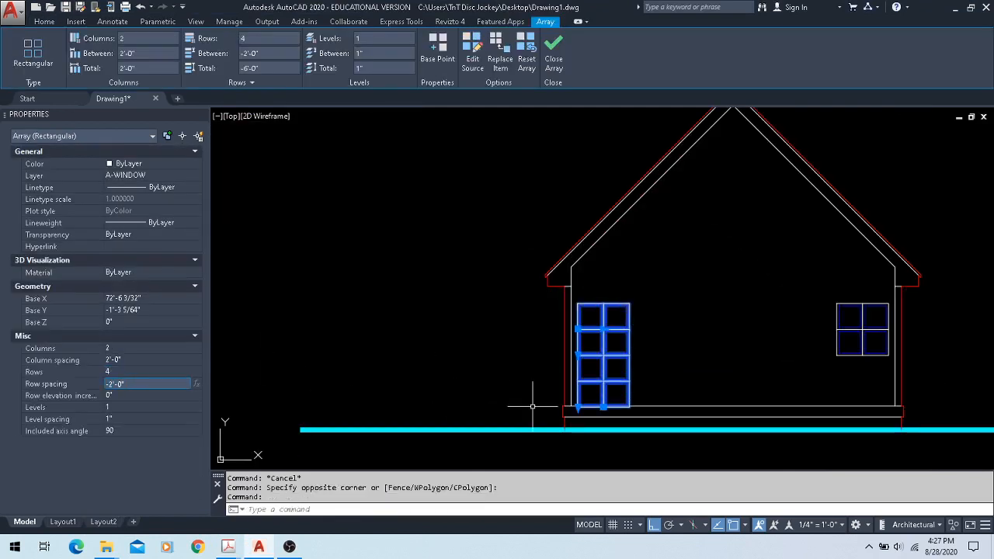
pyautogui.scroll(5, 522, 401)
pyautogui.scroll(-4, 523, 401)
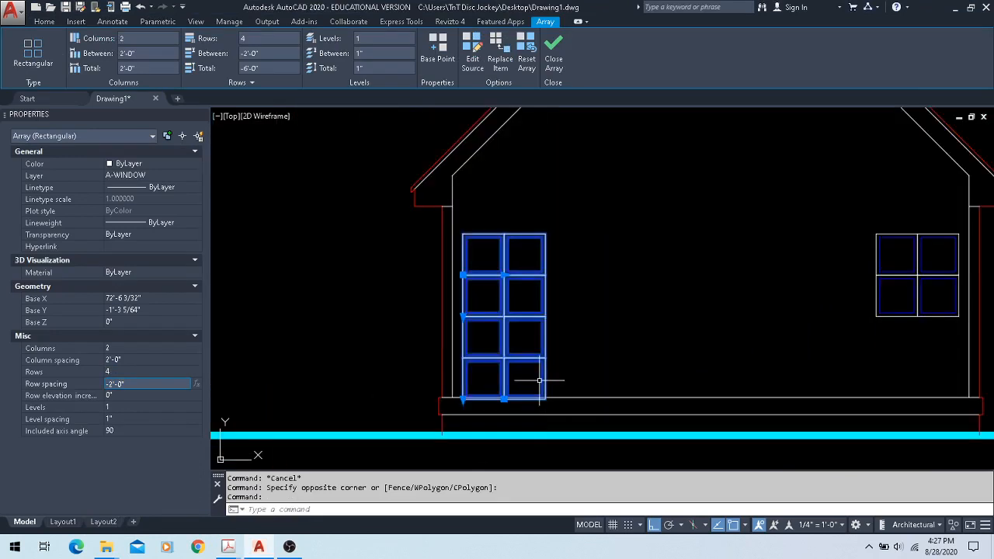
pyautogui.scroll(3, 466, 396)
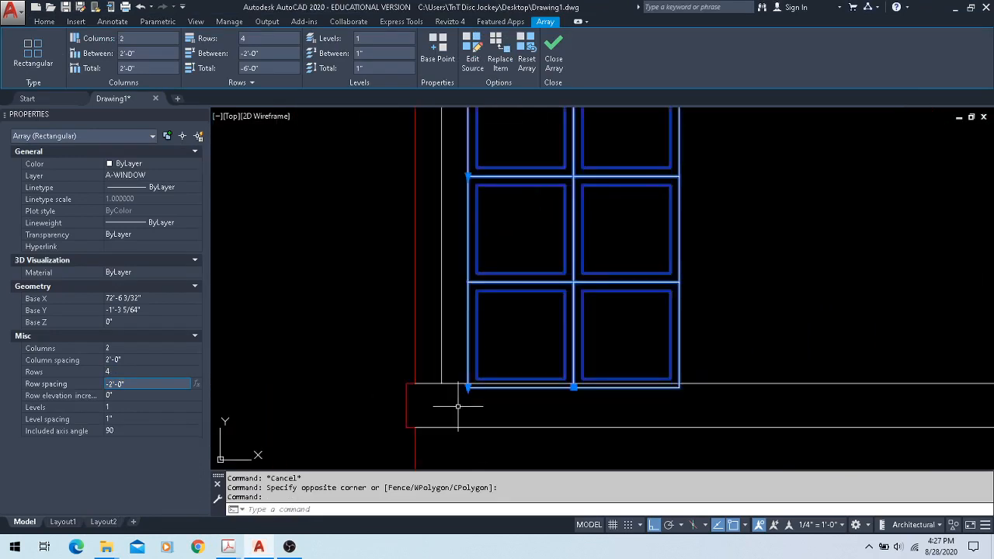
pyautogui.scroll(-2, 449, 417)
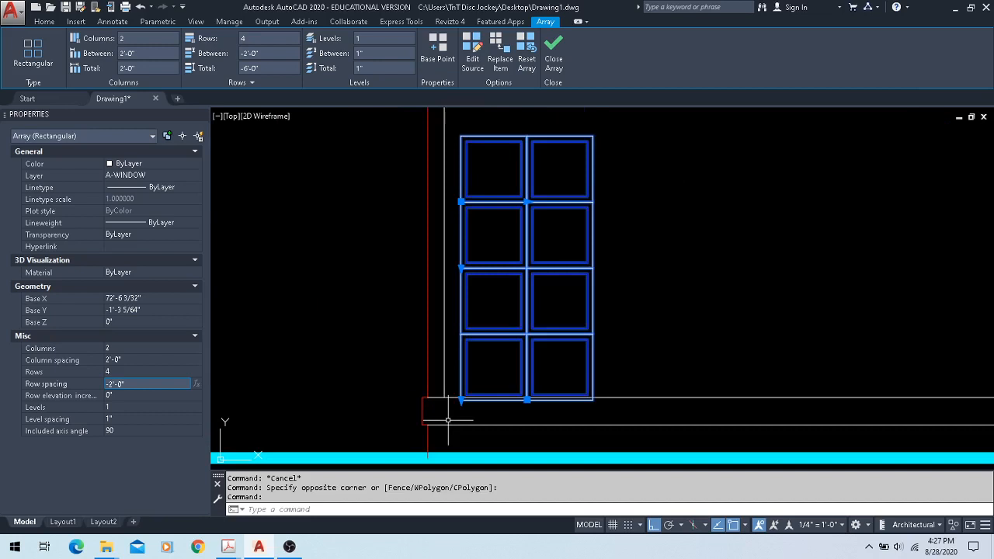
# - Move the left window array so its lower-left corner sits on the top line of the base trim
pyautogui.write('m')
pyautogui.press('Return')
pyautogui.scroll(6, 455, 404)
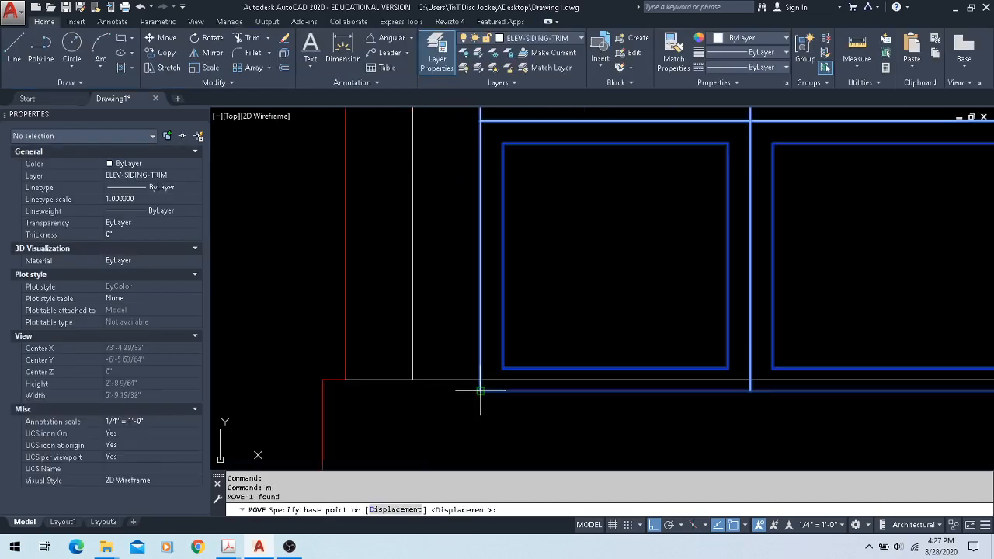
pyautogui.click(480, 391)
pyautogui.scroll(-5, 485, 392)
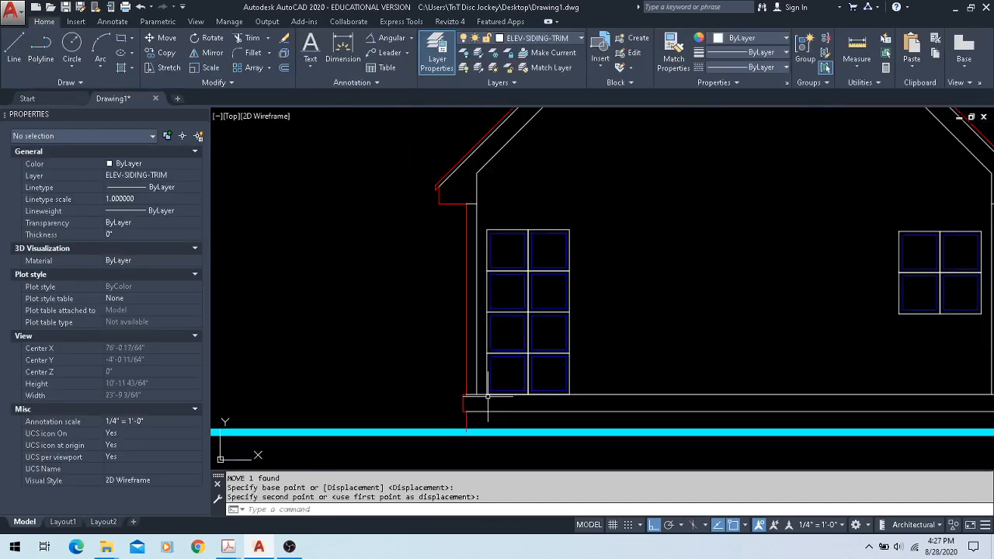
# - Measure the vertical distance from the top of the left window up to the eave soffit
pyautogui.click(857, 48)
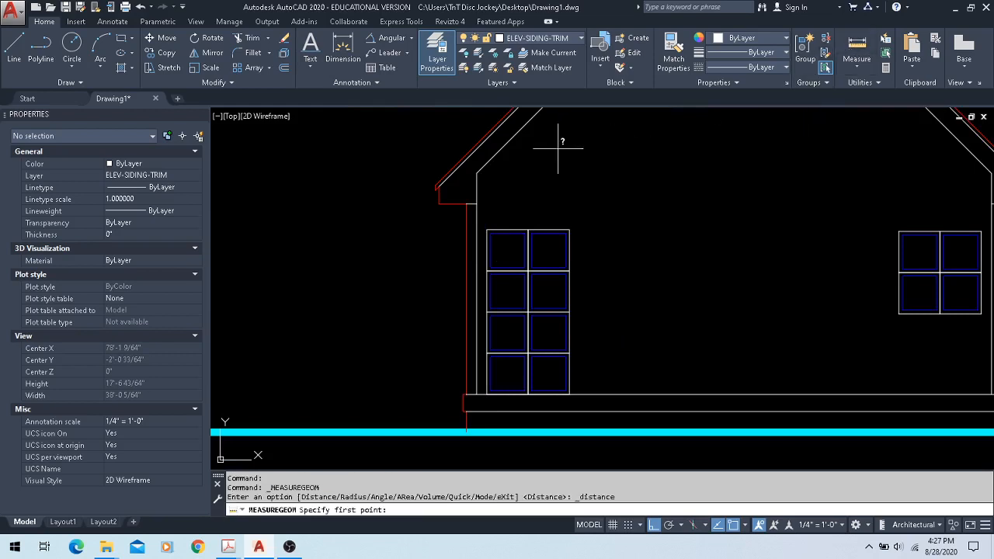
pyautogui.scroll(6, 489, 198)
pyautogui.click(474, 306)
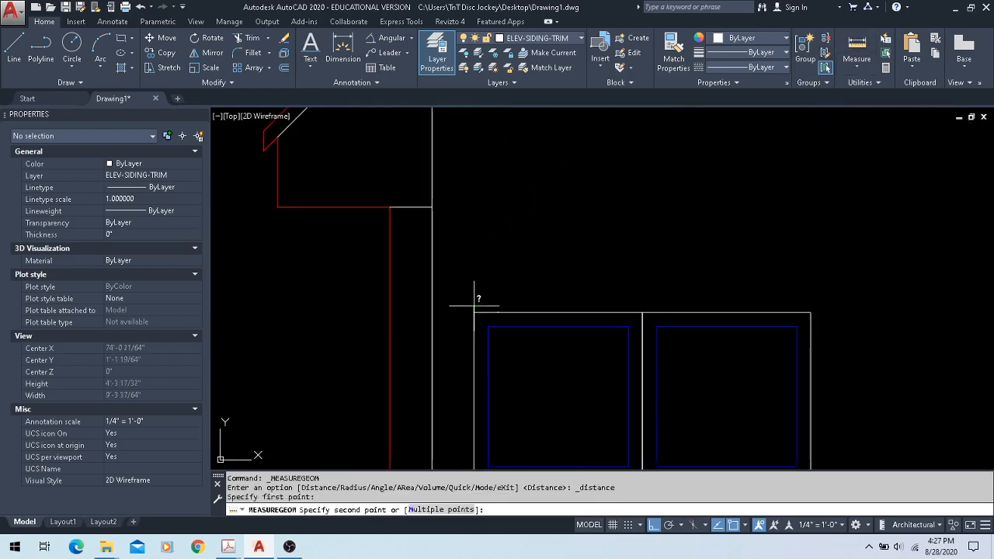
pyautogui.click(473, 204)
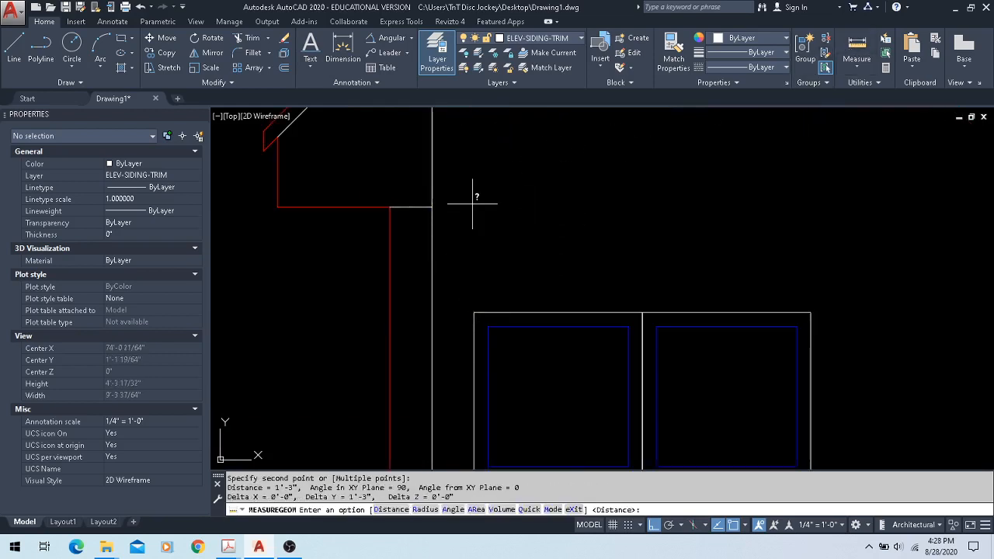
pyautogui.press('Escape')
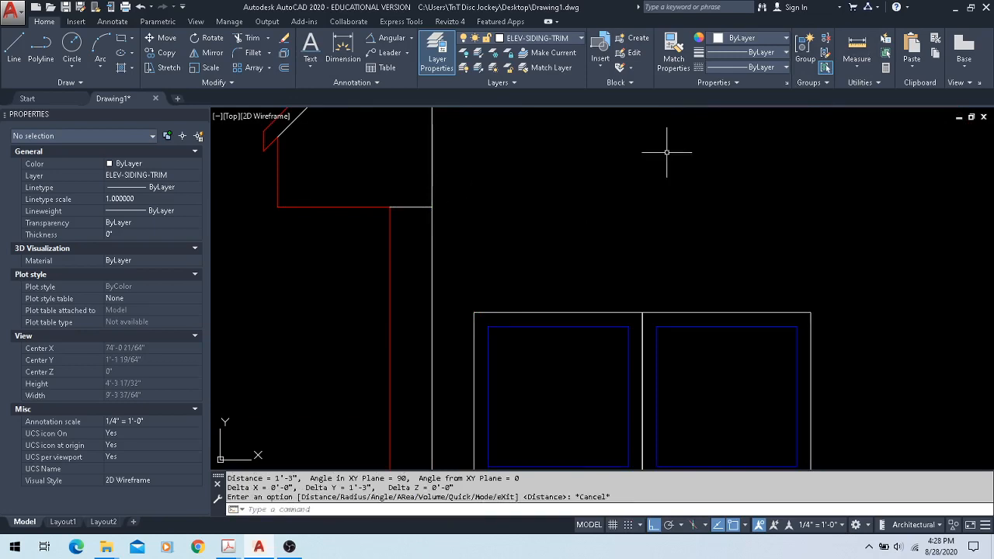
# - Check the vertical dimensions beside the left window in the HOUSE ELEVATION ONE IMPERIAL S2020 PDF, and return to the AutoCAD drawing
pyautogui.moveTo(228, 547)
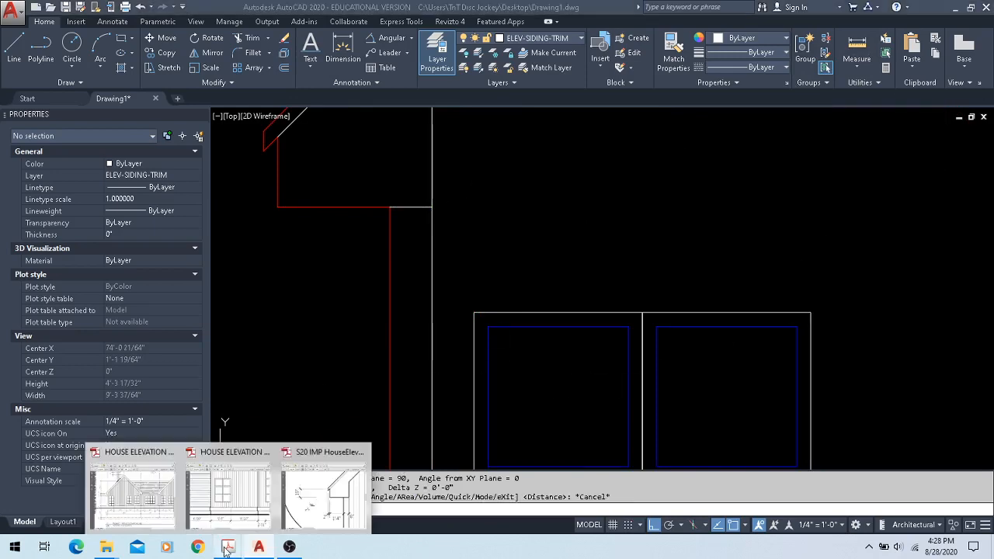
pyautogui.click(155, 489)
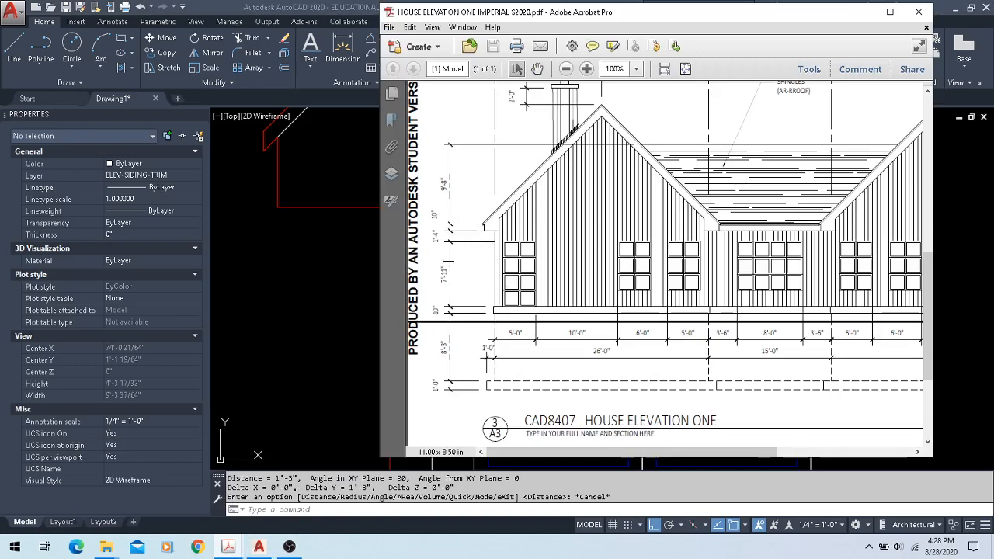
pyautogui.keyDown('ctrl'); pyautogui.scroll(1, 490, 251); pyautogui.keyUp('ctrl')
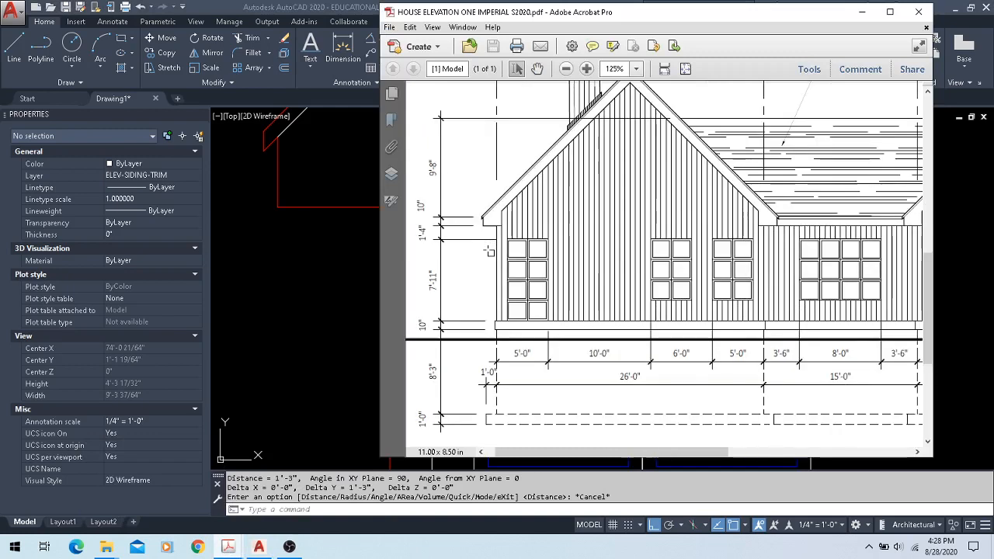
pyautogui.keyDown('ctrl'); pyautogui.scroll(3, 490, 251); pyautogui.keyUp('ctrl')
pyautogui.keyDown('ctrl'); pyautogui.scroll(-3, 489, 251); pyautogui.keyUp('ctrl')
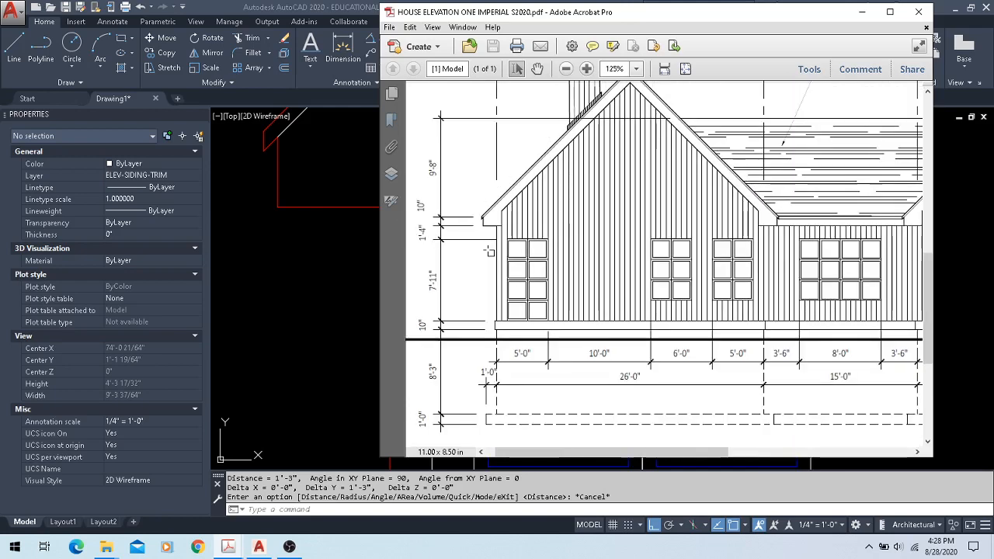
pyautogui.keyDown('ctrl'); pyautogui.scroll(-1, 490, 251); pyautogui.keyUp('ctrl')
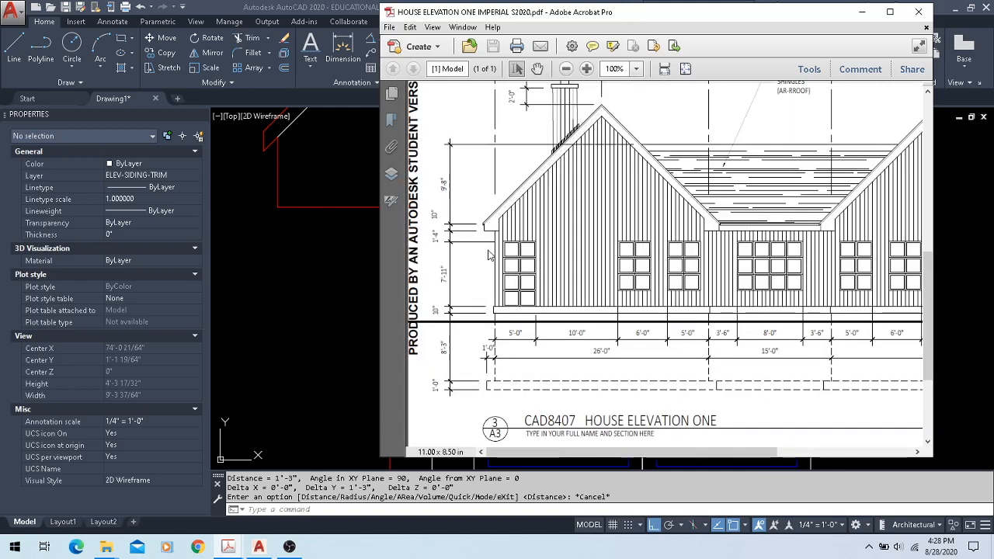
pyautogui.keyDown('ctrl'); pyautogui.scroll(2, 435, 232); pyautogui.keyUp('ctrl')
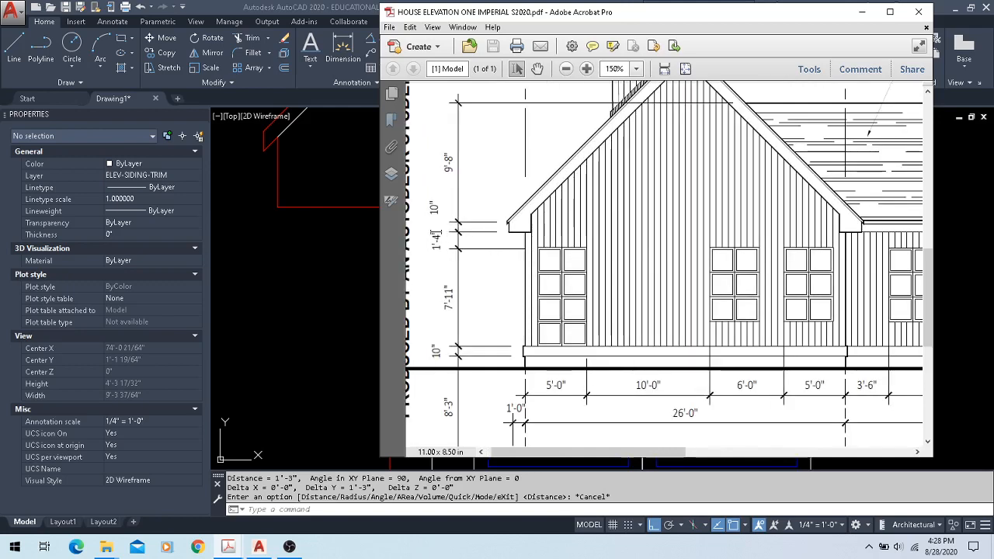
pyautogui.moveTo(447, 278); pyautogui.dragTo(447, 321)
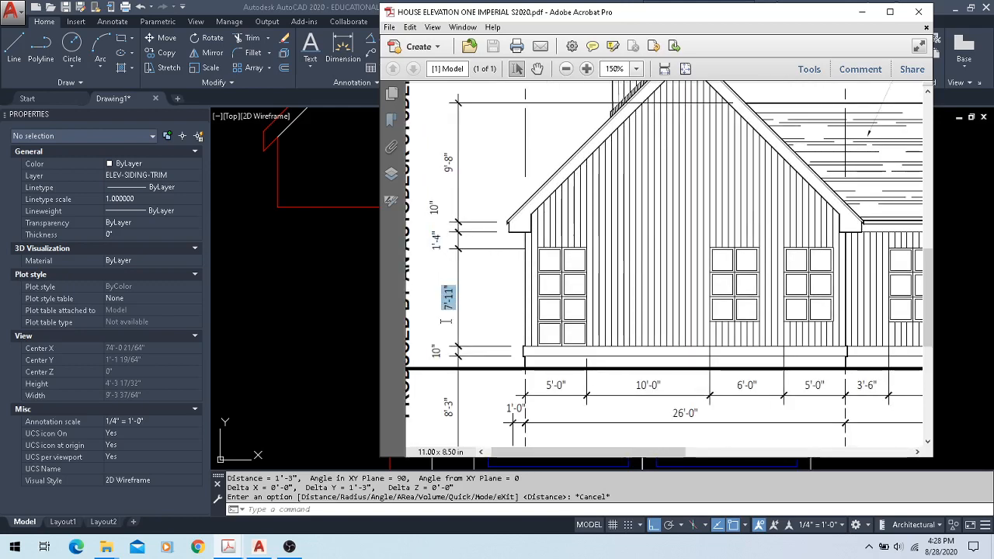
pyautogui.click(300, 3)
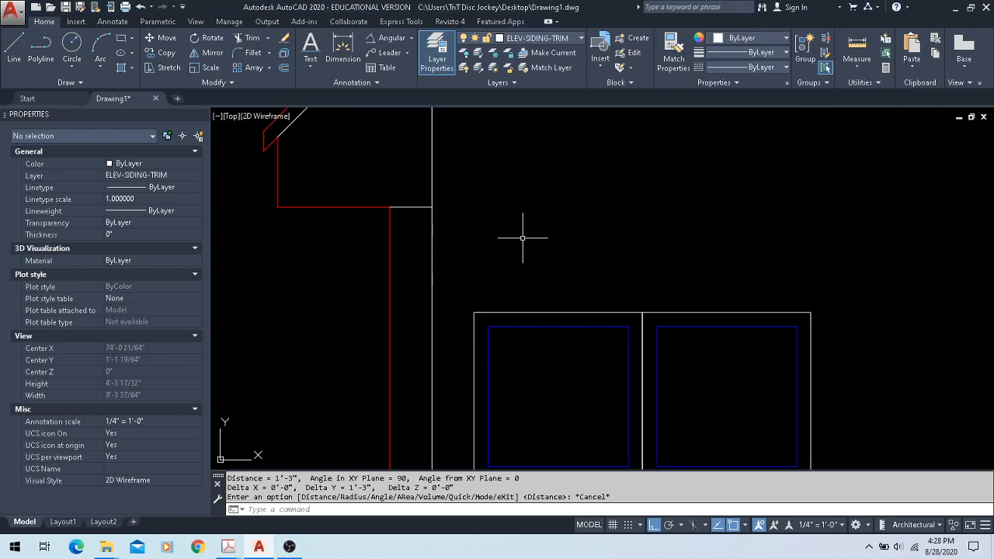
pyautogui.scroll(-8, 517, 234)
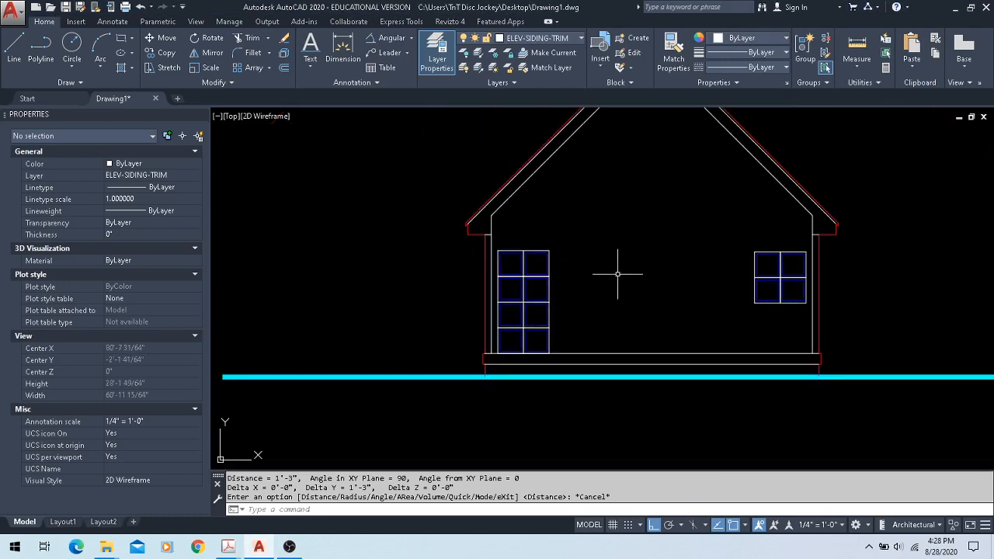
pyautogui.moveTo(618, 273)
pyautogui.mouseDown(button='middle')
pyautogui.moveTo(575, 313)
pyautogui.moveTo(512, 326)
pyautogui.mouseUp(button='middle')
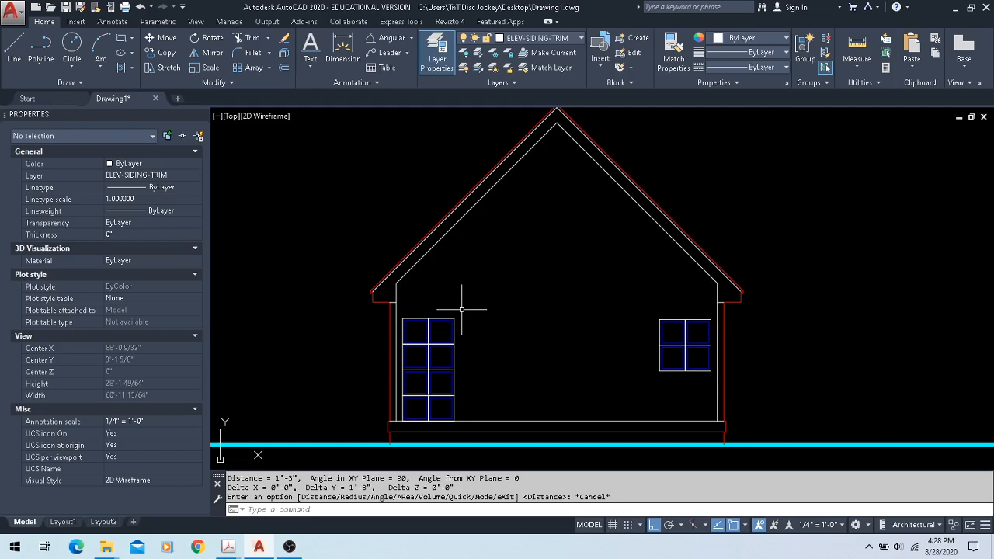
pyautogui.moveTo(461, 309); pyautogui.dragTo(397, 310, button='middle')
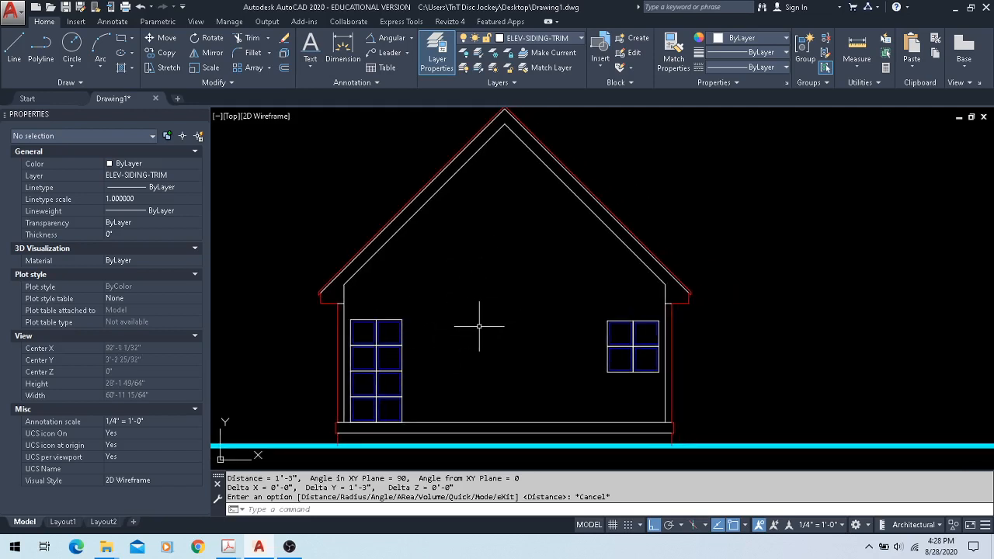
# - Switch to the HOUSE ELEVATION ONE IMPERIAL S2020 PDF and examine the chimney's shape and dimensions above the left gable
pyautogui.moveTo(229, 547)
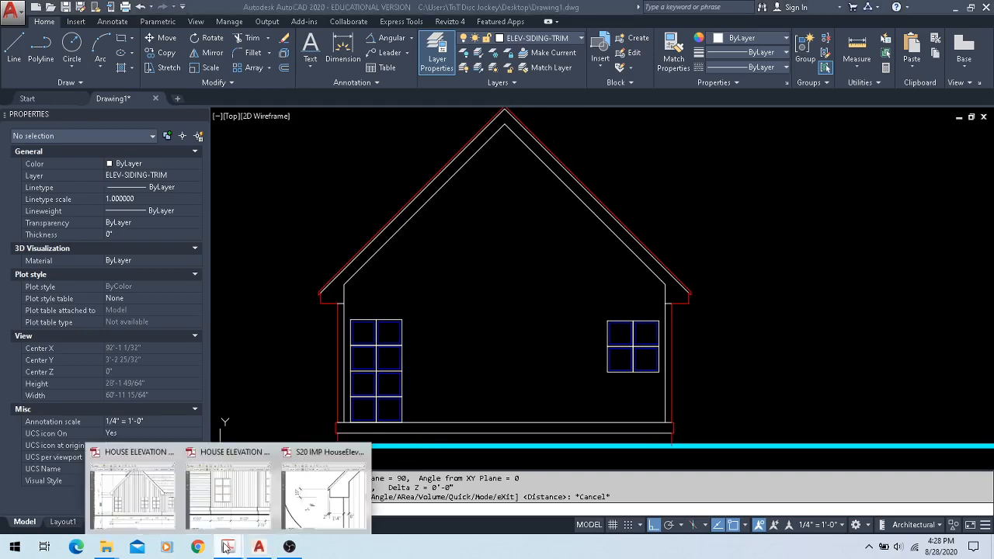
pyautogui.click(221, 510)
pyautogui.scroll(3, 543, 256)
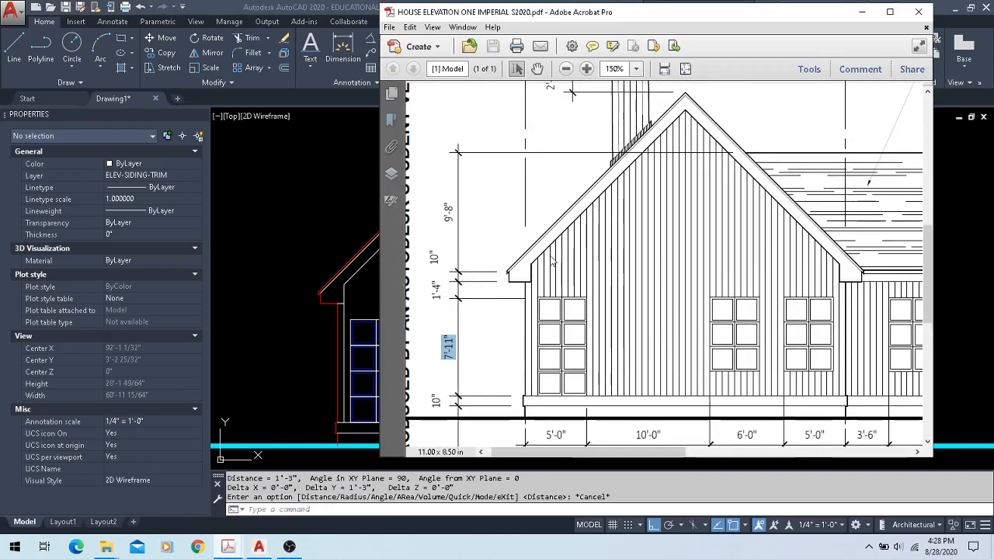
pyautogui.scroll(1, 566, 263)
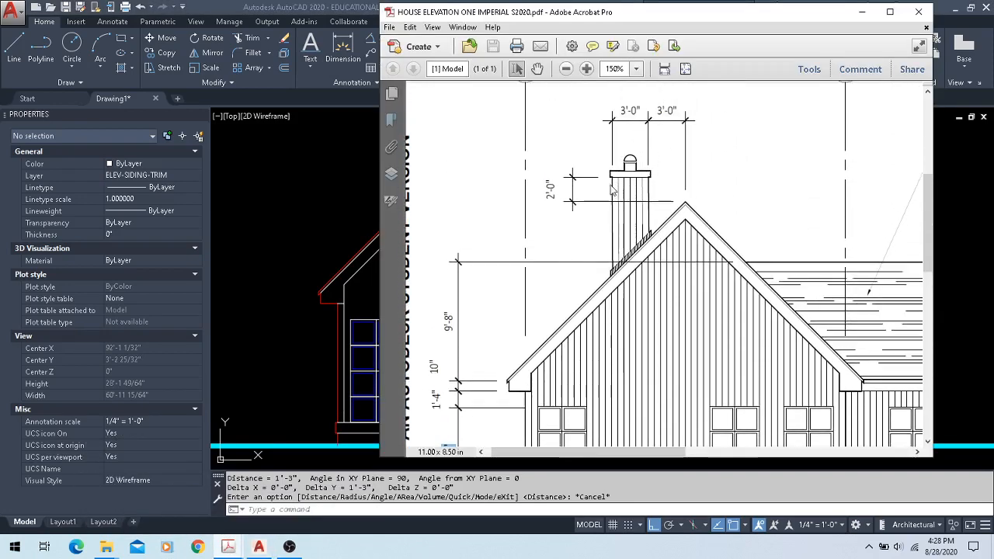
pyautogui.scroll(1, 655, 165)
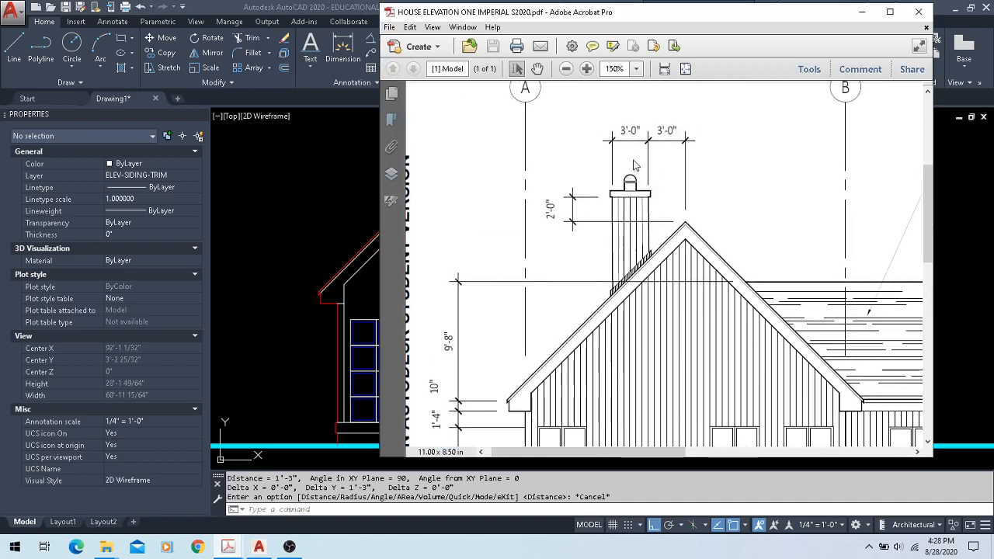
pyautogui.moveTo(586, 169); pyautogui.dragTo(662, 211)
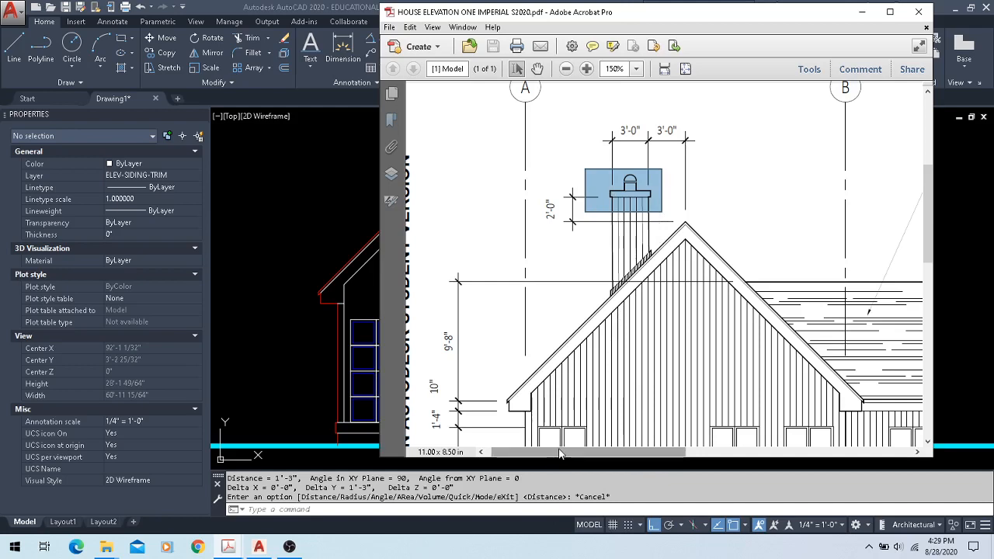
# - Review the whole elevation sheet in the PDF, including the dimensions, grid bubbles, drawing title, roof slope symbol and material notes
pyautogui.keyDown('ctrl'); pyautogui.scroll(-2, 536, 288); pyautogui.keyUp('ctrl')
pyautogui.keyDown('ctrl'); pyautogui.scroll(-2, 534, 280); pyautogui.keyUp('ctrl')
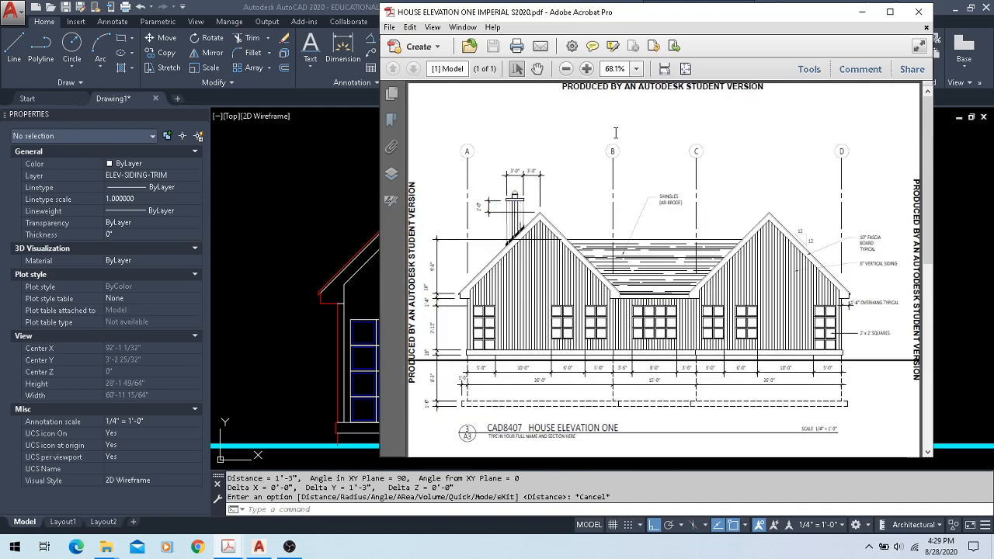
pyautogui.hotkey('ctrl', 'a')
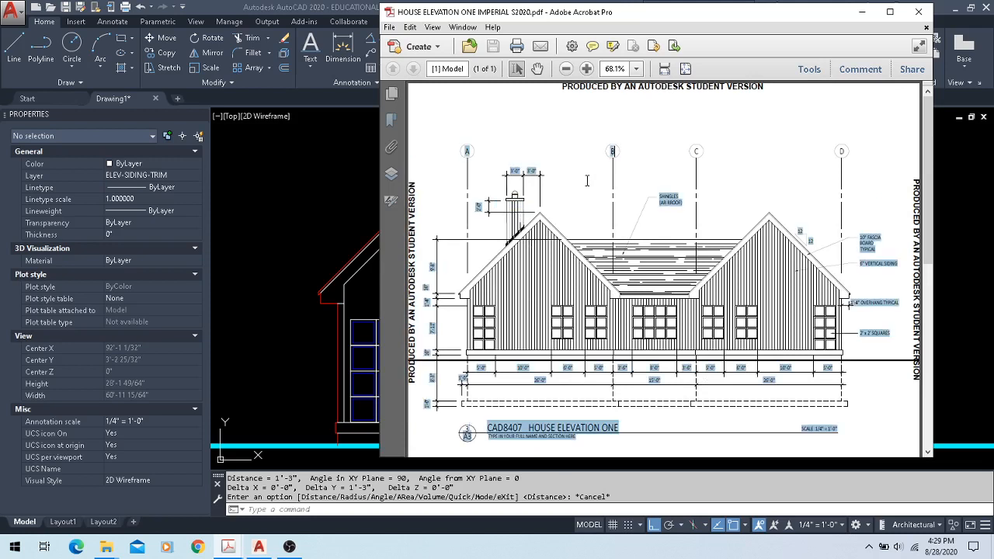
pyautogui.click(610, 140)
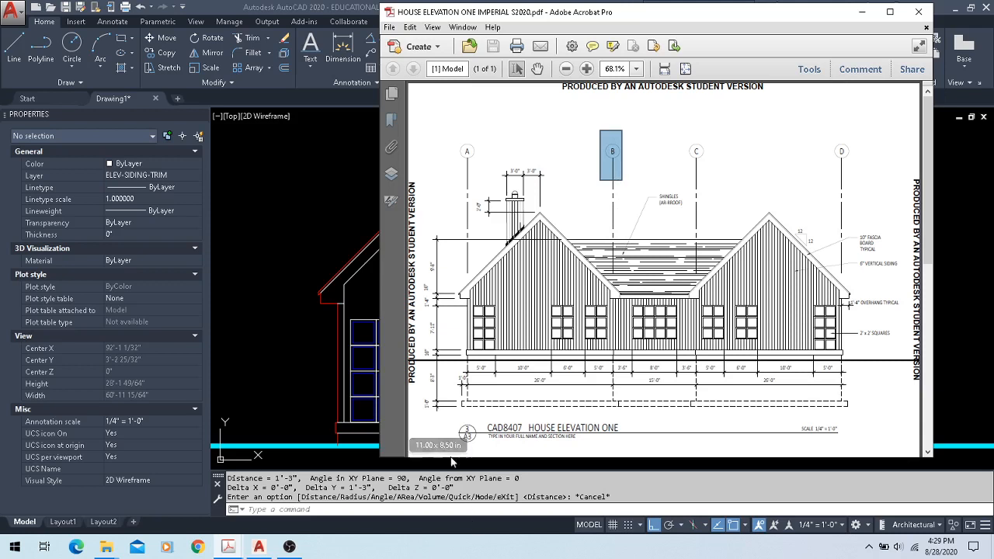
pyautogui.moveTo(443, 415); pyautogui.dragTo(846, 441)
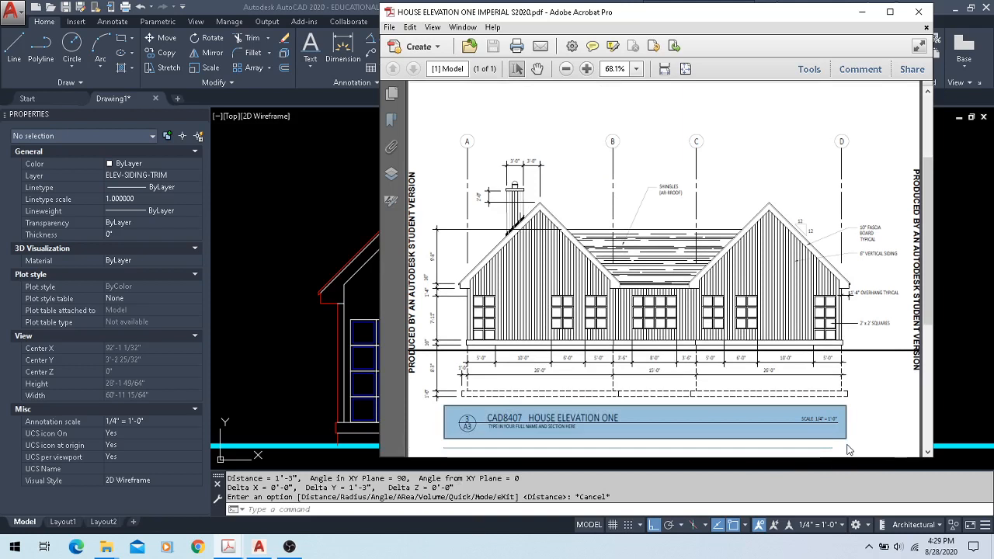
pyautogui.click(851, 240)
pyautogui.moveTo(793, 204); pyautogui.dragTo(822, 263)
pyautogui.moveTo(888, 207); pyautogui.dragTo(869, 247)
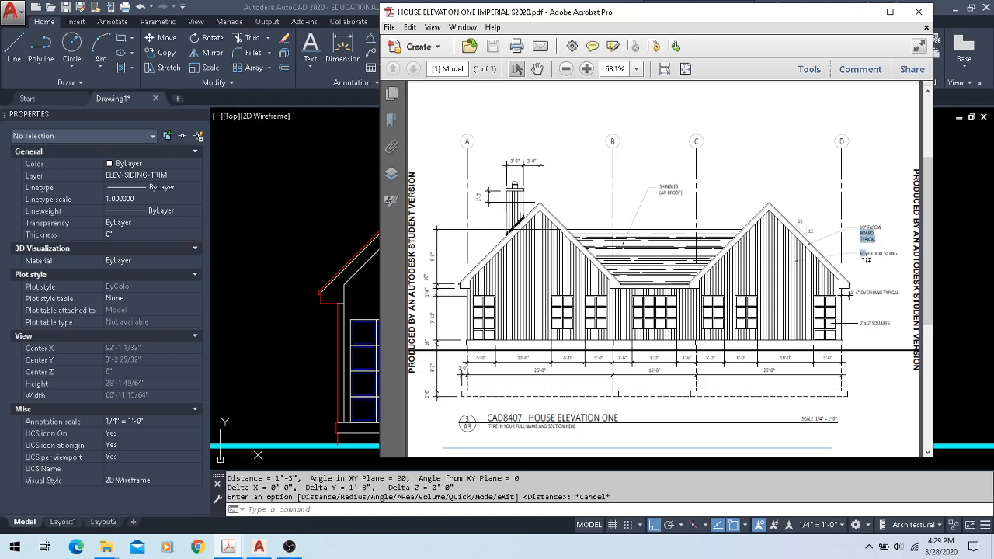
pyautogui.moveTo(851, 211); pyautogui.dragTo(905, 271)
pyautogui.click(885, 301)
# - Read the overhang note at the right eave in the PDF, and return to the AutoCAD drawing
pyautogui.scroll(1, 884, 301)
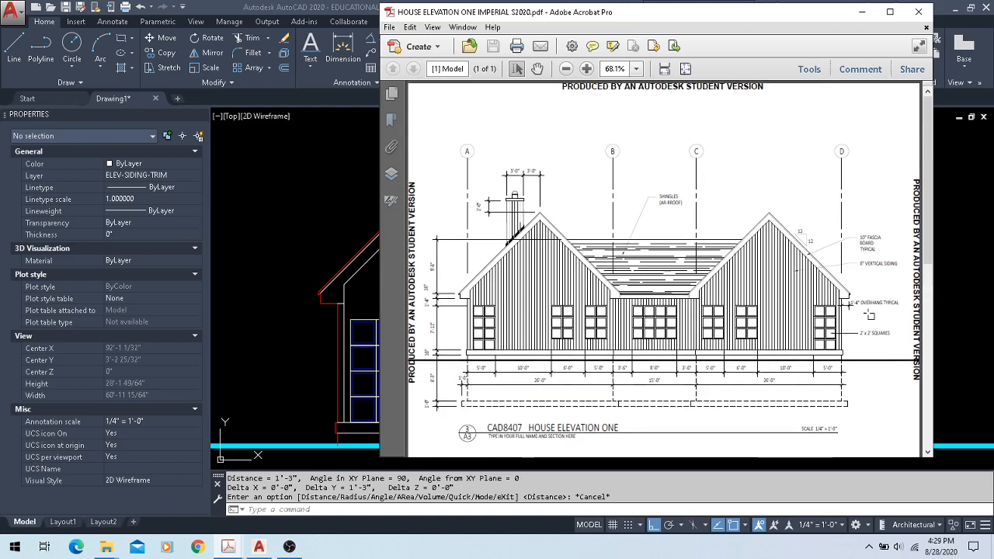
pyautogui.keyDown('ctrl'); pyautogui.scroll(5, 871, 315); pyautogui.keyUp('ctrl')
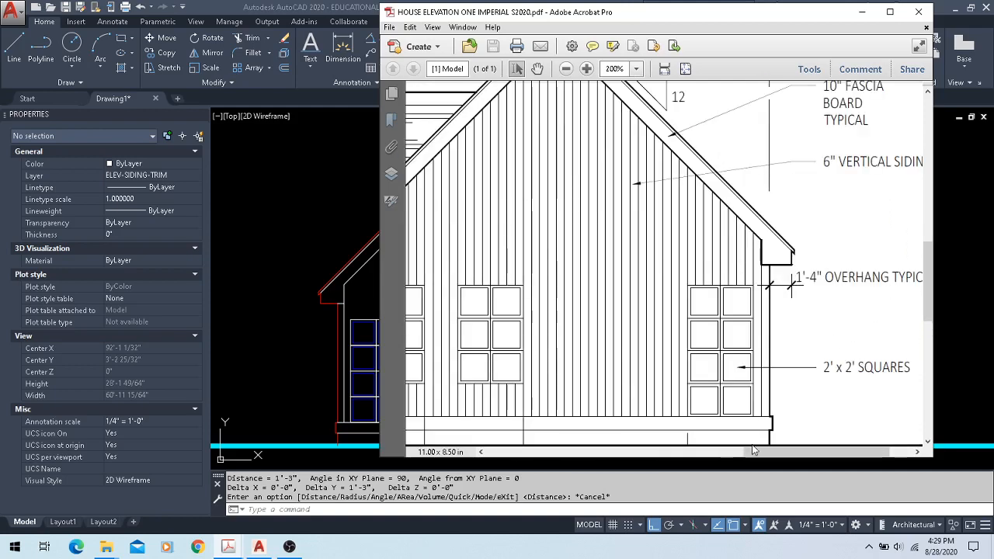
pyautogui.moveTo(752, 450); pyautogui.dragTo(785, 452)
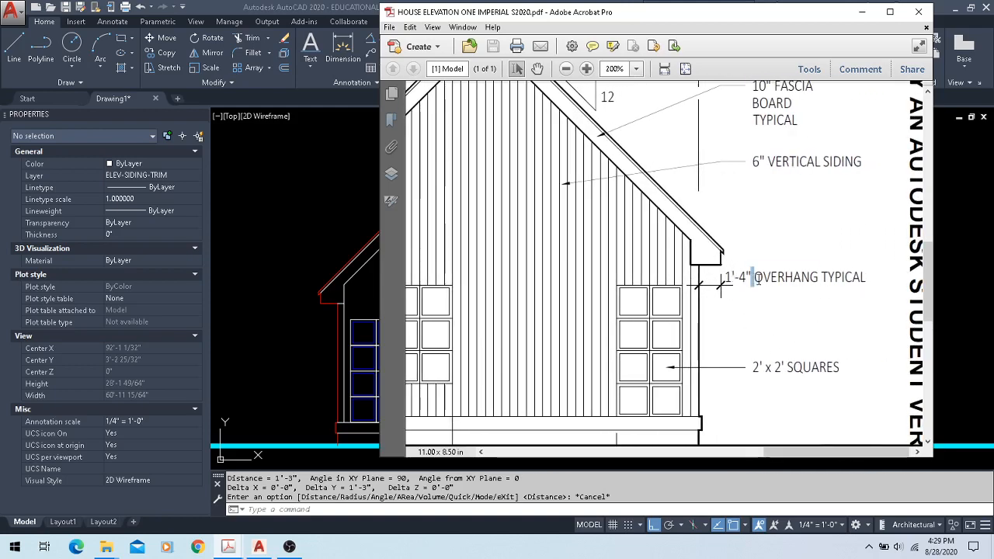
pyautogui.moveTo(758, 278); pyautogui.dragTo(832, 279)
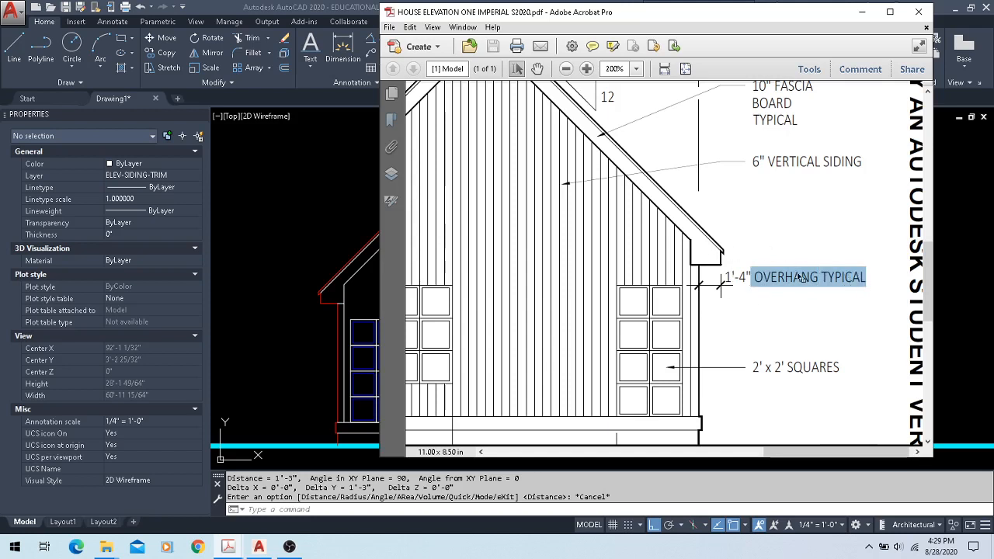
pyautogui.click(191, 6)
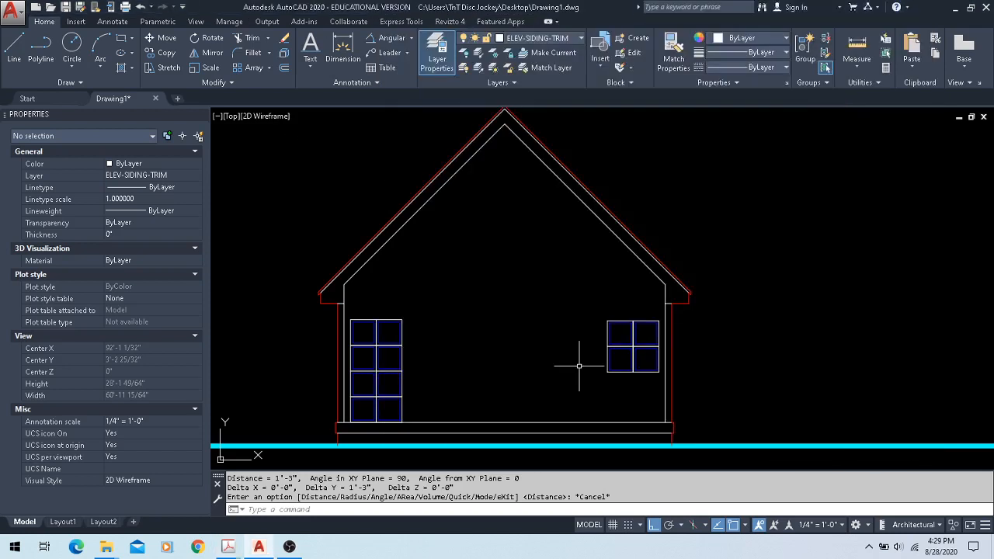
# - Make A-DIM the current layer and add a horizontal linear dimension below the right eave, from the wall outline to the soffit's outer corner
pyautogui.scroll(5, 699, 322)
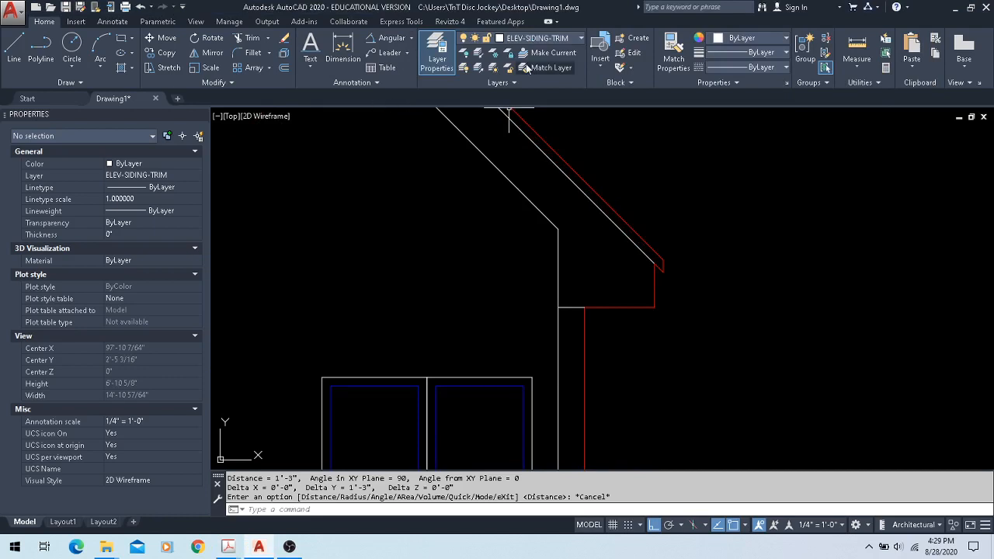
pyautogui.click(543, 38)
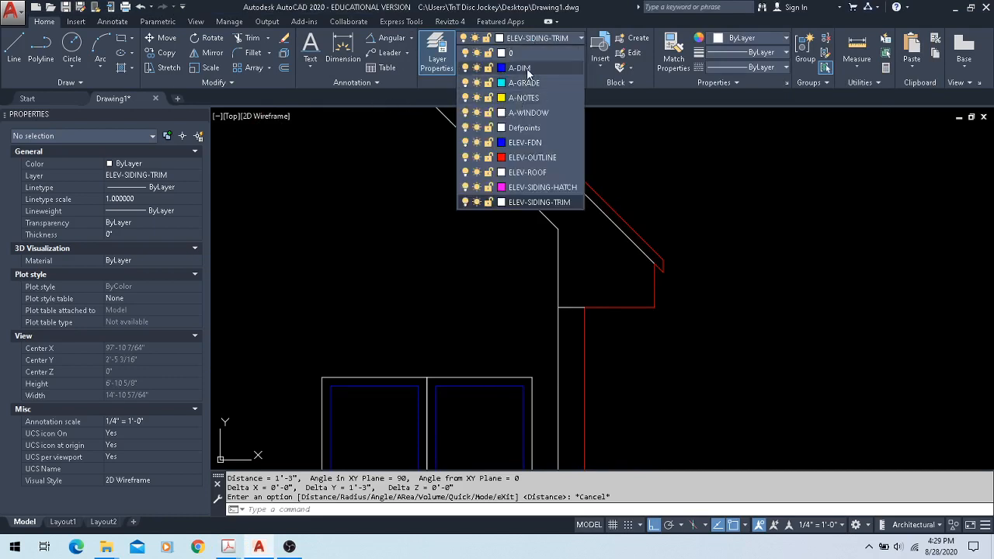
pyautogui.click(519, 67)
pyautogui.click(411, 38)
pyautogui.click(410, 55)
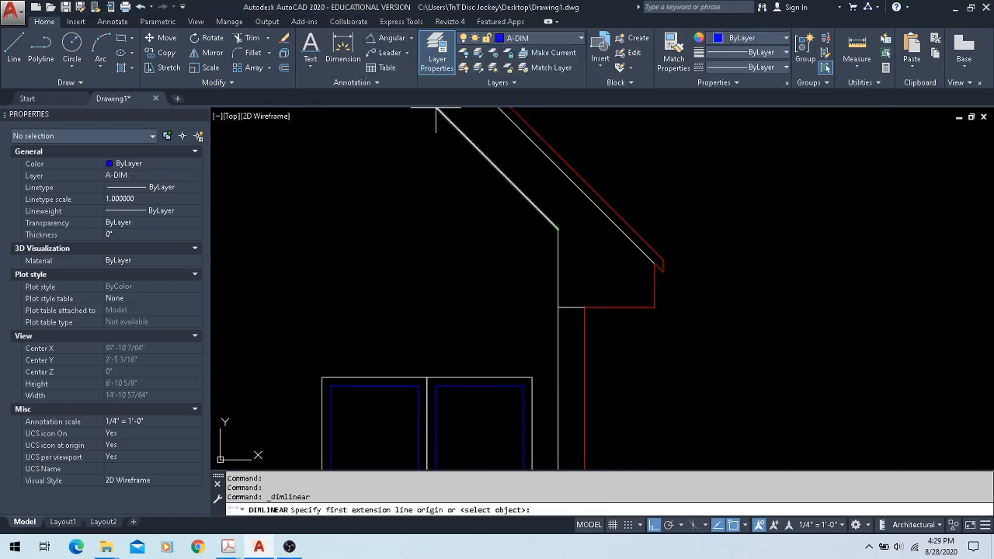
pyautogui.scroll(4, 638, 338)
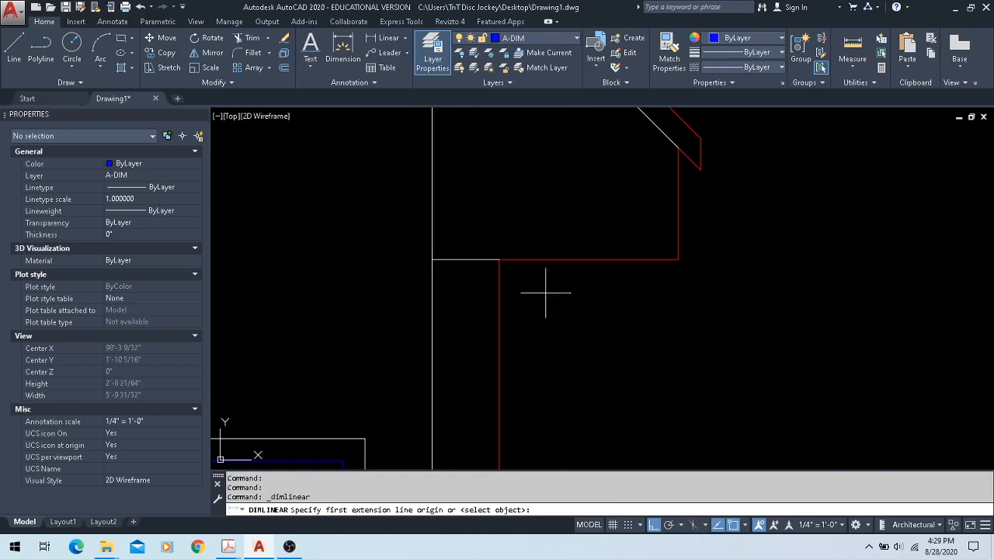
pyautogui.click(498, 259)
pyautogui.click(678, 259)
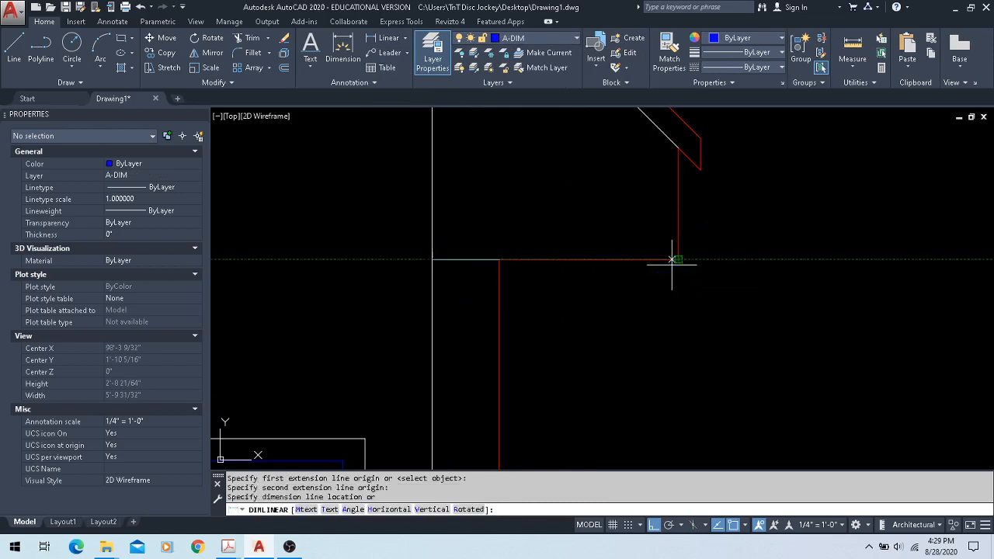
pyautogui.scroll(-4, 675, 262)
pyautogui.click(700, 297)
pyautogui.scroll(4, 705, 298)
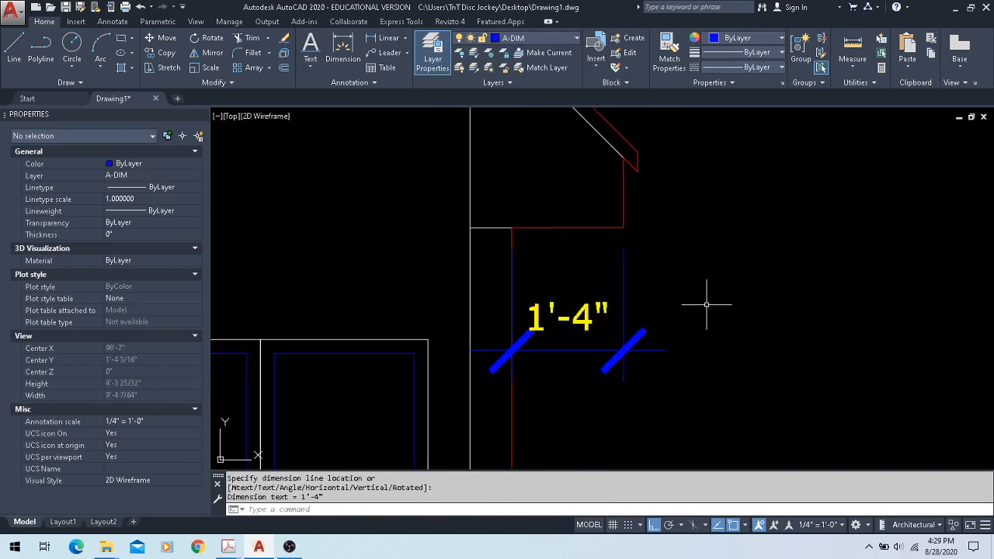
pyautogui.moveTo(744, 340); pyautogui.dragTo(619, 339, button='middle')
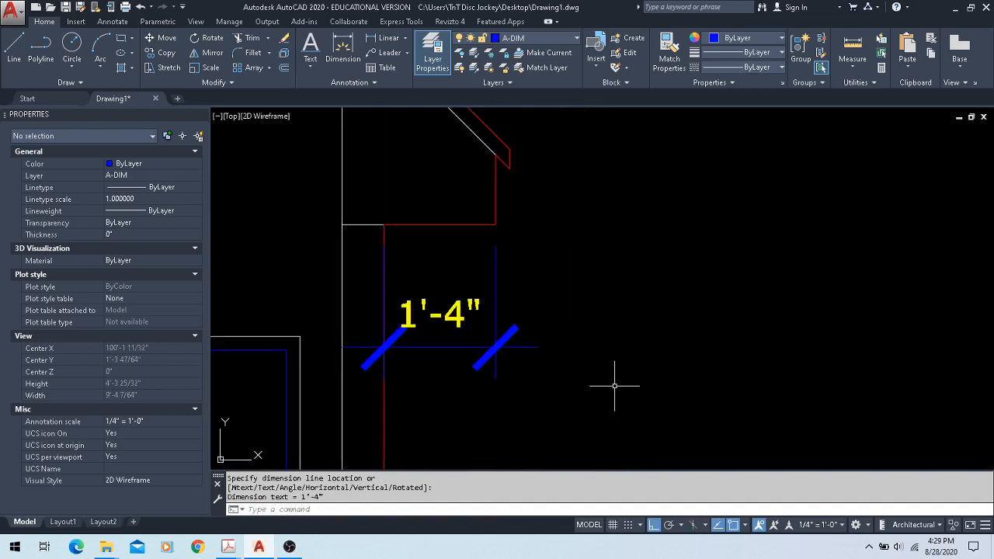
# - Append "OVERHANG TYPICAL" after the measured value in the right eave's dimension text
pyautogui.click(496, 334)
pyautogui.doubleClick(447, 314)
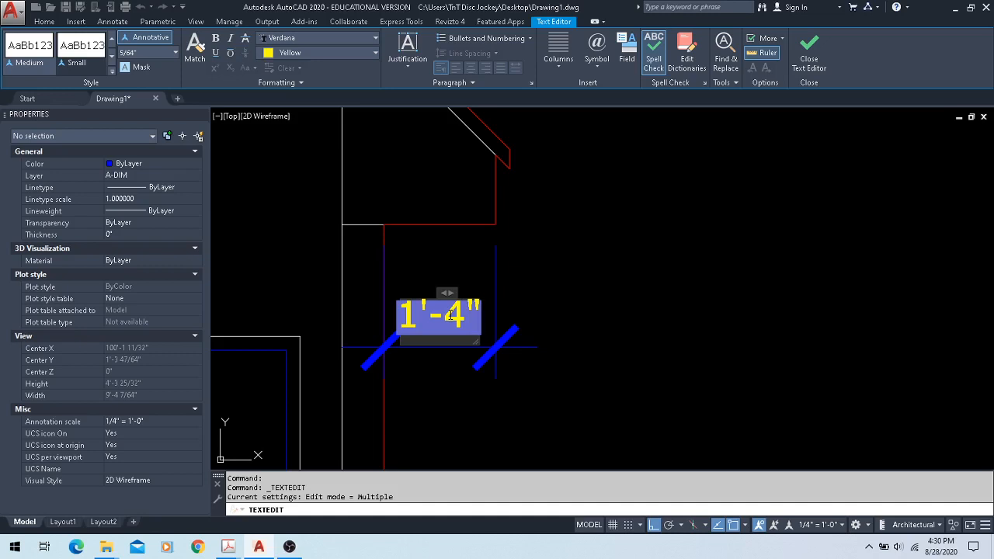
pyautogui.write('O')
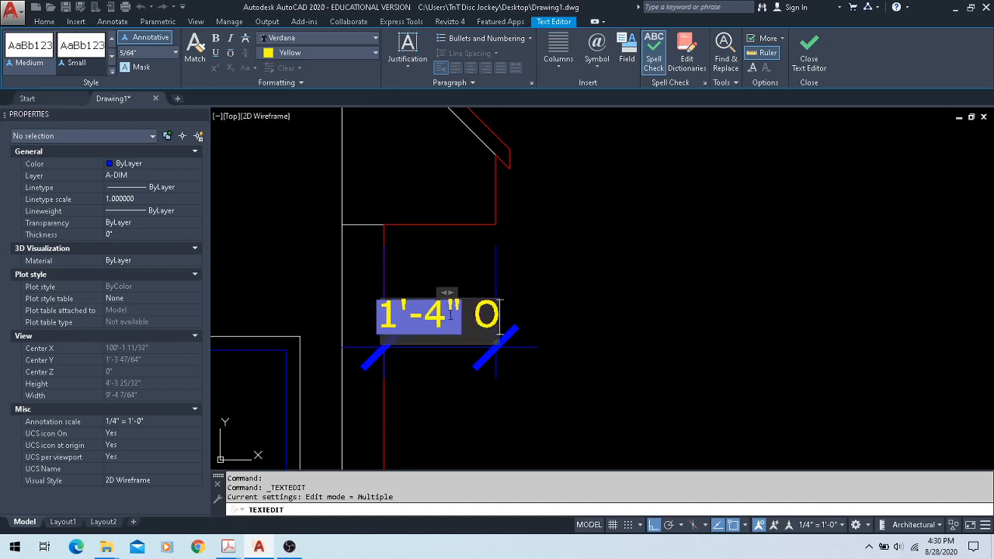
pyautogui.write('VERHANG TYPICAL')
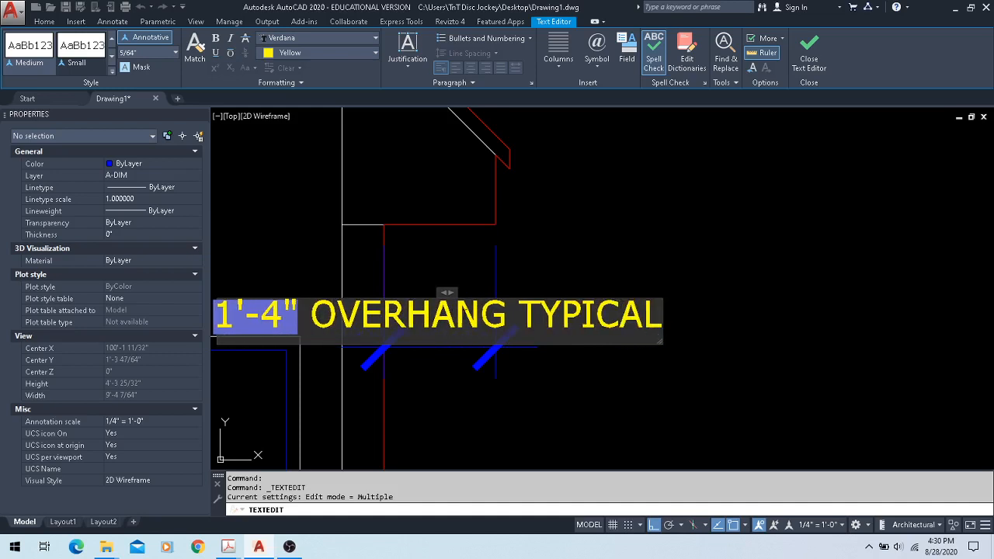
pyautogui.moveTo(449, 293); pyautogui.dragTo(904, 226)
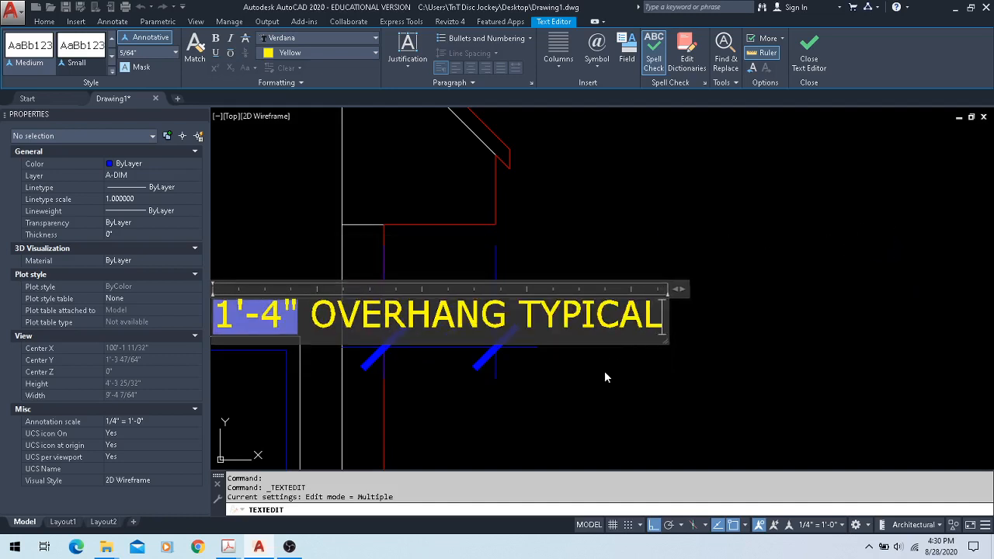
pyautogui.moveTo(681, 287)
pyautogui.mouseDown()
pyautogui.moveTo(599, 277)
pyautogui.moveTo(688, 233)
pyautogui.moveTo(776, 252)
pyautogui.moveTo(676, 285)
pyautogui.moveTo(694, 256)
pyautogui.moveTo(684, 280)
pyautogui.mouseUp()
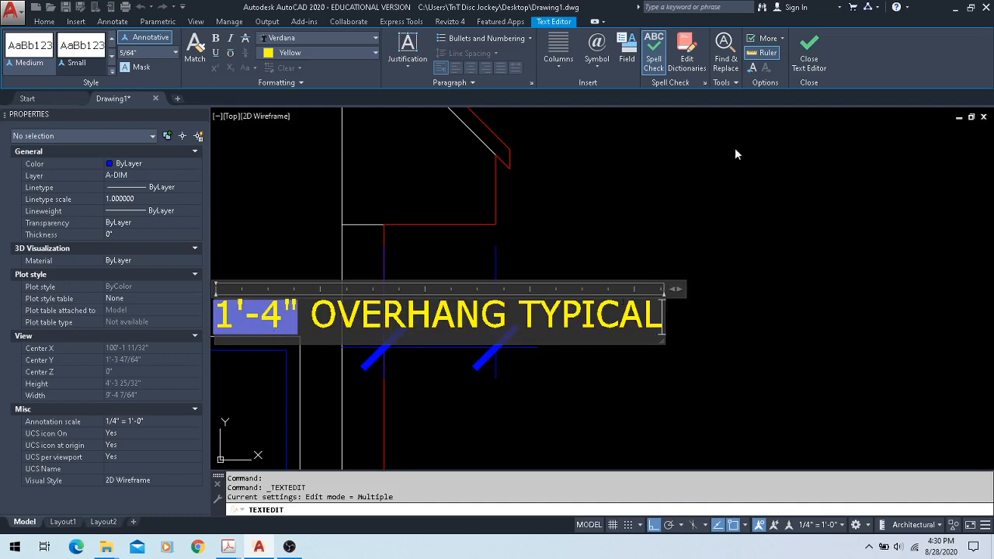
pyautogui.click(809, 49)
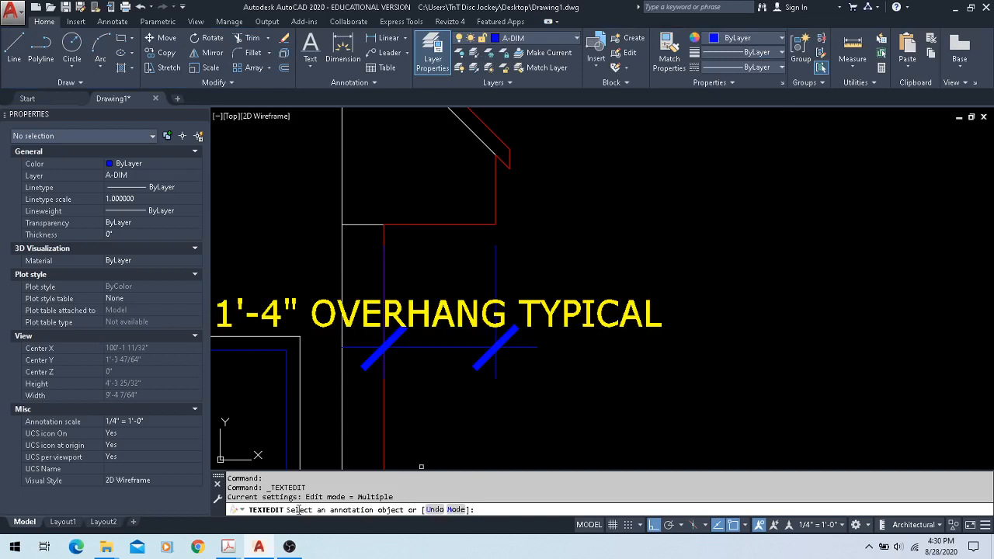
pyautogui.press('Escape')
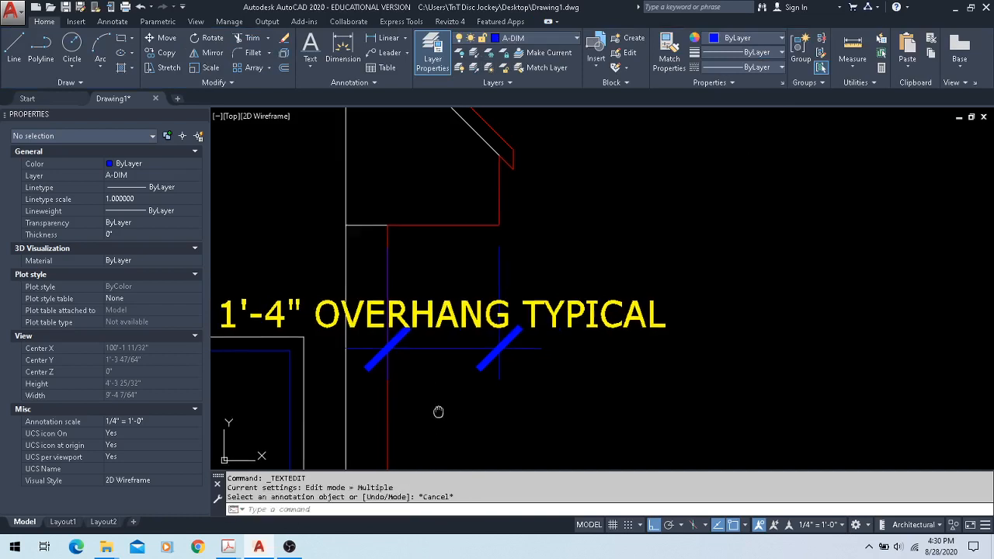
# - Shift the overhang dimension's text horizontally to the right so it starts just outside the wall line
pyautogui.moveTo(442, 410); pyautogui.dragTo(521, 394, button='middle')
pyautogui.click(525, 315)
pyautogui.click(528, 308)
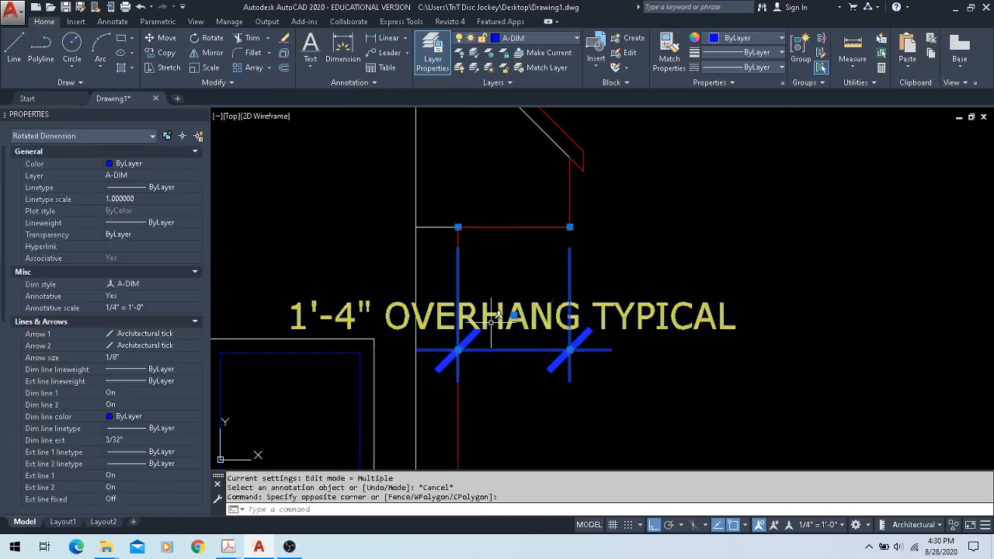
pyautogui.click(514, 315)
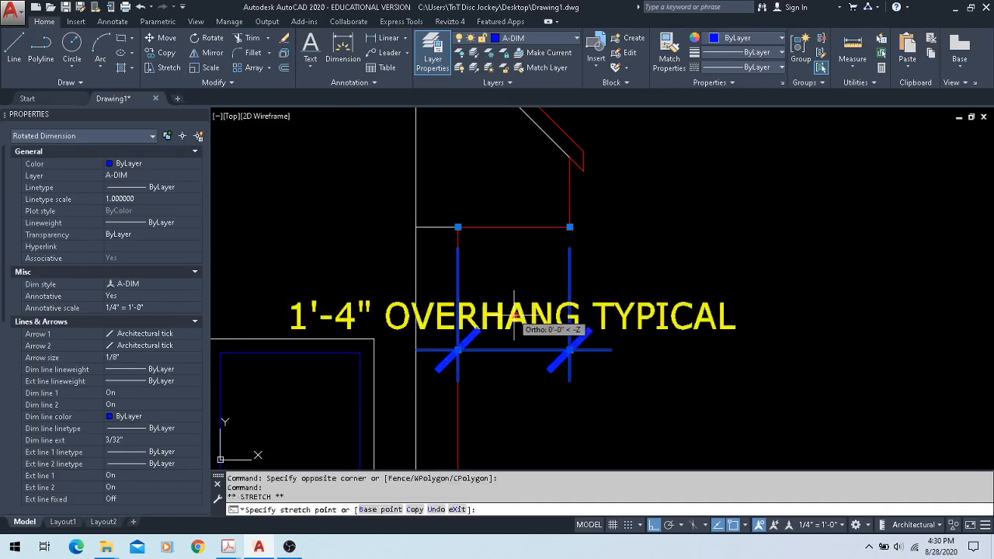
pyautogui.click(709, 310)
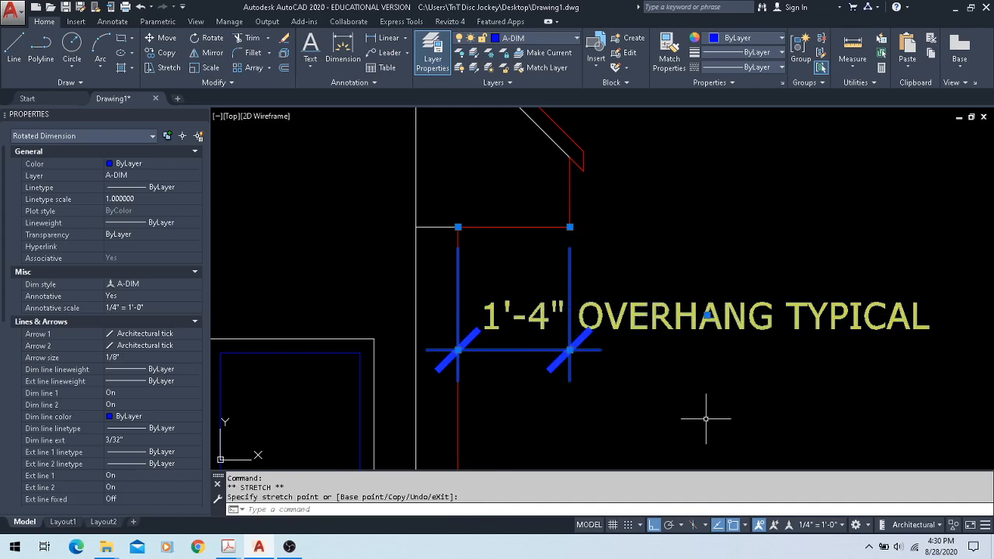
pyautogui.press('Escape')
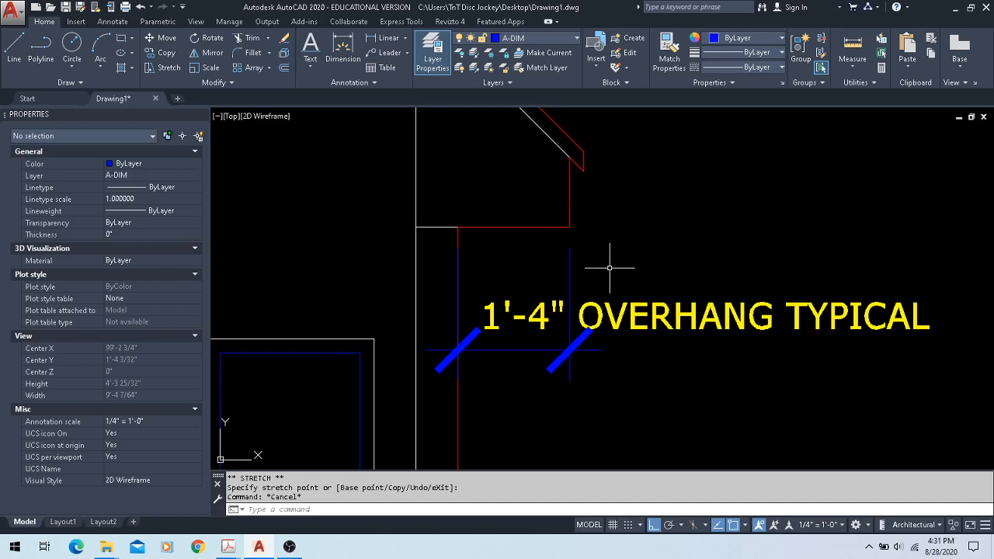
# - Try adding a plus/minus symbol in front of the overhang dimension's value, and undo the insertion
pyautogui.click(561, 301)
pyautogui.doubleClick(561, 303)
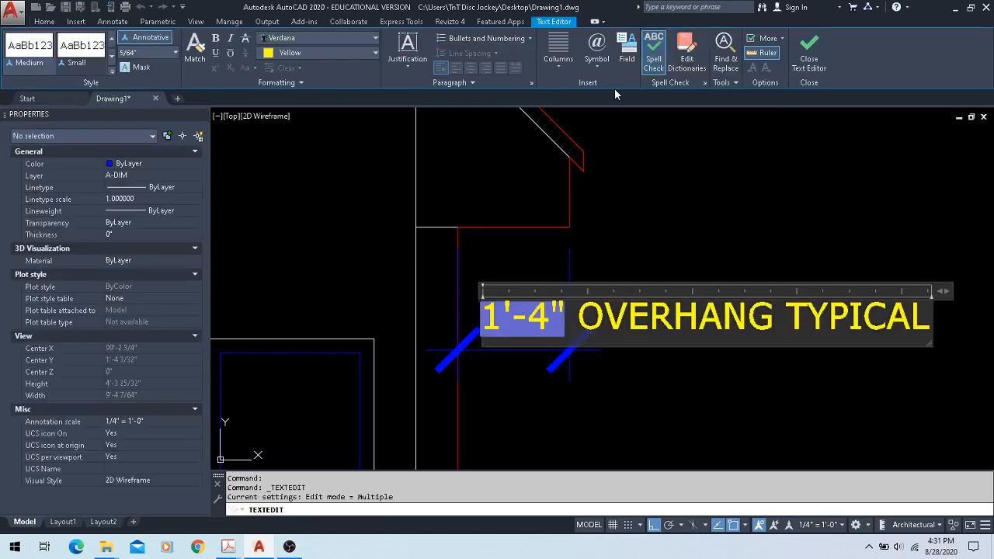
pyautogui.click(606, 66)
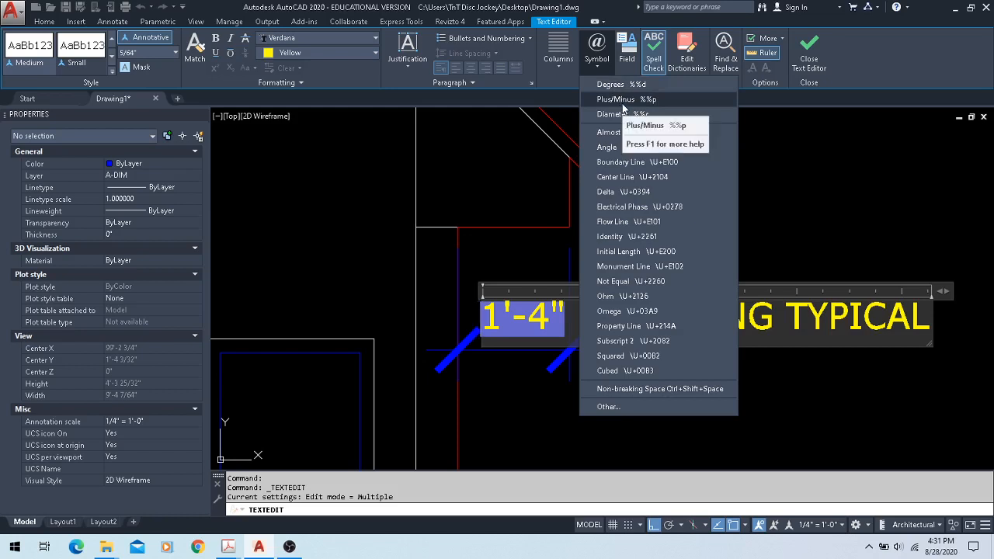
pyautogui.click(623, 98)
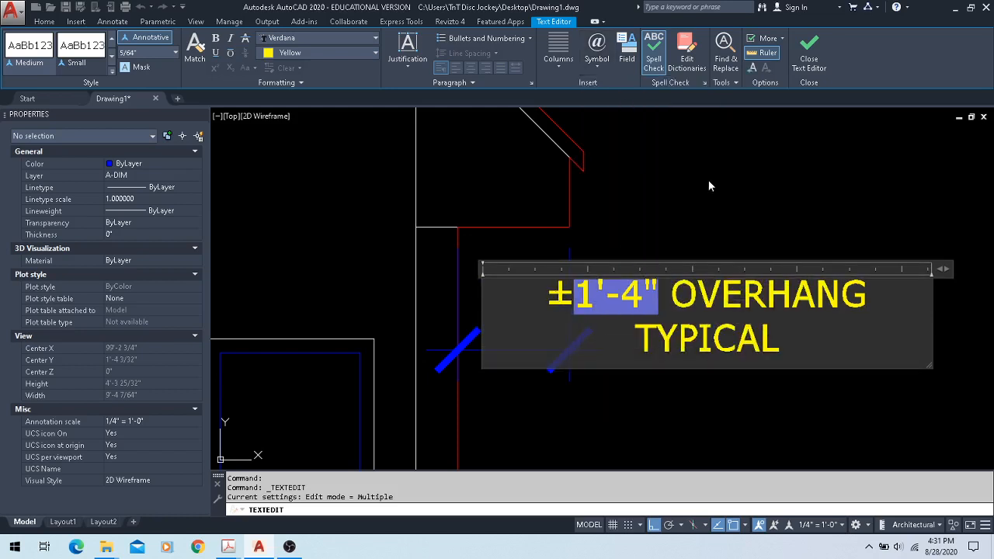
pyautogui.hotkey('ctrl', 'z')
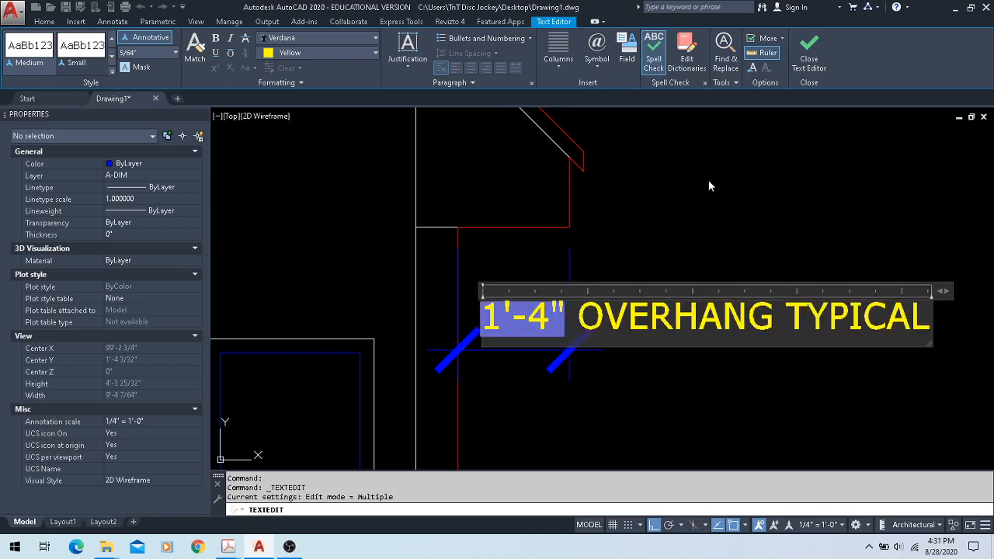
pyautogui.click(708, 181)
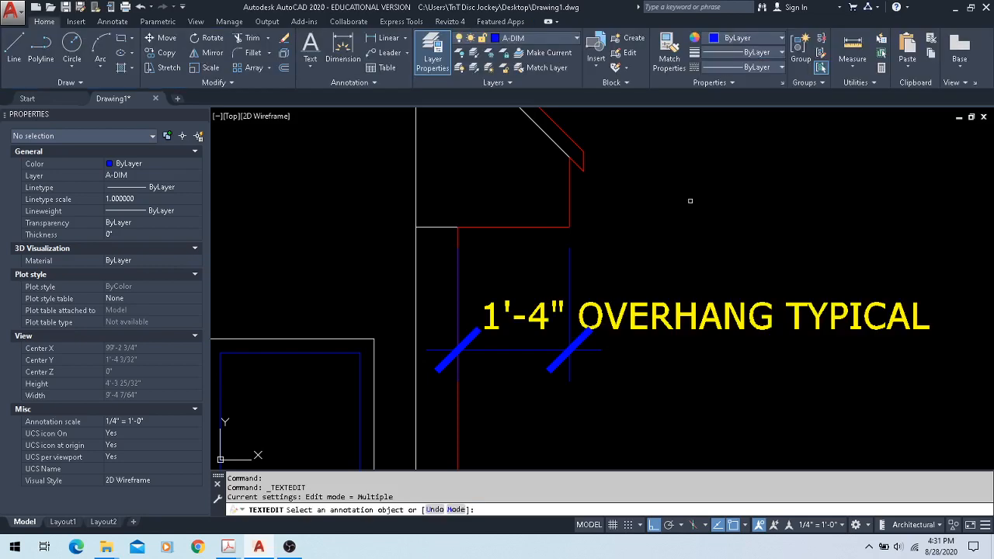
pyautogui.press('Escape')
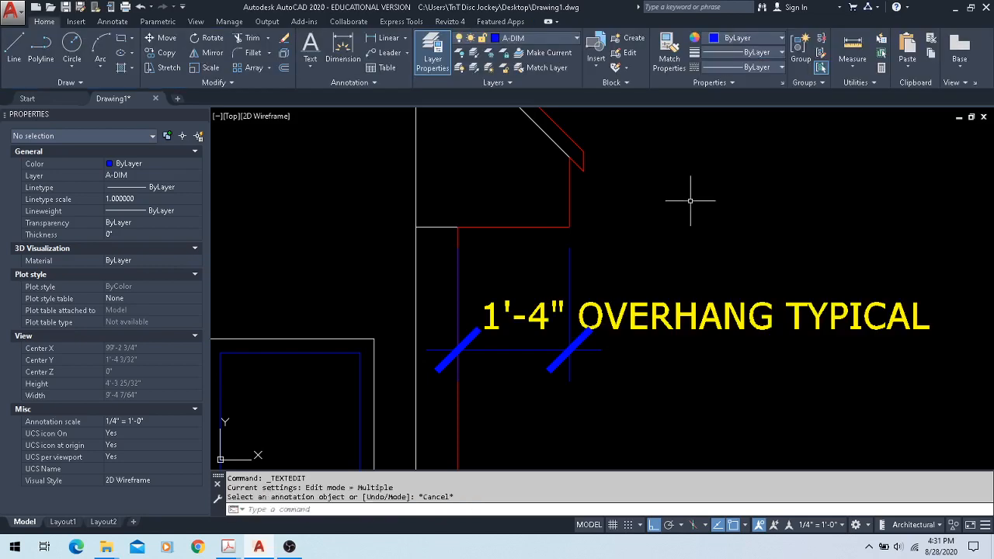
# - Switch to the HOUSE ELEVATION TWO IMPERIAL S2020 PDF and reposition its window over the drawing to view the elevation's lower part
pyautogui.scroll(-4, 690, 201)
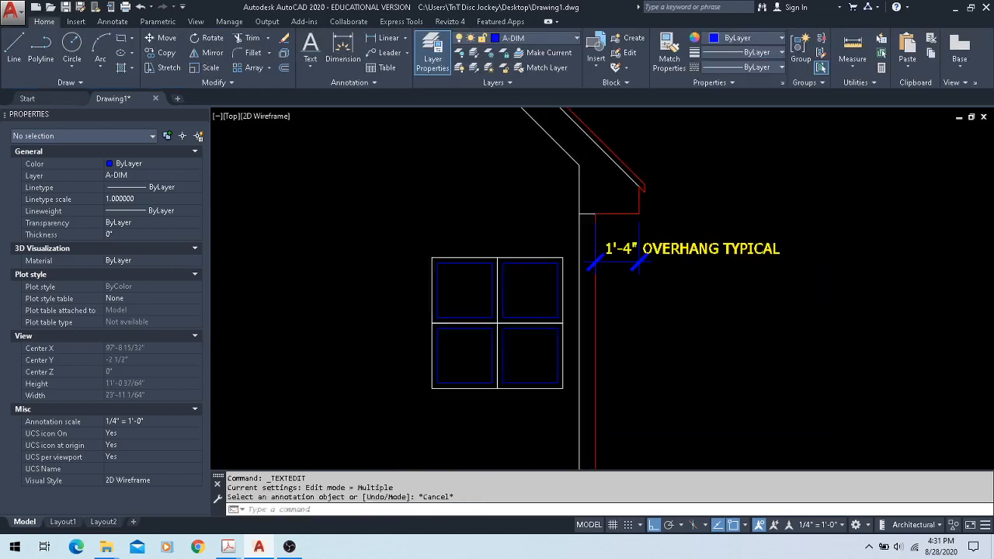
pyautogui.scroll(-2, 699, 292)
pyautogui.scroll(-3, 699, 315)
pyautogui.moveTo(699, 314); pyautogui.dragTo(710, 388, button='middle')
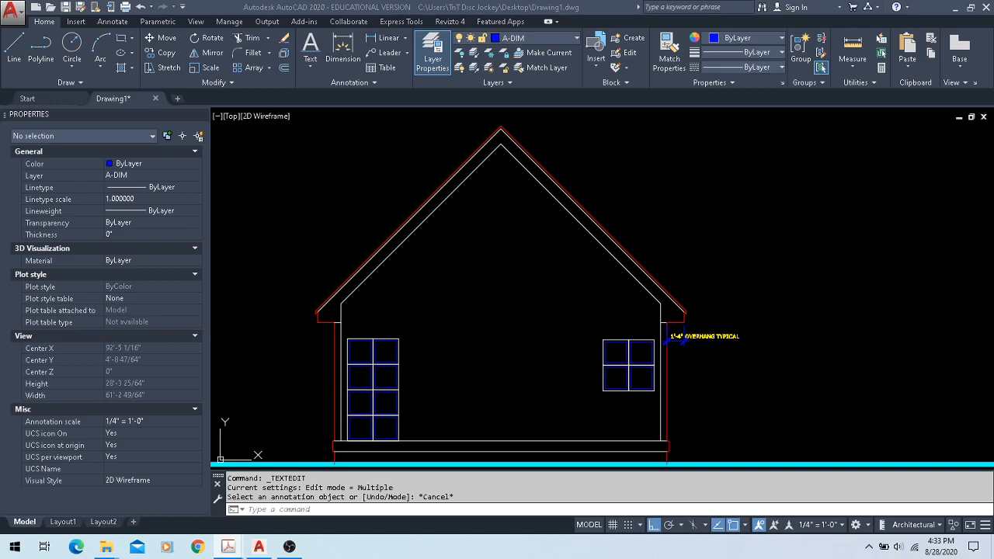
pyautogui.moveTo(230, 549)
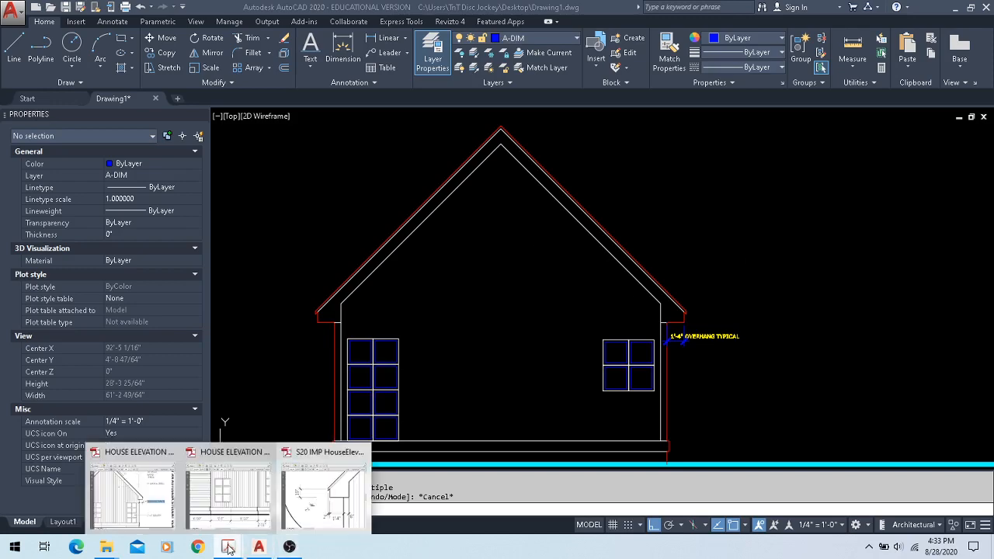
pyautogui.click(229, 510)
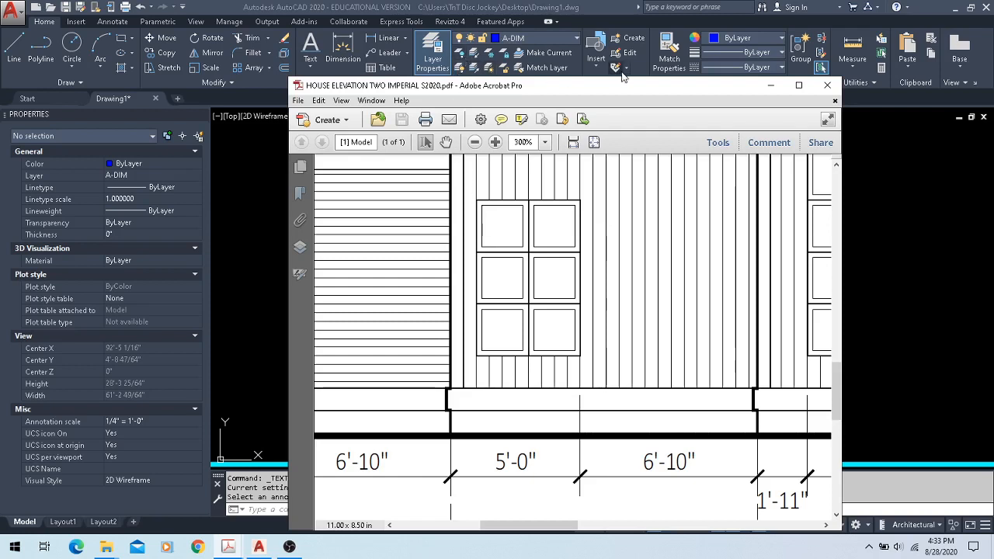
pyautogui.moveTo(629, 82); pyautogui.dragTo(628, 63)
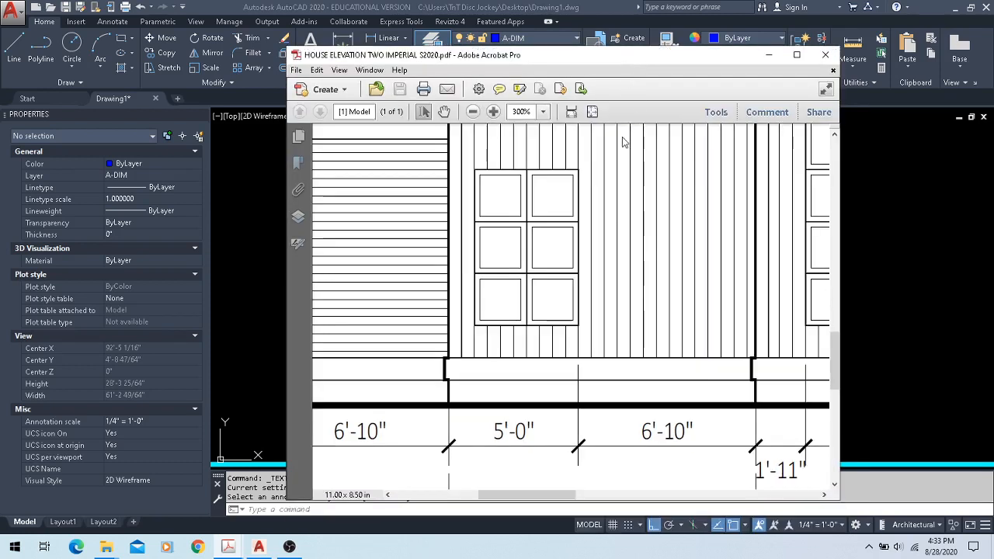